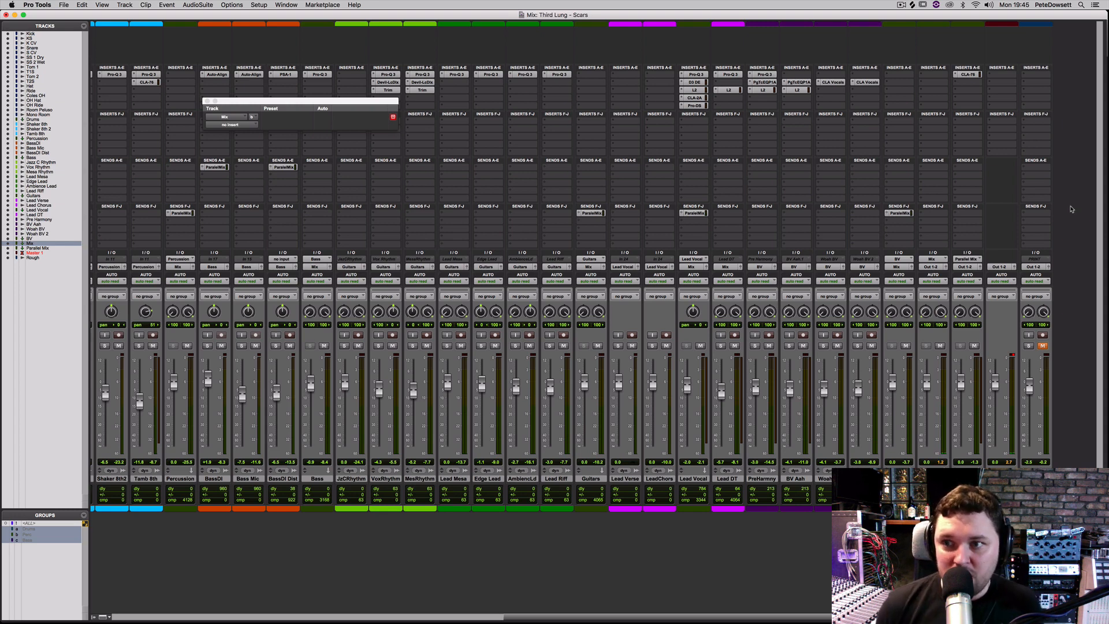
- Insert the stereo SSLComp plug-in in the second insert slot of the Mix track and move its window to the middle of the mixer
left_click(935, 74)
left_click(936, 70)
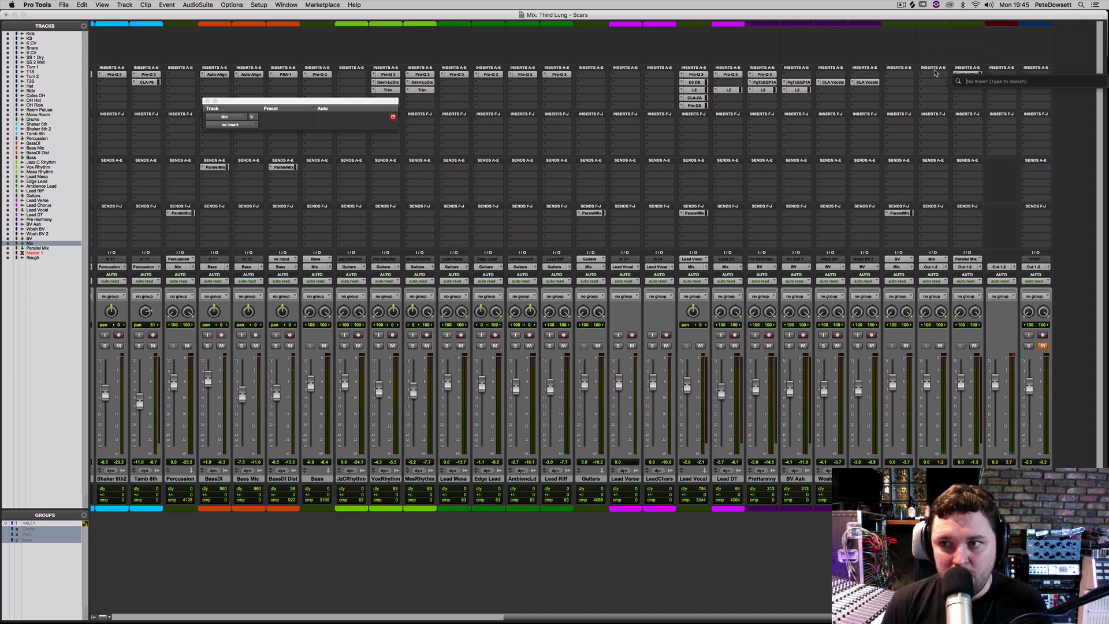
type("ssl")
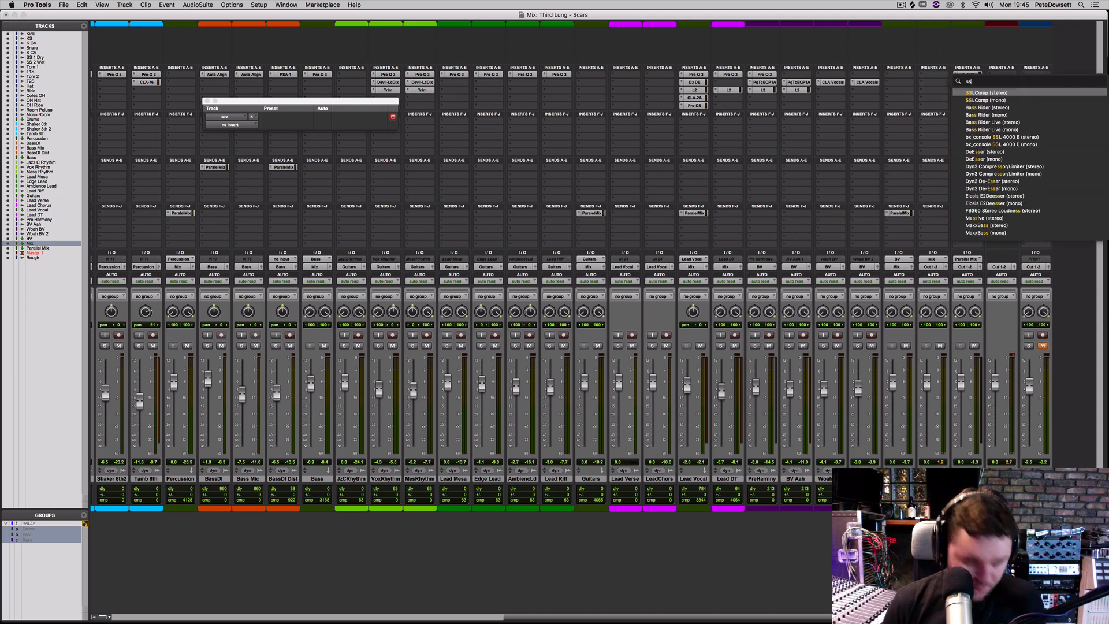
left_click(975, 94)
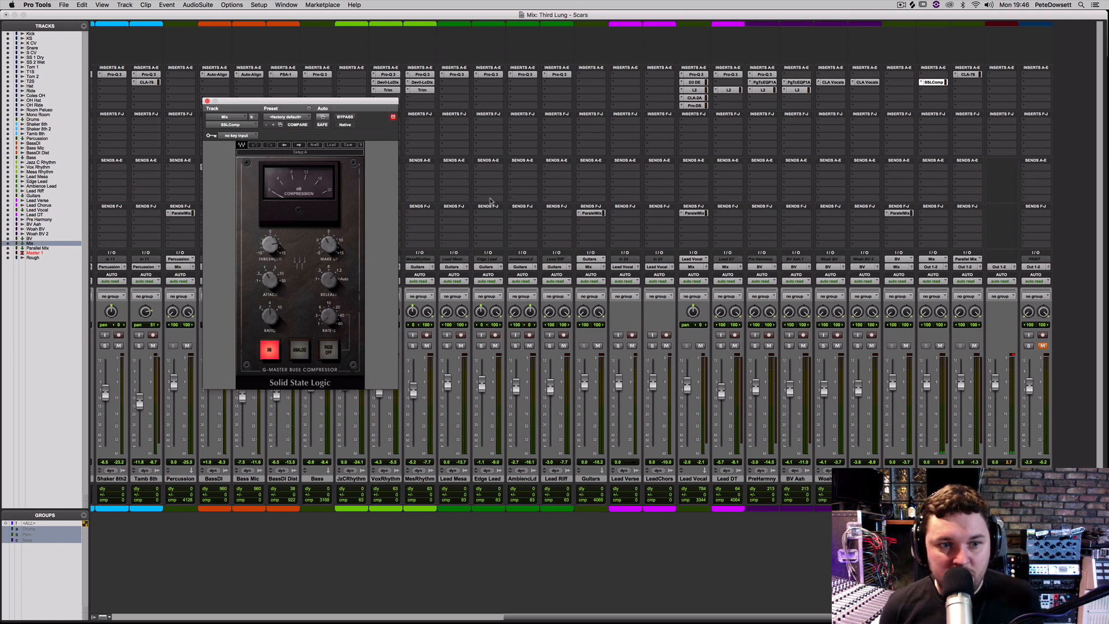
left_click_drag(348, 104, 600, 109)
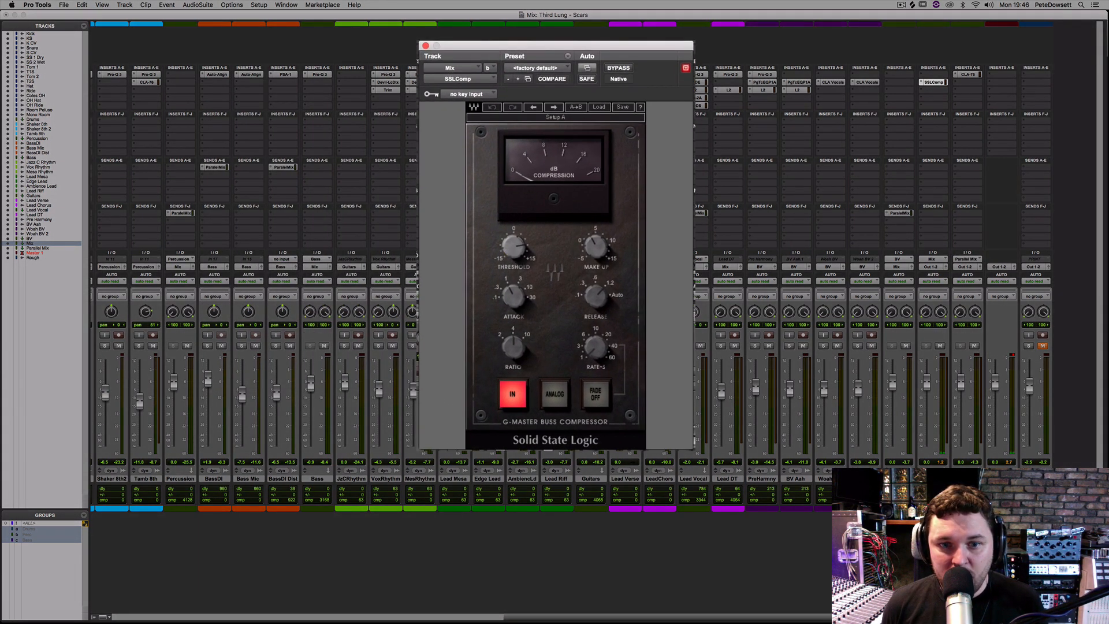
- Lower the compressor's threshold for heavy gain reduction during playback, with a slow attack and the fastest release of .1 s
left_click_drag(514, 247, 514, 253)
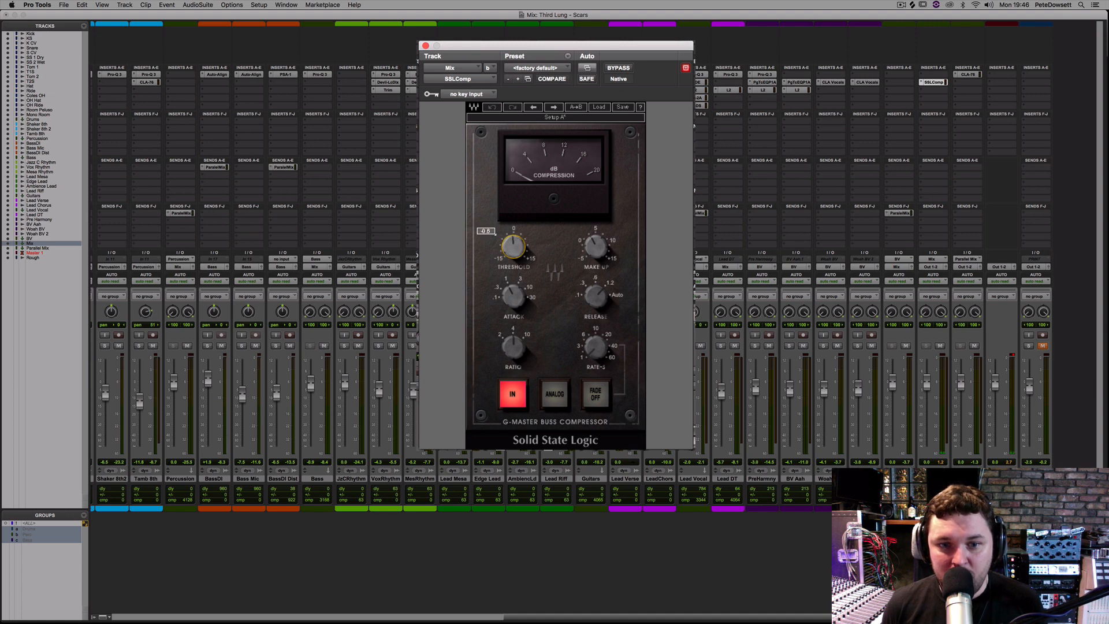
mouse_move(521, 300)
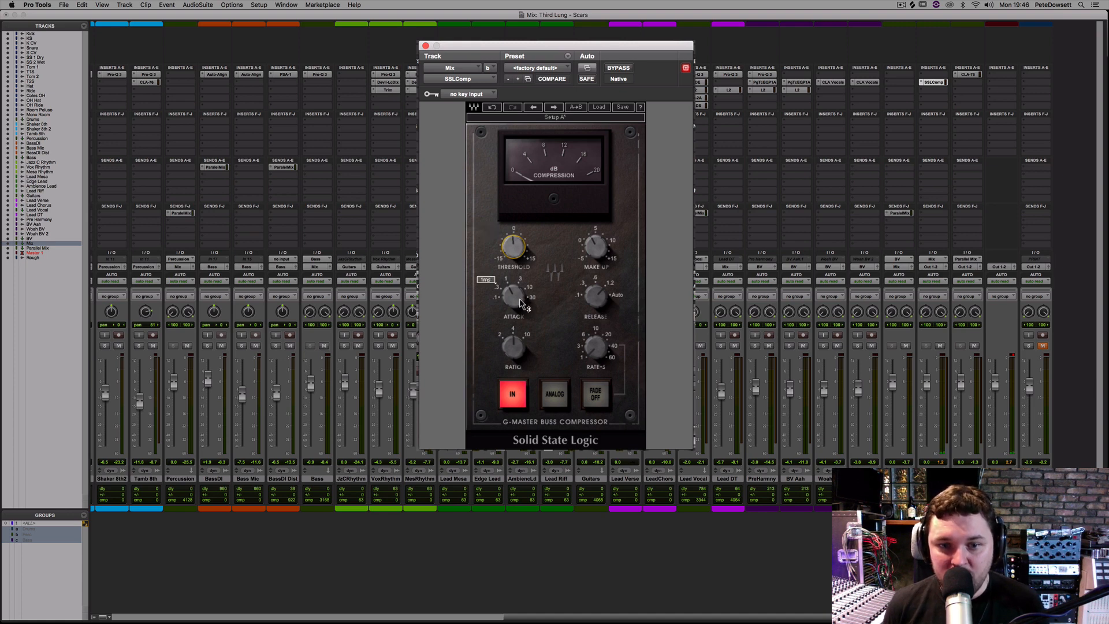
mouse_move(522, 303)
left_mouse_down()
mouse_move(521, 289)
mouse_move(520, 300)
left_mouse_up()
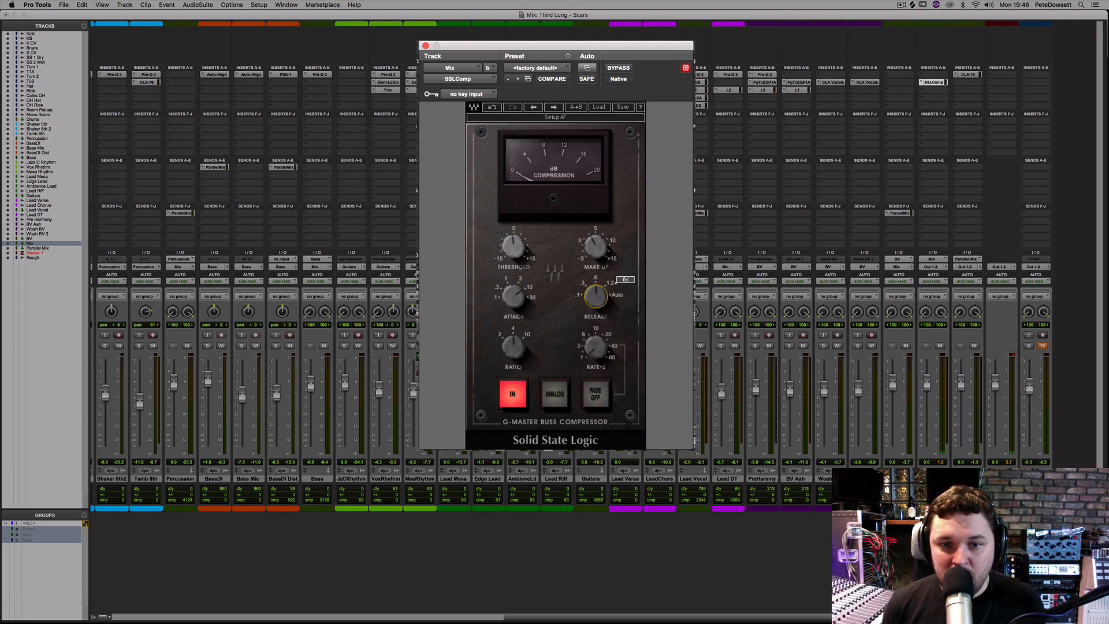
left_click_drag(596, 297, 591, 298)
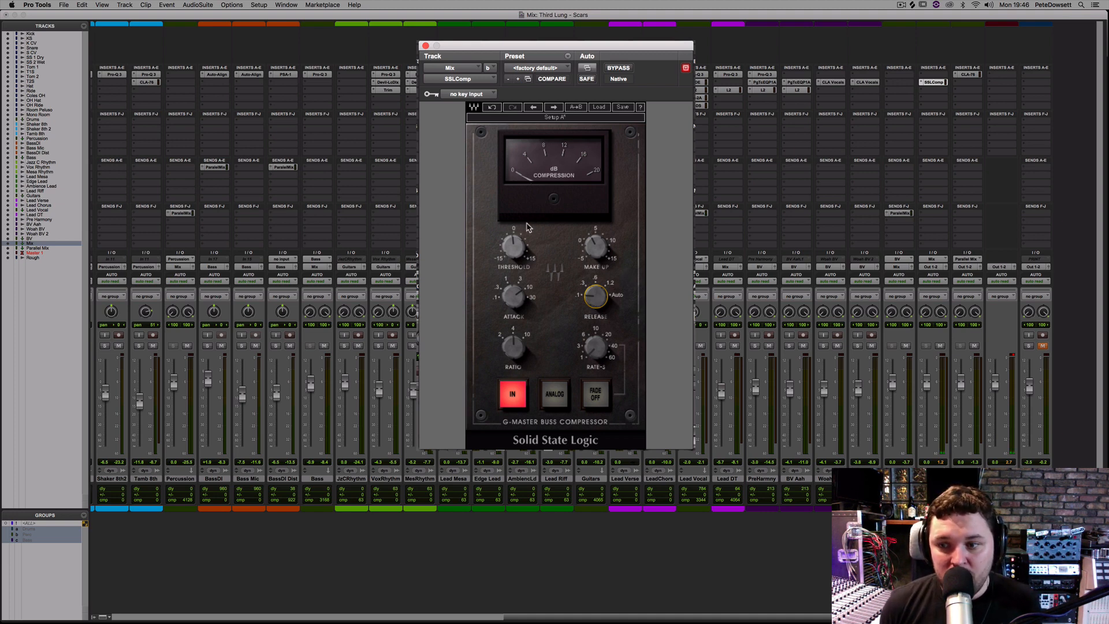
key("space")
left_click_drag(516, 247, 518, 299)
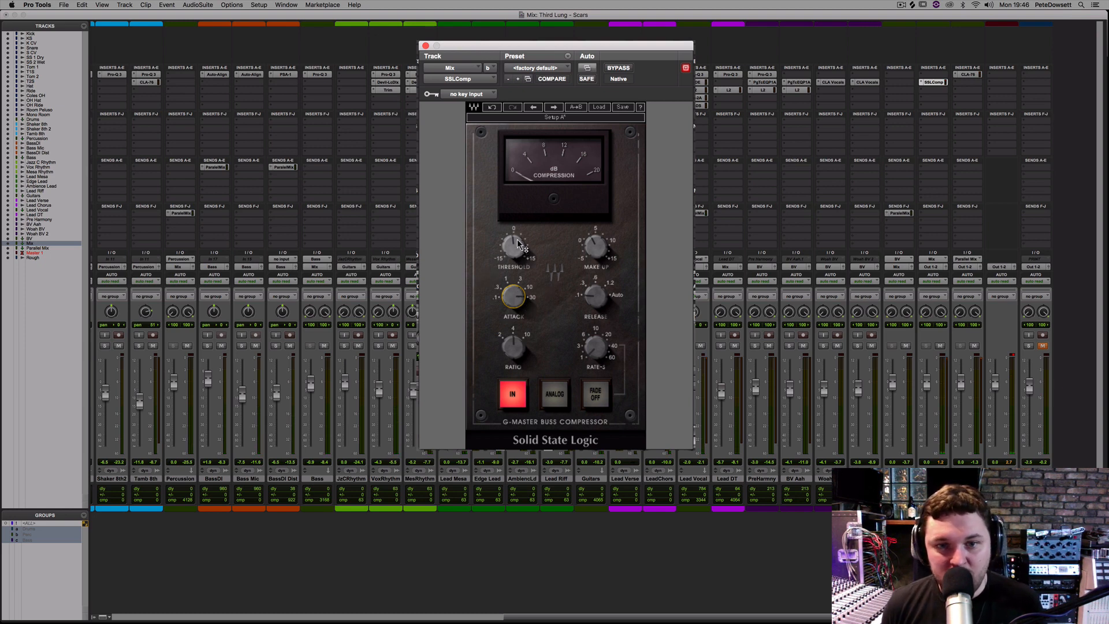
- Audition progressively faster attack settings from 10 ms through 3 ms down to .1 ms while playing the mix
mouse_move(510, 245)
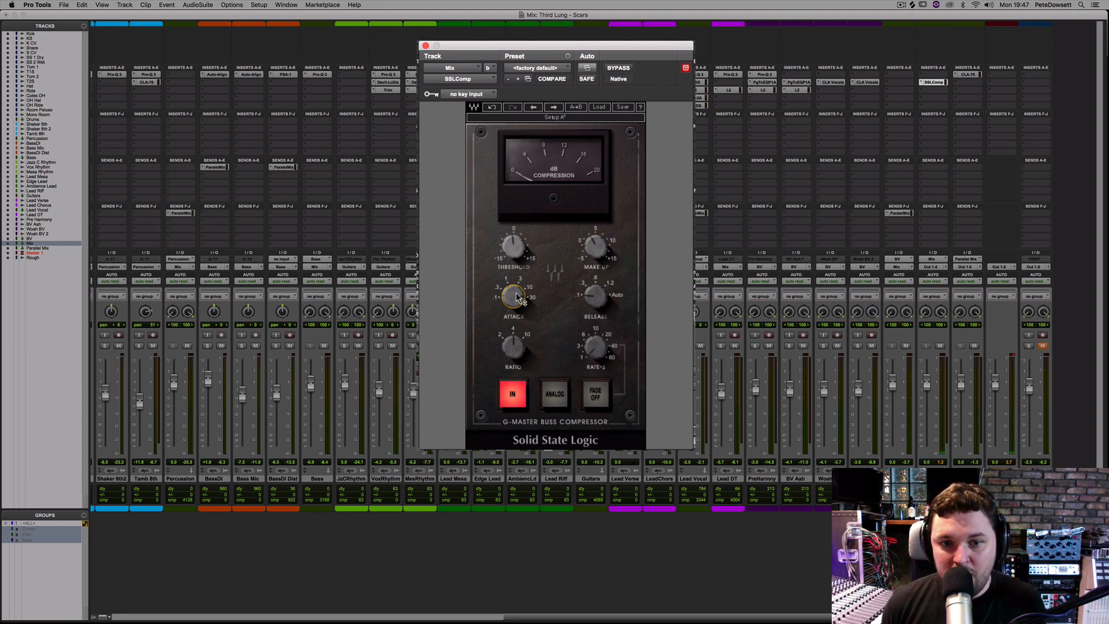
mouse_move(520, 296)
left_click_drag(521, 295, 519, 300)
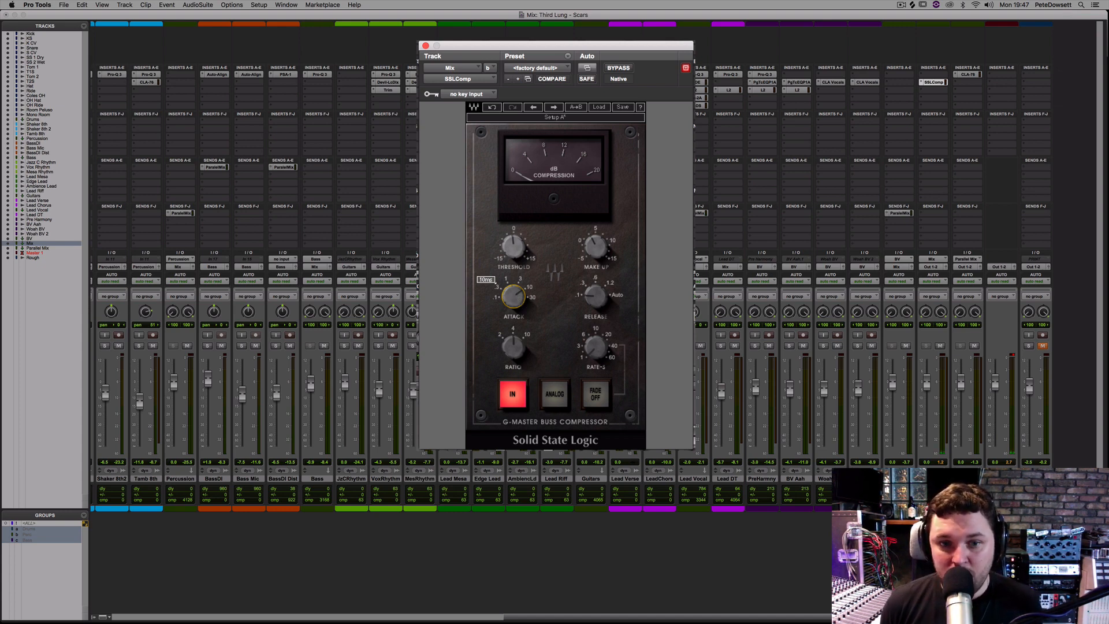
left_click_drag(519, 299, 518, 305)
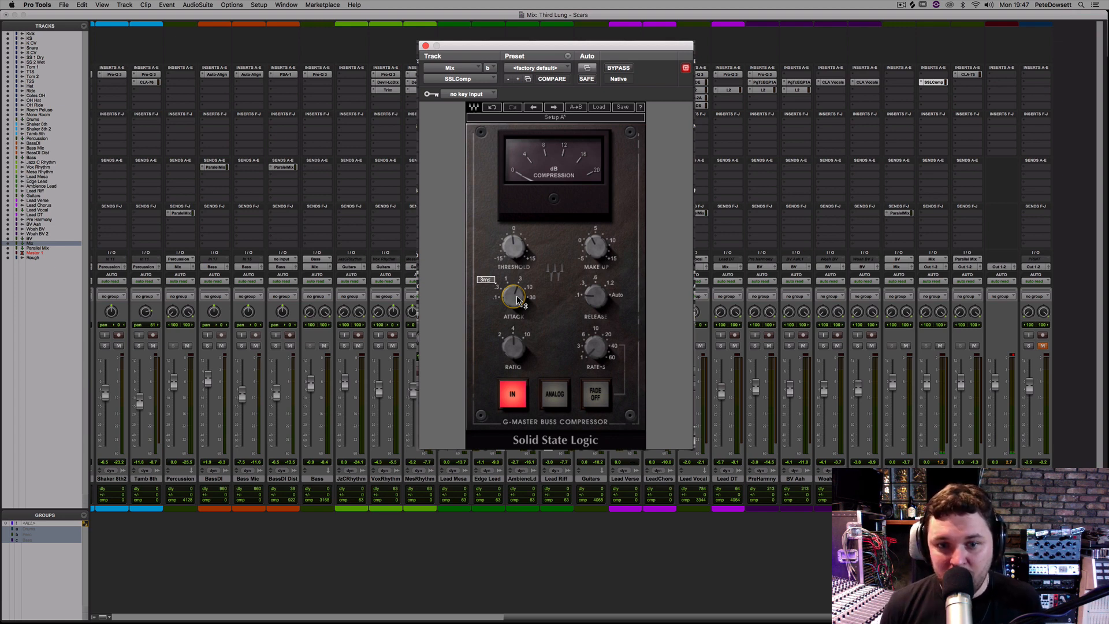
key("space")
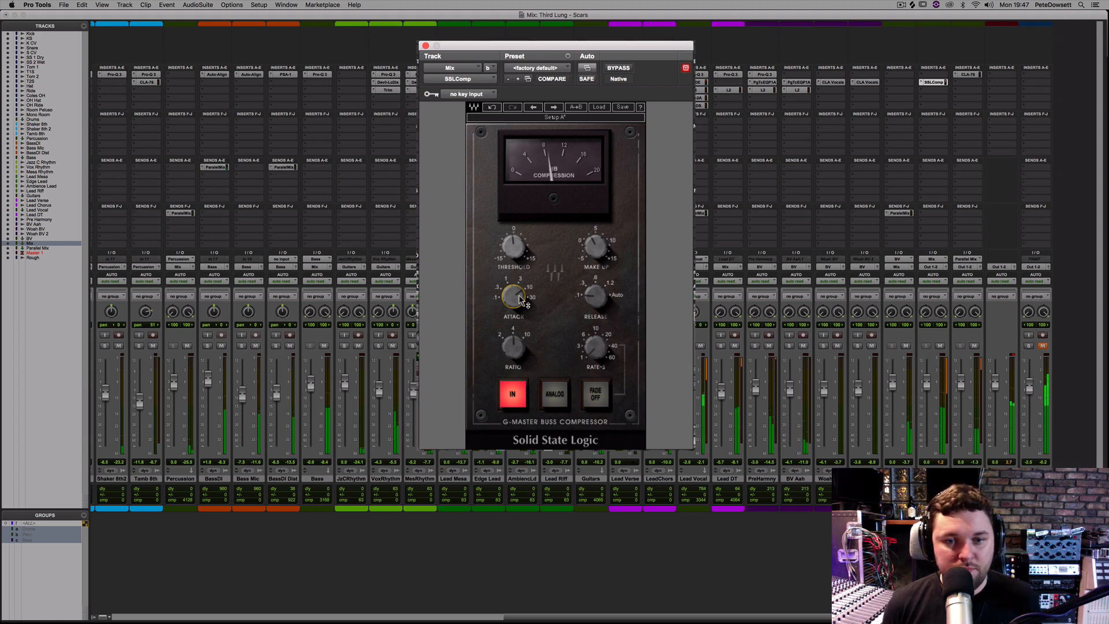
left_click_drag(514, 297, 513, 306)
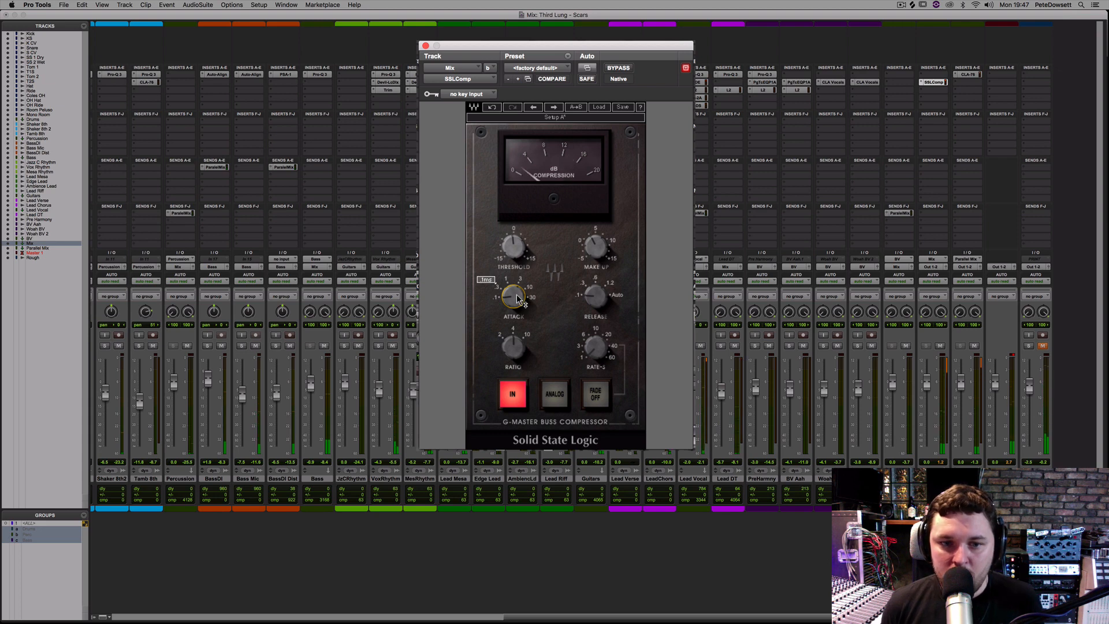
- Play the mix while slowing the compressor's attack from its fastest setting, and settle the attack at 10 ms
mouse_move(526, 293)
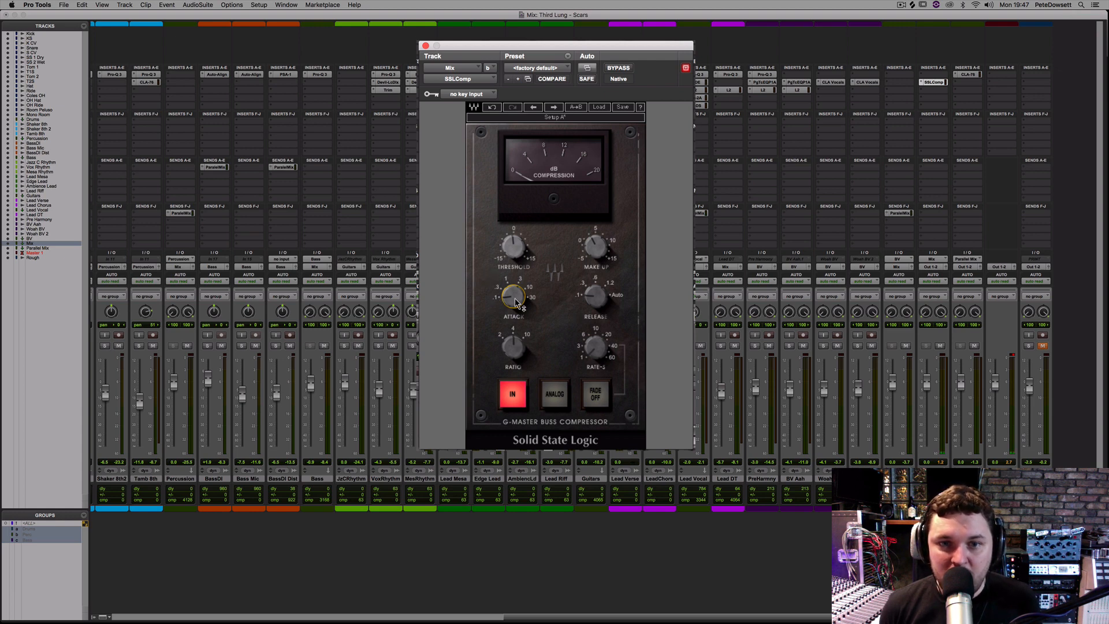
key("space")
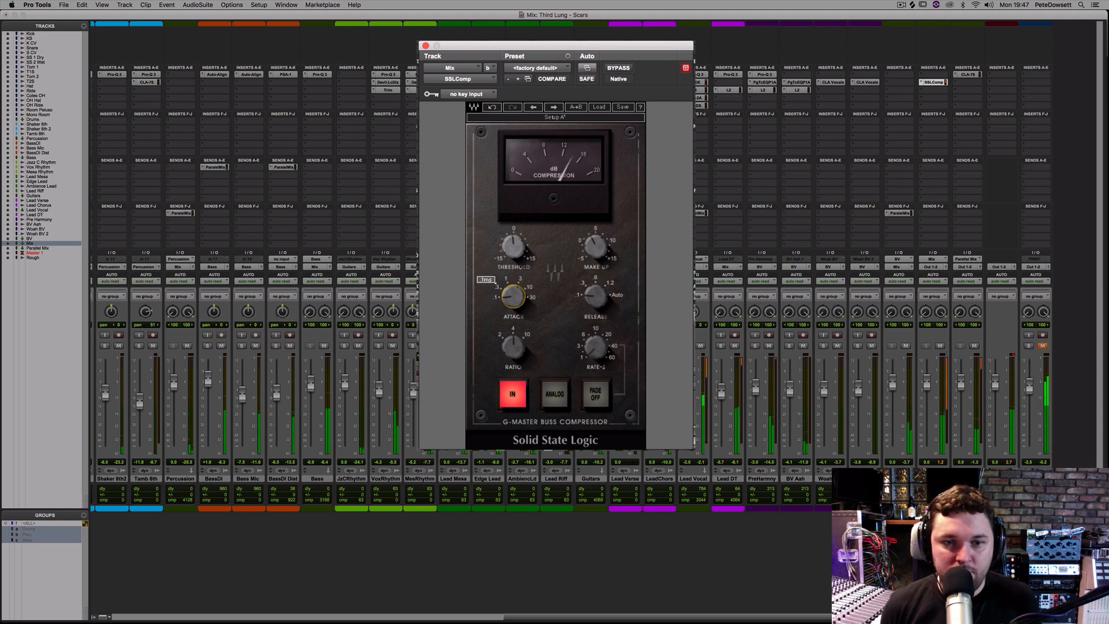
left_click_drag(516, 304, 516, 292)
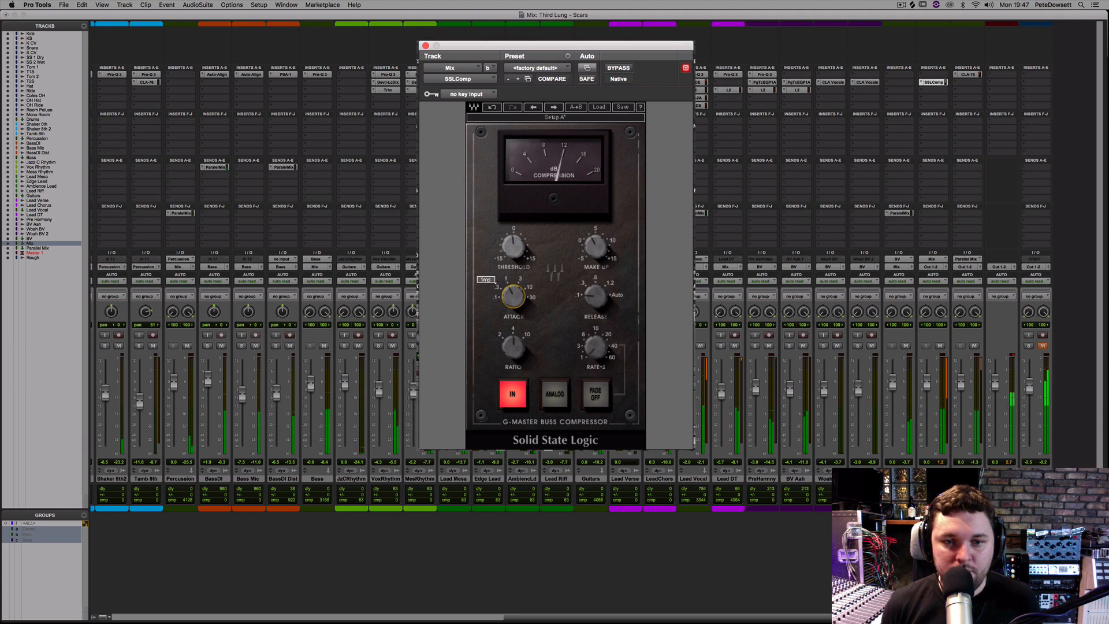
key("space")
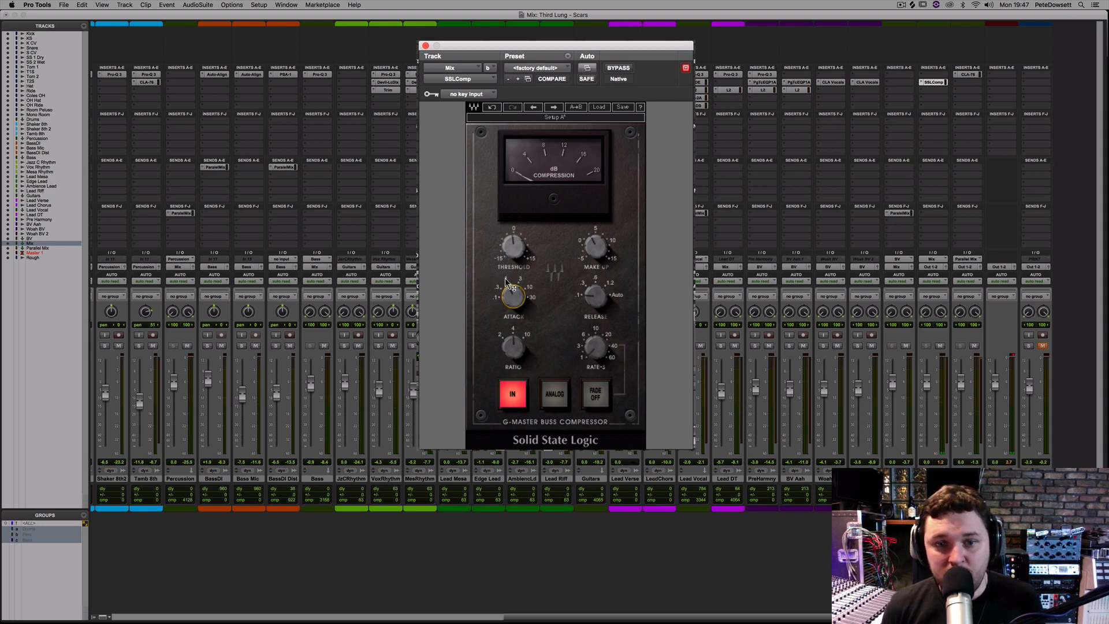
mouse_move(506, 279)
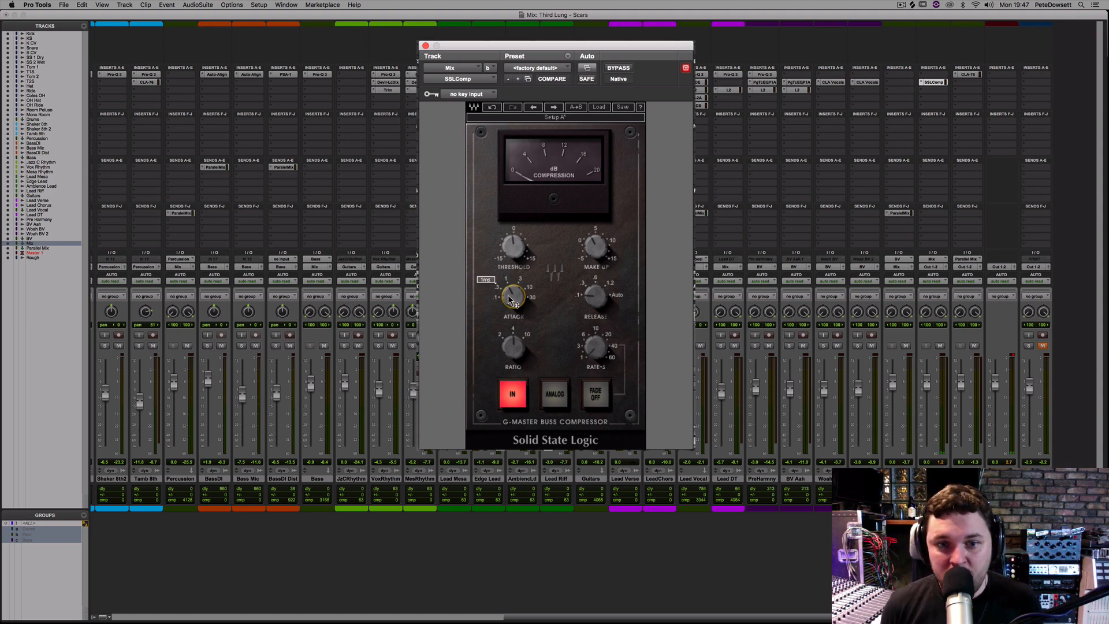
mouse_move(516, 299)
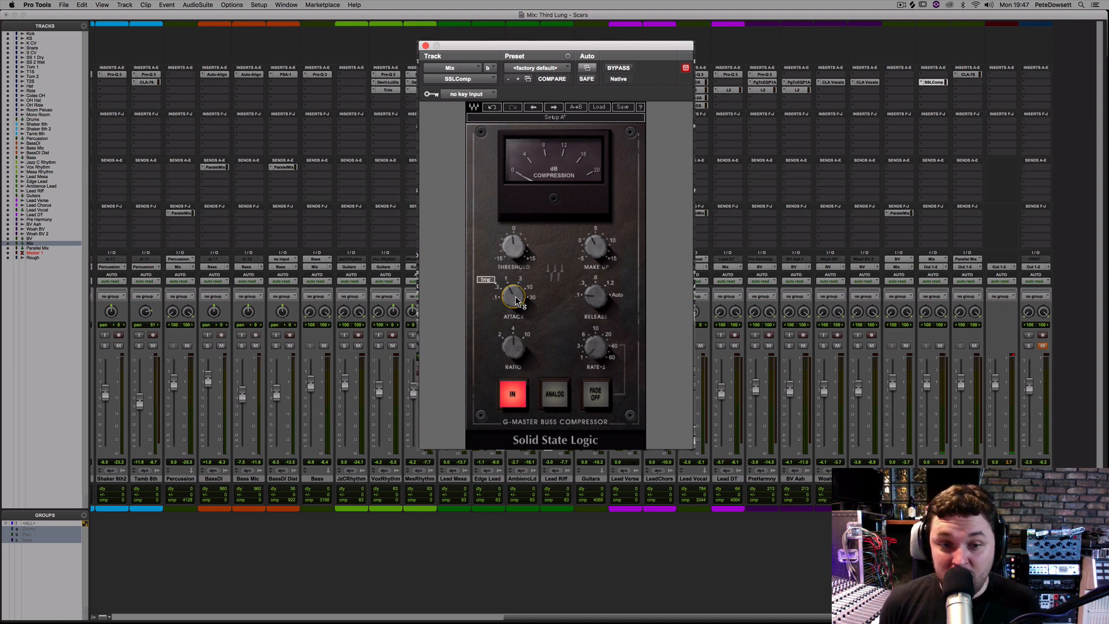
left_click_drag(515, 297, 515, 281)
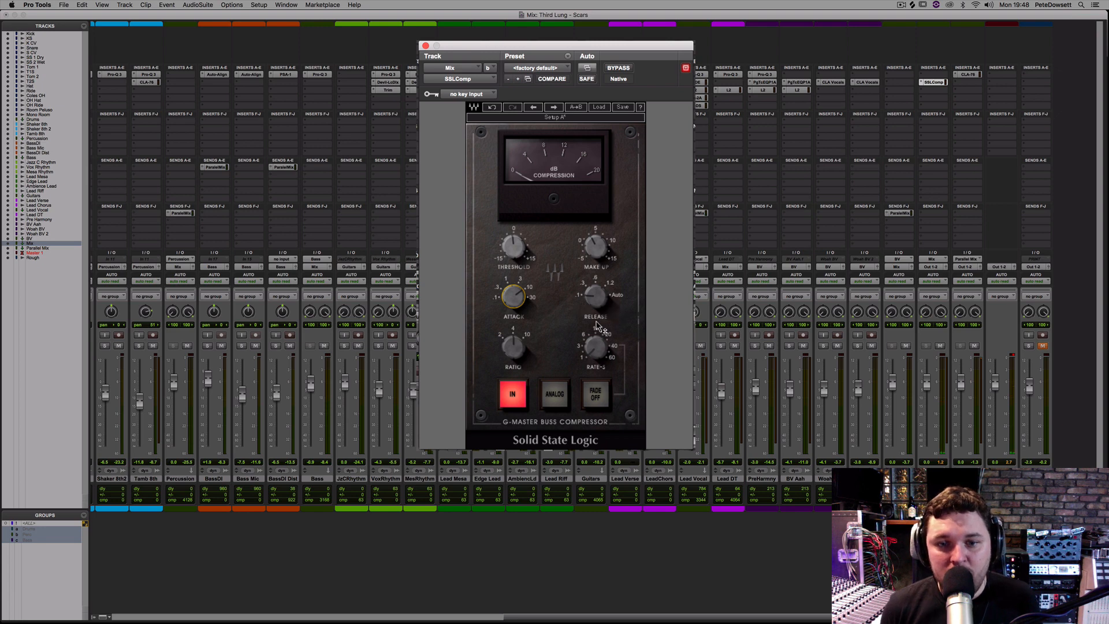
- Play the mix and compare the Auto release with faster settings, ending with the release at .1 s
mouse_move(582, 298)
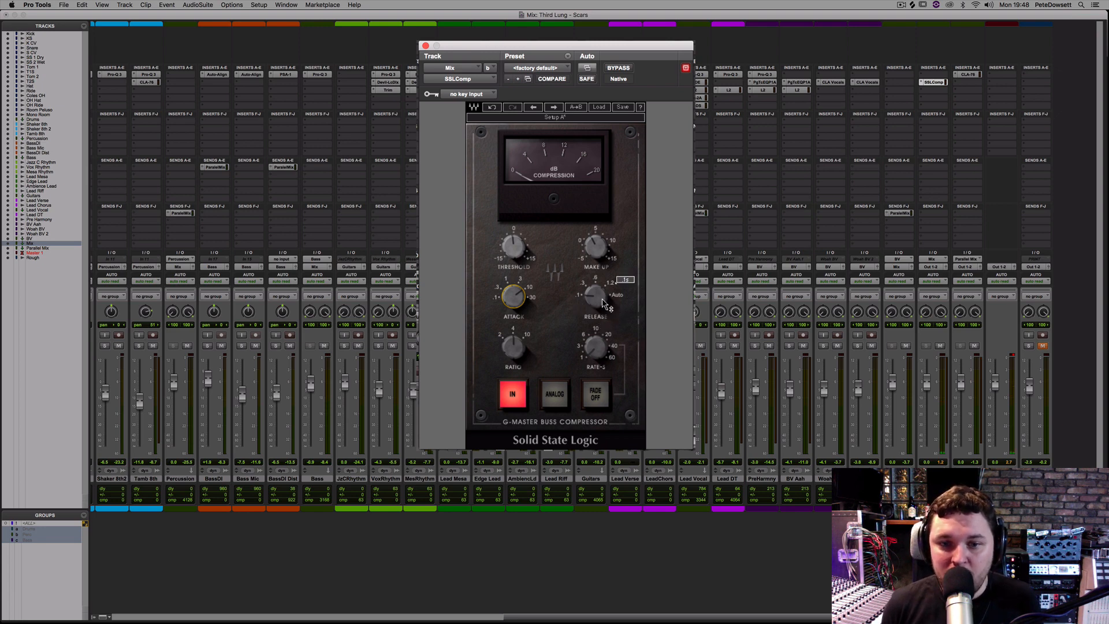
key("space")
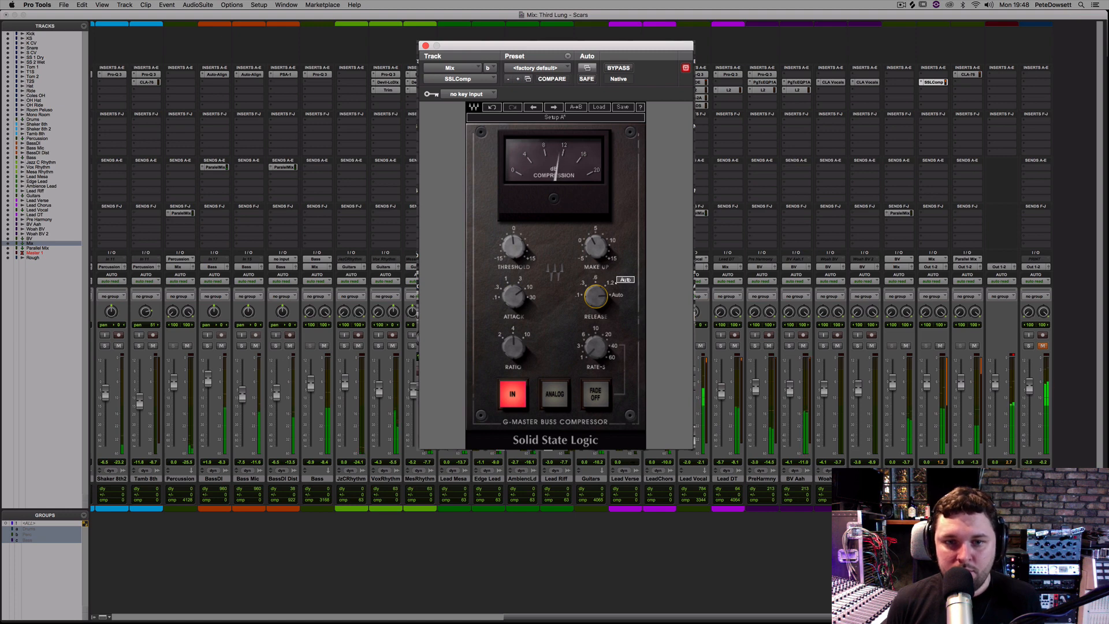
left_click_drag(596, 297, 597, 329)
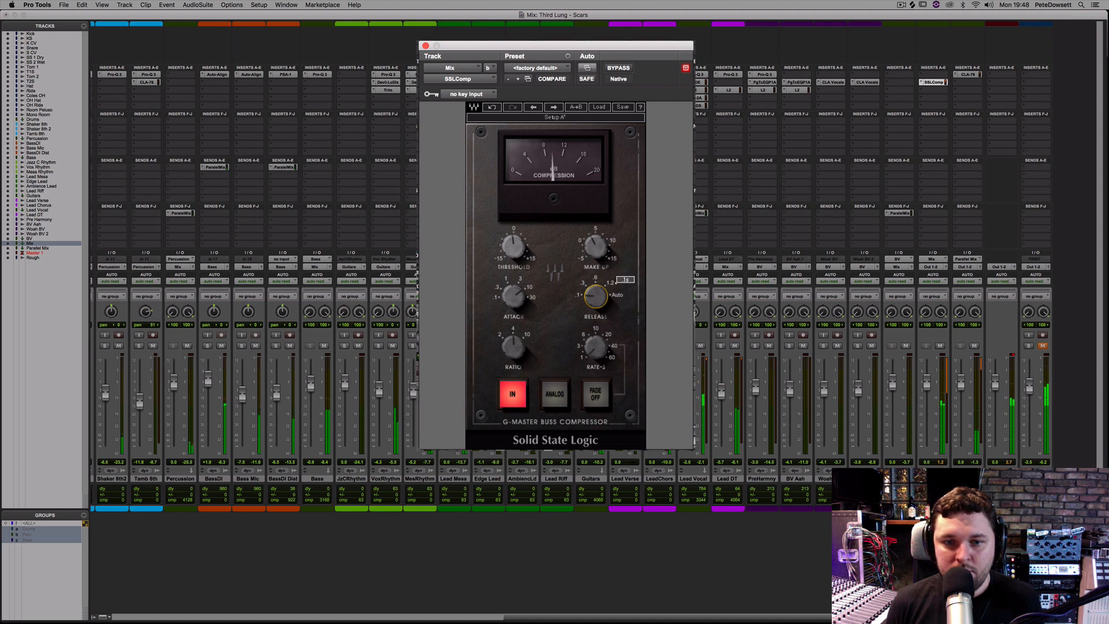
left_click_drag(597, 296, 597, 330)
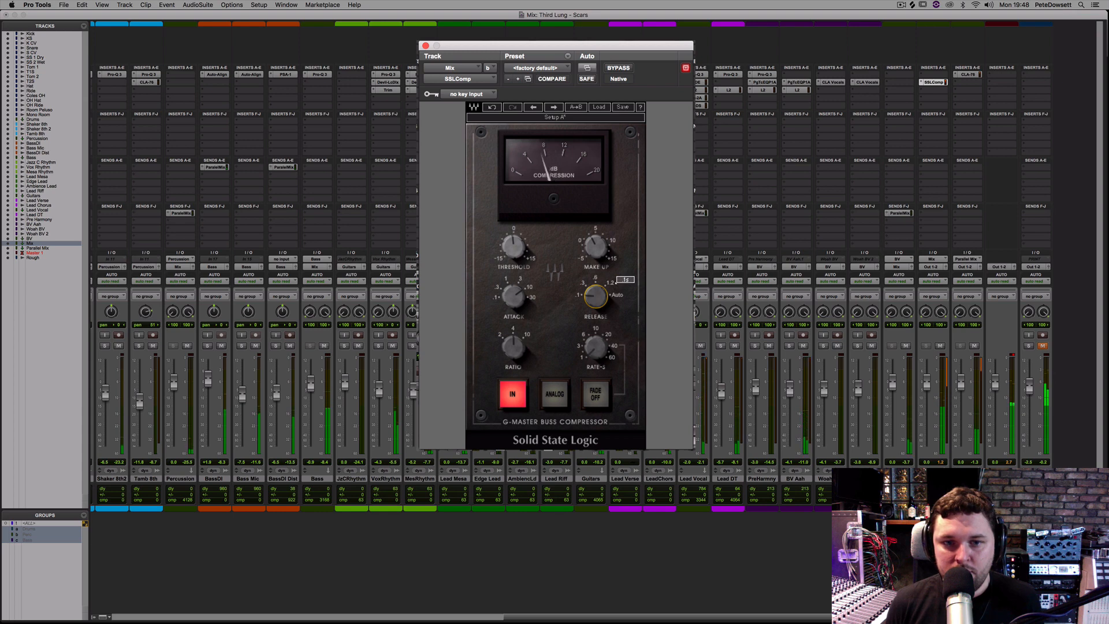
mouse_move(596, 296)
left_mouse_down()
mouse_move(597, 264)
mouse_move(596, 303)
left_mouse_up()
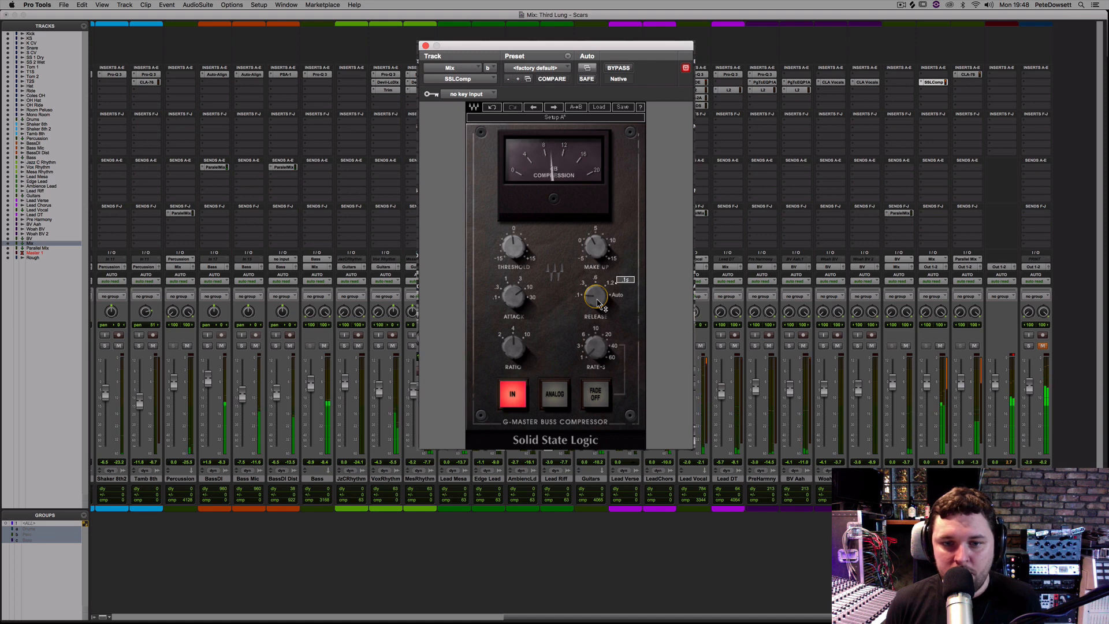
key("space")
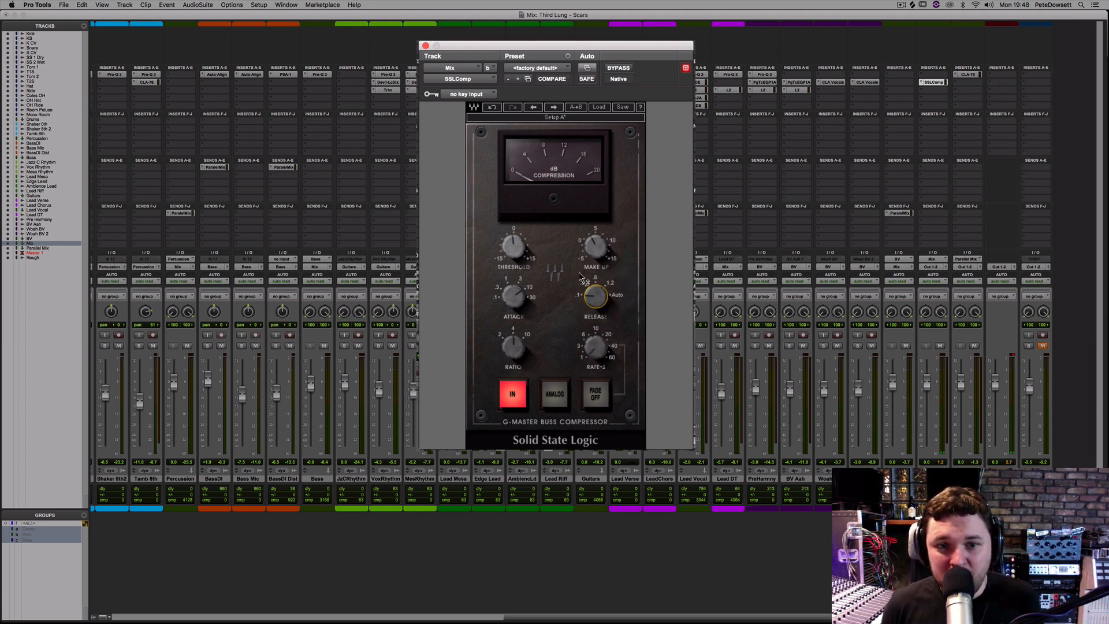
- Raise the threshold during playback for gentler compression and add a little make-up gain to compensate
mouse_move(525, 248)
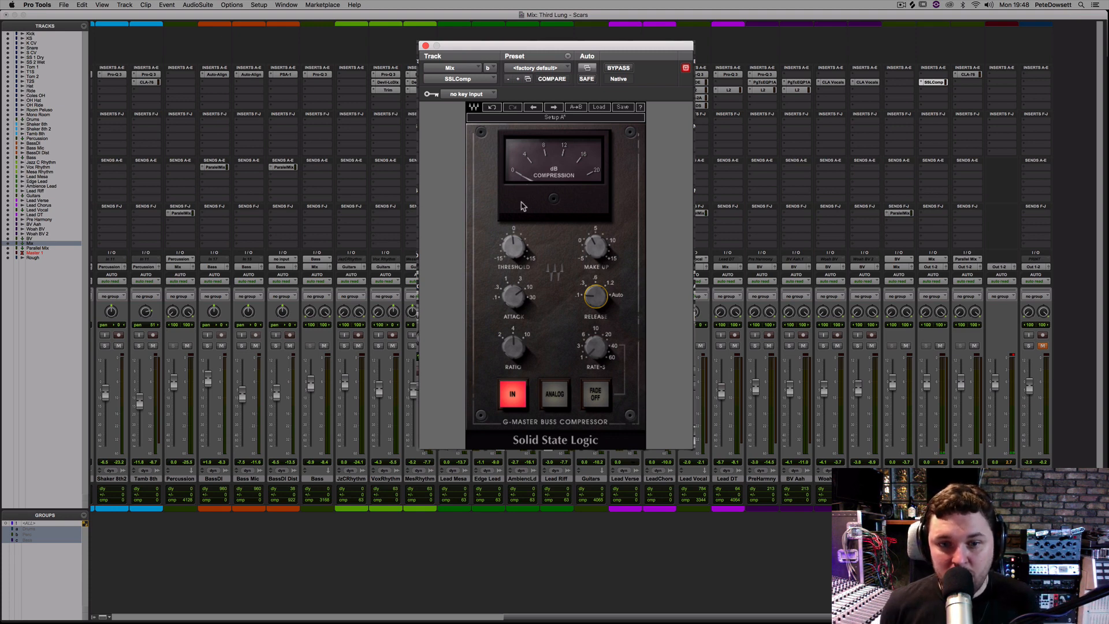
key("space")
left_click_drag(511, 249, 511, 238)
left_click_drag(596, 249, 596, 242)
left_click_drag(512, 247, 511, 231)
left_click_drag(603, 243, 603, 242)
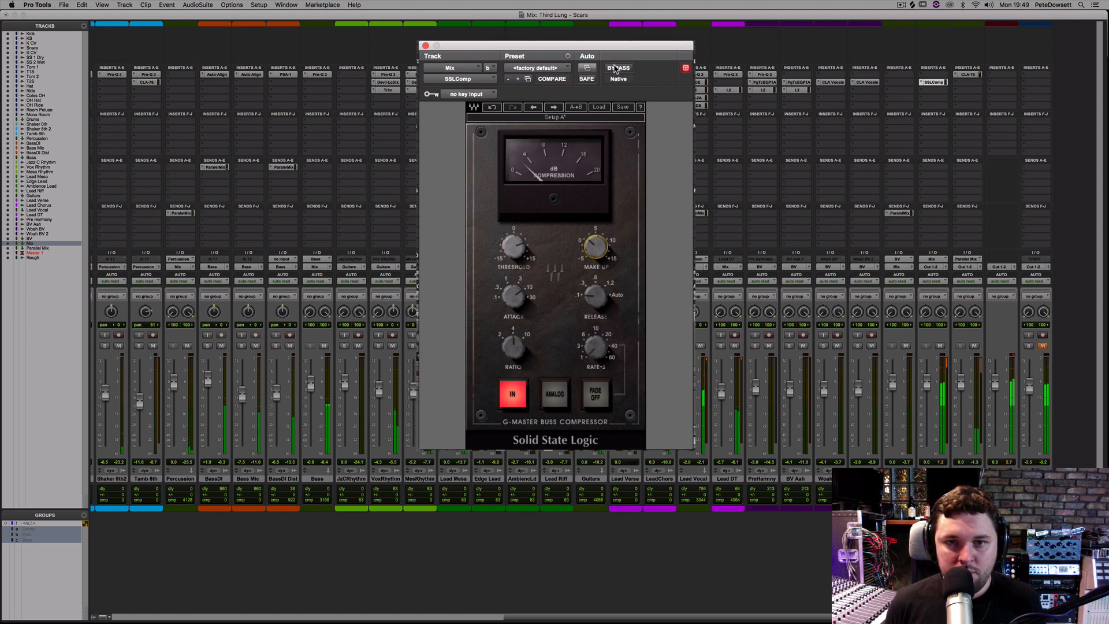
- Compare the mix with the compressor bypassed and active, fine-tuning the threshold and make-up gain to match levels
left_click(616, 68)
left_click(616, 69)
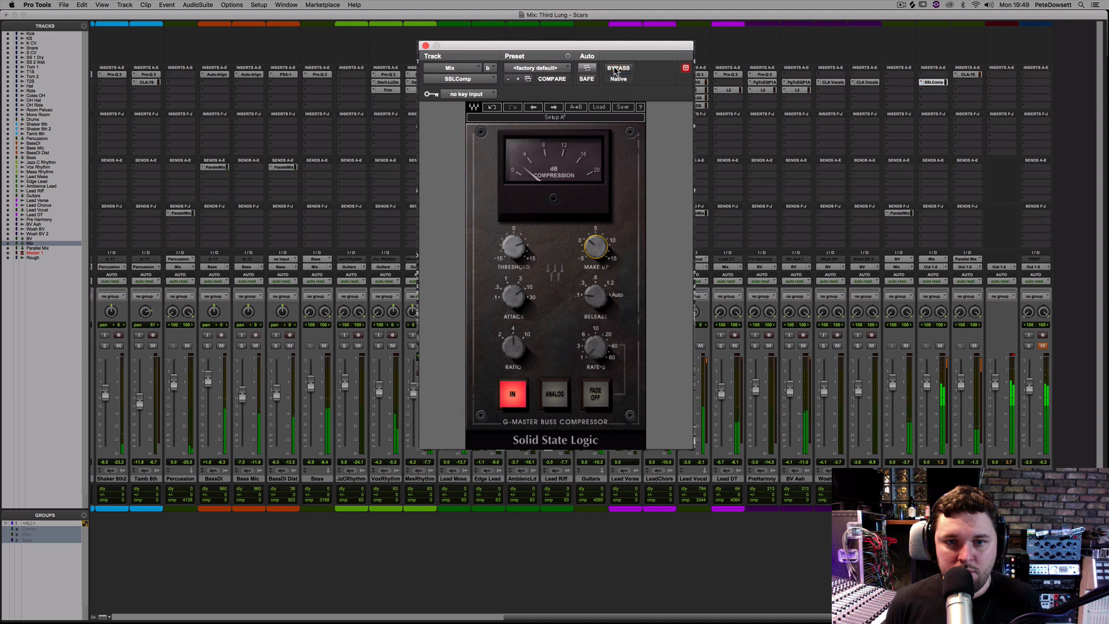
left_click_drag(517, 247, 517, 246)
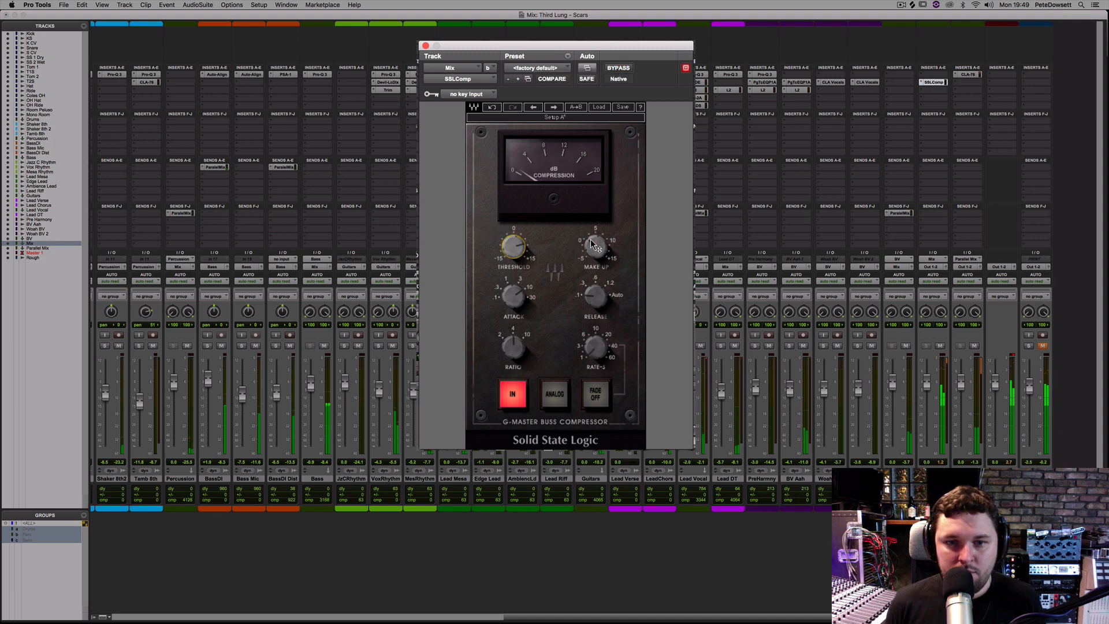
left_click_drag(592, 241, 592, 241)
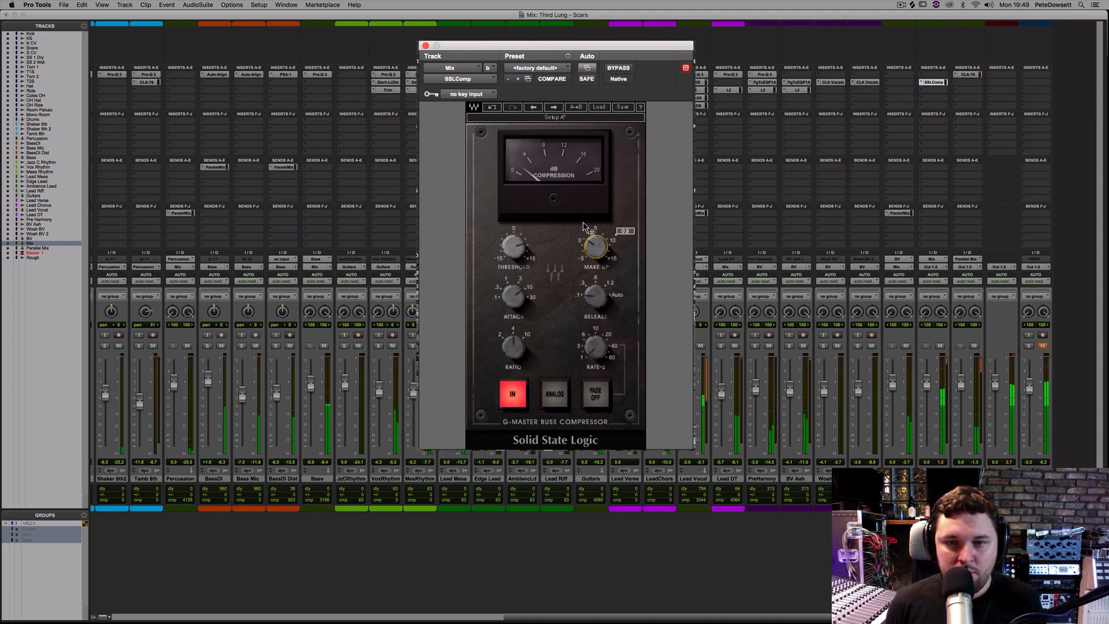
left_click(613, 69)
left_click(613, 68)
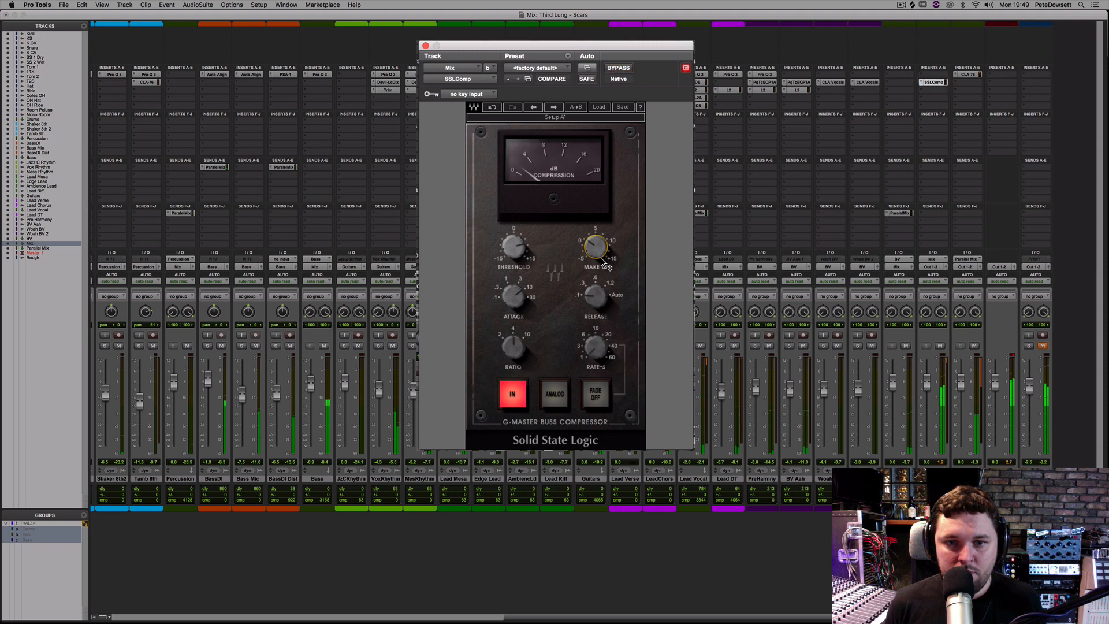
left_click_drag(595, 246, 595, 243)
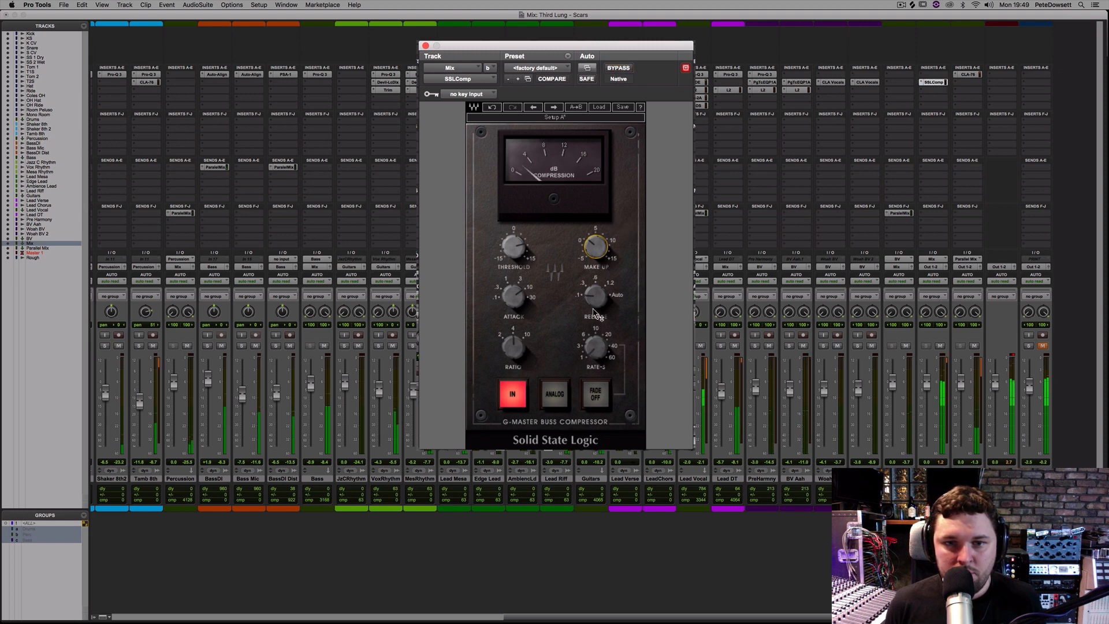
- Set the compressor's release to Auto while the mix plays
left_click_drag(592, 301, 592, 277)
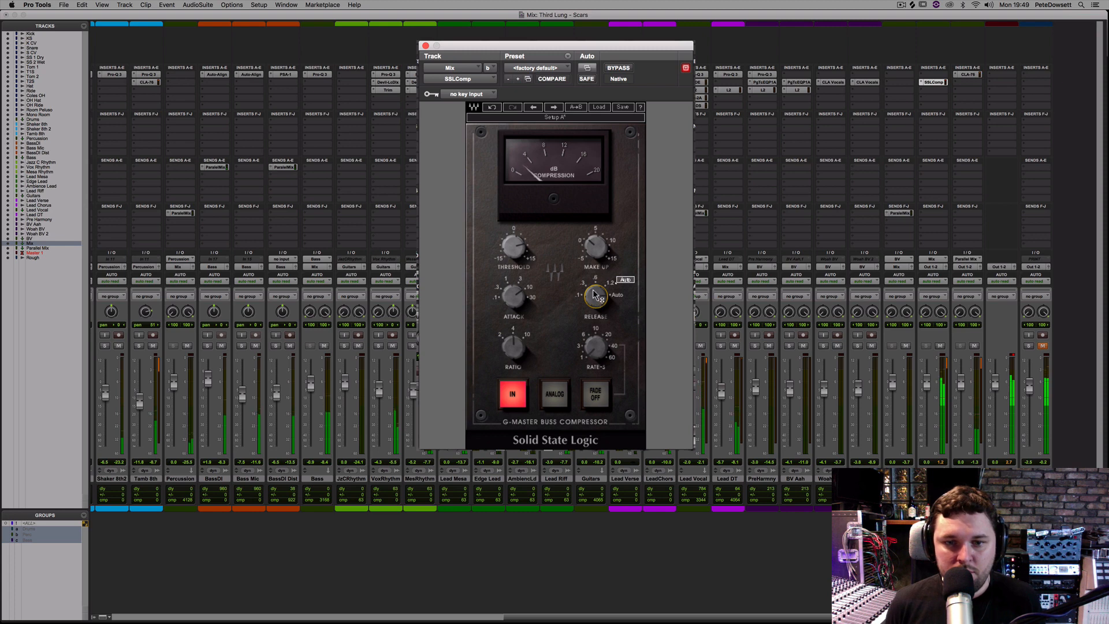
- Compare the compressor's Auto release with the .1 s setting while the mix plays, and adjust the attack by ear
left_click_drag(593, 289, 593, 290)
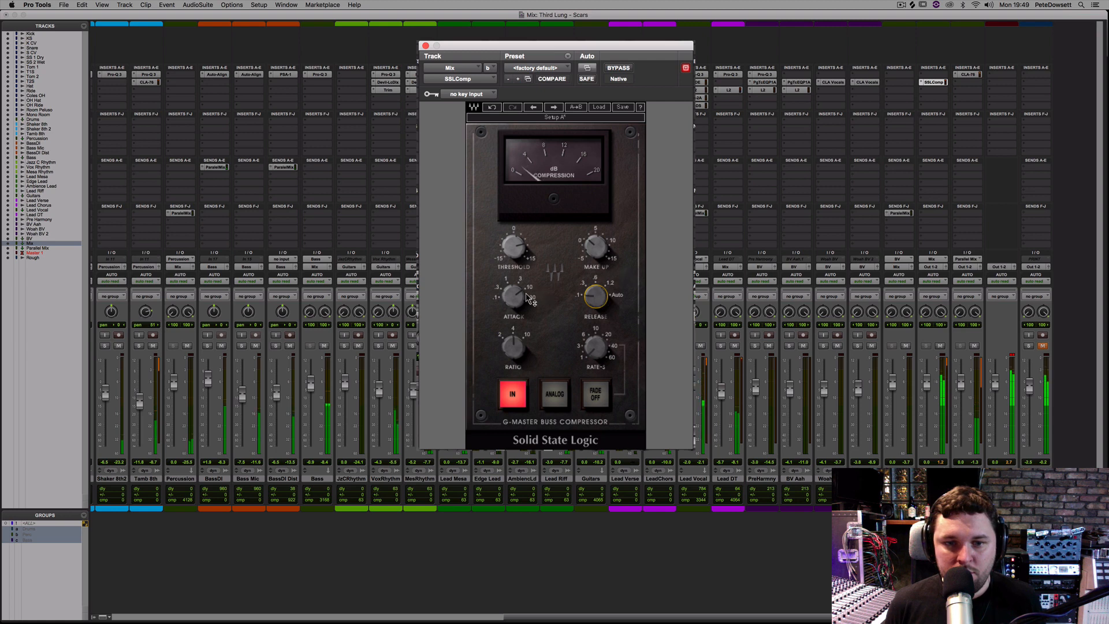
left_click(596, 296)
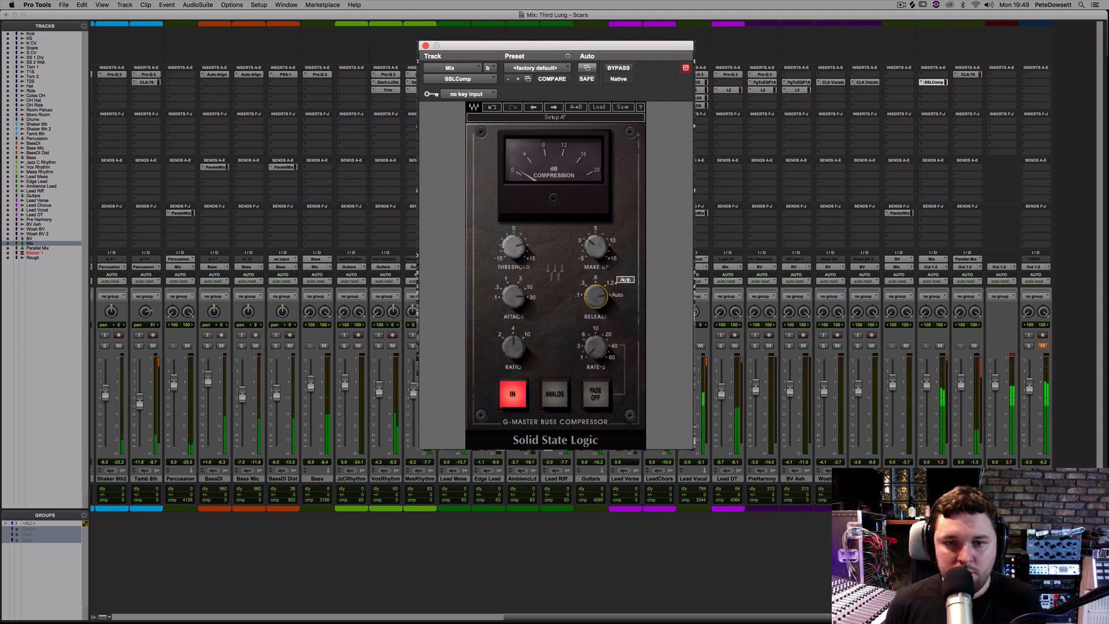
left_click_drag(590, 293, 590, 324)
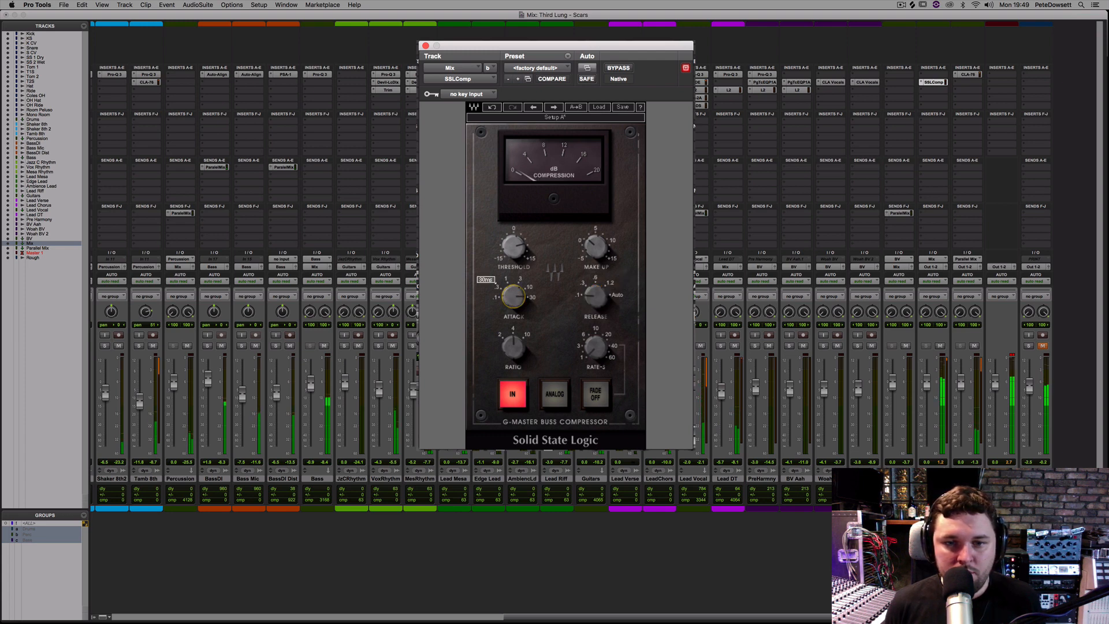
left_click(513, 297)
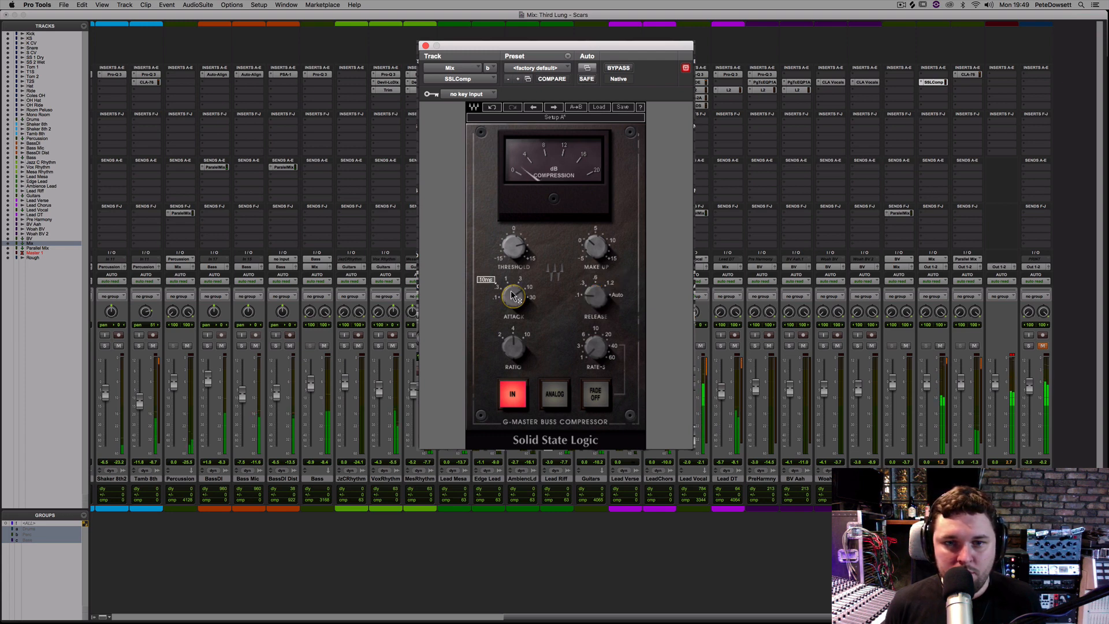
- Fine-tune the compressor's threshold and make-up gain during playback, checking the result against the bypassed mix
mouse_move(513, 248)
left_mouse_down()
mouse_move(513, 227)
mouse_move(513, 246)
left_mouse_up()
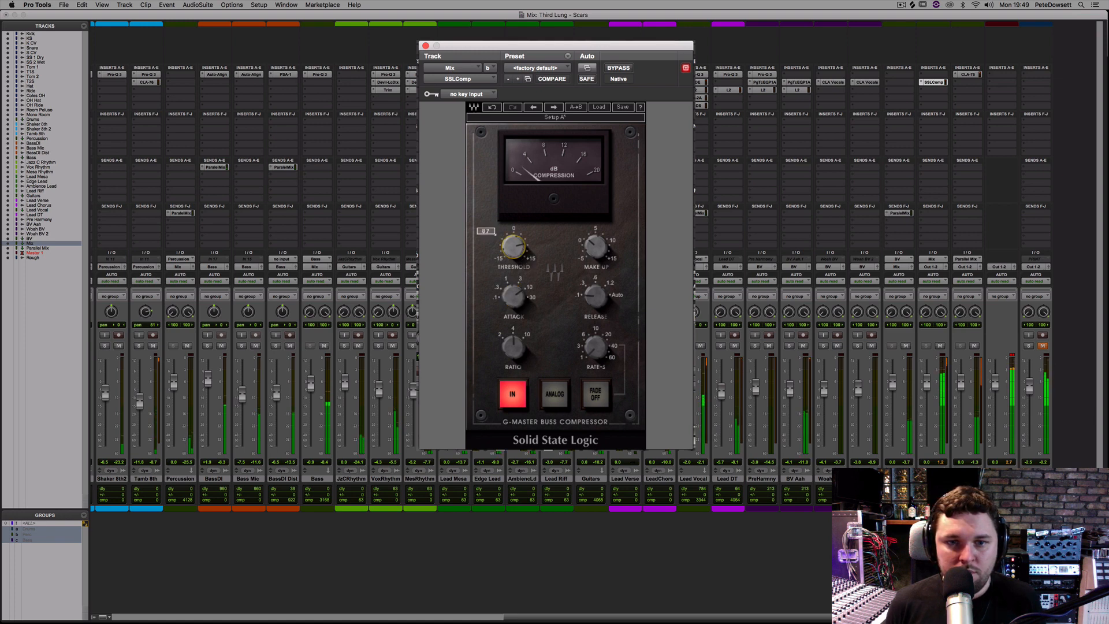
left_click_drag(513, 246, 513, 247)
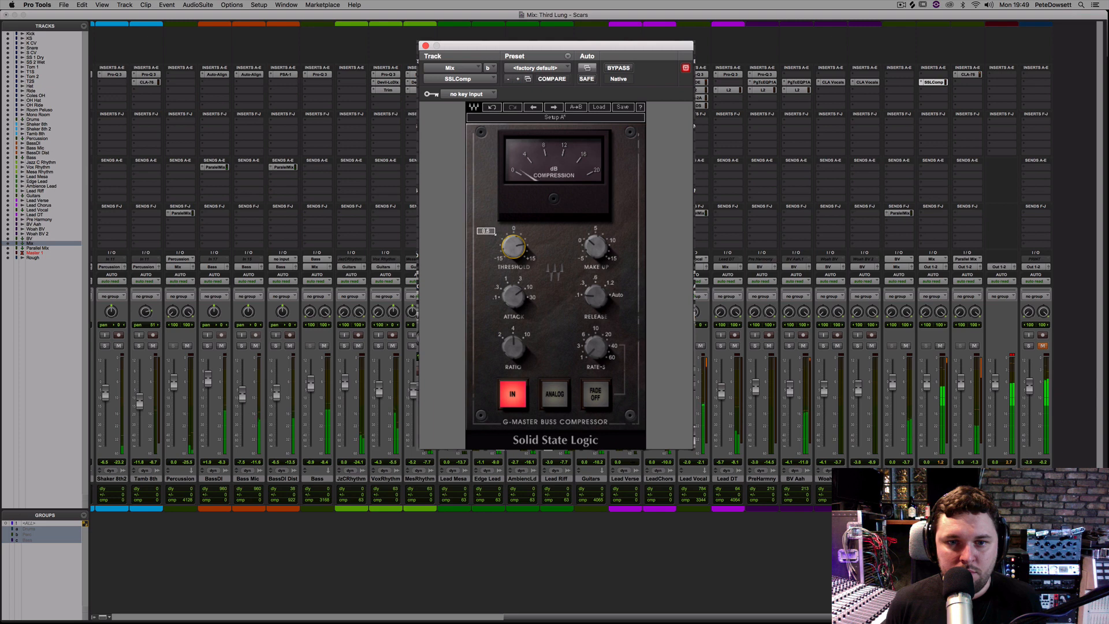
left_click(617, 68)
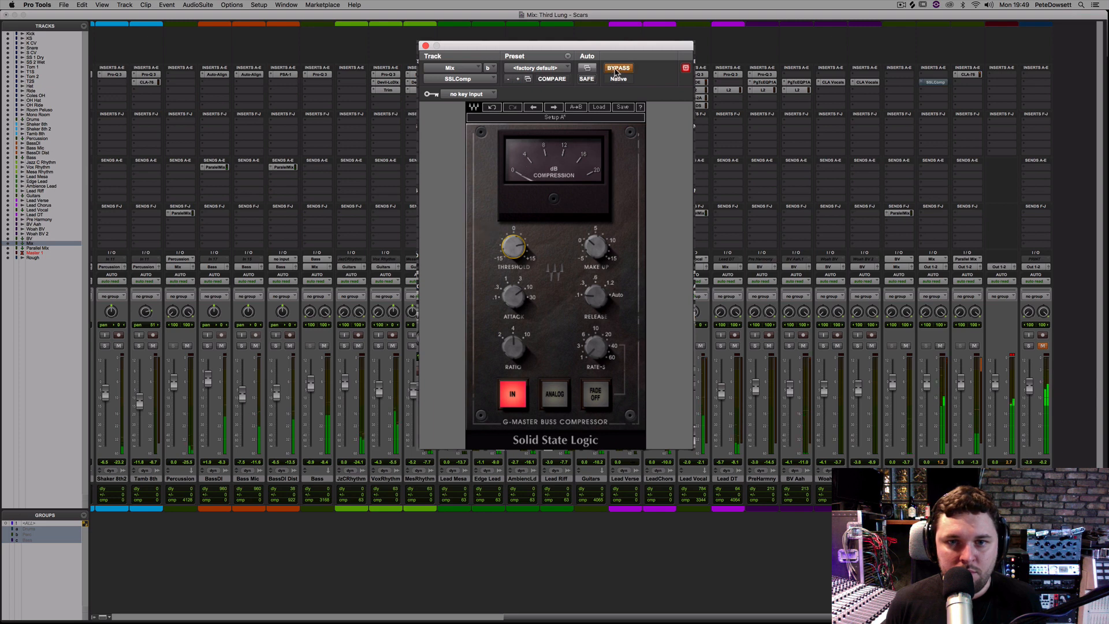
left_click(617, 69)
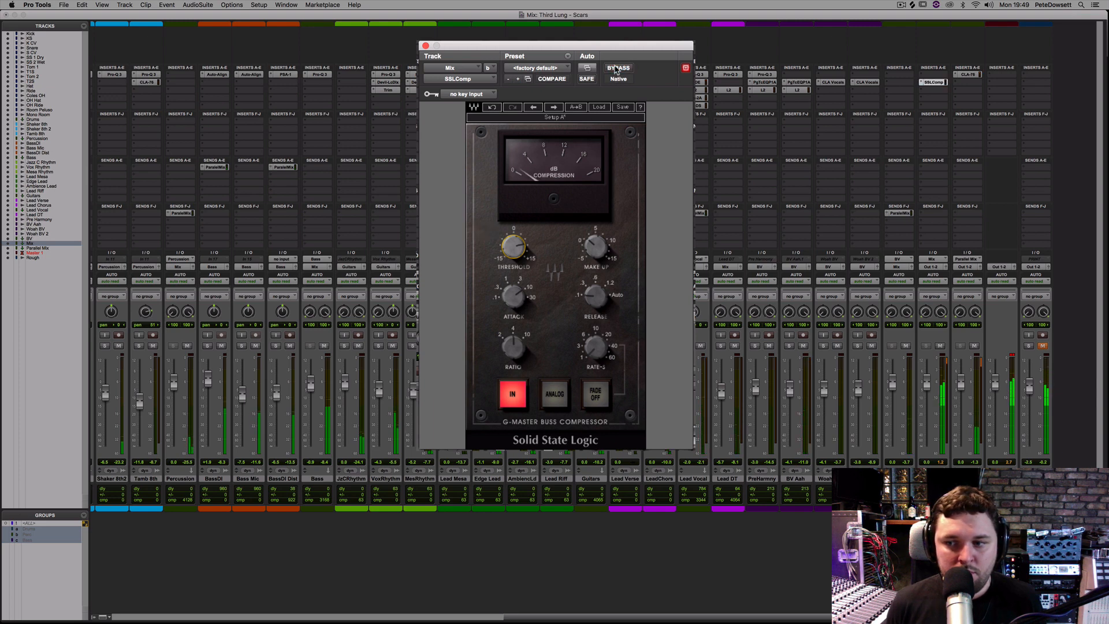
left_click_drag(595, 248, 595, 245)
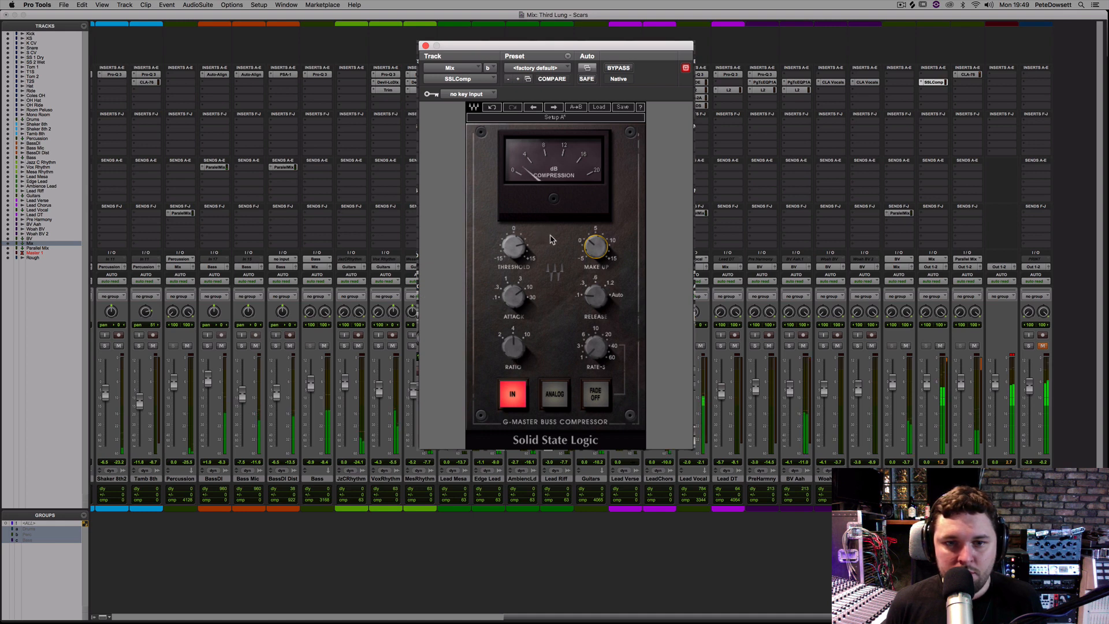
left_click(503, 254)
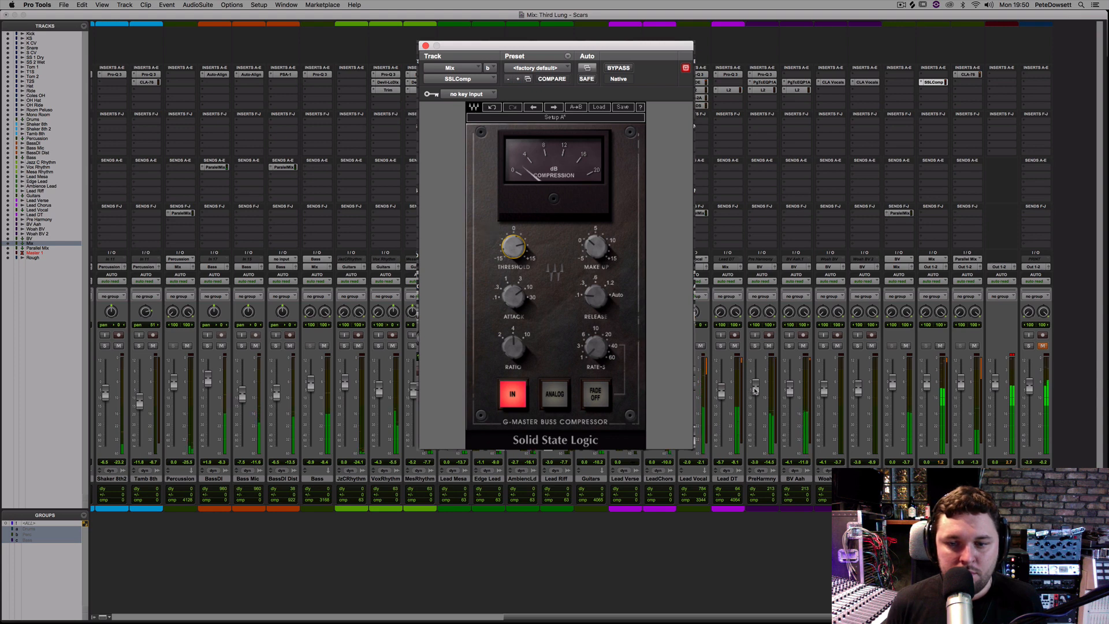
mouse_move(754, 389)
left_mouse_down()
mouse_move(789, 400)
mouse_move(756, 397)
left_mouse_up()
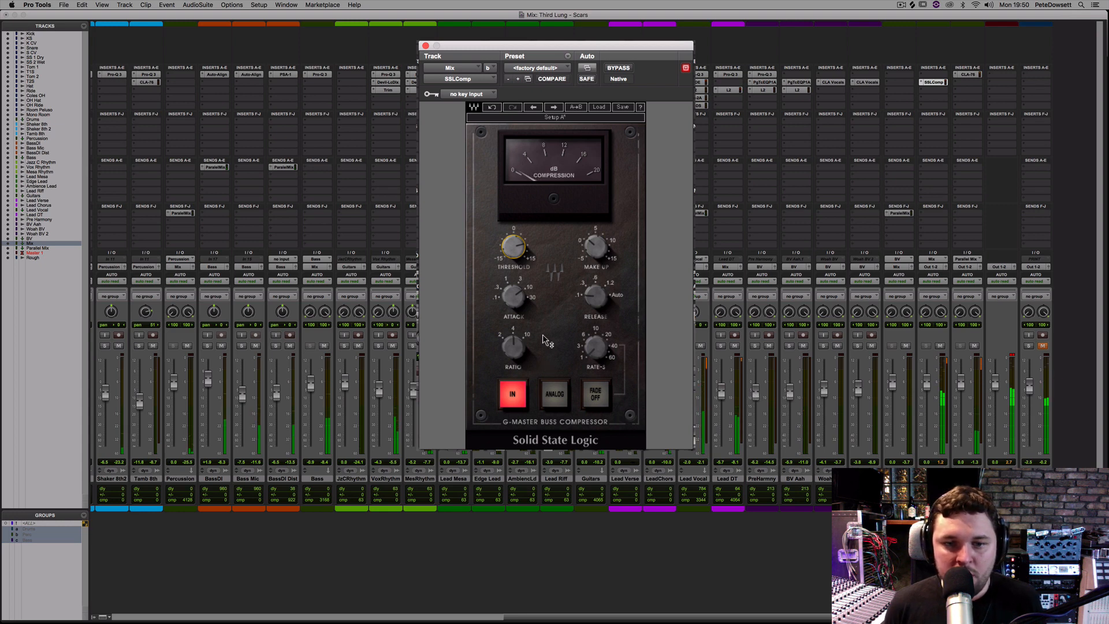
- Listen to the mix with the compressor repeatedly bypassed and re-enabled, leaving it active
mouse_move(544, 335)
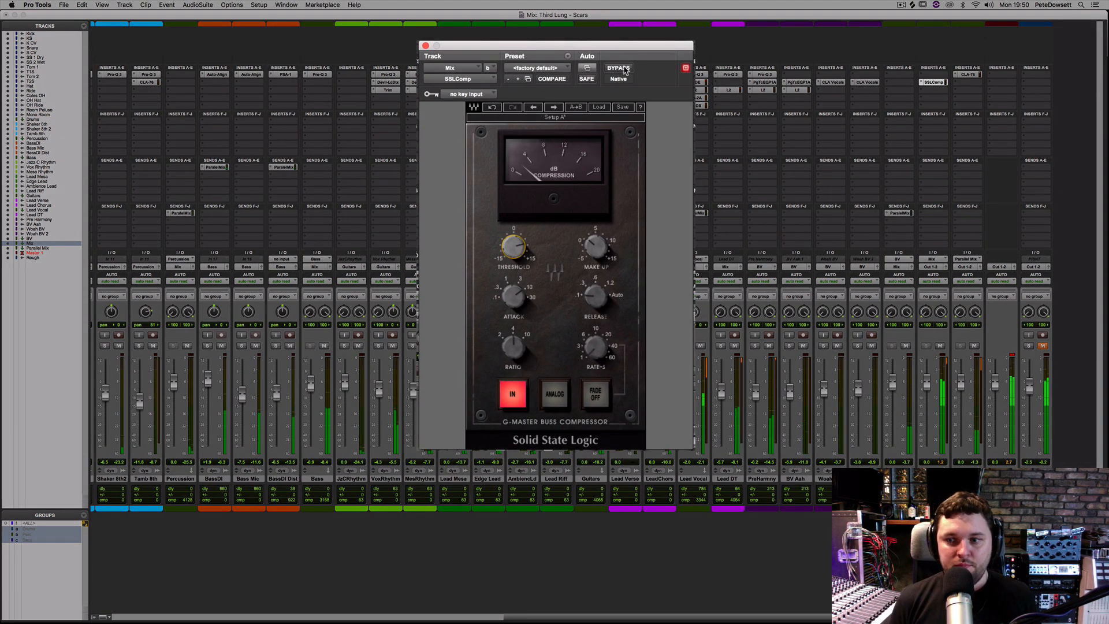
left_click(623, 68)
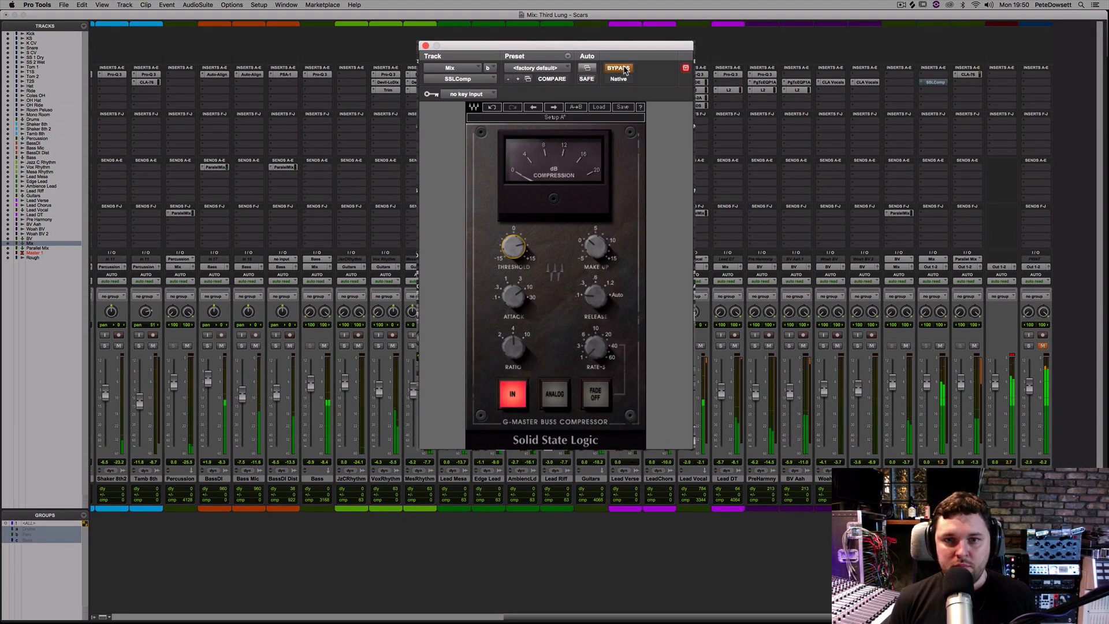
left_click(624, 68)
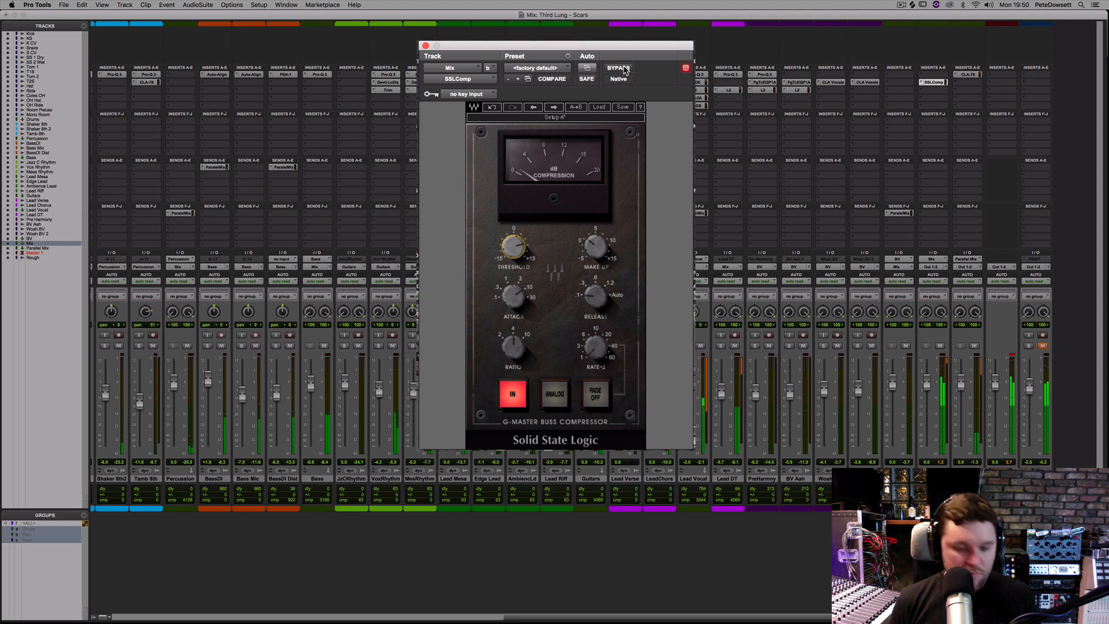
left_click(624, 68)
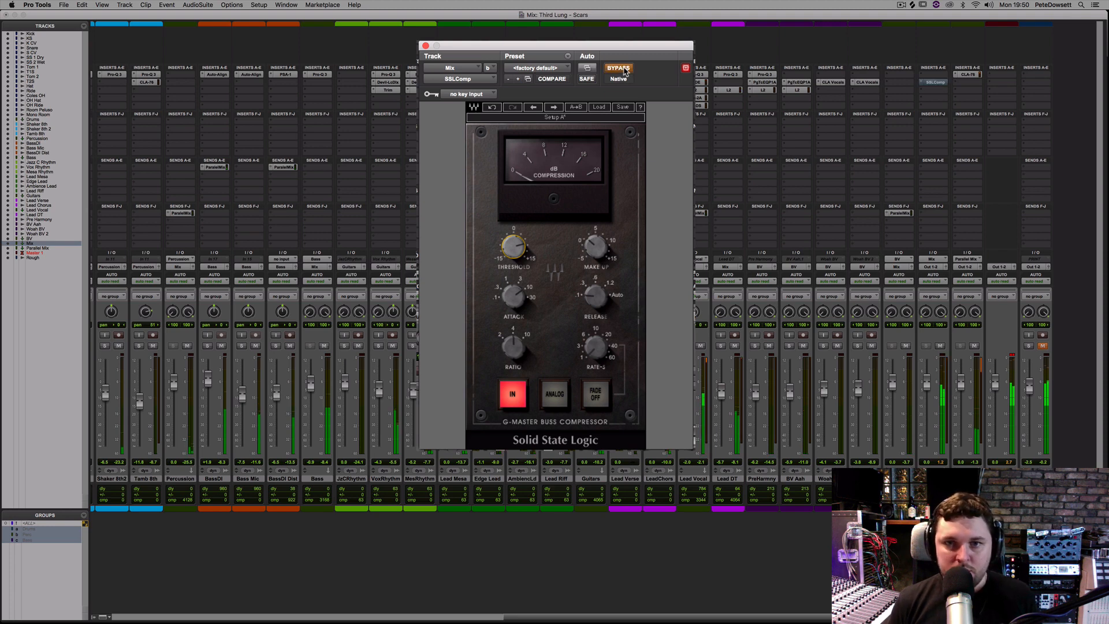
left_click(623, 69)
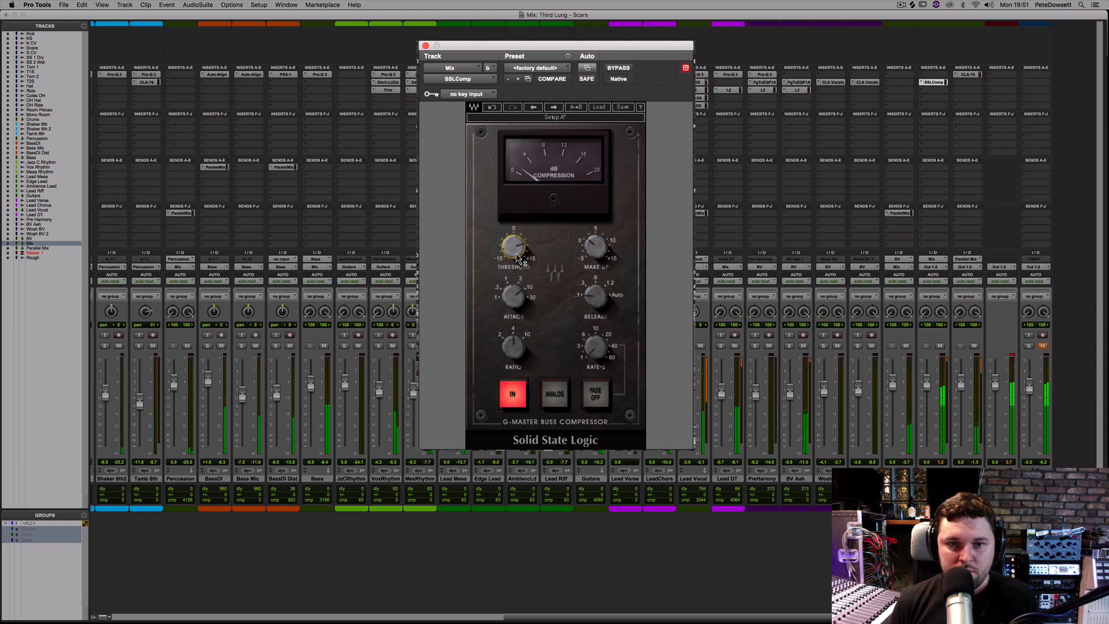
mouse_move(514, 247)
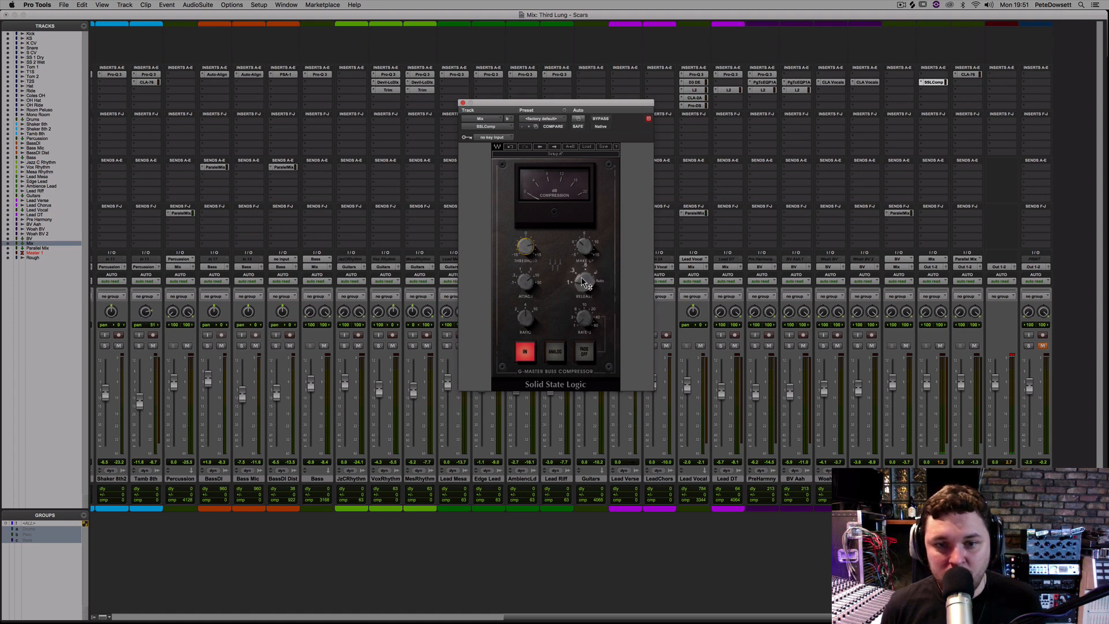
left_click_drag(582, 282, 587, 287)
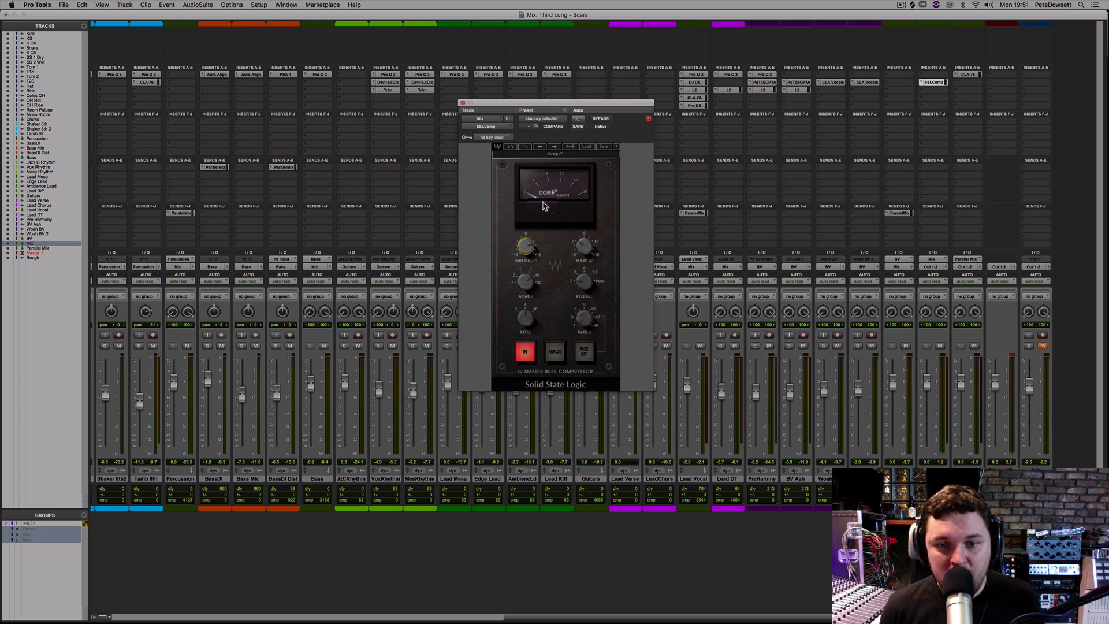
left_click_drag(522, 320, 481, 310)
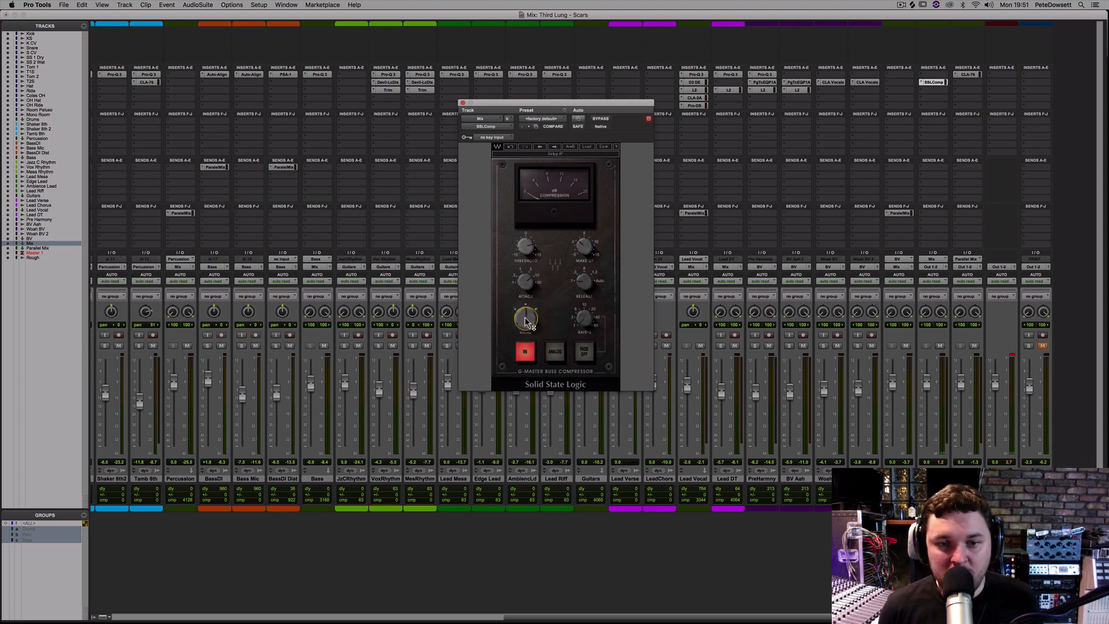
left_click(525, 319)
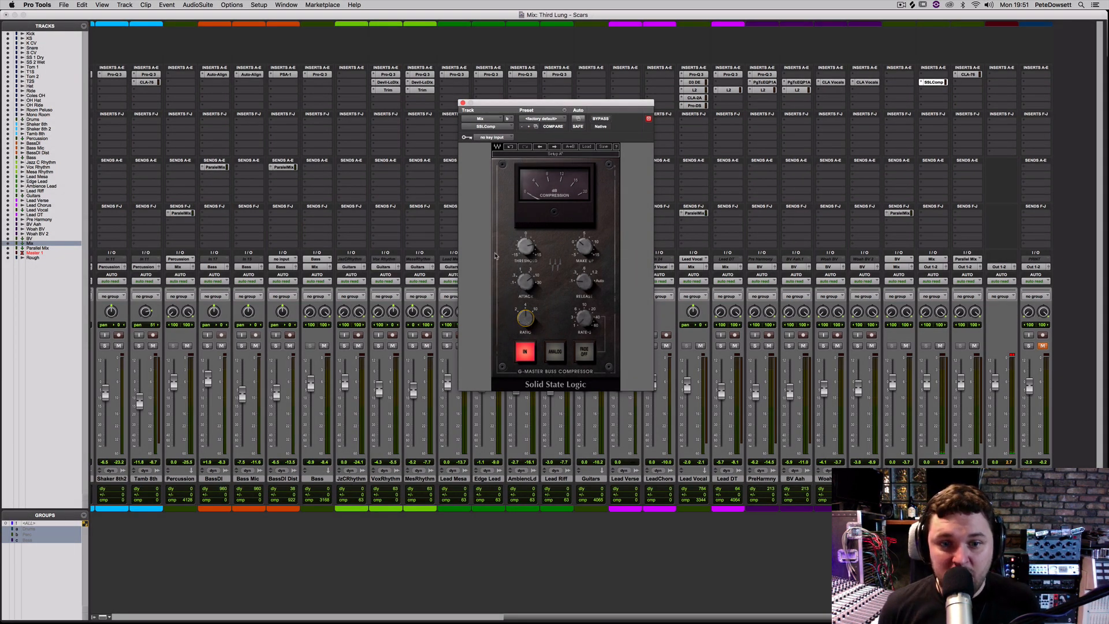
left_click(524, 318)
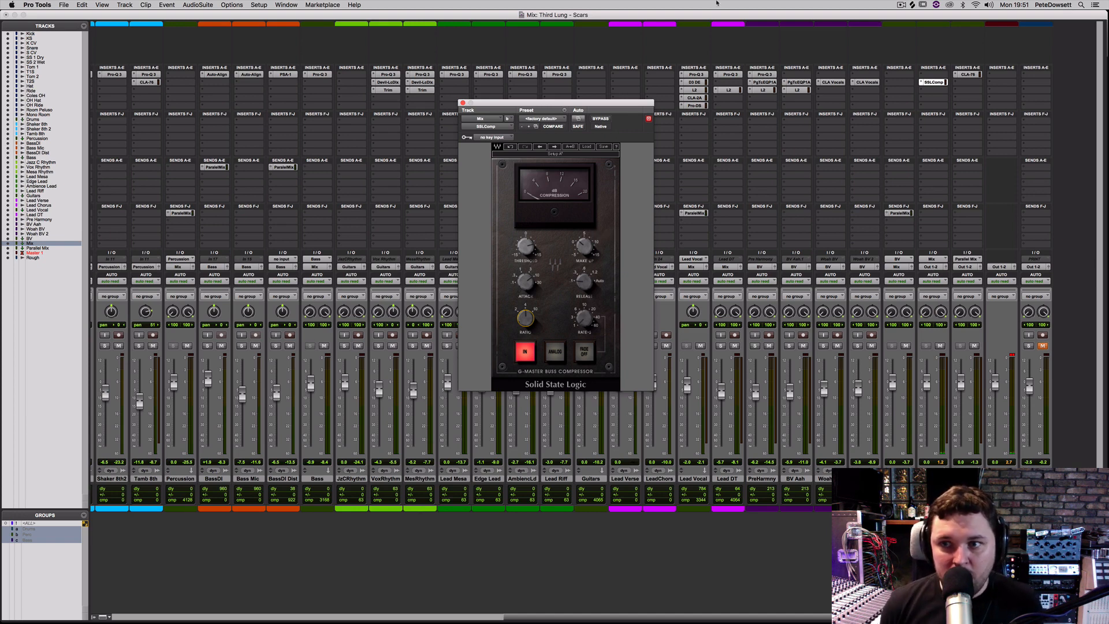
- Insert the Black Box Analog Design HG-2 (stereo) plug-in below the SSL compressor on the Mix track
left_click(933, 82)
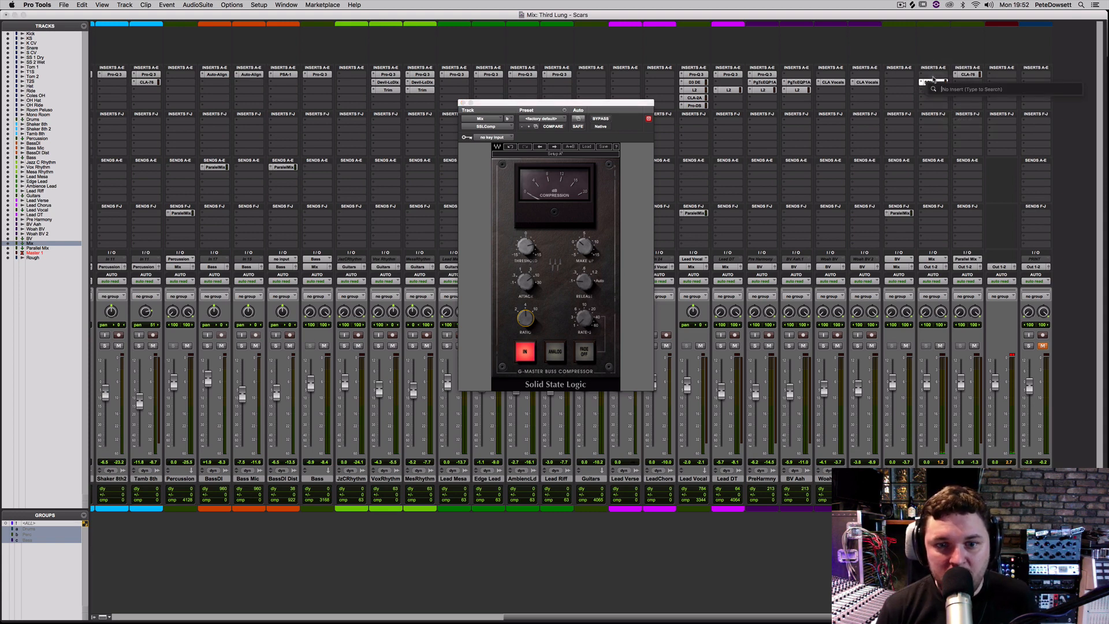
type("hg")
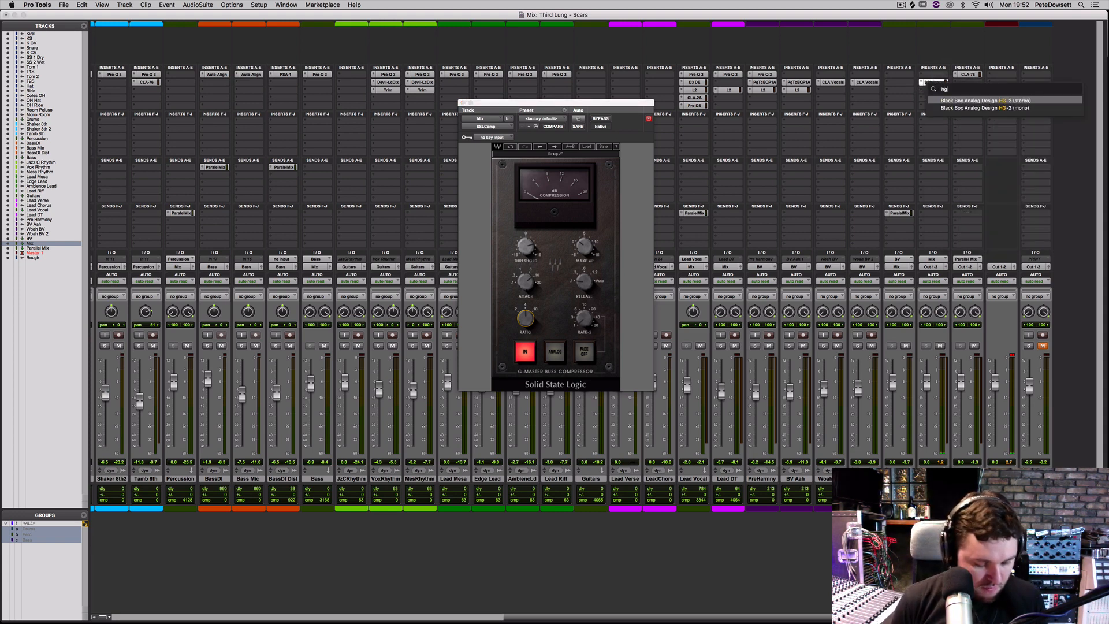
key("Return")
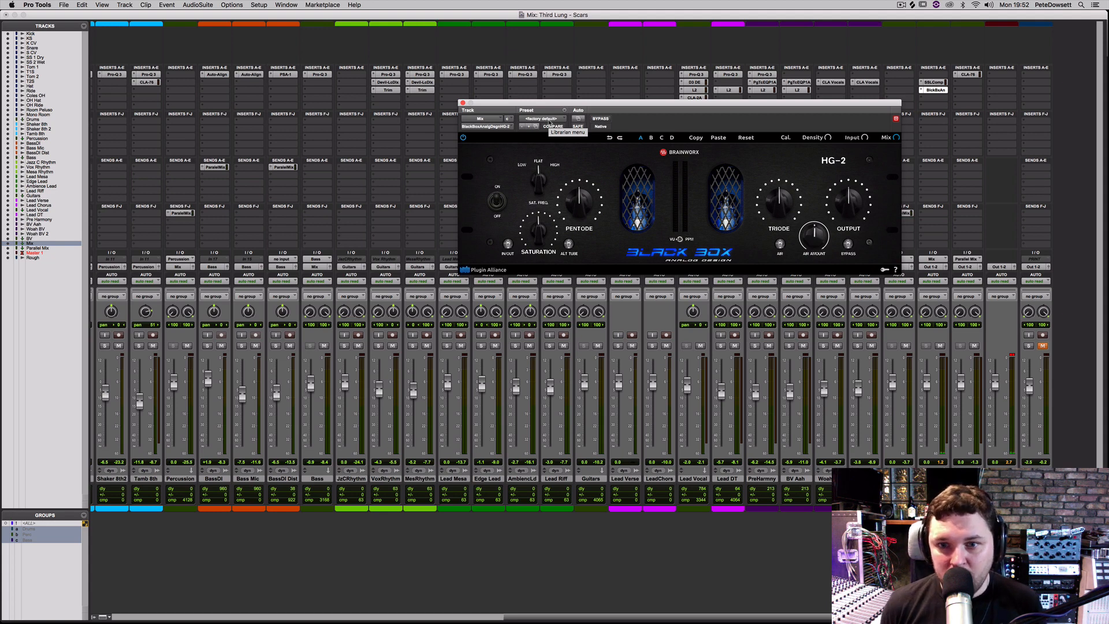
- Audition the 17 Mix Bus 1 preset in the HG-2 plug-in while the mix plays
left_click(551, 123)
left_click(547, 111)
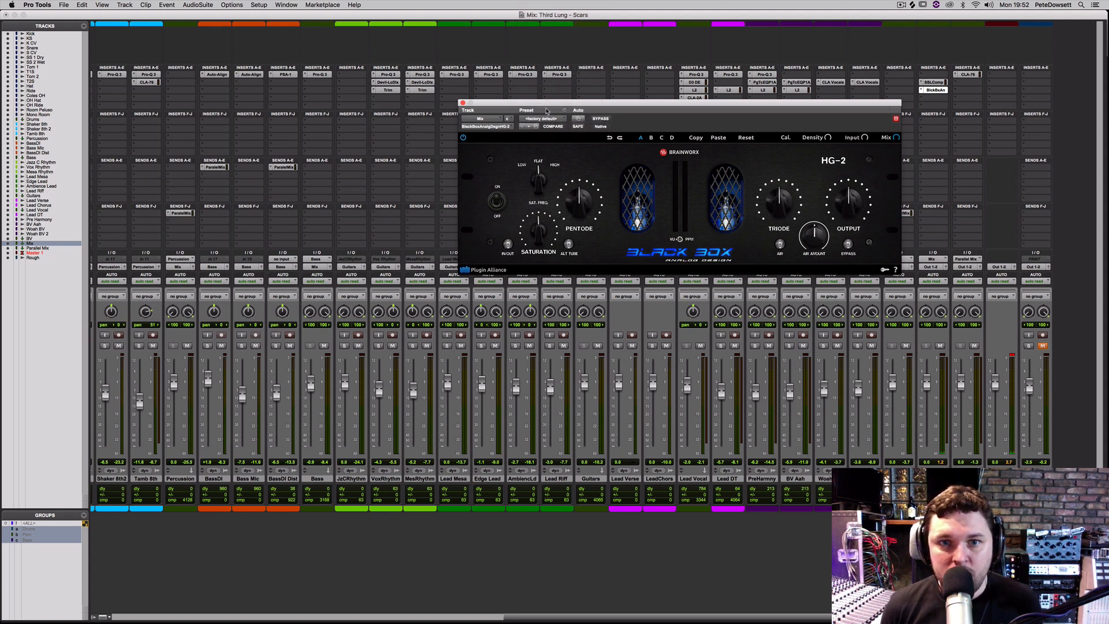
left_click(548, 119)
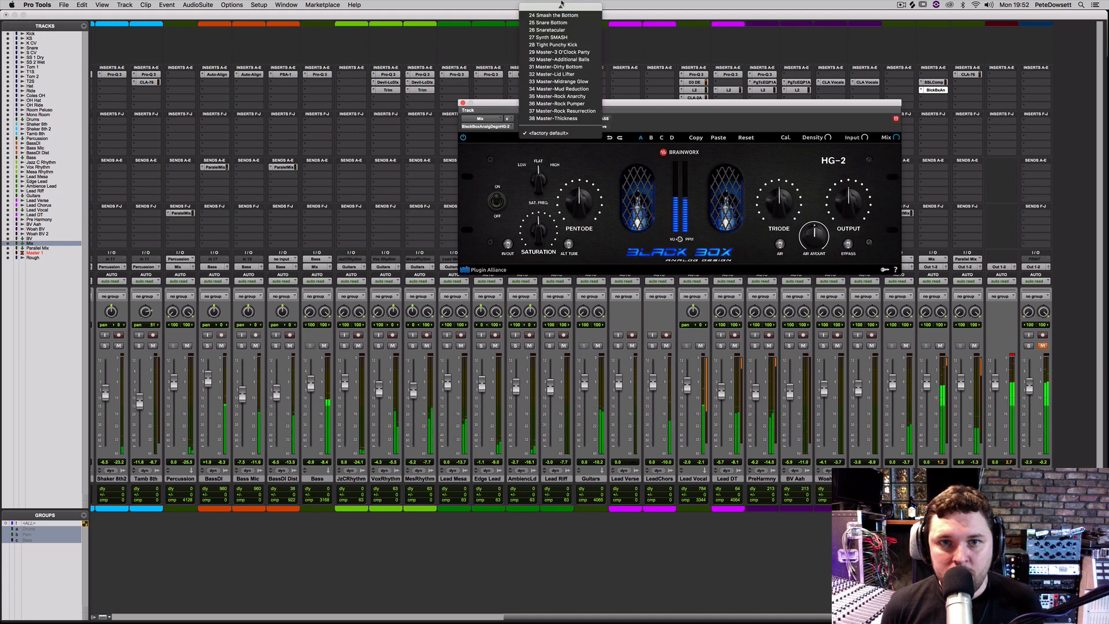
left_click(551, 125)
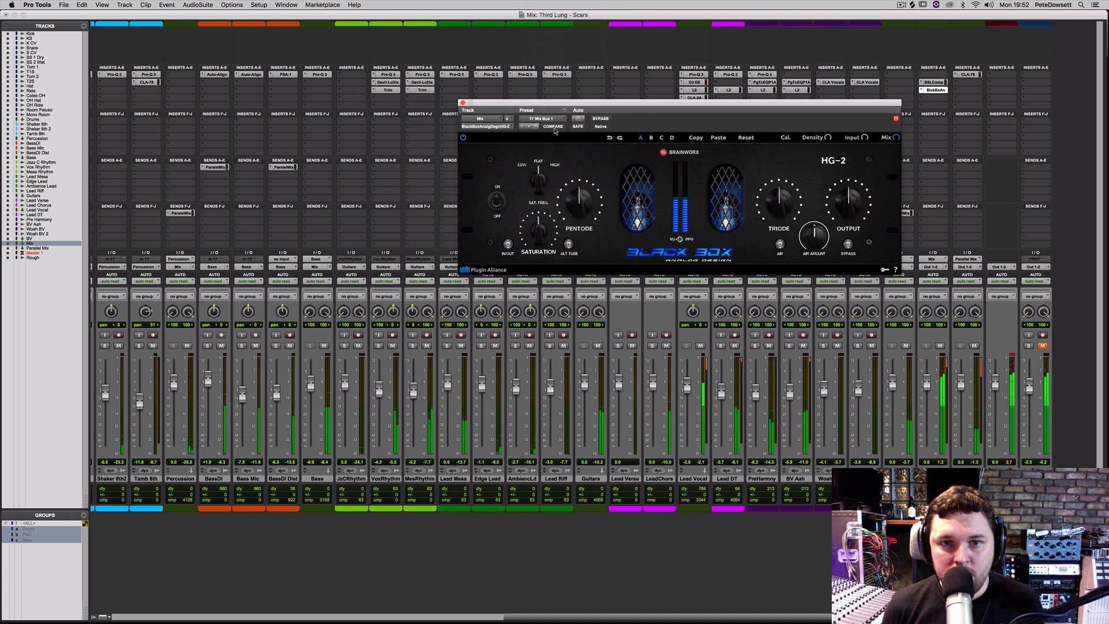
- Audition the HG-2 presets 18 Mix Bus 2, 19 Mix Bus 3 and 20 Mix Bus 4 Aggro Rock during playback
left_click(546, 118)
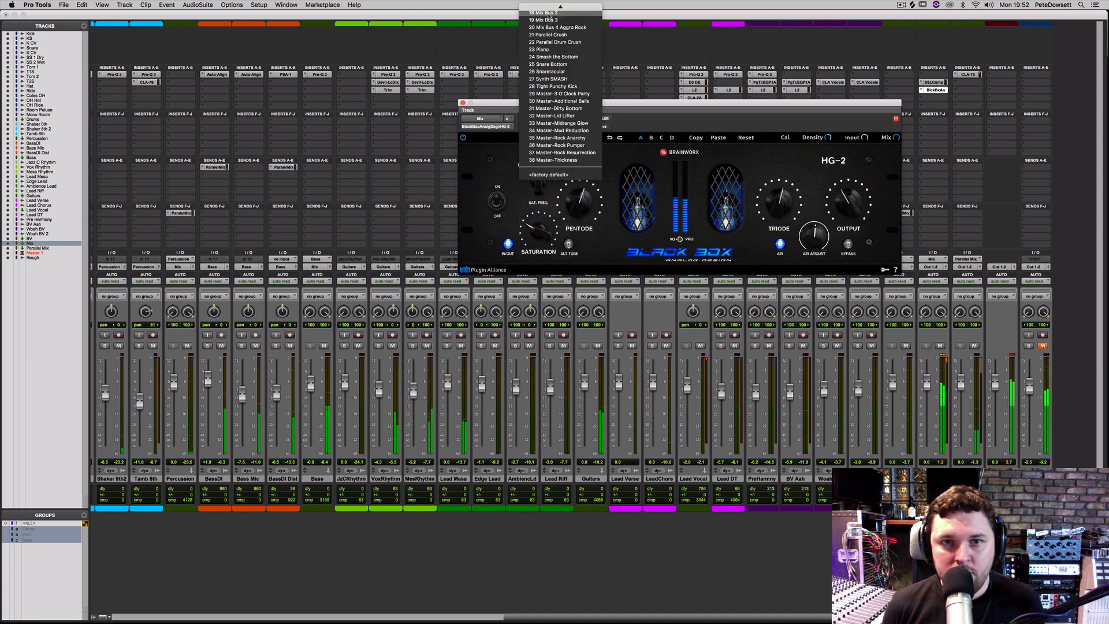
left_click(549, 26)
left_click(546, 119)
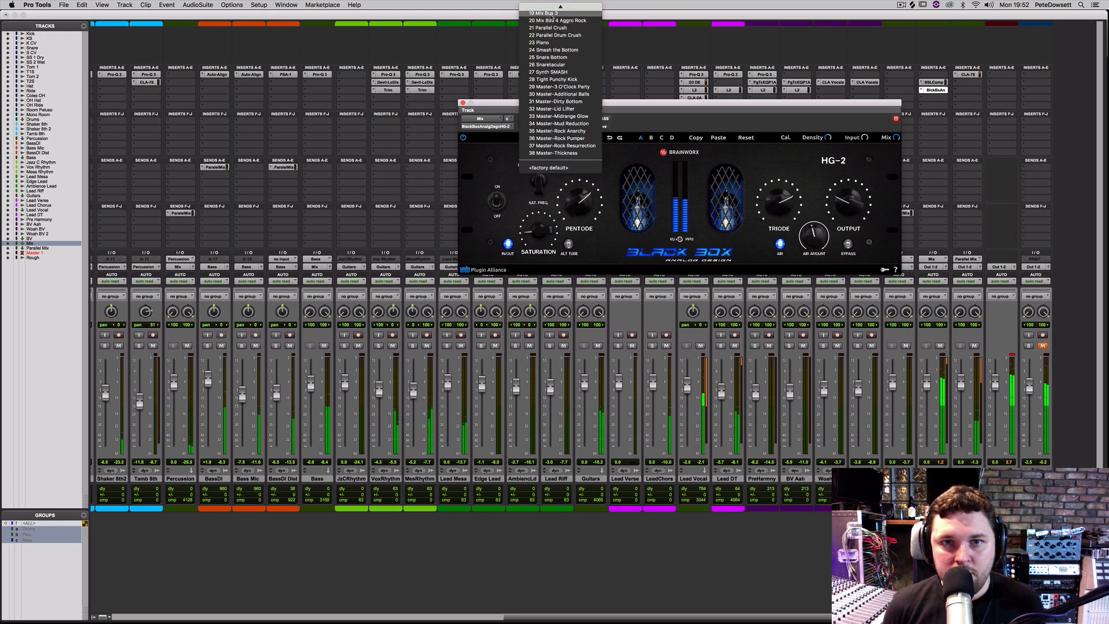
left_click(547, 114)
left_click(547, 115)
scroll(555, 86, "up", 5)
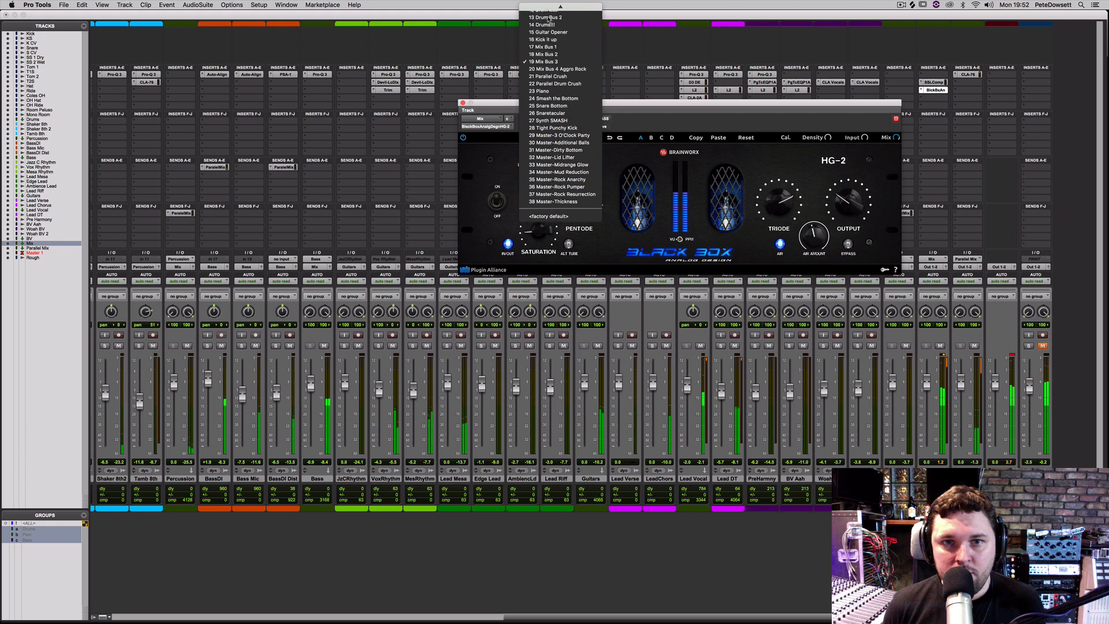
left_click(558, 76)
- Audition the HG-2 presets 32 Master-Lid Lifter, 33 Master-Midrange Glow and 34 Master-Mud Reduction during playback
left_click(552, 119)
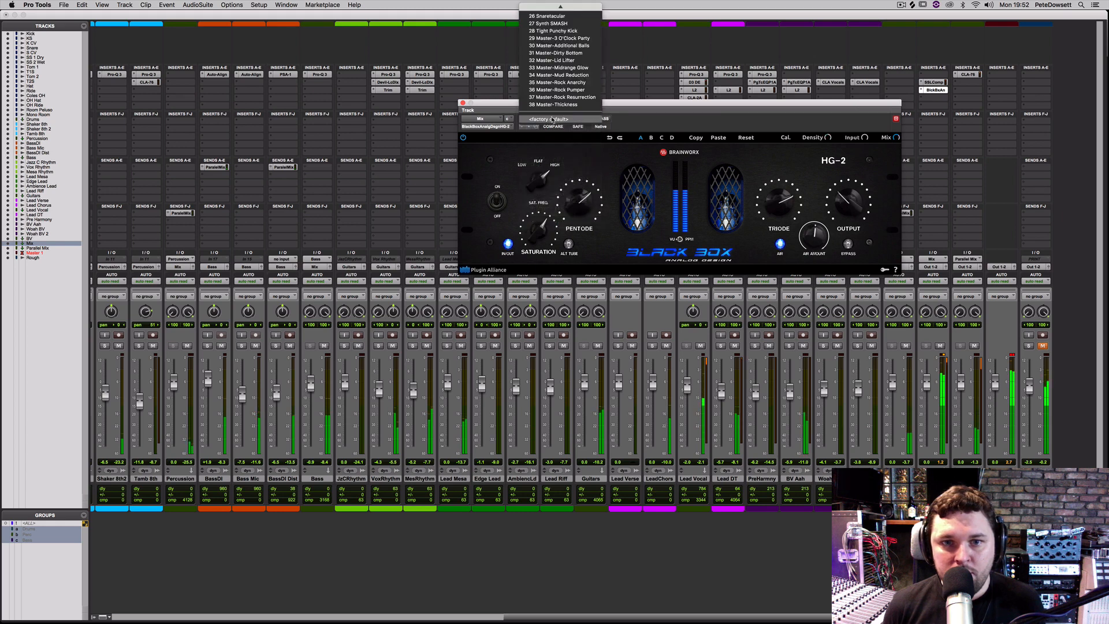
scroll(555, 119, "up", 5)
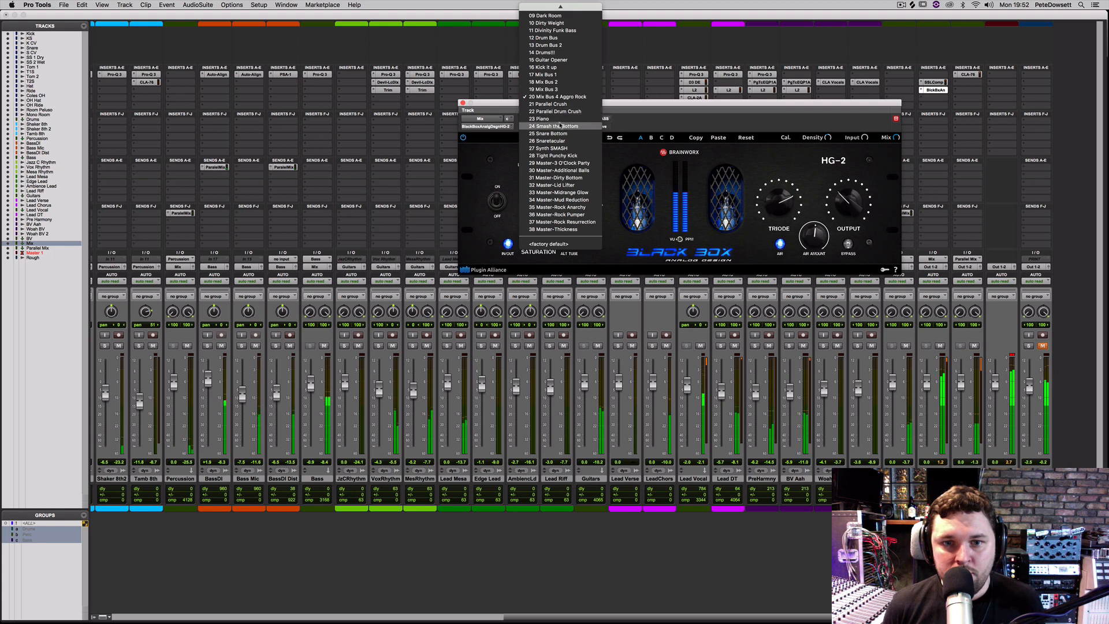
left_click(555, 185)
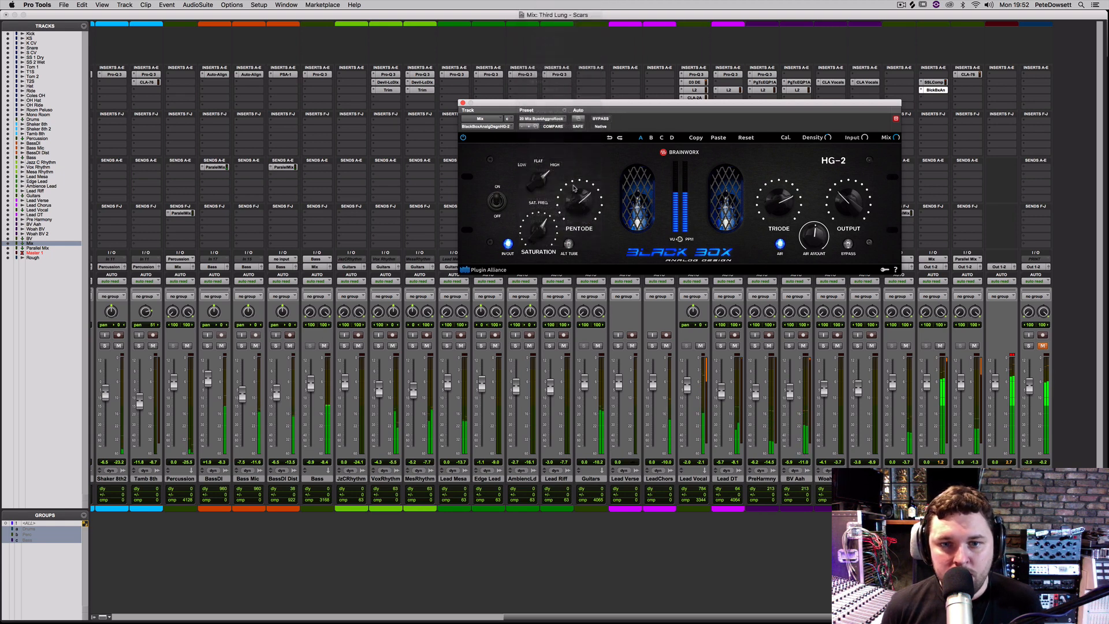
left_click(543, 119)
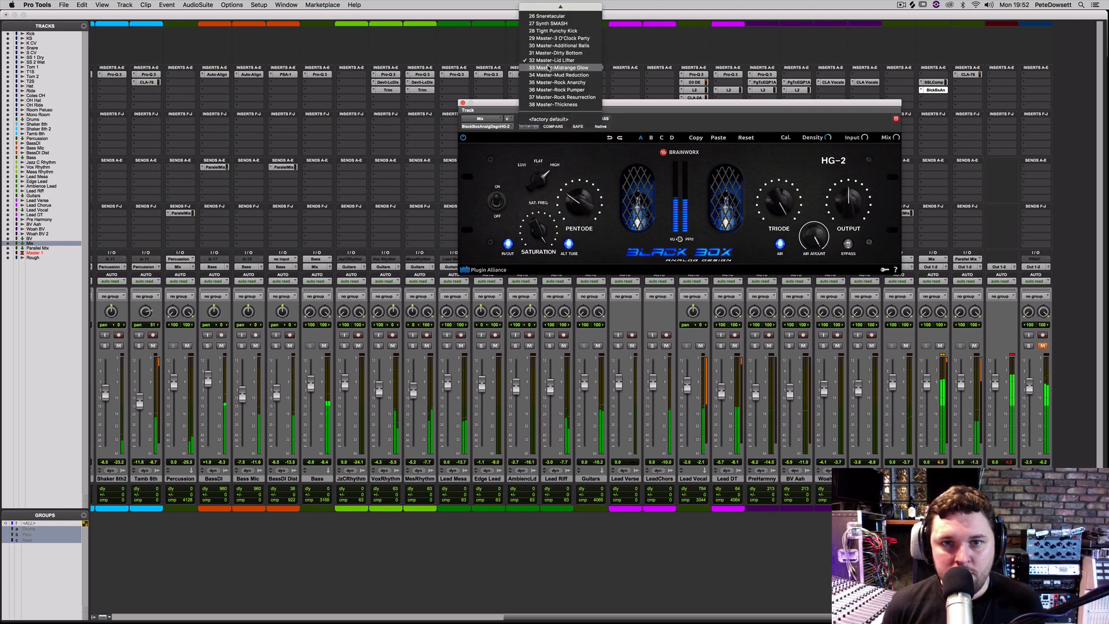
left_click(546, 123)
left_click(543, 119)
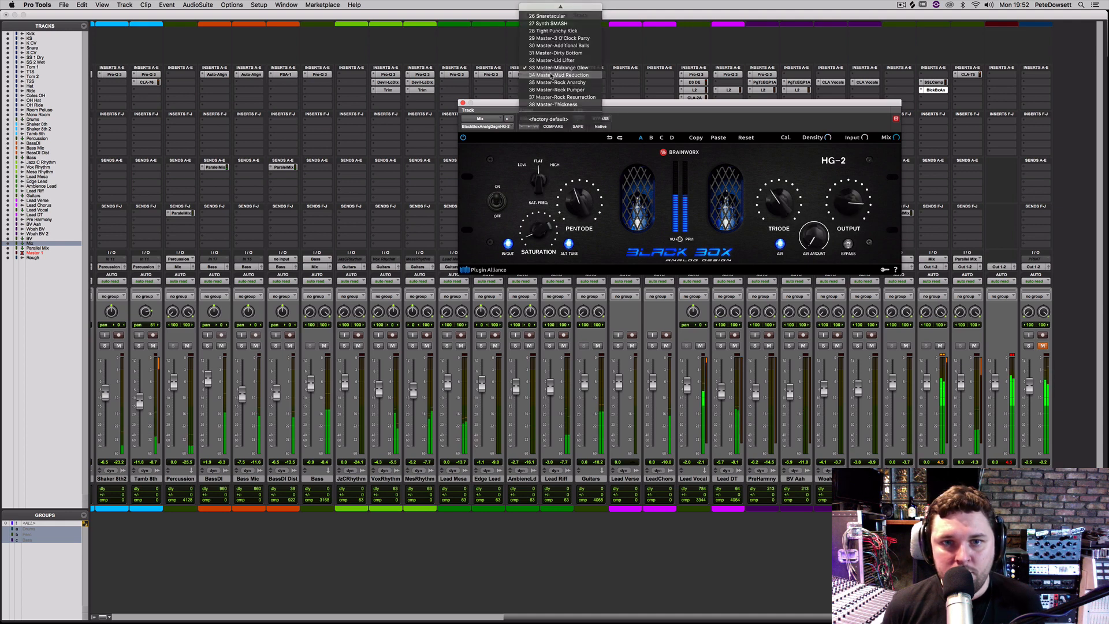
left_click(549, 109)
- Load the HG-2 preset 35 Master-Rock Anarchy and compare the mix with the plug-in bypassed and active
left_click(543, 119)
left_click(546, 116)
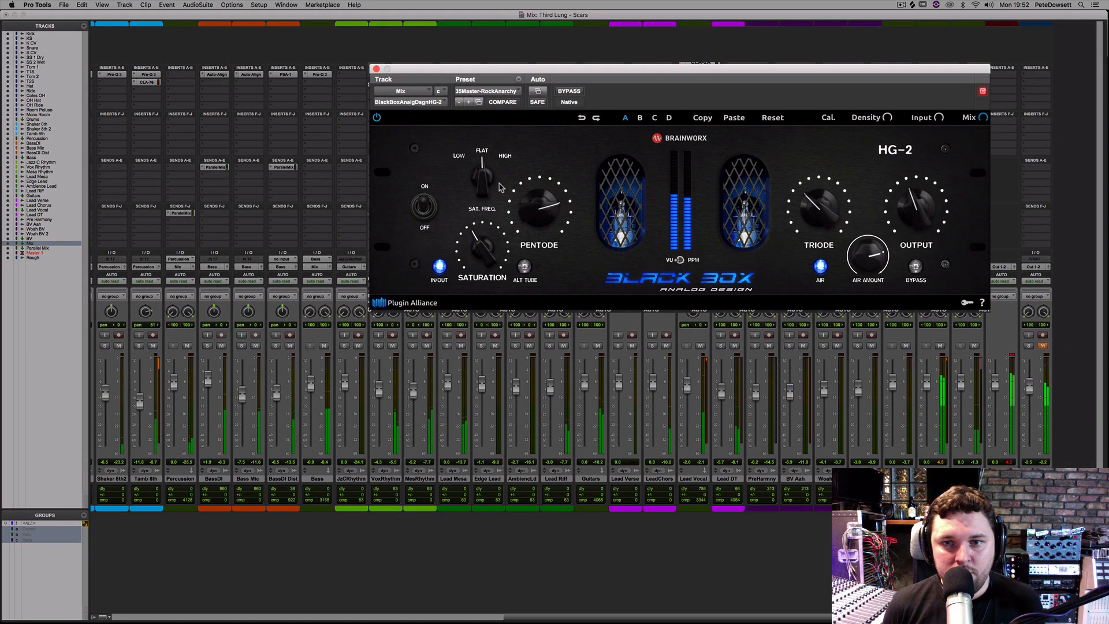
left_click(567, 92)
left_click(566, 92)
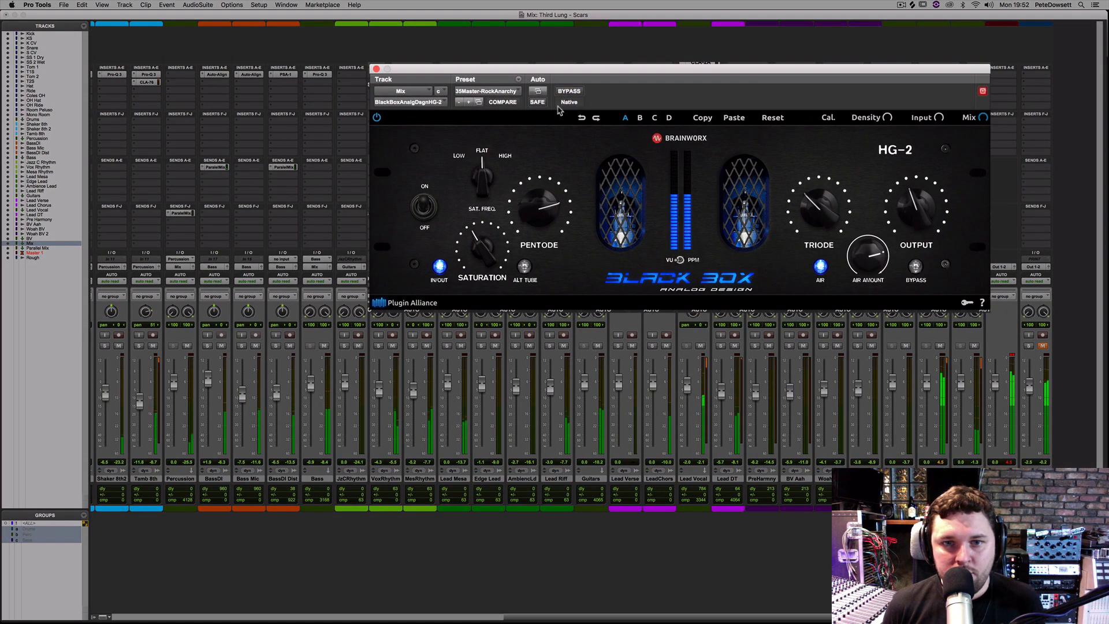
- Set the HG-2 Pentode to 71 % and lower the Output, then compare the processed mix against bypass
left_click_drag(531, 207, 529, 209)
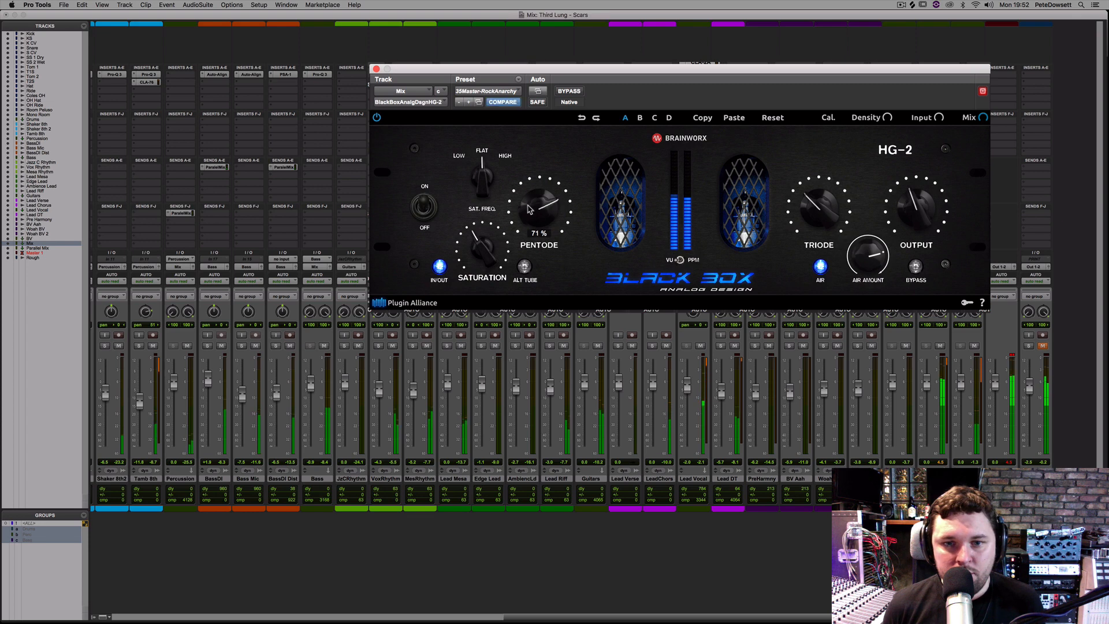
key("space")
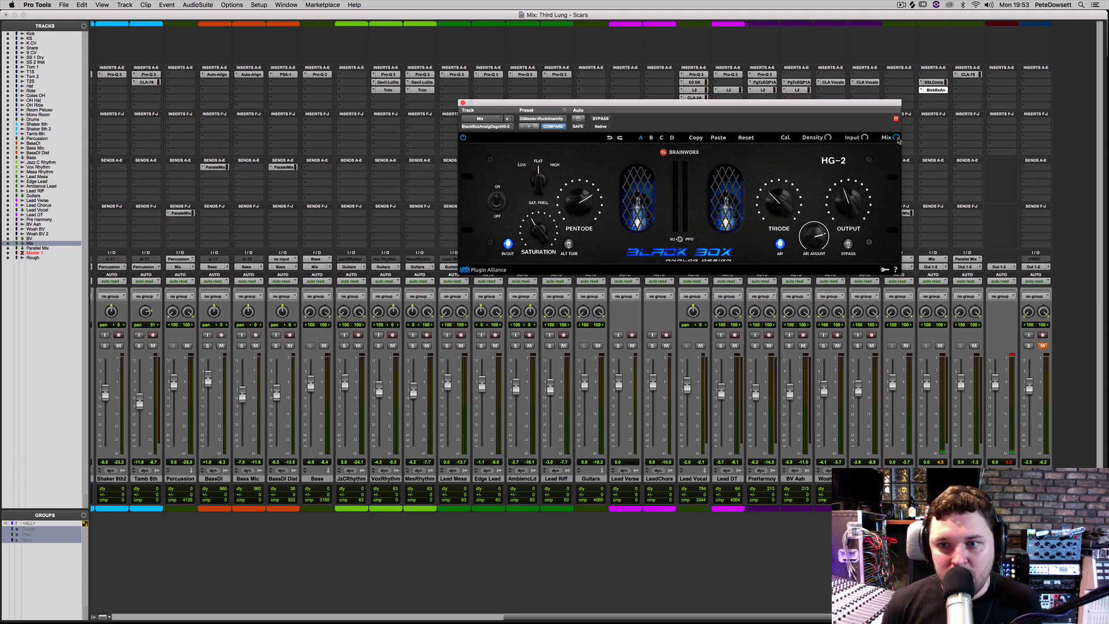
key("space")
left_click_drag(897, 138, 923, 165)
left_click_drag(894, 201, 931, 208)
left_click(566, 91)
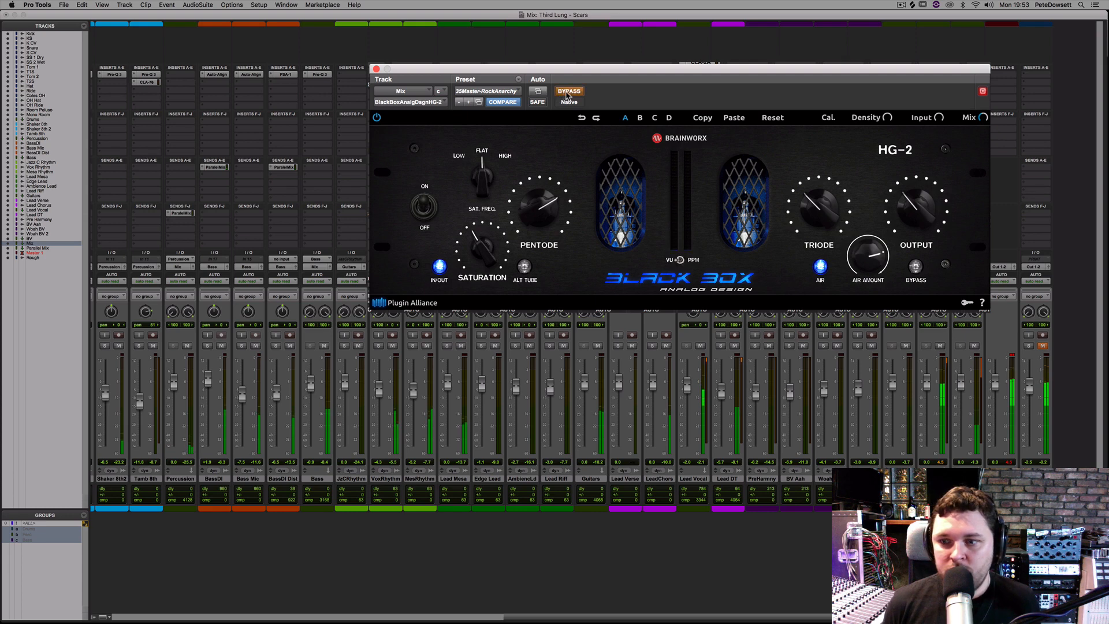
left_click(567, 94)
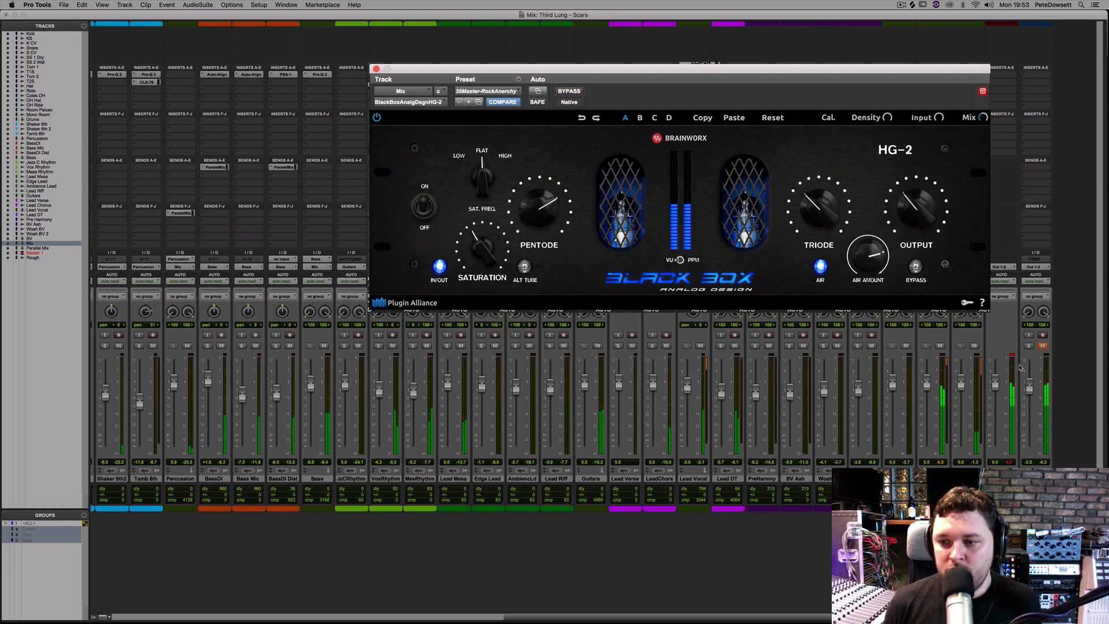
- Clear the Master track's clip indicator, lower the HG-2 Pentode to 64 % and fine-tune the Triode by ear
left_click(1013, 356)
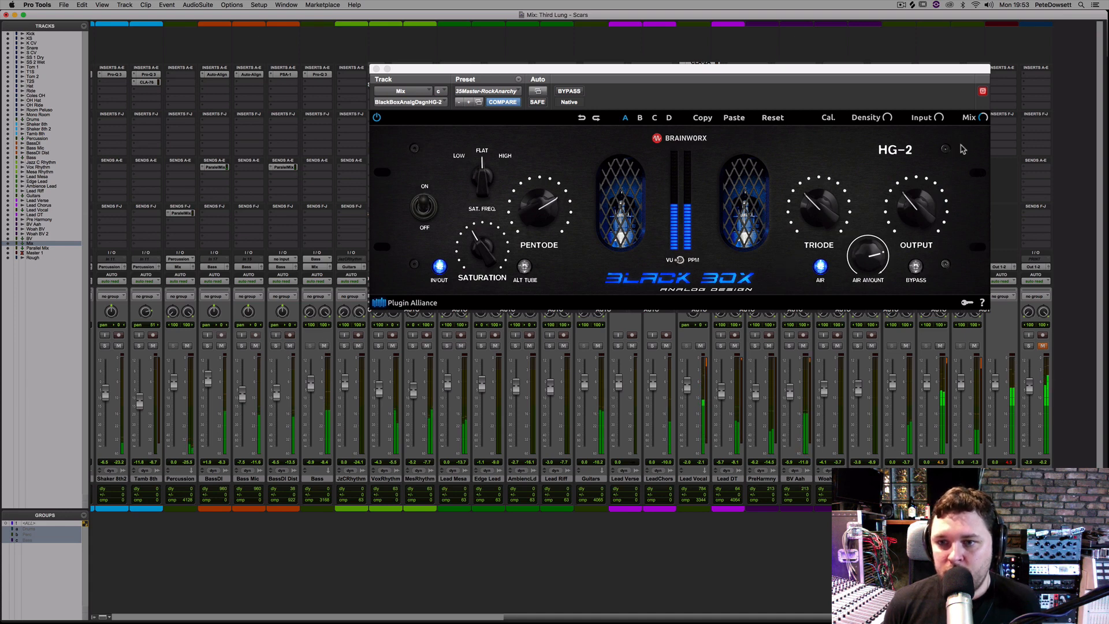
left_click(910, 211)
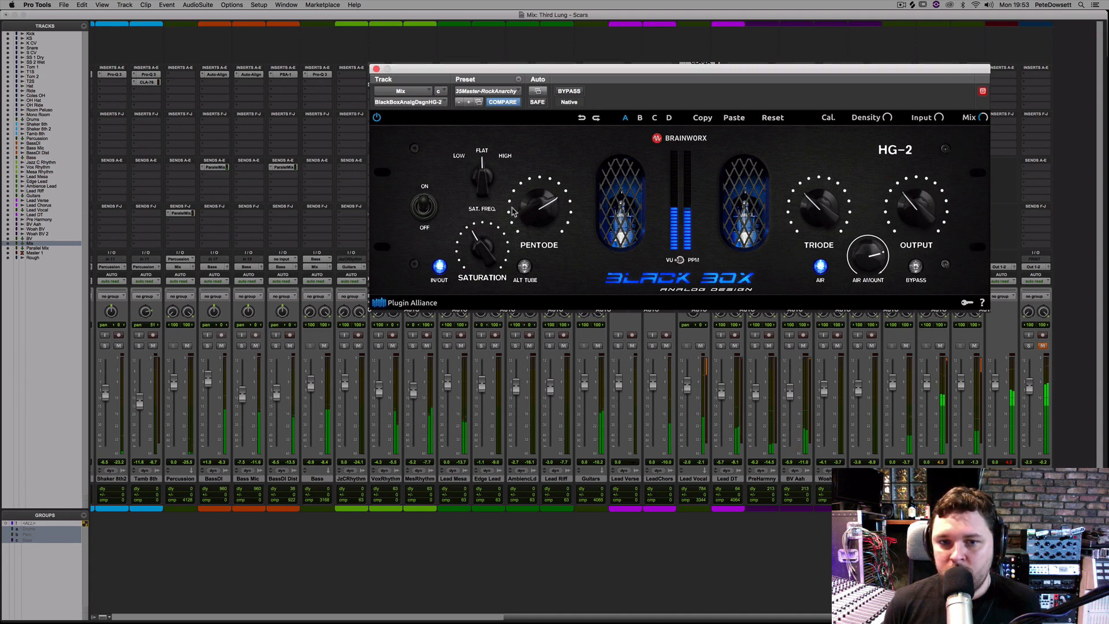
scroll(528, 212, "down", 4)
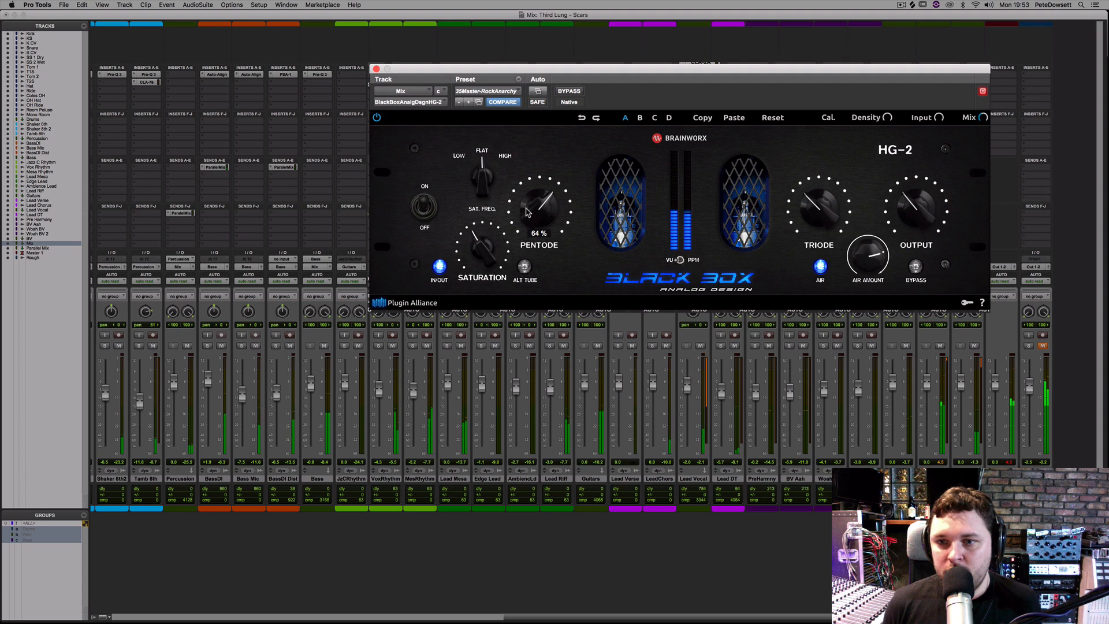
scroll(827, 207, "up", 3)
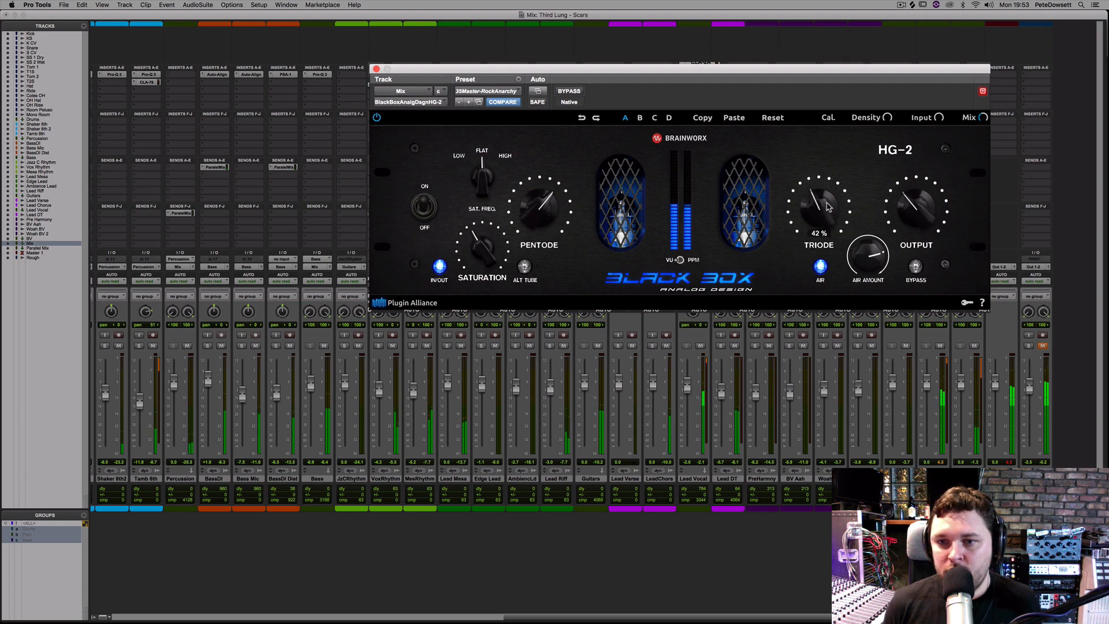
scroll(826, 205, "down", 3)
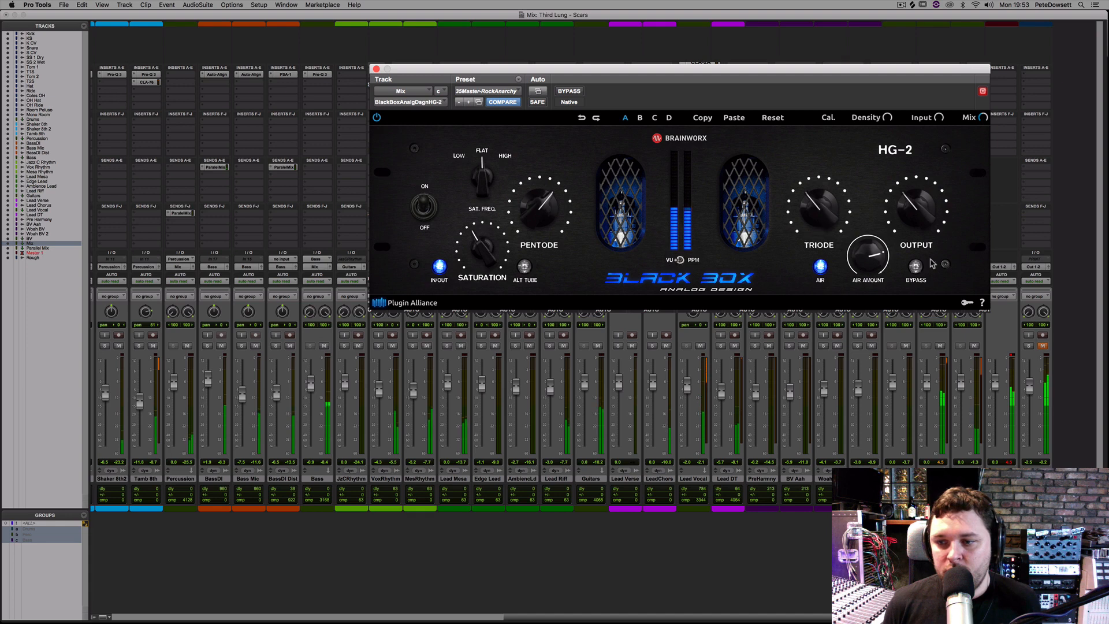
- Level-match the HG-2 against its bypassed sound by trimming the Output to about 36 %
left_click(1011, 357)
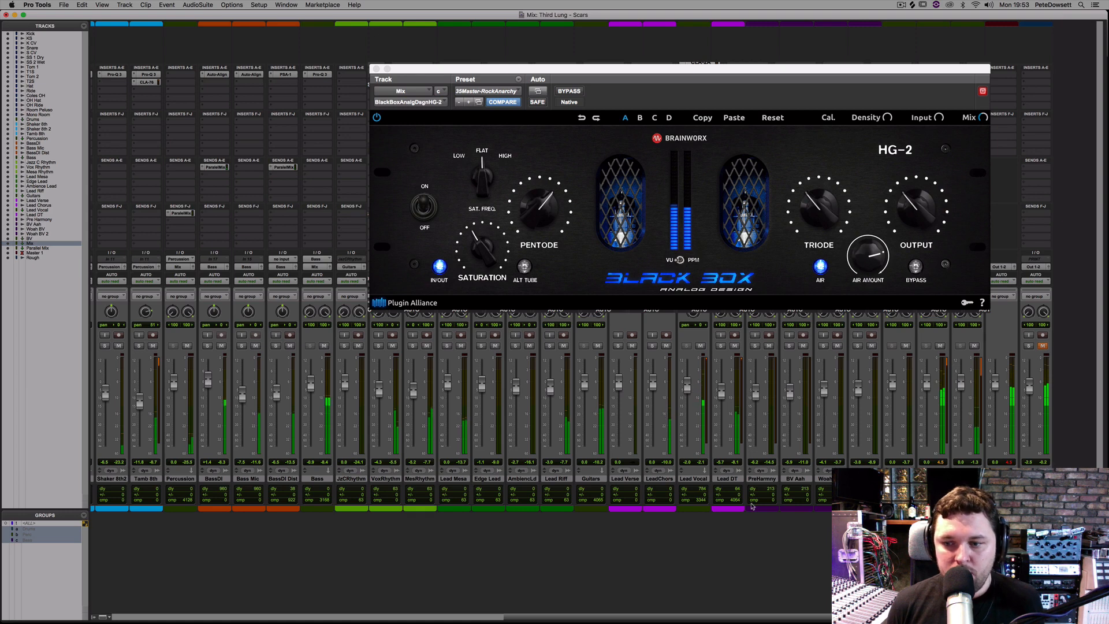
key("ctrl+super+b")
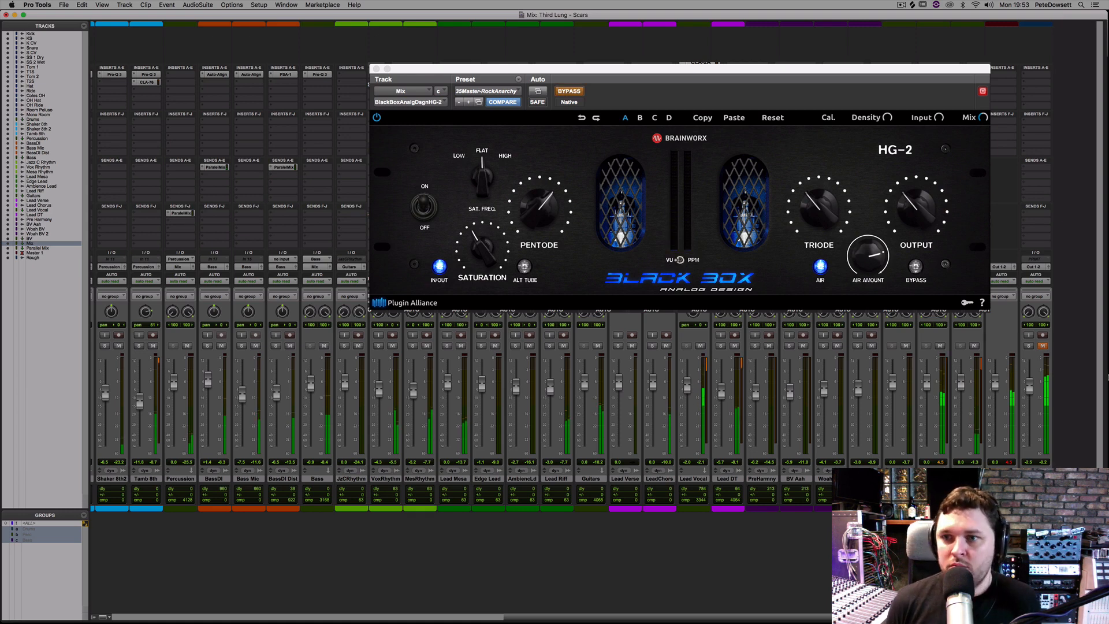
key("ctrl+super+b")
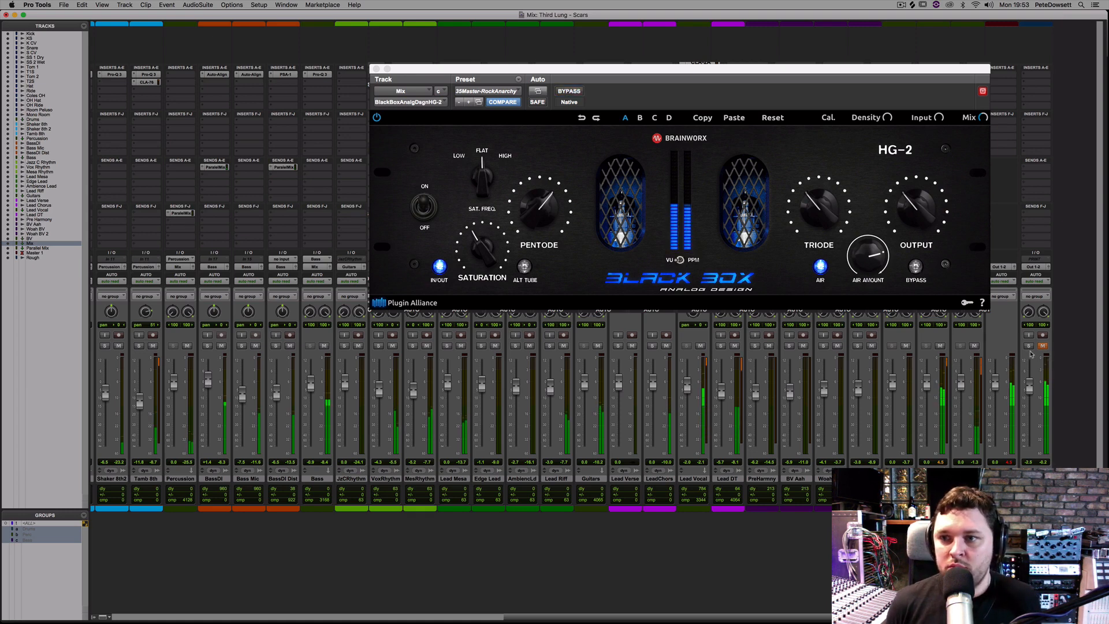
left_click(917, 205)
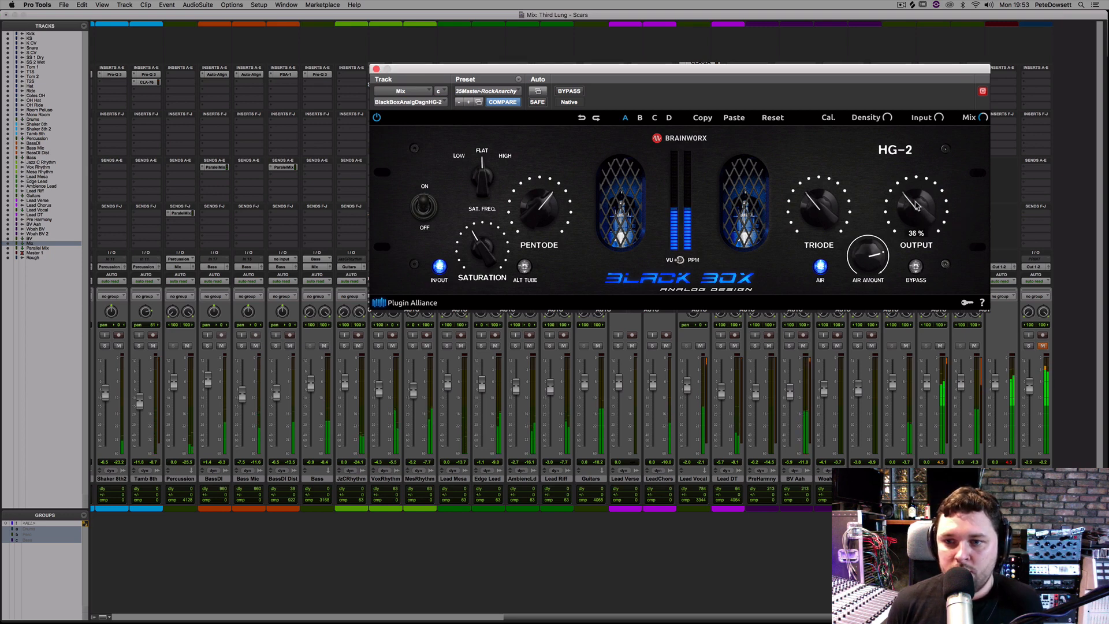
left_click_drag(916, 203, 915, 204)
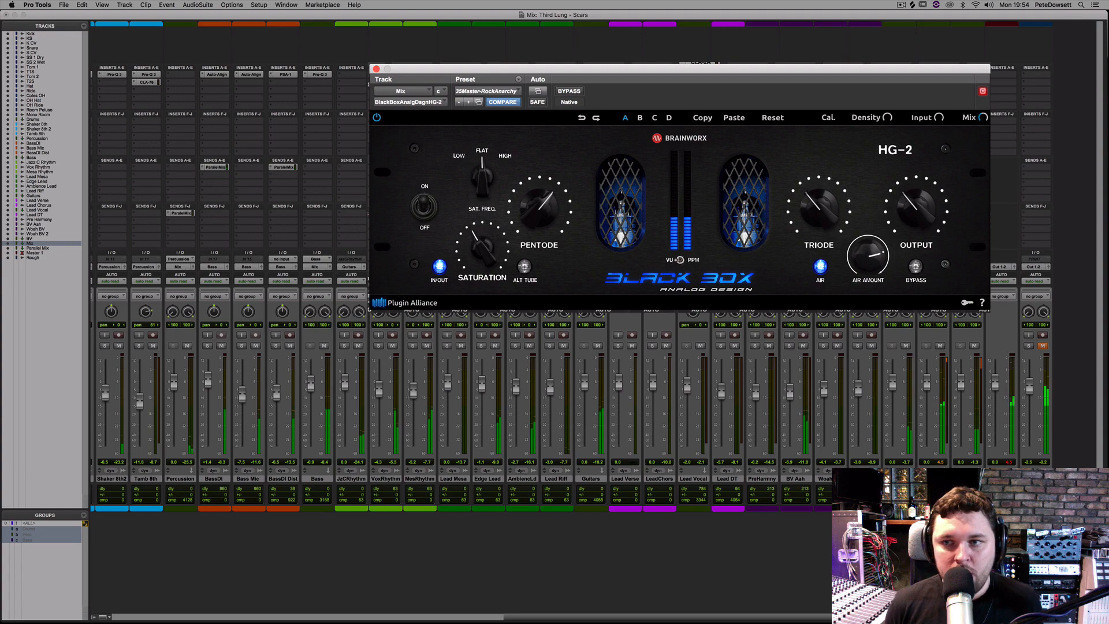
- Insert Virtual Tape Machines (stereo) above the SSL compressor on the Mix track and set its input to -2.51 dB during playback
key("super+equal")
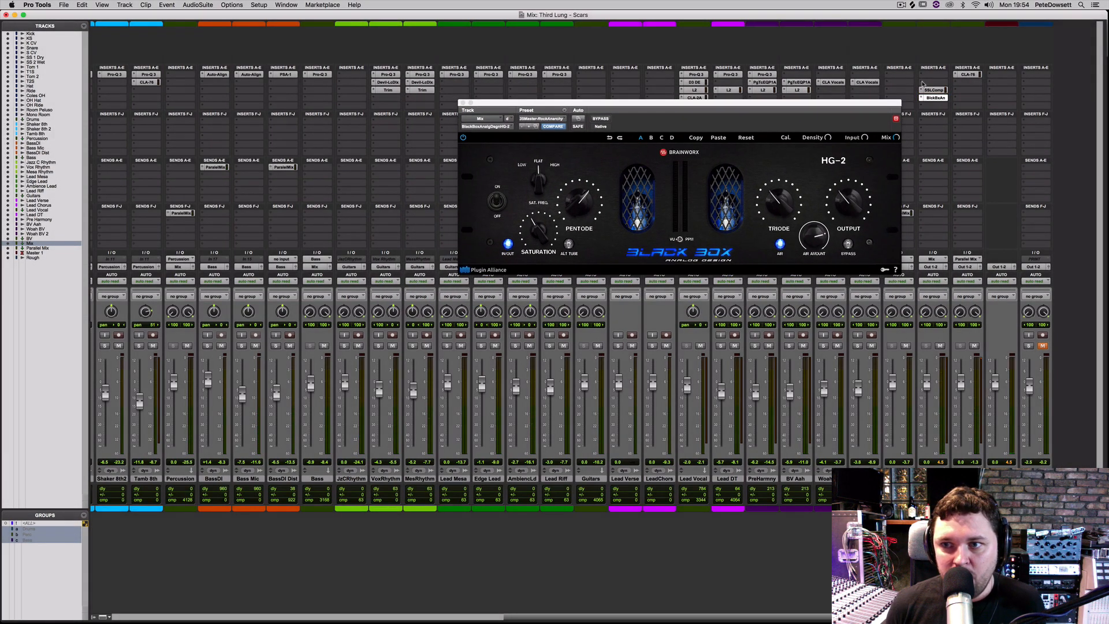
left_click(926, 73)
left_click(925, 68)
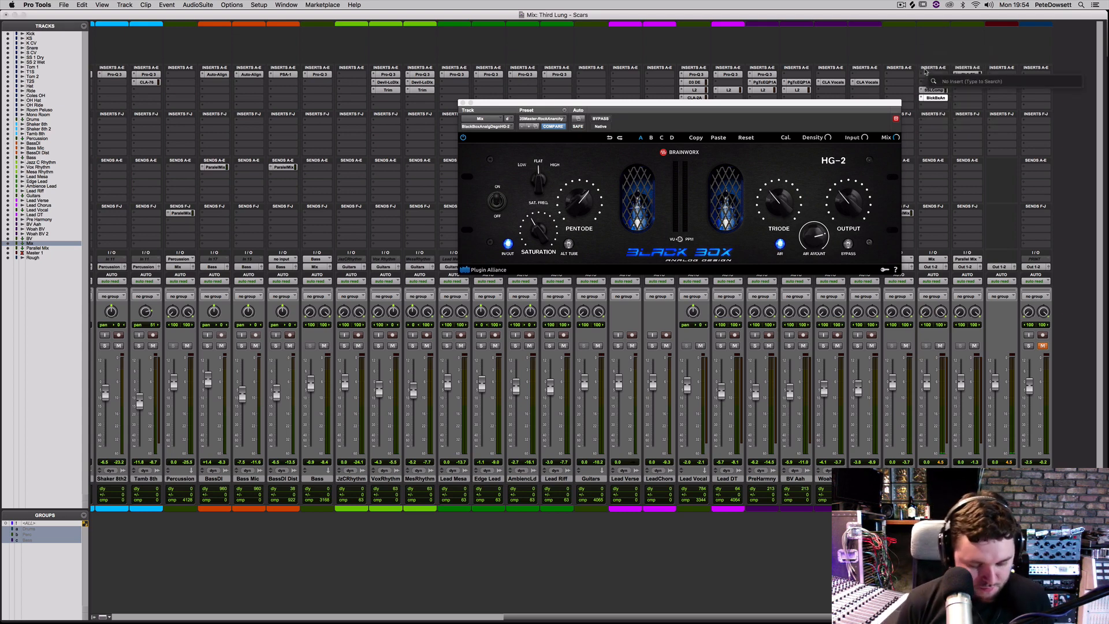
type("virtu")
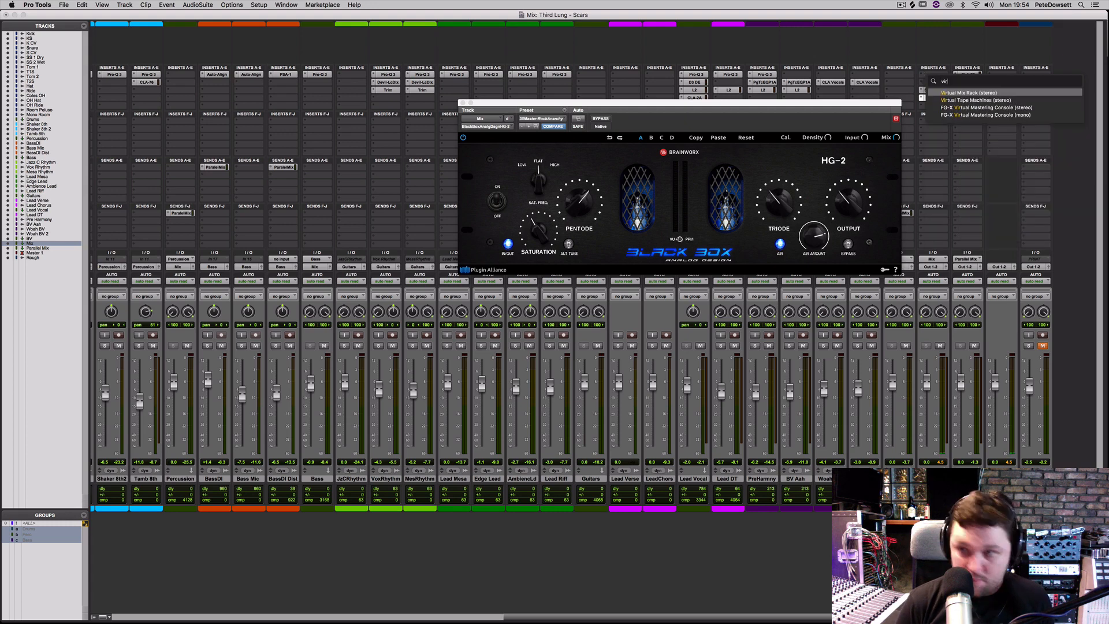
left_click(973, 101)
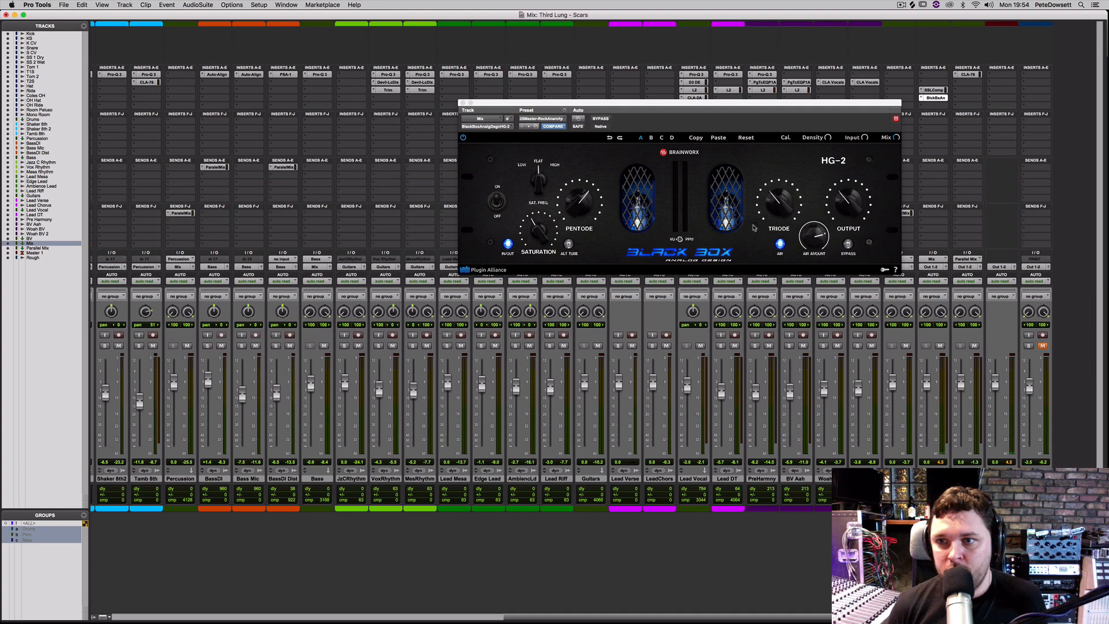
key("space")
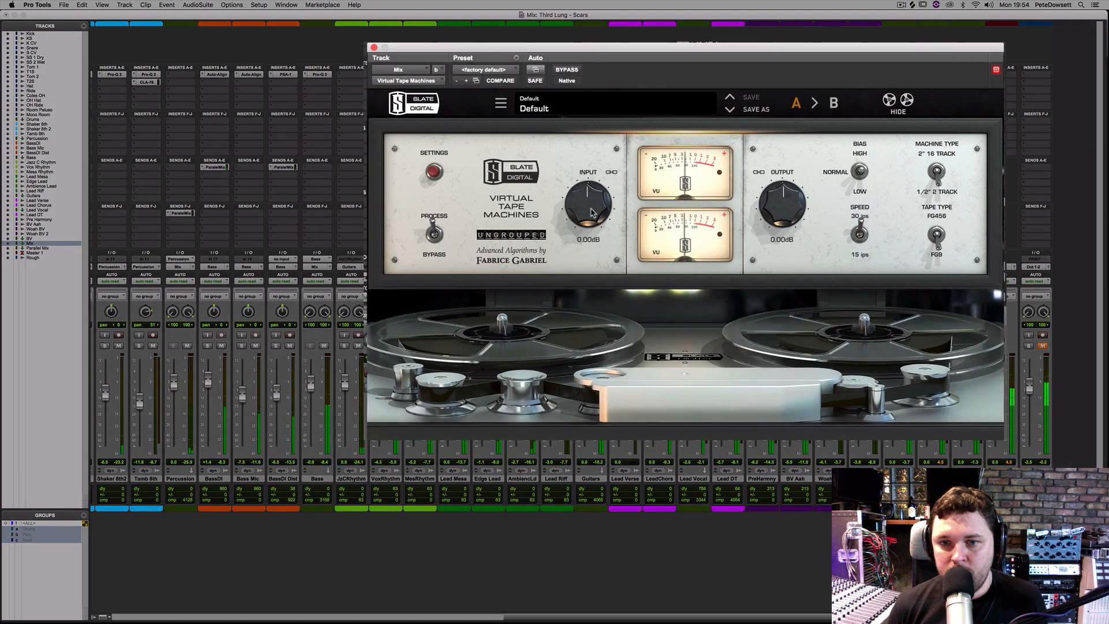
left_click_drag(617, 220, 586, 219)
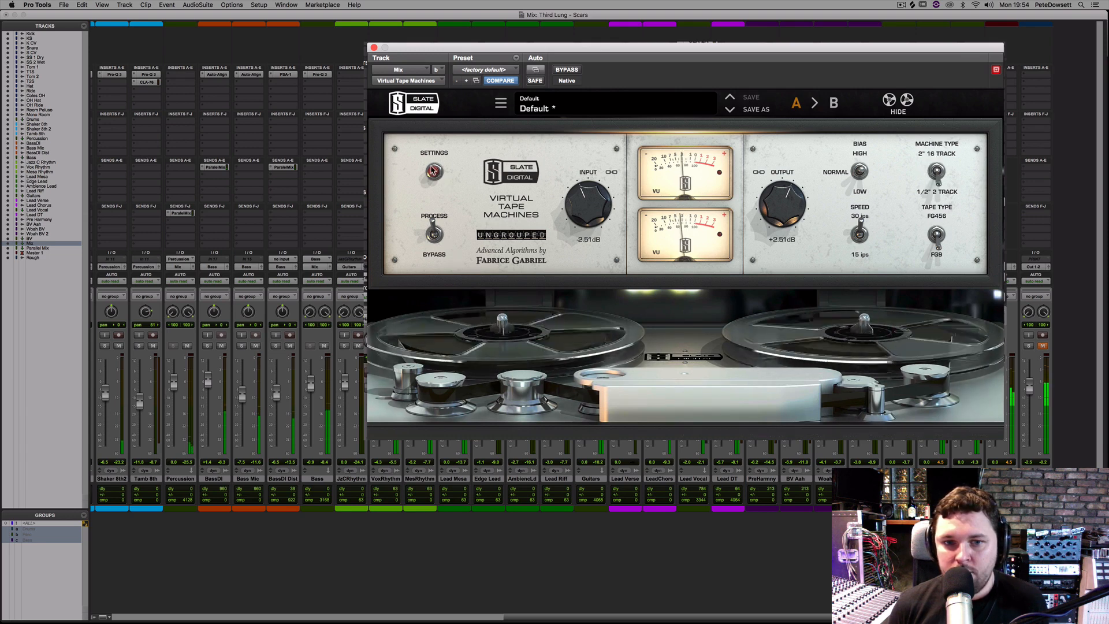
- Set the tape machine's noise reduction to -30.7 dB, wow and flutter to 10.2% and bass alignment to -0.97 dB, checking against bypass
left_click(434, 171)
left_click_drag(487, 339, 429, 340)
left_click_drag(469, 393, 463, 395)
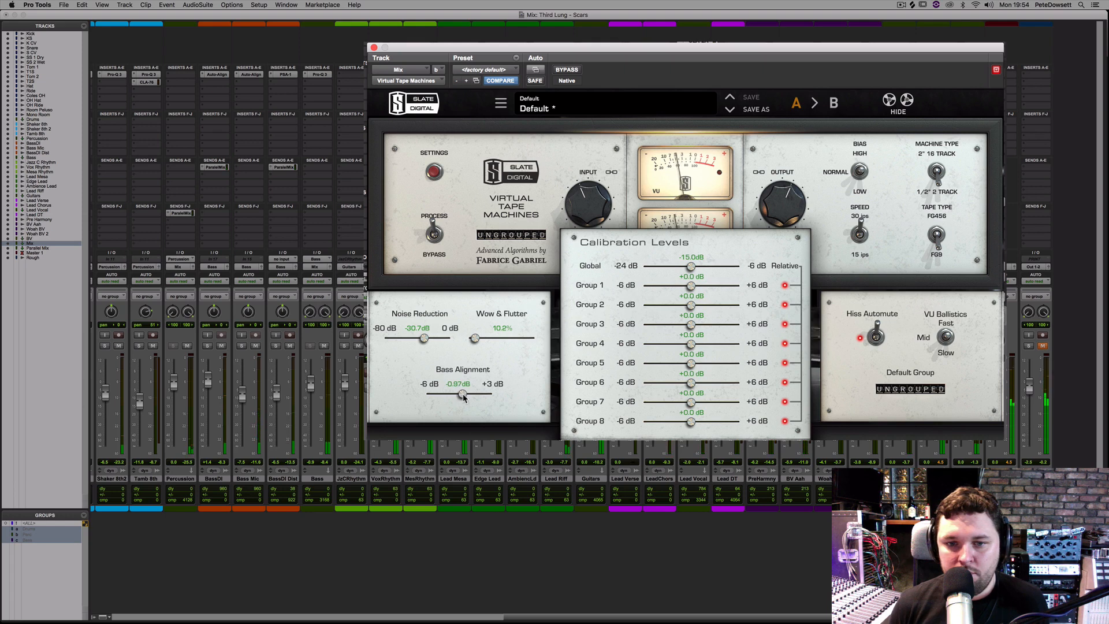
left_click(570, 70)
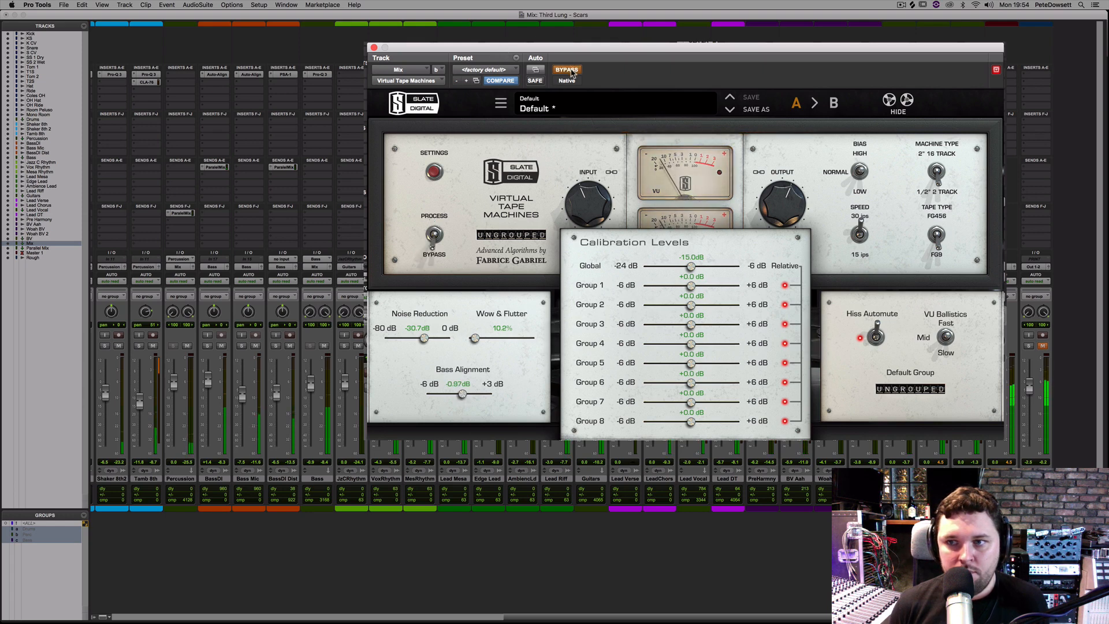
left_click(570, 70)
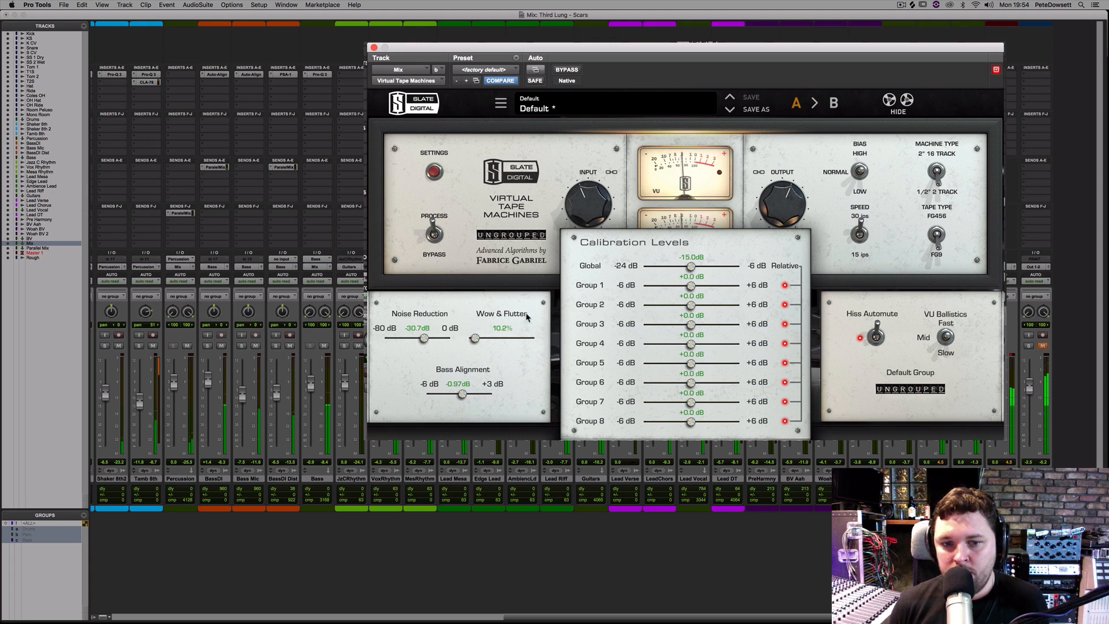
left_click(434, 171)
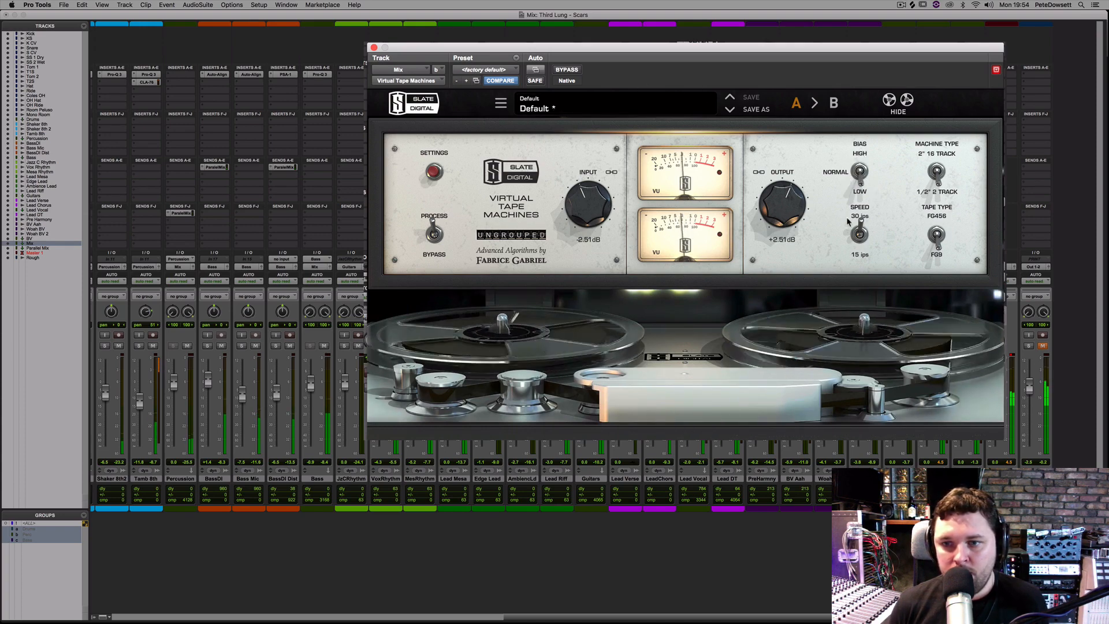
- Try the tape machine's bias switch, fine-tune its linked input and output to about -2.4 and +2.4 dB against bypass, and close the plug-in
left_click(860, 170)
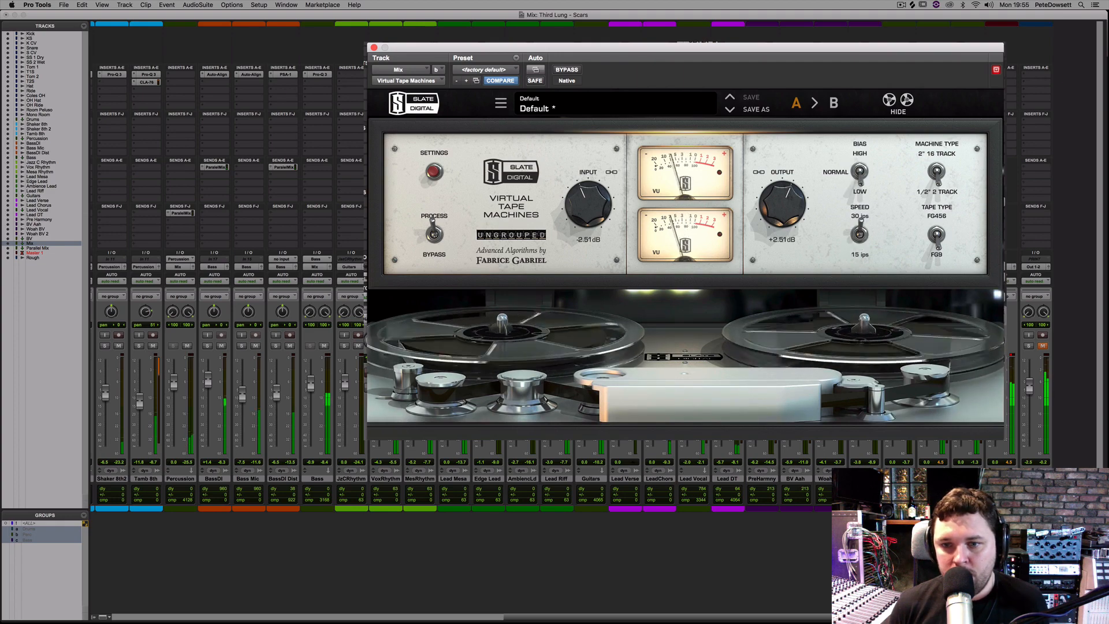
left_click(572, 72)
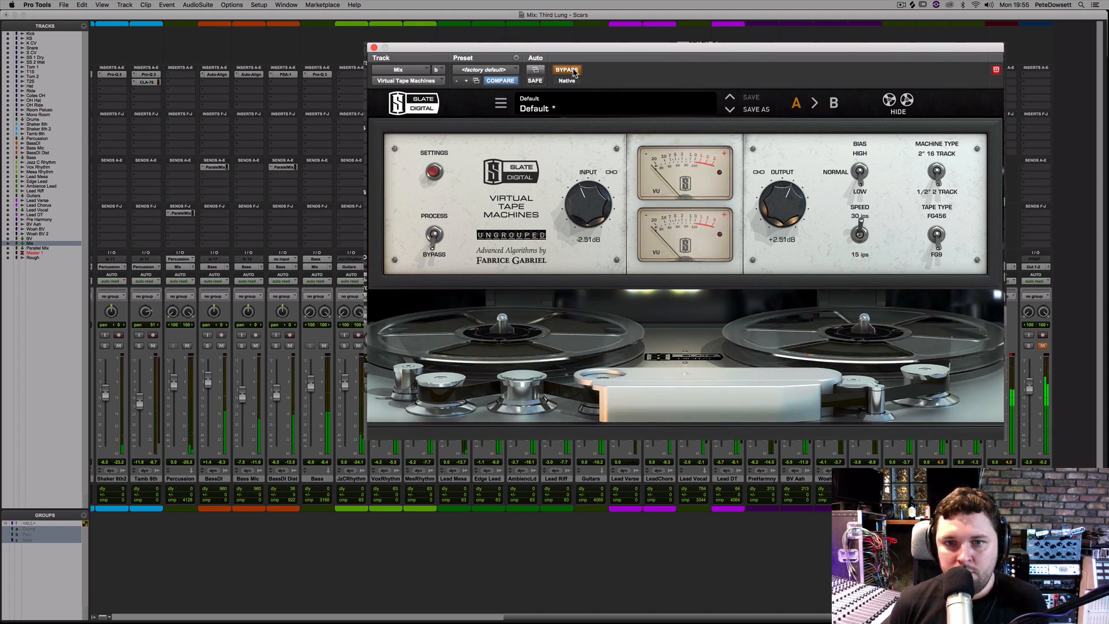
left_click(574, 72)
left_click_drag(793, 214, 789, 206)
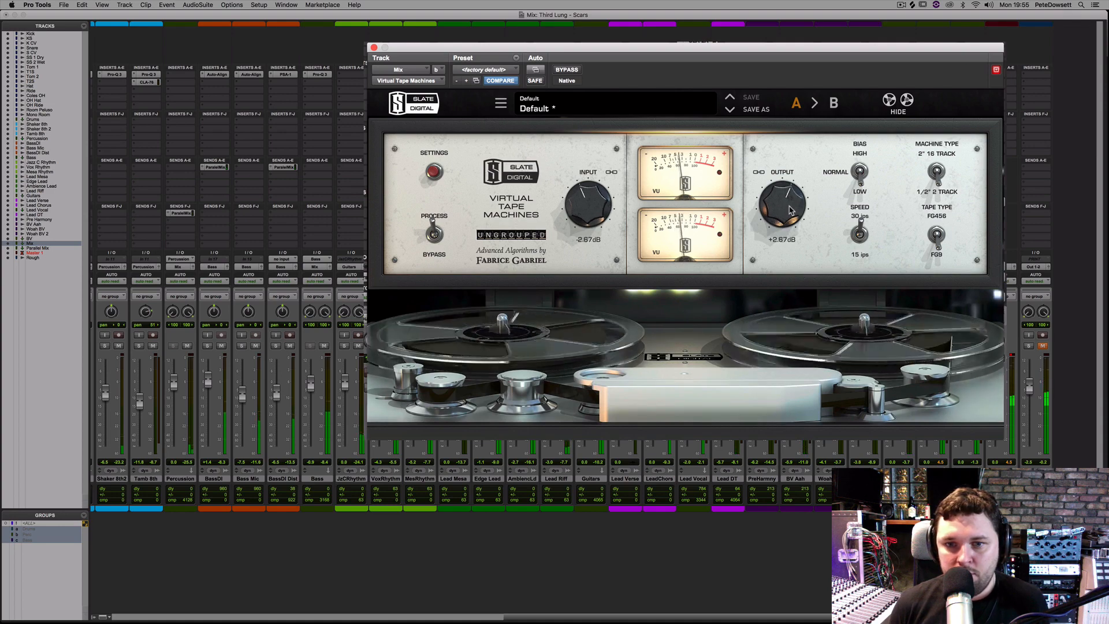
left_click(571, 71)
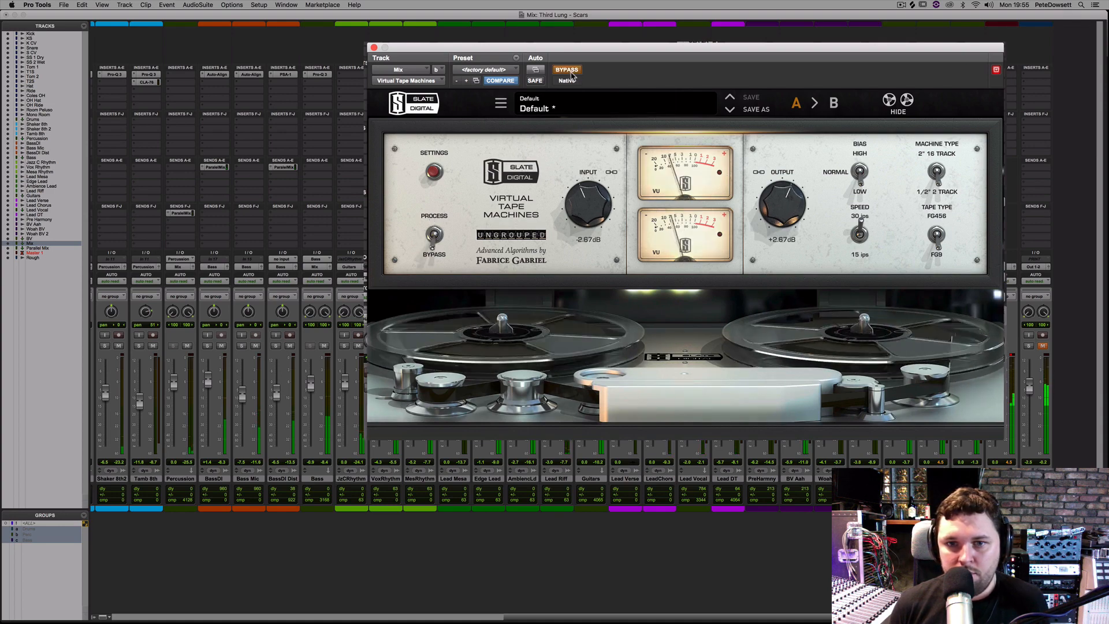
left_click(571, 71)
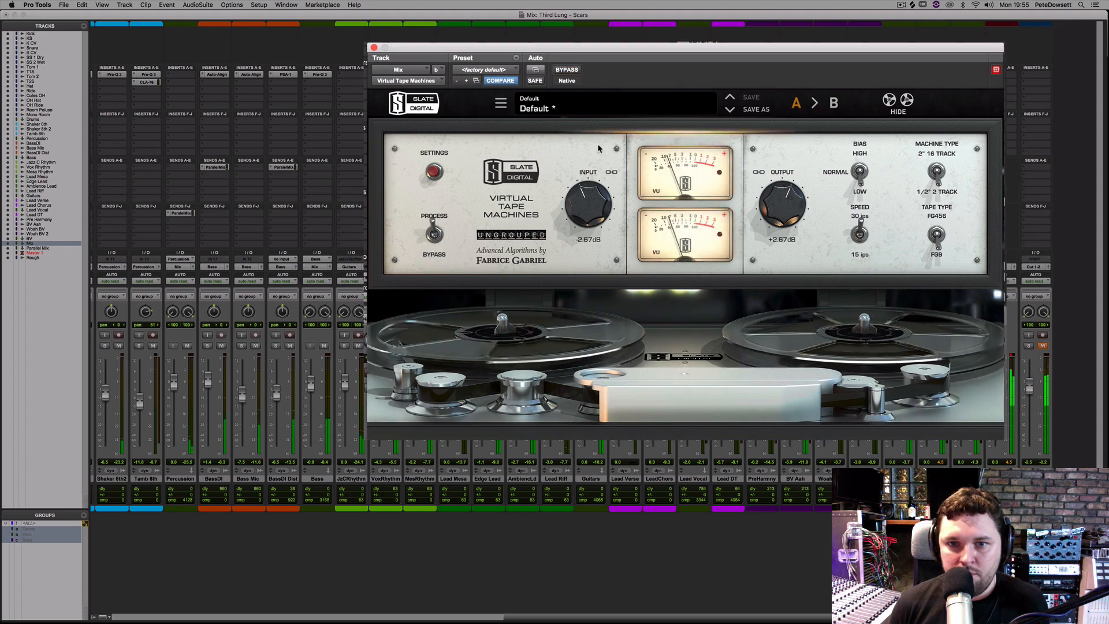
left_click_drag(597, 200, 598, 198)
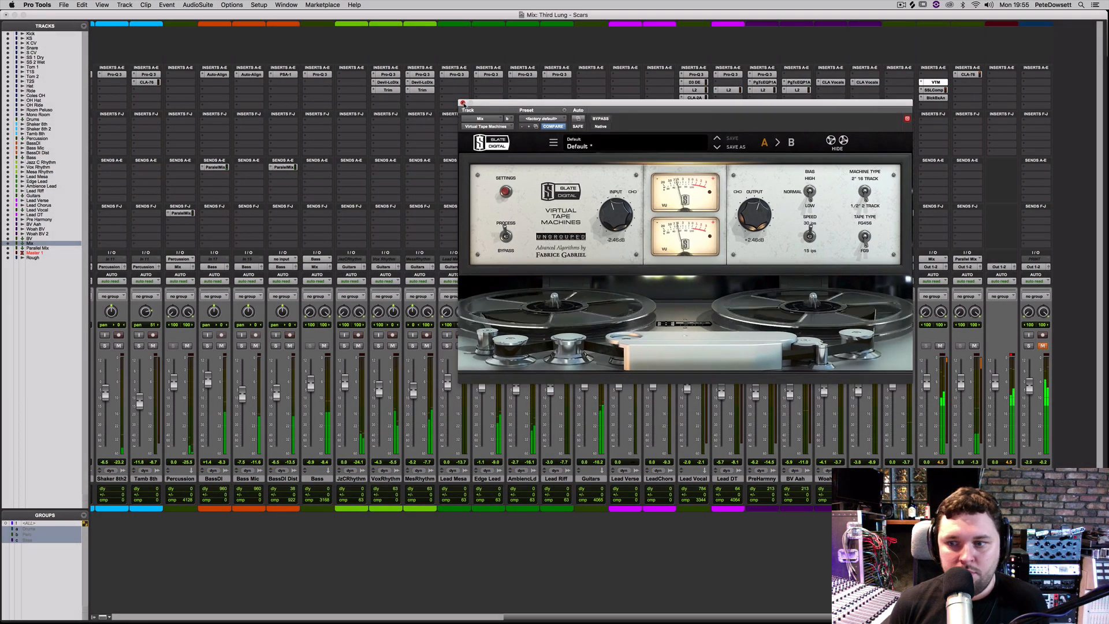
left_click(463, 103)
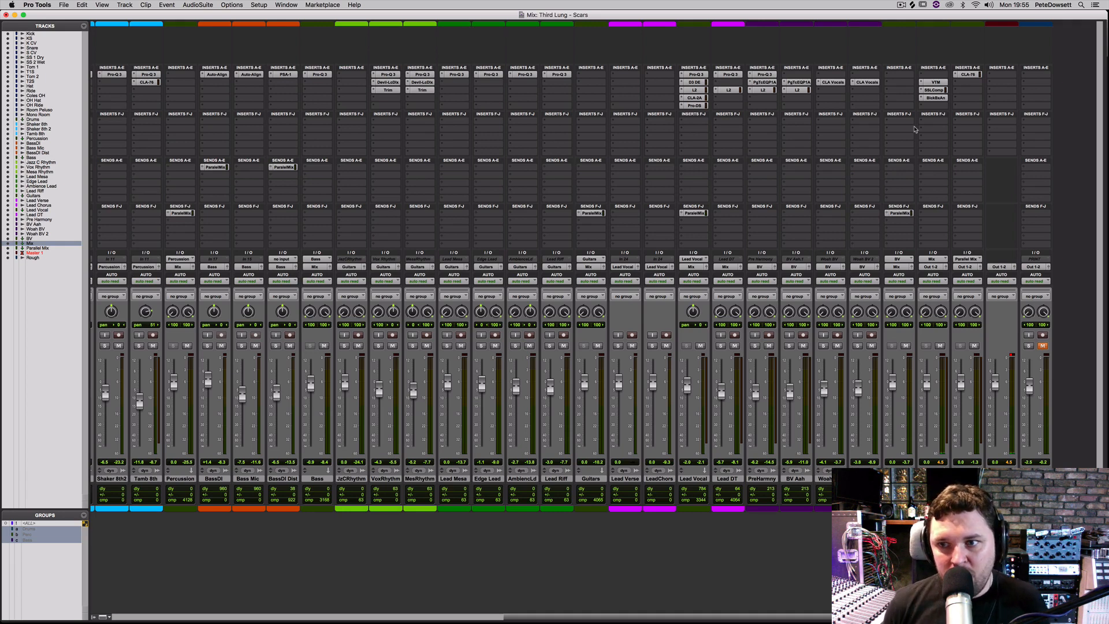
- Insert PuigTec EQP1A (stereo) after the HG-2 on the Mix track and set its bandwidth to 6 and high frequency to 10 kcs
left_click(923, 106)
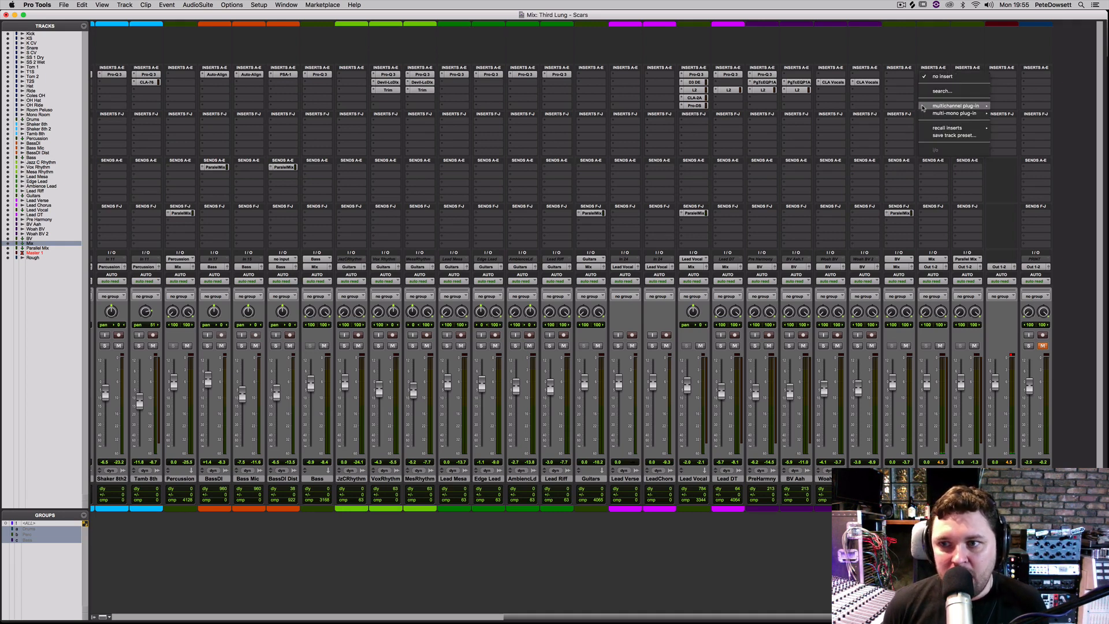
mouse_move(925, 108)
mouse_move(1022, 109)
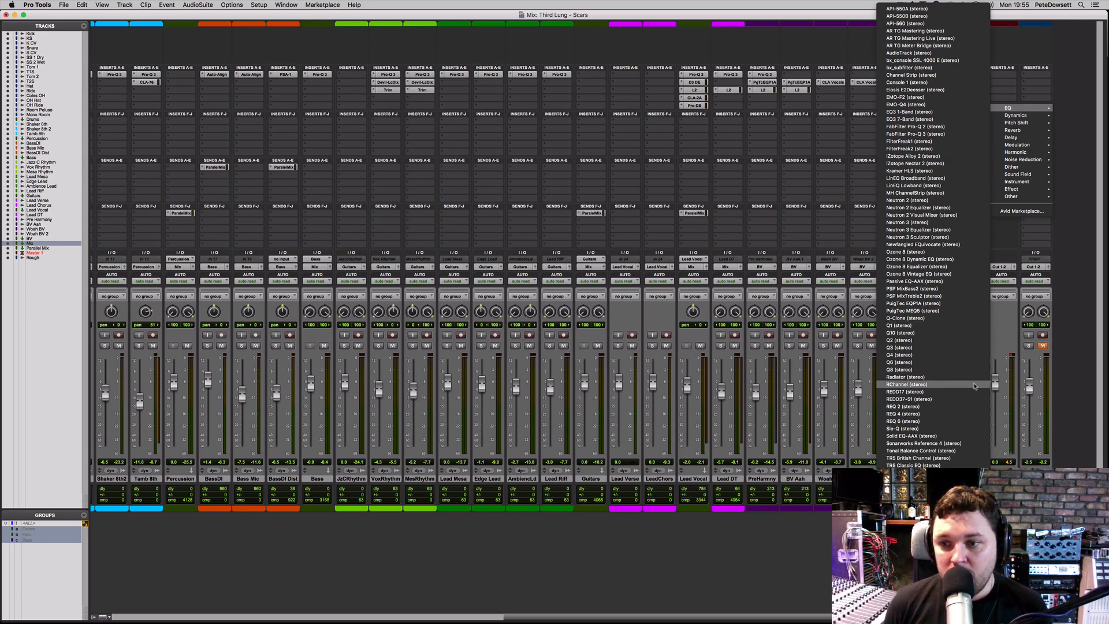
left_click(913, 303)
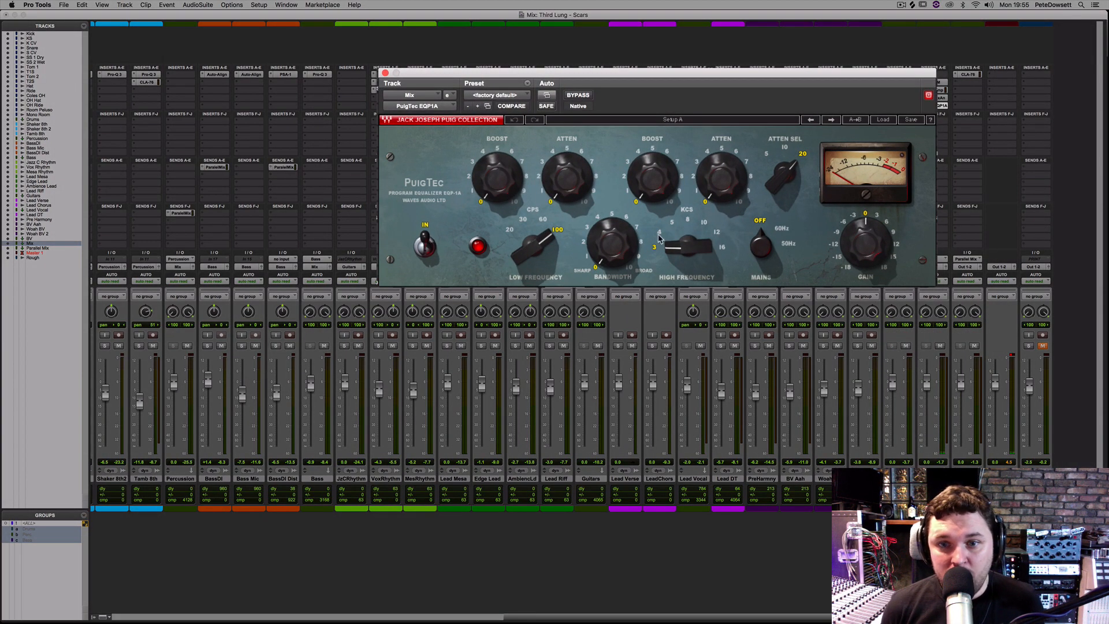
left_click_drag(599, 252, 606, 233)
left_click_drag(698, 232, 688, 239)
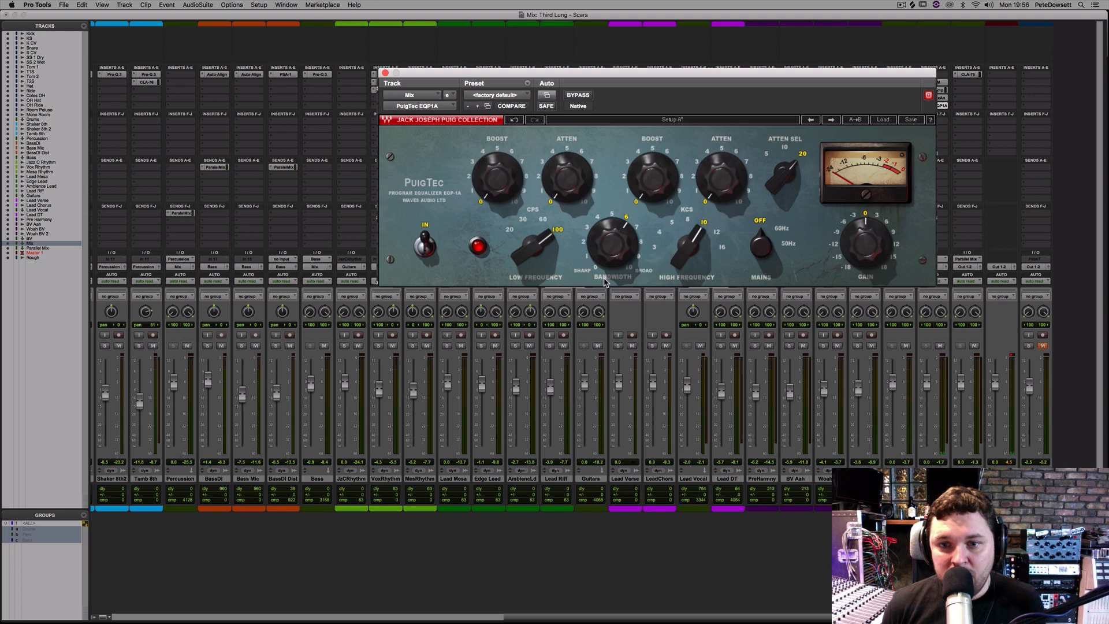
left_click_drag(607, 254, 607, 252)
- Raise the PuigTec's high-frequency boost to about 3 during playback and compare it with the bypassed sound
left_click_drag(653, 177, 653, 166)
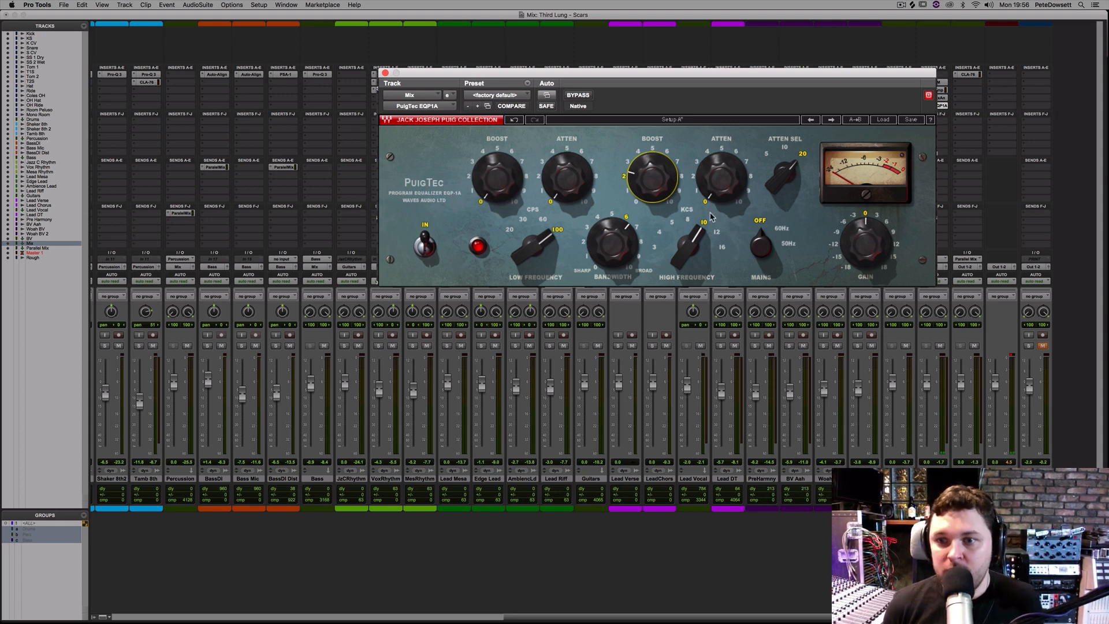
left_click_drag(653, 176, 653, 170)
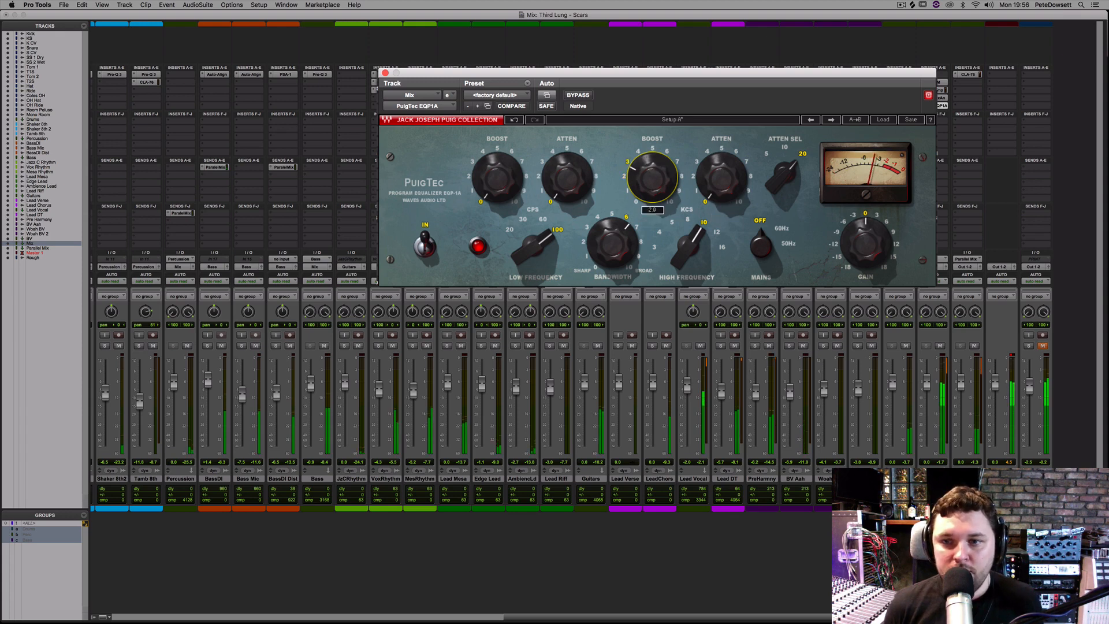
left_click(570, 98)
left_click(571, 97)
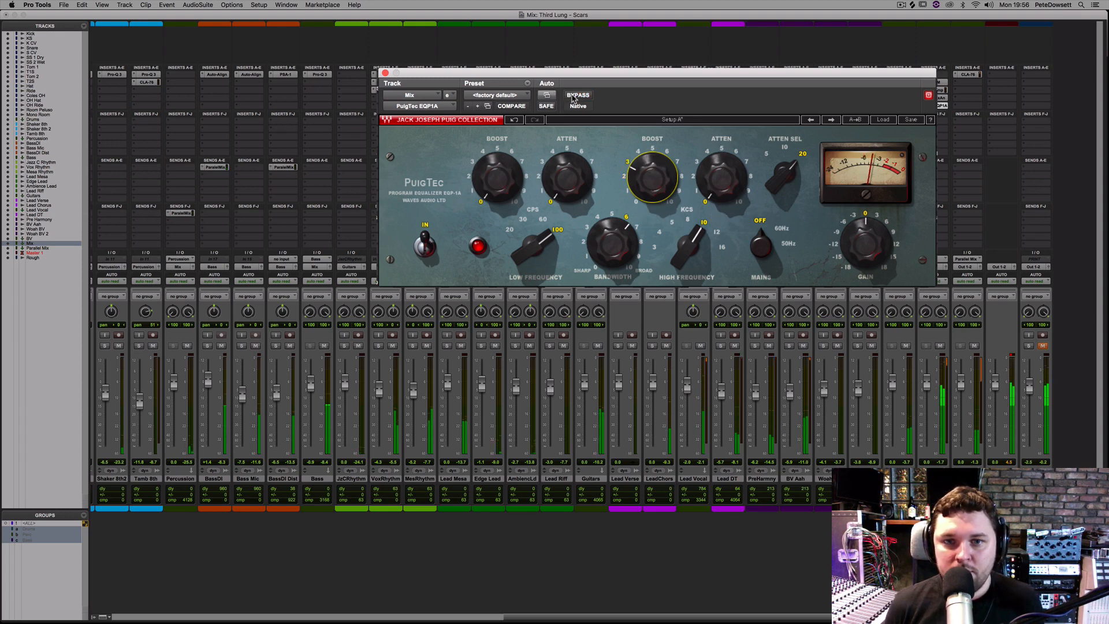
left_click(572, 98)
left_click(572, 96)
- Widen the PuigTec's bandwidth to 7, trim its gain slightly down and check the level against bypass
left_click_drag(608, 238, 608, 231)
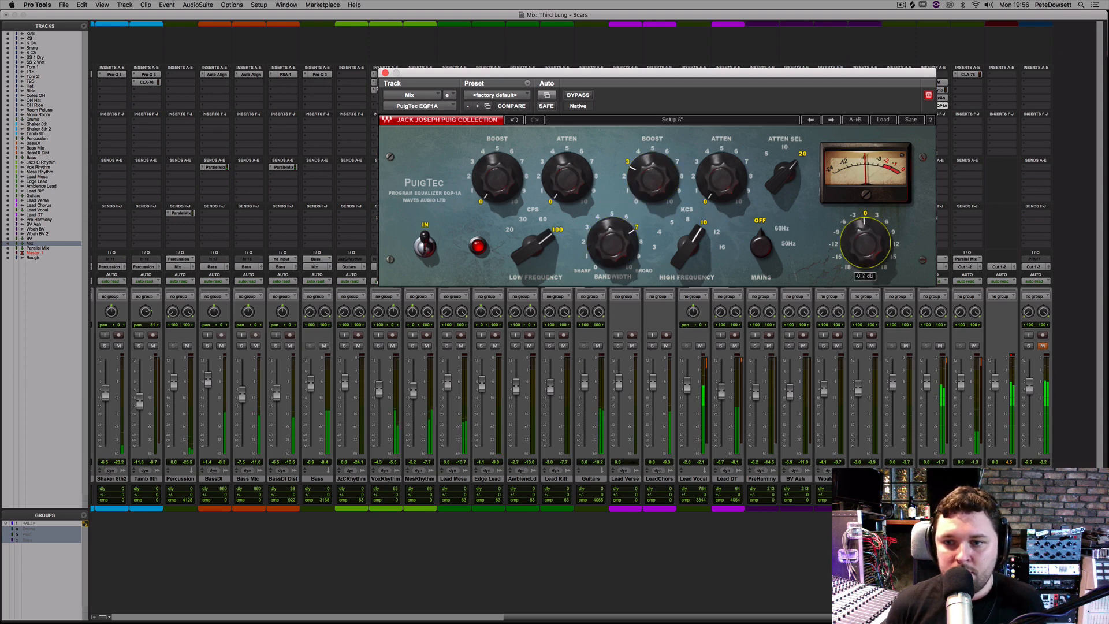
left_click_drag(879, 245, 880, 247)
left_click(572, 96)
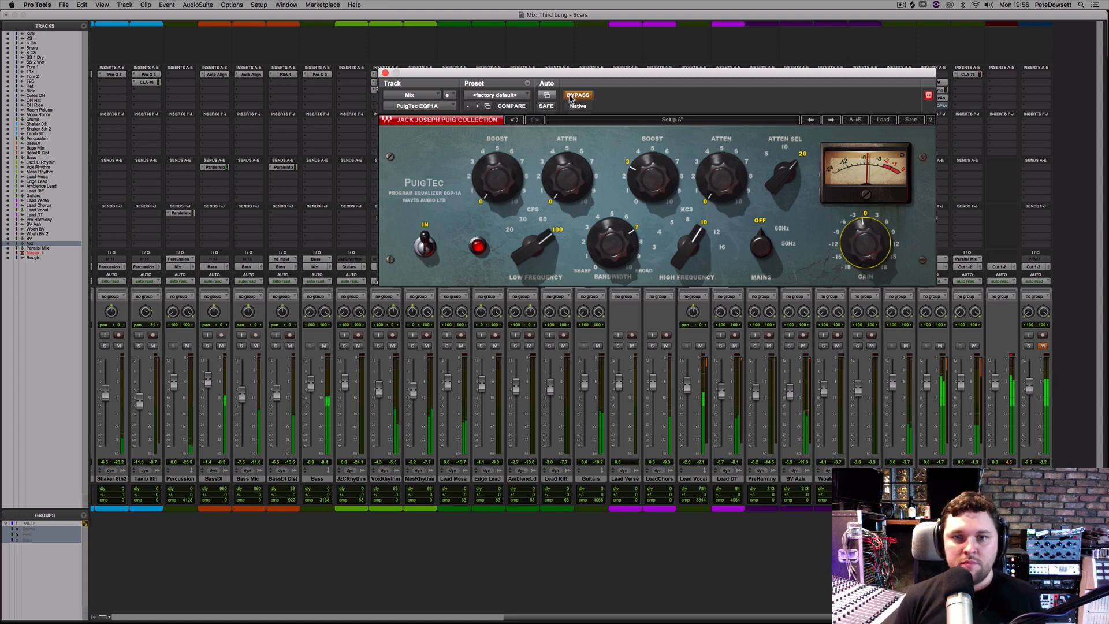
left_click(572, 96)
- Clear the Master track's clip indicator and ease the PuigTec's high-frequency boost back to about 2.7
left_click(651, 176)
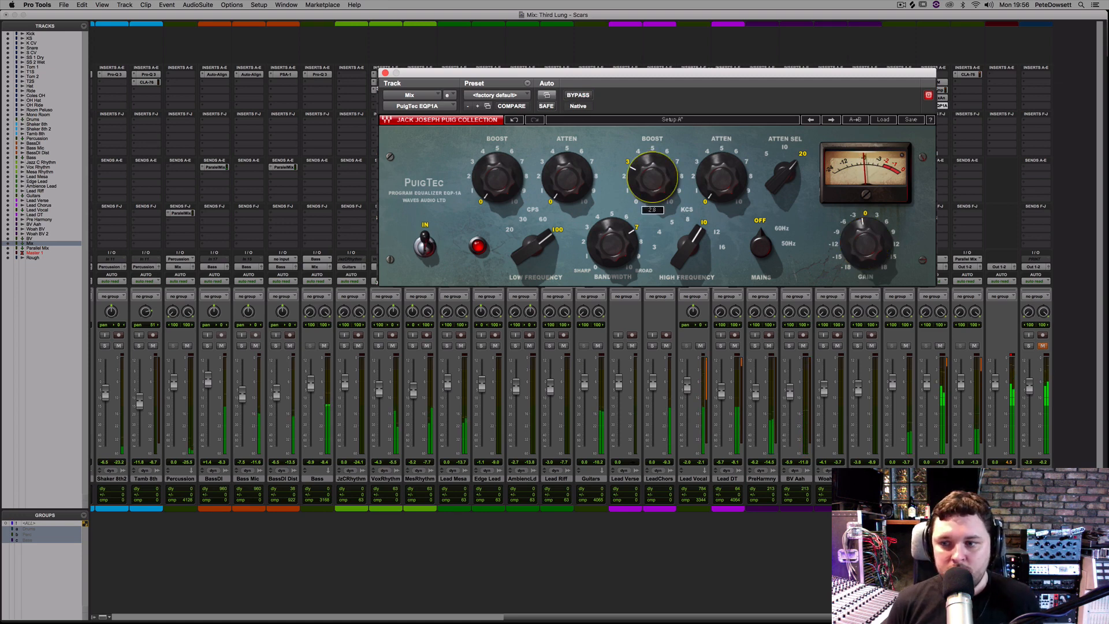
left_click(1013, 357)
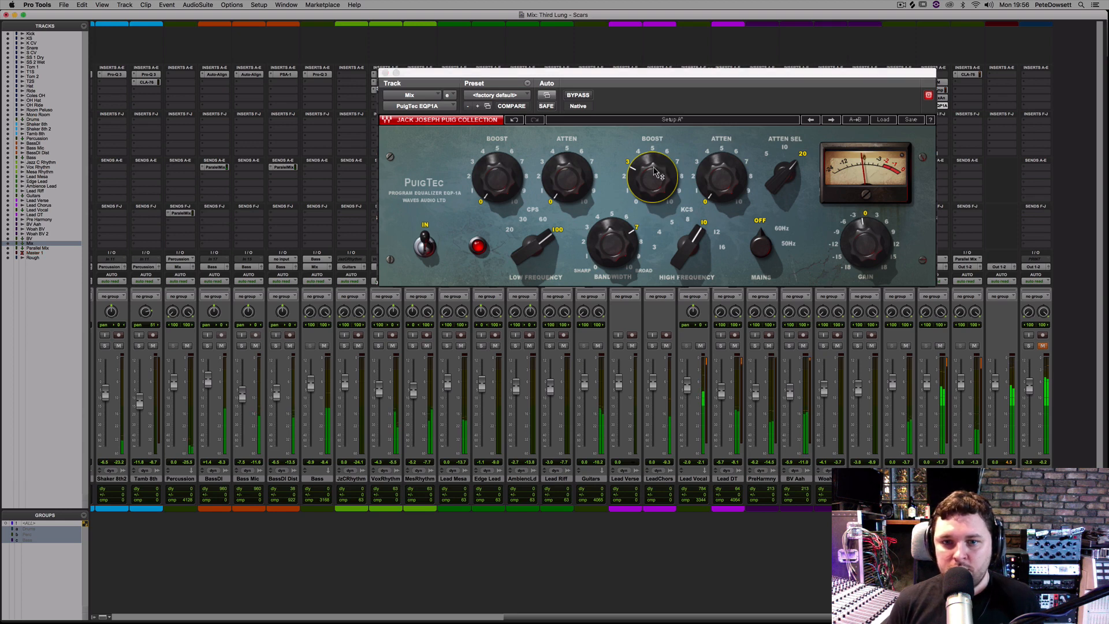
left_click_drag(655, 169, 655, 172)
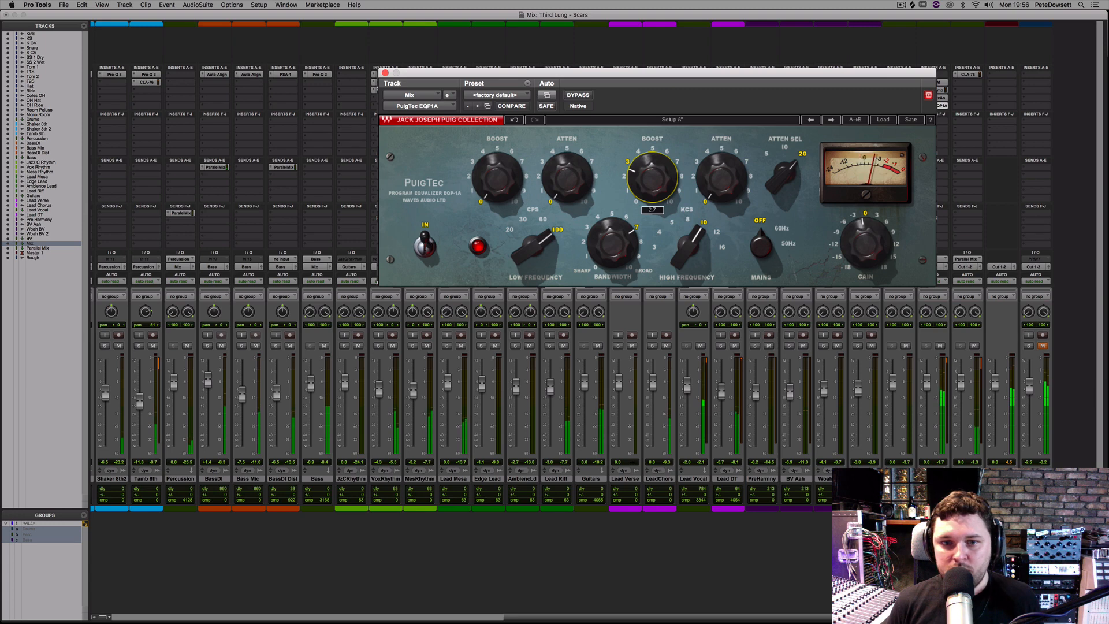
left_click_drag(655, 173, 656, 172)
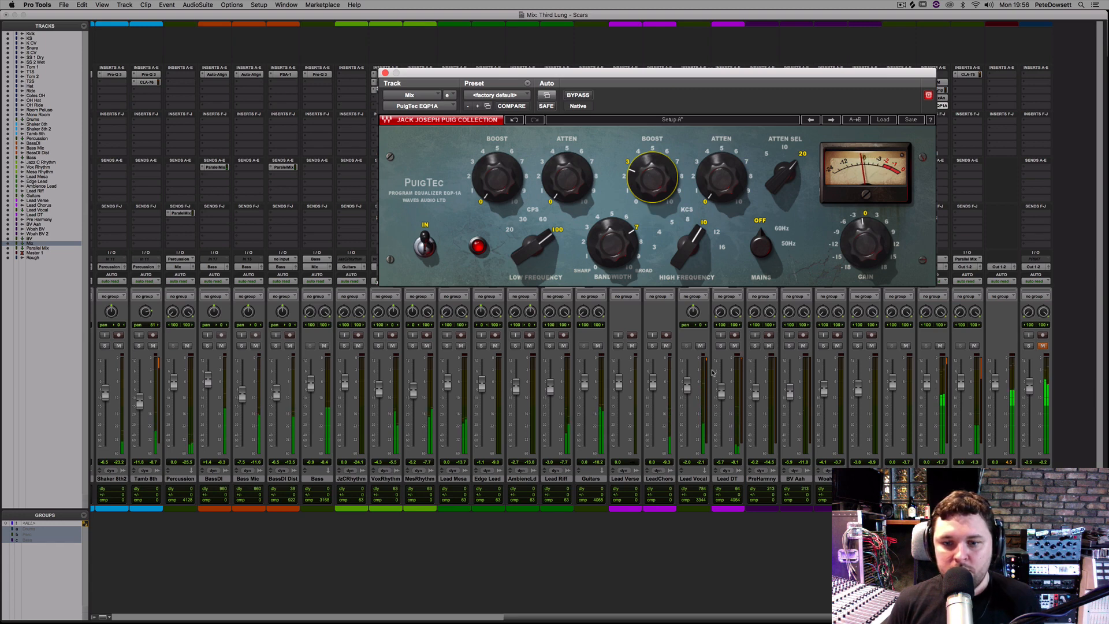
- Lower the Lead Vocal slightly and the Bass Mic to -8.1 dB, rebalance the backing vocal faders by ear, and stop playback
left_click_drag(691, 383, 691, 385)
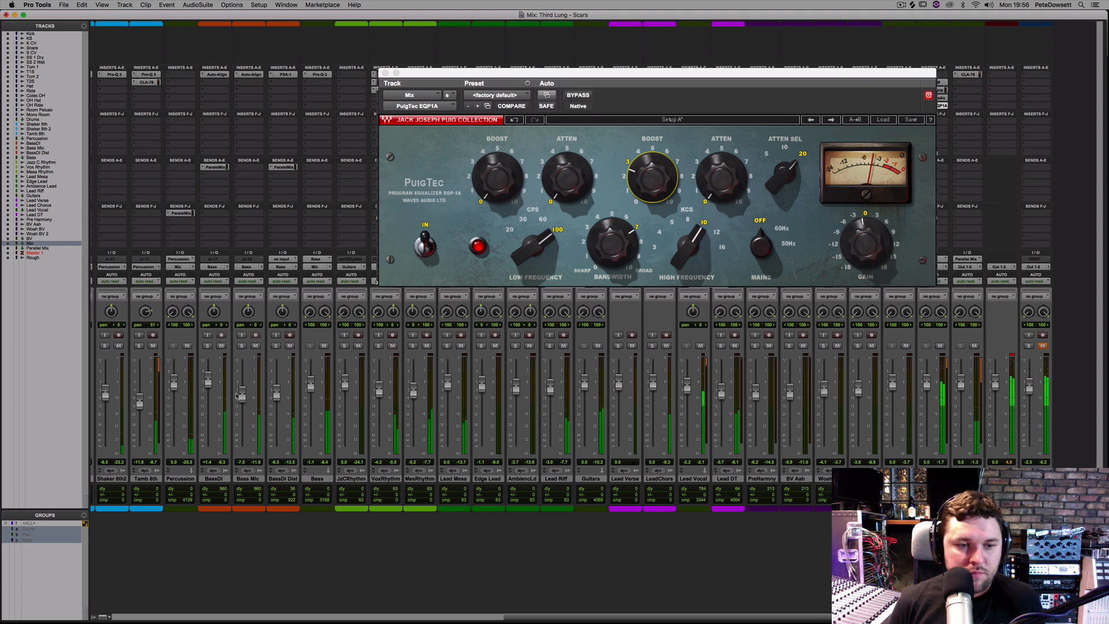
left_click_drag(240, 396, 240, 398)
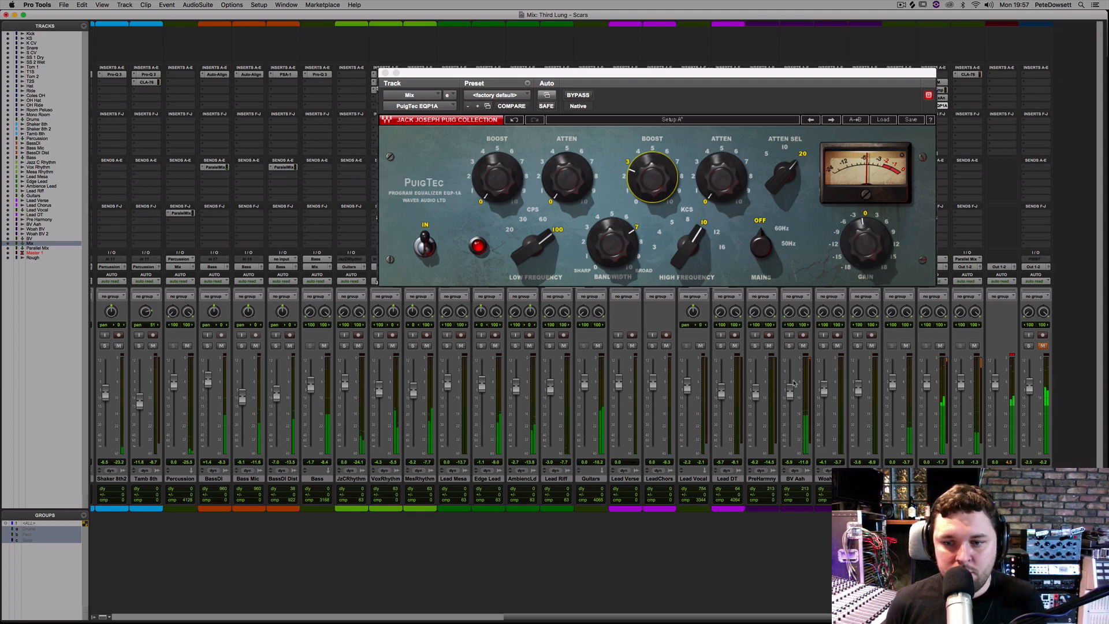
left_click_drag(794, 391, 823, 390)
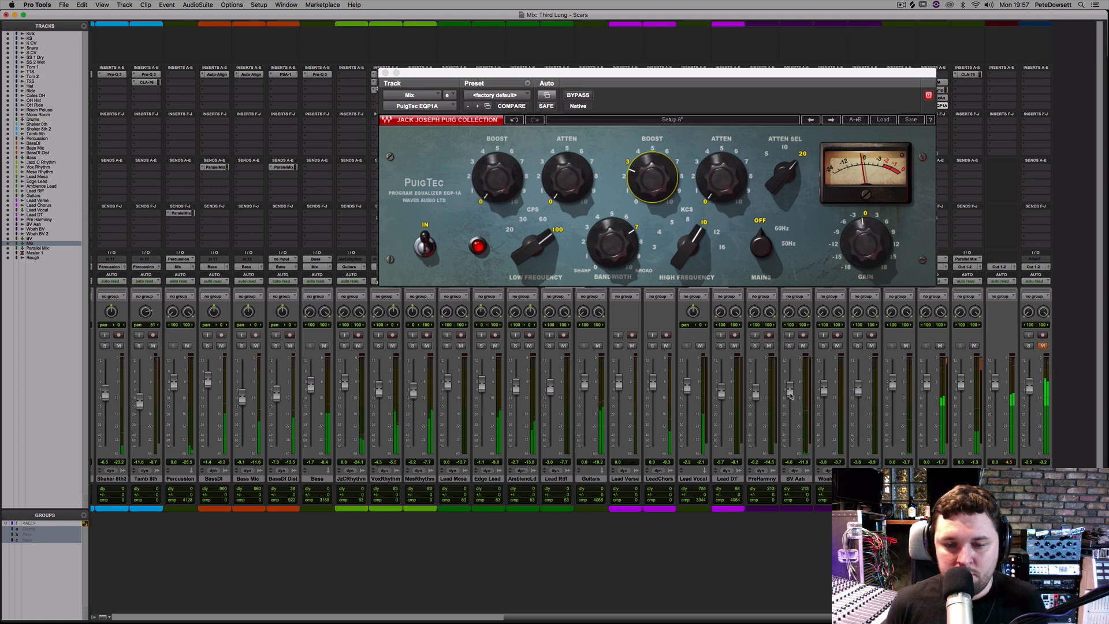
key("space")
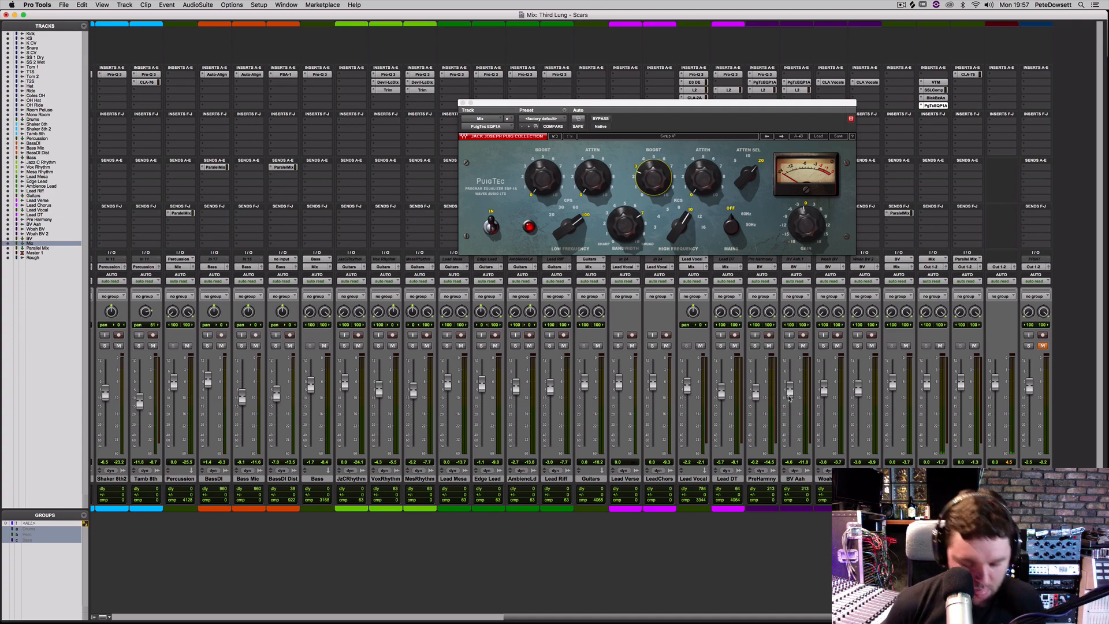
- Place the playback position at the start of the Lead Chorus vocal and compare the mix with the soloed, unmuted Rough track
key("super+equal")
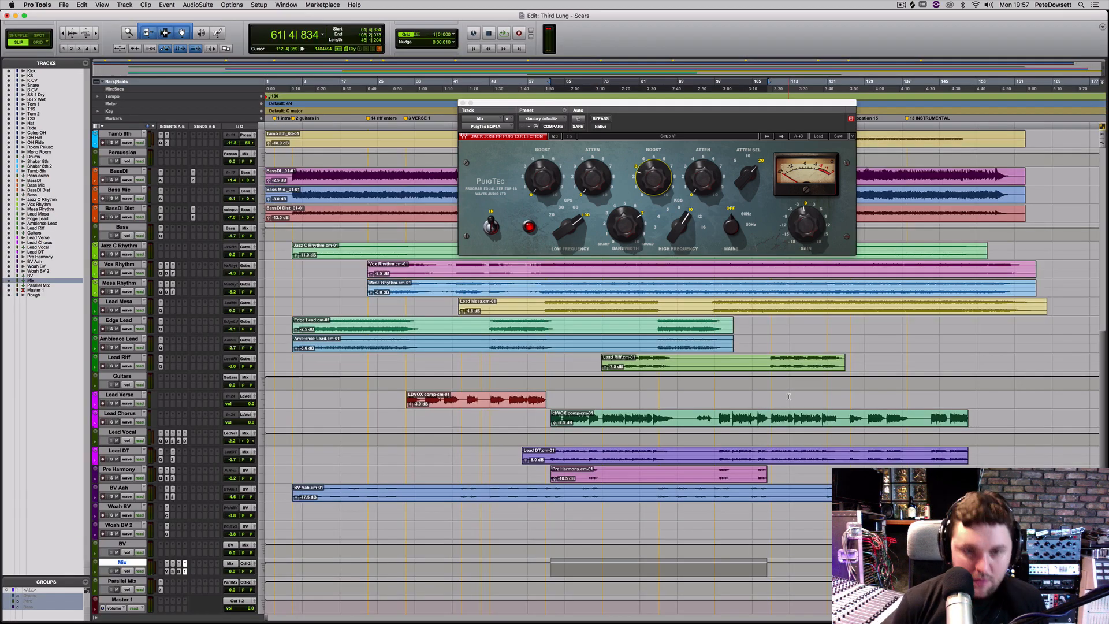
left_click(552, 395)
key("super+equal")
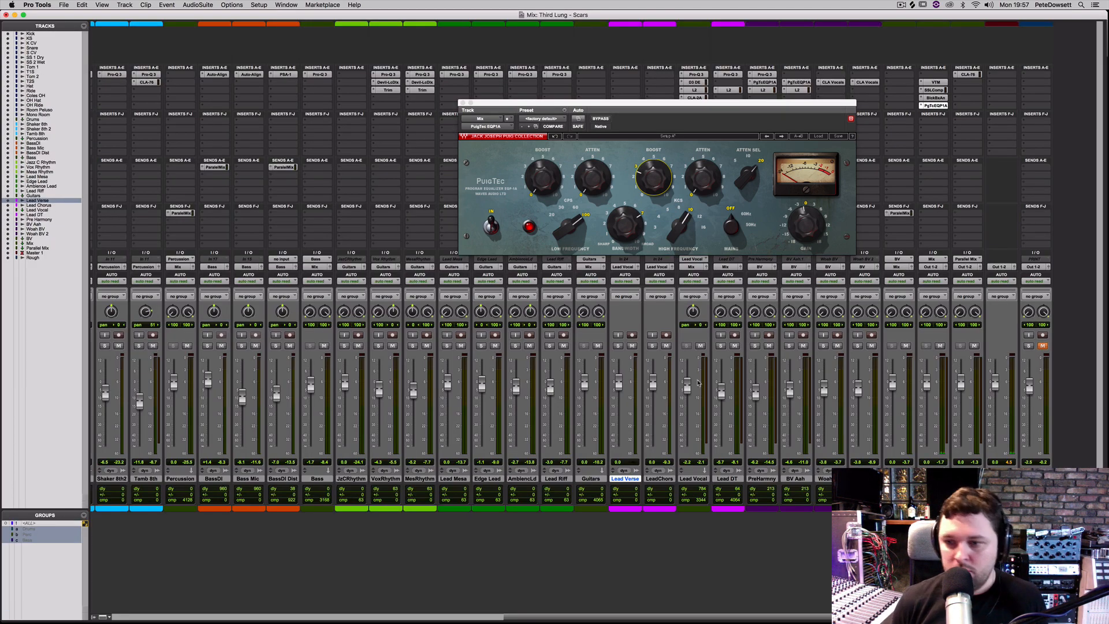
left_click(1029, 346)
left_click(1043, 345)
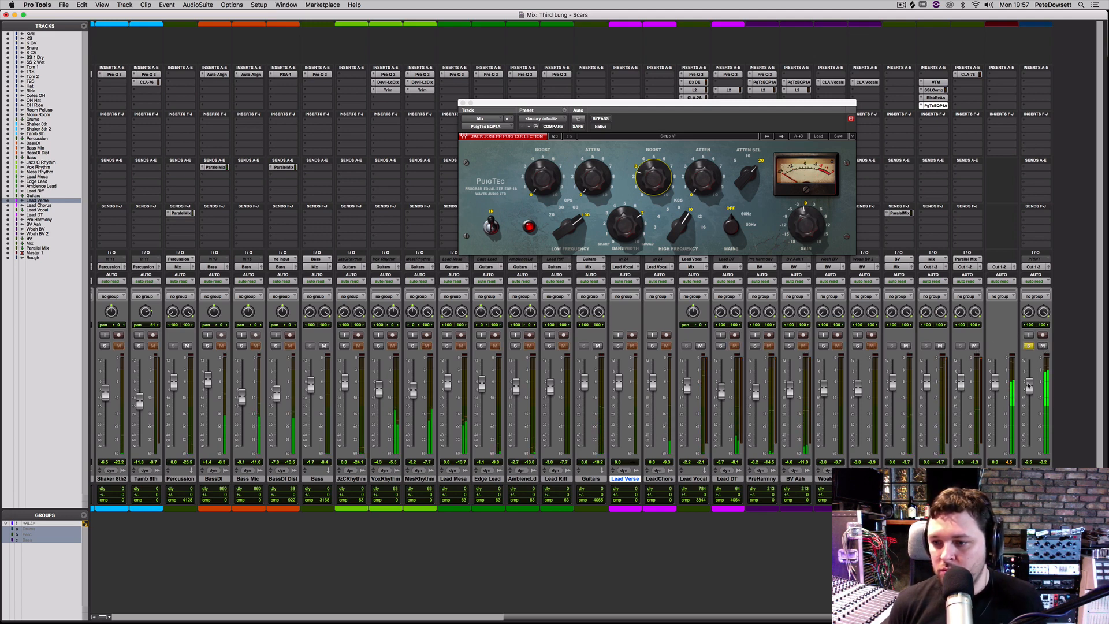
left_click(1043, 346)
left_click(1029, 346)
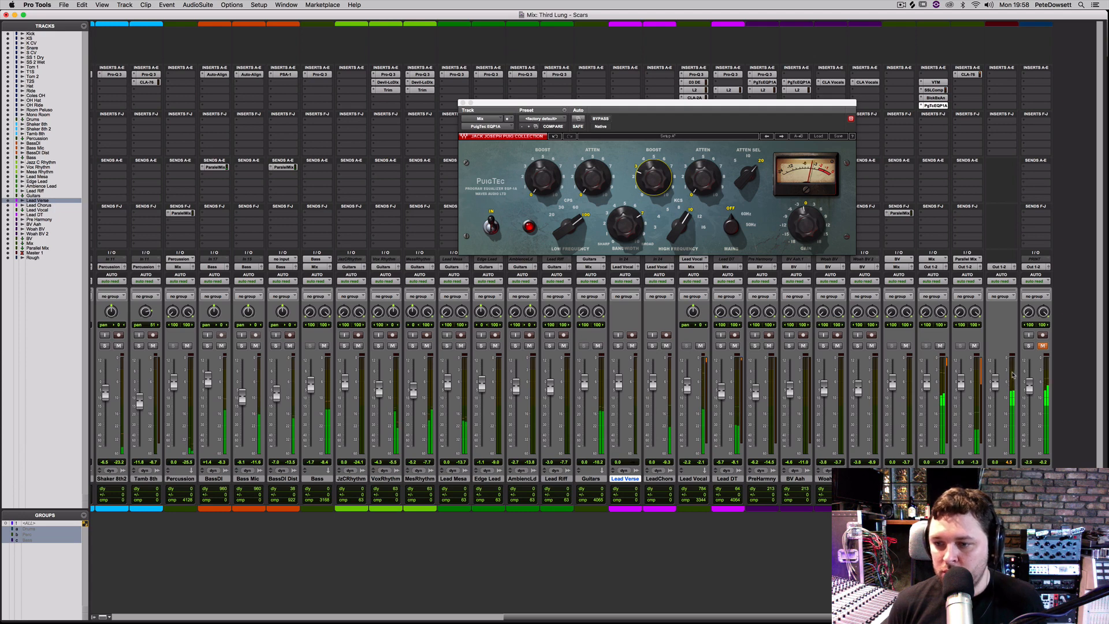
left_click(1029, 345)
left_click(1043, 346)
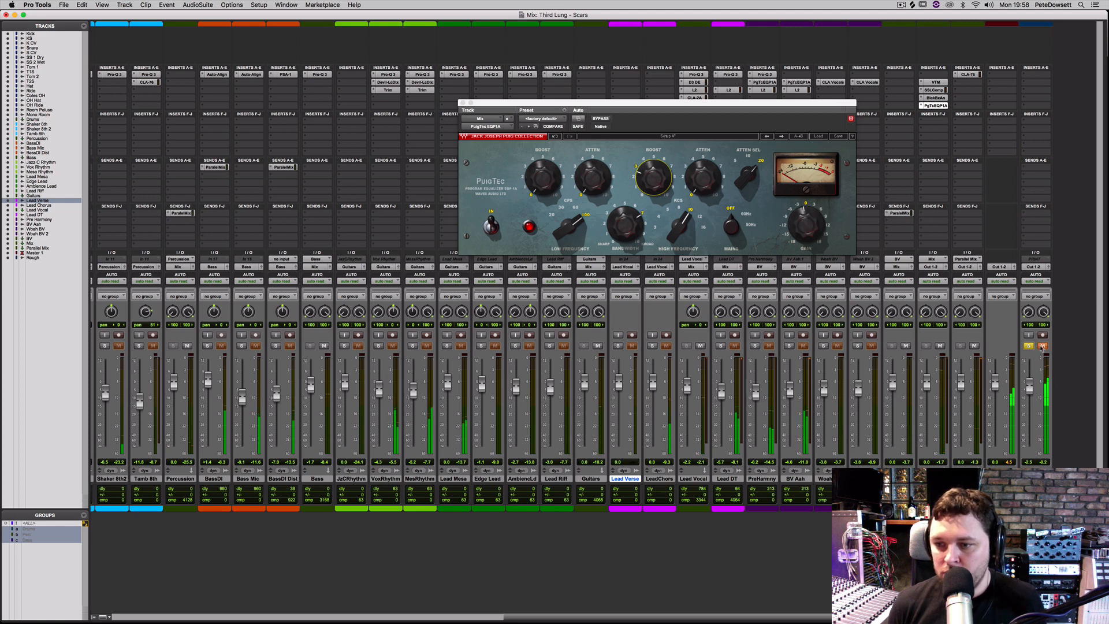
left_click(1029, 346)
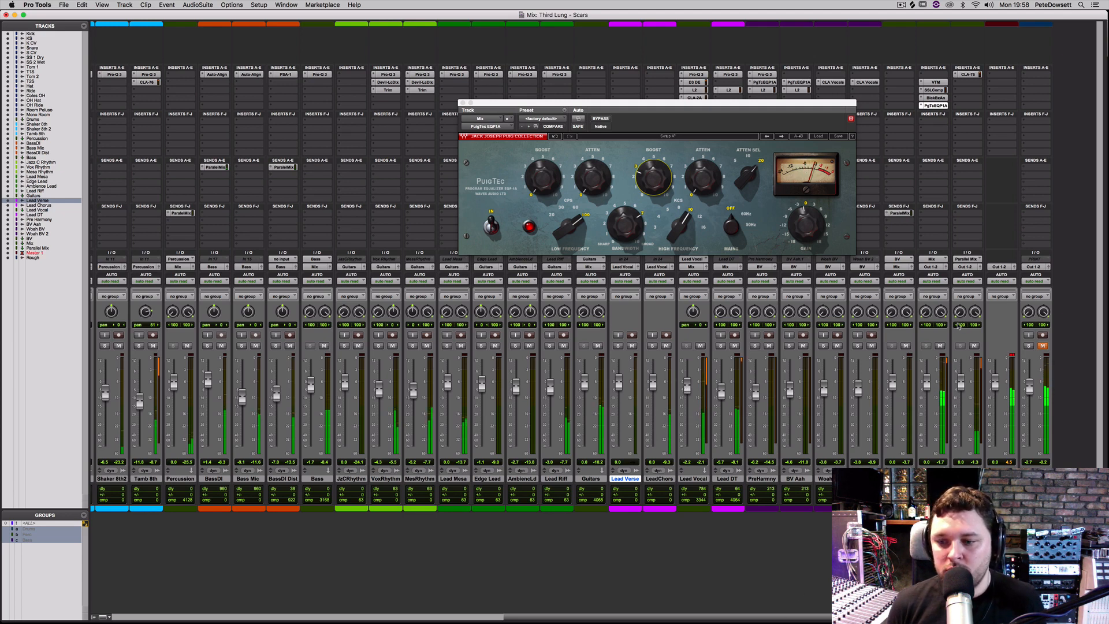
- Lower the Parallel Mix slightly, set KS to -2.7 dB and Kick to -1.1 dB, adjust the snare faders, and close the PuigTec
left_click_drag(964, 385, 965, 388)
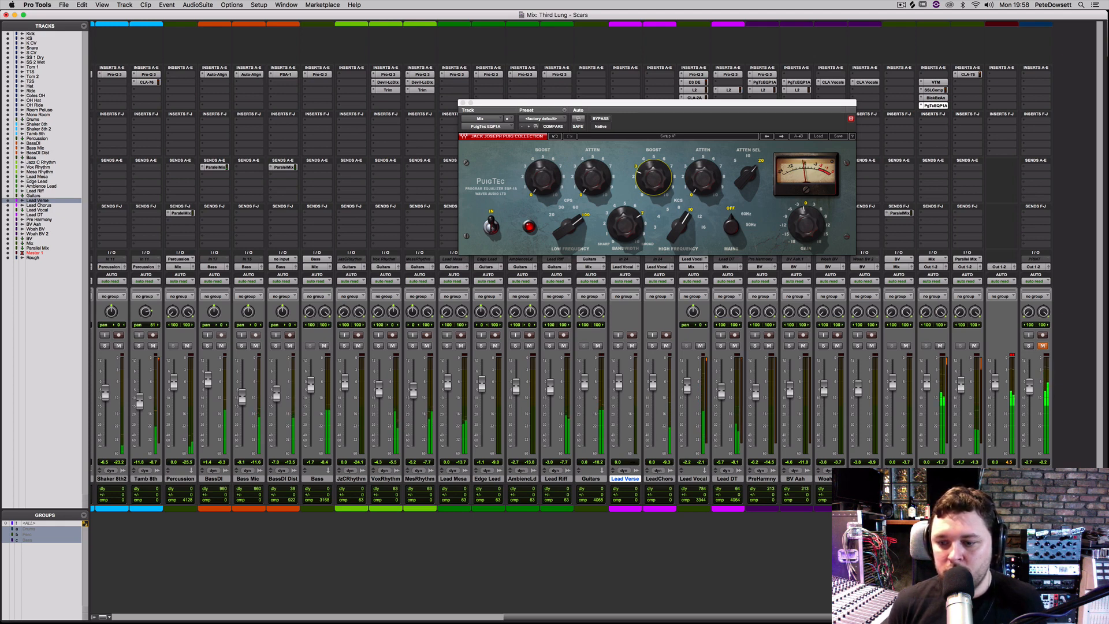
scroll(134, 388, "left", 10)
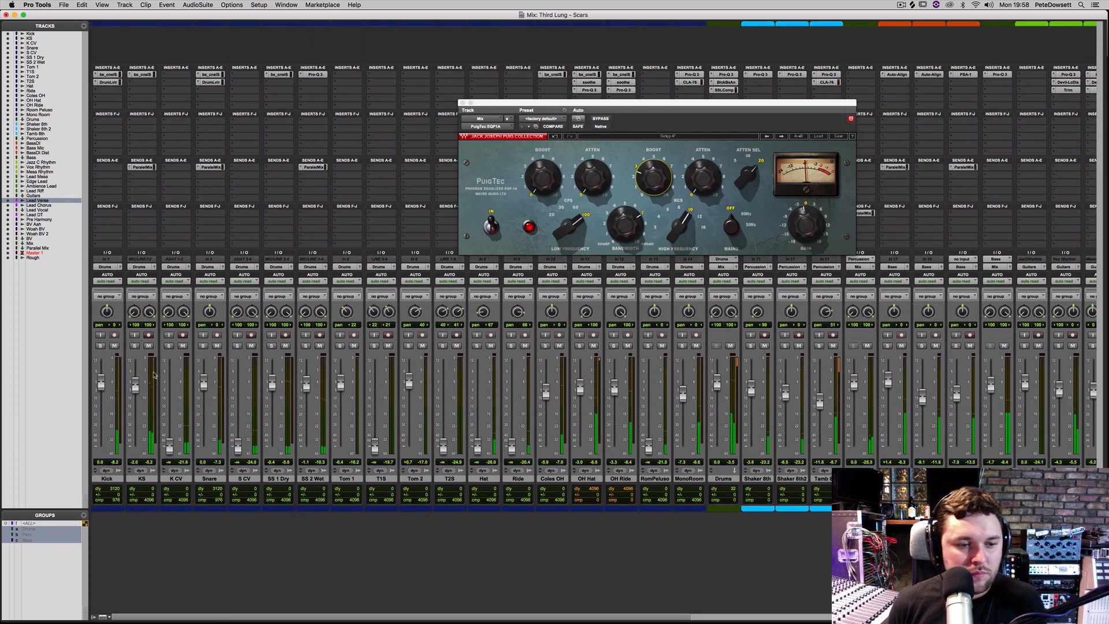
left_click_drag(134, 389, 103, 388)
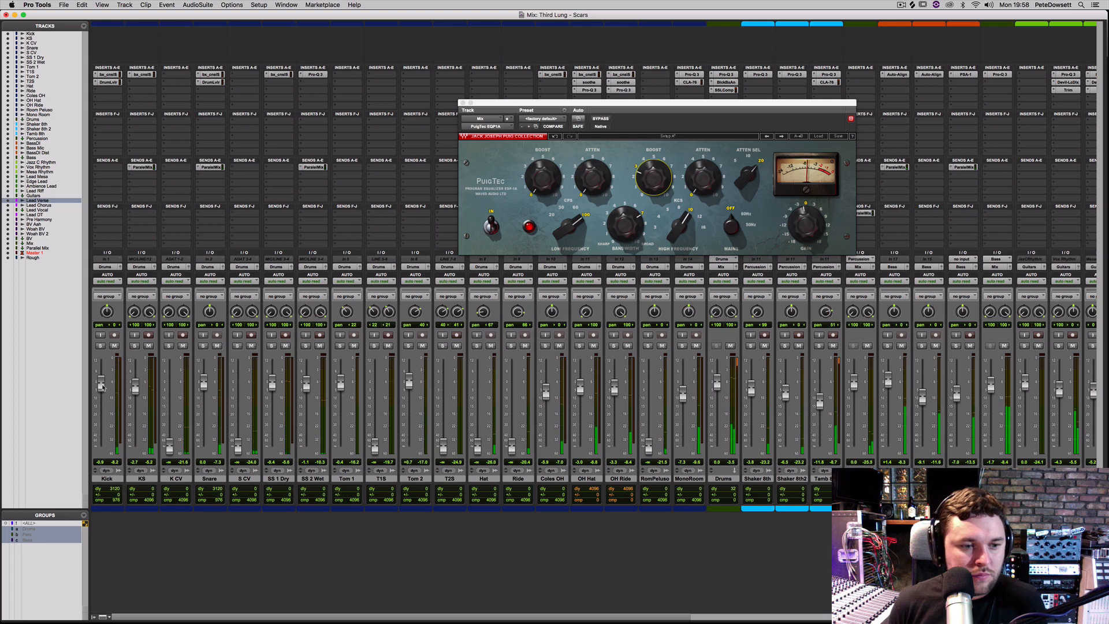
left_click_drag(203, 387, 307, 387)
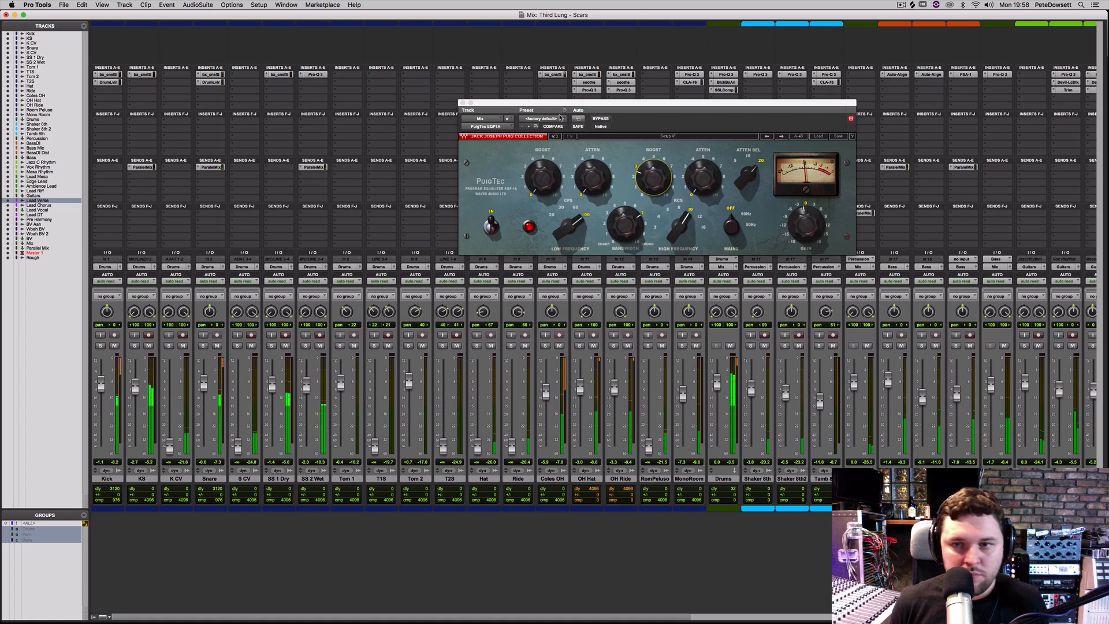
left_click(463, 102)
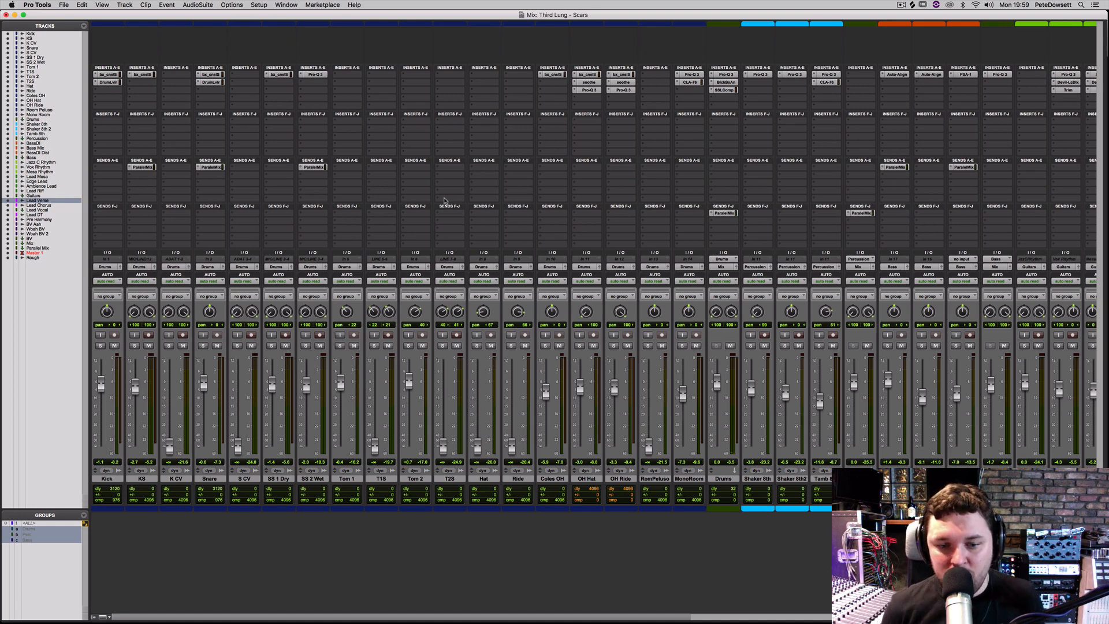
- Solo the Lead Verse and Lead Chorus tracks and play the song from the start of the Lead Chorus clip
left_click_drag(485, 616, 877, 617)
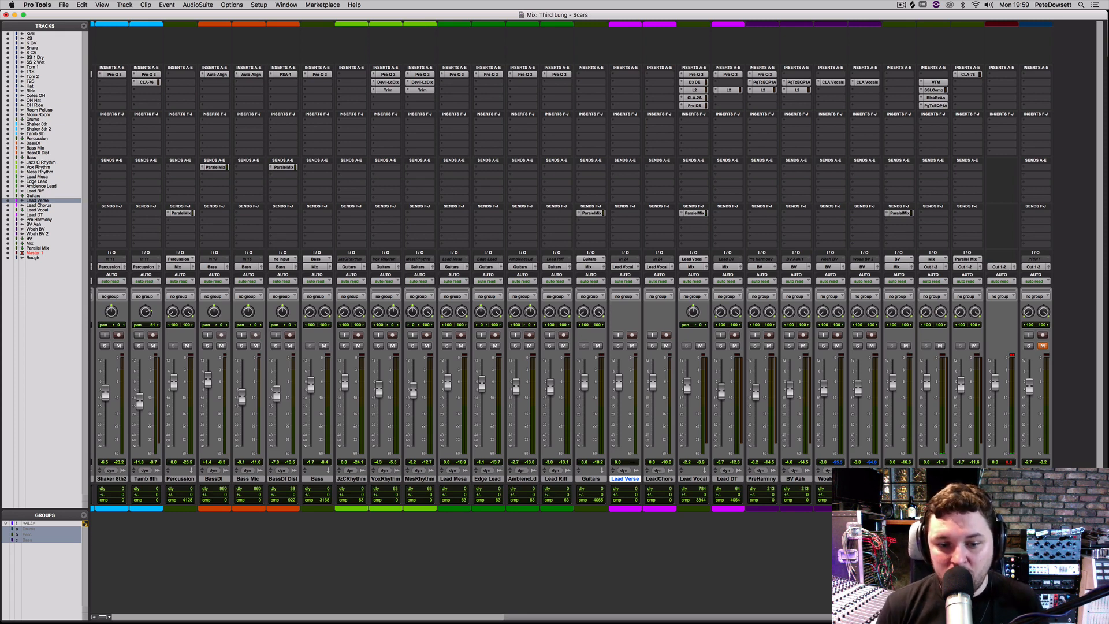
left_click(617, 345)
left_click(652, 346)
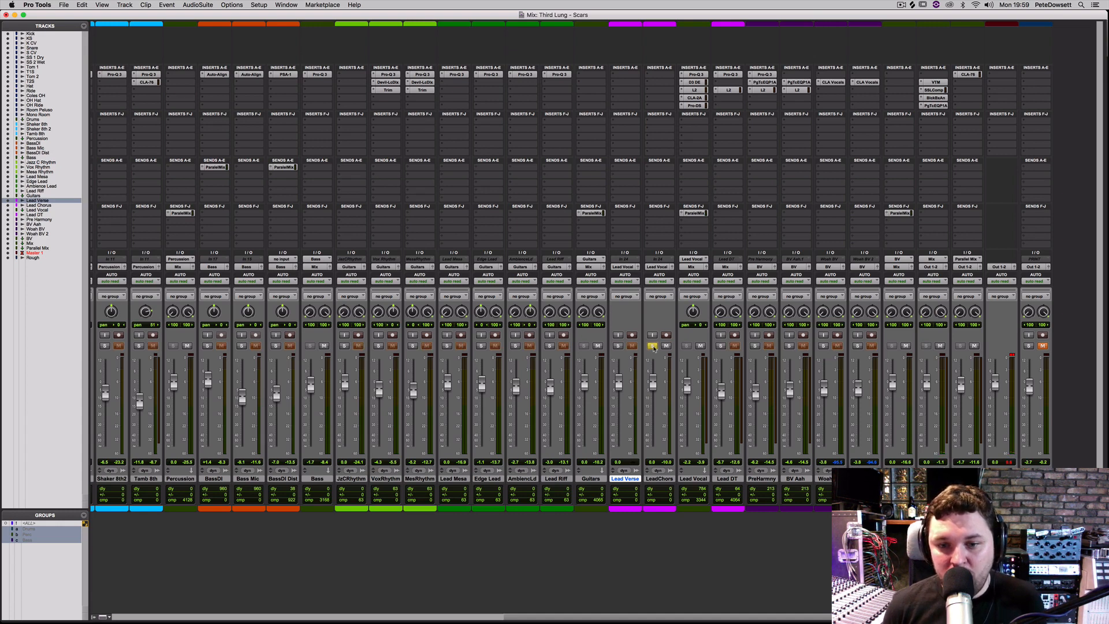
left_click(618, 345)
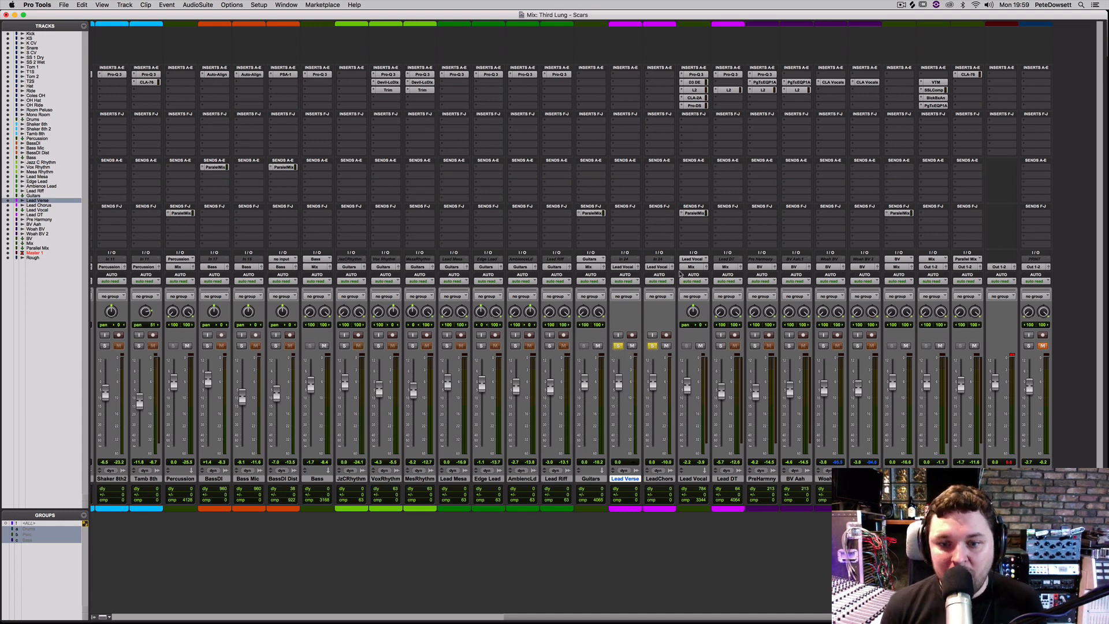
key("super+equal")
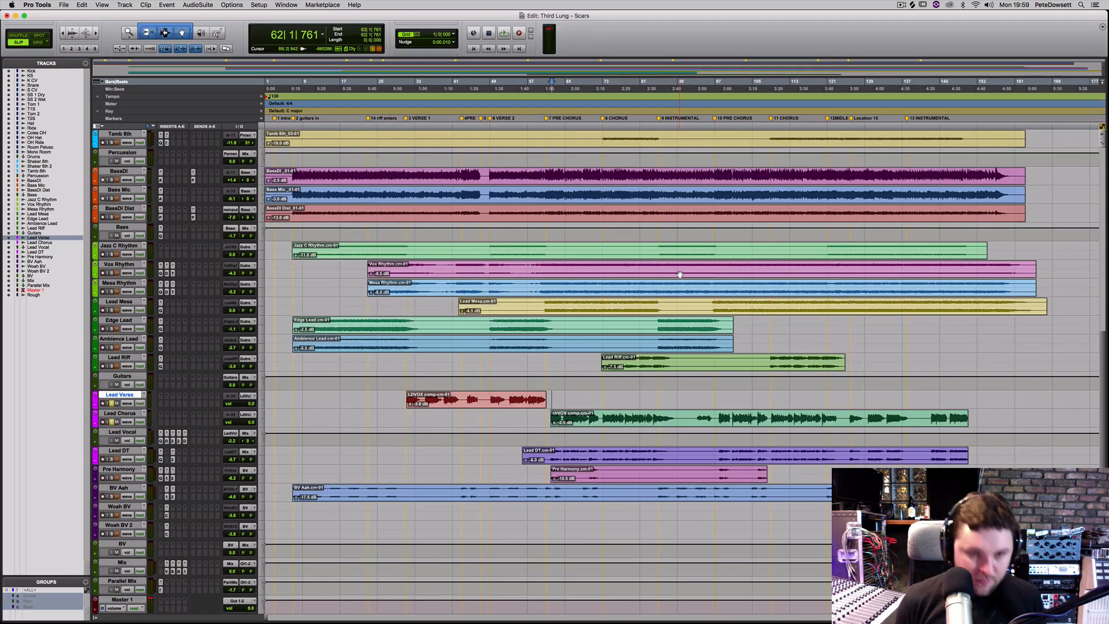
left_click(606, 426)
key("space")
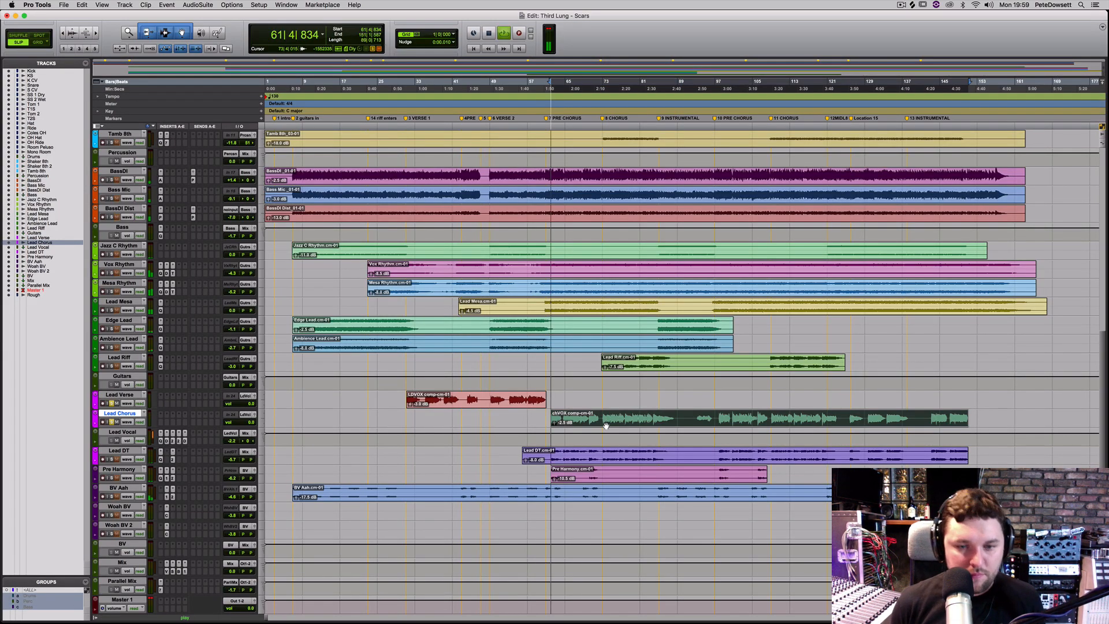
key("super+equal")
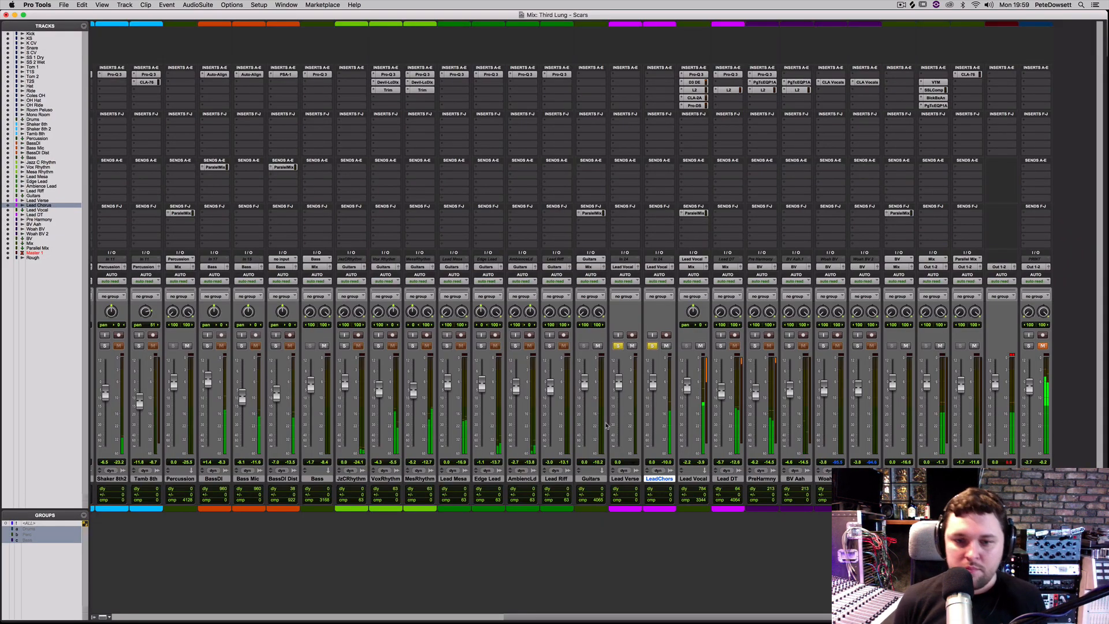
- Create a stereo aux track named ER from a new Lead Vocal send and set the send level to 0.0 dB
left_click(684, 171)
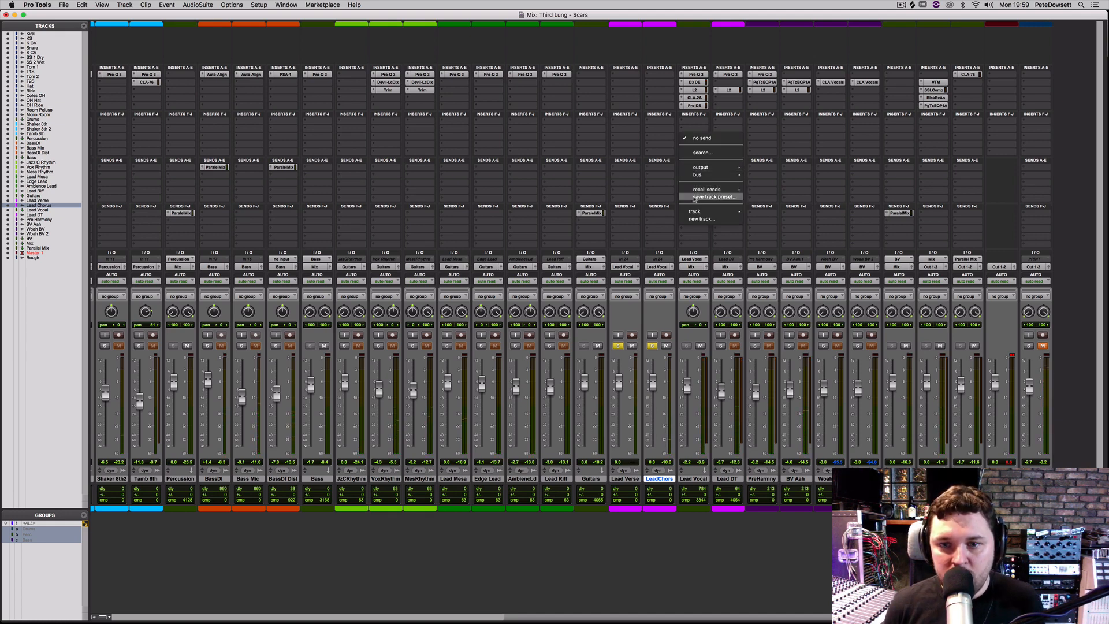
left_click(700, 219)
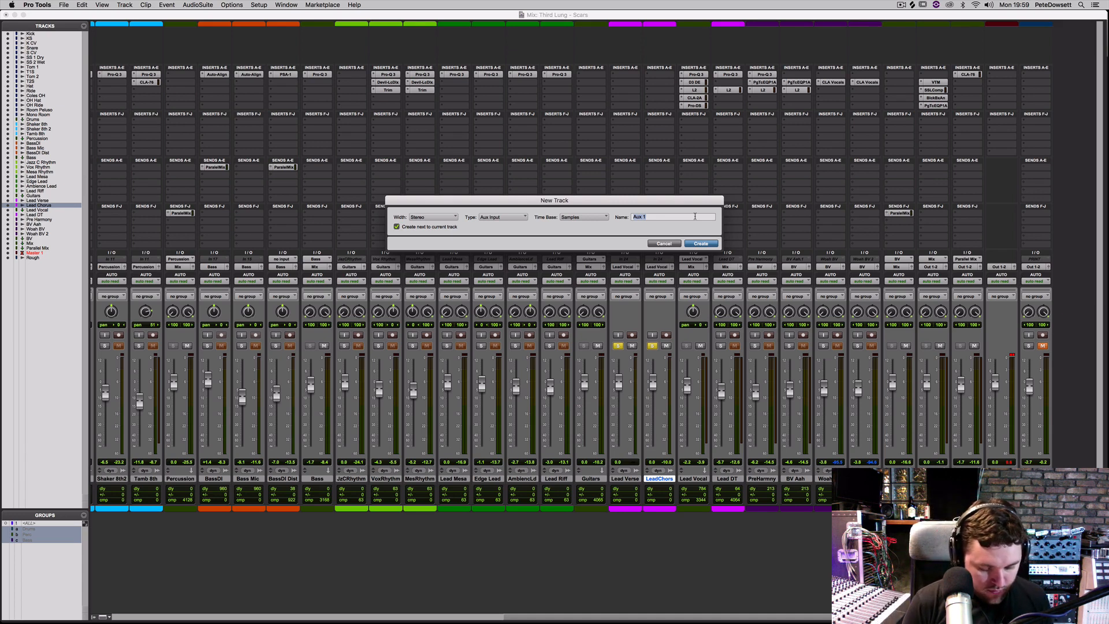
type("E")
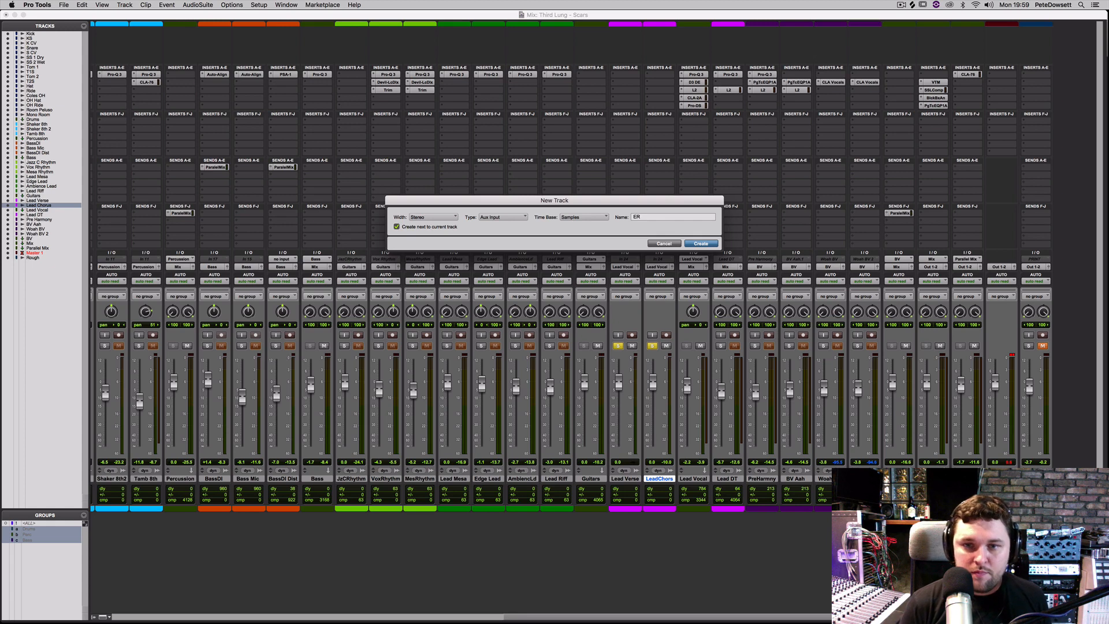
type("R")
key("Return")
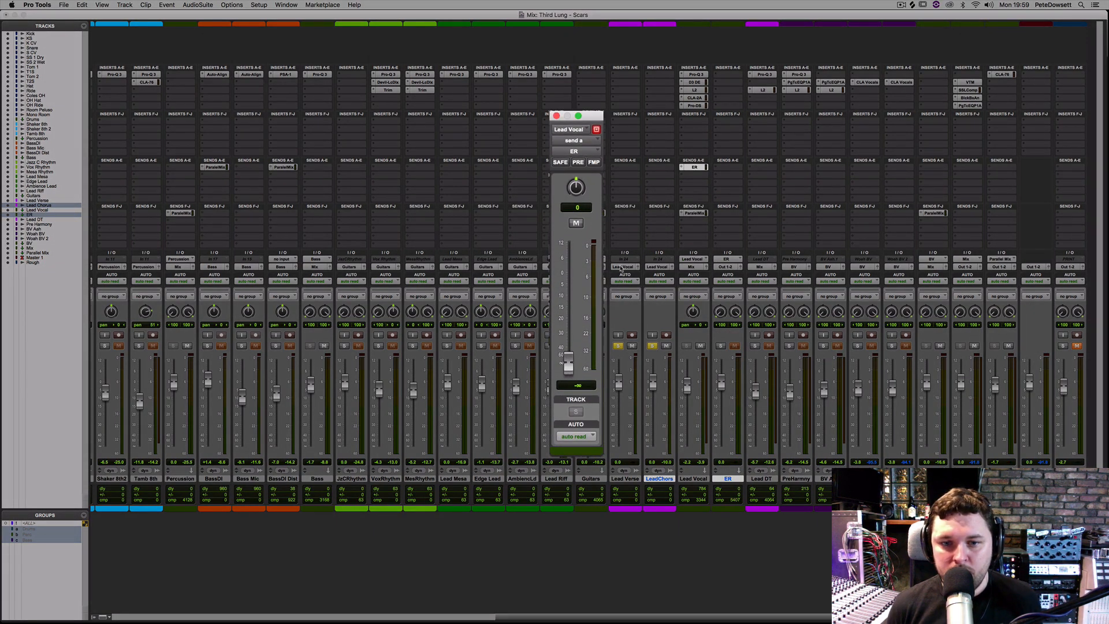
left_click(567, 358, "alt")
- Insert the stereo ValhallaRoom reverb on the ER track and route the track's output to the Mix bus
left_click(718, 78)
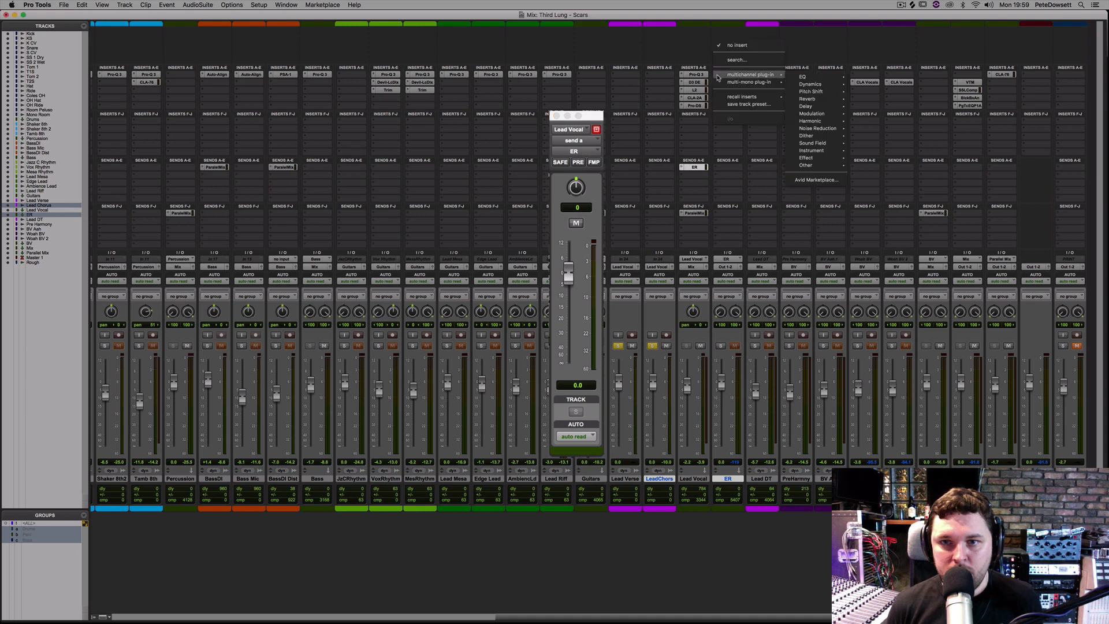
mouse_move(832, 100)
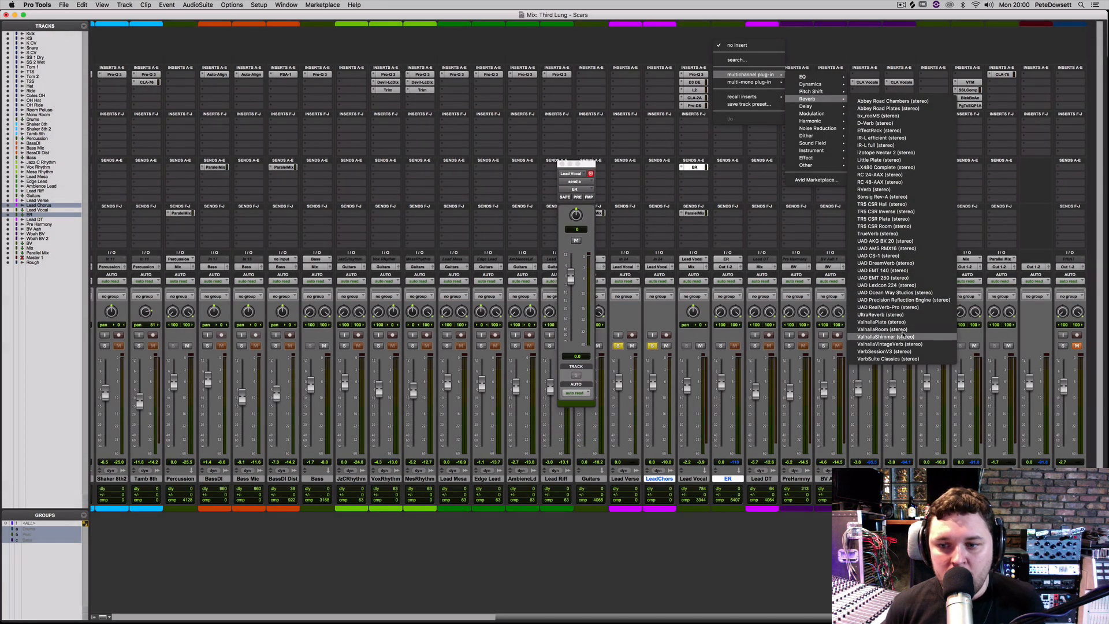
left_click(903, 330)
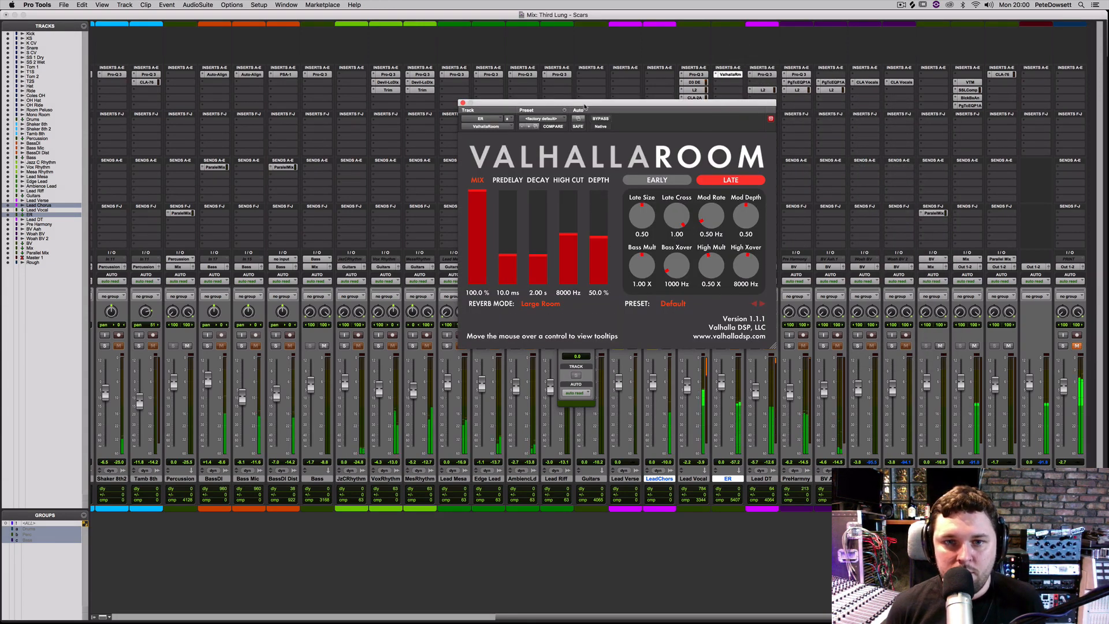
left_click_drag(583, 105, 315, 110)
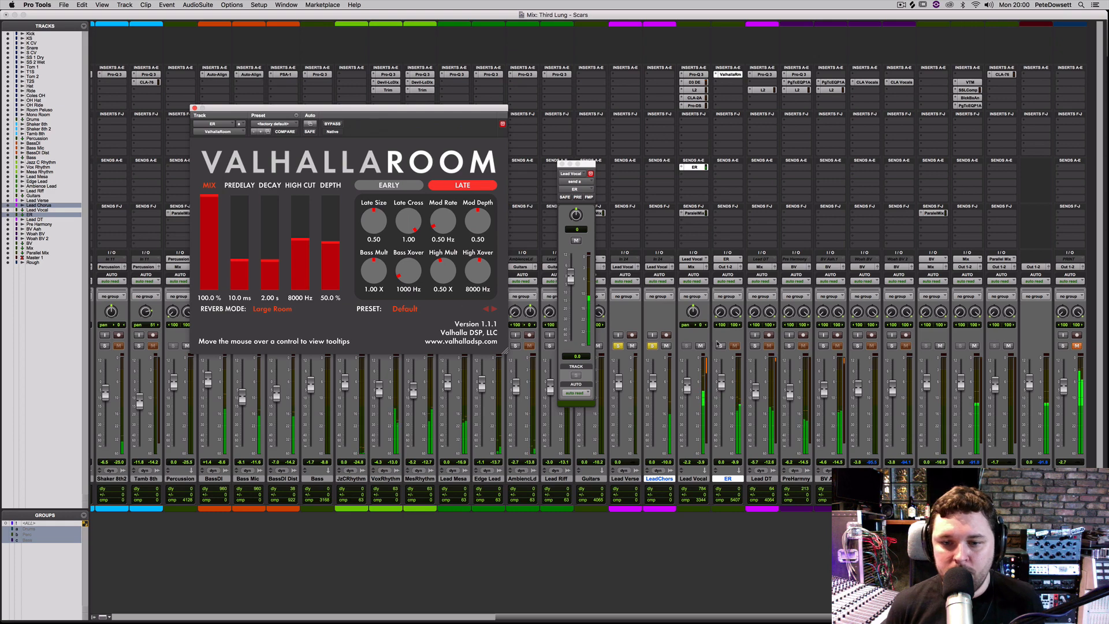
left_click(724, 267)
mouse_move(732, 275)
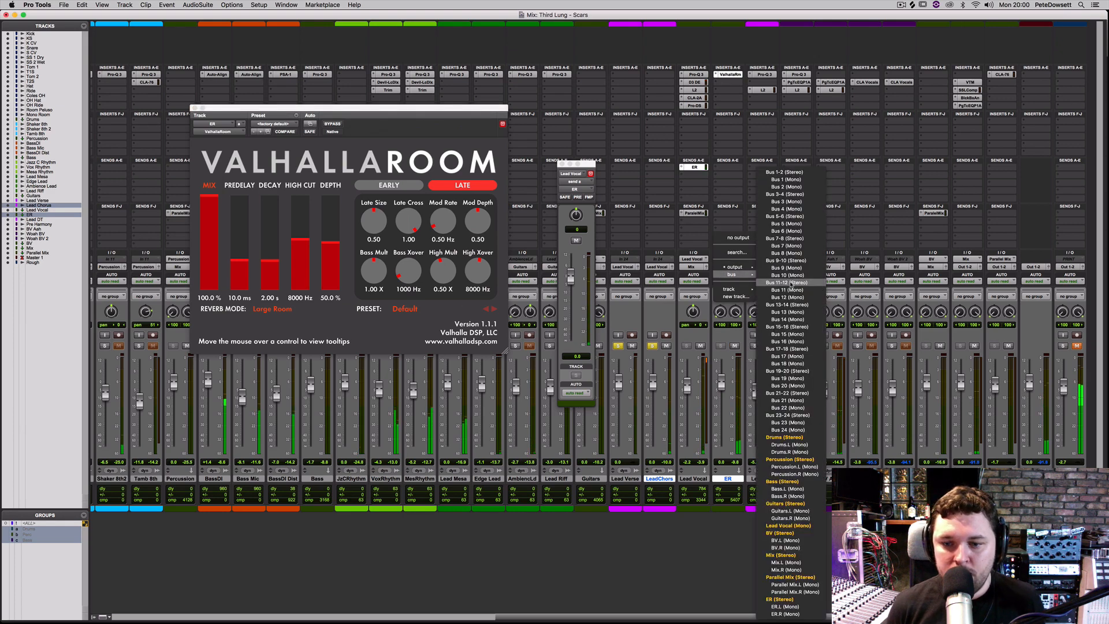
left_click(810, 558)
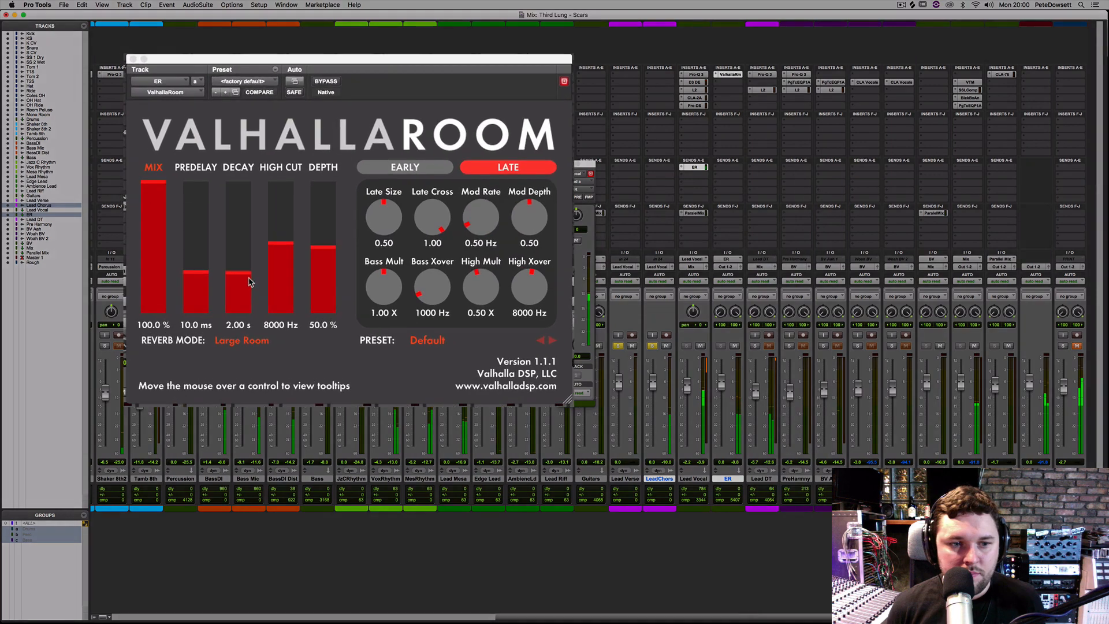
- Shape ValhallaRoom into a short room with 1.3 ms predelay, 0.43 s decay, 6900 Hz high cut and 33.6% depth
left_click_drag(248, 281, 202, 297)
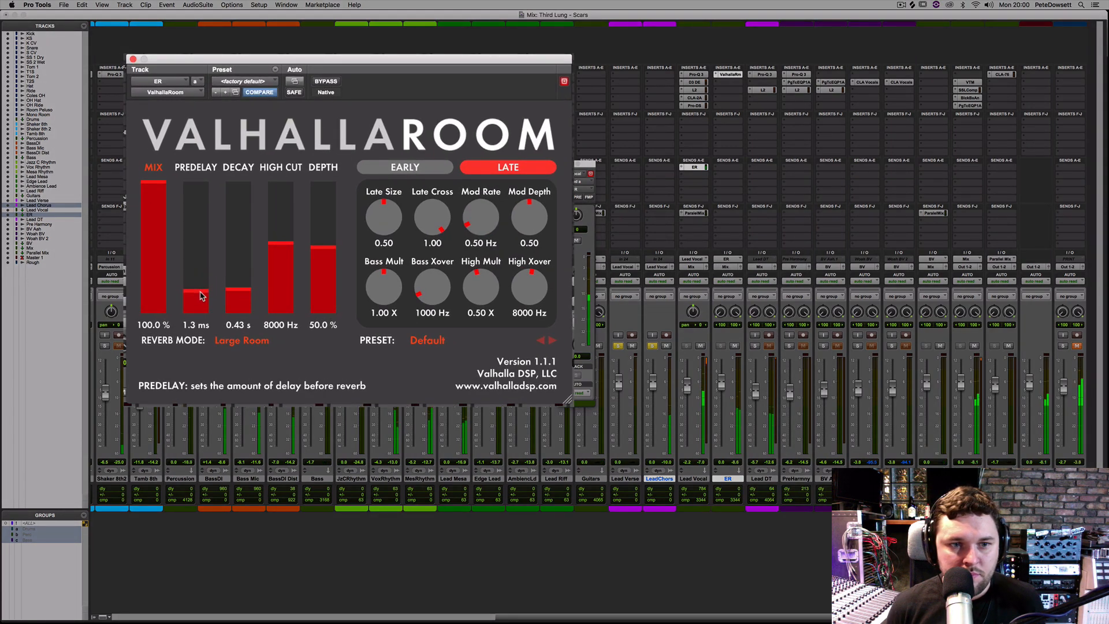
mouse_move(322, 255)
left_mouse_down()
mouse_move(323, 265)
mouse_move(281, 250)
mouse_move(324, 269)
left_mouse_up()
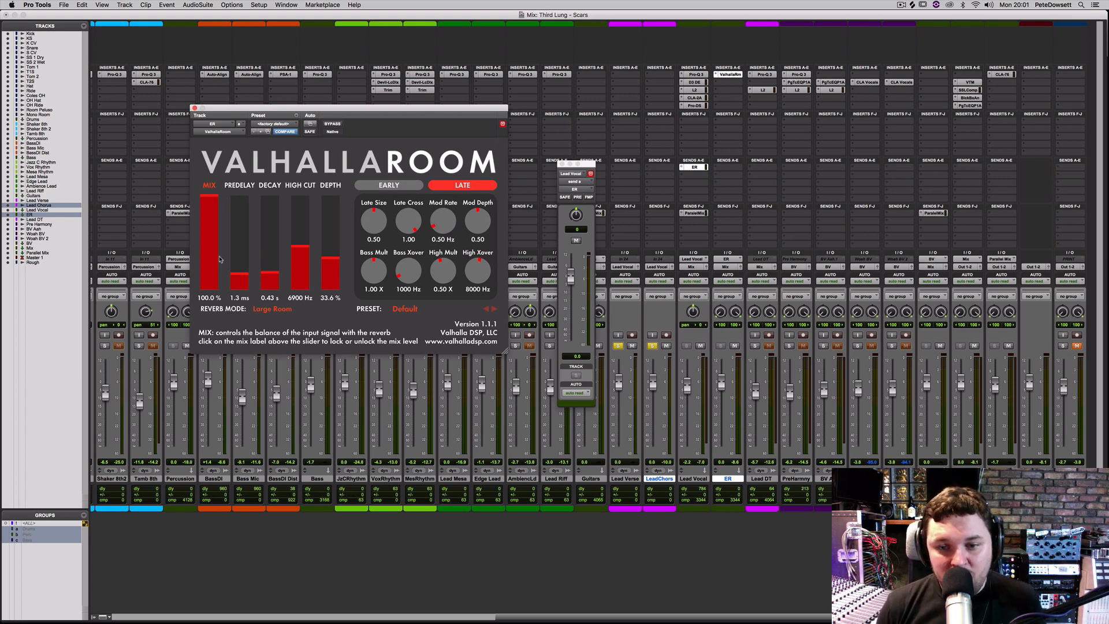
right_click(655, 481)
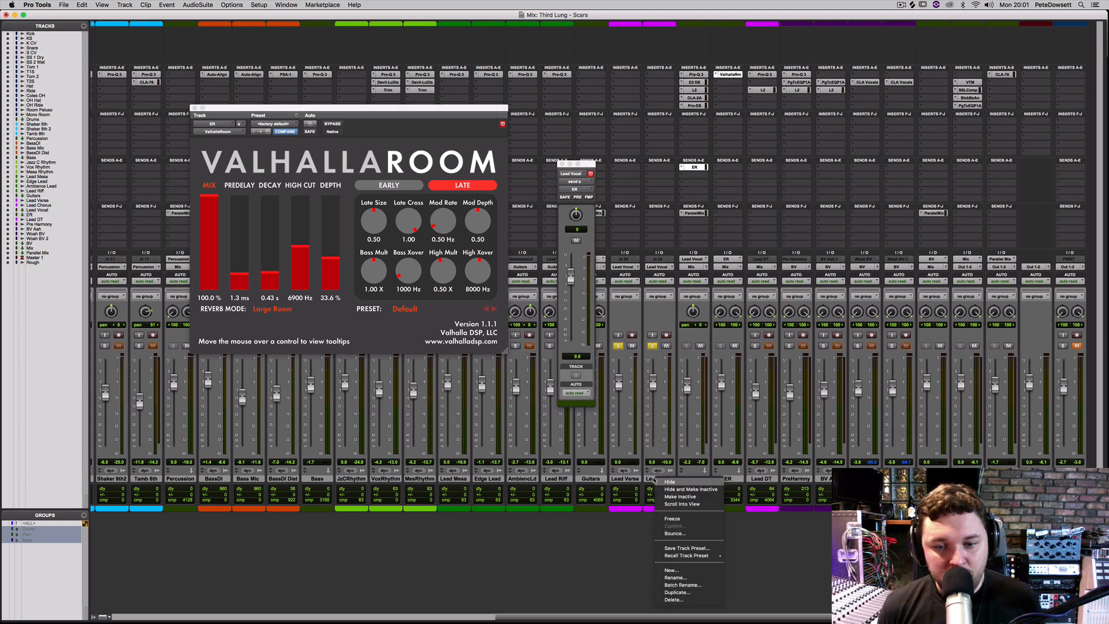
left_click(655, 469)
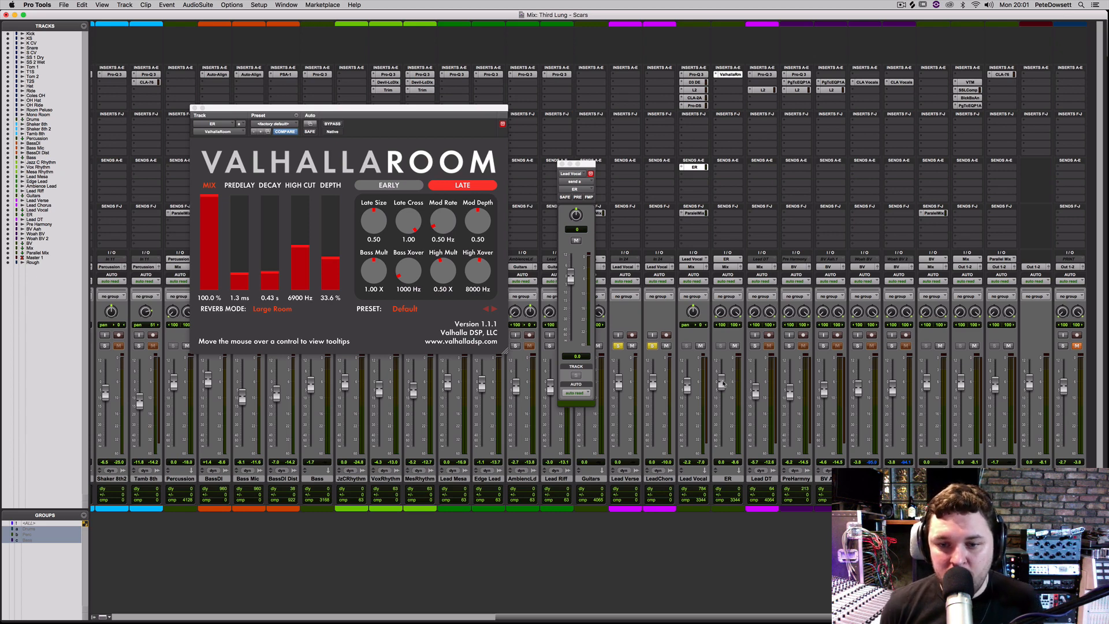
- Pull the ER fader down and bring it back up by ear under the soloed vocals, muting ER briefly to compare
left_click_drag(732, 382, 731, 451)
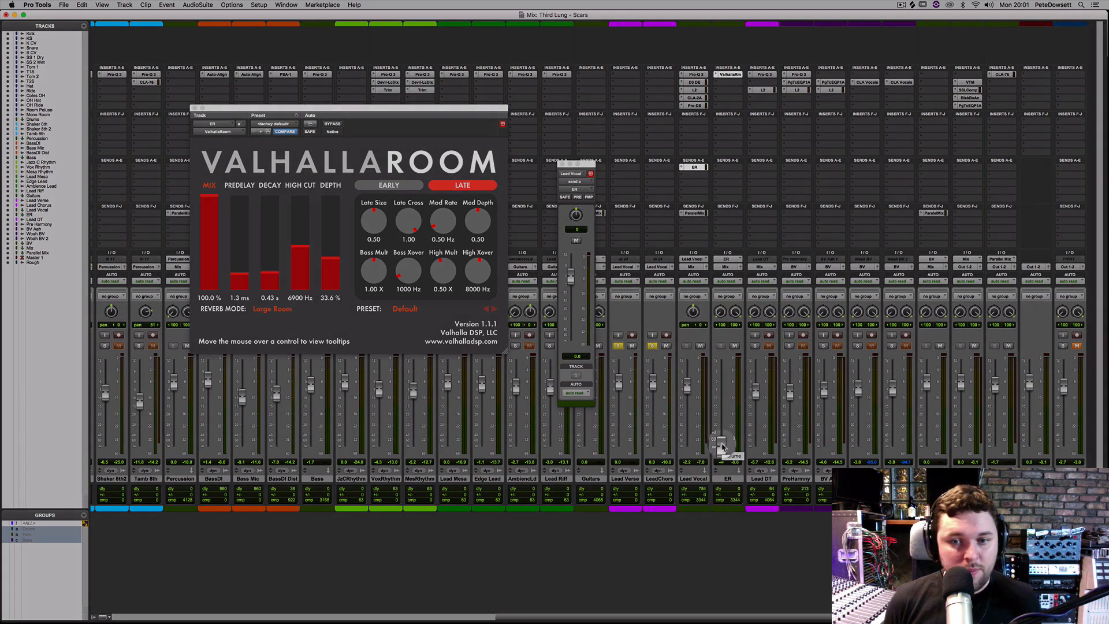
left_click_drag(722, 447, 719, 400)
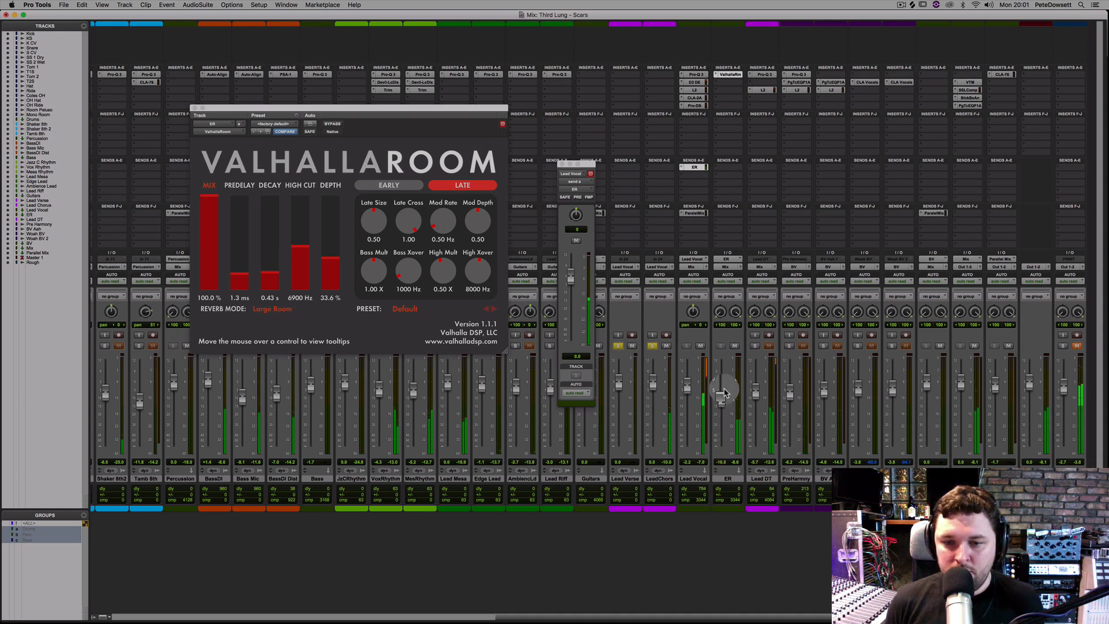
left_click(734, 346)
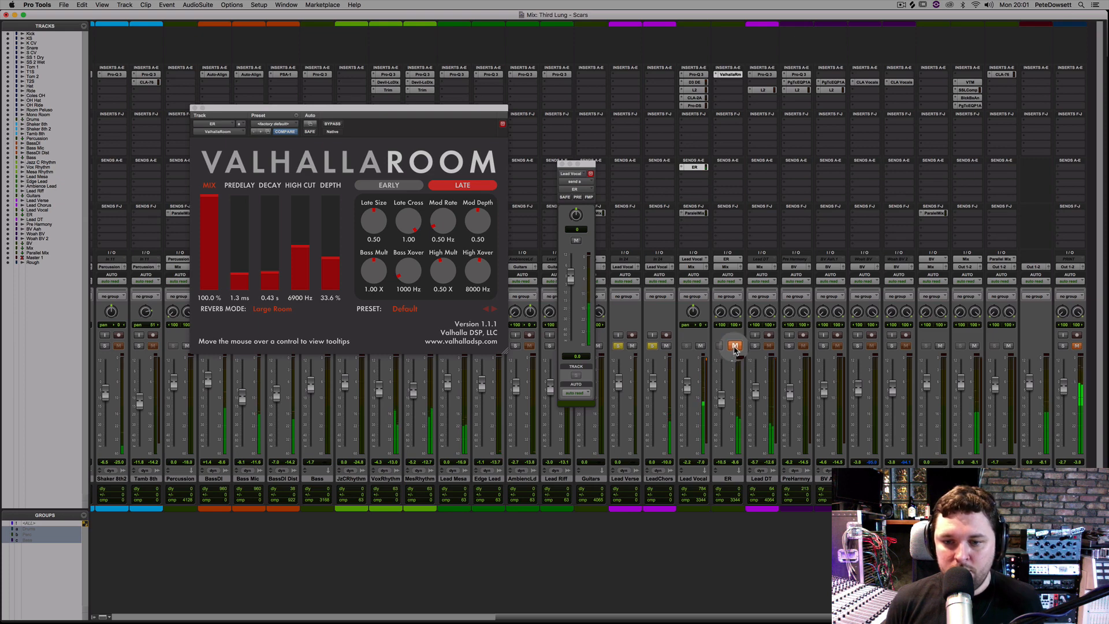
left_click(734, 345)
left_click_drag(720, 397, 722, 400)
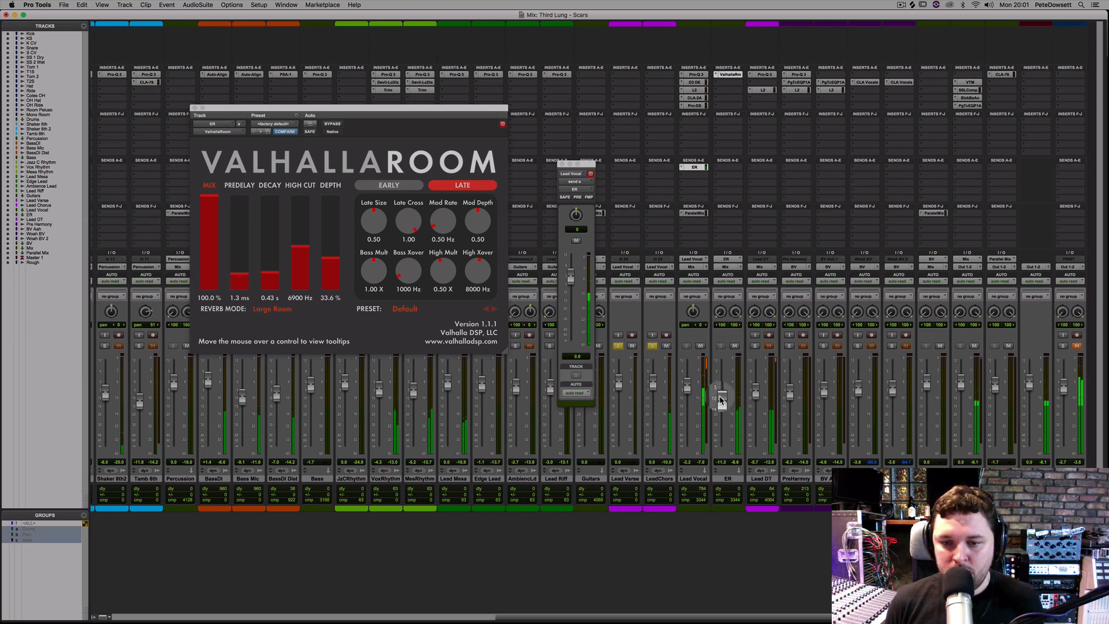
- Clear the vocal solos and balance the Lead Vocal and ER faders in the full mix, comparing with ER muted
left_click(652, 346, "alt")
left_click_drag(721, 399, 686, 383)
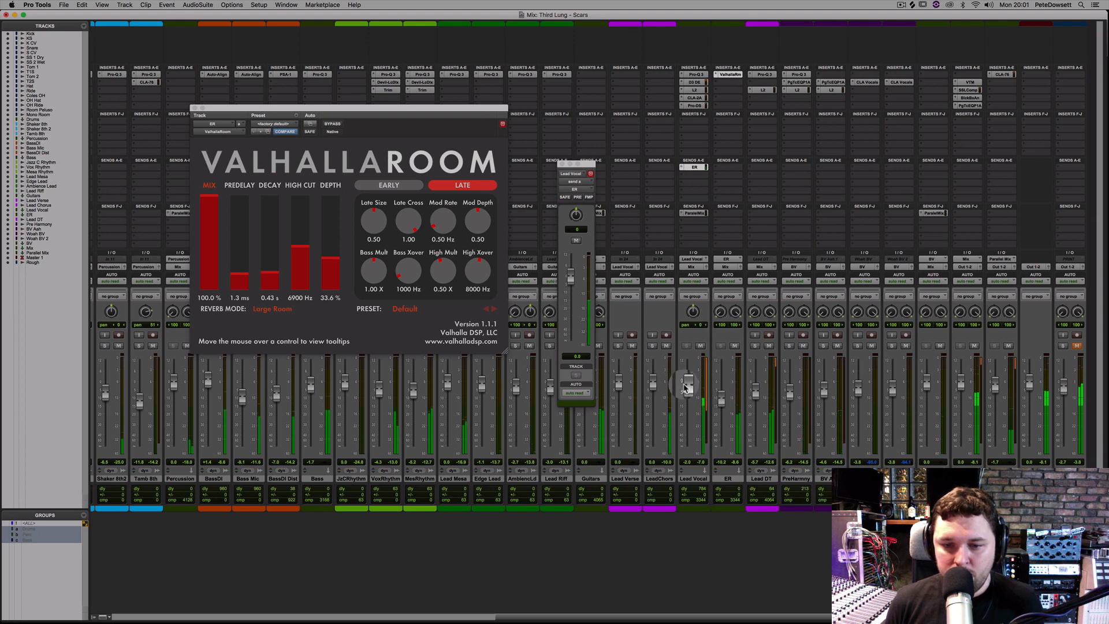
left_click_drag(721, 400, 724, 398)
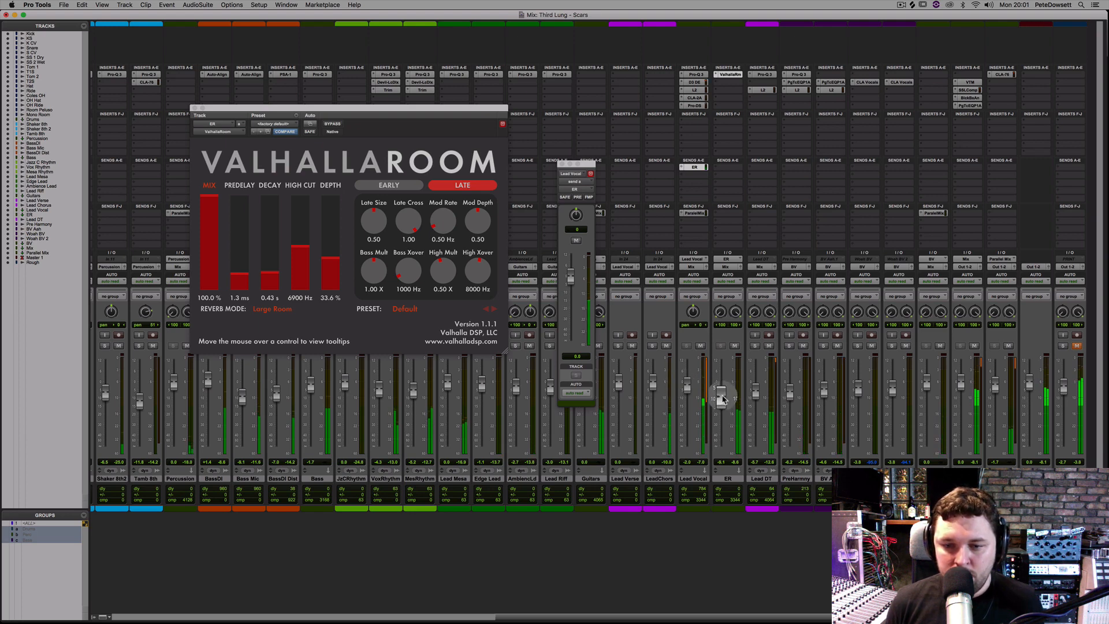
left_click(732, 346)
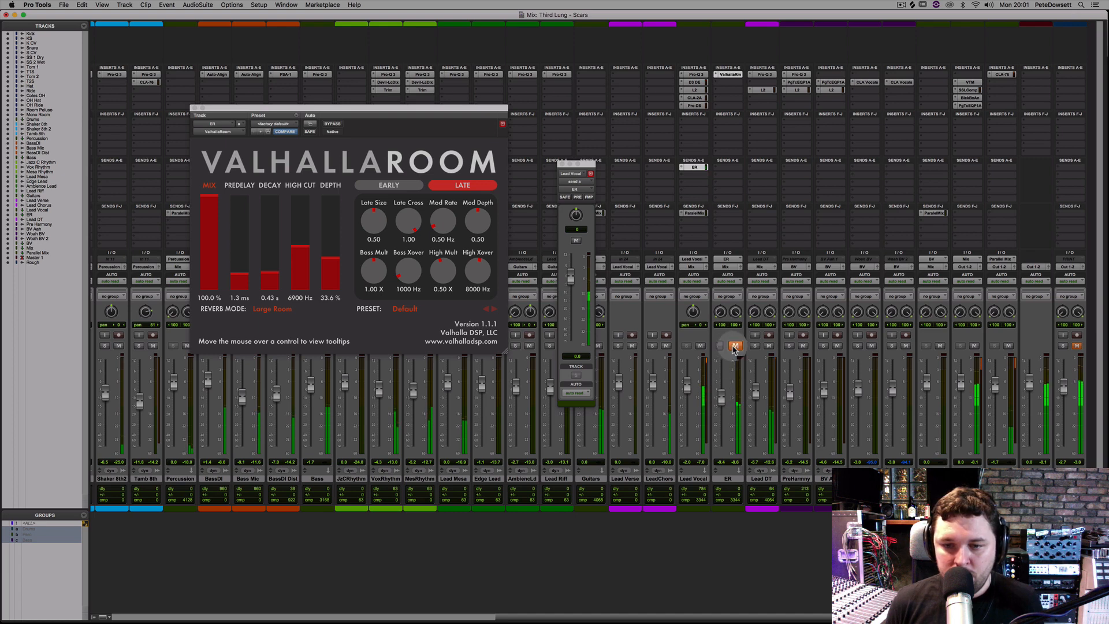
left_click(734, 346)
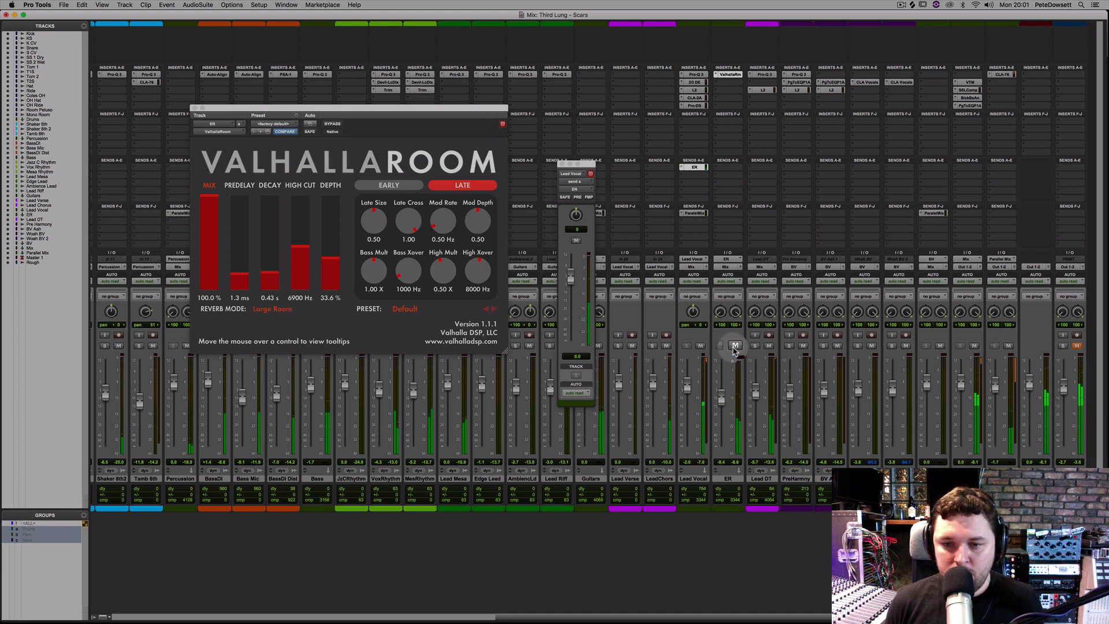
left_click_drag(722, 391, 722, 395)
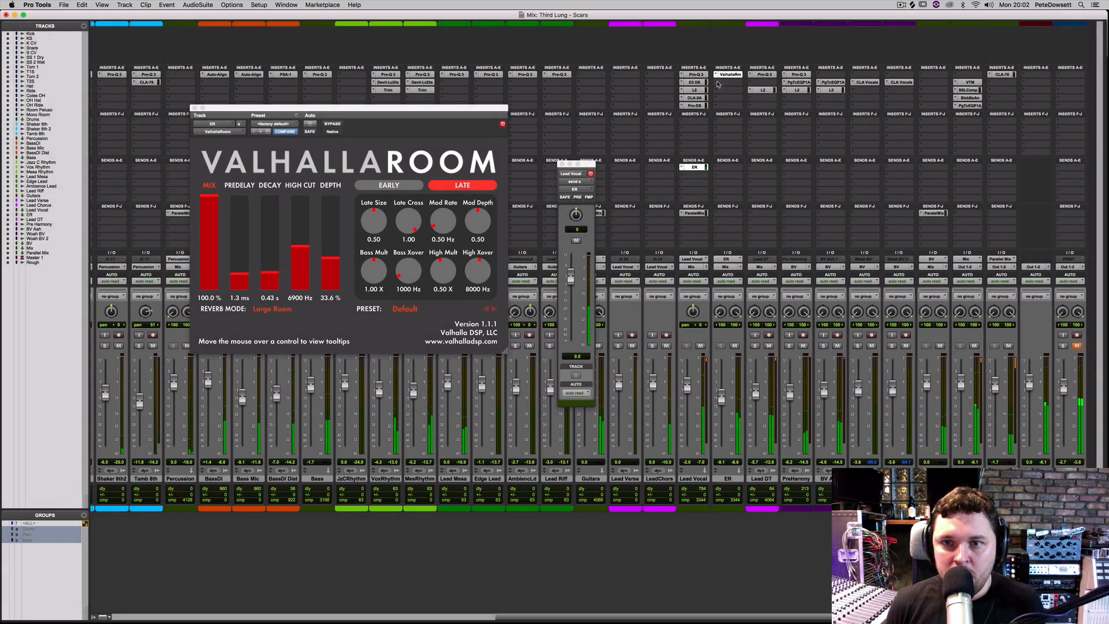
- Insert a stereo FabFilter Pro-Q 3 after ValhallaRoom on ER with a gentle cut near 200 Hz, and nudge the Lead DT fader
left_click(723, 76)
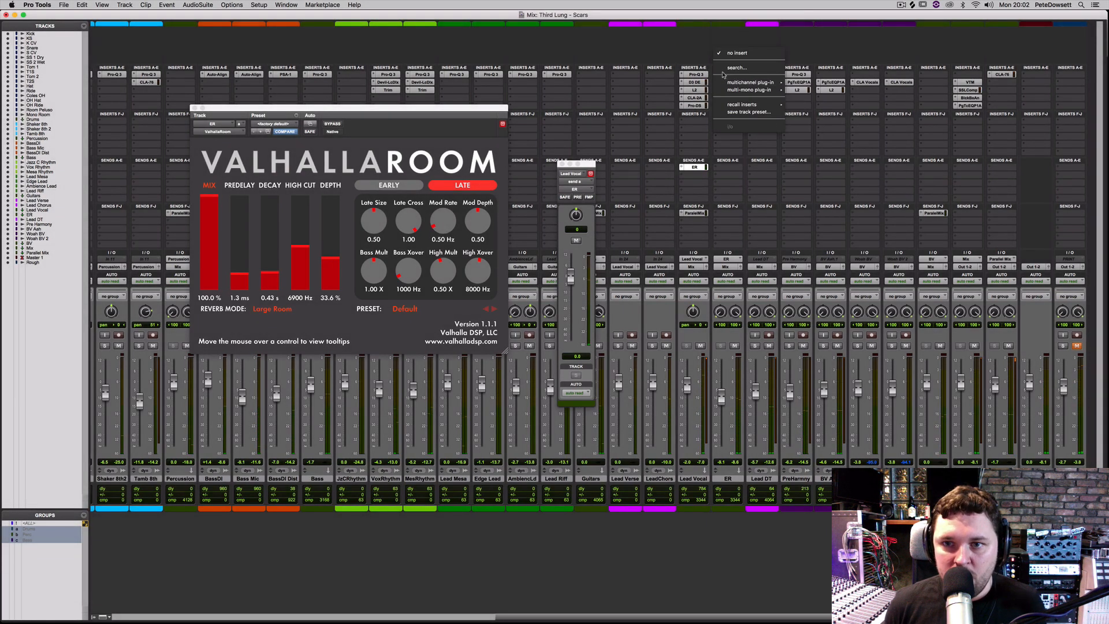
left_click(725, 68)
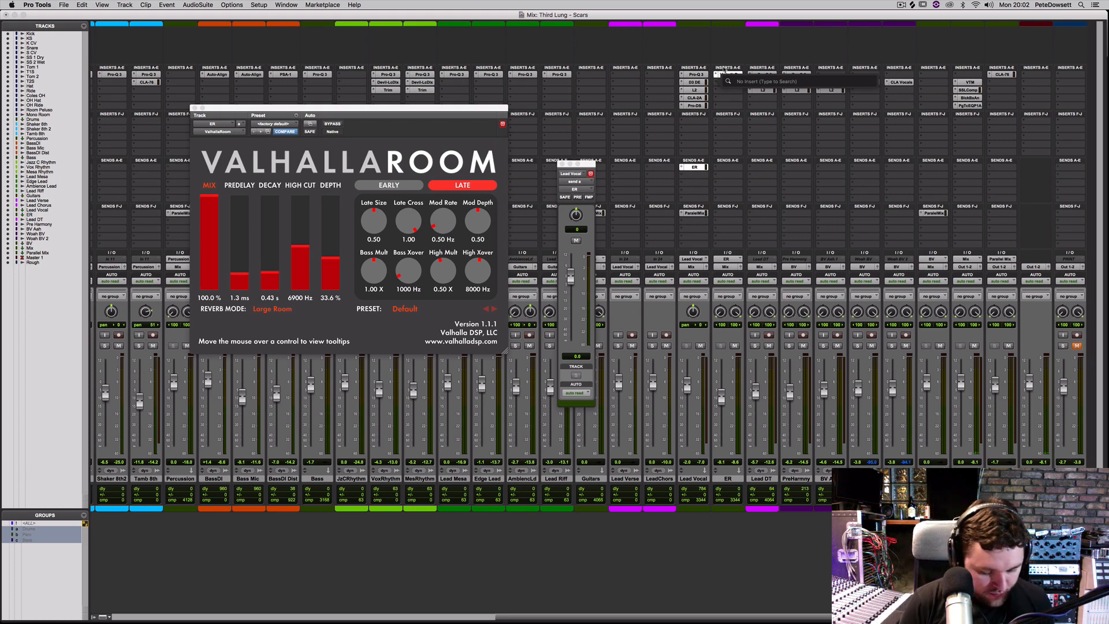
type("fa")
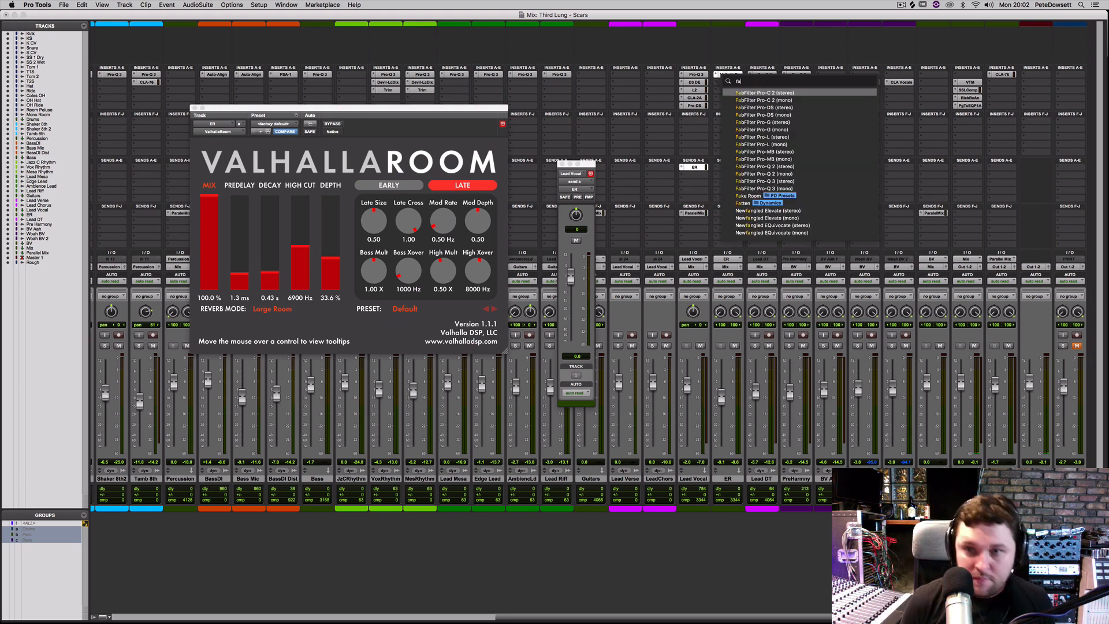
left_click(782, 183)
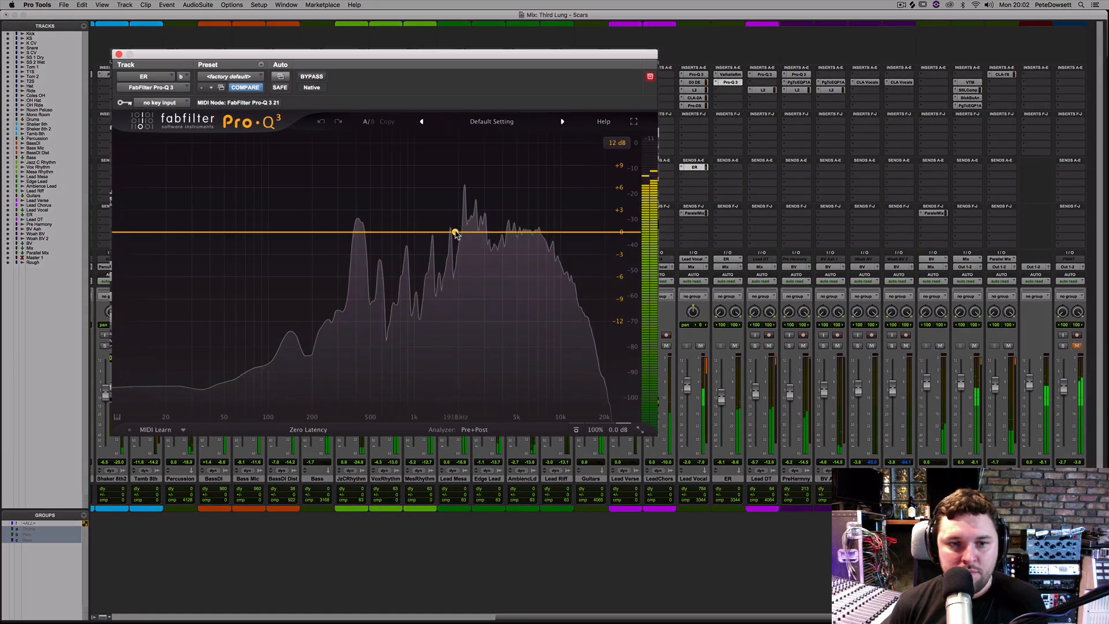
left_click_drag(455, 232, 321, 247)
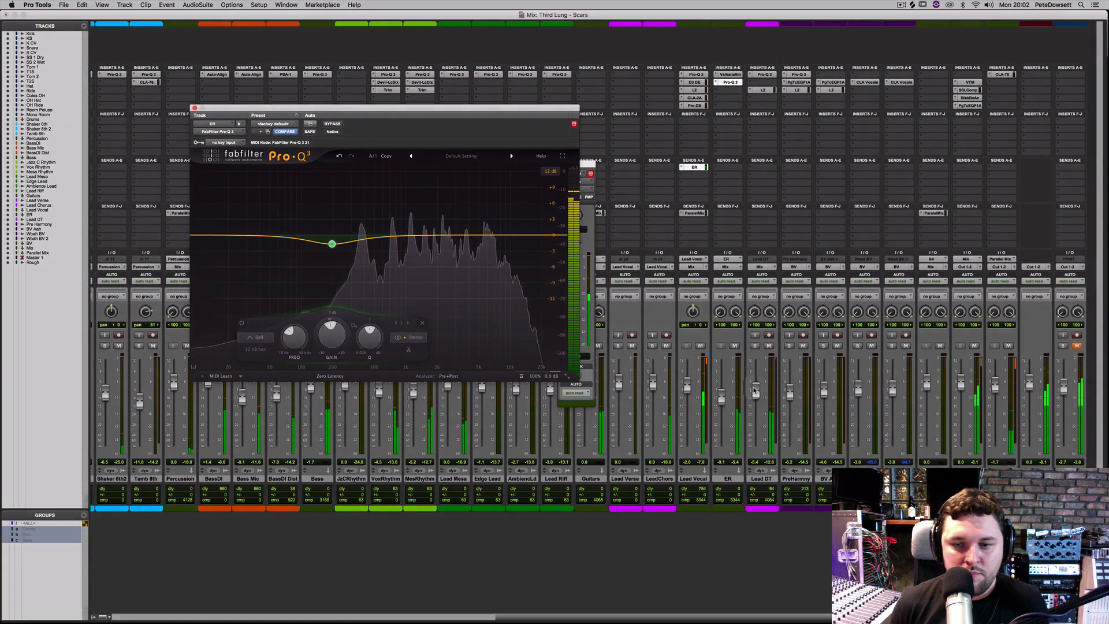
left_click_drag(752, 390, 753, 389)
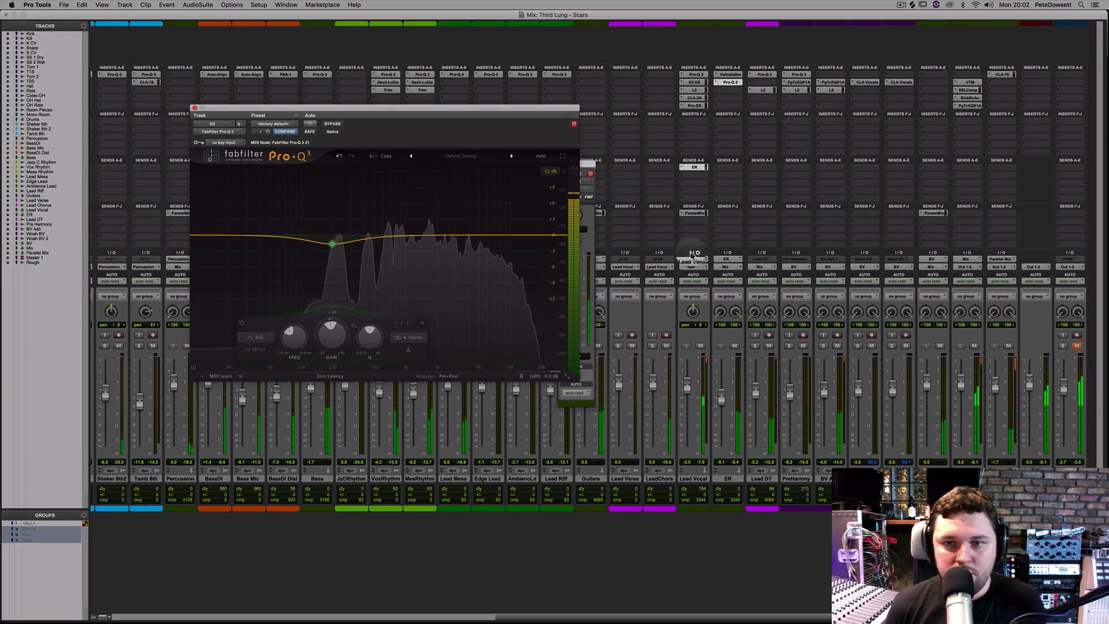
- Copy the Lead Vocal's ER send to Lead DT and close the open plug-in and send windows
left_click_drag(706, 168, 763, 167)
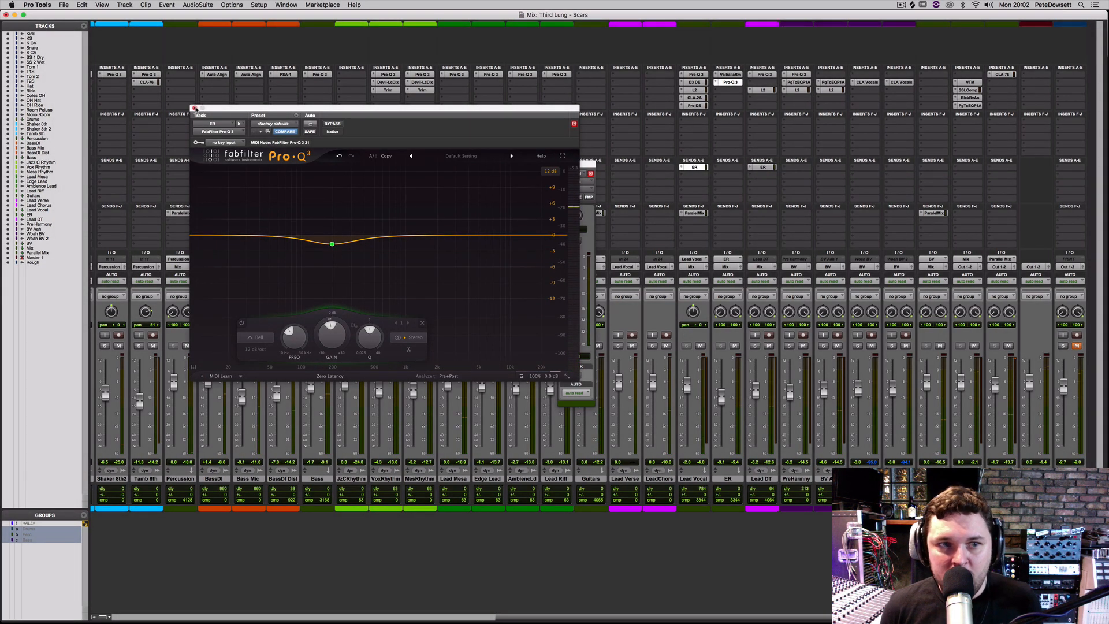
key("super+w")
left_click(561, 165)
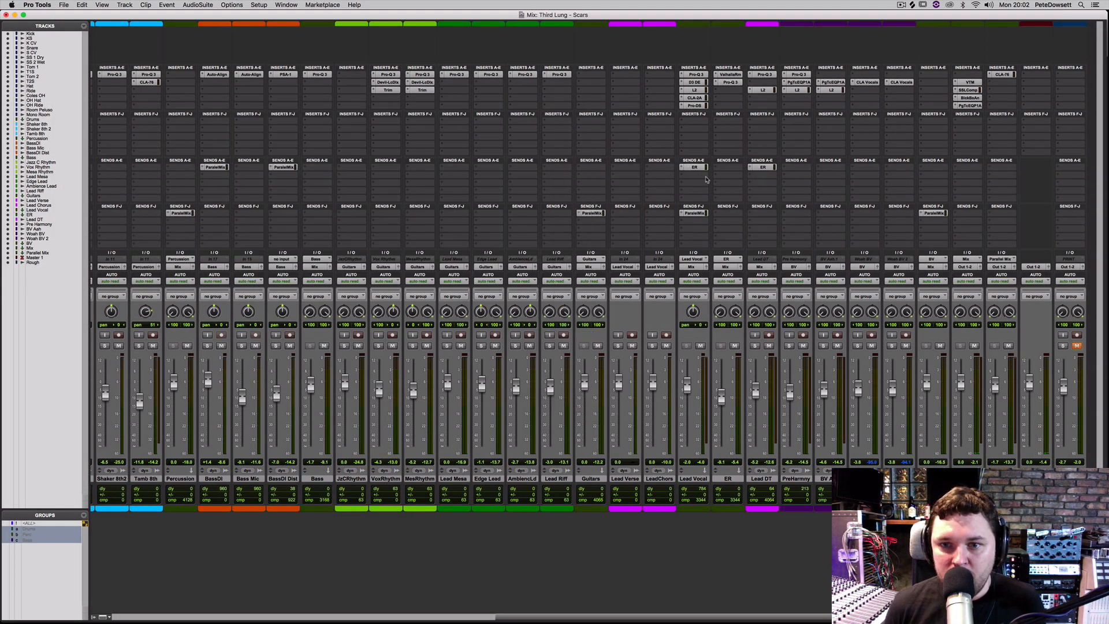
- Add a second send on Lead Vocal feeding a new stereo aux input track named Tail
left_click(685, 176)
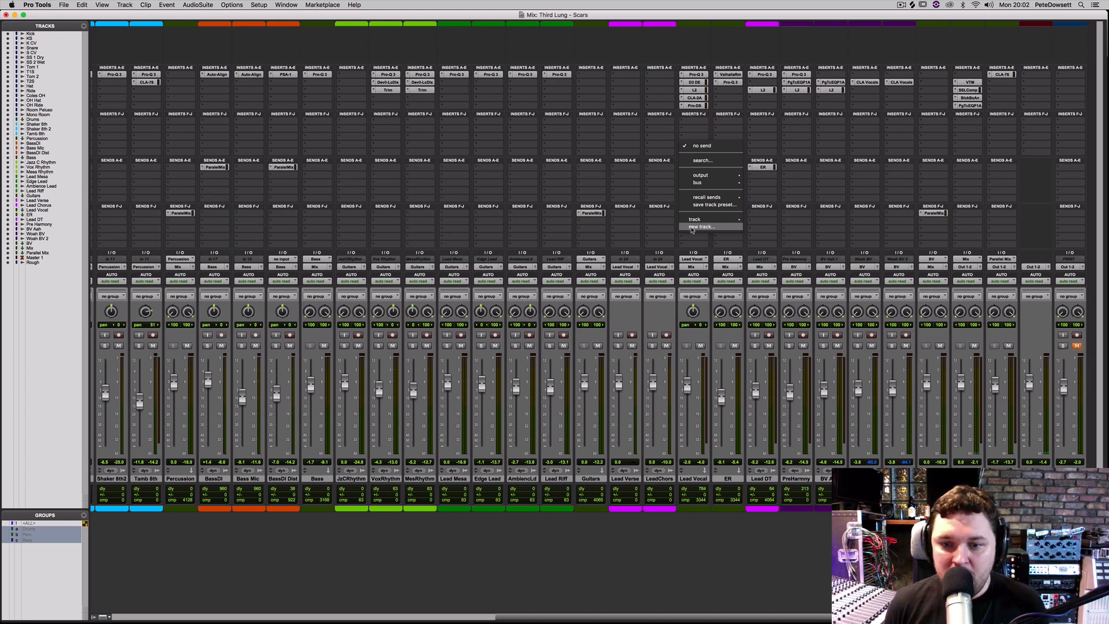
left_click(693, 227)
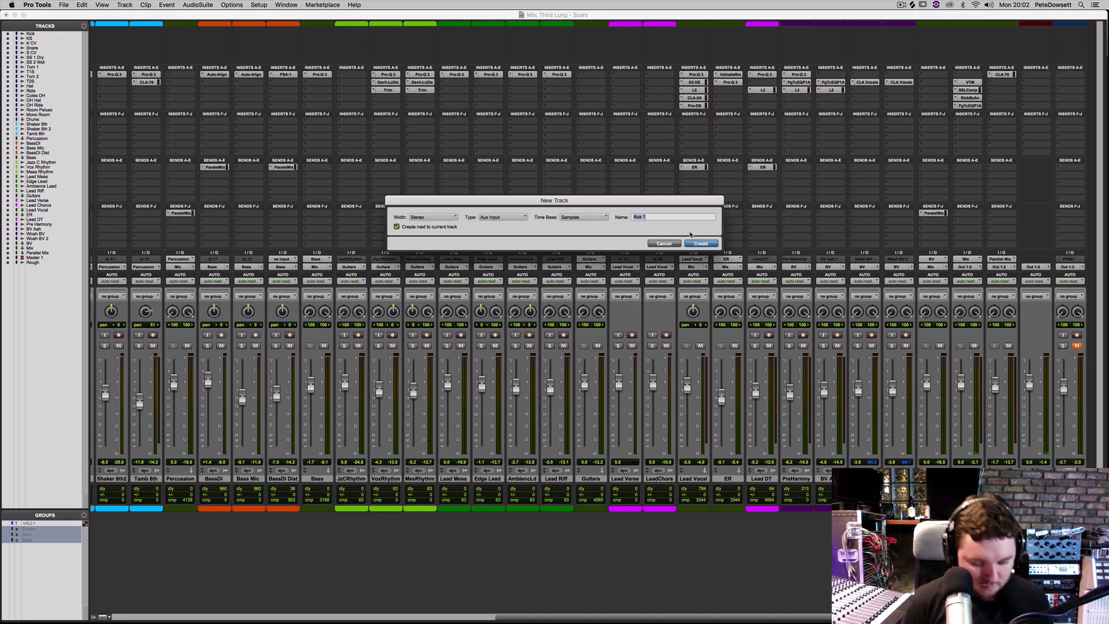
type("Tail")
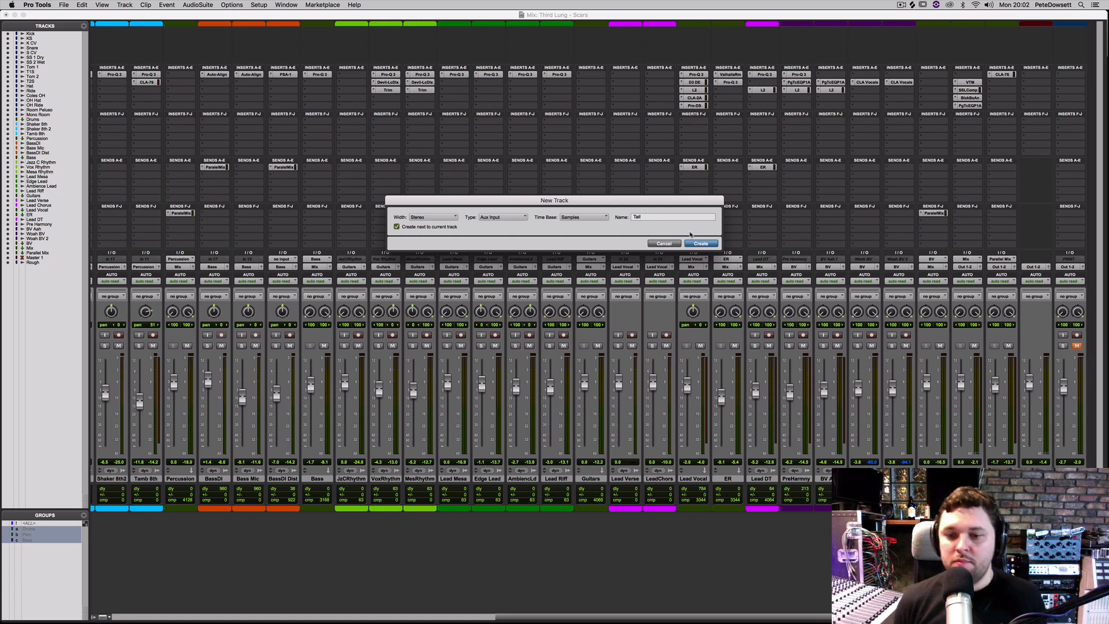
key("Return")
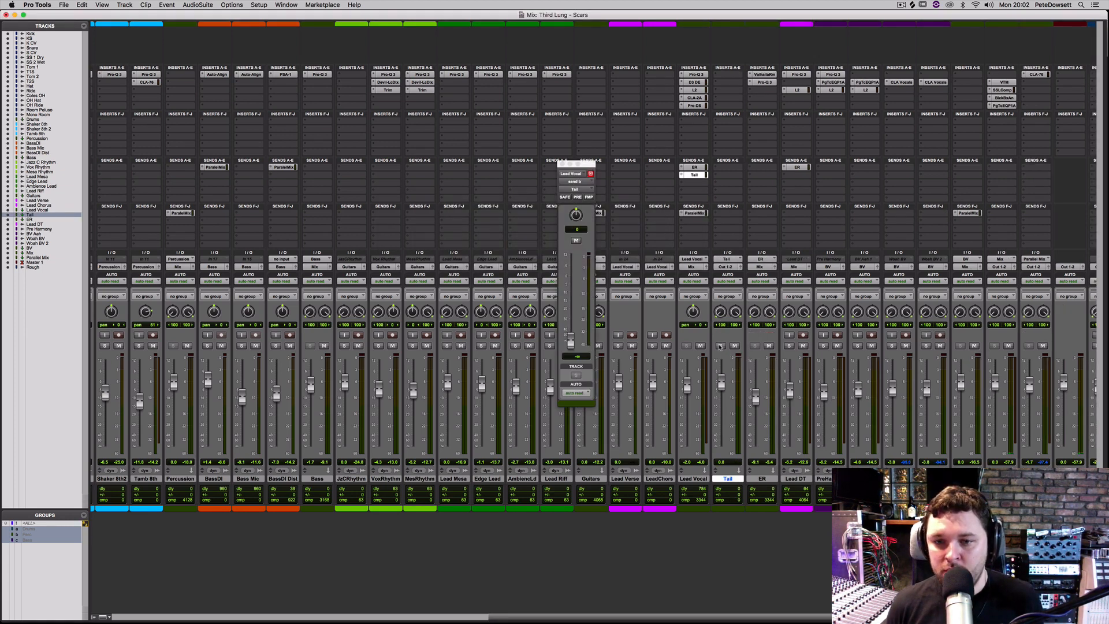
- Route the Tail track's output to the Mix bus and set the Lead Vocal's Tail send level to 0.0 dB during playback
left_click(739, 267)
mouse_move(736, 276)
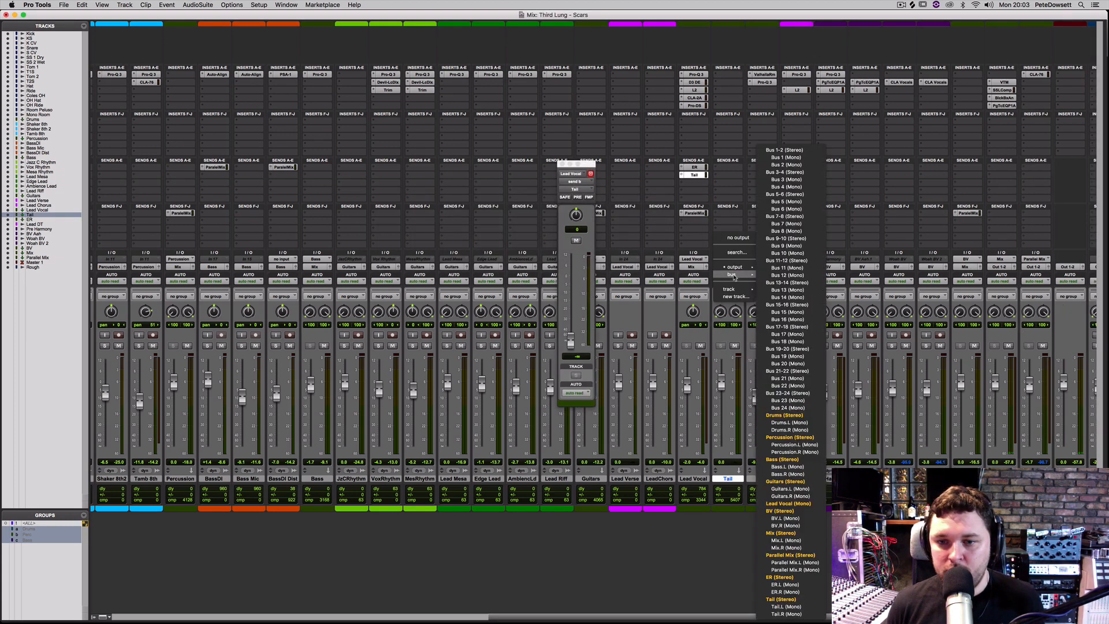
left_click(760, 533)
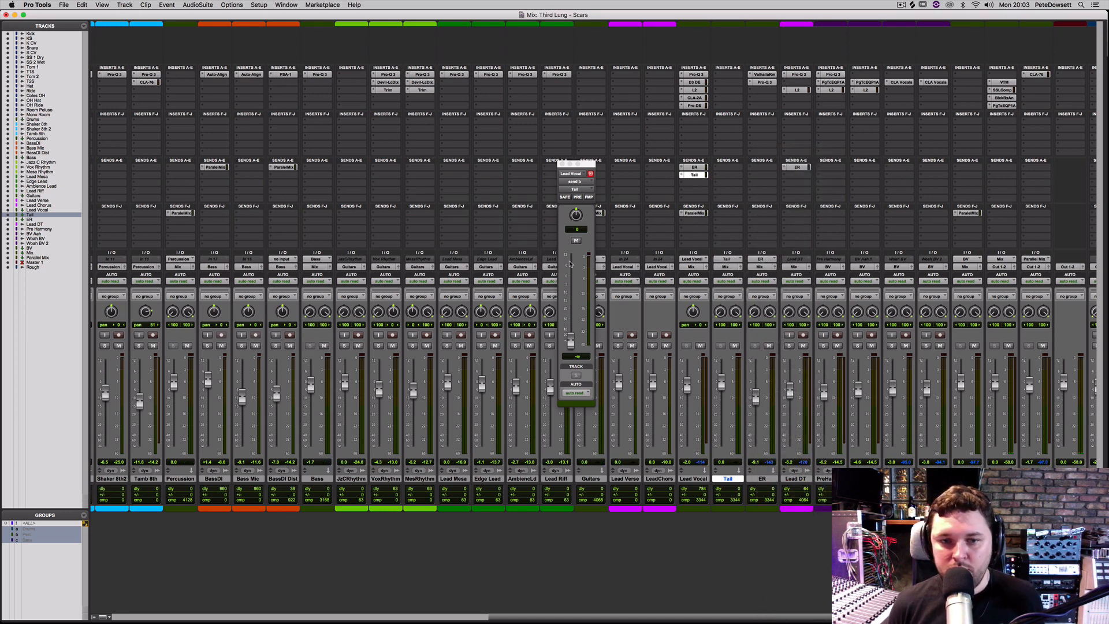
key("space")
left_click(571, 341, "alt")
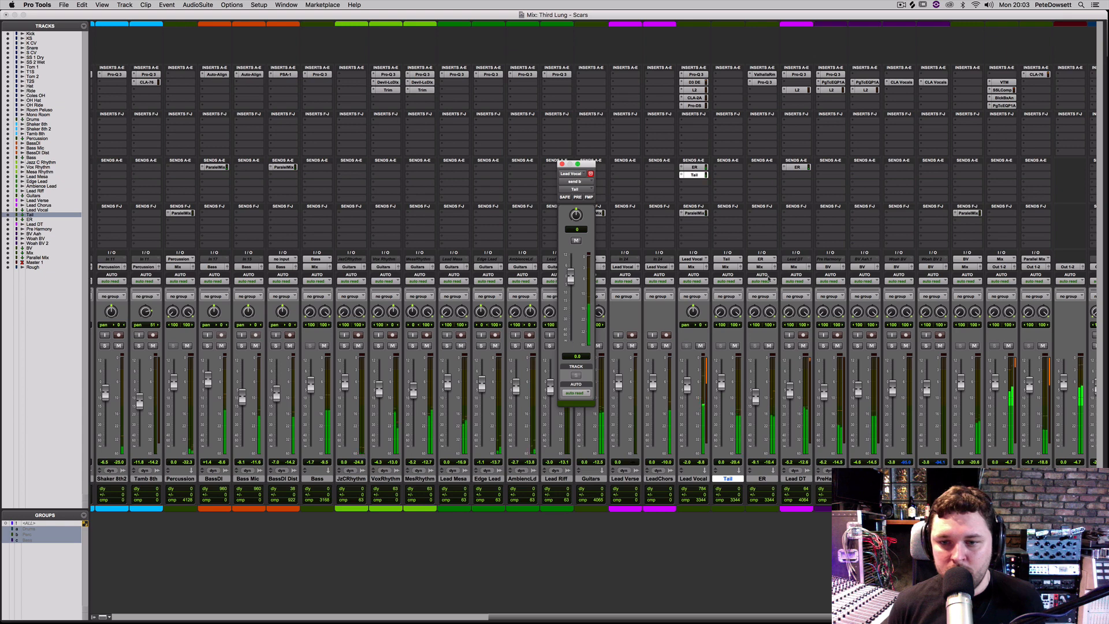
- Insert the stereo Sonsig Rev-A reverb on Tail and load its Plate 1 device preset
left_click(718, 78)
mouse_move(751, 75)
mouse_move(806, 99)
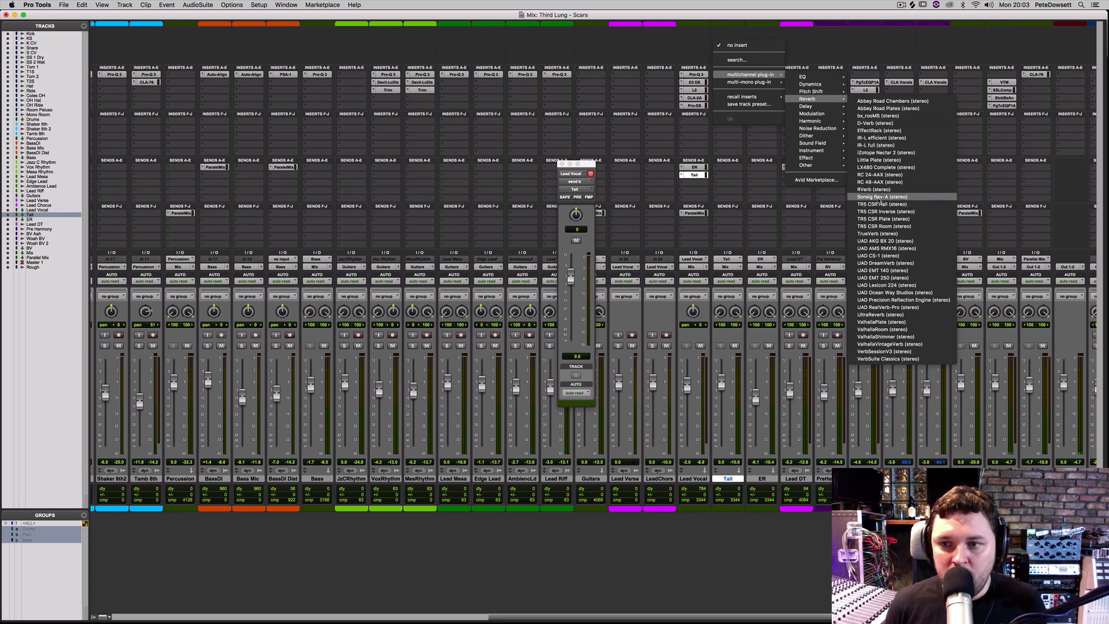
left_click(880, 197)
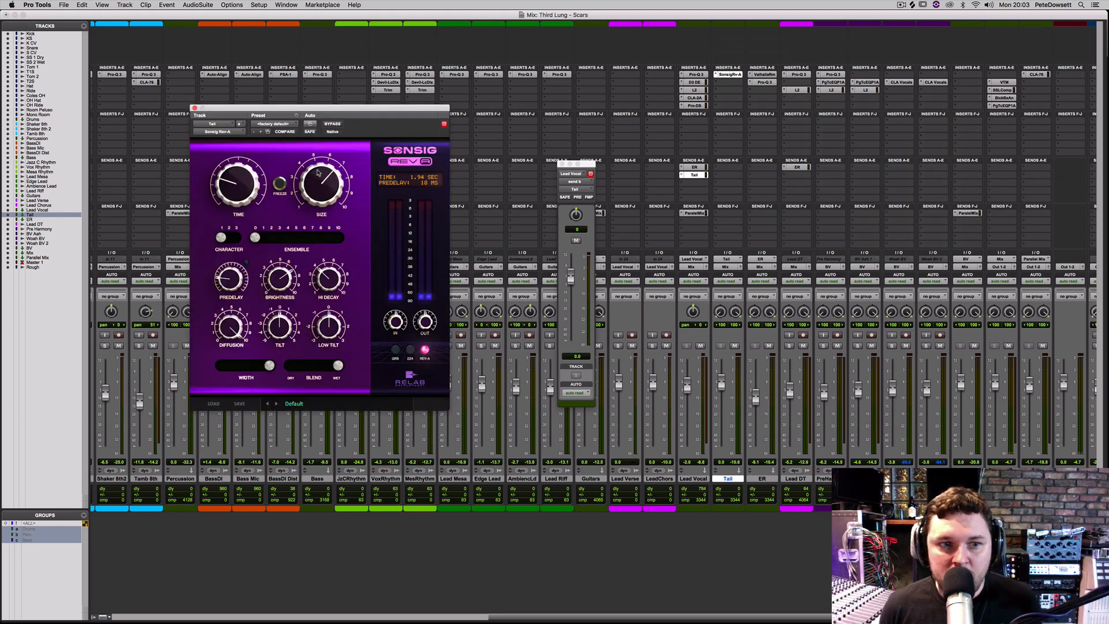
left_click(294, 404)
mouse_move(318, 327)
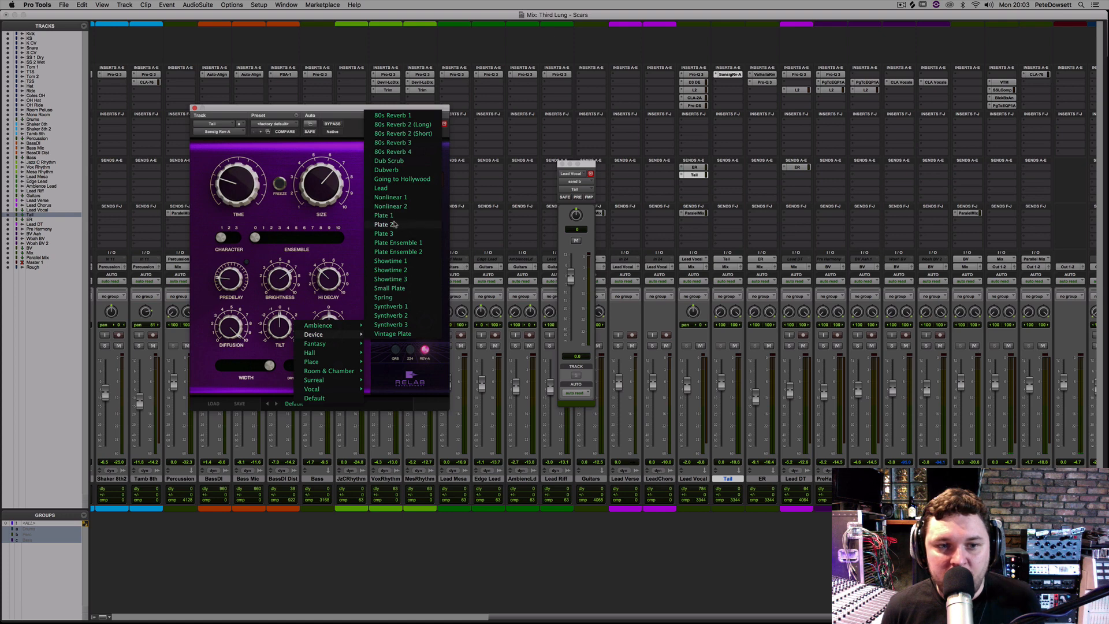
left_click(395, 215)
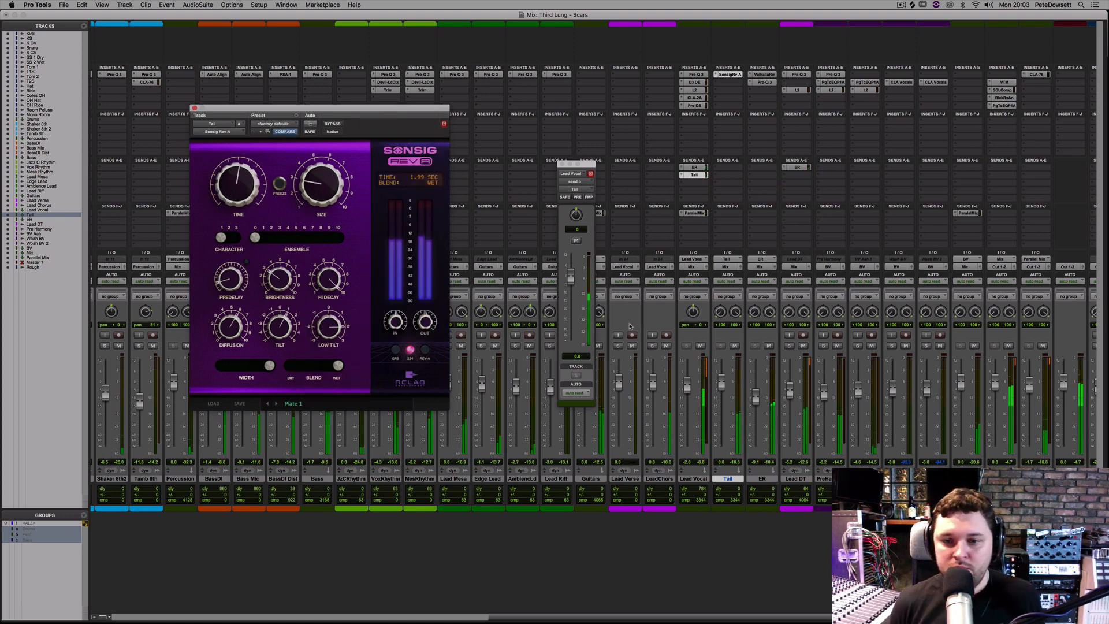
- Solo the LeadChors track and compare the Plate 2 and Plate 3 reverb presets, settling on Plate 2
left_click(653, 345)
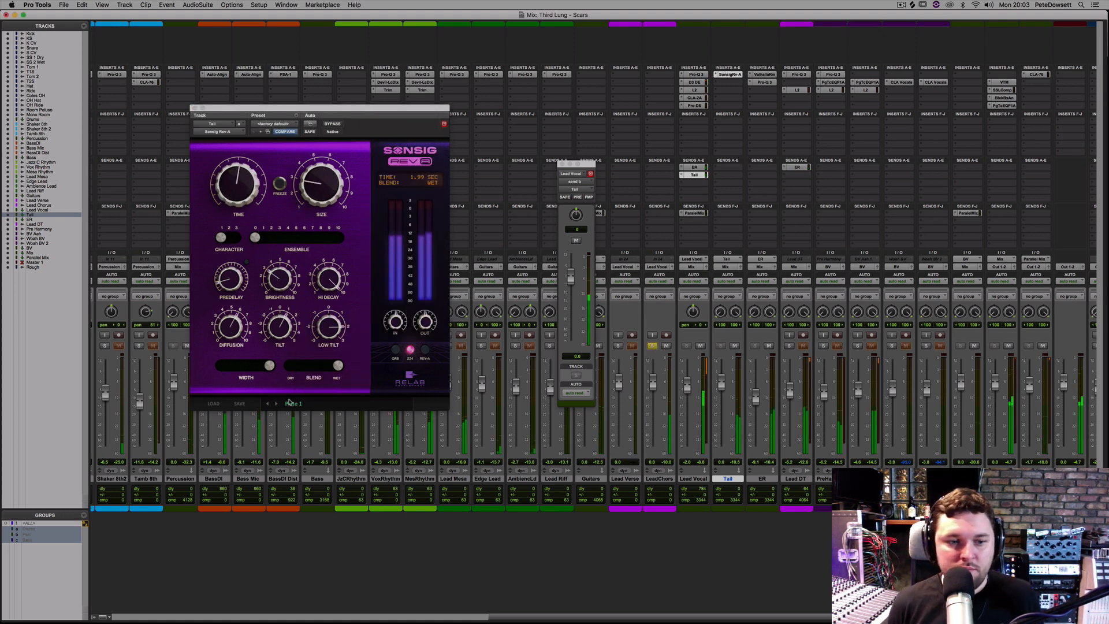
left_click(293, 404)
mouse_move(322, 337)
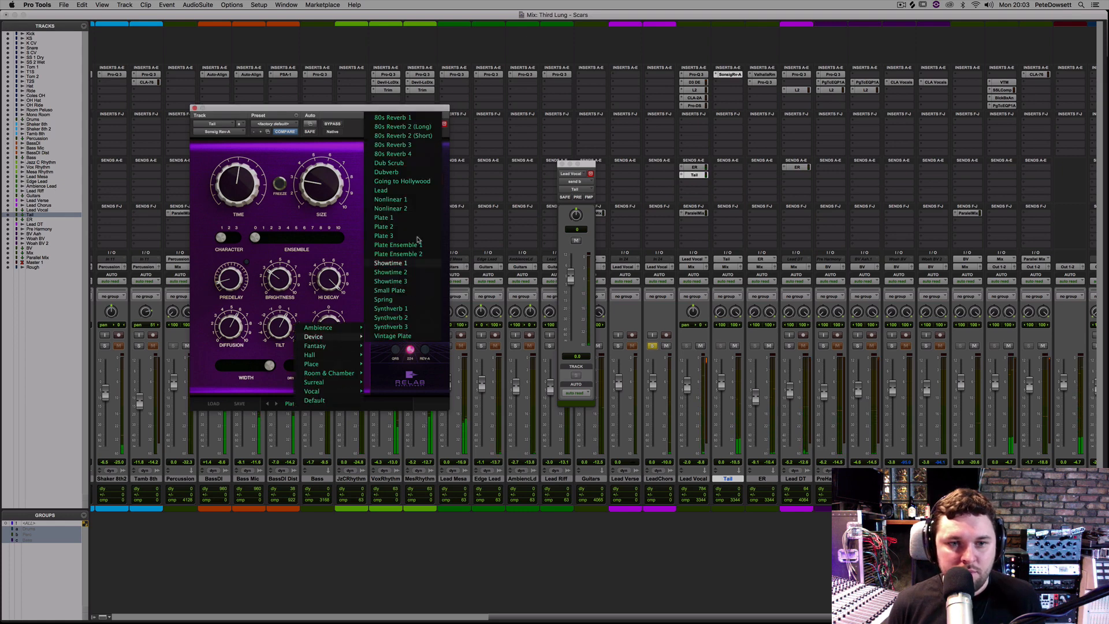
left_click(384, 227)
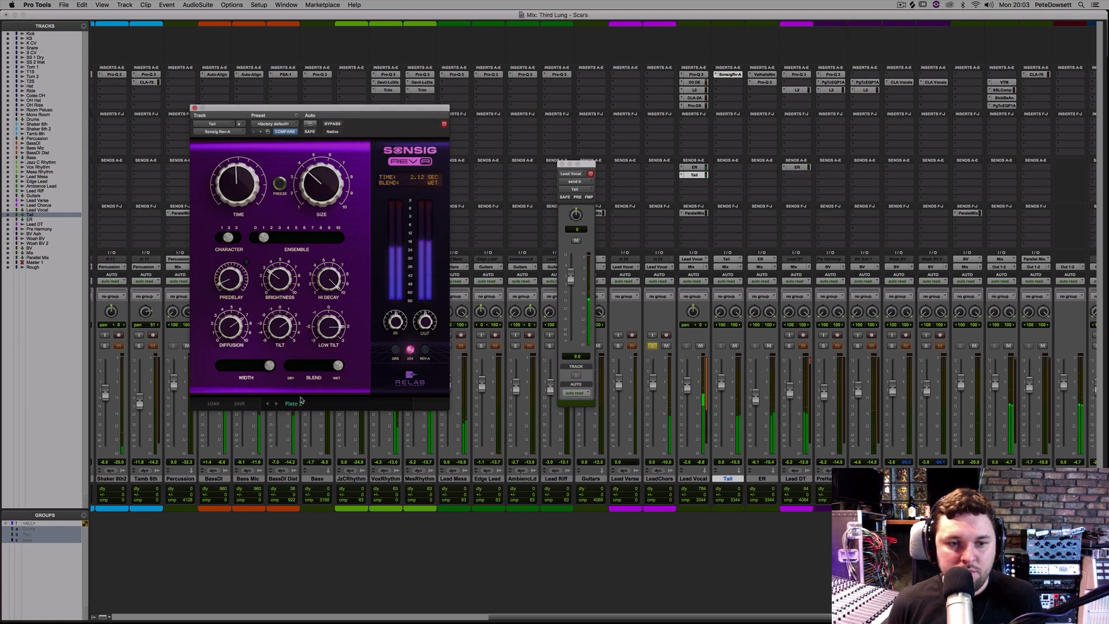
left_click(294, 403)
mouse_move(321, 334)
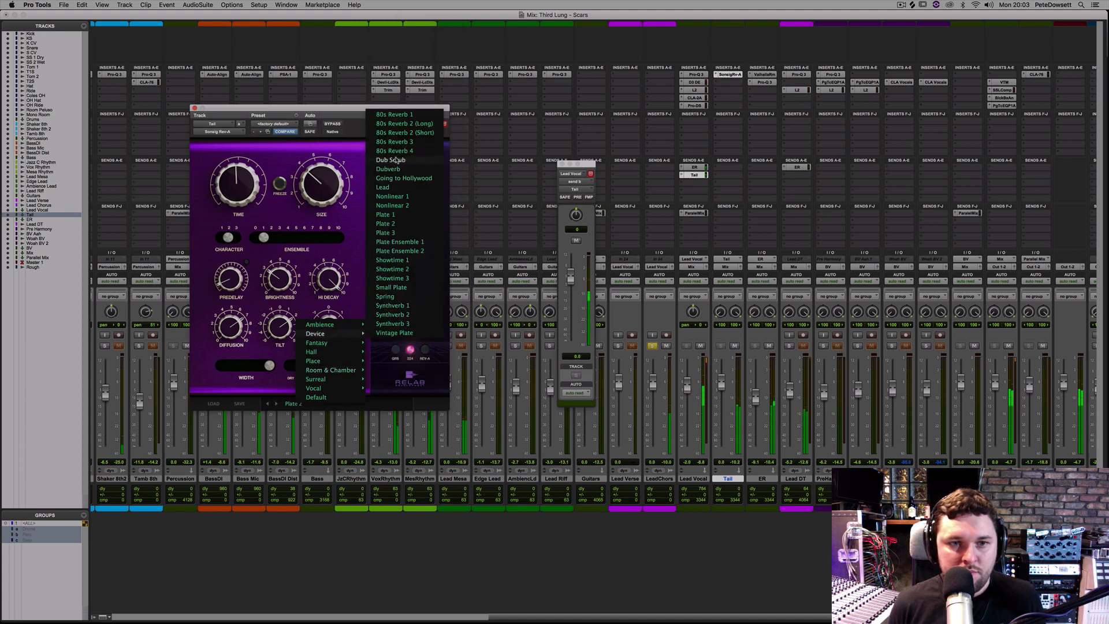
left_click(399, 233)
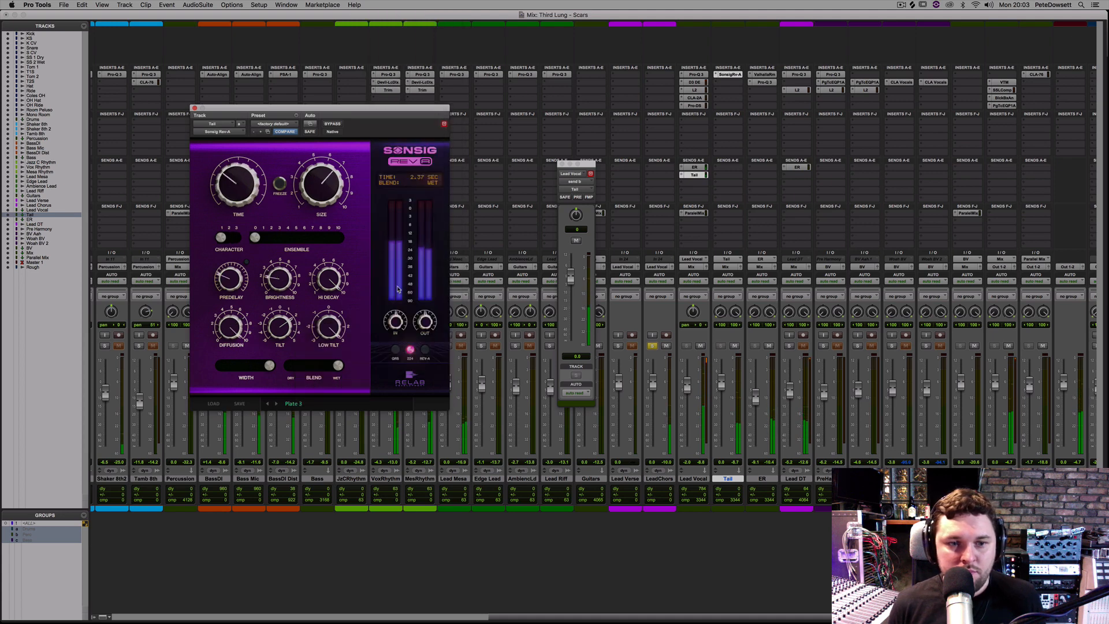
left_click(293, 403)
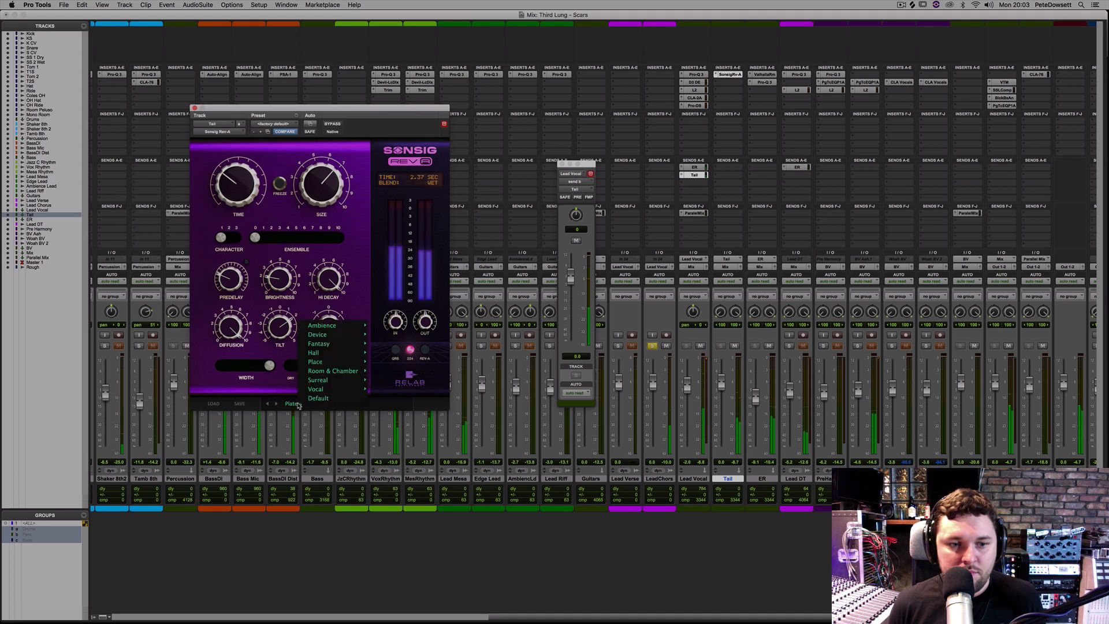
mouse_move(323, 335)
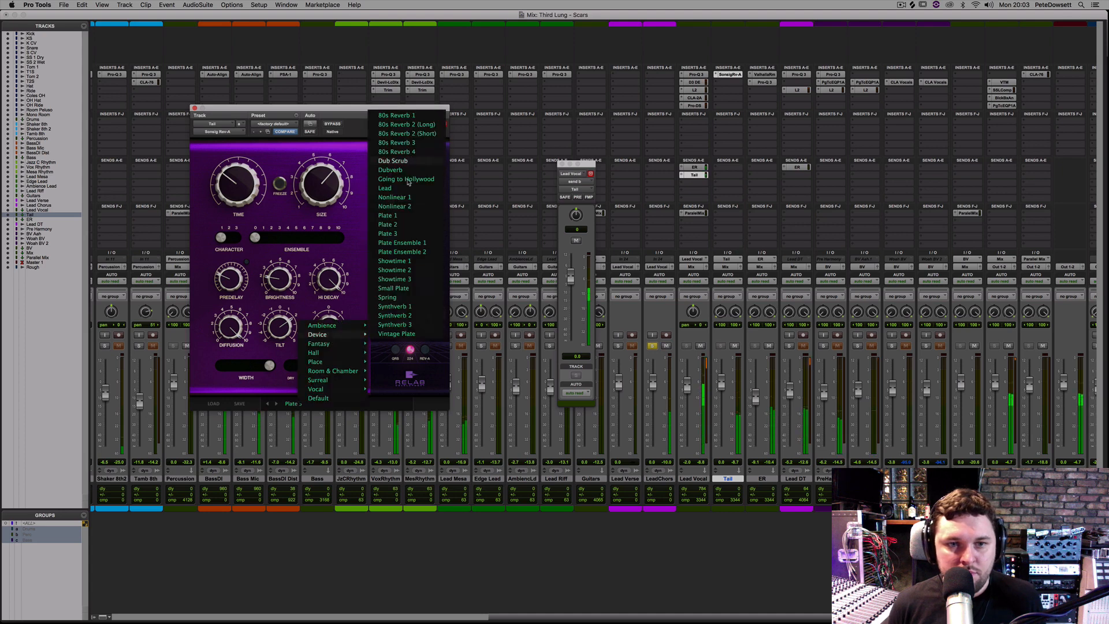
left_click(403, 225)
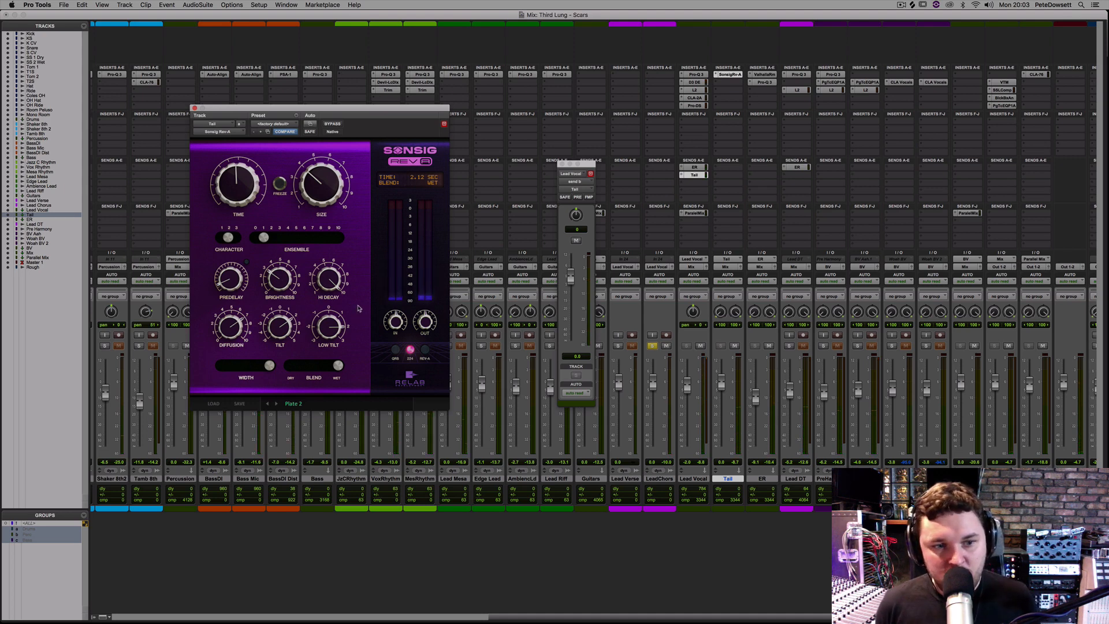
- Lower the plate reverb's Hi Decay by ear and set its predelay to 75 ms while the vocal plays
left_click_drag(330, 282, 317, 311)
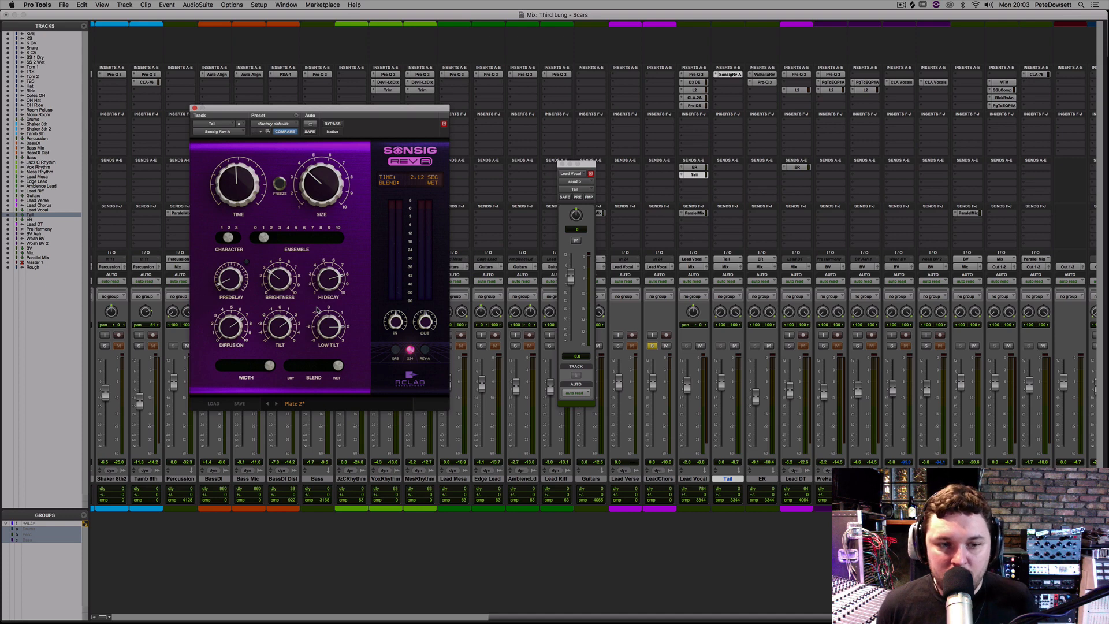
key("space")
left_click_drag(325, 284, 299, 264)
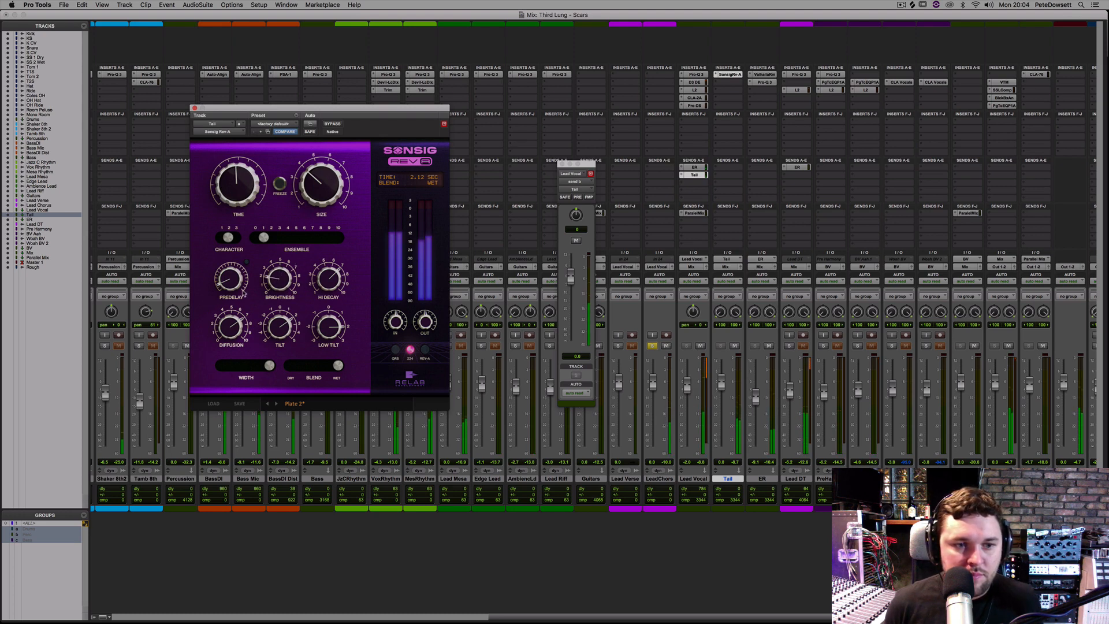
mouse_move(221, 289)
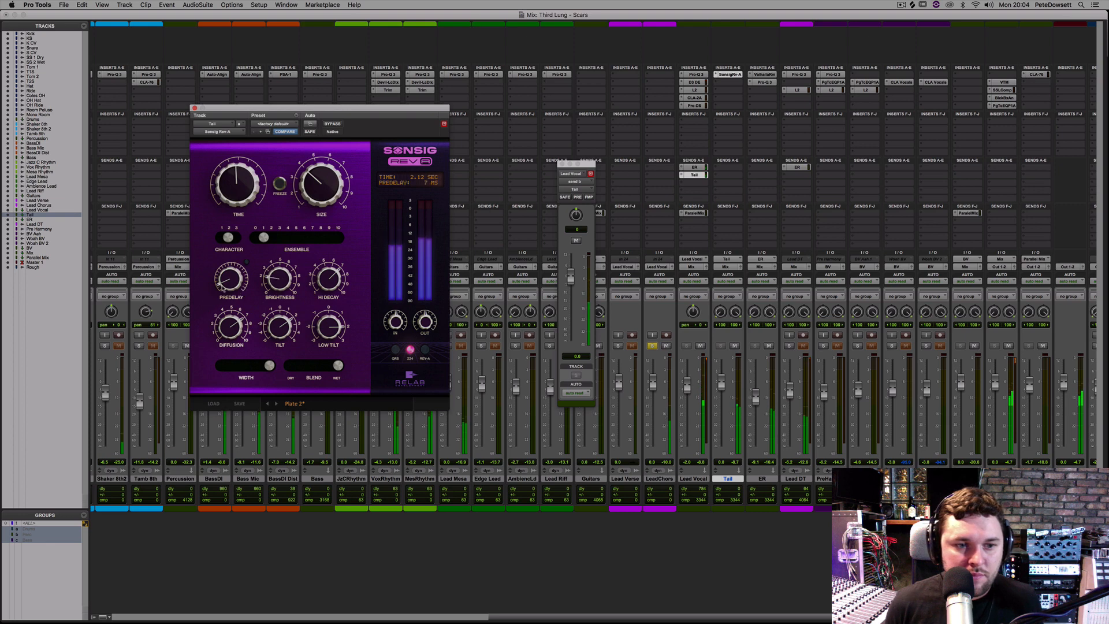
left_click_drag(222, 287, 227, 243)
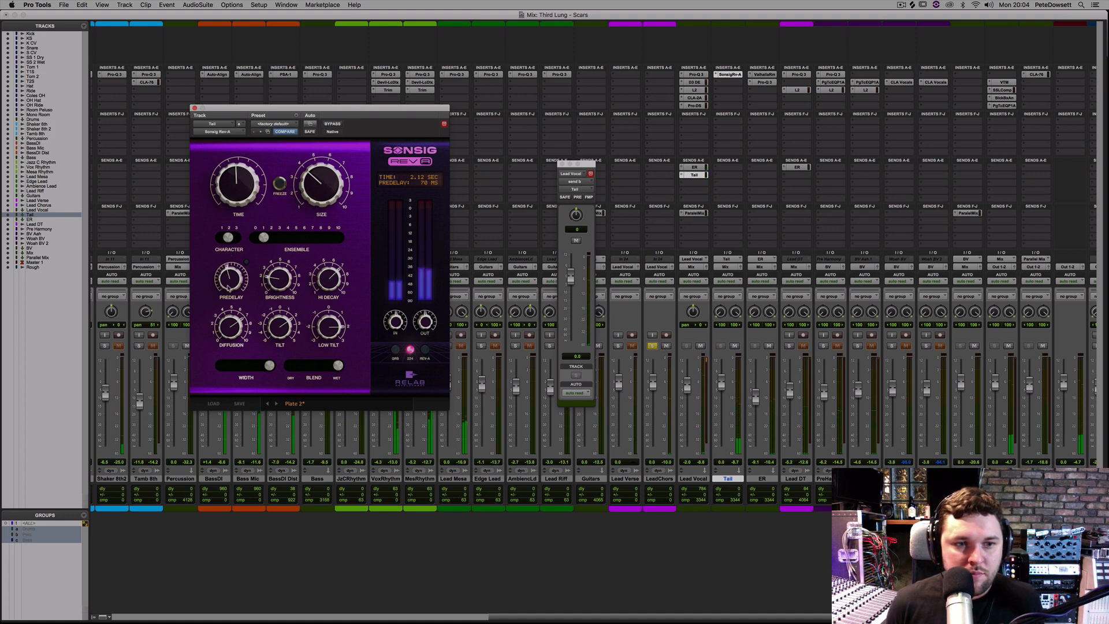
left_click_drag(231, 289, 232, 283)
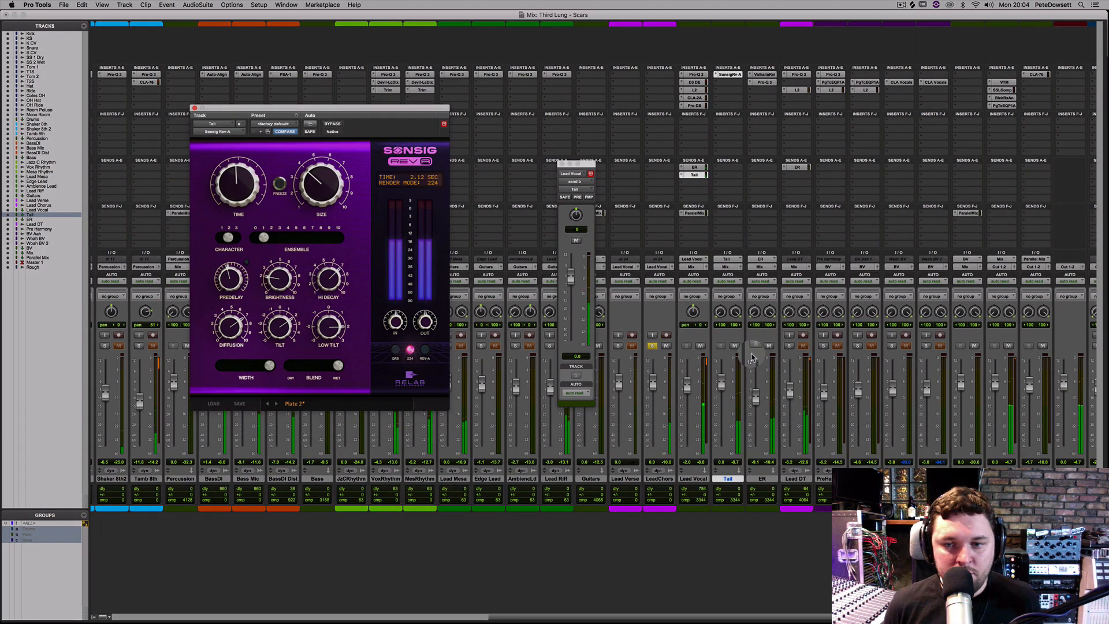
- Pull the Tail fader down to about -14 dB, muting and unmuting Tail to compare
left_click(752, 358)
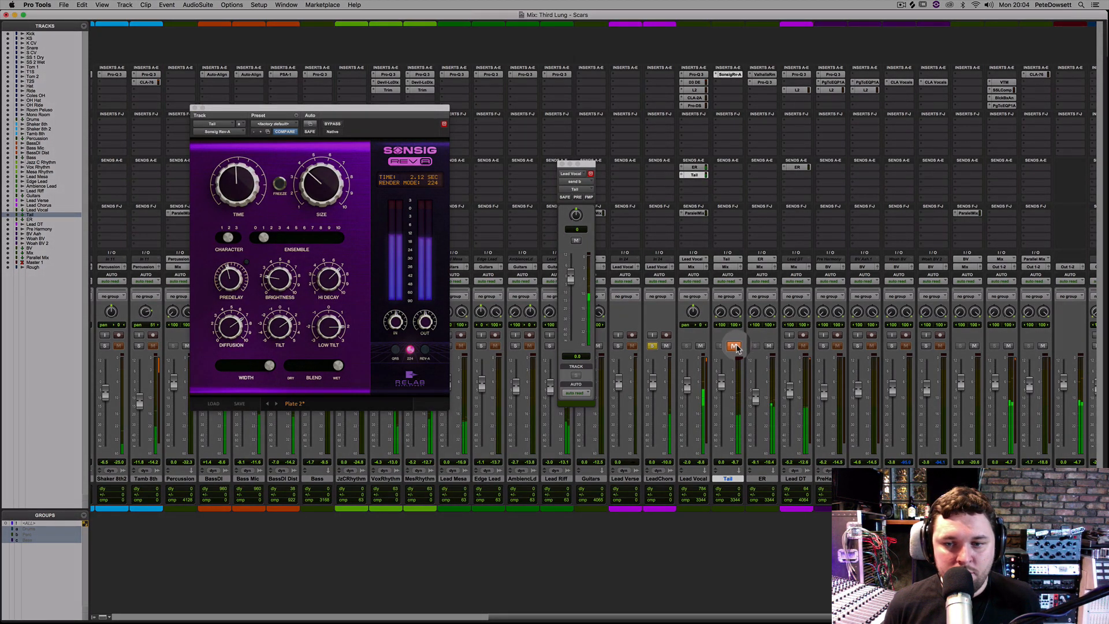
left_click_drag(722, 386, 721, 408)
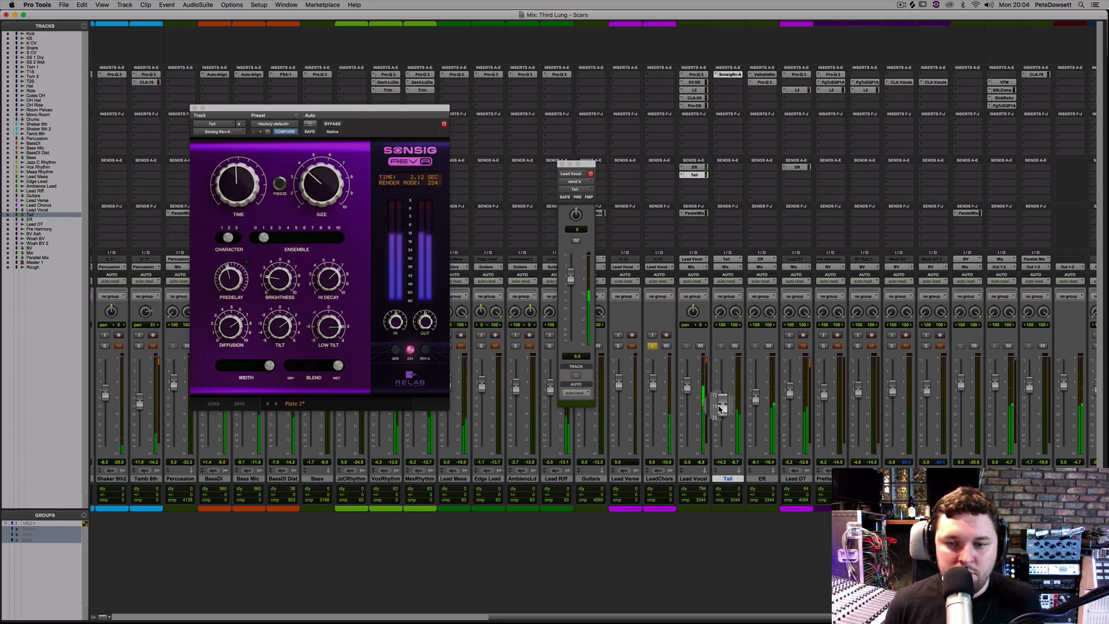
left_click(734, 346)
left_click(734, 346)
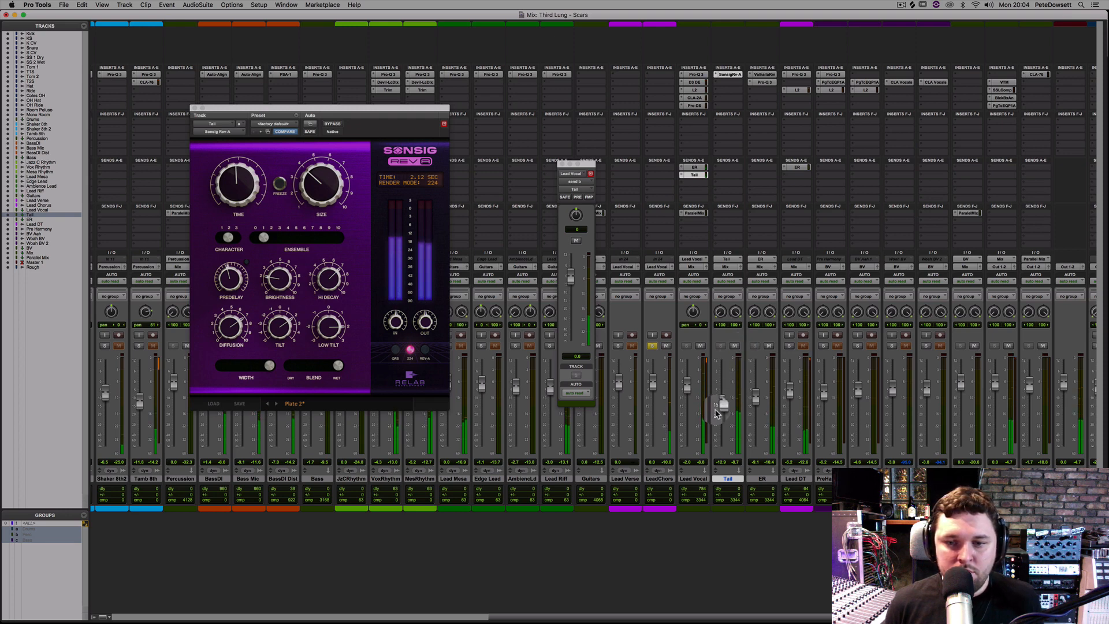
- Check the ER fader balance with ER briefly muted, and fine-tune the Tail fader to -13.4 dB
left_click_drag(754, 400, 754, 400)
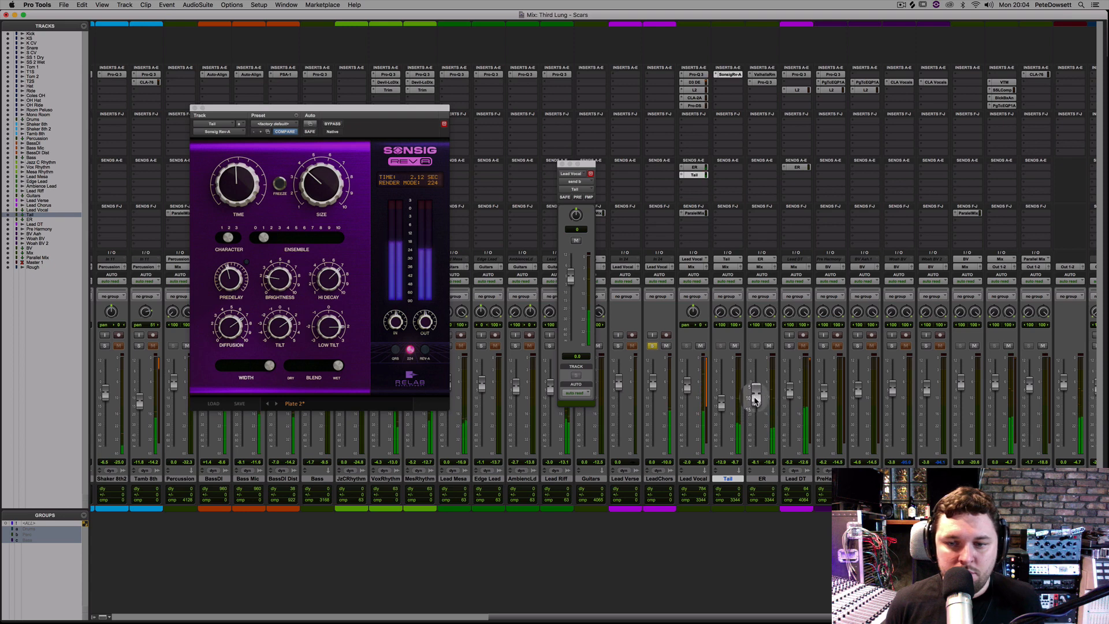
left_click_drag(755, 400, 755, 405)
left_click(770, 347)
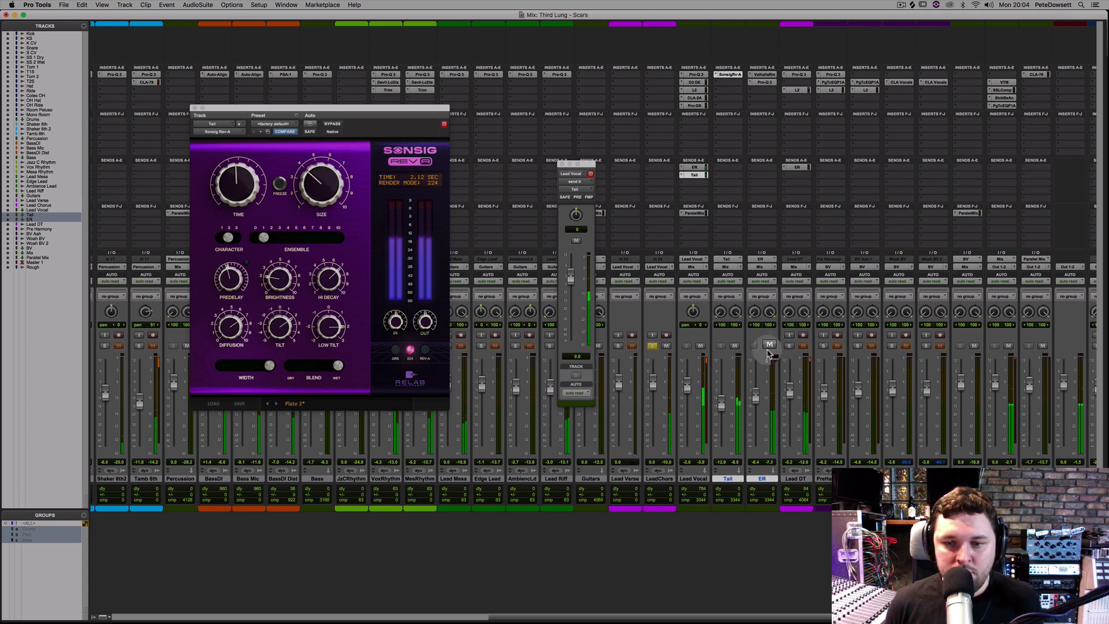
left_click(770, 346)
left_click_drag(729, 399, 729, 405)
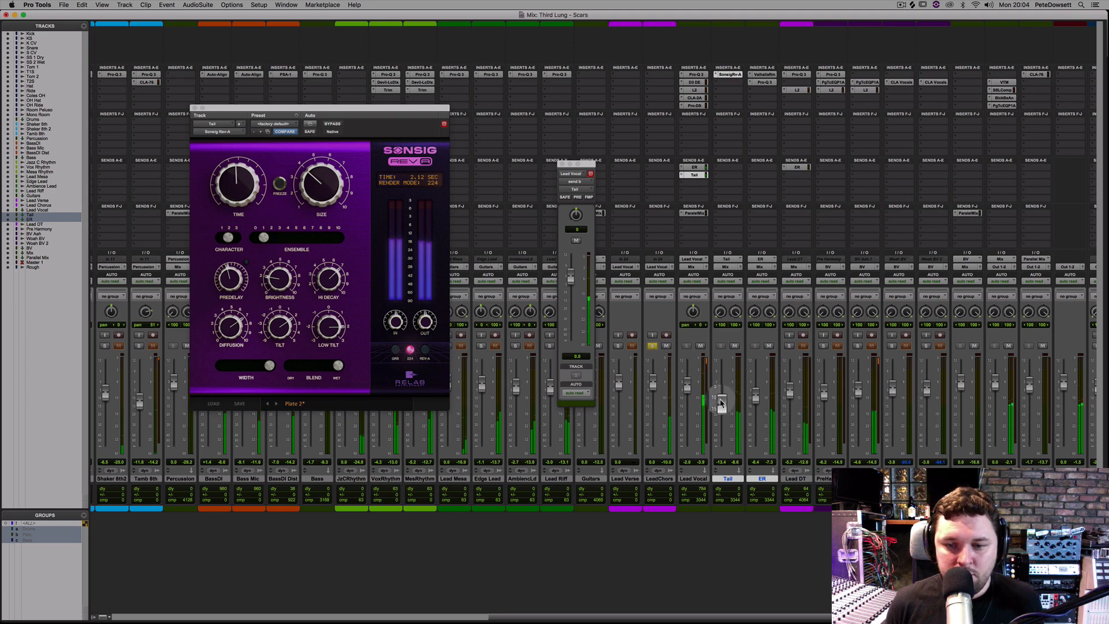
left_click(739, 475)
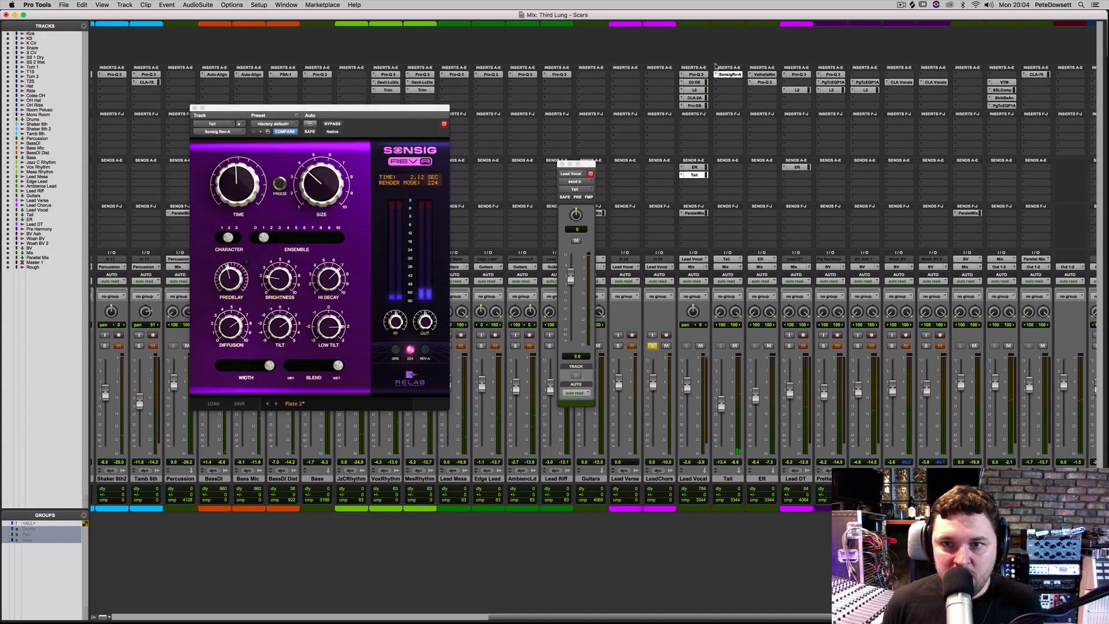
mouse_move(220, 287)
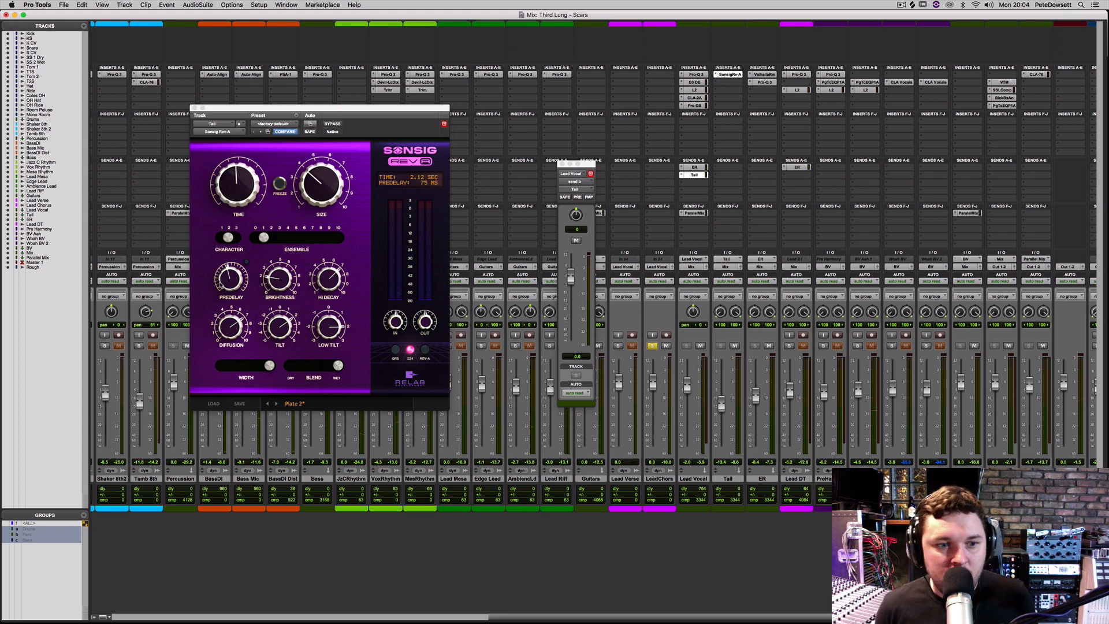
left_click(227, 283)
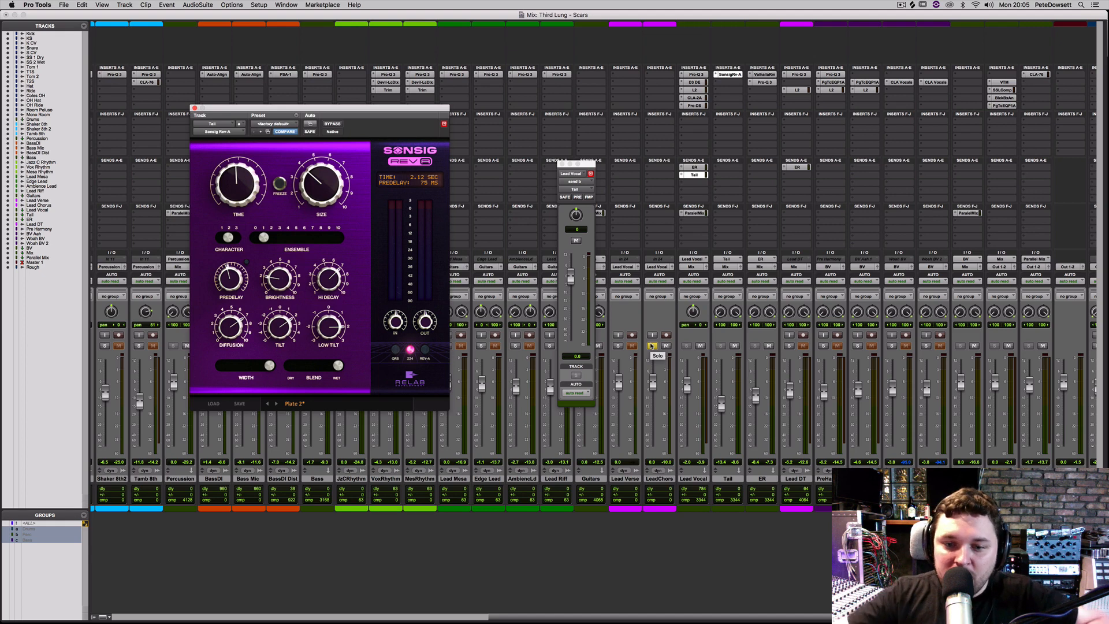
- Unsolo the LeadChors track and lower the Tail fader by ear while the full mix plays
left_click(652, 345)
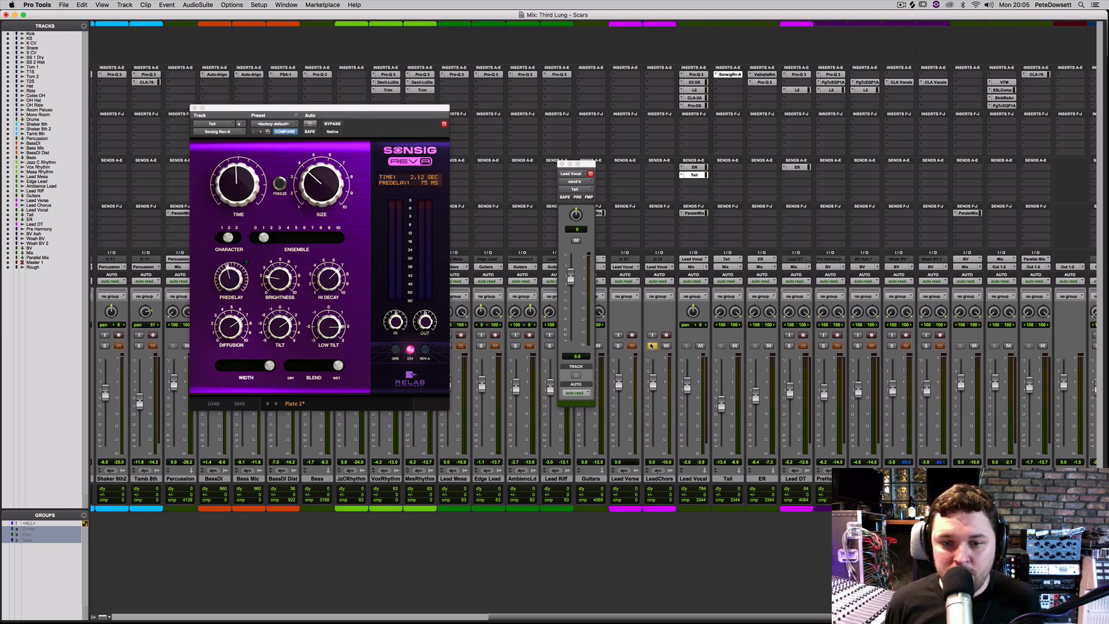
key("space")
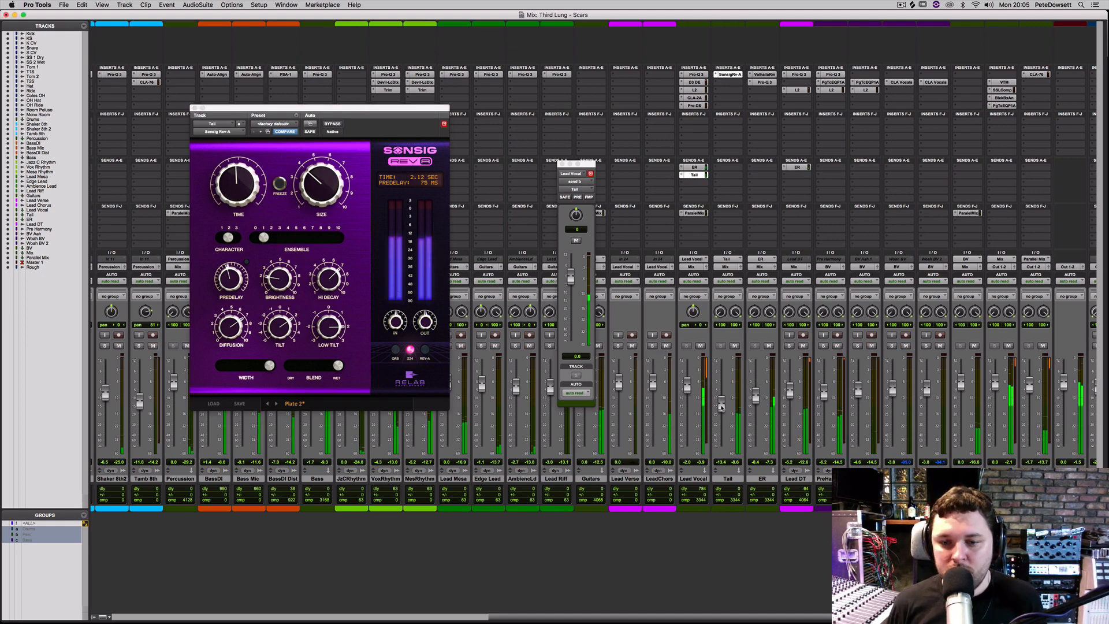
left_click_drag(722, 404, 751, 403)
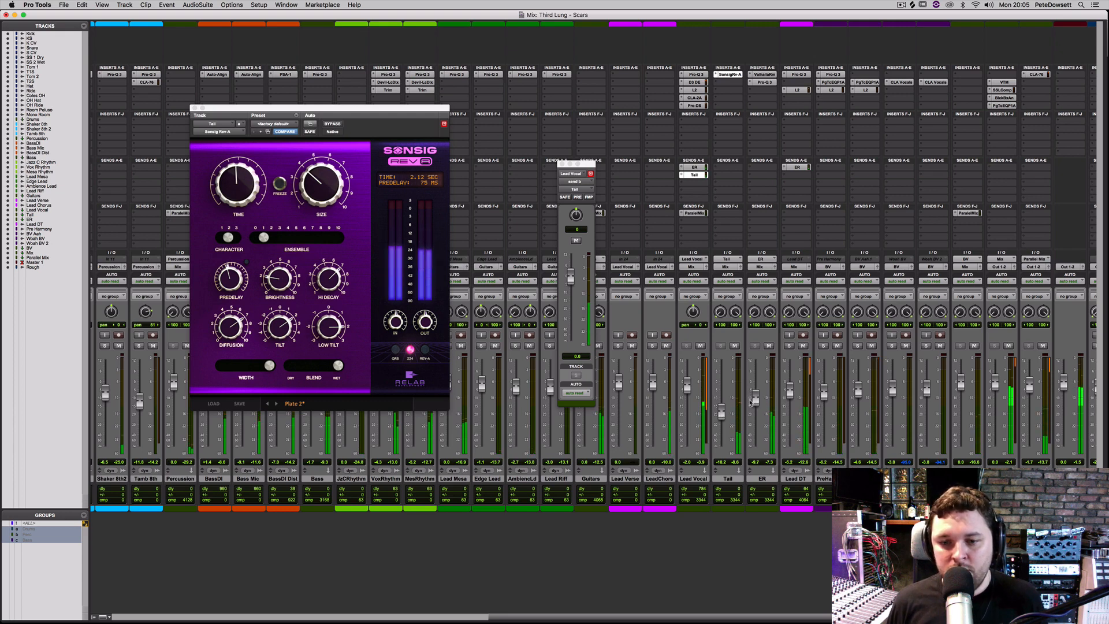
- Insert the stereo S1 Imager on the Tail track, widen the image slightly, and move the plug-in down to insert slot E
left_click(717, 83)
mouse_move(764, 85)
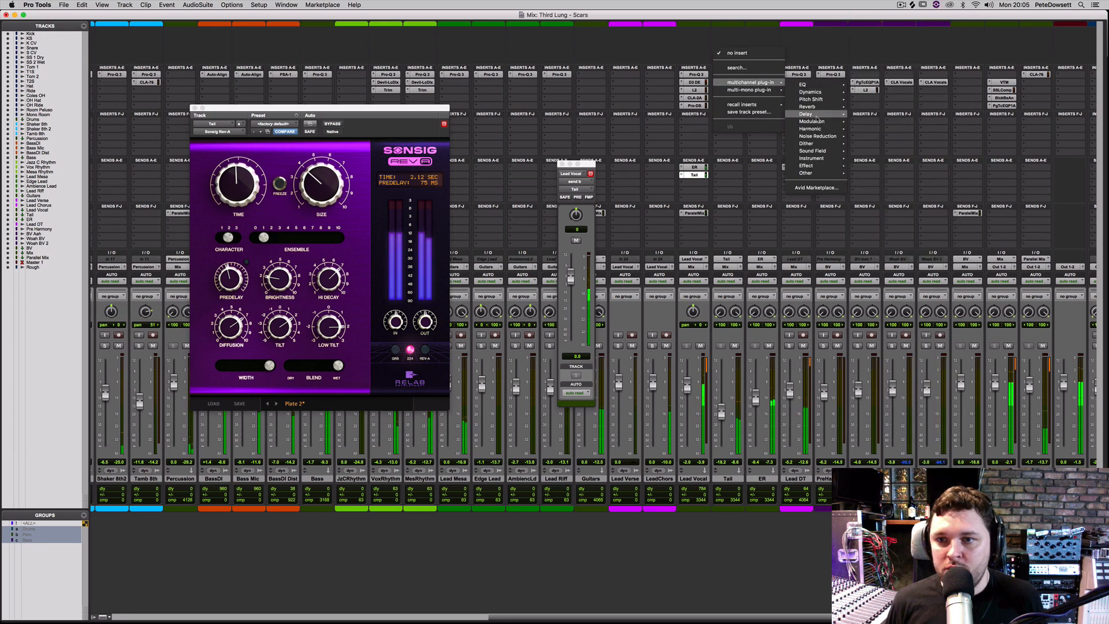
mouse_move(821, 150)
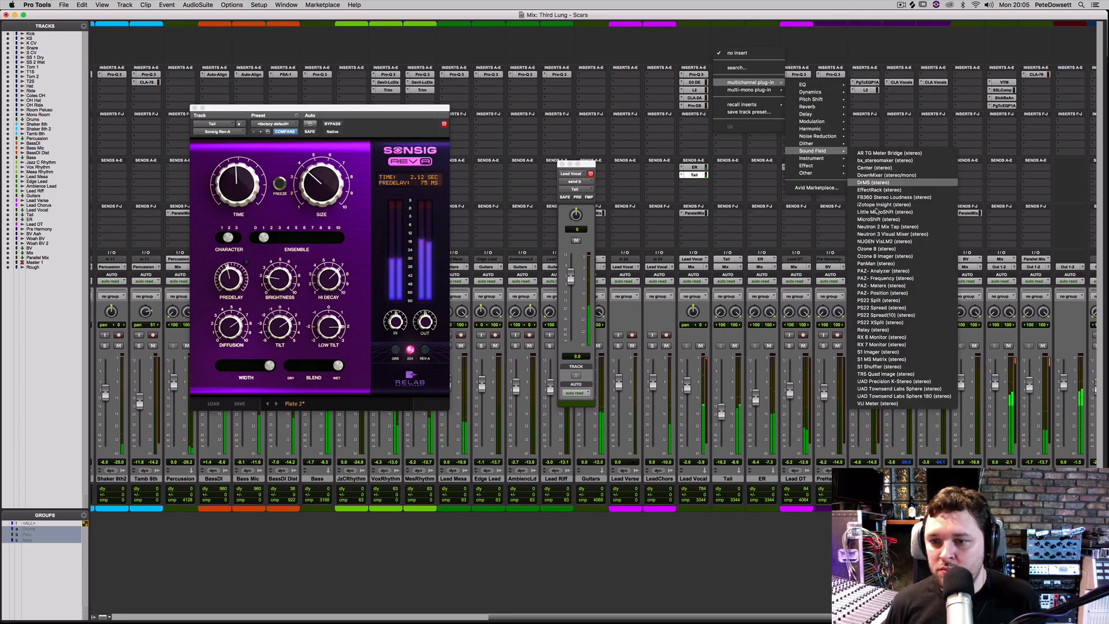
left_click(873, 354)
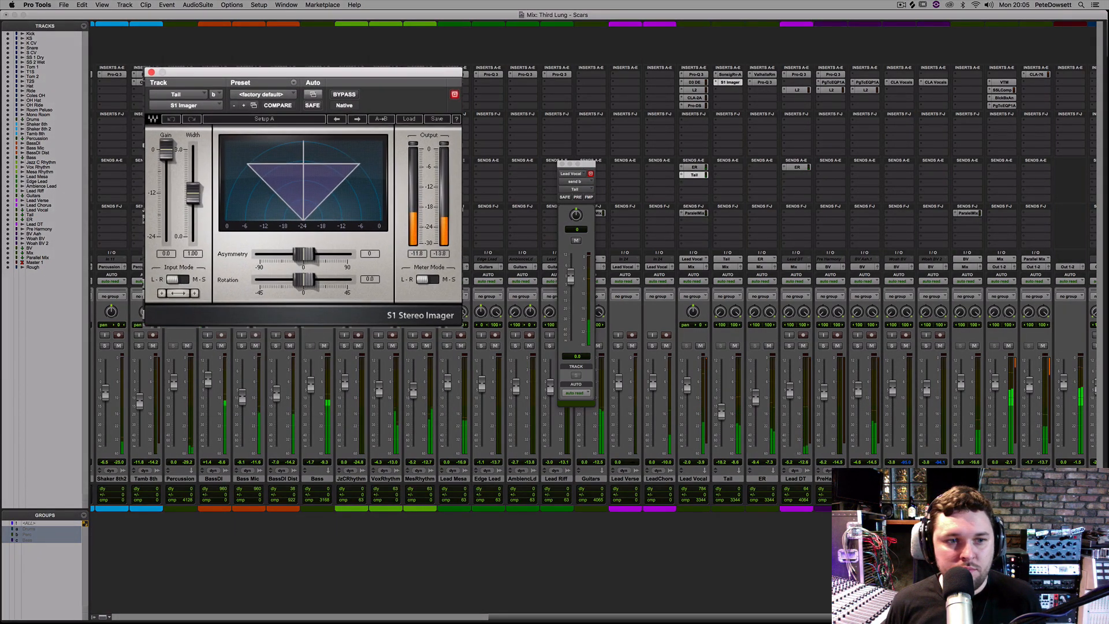
left_click_drag(193, 195, 193, 183)
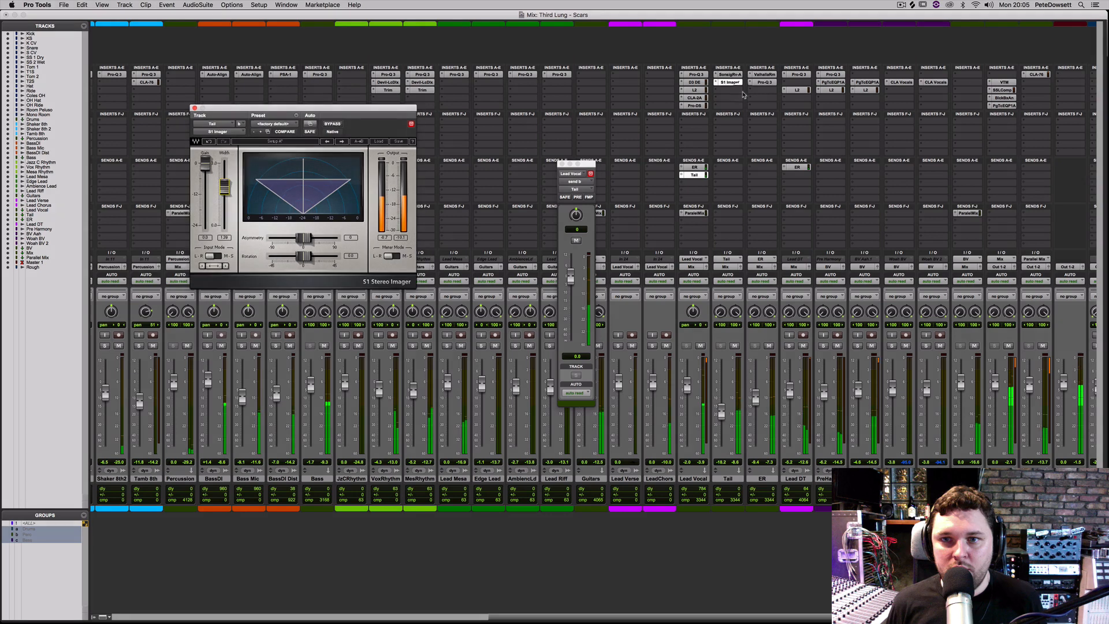
left_click(723, 85)
mouse_move(723, 89)
left_mouse_down()
mouse_move(720, 120)
mouse_move(725, 106)
left_mouse_up()
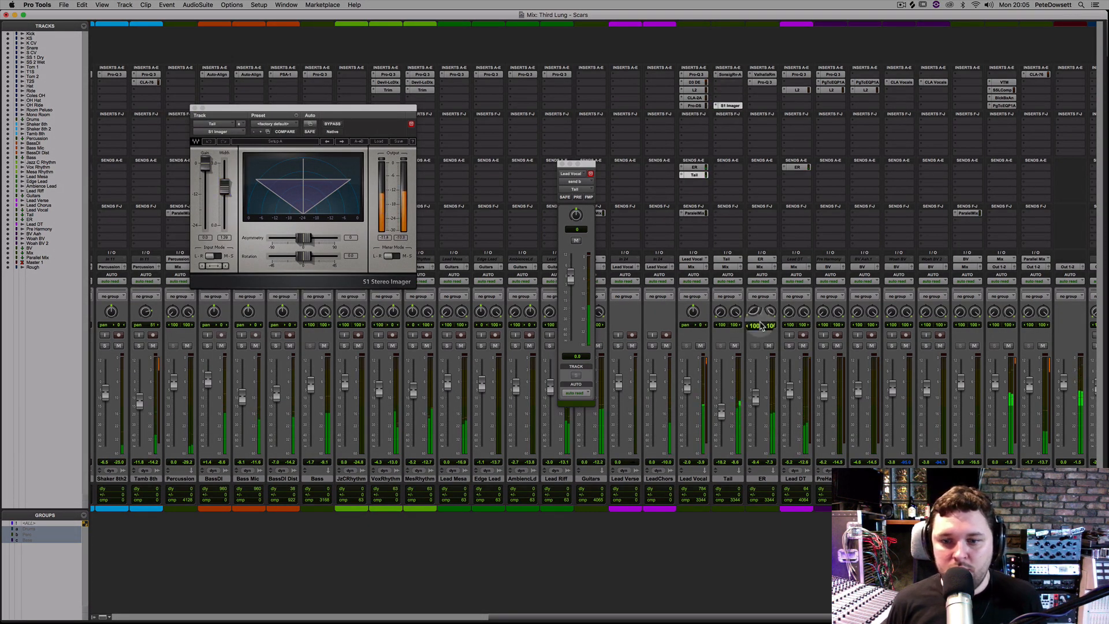
- Select Tail and ER, mute and unmute them together to compare, and rebalance their faders with Tail at about -15.3 dB
left_click(734, 479)
left_click(758, 478, "shift")
left_click(734, 347)
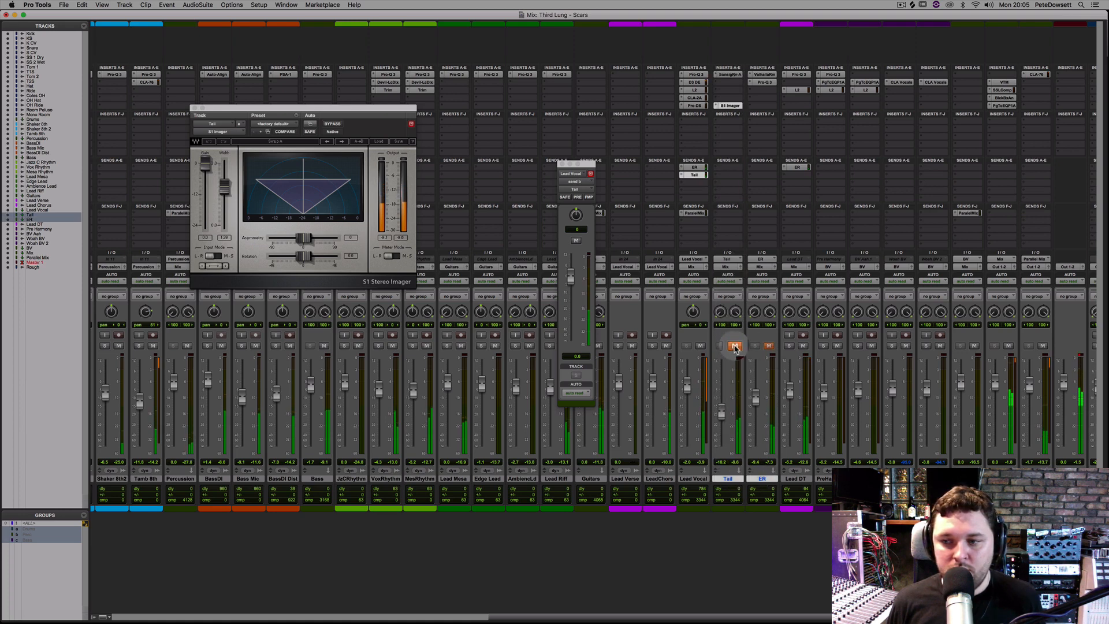
left_click(734, 346)
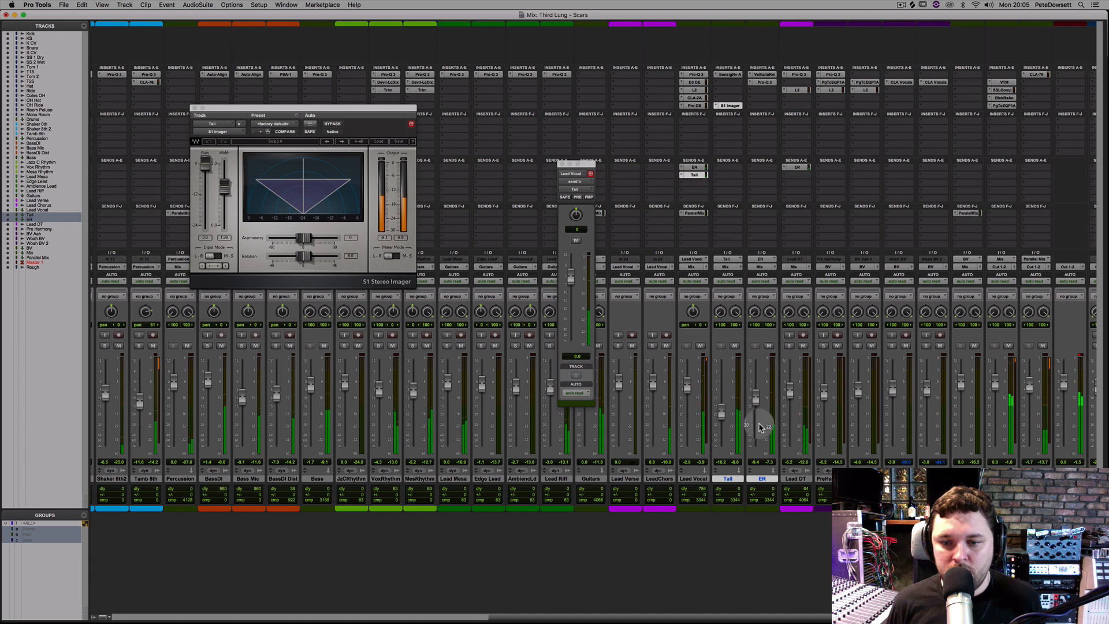
left_click_drag(755, 396, 724, 410)
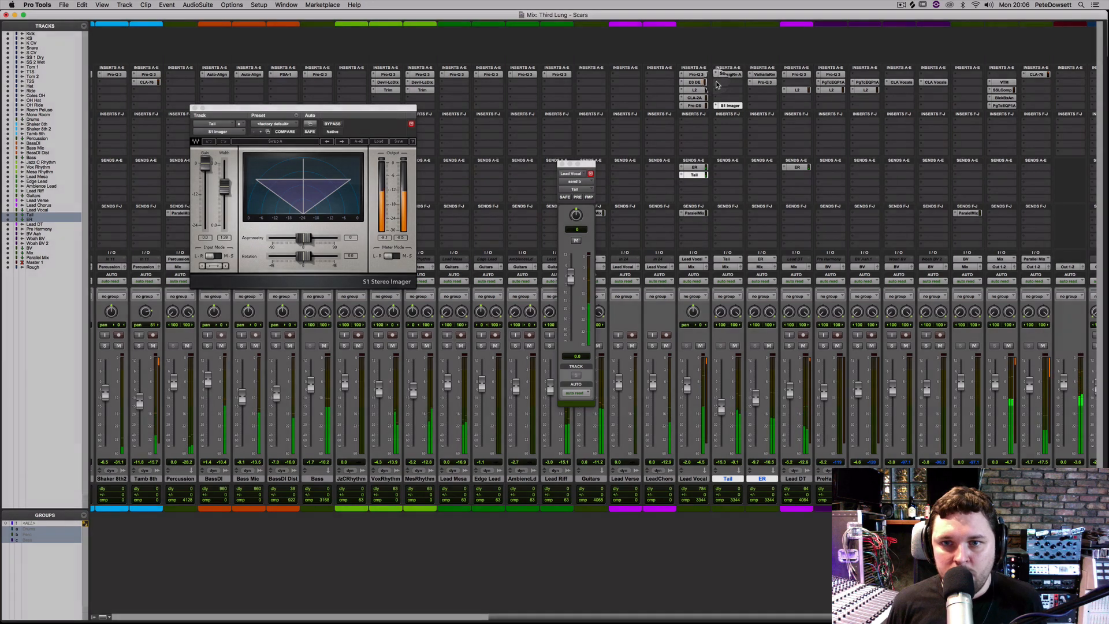
- Find the stereo MV2 compressor by searching for "mv", insert it on the Tail track after the reverb, and resume playback
left_click(716, 85)
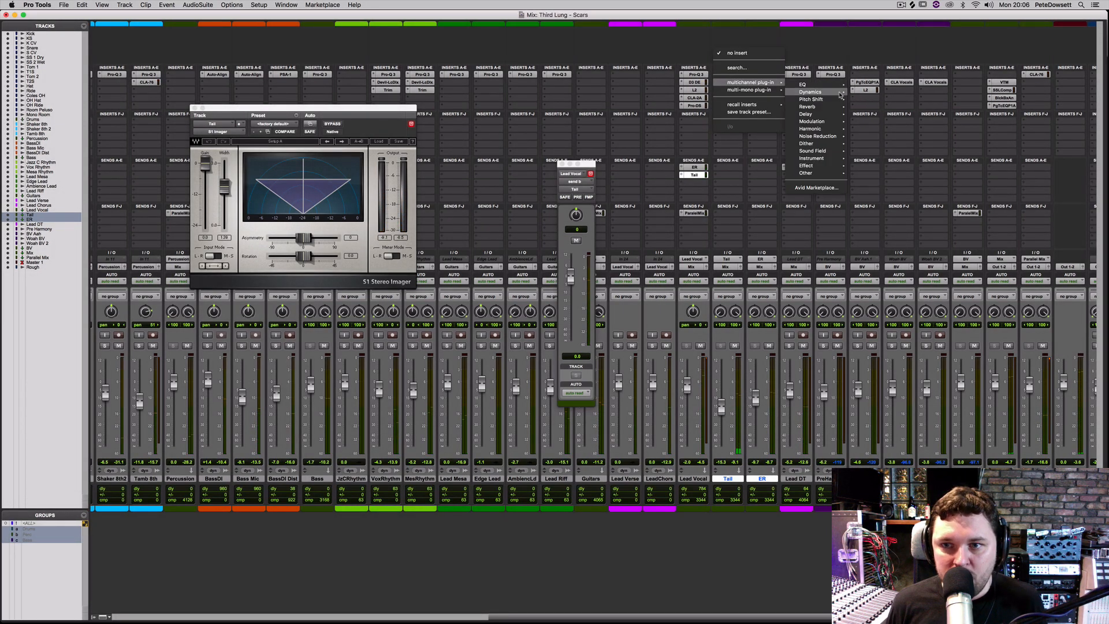
left_click(756, 69)
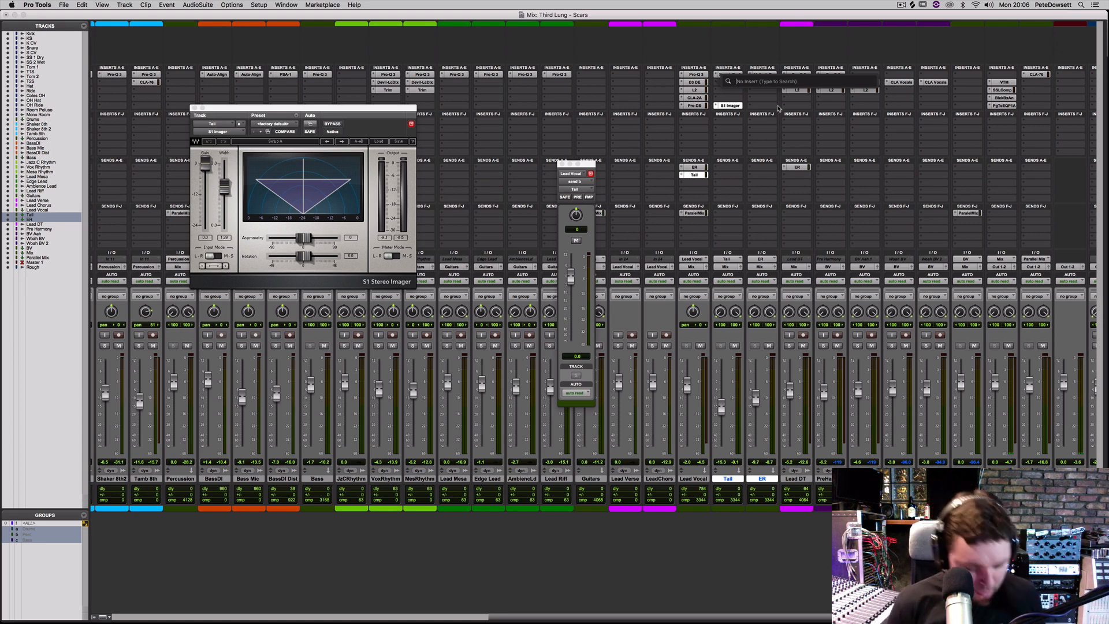
type("mv")
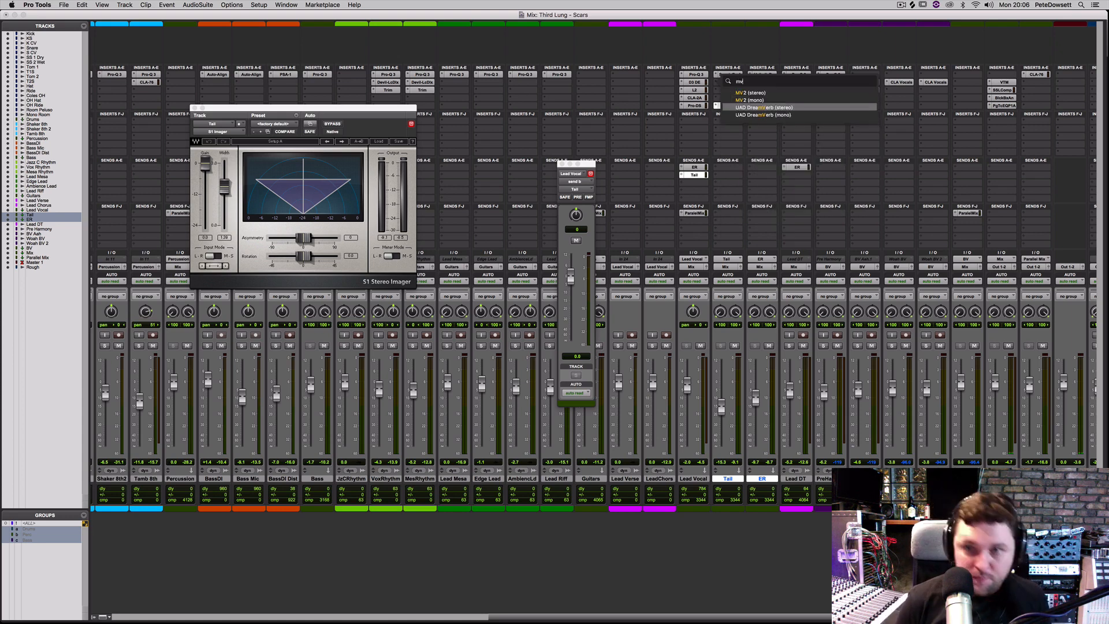
left_click(774, 94)
key("space")
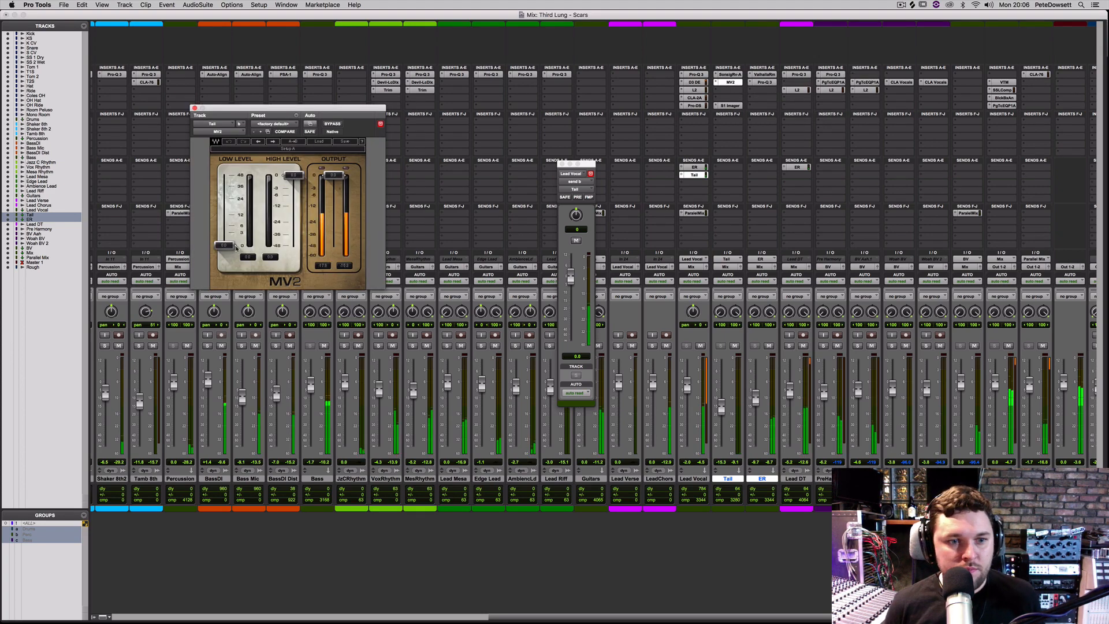
- Compress the Tail with MV2, setting Low Level to about 10.4, High Level to about -2.2 and Output to about -3
left_click_drag(230, 246, 198, 214)
left_click_drag(293, 167, 295, 181)
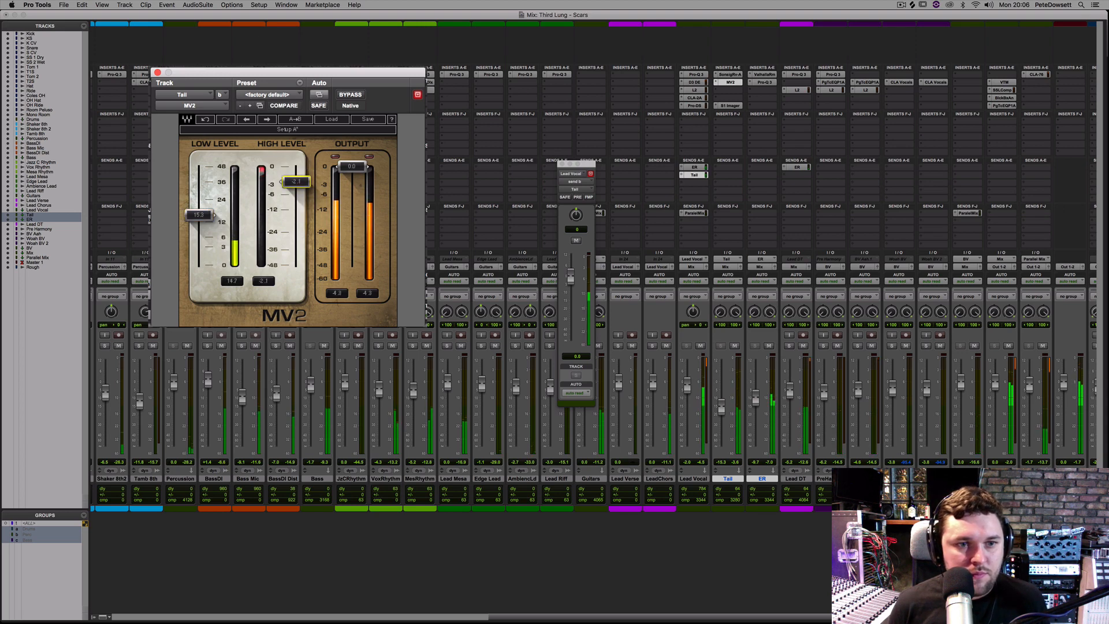
left_click_drag(198, 215, 199, 224)
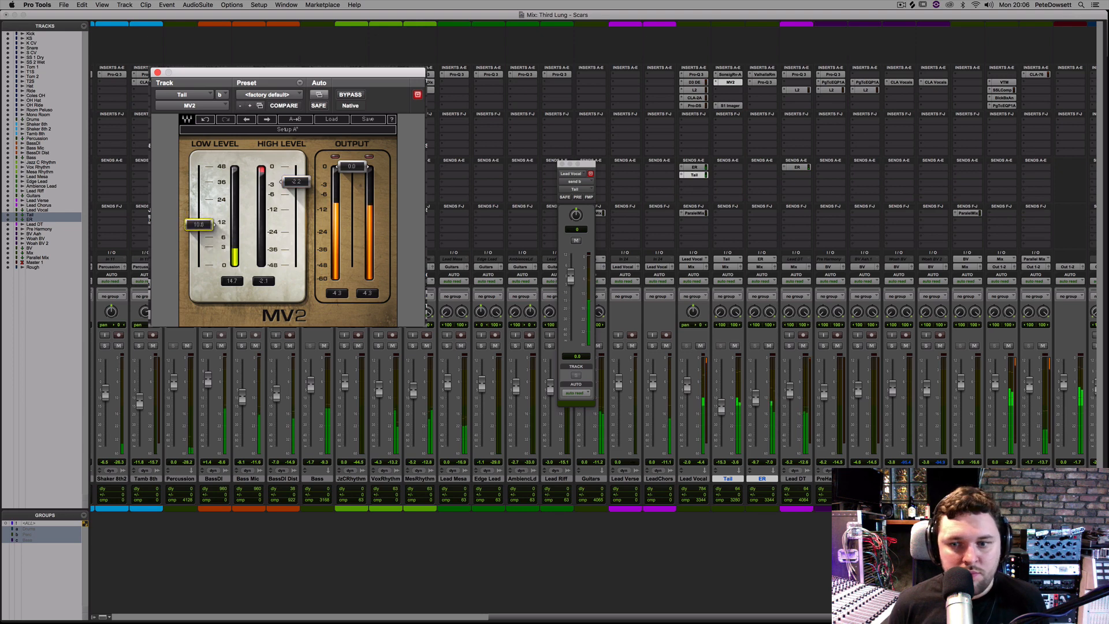
left_click_drag(352, 166, 352, 184)
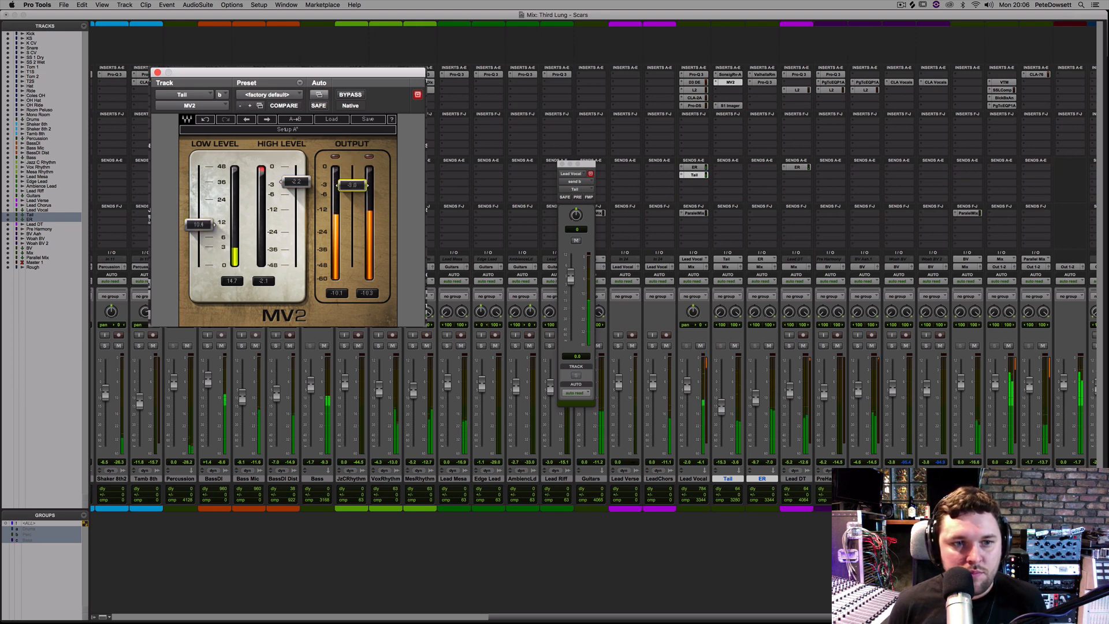
- Compare the Tail with MV2 briefly bypassed, and fine-tune Low Level to about 11 and Output to -2.7
left_click(345, 97)
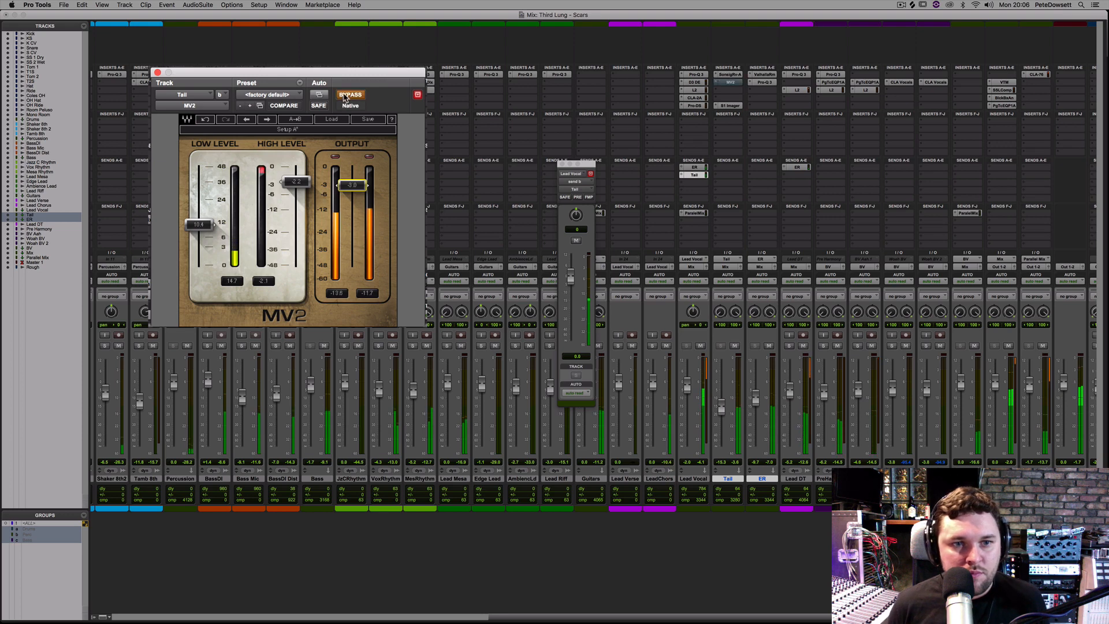
left_click(345, 96)
left_click_drag(203, 228, 203, 226)
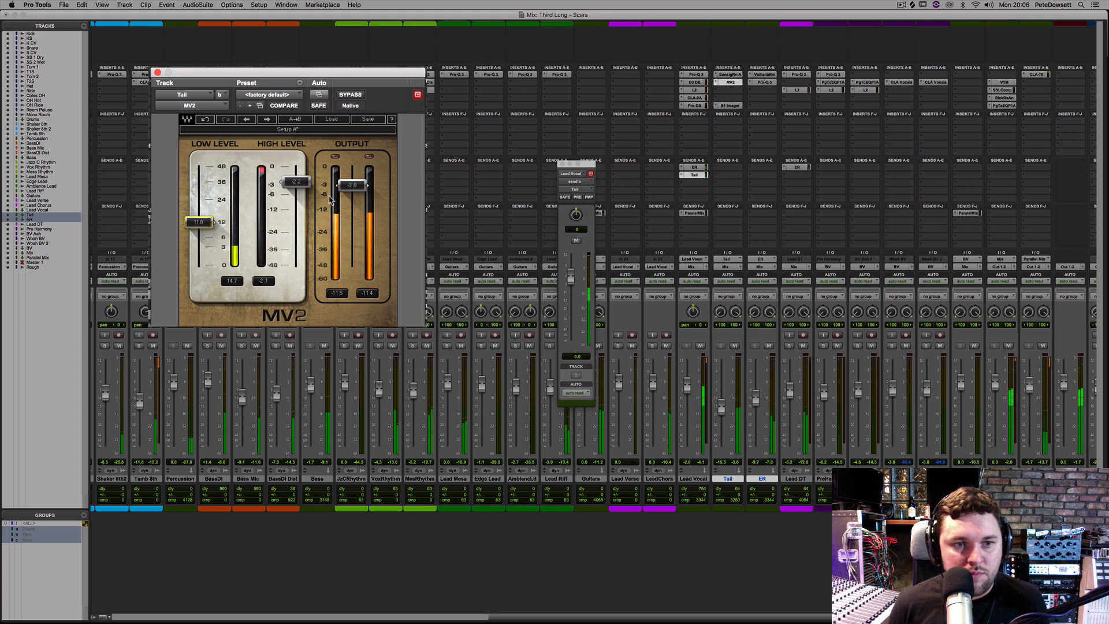
left_click_drag(351, 185, 351, 183)
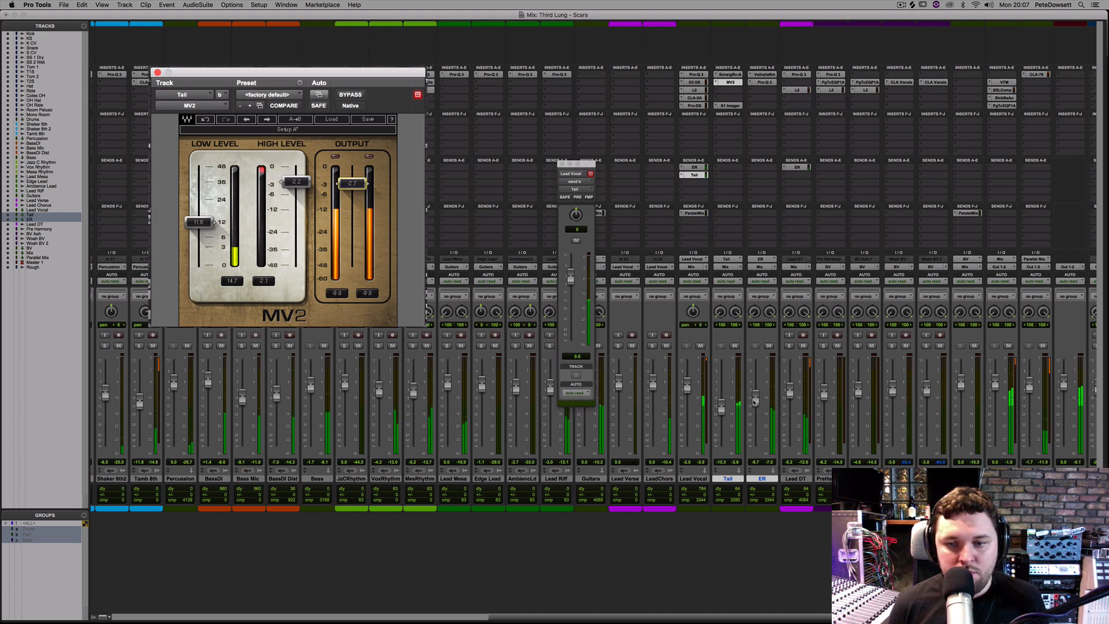
- Trim the Tail fader to about -15.6 dB and lower MV2's Low Level slightly, closing the plug-in and send windows and deselecting the tracks
left_click_drag(721, 405, 720, 405)
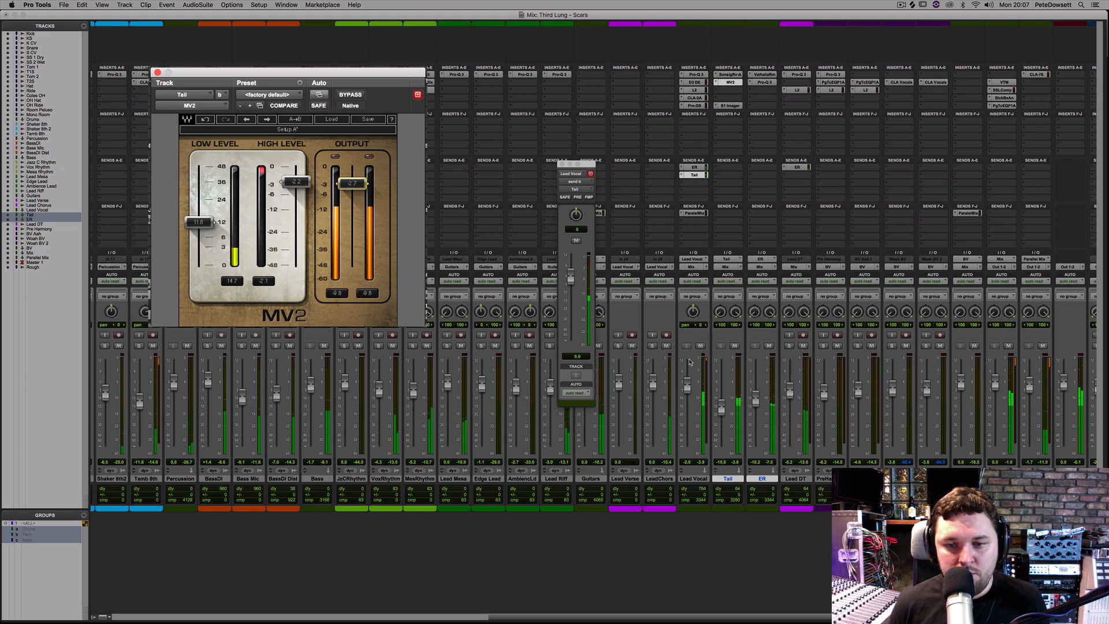
left_click_drag(199, 222, 200, 228)
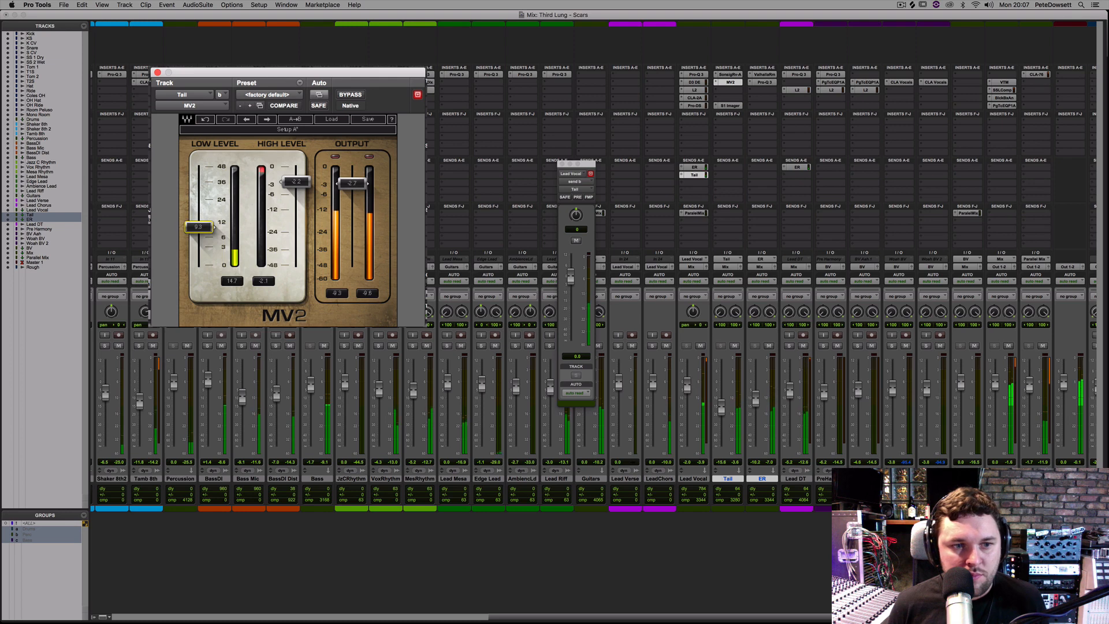
left_click(157, 73)
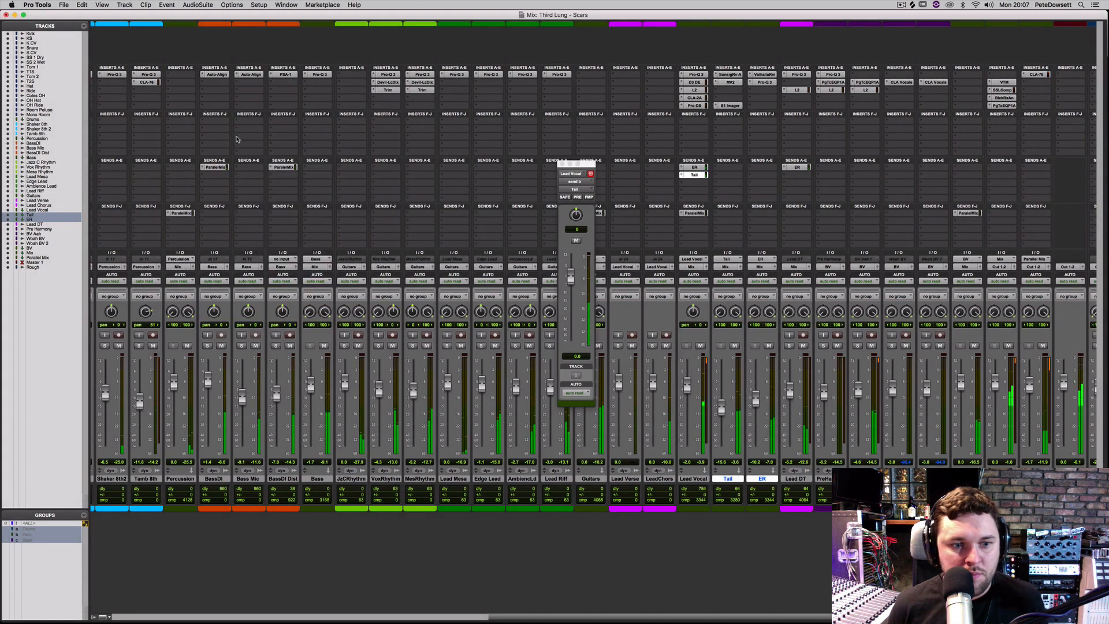
left_click(563, 165)
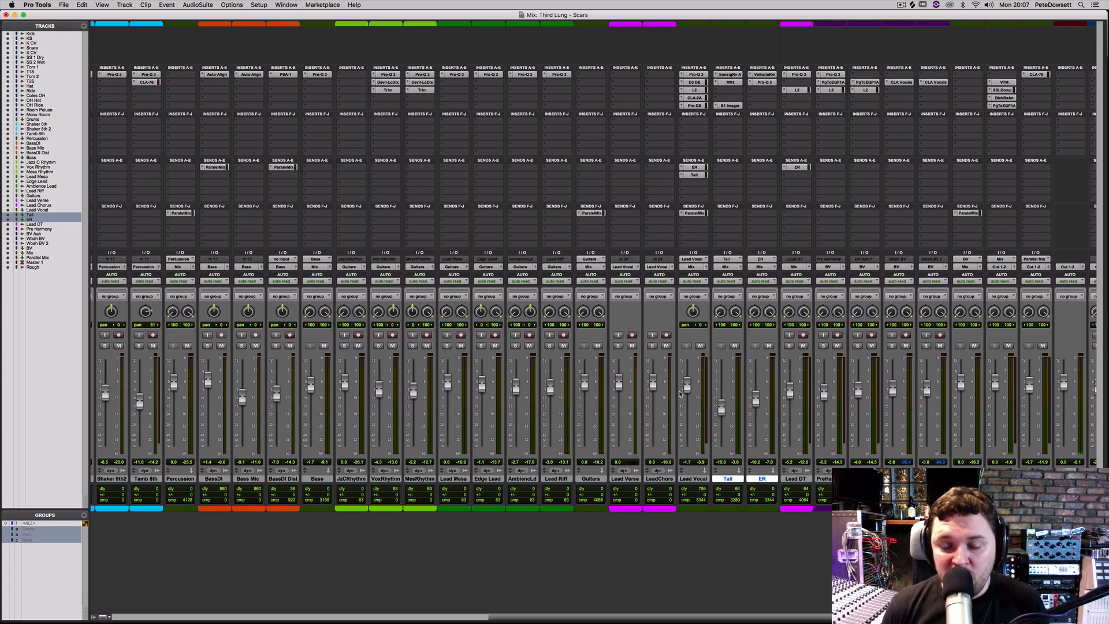
left_click(729, 479)
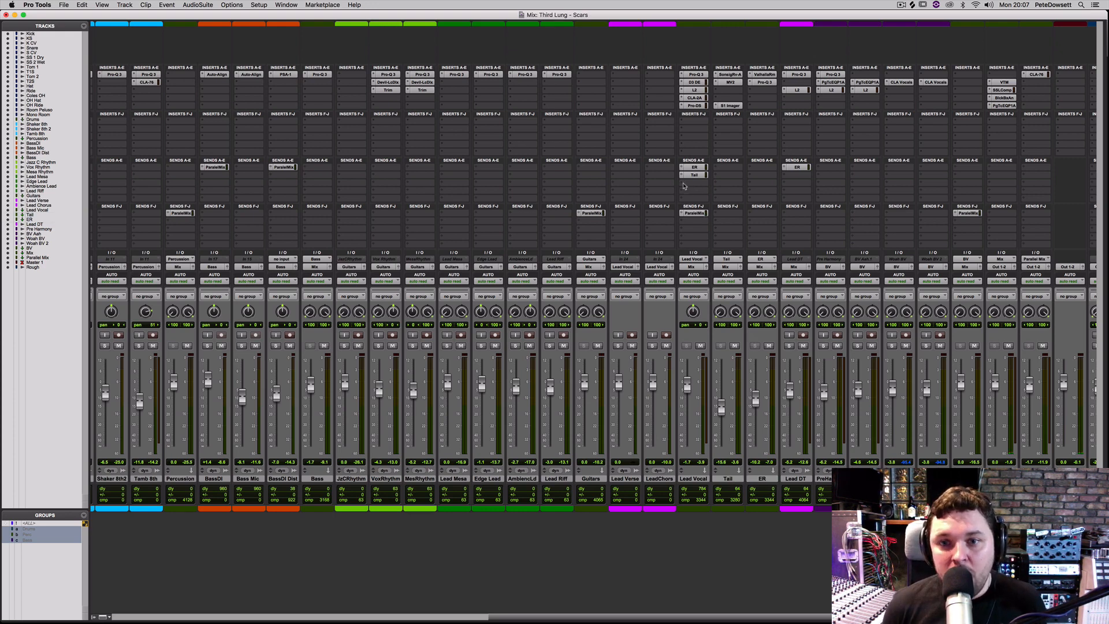
- Create a stereo Aux Input track named 8th from a new Lead Vocal send and route its output to the Mix bus
left_click(684, 186)
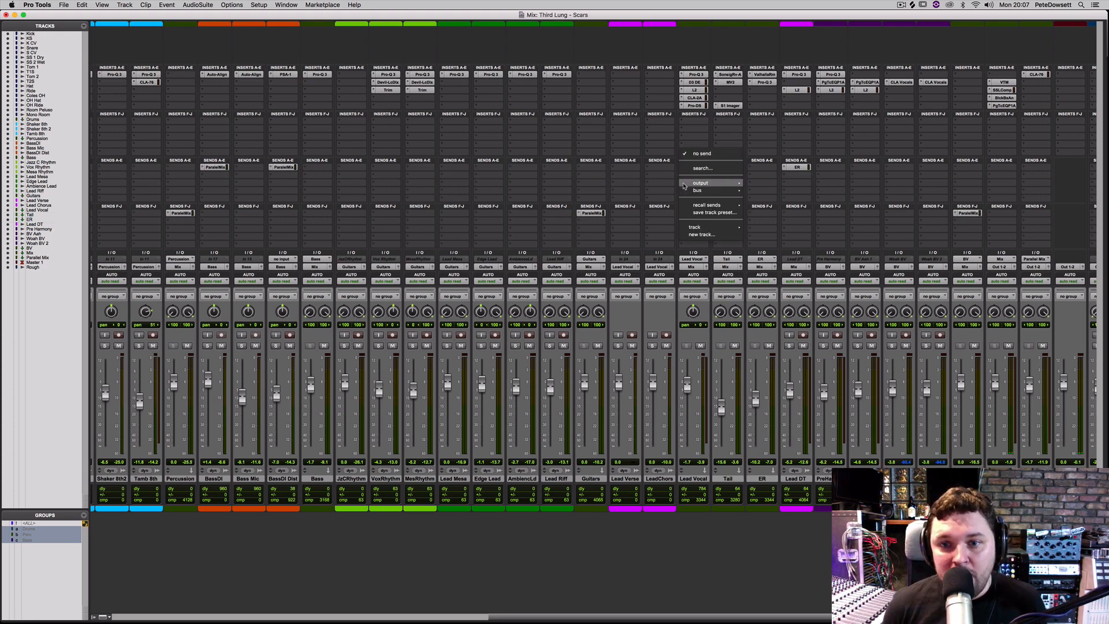
left_click(697, 235)
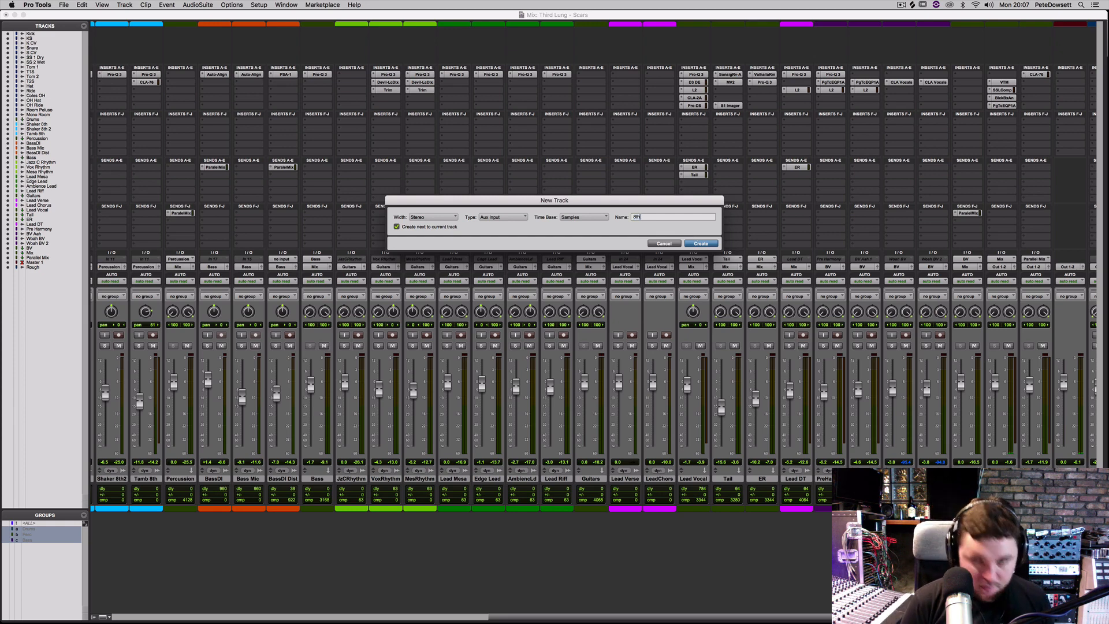
key("Return")
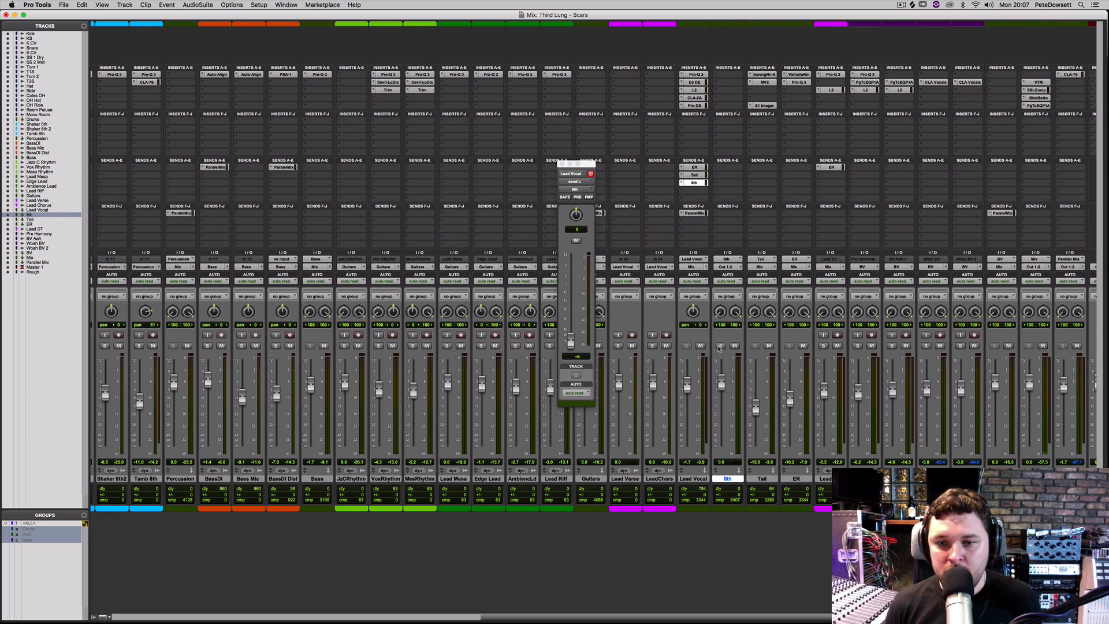
left_click(729, 268)
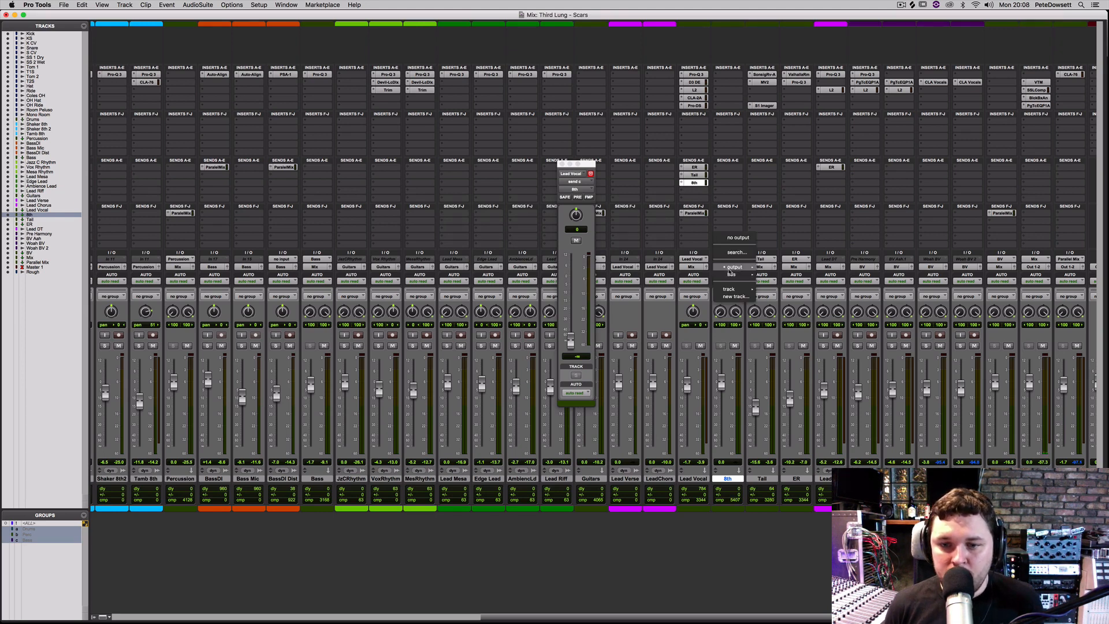
mouse_move(733, 274)
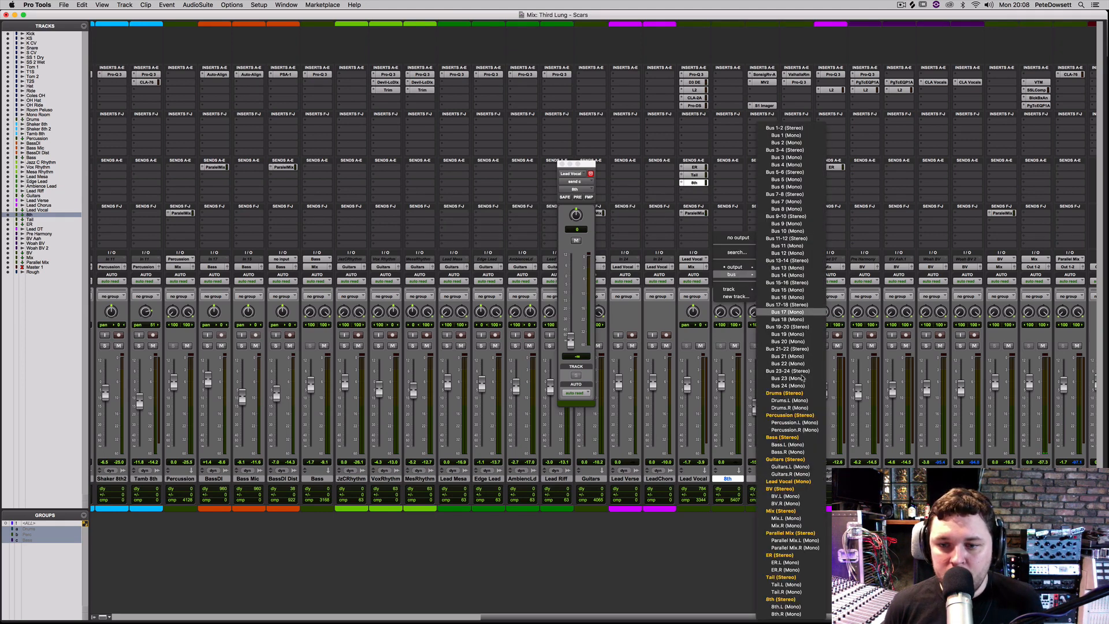
left_click(787, 512)
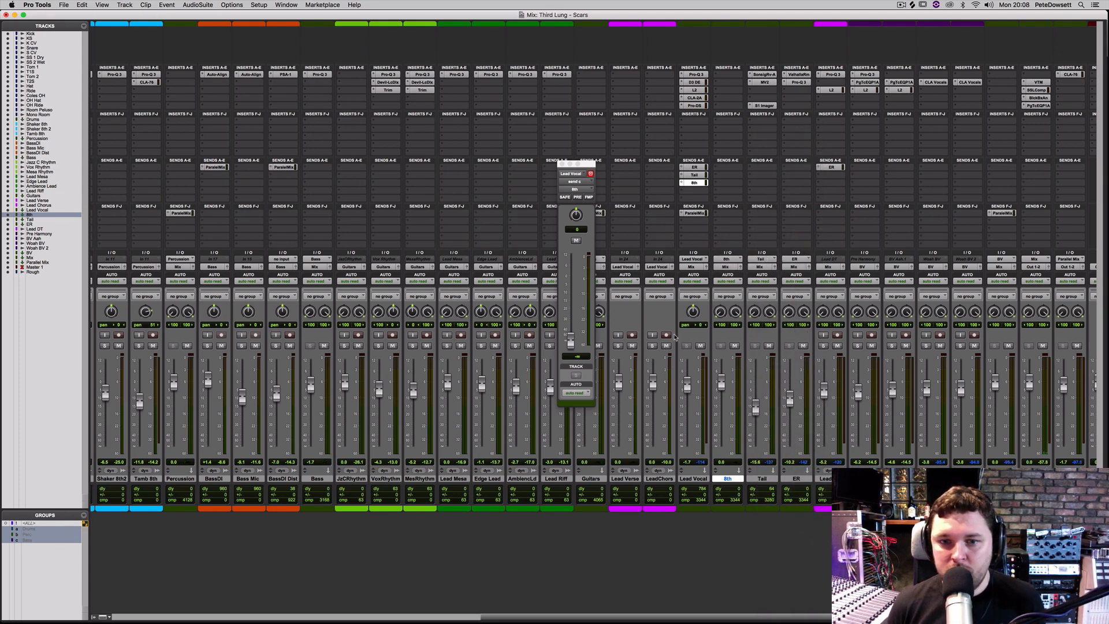
- Insert the stereo Mod Delay III on the 8th track while the mix plays
key("space")
left_click(720, 75)
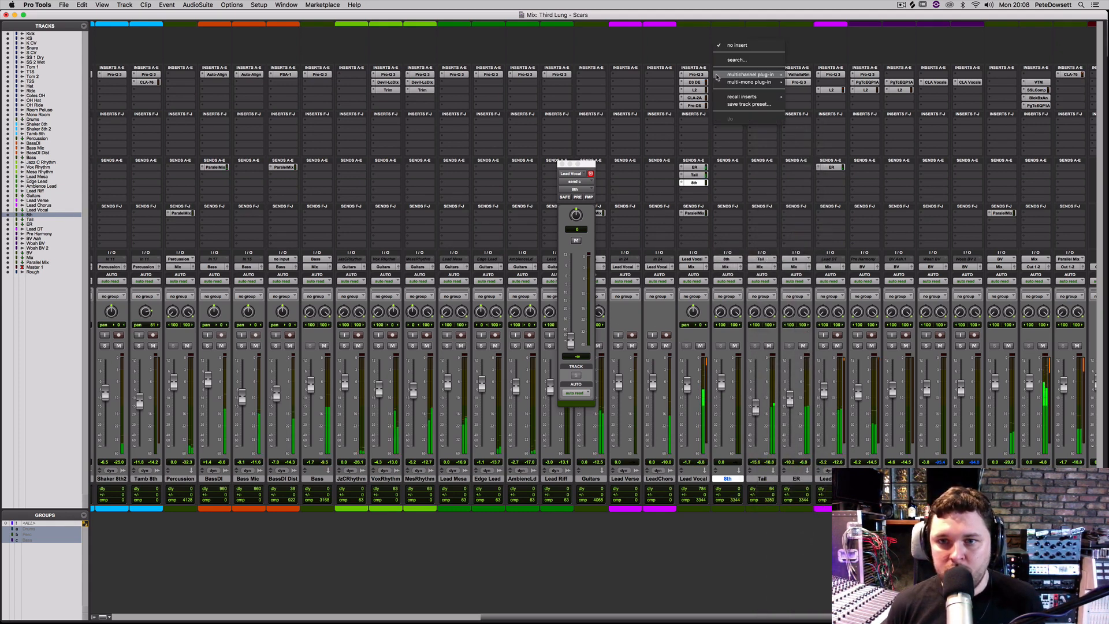
mouse_move(752, 75)
mouse_move(824, 108)
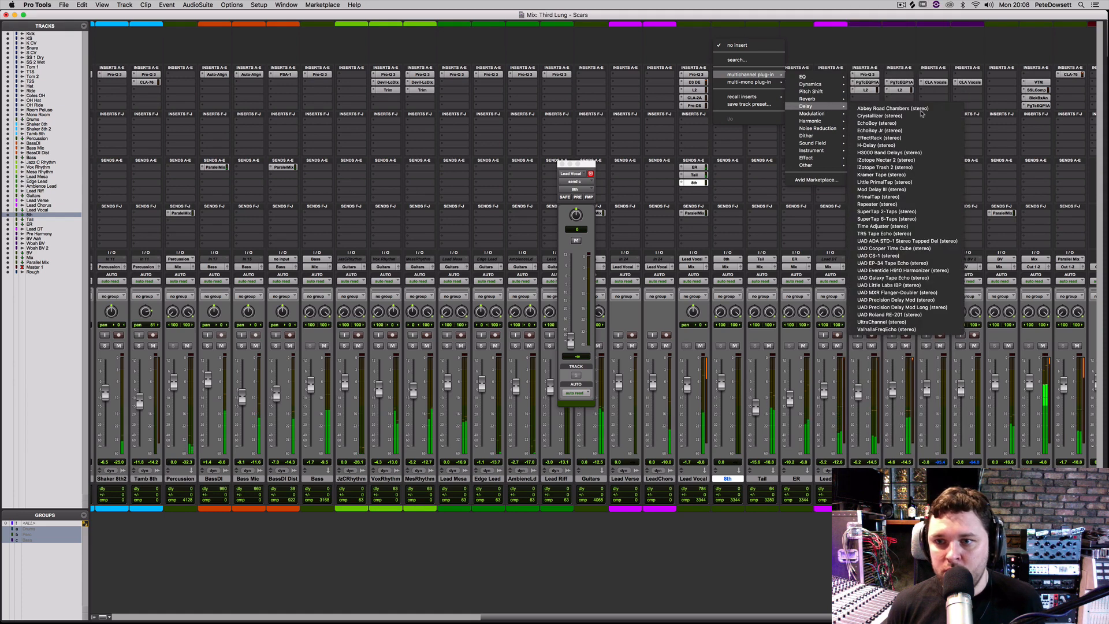
left_click(906, 191)
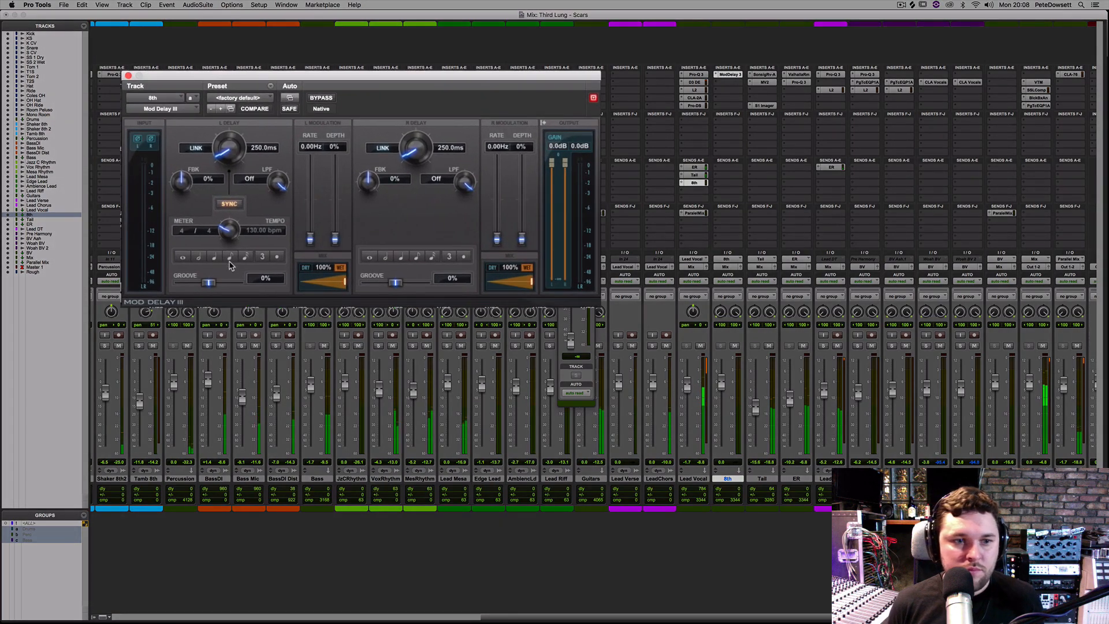
- Sync both delay sides to eighth notes and raise the Lead Vocal send feeding the delay to 0.0 dB
left_click(229, 258)
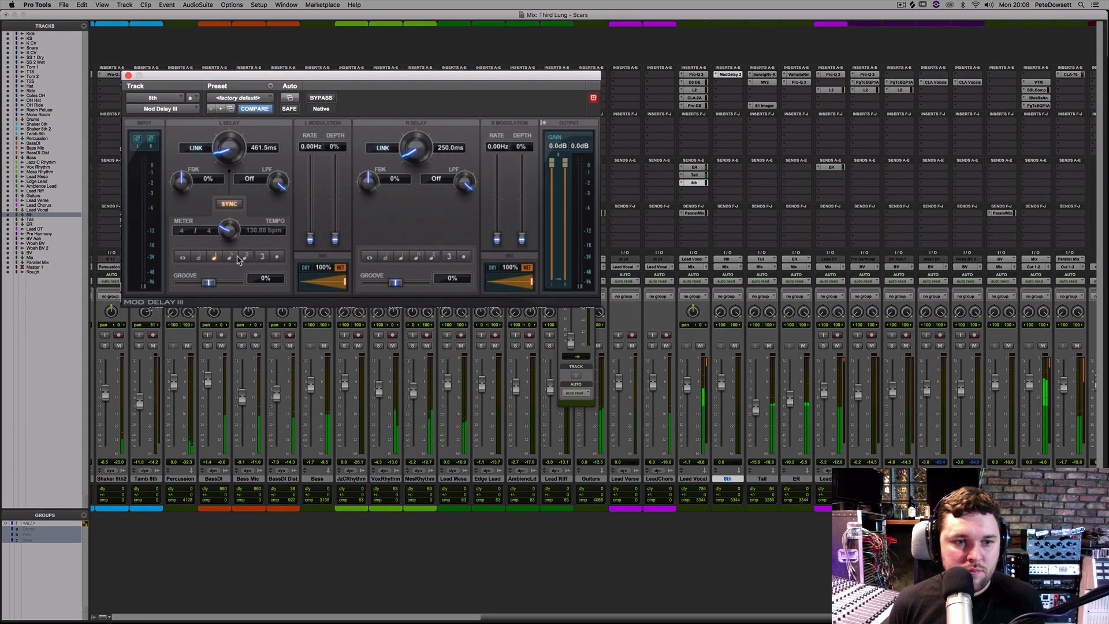
left_click(416, 256)
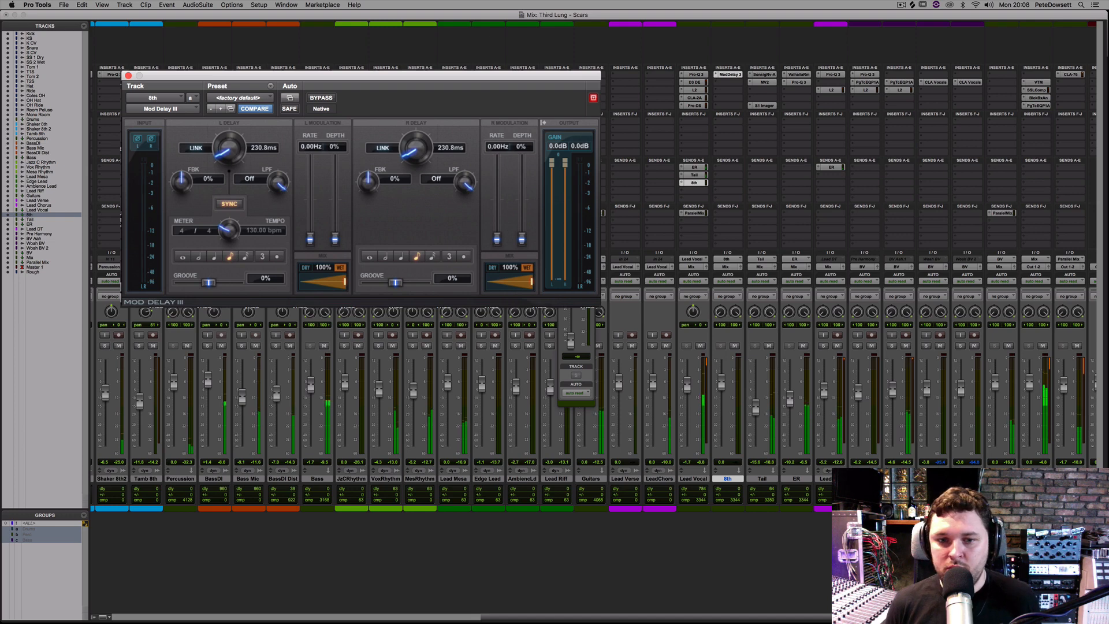
left_click(570, 345)
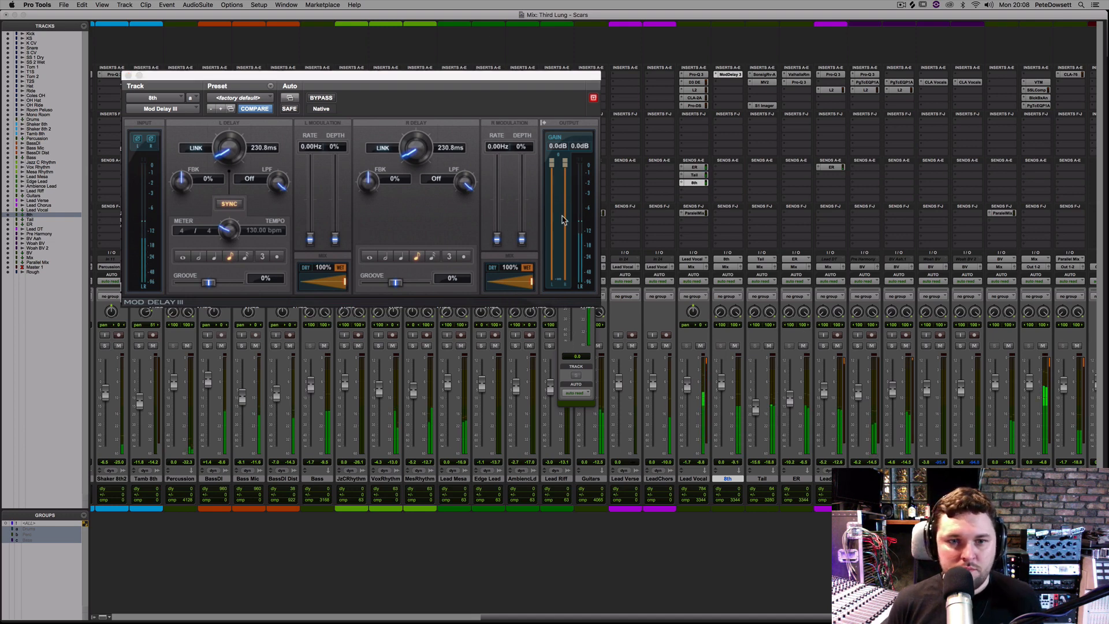
- Add subtle delay modulation: 1.38 Hz rate and 4% depth on the left, 1.54 Hz and 3% on the right
left_click(522, 240)
left_click_drag(523, 238, 498, 231)
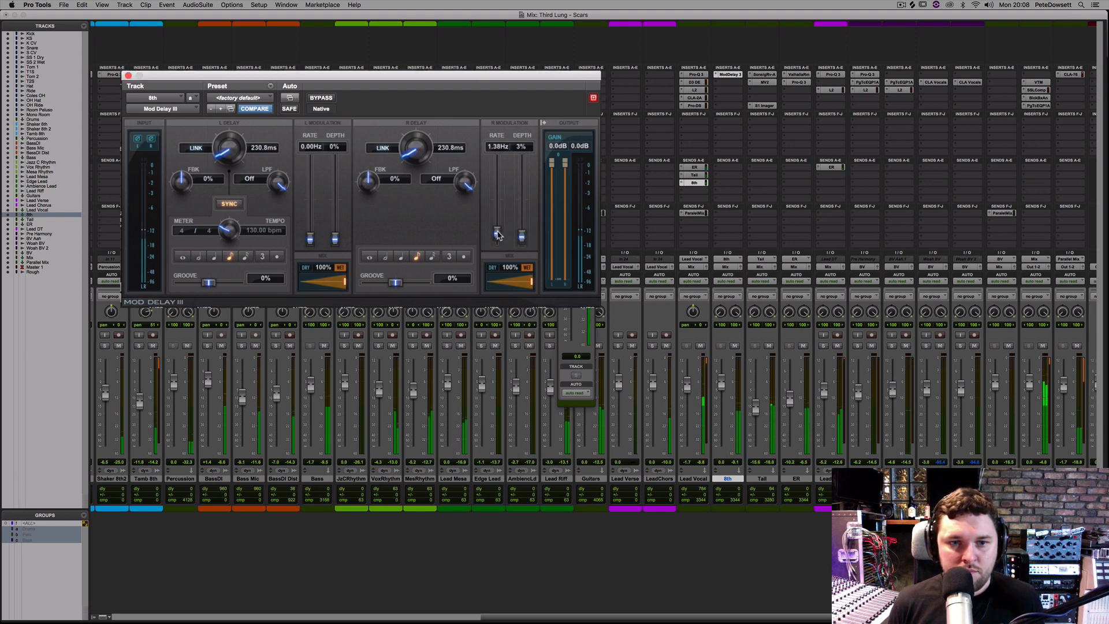
left_click_drag(336, 238, 310, 233)
- Set the delay's low-pass filters to 8754 Hz left and 4378 Hz right, with feedback at 2% left and 3% right
left_click_drag(282, 186, 263, 210)
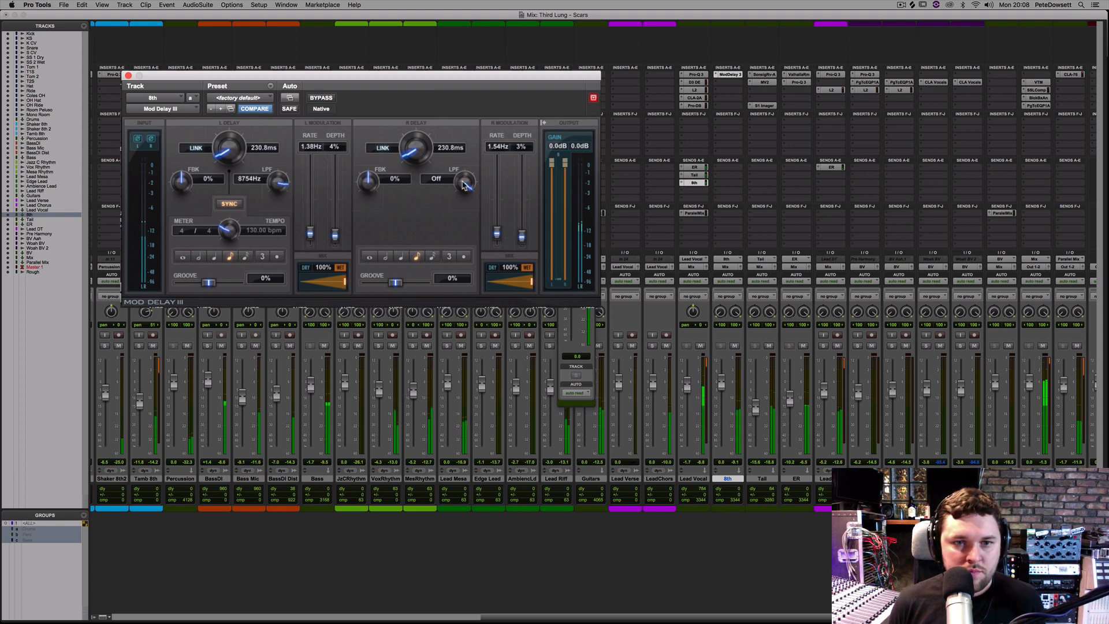
left_click_drag(466, 184, 439, 253)
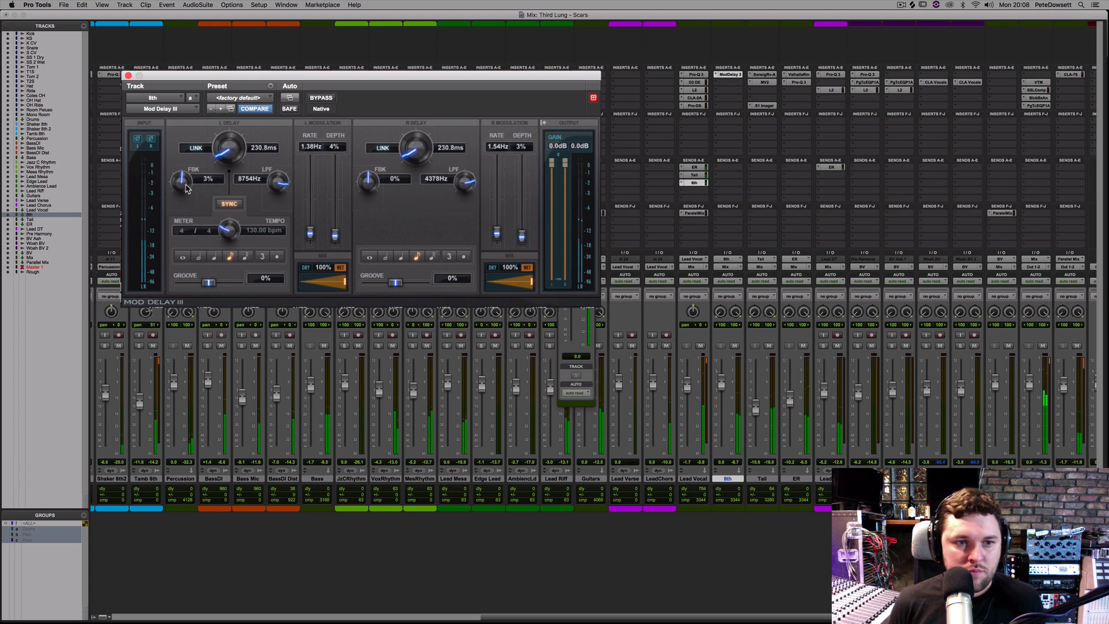
left_click_drag(369, 182, 367, 183)
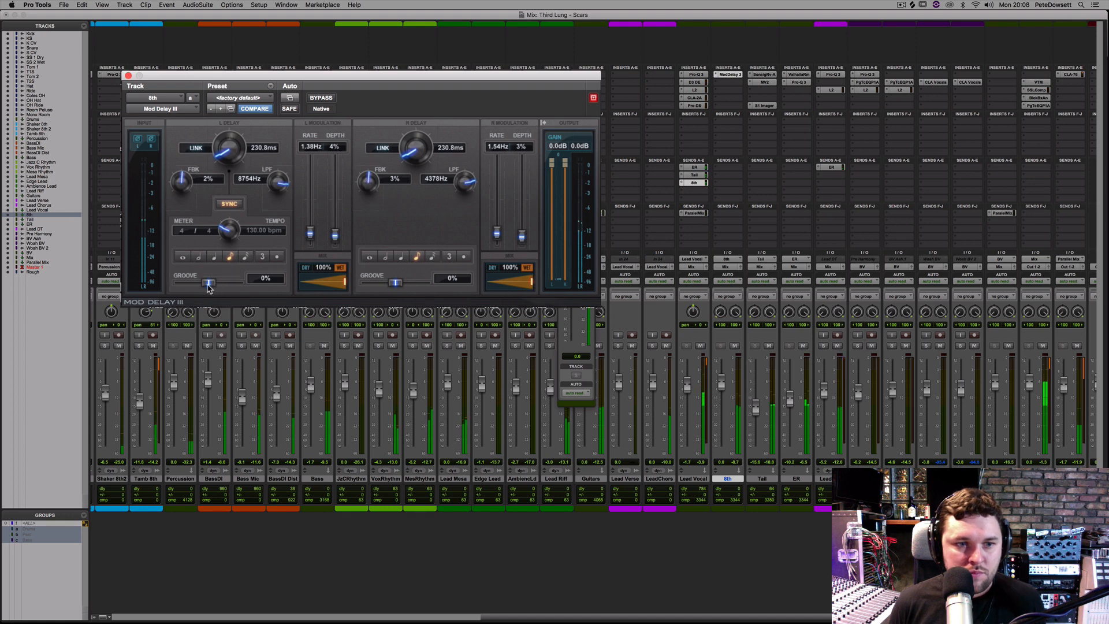
- Offset the delay timing slightly with groove at -2% on the left side and 2% on the right
left_click_drag(209, 287, 208, 288)
left_click_drag(381, 283, 393, 287)
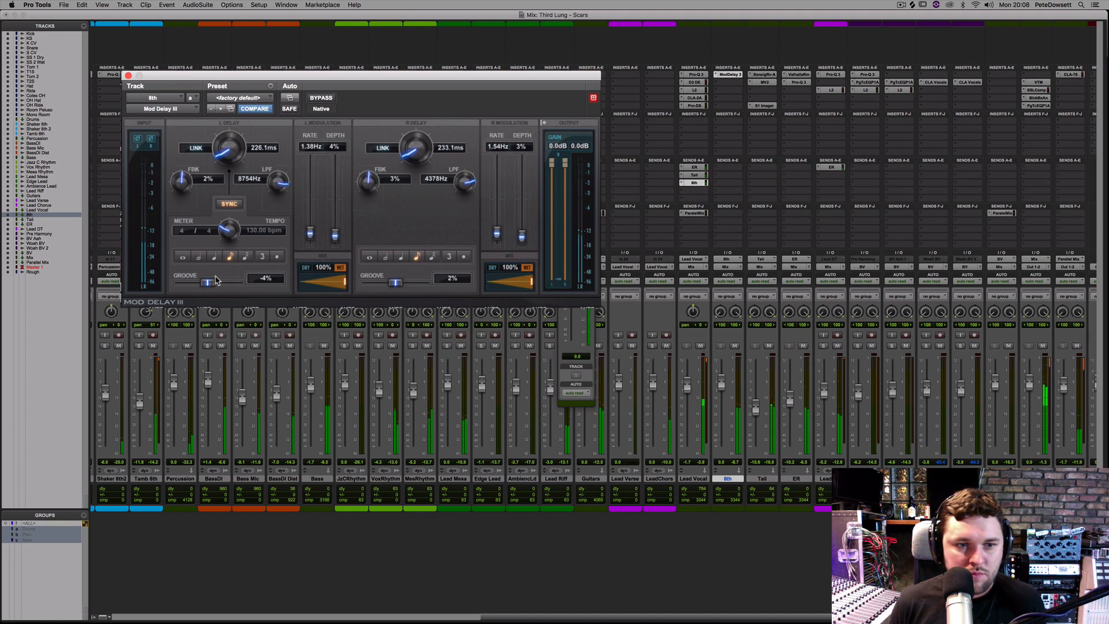
left_click_drag(207, 283, 209, 285)
left_click(585, 312)
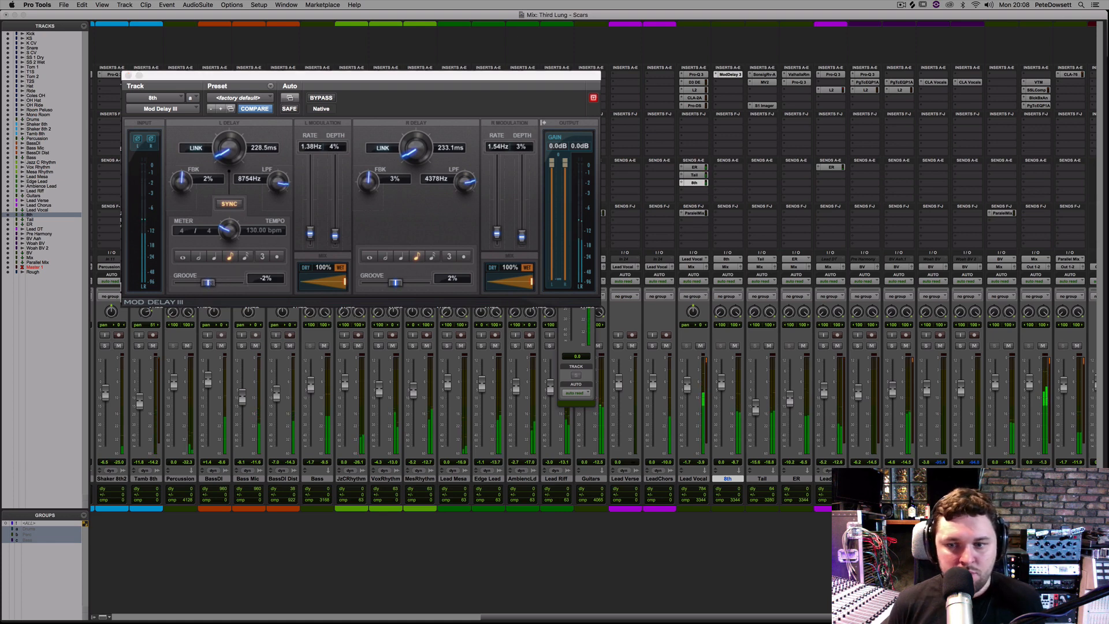
- Insert a stereo FabFilter Pro-Q 3 after the delay on the 8th track and move its window clear of the send fader
left_click(718, 82)
mouse_move(719, 86)
mouse_move(809, 84)
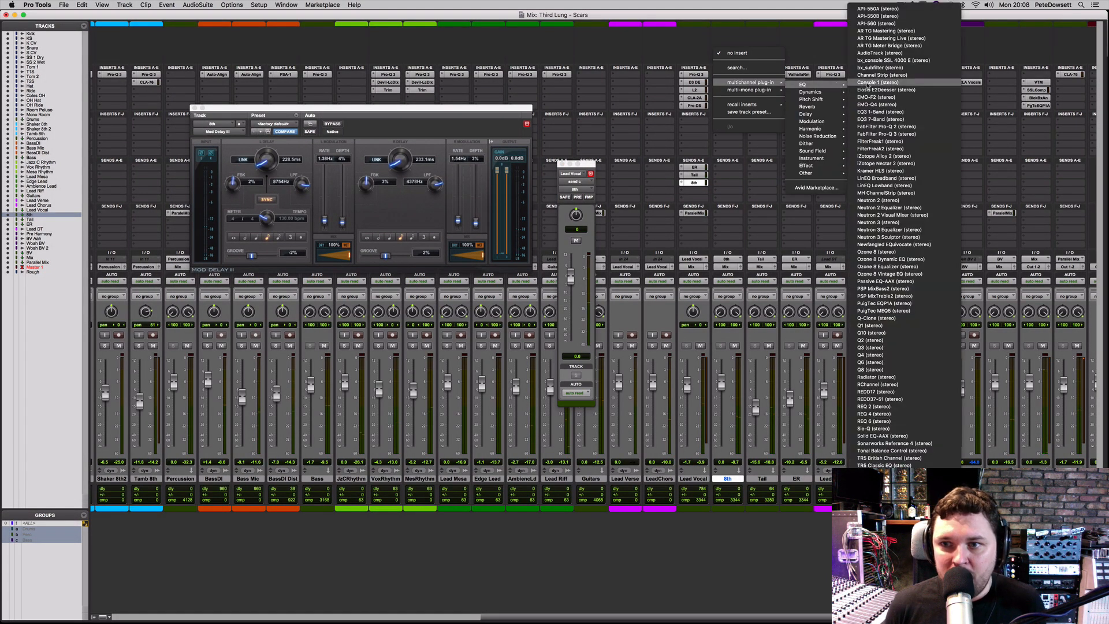
left_click(881, 134)
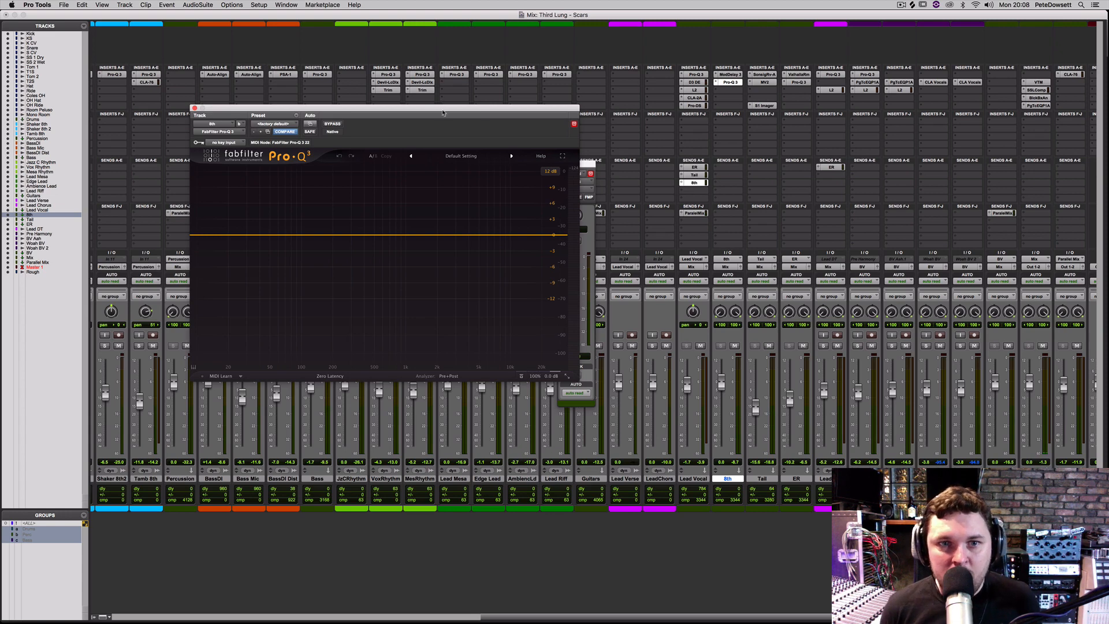
left_click_drag(443, 113, 403, 166)
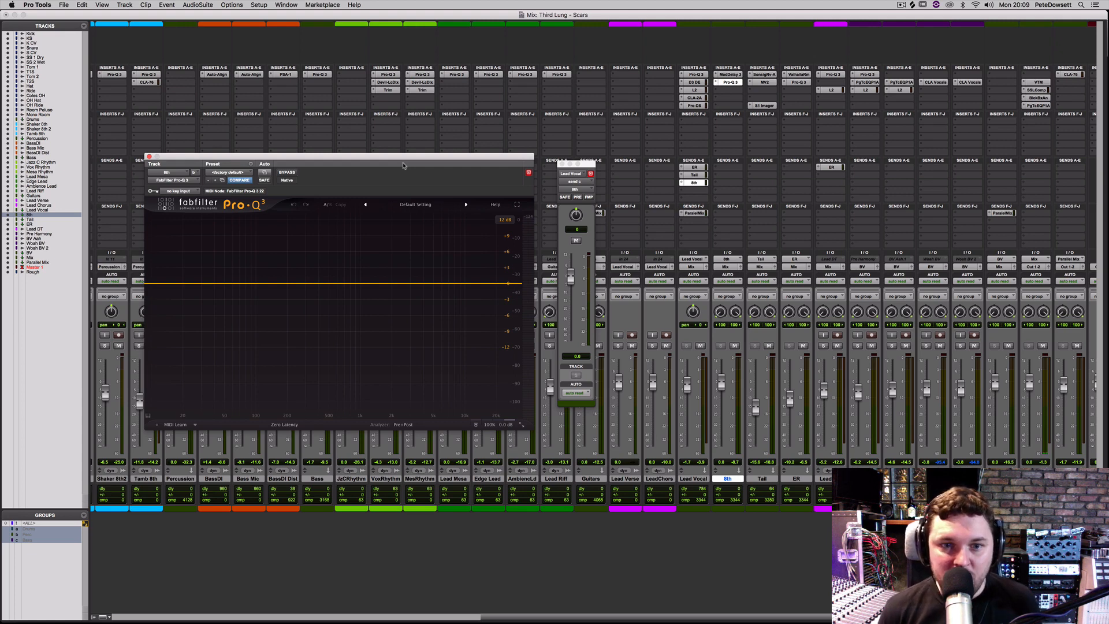
- While the mix plays, cut the delay about 2.2 dB at 343 Hz and 3.8 dB at 6 kHz, plus a slight upper-mid dip
key("space")
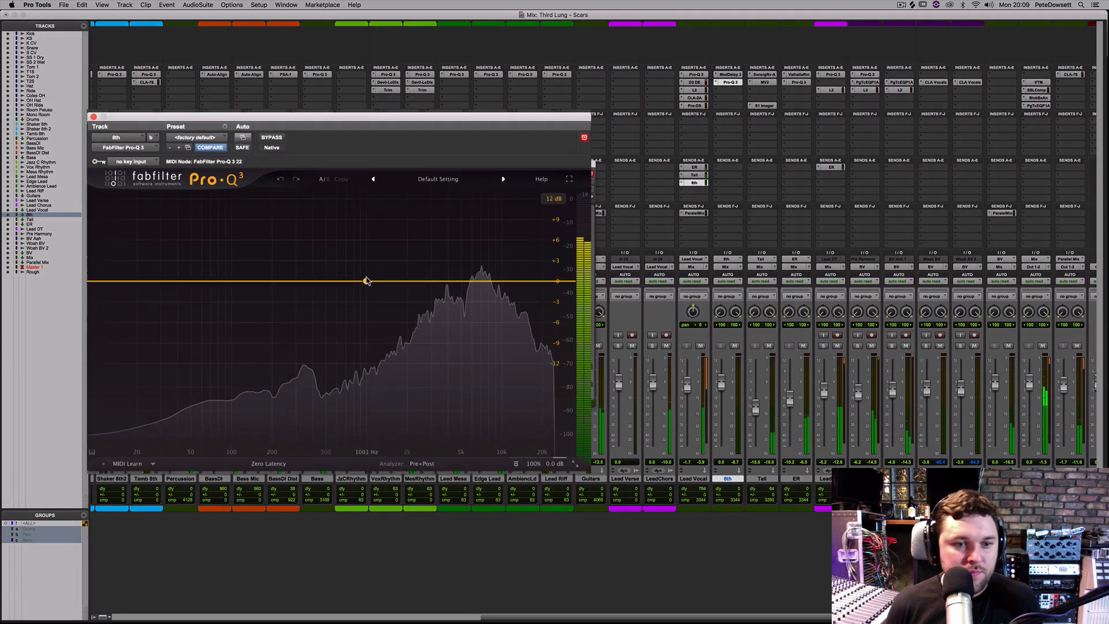
left_click_drag(361, 284, 301, 297)
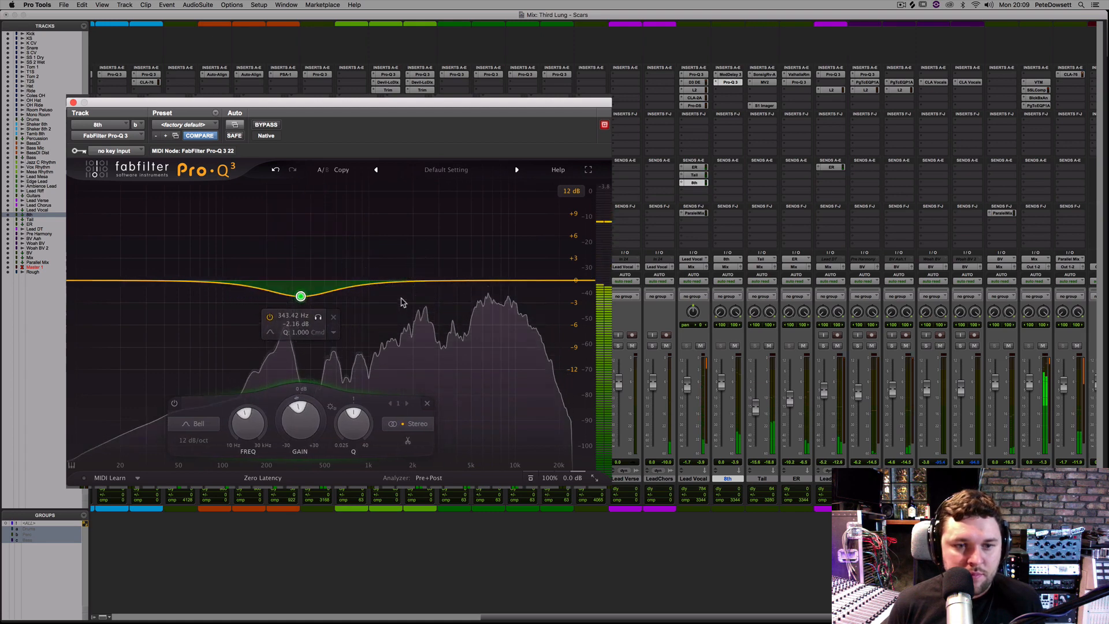
left_click_drag(398, 281, 483, 309)
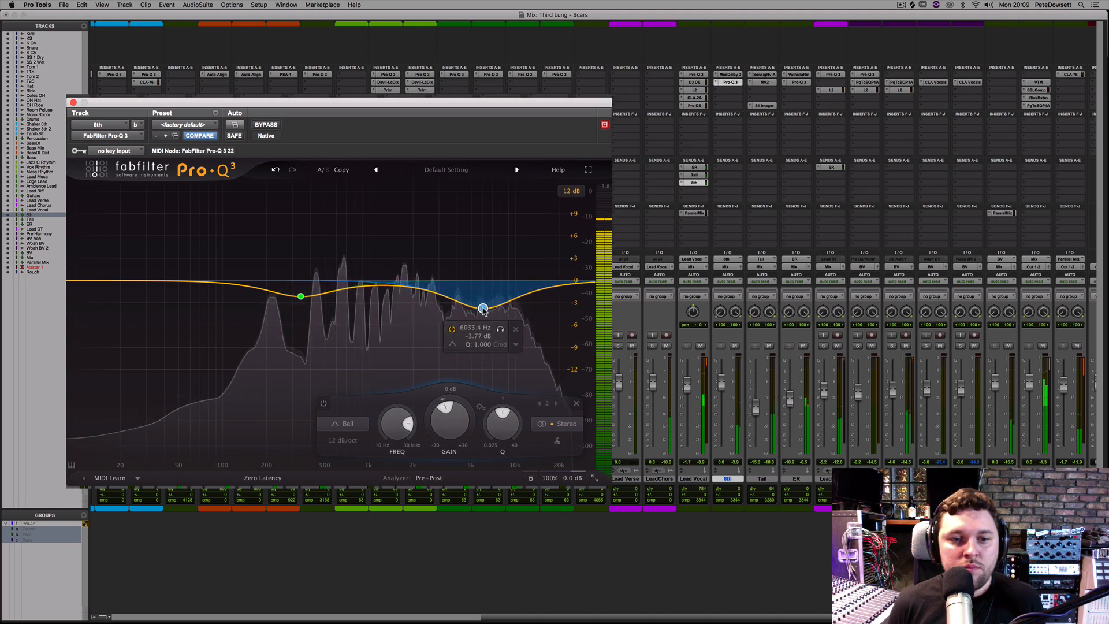
double_click(407, 287)
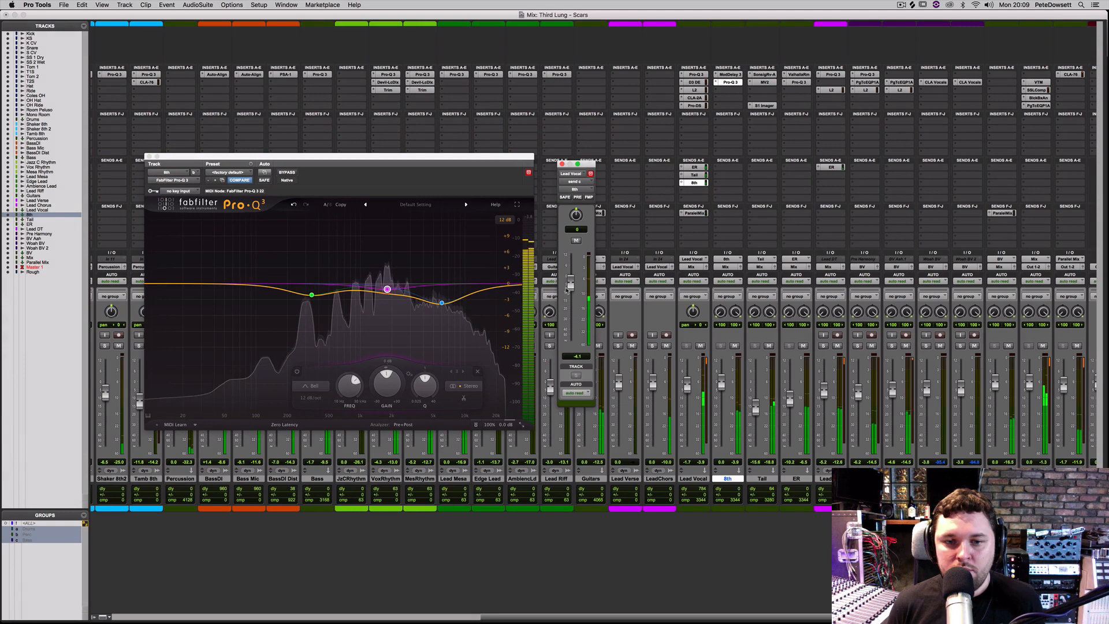
- Balance the delay by ear with a brief mute comparison, settling the Lead Vocal send at 0.0 dB and the 8th fader at about -4.6 dB
left_click_drag(567, 291, 569, 301)
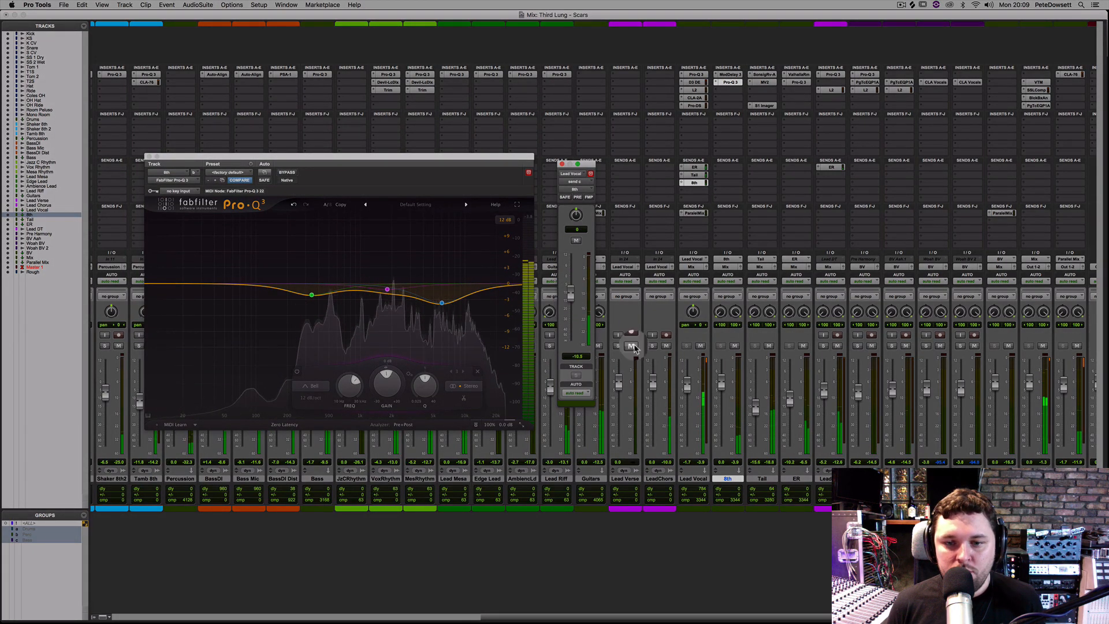
left_click_drag(721, 384, 720, 406)
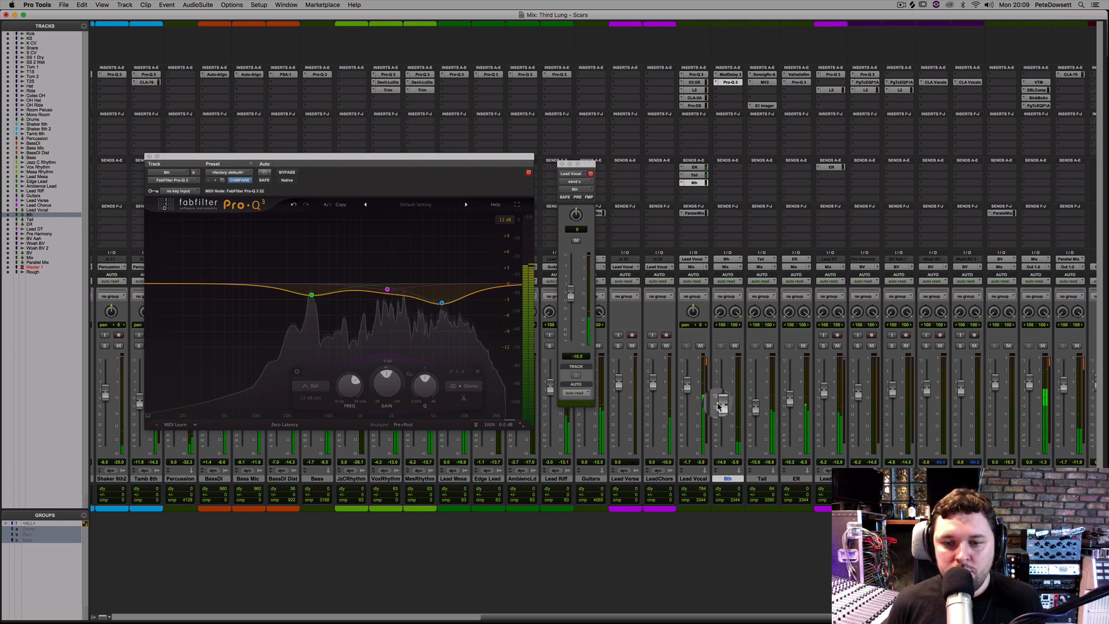
left_click(734, 346)
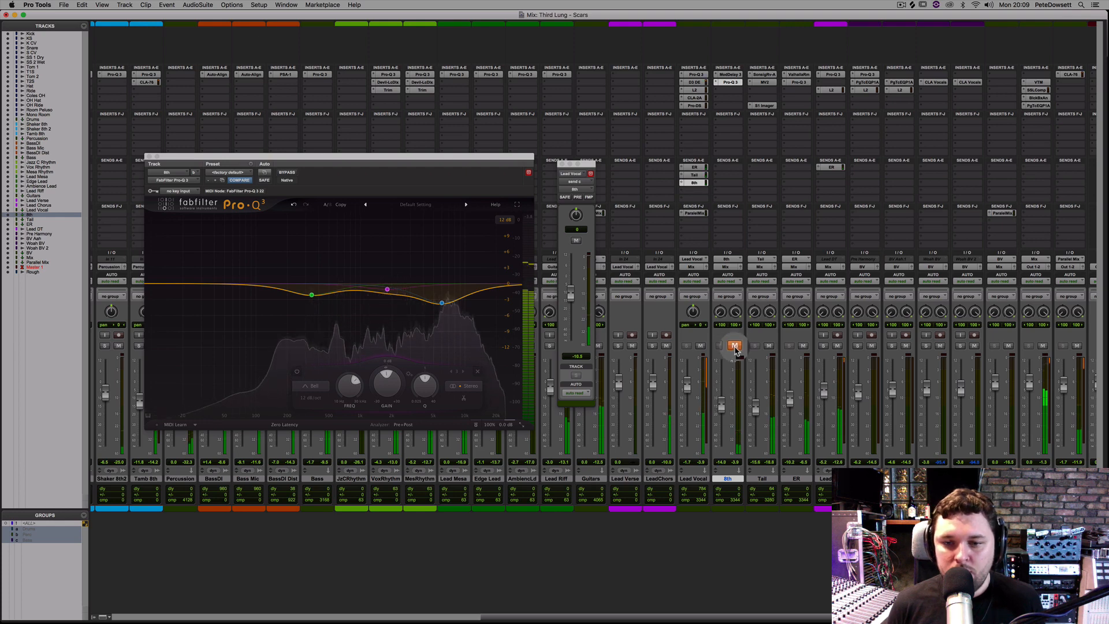
left_click(734, 346)
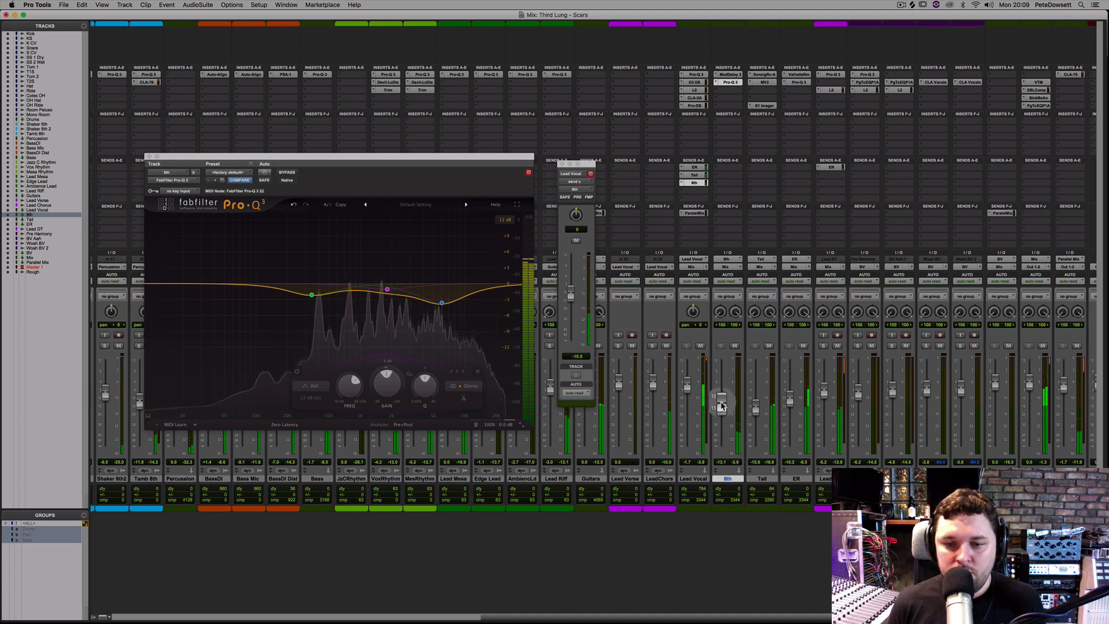
left_click_drag(722, 402, 722, 392)
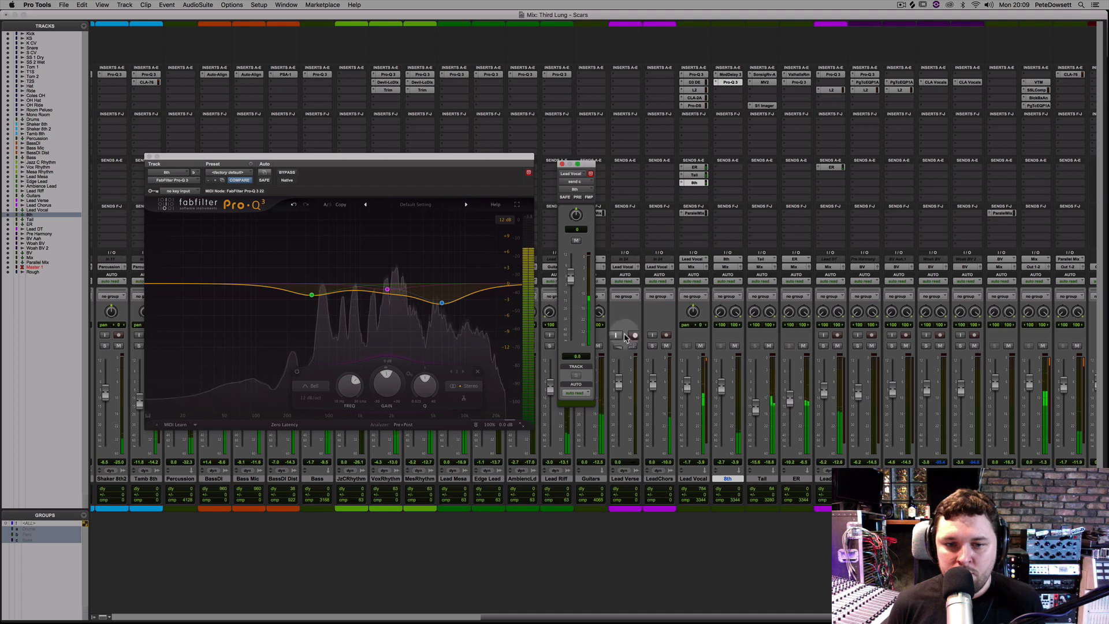
left_click_drag(721, 388, 720, 391)
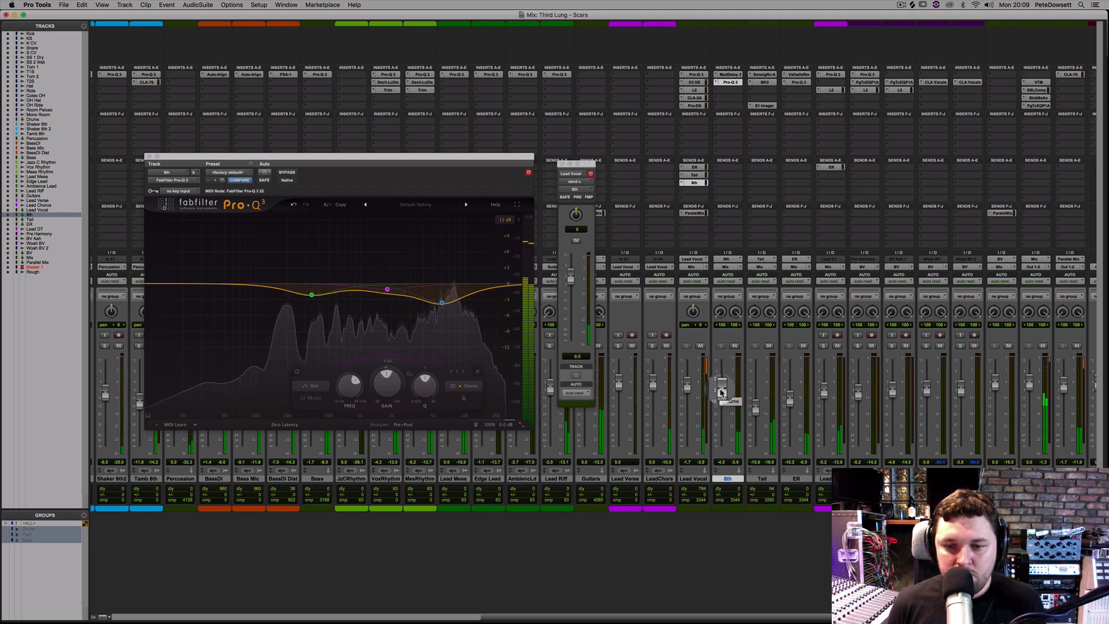
left_click_drag(721, 392, 721, 394)
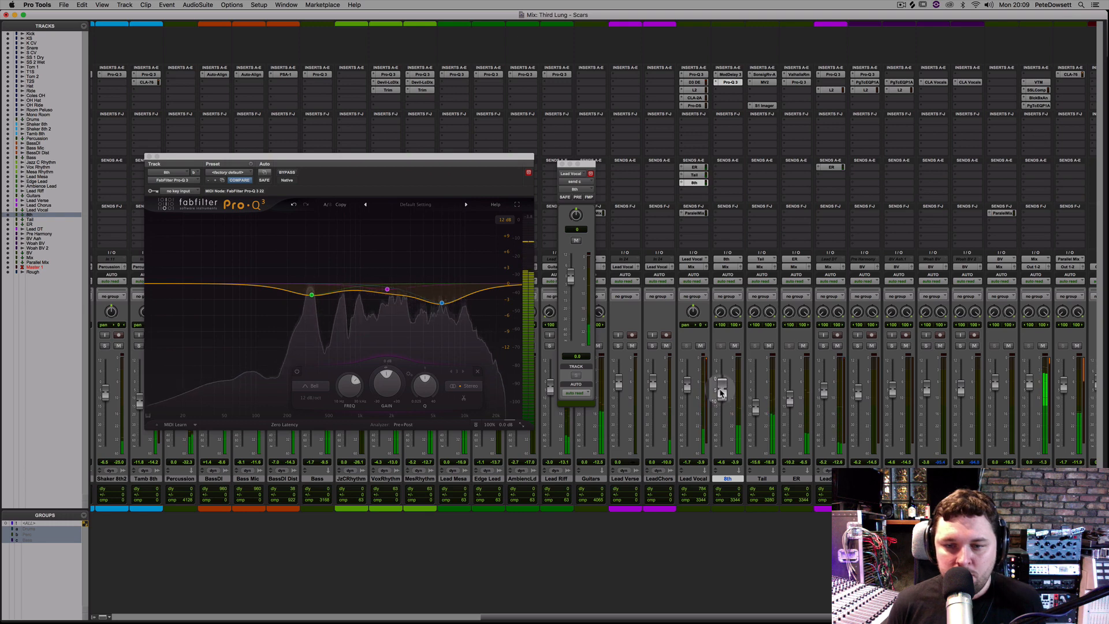
key("space")
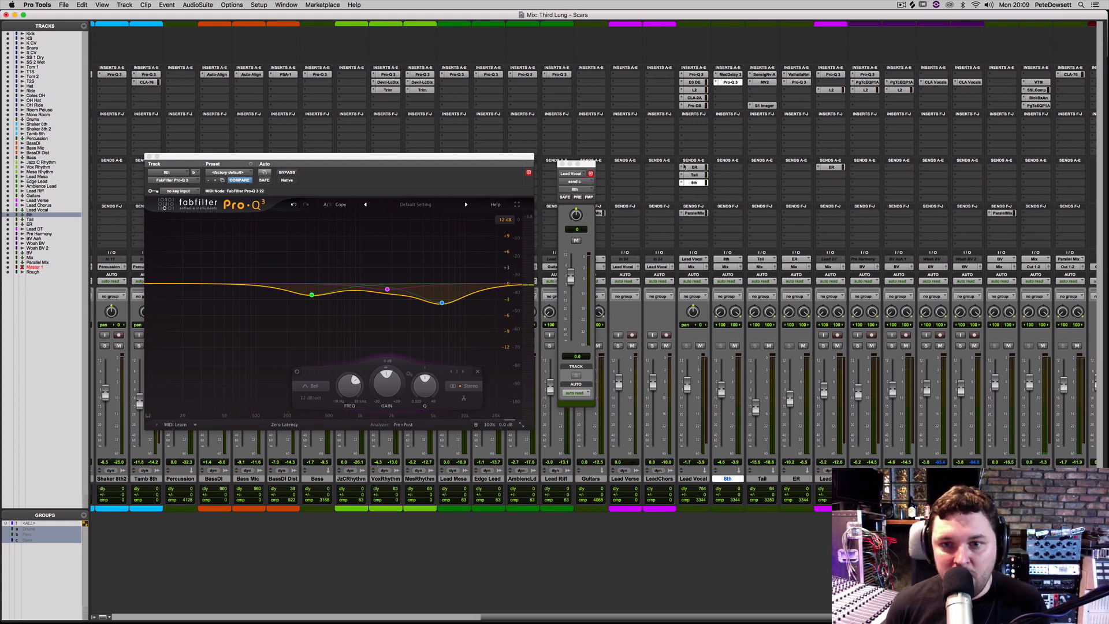
- Add a pre-fader send from Lead Vocal to Bus 1 and set its level to 0.0 dB
left_click(686, 247)
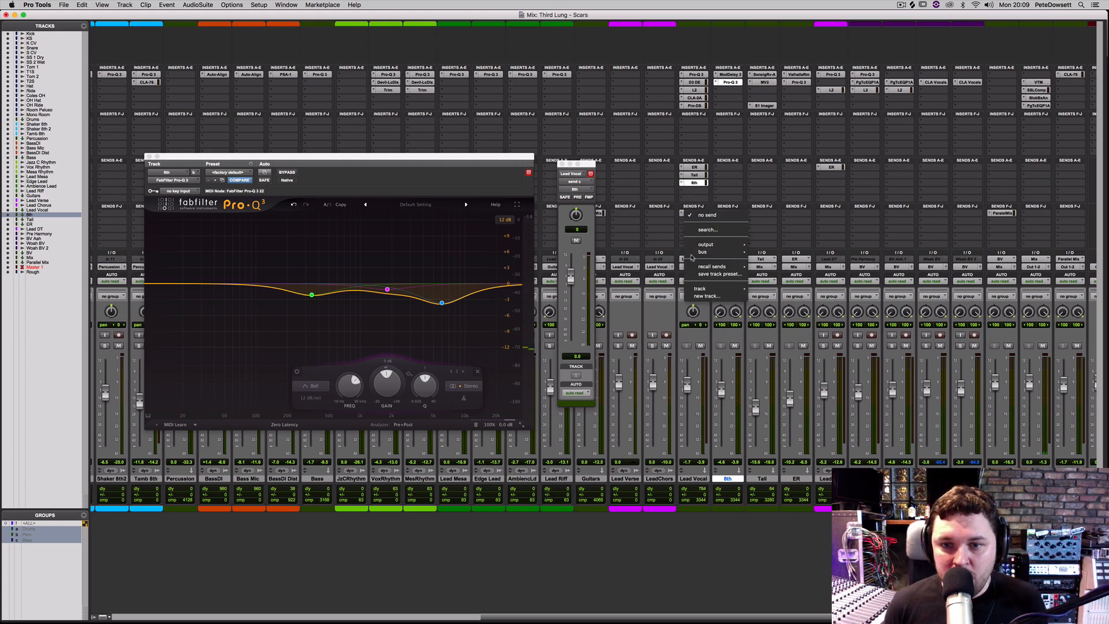
mouse_move(704, 251)
left_click(775, 135)
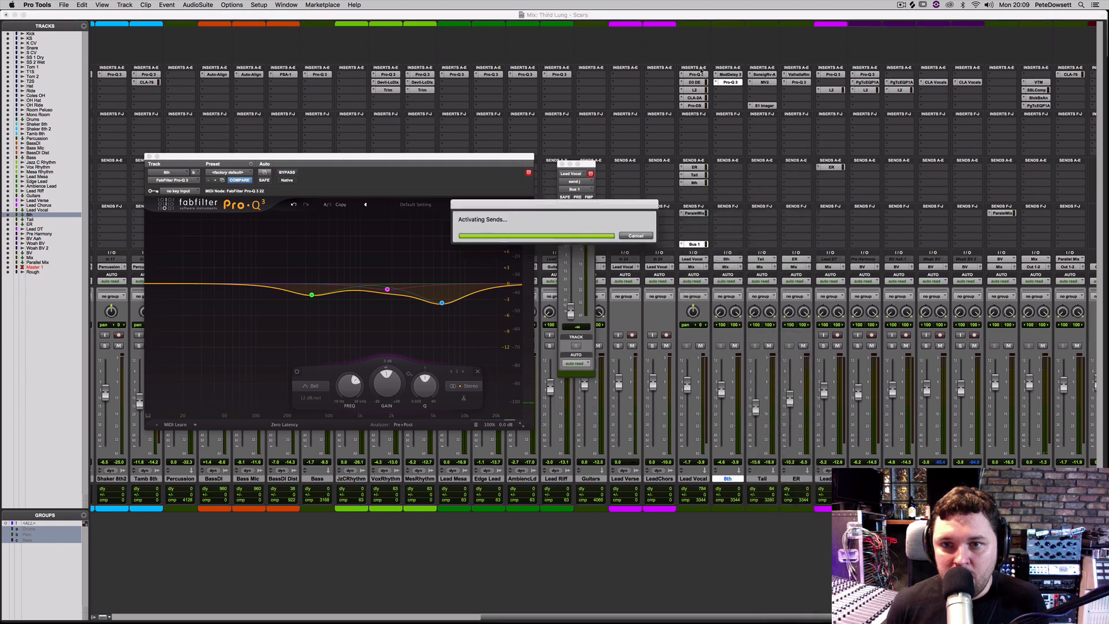
left_click(571, 310, "alt")
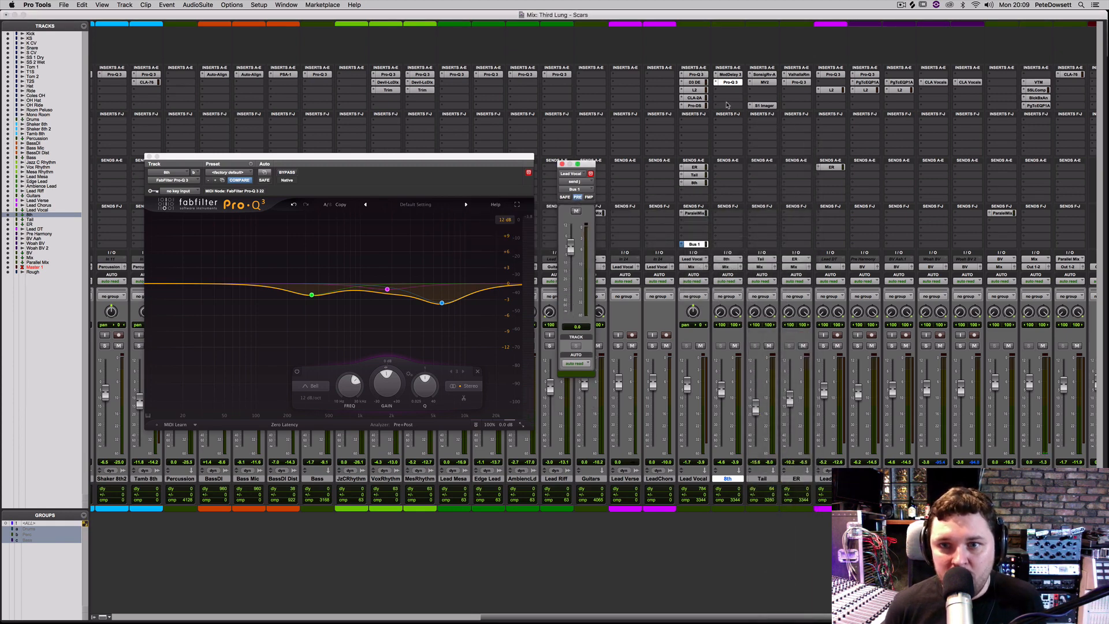
- Insert the stereo Dyn3 Compressor/Limiter in a lower insert slot on the 8th track
left_click(718, 153)
mouse_move(750, 152)
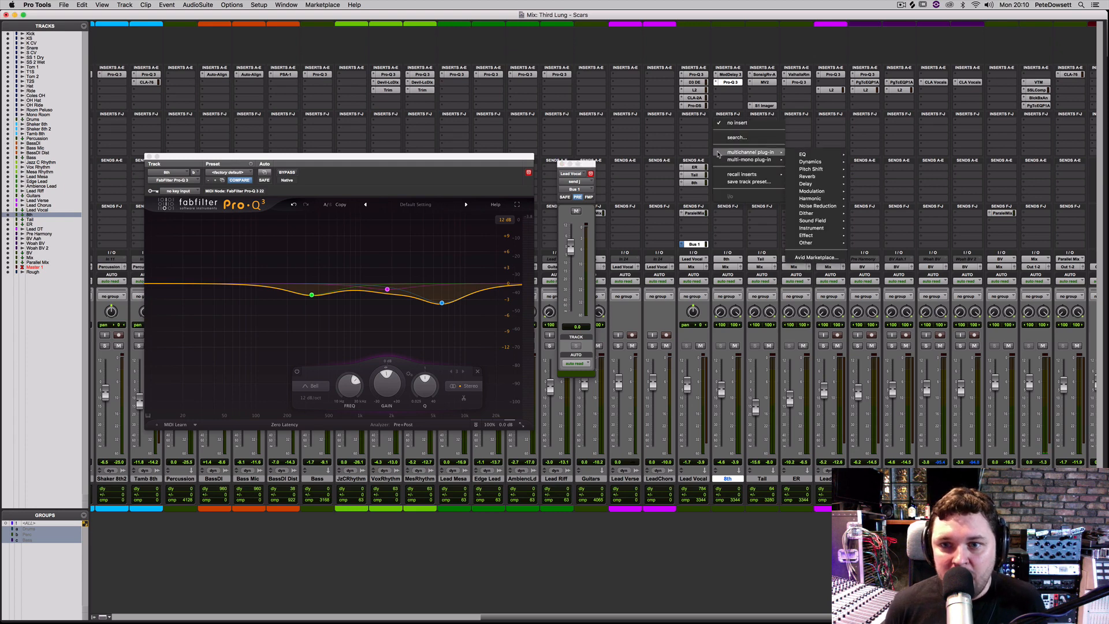
mouse_move(811, 161)
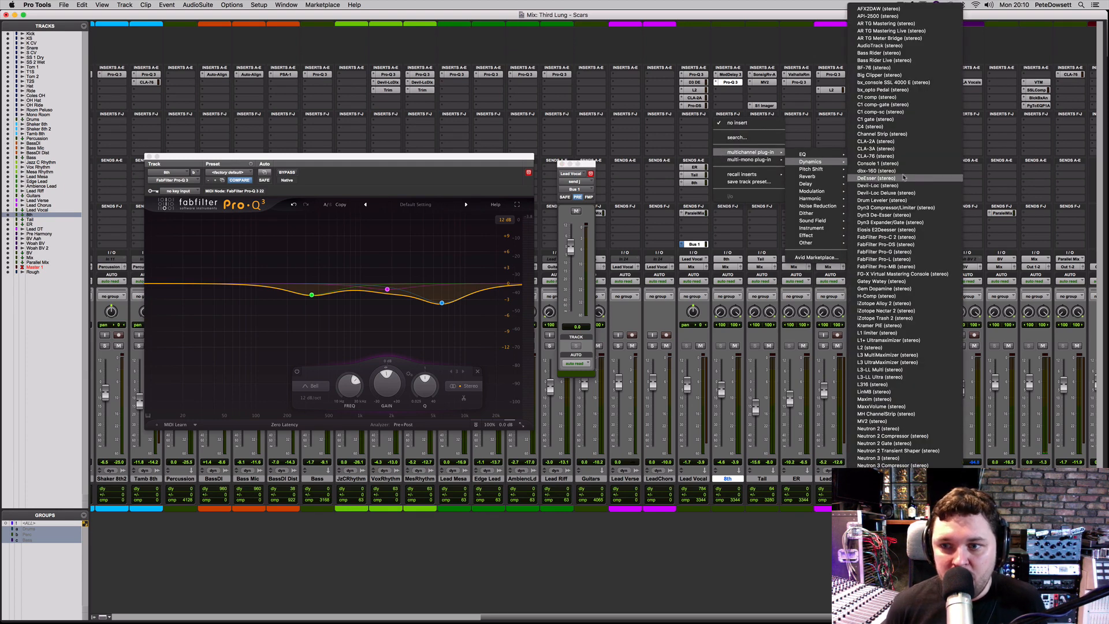
left_click(886, 208)
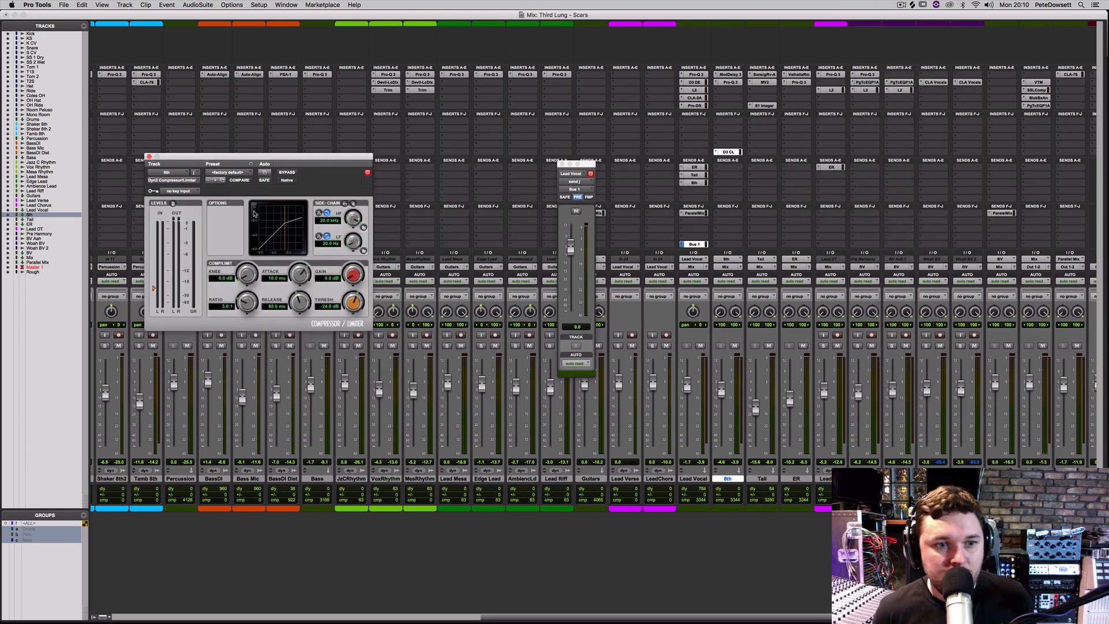
- Key the compressor from Bus 1 with its external side-chain enabled, soften the knee to 11.6 dB and play the mix
left_click(178, 192)
mouse_move(178, 193)
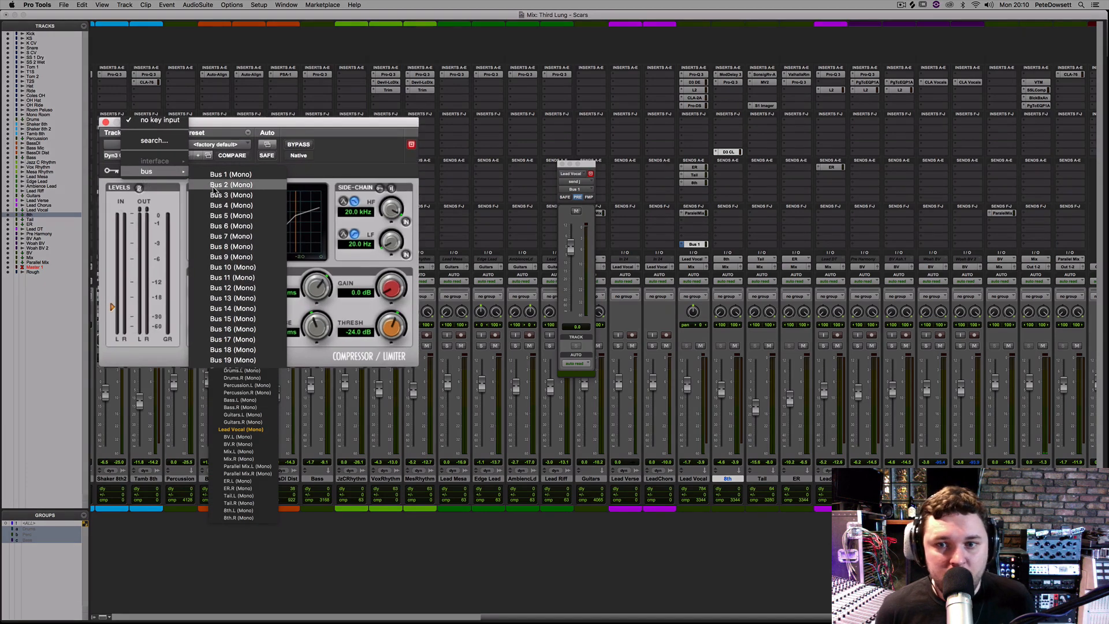
left_click(226, 173)
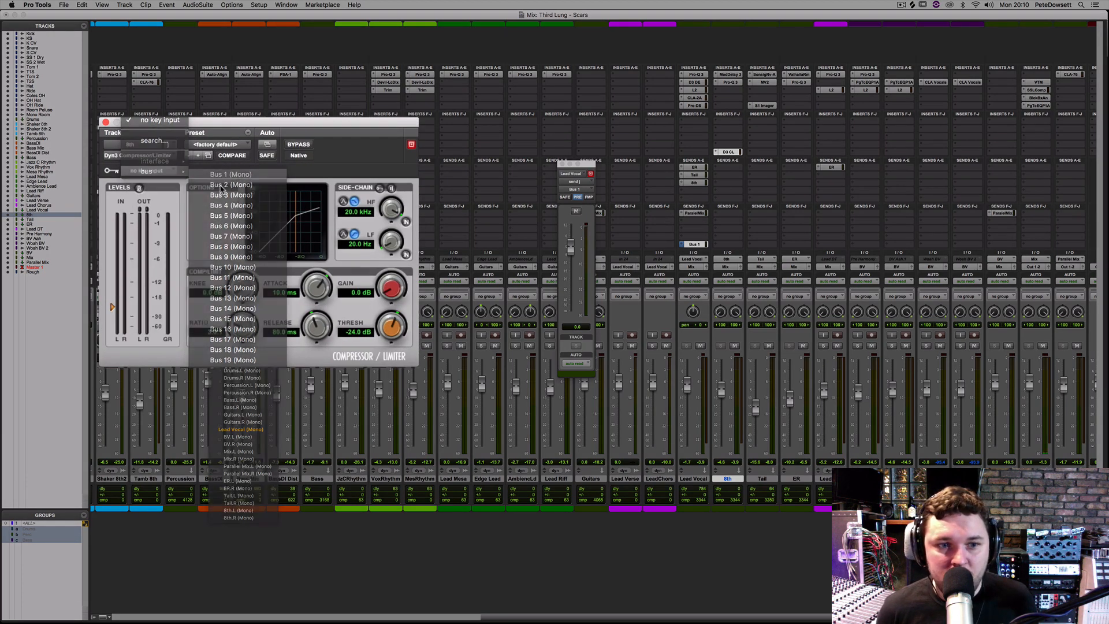
left_click(379, 189)
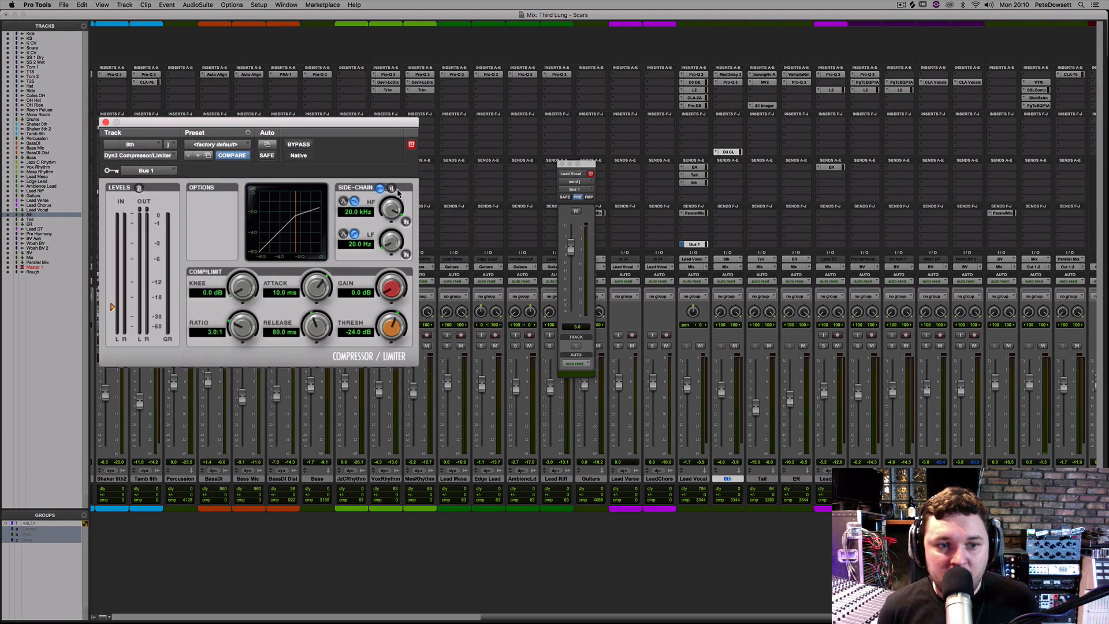
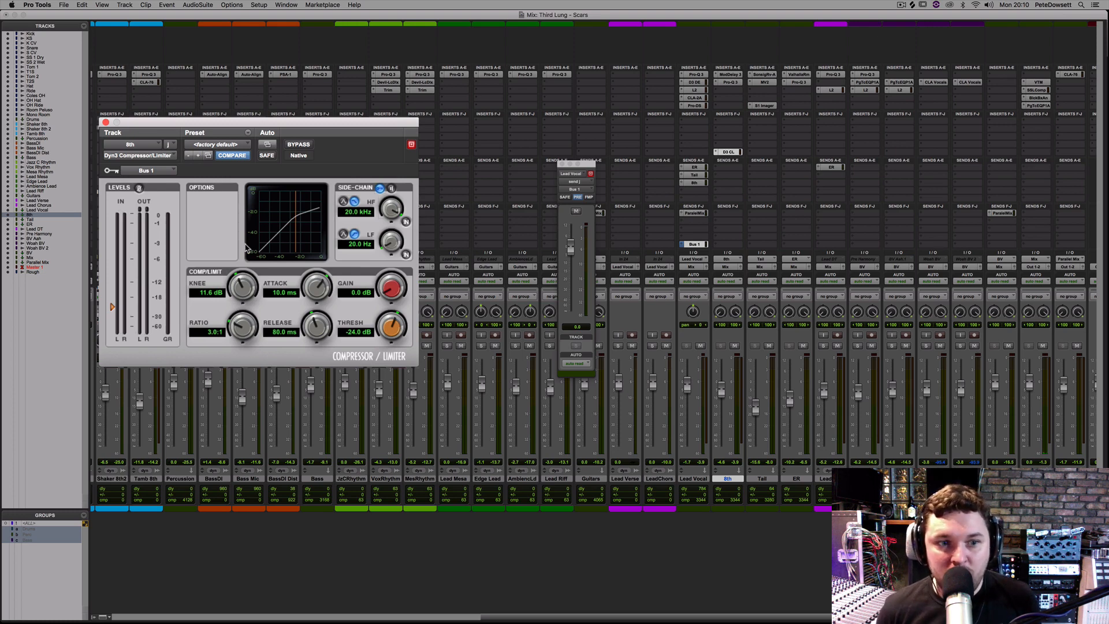
key("space")
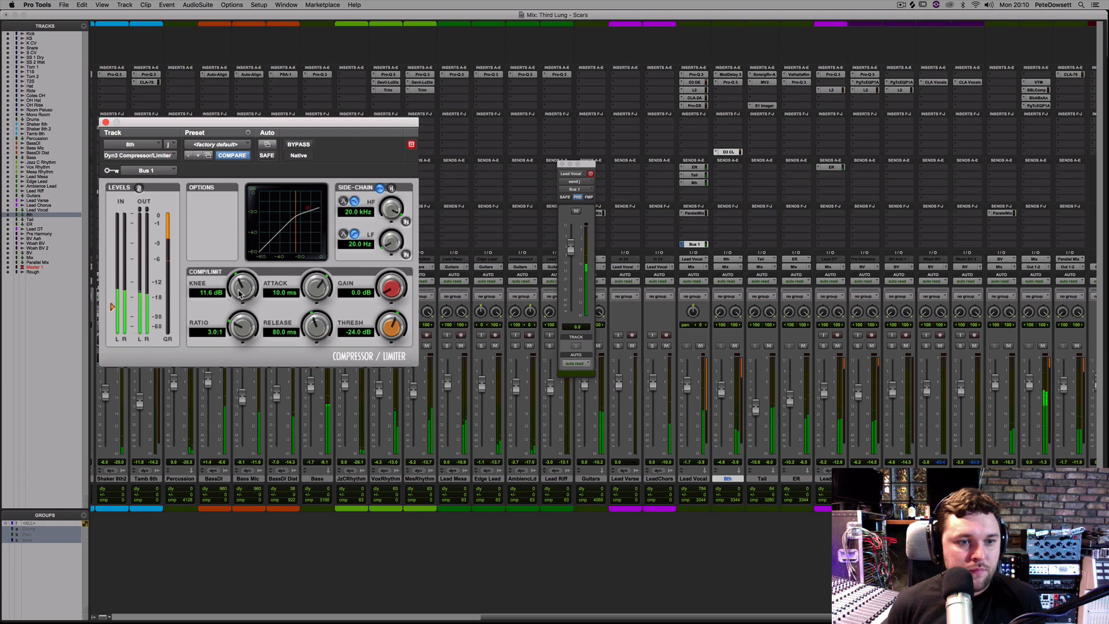
- Set the delay compressor's knee to 11.9 dB and lower its threshold to about -28 dB while listening with the LeadChors track soloed
left_click_drag(239, 290, 238, 289)
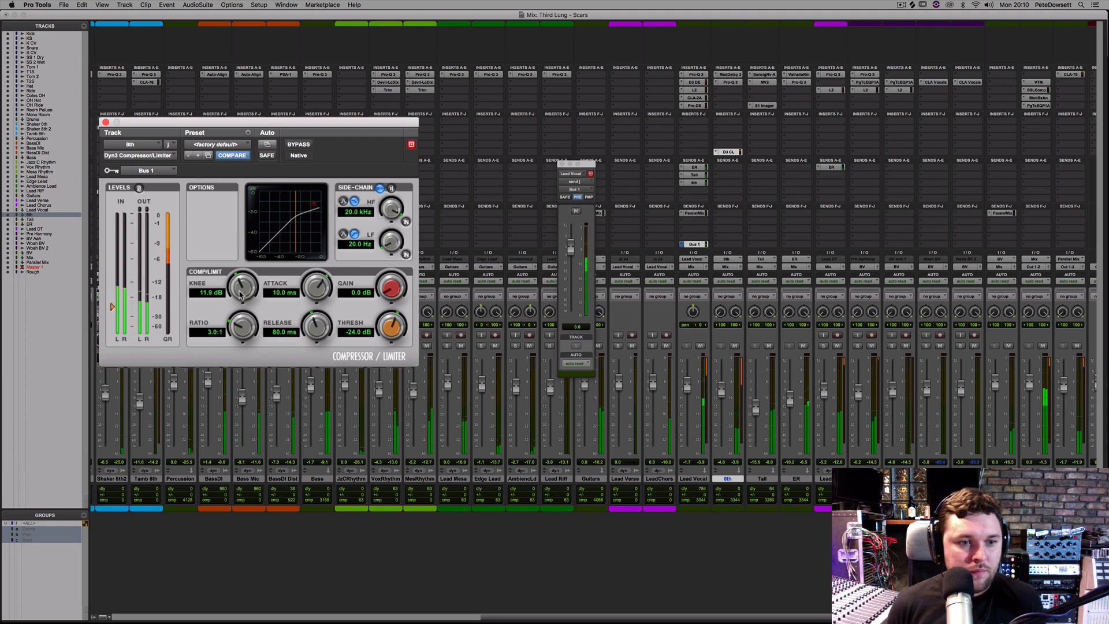
left_click(652, 345)
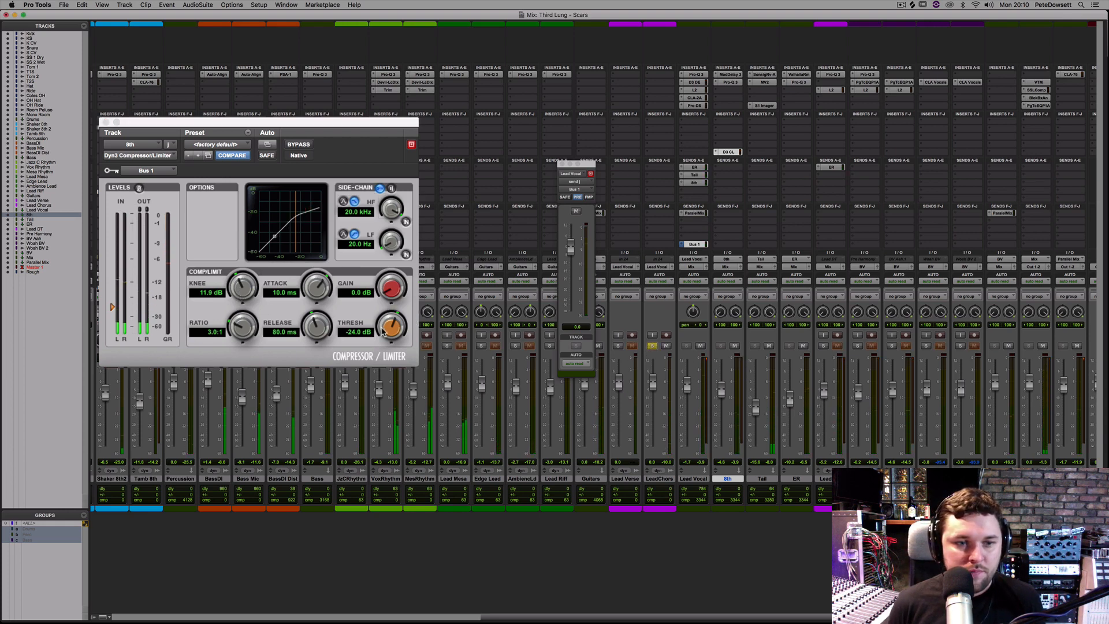
left_click_drag(383, 331, 364, 354)
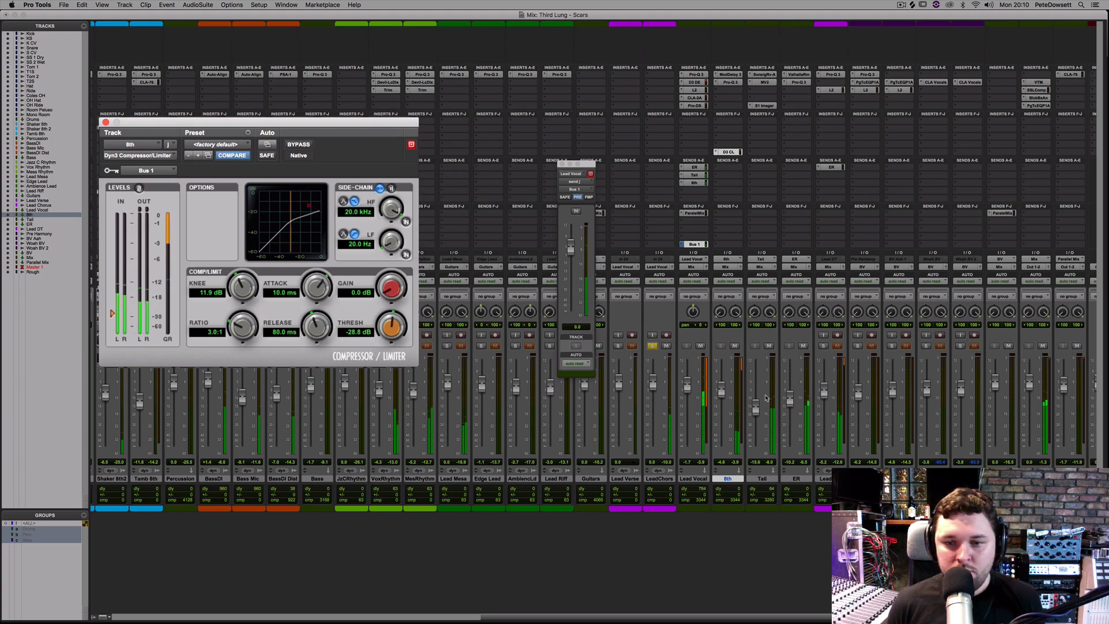
left_click(766, 398)
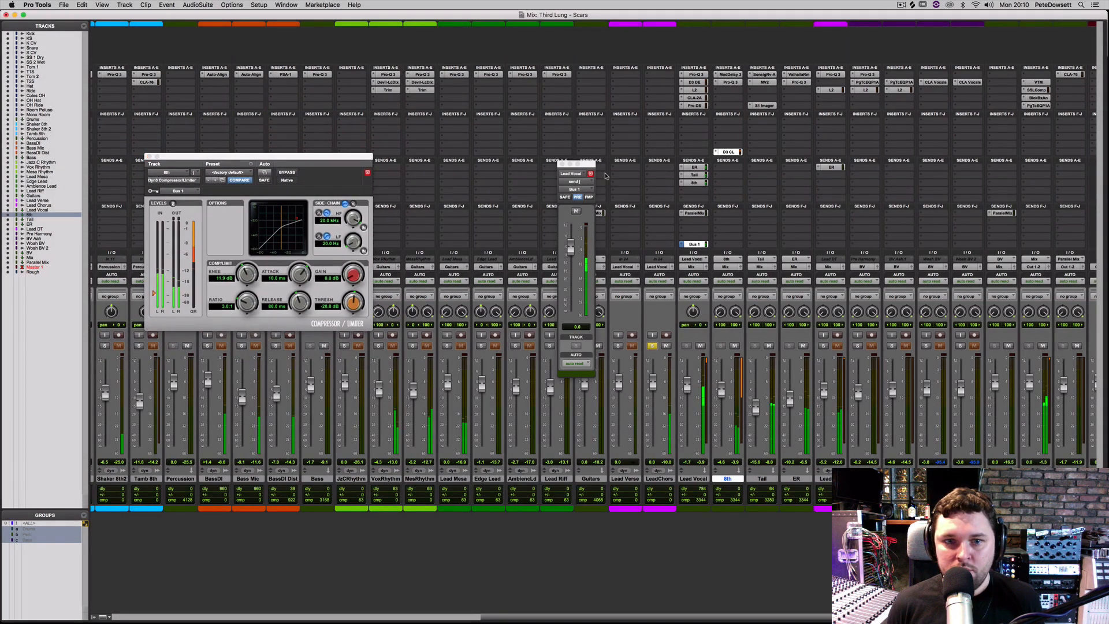
- Add bell cuts of about -6.4 dB near 650 Hz and -2.6 dB near 208 Hz in the 8th track's Pro-Q 3, then unsolo LeadChors
left_click(730, 83)
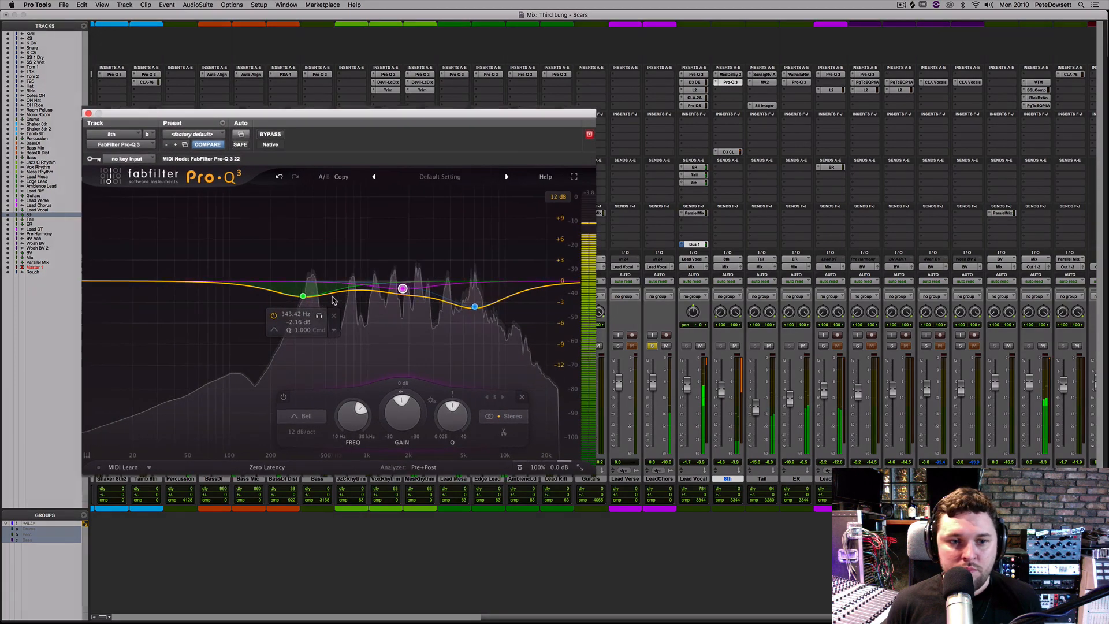
left_click_drag(329, 294, 342, 340)
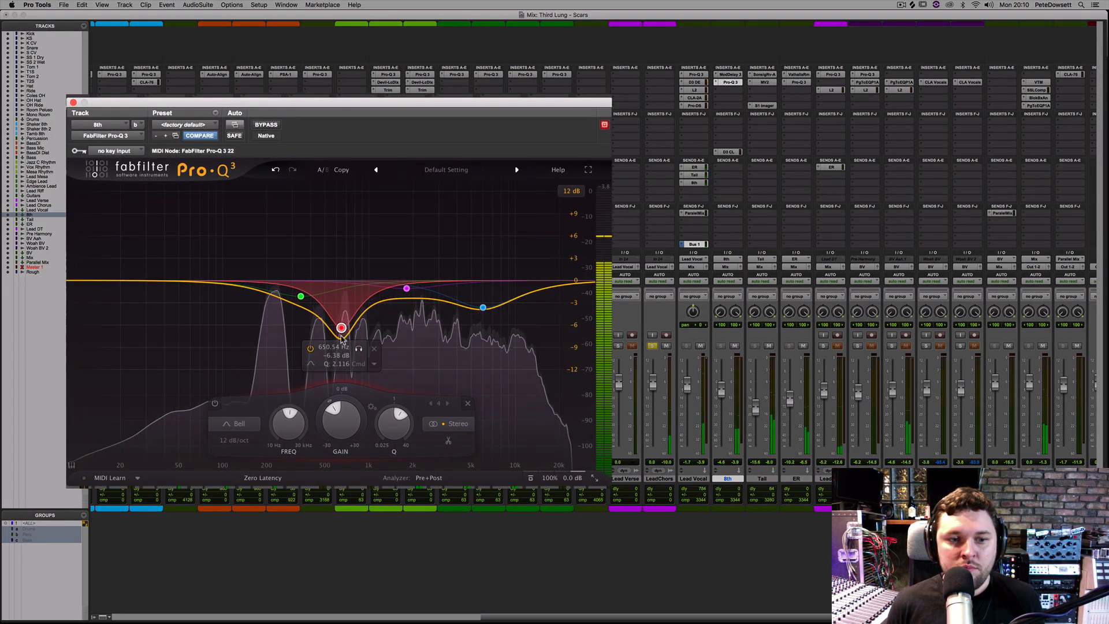
left_click_drag(270, 301, 271, 315)
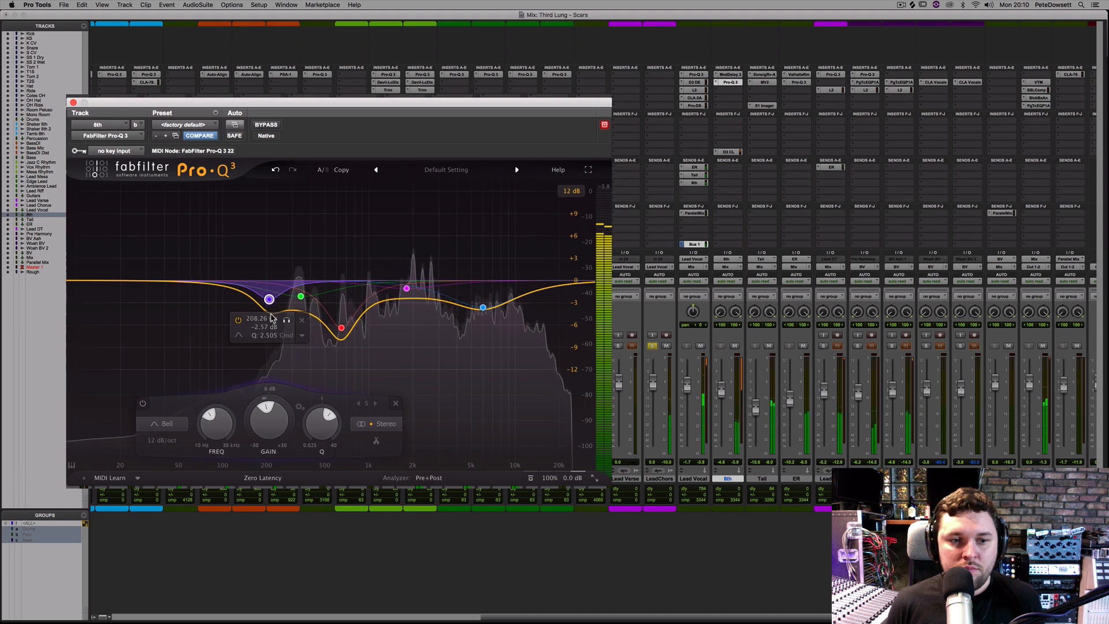
left_click(653, 346)
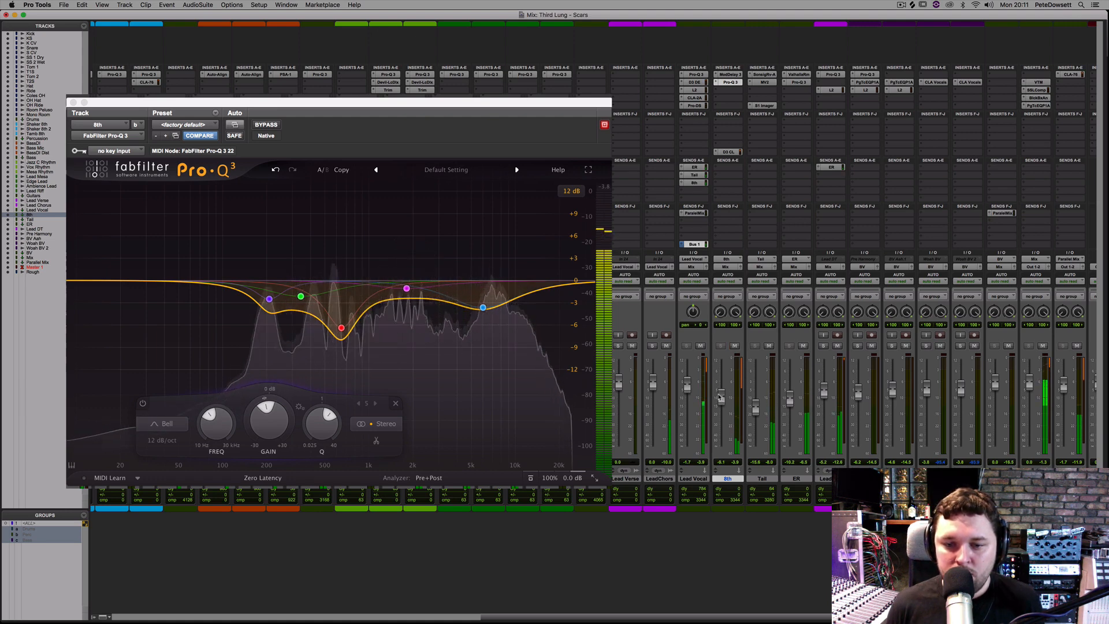
- Retune the 8th track's side-chained compressor to a 4.3:1 ratio, an 8.6 dB knee and a threshold of about -21 dB
left_click(727, 478)
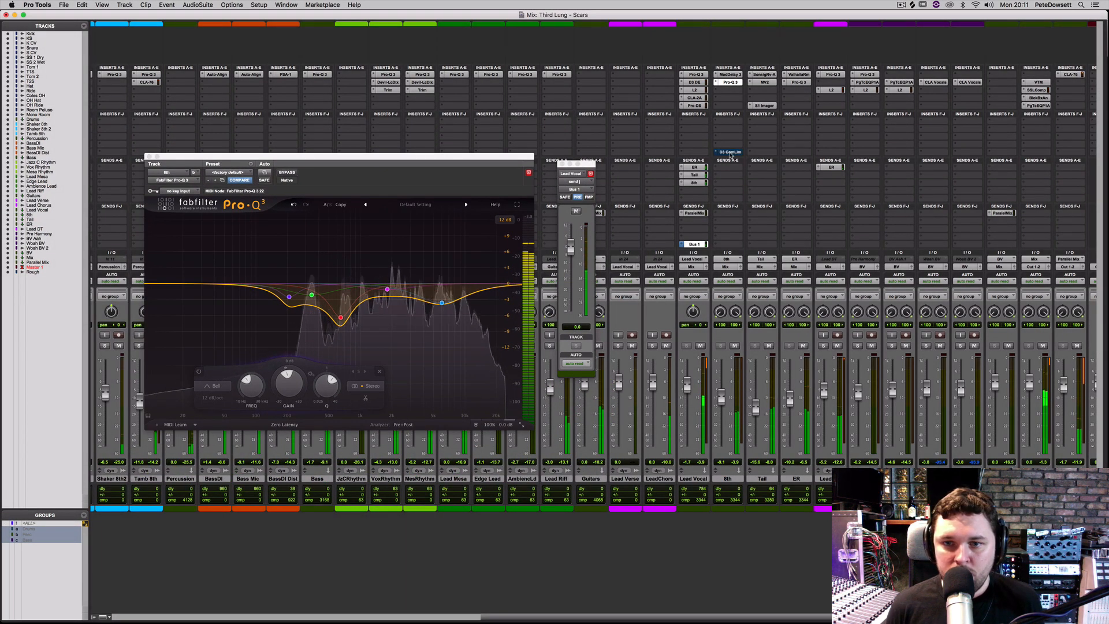
left_click(729, 152)
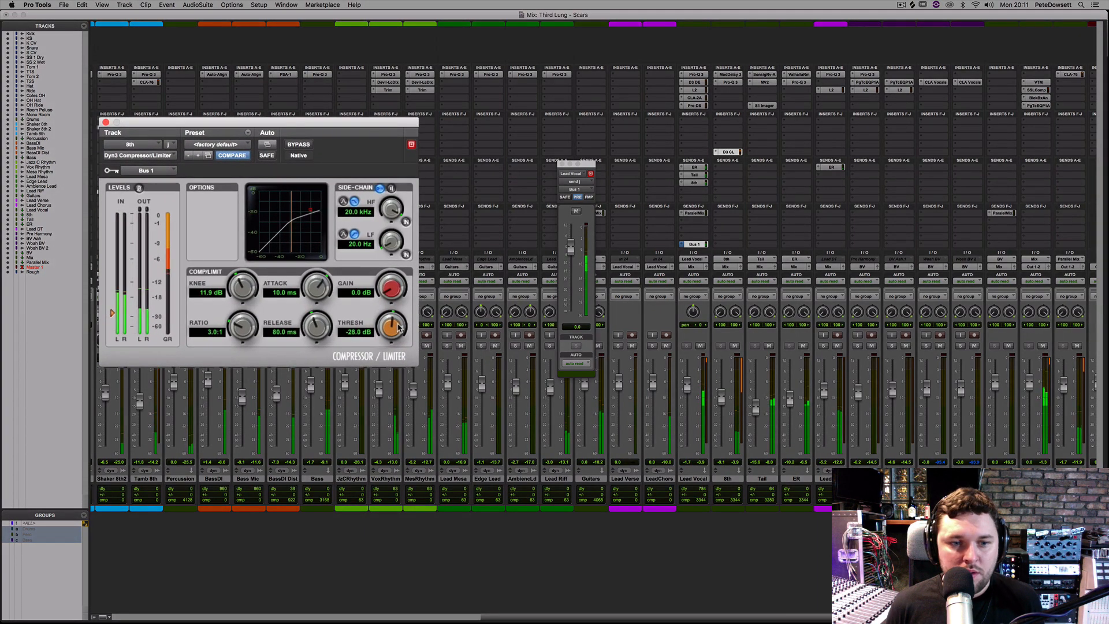
left_click_drag(358, 303, 401, 325)
left_click_drag(242, 327, 243, 319)
left_click_drag(394, 330, 397, 324)
left_click_drag(243, 291, 242, 310)
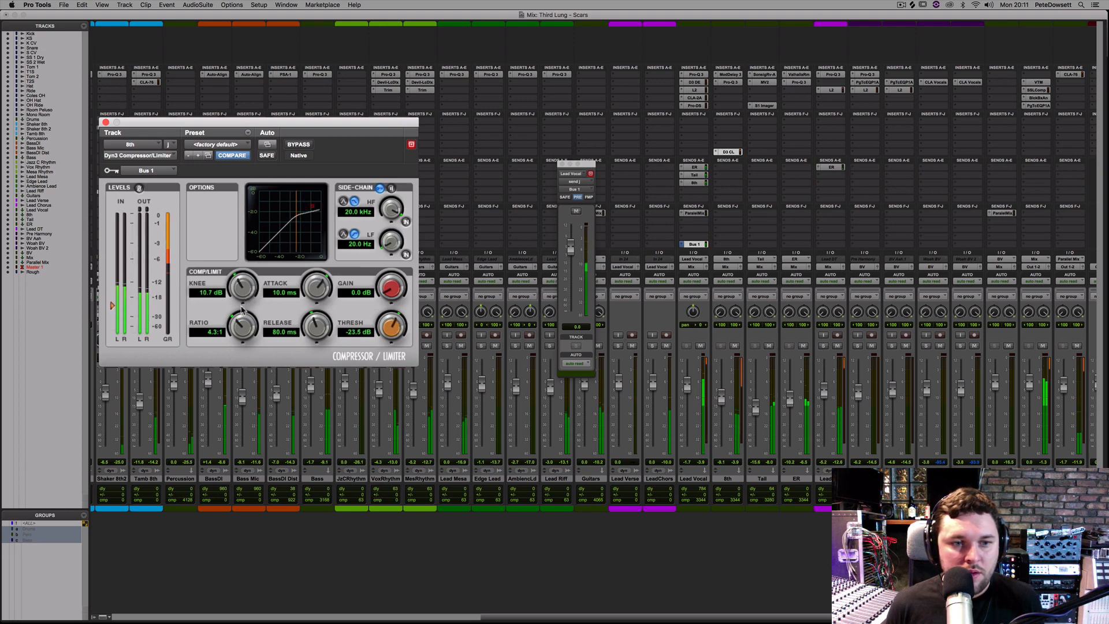
left_click_drag(392, 329, 390, 326)
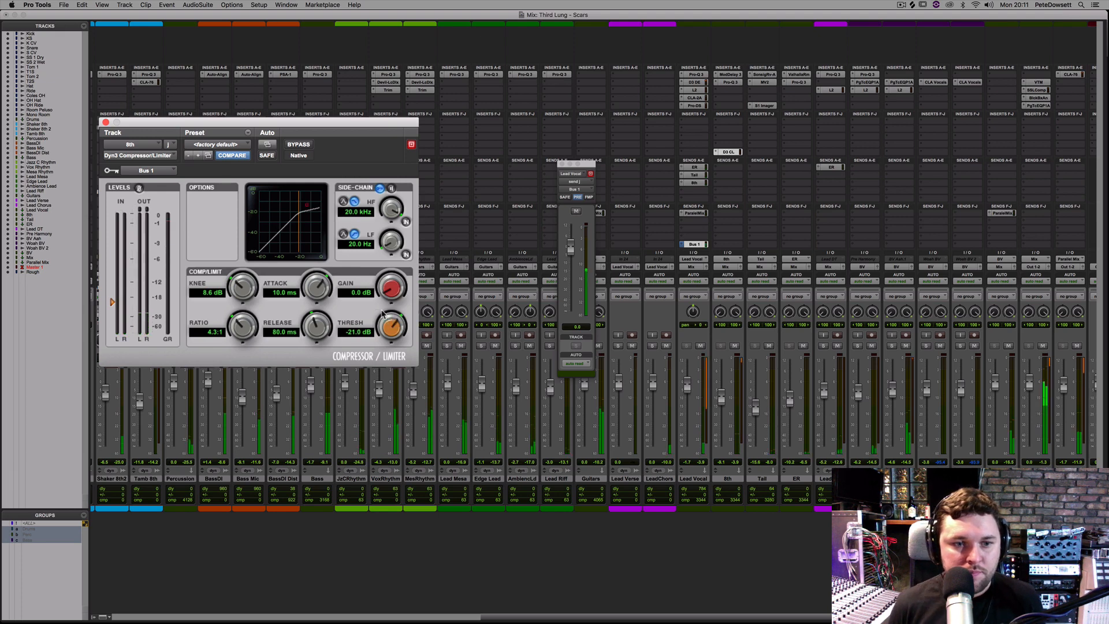
left_click_drag(385, 326, 385, 326)
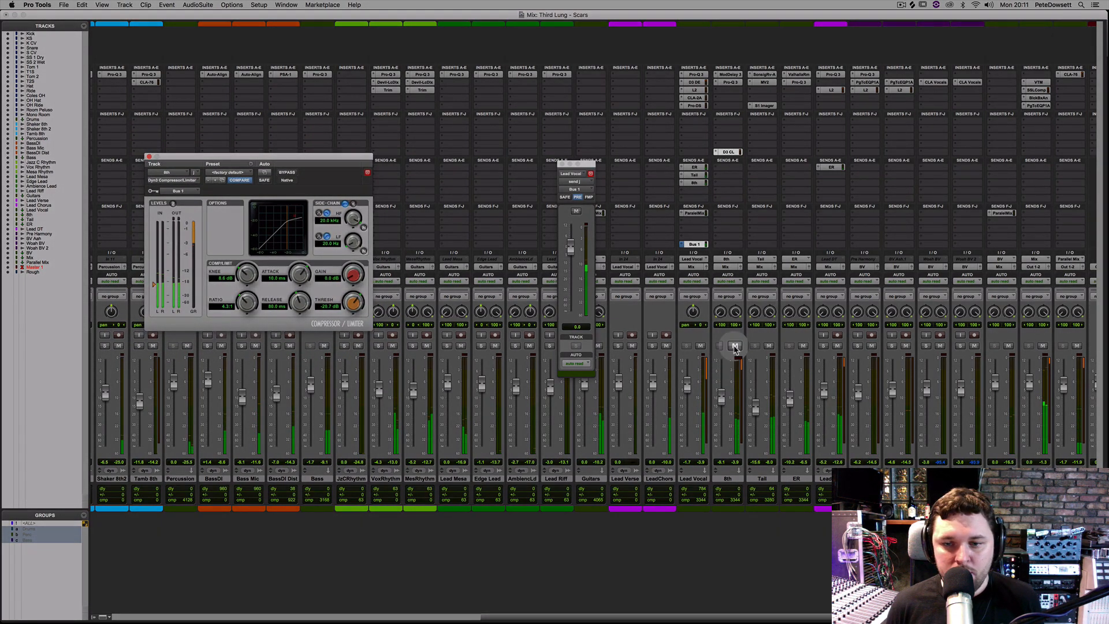
- Compare the mix with the 8th delay muted, lower its fader to about -10.2 dB and solo LeadChors
left_click(735, 347)
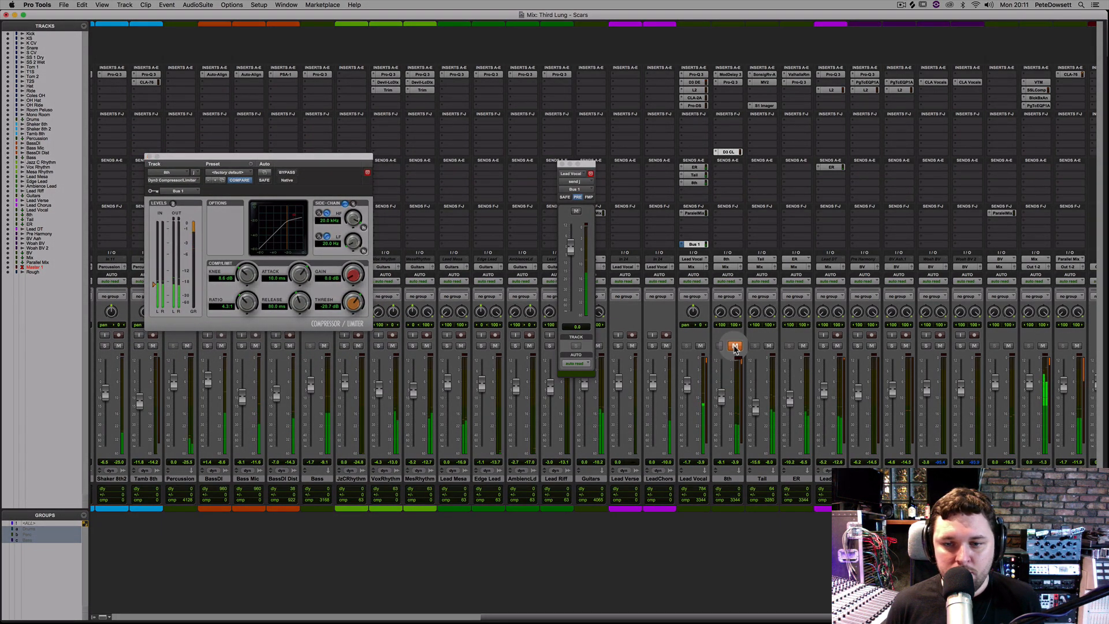
left_click(735, 347)
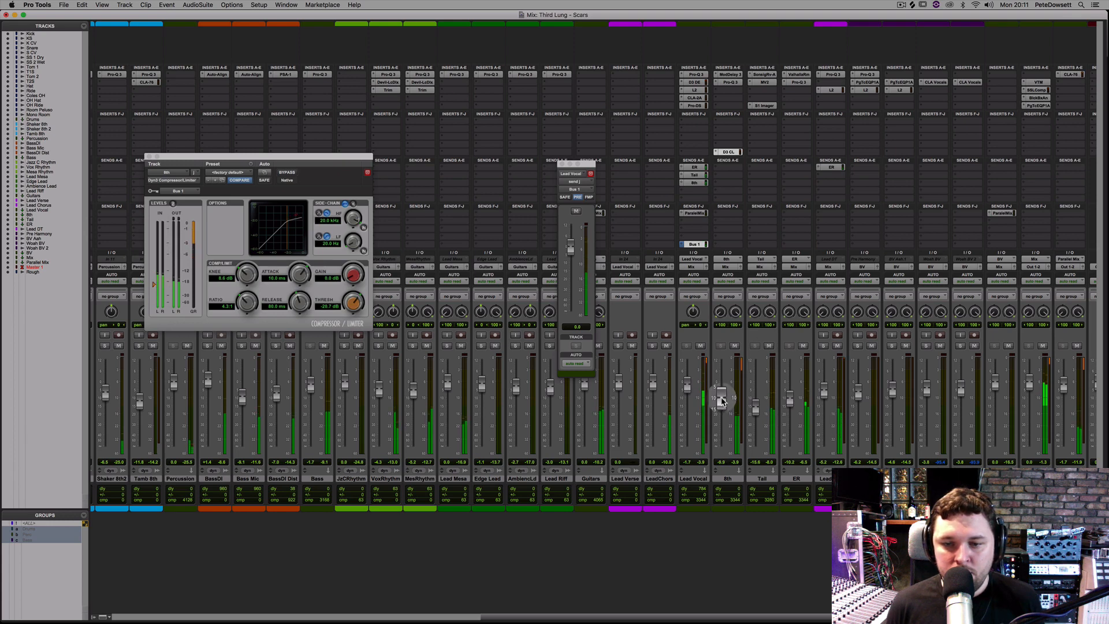
left_click(653, 345)
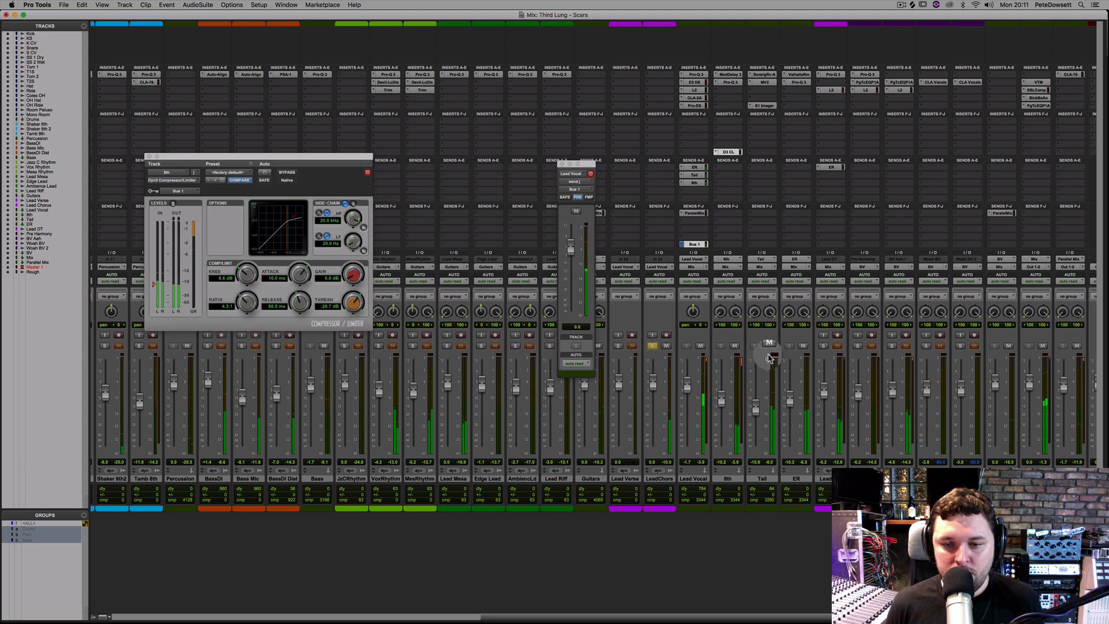
- Copy the 8th send onto the Lead DT track, check it with Lead DT soloed, and return to the full mix
left_click(824, 346)
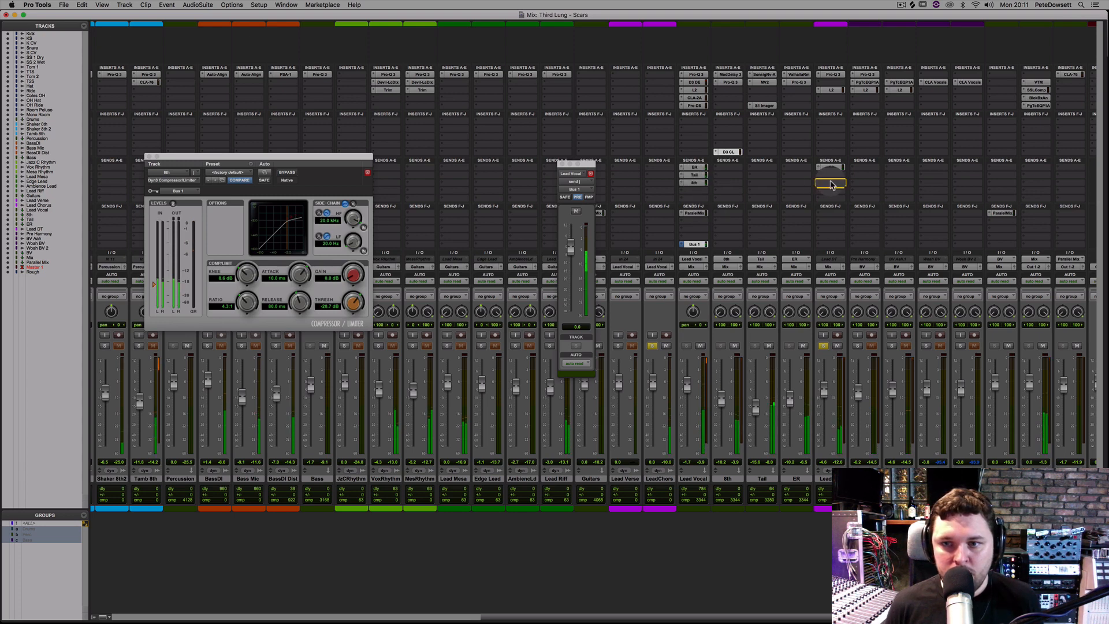
left_click_drag(831, 185, 832, 185)
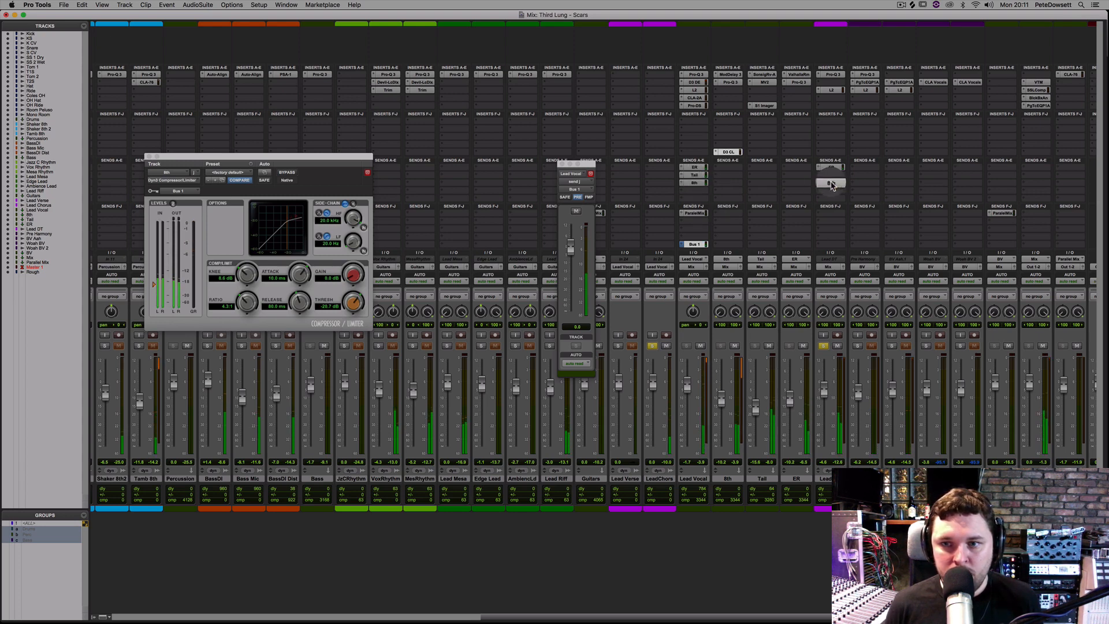
left_click(831, 183)
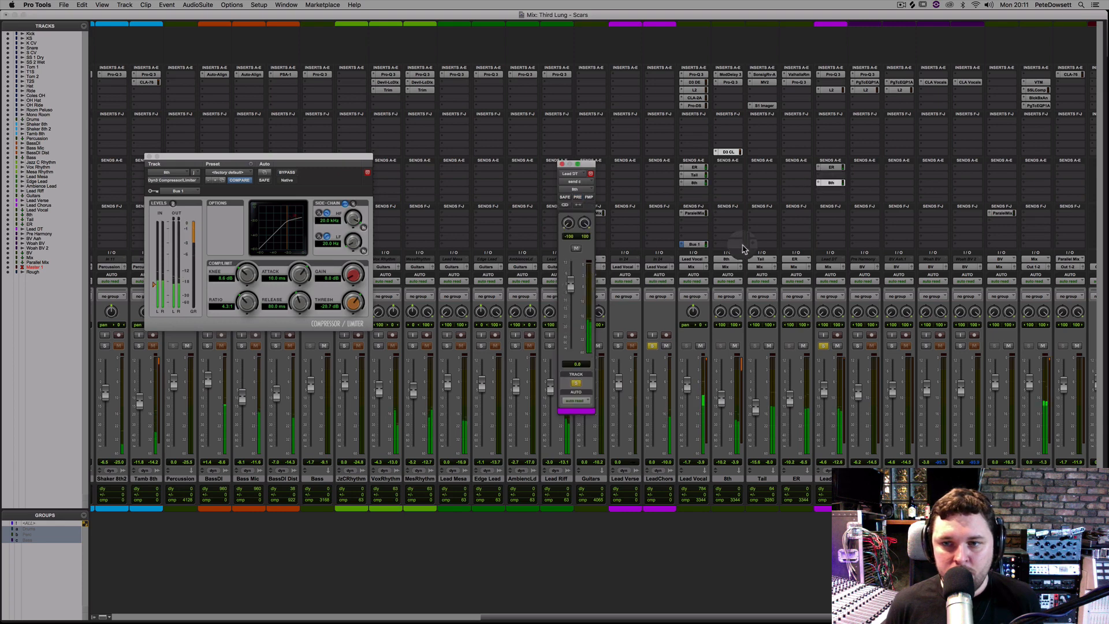
left_click(652, 347)
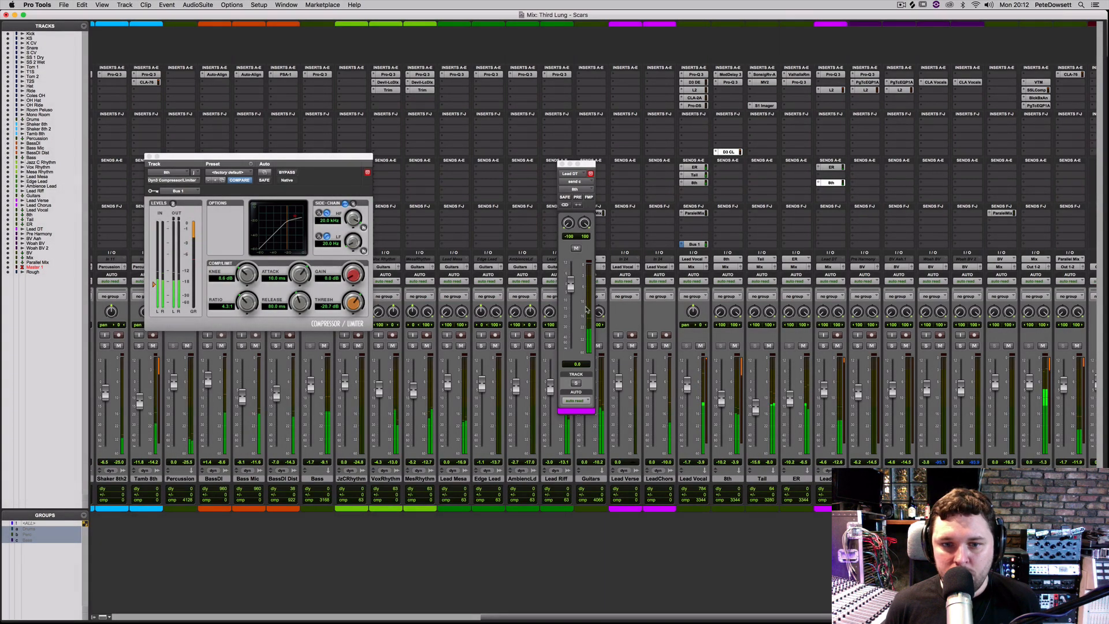
- Lower the Lead DT send level to the 8th delay by ear and close the send and compressor windows
left_click(570, 286)
left_click_drag(571, 286, 569, 306)
left_click(563, 164)
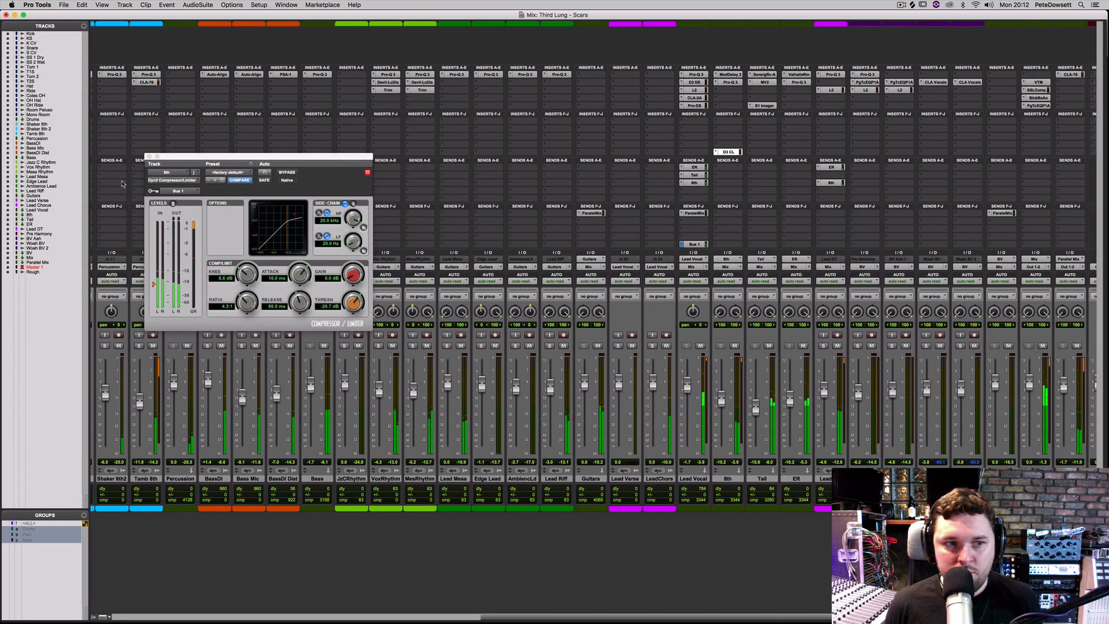
left_click(149, 156)
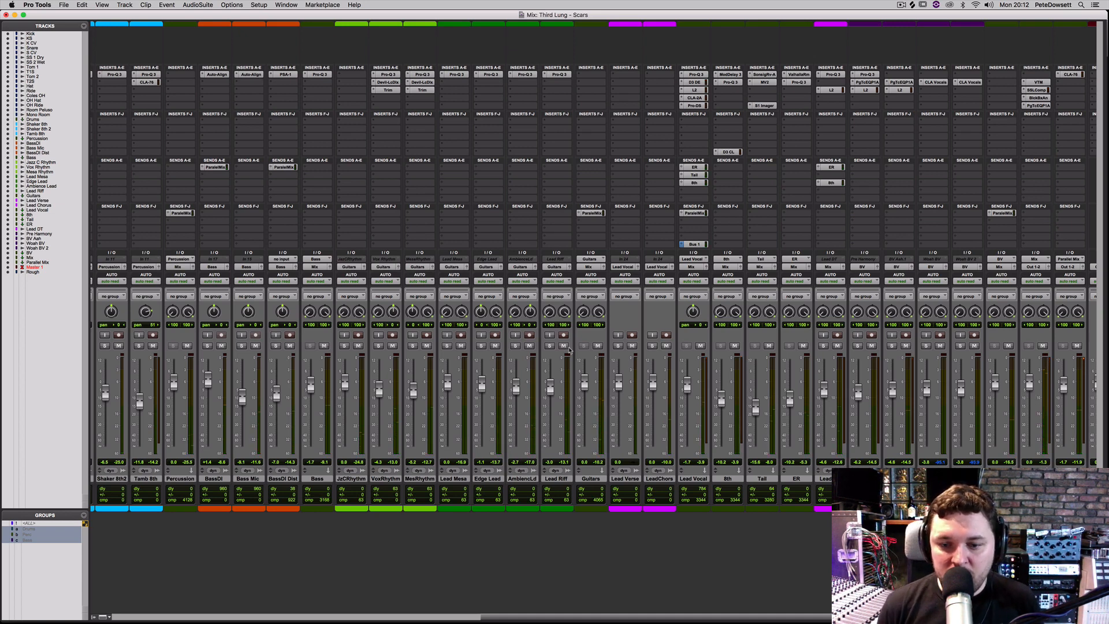
- Select the 8th, Tail and ER tracks together and compare the soloed LeadChors vocal with and without these effects
left_click(728, 479)
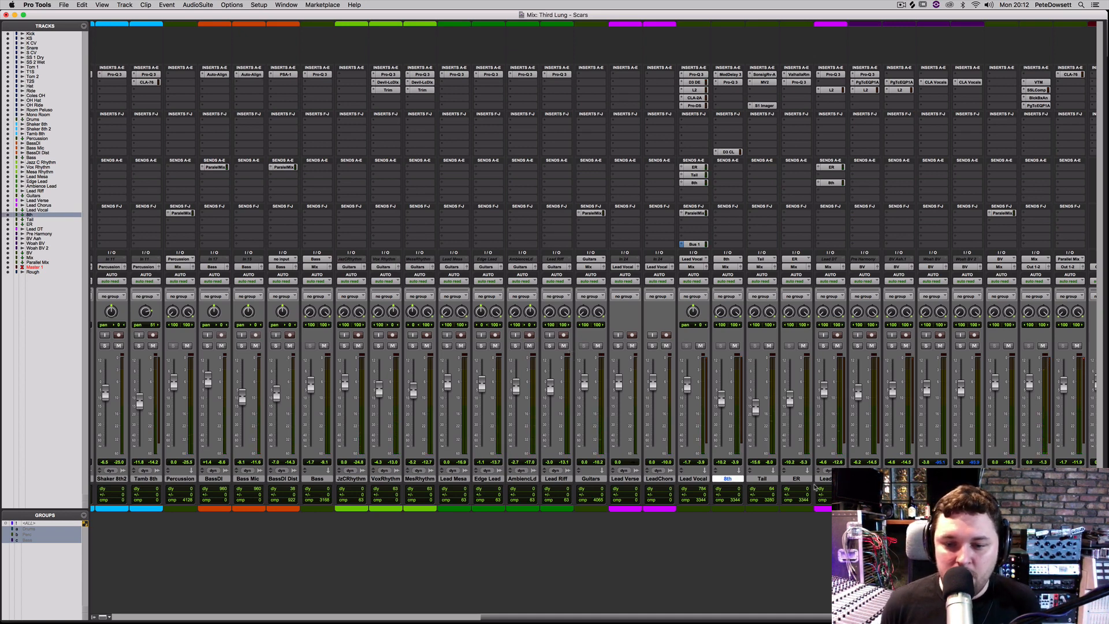
left_click(796, 479, "shift")
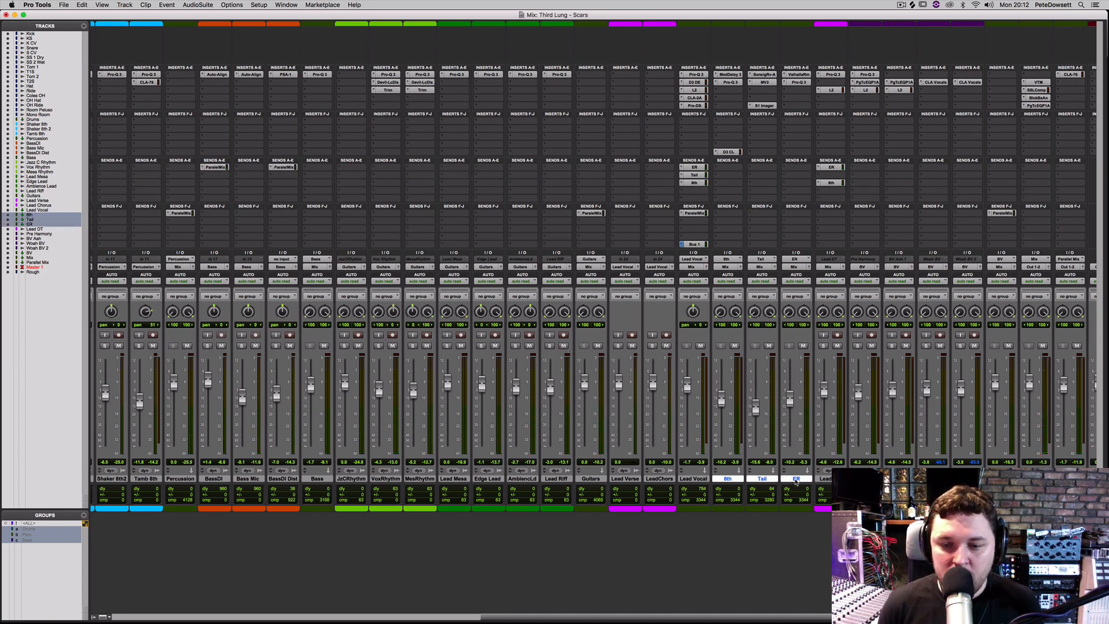
left_click(651, 346)
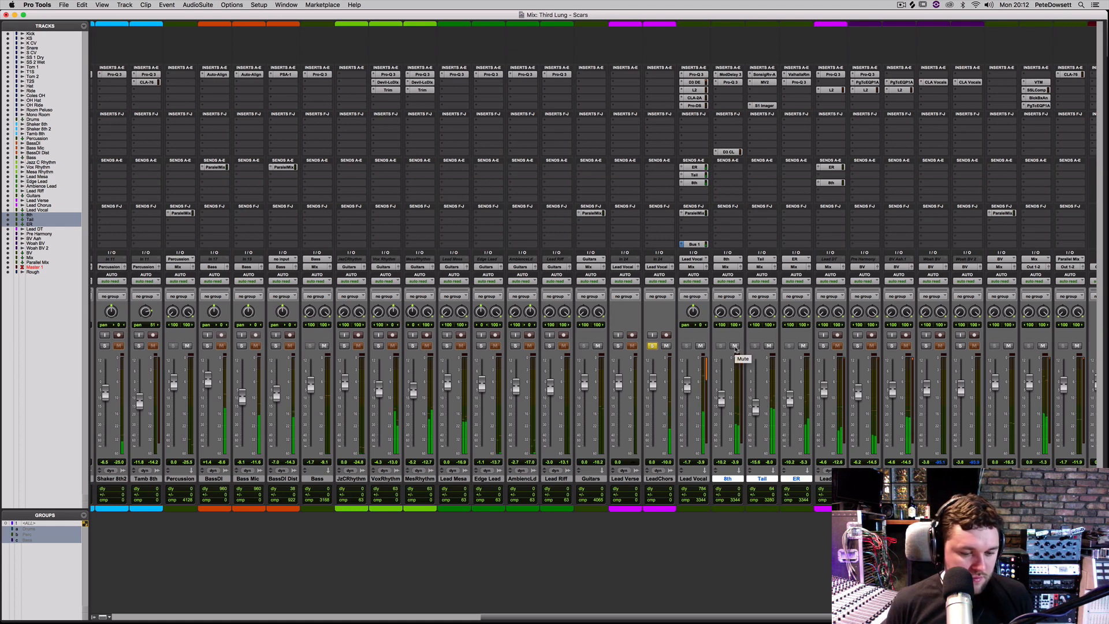
left_click(735, 346)
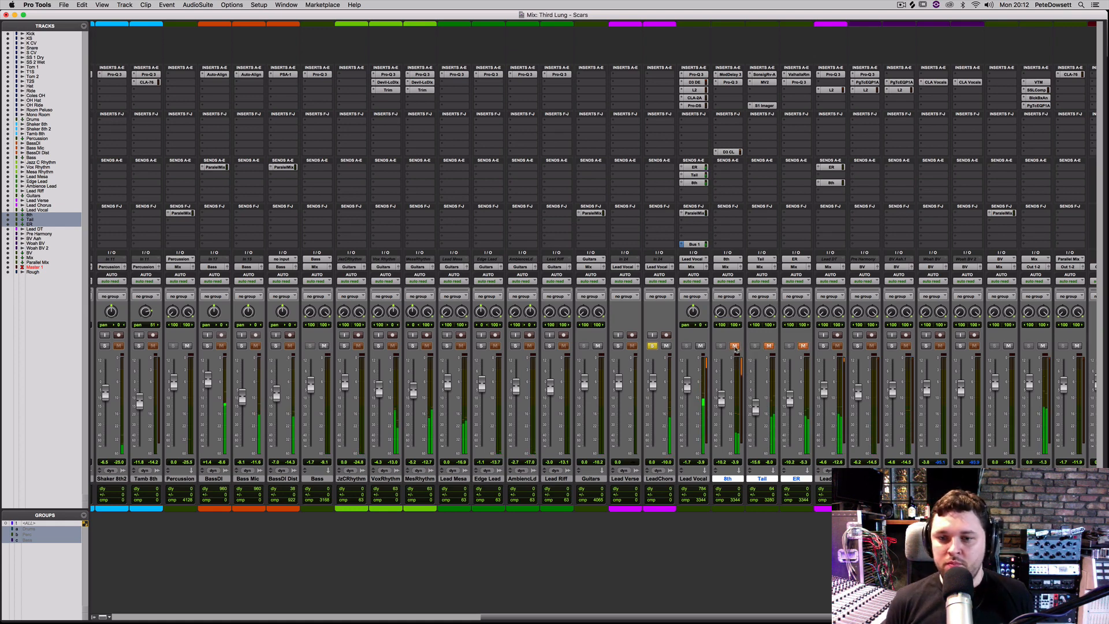
left_click(735, 346)
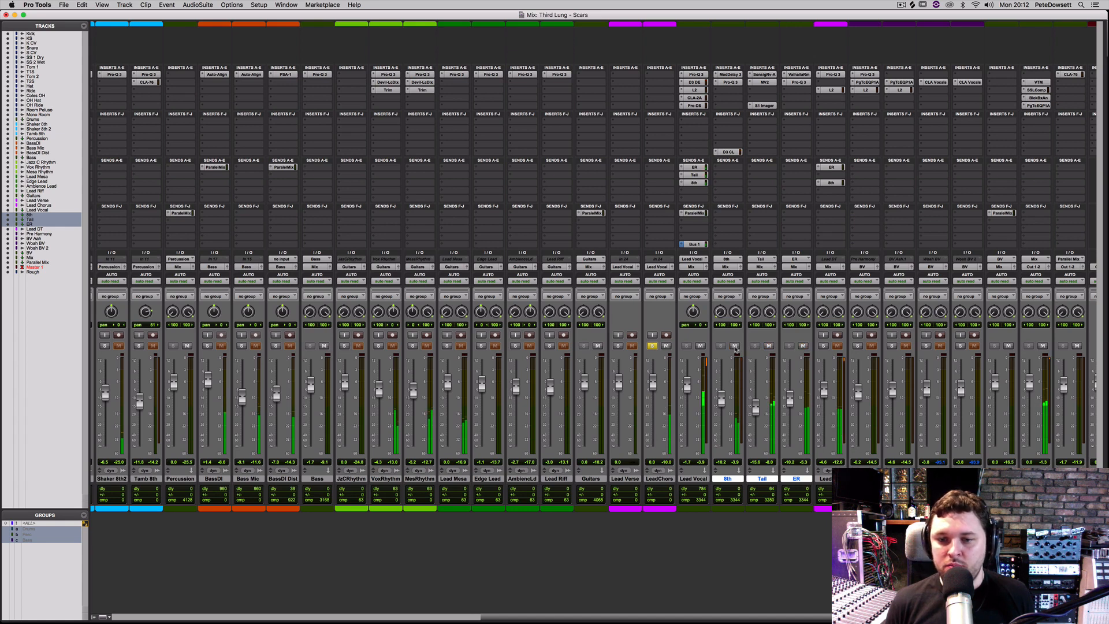
left_click(652, 346)
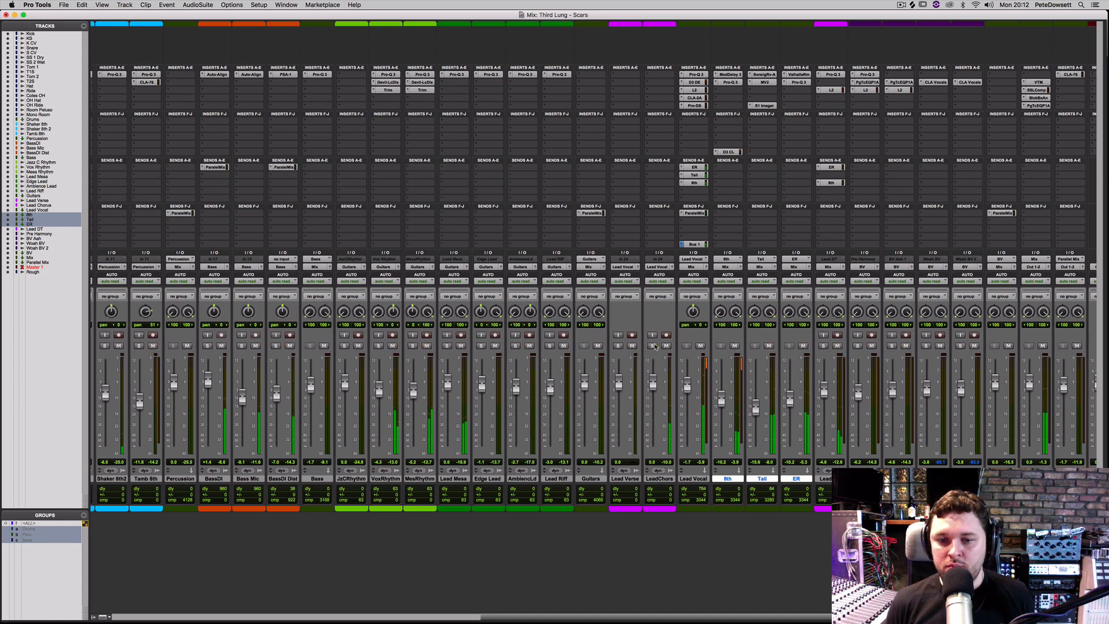
- Compare the effects muted and unmuted in the full mix, setting Lead Vocal to -1.4 dB, 8th to about -10.7 dB and Tail to -16.3 dB
left_click(735, 345, "alt+shift")
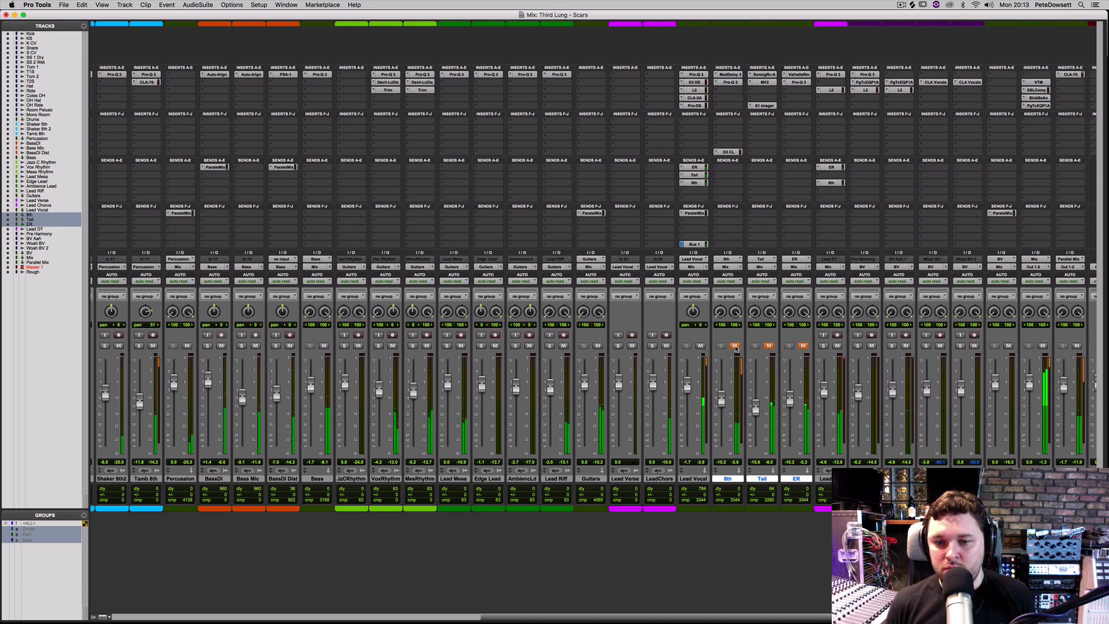
left_click(735, 346, "alt+shift")
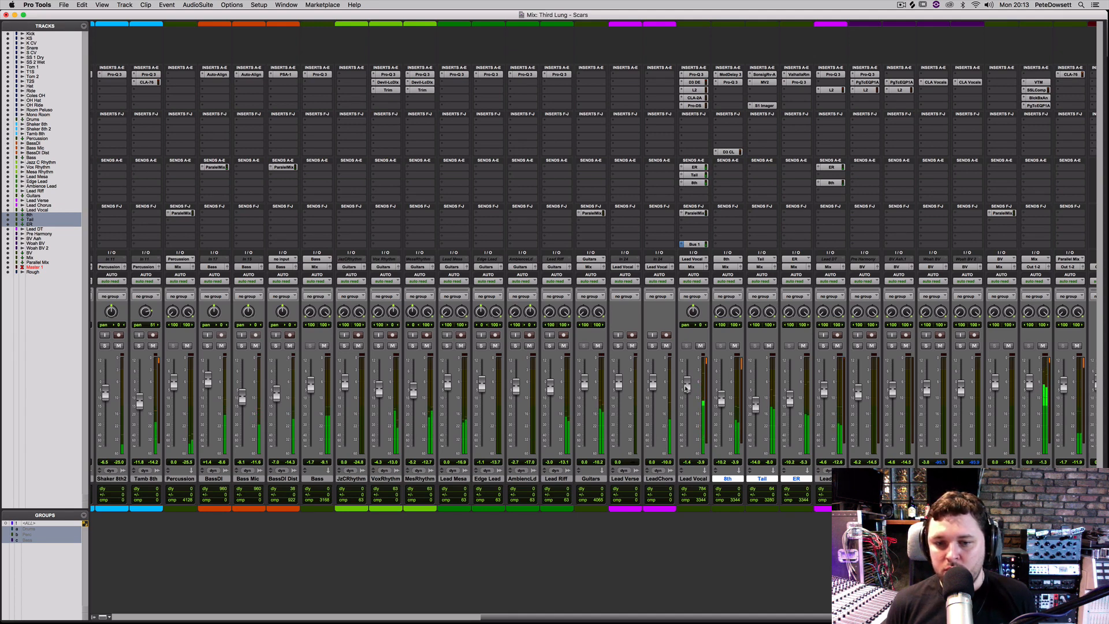
left_click(735, 345)
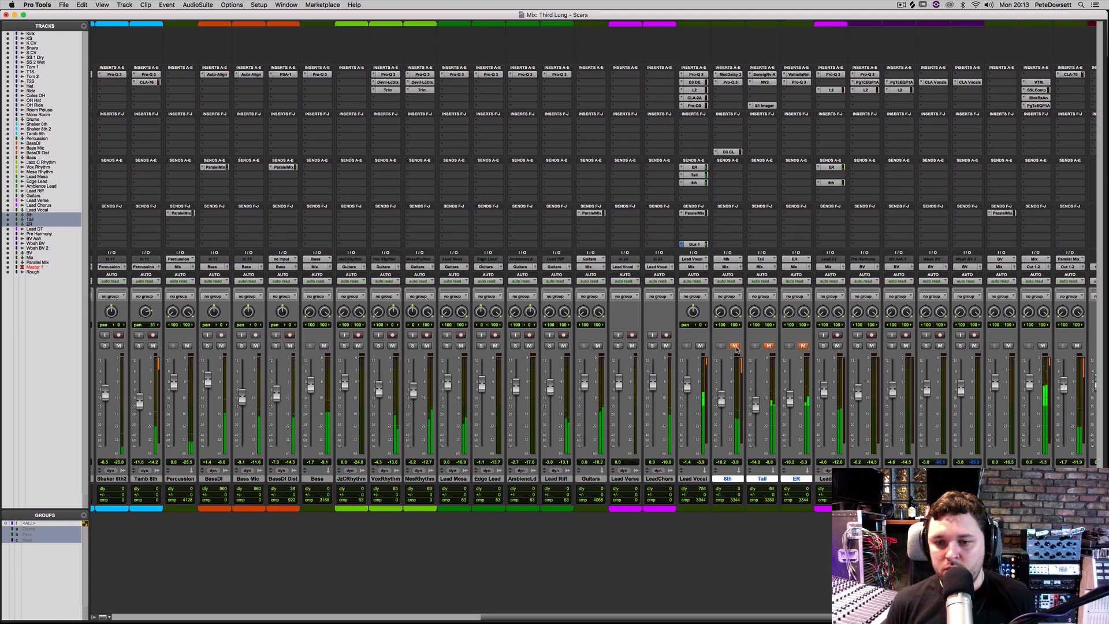
left_click(735, 346)
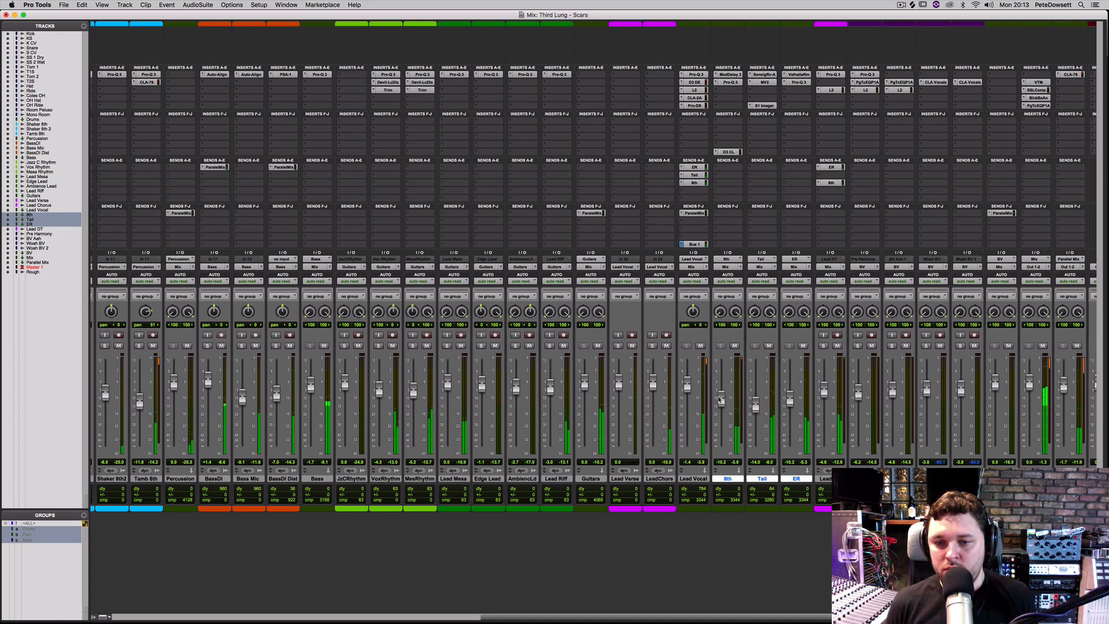
left_click_drag(720, 400, 752, 412)
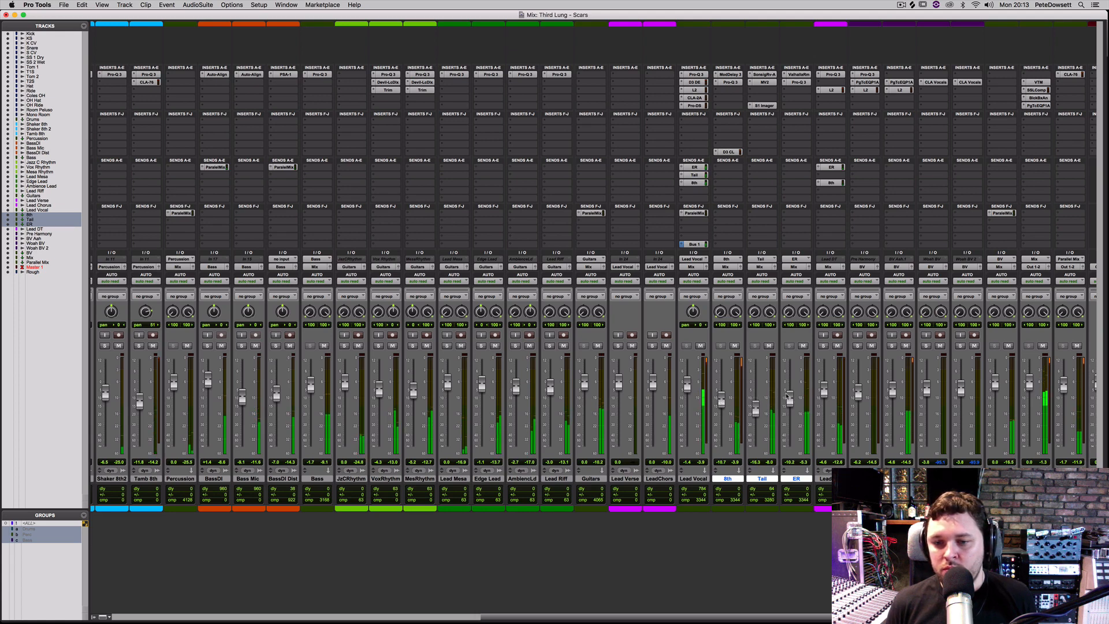
- Deselect the effects tracks and play the song with the Lead Verse track soloed
left_click(751, 479)
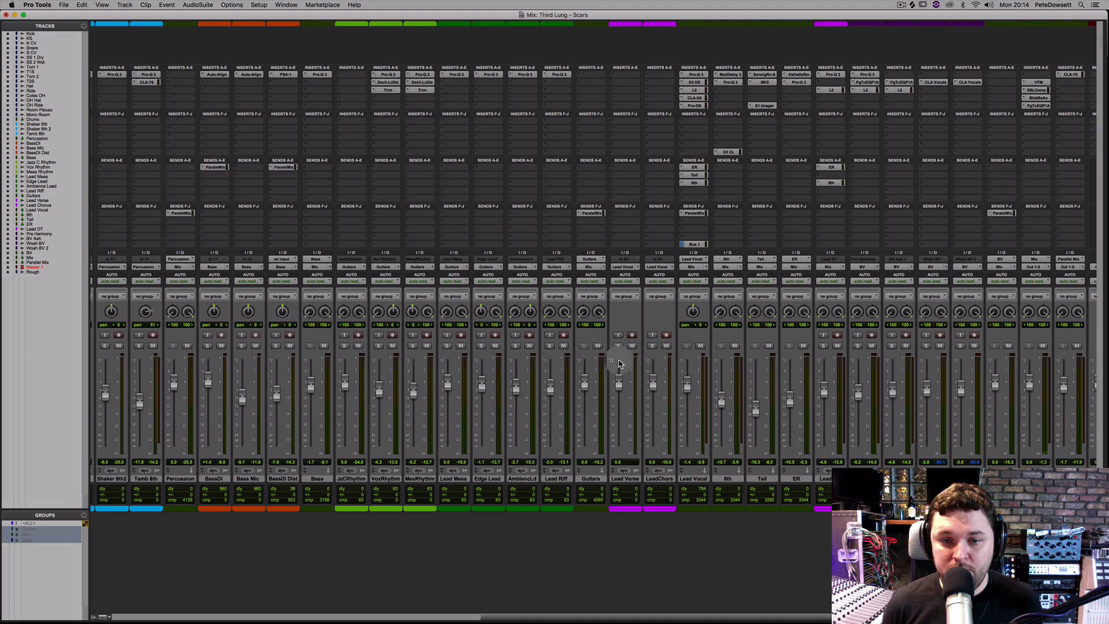
key("space")
left_click(618, 346)
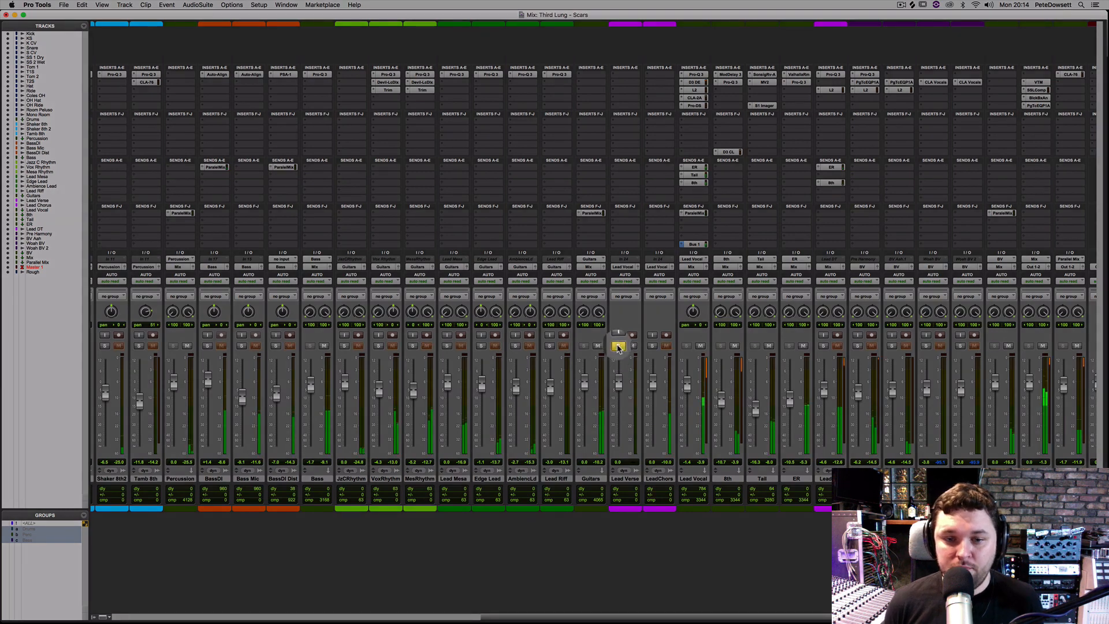
- Solo the LeadChors and Lead DT vocal tracks together with Lead Verse
left_click(653, 346)
left_click(618, 346)
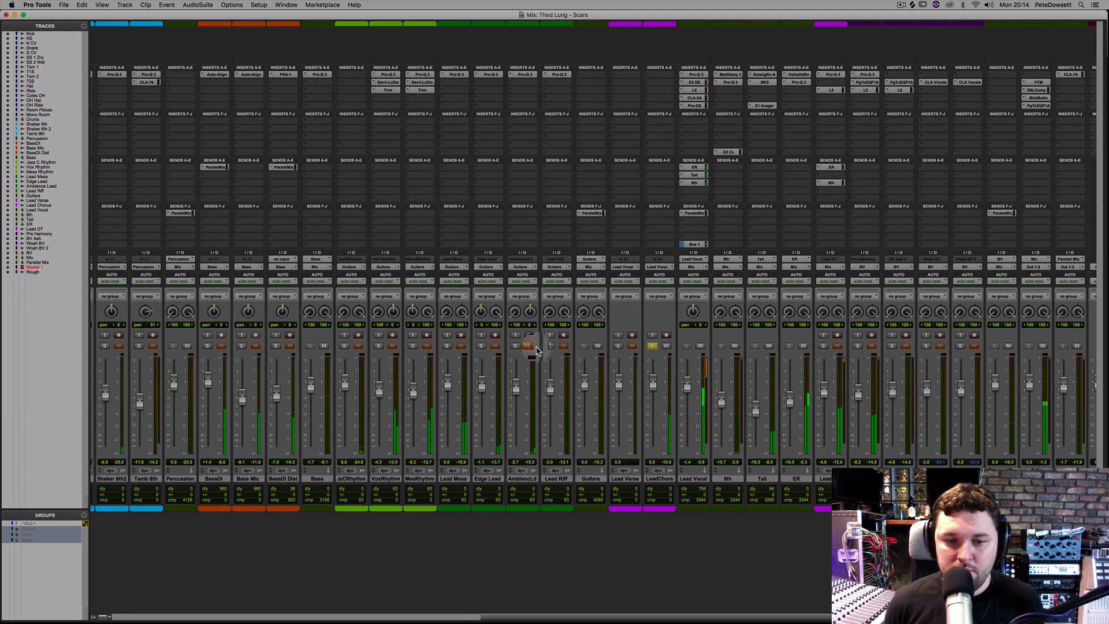
left_click(618, 346)
left_click(821, 347)
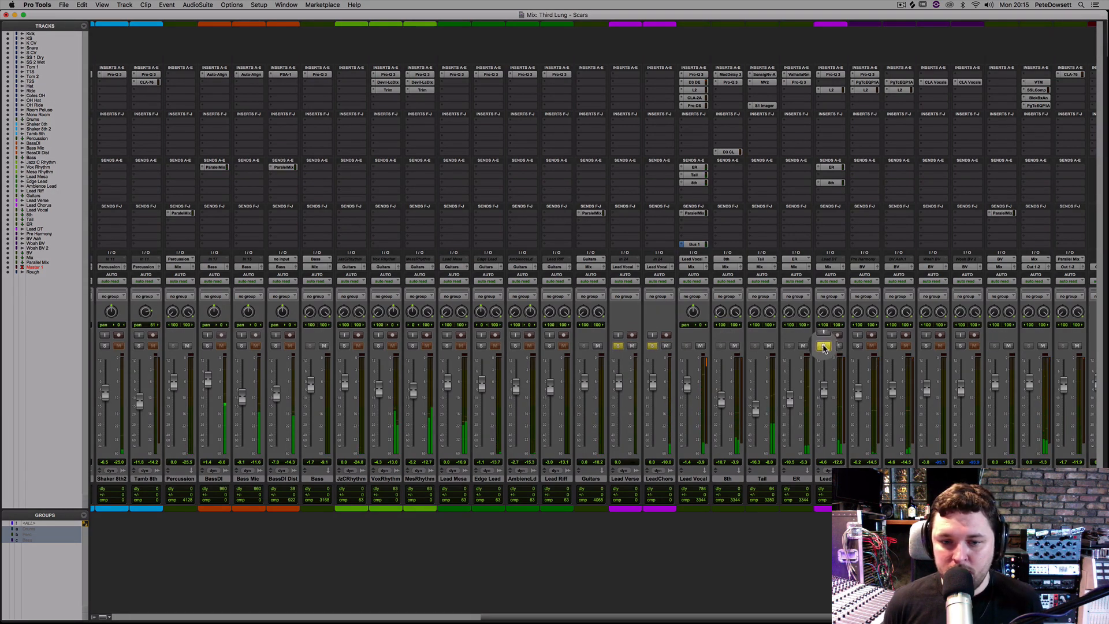
- Audition the lead and rhythm guitar tracks alongside the soloed vocals, finishing with Lead Riff as the only soloed guitar
left_click(515, 346)
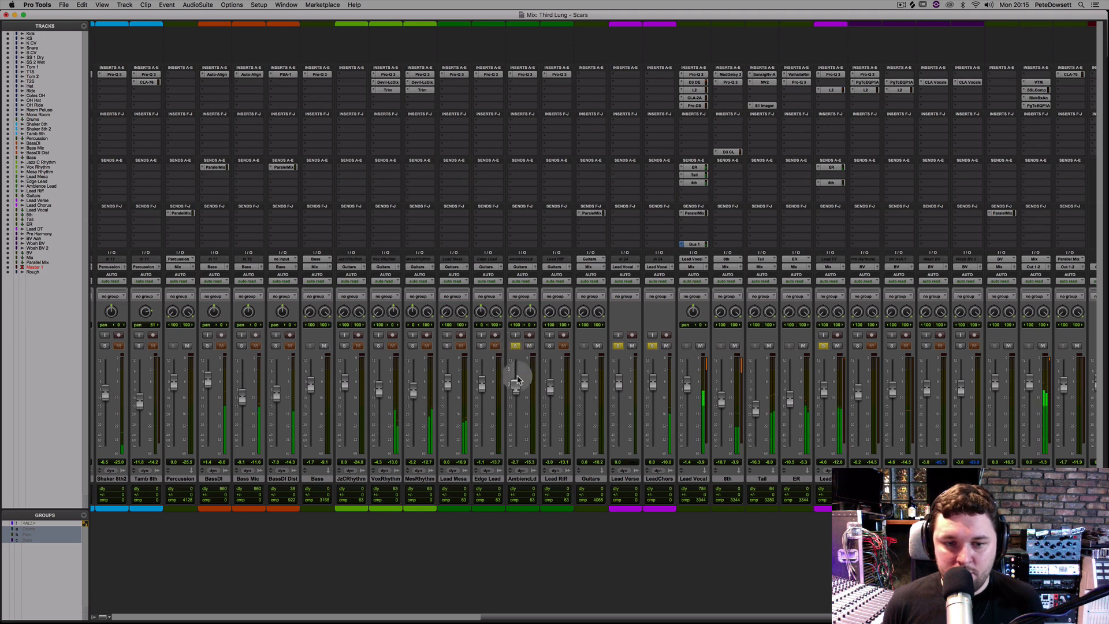
left_click(549, 346)
left_click(412, 346)
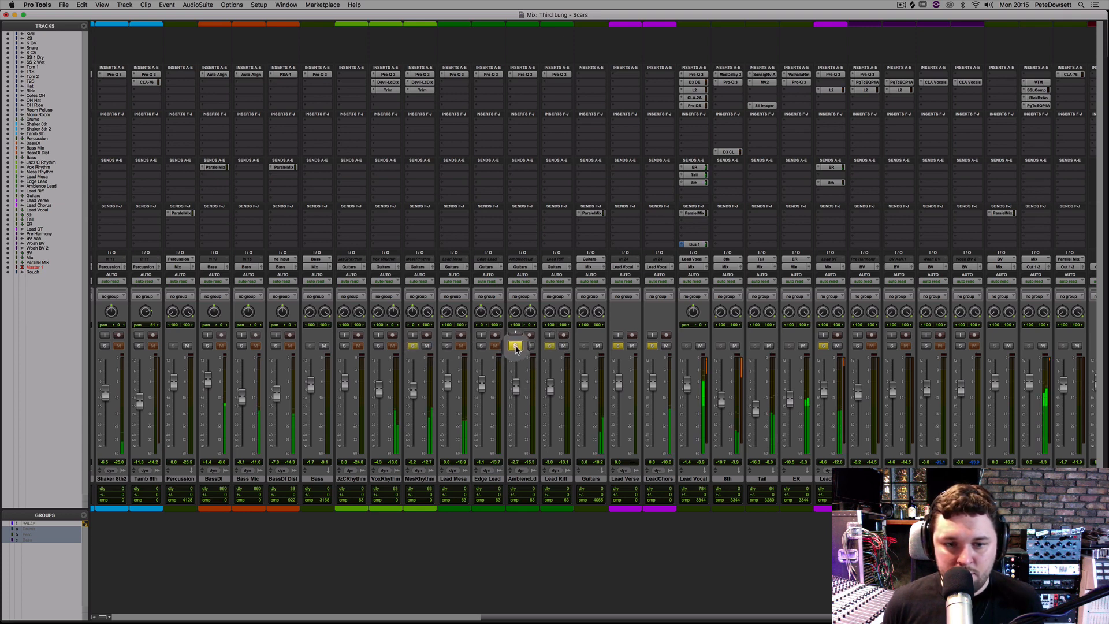
left_click(448, 346)
left_click(447, 347)
left_click(378, 346)
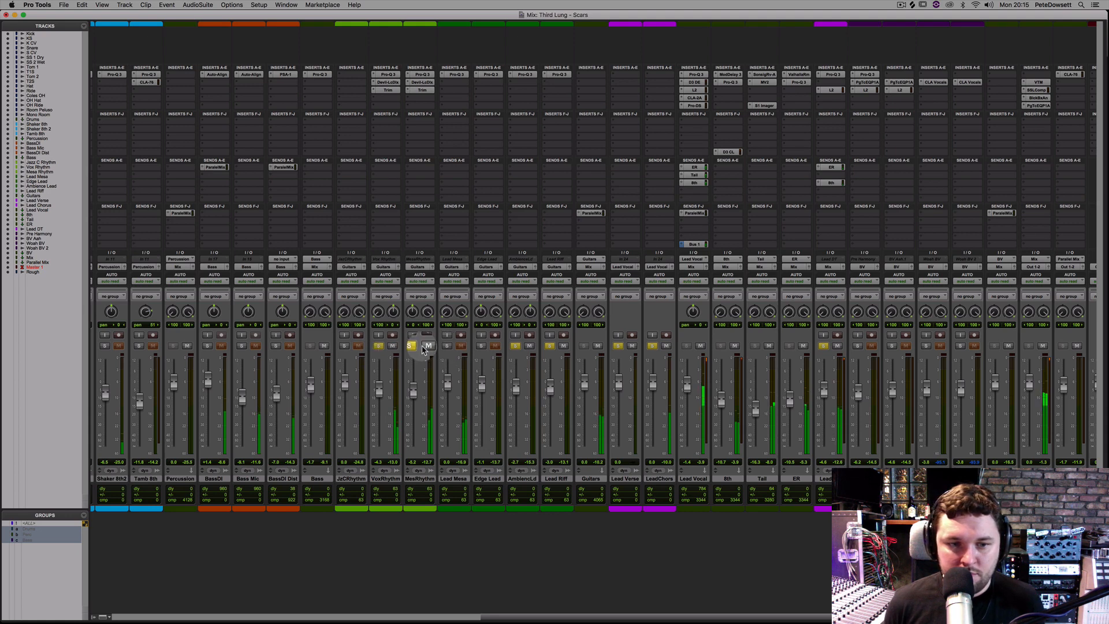
left_click(412, 346)
left_click(515, 346)
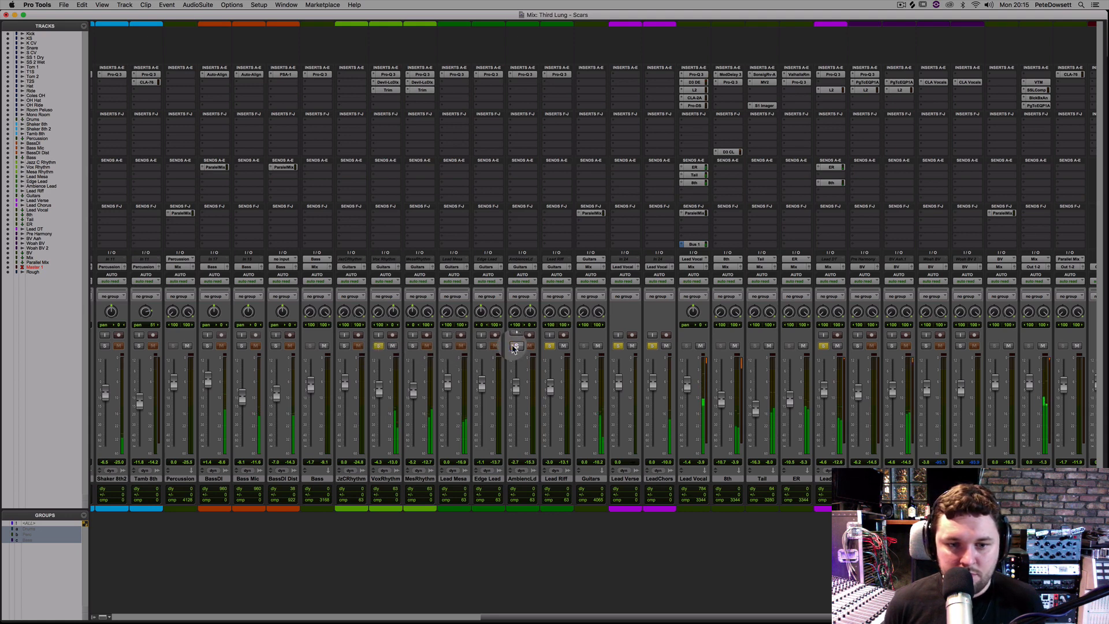
left_click(550, 346)
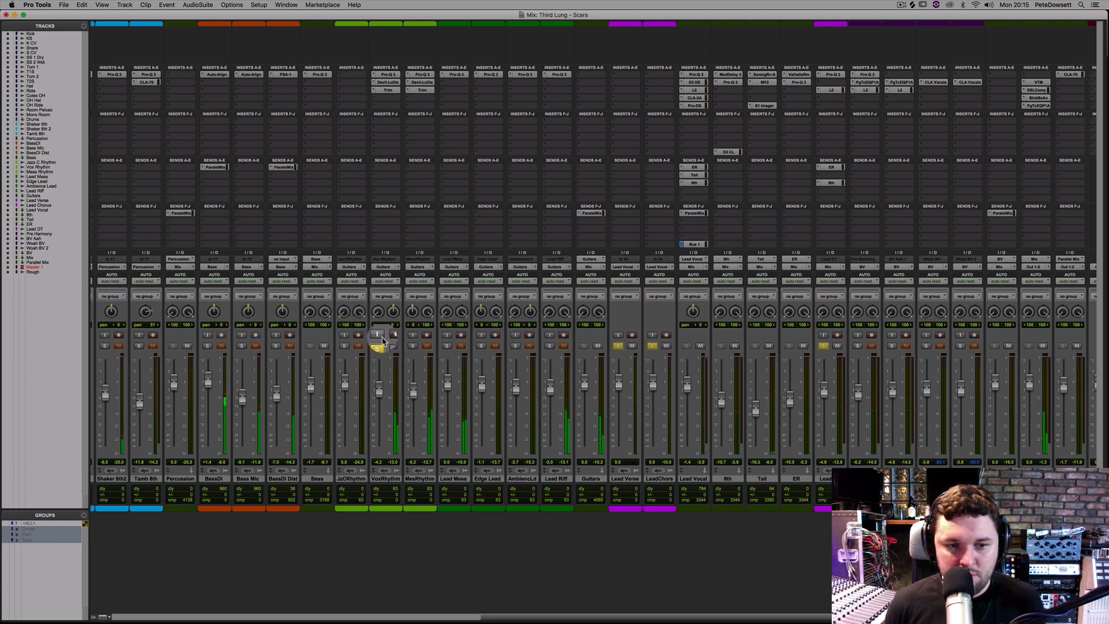
left_click(549, 345)
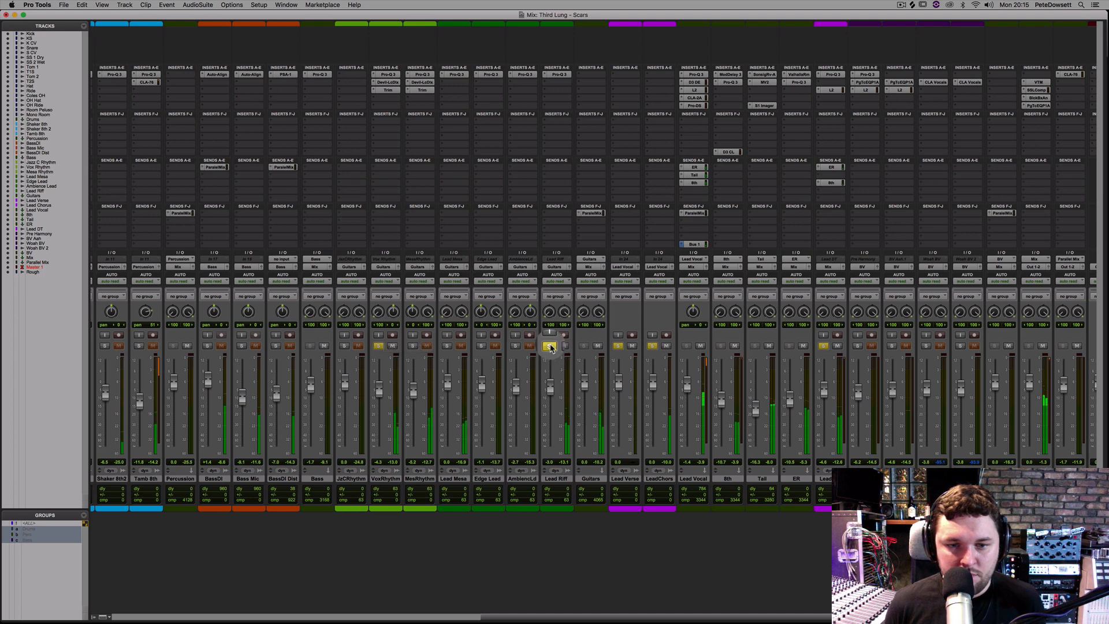
left_click(378, 346)
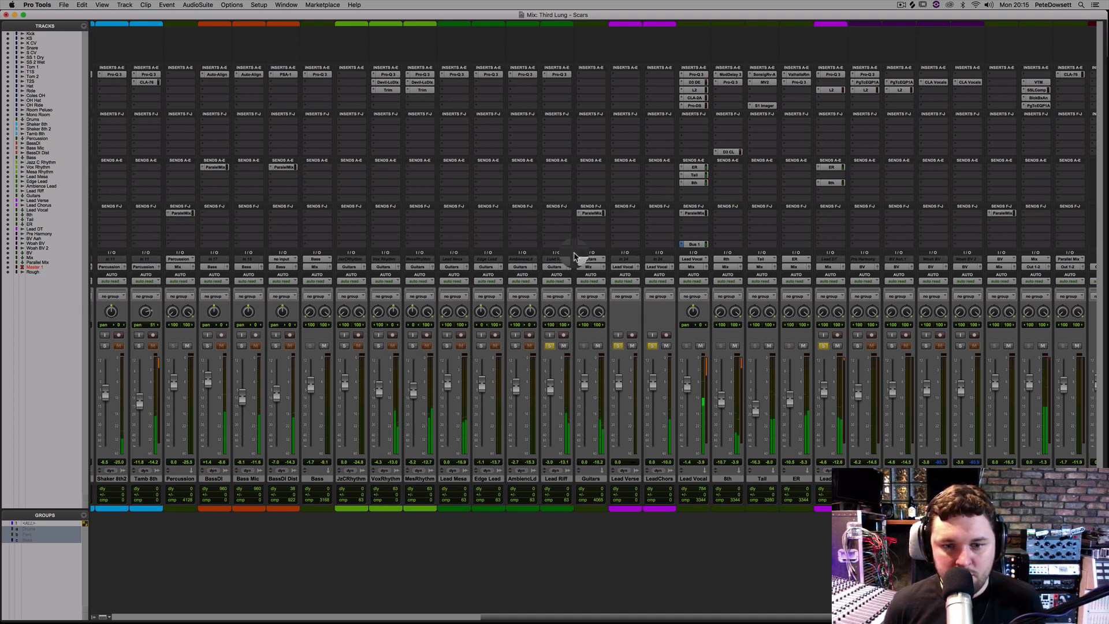
- Send the Lead Riff track to a new stereo aux input named Shimmer, created next to it
left_click(555, 479)
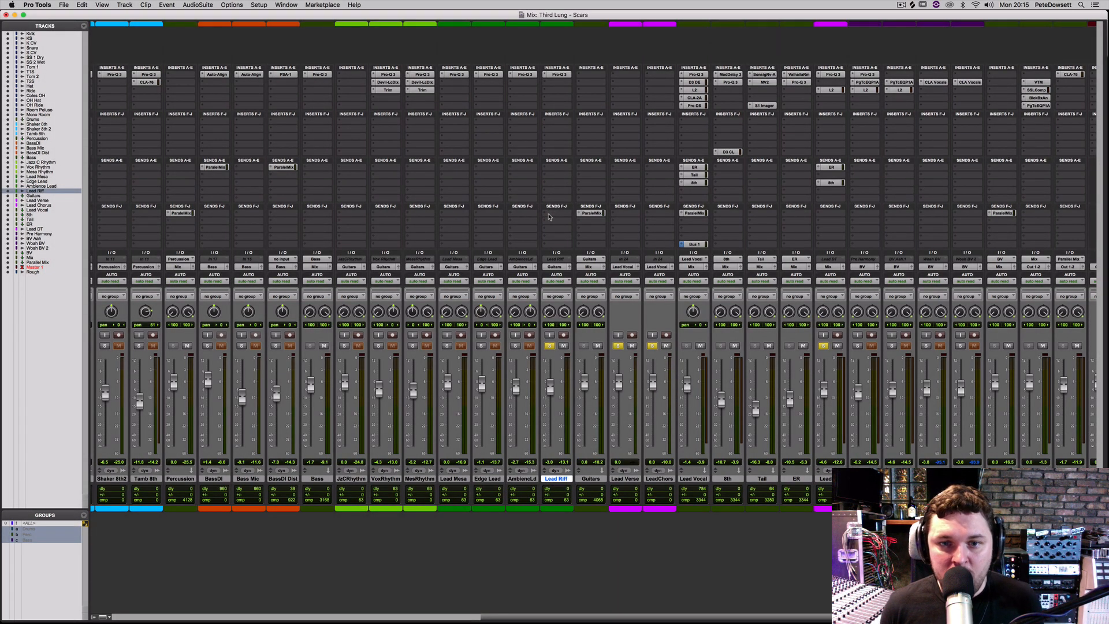
left_click(554, 213)
mouse_move(571, 258)
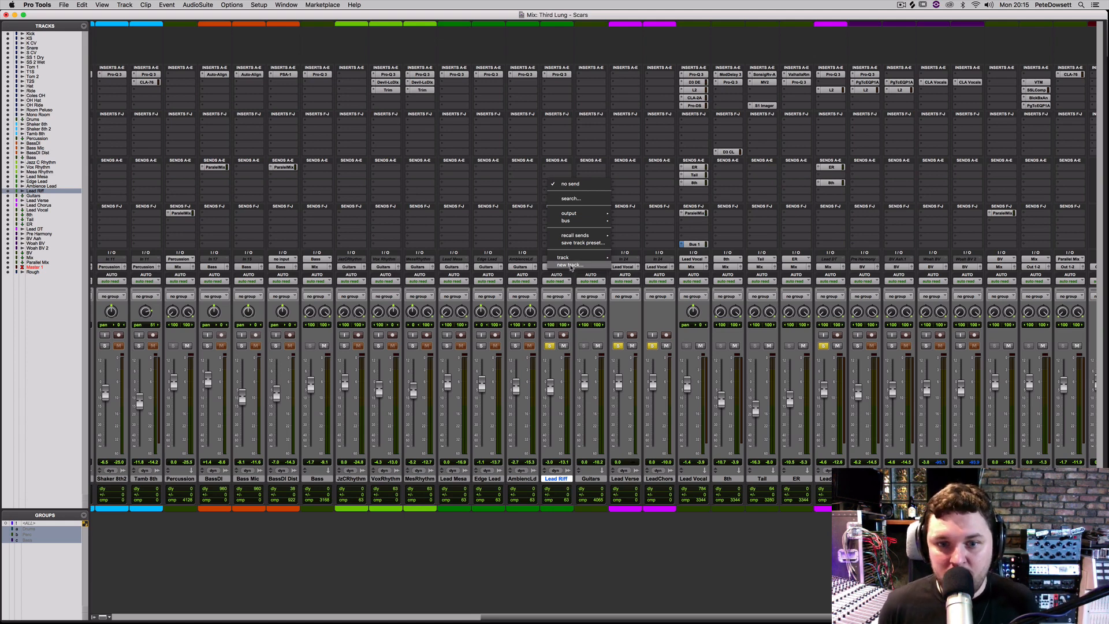
left_click(571, 265)
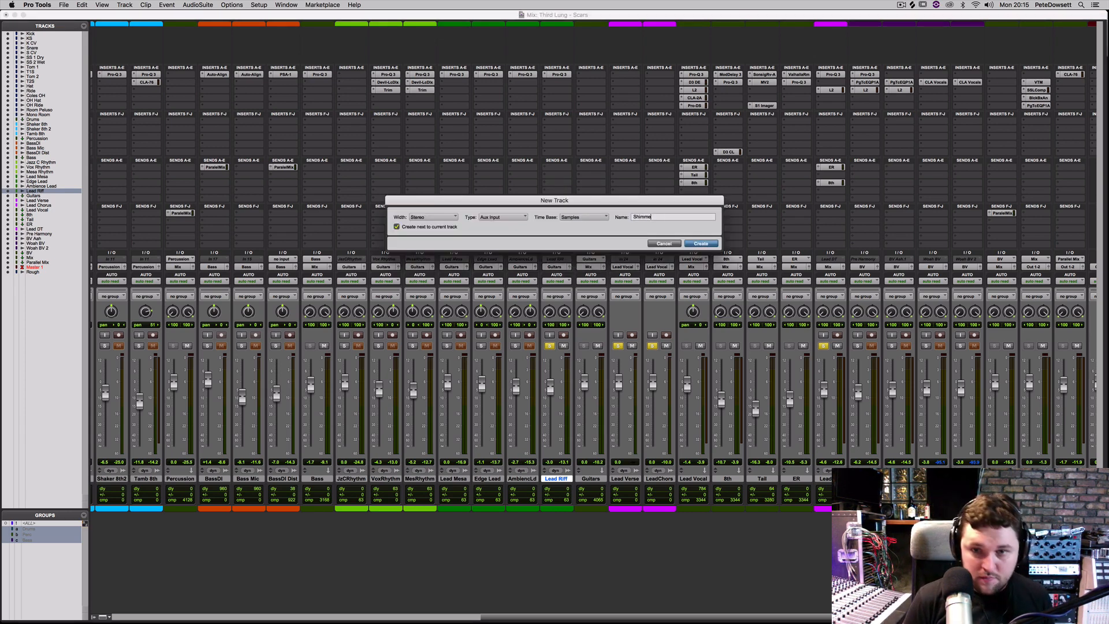
key("Return")
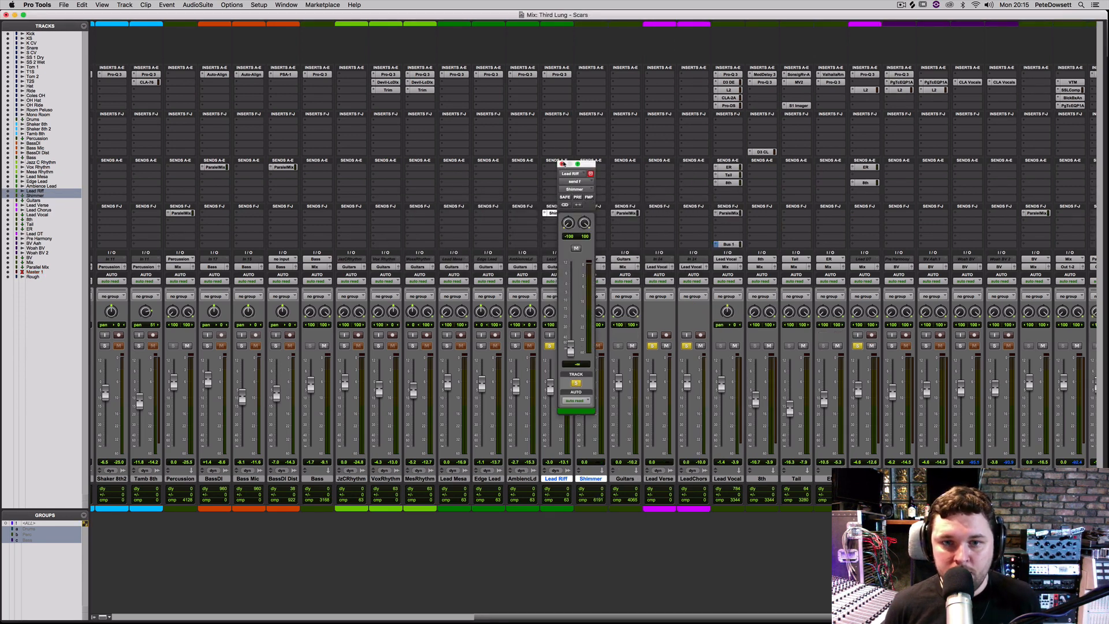
- Insert the stereo ValhallaShimmer reverb on the Shimmer track and set the Lead Riff send level to 0.0 dB
left_click(581, 85)
mouse_move(614, 83)
mouse_move(699, 129)
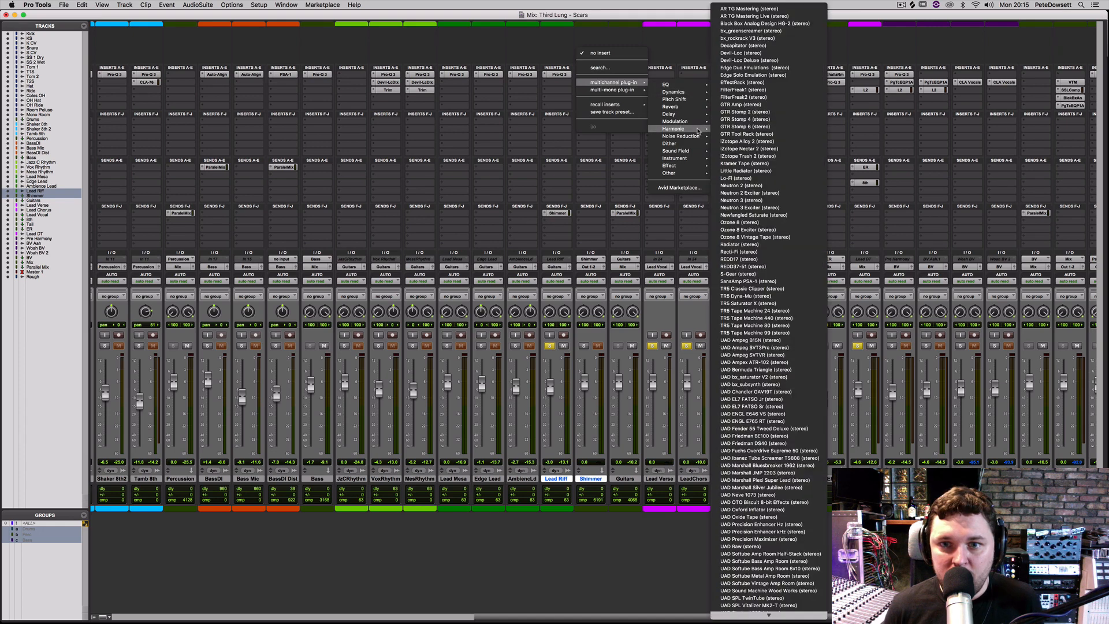
mouse_move(679, 107)
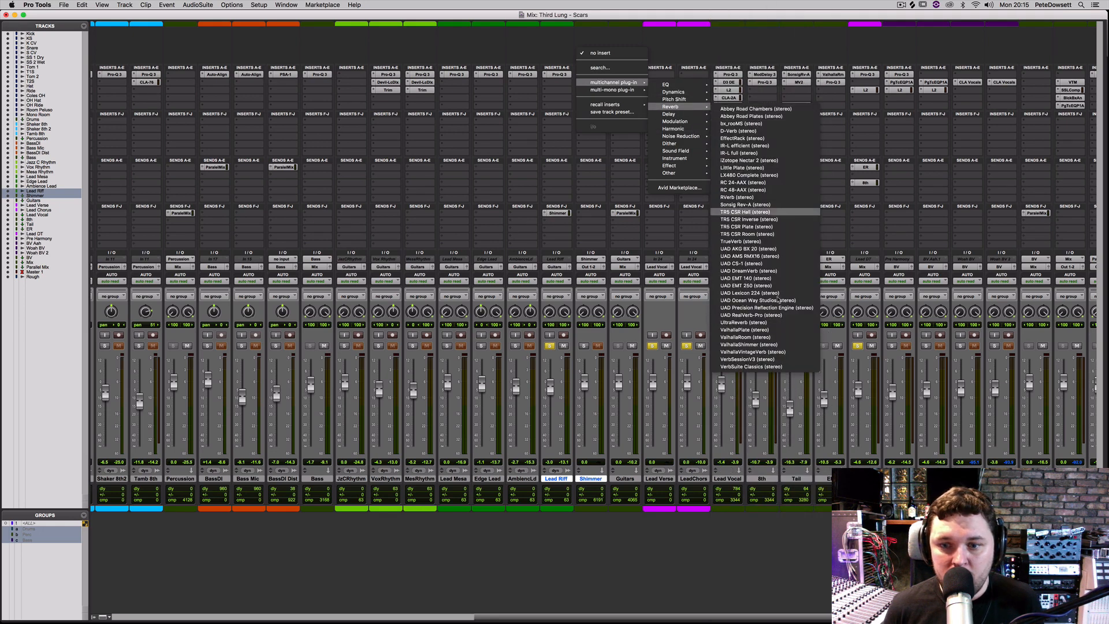
left_click(780, 345)
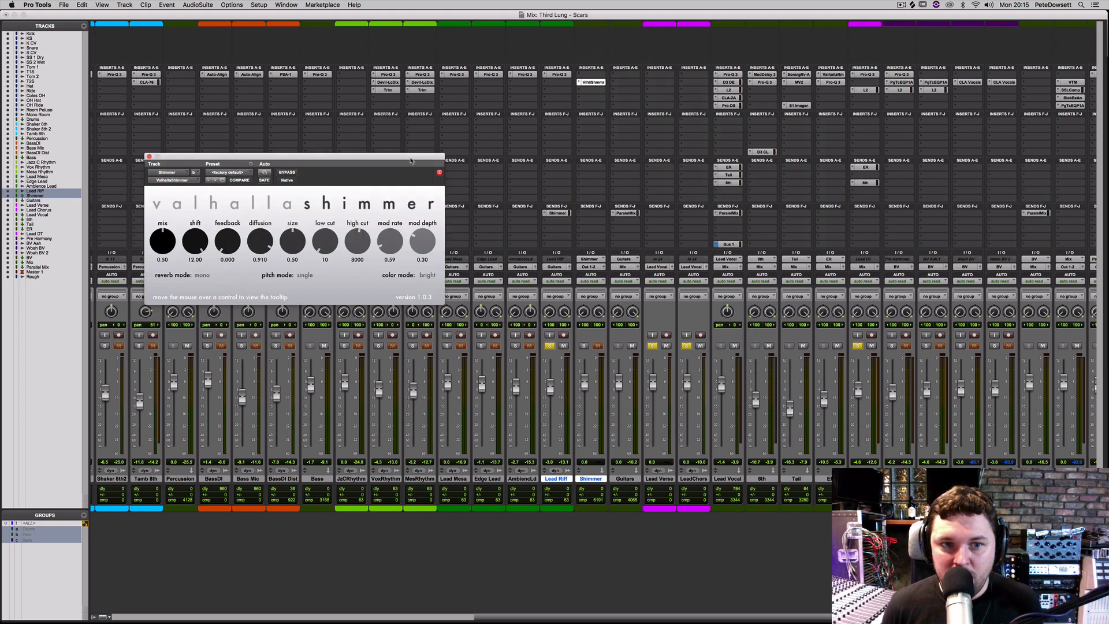
left_click_drag(410, 161, 1026, 146)
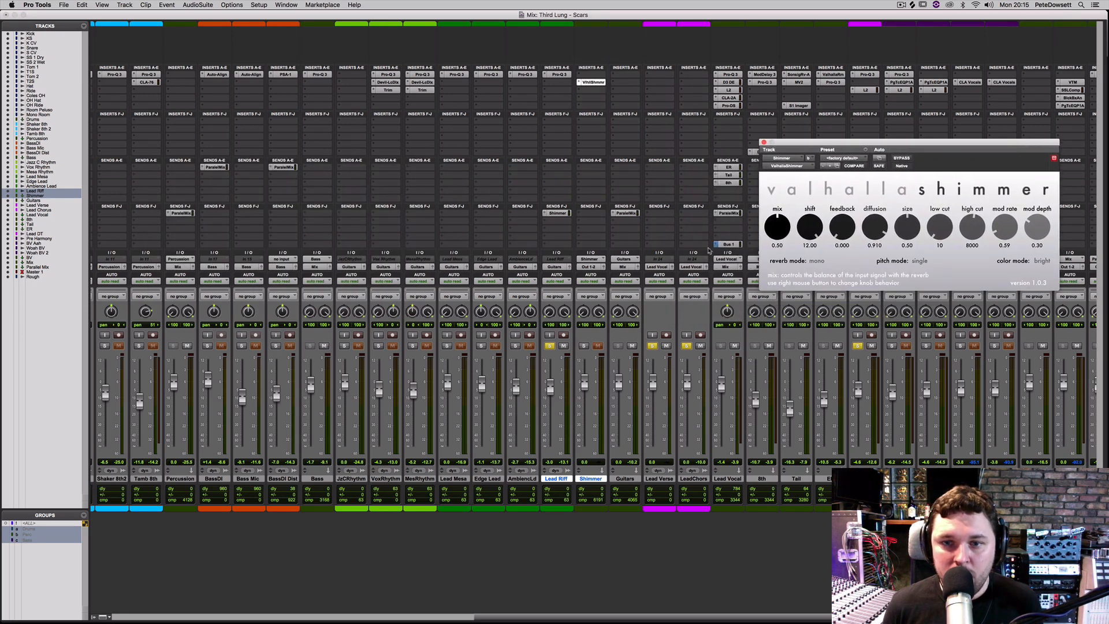
left_click(556, 218)
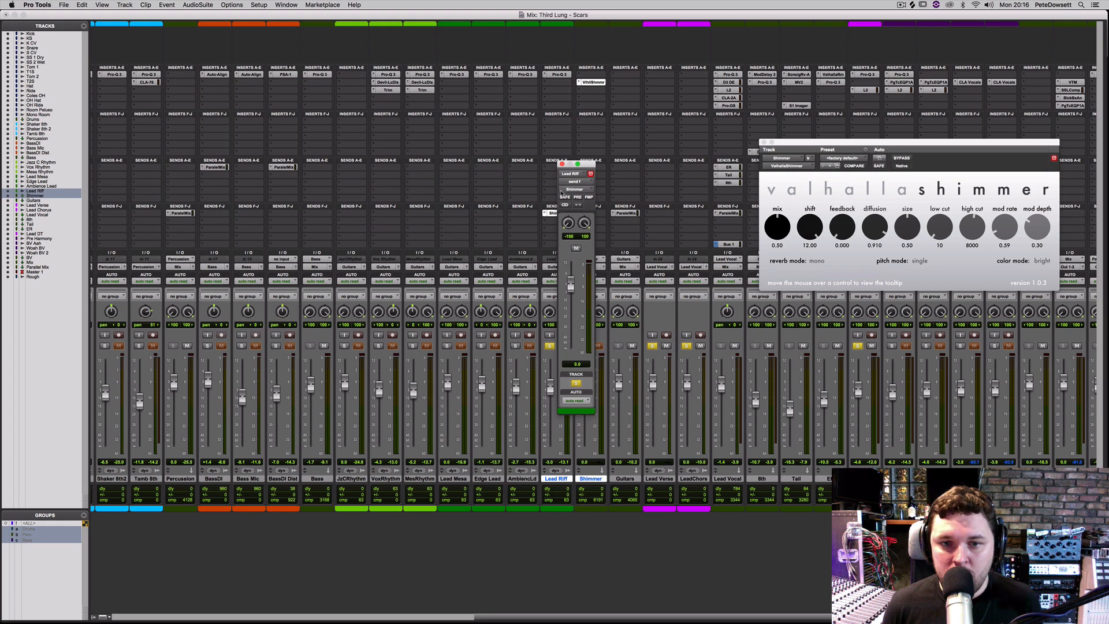
left_click_drag(585, 164, 426, 175)
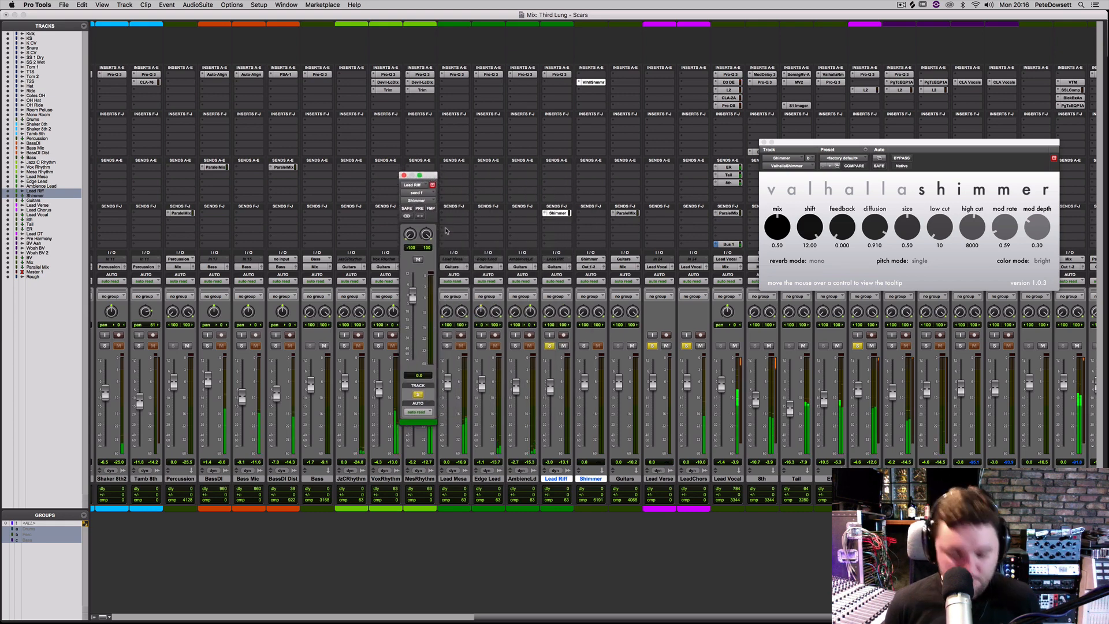
- Select the Lead Riff clip in the Edit window and play the song from its start
key("super+equal")
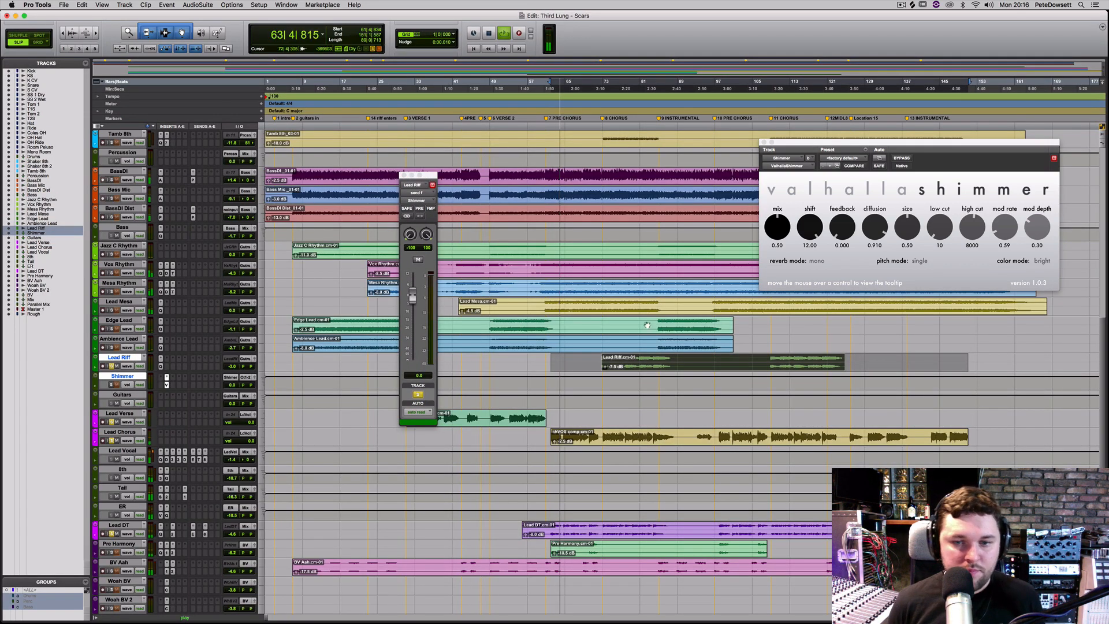
key("space")
left_click(694, 364)
left_click(689, 371)
key("space")
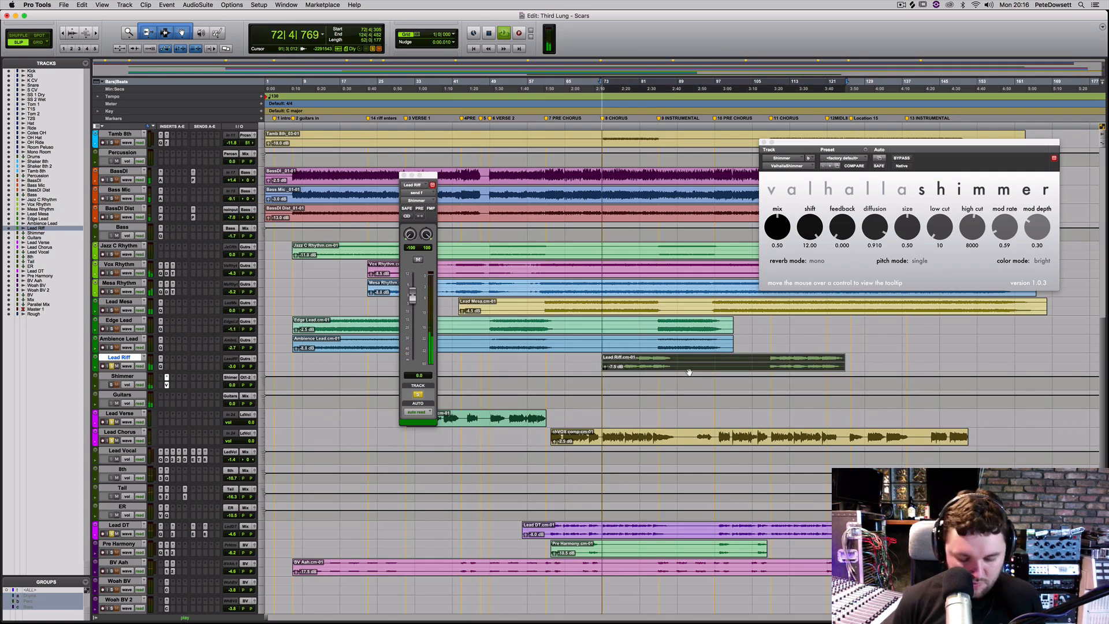
- Set the shimmer reverb to mix 0.83, size 0.64, bigStereo reverb mode and dual pitch mode
key("super+equal")
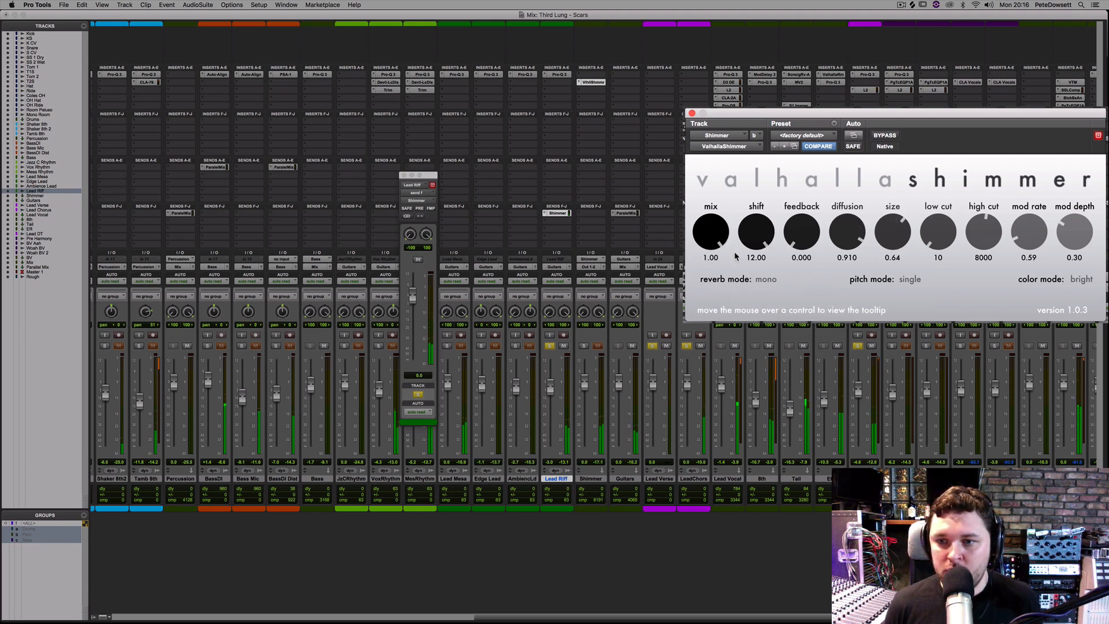
left_click(762, 282)
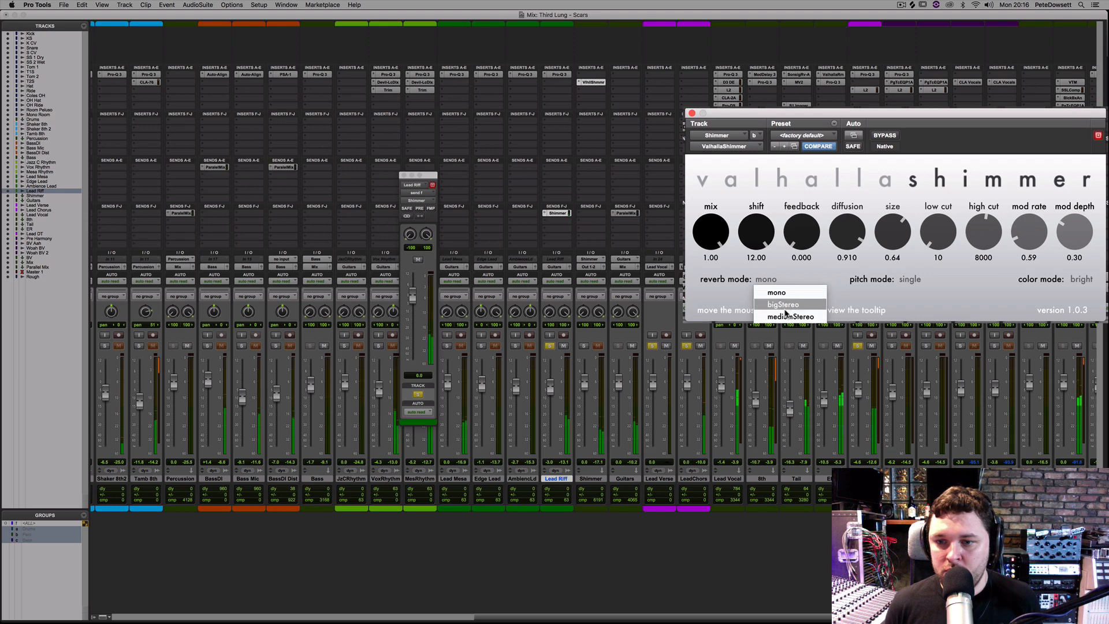
left_click(788, 315)
left_click(909, 282)
left_click(916, 300)
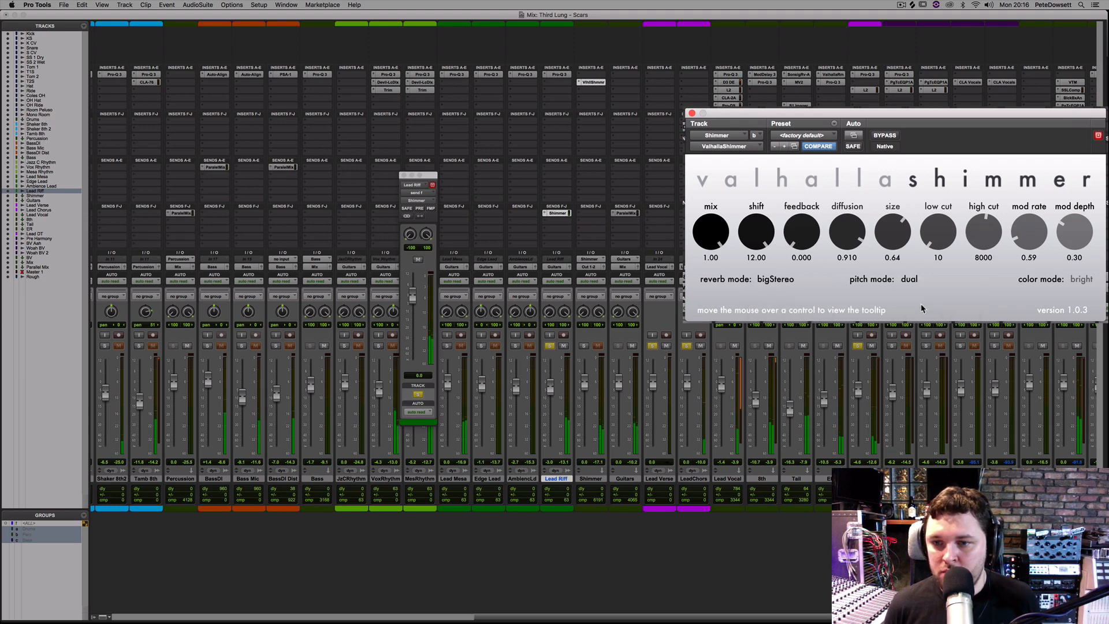
left_click_drag(705, 253, 703, 261)
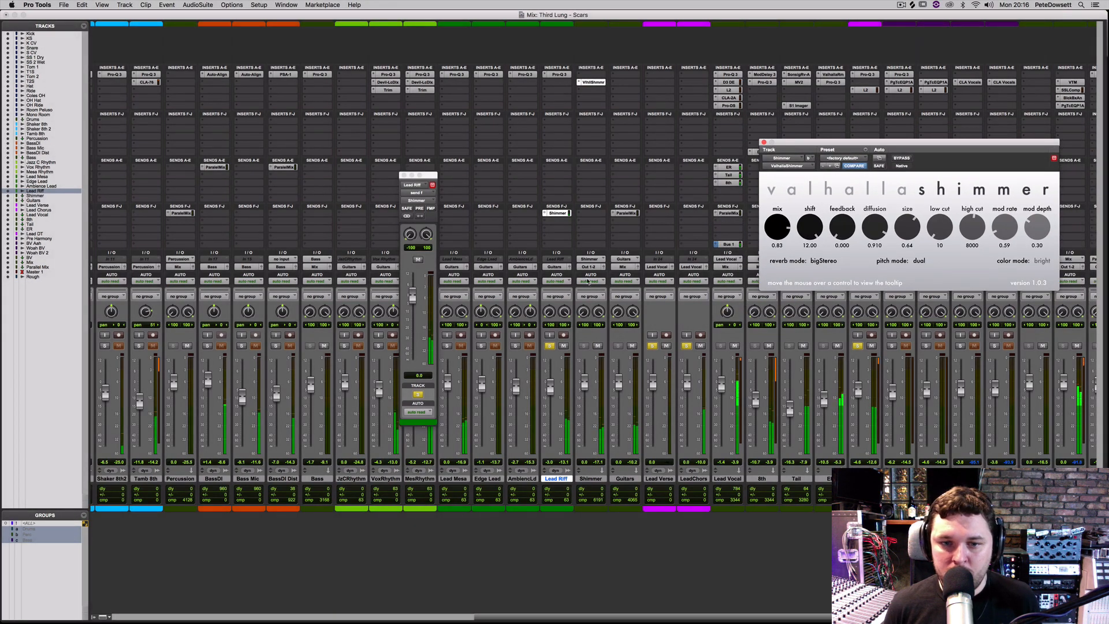
- Route the Shimmer track's output to the stereo Mix bus
left_click(590, 267)
mouse_move(596, 275)
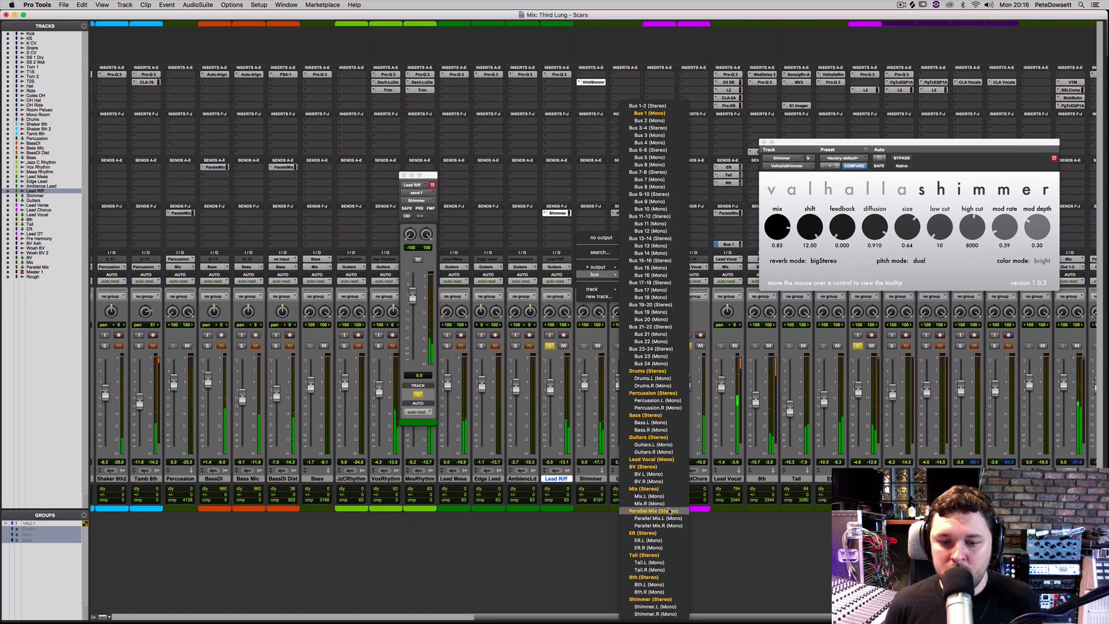
left_click(665, 490)
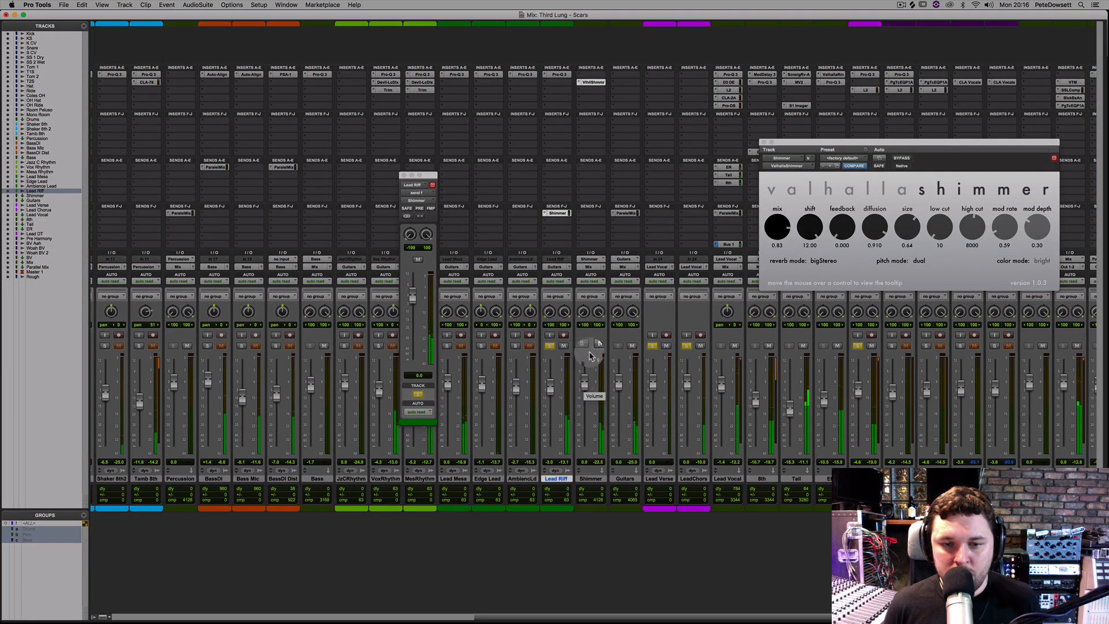
- Clear the vocal solos and compare Lead Riff with its shimmer in solo and in the full mix, leaving only Lead Riff soloed
left_click(549, 345, "alt")
left_click(549, 346)
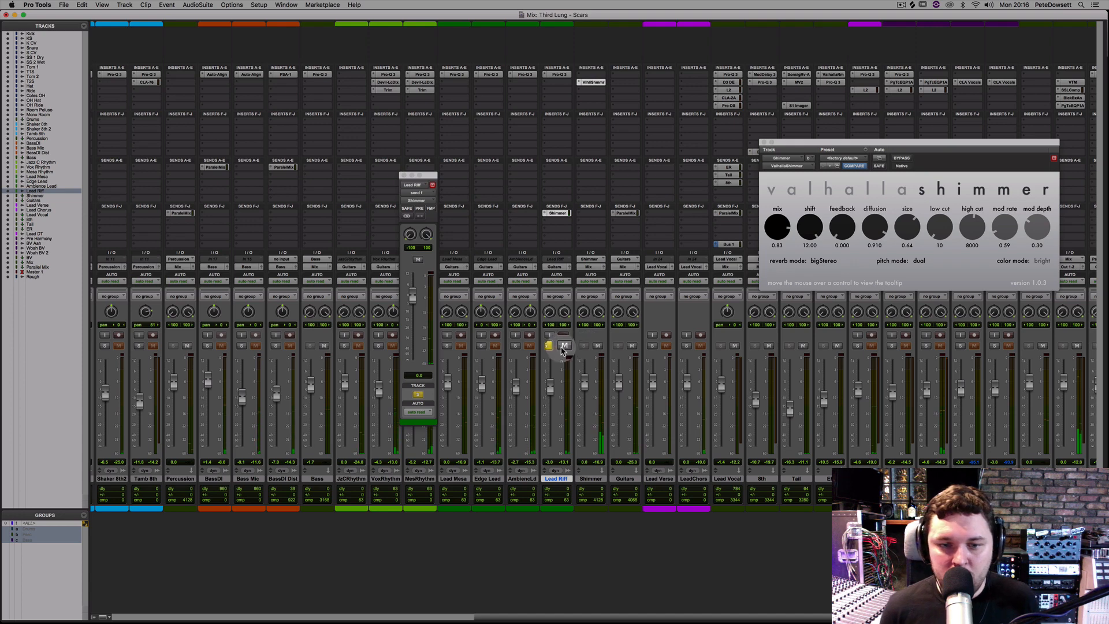
left_click(564, 345)
left_click(549, 346)
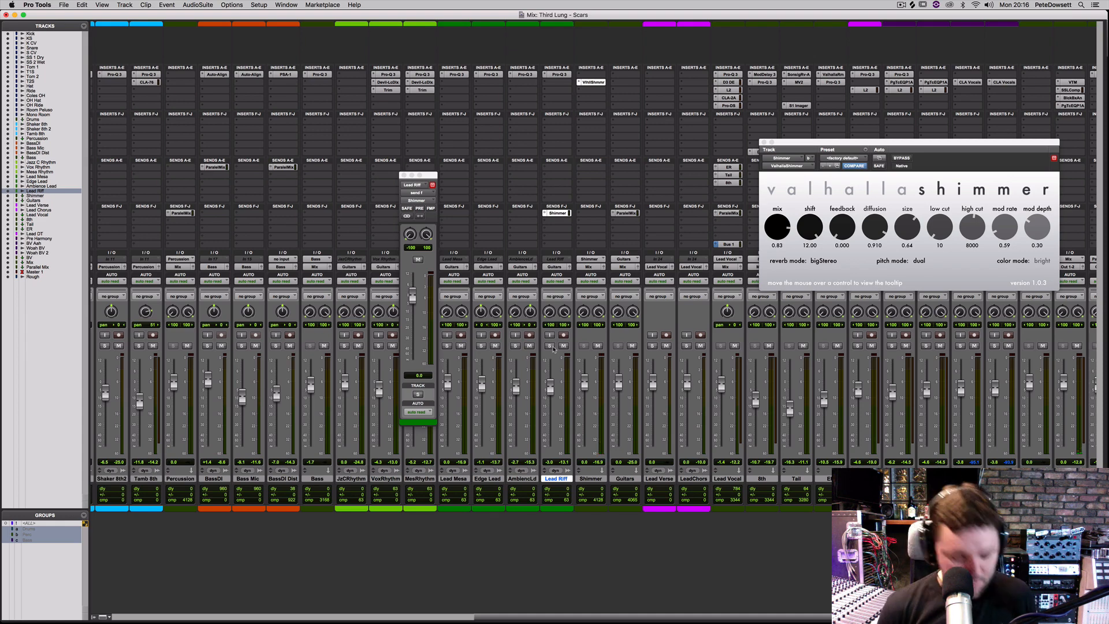
key("super+equal")
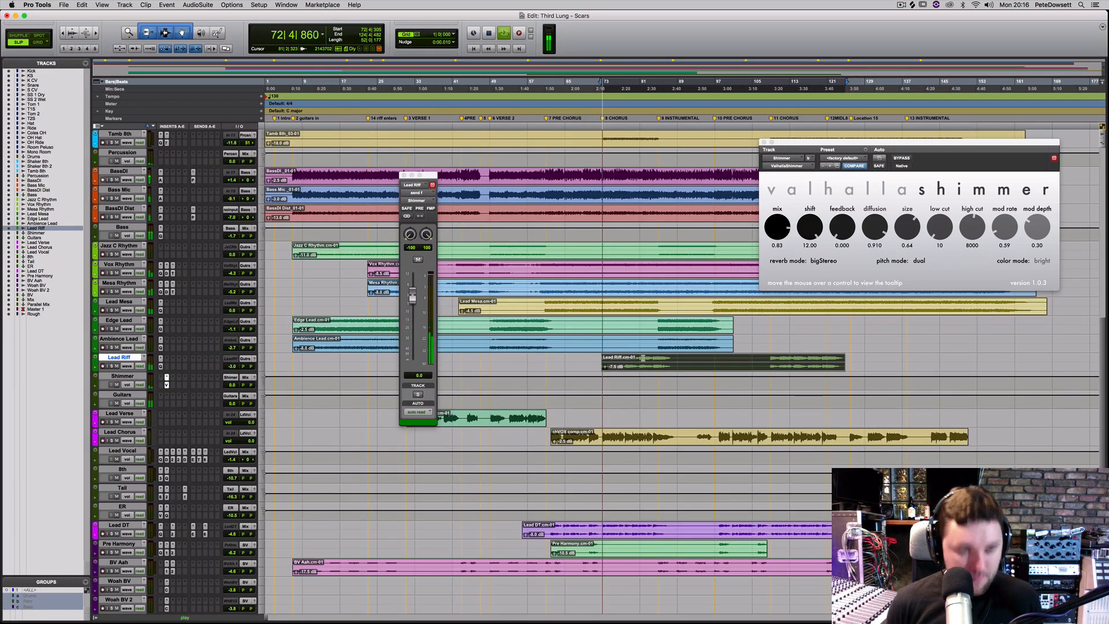
key("super+equal")
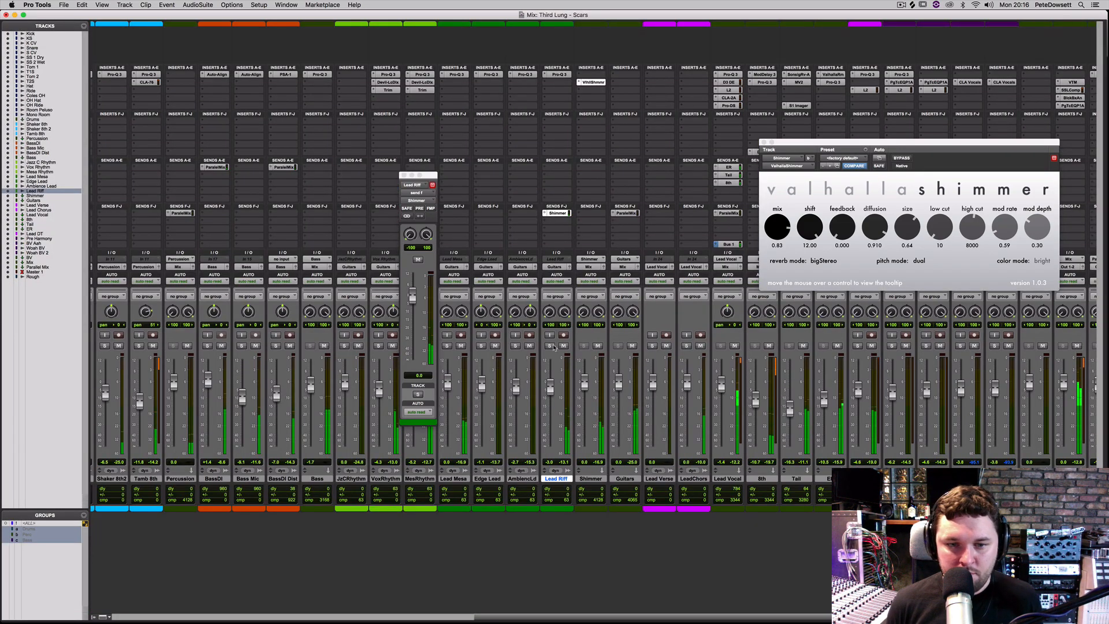
left_click(550, 345)
- Set the shimmer reverb's size to 0.32, low cut to 660 and high cut to 11340
left_click_drag(903, 224, 865, 270)
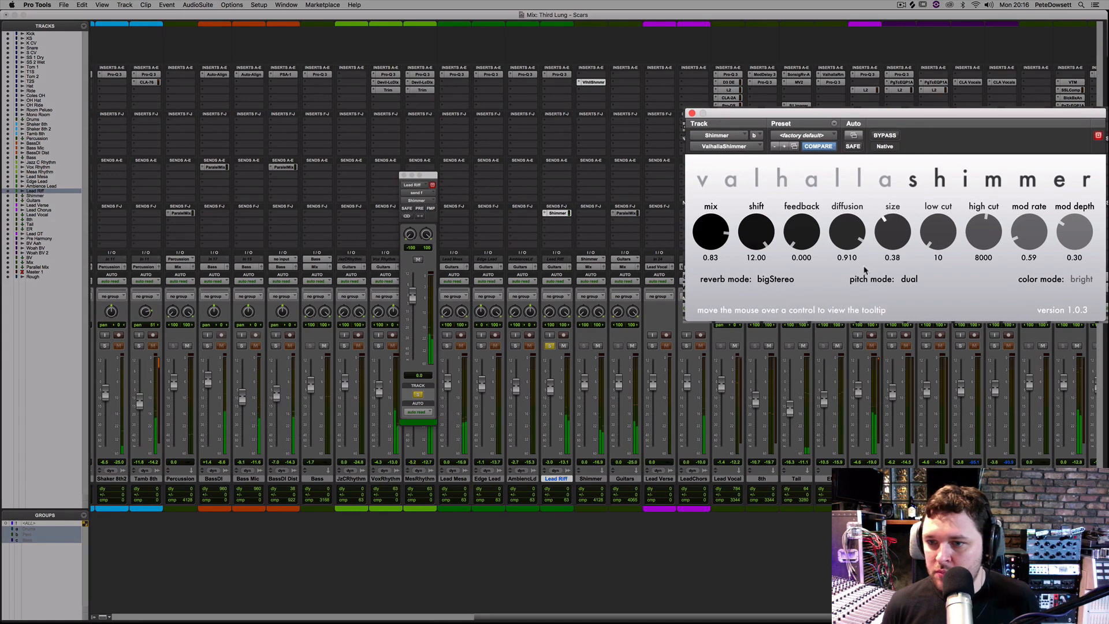
left_click_drag(937, 232, 931, 197)
left_click_drag(982, 225, 993, 180)
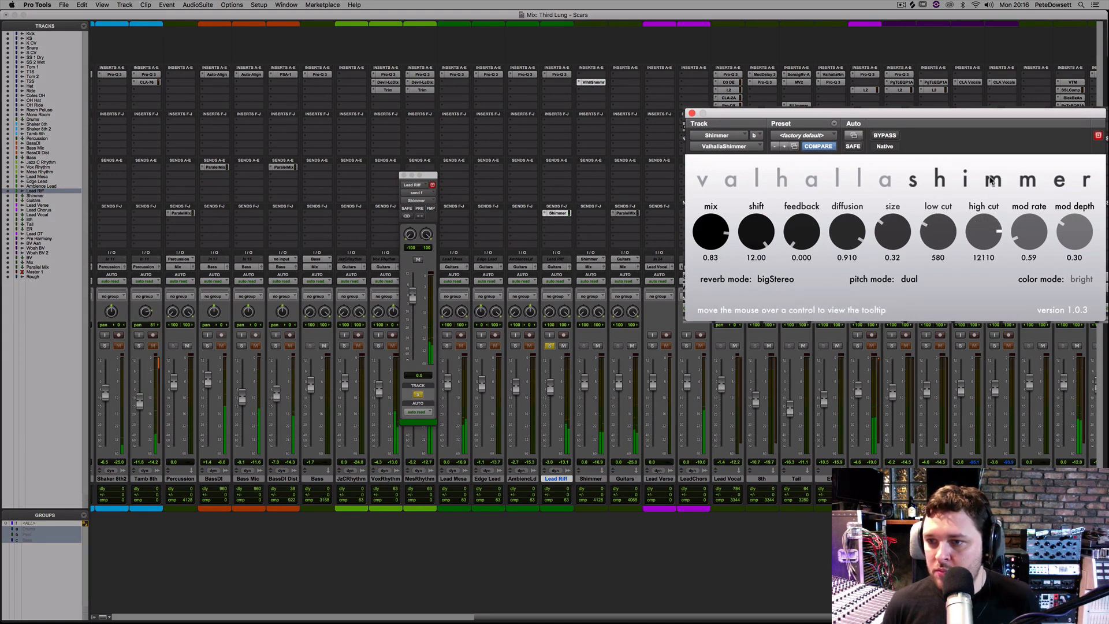
left_click_drag(938, 249, 937, 244)
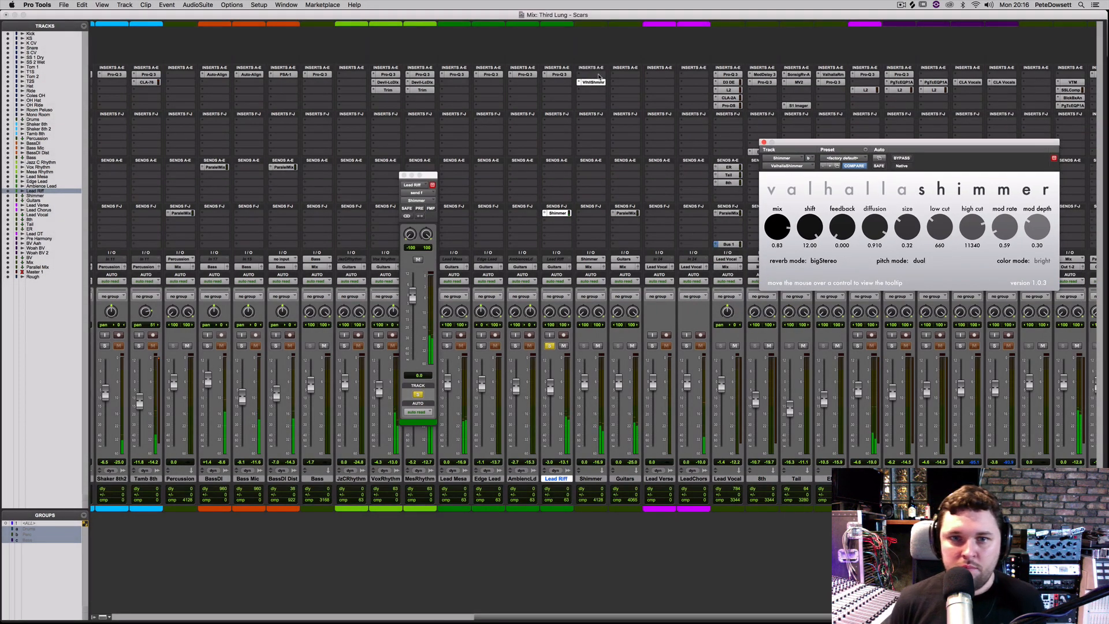
- Insert FabFilter Pro-Q 3 before the Shimmer track's reverb, cutting 7.82 dB at 329 Hz and boosting about 4 dB near 1134 Hz
left_click(582, 77)
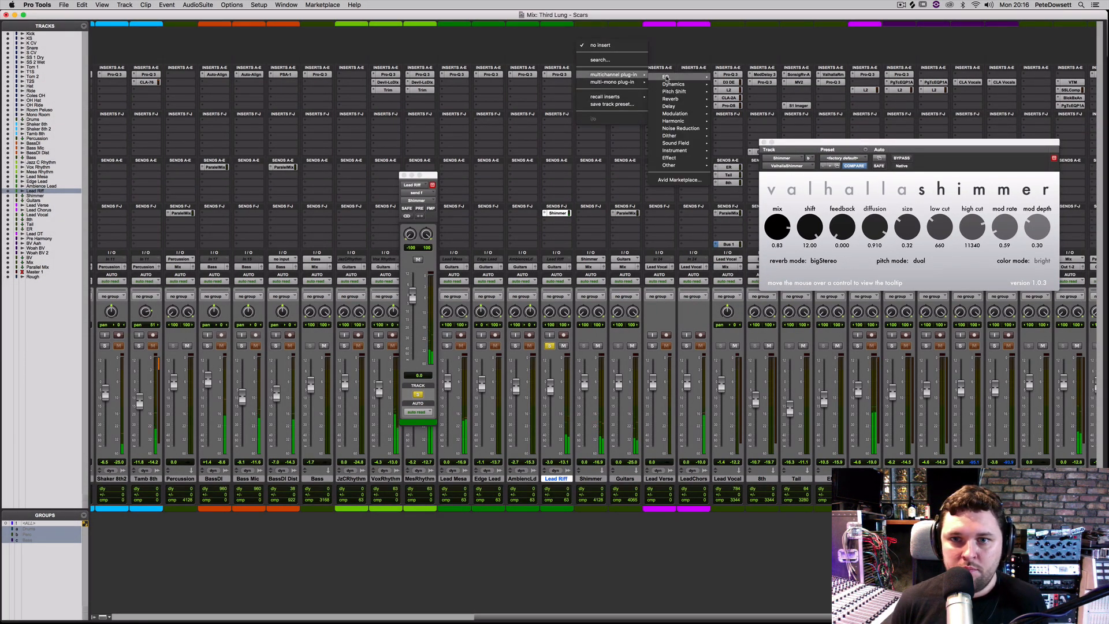
mouse_move(666, 77)
left_click(751, 133)
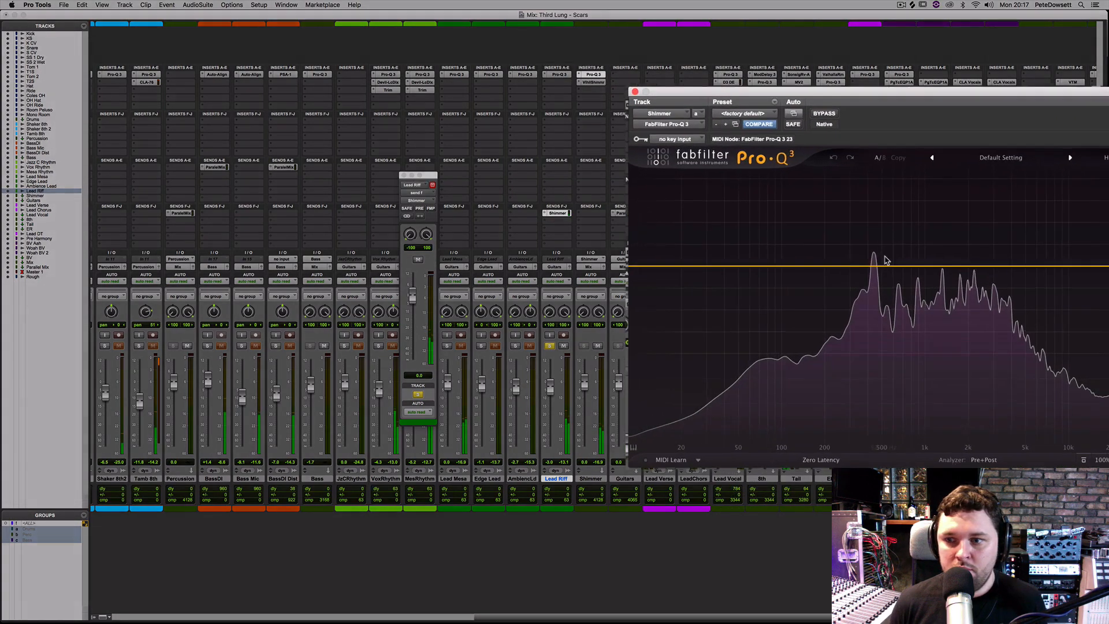
left_click_drag(865, 267, 851, 324)
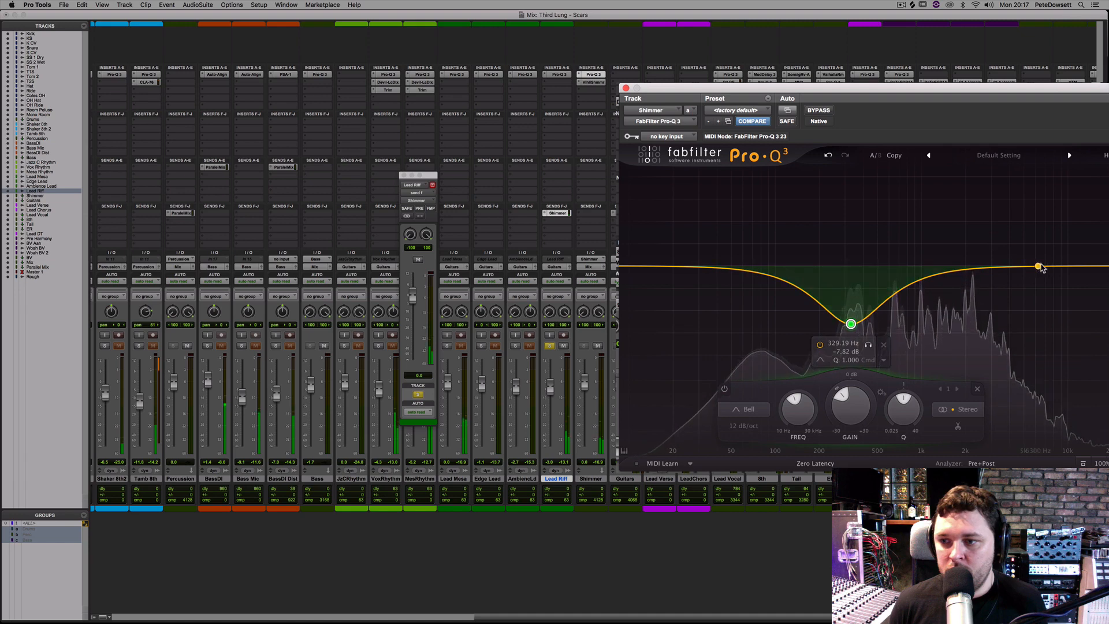
left_click_drag(1040, 268, 929, 235)
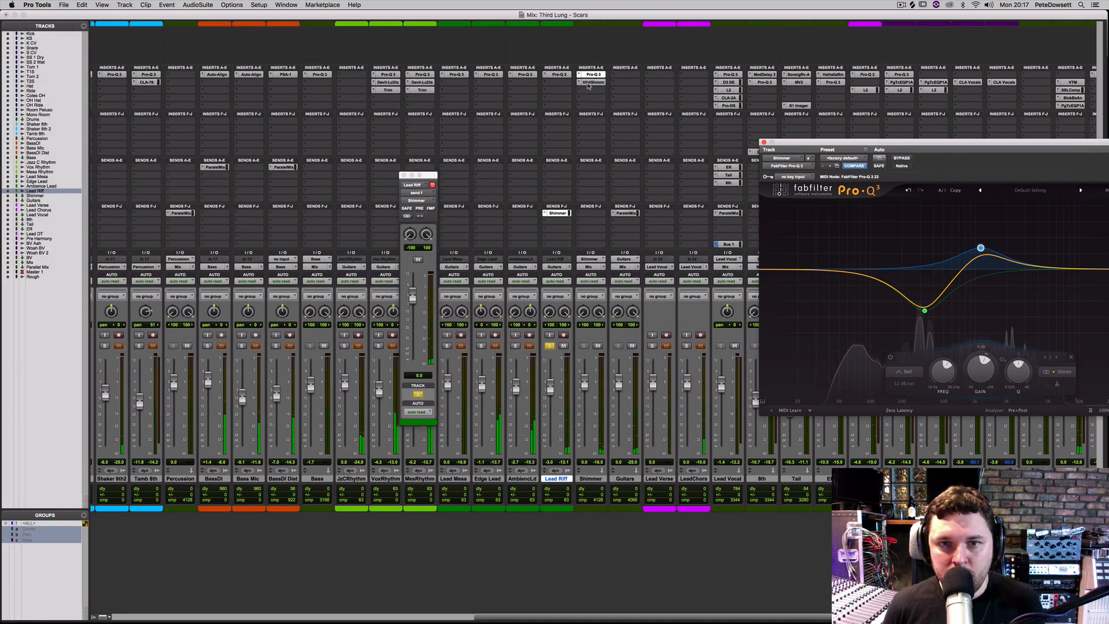
- Insert a stereo H-Delay between the Shimmer track's EQ and the reverb, moving the reverb down a slot, and adjust the delay's feedback
left_click_drag(588, 85, 588, 90)
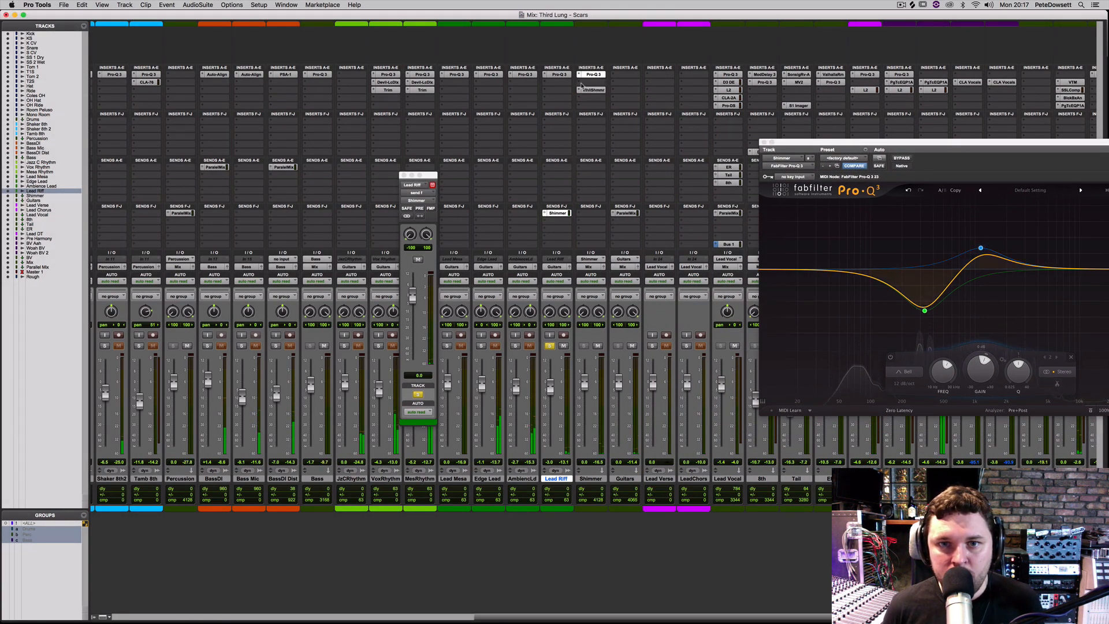
left_click(581, 84)
mouse_move(612, 82)
mouse_move(674, 114)
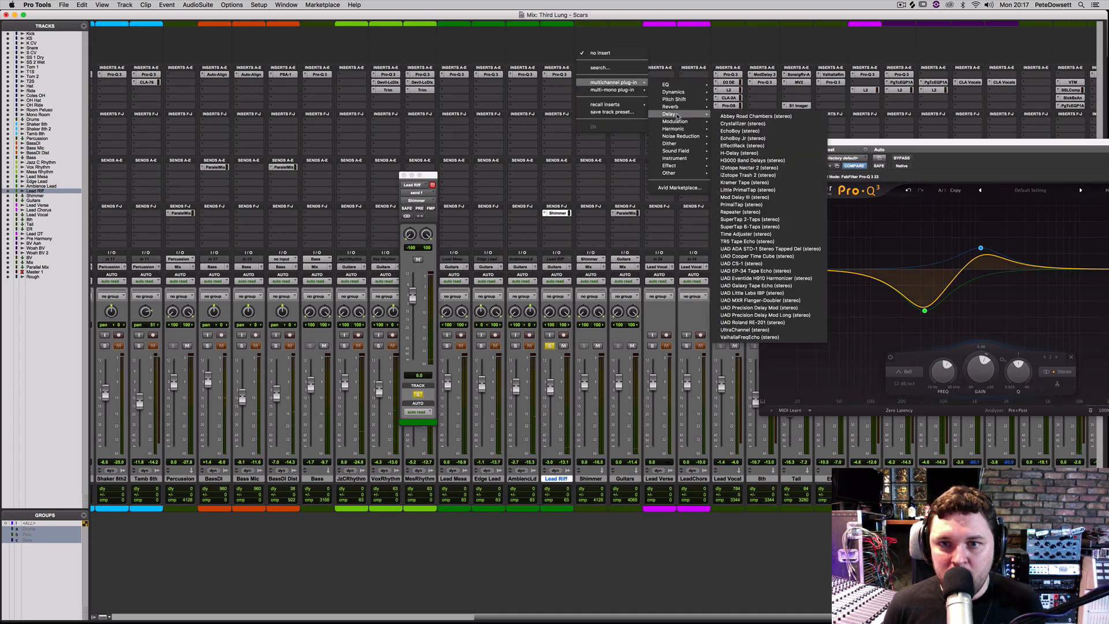
left_click(767, 154)
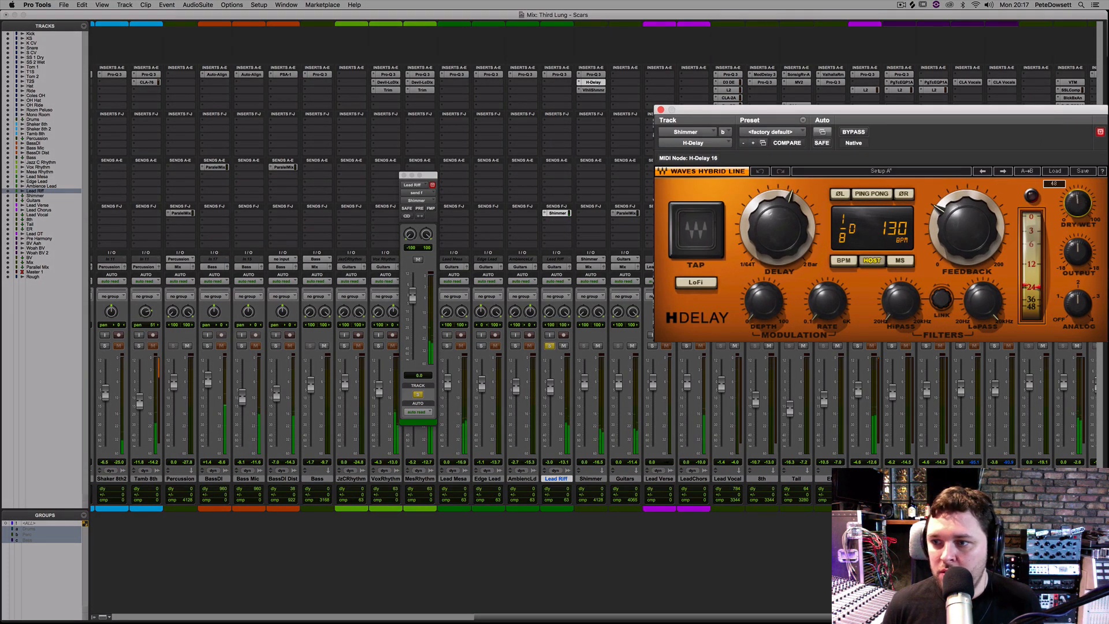
left_click_drag(988, 229, 988, 233)
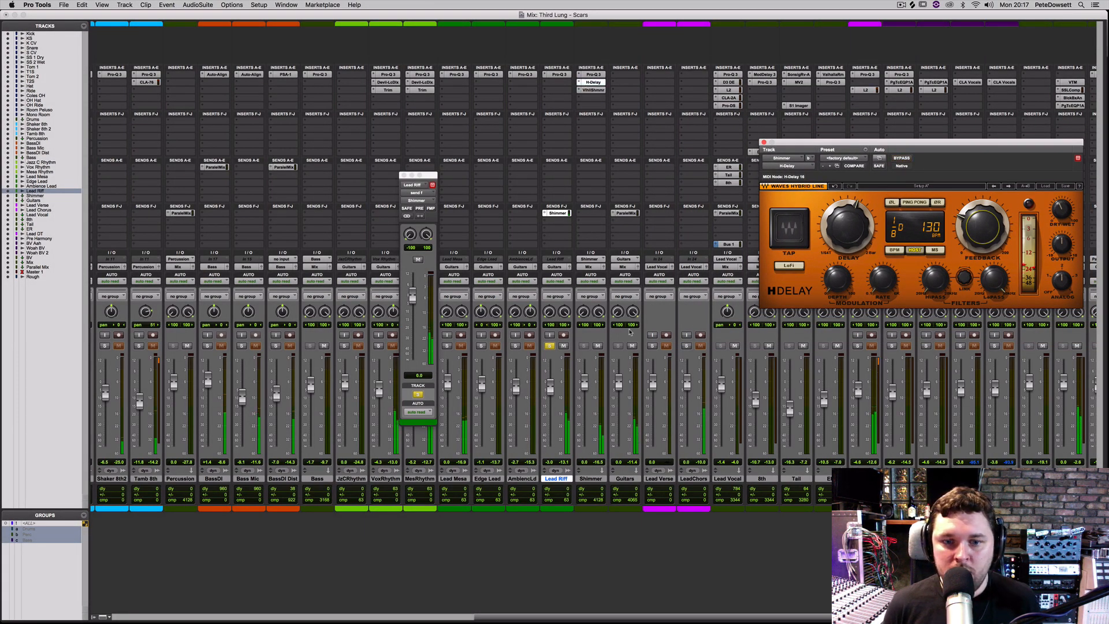
- Reshape the Shimmer EQ: move the upper boost to about 2.2 kHz, add a small boost near 1.2 kHz and a cut around 600 Hz
left_click(594, 75)
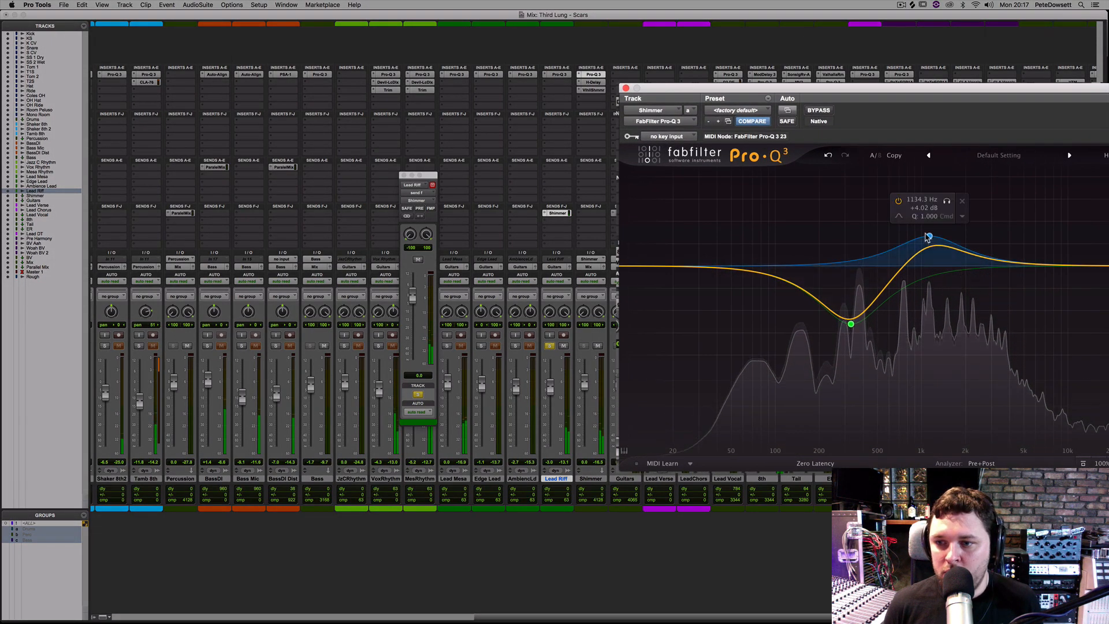
mouse_move(929, 235)
left_mouse_down()
mouse_move(904, 216)
mouse_move(971, 215)
mouse_move(972, 228)
mouse_move(940, 245)
mouse_move(936, 237)
left_mouse_up()
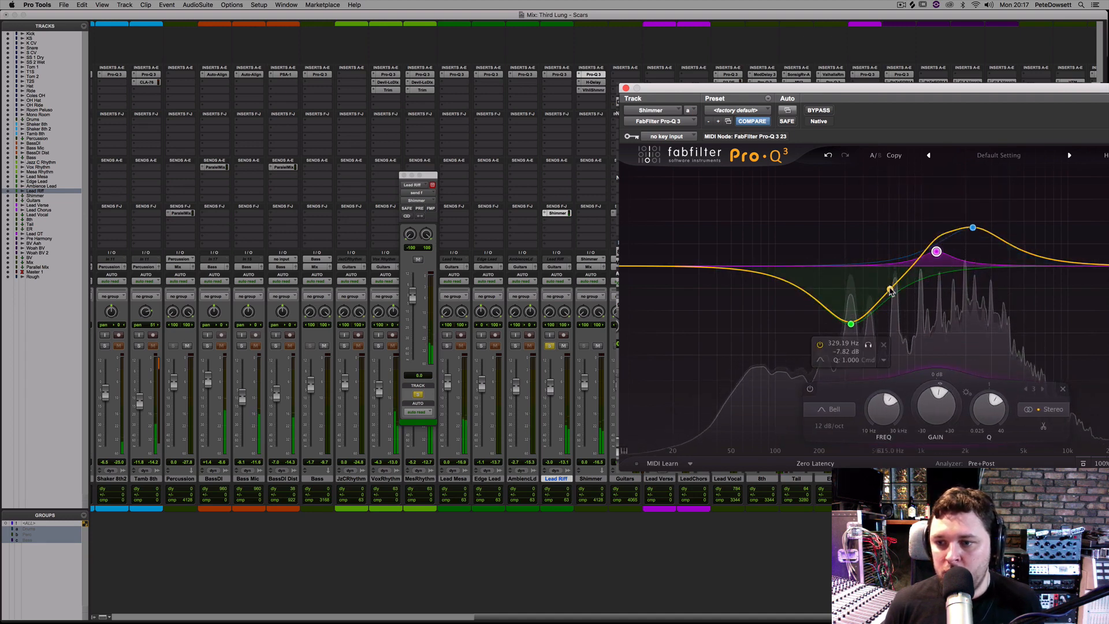
left_click_drag(891, 290, 887, 324)
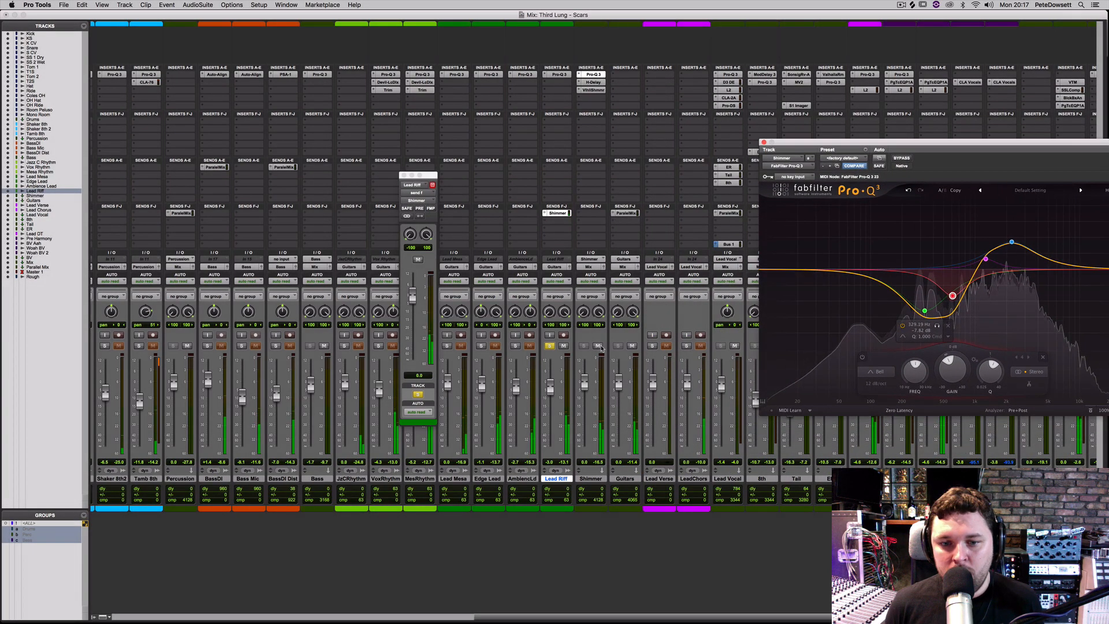
- Compare Lead Riff with the Shimmer track muted and unmuted, lower the Shimmer fader slightly, and close the EQ
left_click(598, 346)
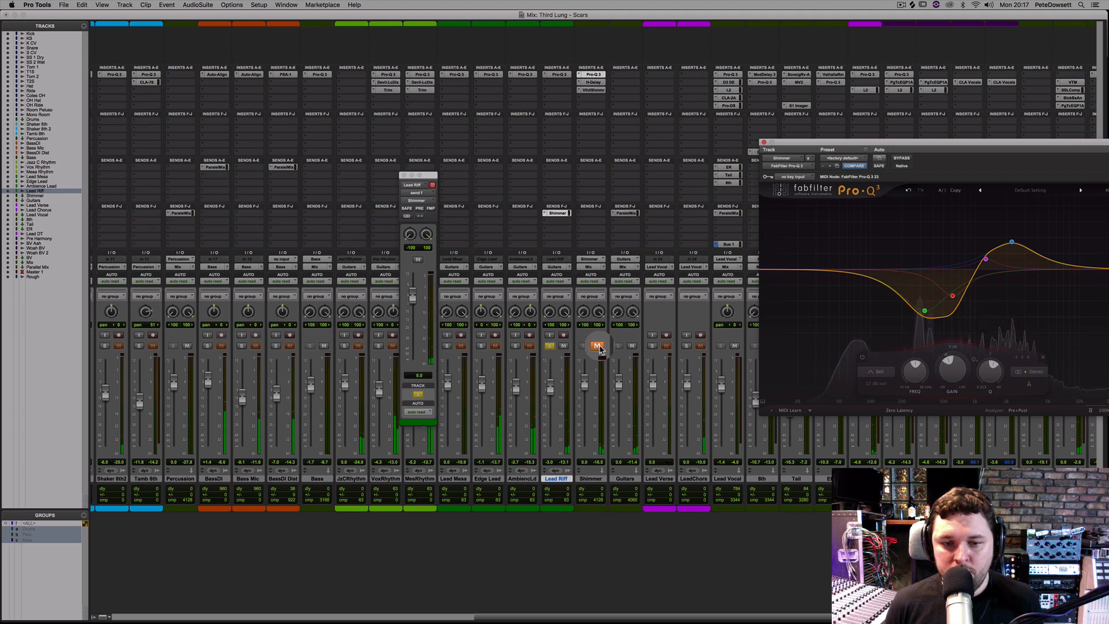
left_click(598, 346)
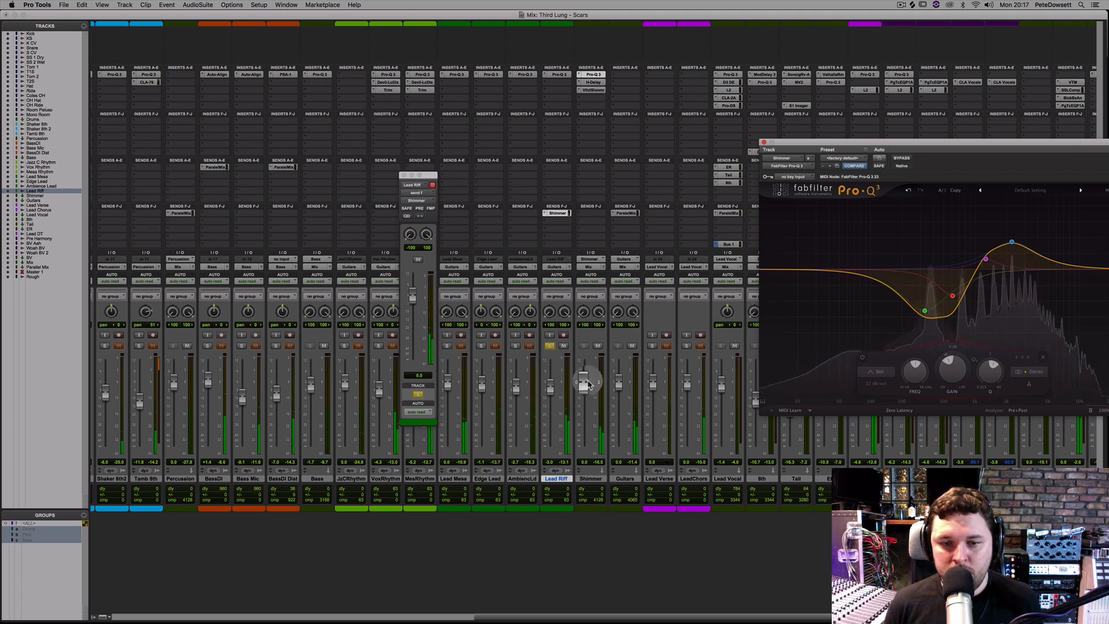
left_click_drag(584, 376, 583, 389)
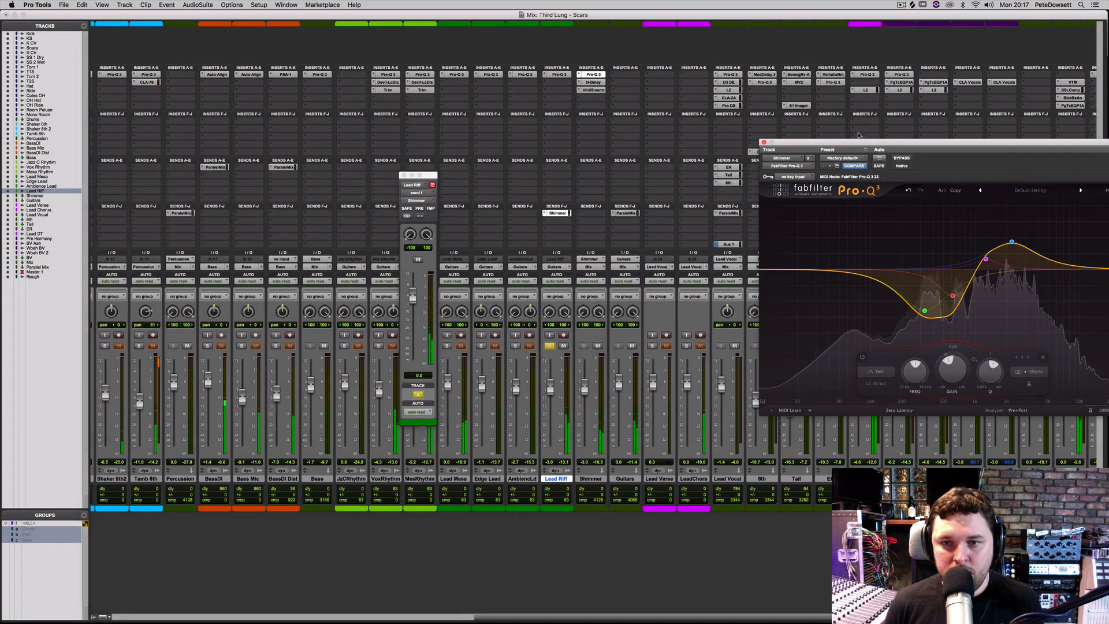
left_click(763, 142)
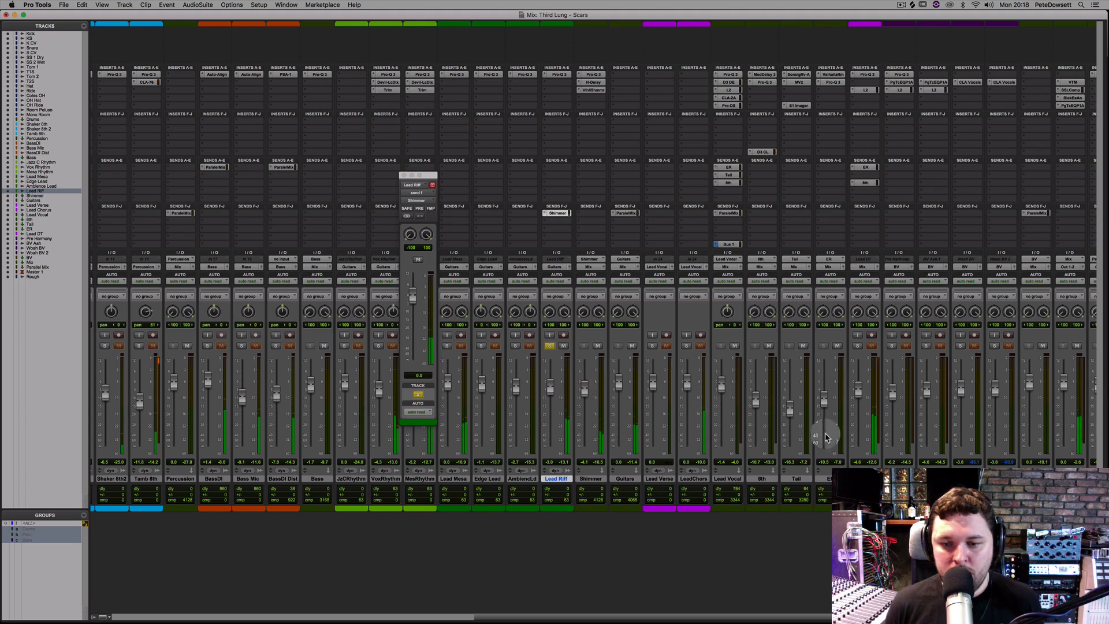
- Solo Lead Chorus and Lead DT alongside Lead Riff, and lower the Shimmer fader to about -7.8 dB
left_click(686, 345)
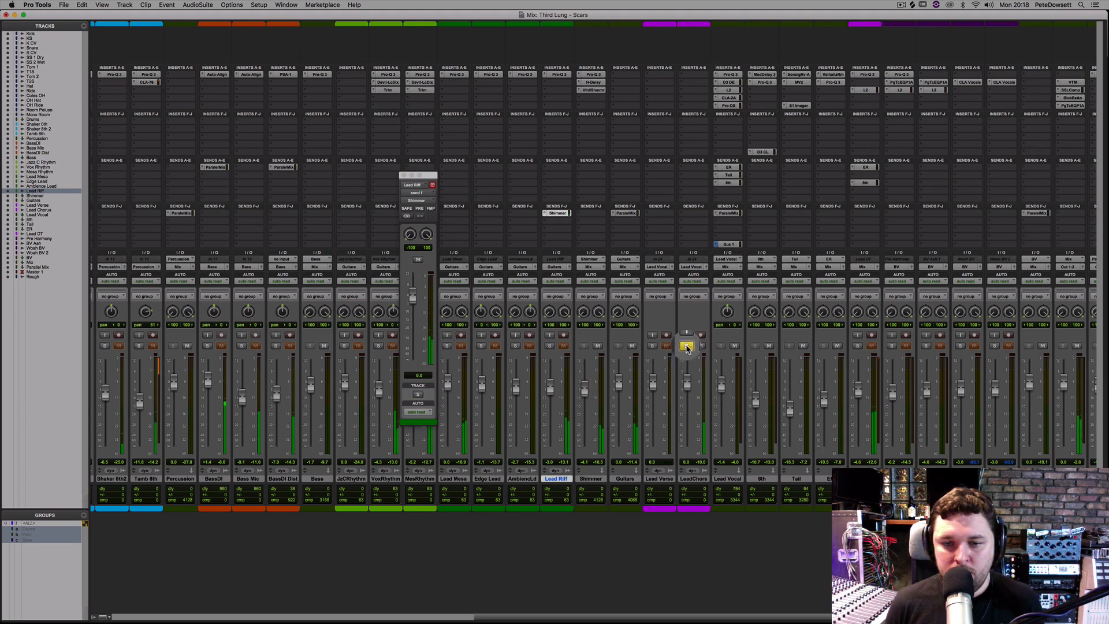
left_click(549, 346)
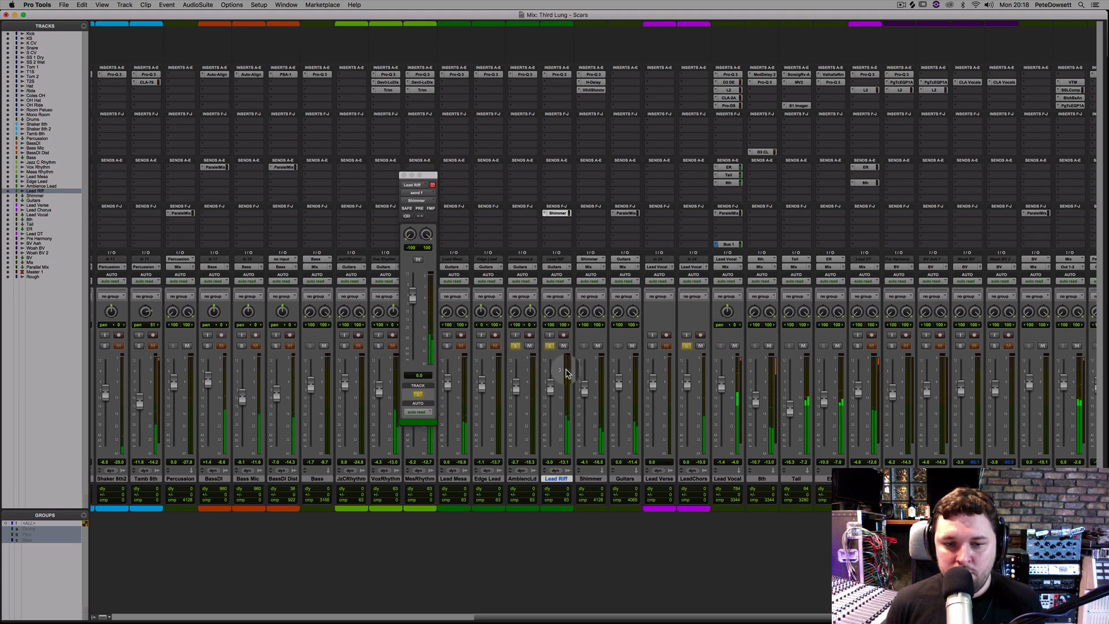
left_click(516, 346)
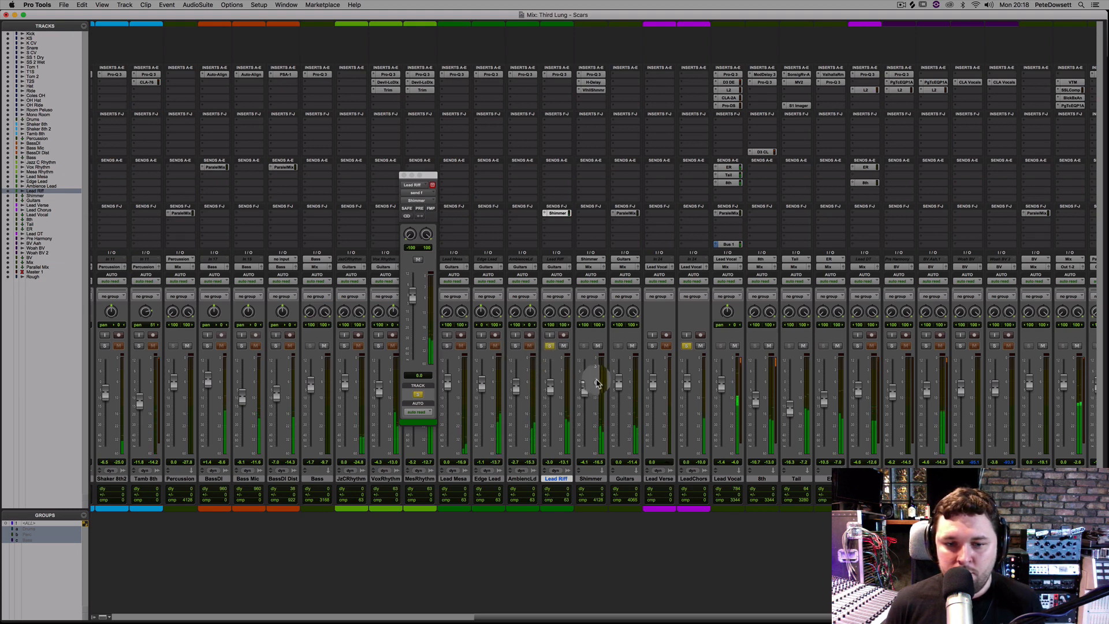
left_click_drag(587, 386, 584, 391)
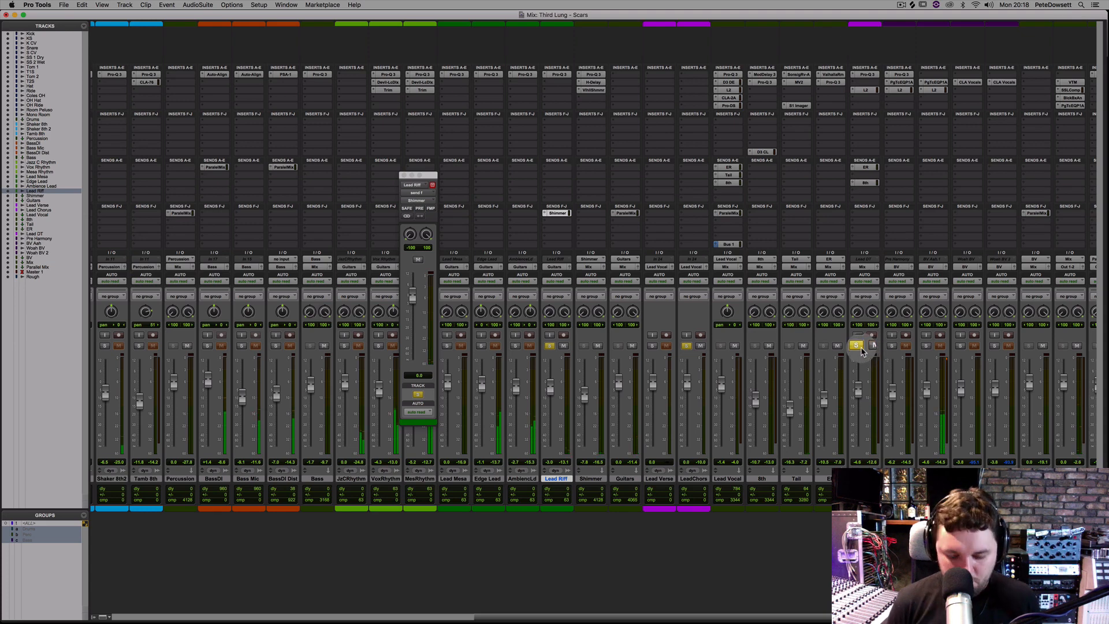
key("super+equal")
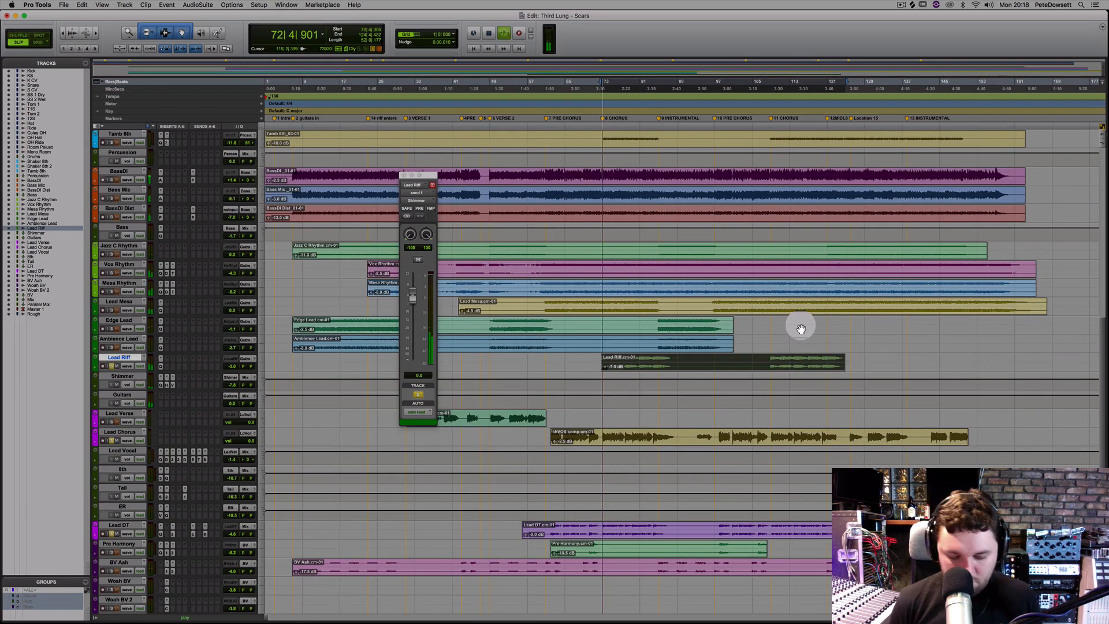
key("super+equal")
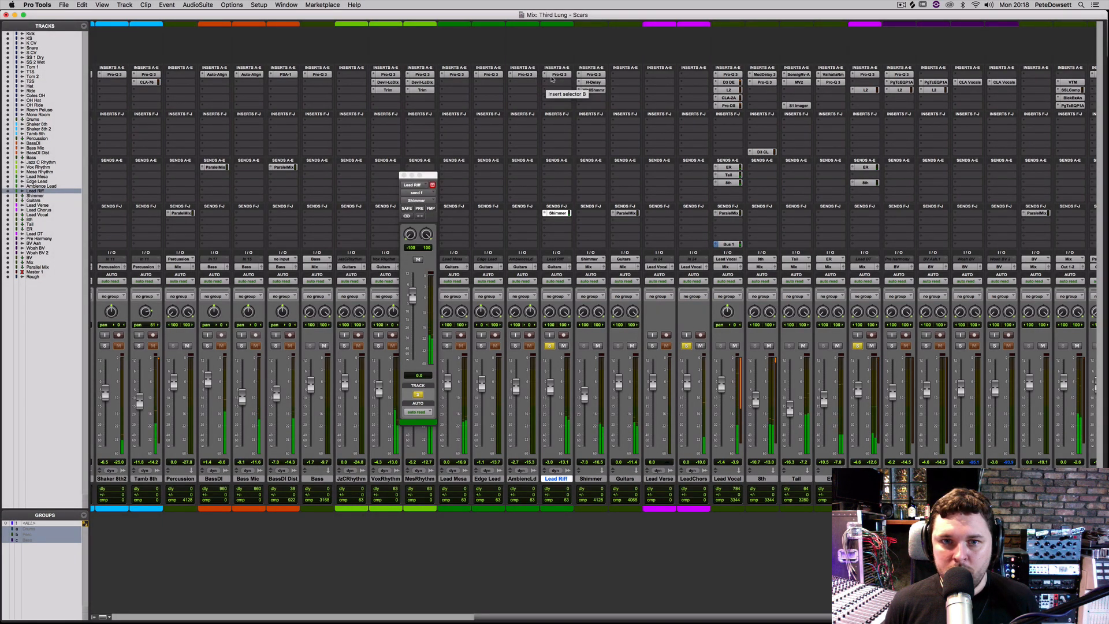
- Add a low cut at about 87 Hz and a bell boost around 573 Hz in Lead Riff's Pro-Q 3
left_click(552, 79)
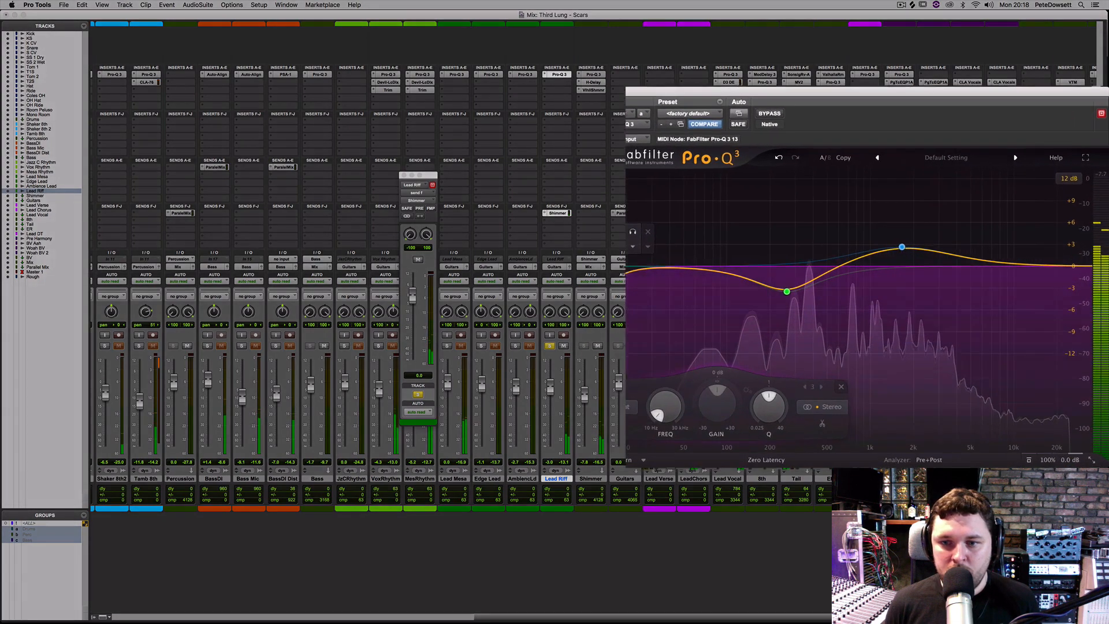
left_click(711, 269)
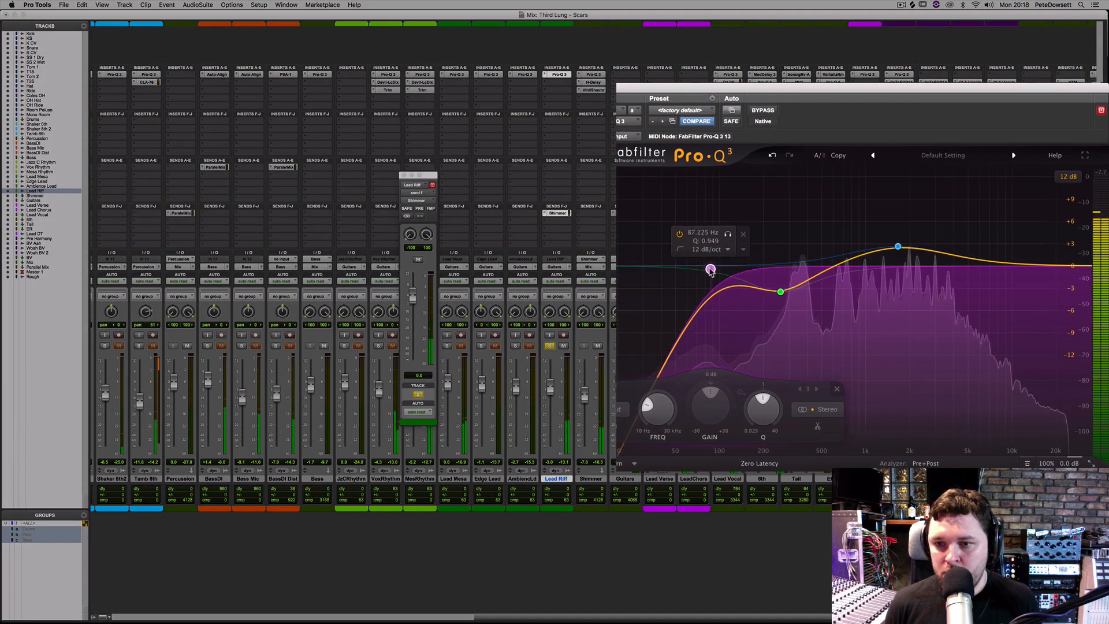
left_click(830, 244)
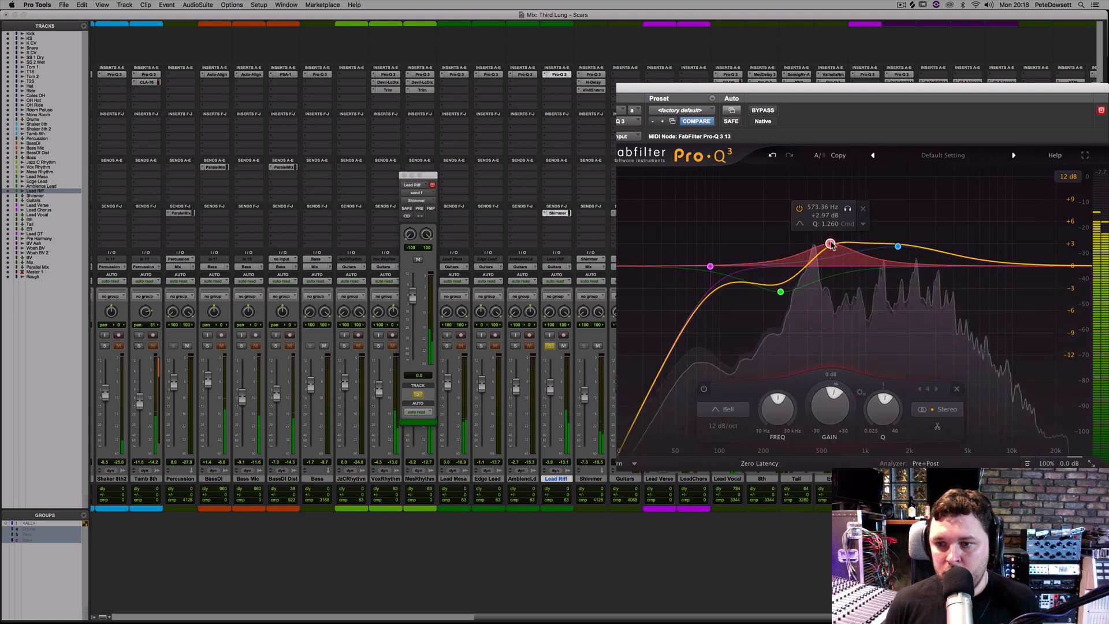
left_click_drag(831, 245, 833, 249)
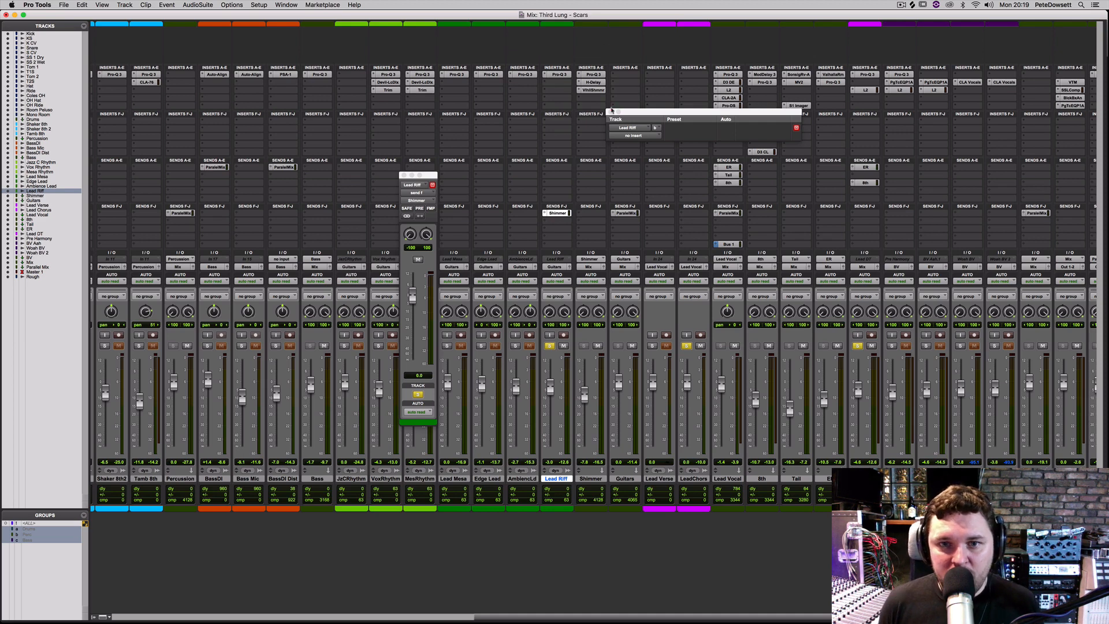
left_click(612, 111)
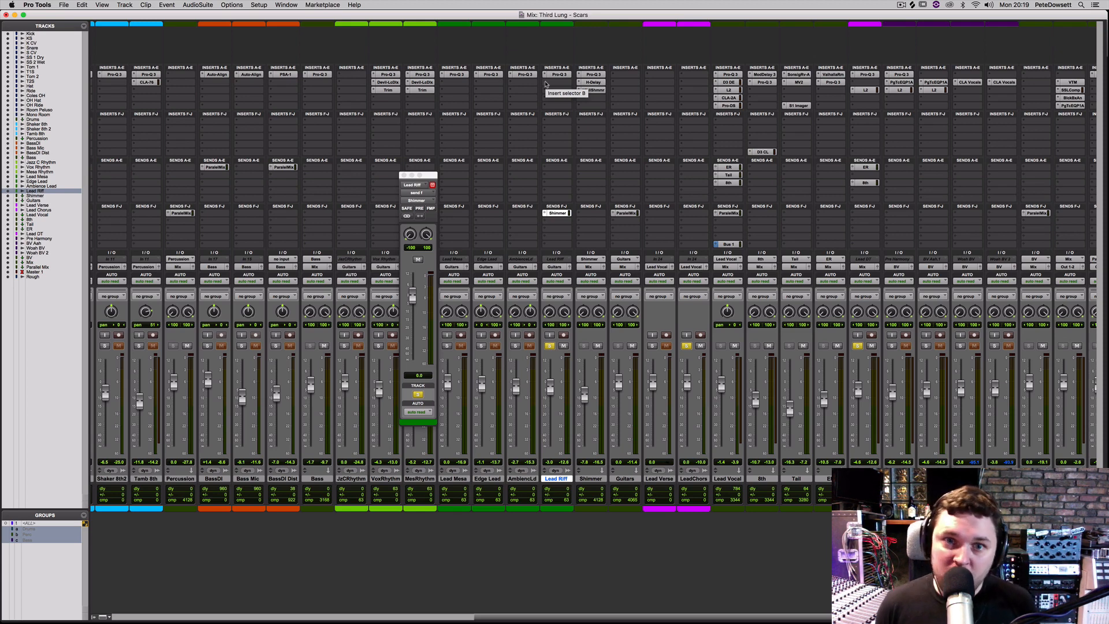
- Insert the stereo Ozone 8 Exciter on the Lead Riff track after the Pro-Q 3
left_click(546, 84)
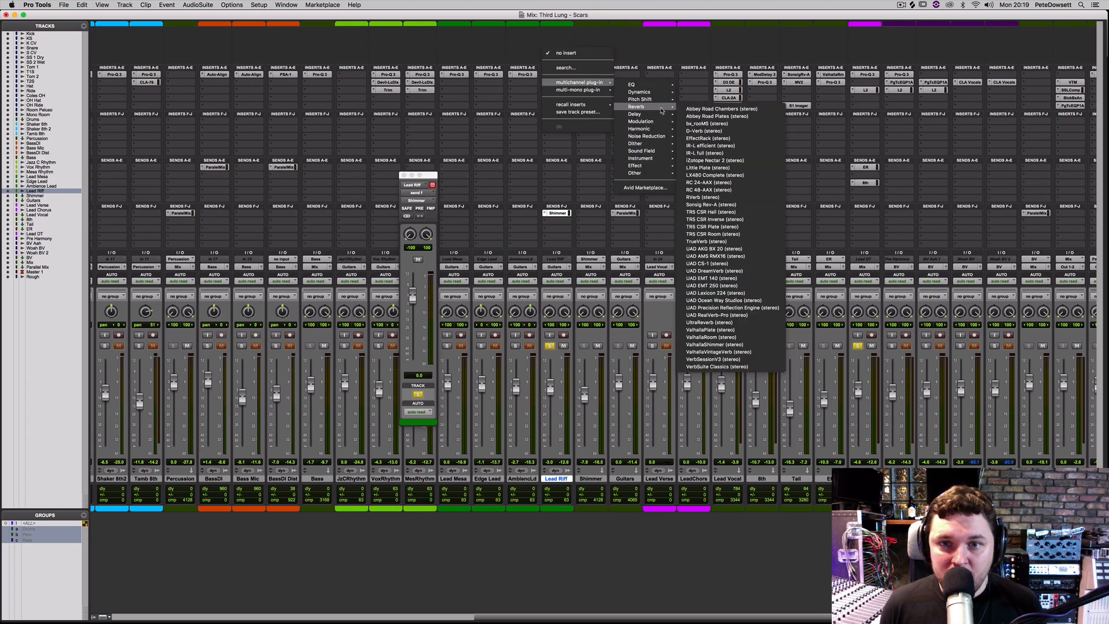
mouse_move(658, 128)
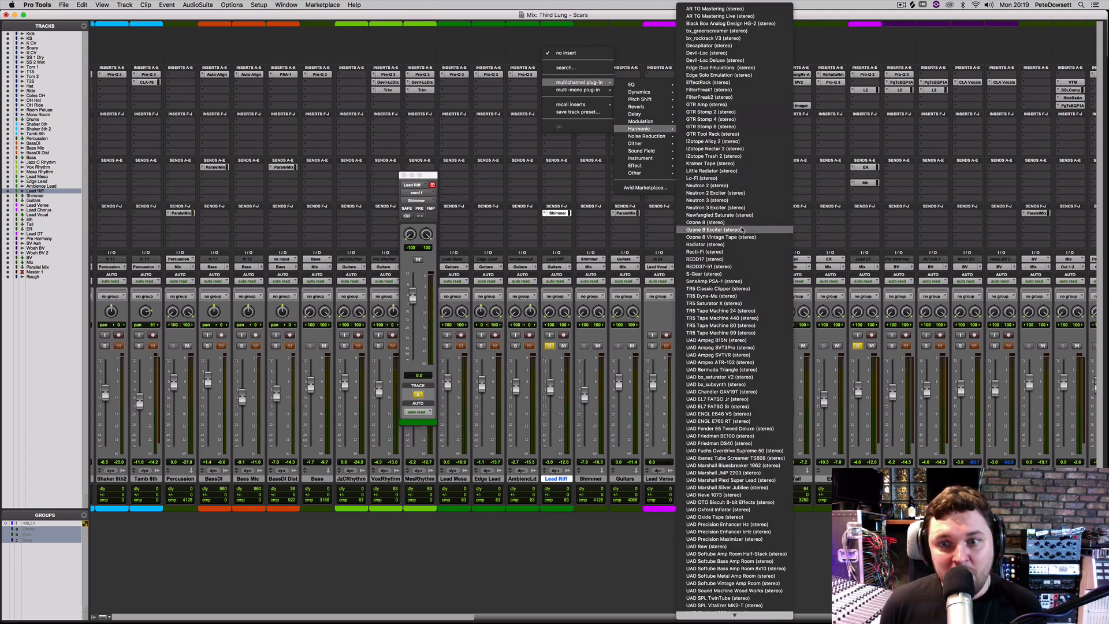
left_click(742, 230)
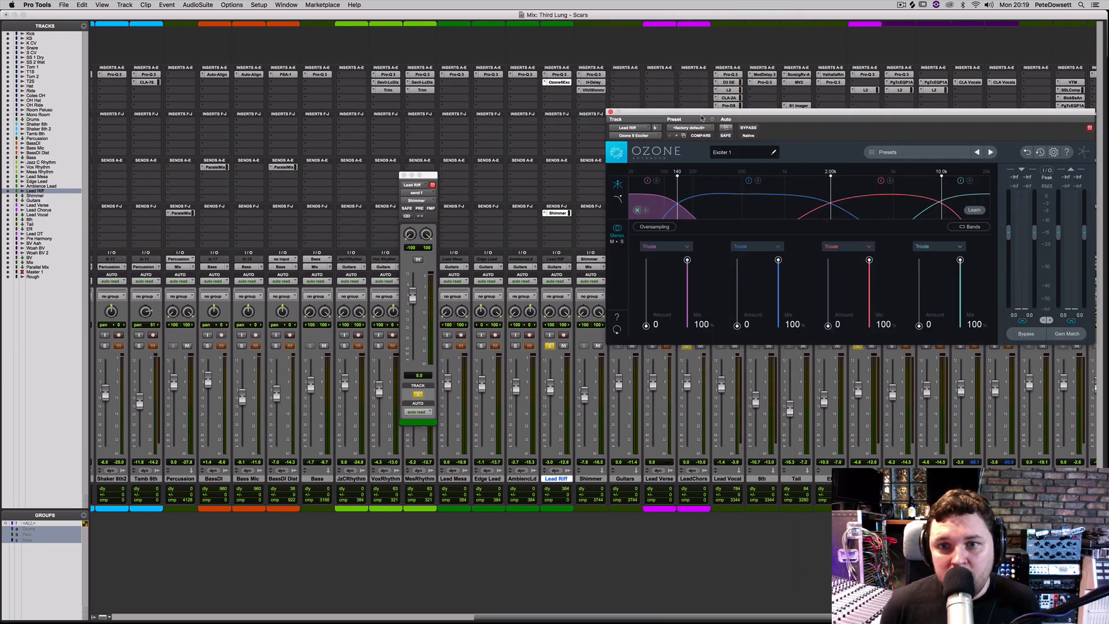
left_click_drag(702, 119, 698, 75)
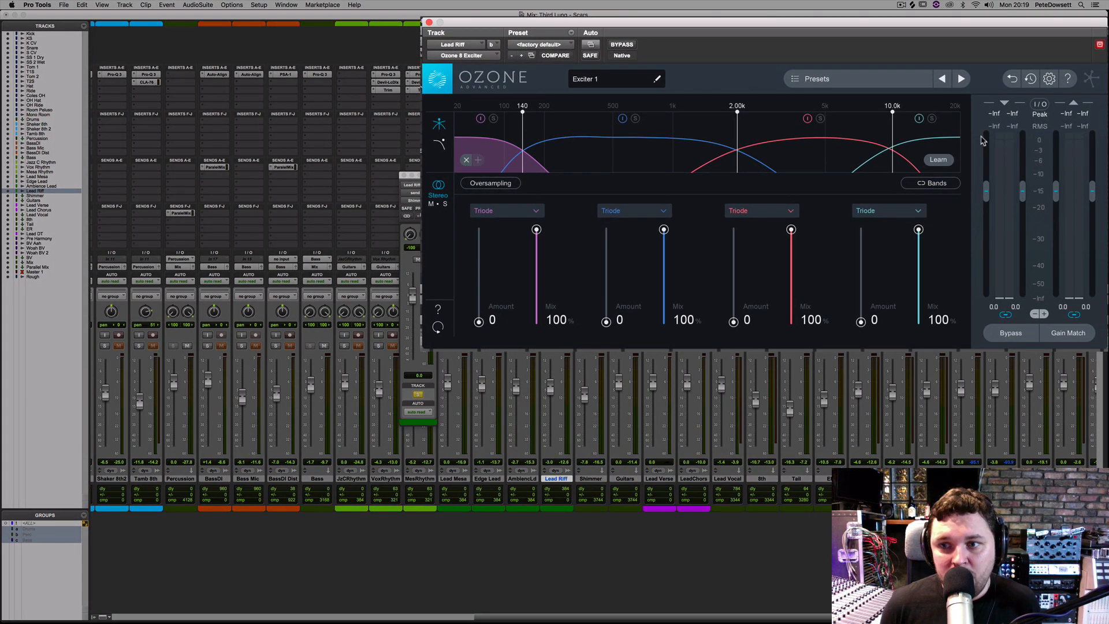
- During playback, set the exciter amount to about 9.6 on the 2–10 kHz band and 8.9 on the band above 10 kHz
key("space")
left_click_drag(734, 322, 768, 250)
left_click_drag(861, 322, 861, 266)
- Try exciter mixes of 61.4% on the 2–10 kHz band and 79.1% on the highest band, and restore both to 100%
left_click_drag(791, 230, 791, 266)
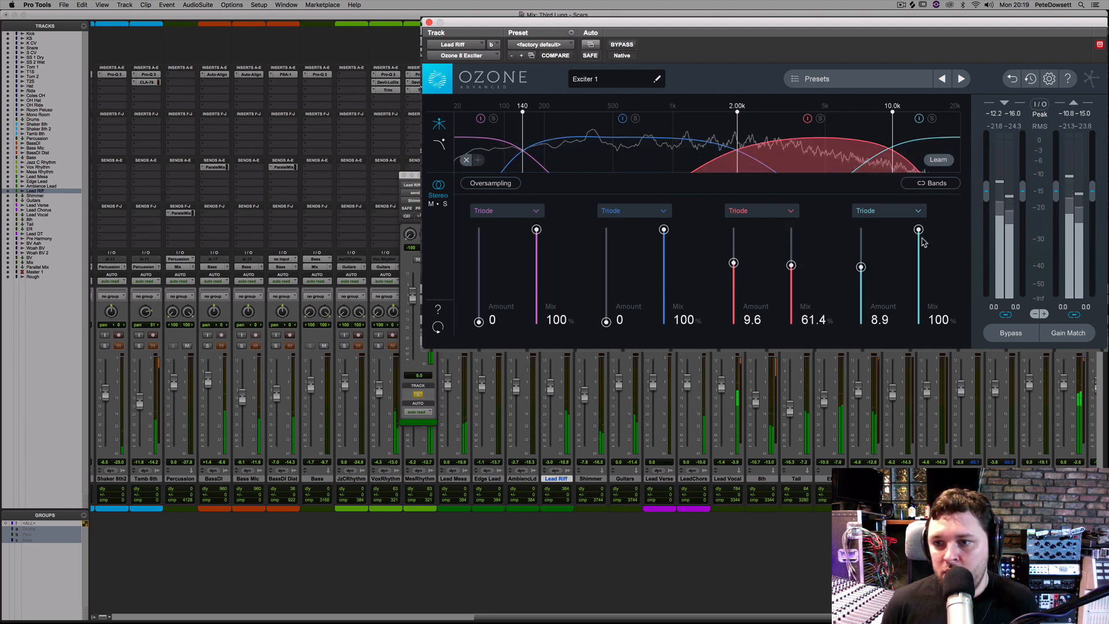
left_click_drag(918, 230, 919, 249)
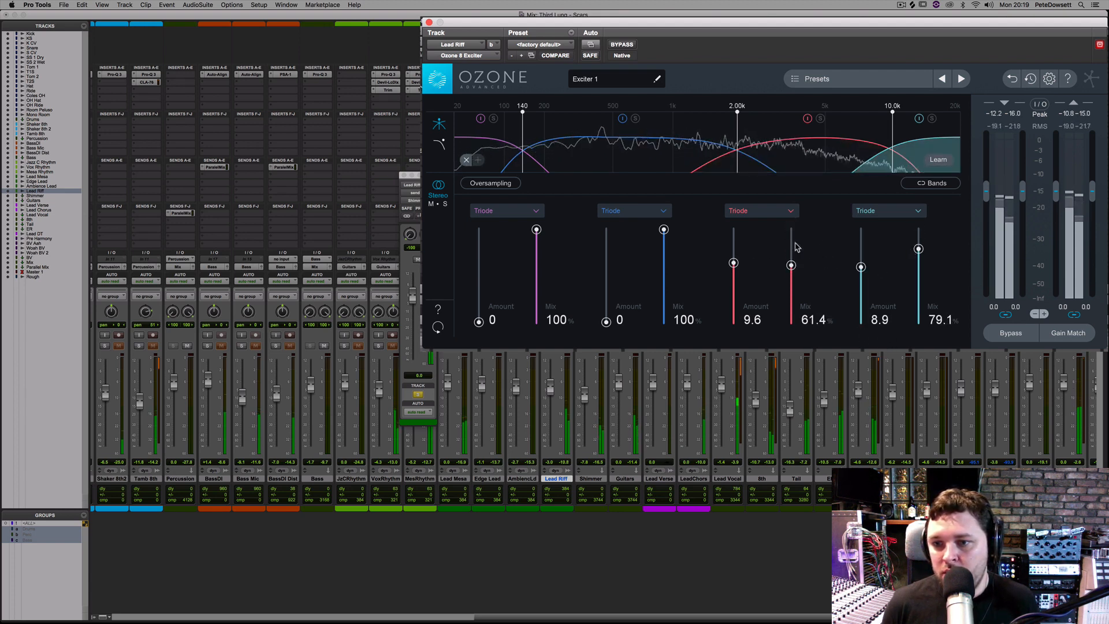
left_click_drag(791, 265, 805, 192)
left_click_drag(919, 249, 925, 185)
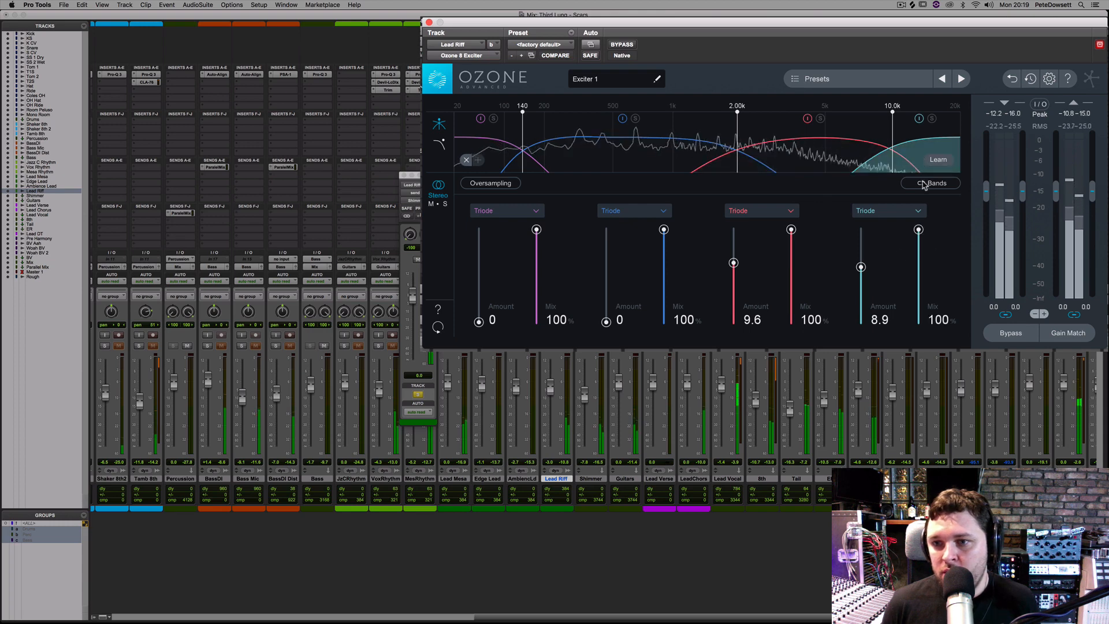
- Compare Lead Riff with the exciter bypassed and active, stop playback and close the plug-in
left_click(621, 48)
left_click(621, 47)
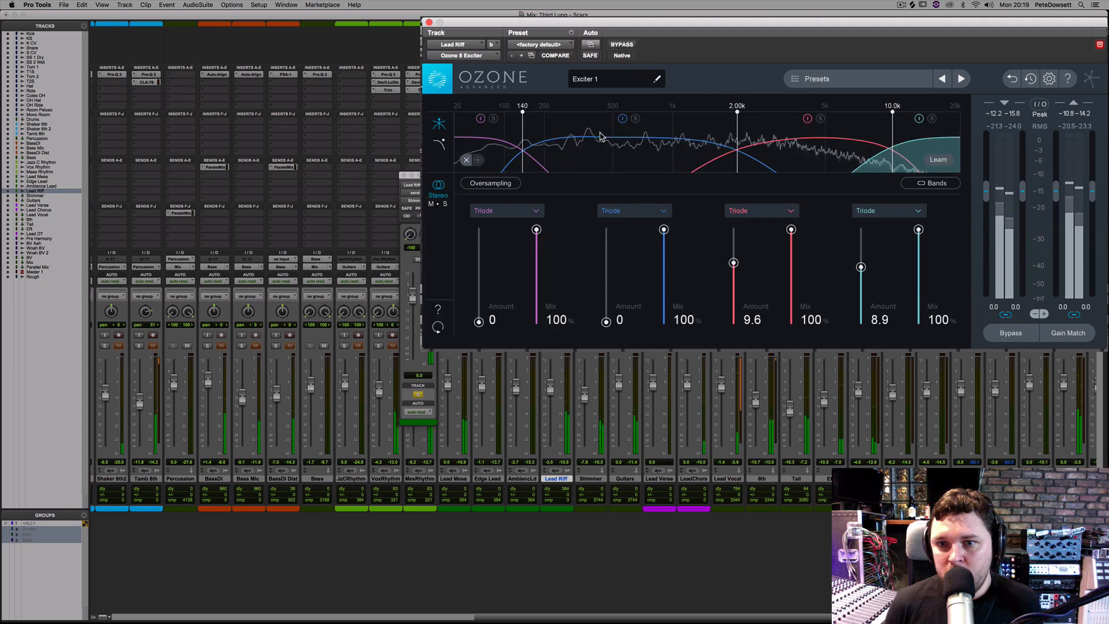
key("space")
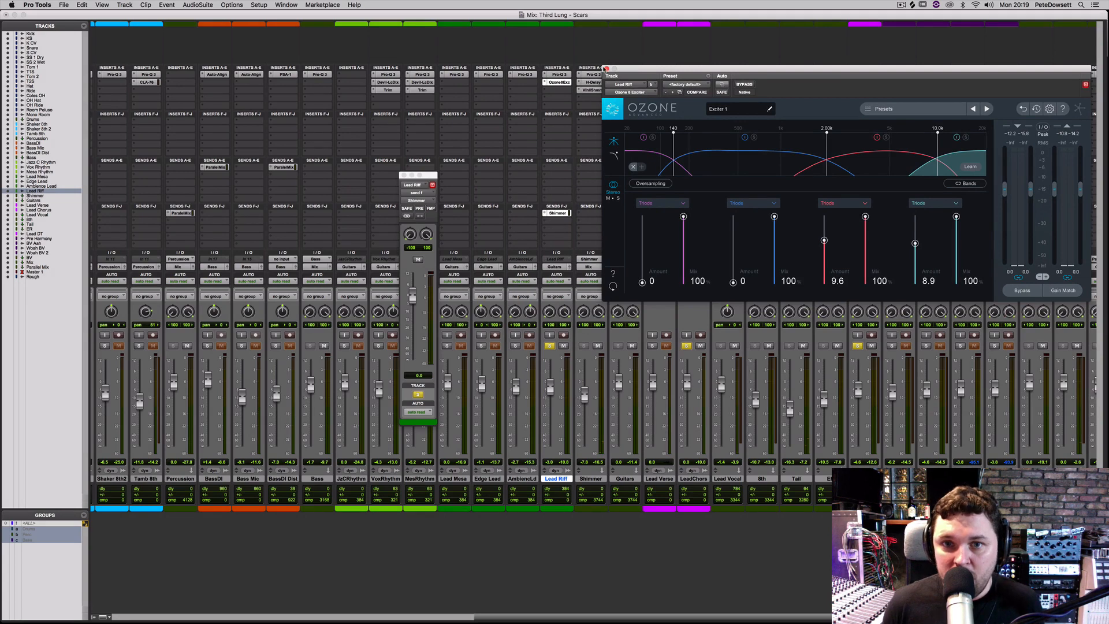
left_click(605, 68)
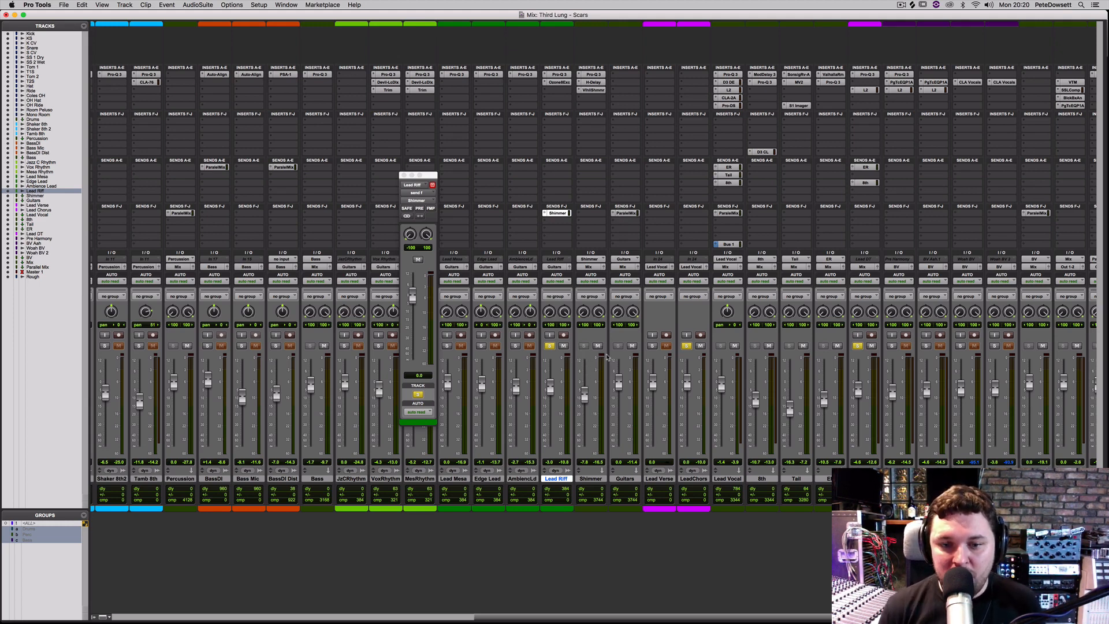
- Lower the Lead Riff fader slightly during playback and compare its exciter bypassed and active with Shimmer temporarily muted
key("space")
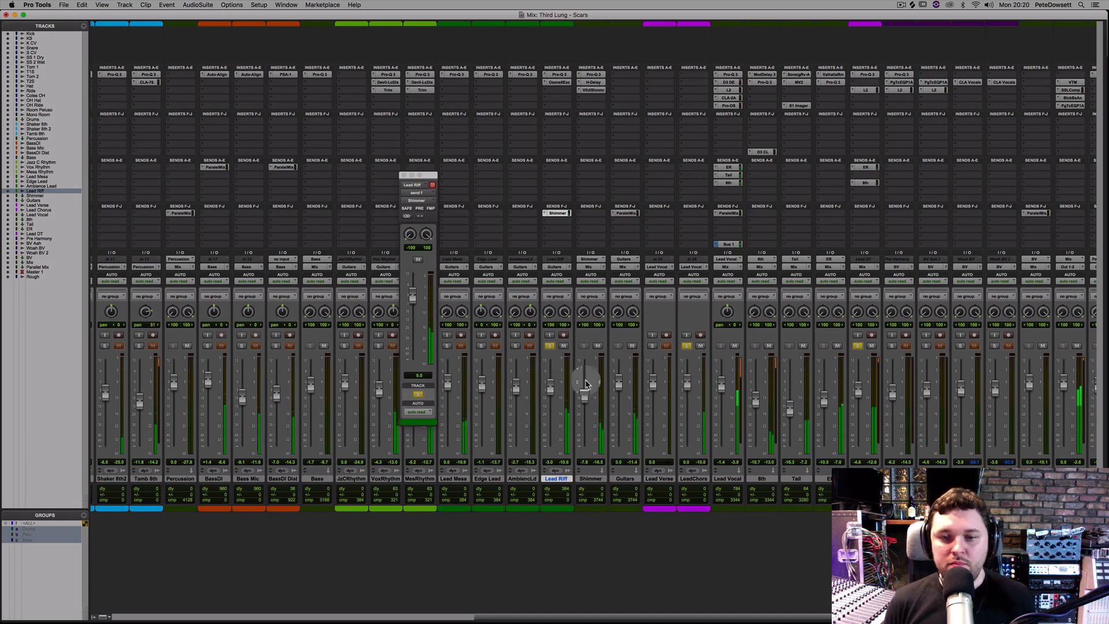
left_click_drag(554, 384, 584, 397)
left_click(562, 83, "super")
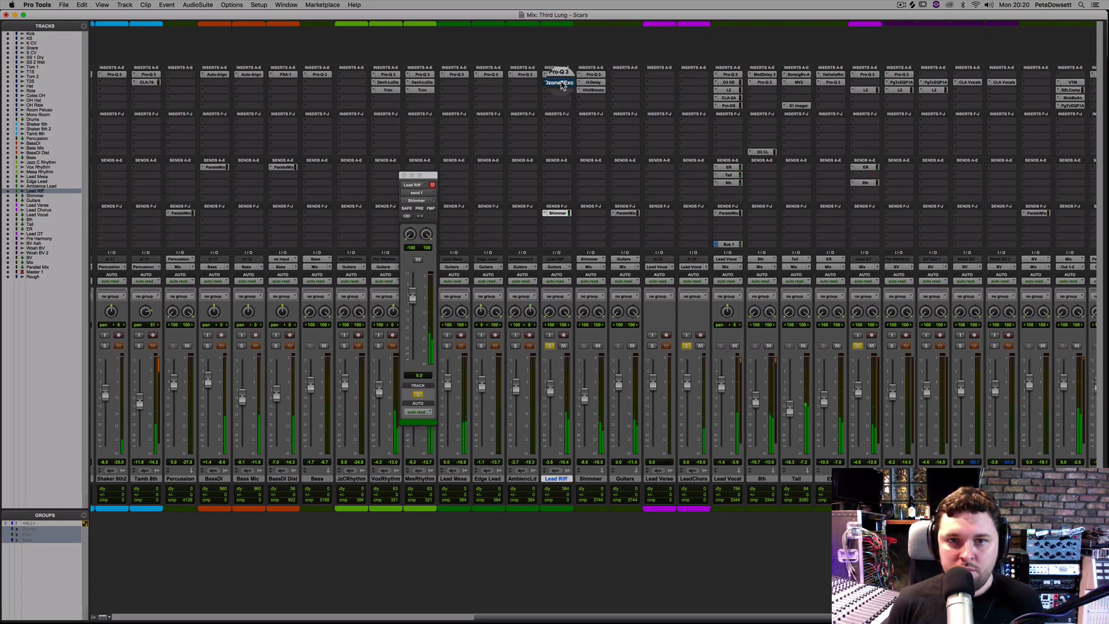
left_click(598, 347)
left_click(560, 83, "super")
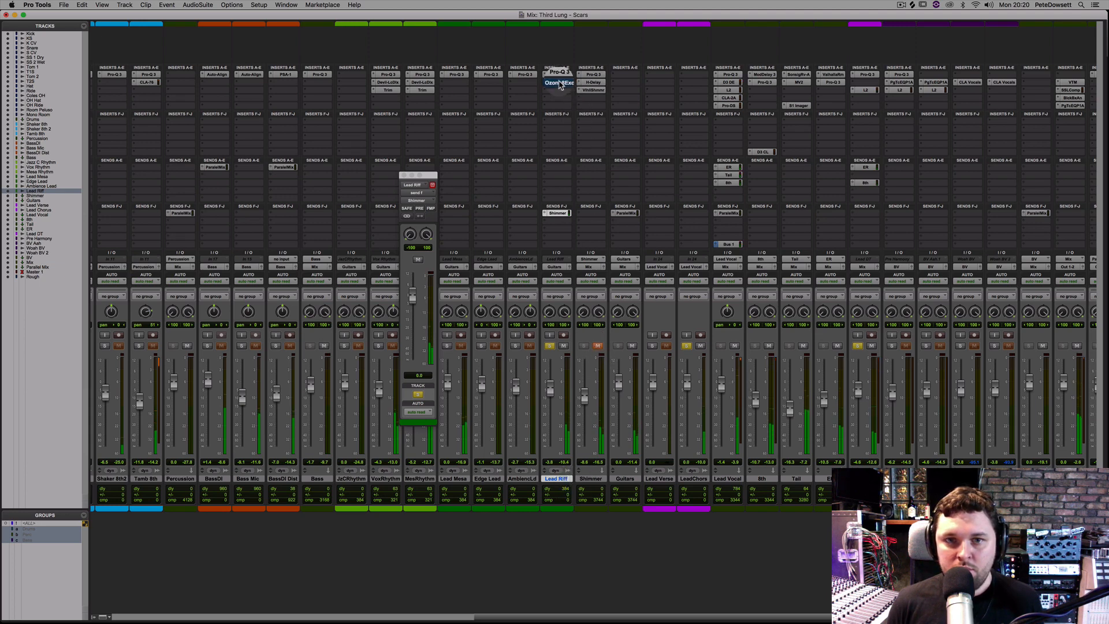
left_click(560, 83, "super")
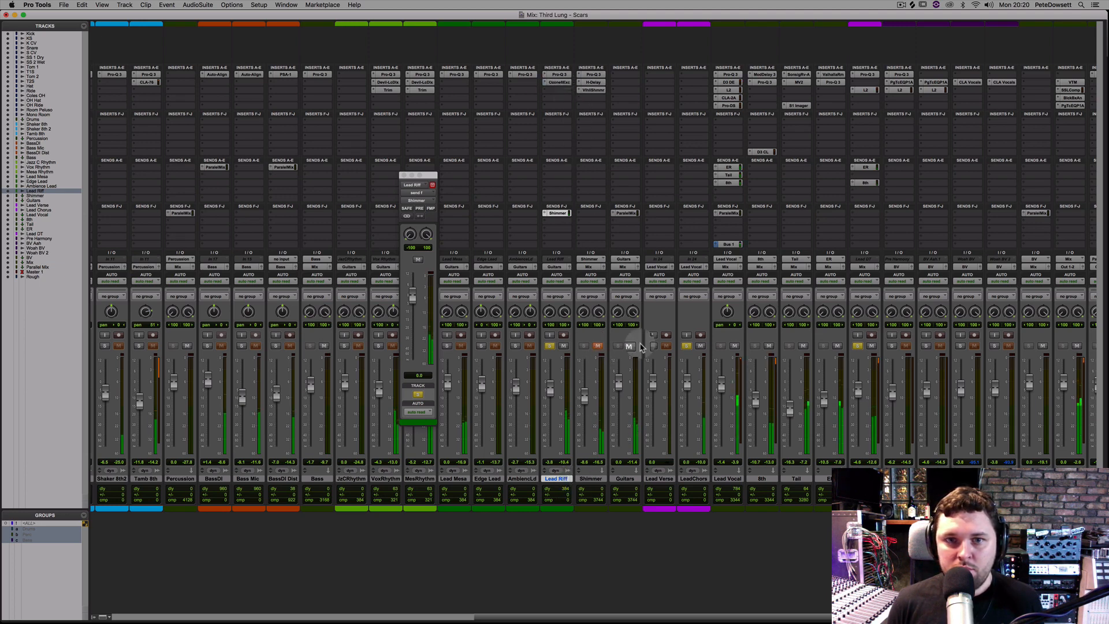
left_click(598, 346)
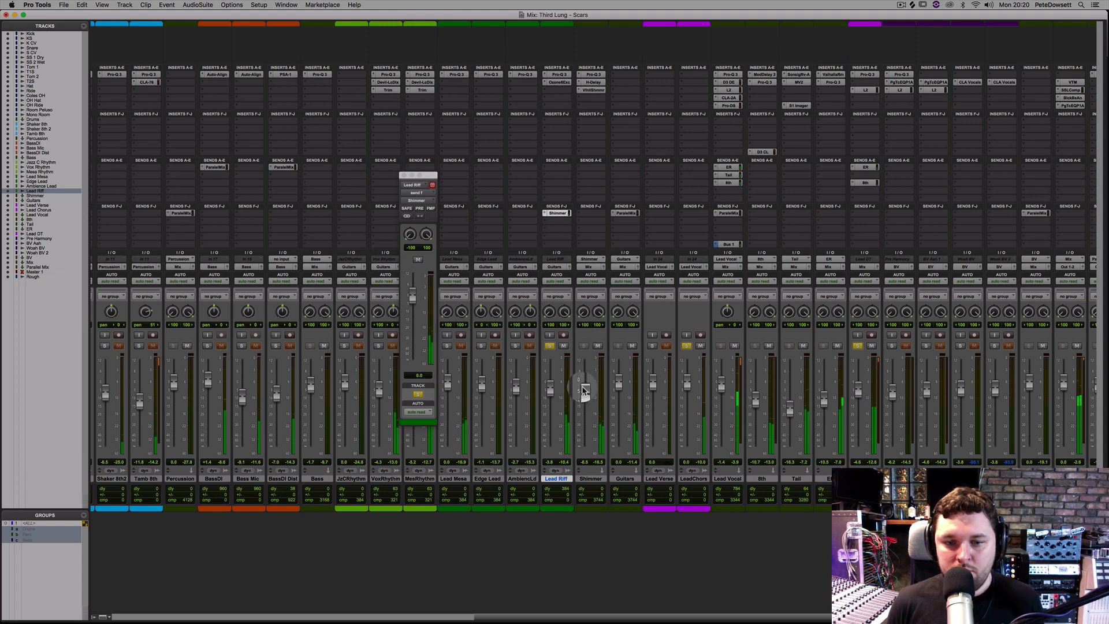
- Lower the Lead Riff fader to about -4.3 dB, rebalance the Shimmer fader and close the Shimmer send window
left_click_drag(550, 385, 550, 386)
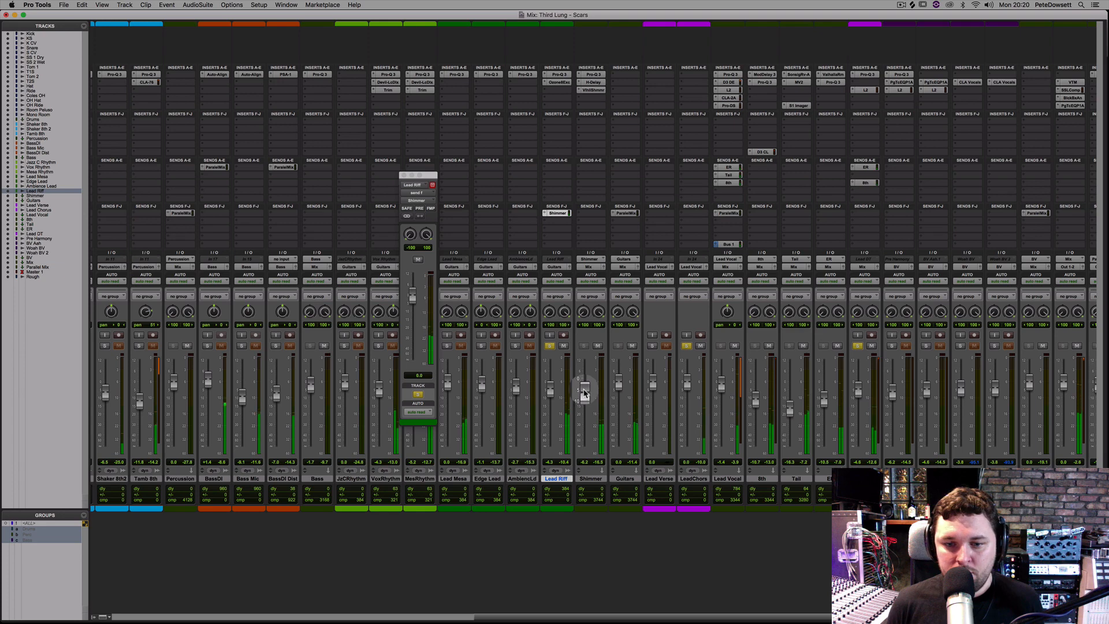
left_click_drag(585, 393, 582, 398)
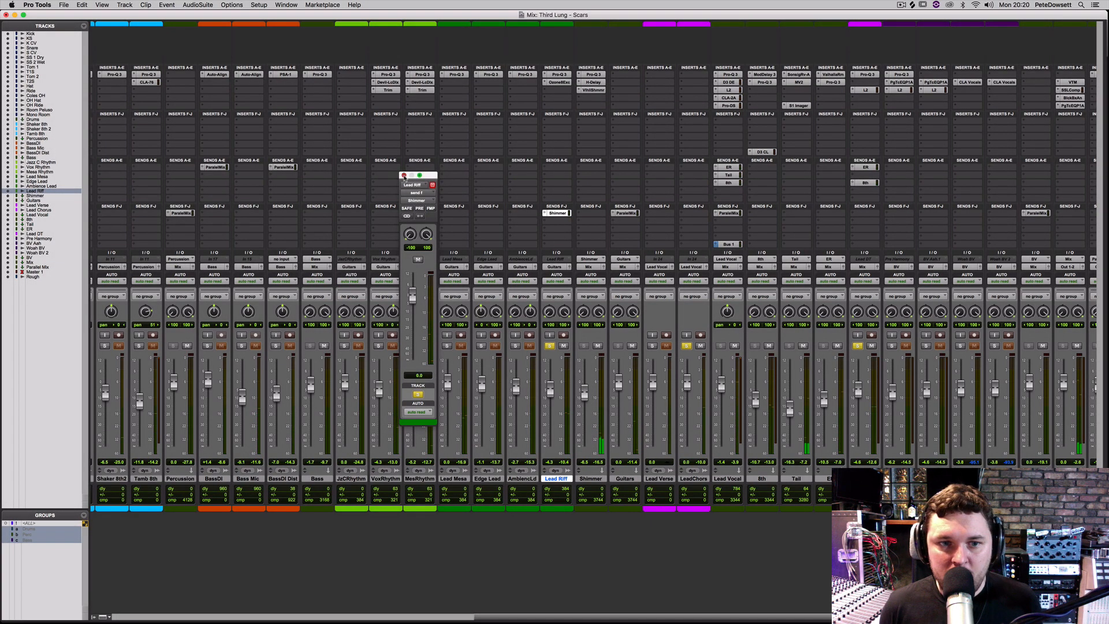
left_click(404, 175)
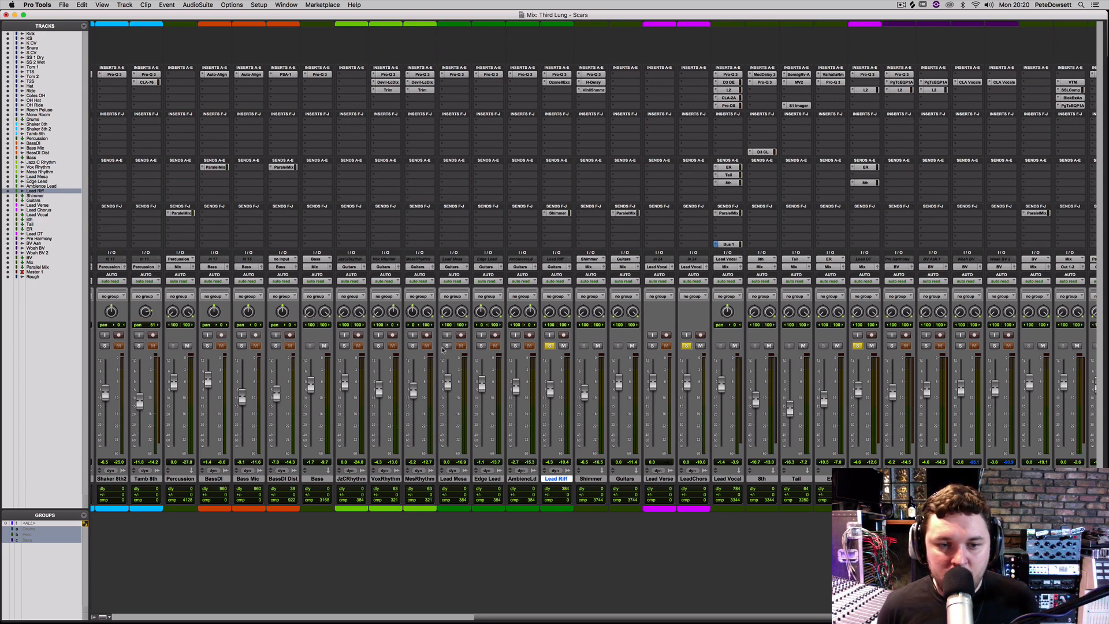
- Clear all track solos and mute the Jazz C, Vox and Mesa rhythm guitar tracks together
left_click(446, 347)
left_click(446, 347)
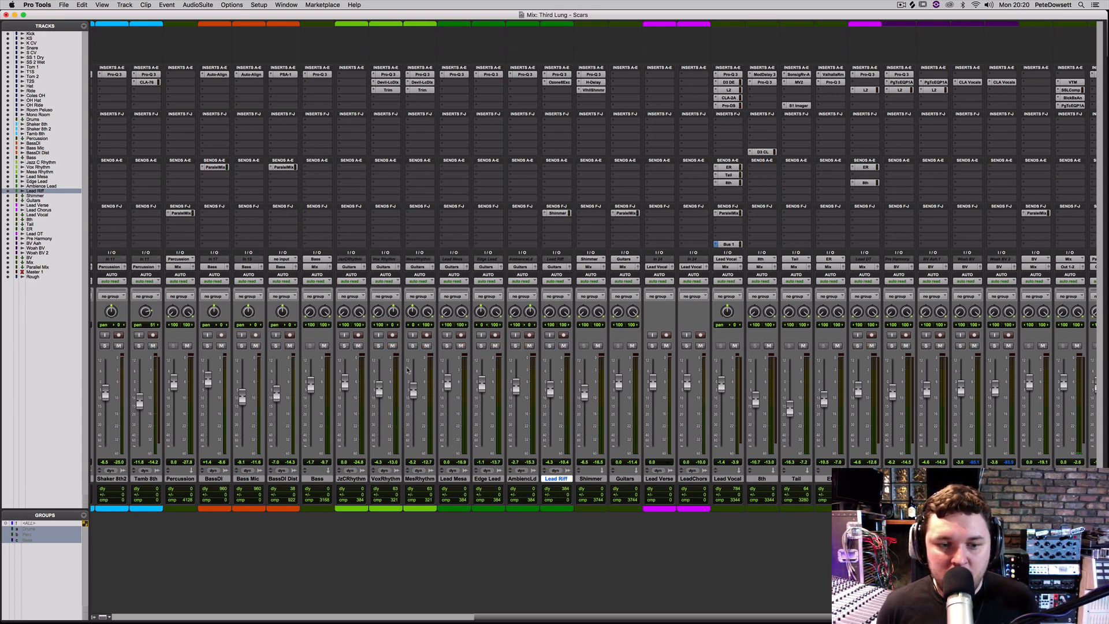
left_click(349, 479)
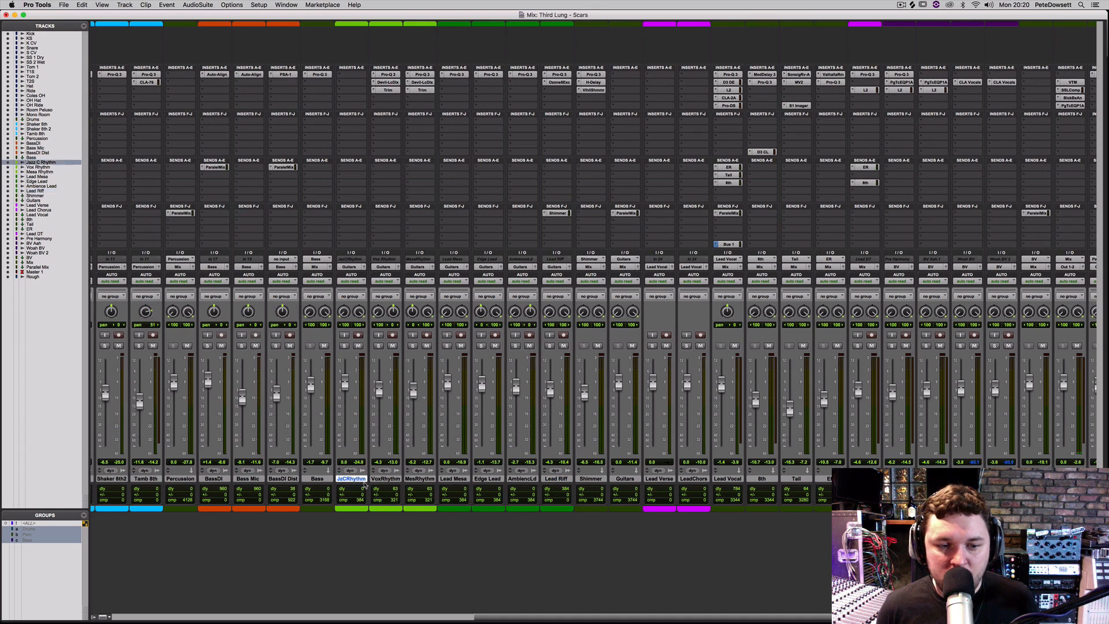
left_click(420, 479, "shift")
left_click(426, 345, "alt+shift")
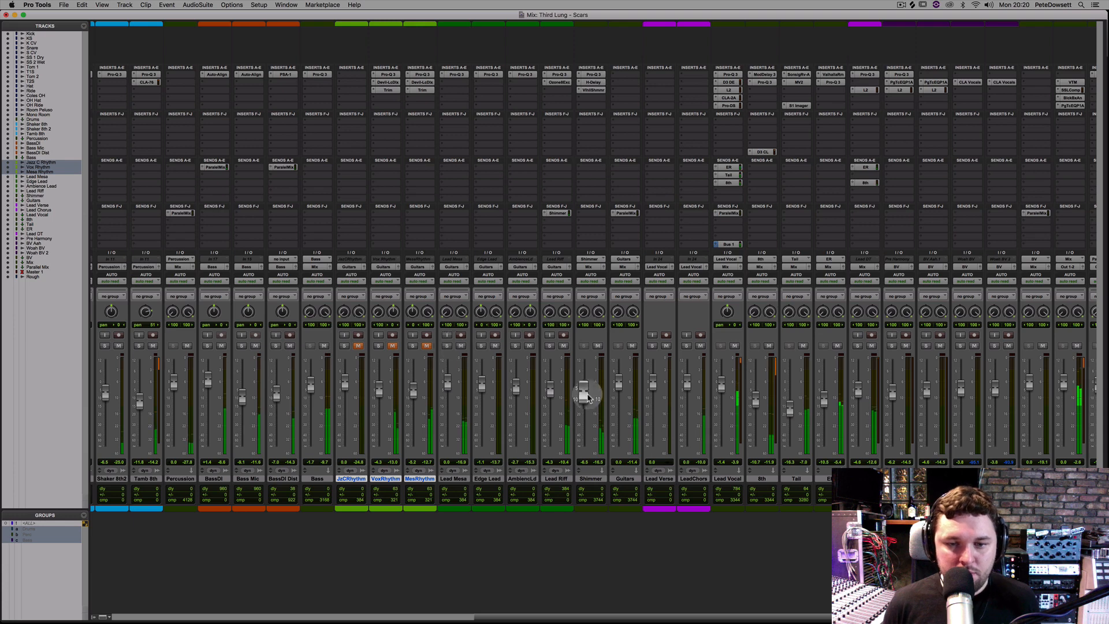
- Adjust the Lead Riff and Shimmer faders during playback, and solo Lead Mesa and Lead Riff together for comparison
left_click_drag(550, 393, 585, 393)
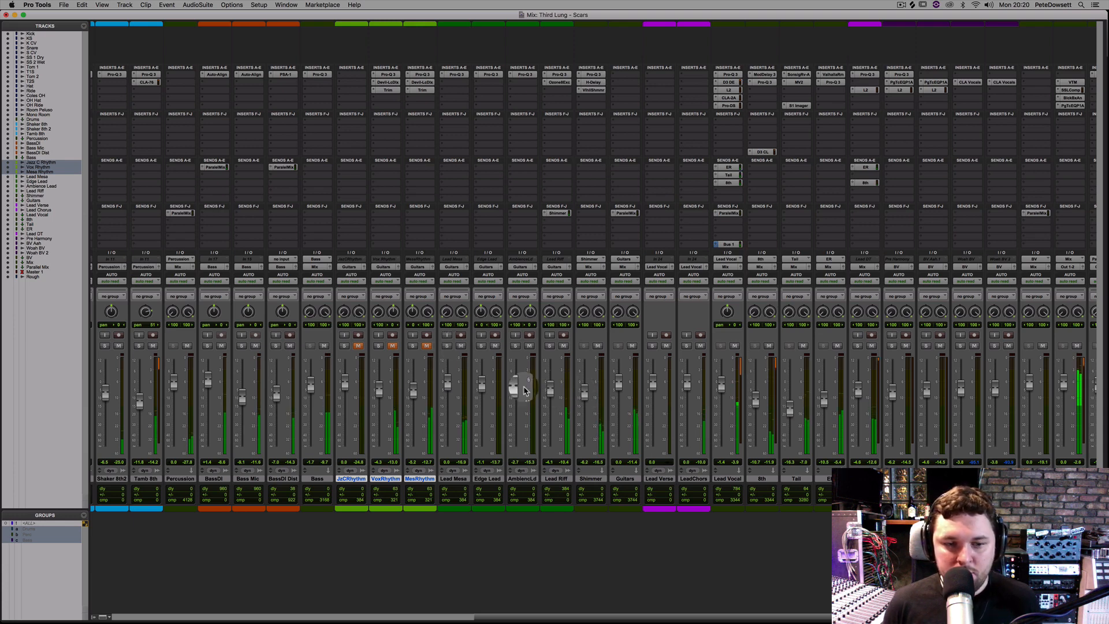
left_click(447, 346)
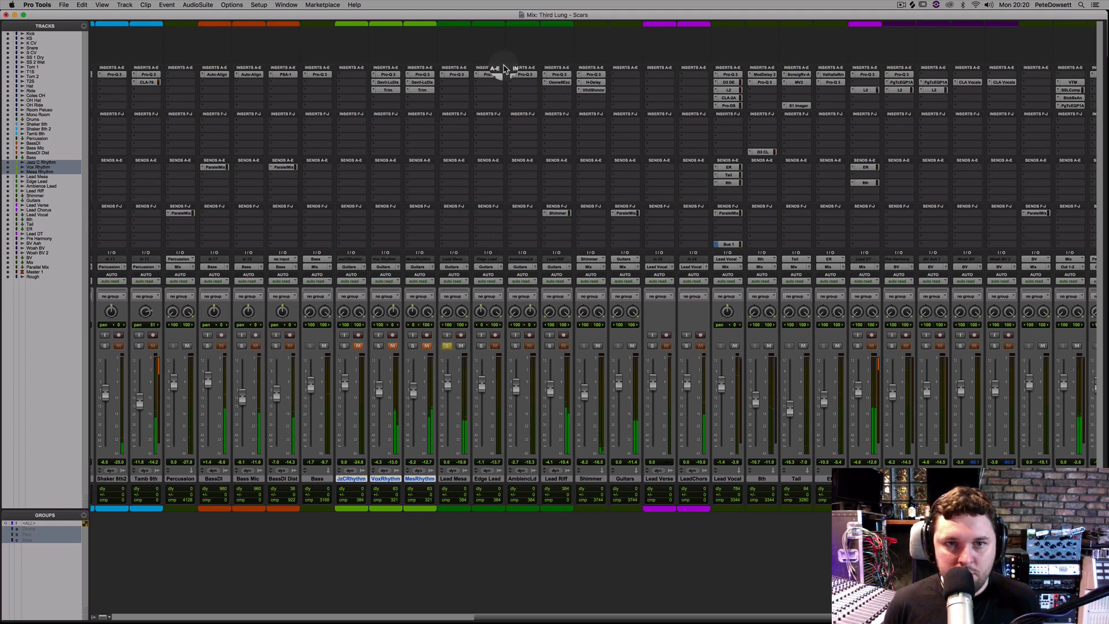
left_click_drag(504, 69, 446, 87)
left_click(550, 346)
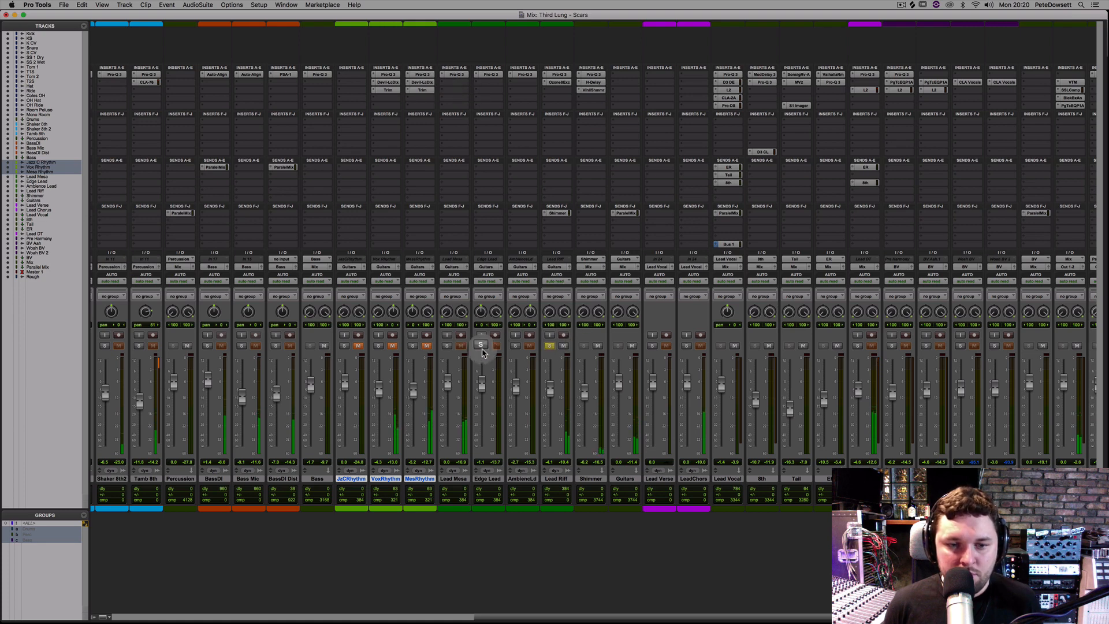
left_click(446, 346)
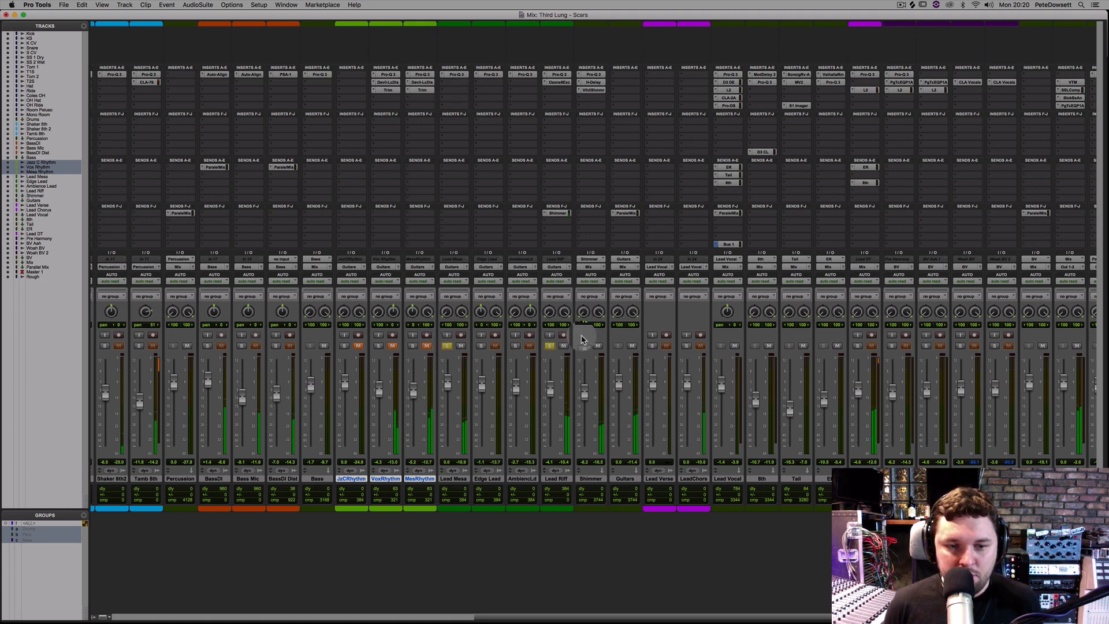
- Insert a stereo SansAmp PSA-1 after Lead Mesa's EQ and adjust its Pre-Amp amount during playback
left_click(445, 85)
mouse_move(445, 85)
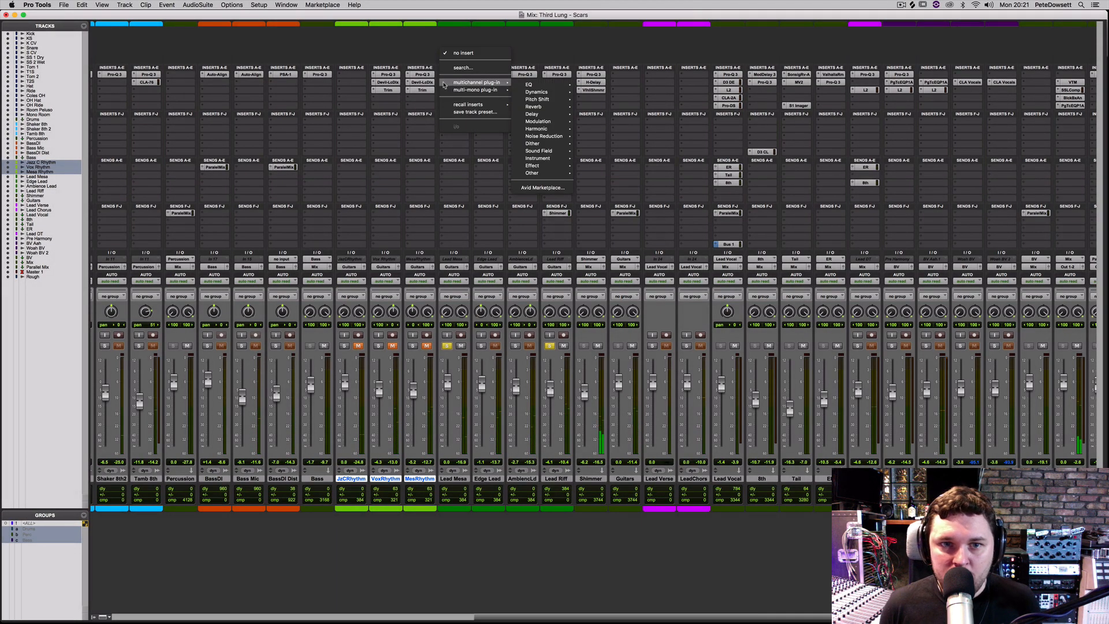
mouse_move(552, 111)
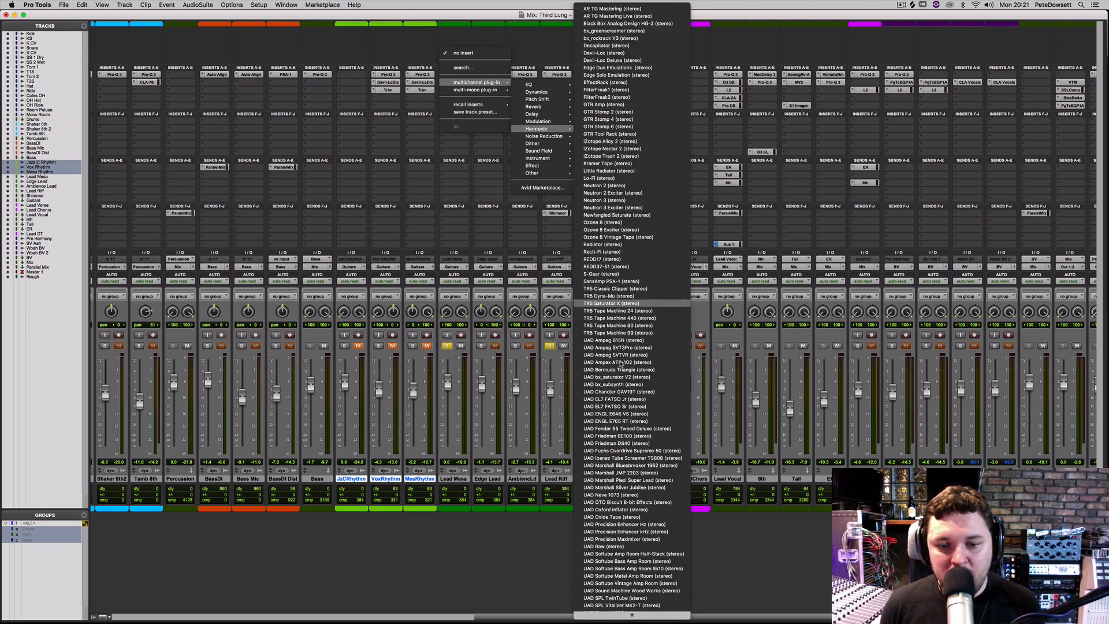
mouse_move(586, 622)
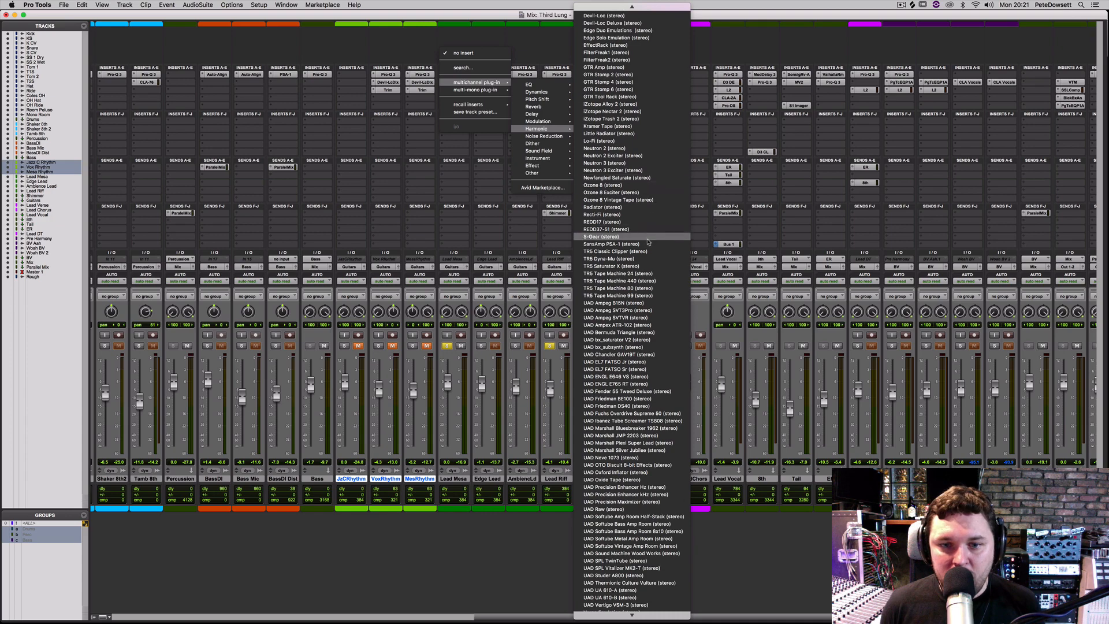
left_click(648, 245)
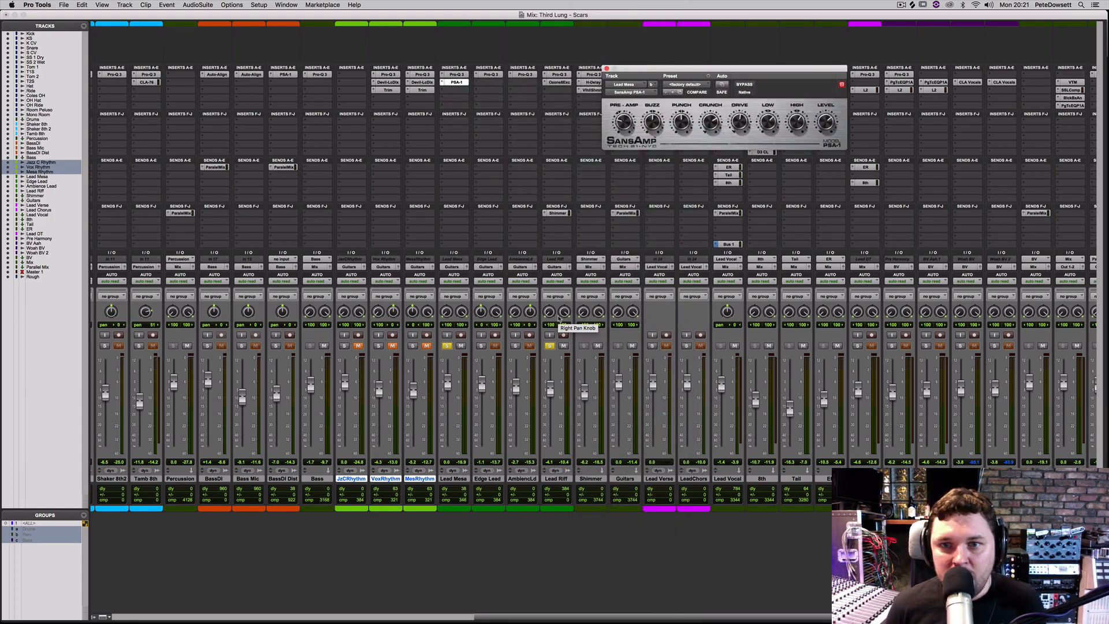
key("space")
left_click_drag(630, 118, 631, 114)
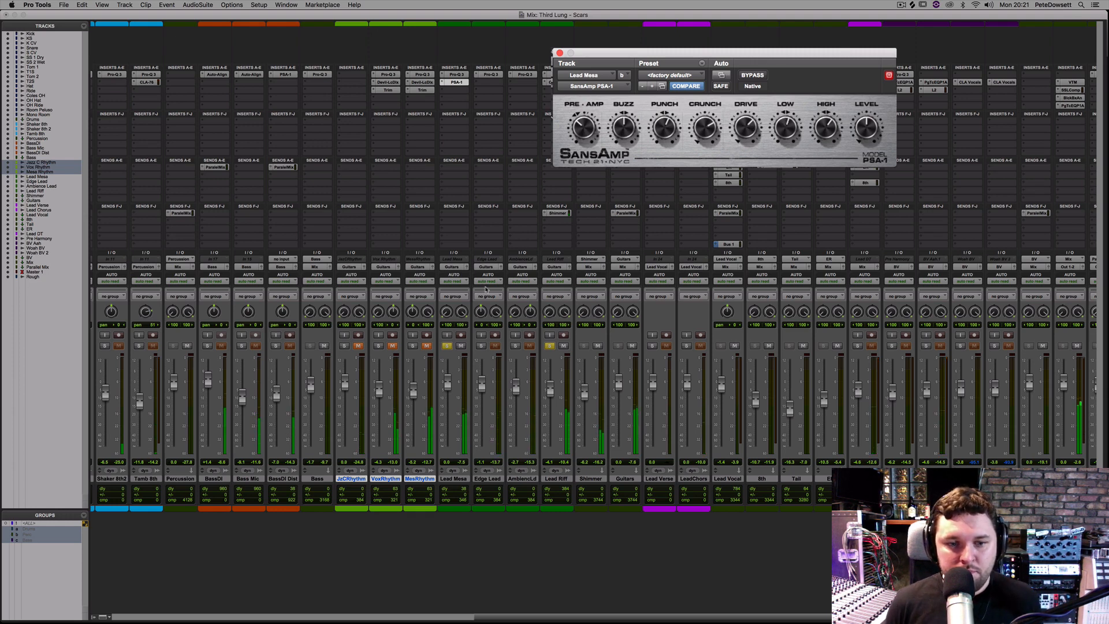
- Shape gentle low-mid bell cuts in Lead Mesa's Pro-Q 3, stop playback and close the EQ
left_click(456, 74)
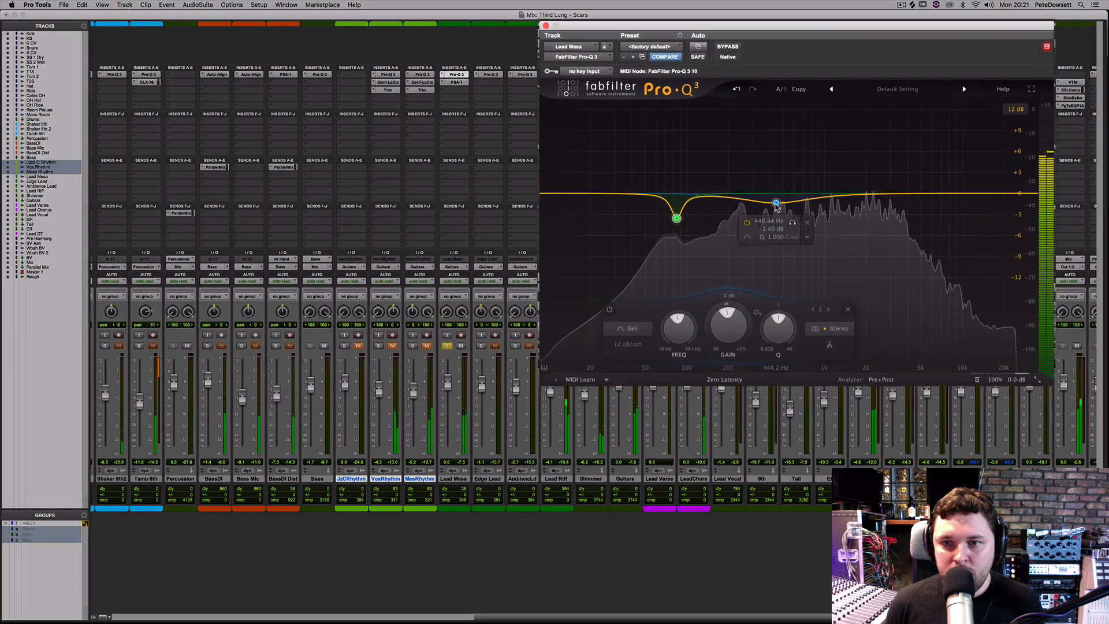
left_click_drag(776, 207, 747, 220)
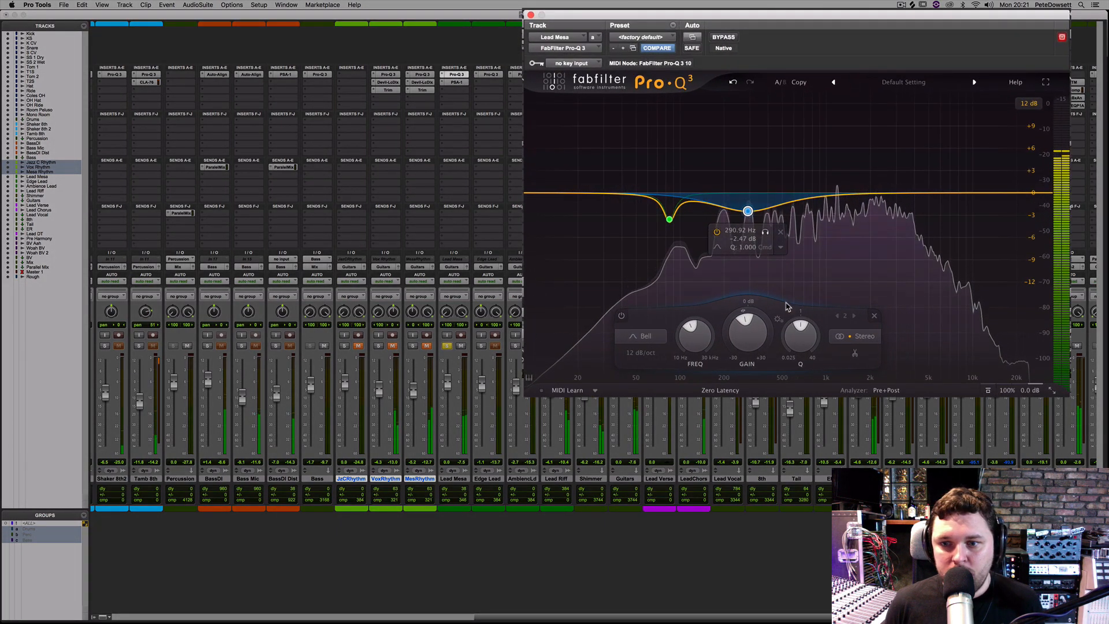
scroll(747, 212, "up", 5)
mouse_move(747, 211)
left_mouse_down()
mouse_move(747, 234)
mouse_move(762, 237)
mouse_move(721, 204)
mouse_move(763, 210)
left_mouse_up()
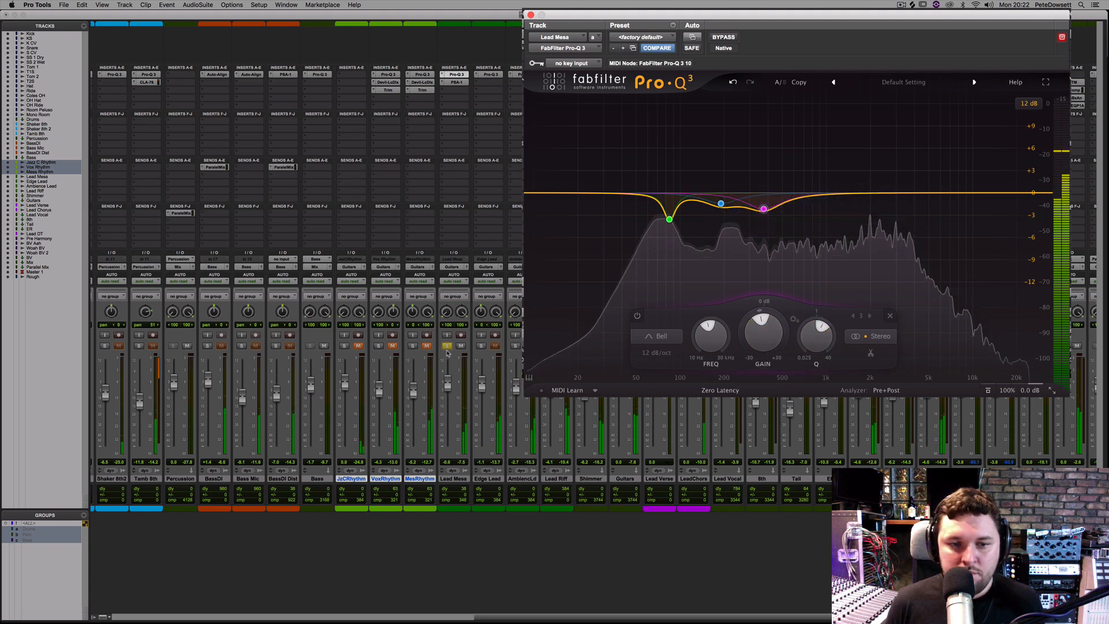
key("space")
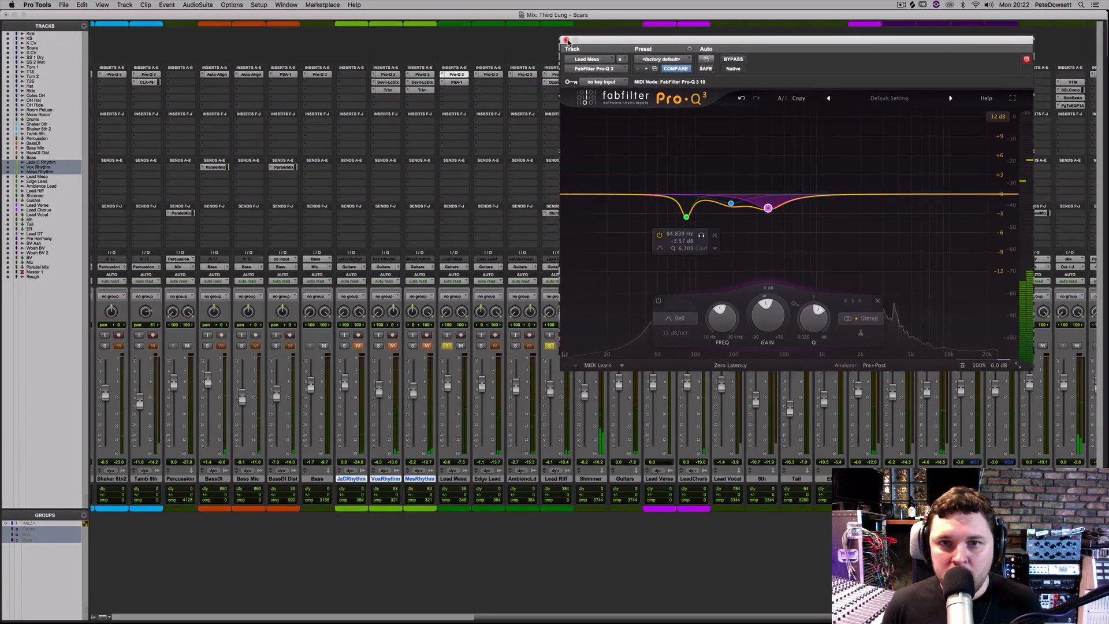
left_click(566, 40)
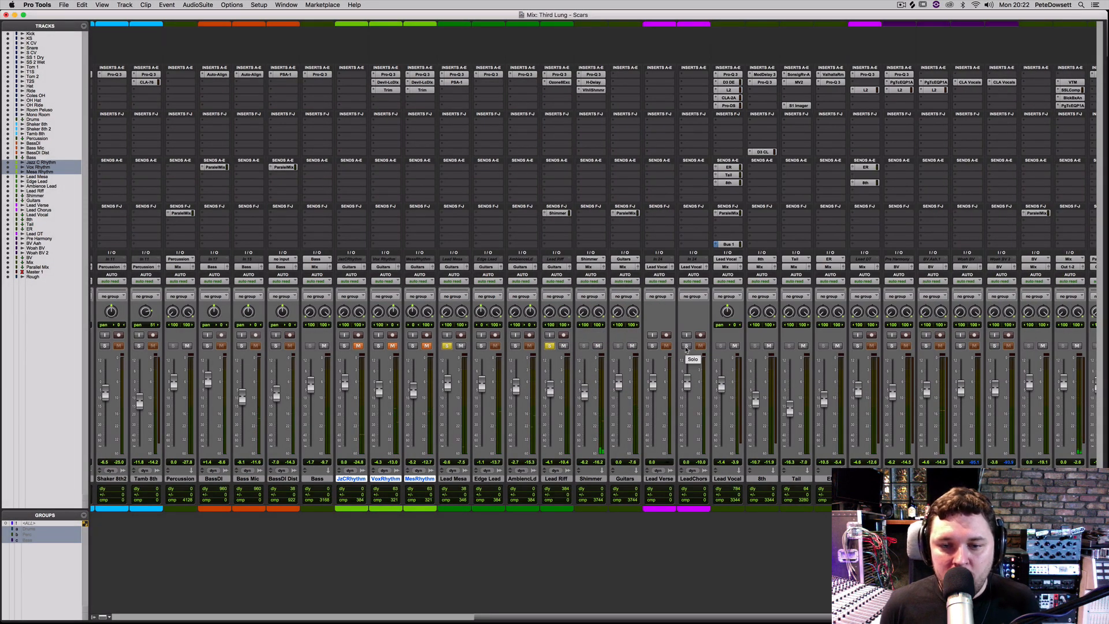
- Add the Lead Chorus, Lead Verse and Lead DT vocals to the soloed guitars and start playback
left_click(687, 346)
left_click(651, 346)
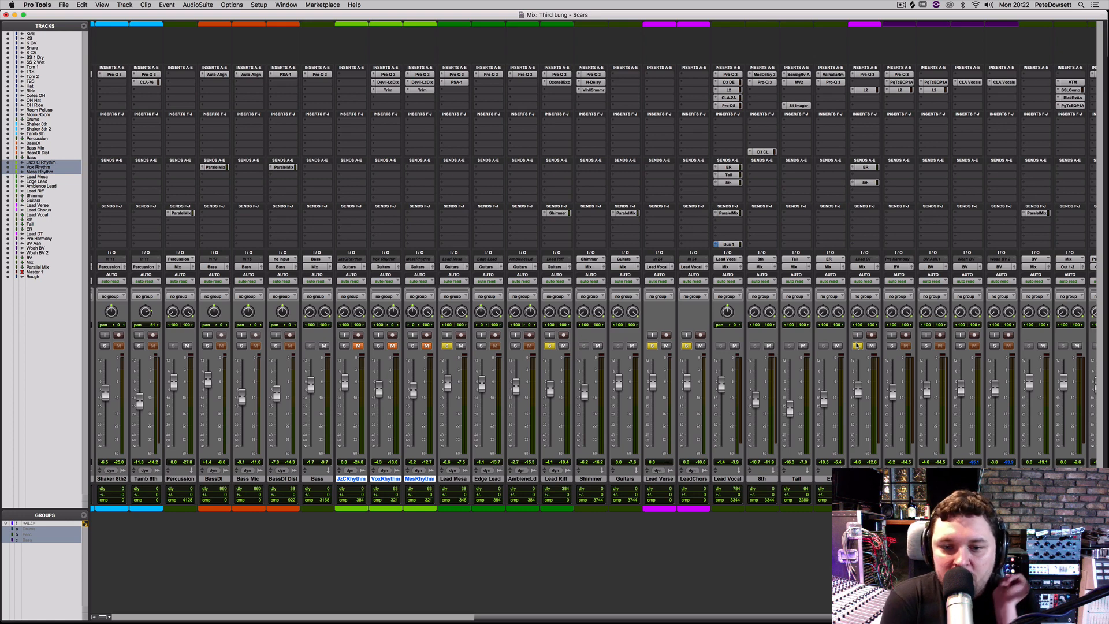
key("space")
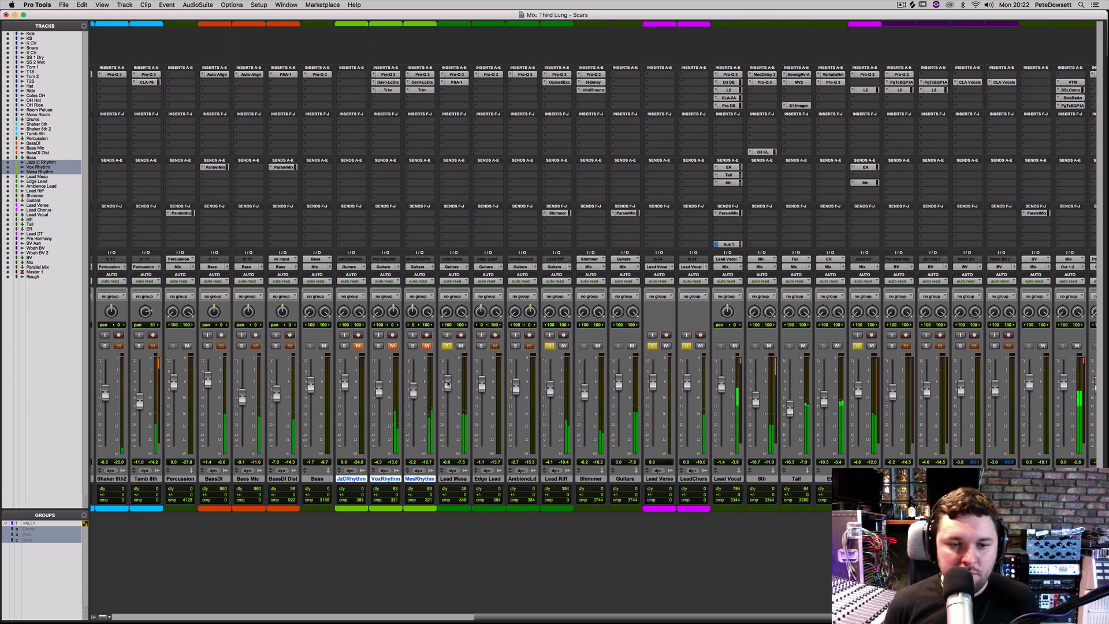
- Raise the Lead Mesa fader to +1.4 dB and compare its PSA-1 bypassed and active
left_click_drag(447, 385, 447, 379)
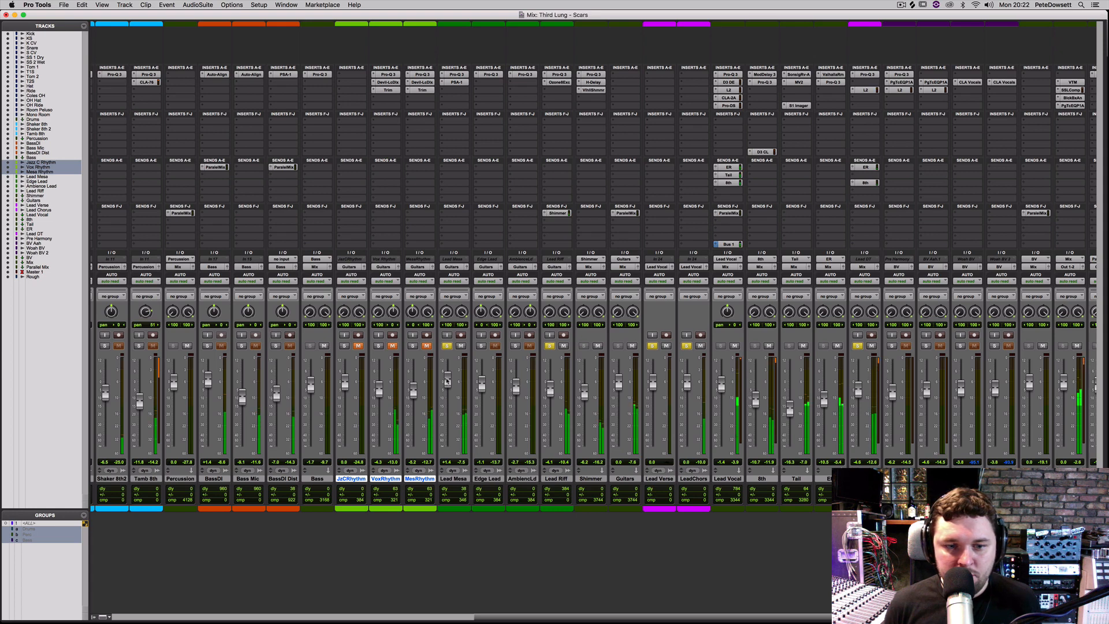
left_click(462, 82)
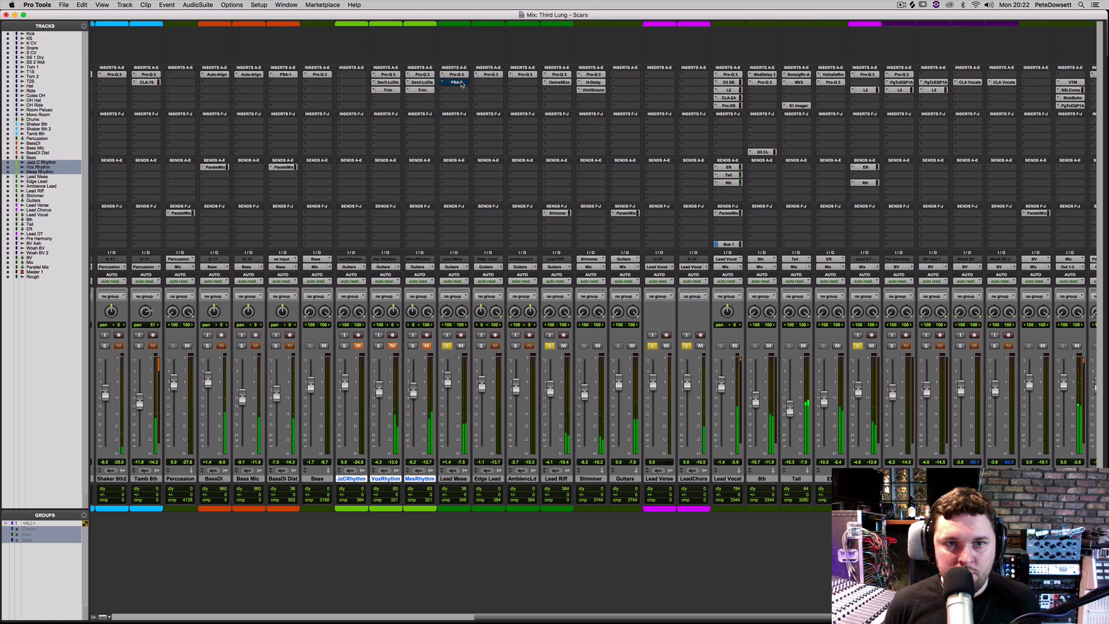
left_click(462, 82, "super")
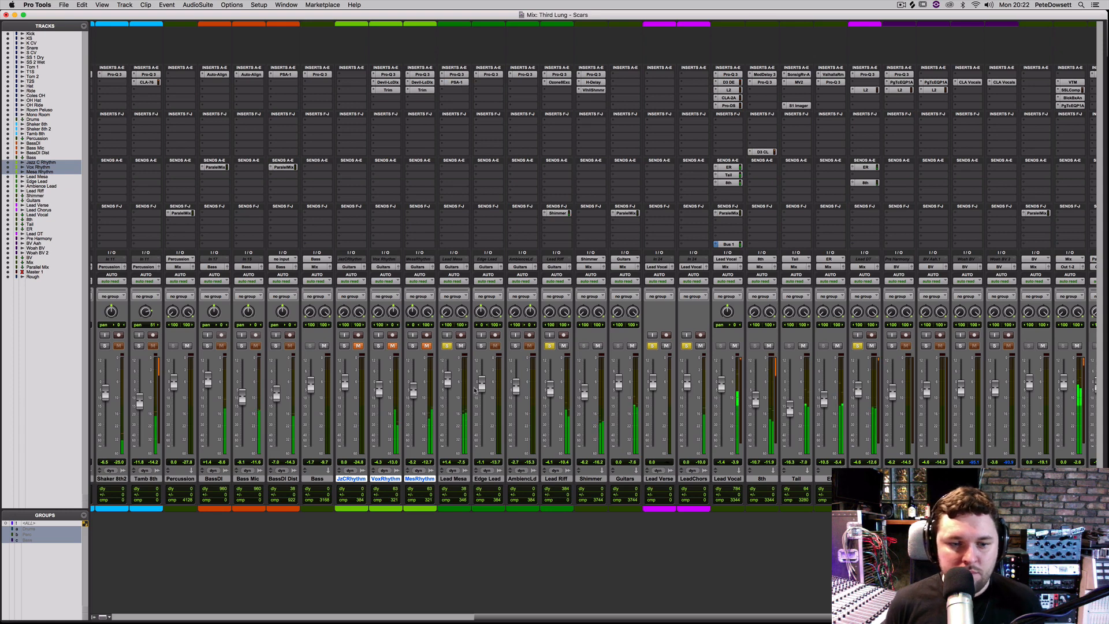
- Clear the existing solos, audition Mesa Rhythm alone, and return to the full mix with Vox and Mesa Rhythm unmuted
left_click(412, 346, "alt")
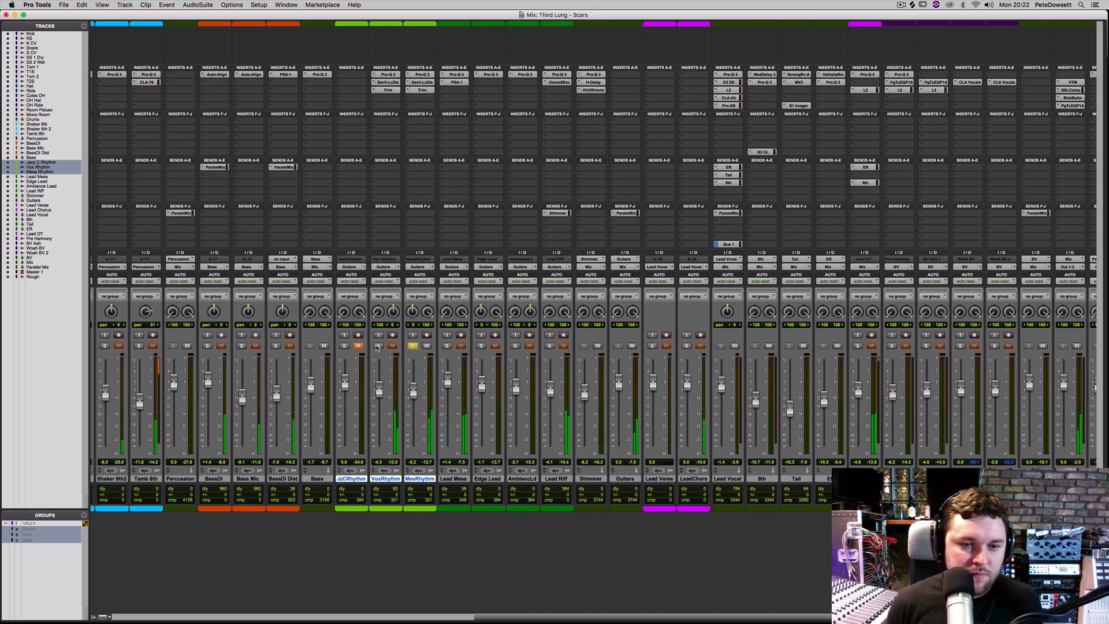
left_click(414, 345)
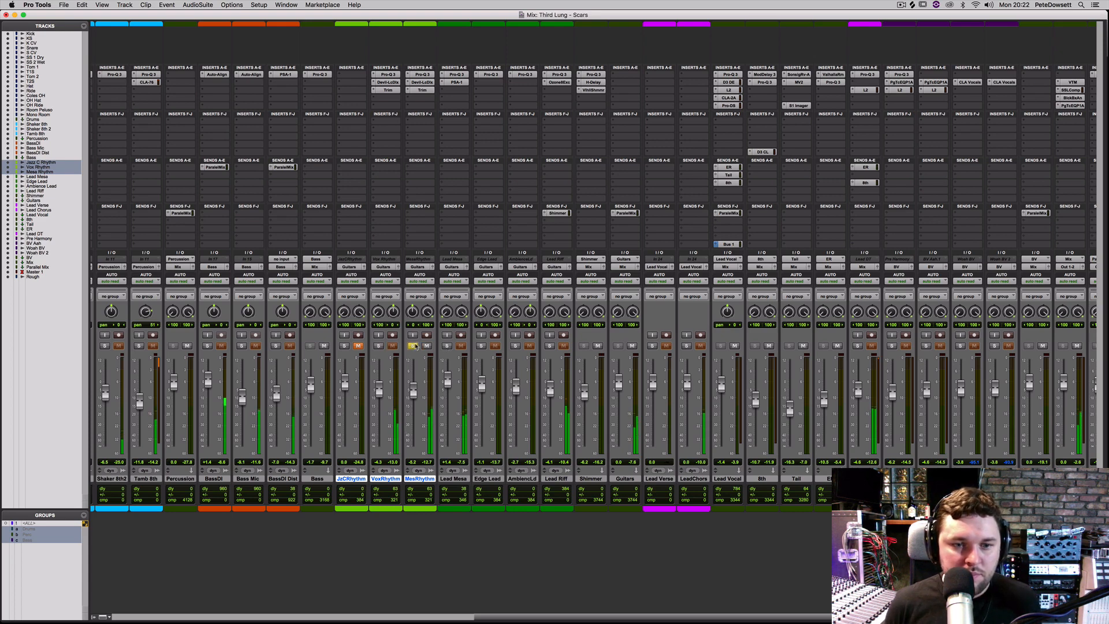
left_click(414, 346)
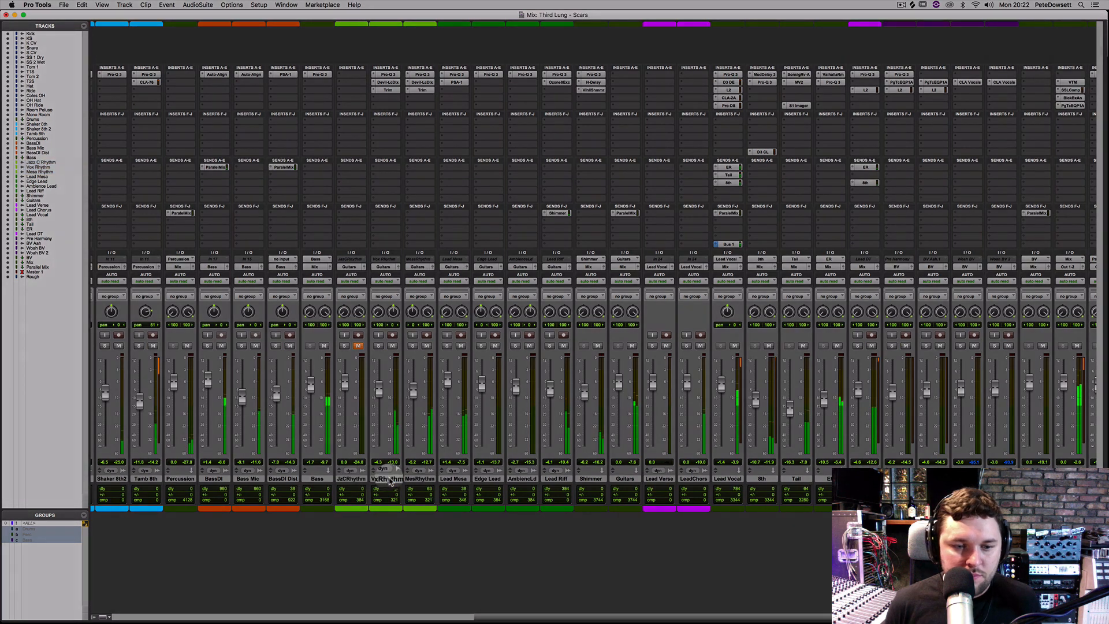
- Select the Vox Rhythm and Mesa Rhythm tracks and raise their faders slightly against the full mix
left_click(390, 481)
left_click(420, 479, "shift")
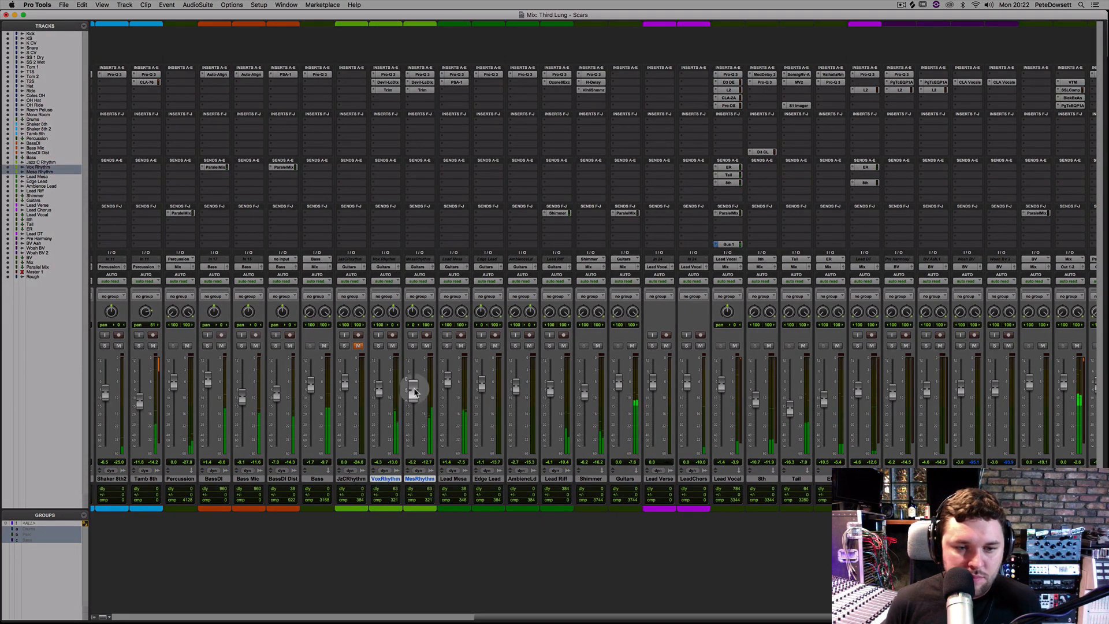
left_click_drag(414, 392, 380, 387)
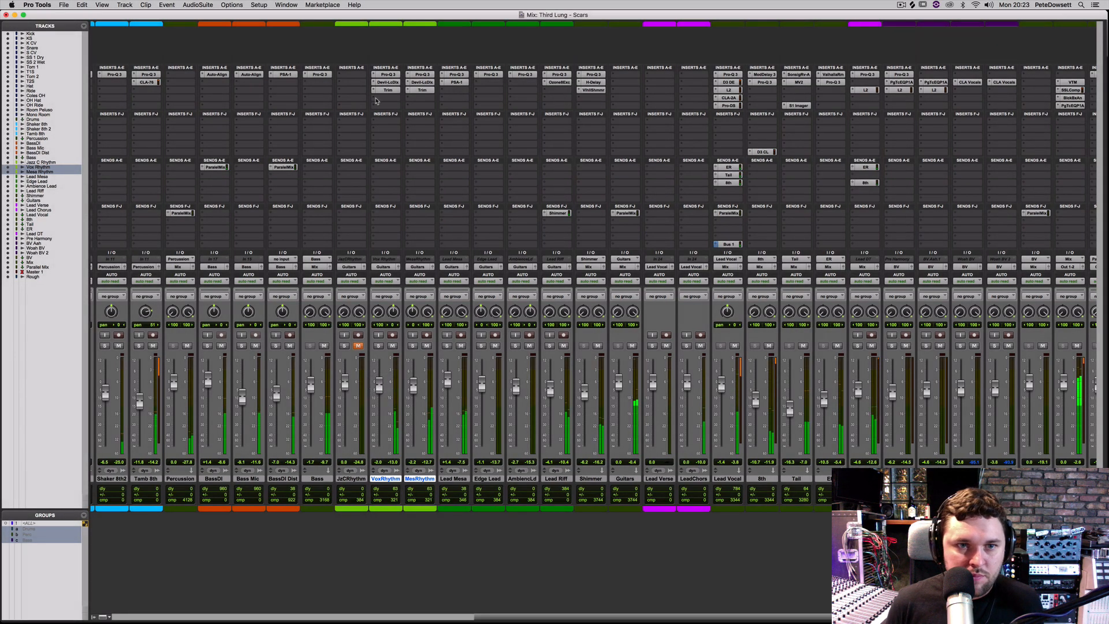
- Add a slight mid dip and a deeper low-end bell cut to Vox Rhythm's Pro-Q 3, soloing the track to check
left_click(386, 74)
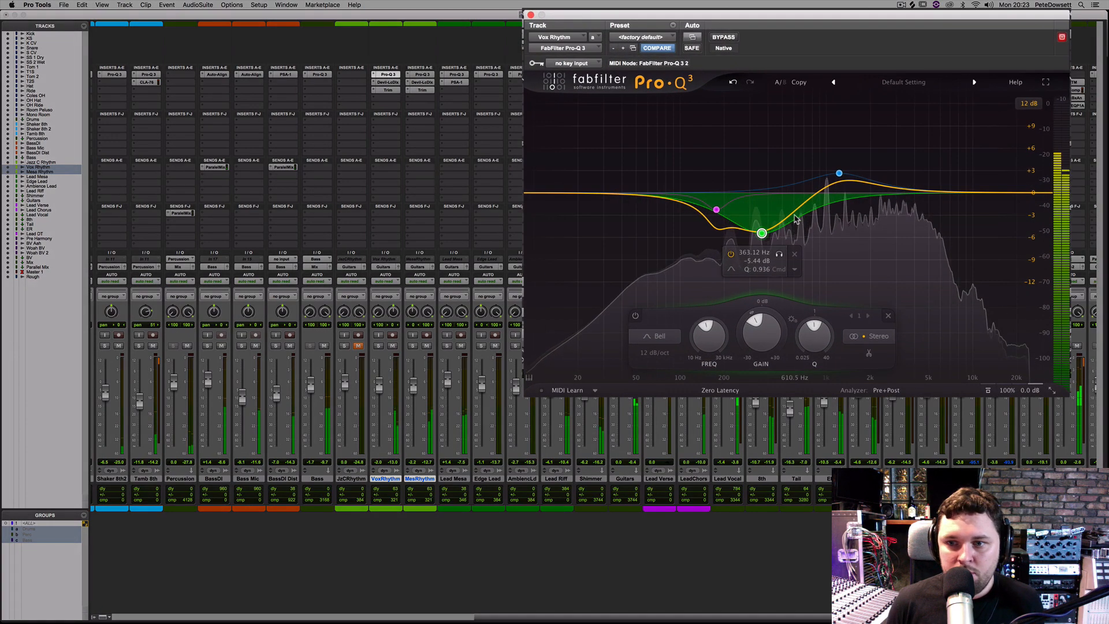
mouse_move(793, 213)
left_mouse_down()
mouse_move(790, 202)
mouse_move(792, 224)
left_mouse_up()
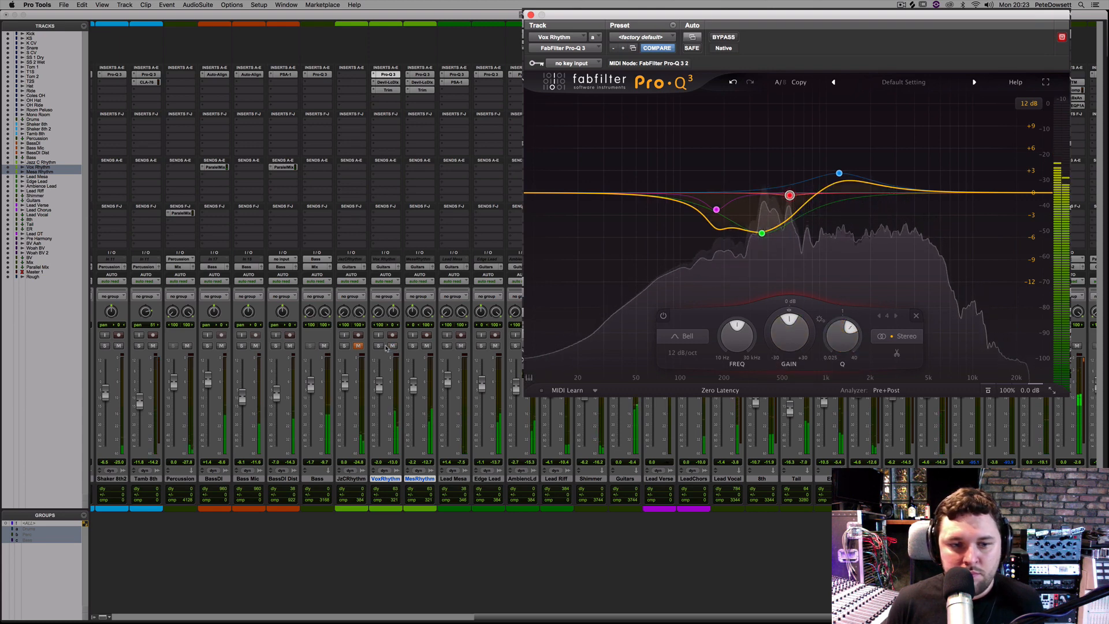
left_click(378, 346)
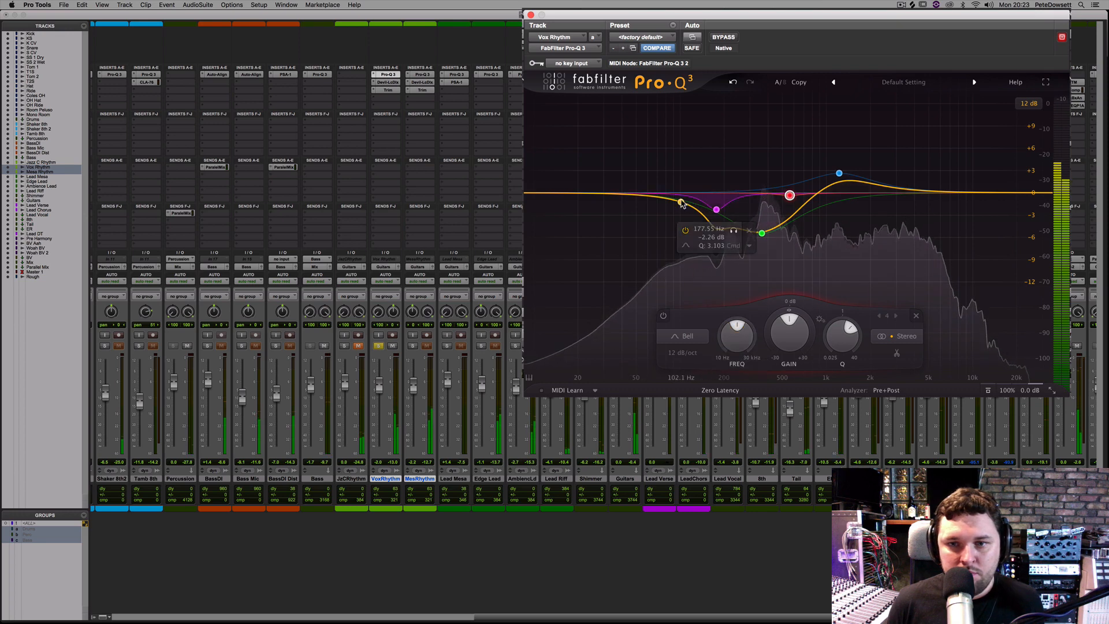
left_click_drag(682, 203, 670, 225)
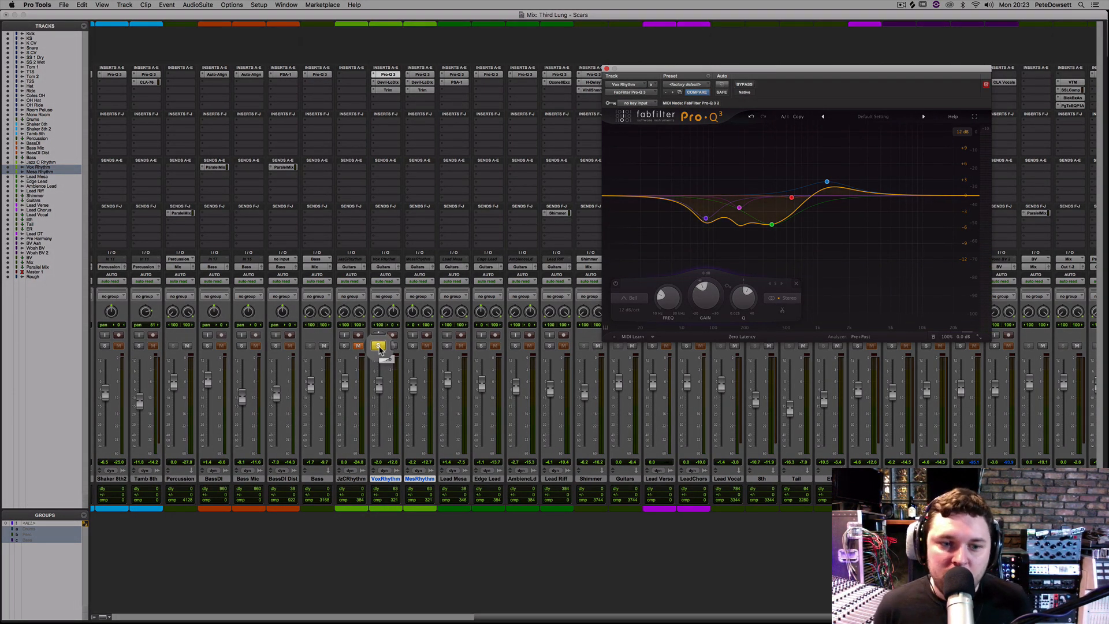
key("space")
left_click(378, 346)
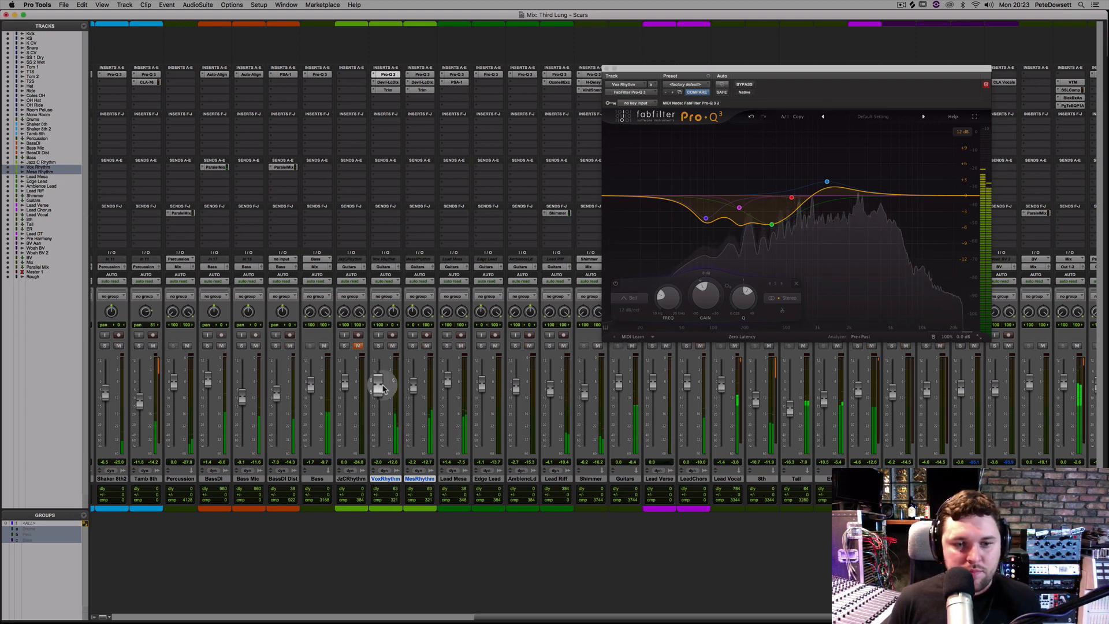
- Nudge up the Vox Rhythm, Bass Mic and Mesa Rhythm faders and compare the mix with both rhythm guitars muted and active
left_click_drag(380, 387, 381, 386)
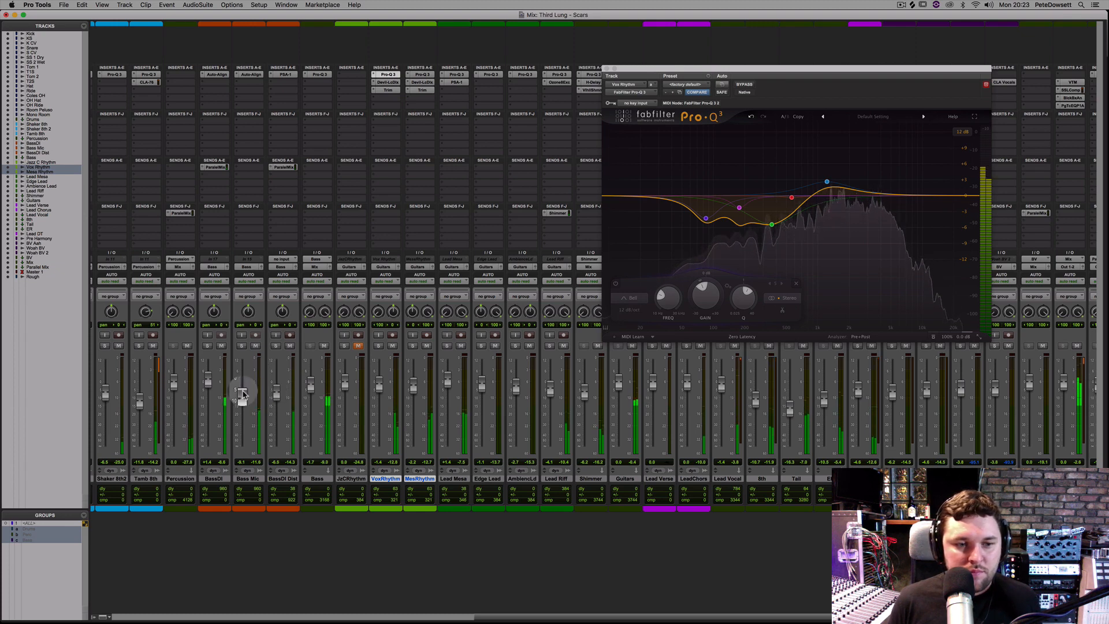
left_click_drag(242, 394, 243, 392)
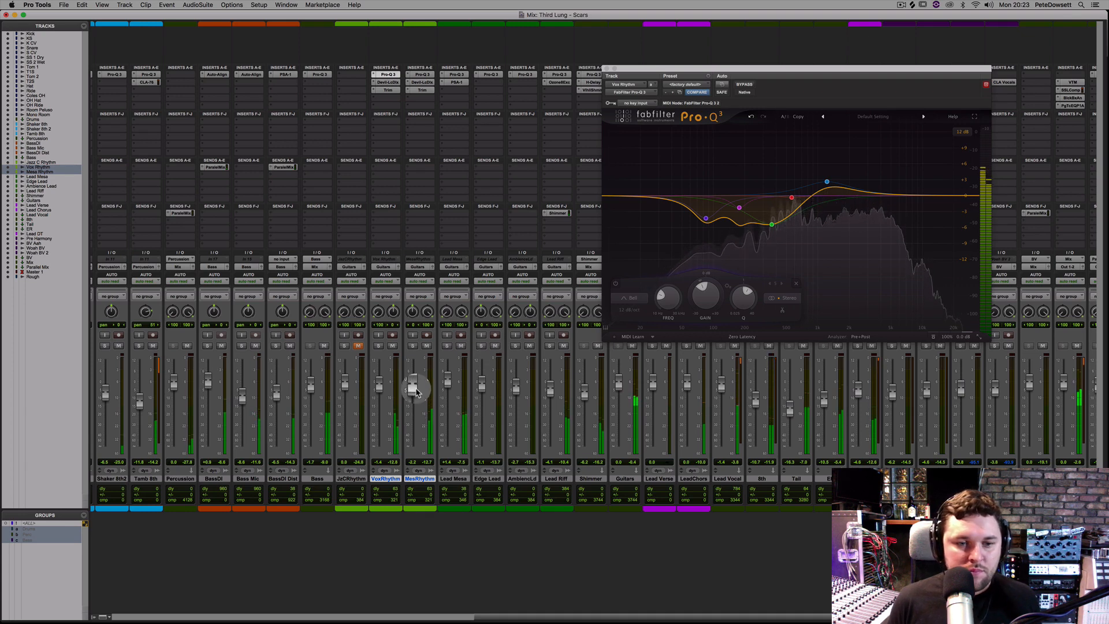
left_click(426, 345)
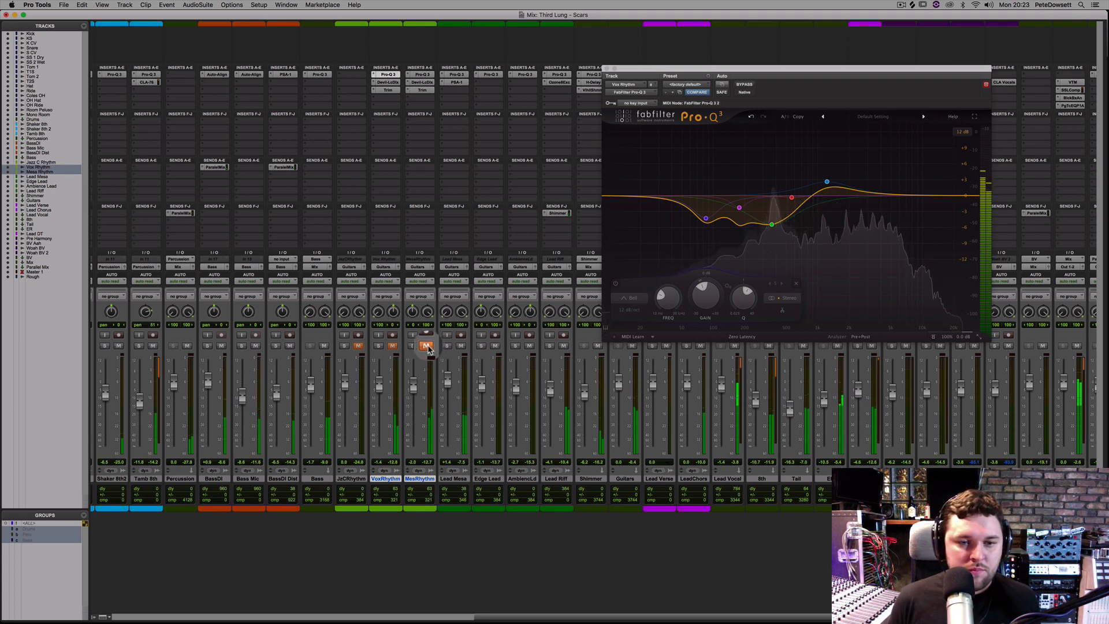
left_click(426, 345)
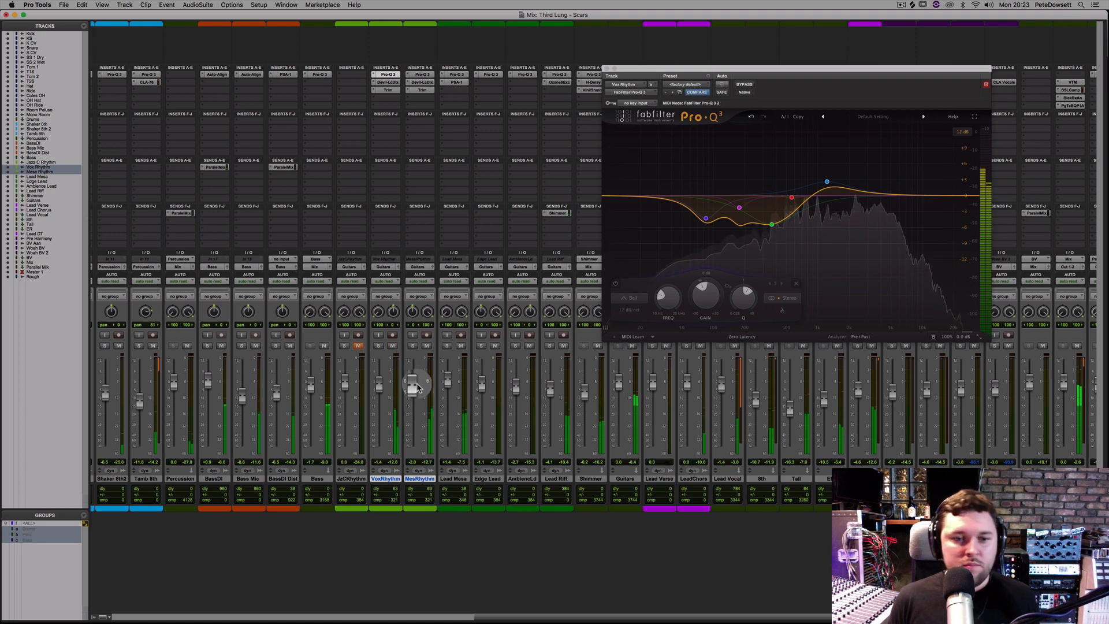
- Compare the mix with Lead Mesa muted and active, and lower its fader slightly
left_click(461, 346)
left_click(460, 346)
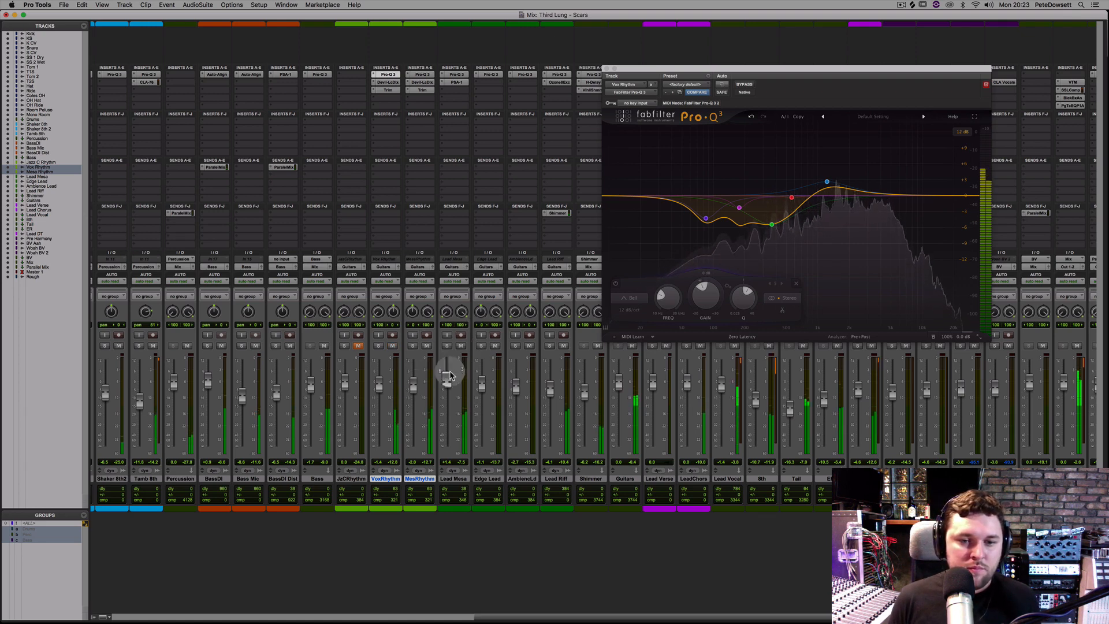
left_click_drag(447, 377, 449, 379)
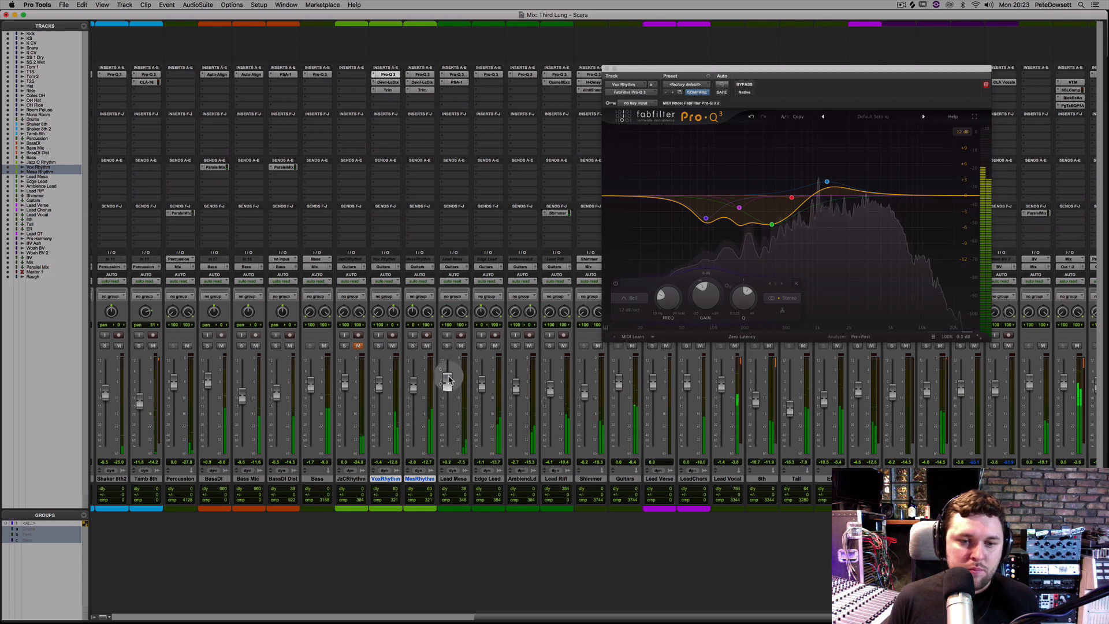
- Compare the mix with the Guitars bus muted and active, trim its fader slightly, and clear the rhythm guitar track selection
left_click(632, 346)
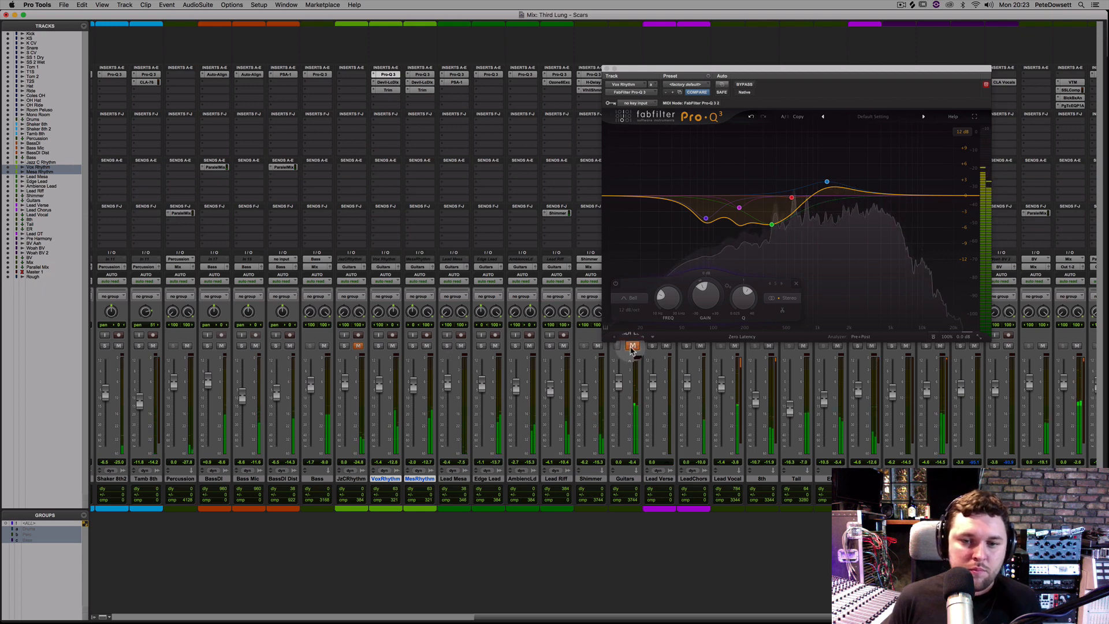
left_click(632, 346)
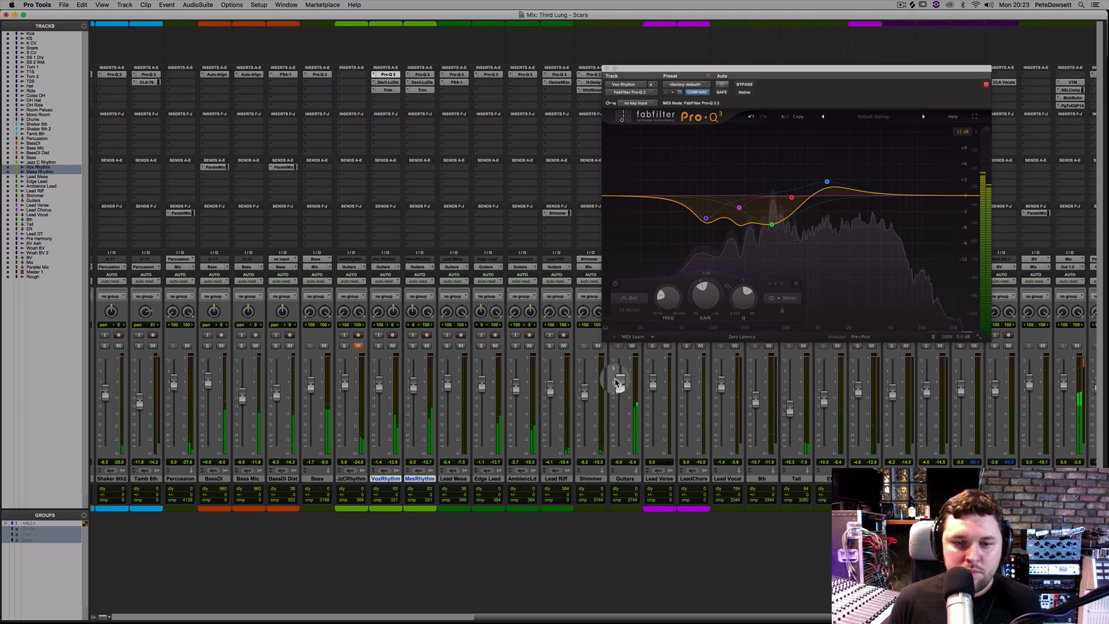
left_click_drag(619, 383, 619, 385)
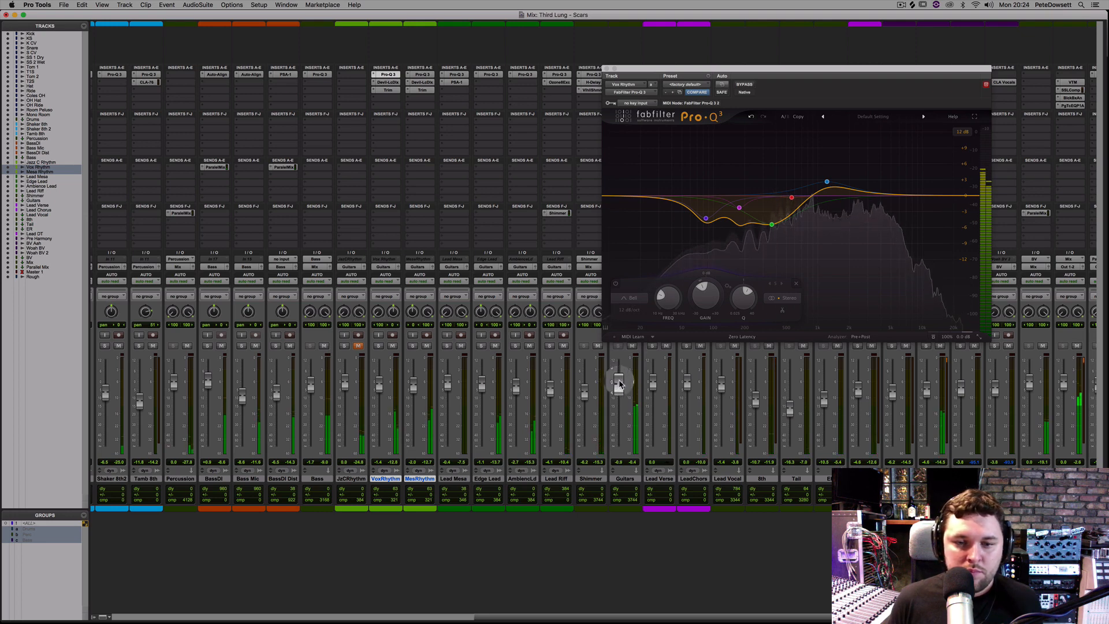
left_click(418, 478, "alt")
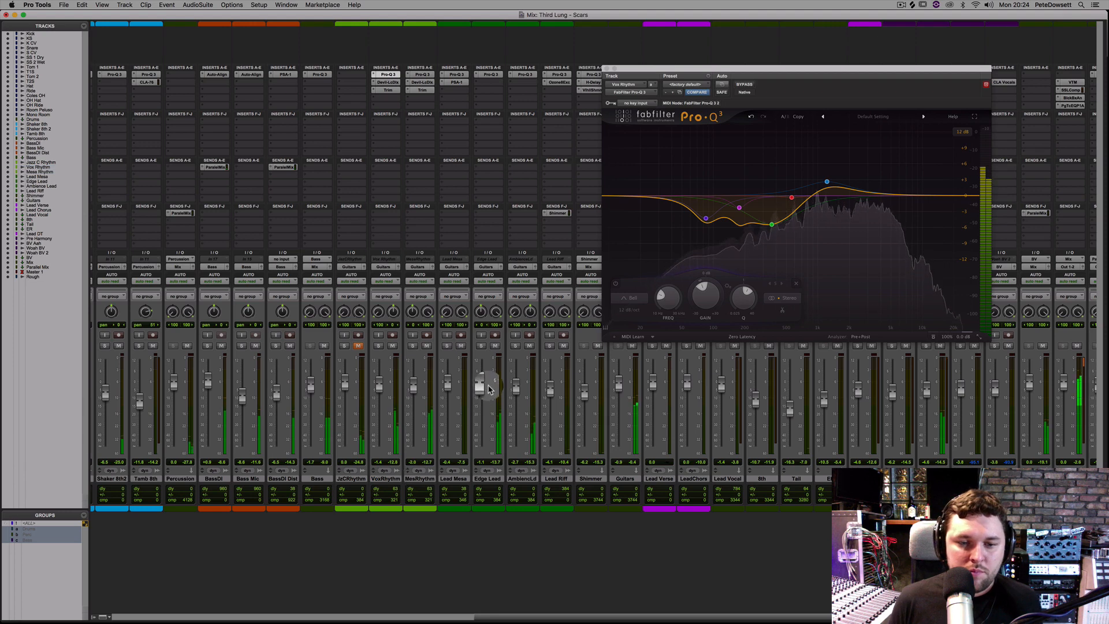
- Solo Edge Lead and Lead Riff and play the earlier verse section where the Edge Lead part enters
left_click(482, 345)
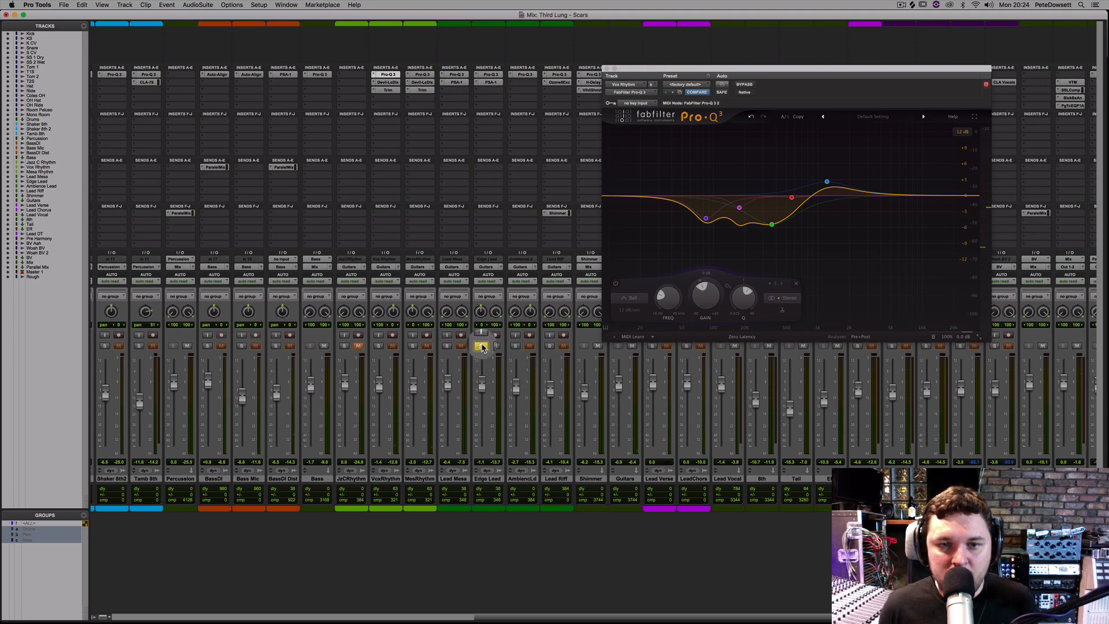
key("space")
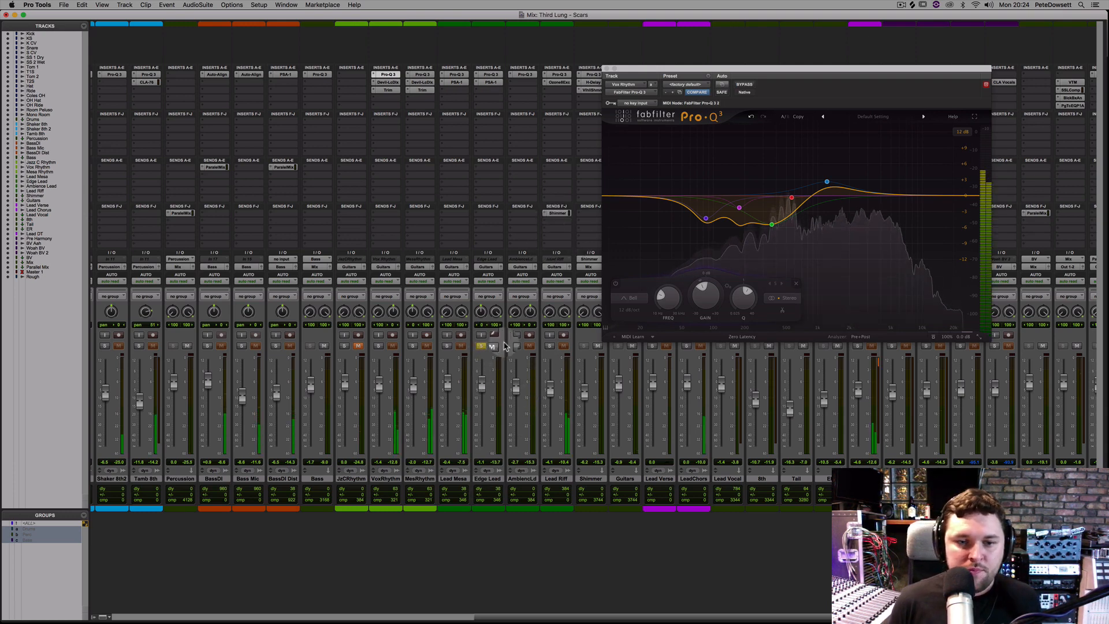
left_click(550, 346)
left_click(480, 346)
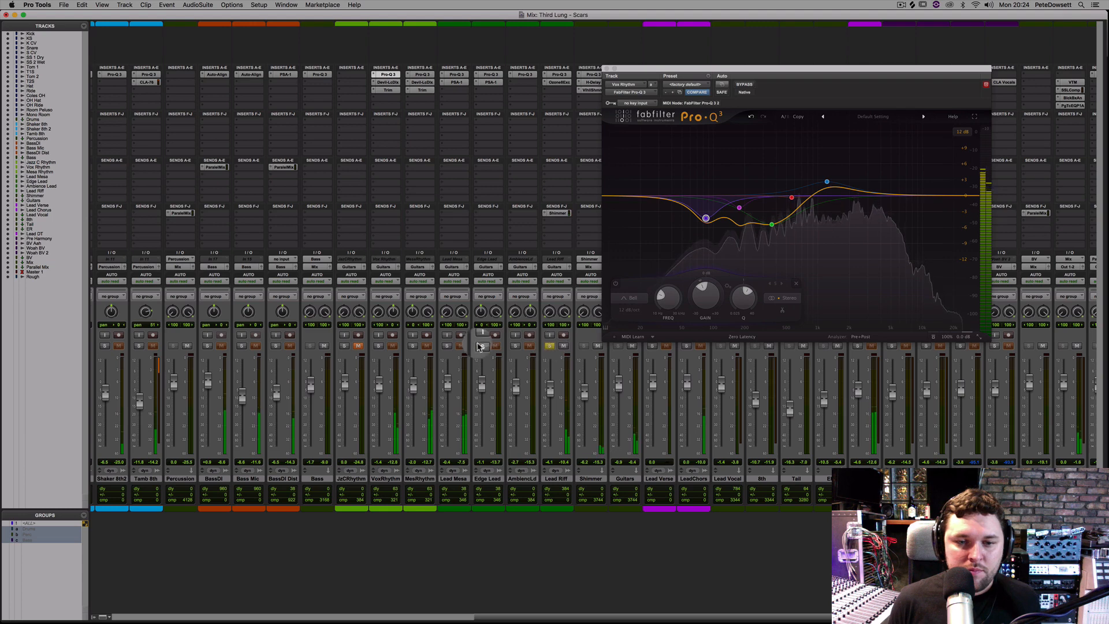
left_click(480, 346)
key("super+equal")
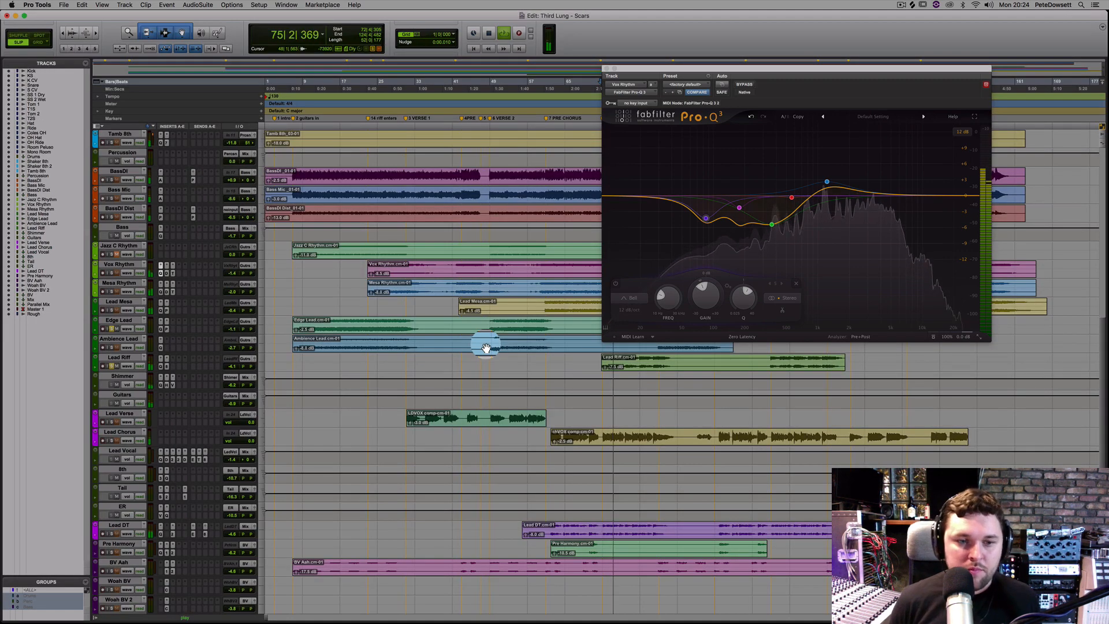
key("space")
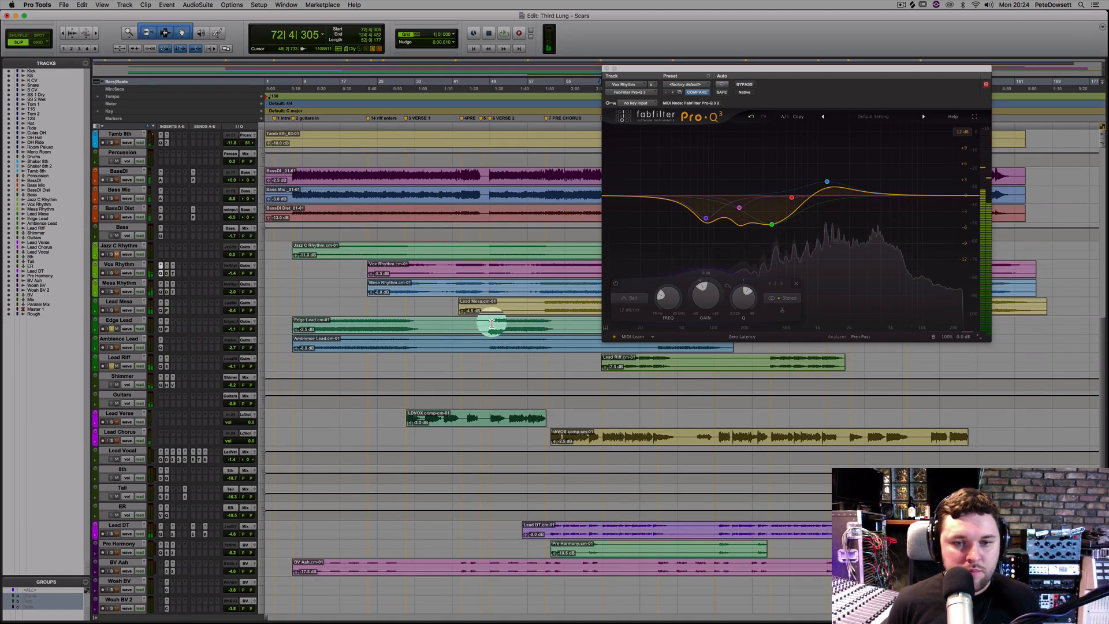
left_click(491, 324)
key("space")
key("super+equal")
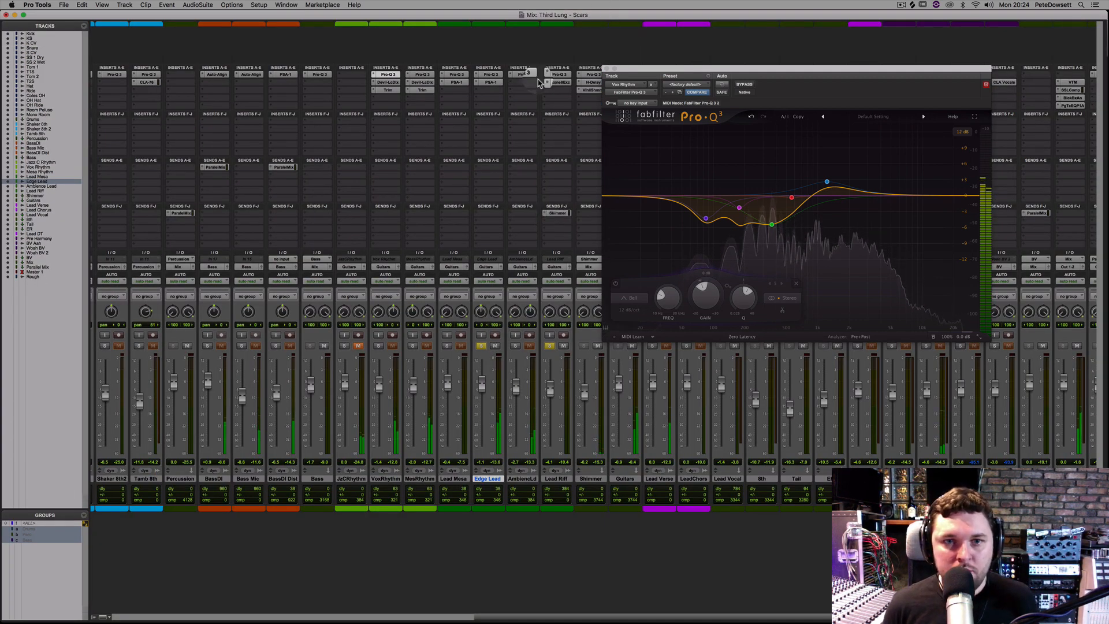
- Close Vox Rhythm's Pro-Q 3 and copy the Ozone 8 Exciter from Lead Riff to the free insert after PSA-1 on Edge Lead
left_click(606, 69)
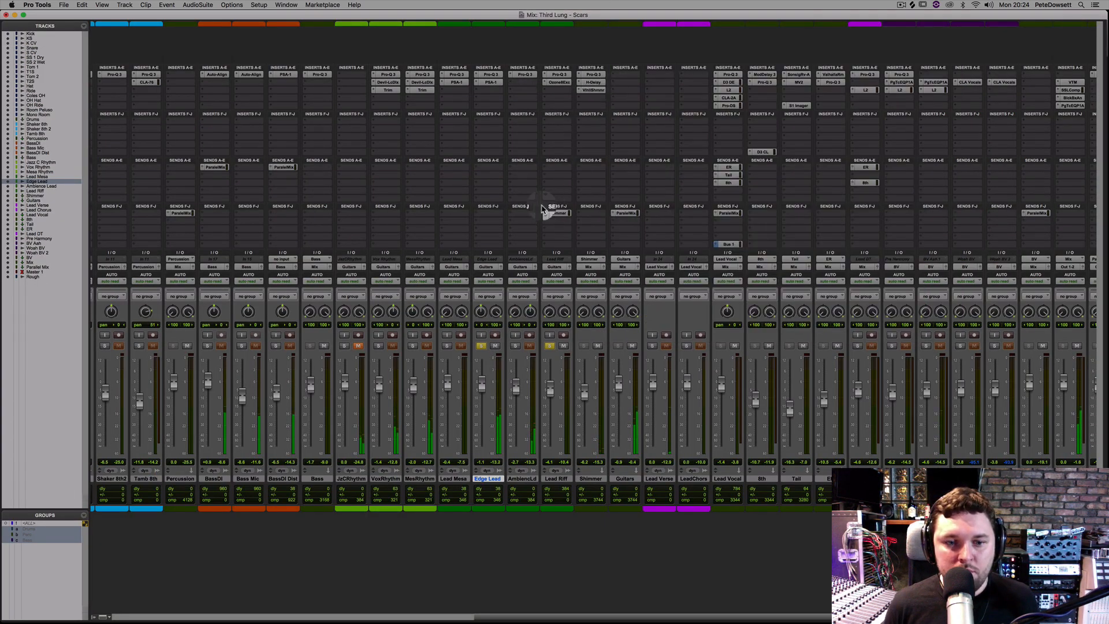
left_click_drag(512, 85, 495, 88)
left_click(495, 86, "super")
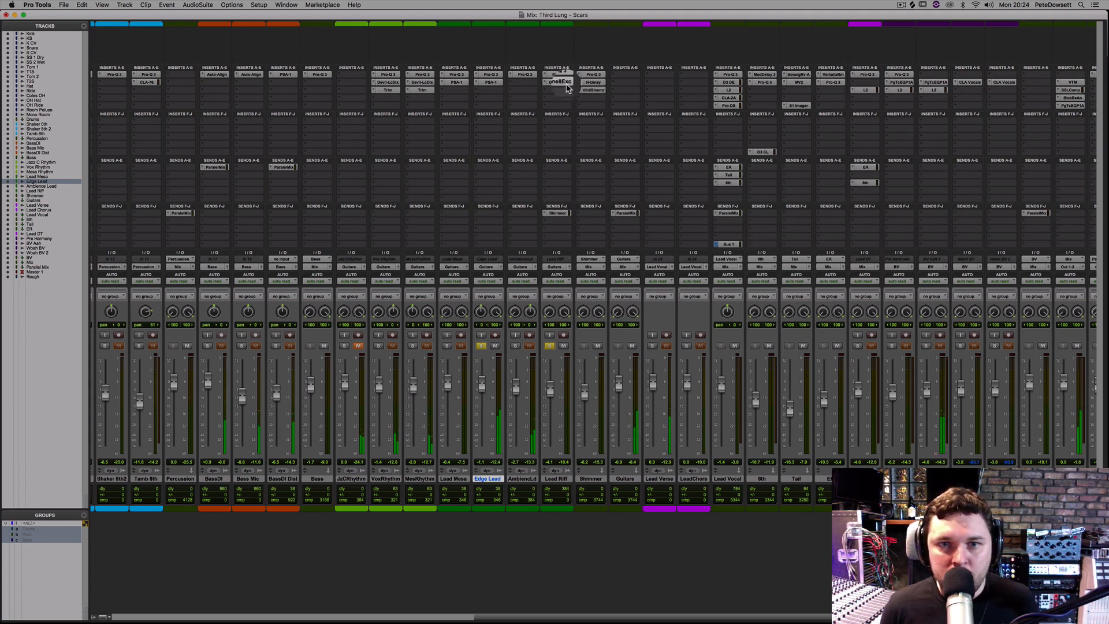
left_click_drag(566, 86, 500, 92)
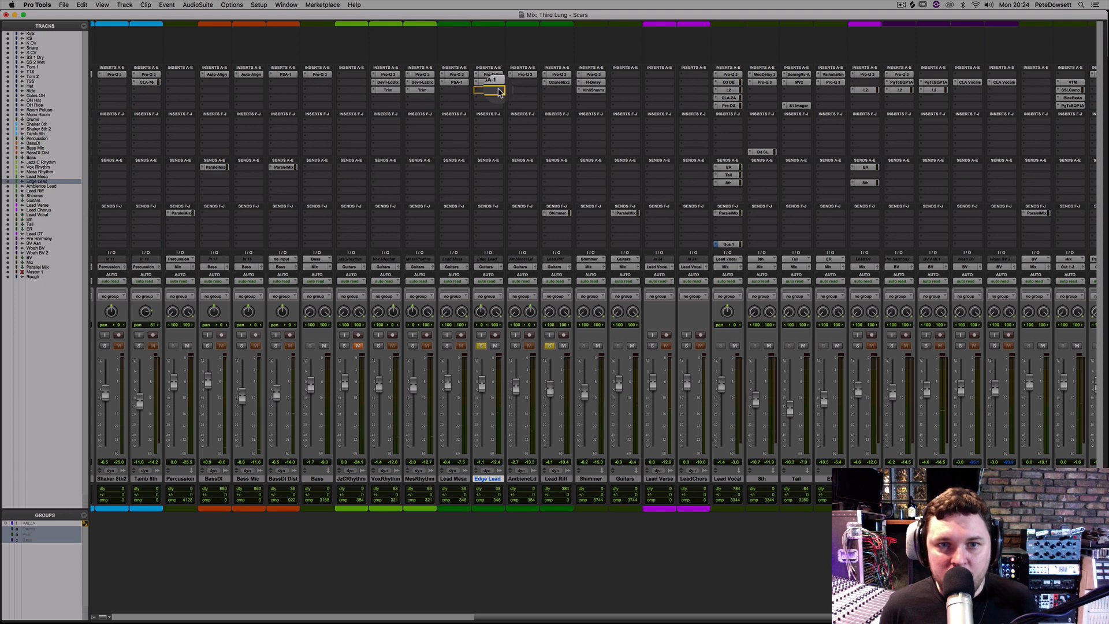
left_click(499, 91)
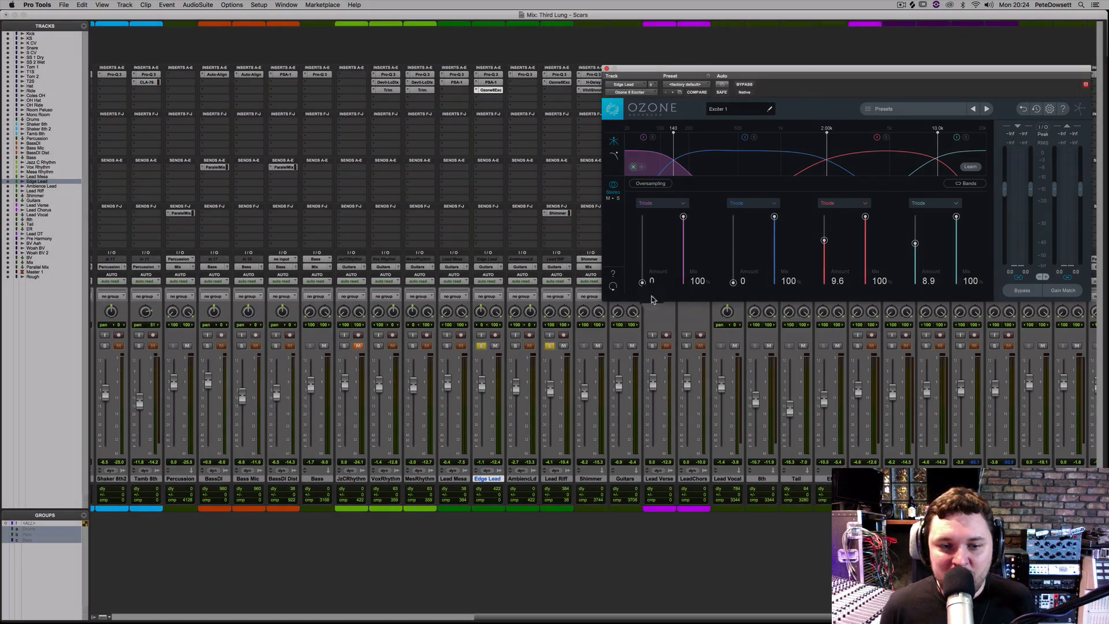
- Compare Edge Lead with the Exciter bypassed and active, and raise the two upper bands' amounts to 12.3 and 11.6
key("space")
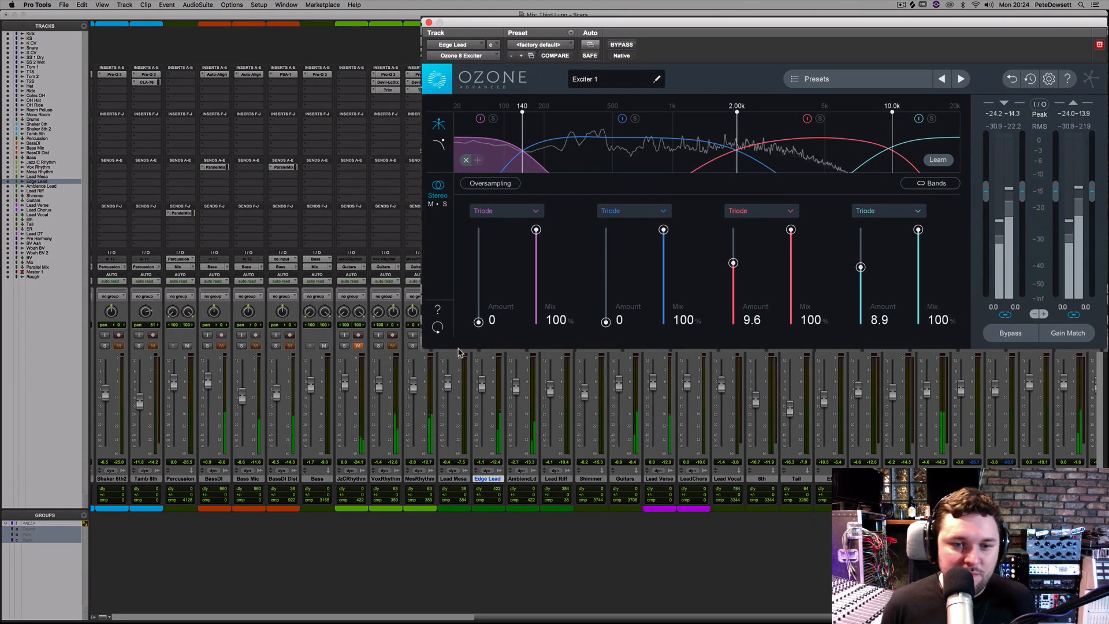
left_click(495, 91, "super")
left_click(494, 91, "super")
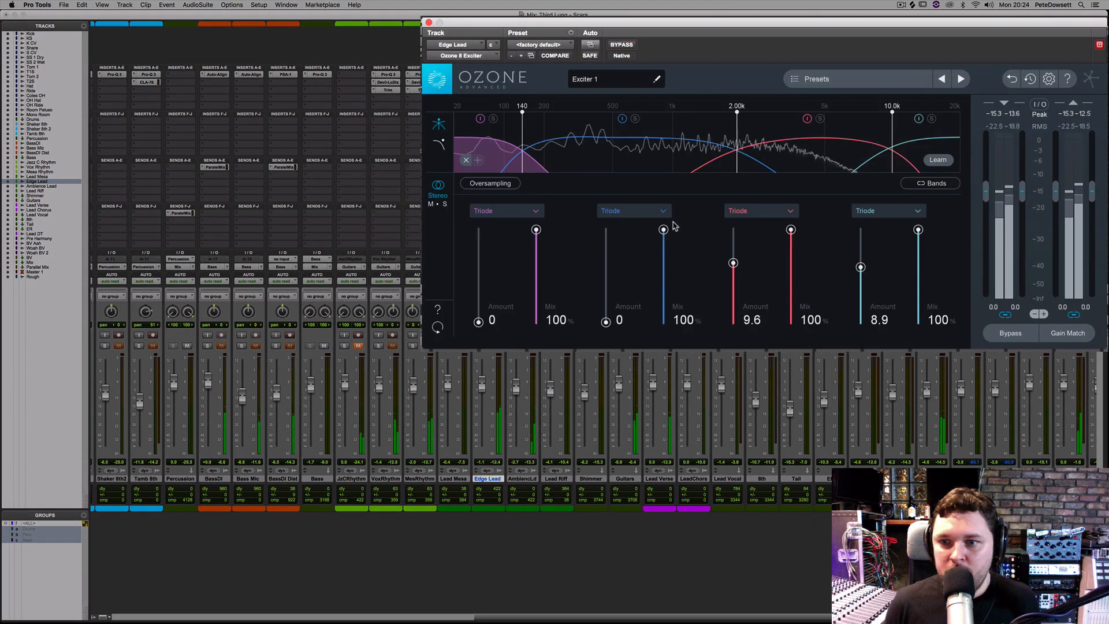
left_click_drag(730, 269, 733, 247)
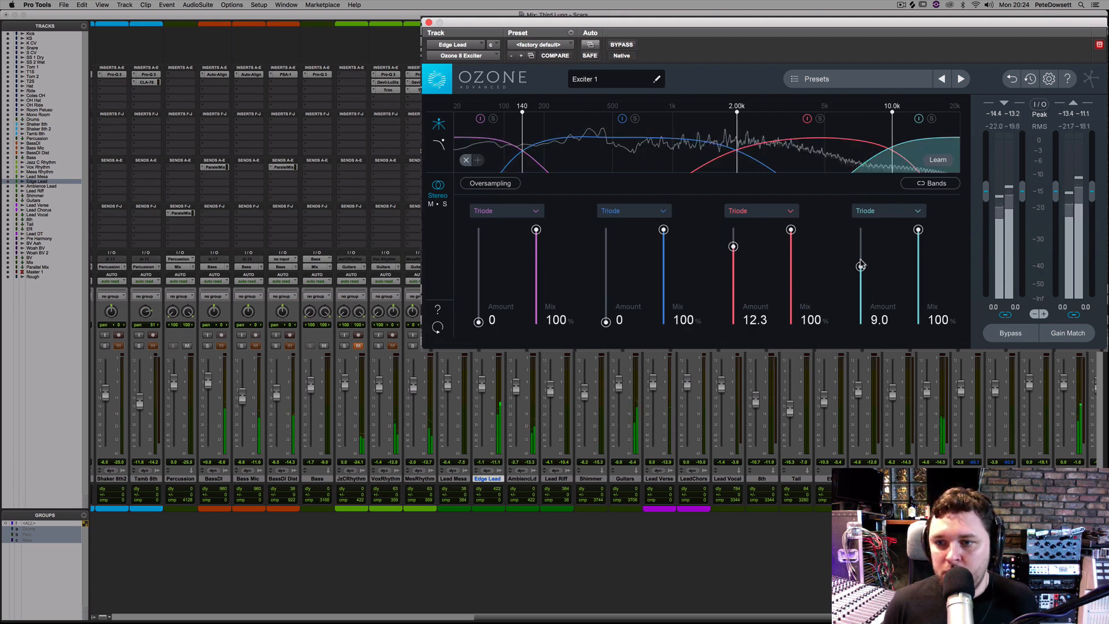
left_click_drag(861, 267, 861, 249)
key("space")
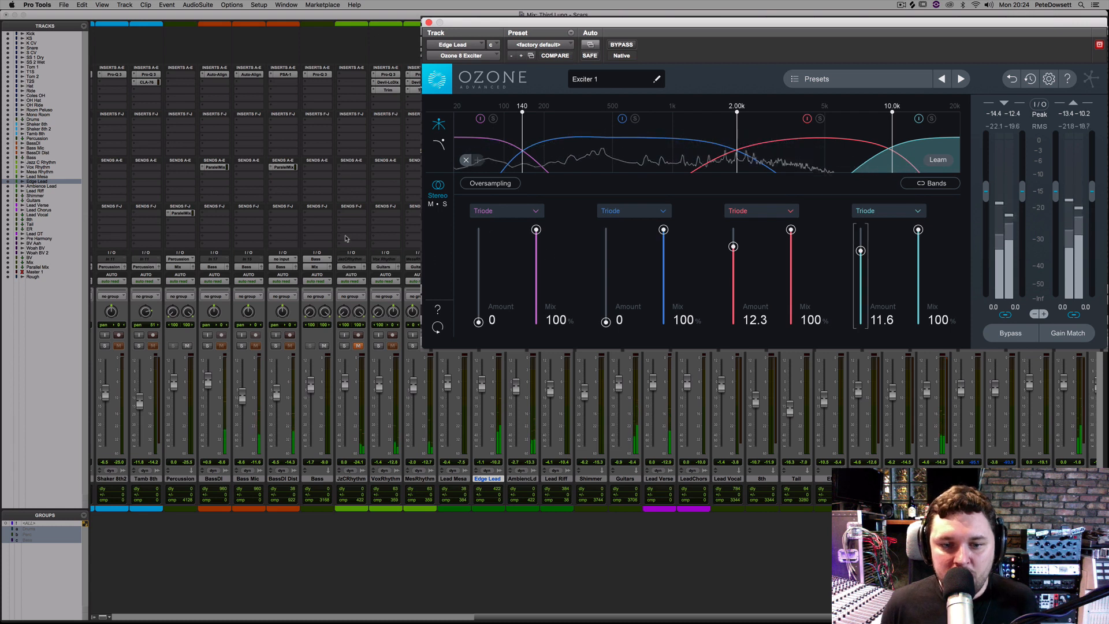
- Clear the solo and compare the full mix with Edge Lead's Exciter bypassed and active
left_click(481, 349)
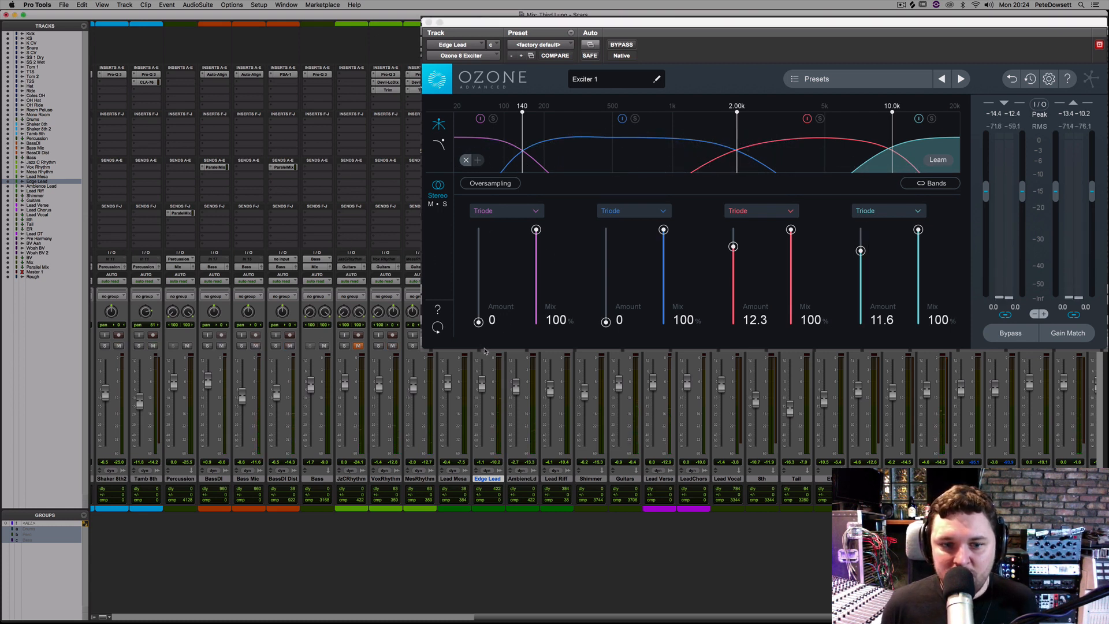
key("space")
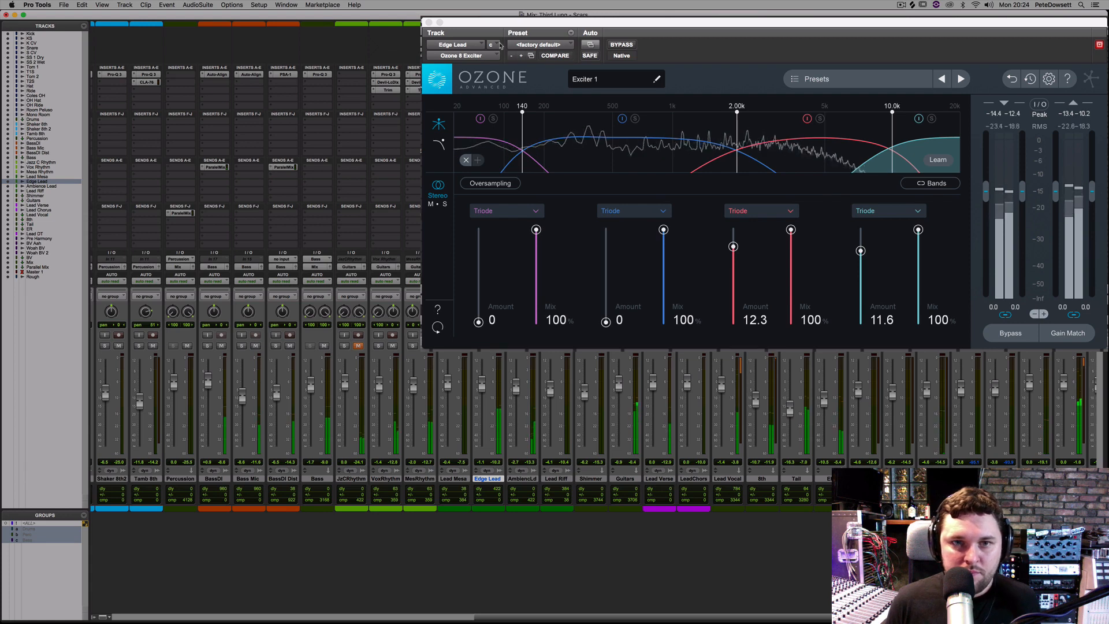
key("shift+a")
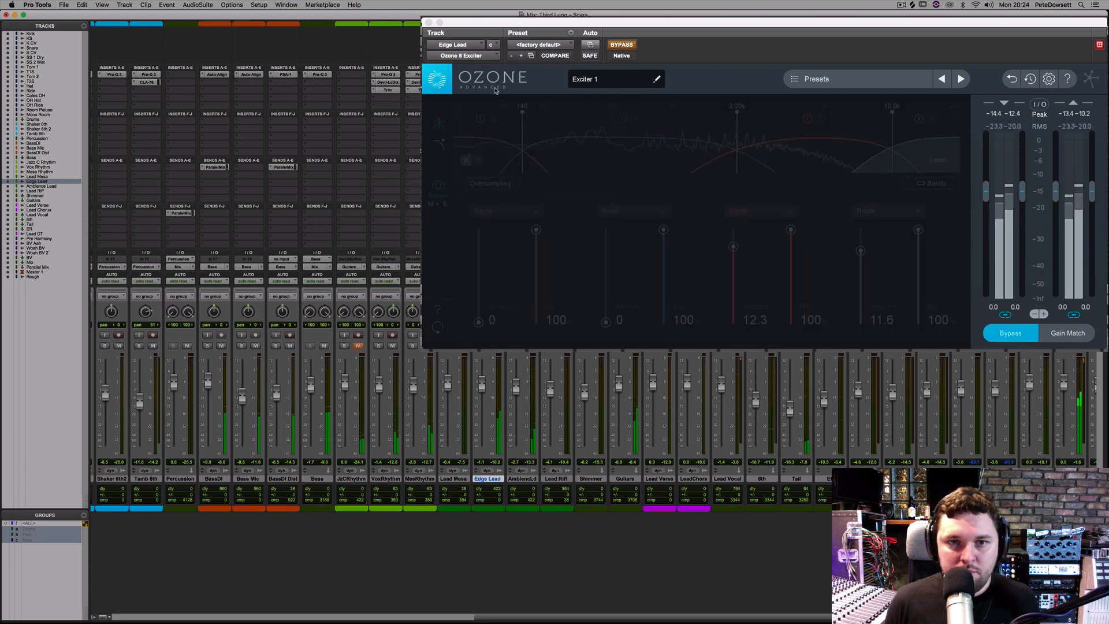
key("shift+a")
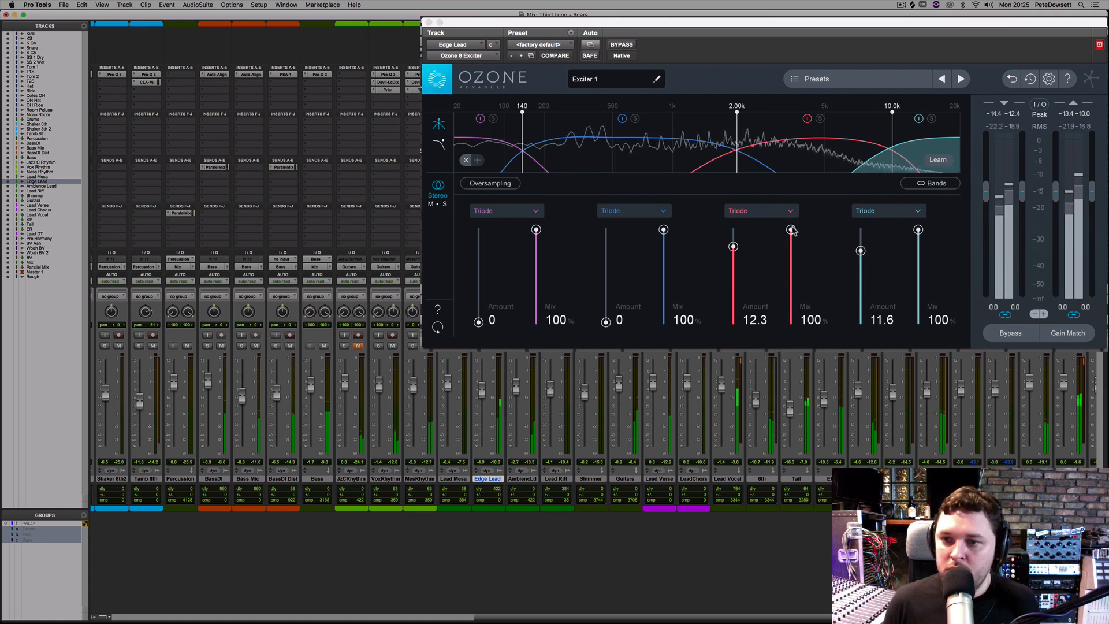
- Set the Exciter's upper band mixes to 84.3% and 77.1% and the highest band's amount to 11.4, and close the plug-in after auditioning the mix
left_click_drag(791, 230, 791, 244)
left_click_drag(918, 230, 861, 252)
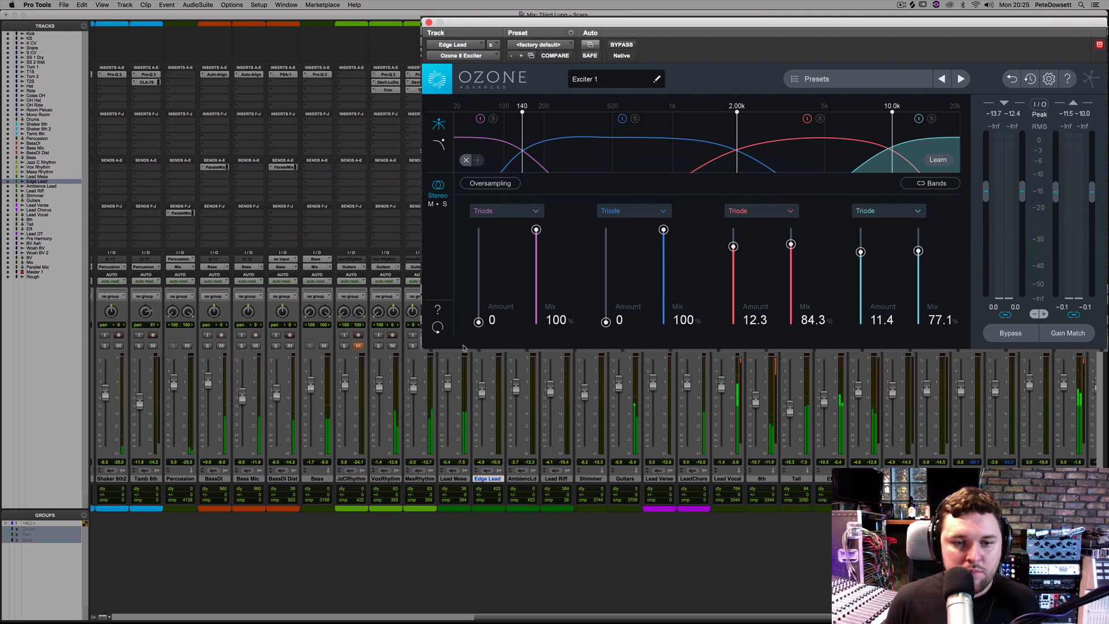
left_click(392, 346)
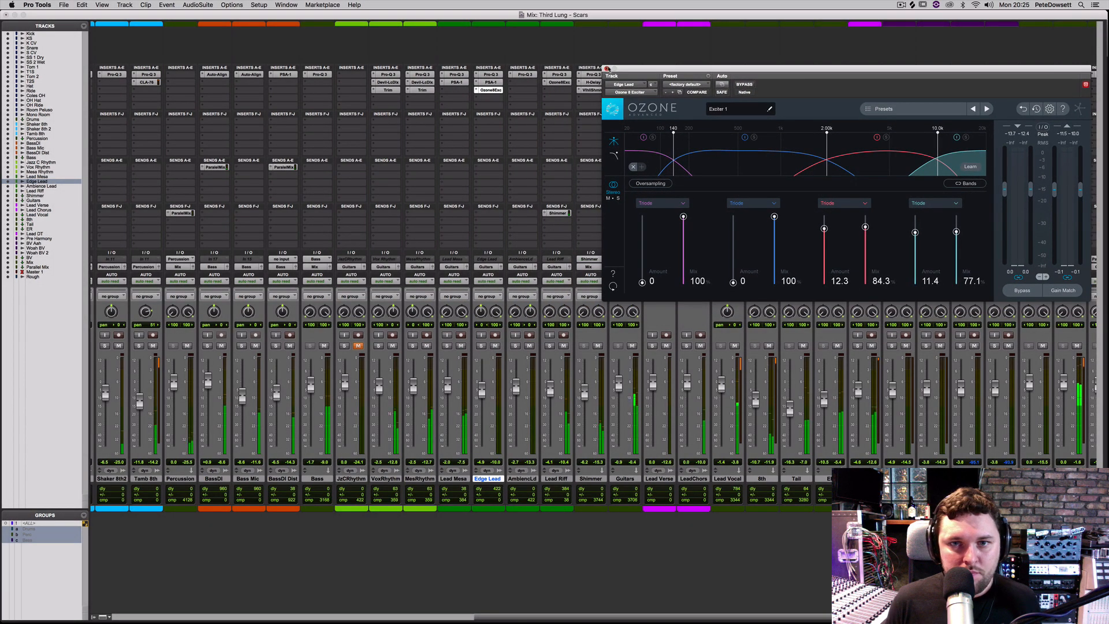
left_click(607, 68)
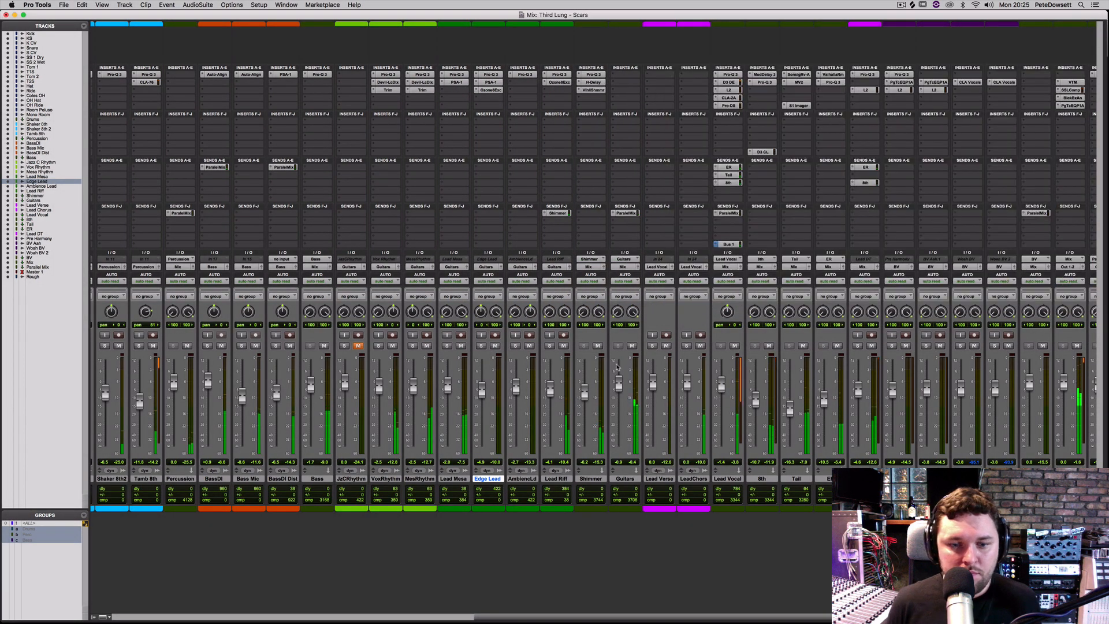
- Solo Ambience Lead and reduce the bell boost near 1.3 kHz in its Pro-Q 3
left_click(523, 480, "shift")
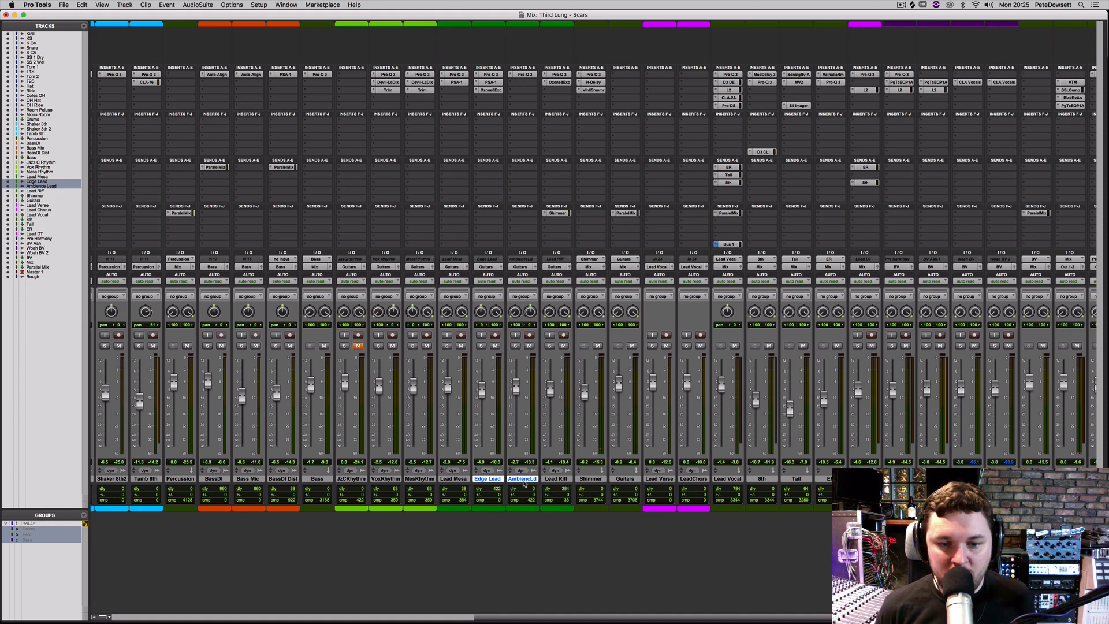
key("super+equal")
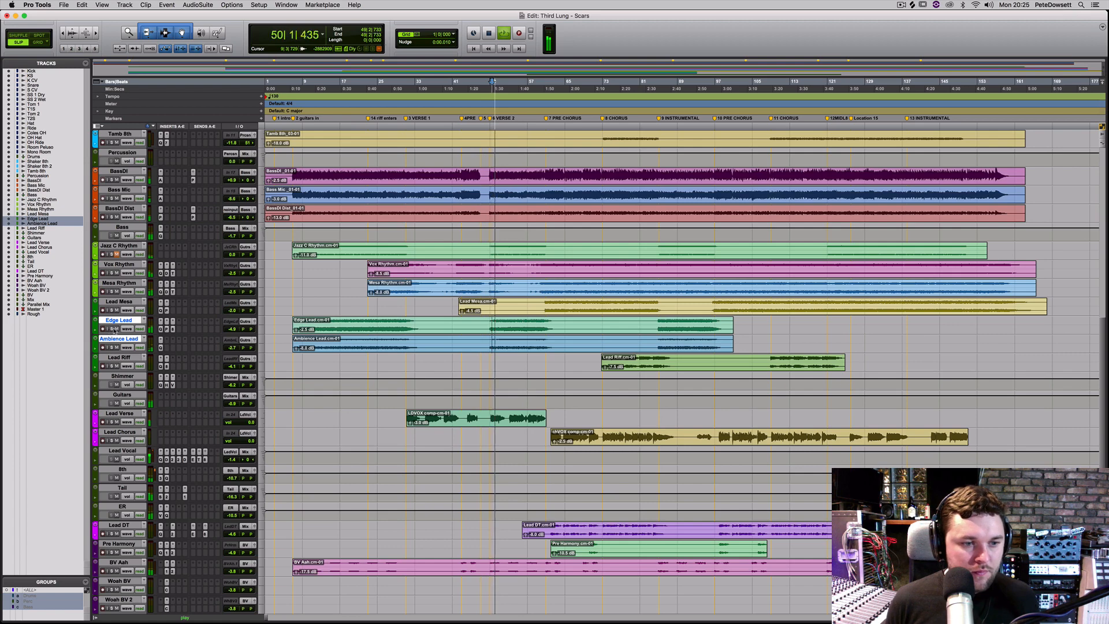
left_click(112, 328)
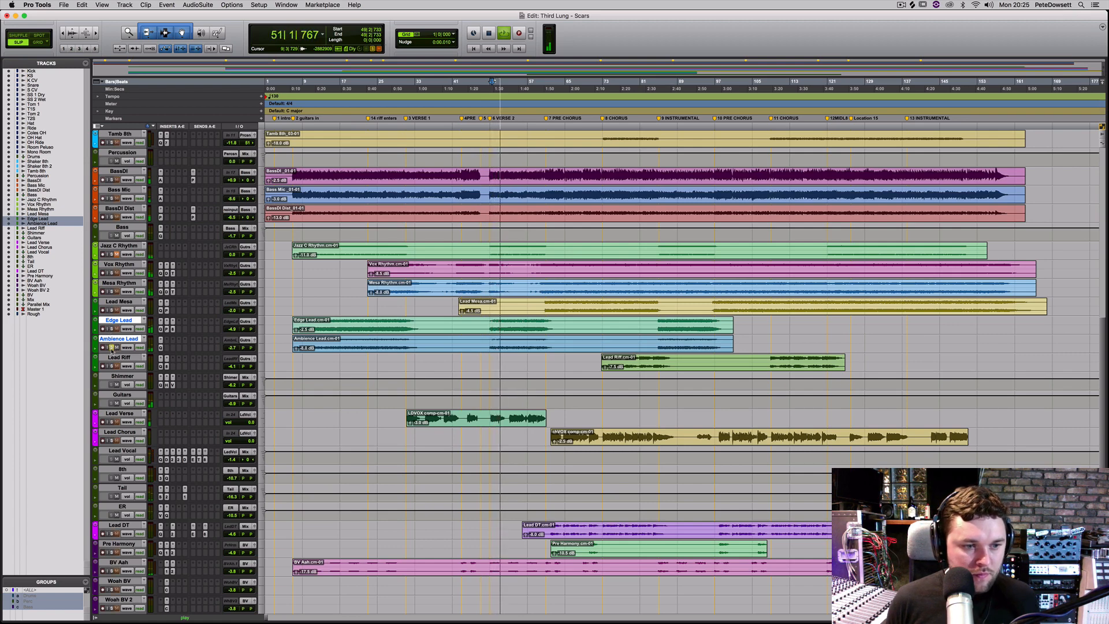
key("super+equal")
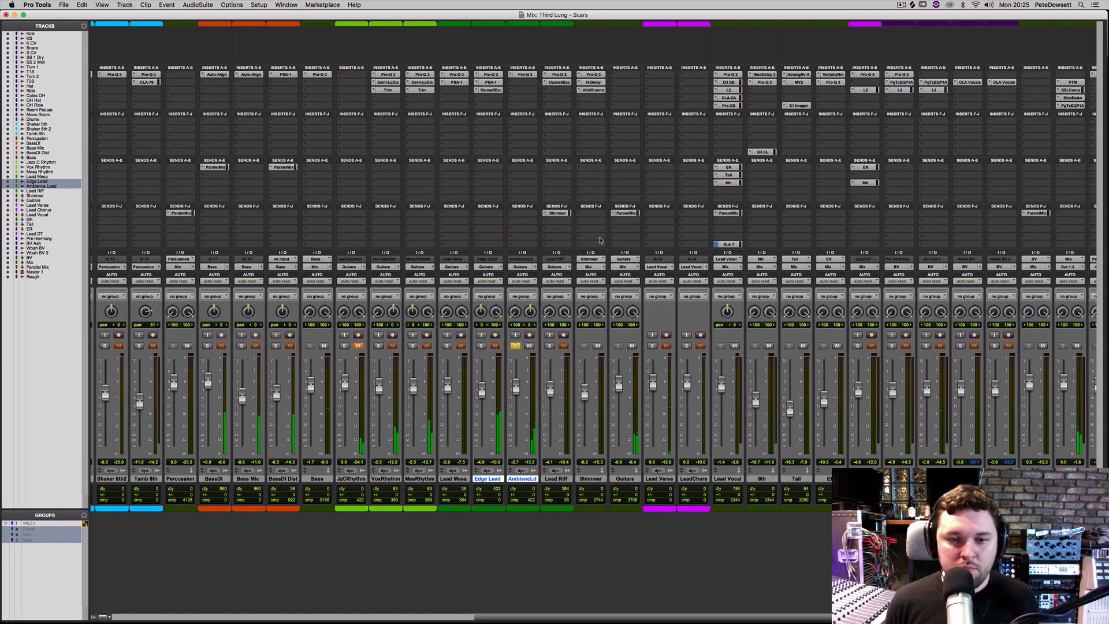
left_click(528, 77)
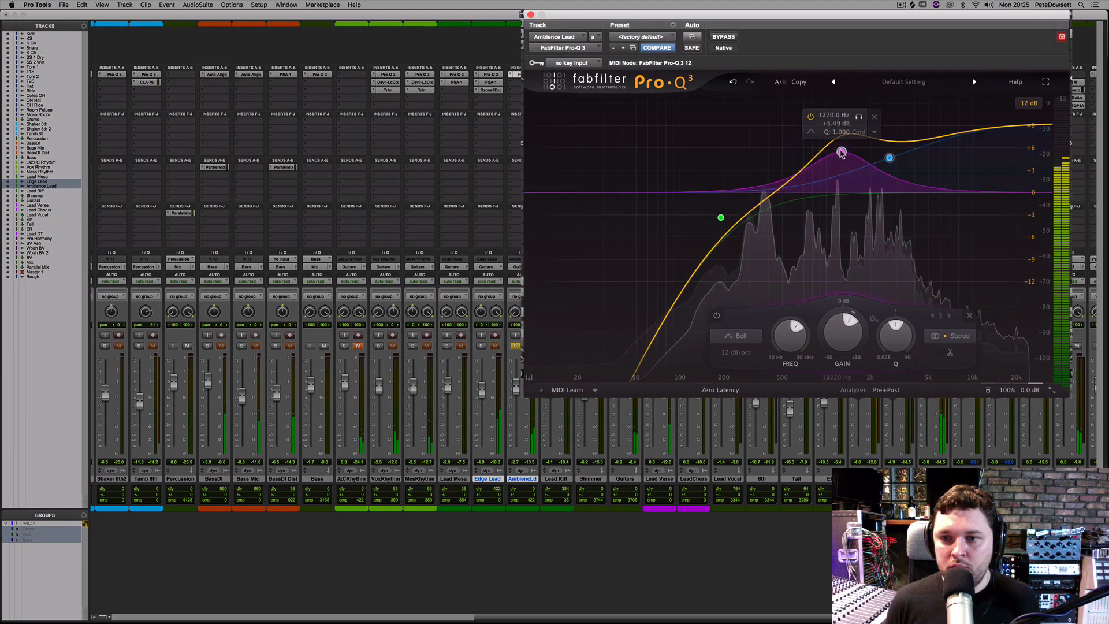
mouse_move(841, 153)
left_mouse_down()
mouse_move(850, 144)
mouse_move(865, 156)
mouse_move(857, 168)
left_mouse_up()
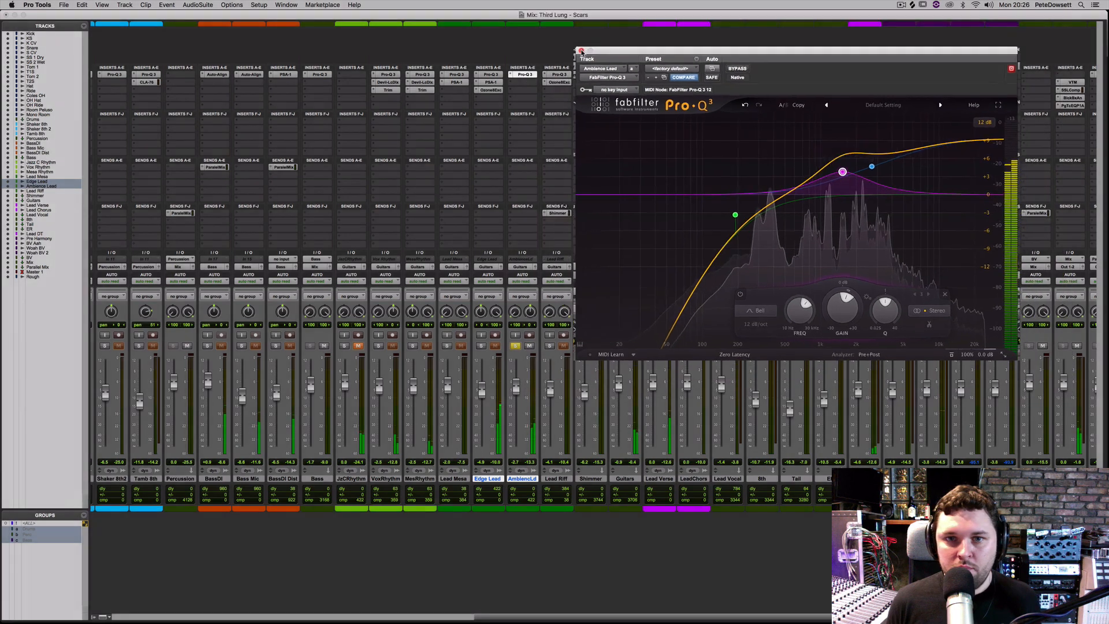
left_click(582, 51)
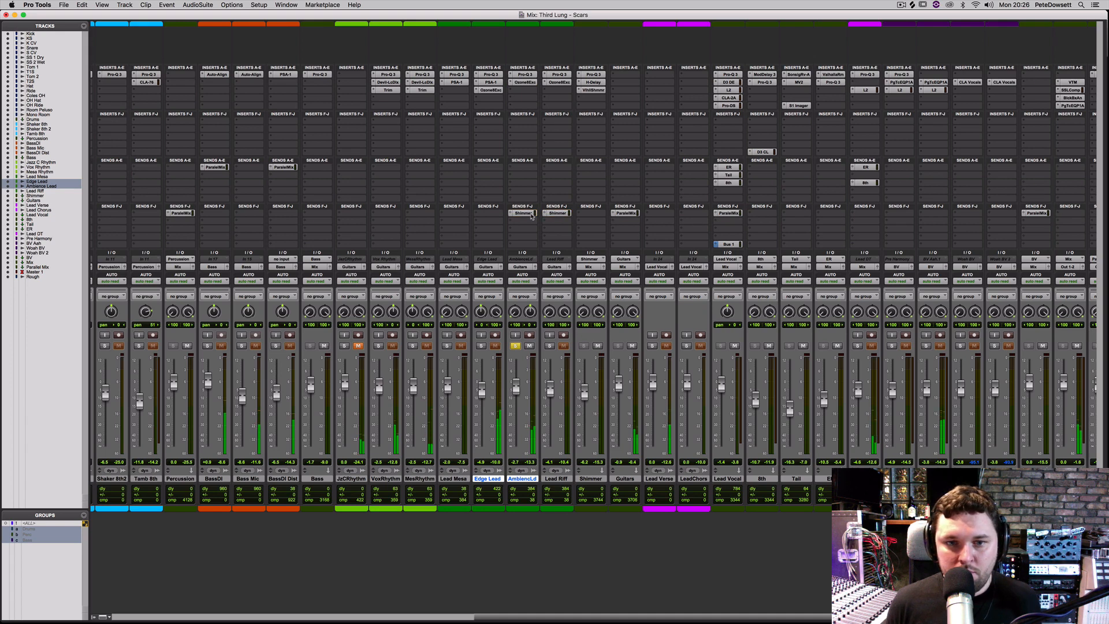
- Lower Ambience Lead's Shimmer send to about -8 dB and audition it with Edge Lead soloed as well
left_click(532, 217)
left_click_drag(411, 294, 412, 300)
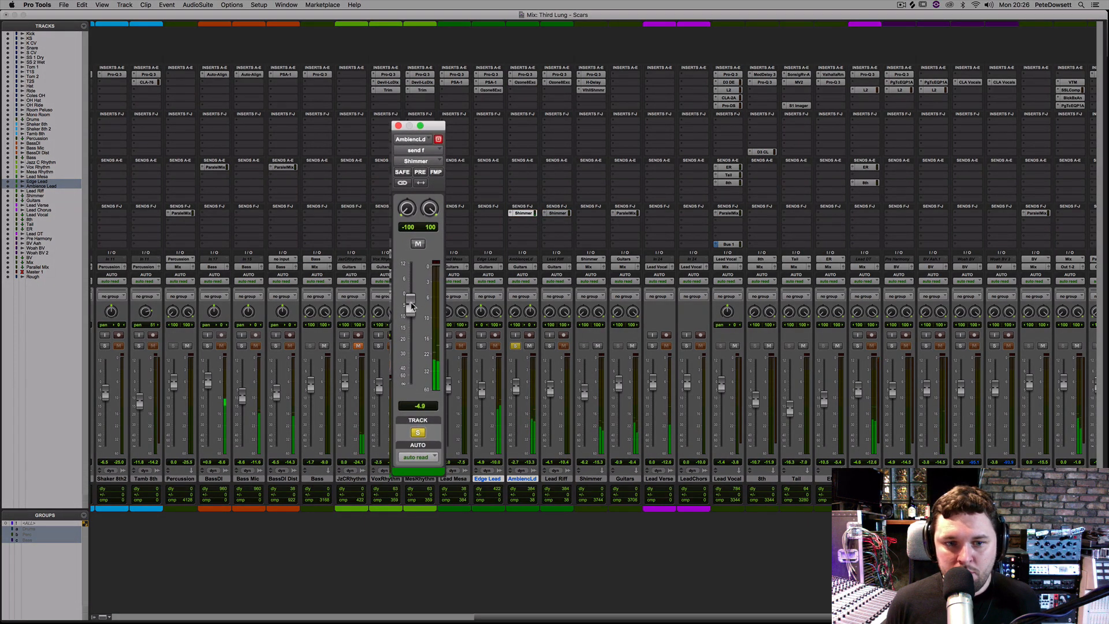
left_click(481, 345)
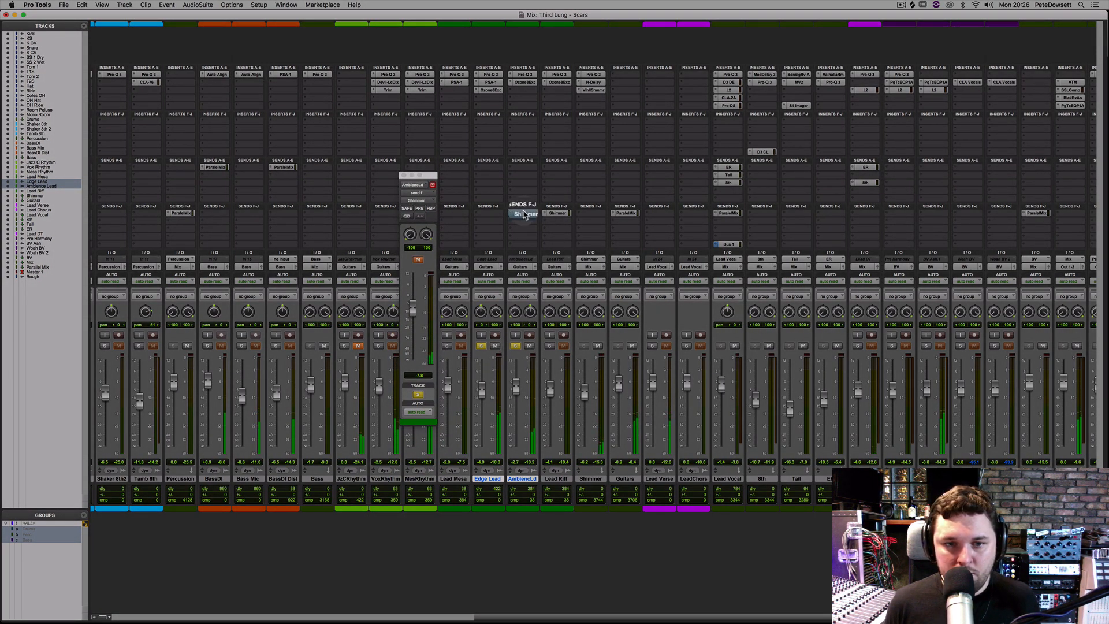
left_click(518, 346)
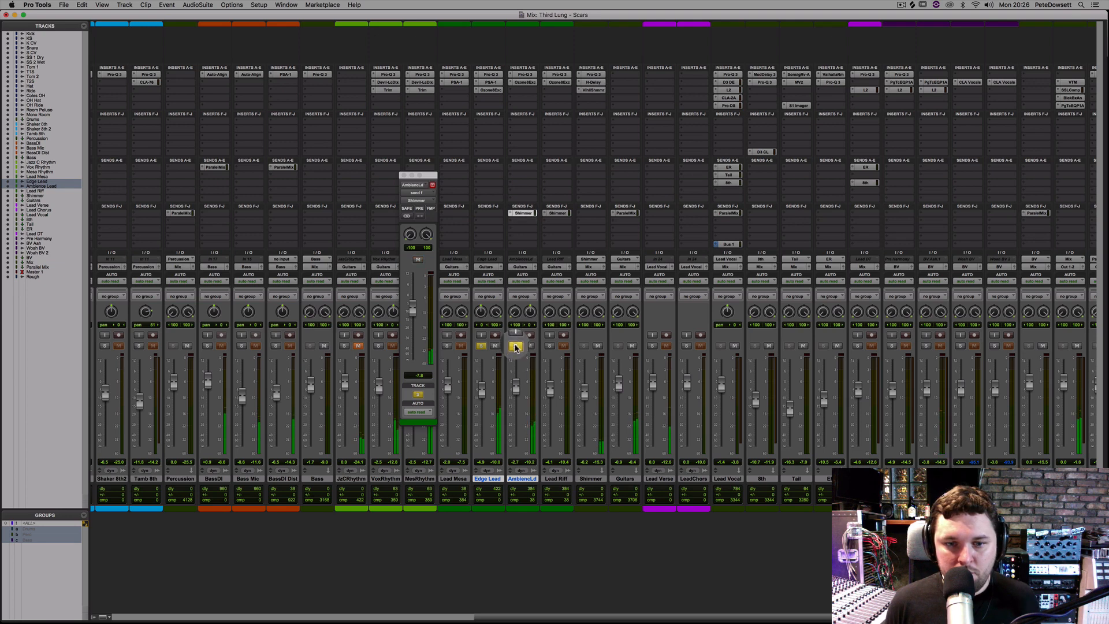
- Clear the guitar solos, close the Shimmer send, stop playback and select BV Aah from about bar 48 to bar 55
left_click(515, 346, "alt")
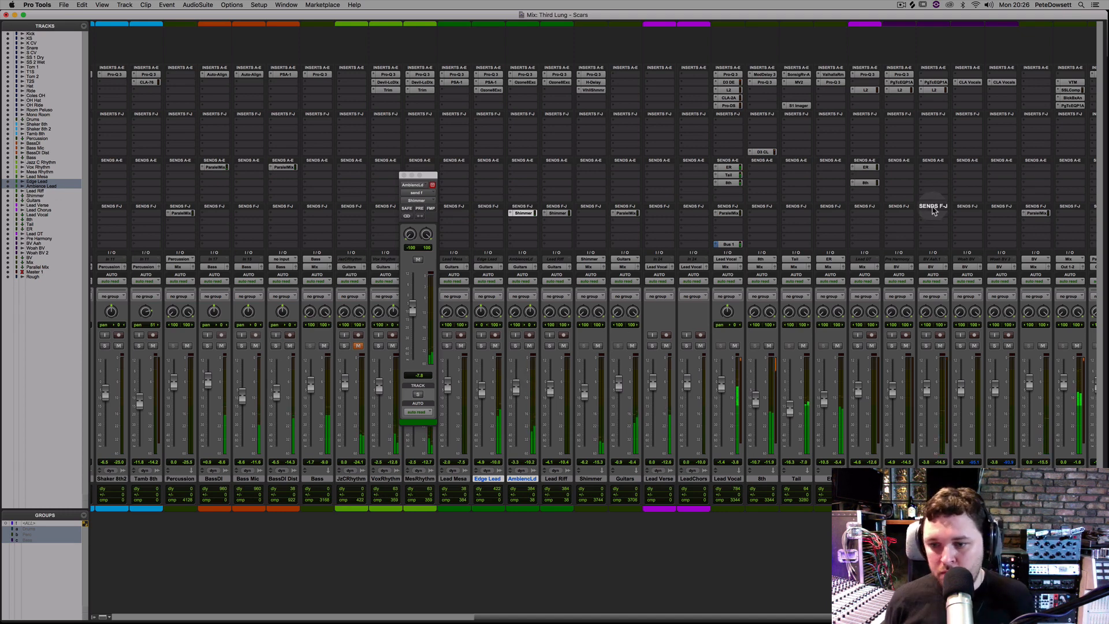
key("super+equal")
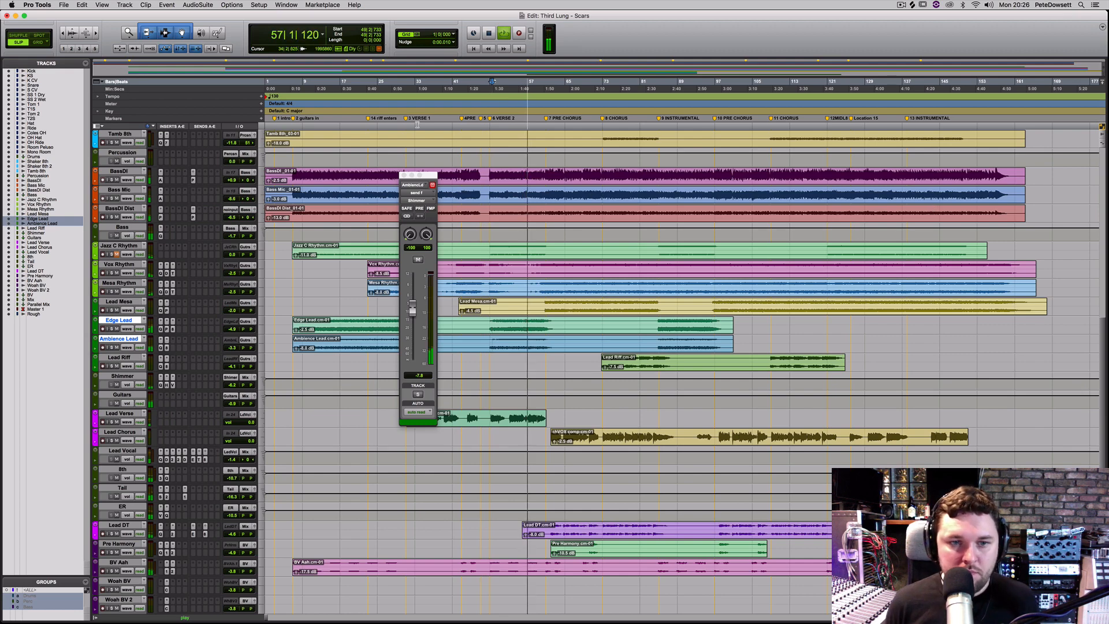
left_click(404, 175)
scroll(529, 477, "down", 6)
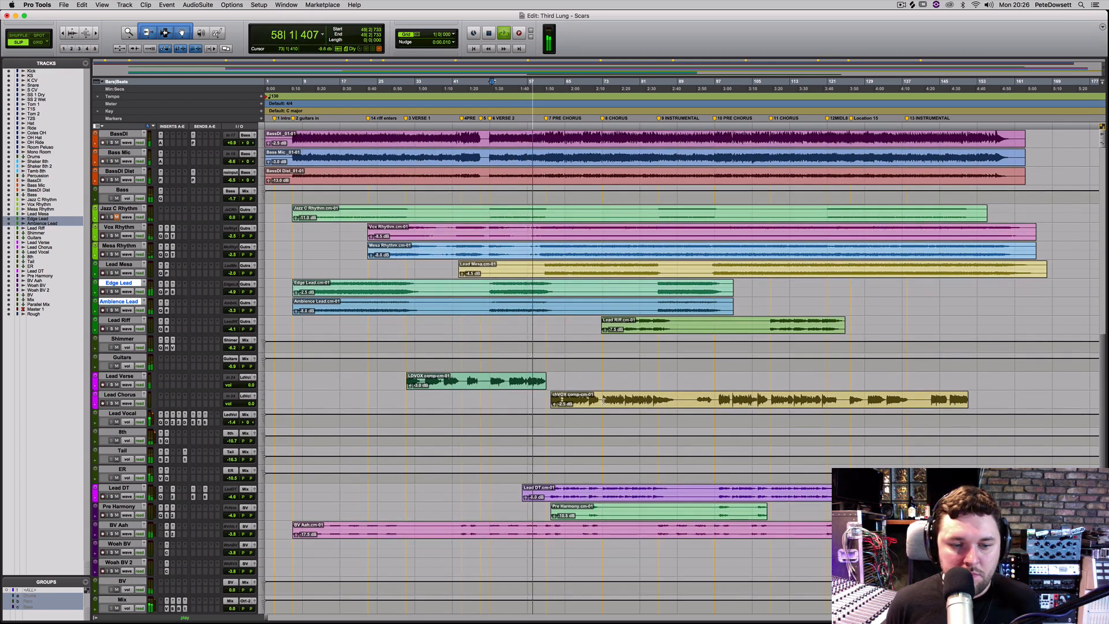
key("space")
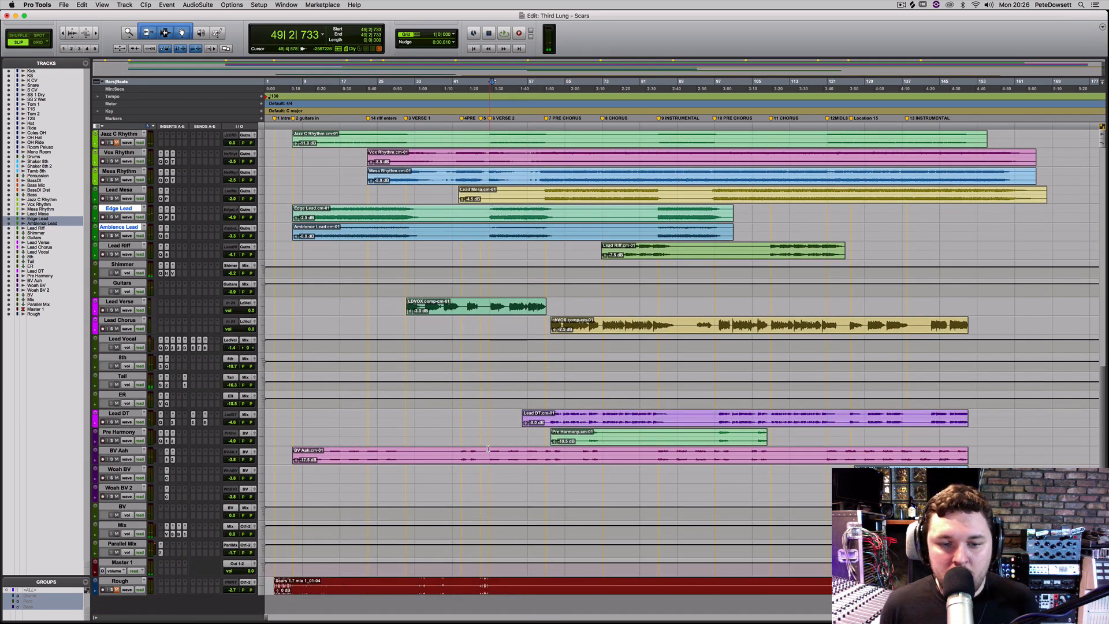
left_click_drag(488, 449, 523, 453)
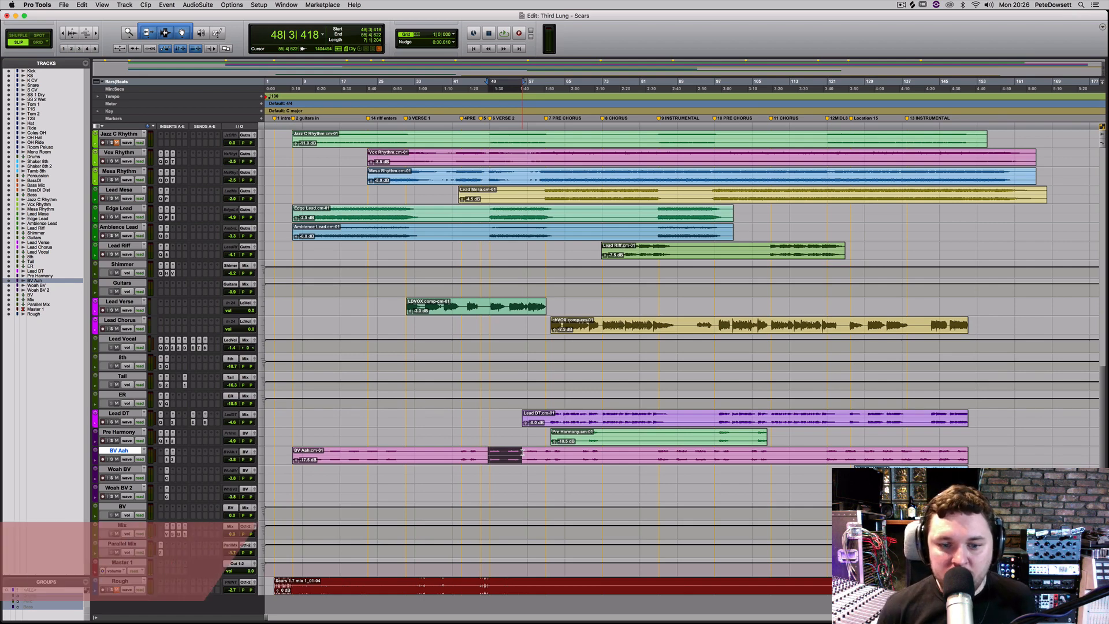
- Copy Lead Vocal's Tail send to BV Aah and solo BV Aah together with Lead Verse and Lead Chorus
key("super+equal")
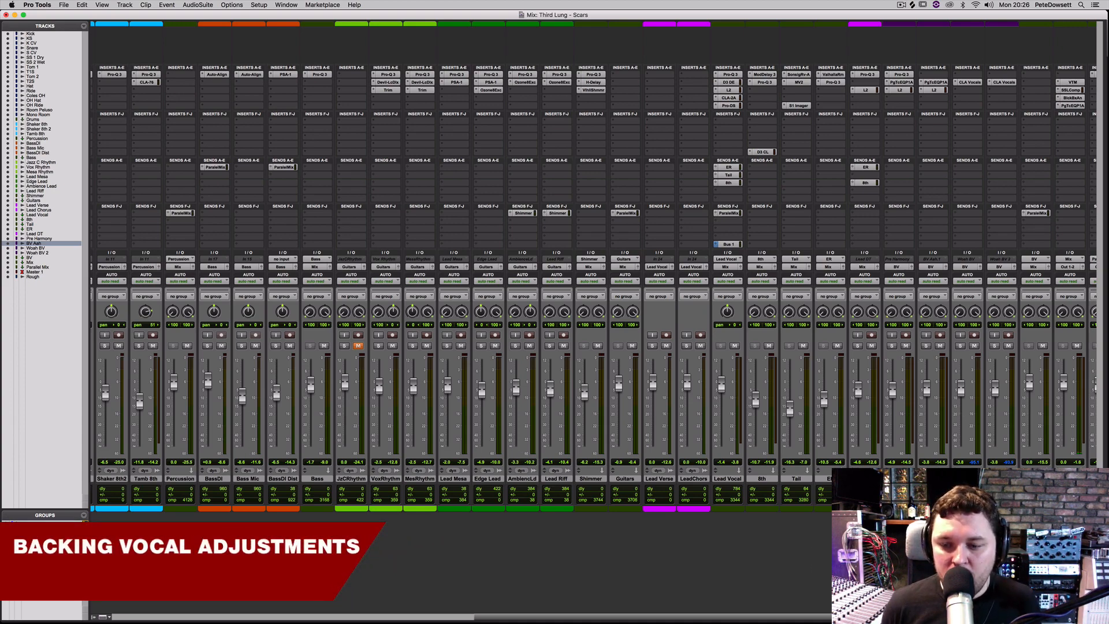
scroll(772, 391, "right", 4)
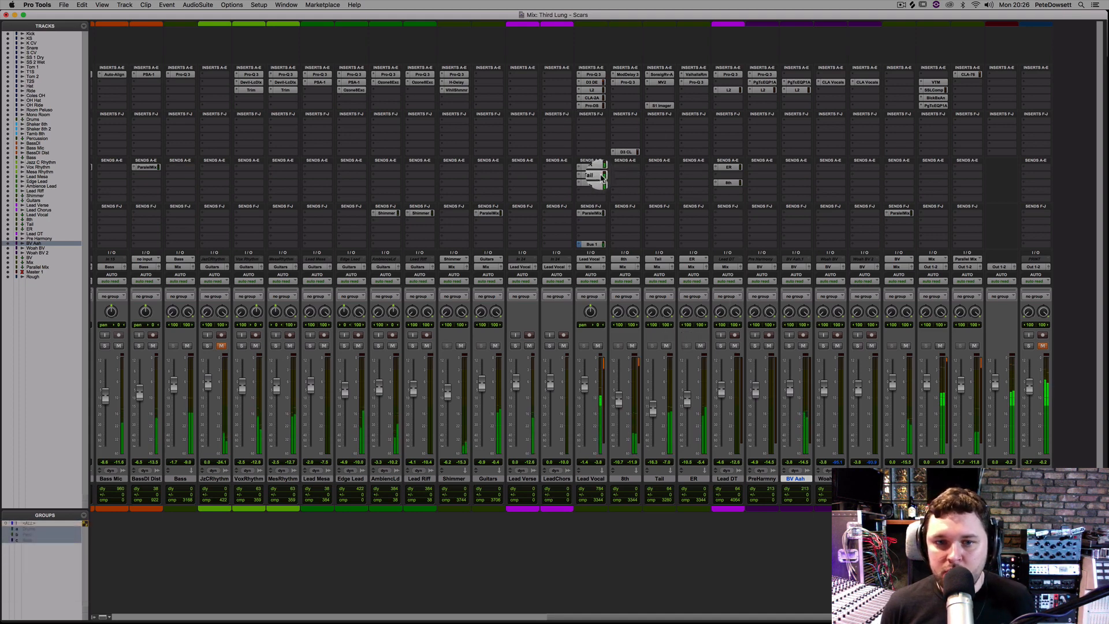
left_click_drag(604, 180, 791, 178)
left_click(796, 175)
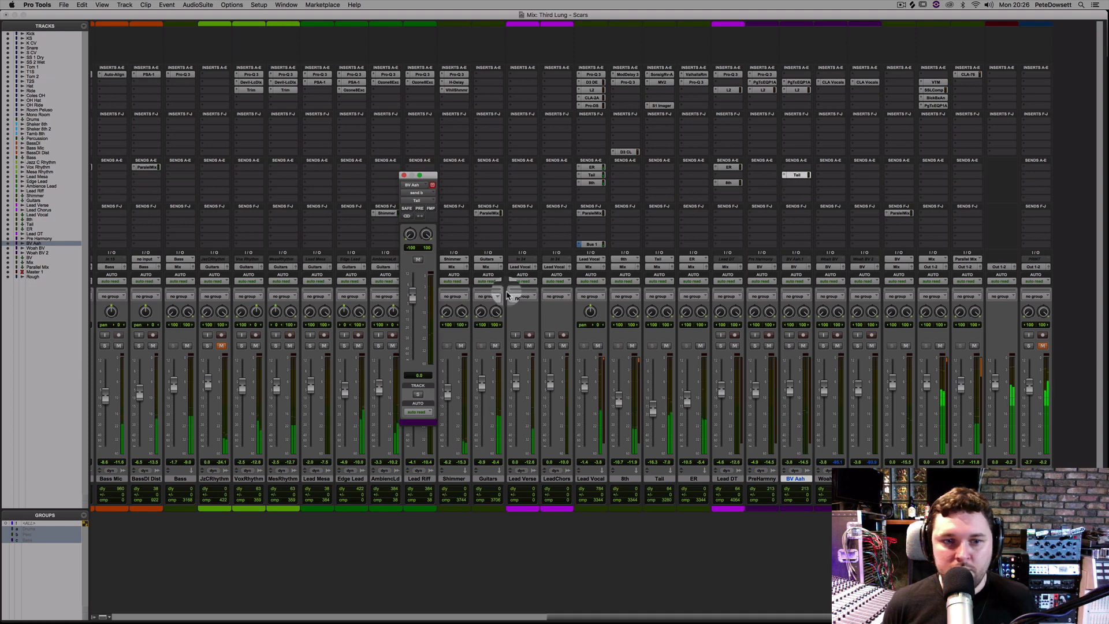
left_click(549, 346)
left_click(514, 346)
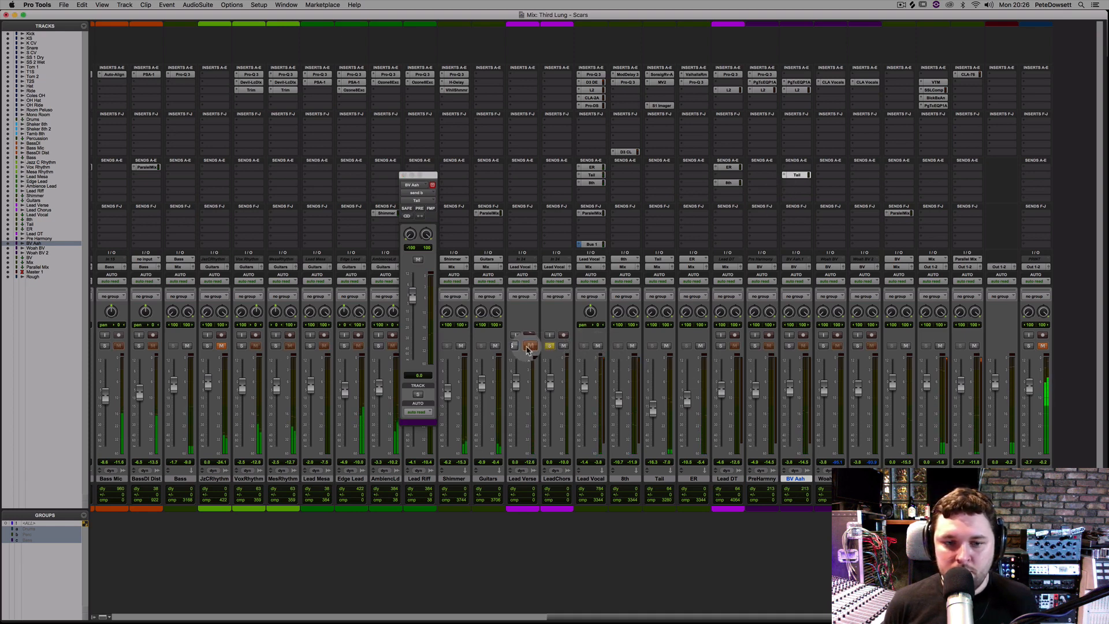
left_click(789, 345)
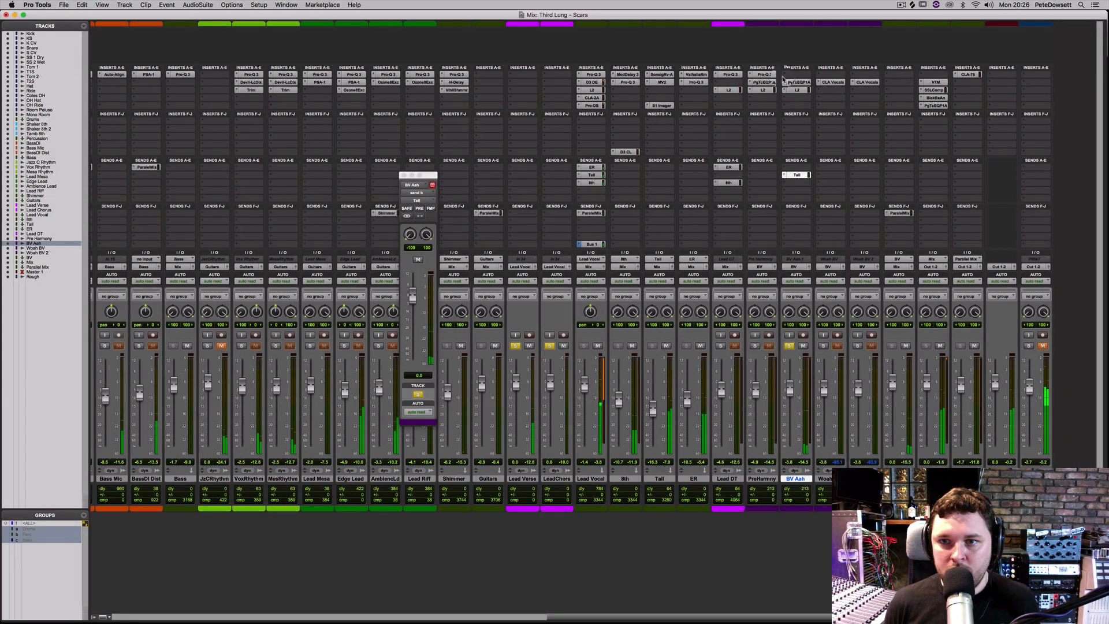
- Insert FabFilter Pro-Q 3 on BV Aah with a 7 dB bell cut near 151 Hz and a gentler bell cut near 900 Hz
left_click(787, 75)
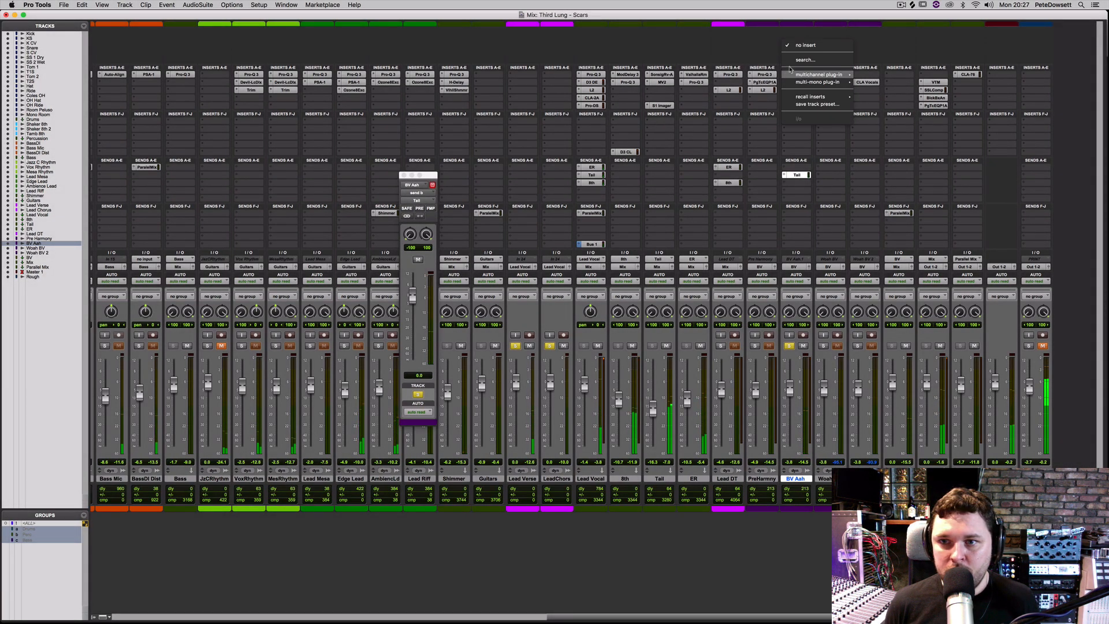
left_click(805, 60)
type("fa")
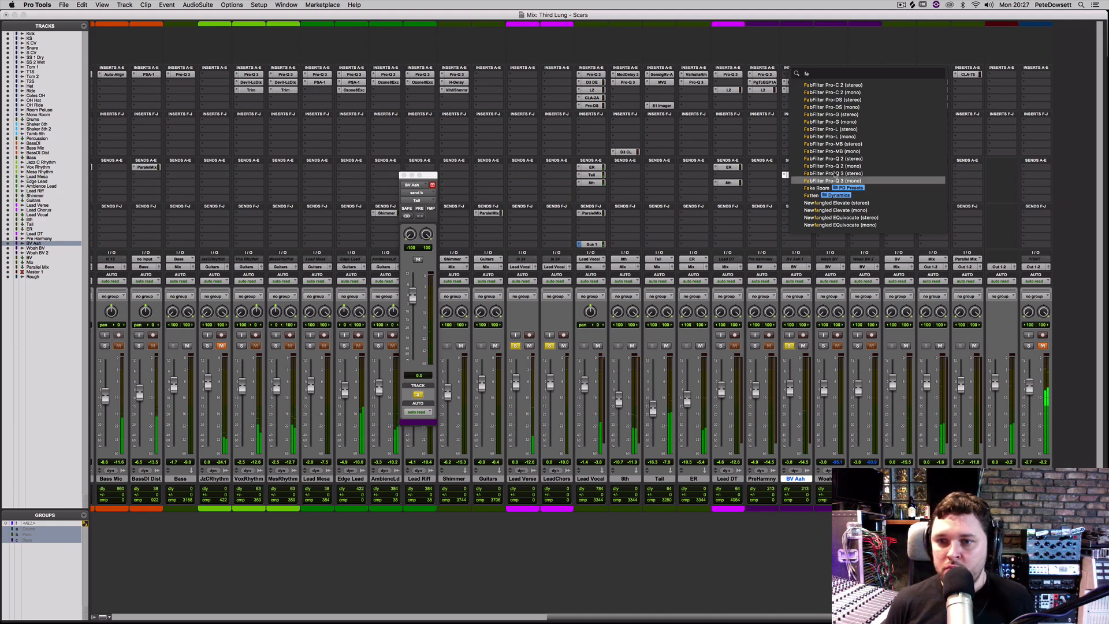
left_click(835, 180)
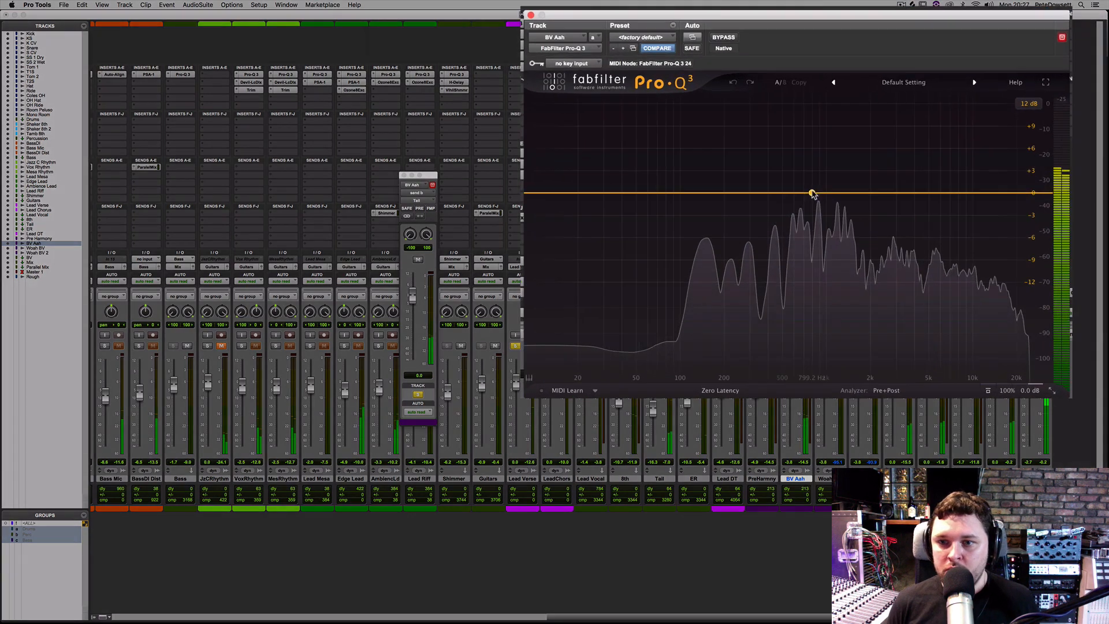
left_click_drag(812, 194, 710, 246)
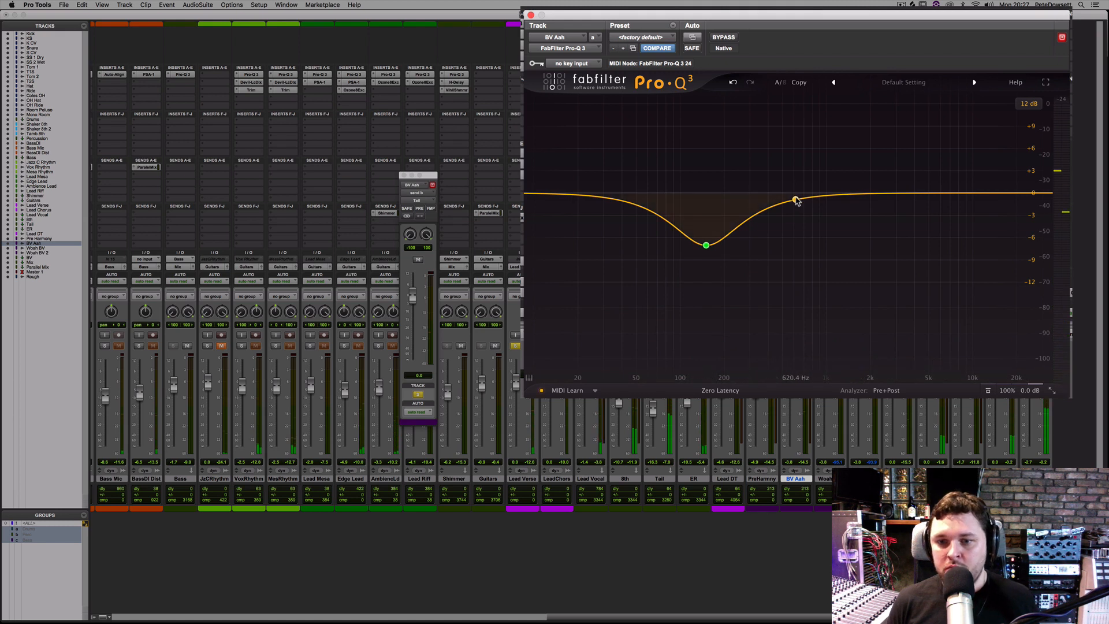
left_click_drag(794, 200, 821, 209)
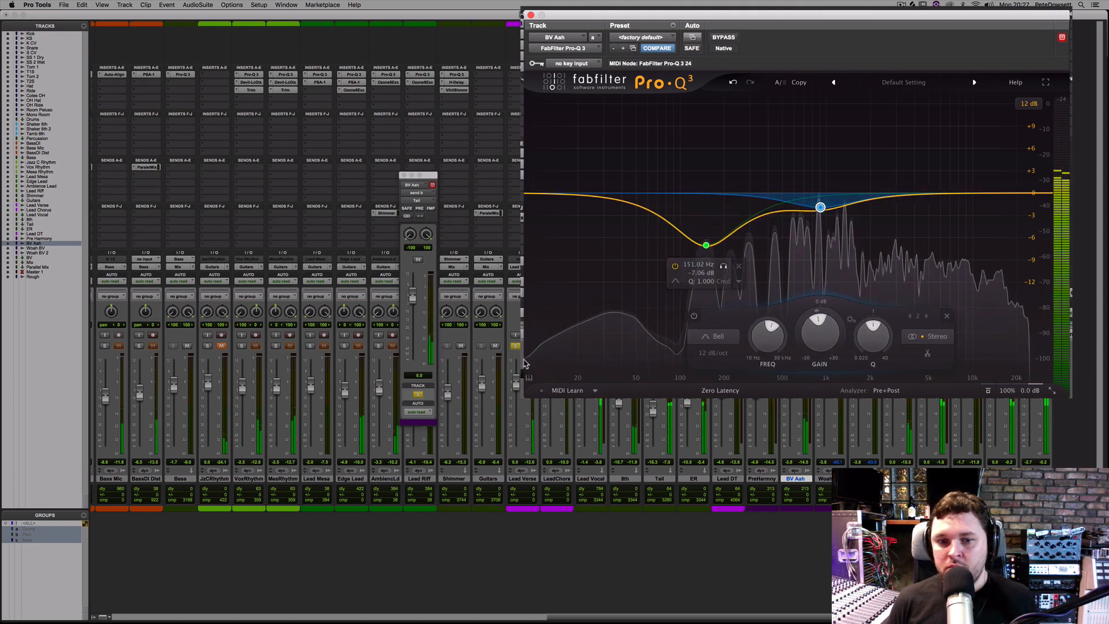
- In the unsoloed mix, audition BV Aah's upper bell around 3.8 kHz, return it to a slight cut near 900 Hz and add a low cut near 45 Hz
left_click(756, 346, "alt")
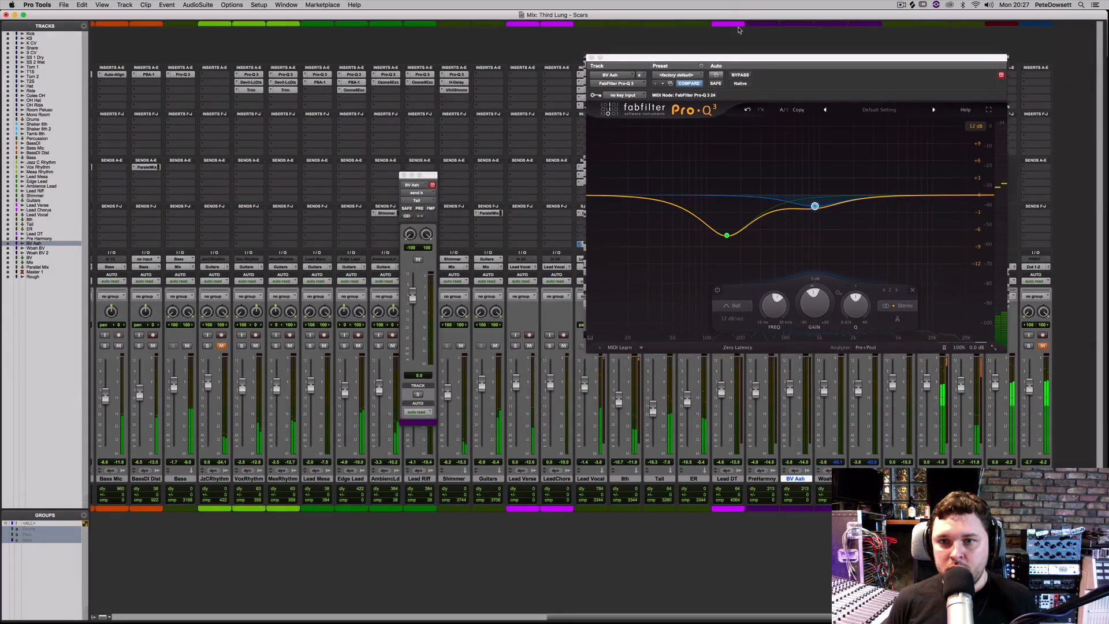
left_click_drag(744, 70, 238, 98)
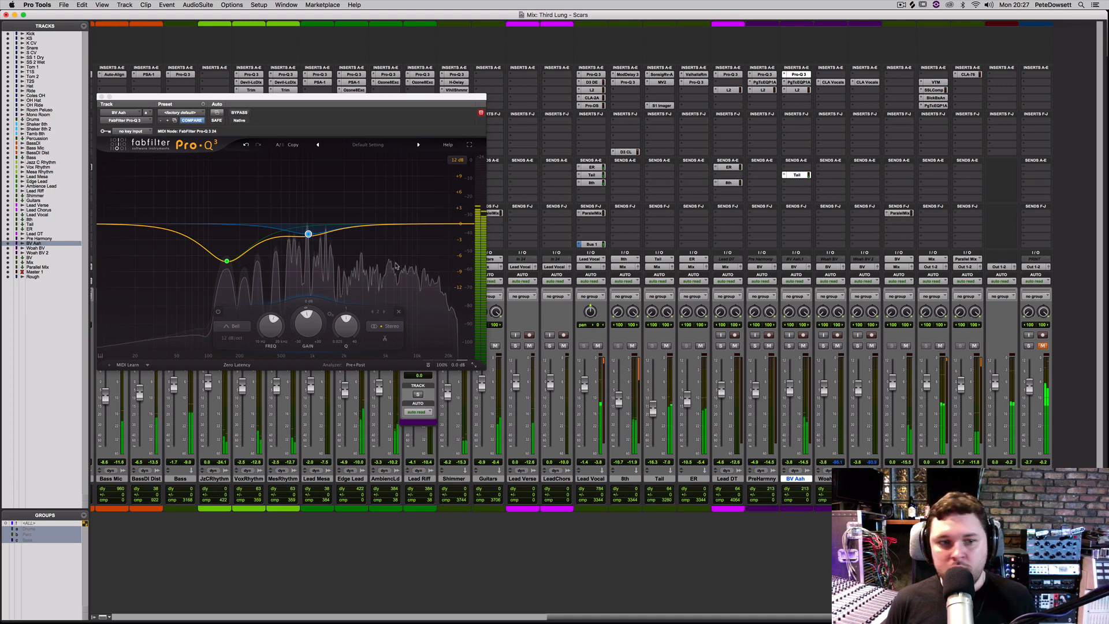
mouse_move(309, 236)
left_click_drag(309, 237, 373, 213)
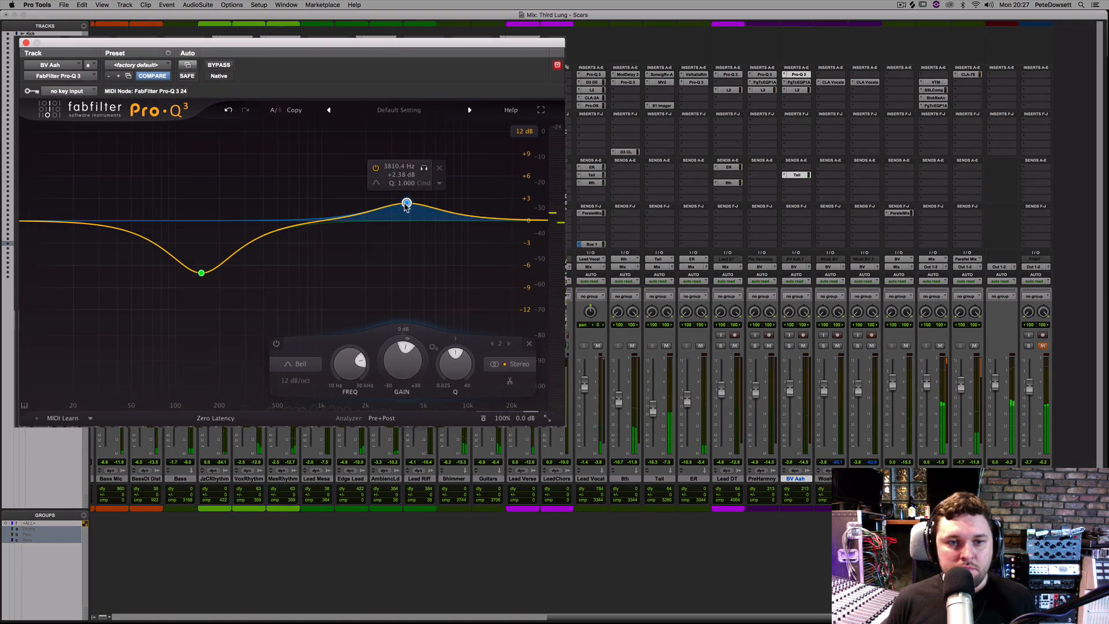
left_click_drag(406, 205, 317, 226)
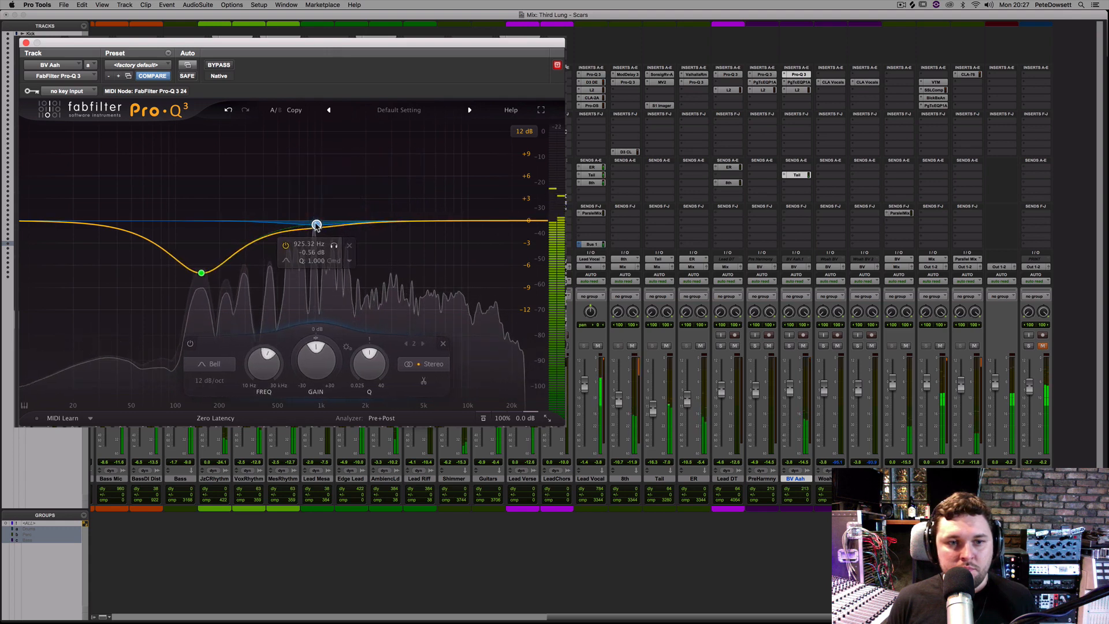
left_click_drag(33, 225, 125, 231)
left_click_drag(316, 227, 315, 231)
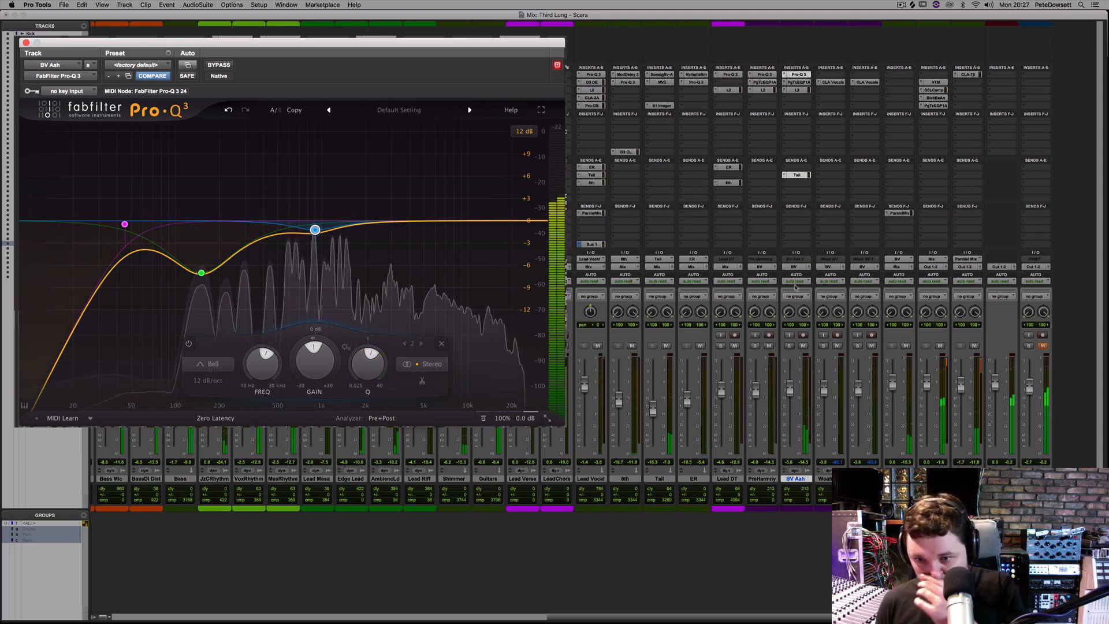
- Insert CLA Vocals on BV Aah, audition it soloed and in the mix, and lower its output to about -4.7
left_click(788, 345)
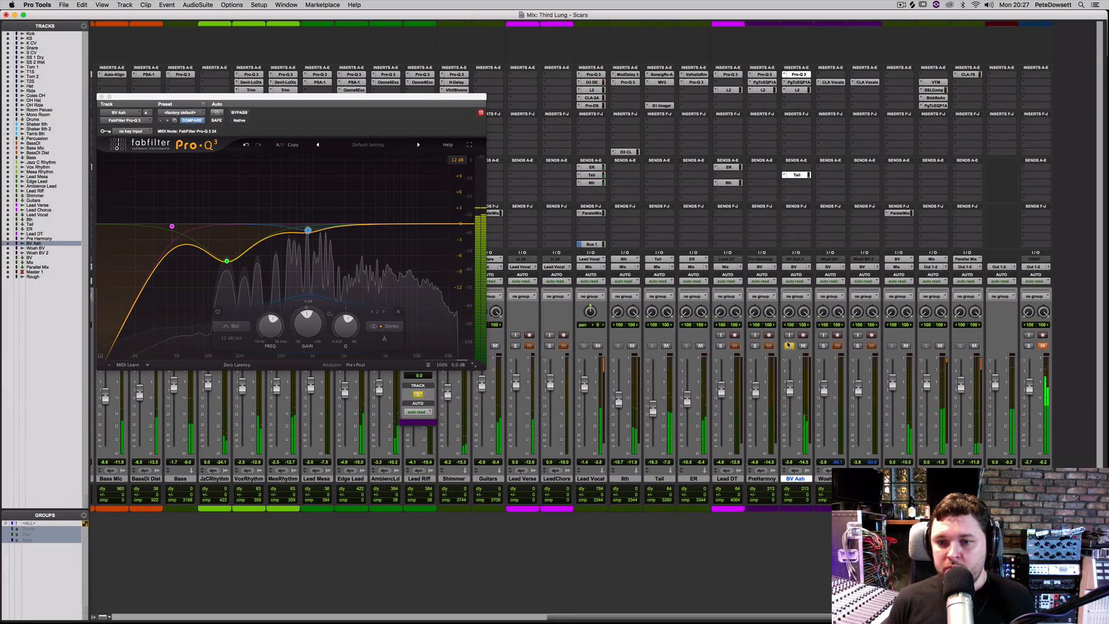
left_click(803, 98)
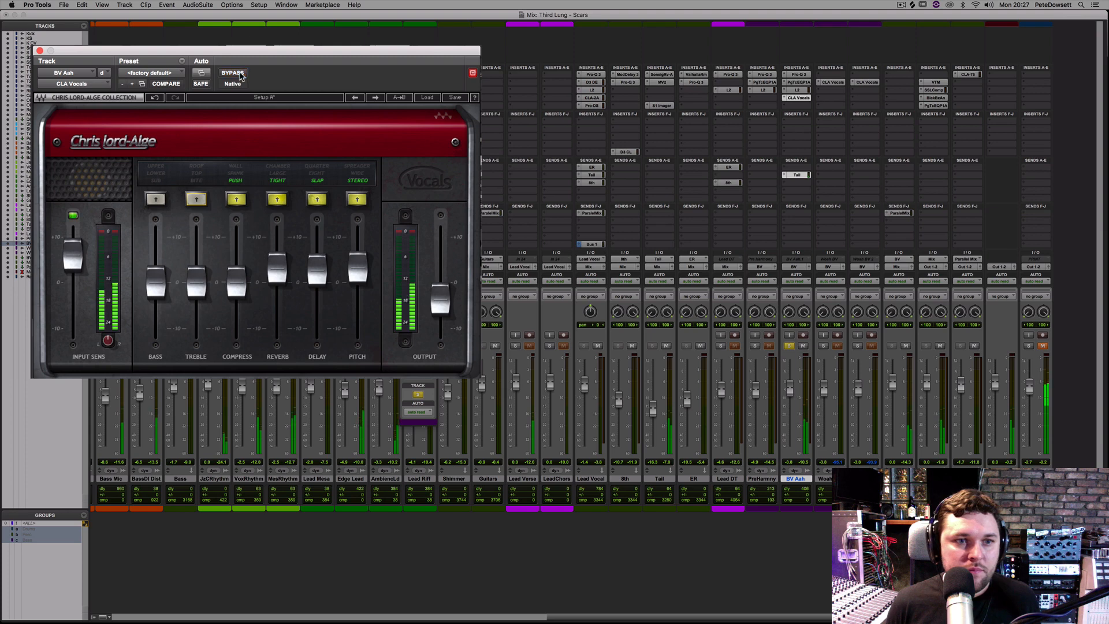
left_click(790, 345)
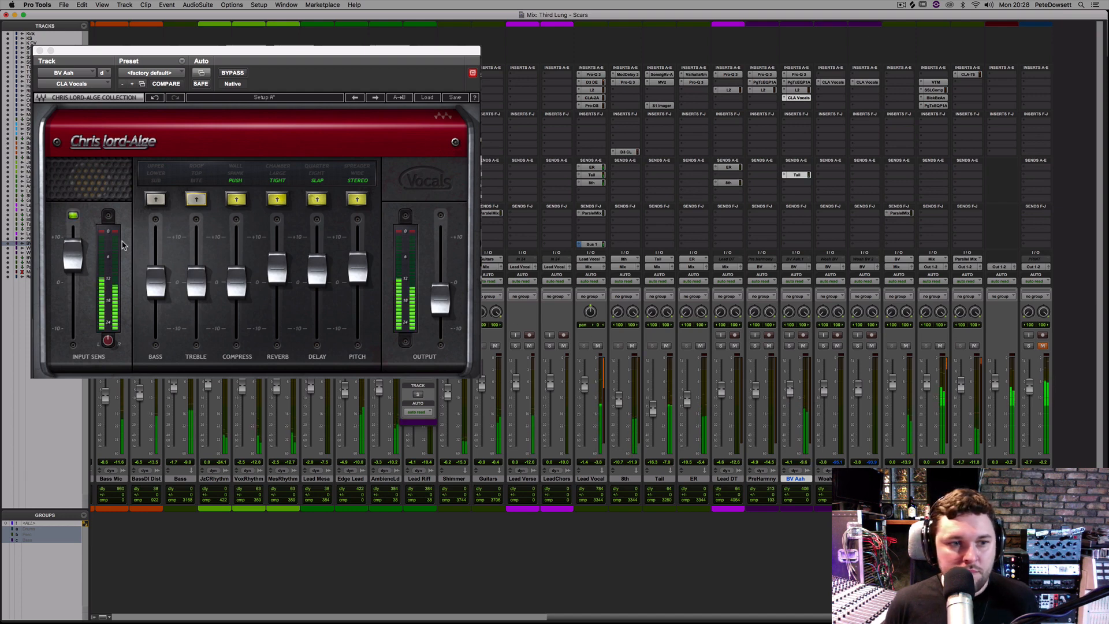
left_click(72, 254)
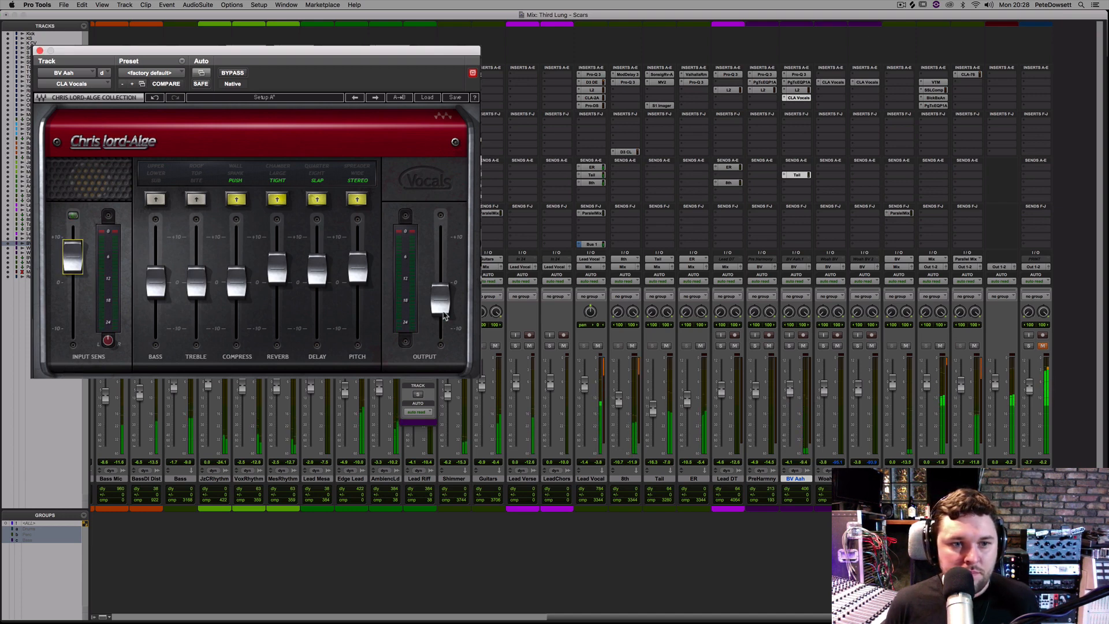
left_click_drag(446, 301, 446, 304)
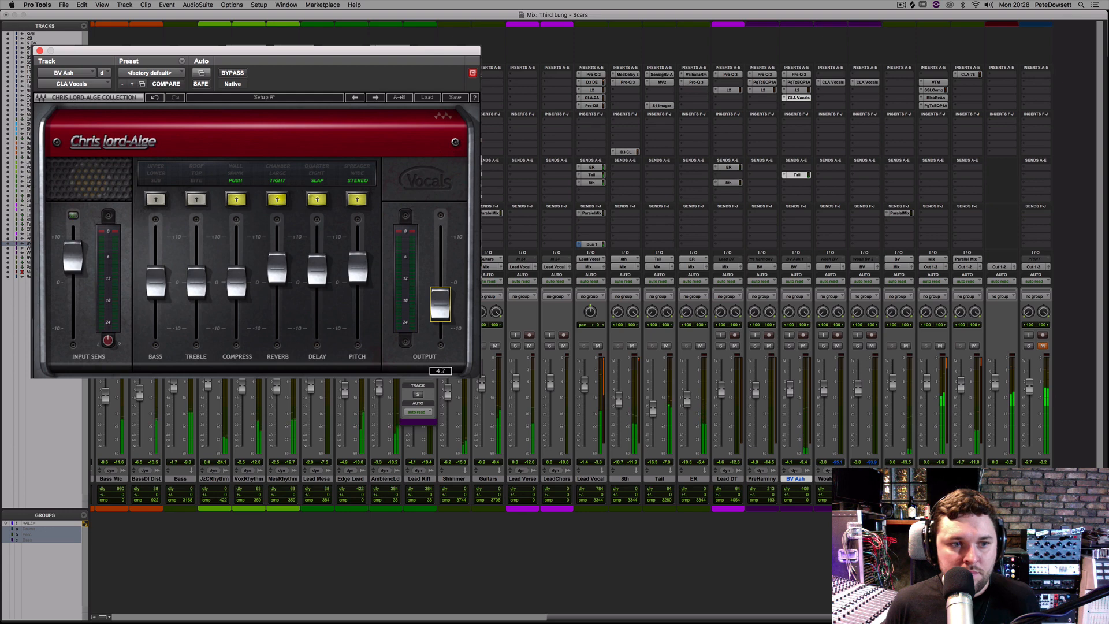
left_click_drag(73, 259, 73, 259)
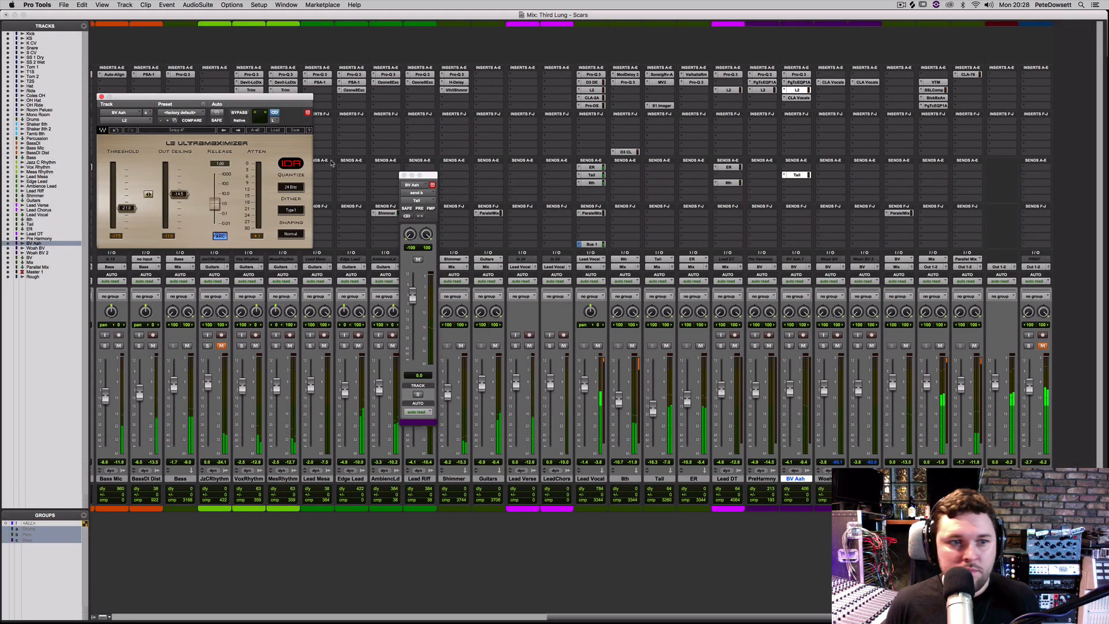
- Raise the L2 limiter's threshold on BV Aah and copy Lead DT's ER send to the track
left_click_drag(126, 208, 96, 219)
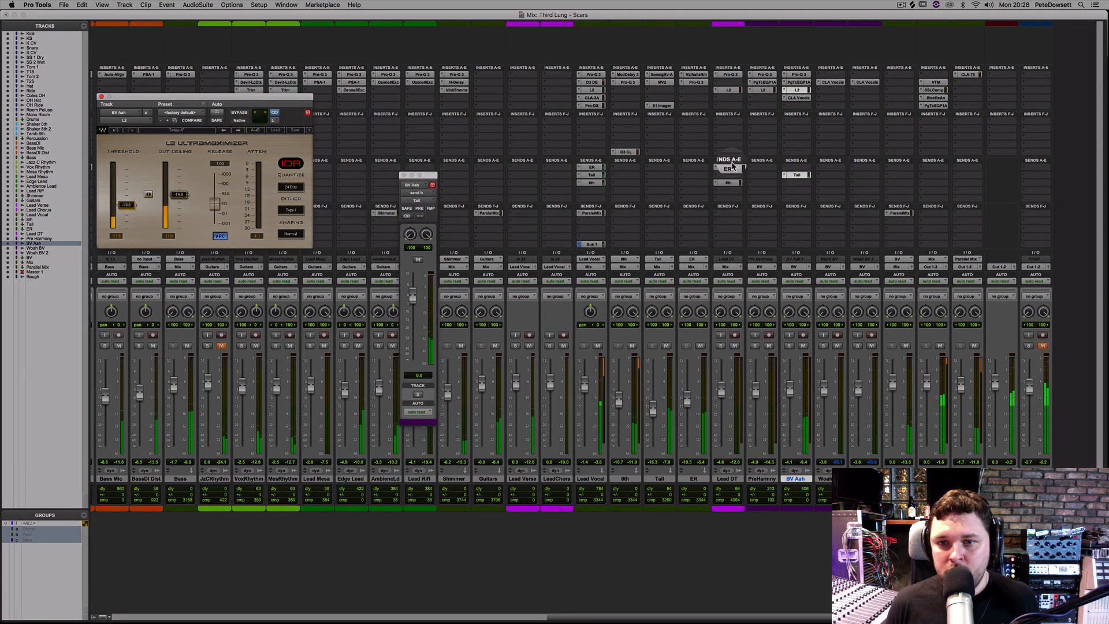
left_click_drag(731, 168, 794, 171)
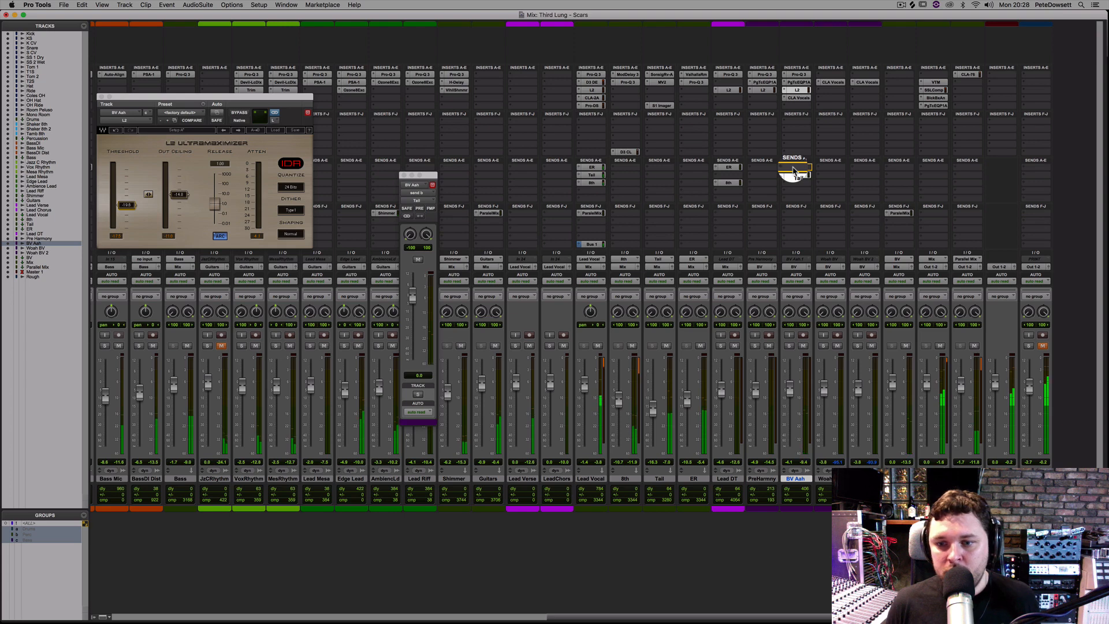
left_click_drag(794, 170, 794, 170)
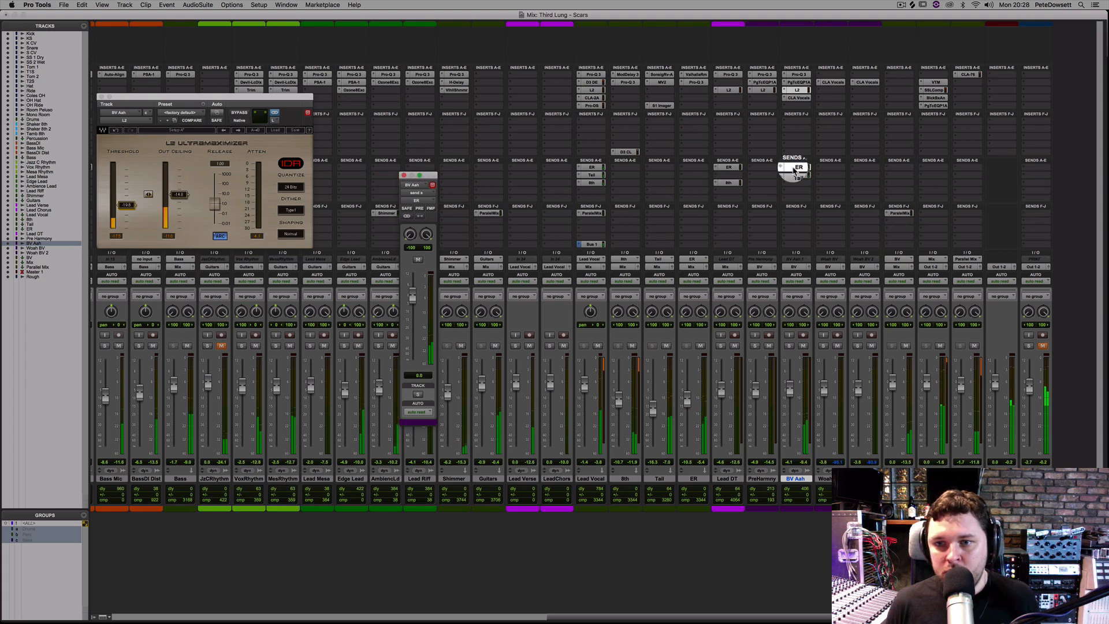
- Stop playback and separate BV Aah's phrase at the start of verse 2, from bar 49 to about mid-bar 51, into its own clip
key("super+equal")
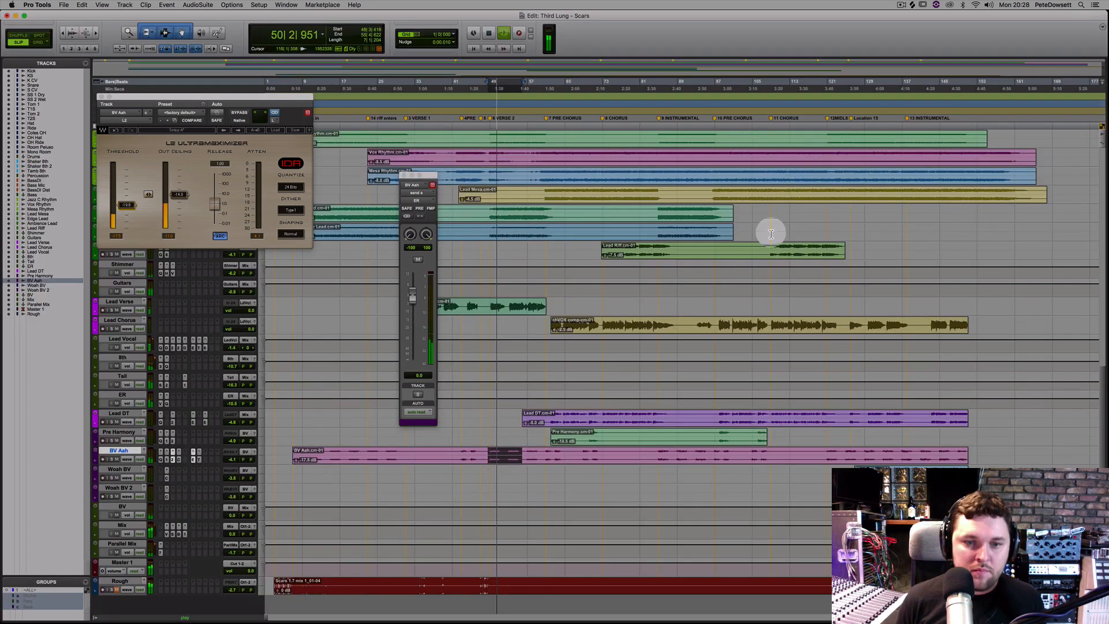
key("space")
left_click(455, 451)
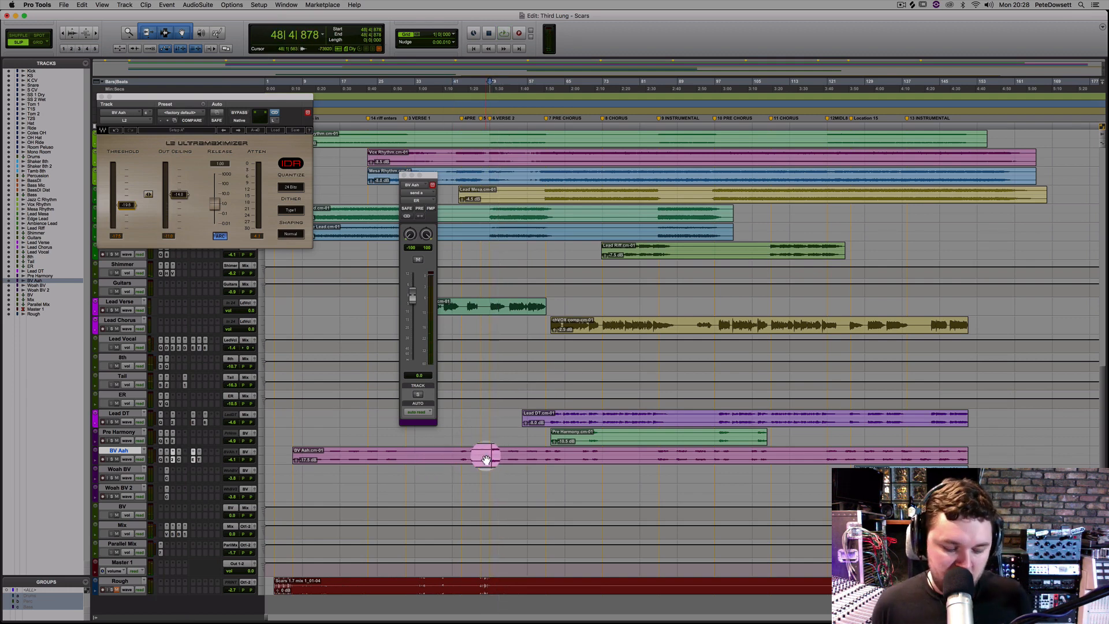
key("t")
key("t")
key("t")
key("t")
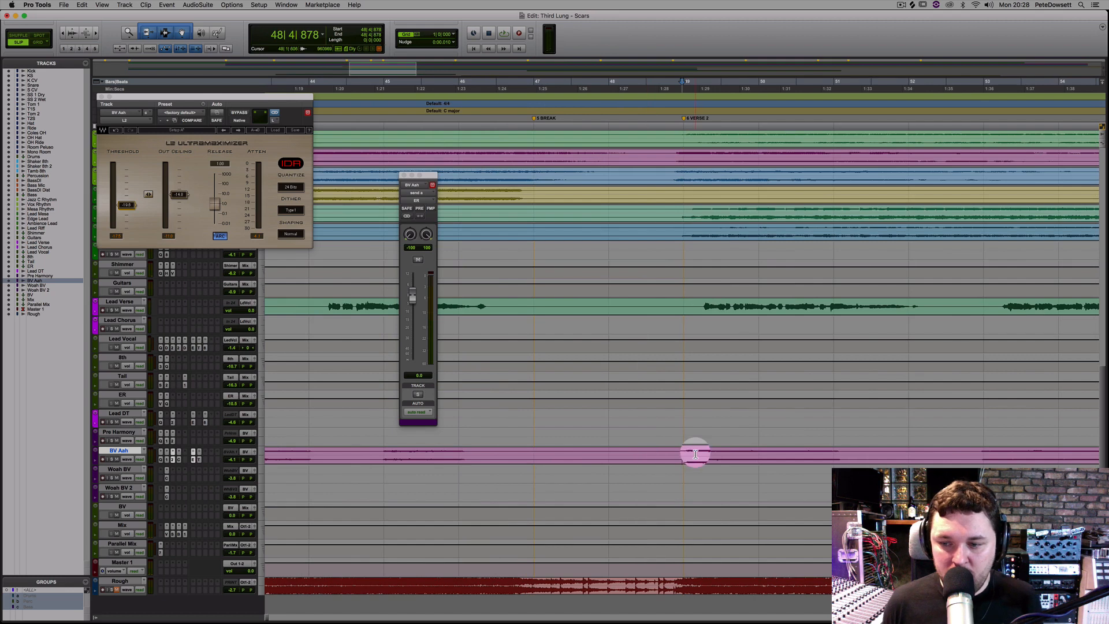
left_click(683, 451)
left_click_drag(697, 455, 867, 455)
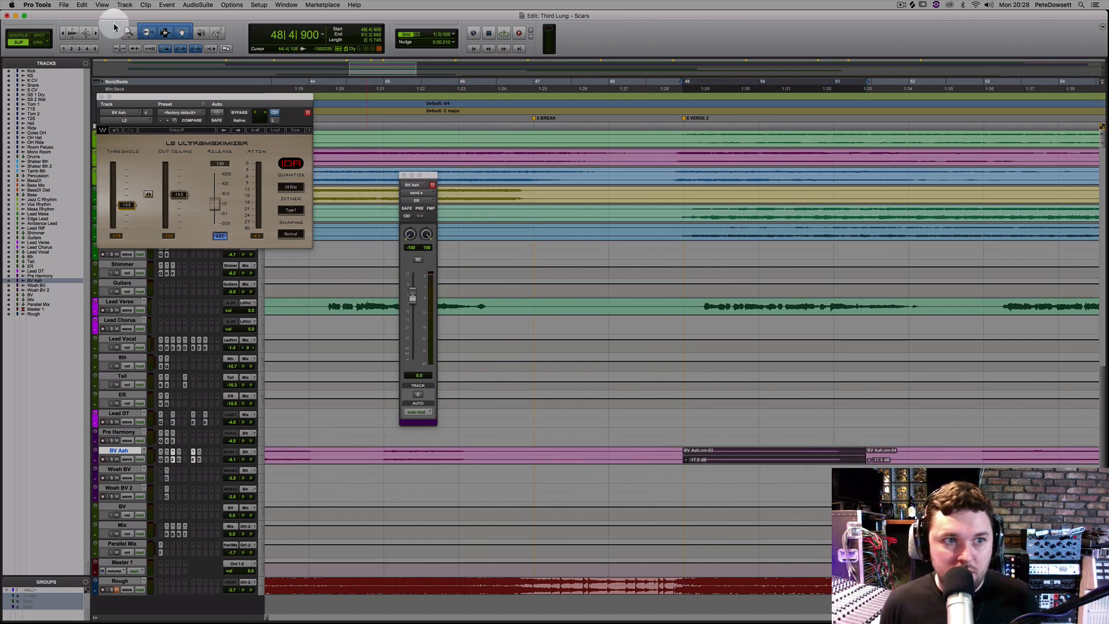
- Enlarge the waveform display and nudge BV Aah's verse 2 clip earlier in 10 ms steps, checking its timing during playback
left_click(72, 33)
left_click(72, 33)
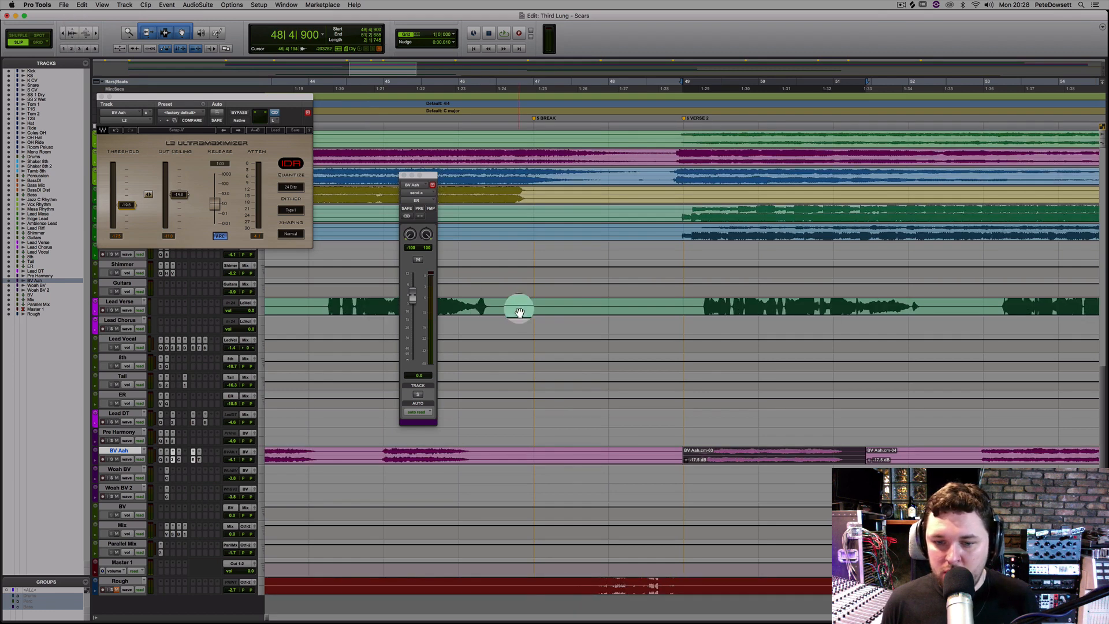
key("t")
key("t")
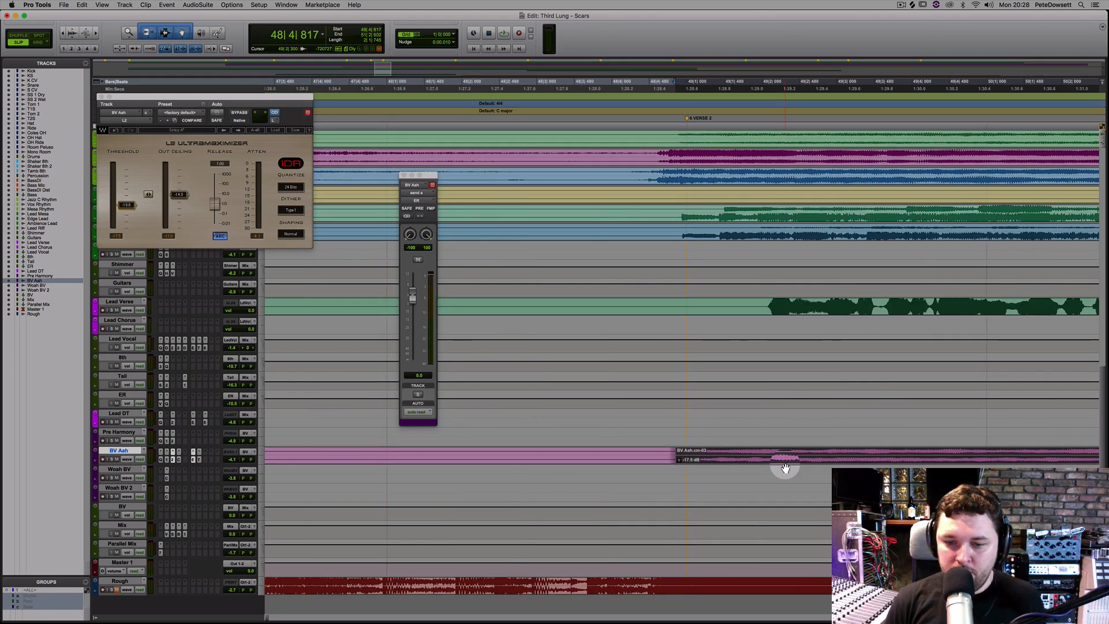
key("space")
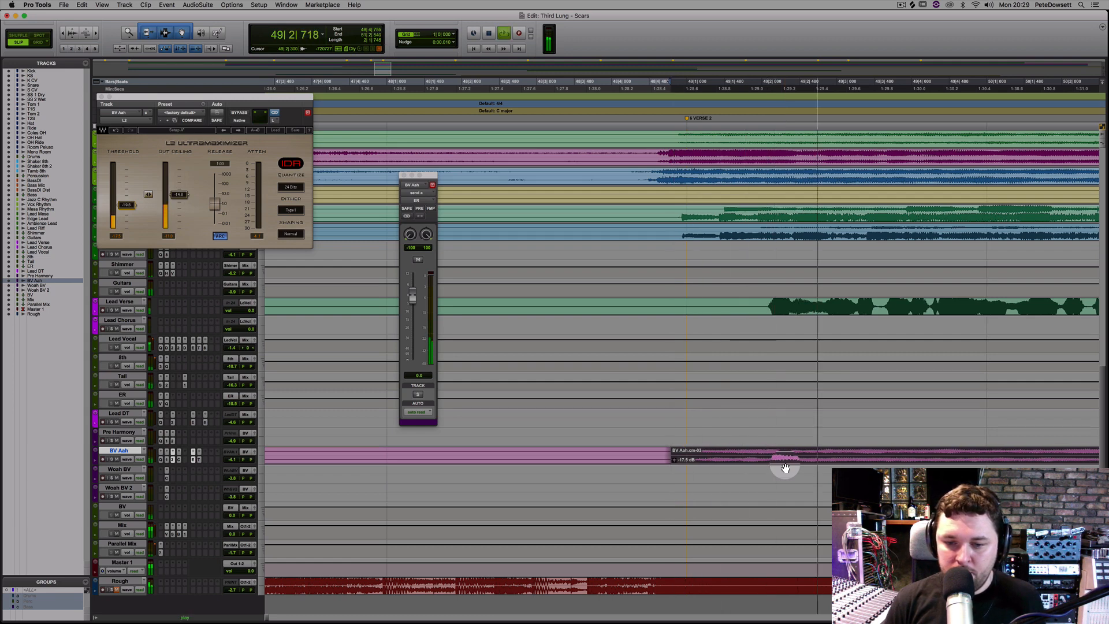
key("comma")
key("space")
key("space")
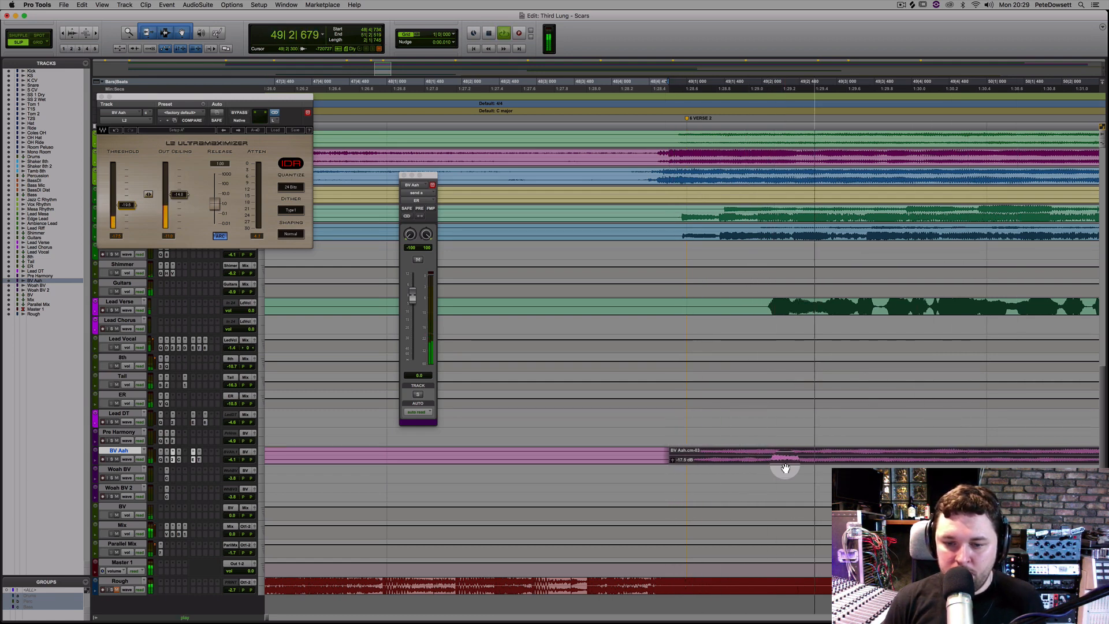
key("comma")
key("space")
key("space")
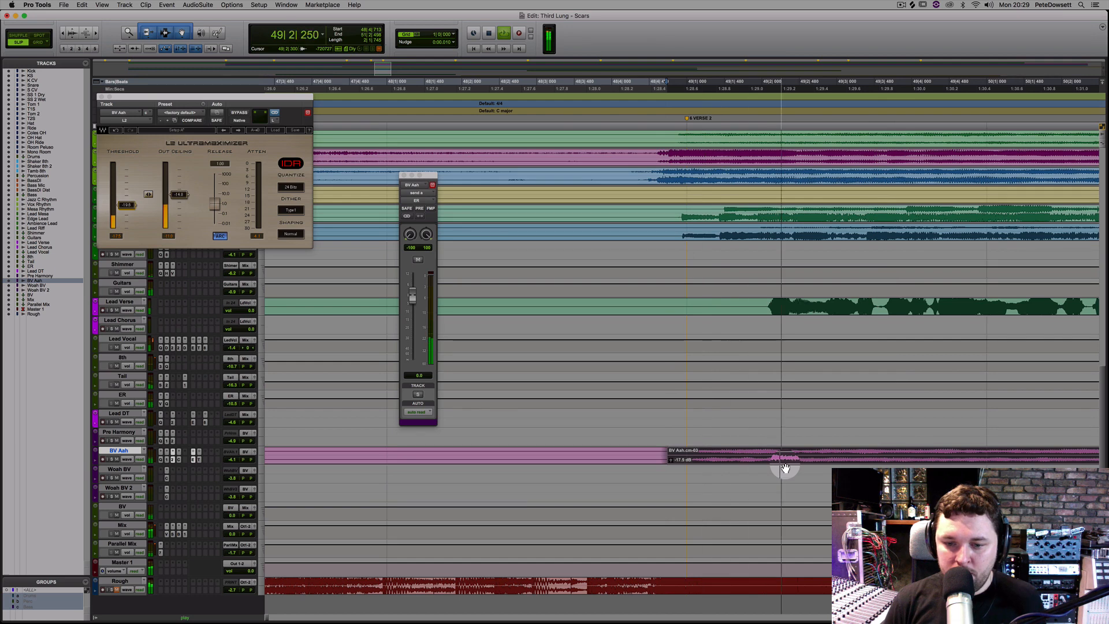
- Play the lead-in to verse 2 from about 47|4|880 and shift BV Aah's verse 2 clip slightly earlier
key("r")
left_click(607, 454)
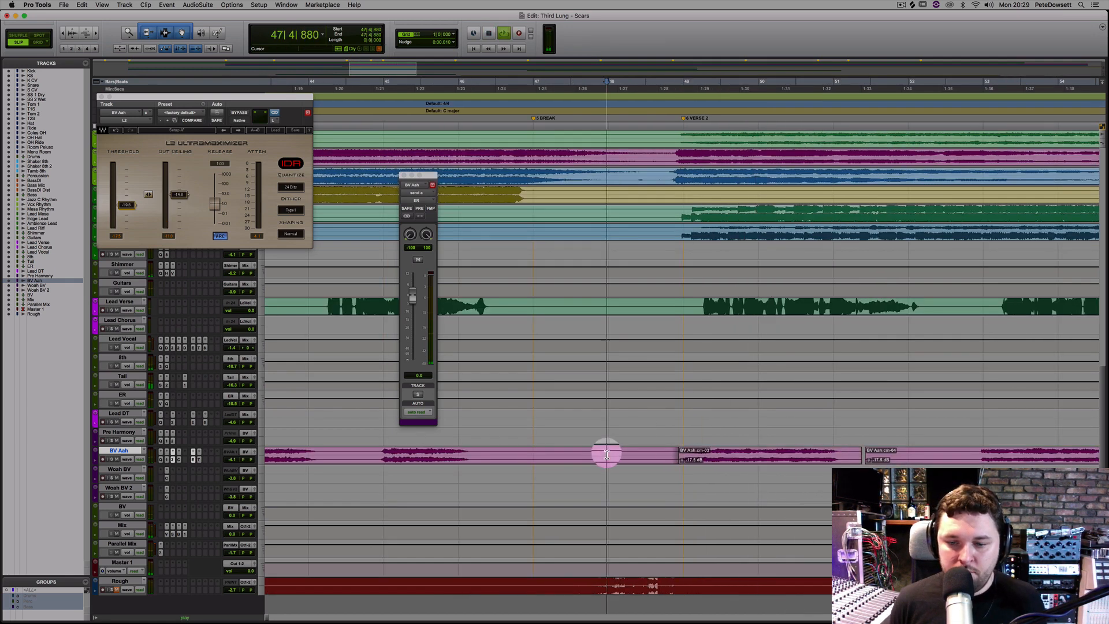
key("space")
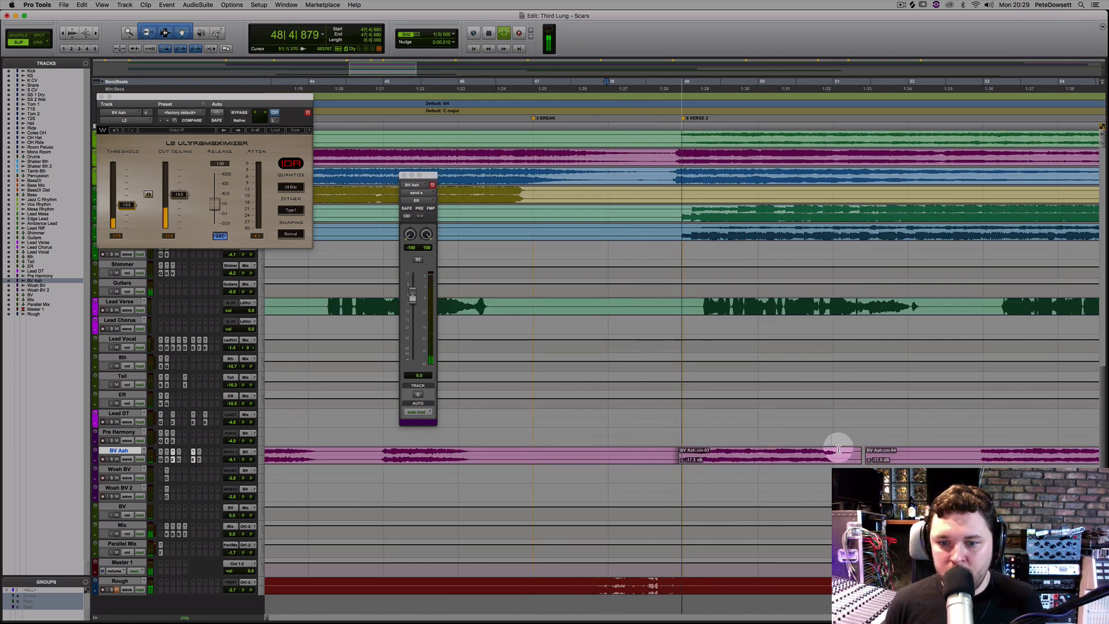
left_click(796, 463)
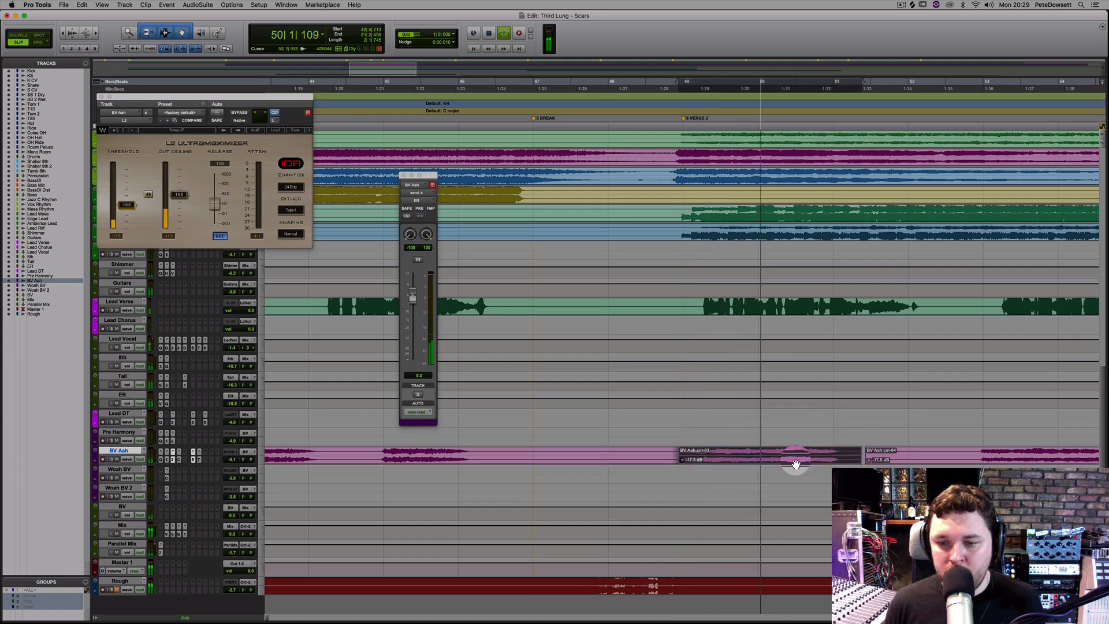
key("t")
left_click_drag(792, 464, 787, 463)
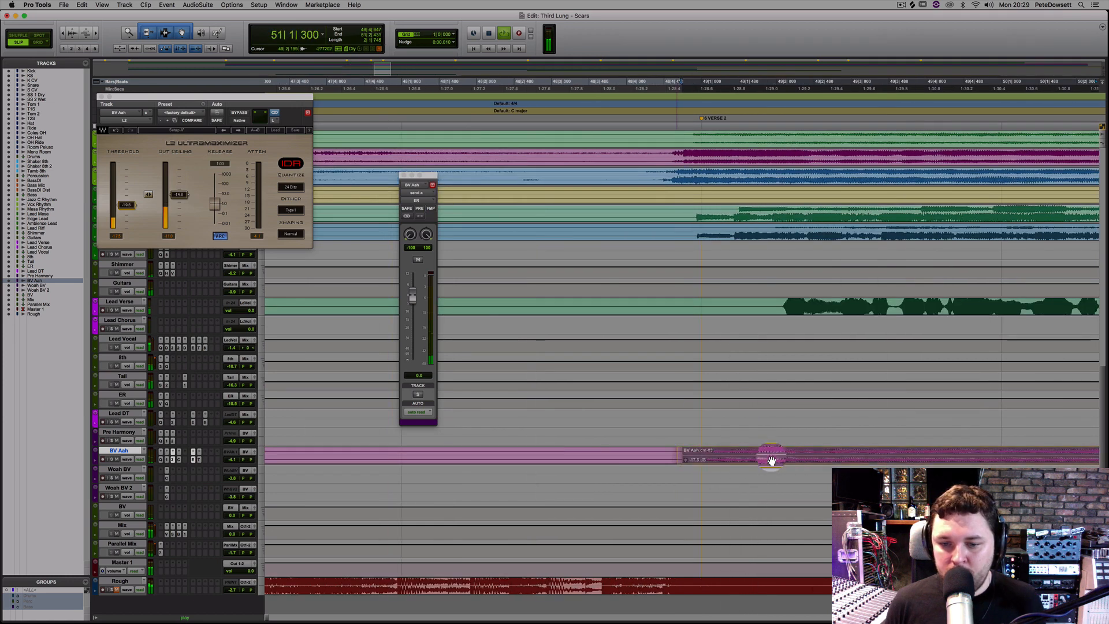
- Add a short crossfade at the start of BV Aah's verse 2 clip and audition the join from 48|3|529
left_click_drag(679, 451, 707, 452)
left_click(594, 458)
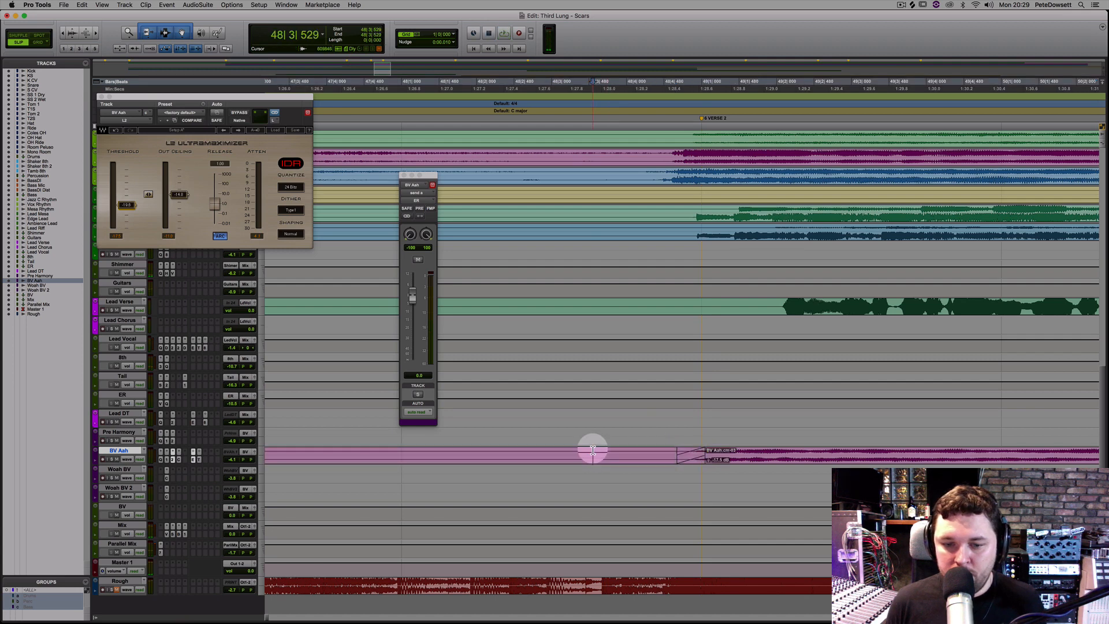
left_click(593, 451)
key("super+bracketleft")
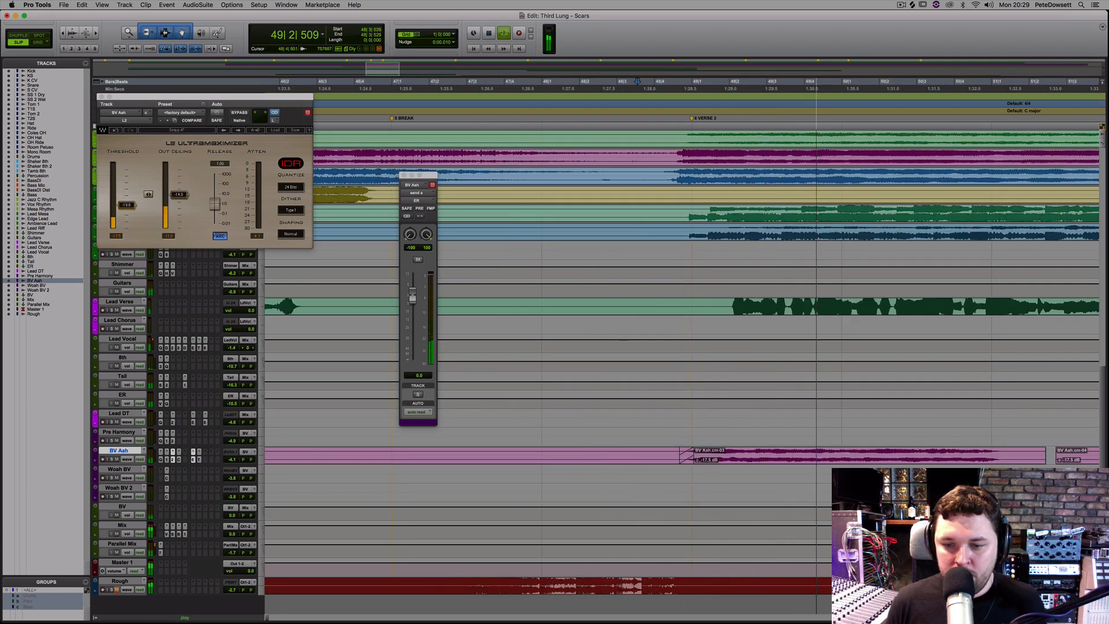
key("super+bracketleft")
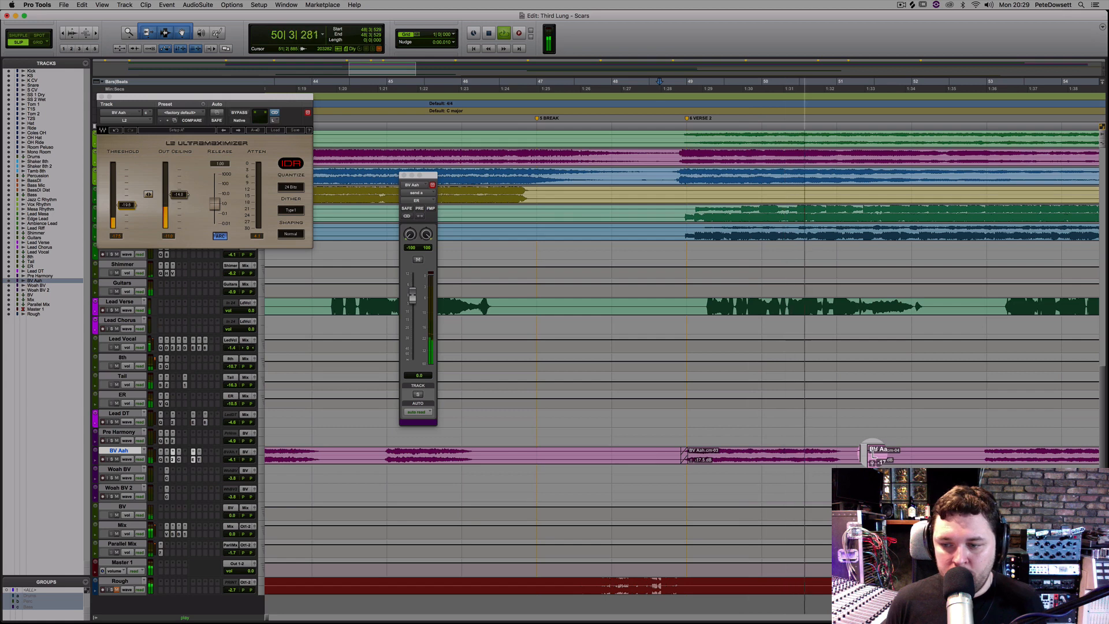
key("super+bracketleft")
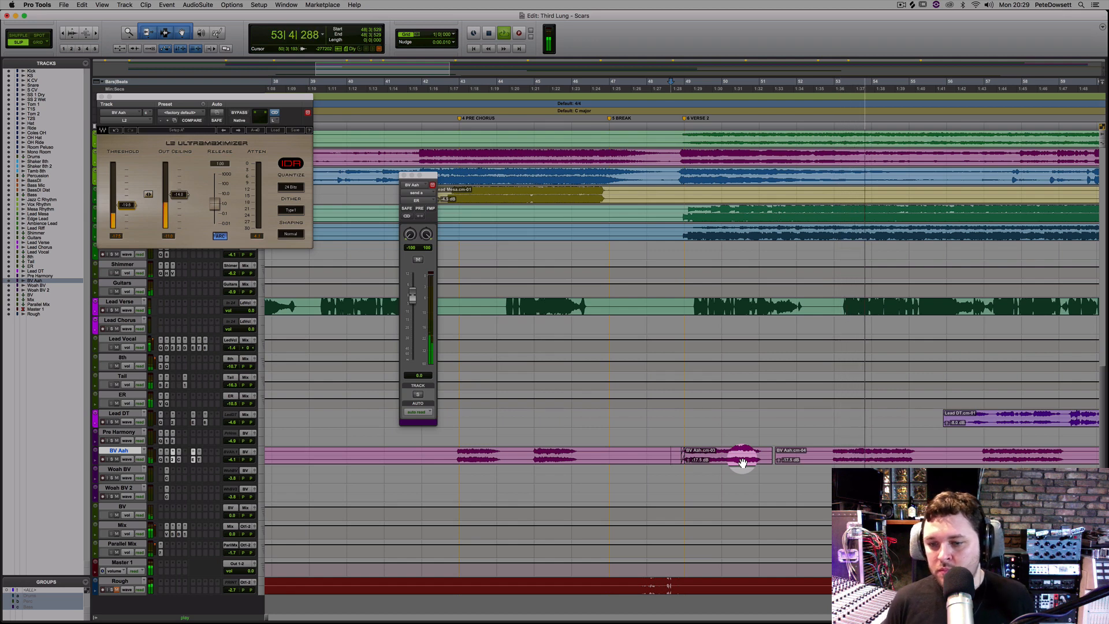
- Stop playback, select BV Aah's opening phrases of verse 2 and switch the track to its volume automation view
key("r")
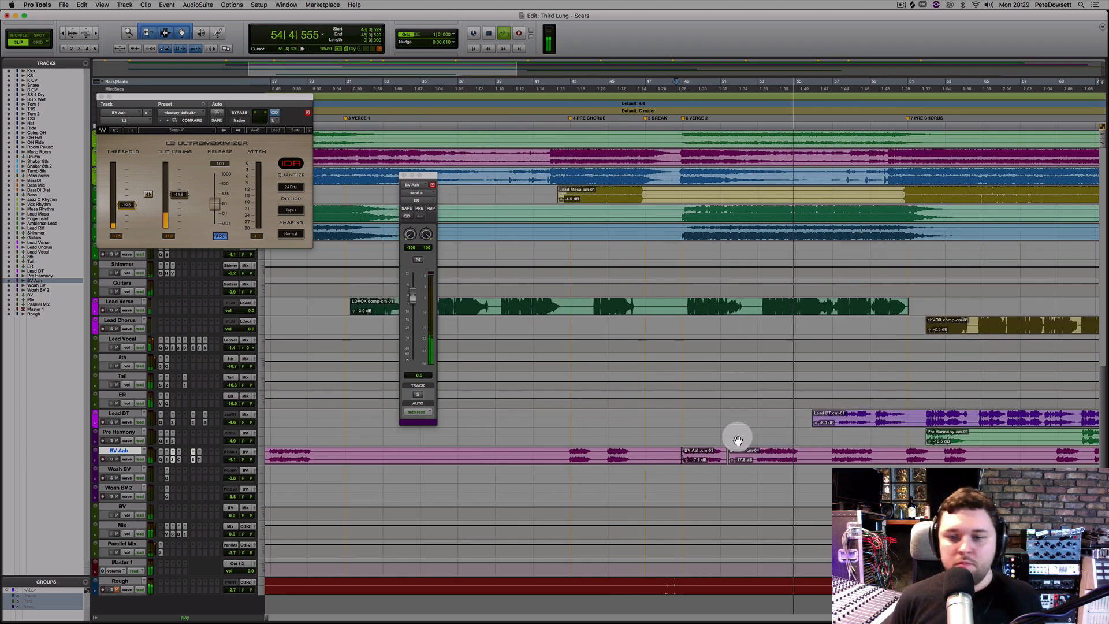
left_click(737, 434)
key("r")
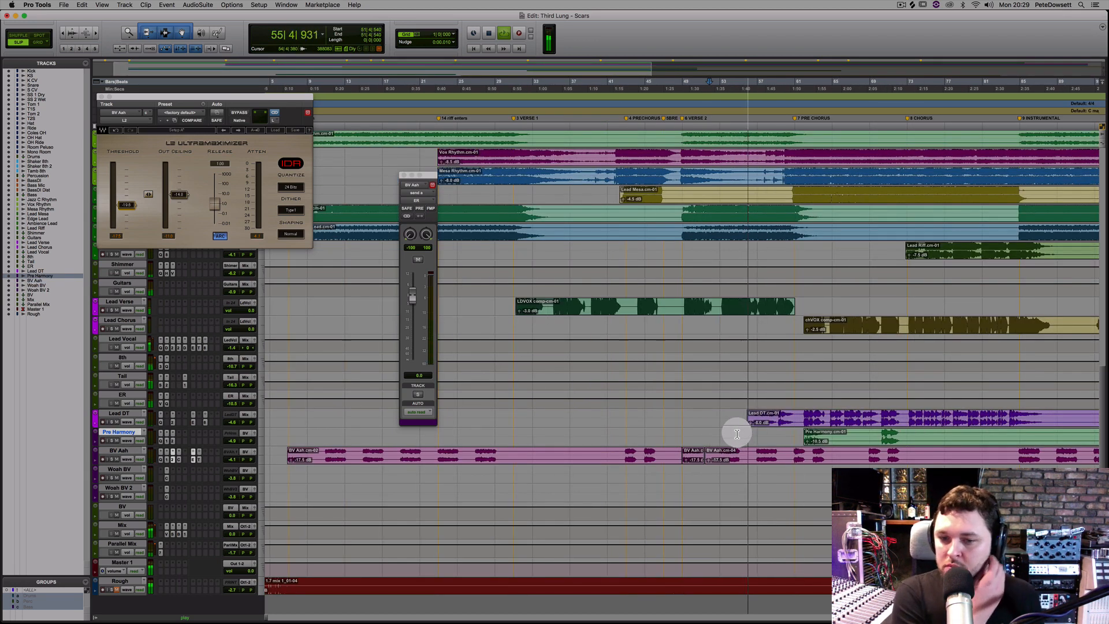
key("super+equal")
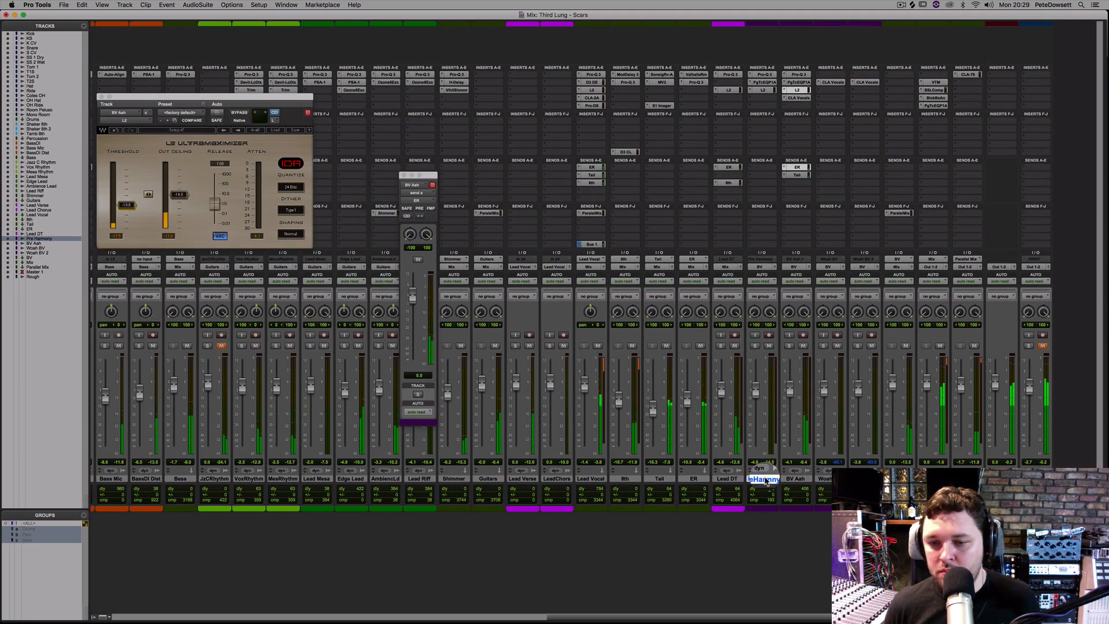
key("super+equal")
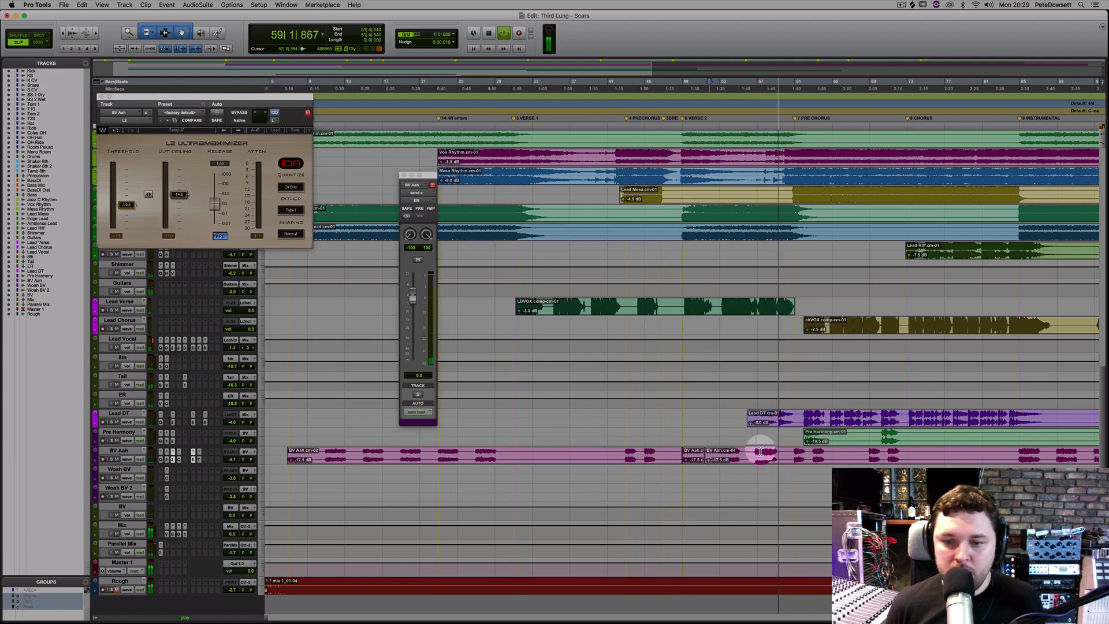
key("space")
left_click_drag(745, 455, 686, 457)
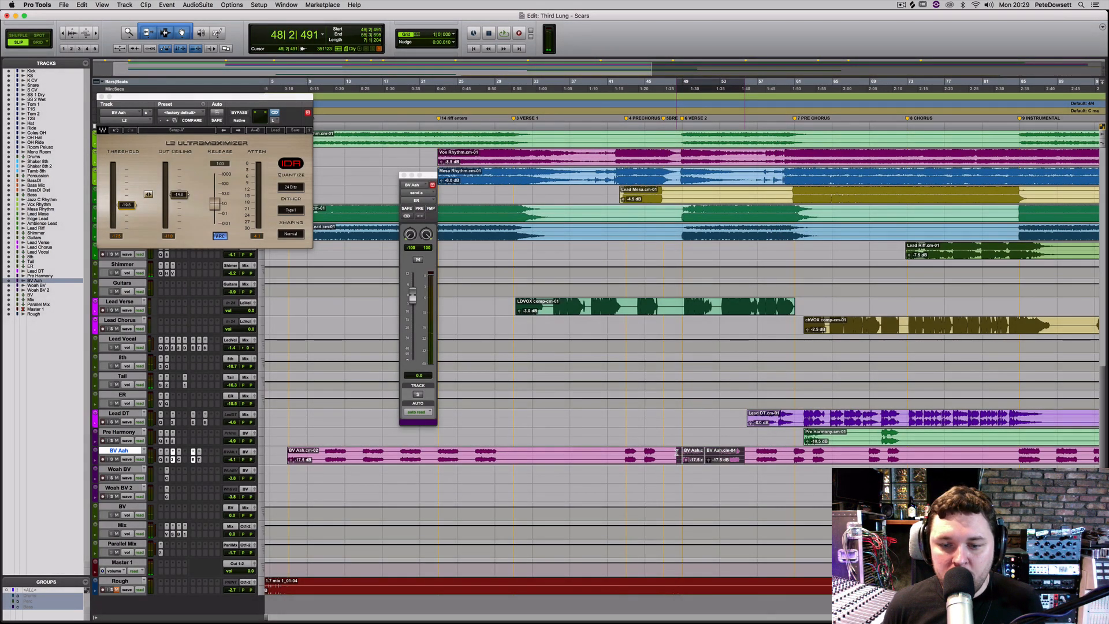
left_click(127, 459)
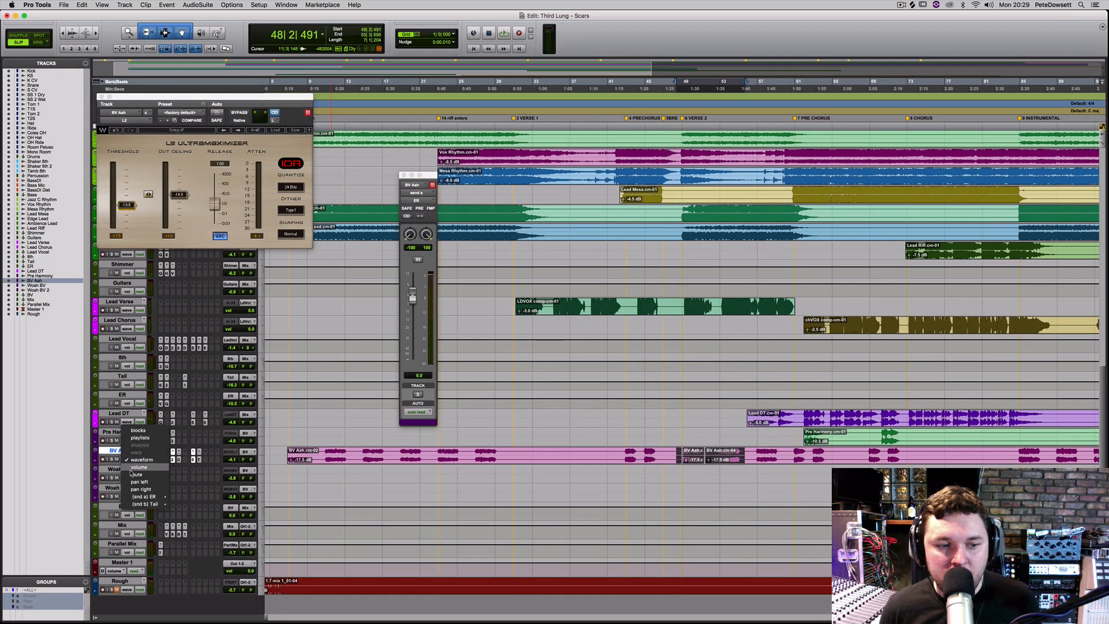
left_click(133, 468)
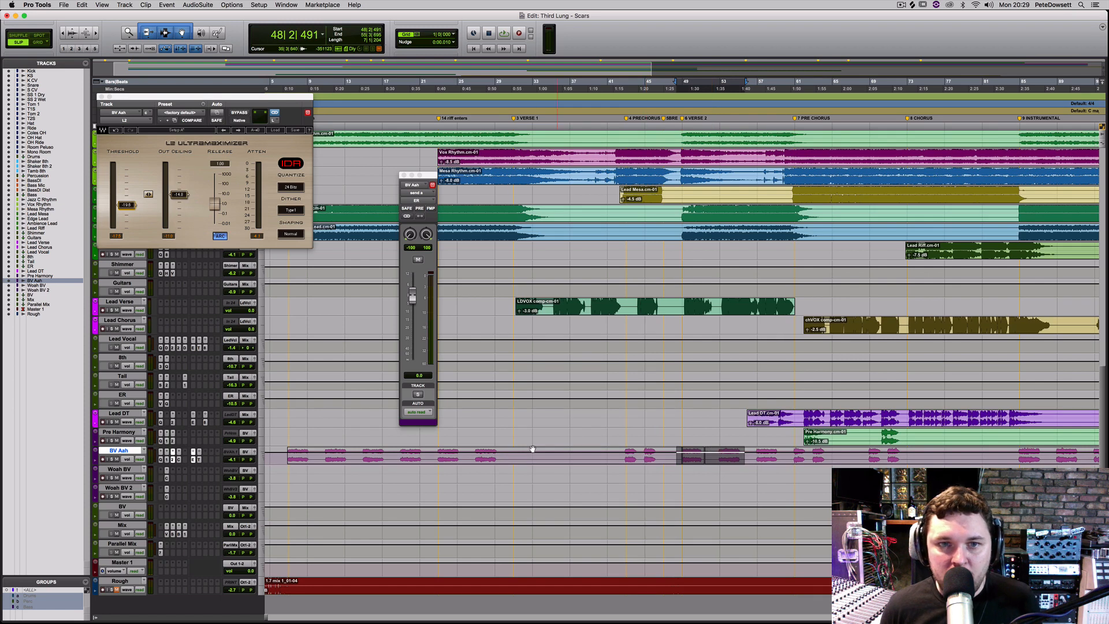
- Play from the intro and lower BV Aah's volume automation from bar 1 to about bar 30, just before verse 1
left_click(285, 457)
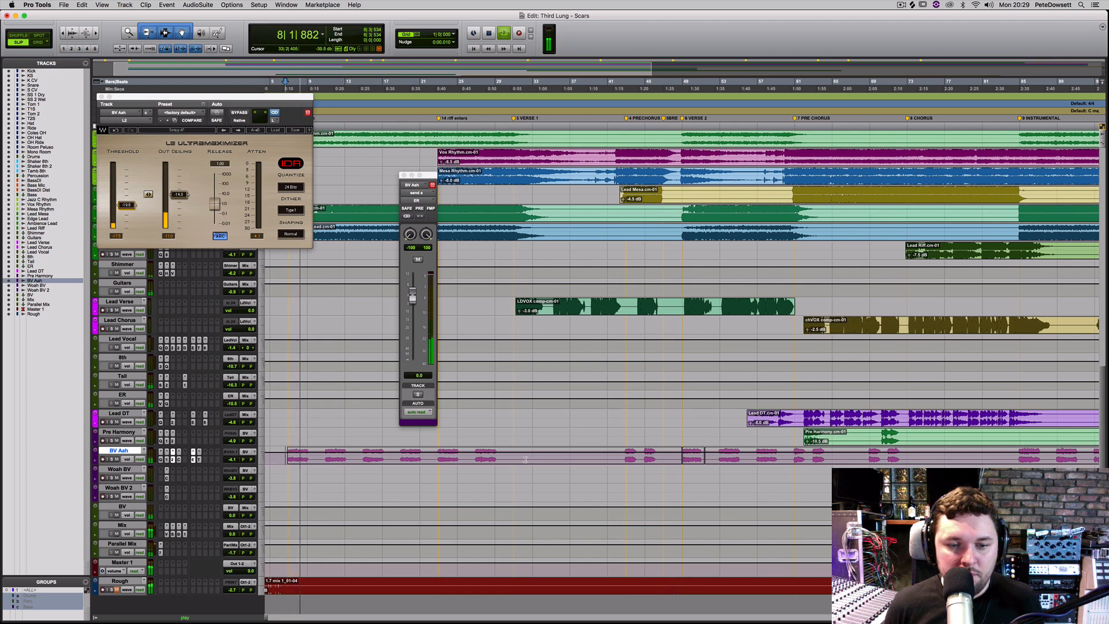
left_click_drag(512, 455, 233, 454)
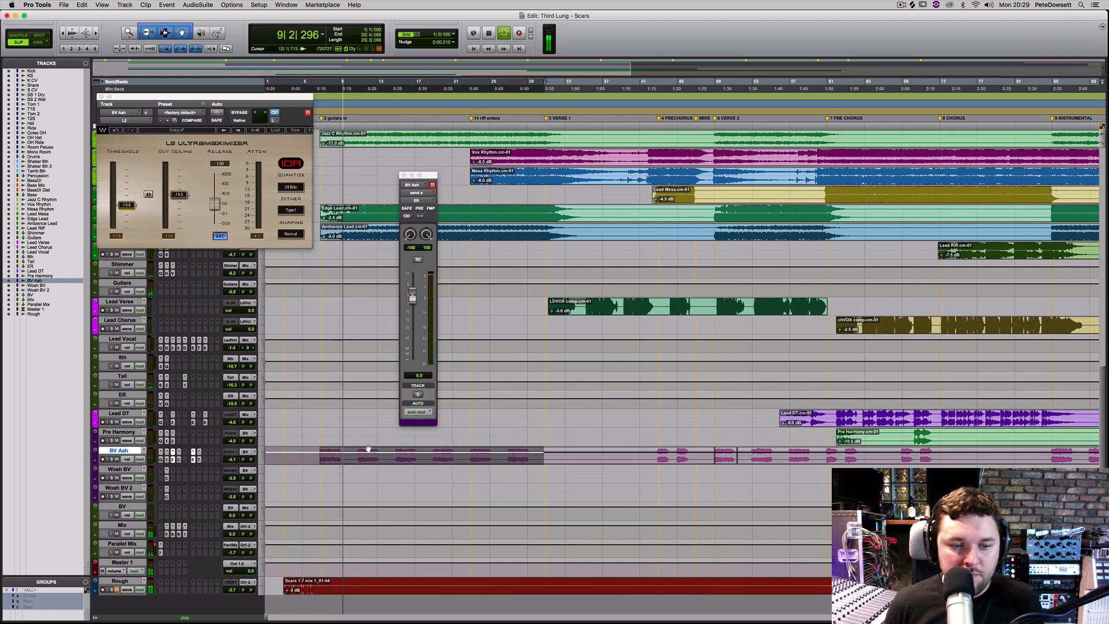
left_click_drag(366, 448, 366, 448)
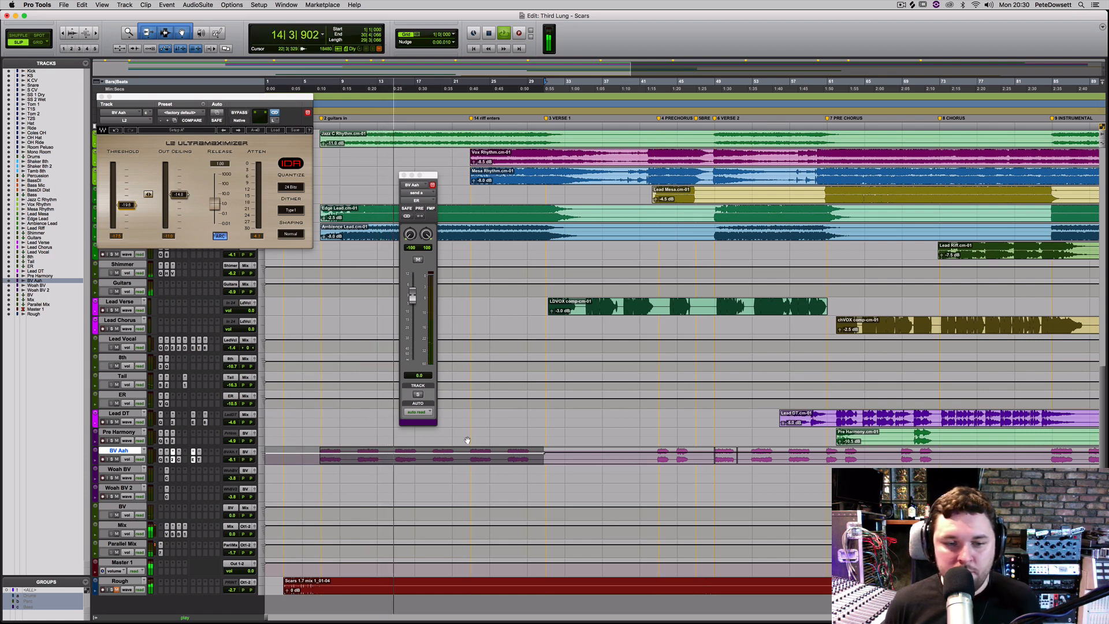
left_click_drag(462, 449, 462, 449)
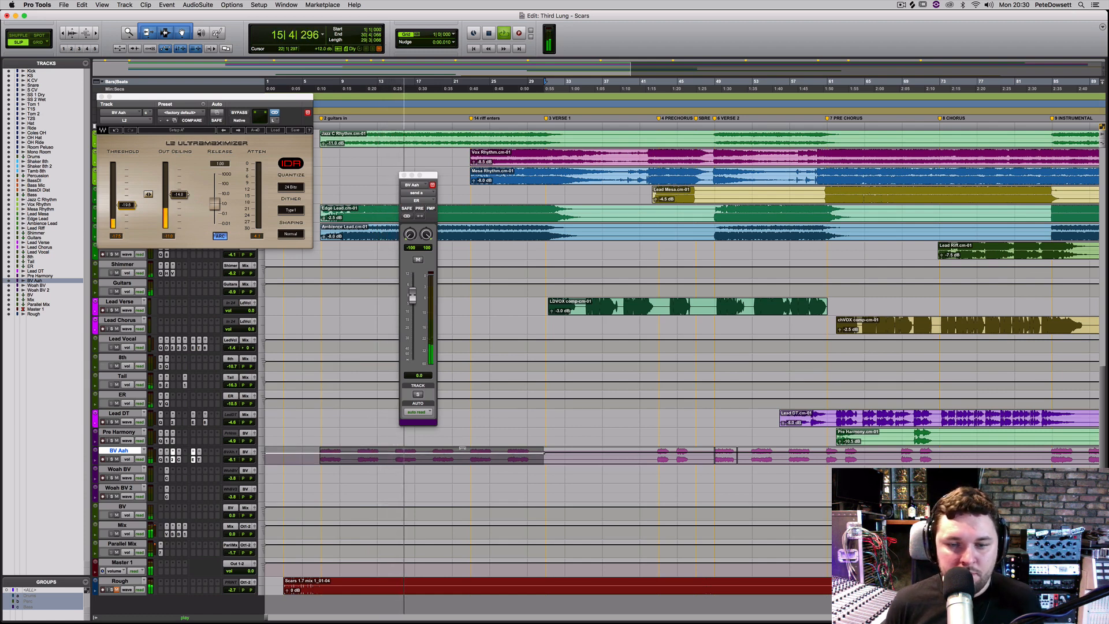
key("space")
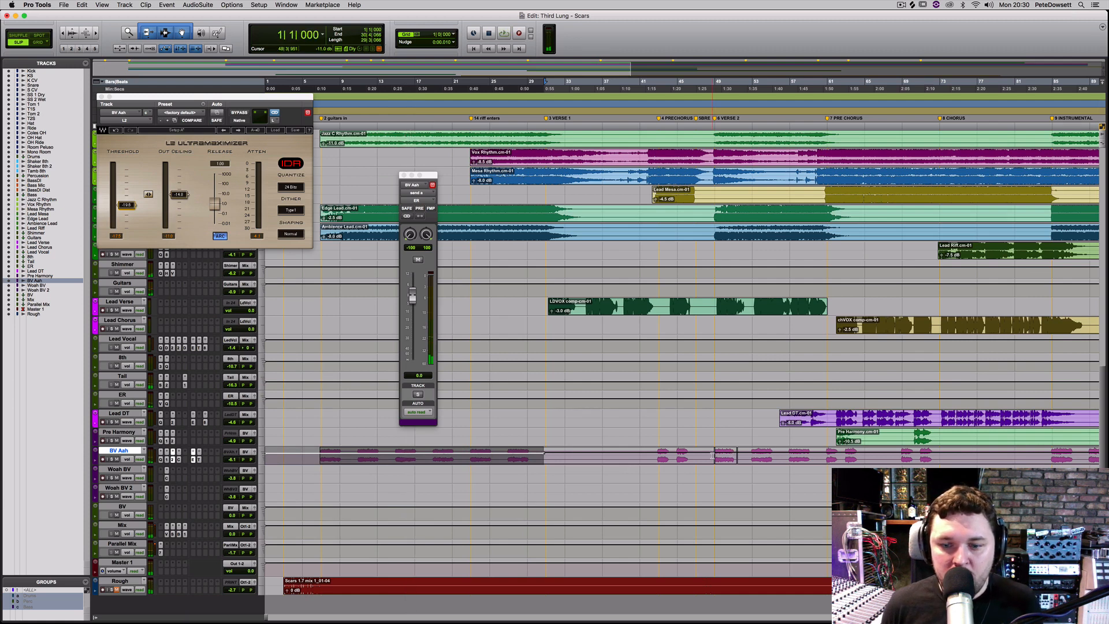
- Select BV Aah's opening verse 2 phrases to inspect their volume, and audition the pre-chorus from 42|3|029
left_click_drag(713, 454, 788, 464)
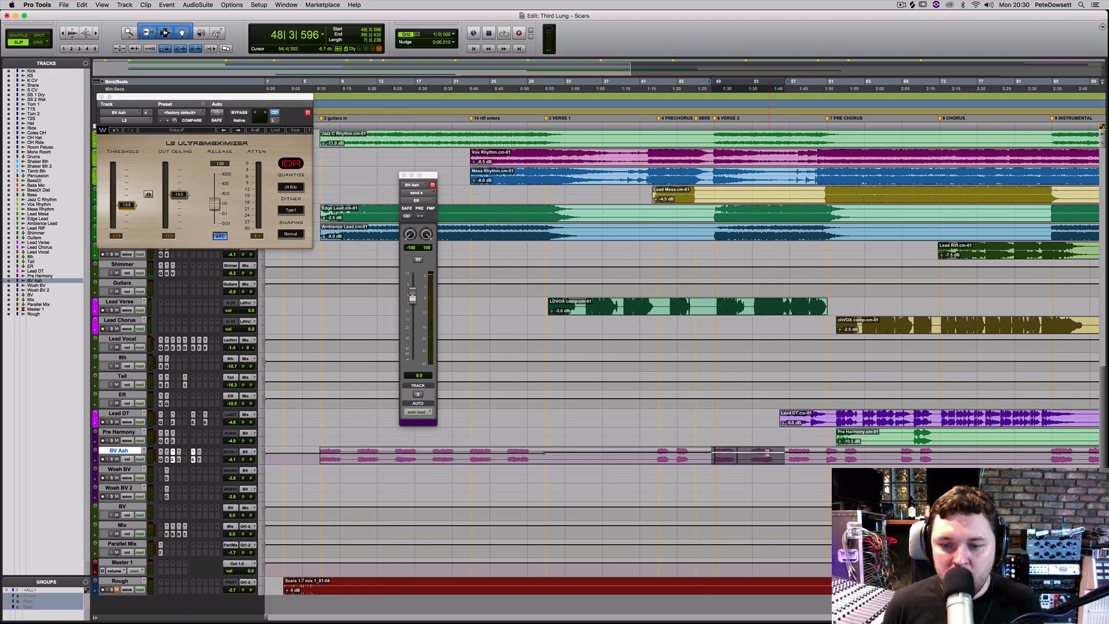
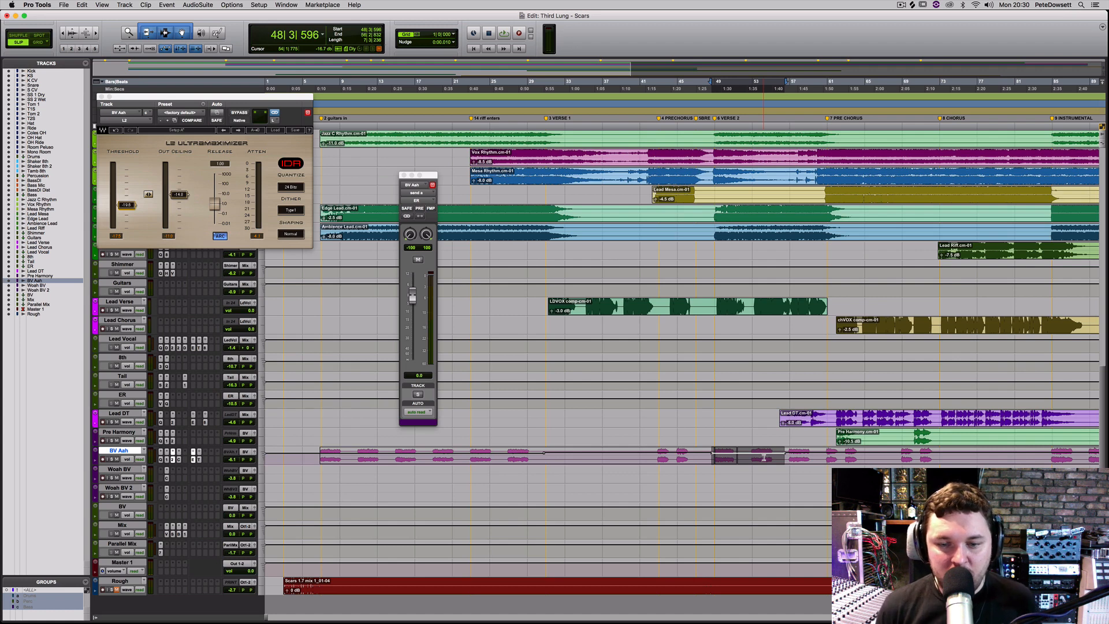
left_click(657, 454)
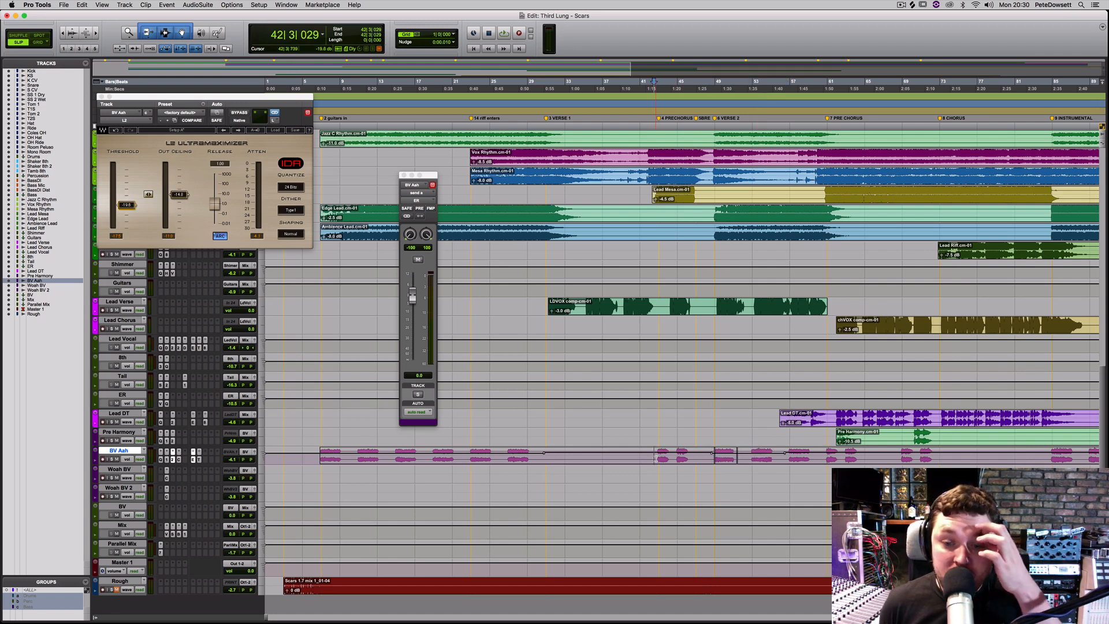
key("space")
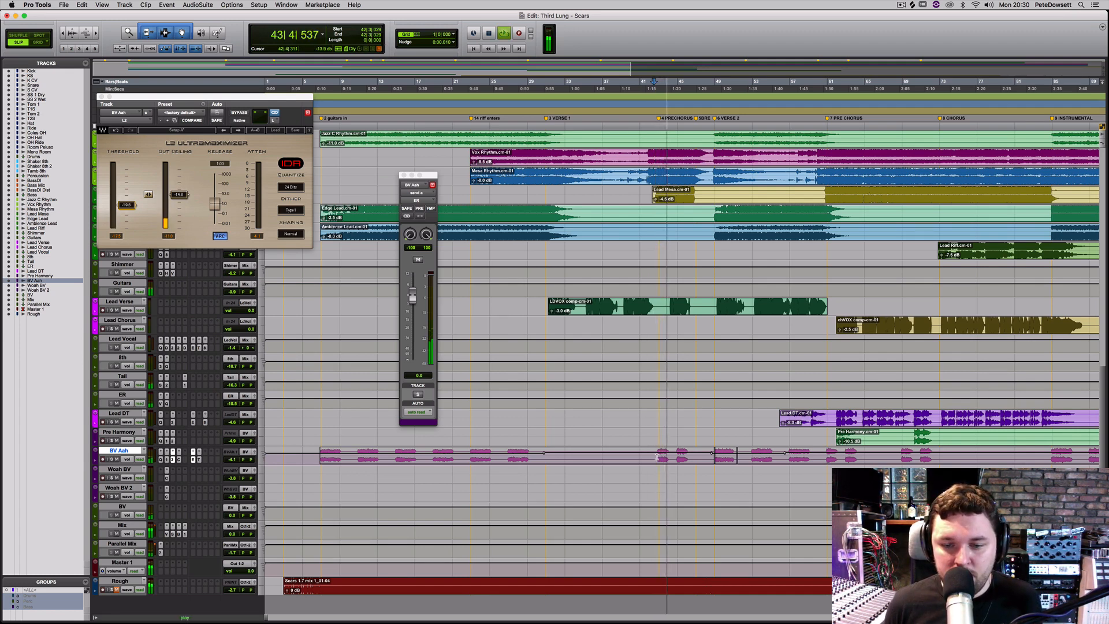
key("space")
key("r")
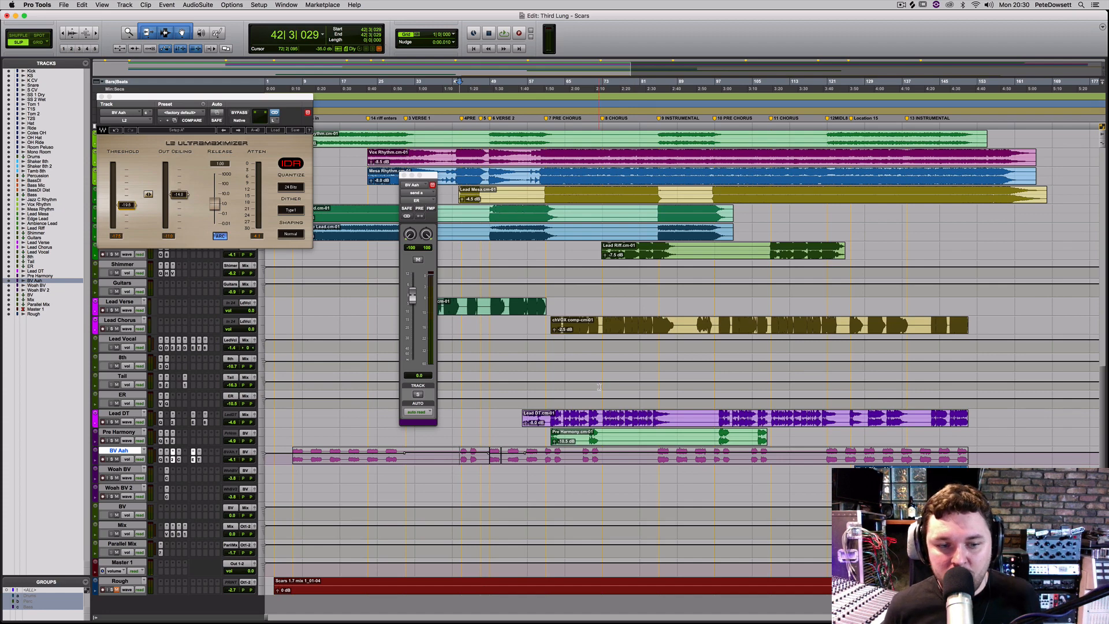
key("space")
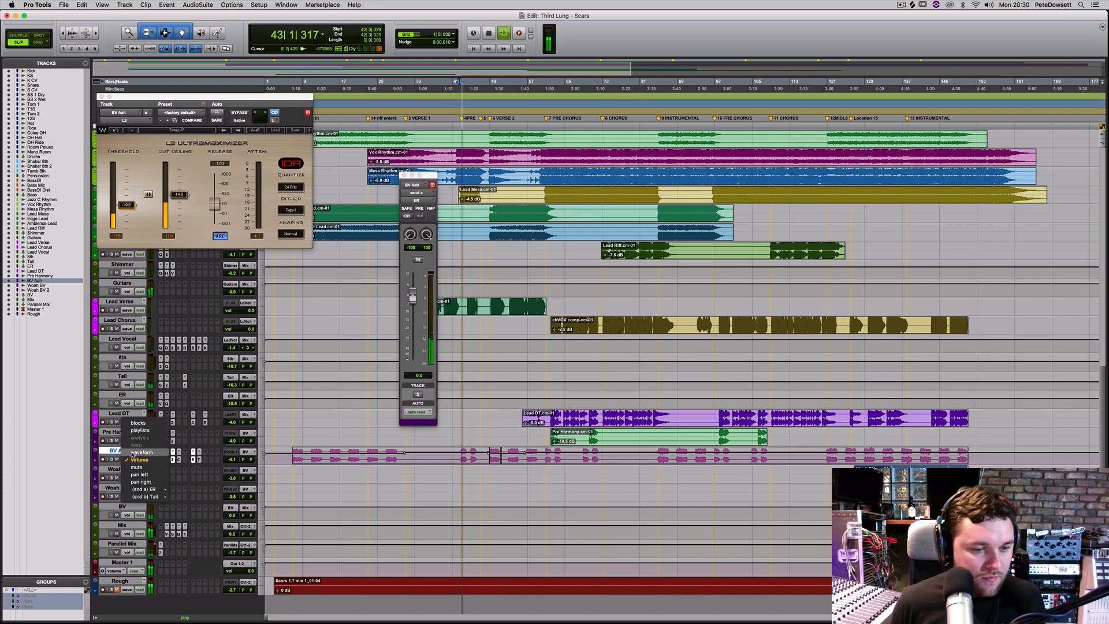
- Show the mixer, deselect BV Aah and close its L2 limiter and ER send windows
key("super+equal")
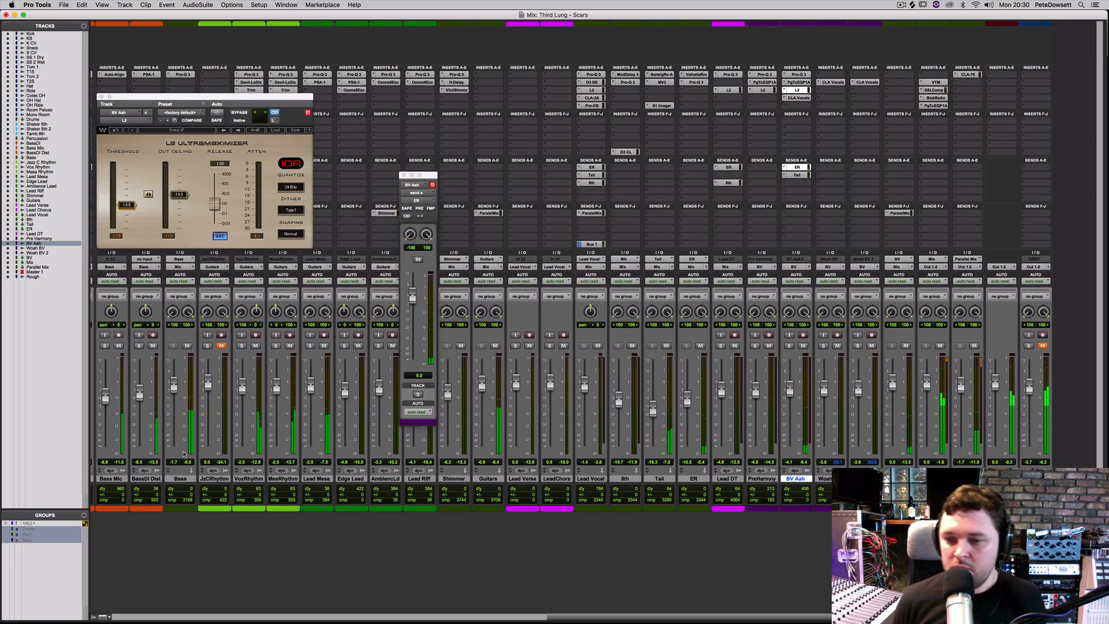
left_click(807, 482)
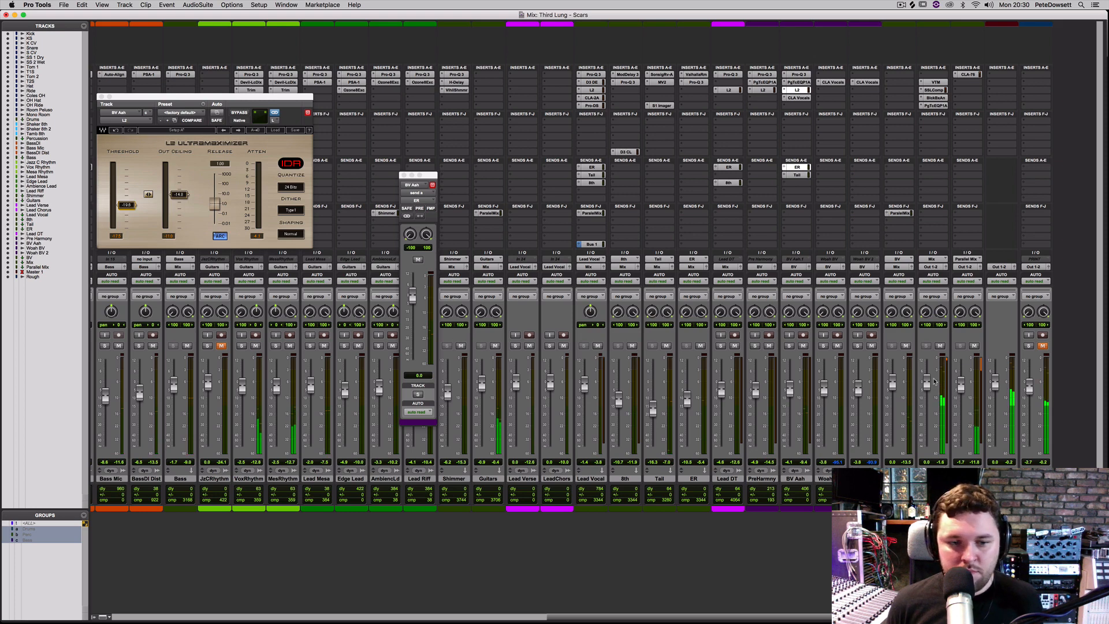
left_click(101, 97)
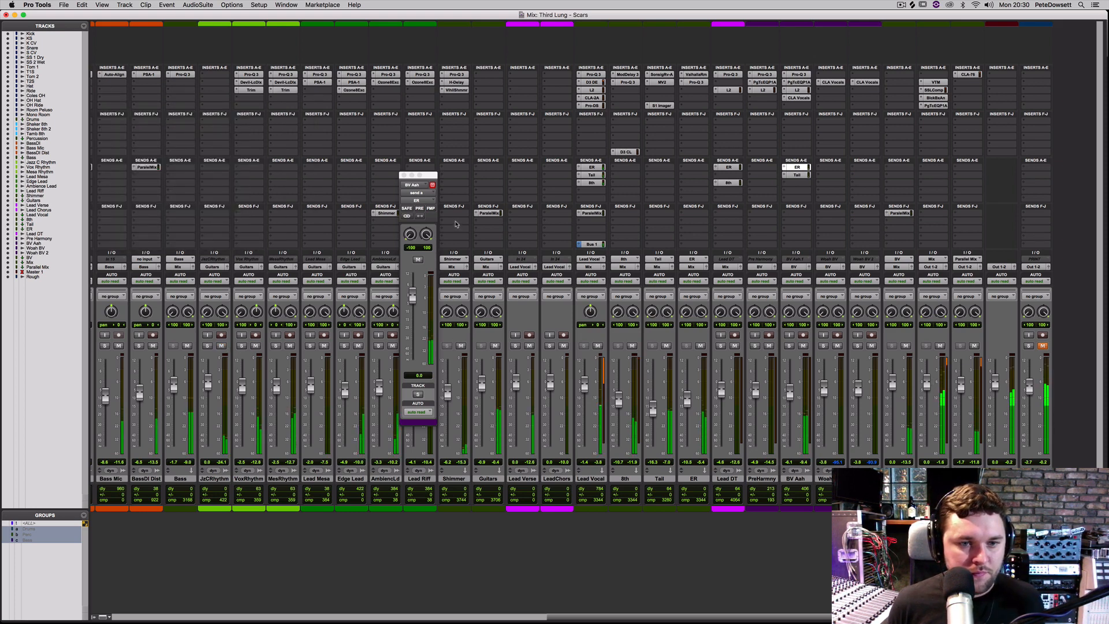
left_click(404, 175)
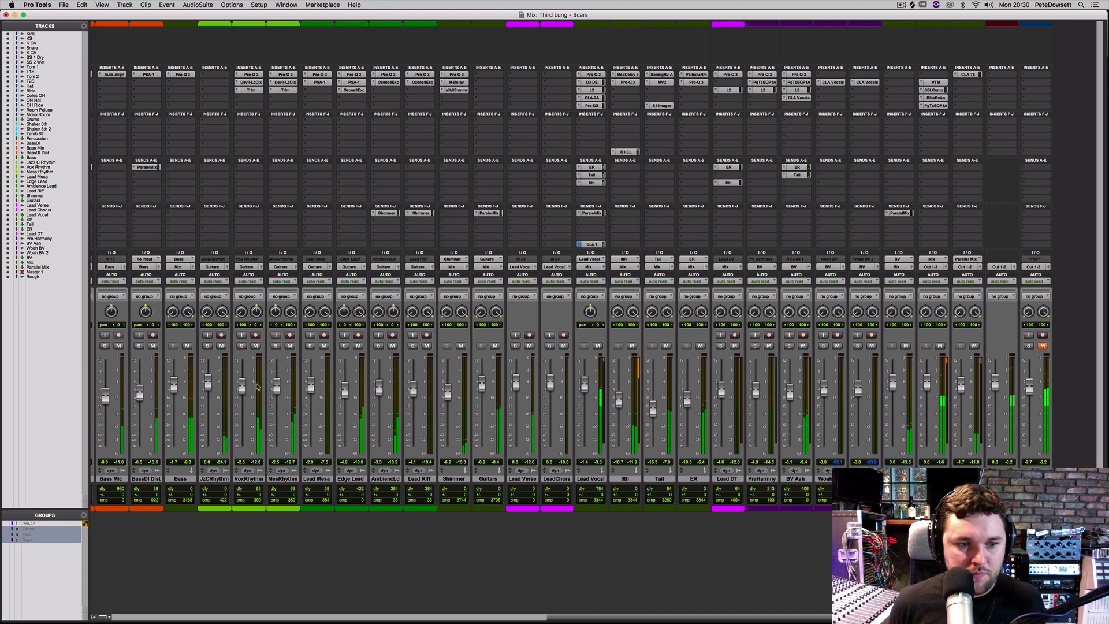
- Solo the Jazz C Rhythm track and insert a multichannel FabFilter Pro-Q 3 on it
left_click(220, 346)
left_click(207, 346)
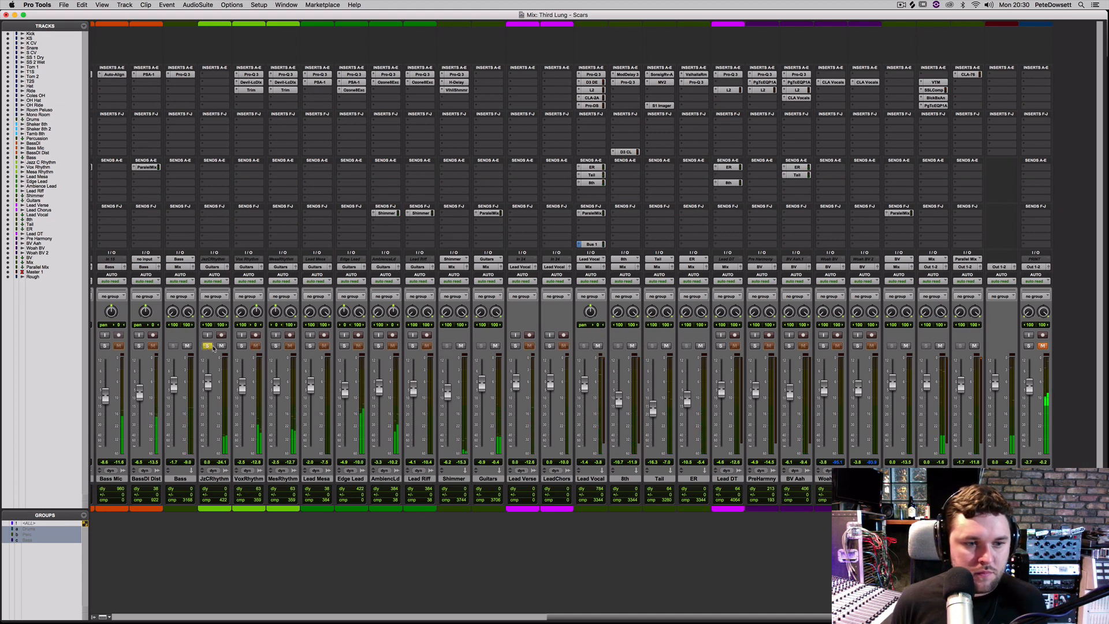
left_click(203, 85)
mouse_move(263, 82)
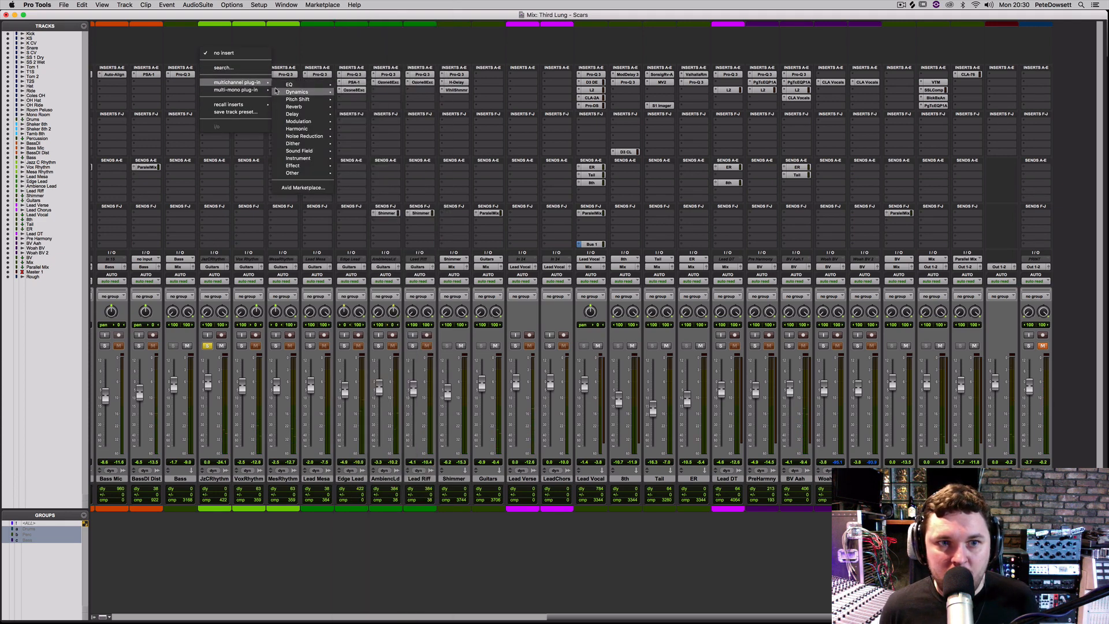
left_click(390, 135)
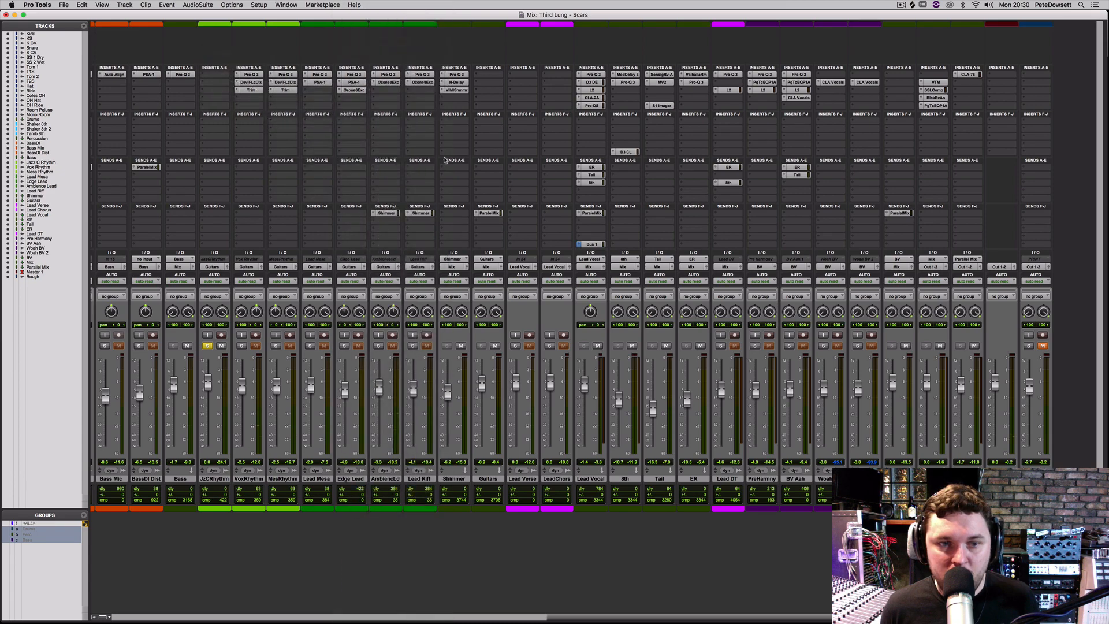
left_click_drag(387, 91, 828, 77)
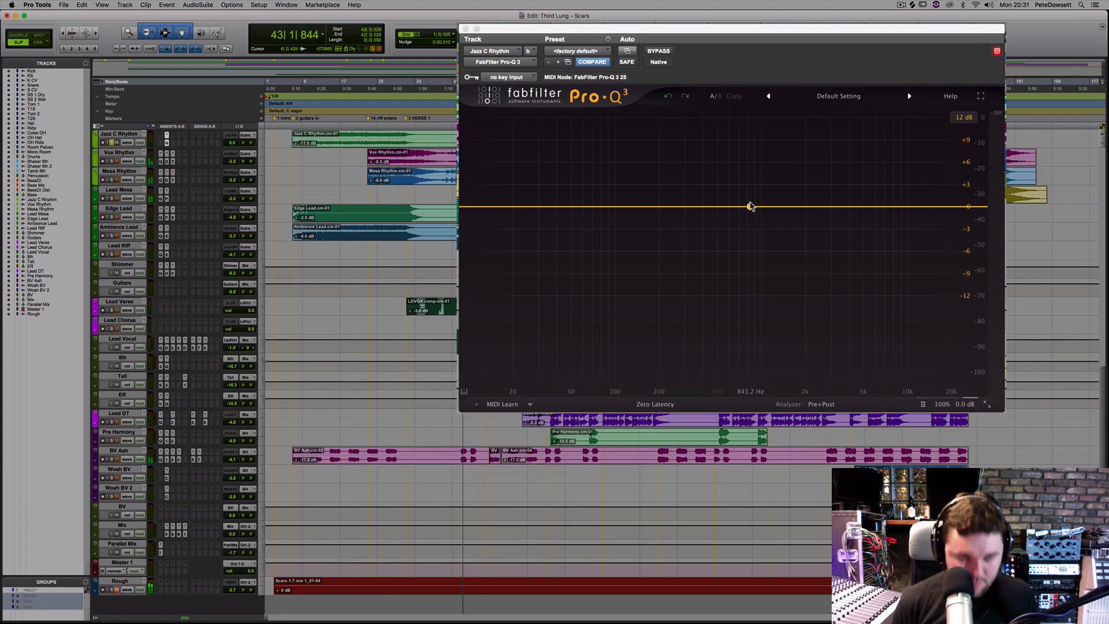
- During playback, cut Jazz C Rhythm's lows at about 90 Hz and by about 3.9 dB at 172 Hz, comparing against bypass
scroll(493, 491, "up", 2)
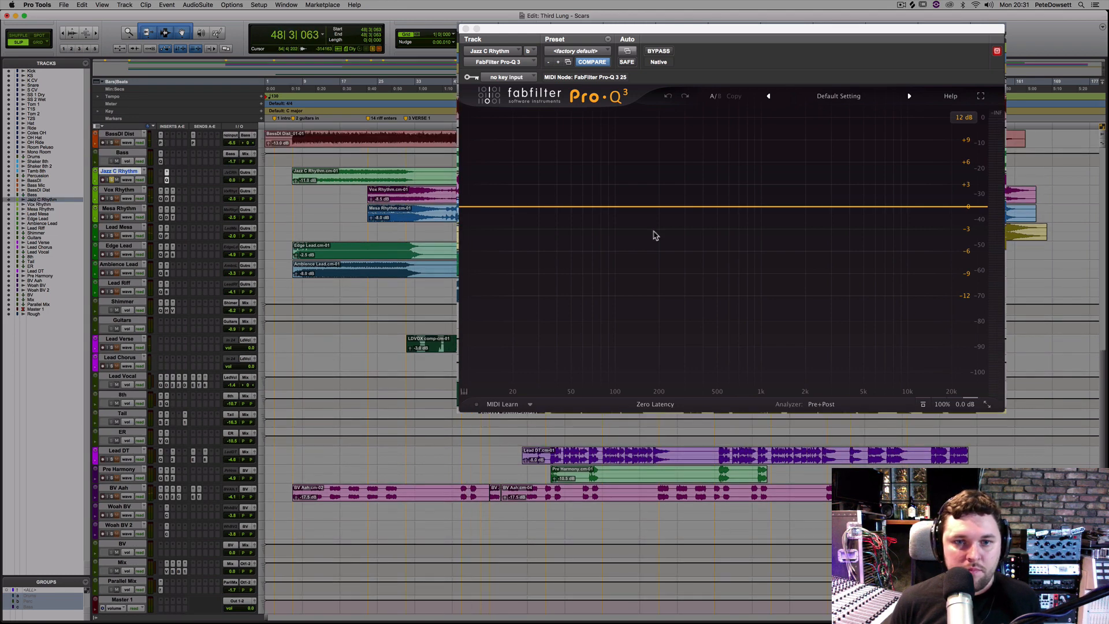
key("space")
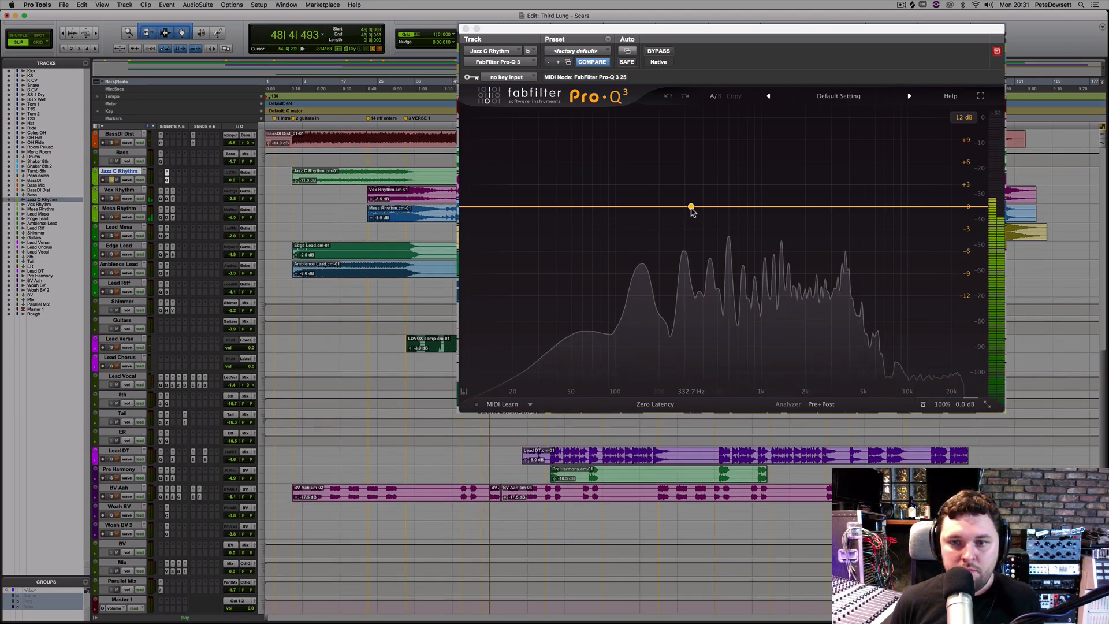
left_click_drag(678, 214, 651, 268)
scroll(609, 272, "up", 2)
scroll(610, 267, "down", 3)
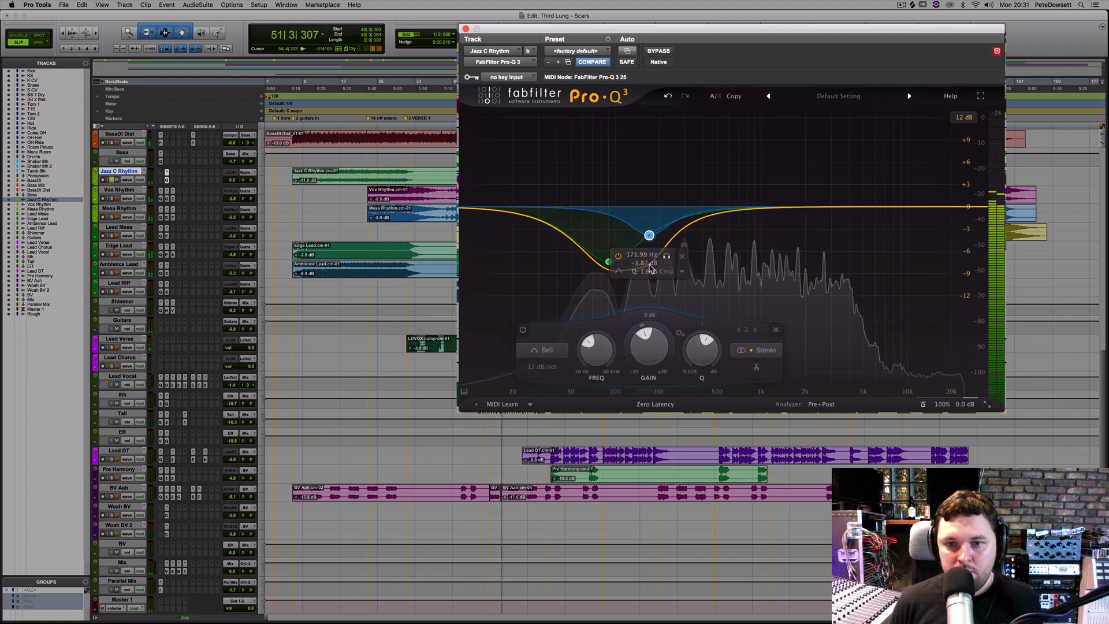
left_click(658, 51)
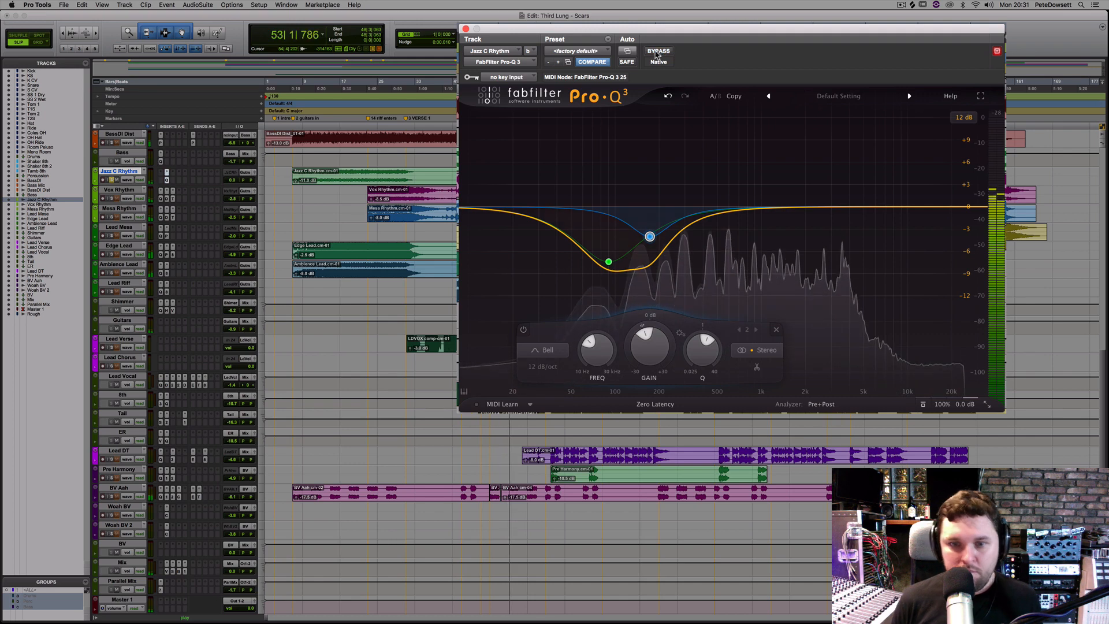
left_click(659, 50)
- Show the mixer, add a Shimmer send to Jazz C Rhythm and set its level to -1.1 dB
key("super+equal")
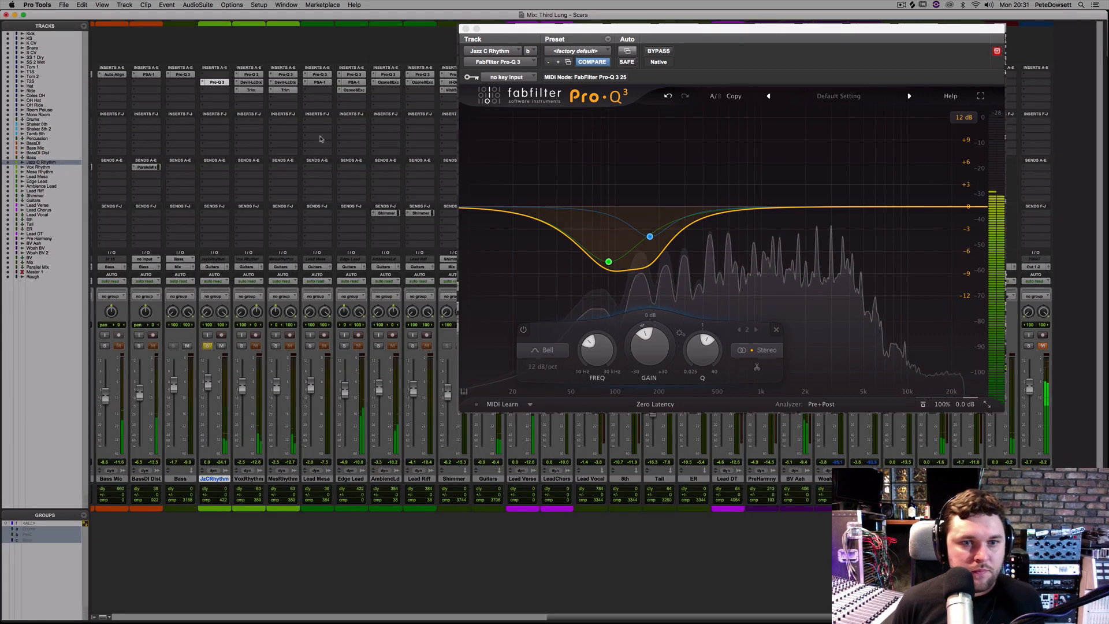
left_click_drag(219, 209, 218, 213)
left_click(218, 212)
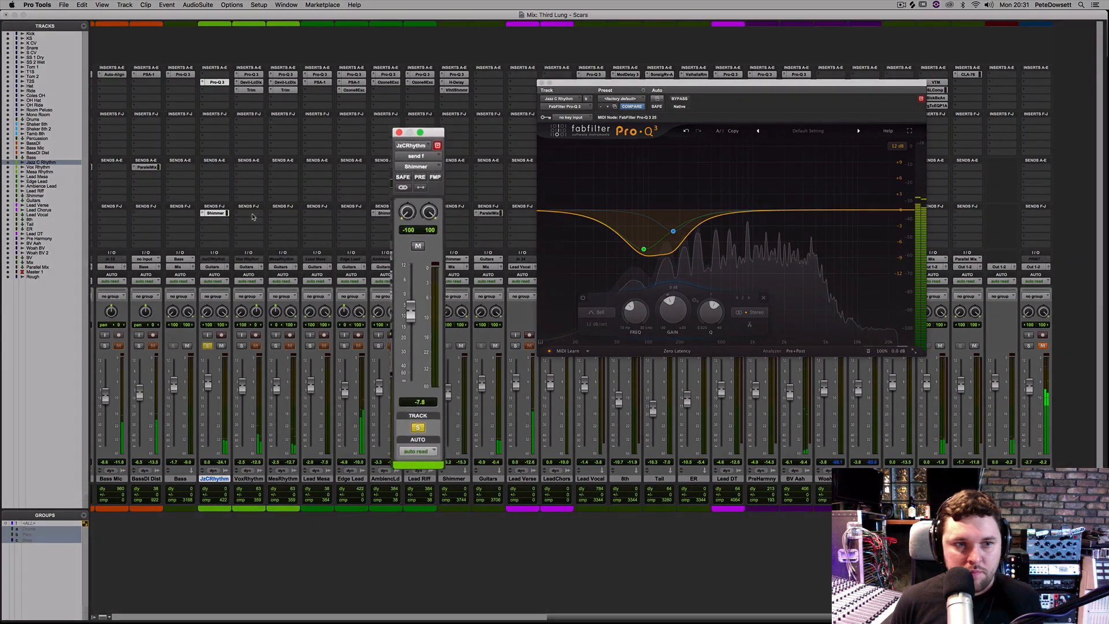
left_click_drag(410, 315, 410, 301)
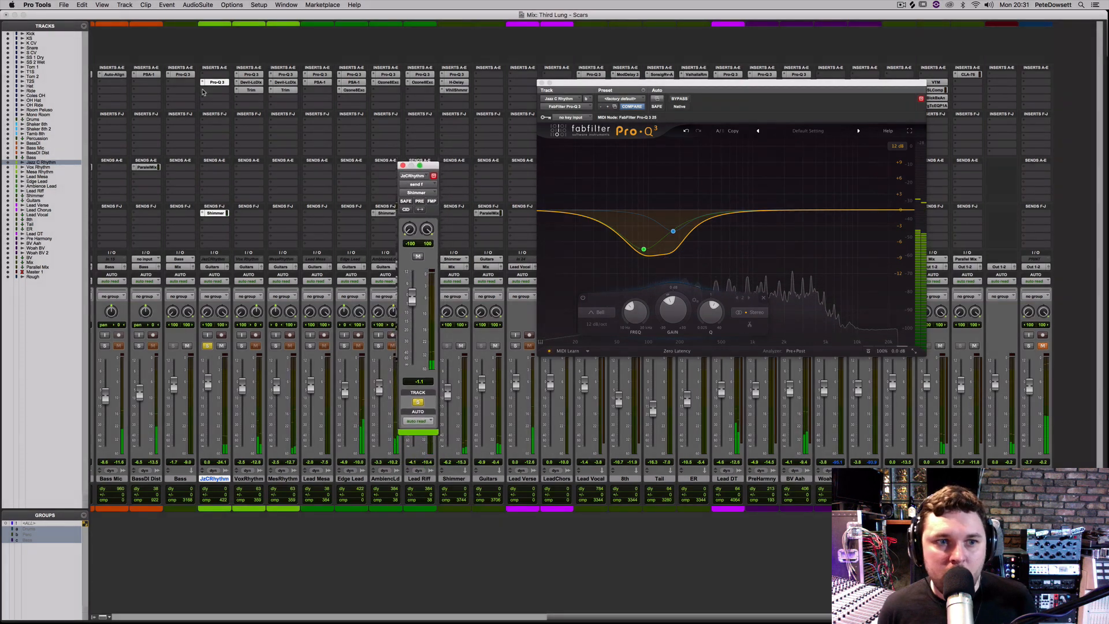
- Insert the stereo S1 Imager after Jazz C Rhythm's EQ and widen it to about 1.75
left_click(208, 92)
mouse_move(237, 91)
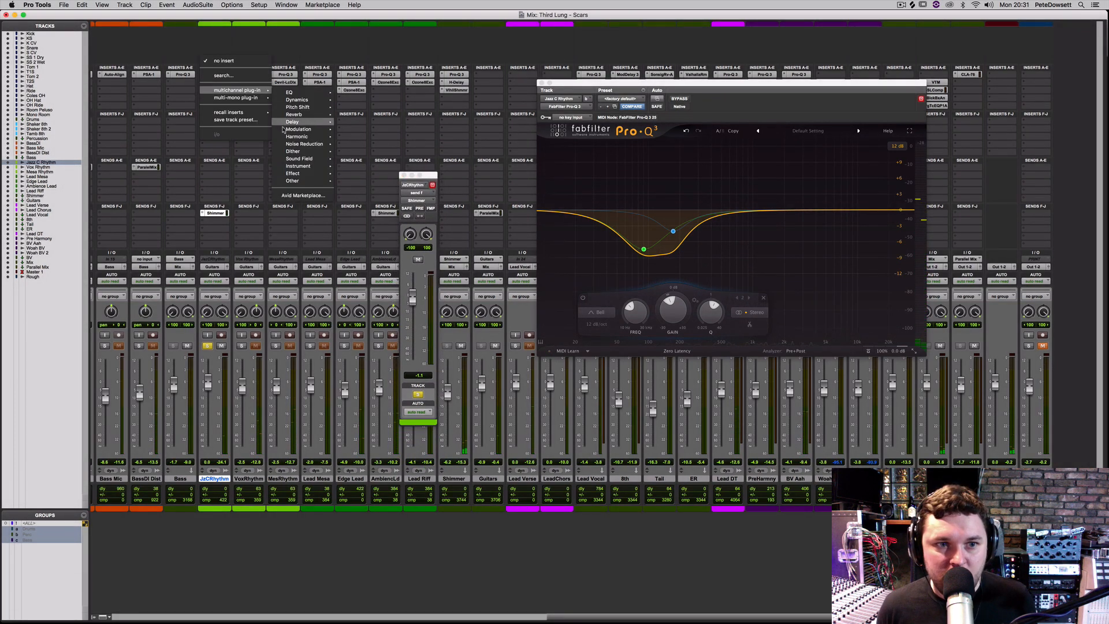
mouse_move(295, 138)
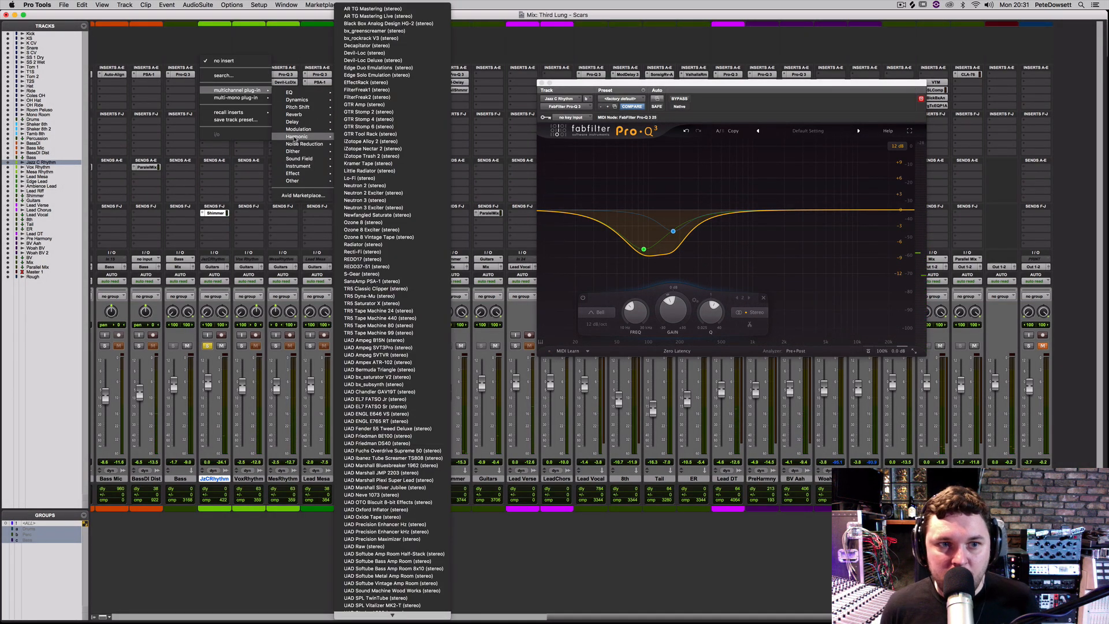
mouse_move(298, 159)
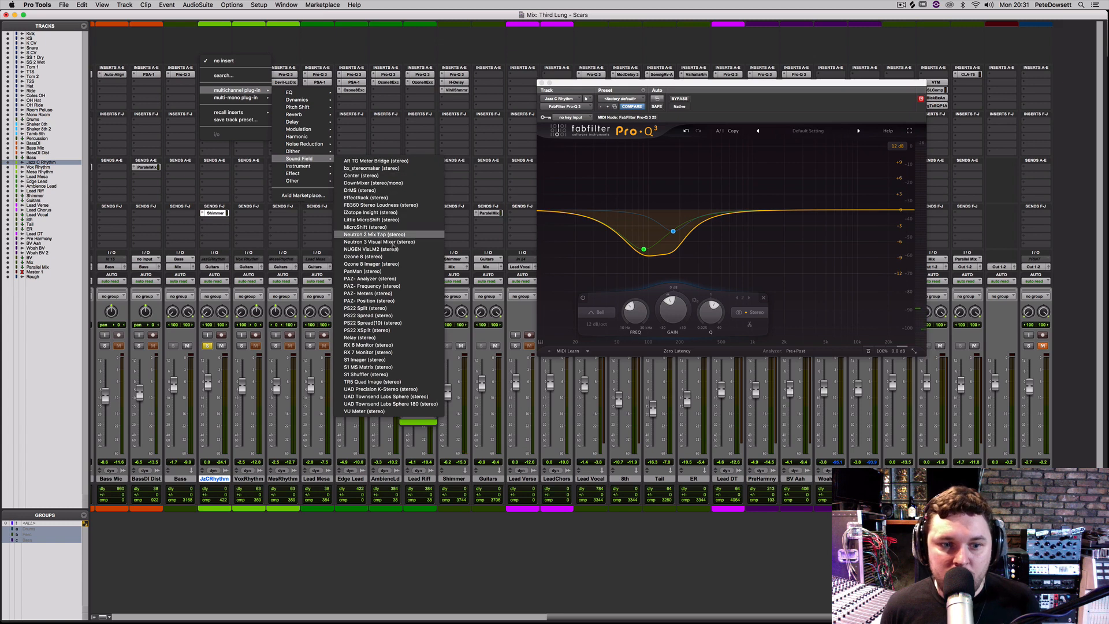
left_click(384, 360)
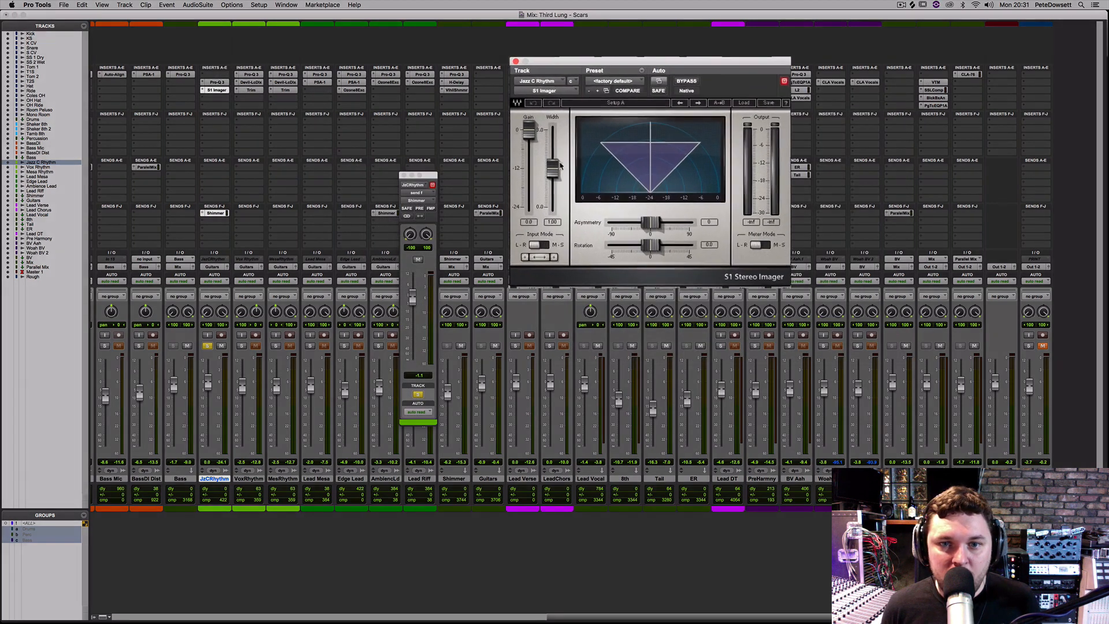
left_click_drag(572, 169, 540, 149)
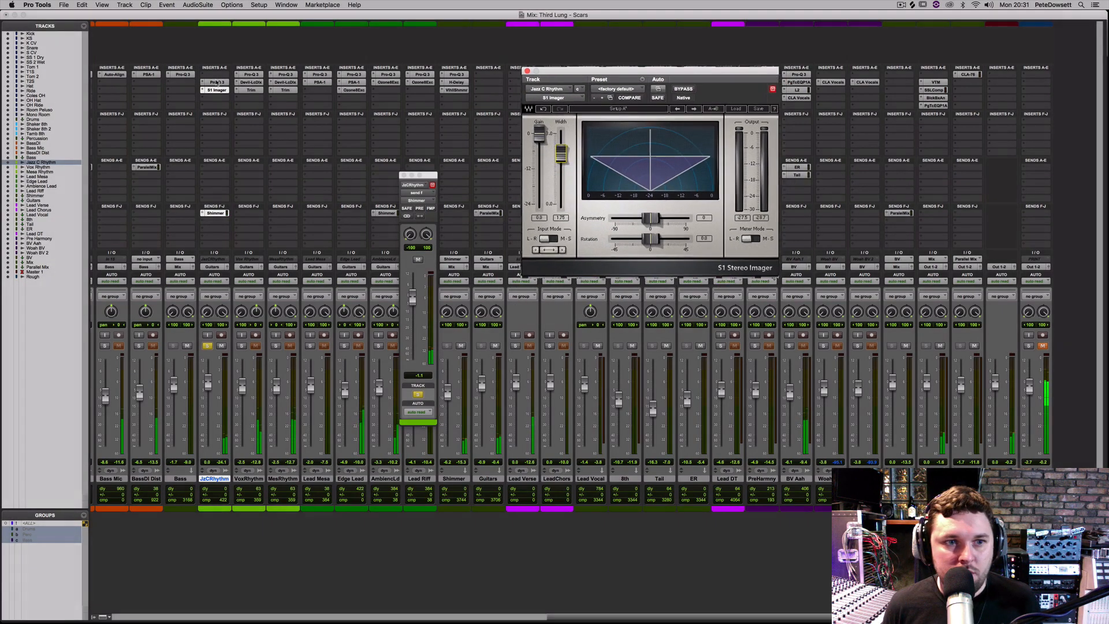
- Add a Pro-Q 3 bell boost of about 2.5 dB near 1.4 kHz on Jazz C Rhythm
left_click(217, 82)
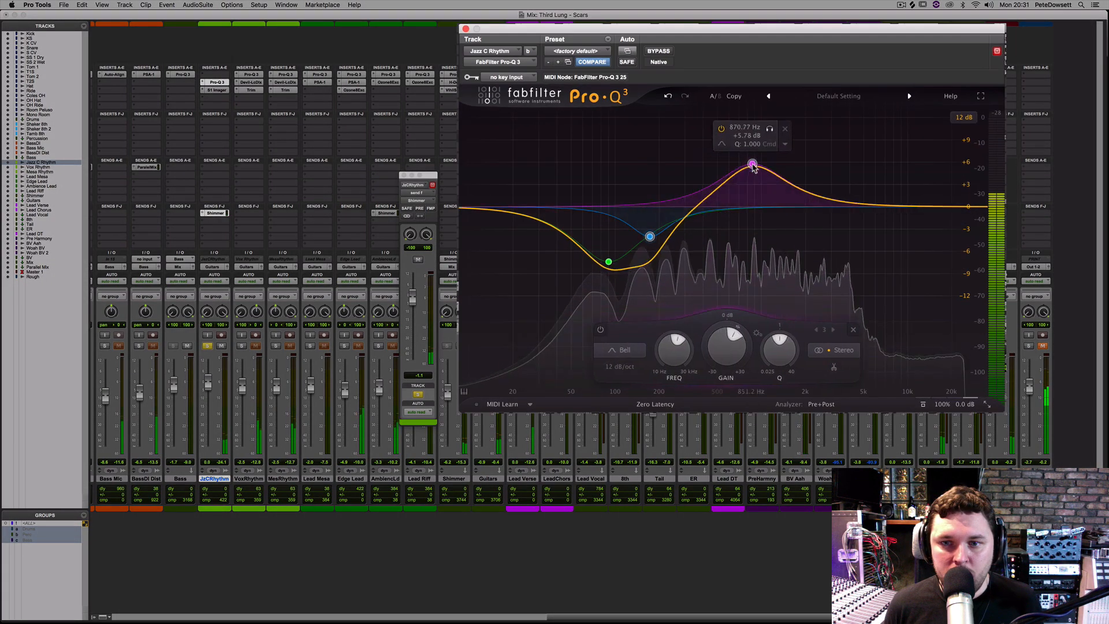
left_click_drag(752, 165, 784, 189)
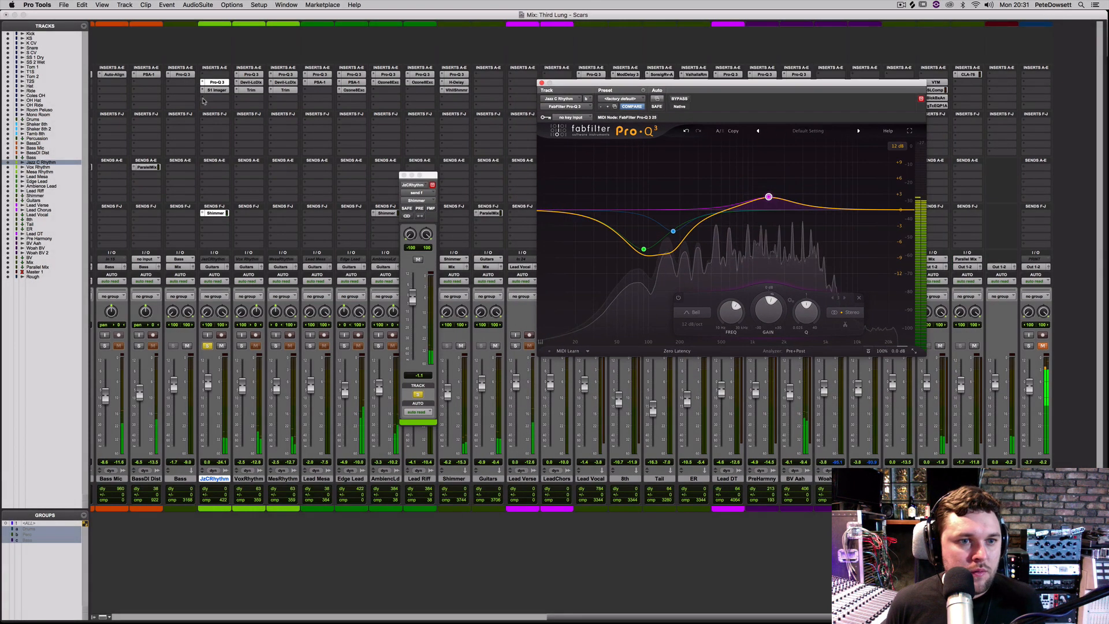
- Insert the stereo ValhallaVintageVerb reverb after the S1 Imager on Jazz C Rhythm
left_click(215, 75)
mouse_move(238, 98)
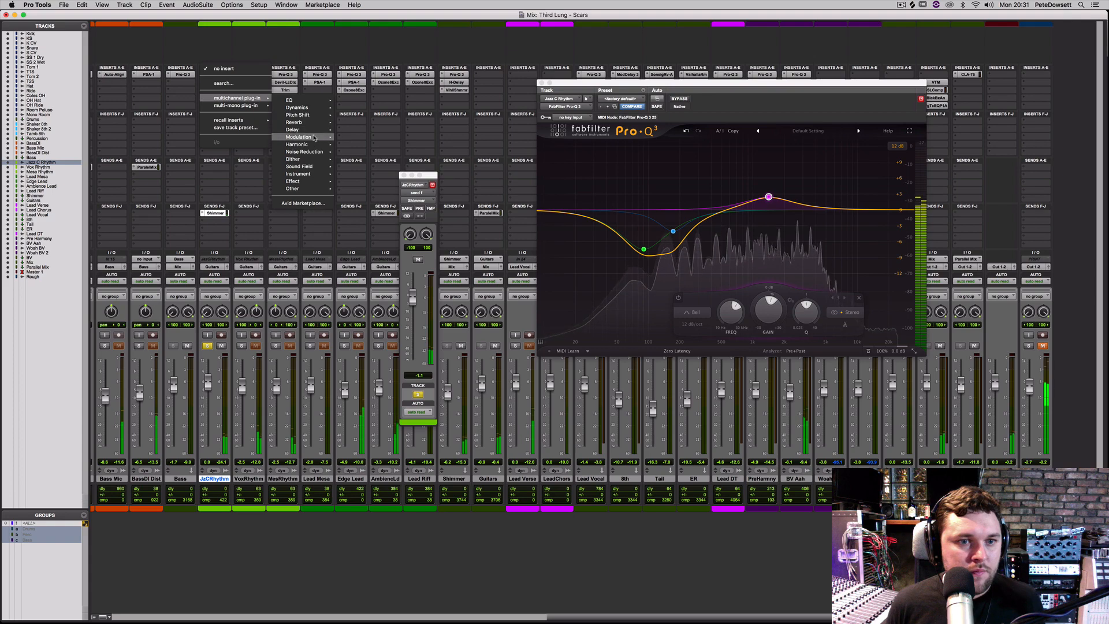
mouse_move(300, 123)
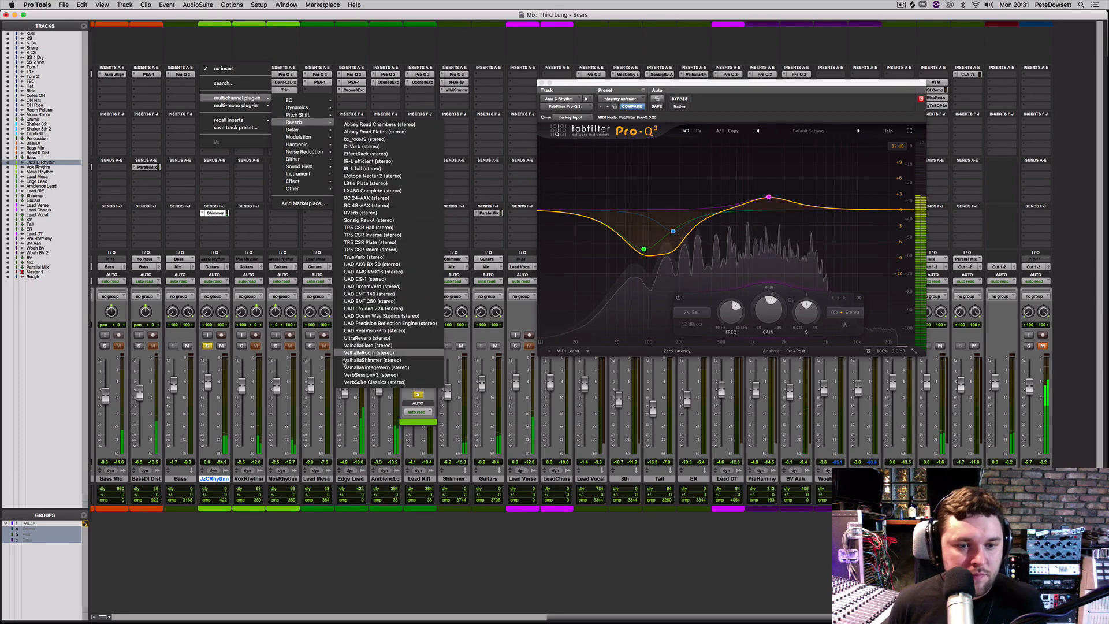
left_click(376, 368)
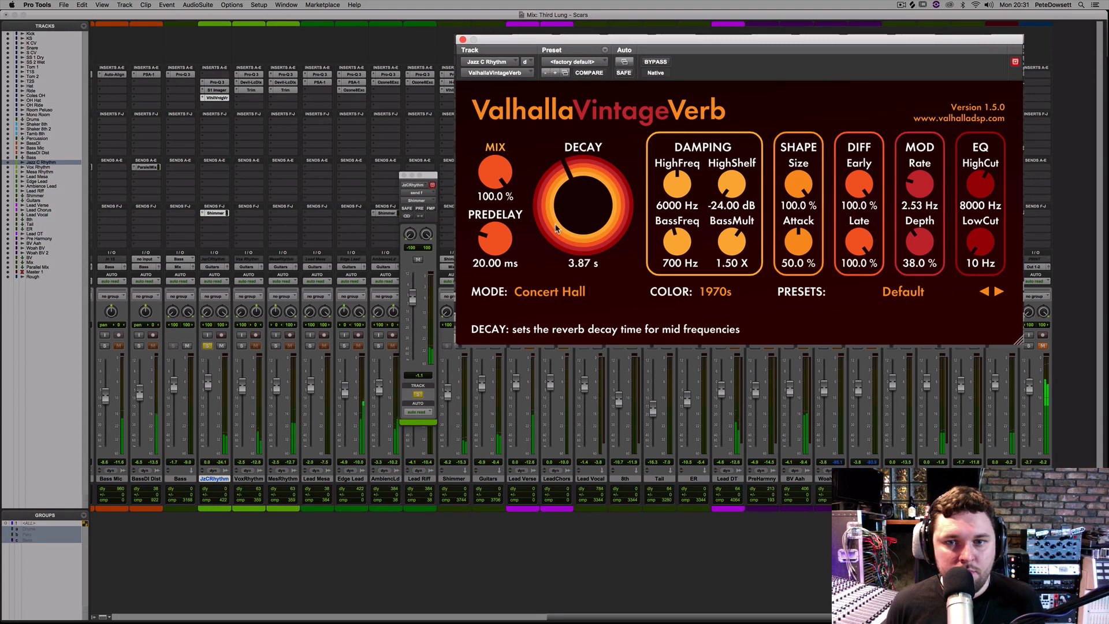
- Set the reverb's decay to 1.27 s, its colour to 1980s and its predelay to 41.40 ms
left_click_drag(556, 229, 549, 245)
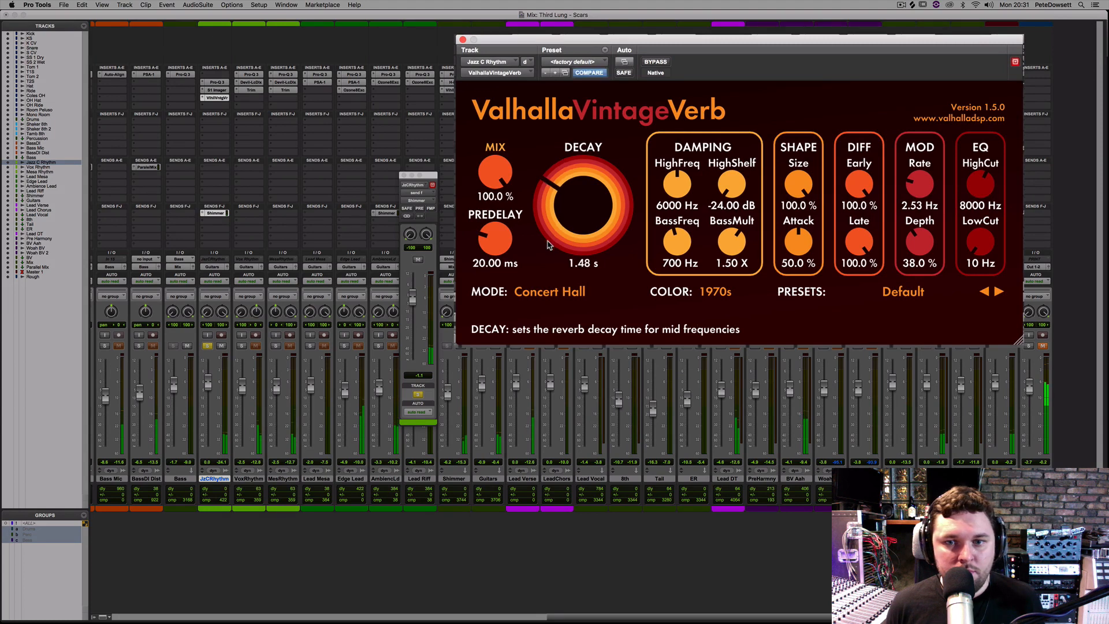
left_click(715, 292)
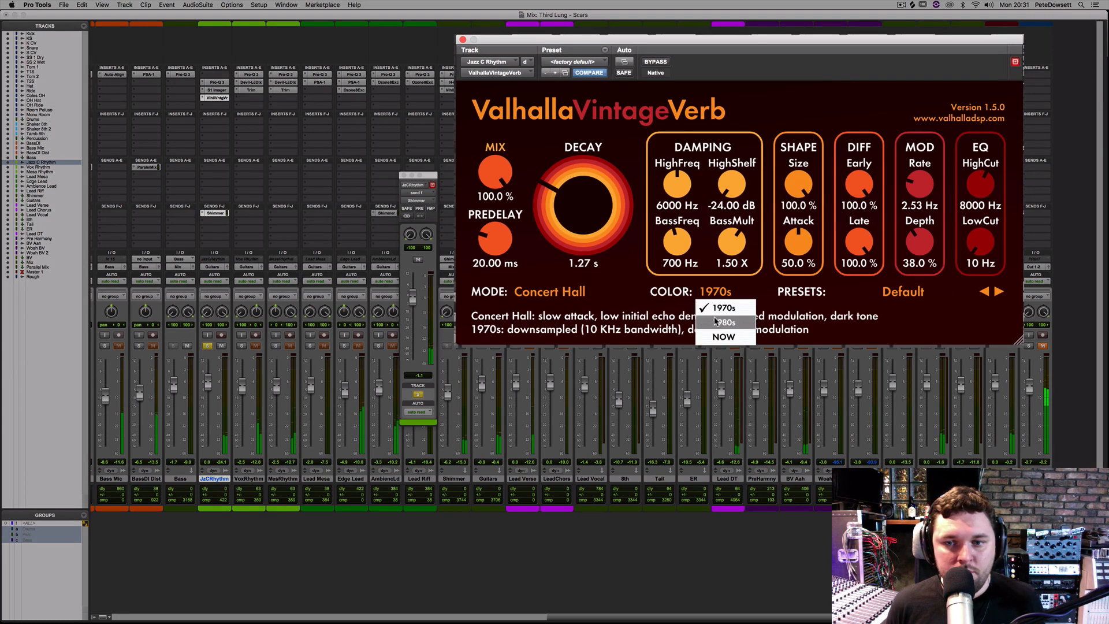
left_click(720, 319)
left_click_drag(493, 254, 493, 248)
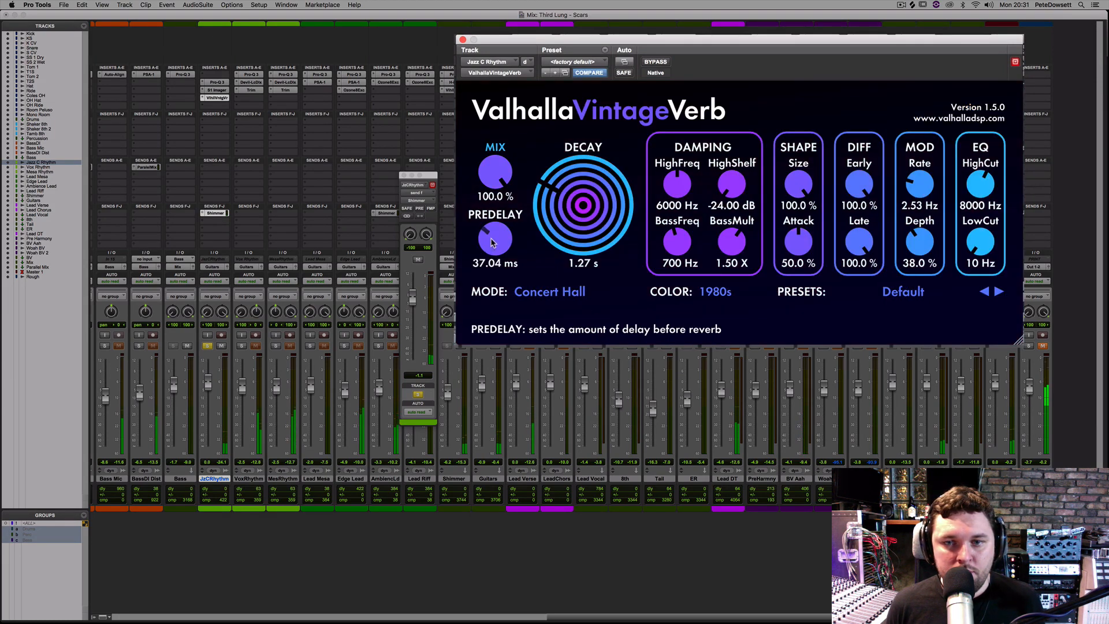
- Set the reverb's mix to 11.6 %, its HighCut to 13290 Hz and its LowCut to 550 Hz
left_click_drag(484, 193, 418, 406)
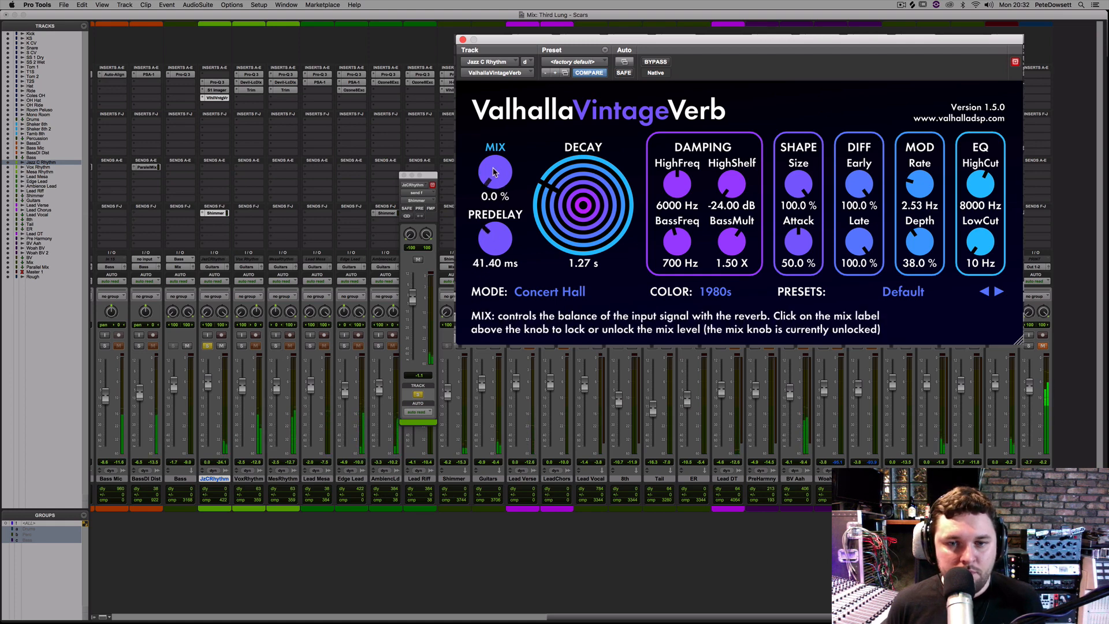
left_click_drag(494, 152, 494, 148)
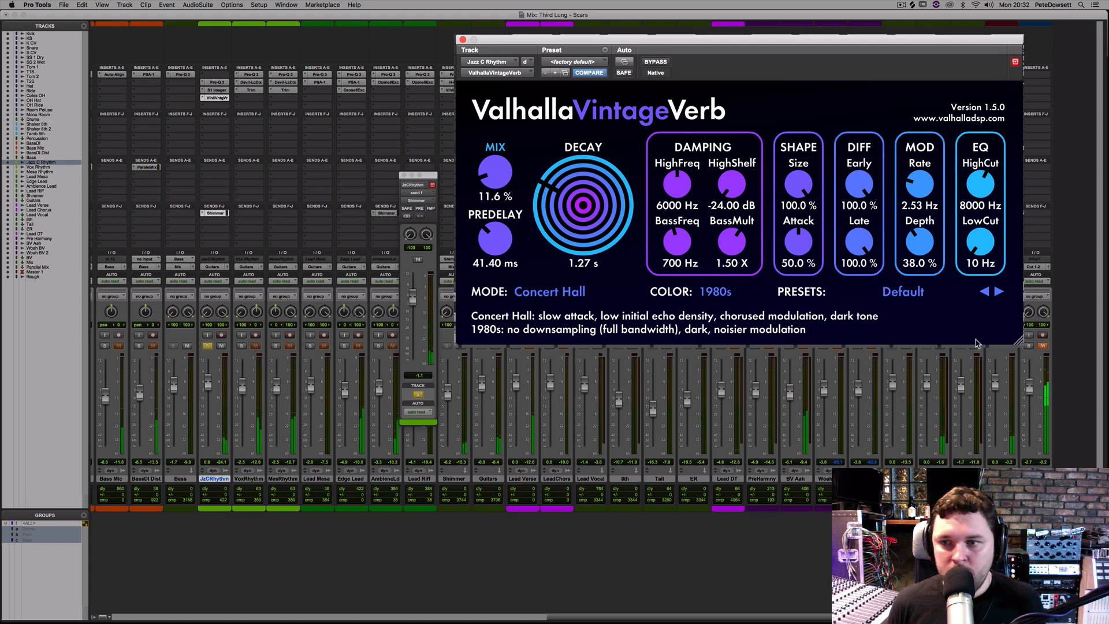
left_click_drag(992, 234, 990, 155)
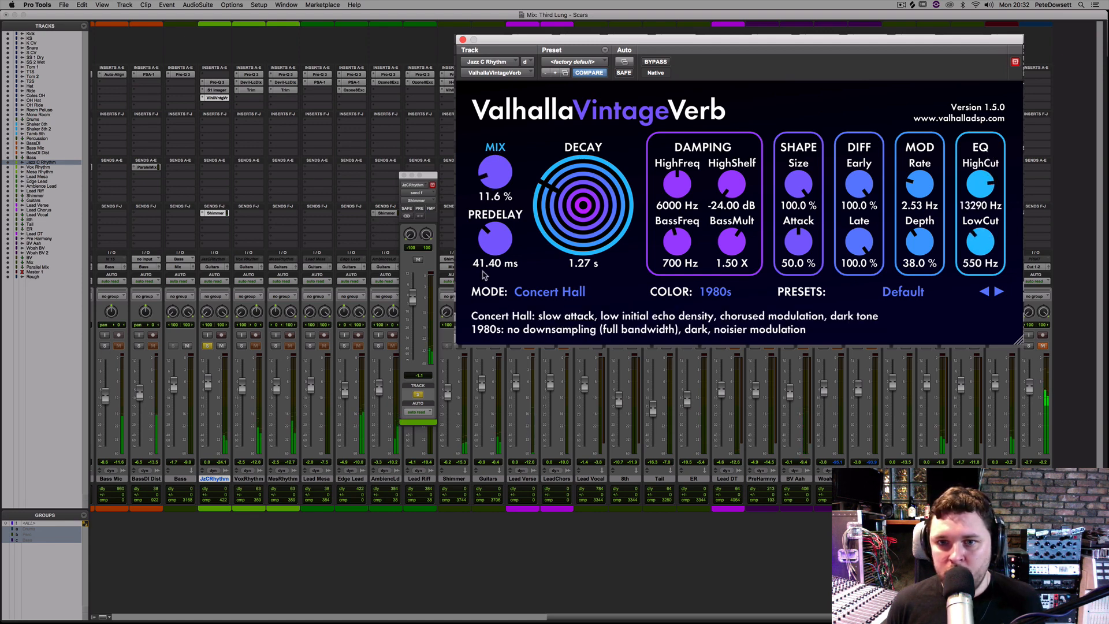
- Compare the reverb against bypass, then set its decay to 1.92 s and its colour to NOW
left_click(653, 62)
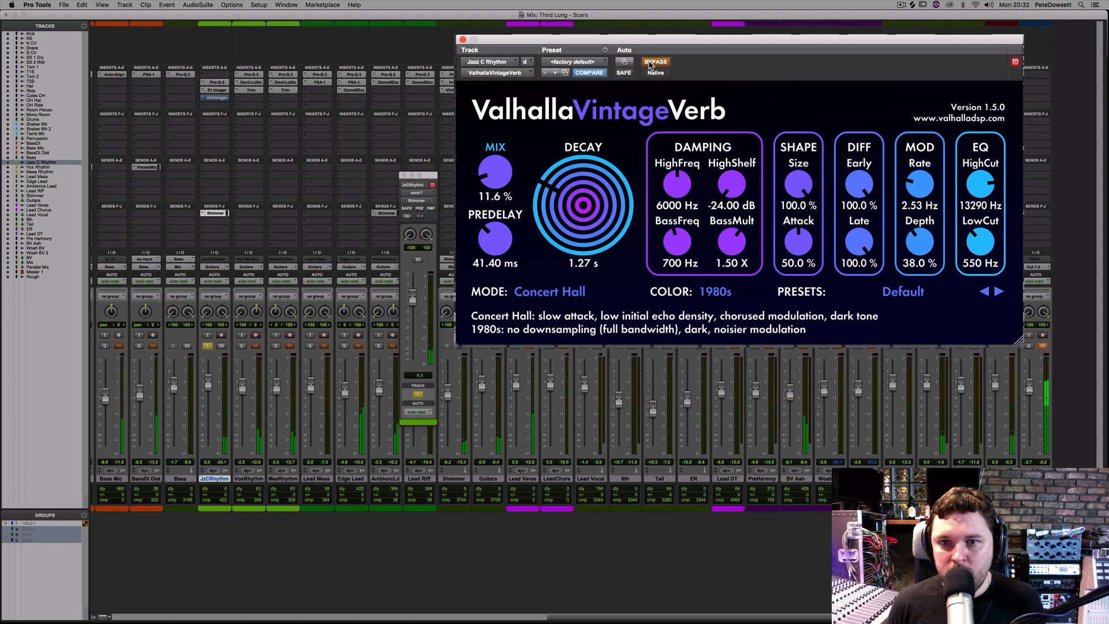
left_click(653, 62)
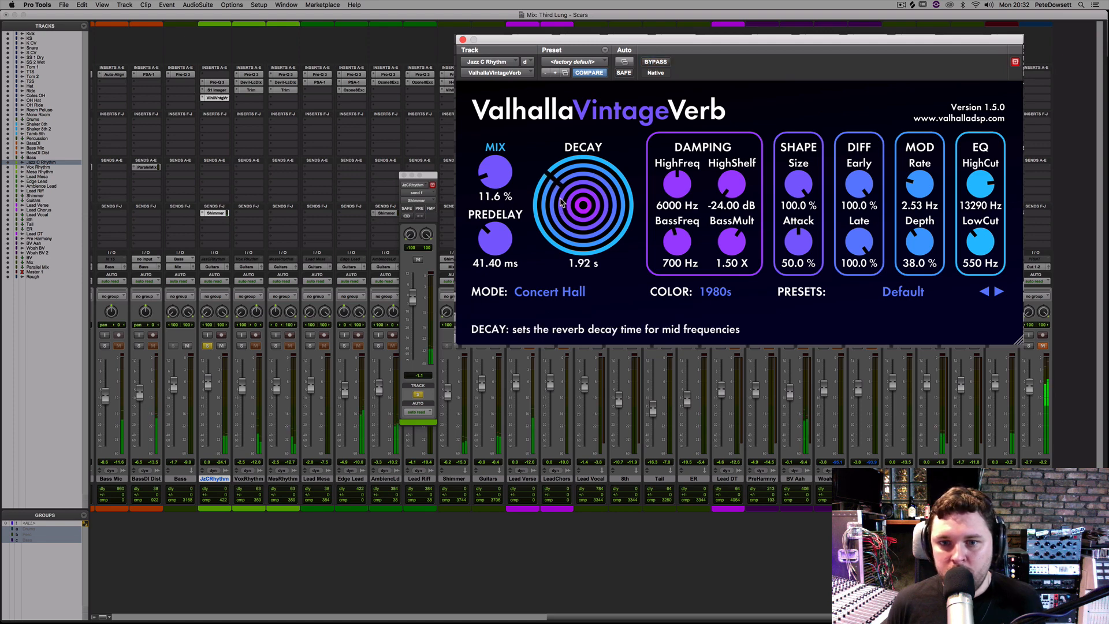
left_click(705, 293)
left_click(725, 337)
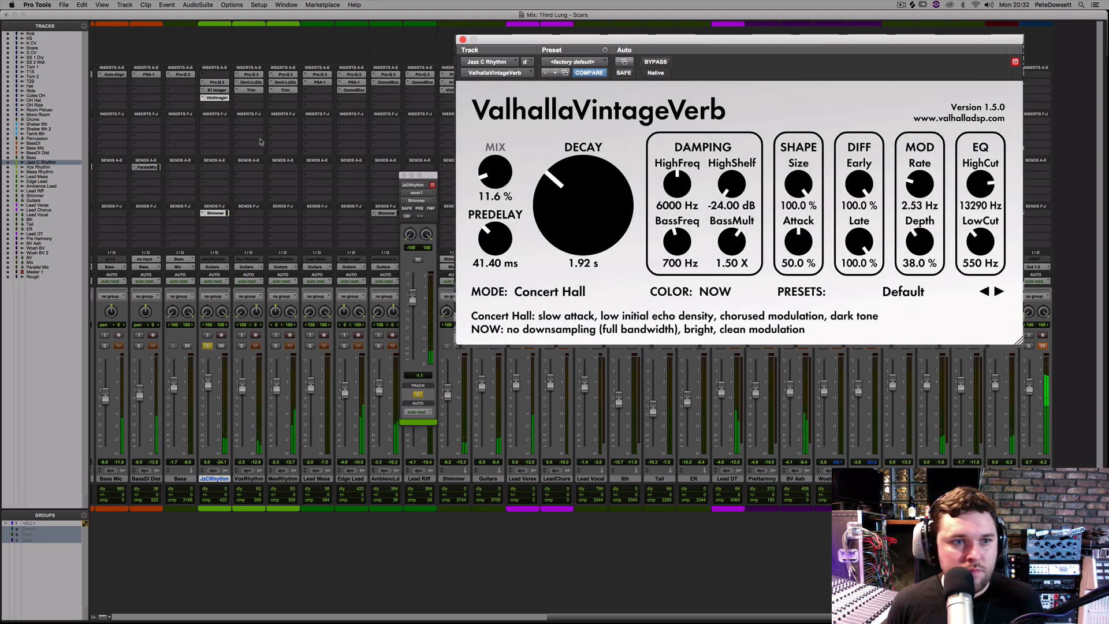
- Compare Jazz C Rhythm with and without the reverb and set the reverb's mix to 25.2 %
left_click(227, 98, "super")
left_click(227, 99, "super")
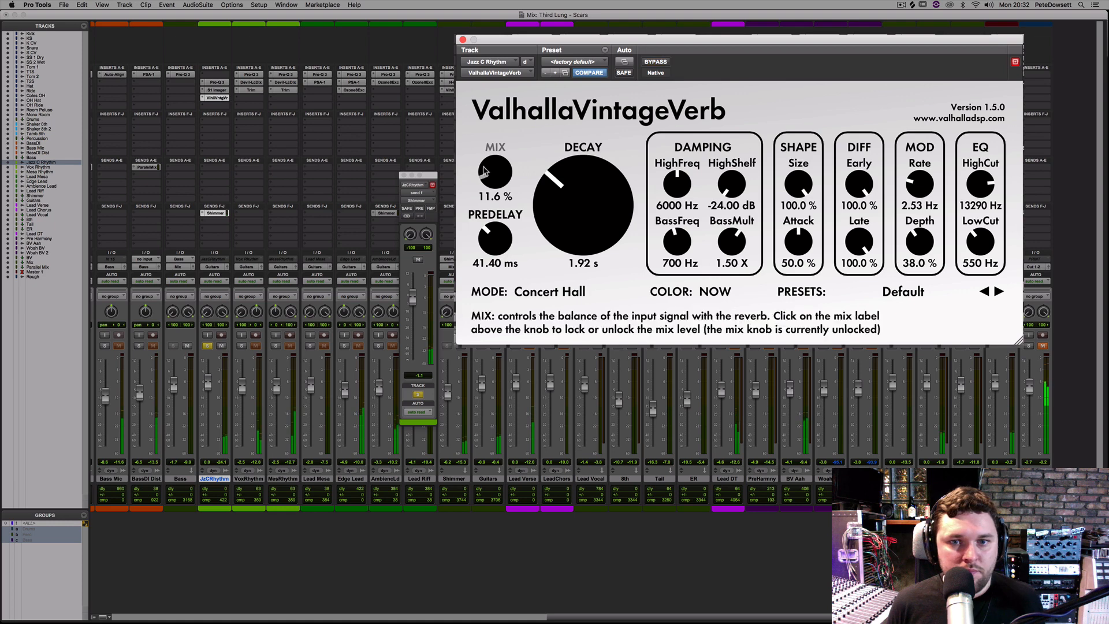
left_click_drag(490, 169, 487, 149)
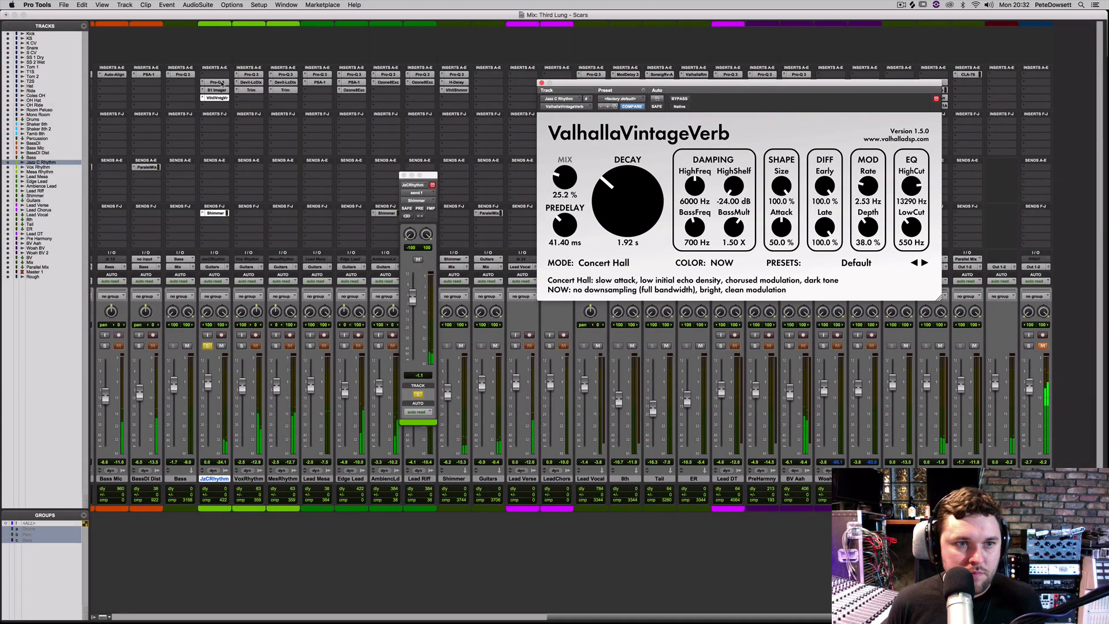
- Reopen Jazz C Rhythm's Pro-Q 3, show the edit window, select the Jazz C Rhythm clip and nudge its clip gain up three times
left_click(217, 82)
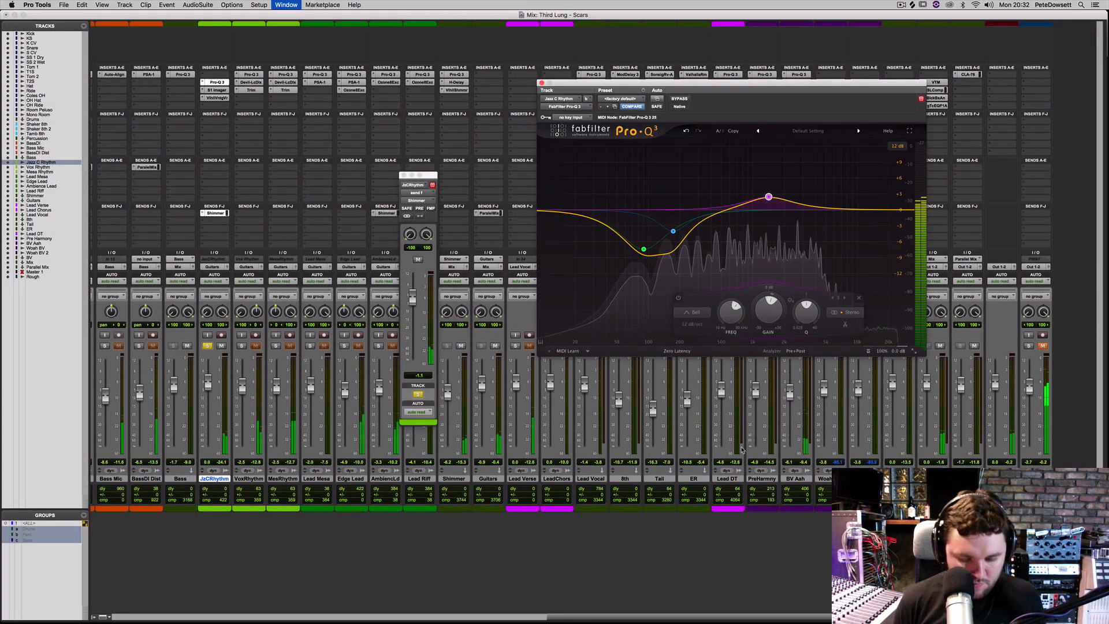
key("super+equal")
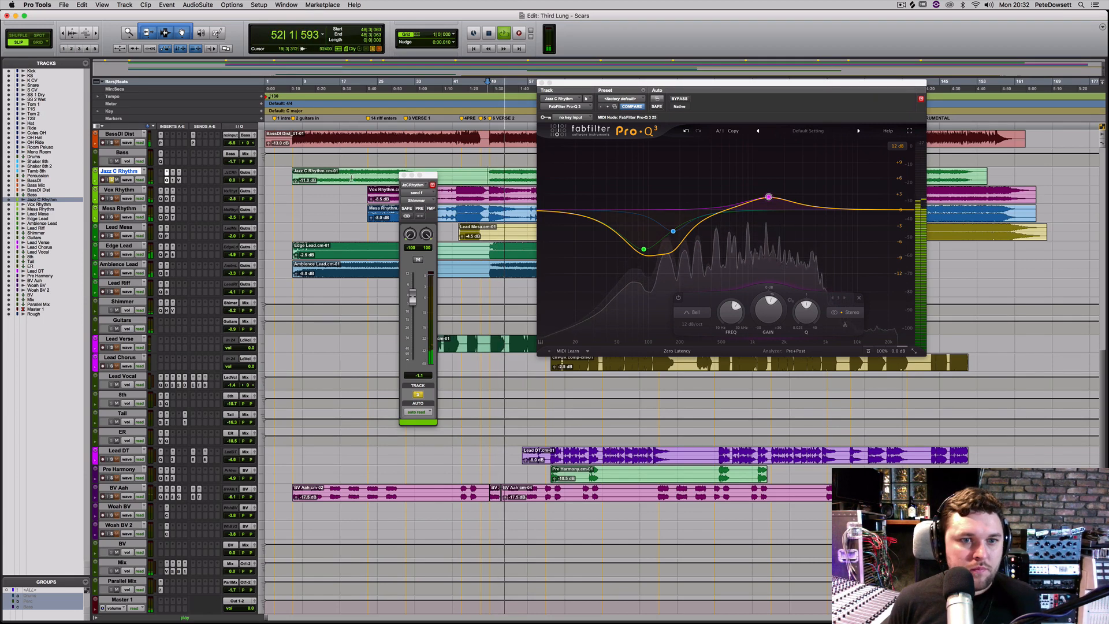
left_click(351, 184)
key("ctrl+shift+Up")
key("ctrl+shift+Up")
key("ctrl+shift+Up")
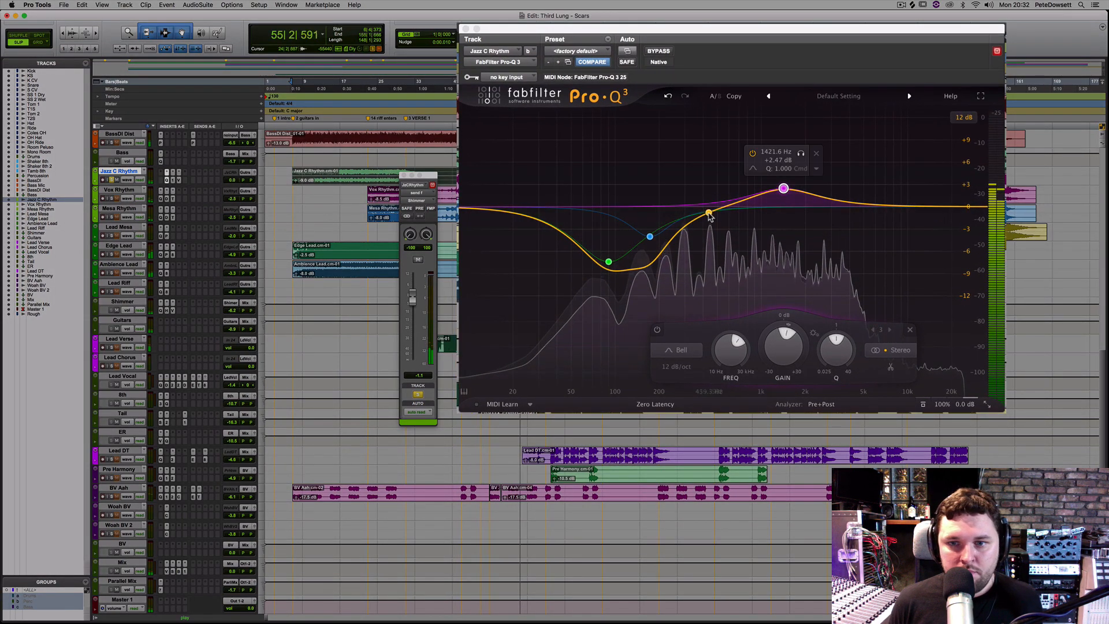
- Add a bell cut just below 500 Hz in Jazz C Rhythm's EQ and unsolo the track to hear it in the mix
left_click(704, 233)
left_click_drag(706, 240, 715, 241)
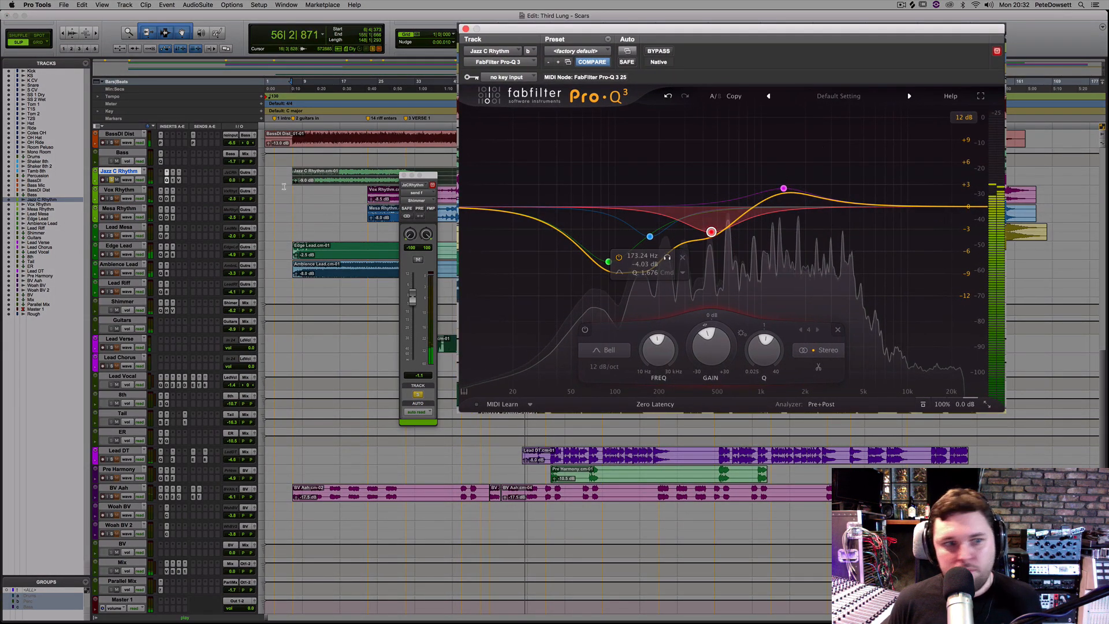
left_click(113, 180)
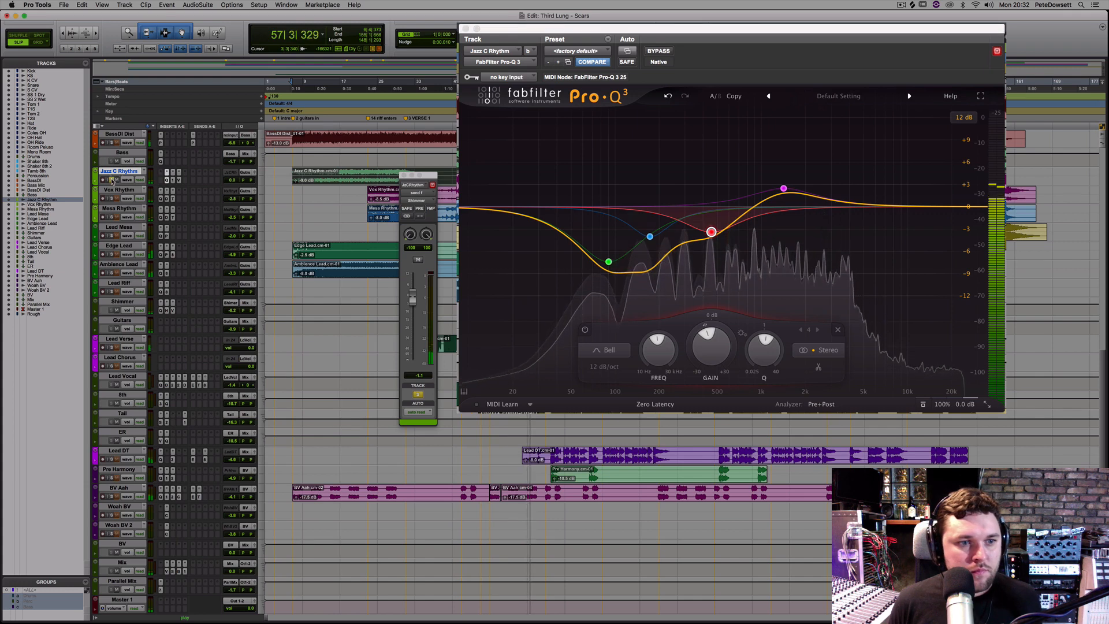
left_click(113, 181)
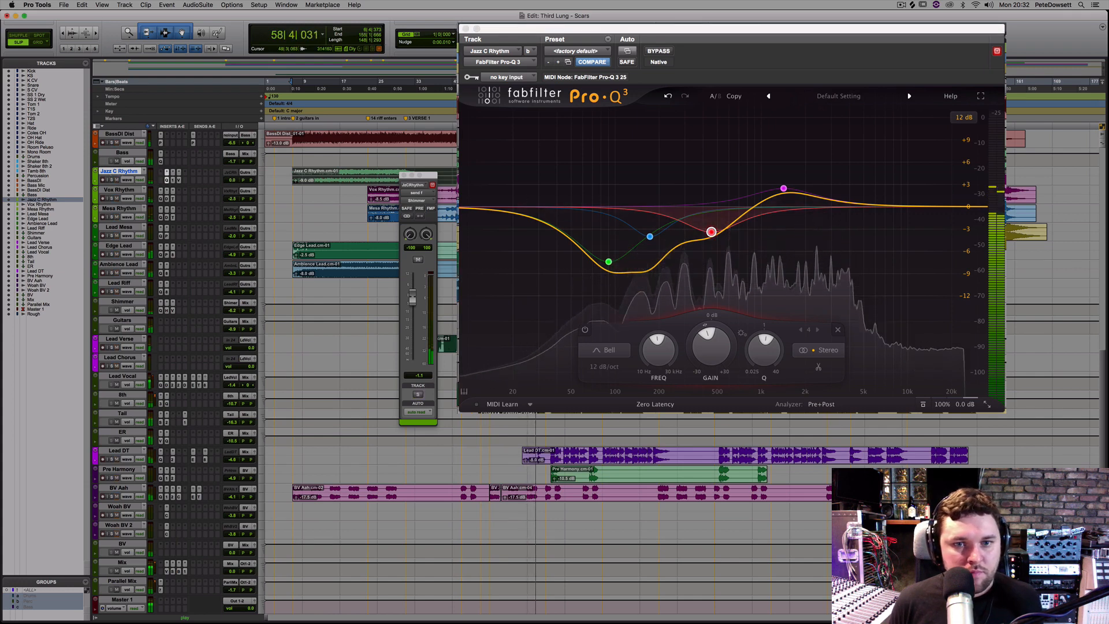
- Check the Jazz C Rhythm channel in the mixer, then raise the Jazz C Rhythm clip's gain slightly and close its EQ
key("super+equal")
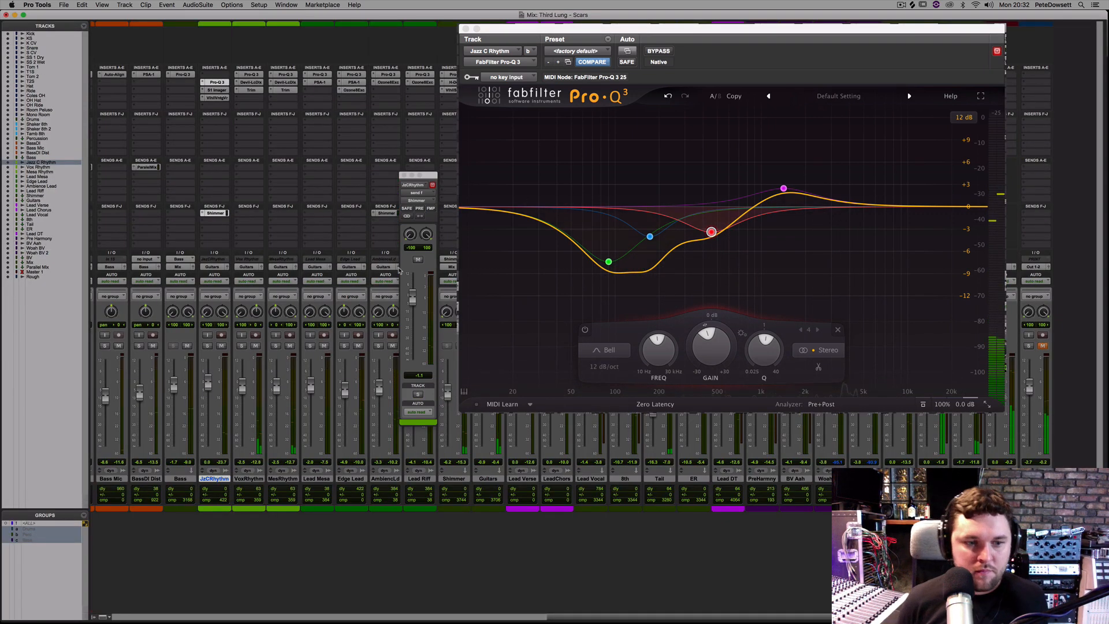
left_click(214, 479)
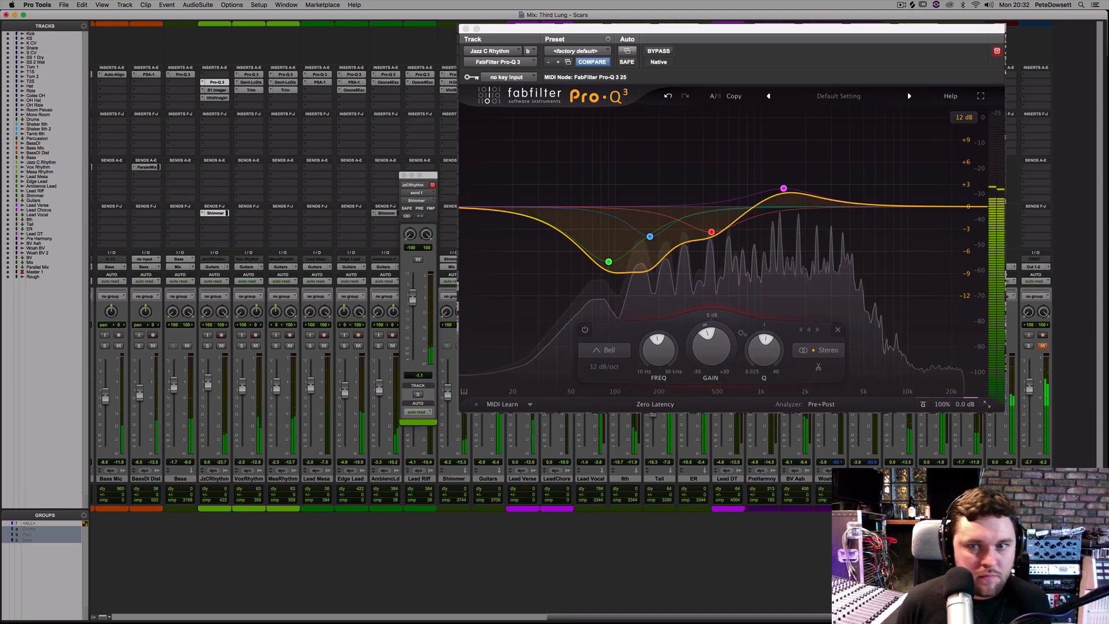
left_click(711, 231)
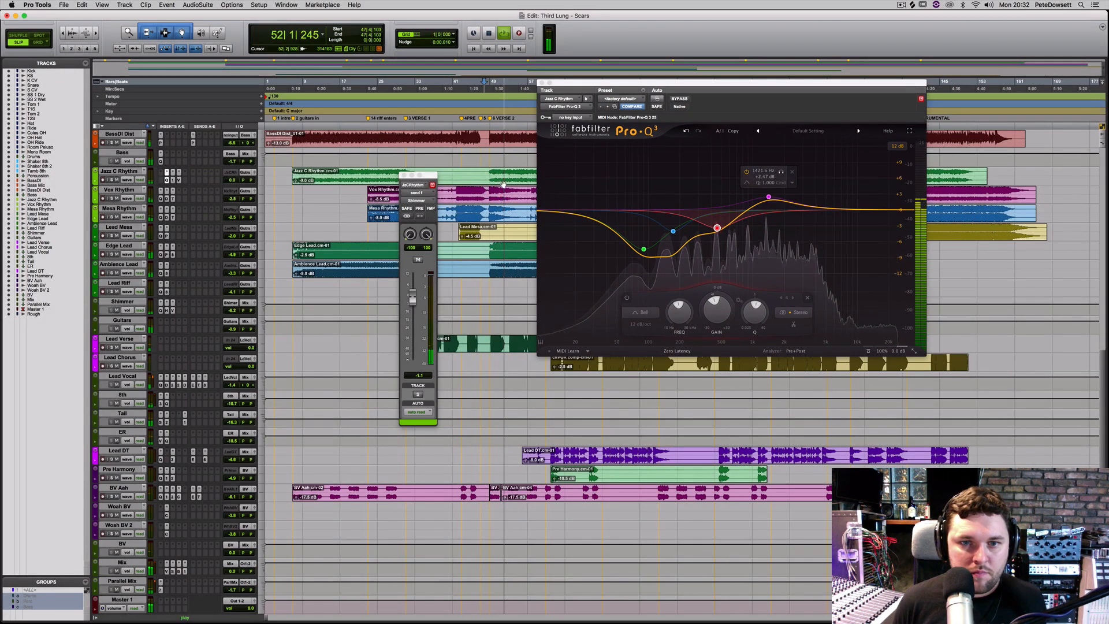
left_click(503, 183)
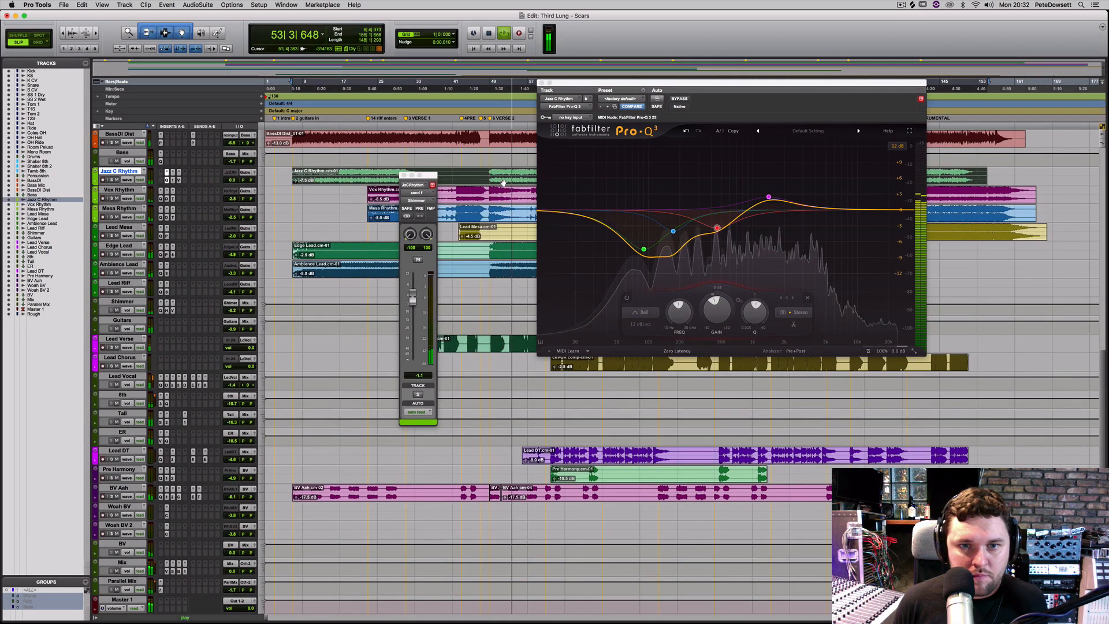
left_click(541, 83)
- Compare the mix with Jazz C Rhythm muted and unmuted in the mixer, then close its Shimmer send window
key("super+equal")
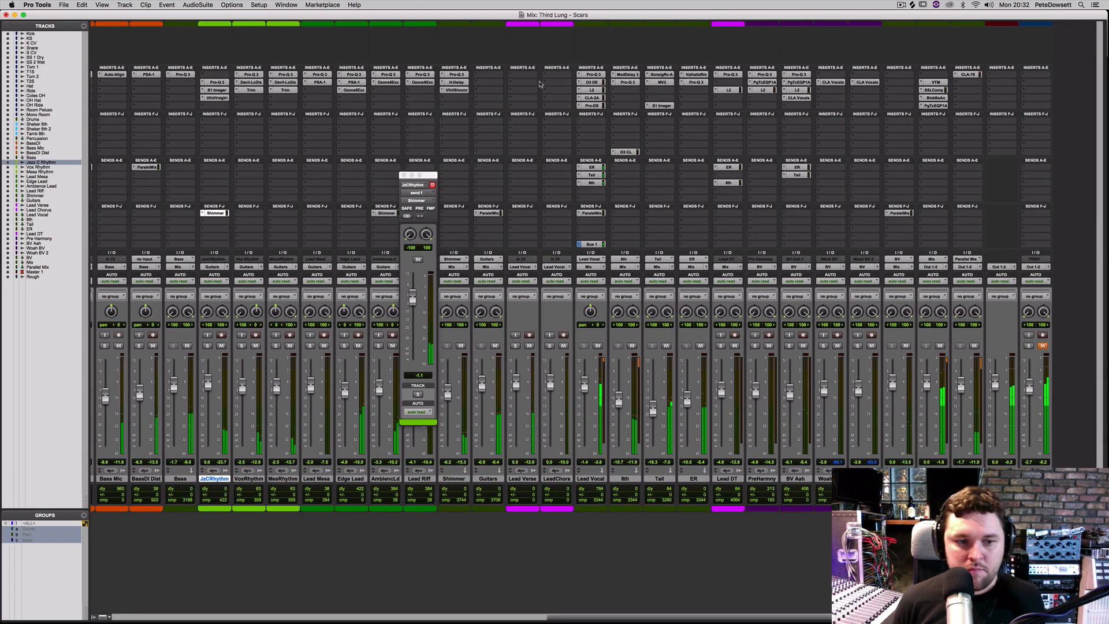
left_click(225, 475)
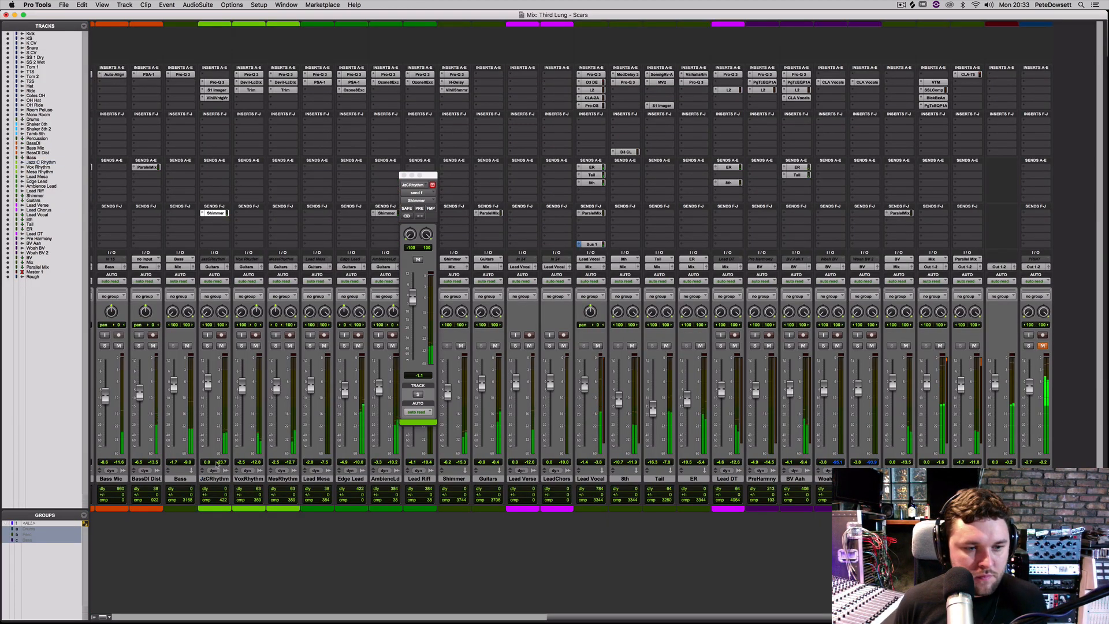
left_click(220, 345)
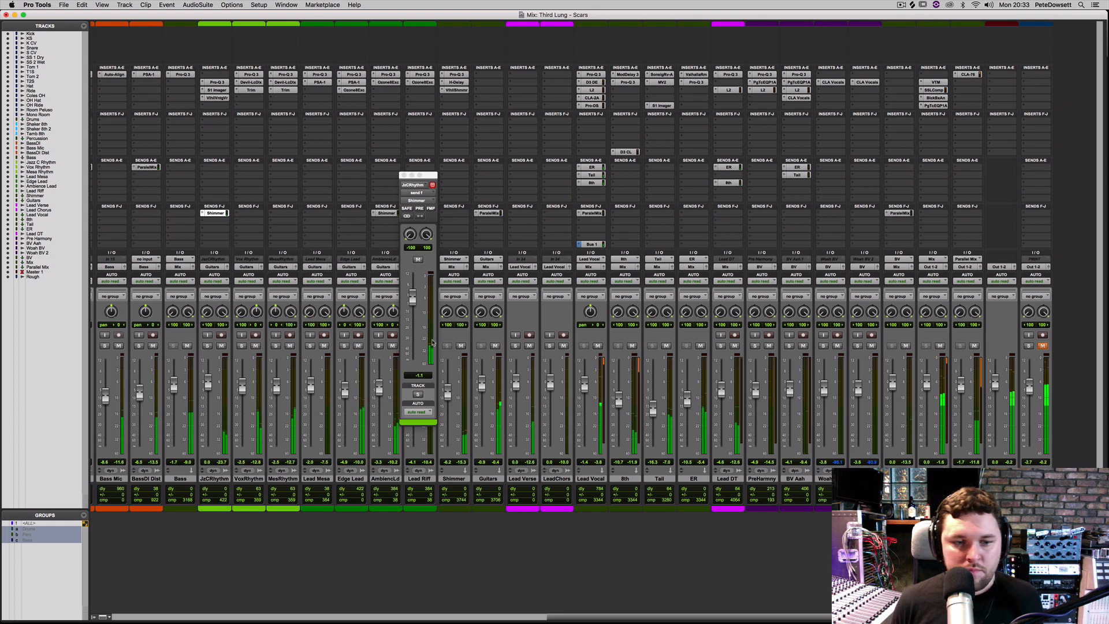
left_click(404, 175)
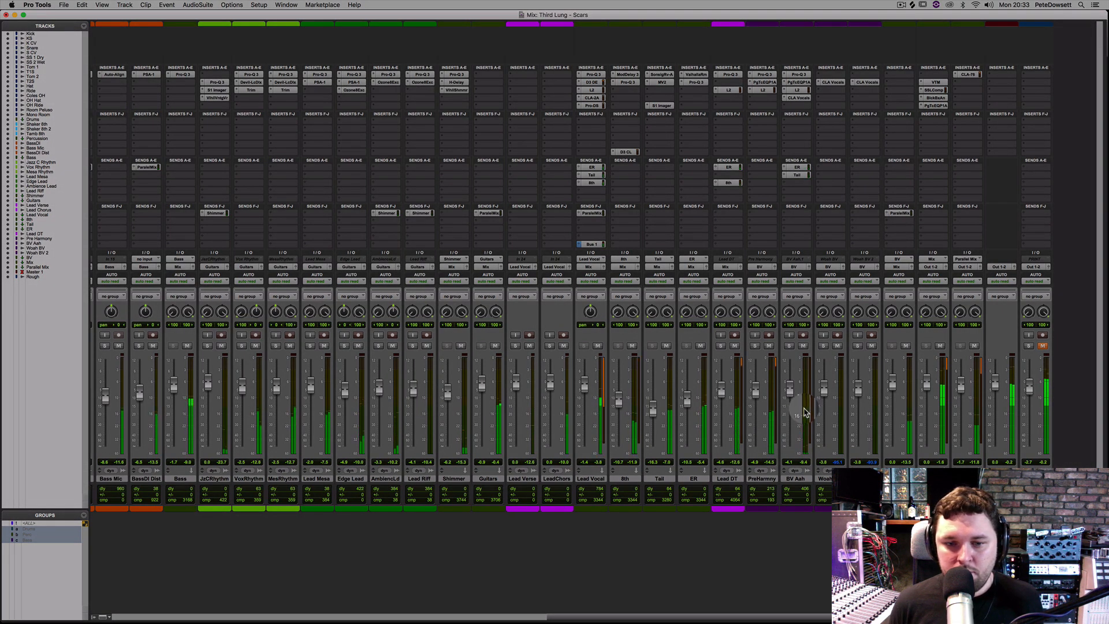
- Raise the Pre Harmony level slightly and compare the mix with the Guitars bus muted and unmuted
left_click_drag(757, 395, 754, 388)
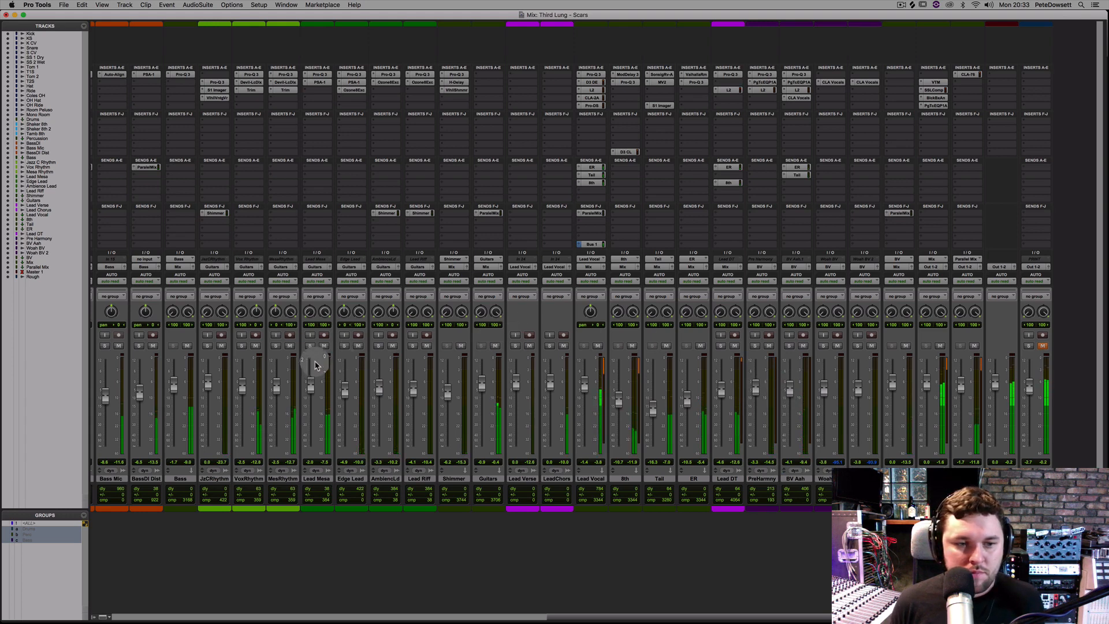
left_click(495, 345)
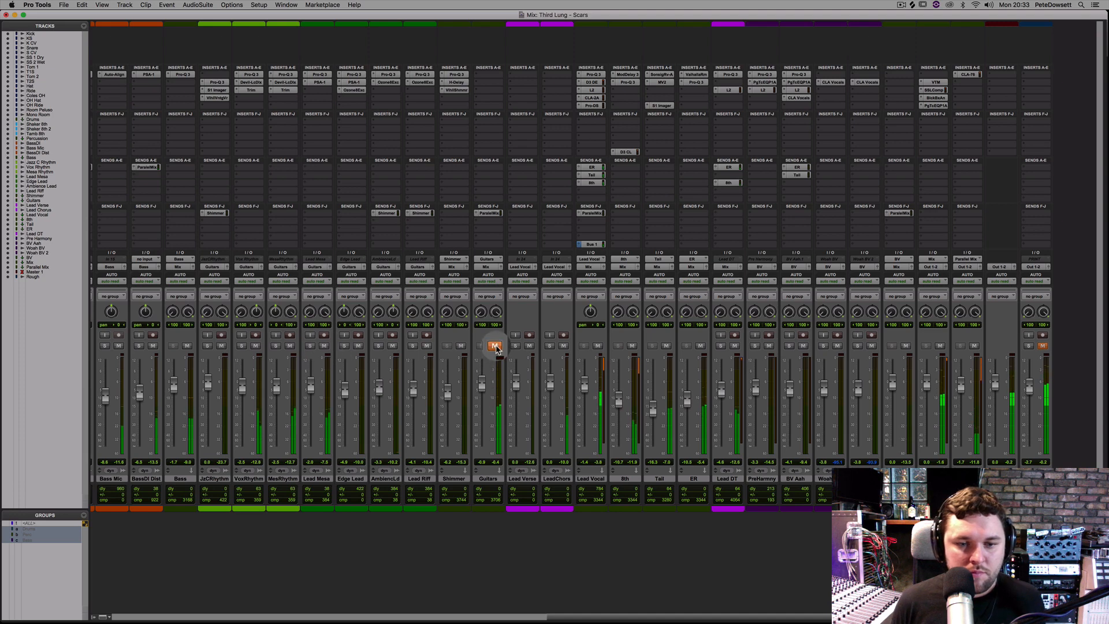
left_click(495, 346)
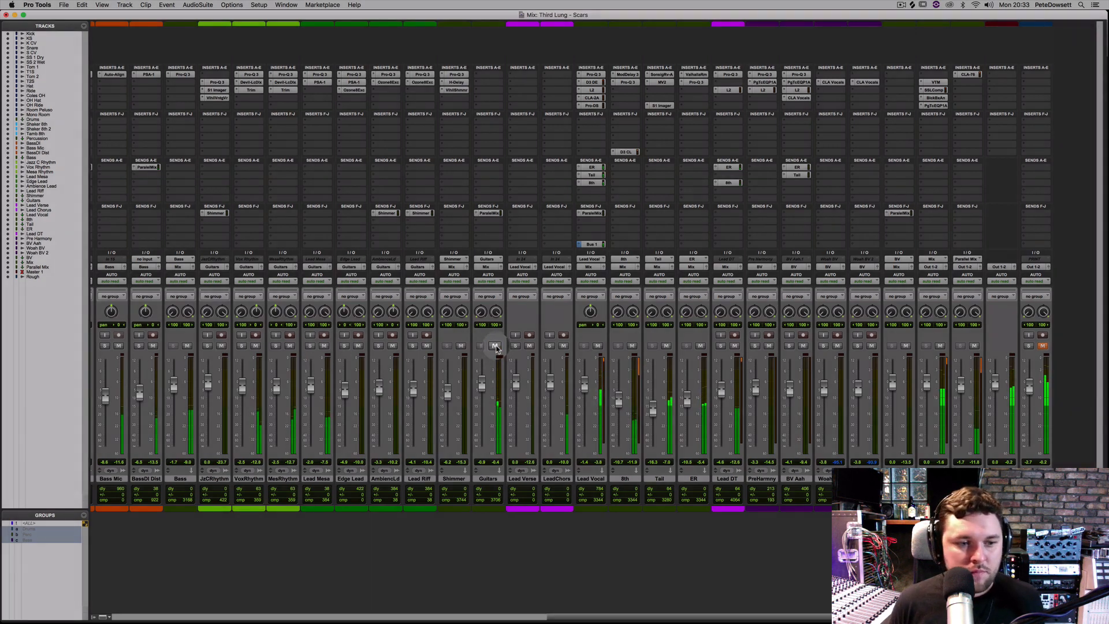
- Insert FabFilter Pro-Q 3 (mono) on the Guitars bus
left_click(478, 85)
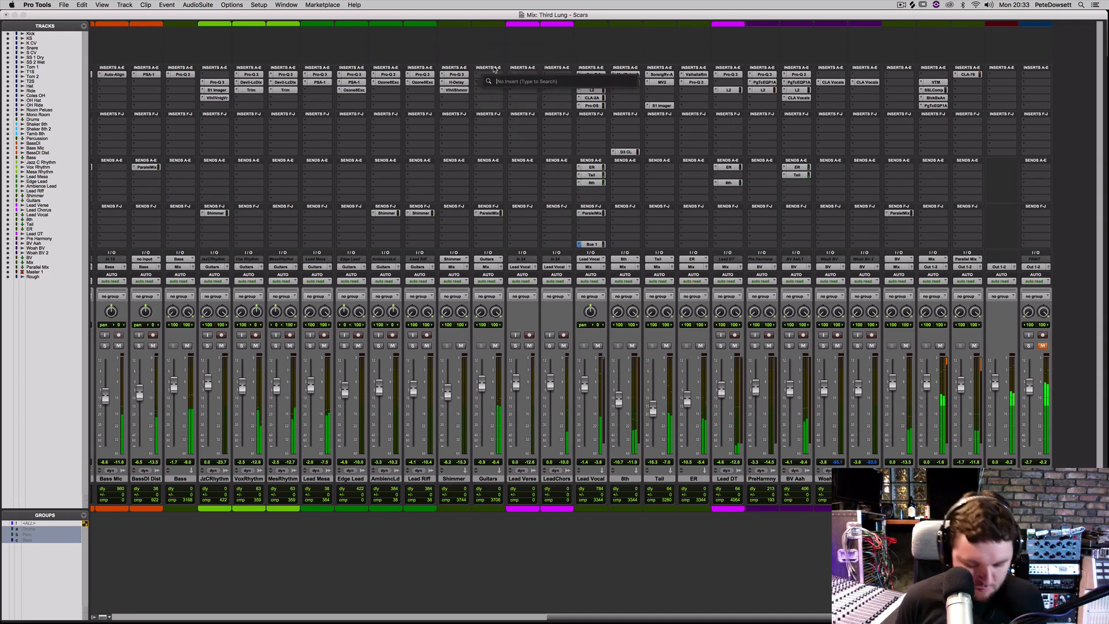
type("p")
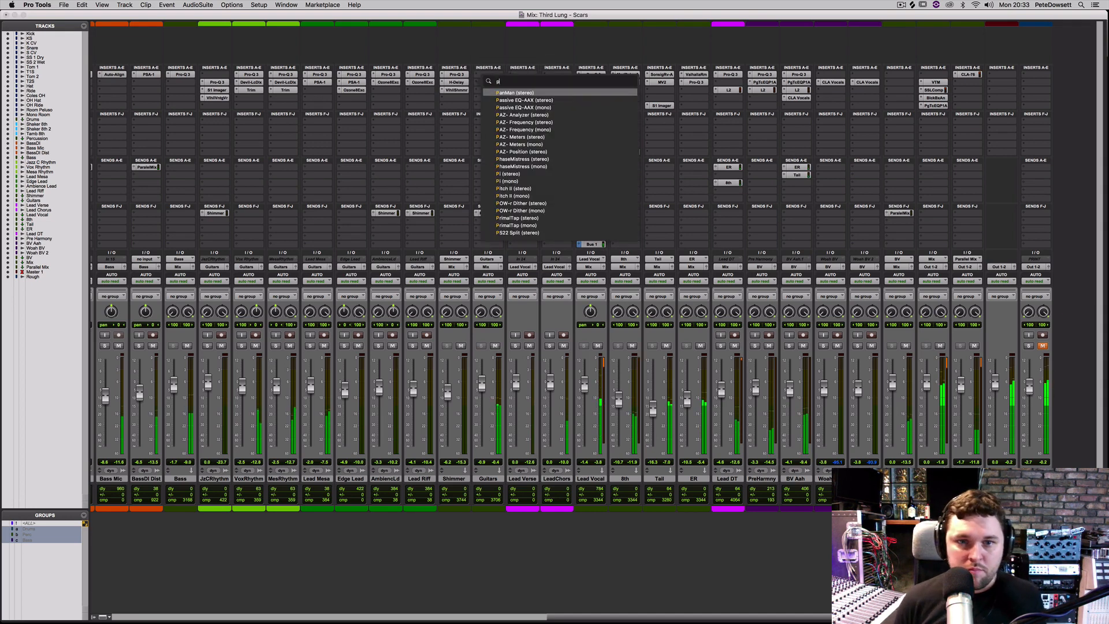
key("BackSpace")
type("fa")
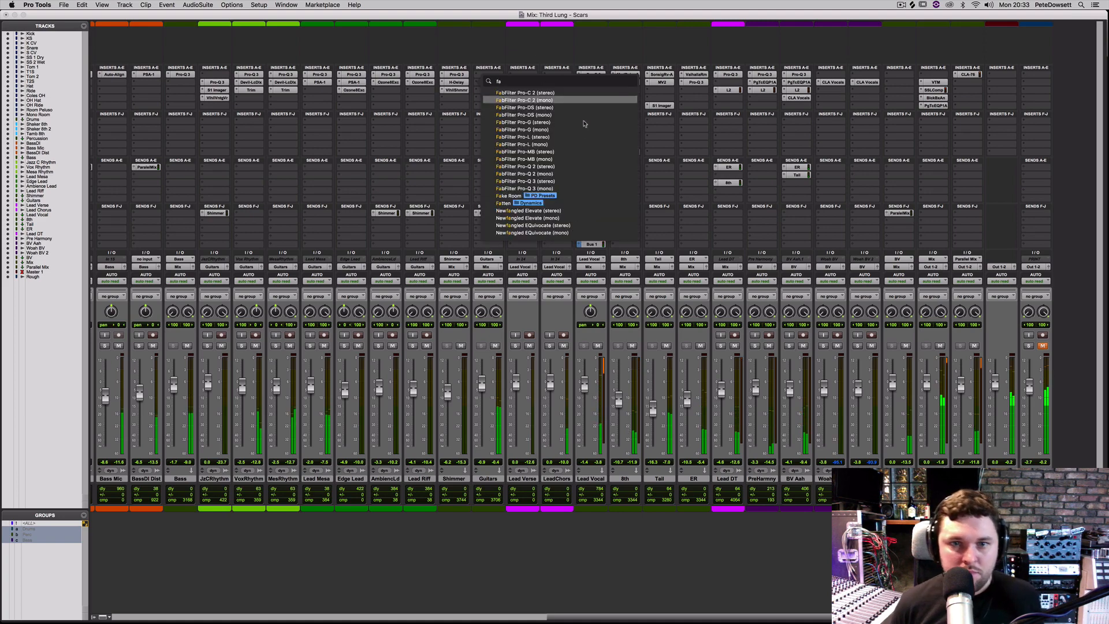
left_click(552, 188)
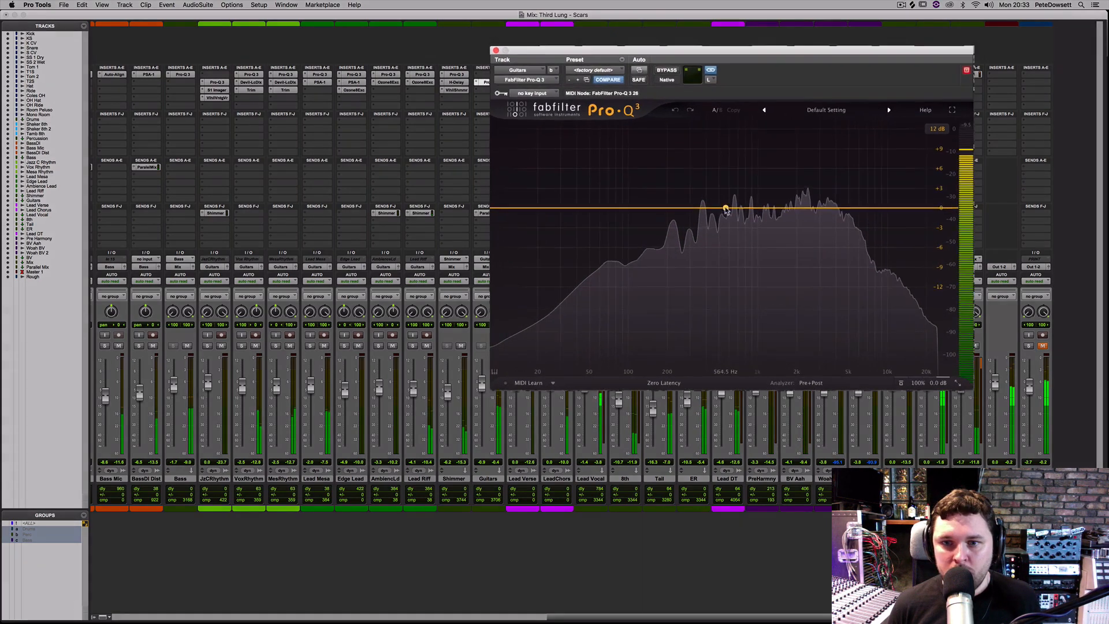
- Add a bell cut to the Guitars EQ at 1371.5 Hz with a gain of -1.11 dB and a Q of 1.464
left_click(720, 211)
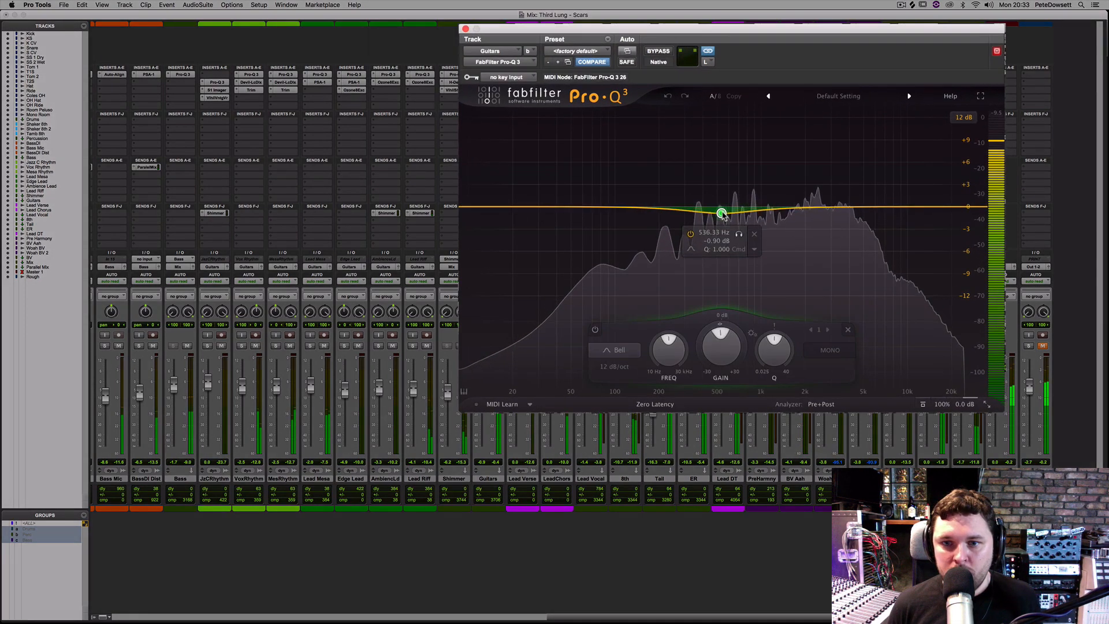
left_click_drag(722, 209, 784, 219)
left_click_drag(835, 350, 834, 341)
mouse_move(782, 217)
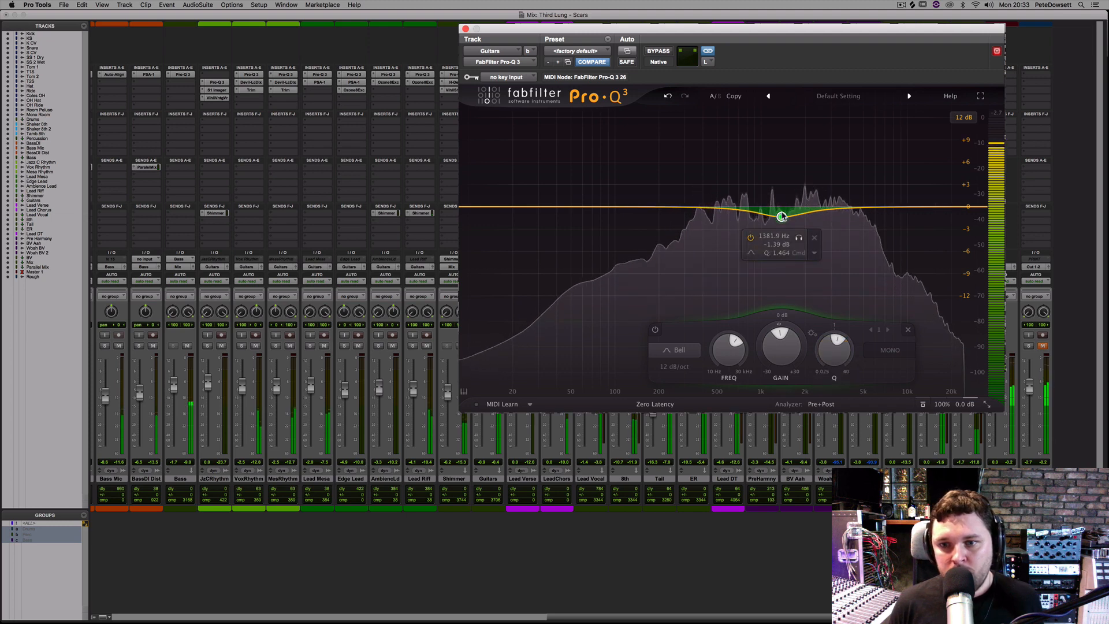
left_click_drag(783, 218, 782, 216)
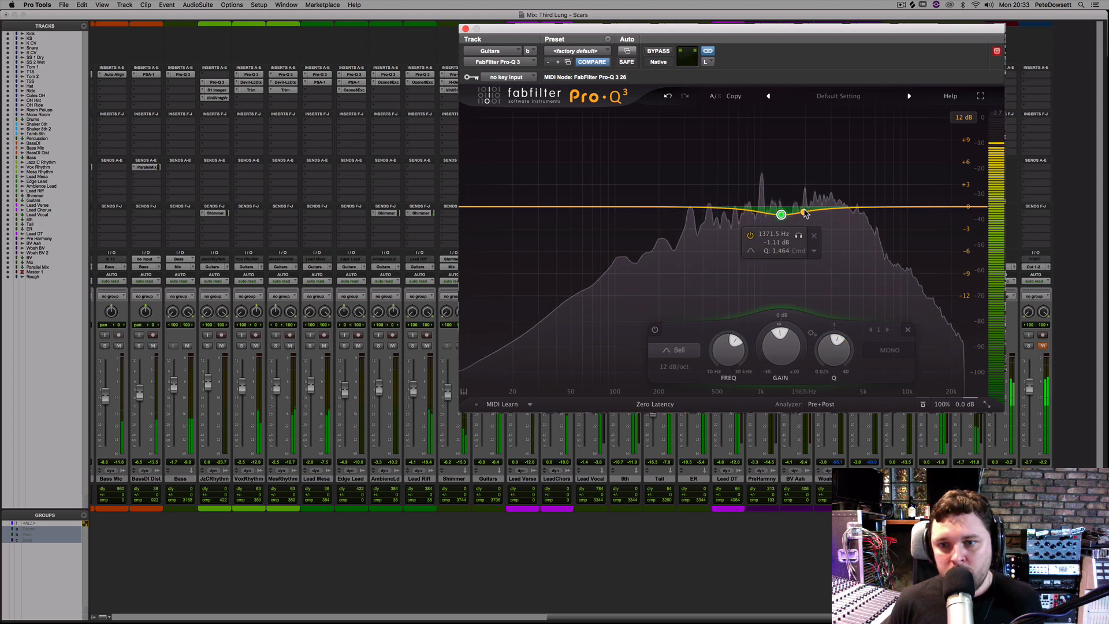
- Add a second Guitars bell cut at 1980.8 Hz, -0.65 dB and Q 2.929, then stop playback and close the EQ
left_click(807, 212)
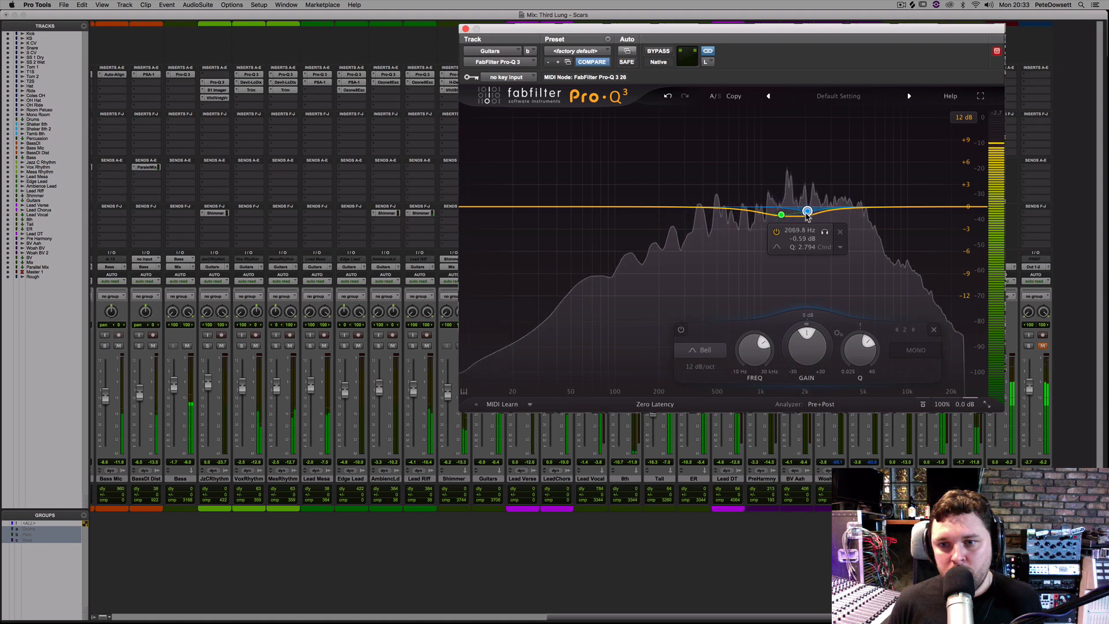
left_click_drag(808, 213, 807, 213)
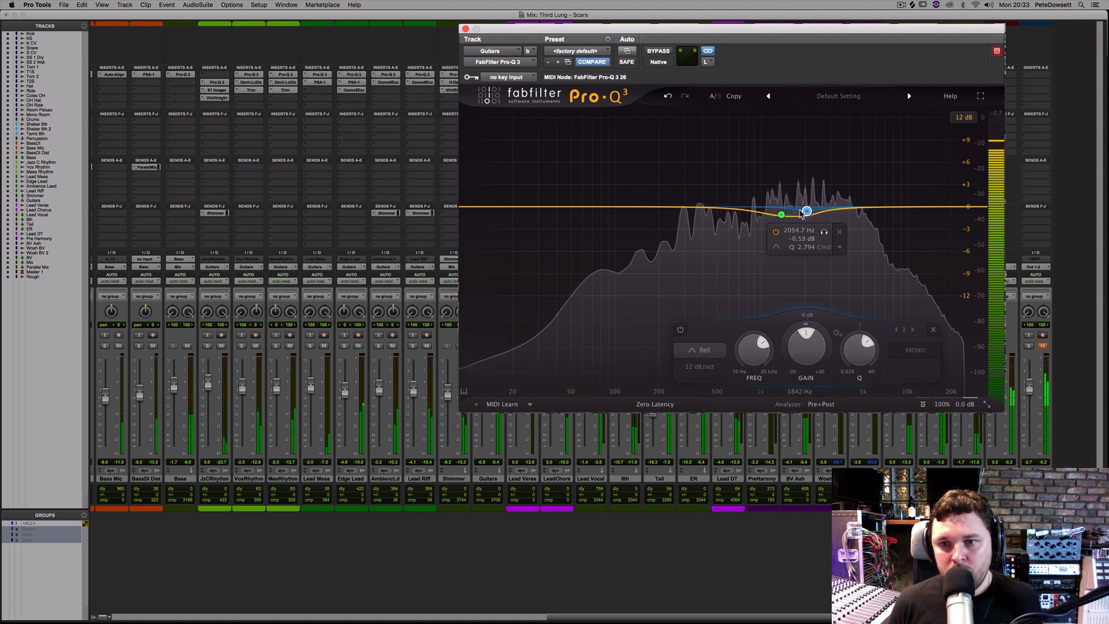
left_click_drag(847, 341, 847, 339)
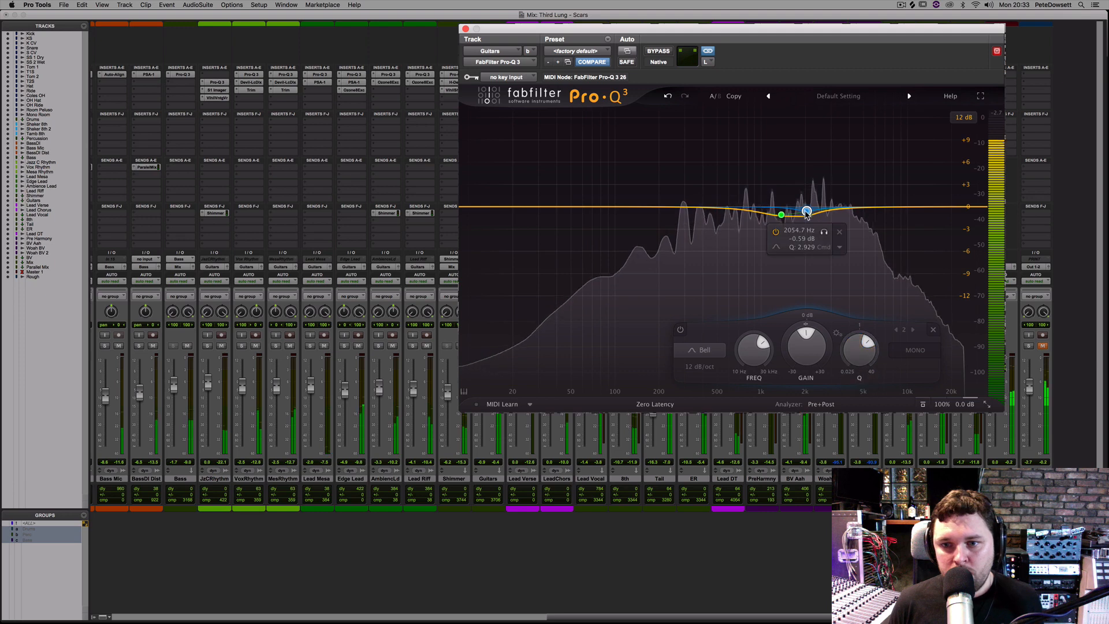
left_click_drag(807, 215, 805, 212)
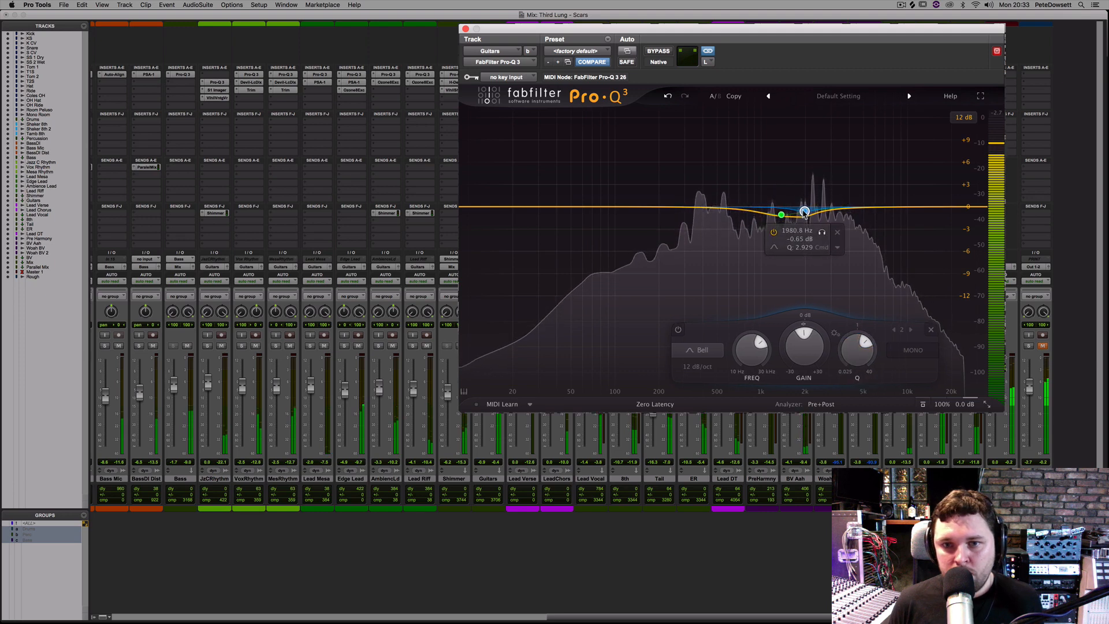
key("space")
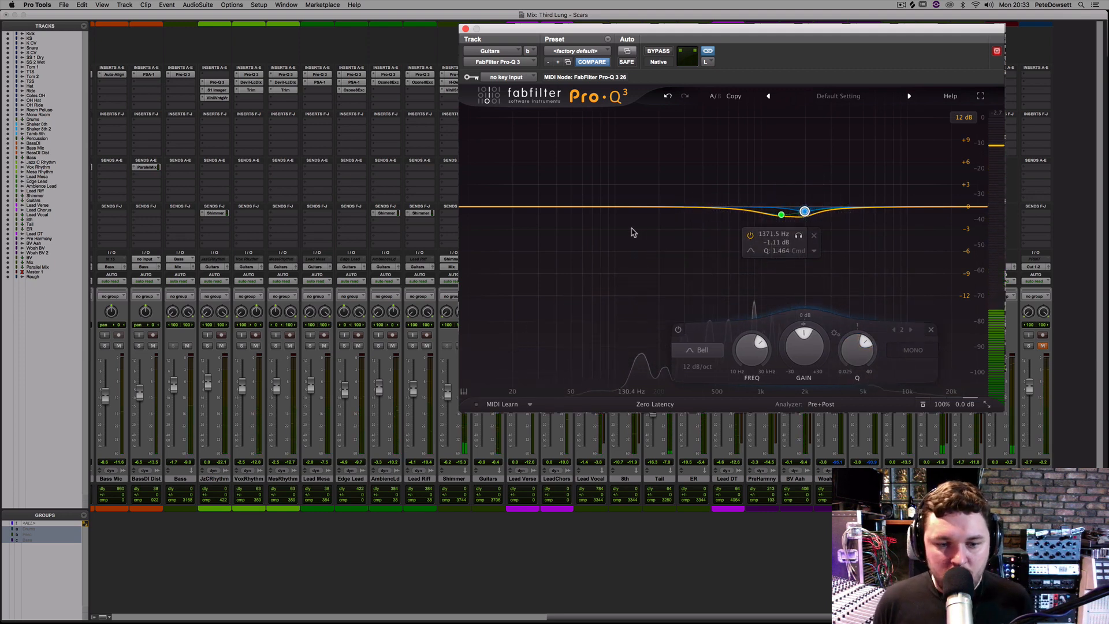
mouse_move(792, 225)
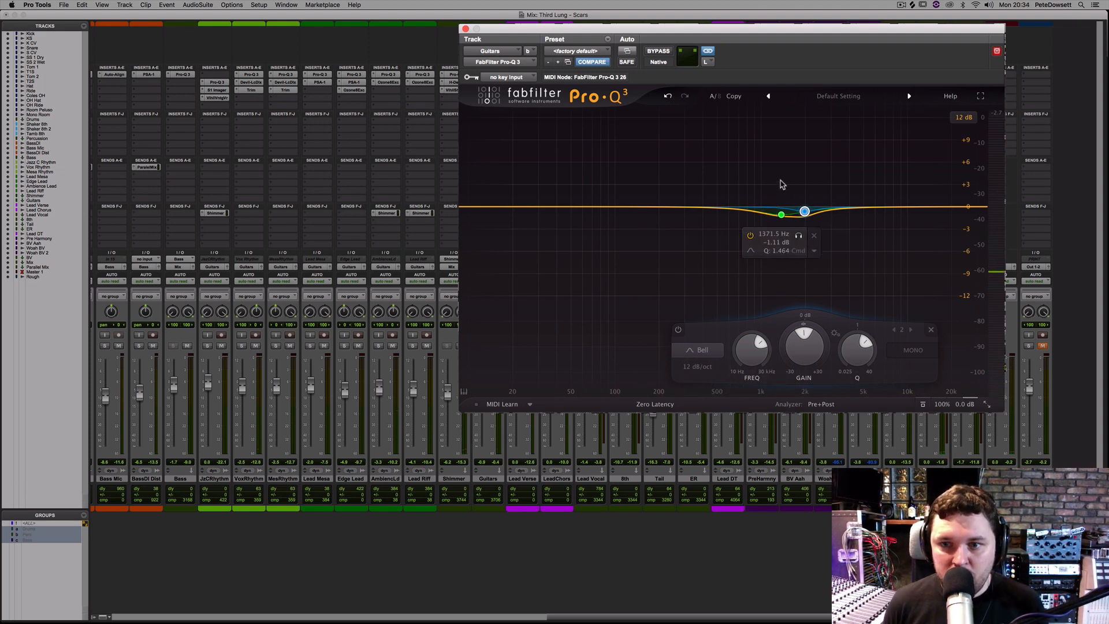
mouse_move(806, 196)
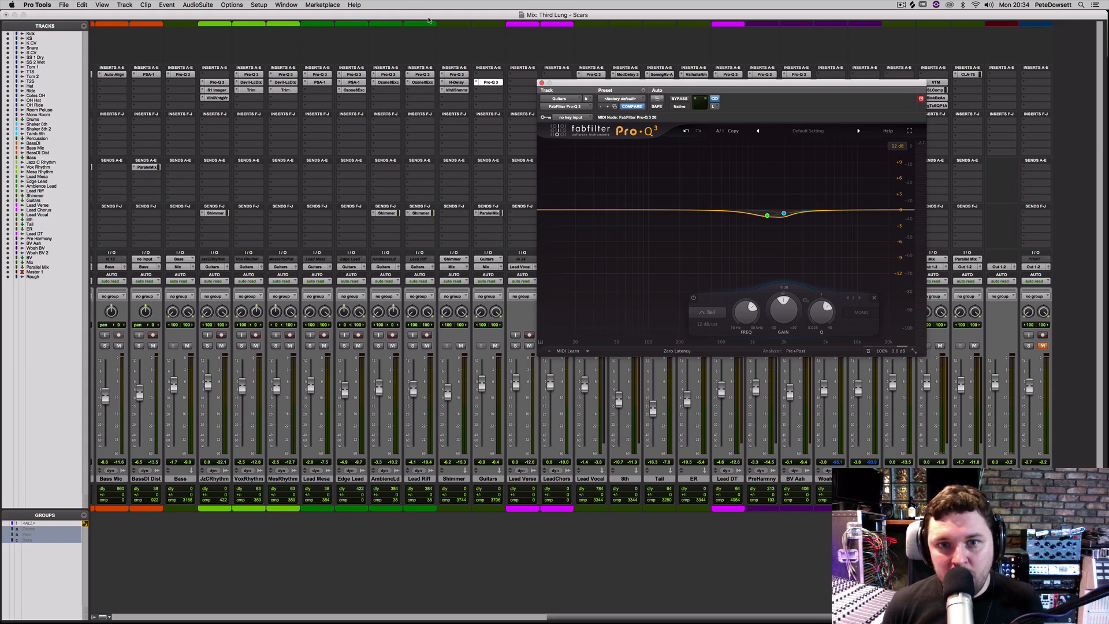
left_click(541, 83)
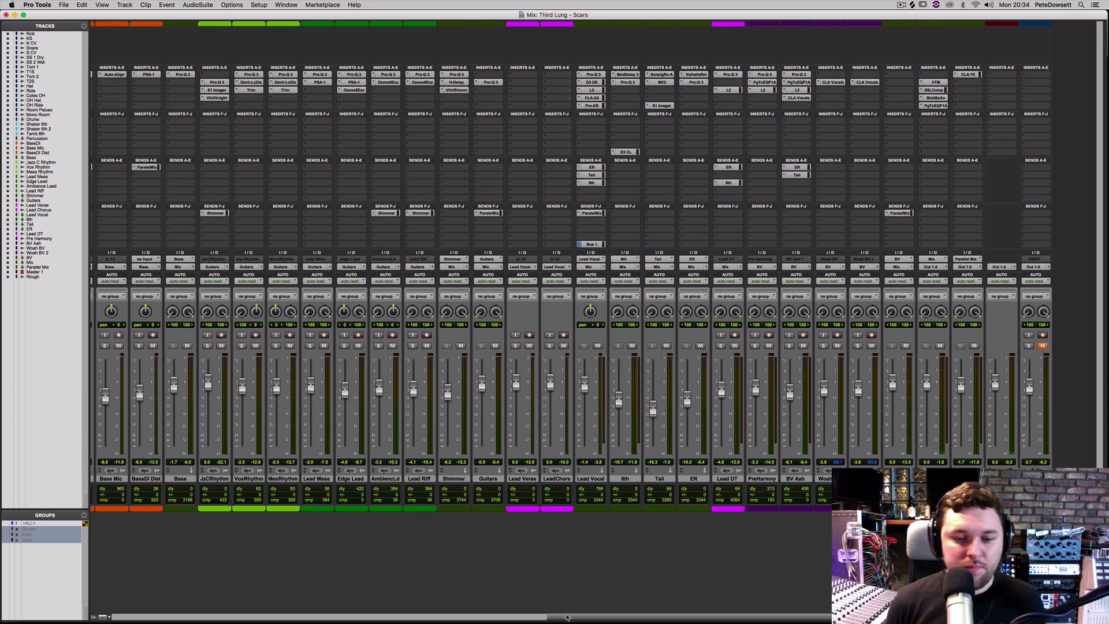
- Select the tracks from Snare through SS 2 Wet, solo them and start playback
left_click_drag(567, 617, 132, 587)
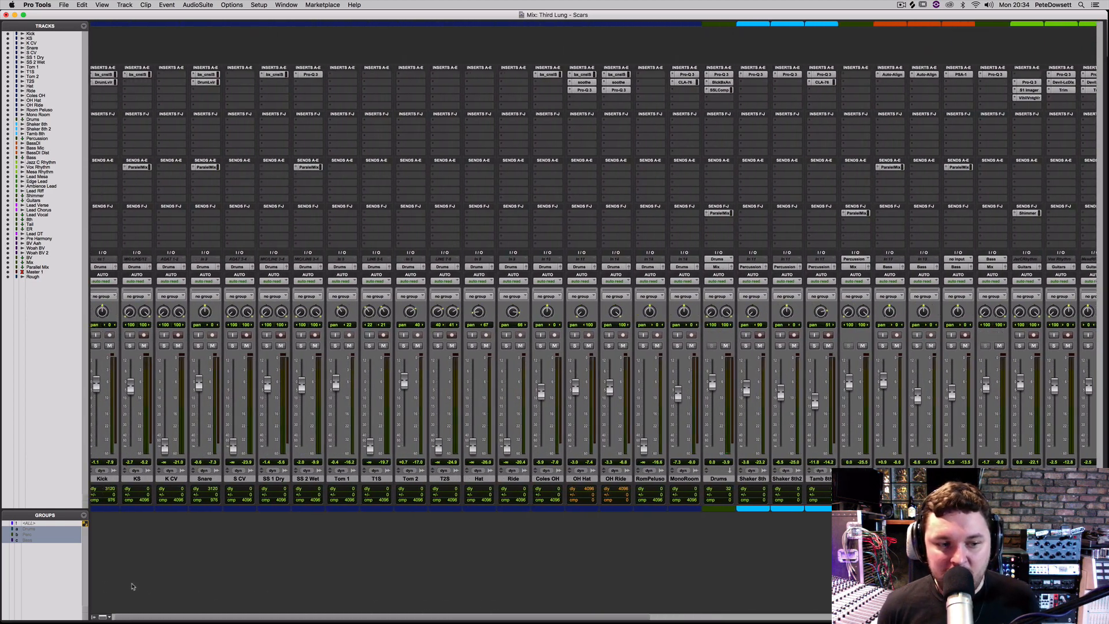
left_click(208, 479)
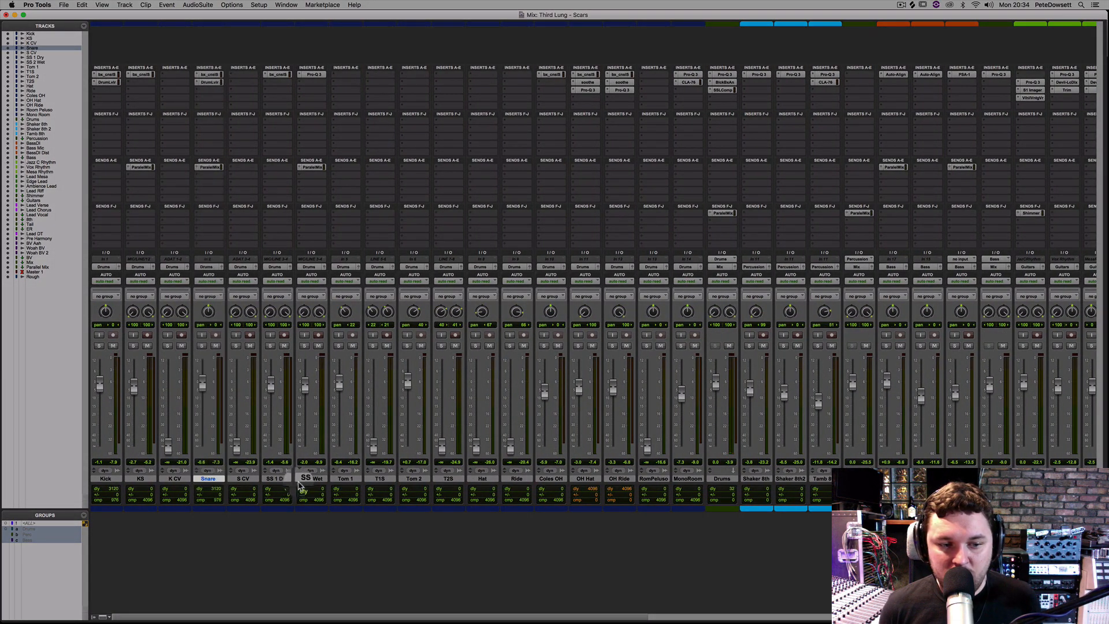
left_click(311, 479, "shift")
left_click(270, 345)
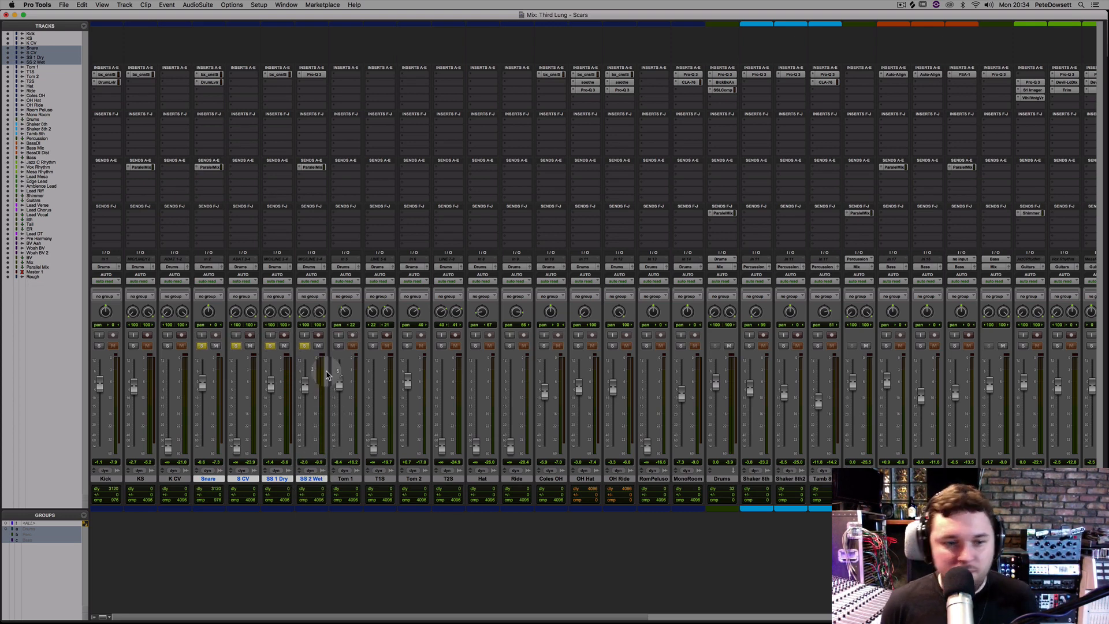
key("space")
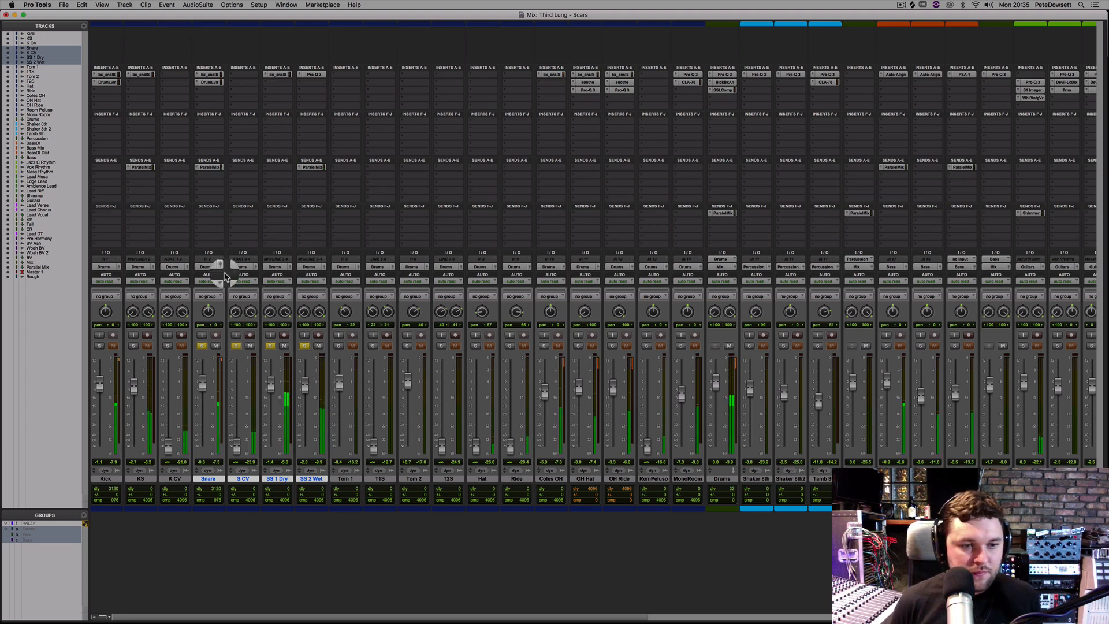
- Create a stereo aux input named Snare Plate from a new send on Snare, and route its output to the Drums bus
left_click(199, 179)
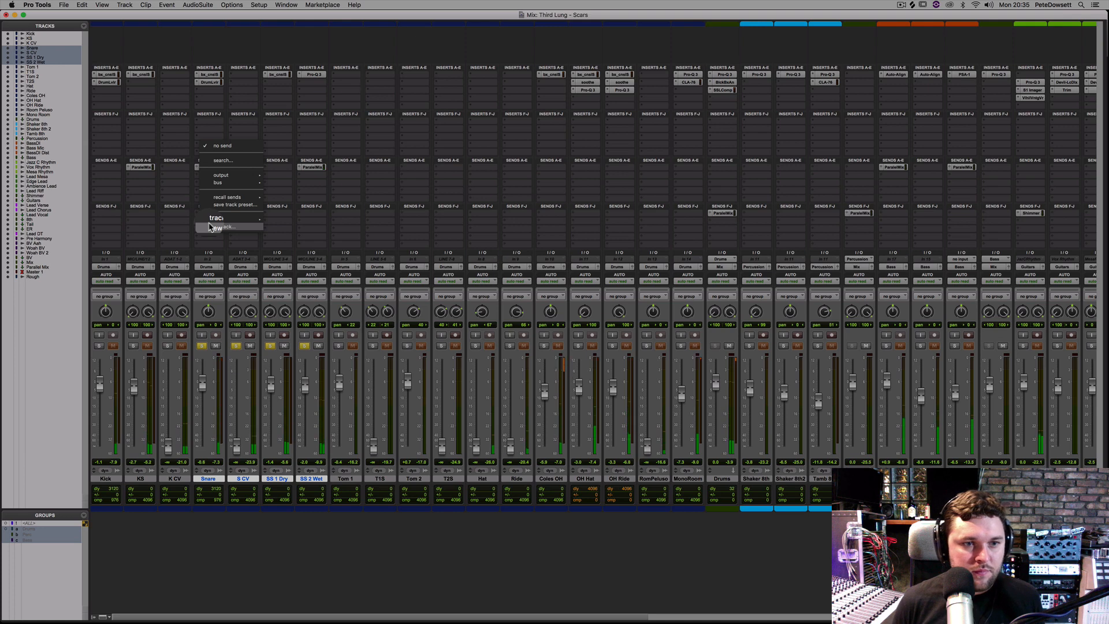
left_click(211, 227)
type("Snare Plate")
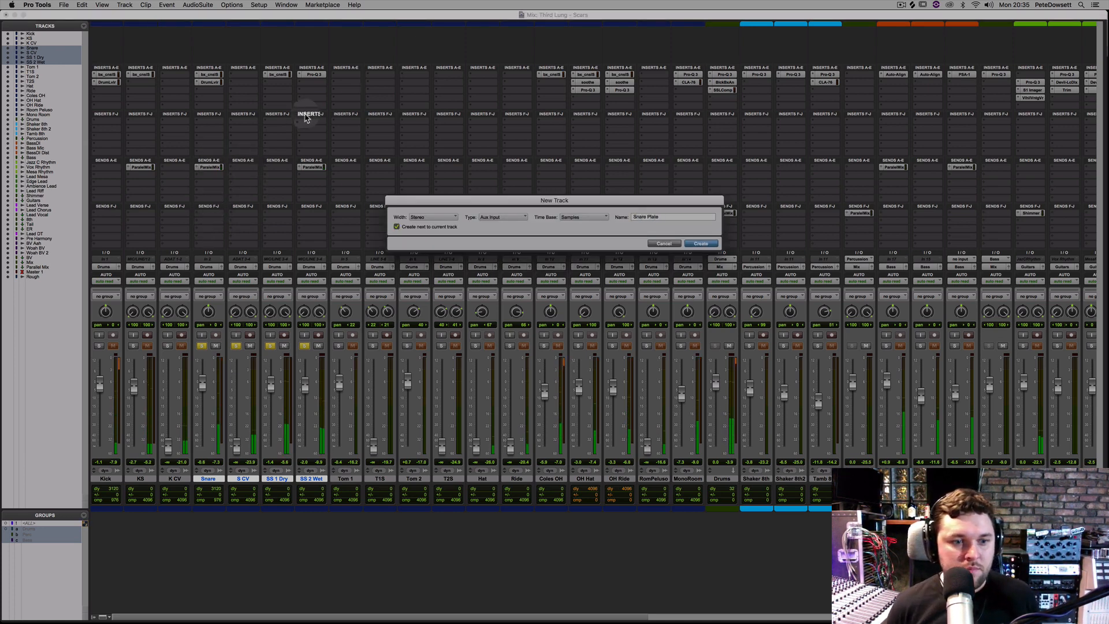
key("Return")
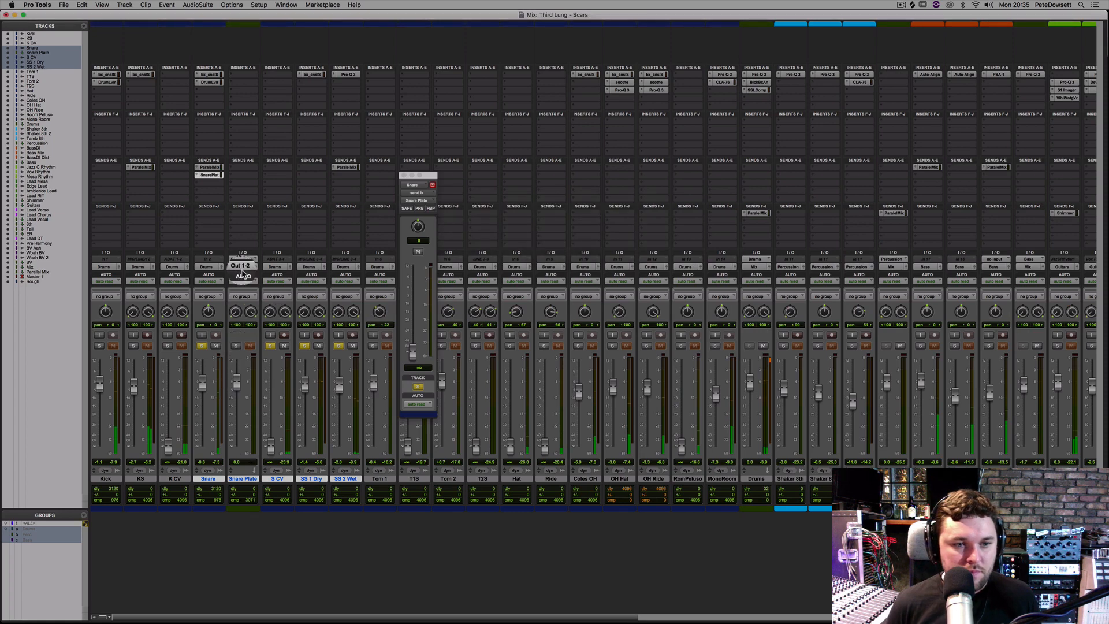
left_click(242, 267)
mouse_move(247, 274)
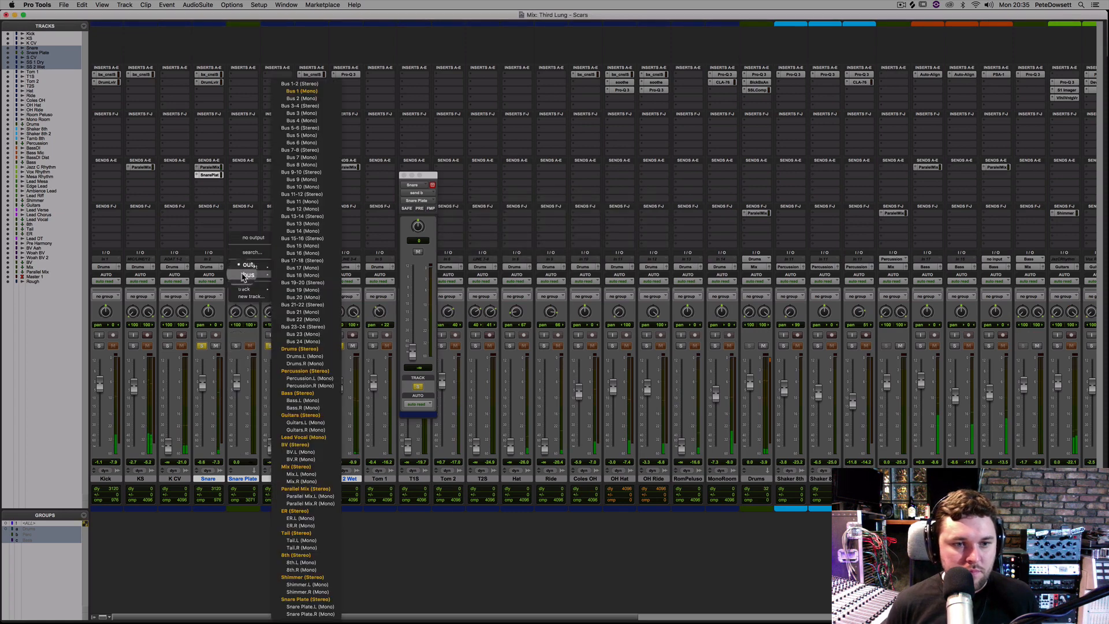
left_click(305, 348)
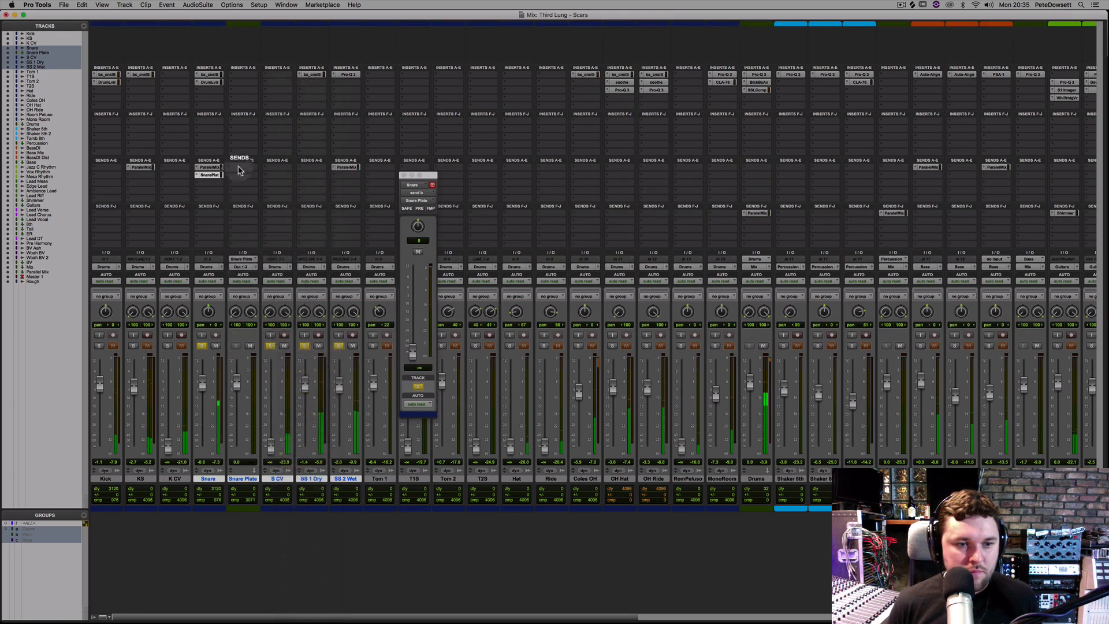
- Insert the stereo Abbey Road Plates reverb on the Snare Plate track and dismiss the CPU alert
left_click(234, 78)
mouse_move(267, 75)
mouse_move(323, 99)
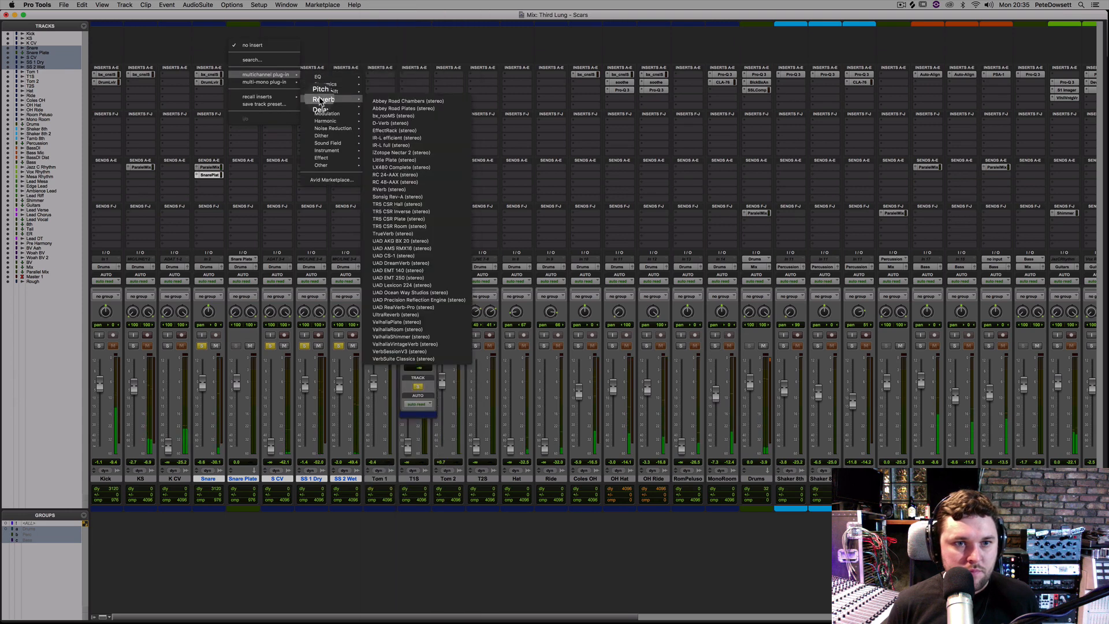
left_click(416, 110)
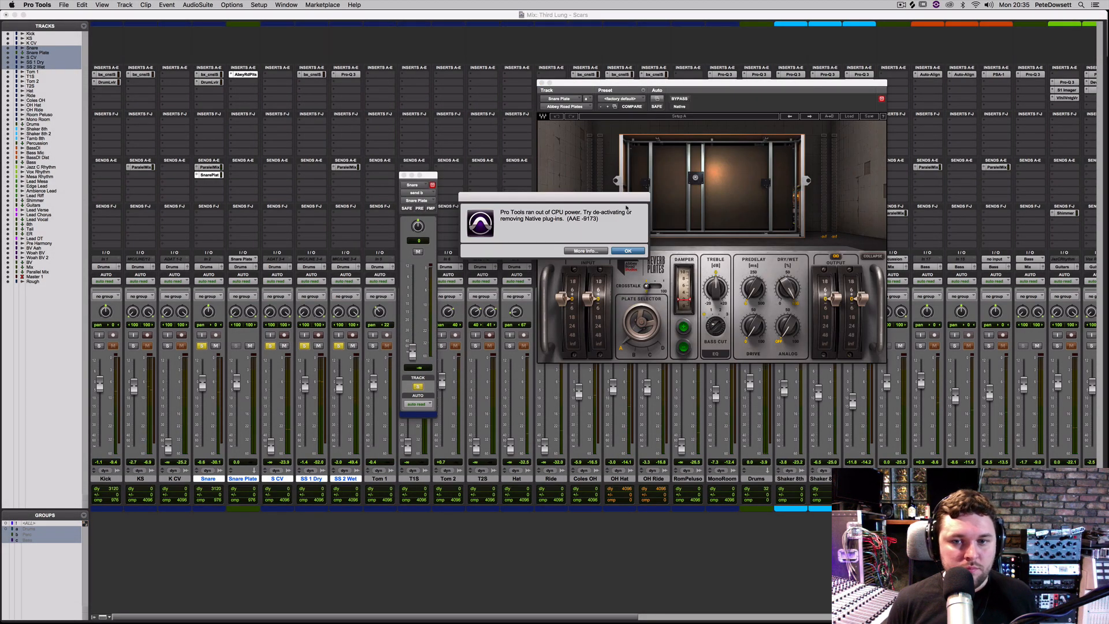
left_click(628, 252)
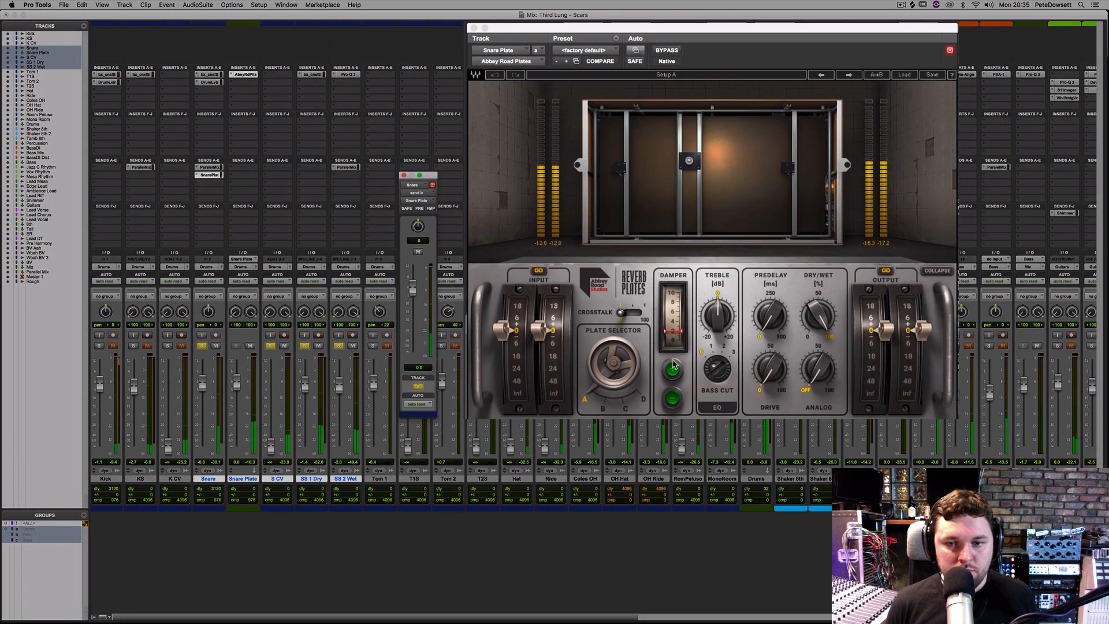
- Shape the reverb with plate C and 6.7 dB of treble, raise its damper to about 6 and adjust the bass cut
left_click(625, 407)
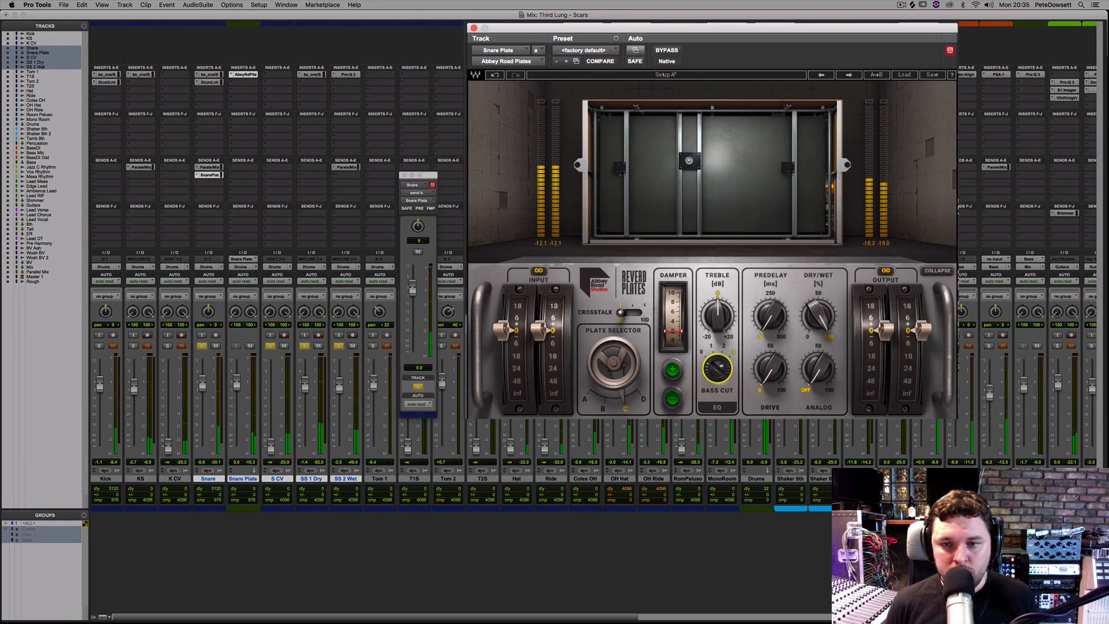
left_click_drag(730, 322, 729, 306)
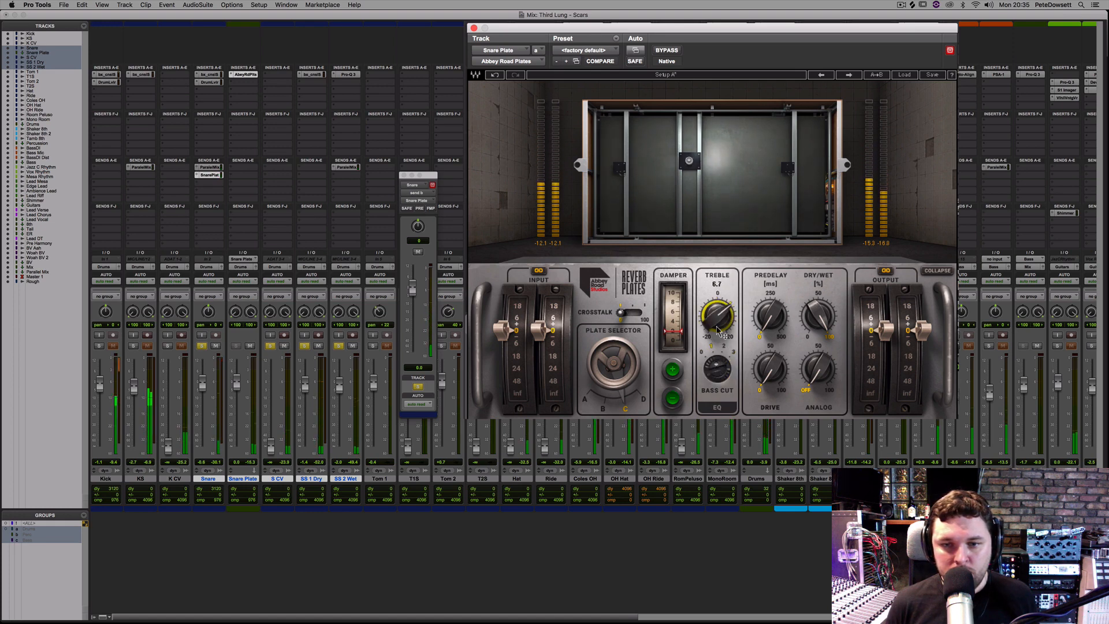
left_click(673, 370)
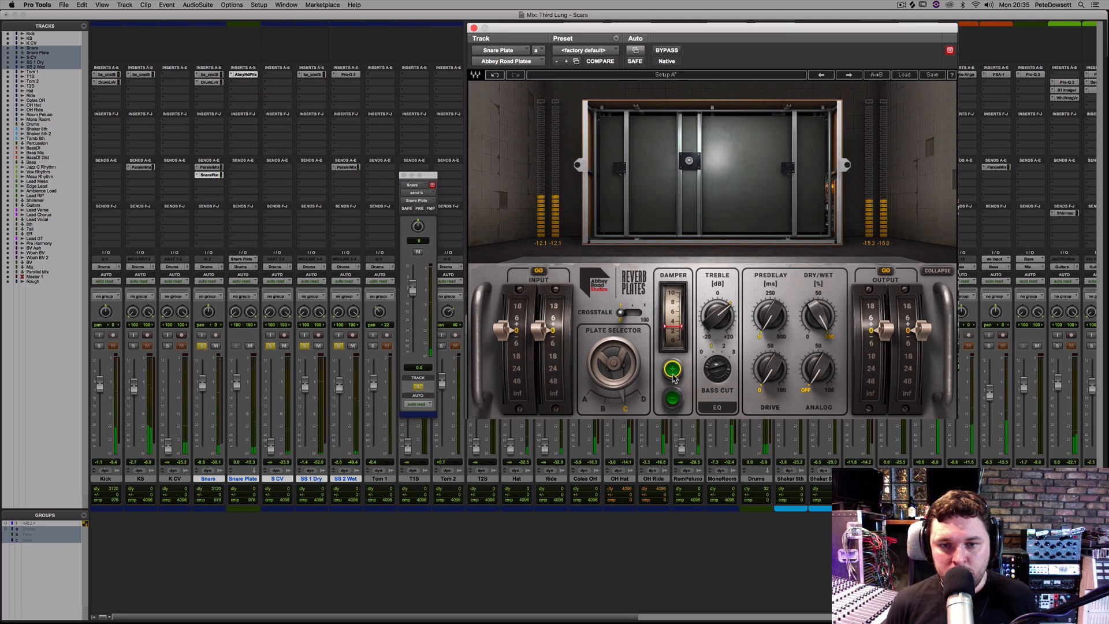
left_click(673, 375)
left_click(675, 373)
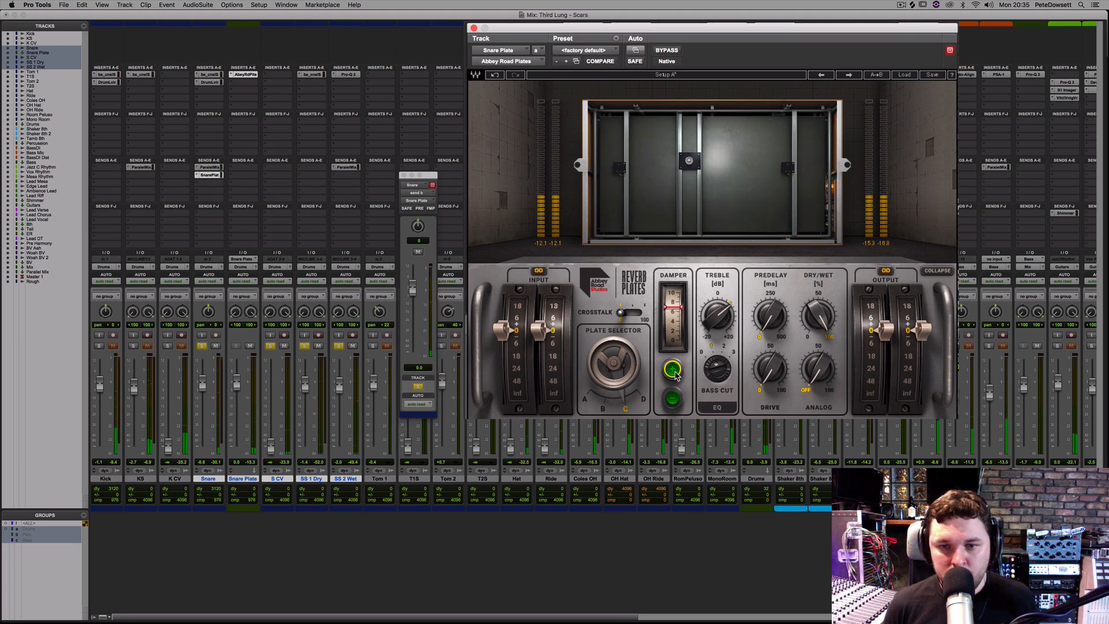
left_click(673, 397)
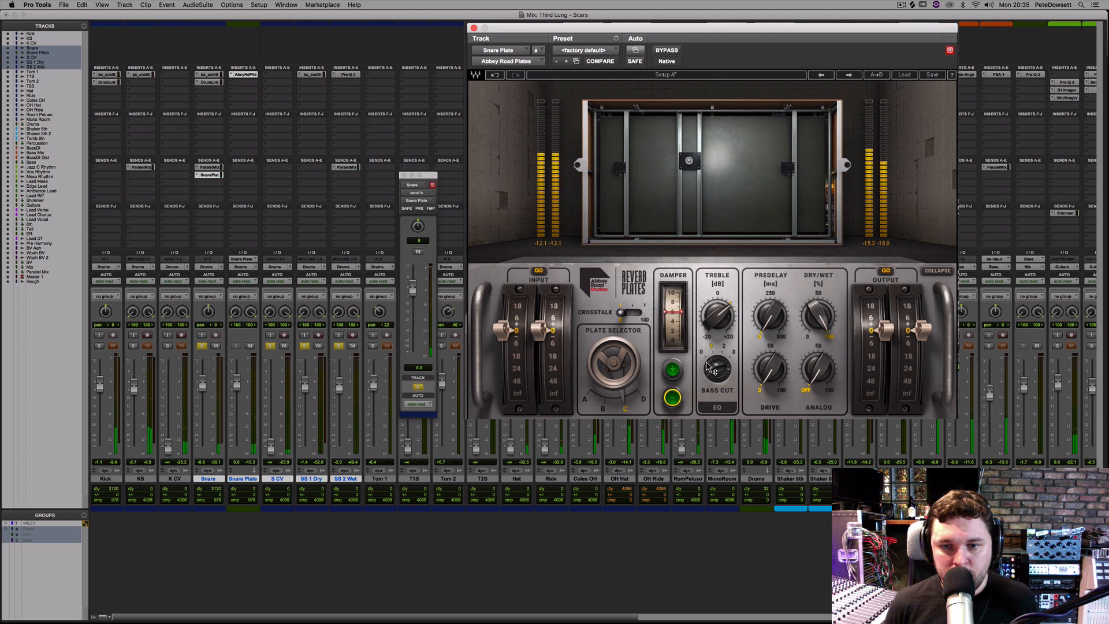
left_click_drag(709, 367, 711, 354)
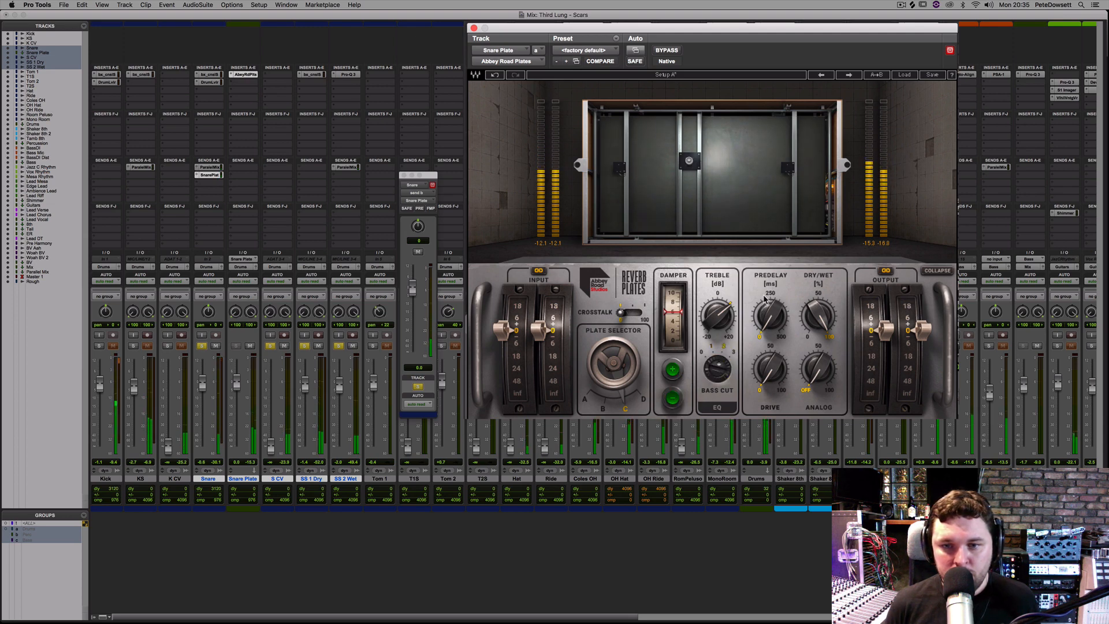
- Audition plates D, B and A on the snare reverb and return to plate C
left_click(638, 397)
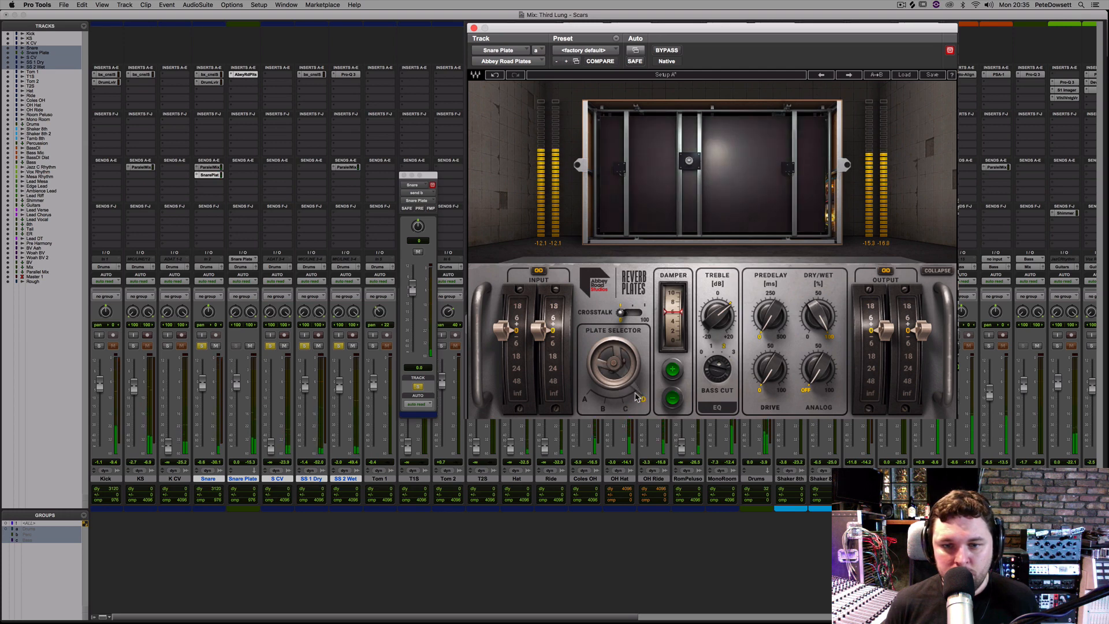
left_click(607, 401)
left_click(590, 394)
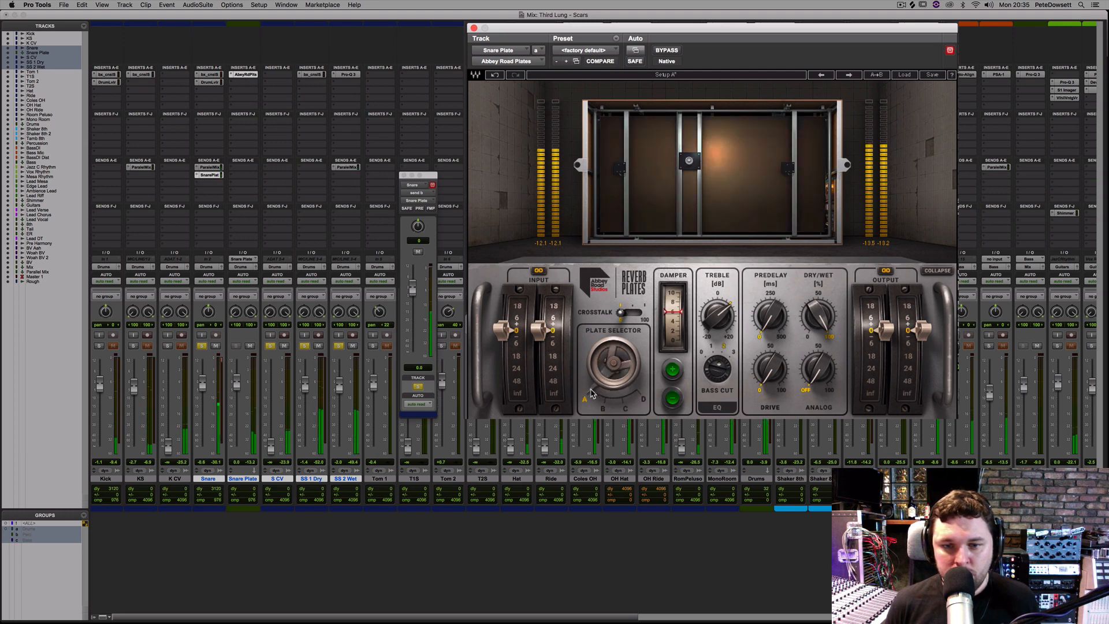
left_click(623, 405)
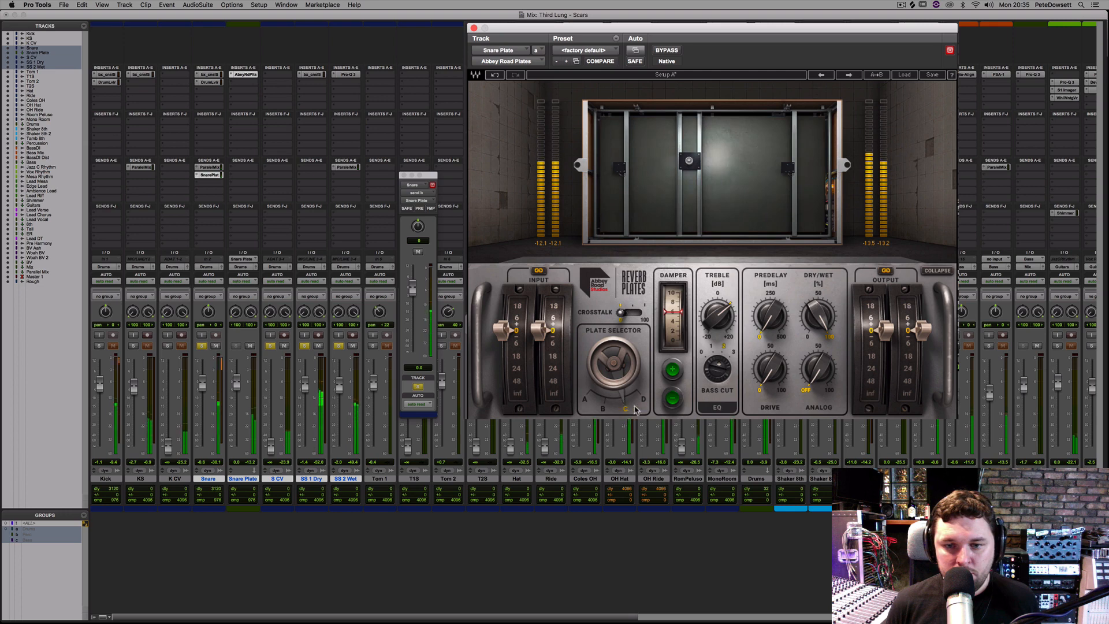
- Lower the reverb's damper to about 5, set its crosstalk to 74, and check the effect by muting and unmuting Snare Plate
left_click(674, 397)
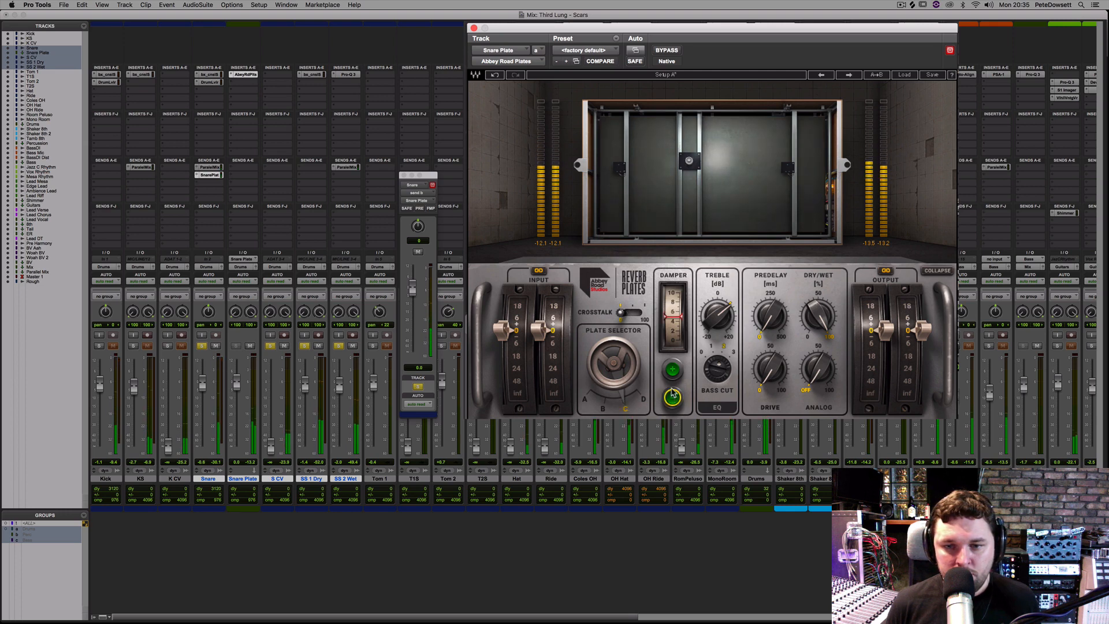
left_click_drag(621, 312, 638, 313)
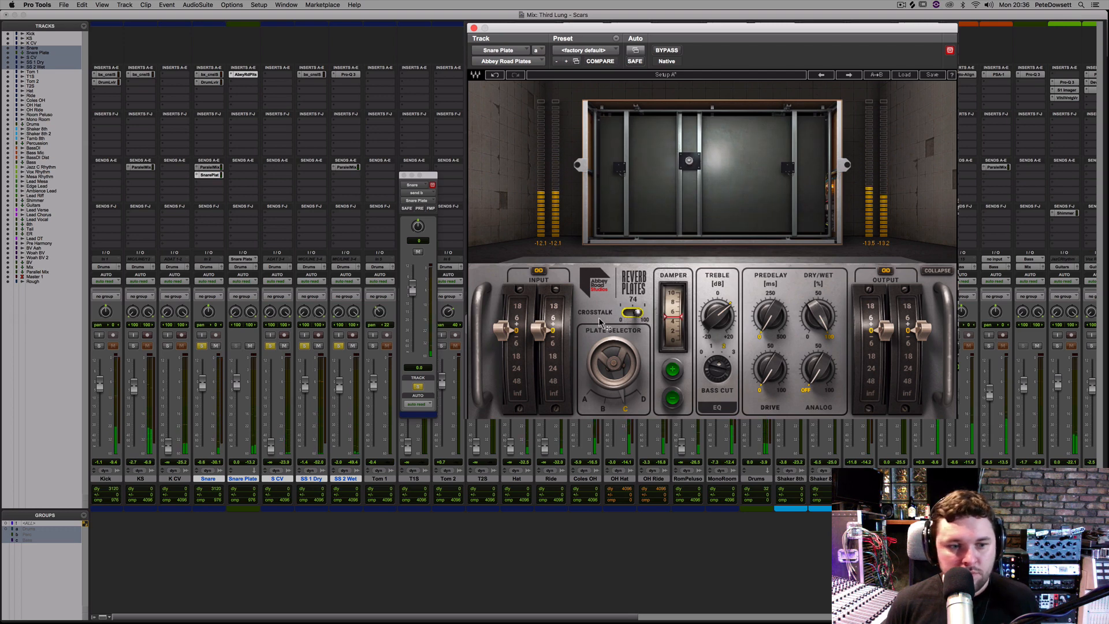
left_click(250, 345)
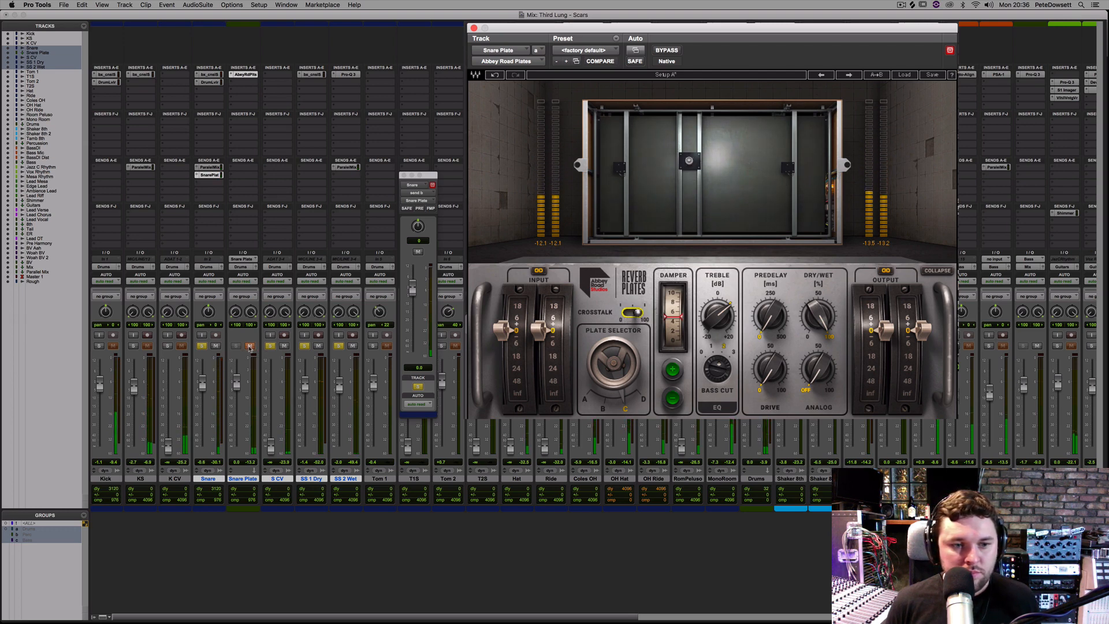
left_click(249, 345)
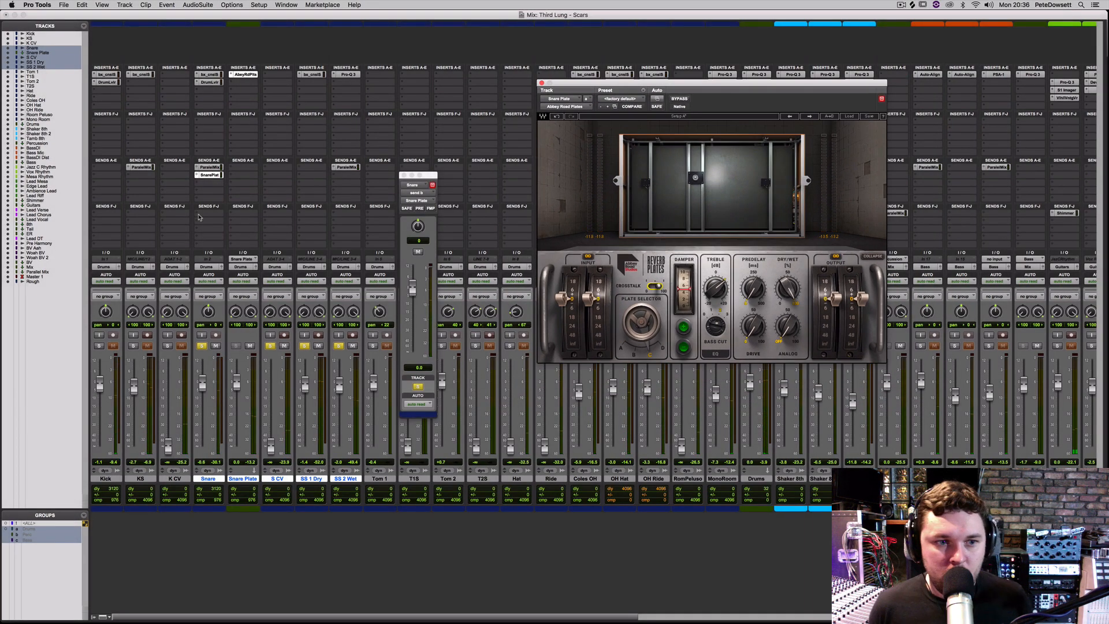
- Add a pre-fader send from the Snare track to Bus 2 (Mono)
left_click(199, 217)
mouse_move(200, 222)
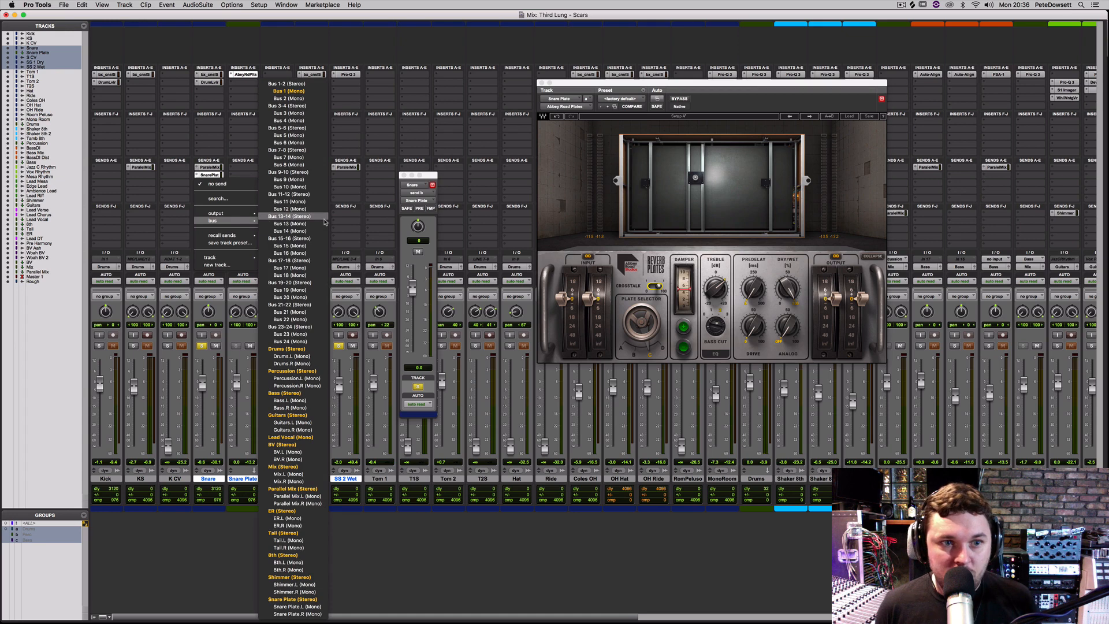
left_click(312, 99)
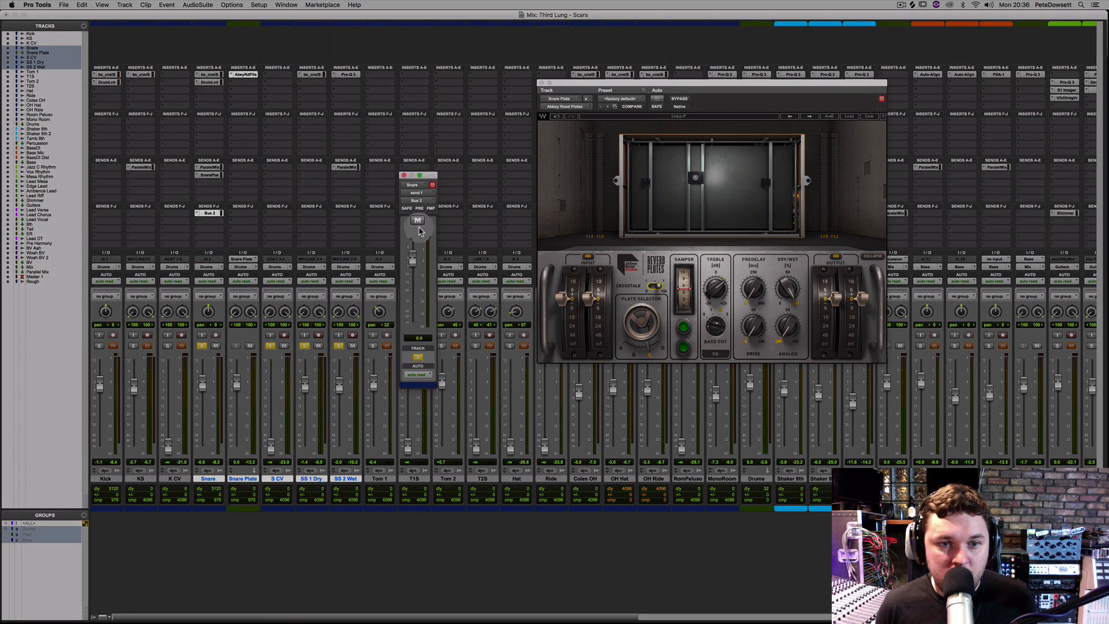
left_click(420, 208)
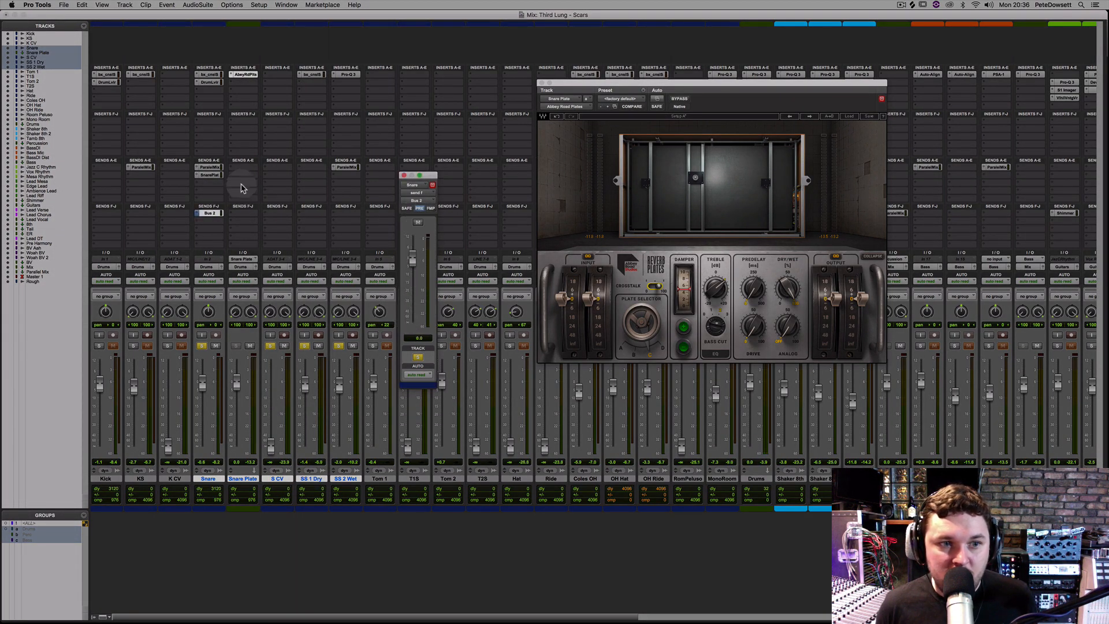
- Insert a stereo Dyn3 Expander/Gate after the reverb on Snare Plate and set its key input to Bus 2
left_click(232, 86)
mouse_move(265, 83)
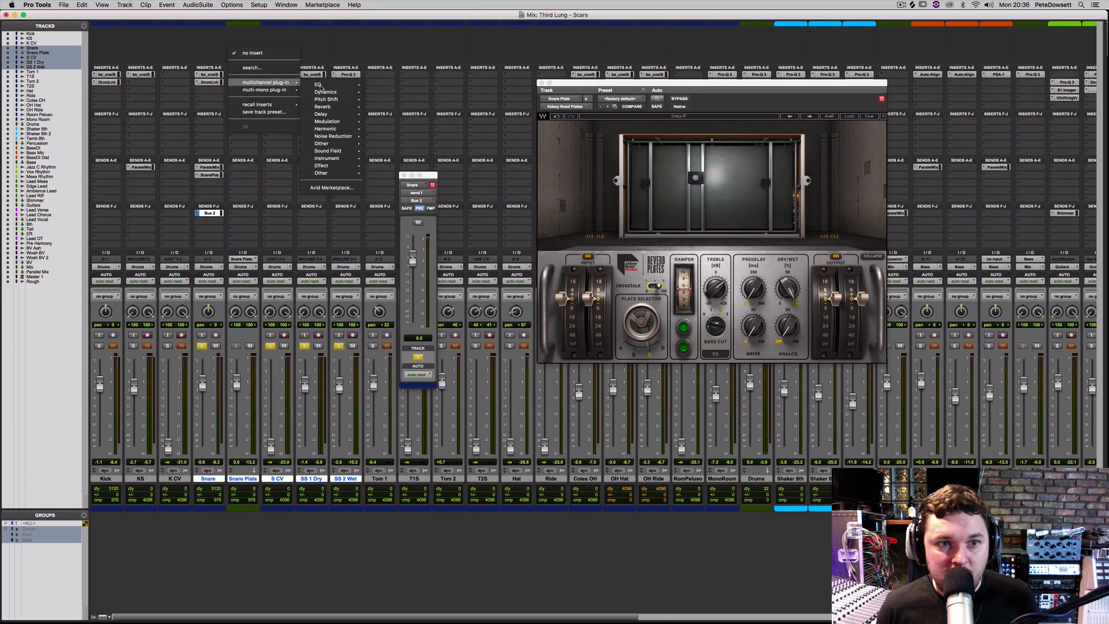
mouse_move(326, 92)
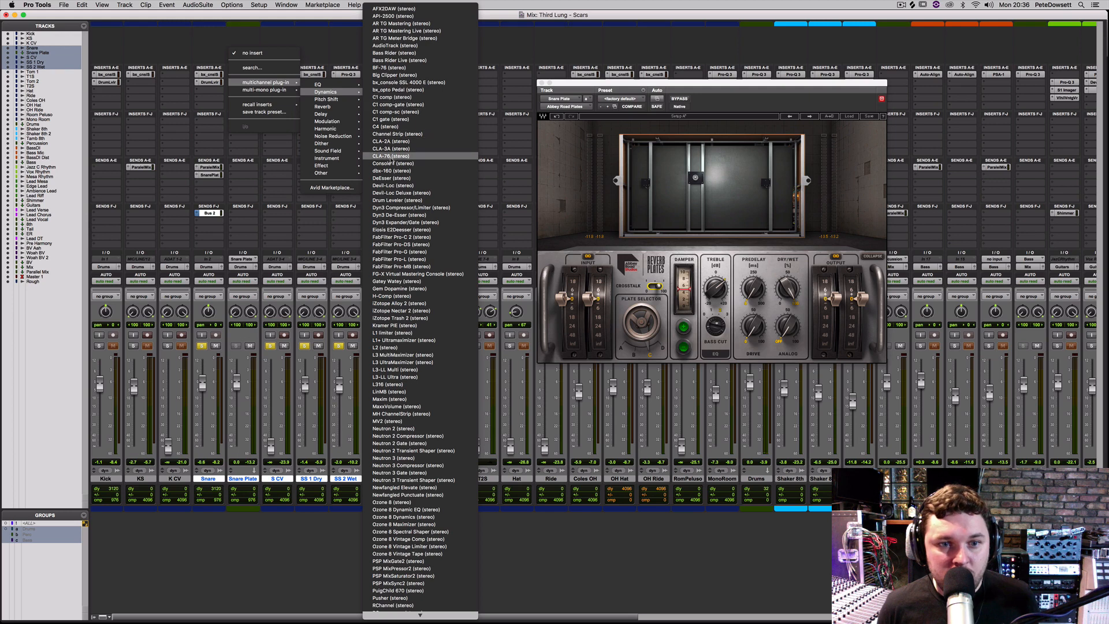
left_click(405, 223)
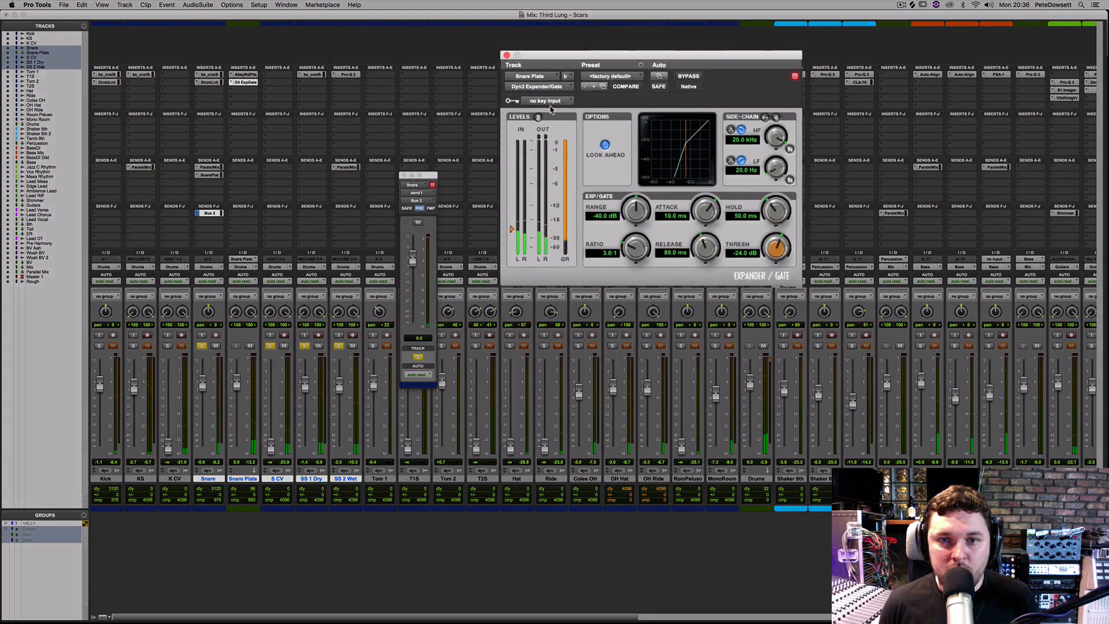
left_click(570, 117)
mouse_move(576, 126)
left_click(623, 111)
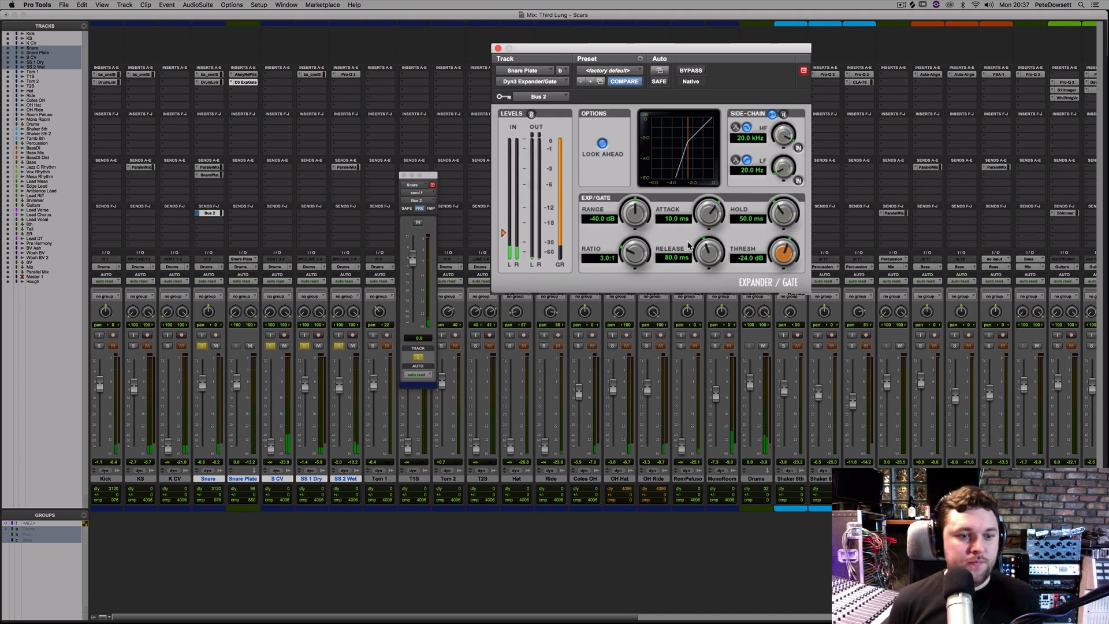
- Start playback and set the gate's attack to 128.3 us, hold to 67.5 ms and release to 981.2 ms
key("space")
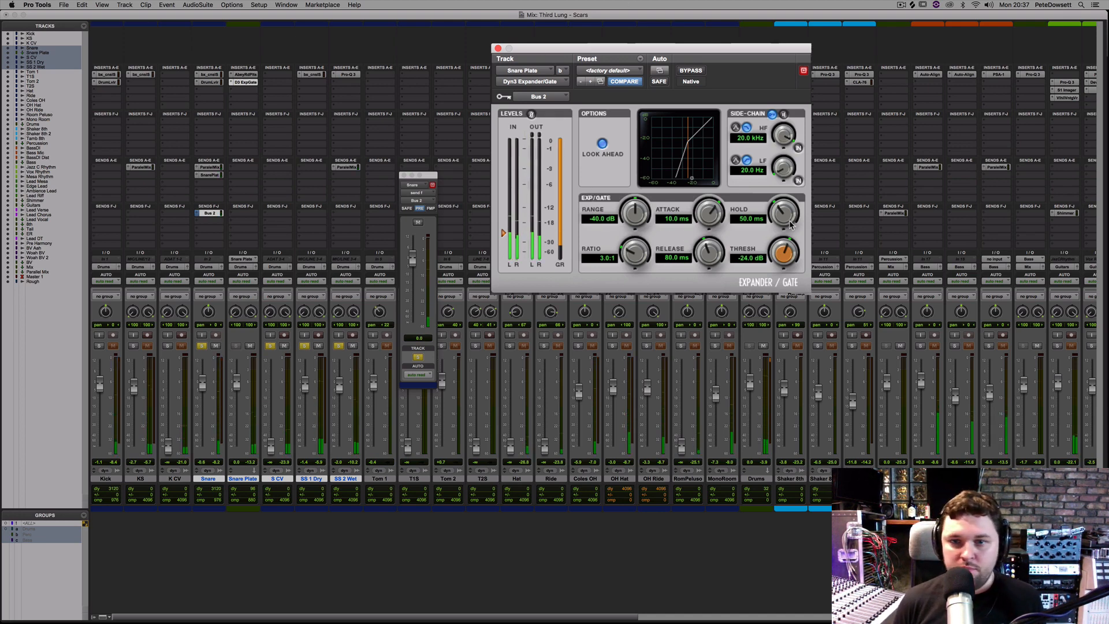
left_click_drag(709, 214, 710, 248)
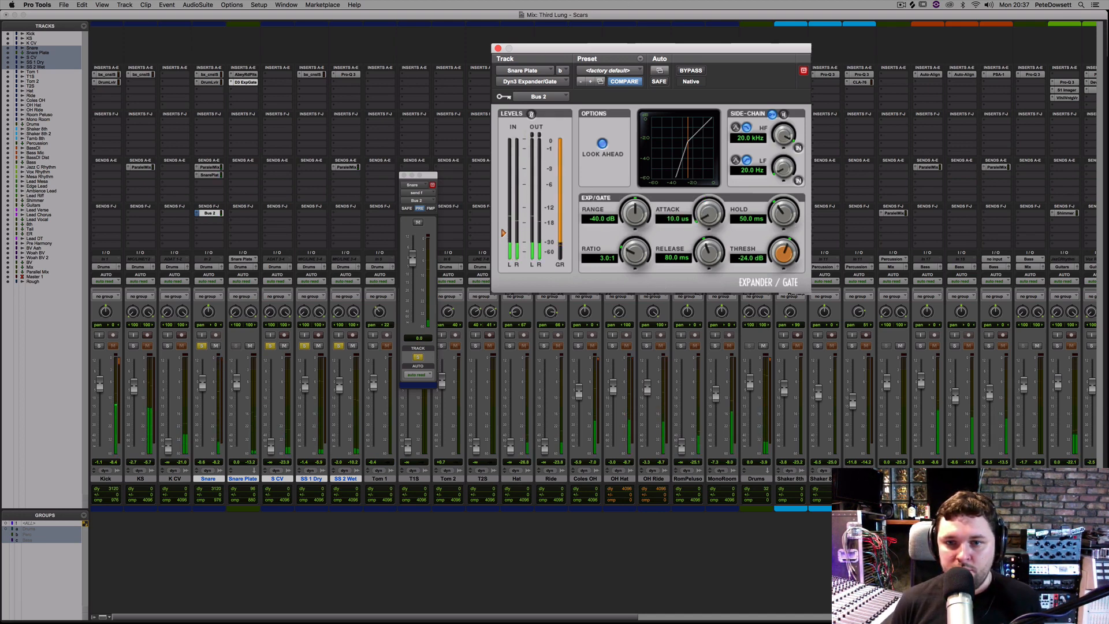
left_click_drag(640, 296, 640, 298)
left_click_drag(708, 256, 782, 206)
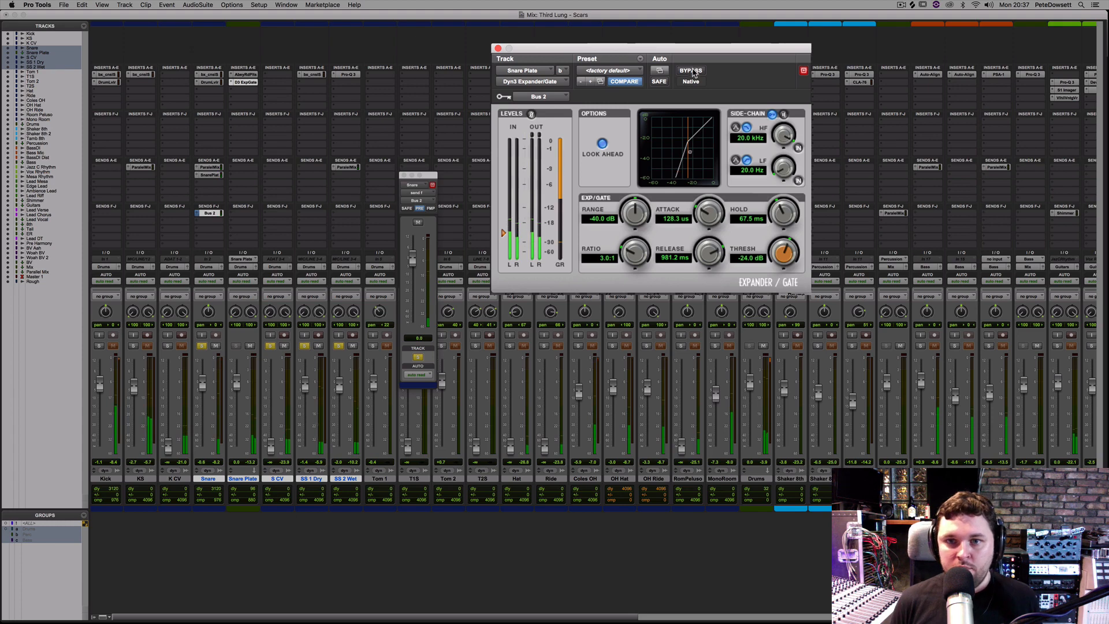
- Compare the gate bypassed and active, and refine it to a 1.1 s release, 10.6:1 ratio and -25.2 dB range
left_click(691, 70)
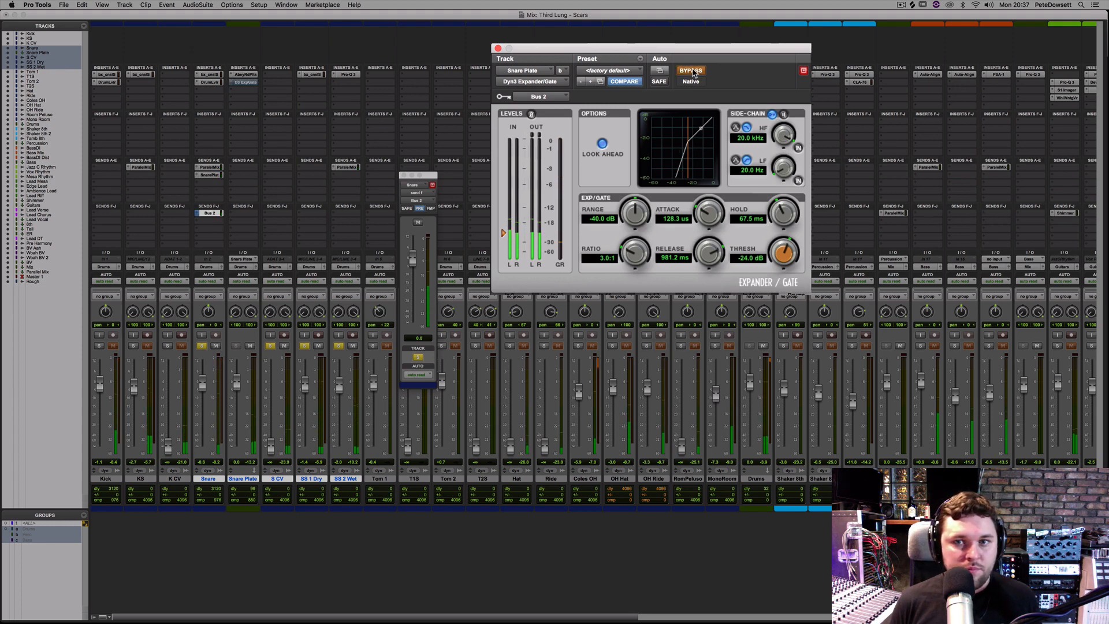
left_click(691, 71)
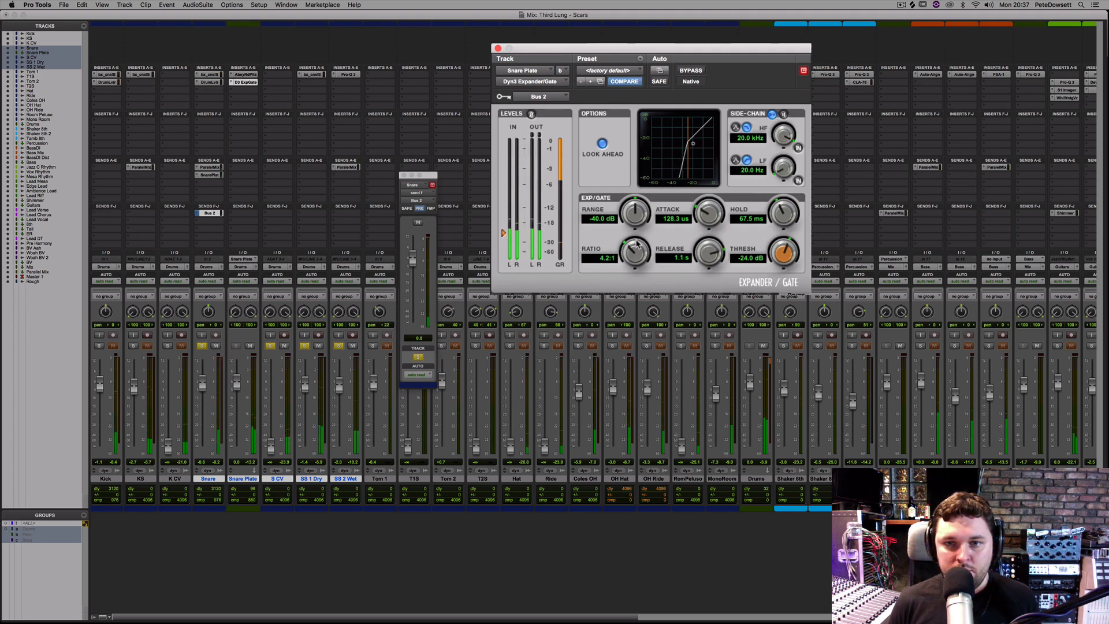
mouse_move(639, 245)
left_mouse_down()
mouse_move(630, 238)
mouse_move(652, 186)
mouse_move(631, 242)
left_mouse_up()
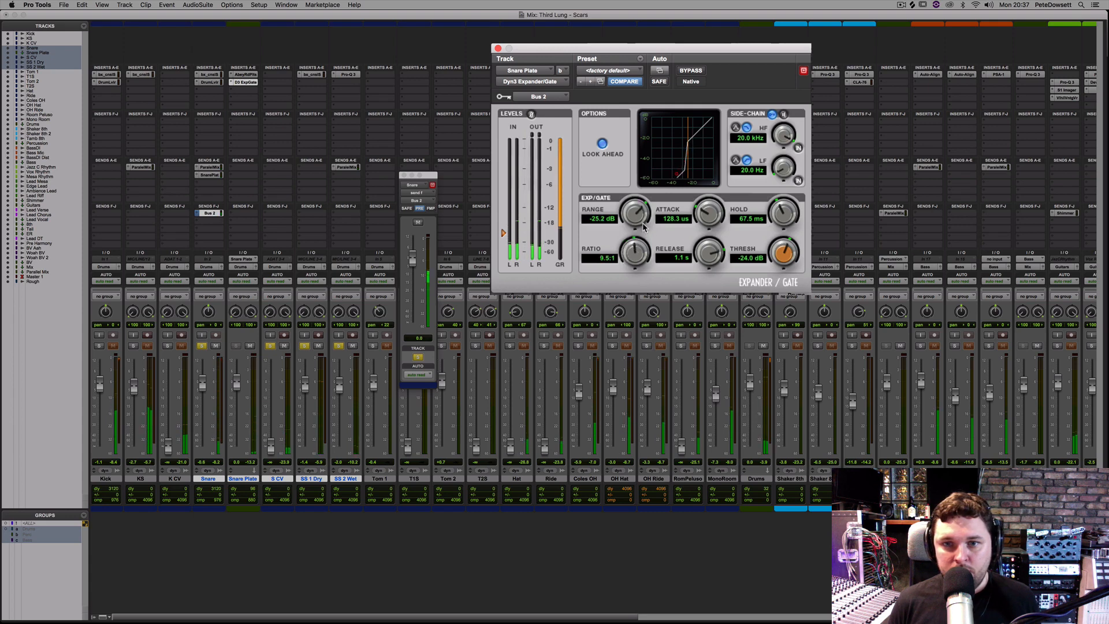
left_click_drag(643, 224, 646, 222)
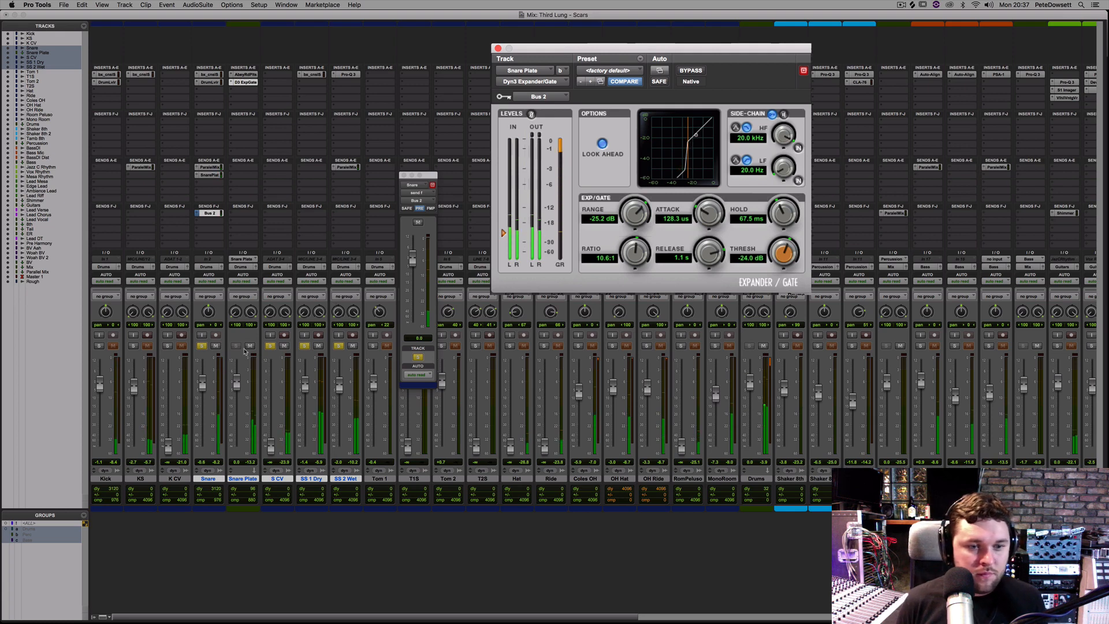
- Clear all solos, then raise the Snare Plate fader slightly and set its gate's attack to 170.3 us
left_click(202, 346, "alt")
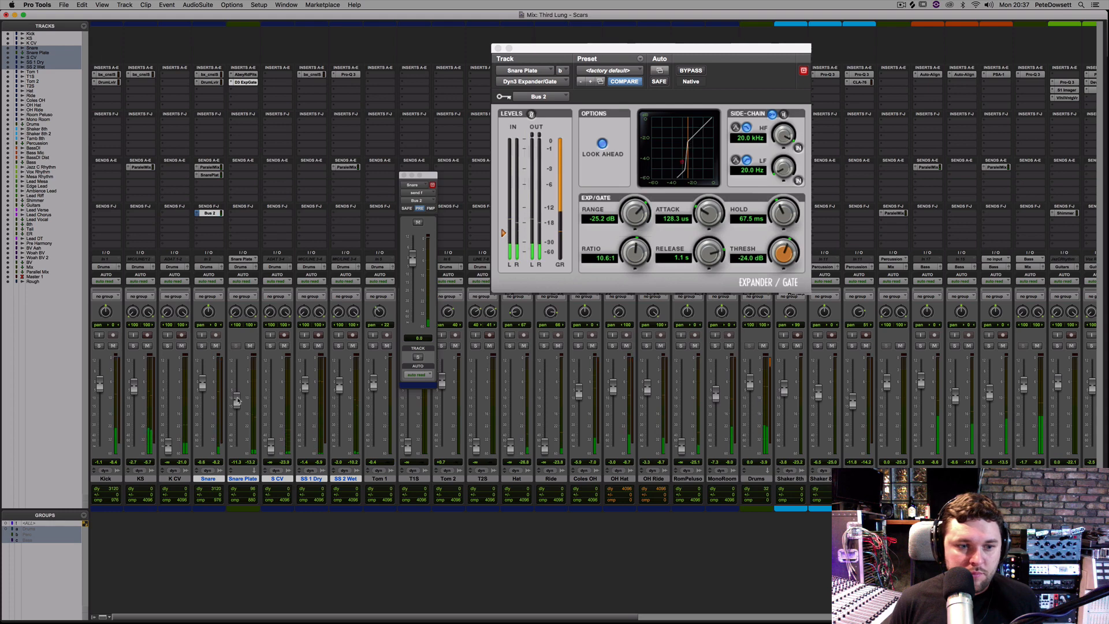
left_click_drag(237, 401, 237, 397)
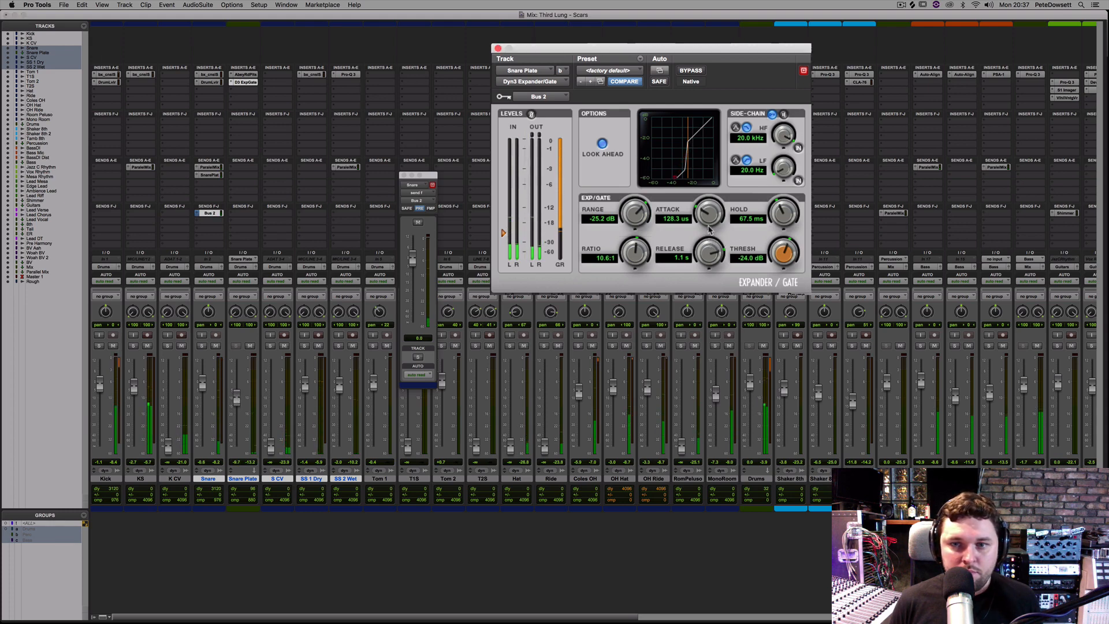
left_click_drag(708, 219, 707, 214)
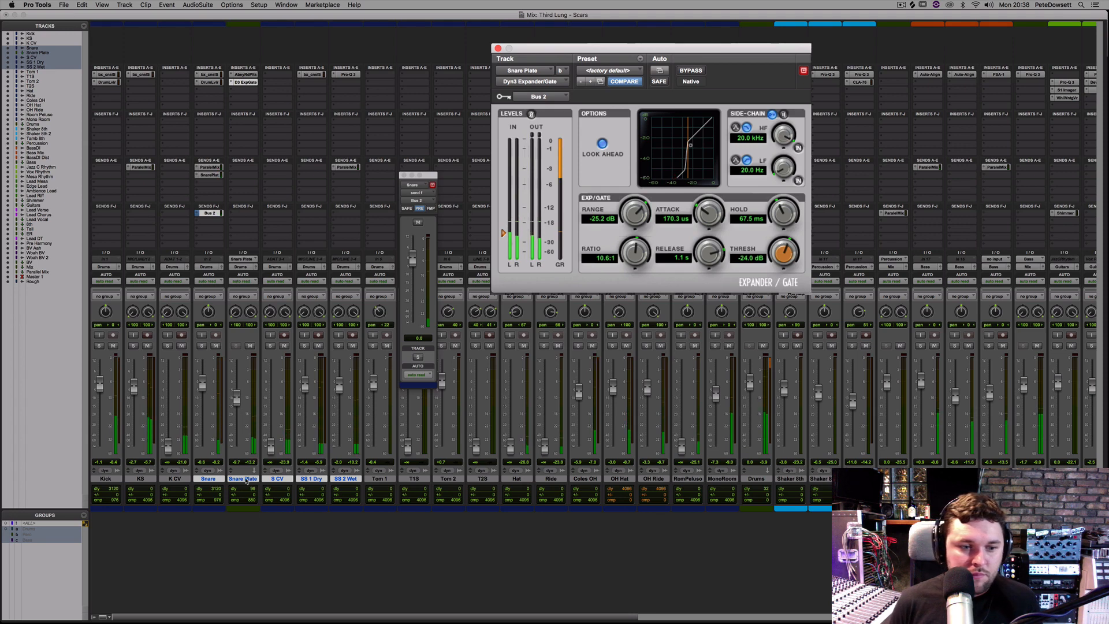
- Move the Snare Plate track directly after SS 2 Wet and close the Snare track's send window
left_click(243, 478)
left_click_drag(312, 483, 357, 481)
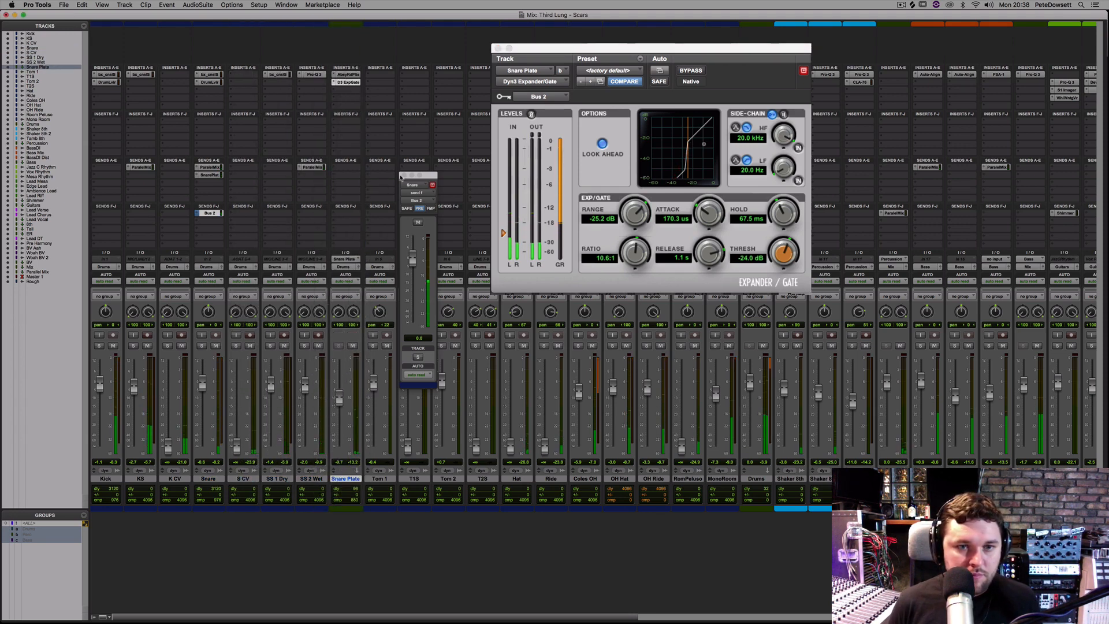
left_click(404, 175)
- Try copying Snare's Bus 2 send to SS 1 Dry and audition it while toggling track solos
left_click(201, 346)
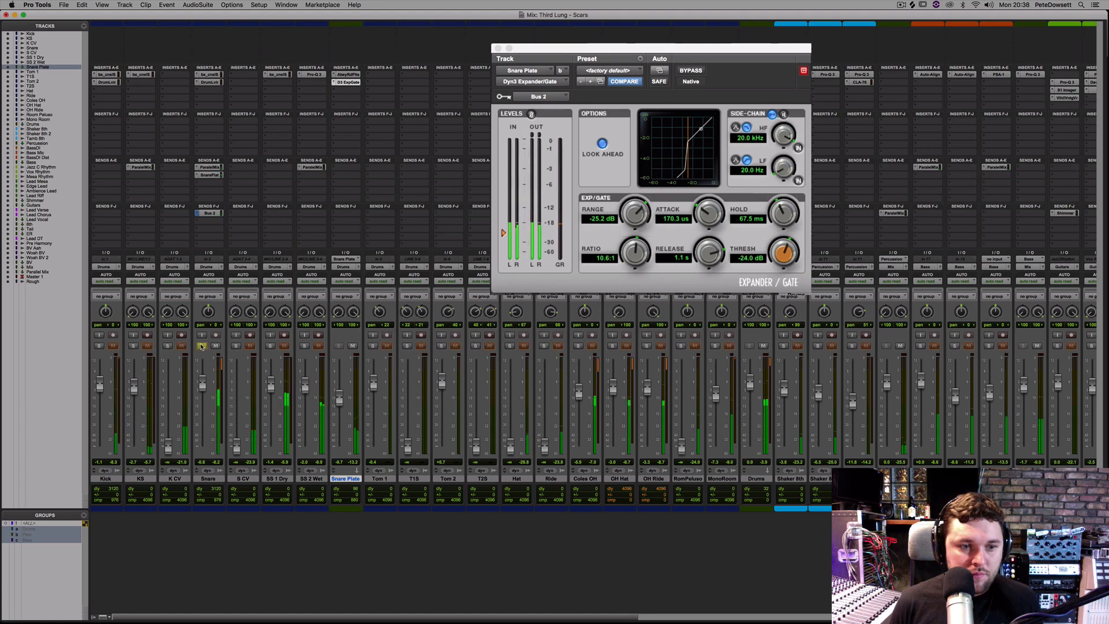
left_click(271, 346)
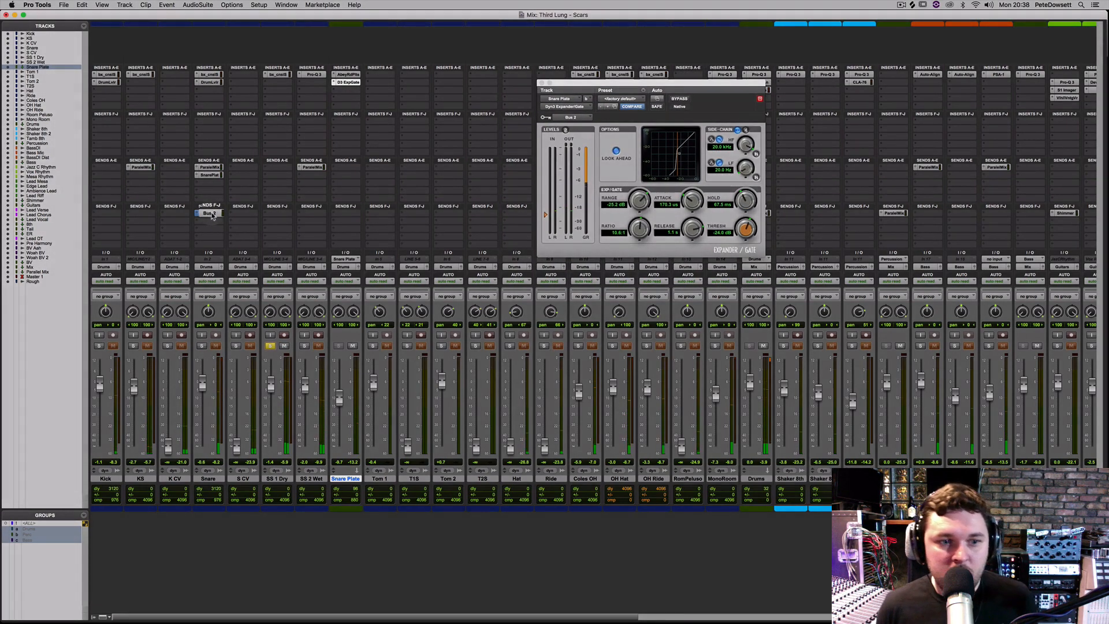
left_click_drag(210, 218, 280, 217)
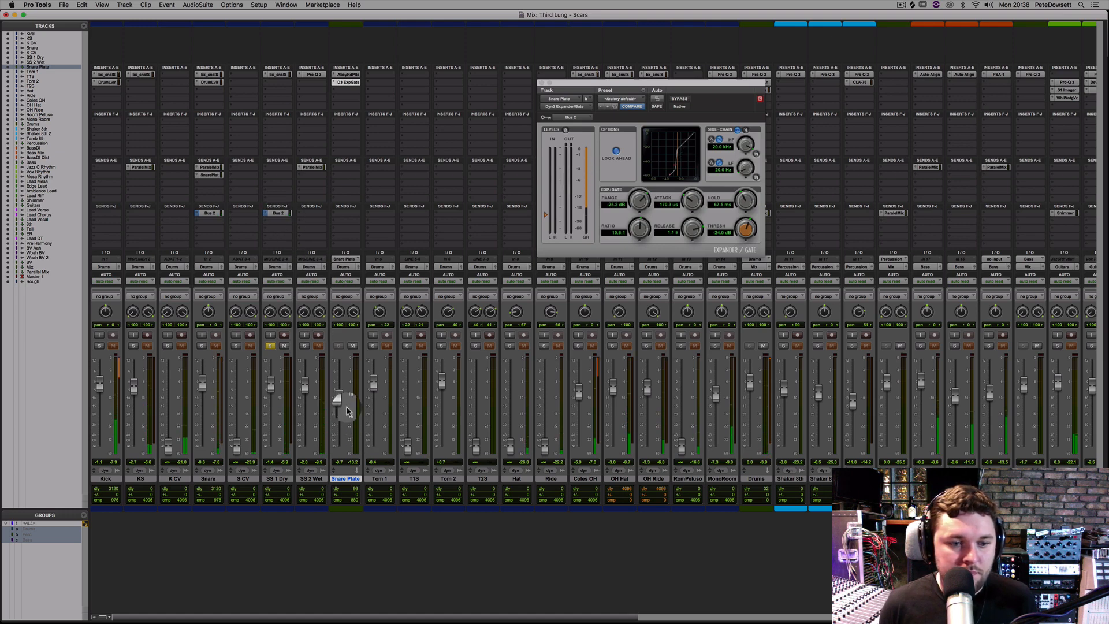
left_click(278, 214)
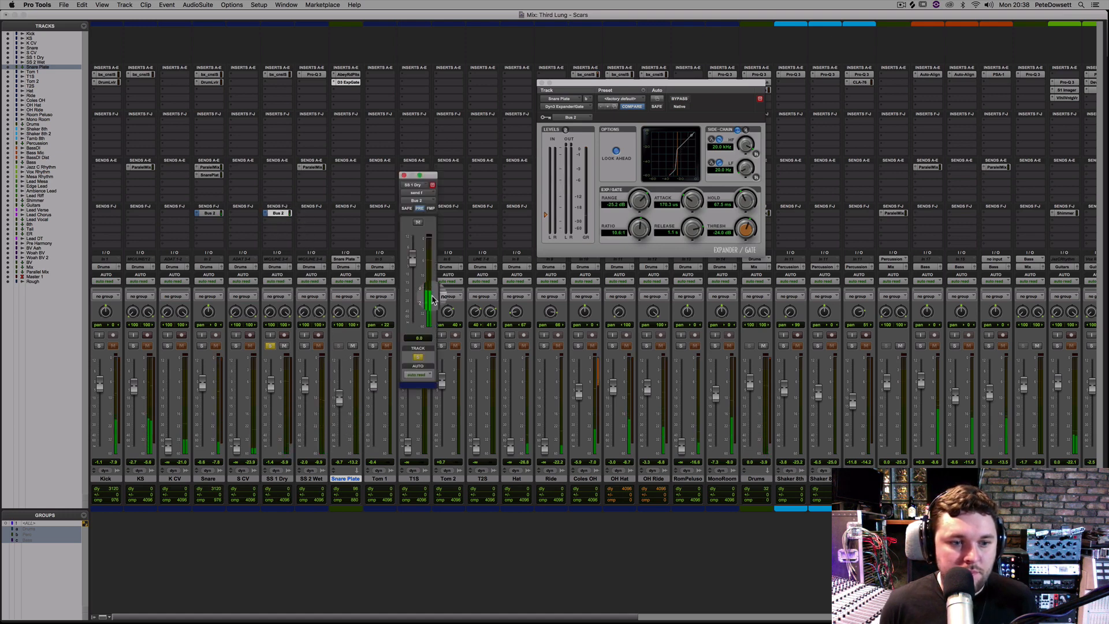
left_click(352, 346)
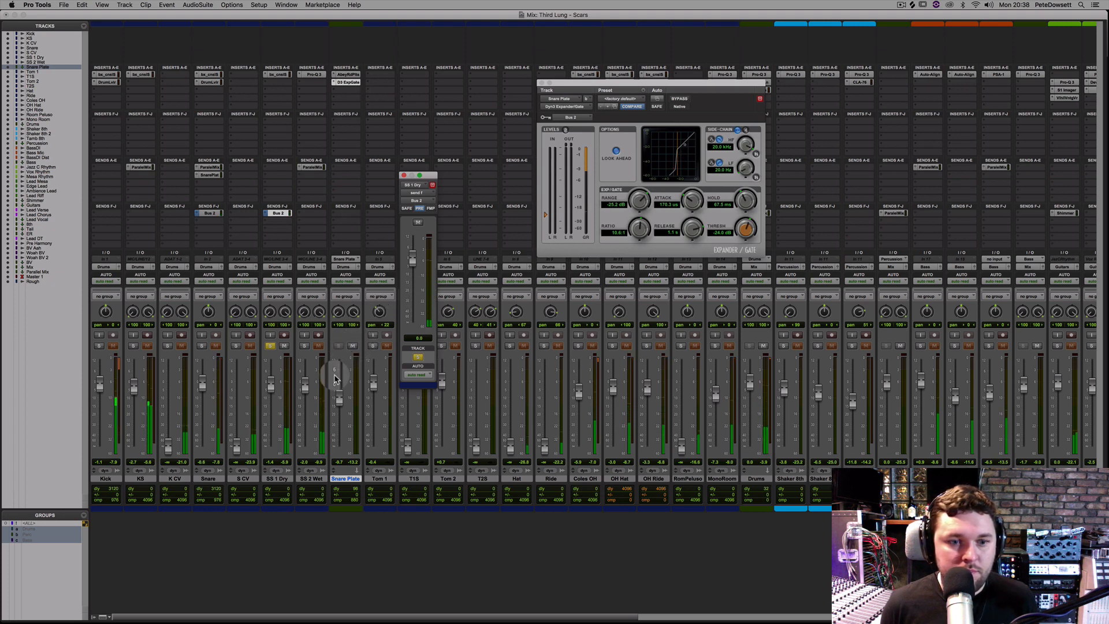
left_click(339, 346)
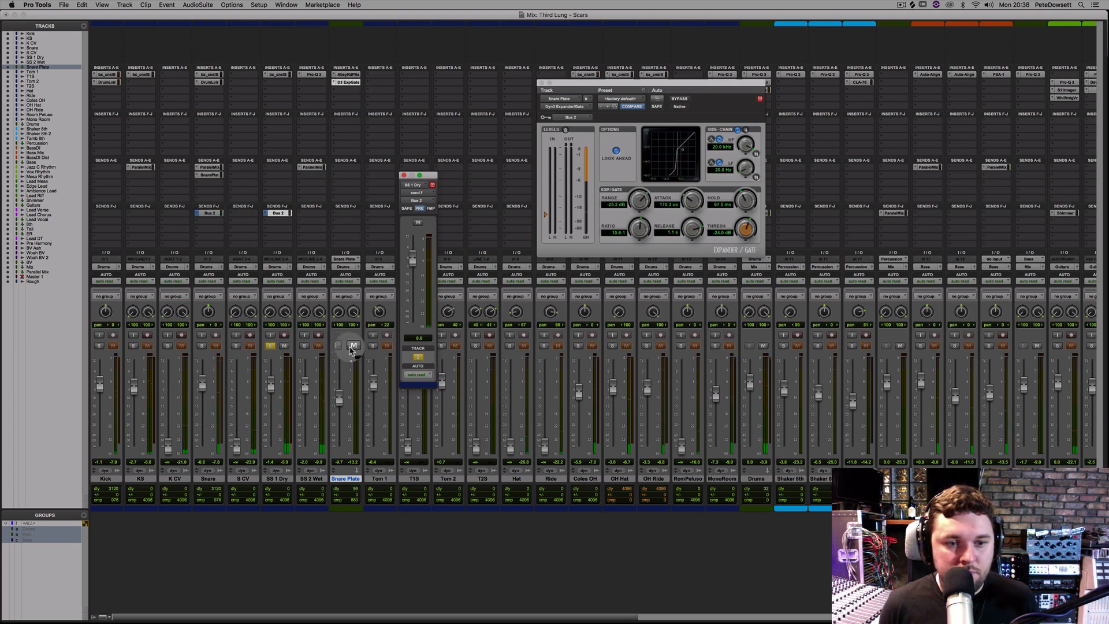
left_click(270, 346)
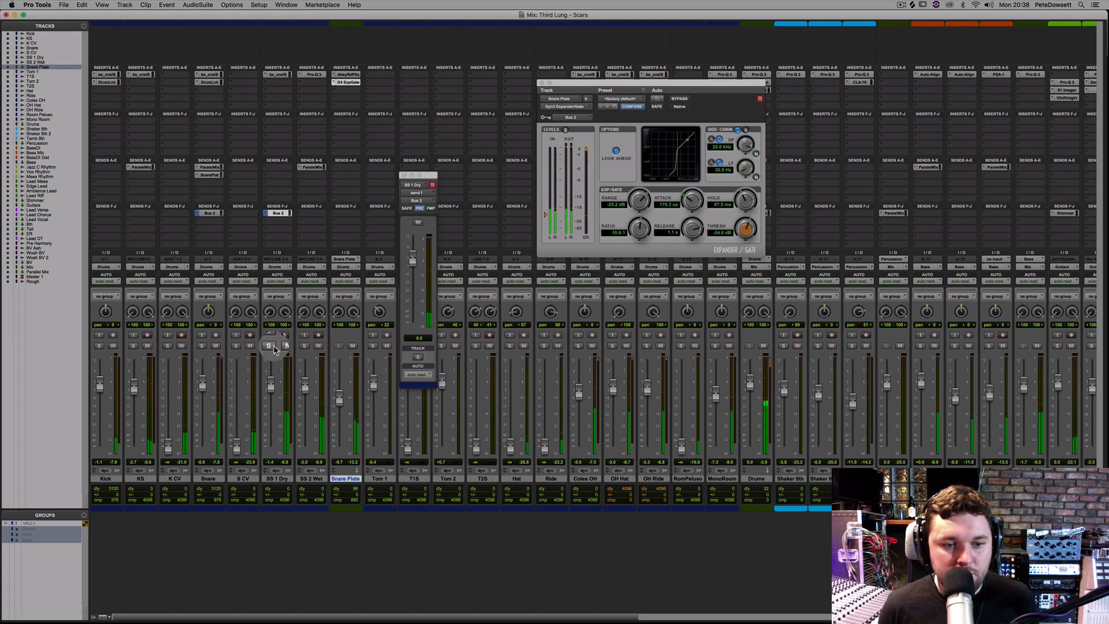
left_click(270, 347)
left_click(200, 345)
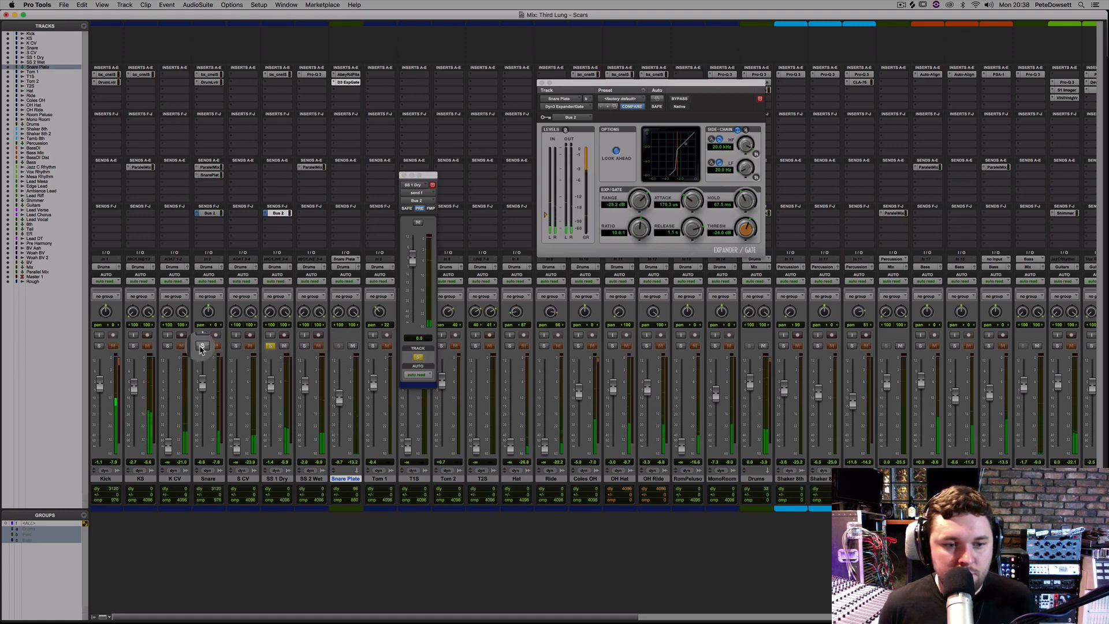
left_click(283, 214)
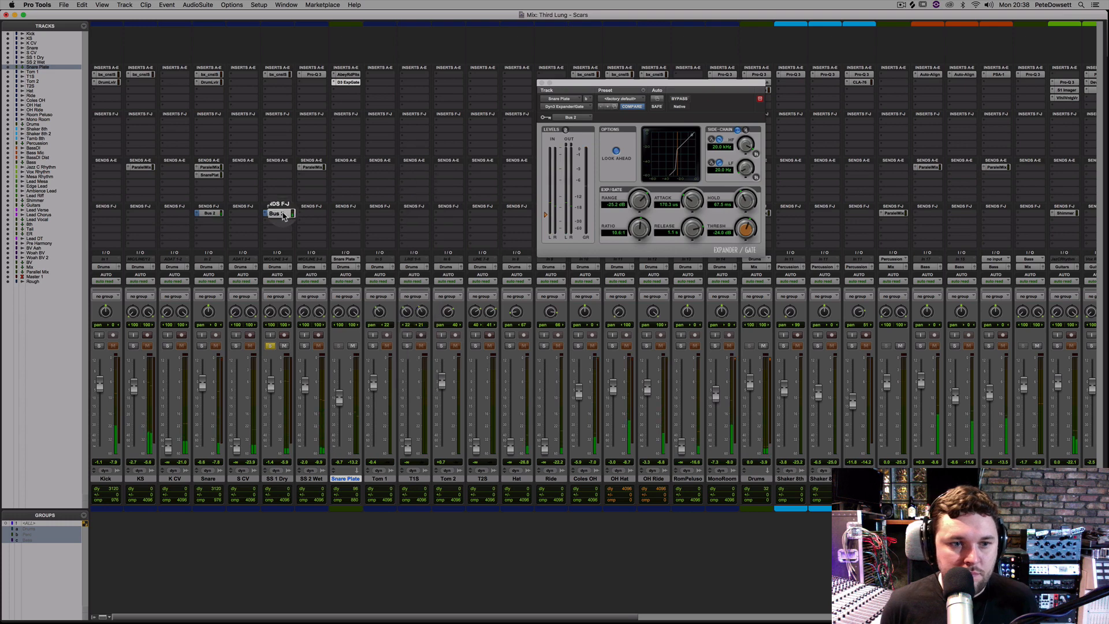
left_click(283, 213)
left_click_drag(413, 253, 414, 327)
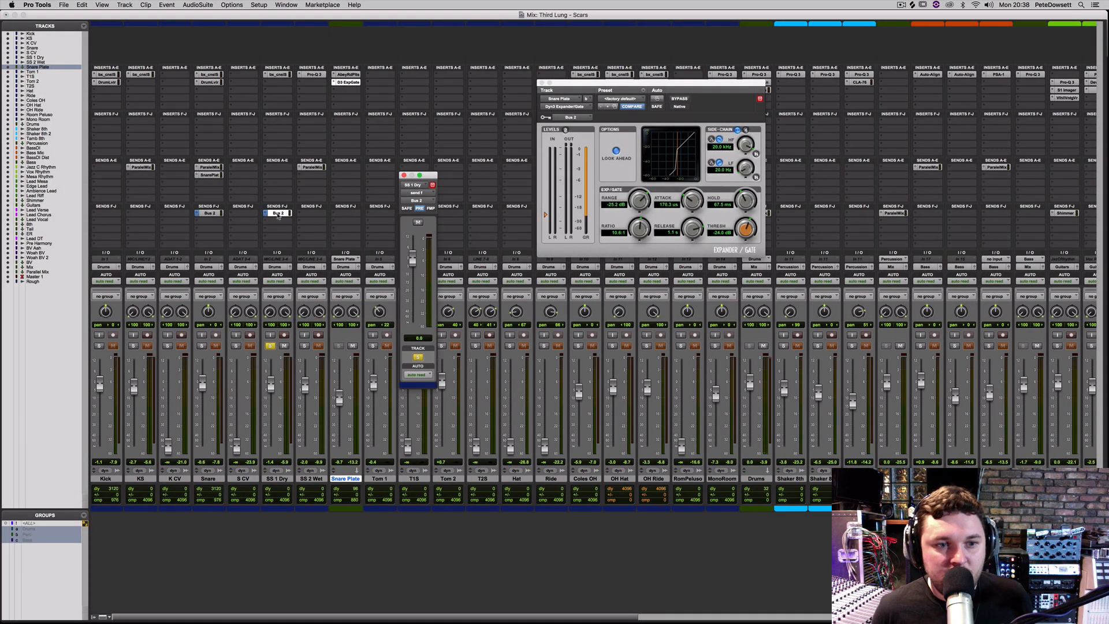
- Remove the Bus 2 send from SS 1 Dry and copy Snare's Snare Plate send onto that track
left_click(266, 213)
left_click(283, 184)
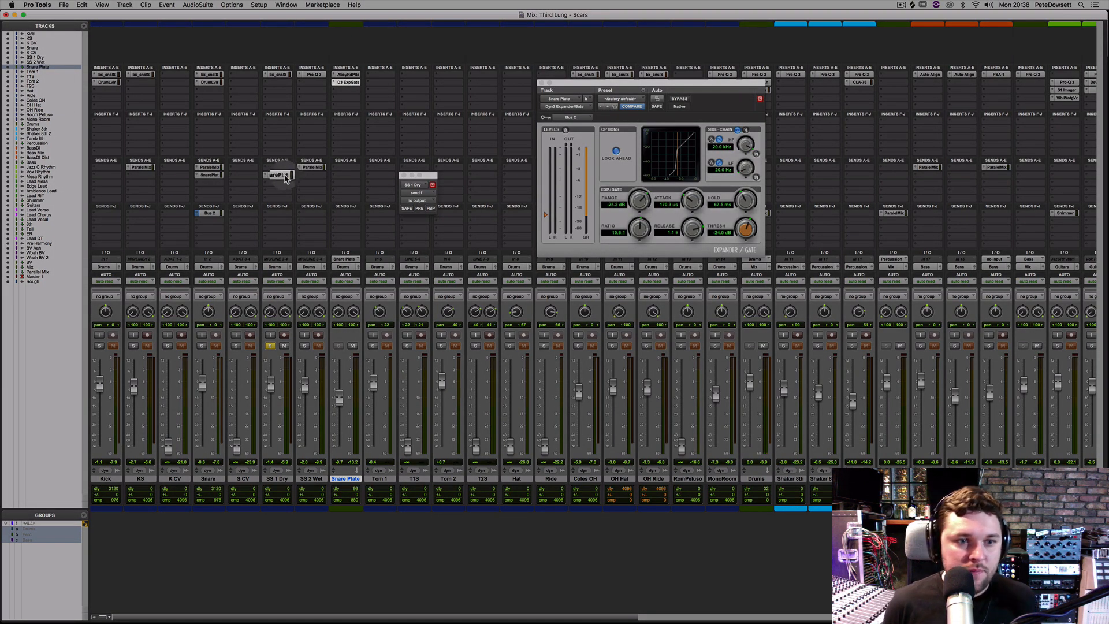
left_click_drag(285, 178, 284, 177)
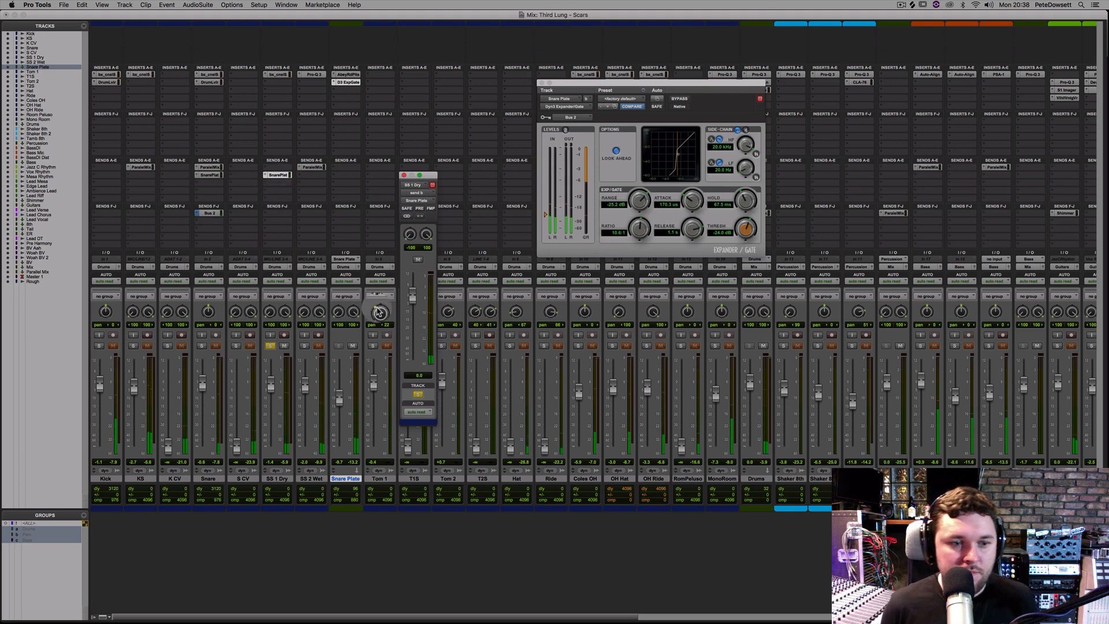
- Compare the Snare Plate sends of Snare and SS 1 Dry by muting each in turn, and lower Snare's send level
left_click(202, 345)
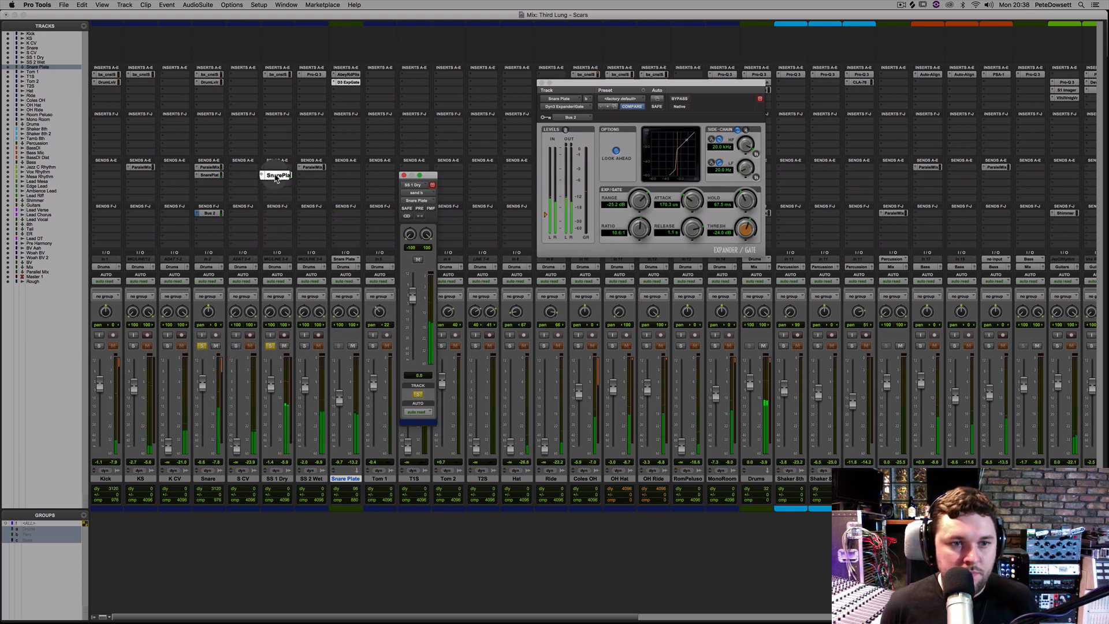
left_click(275, 175, "ctrl+super")
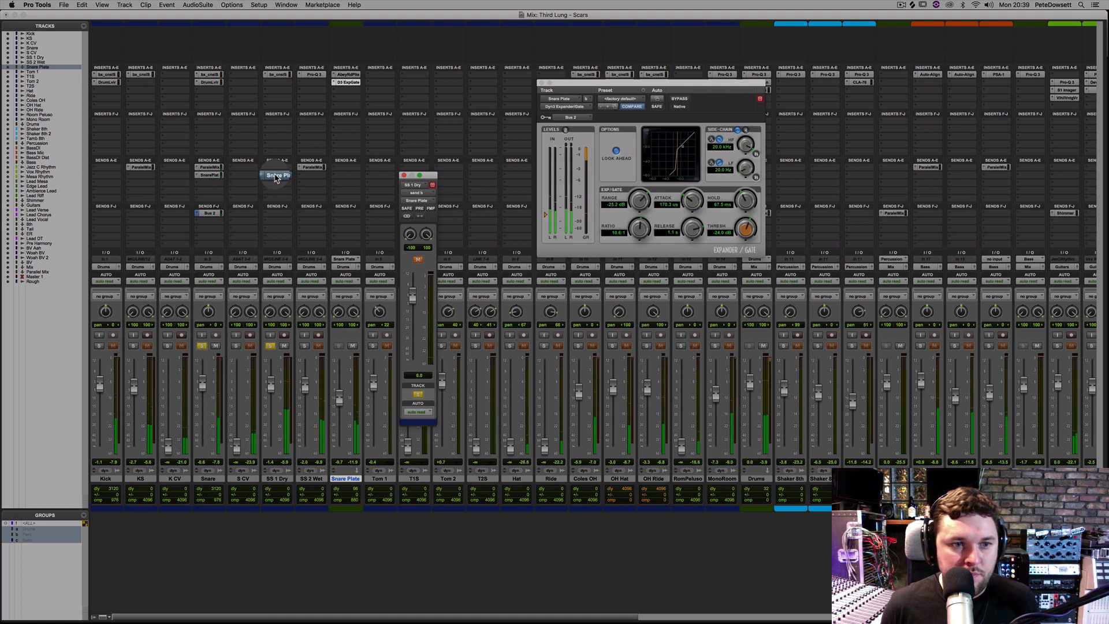
left_click(275, 175, "ctrl+super")
left_click(217, 179, "ctrl+super")
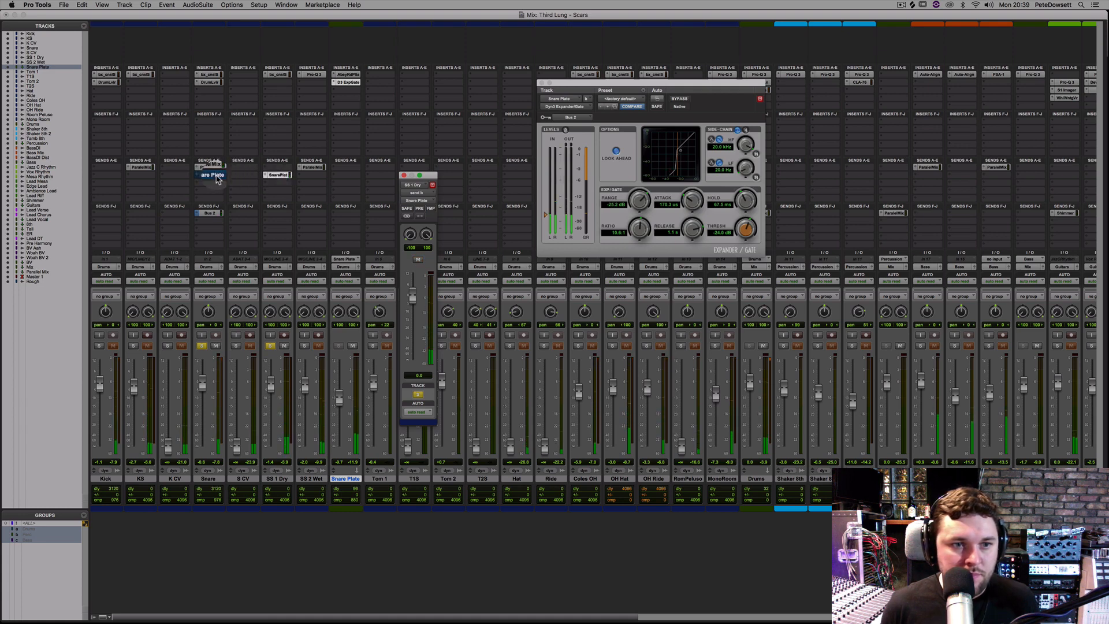
left_click(218, 178, "ctrl+super")
left_click(217, 177)
left_click_drag(413, 286, 410, 303)
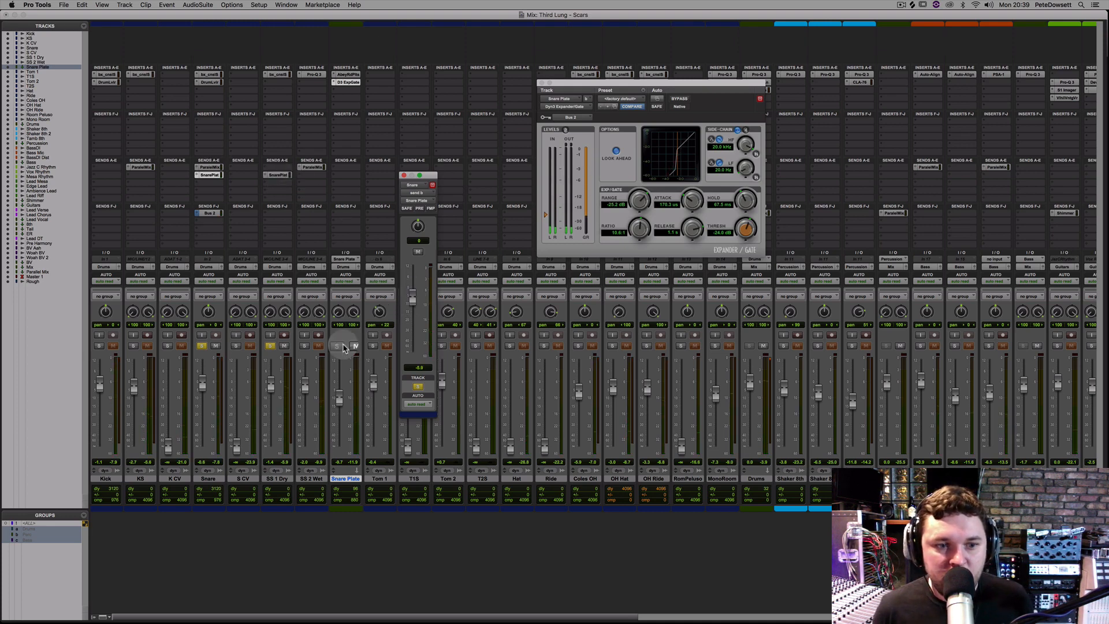
- Solo SS 2 Wet, copy the Snare Plate send from SS 1 Dry to it, and open the copied send
left_click(304, 346)
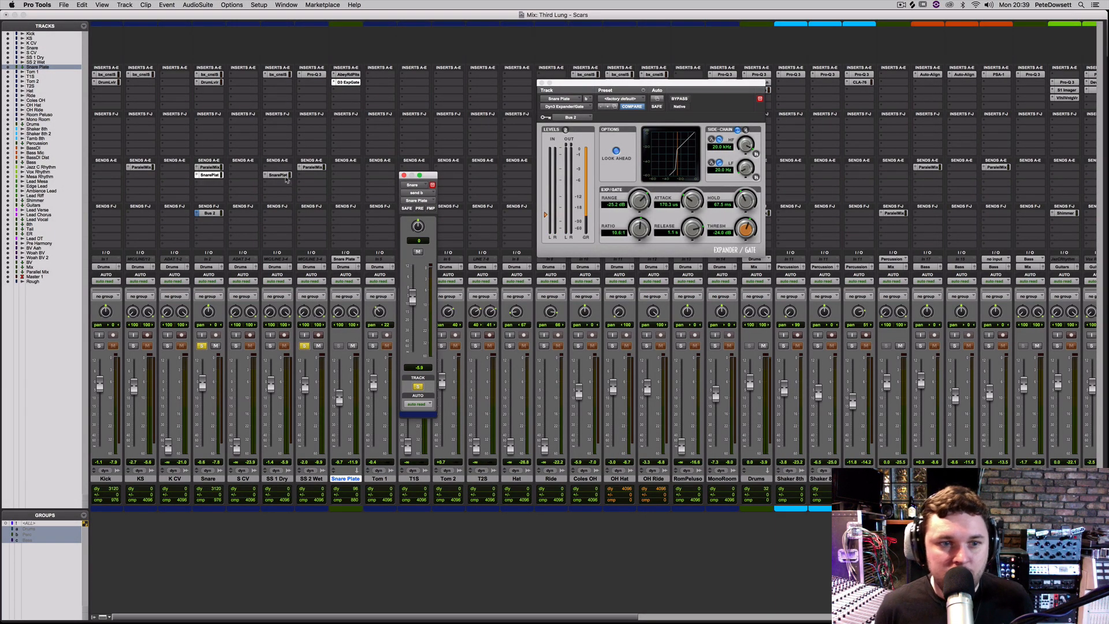
key("space")
left_click_drag(286, 181, 322, 181)
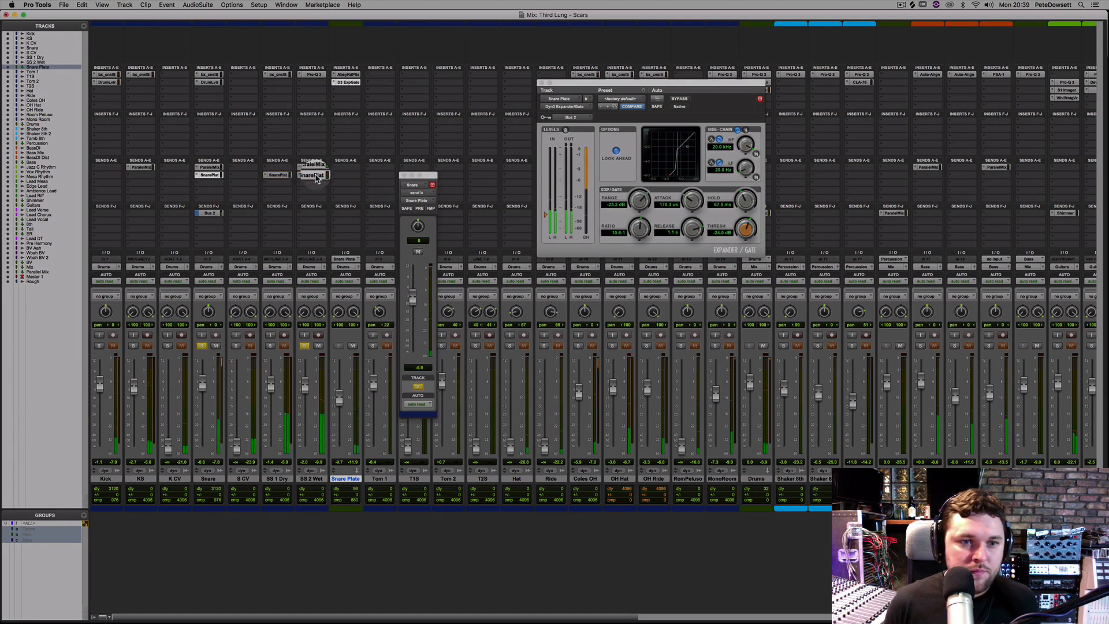
left_click(316, 176)
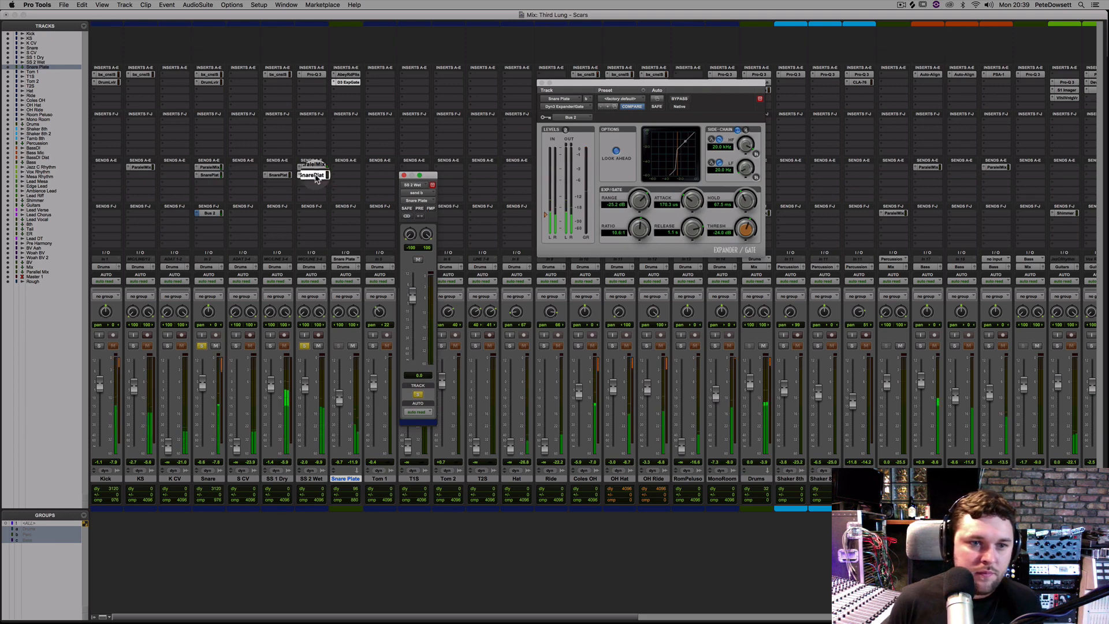
- Compare the soloed snare tracks' reverb sends by muting them, and lower SS 2 Wet's Snare Plate send to about -5 dB
left_click(270, 346)
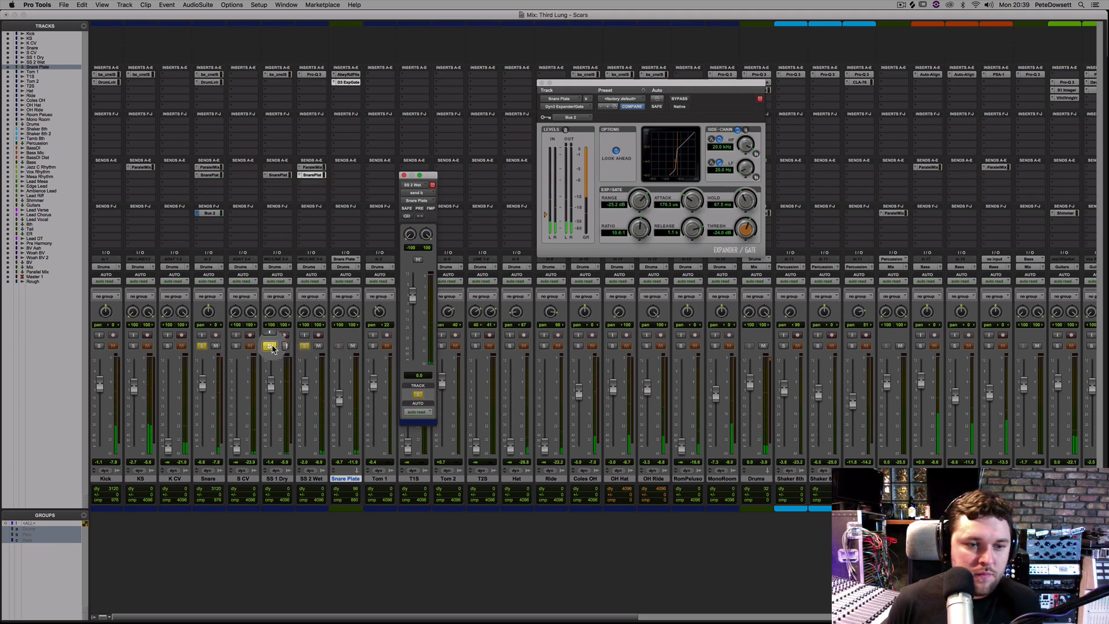
left_click(310, 176, "super")
left_click_drag(310, 178, 215, 178)
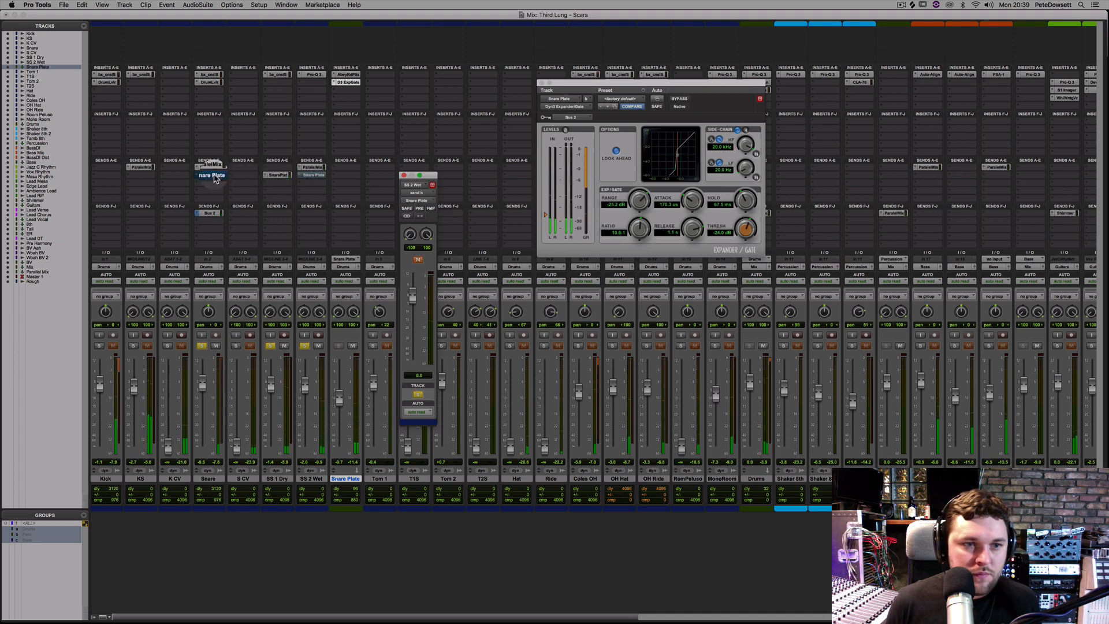
left_click(316, 178, "super")
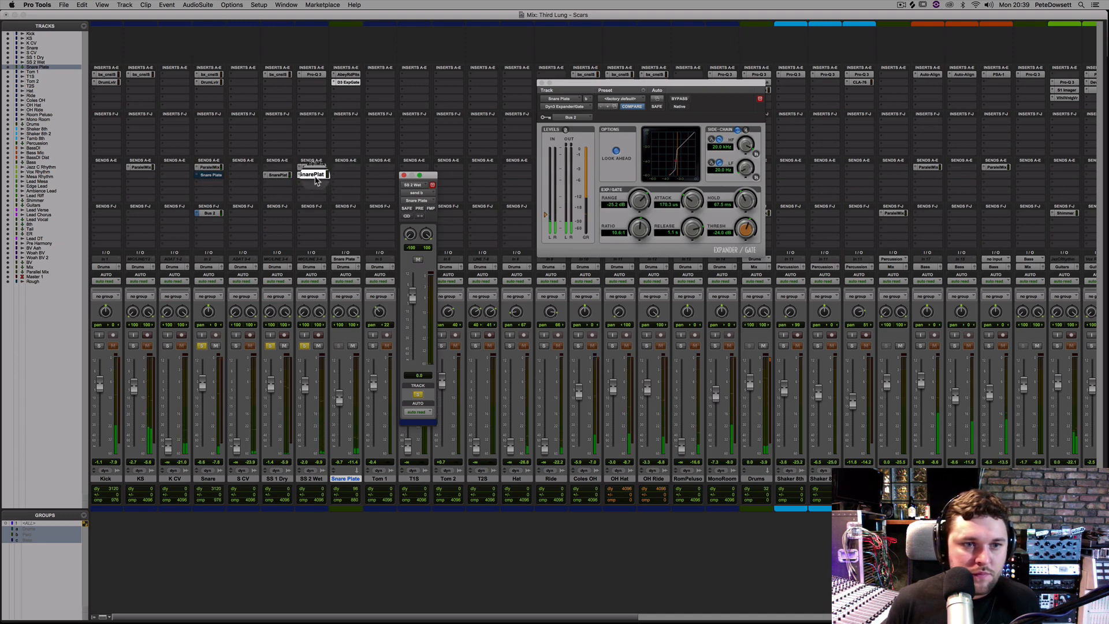
mouse_move(316, 179)
left_mouse_down()
mouse_move(207, 180)
mouse_move(317, 179)
left_mouse_up()
left_click_drag(413, 295, 412, 306)
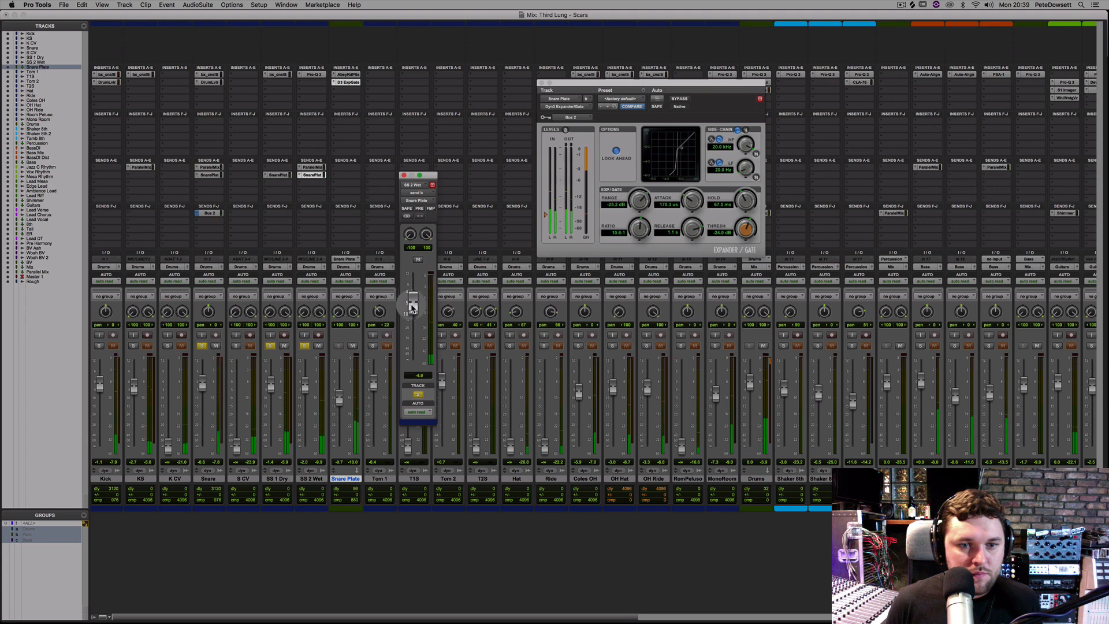
- Unmute Snare's reverb send, check SS 1 Dry's send muted and active, and set that send to -4.3 dB
left_click(216, 169)
left_click(216, 176)
left_click_drag(216, 179, 281, 179)
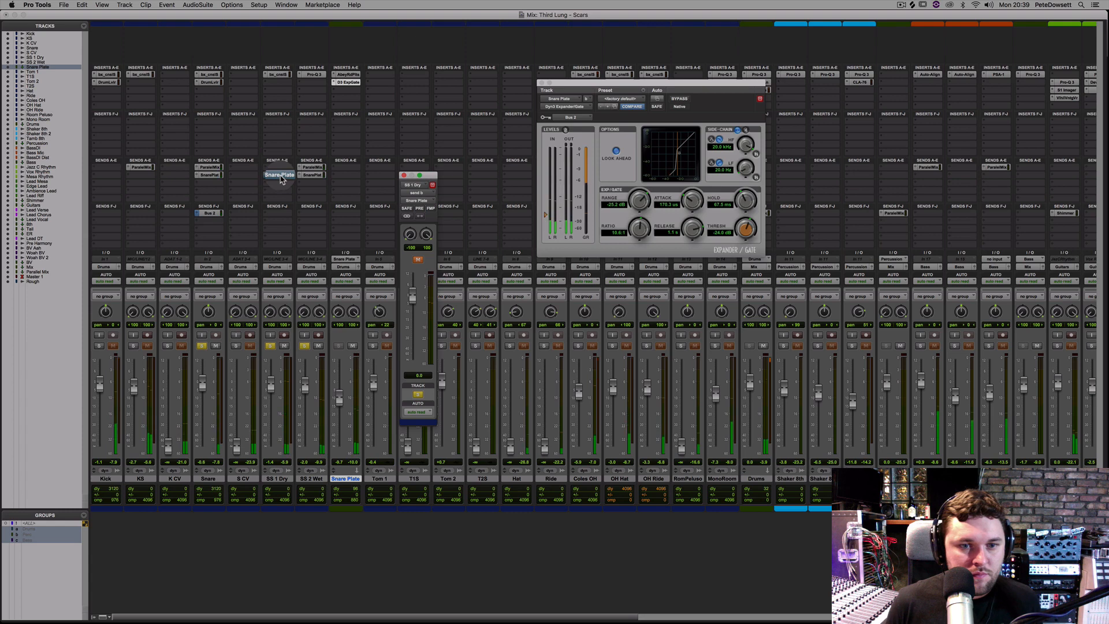
left_click(418, 259)
left_click_drag(412, 295, 412, 298)
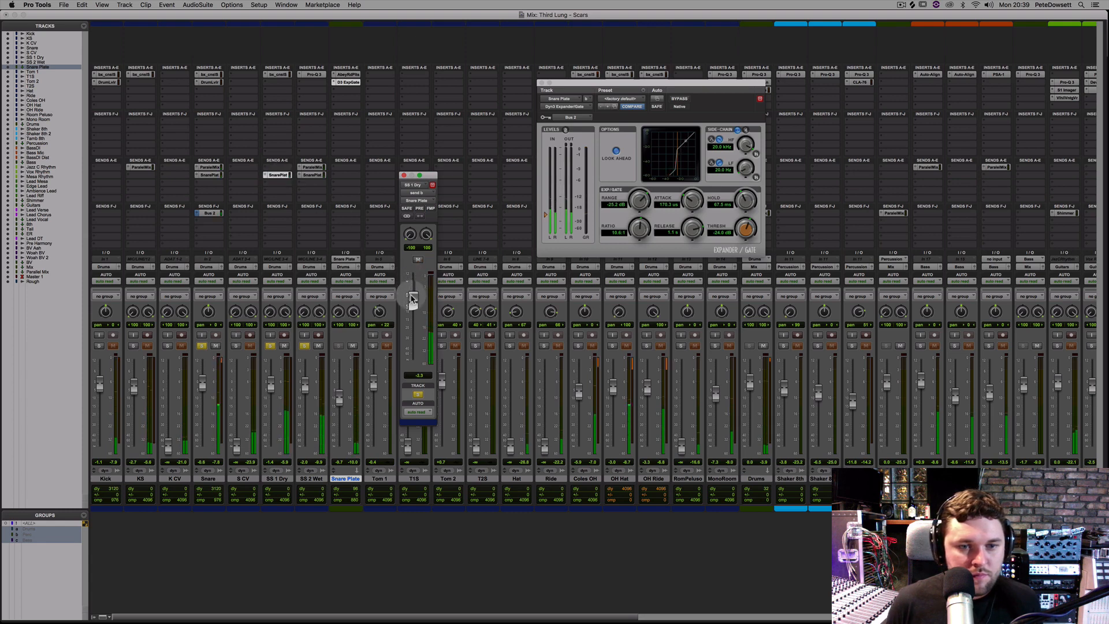
- Clear all solos, compare the full mix with Snare Plate muted and active, and fine-tune the Snare Plate fader
left_click(304, 345, "alt")
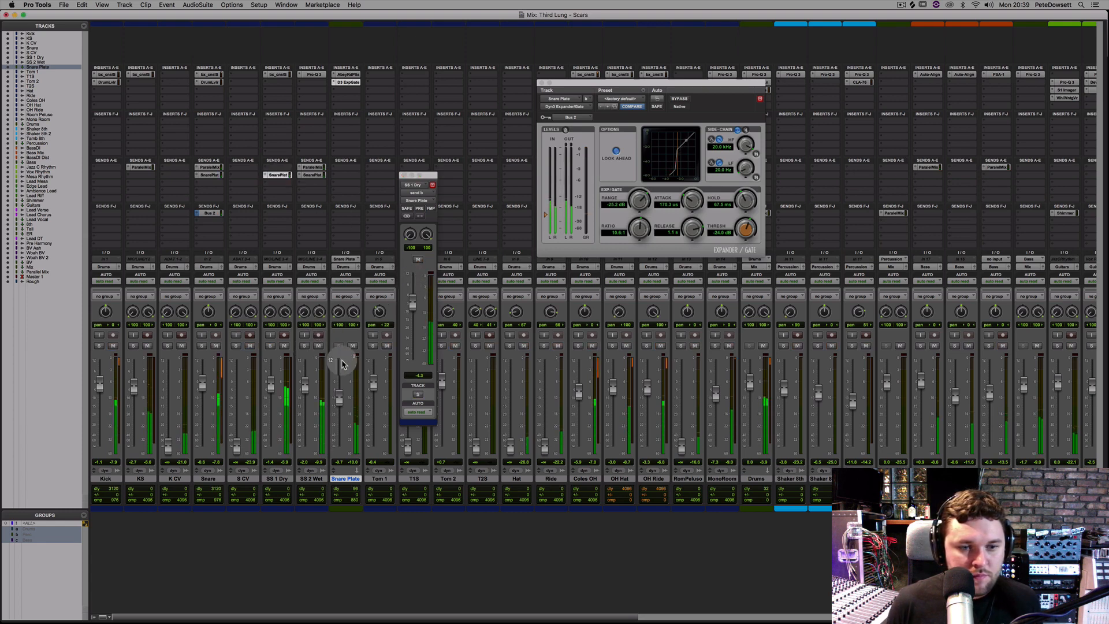
left_click(352, 346)
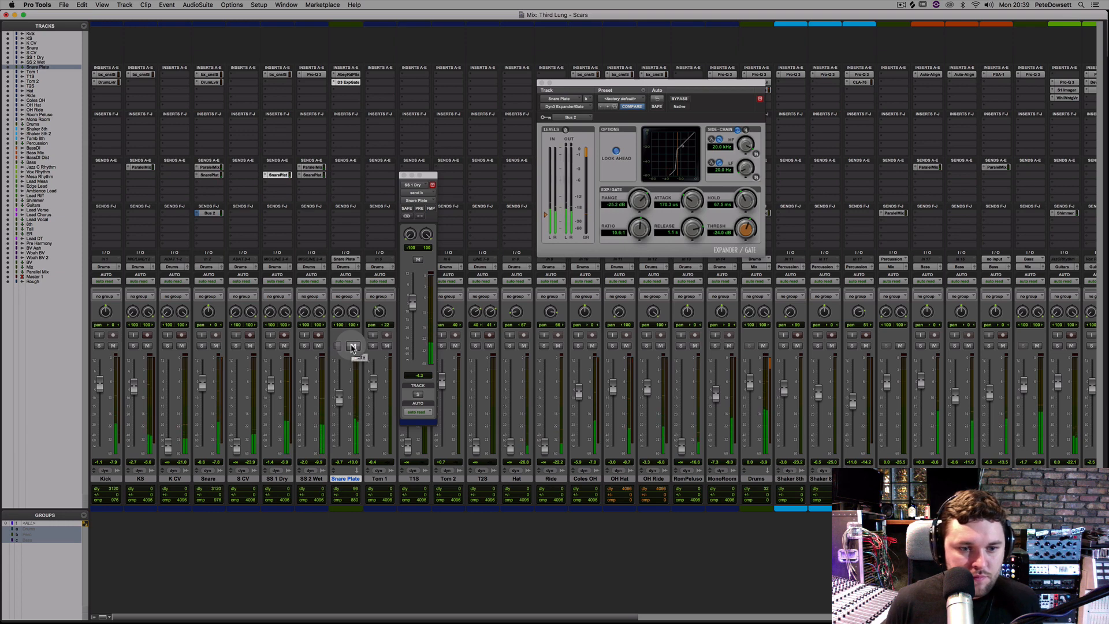
left_click(352, 347)
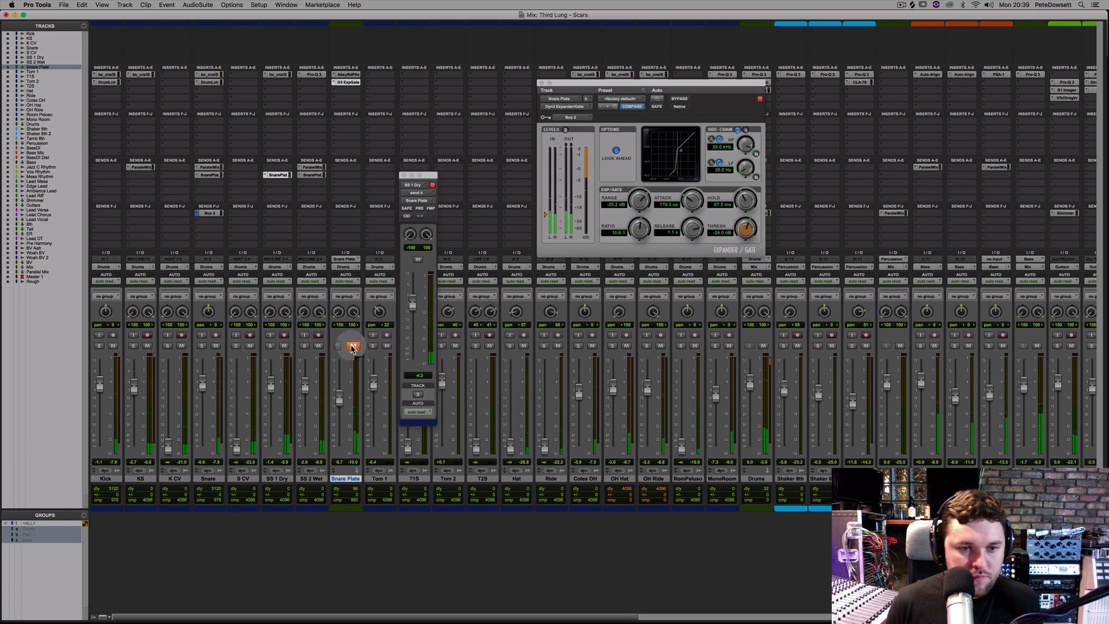
left_click(353, 346)
left_click_drag(339, 403, 340, 402)
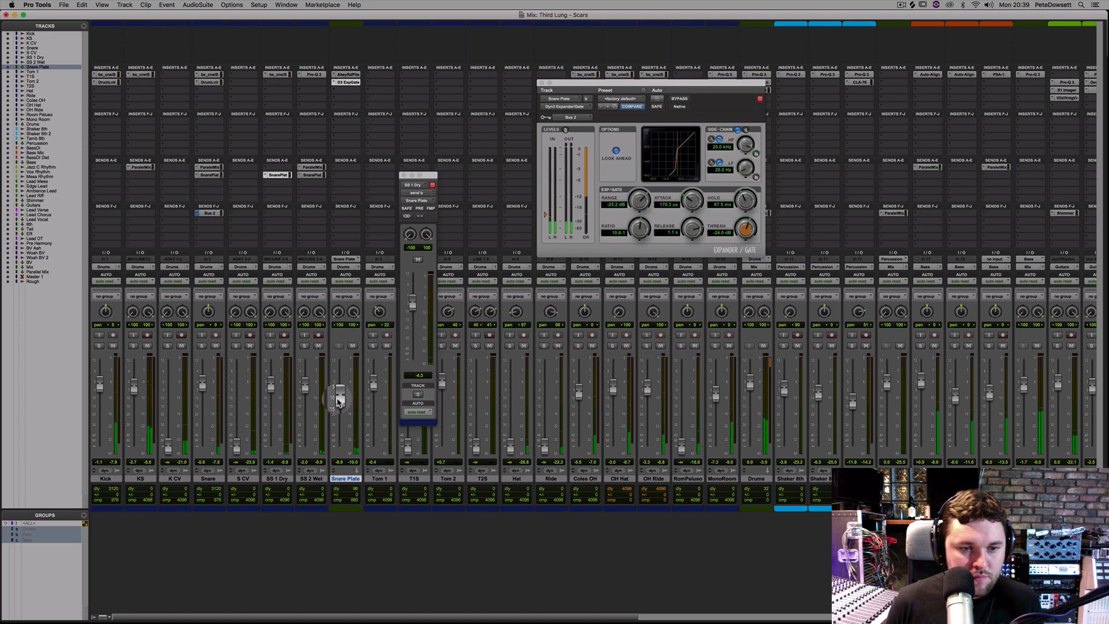
- Compare the mix with the Bass aux muted and unmuted
left_click(1036, 346)
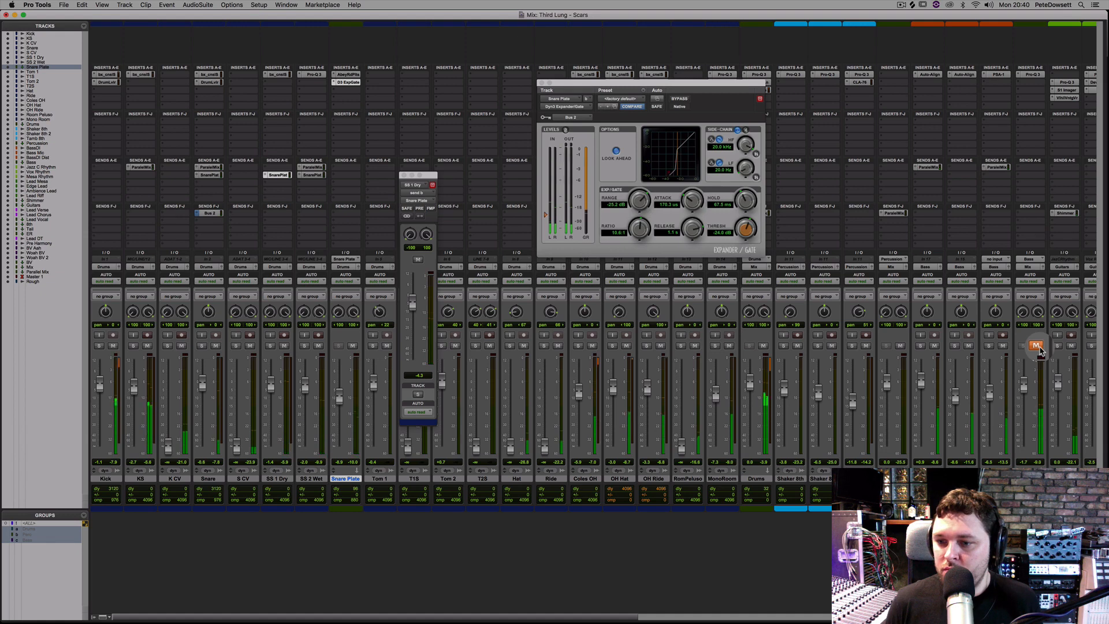
left_click(1036, 345)
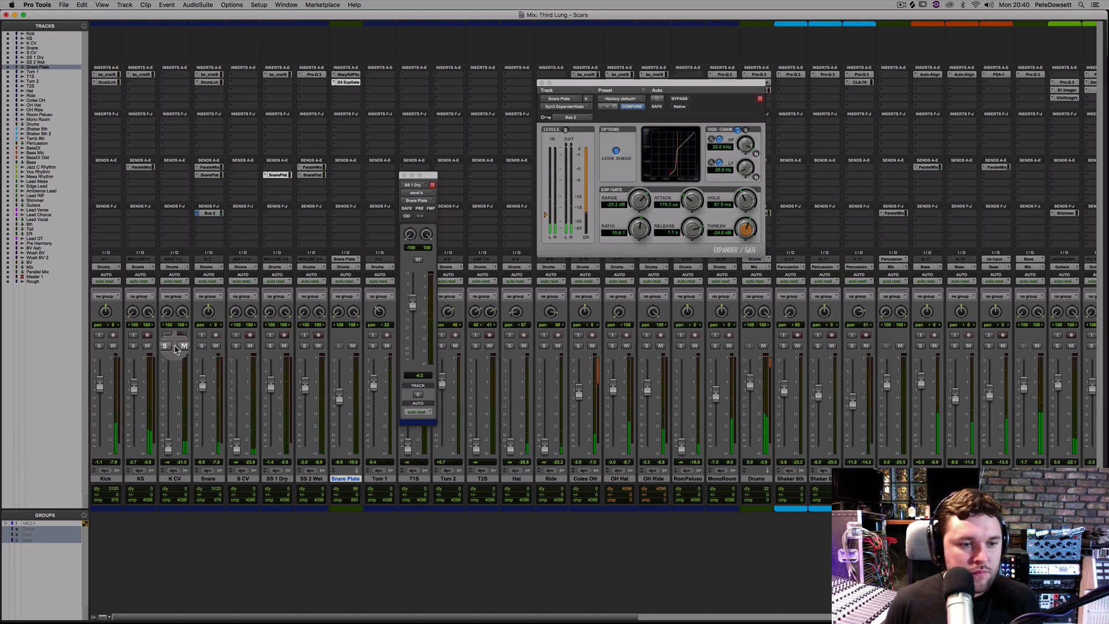
- Close the gate and send windows, set the Snare Plate fader to -9.4 dB, and compare the mix with it muted and active
left_click(99, 346)
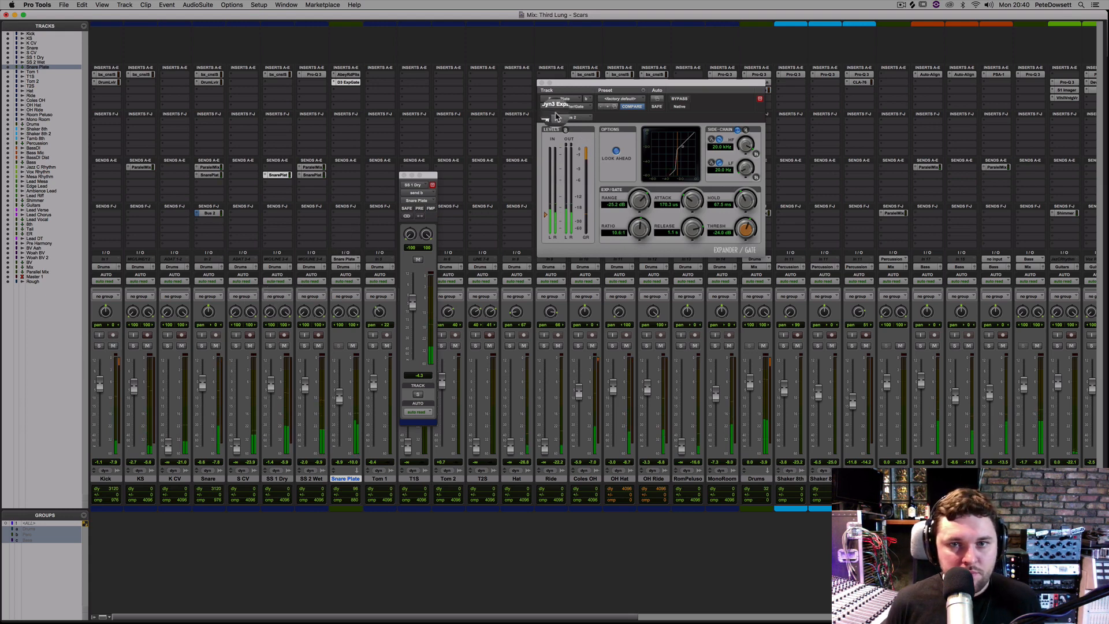
left_click(542, 83)
left_click(404, 176)
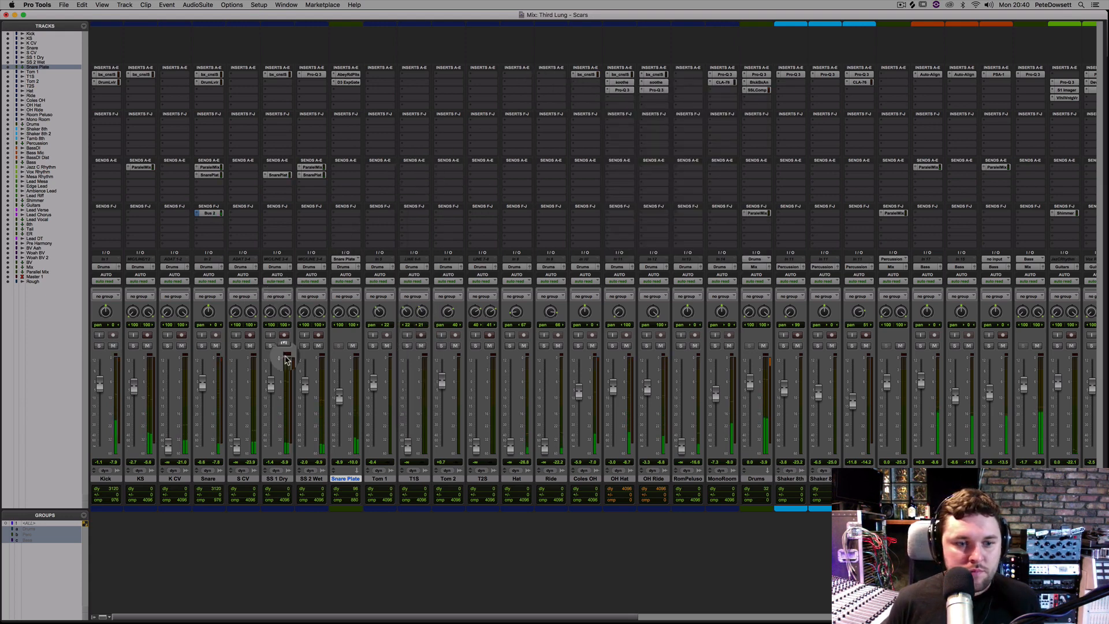
left_click_drag(342, 393, 341, 397)
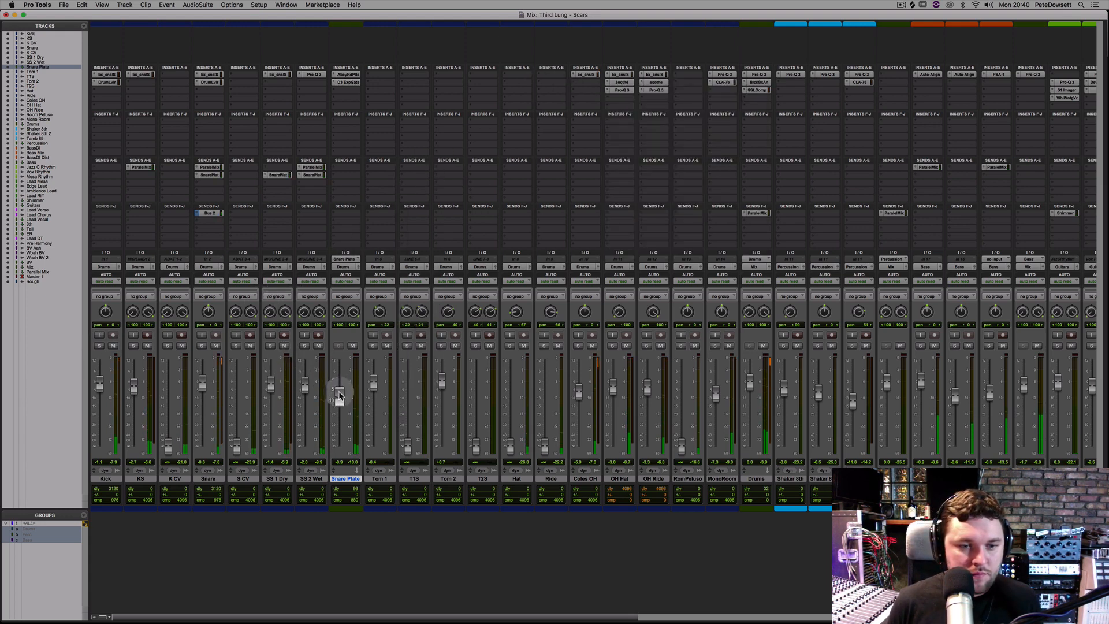
left_click(353, 347)
left_click(352, 346)
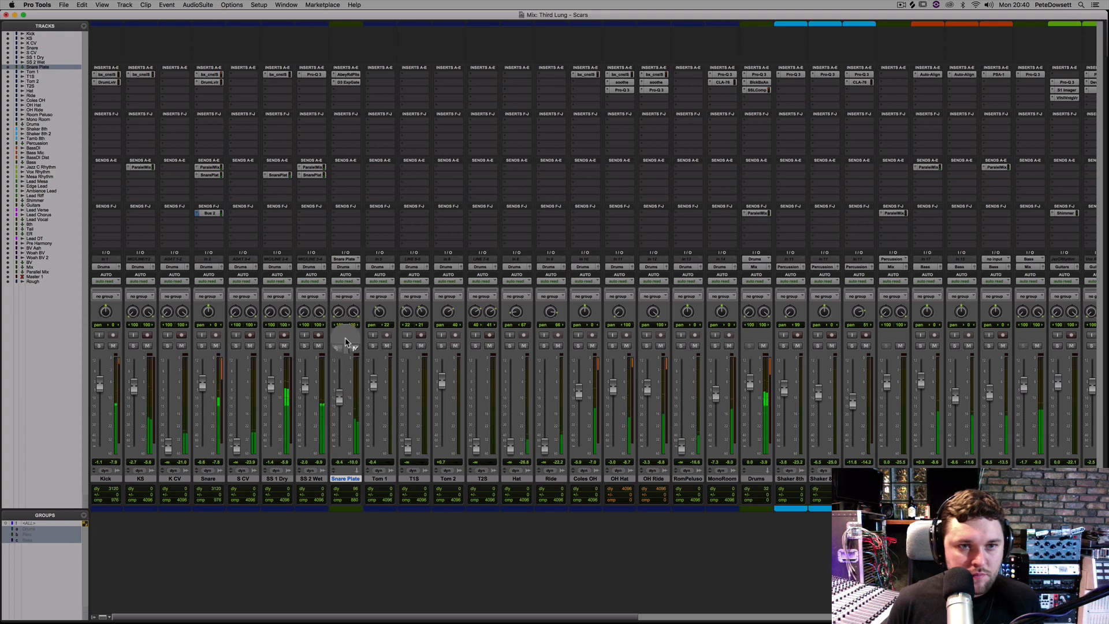
- Adjust the damper and treble of Snare Plate's Abbey Road Plates reverb, check the mix with the aux muted, and close the plug-in
left_click(346, 75)
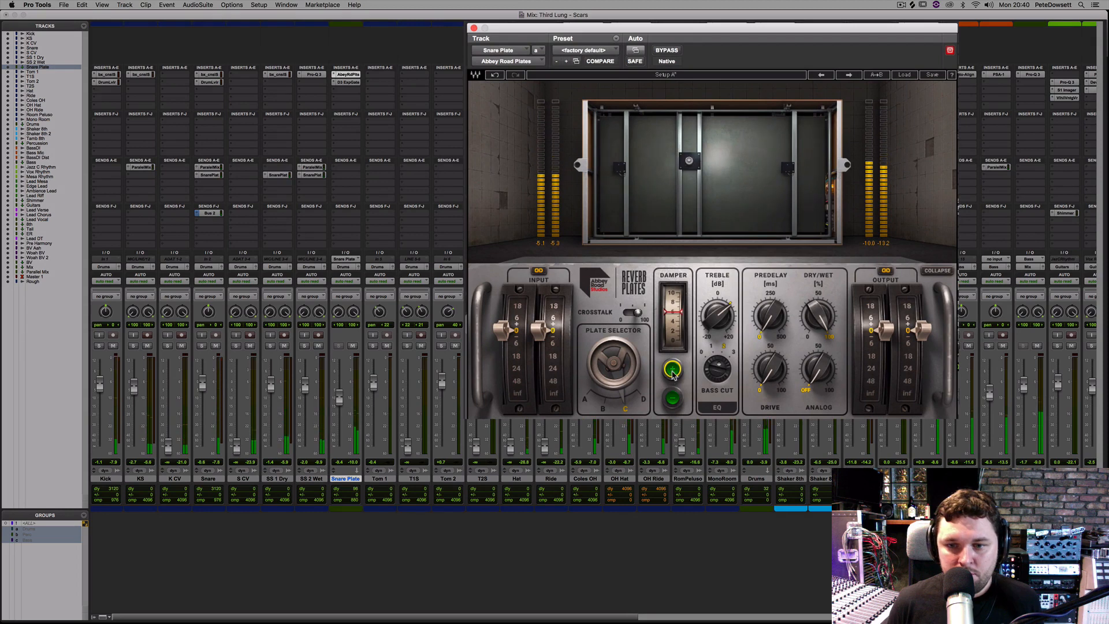
left_click(670, 375)
mouse_move(718, 315)
left_mouse_down()
mouse_move(718, 294)
mouse_move(718, 327)
mouse_move(718, 316)
left_mouse_up()
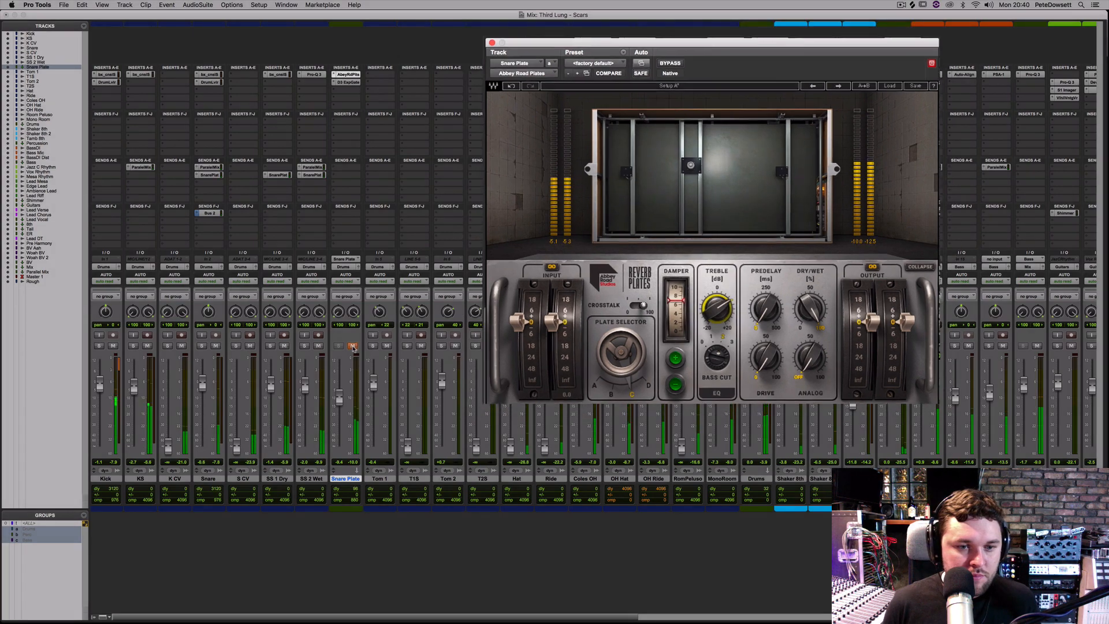
left_click(352, 346)
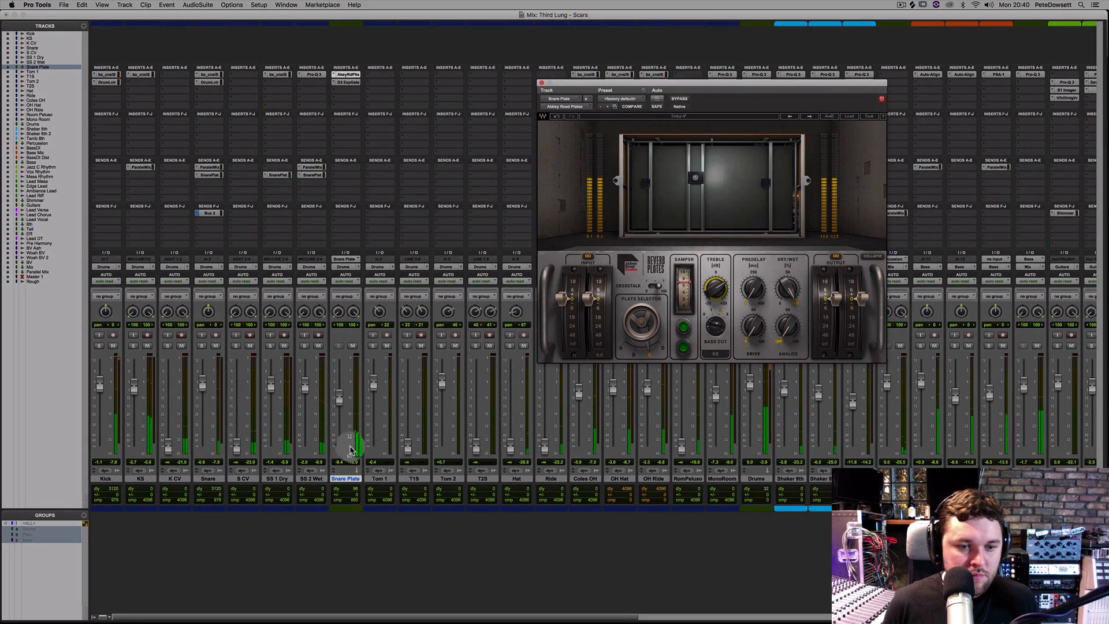
left_click(342, 479)
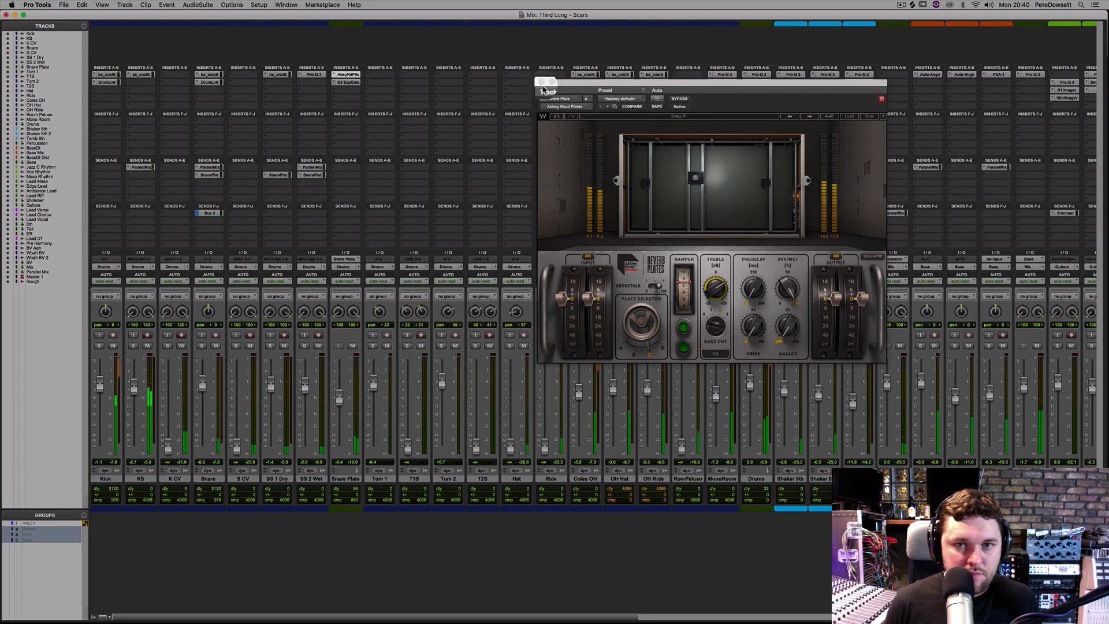
left_click(542, 82)
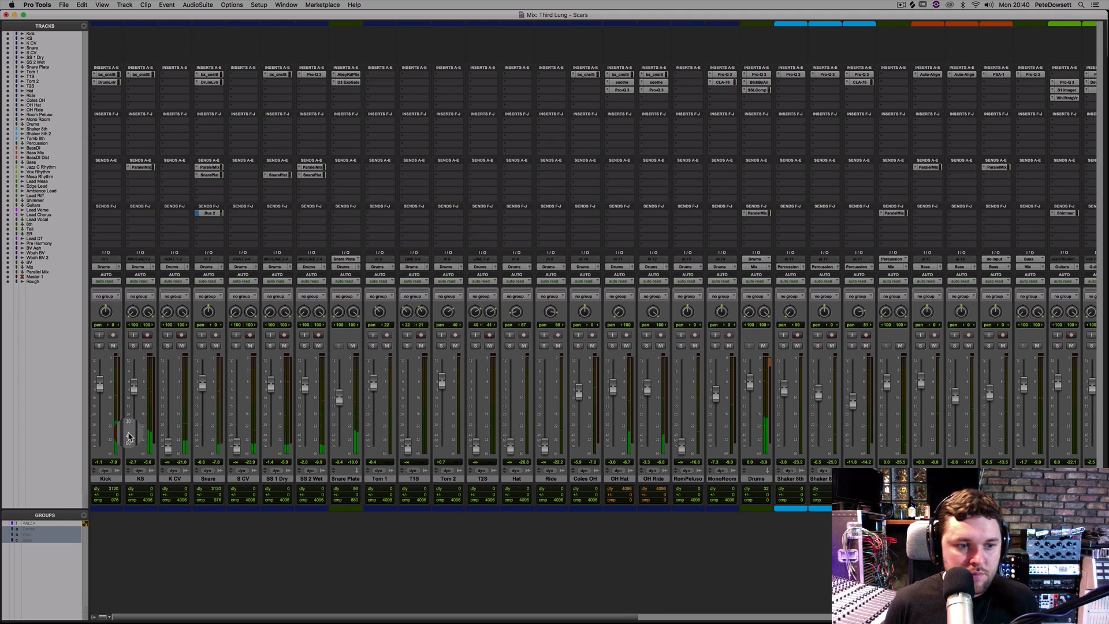
- Stop playback and examine the drum waveforms around the break and start of verse 2 in the Edit window
key("super+equal")
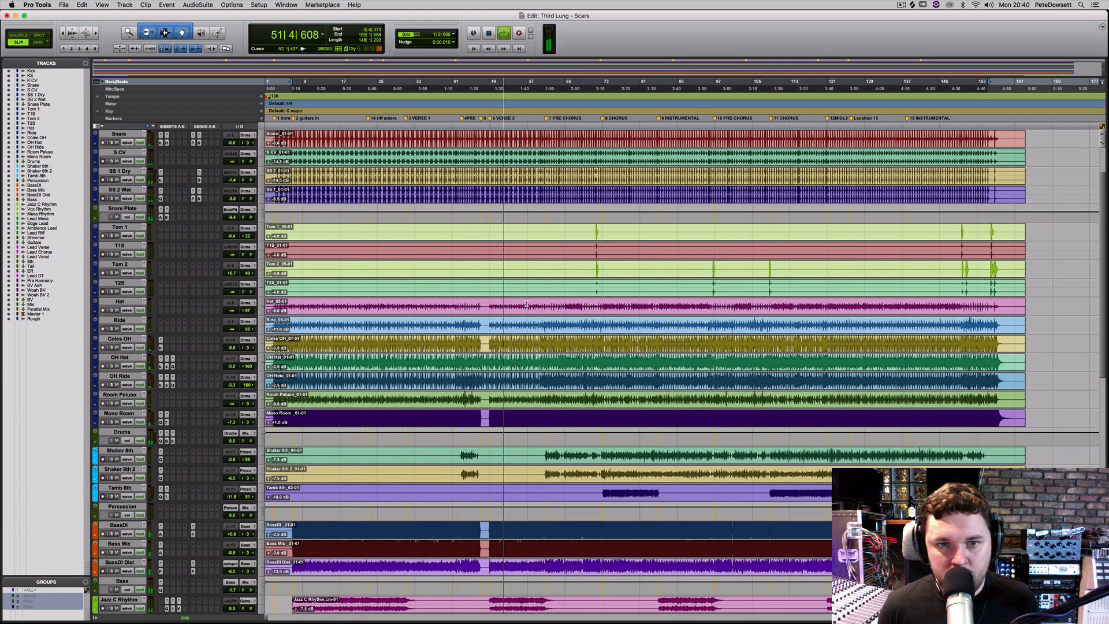
key("space")
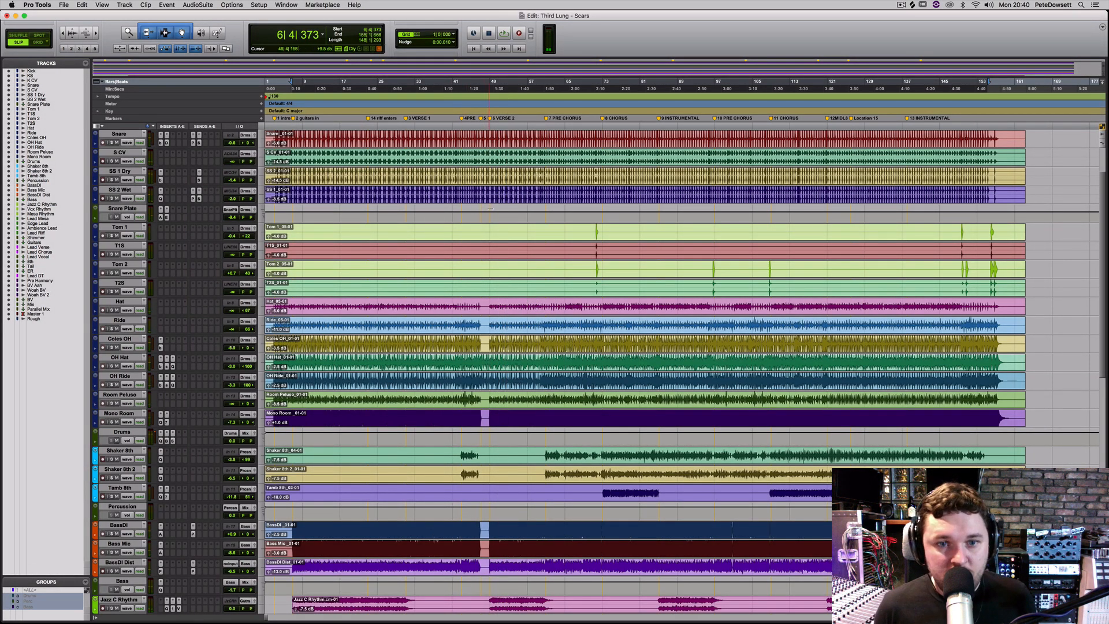
left_click(490, 213)
key("t")
key("t")
key("t")
key("t")
key("t")
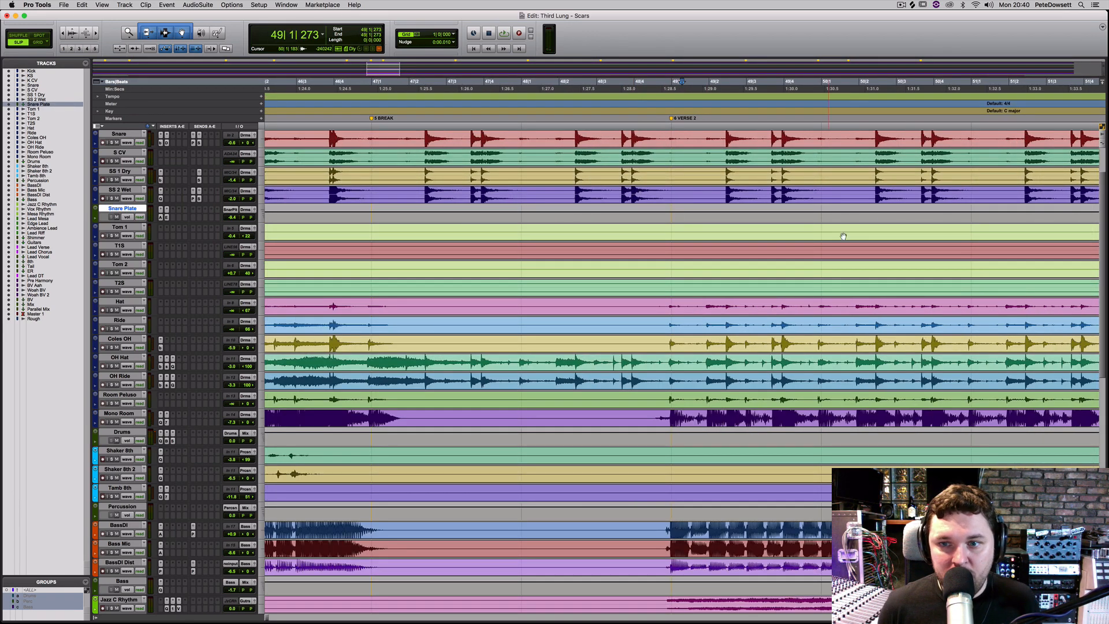
- Select the gap between two kick hits in bar 49 across Kick through SS 2 Wet, and set the main time scale to Min:Secs
left_click(819, 186)
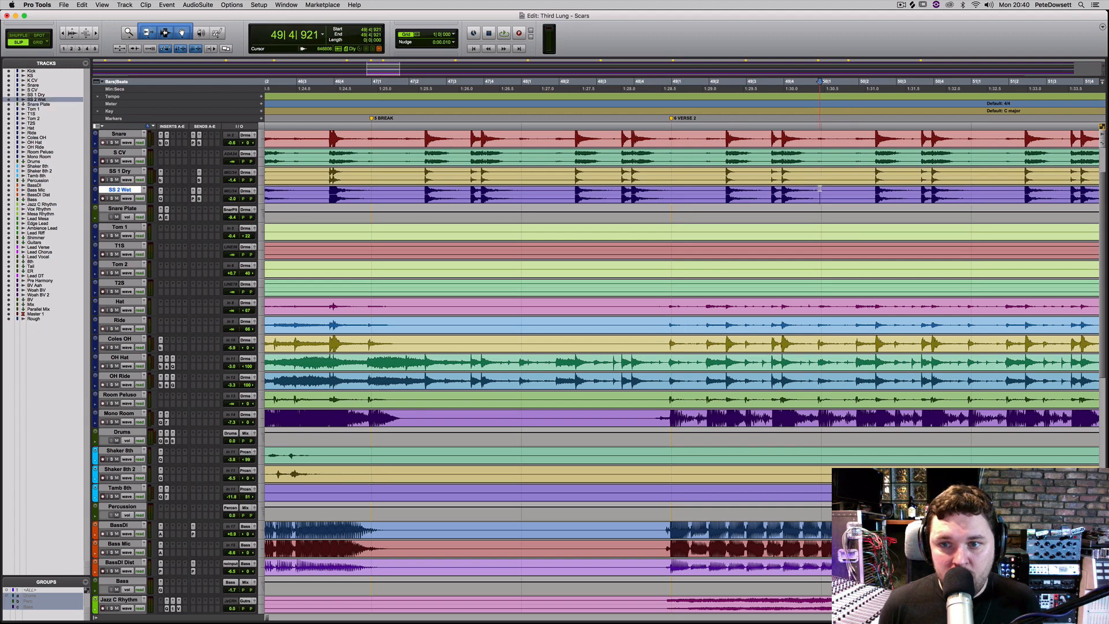
key("t")
key("t")
left_click(687, 196)
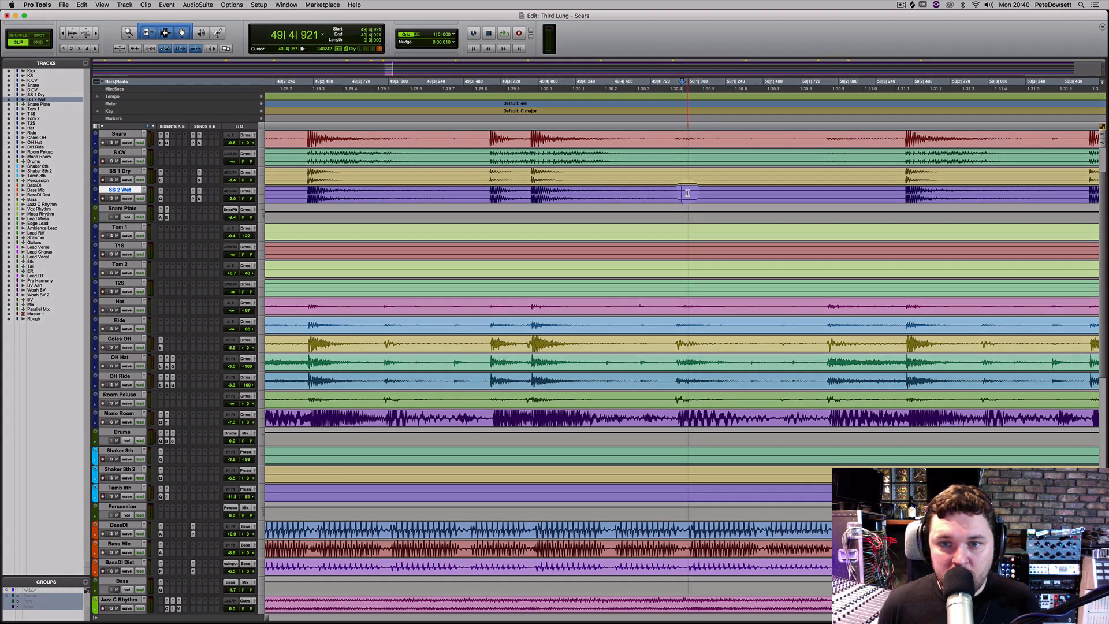
scroll(691, 190, "up", 3)
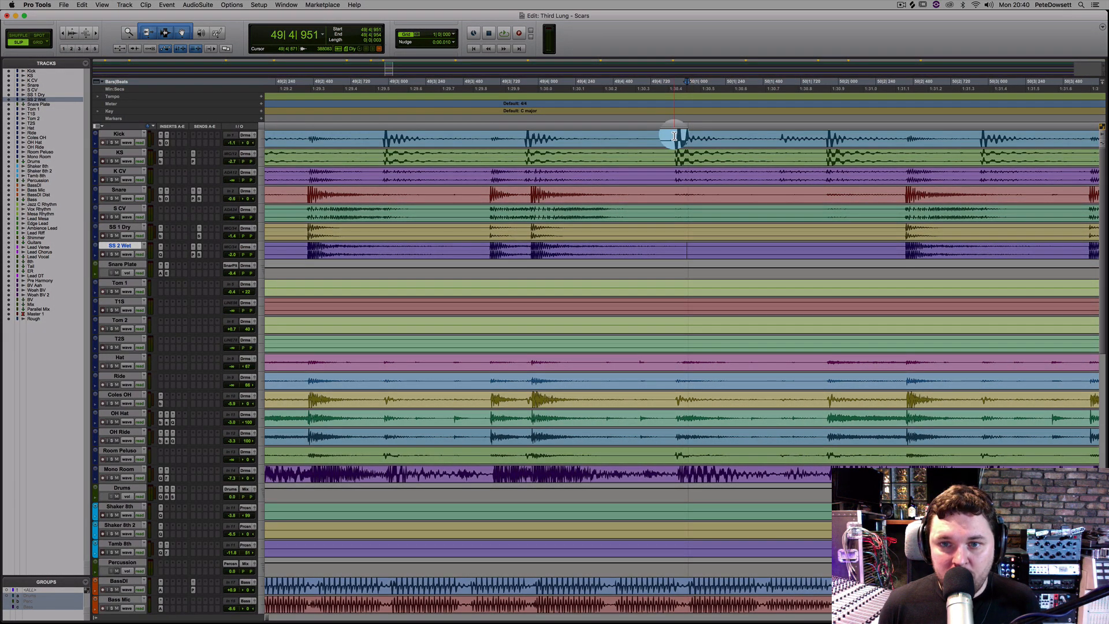
left_click_drag(674, 136, 528, 257)
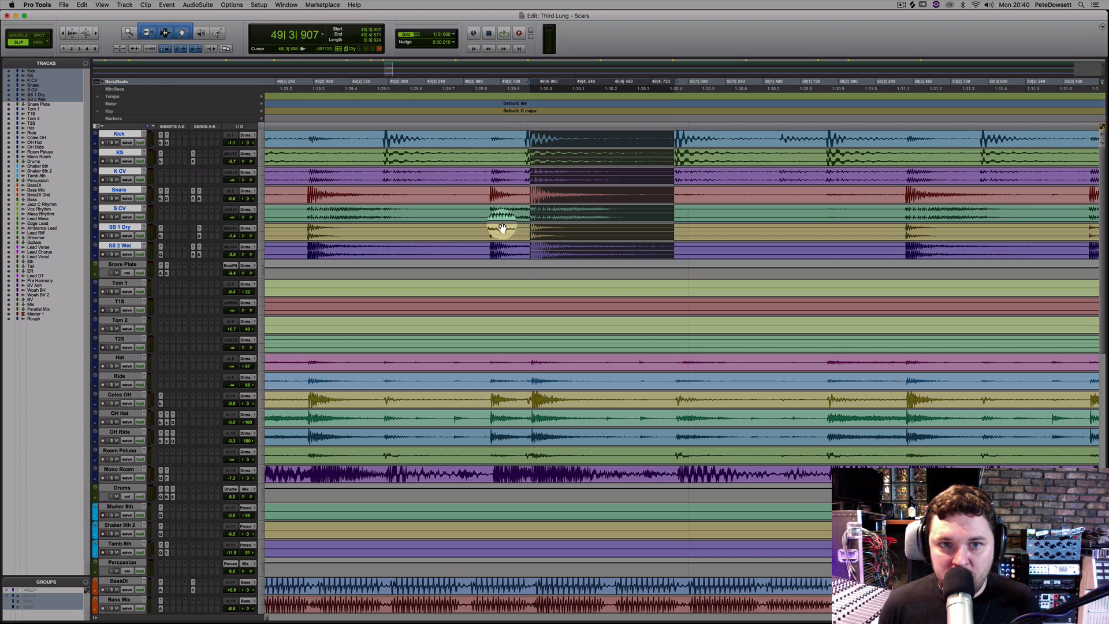
left_click(115, 89)
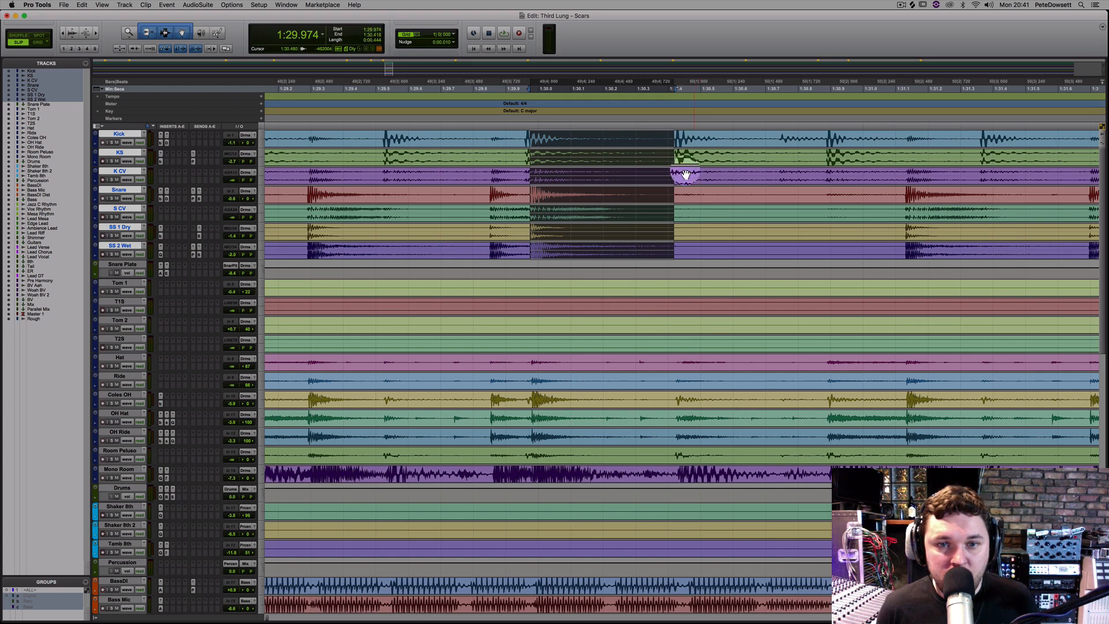
- Measure the time from the kick hit onward, and the gap between two consecutive snare hits across Snare through SS 2 Wet
left_click(524, 139, "shift")
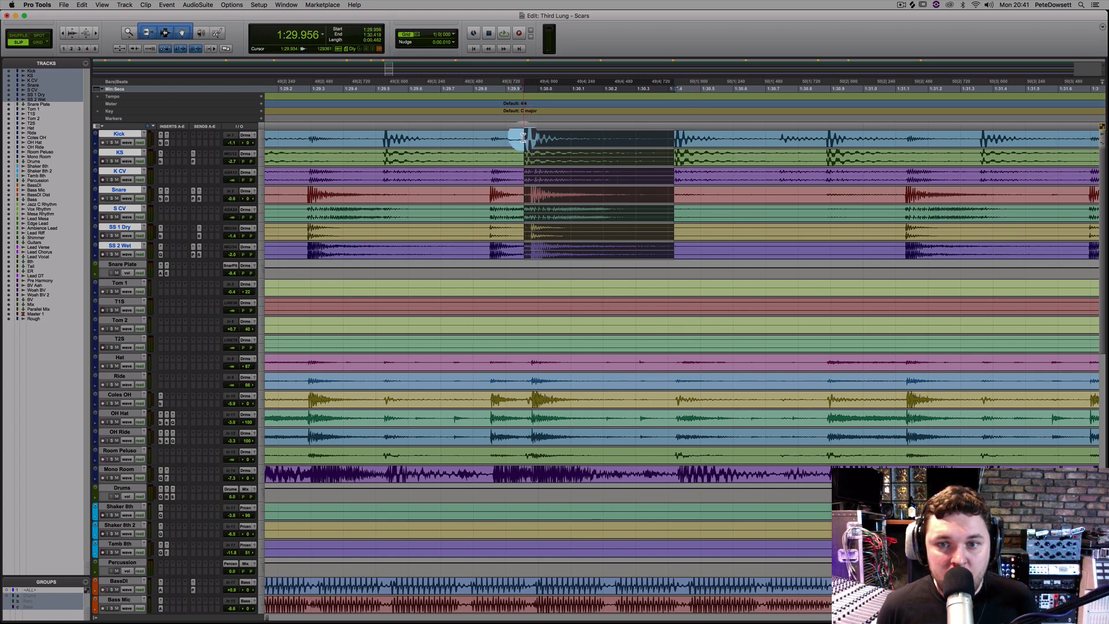
left_click_drag(523, 138, 744, 255)
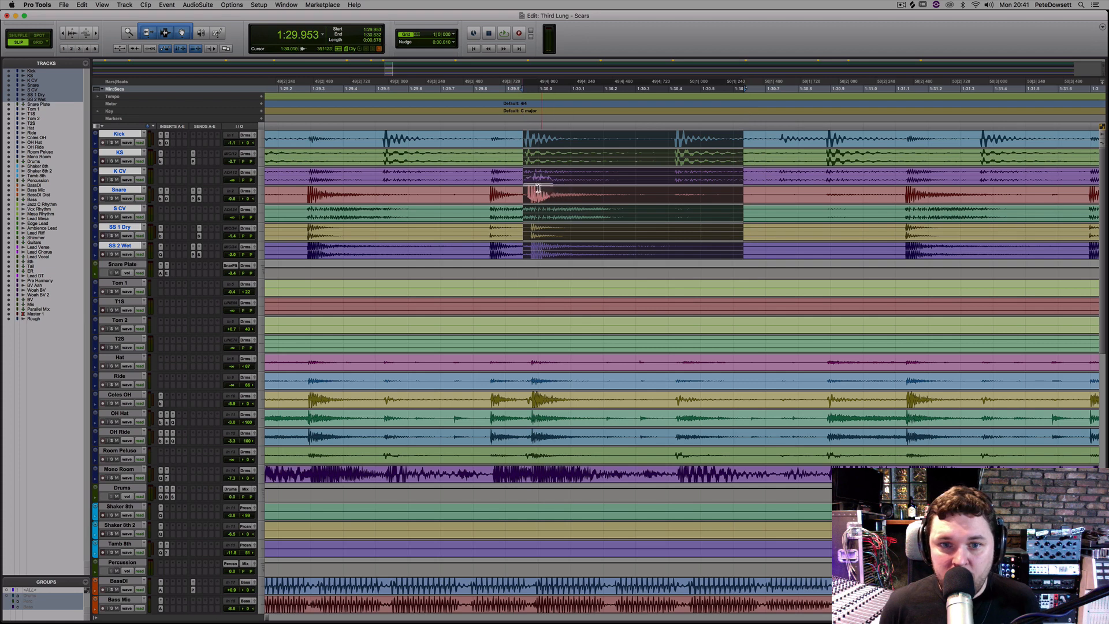
left_click_drag(531, 192, 902, 259)
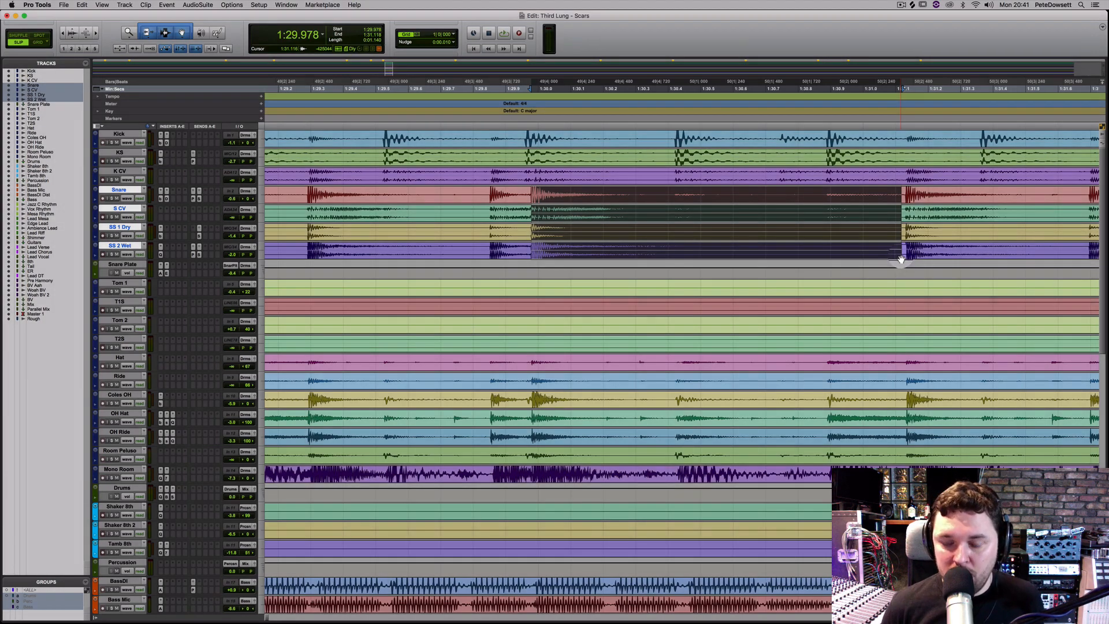
- Review the Snare Plate gate's settings, close its window, and reselect the gap between the two snare hits in the Edit window
key("super+equal")
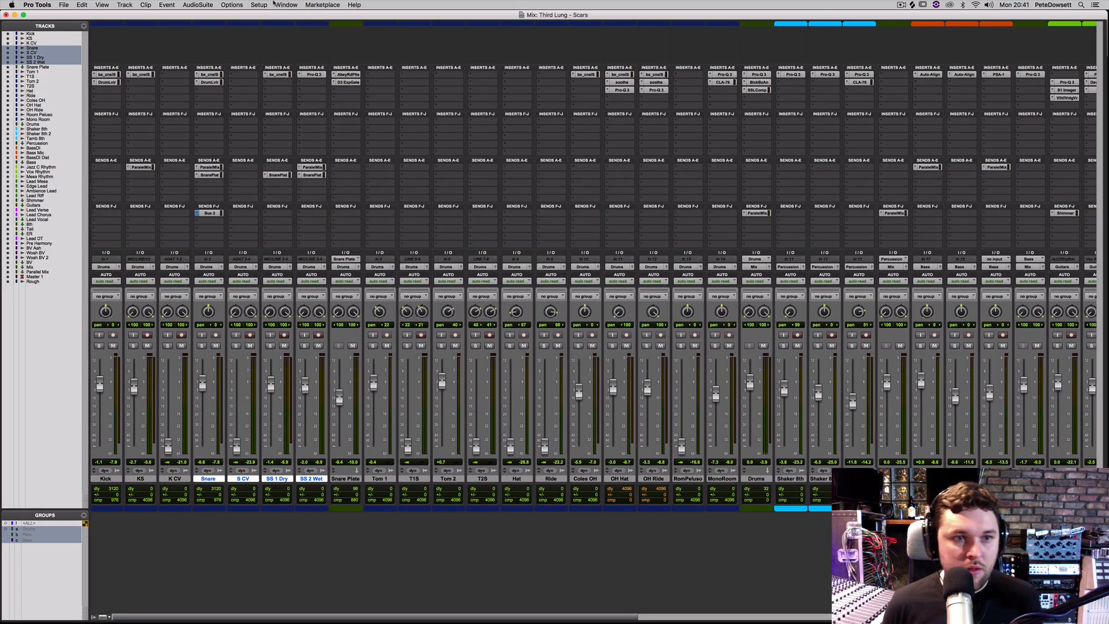
left_click(346, 75)
left_click(350, 83)
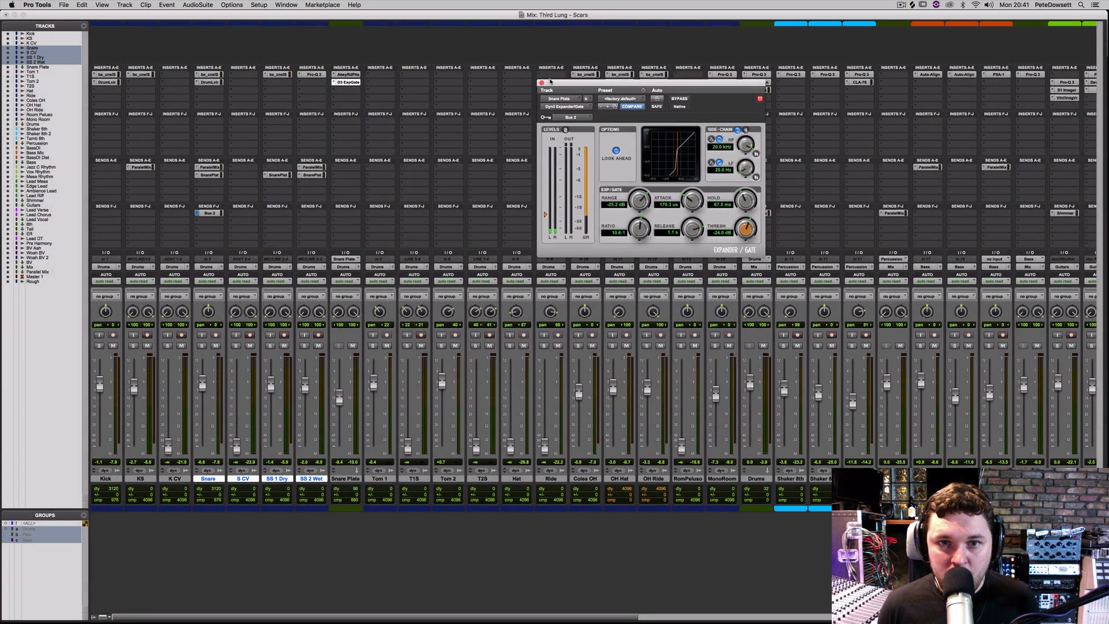
left_click(543, 83)
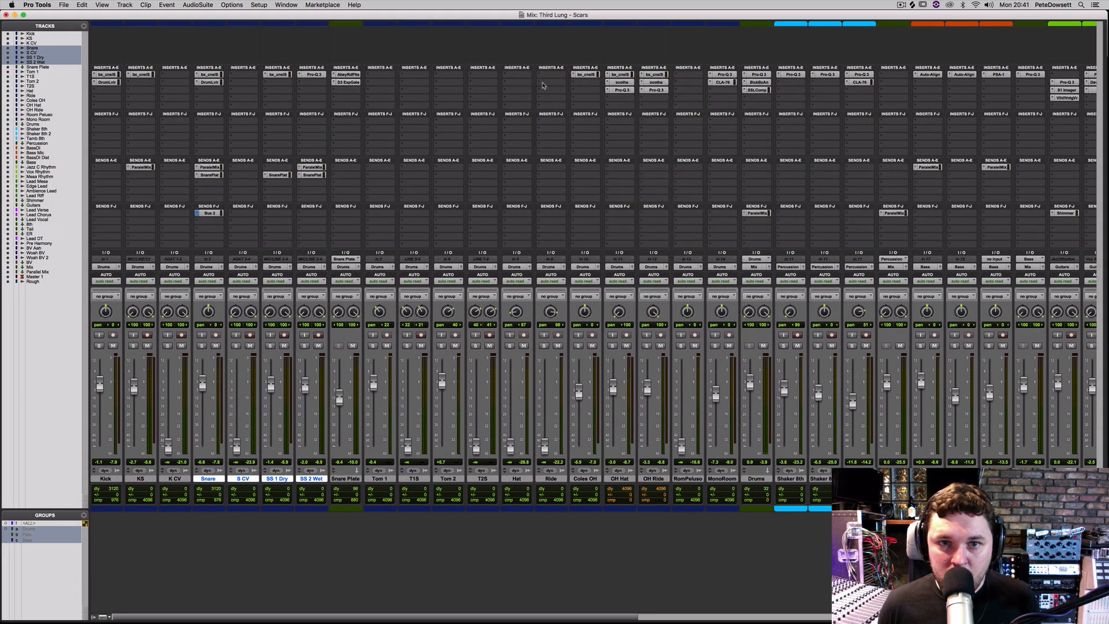
key("super+equal")
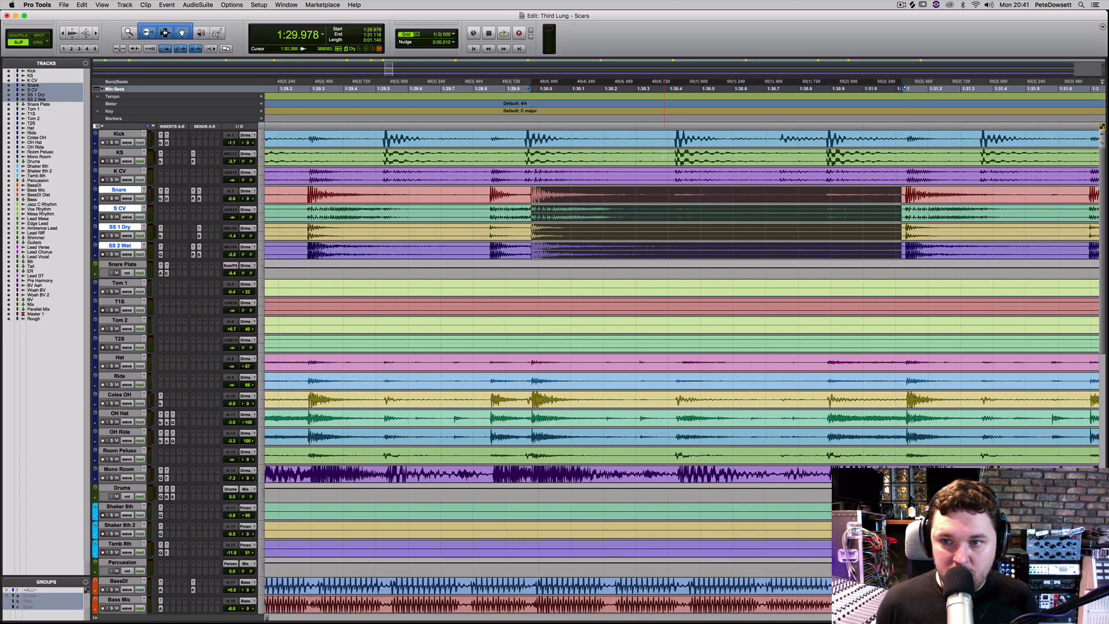
left_click_drag(903, 198, 527, 247)
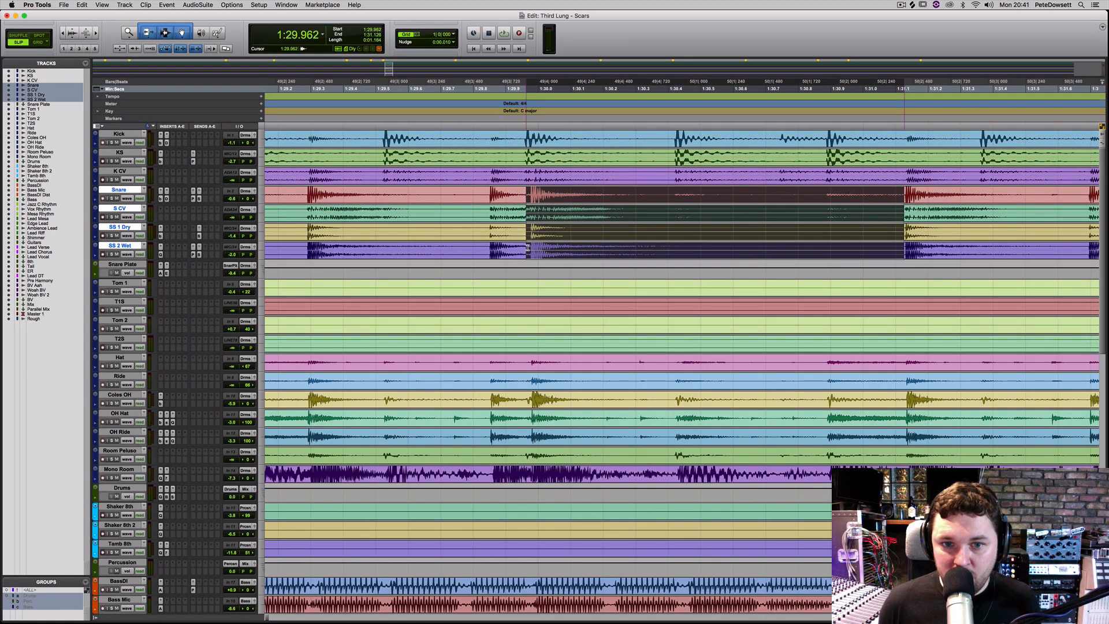
- Clear the snare track selection and place the edit cursor just before the first pre chorus, at 1:15.946
key("r")
key("r")
key("r")
key("r")
key("r")
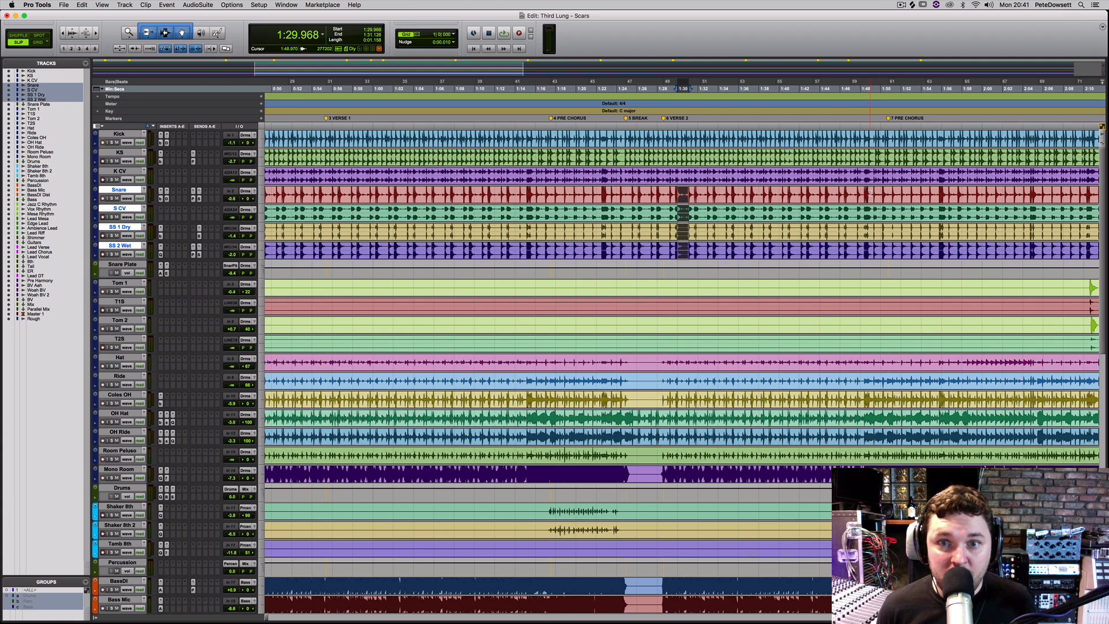
left_click(132, 192)
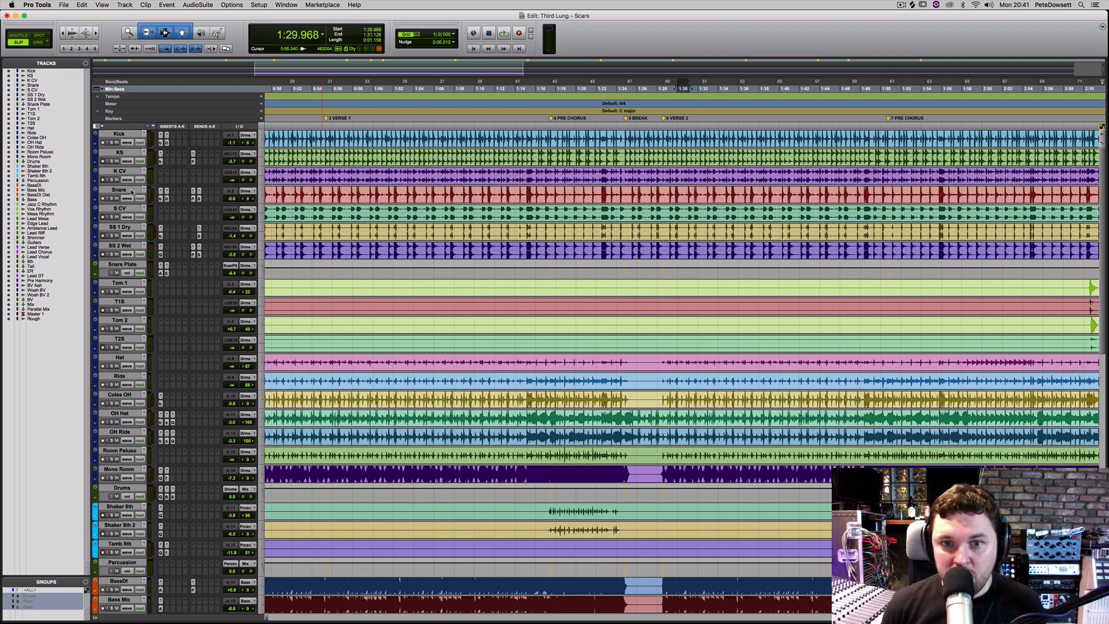
left_click(536, 173)
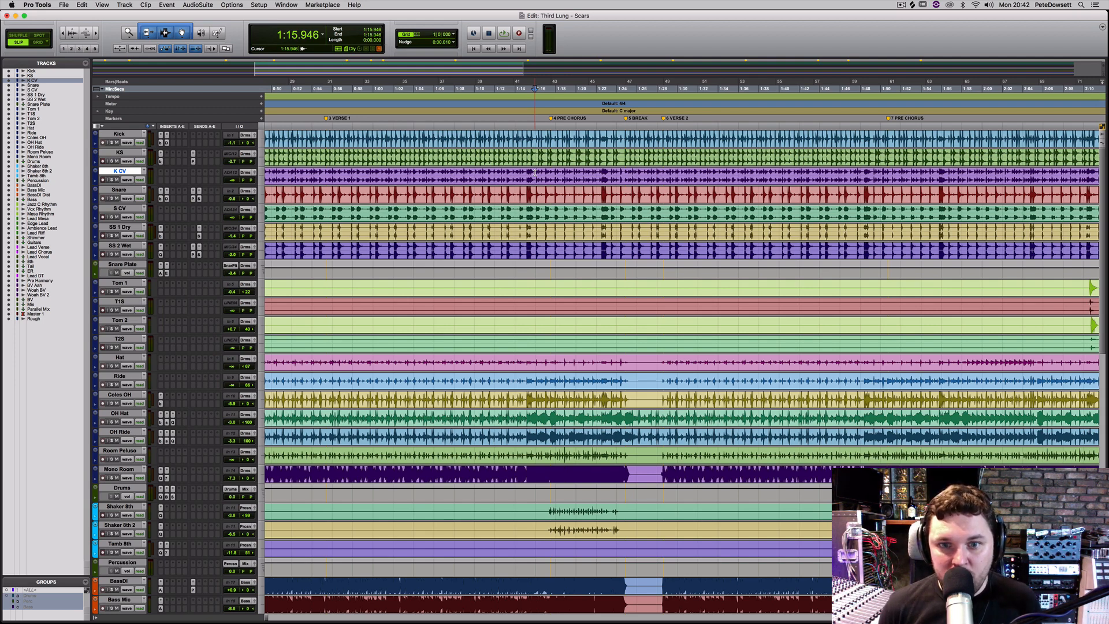
- Select the drum tracks from Kick through MonoRoom in the Mix window, solo them all, and start playback
key("super+equal")
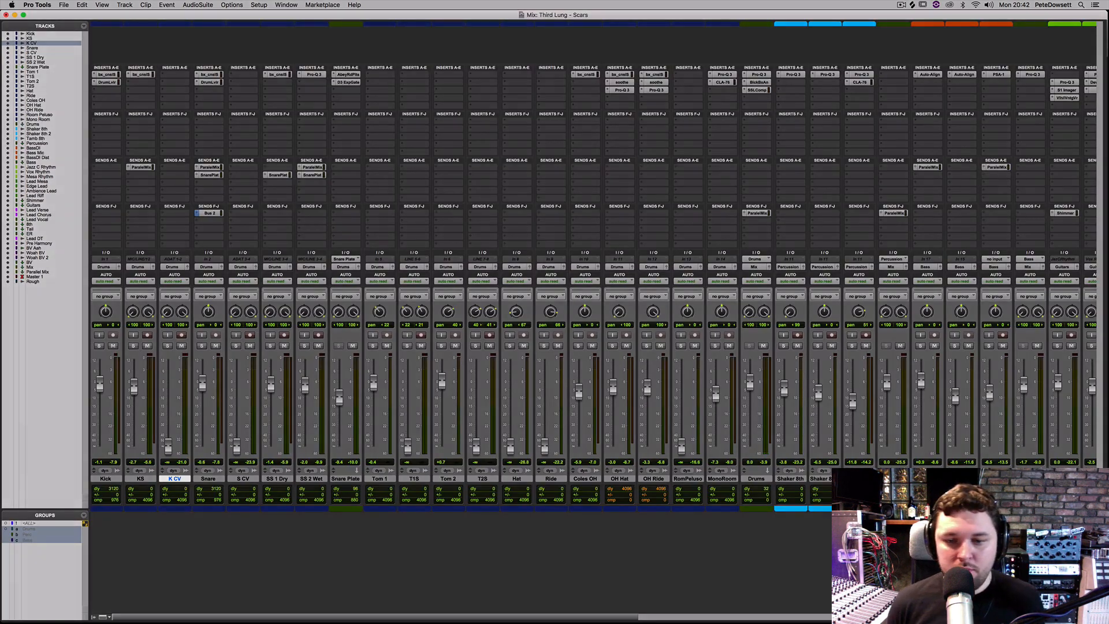
left_click(722, 479)
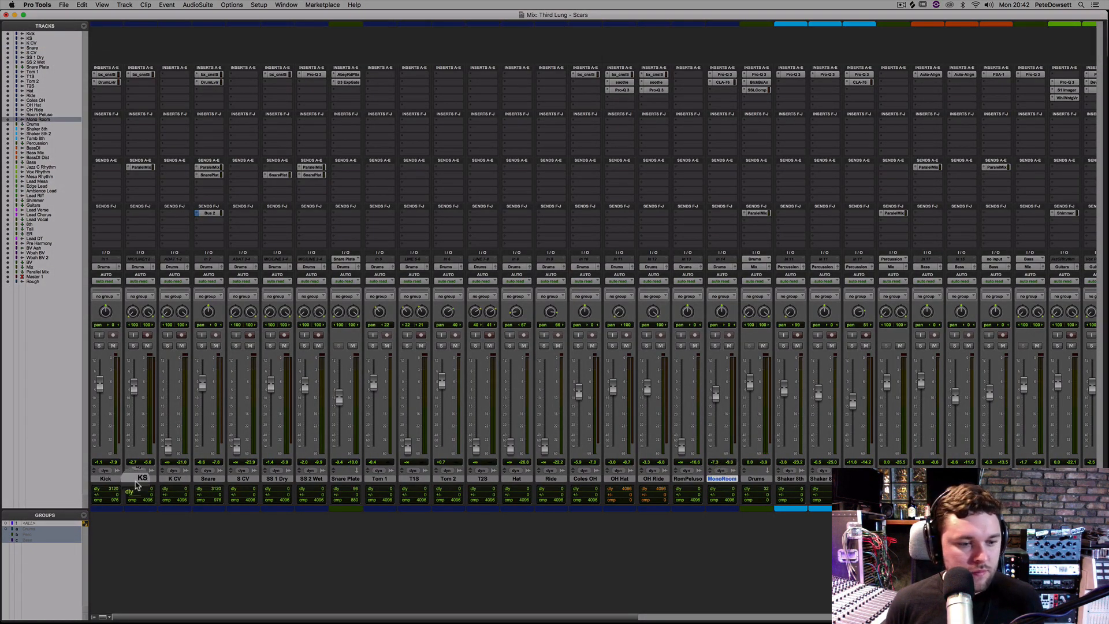
left_click(105, 478)
left_click(99, 345)
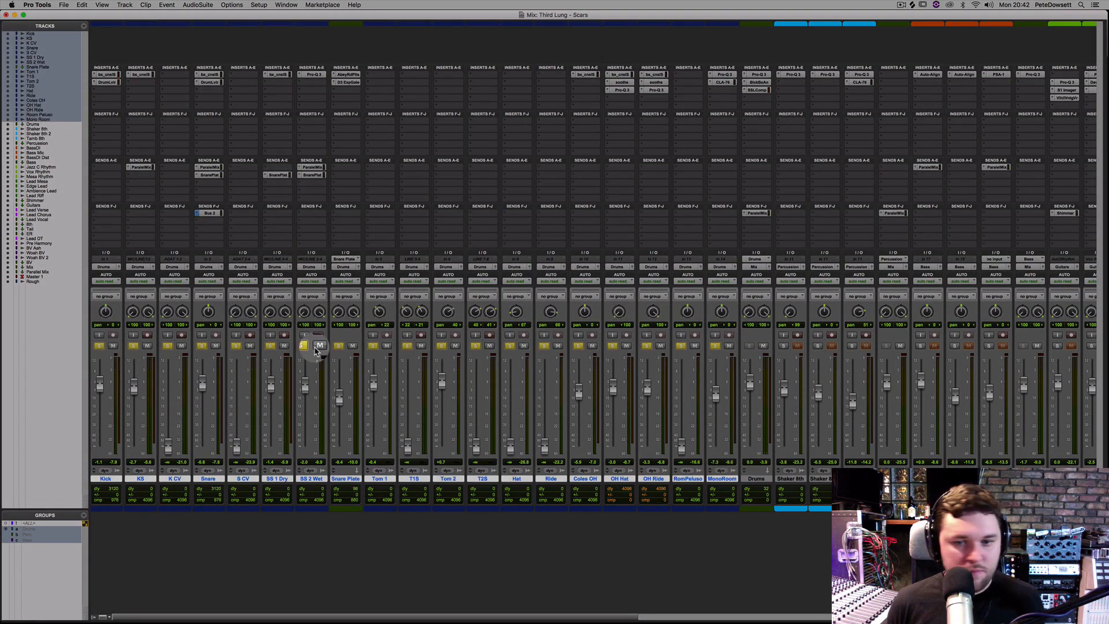
key("space")
- Create a send on OH Hat to a new stereo aux input track named Drum Room, placed next to the current track
left_click_drag(215, 225, 199, 225)
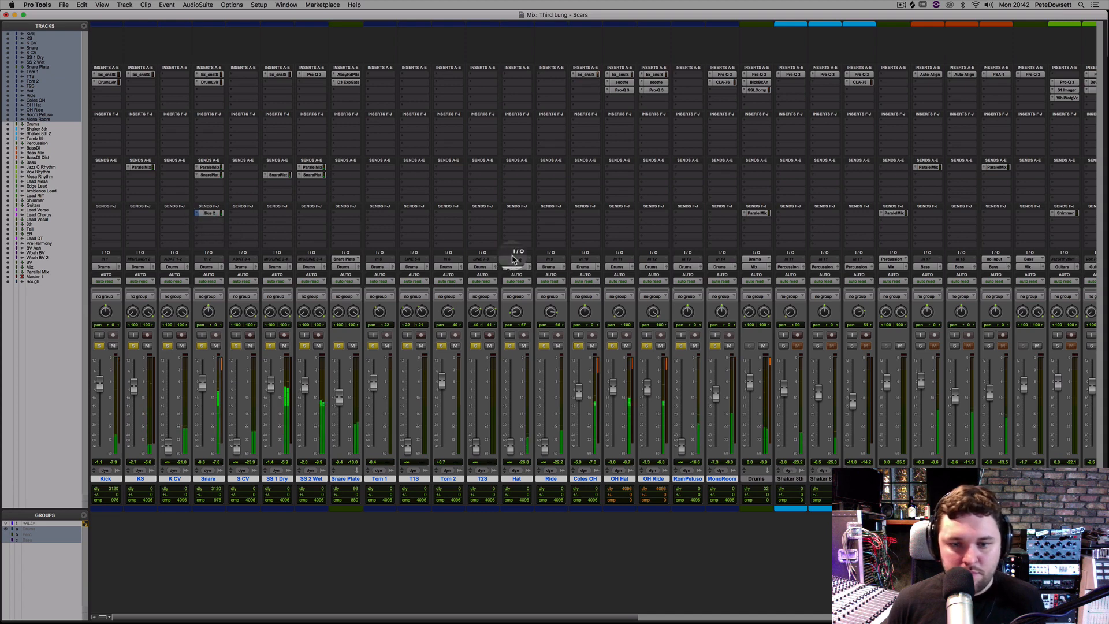
left_click(613, 224)
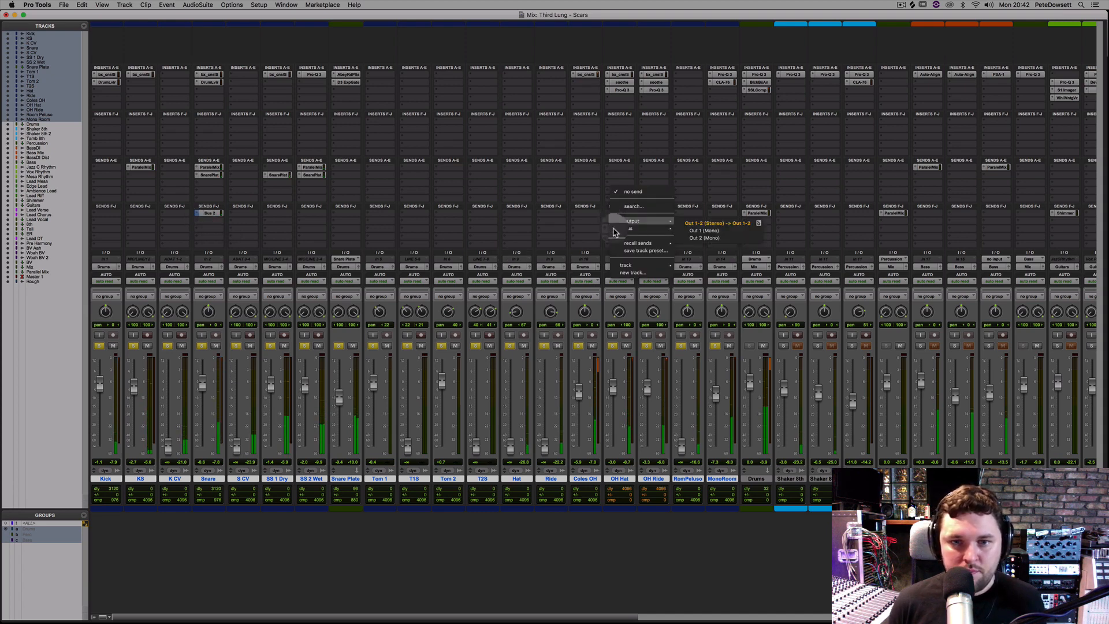
mouse_move(635, 229)
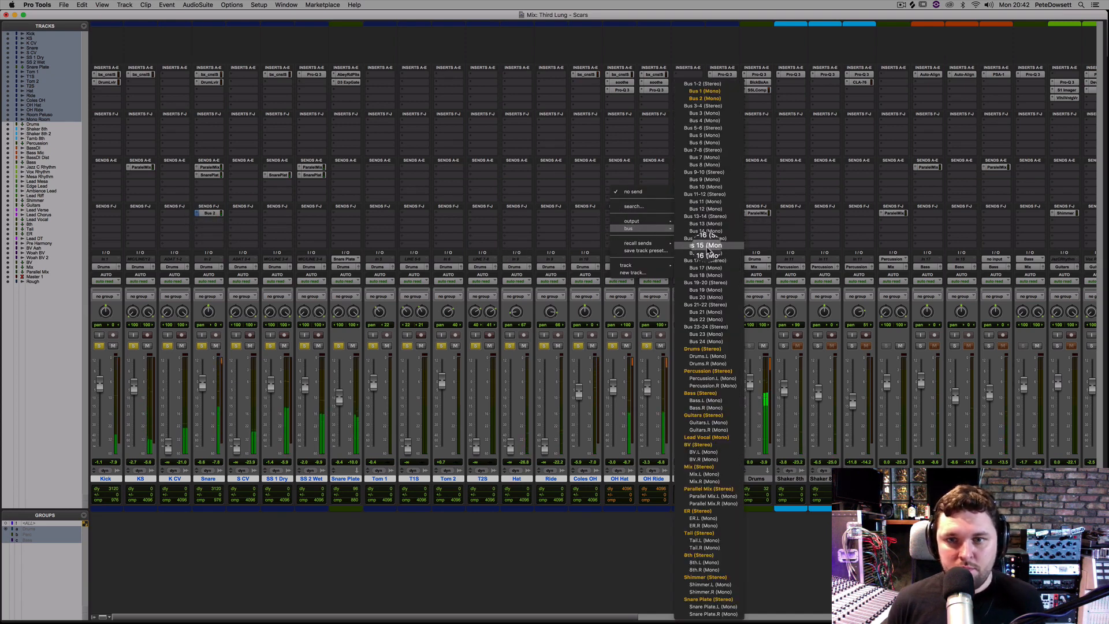
left_click(637, 274)
type("Drum Room")
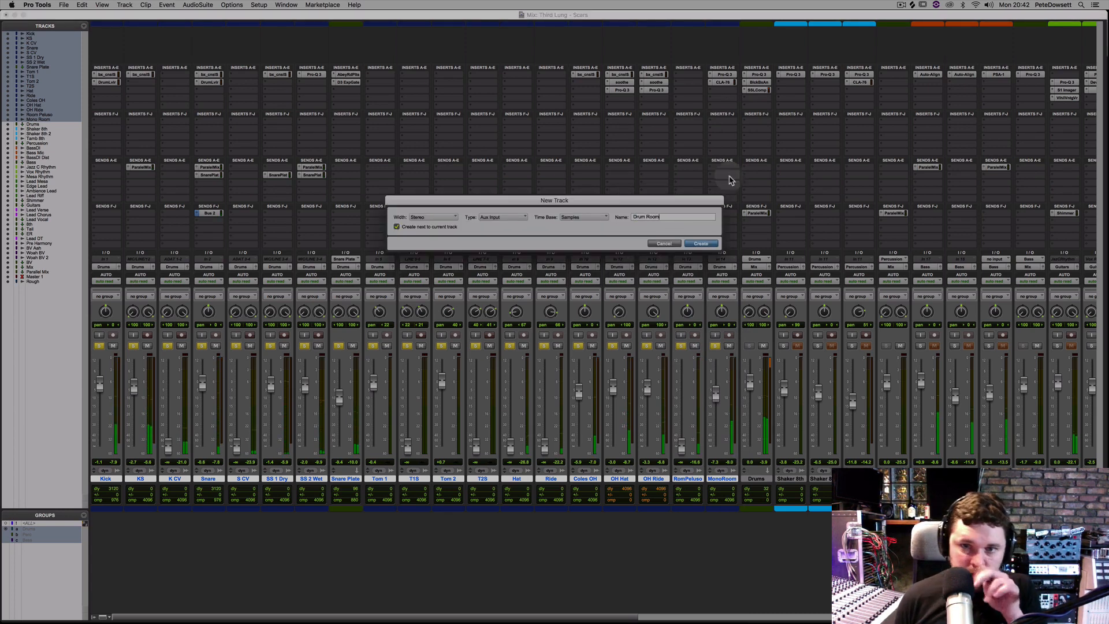
key("Return")
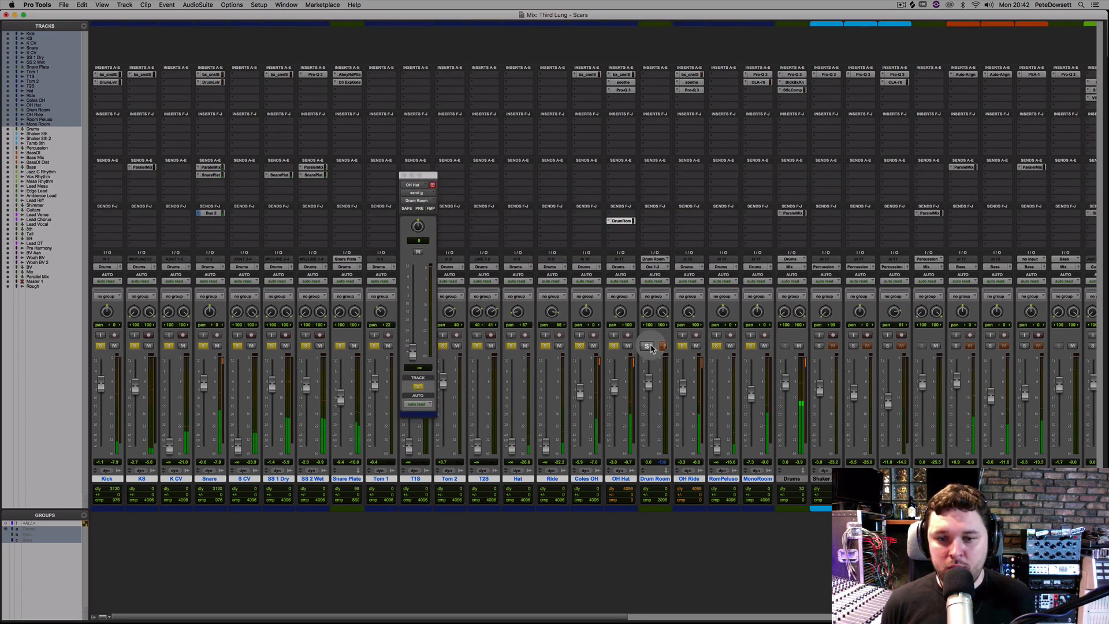
- Solo-safe the Drum Room aux and route its output to the Drums stereo bus
left_click(648, 346, "super")
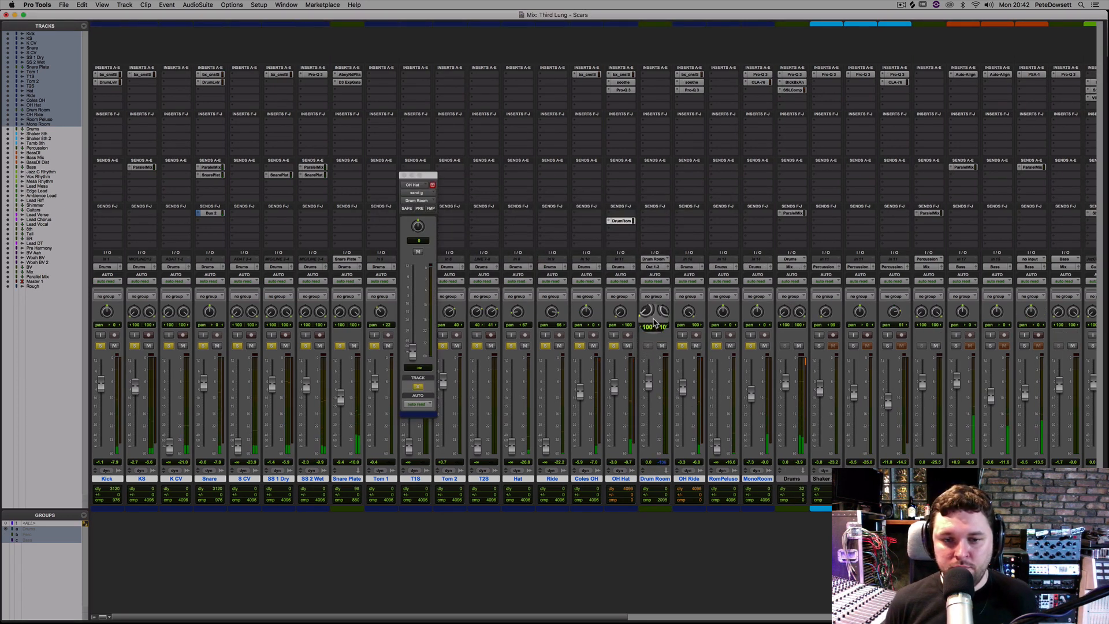
left_click(654, 266)
mouse_move(659, 274)
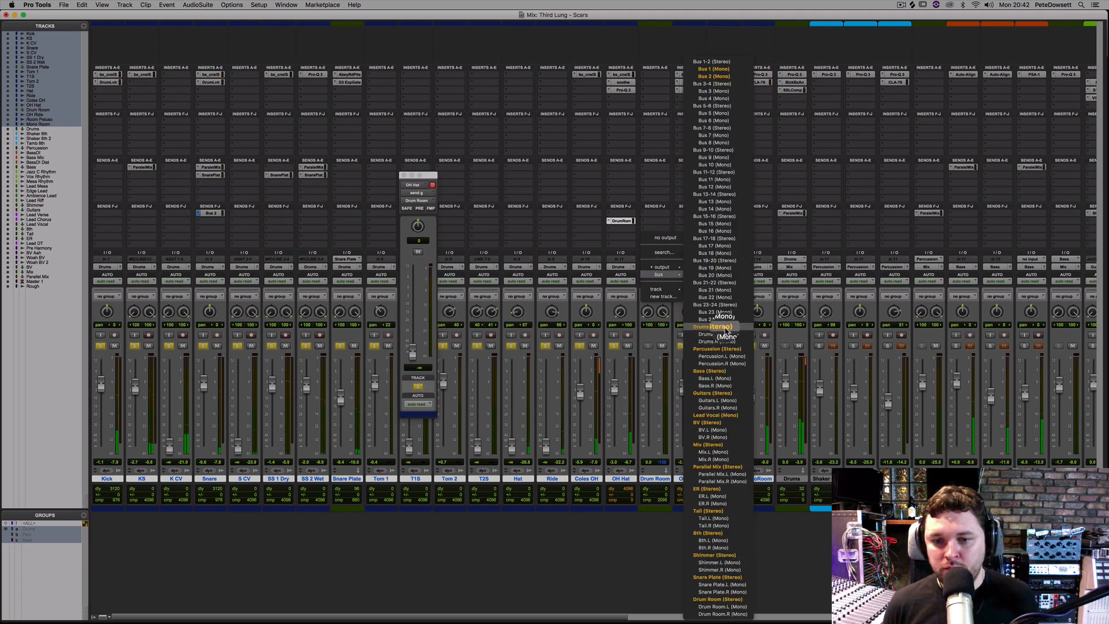
left_click(726, 330)
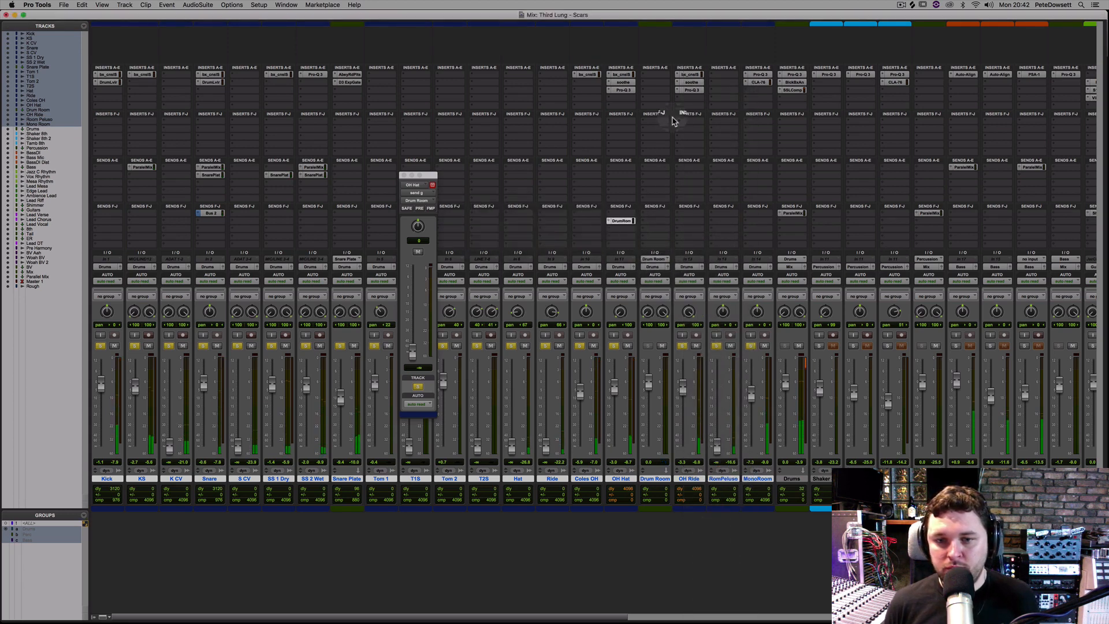
- Insert the stereo Sonsig Rev-A reverb on the Drum Room aux and move its window clear of the drum channels
left_click(655, 74)
mouse_move(694, 74)
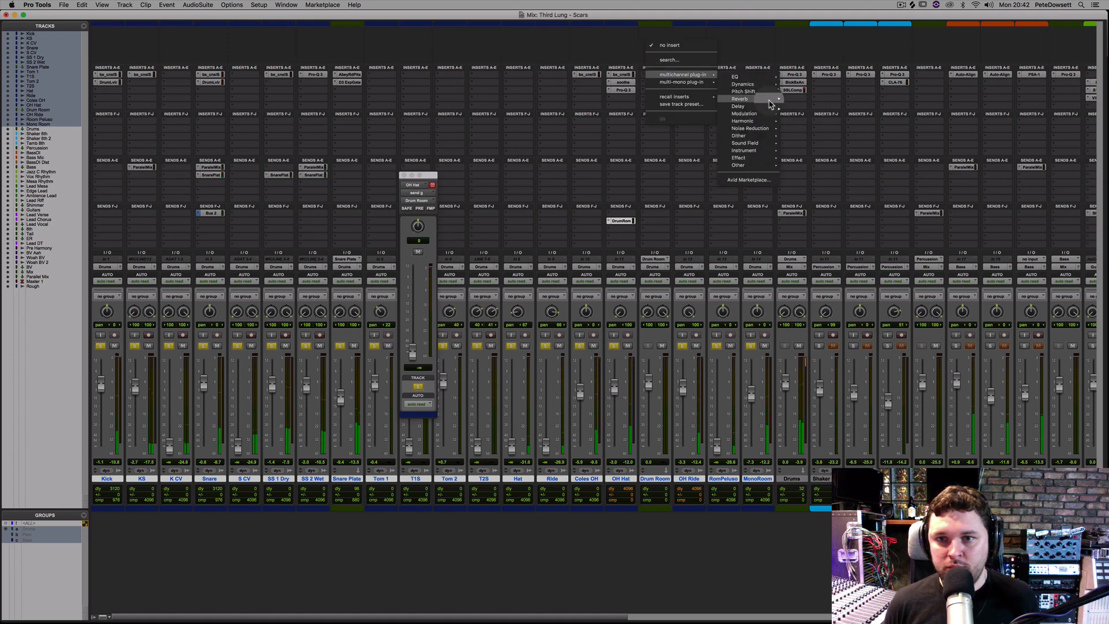
mouse_move(771, 101)
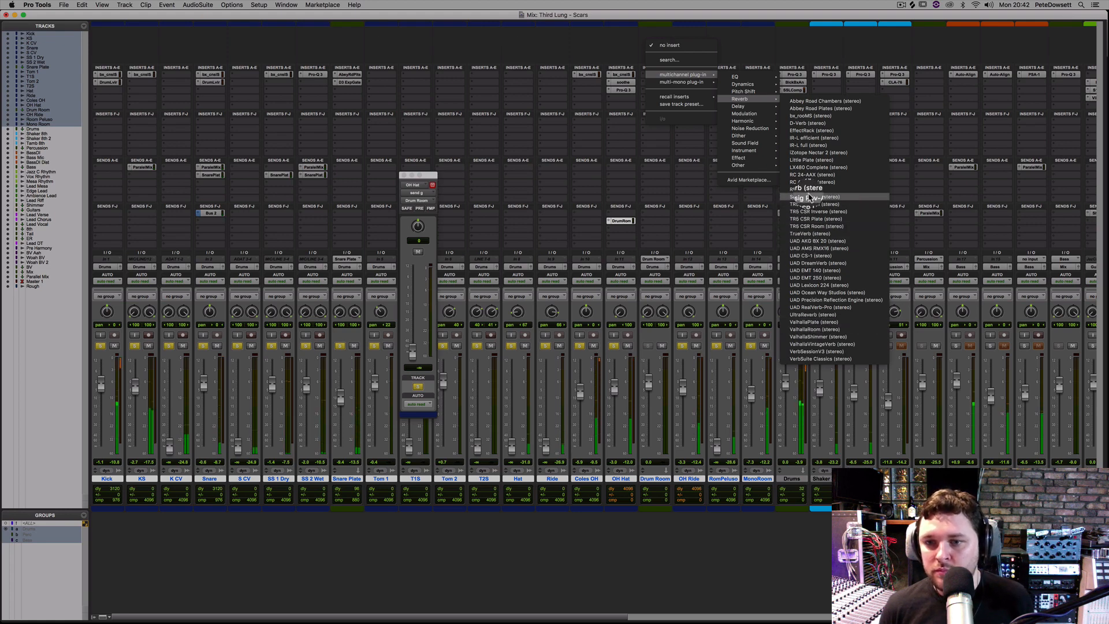
left_click(809, 197)
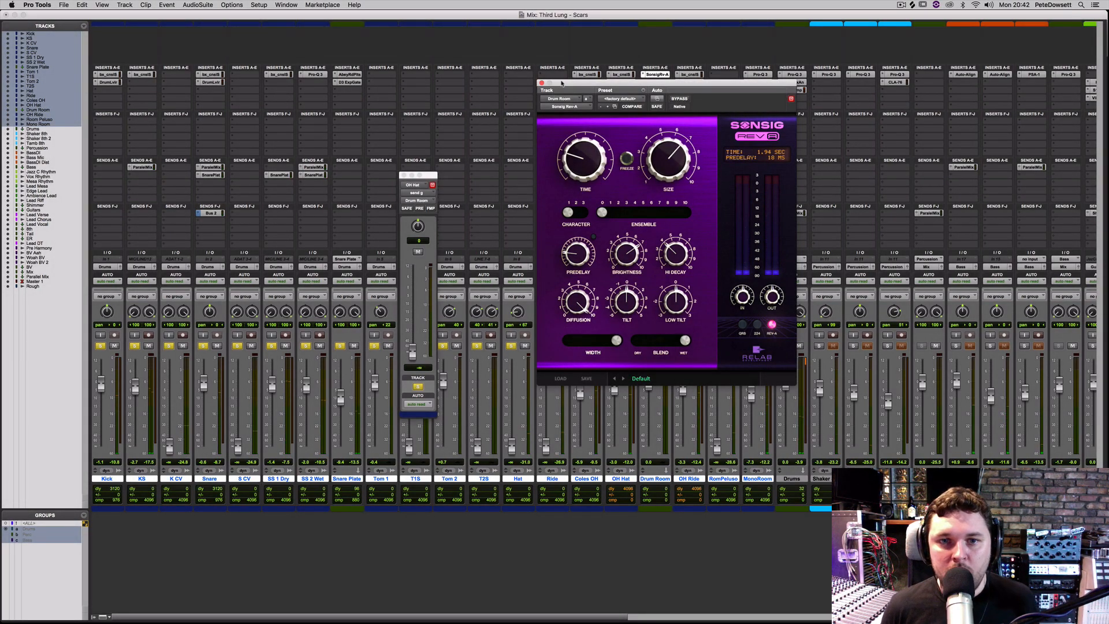
left_click_drag(554, 93, 779, 99)
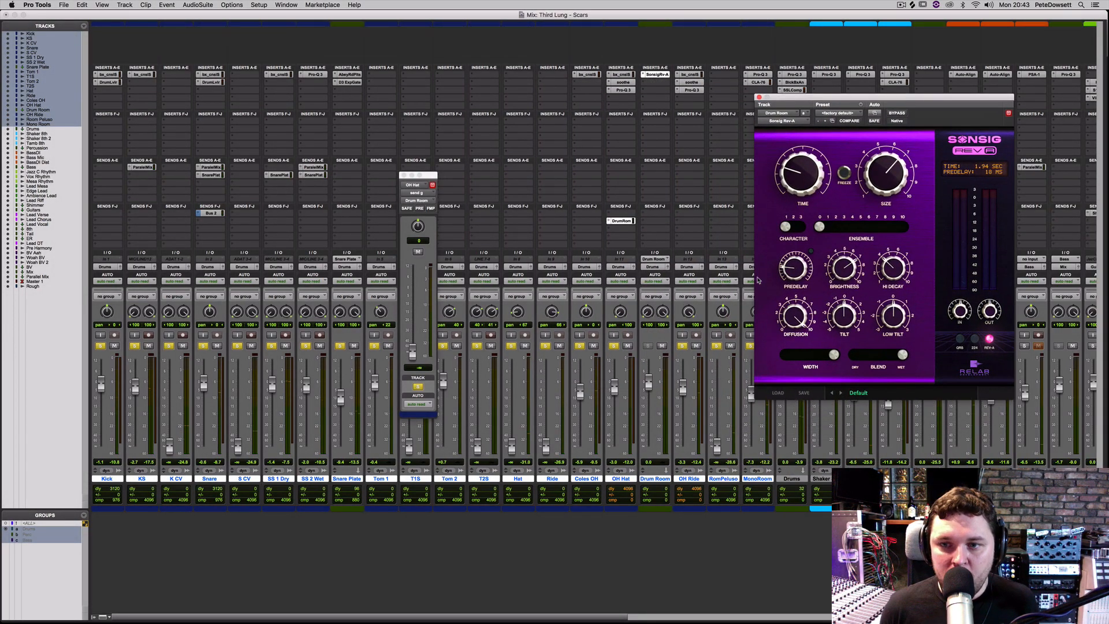
- Select only the Drum Room track and browse the Room & Chamber presets of its Sonsig Rev-A reverb
left_click(663, 479)
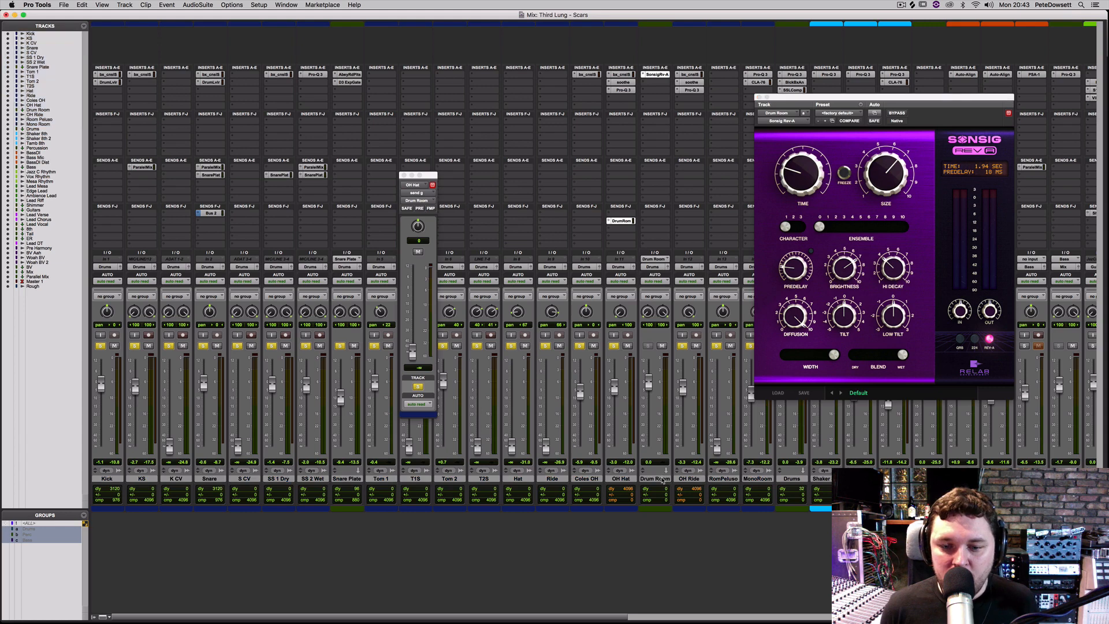
left_click(663, 479)
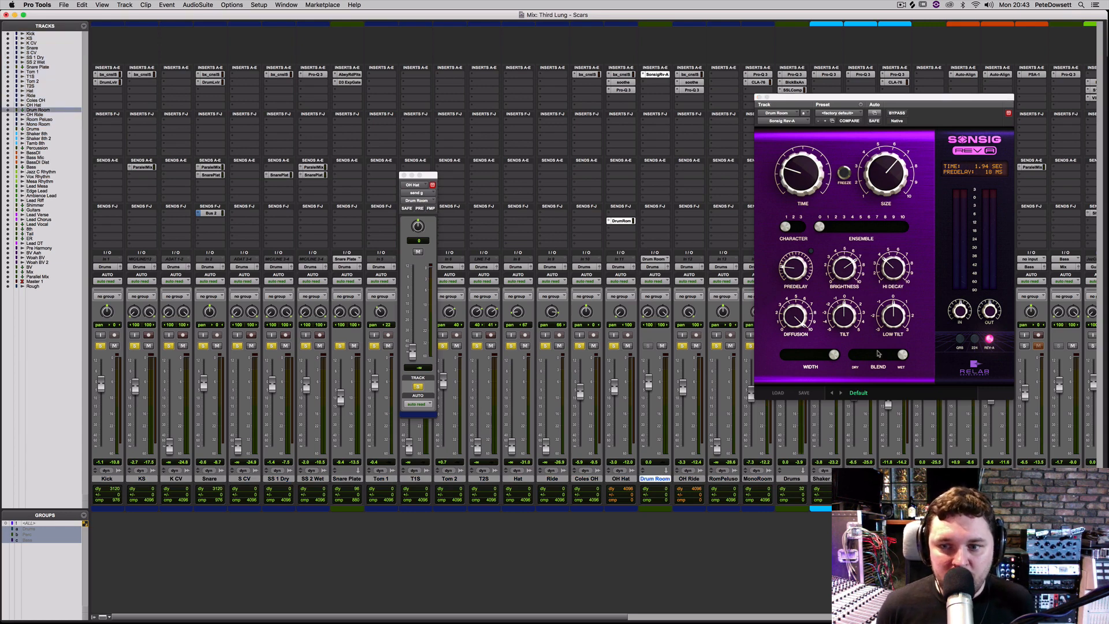
left_click(850, 395)
mouse_move(826, 341)
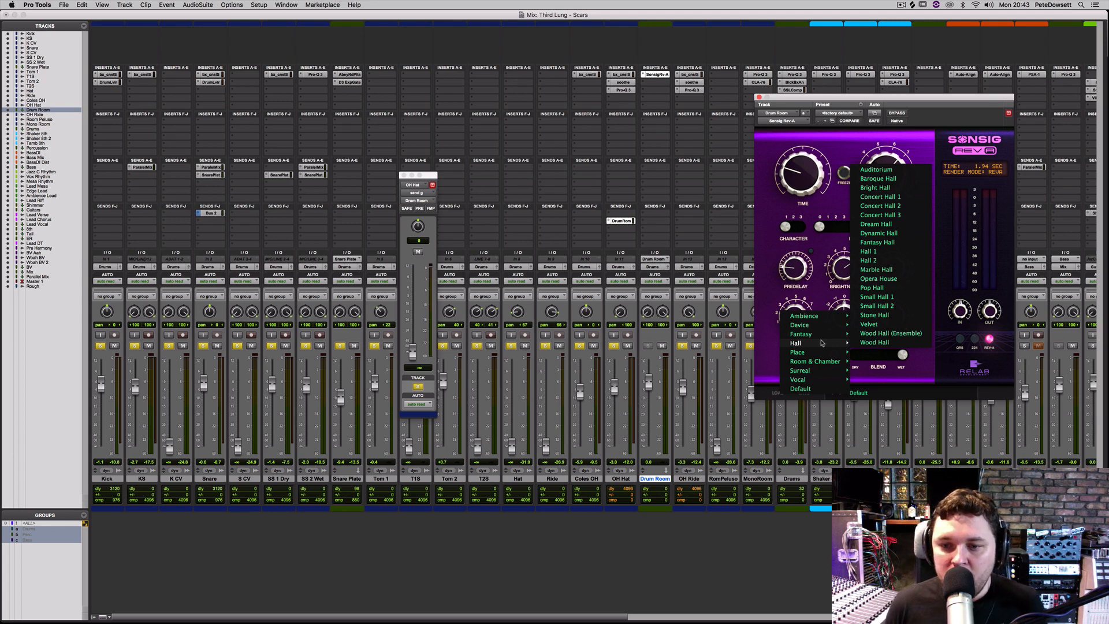
mouse_move(820, 362)
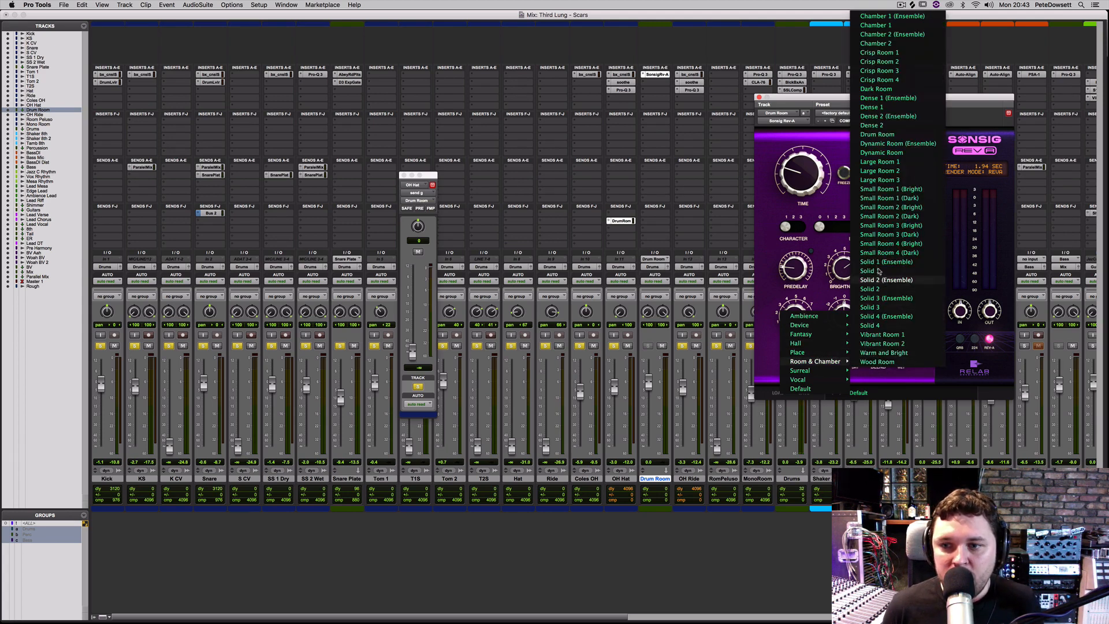
- Load the Small Room 1 (Bright) preset on Drum Room and feed it from only the soloed OH Hat, with its send at 0.0 dB
left_click(890, 190)
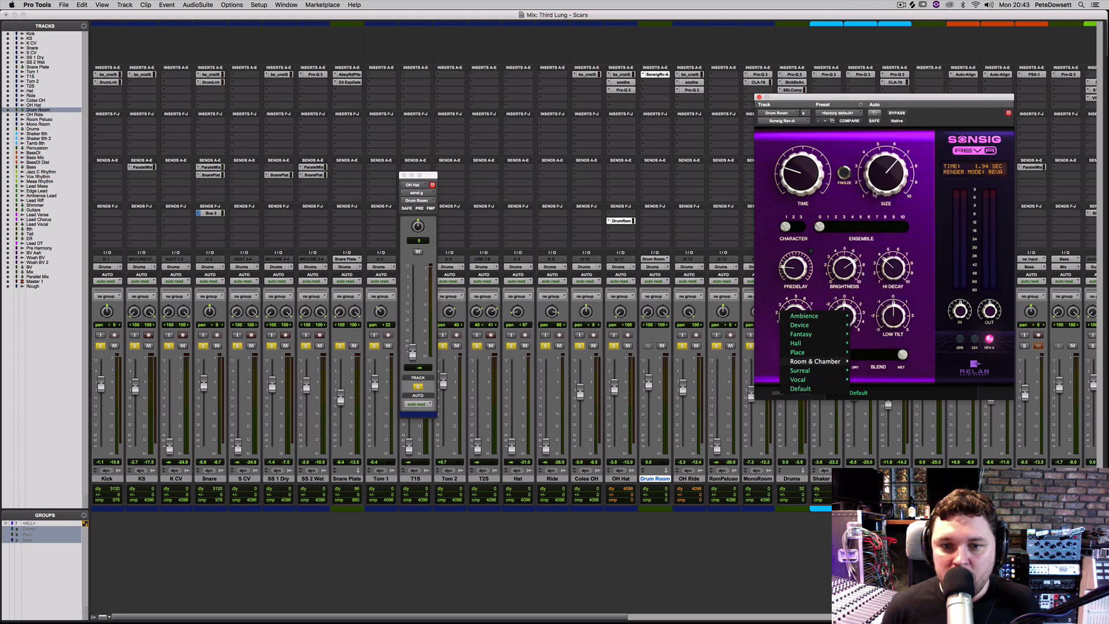
left_click(614, 345, "super")
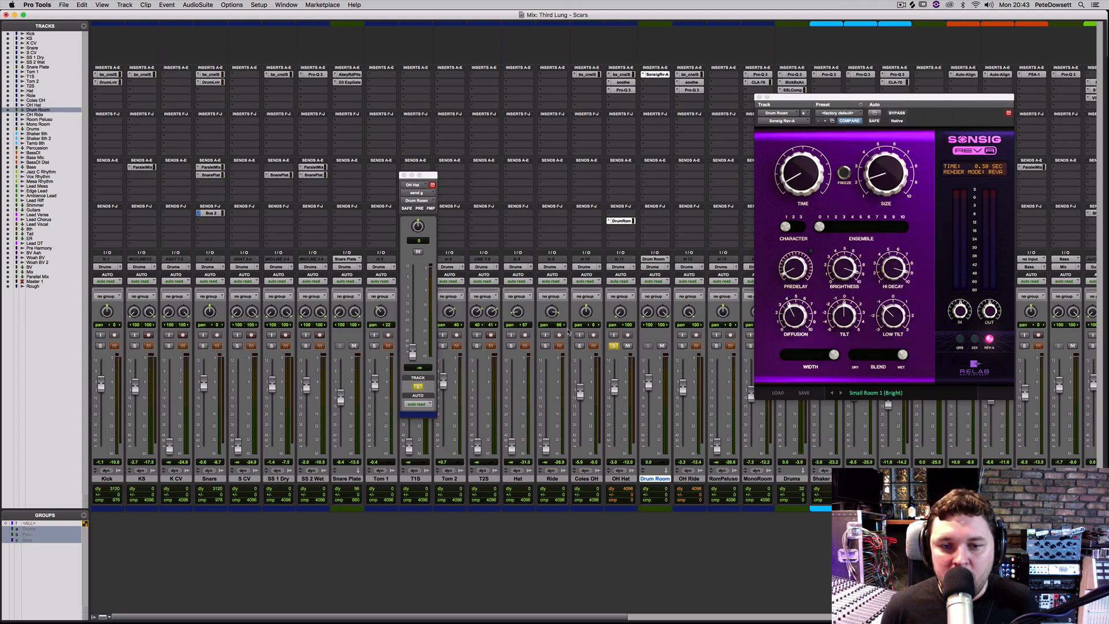
left_click(414, 354, "alt")
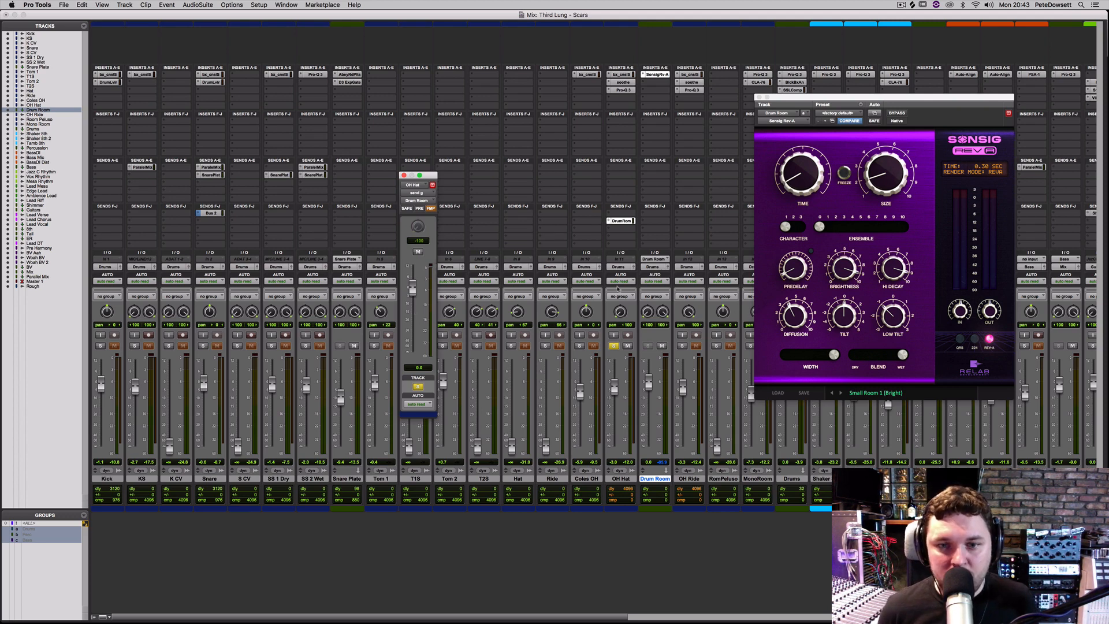
key("space")
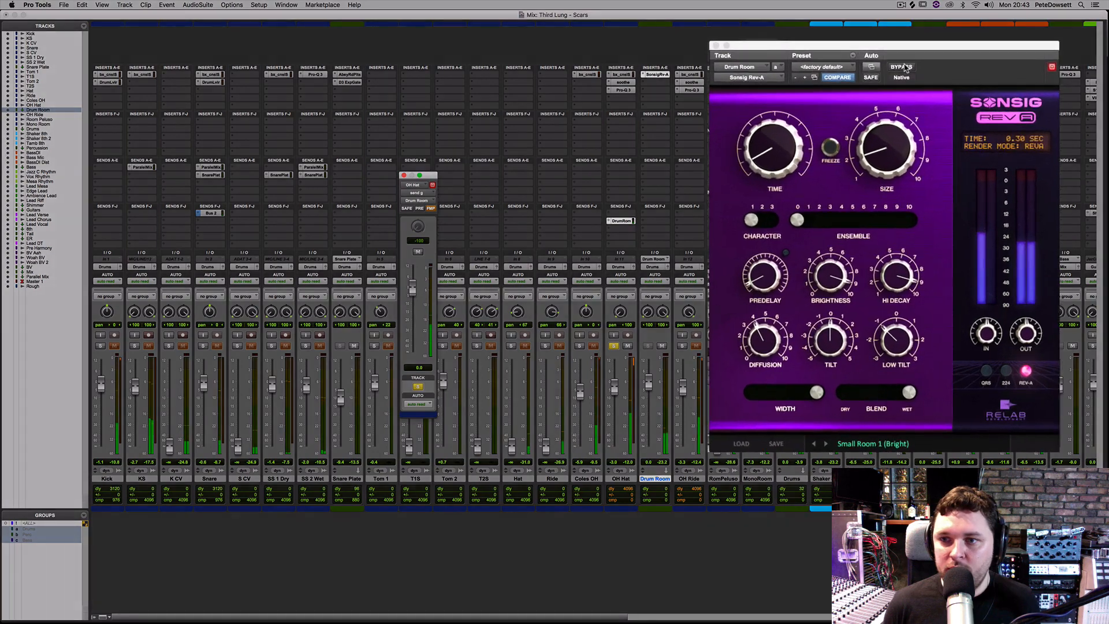
- Compare the bypassed reverb during playback and audition the Small Room presets, settling on Small Room 3 (Bright)
left_click(897, 113)
left_click(897, 113)
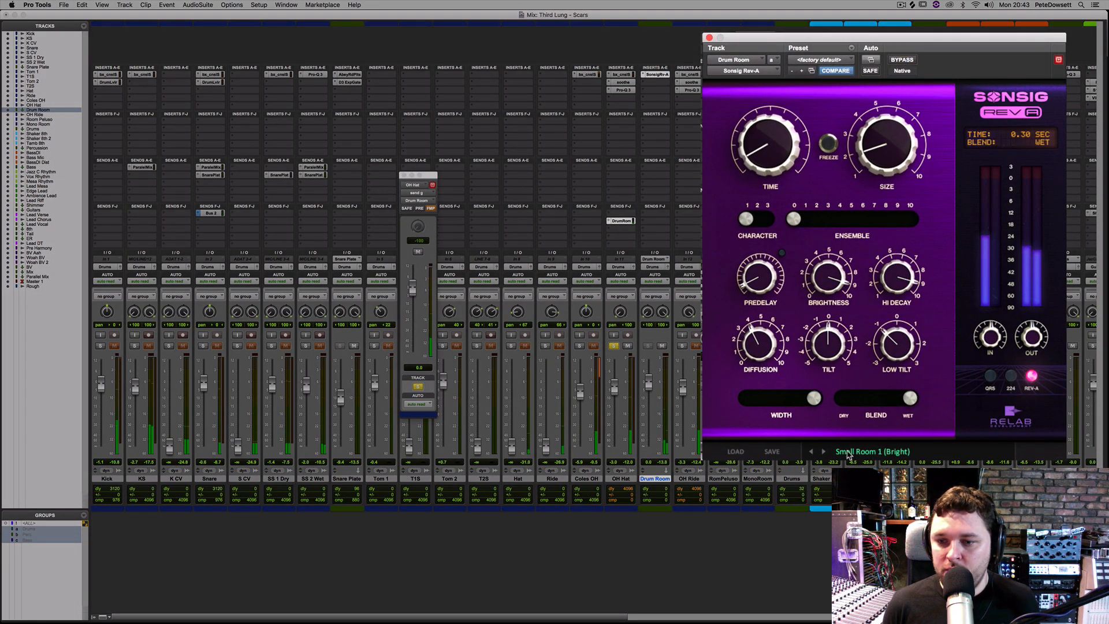
left_click(824, 452)
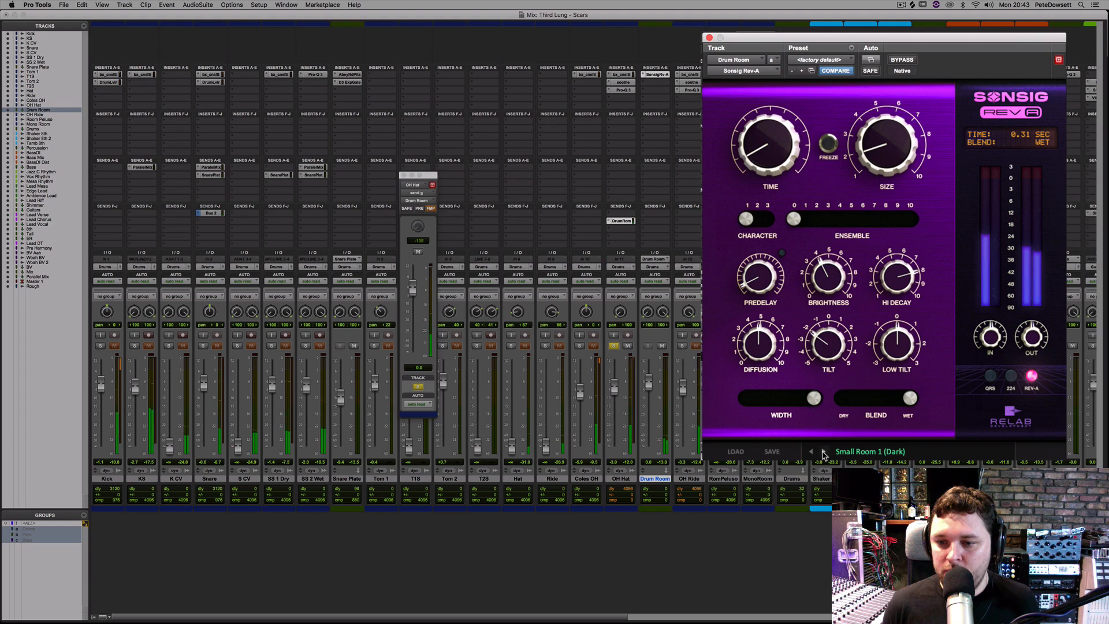
left_click(824, 452)
left_click(824, 452)
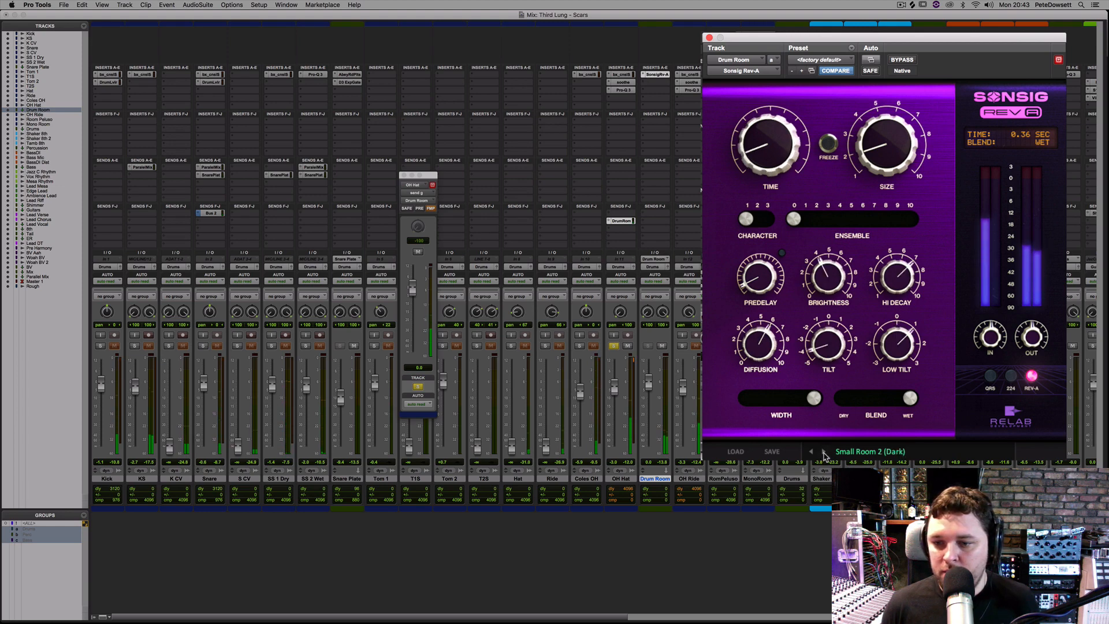
left_click(824, 452)
left_click(824, 452)
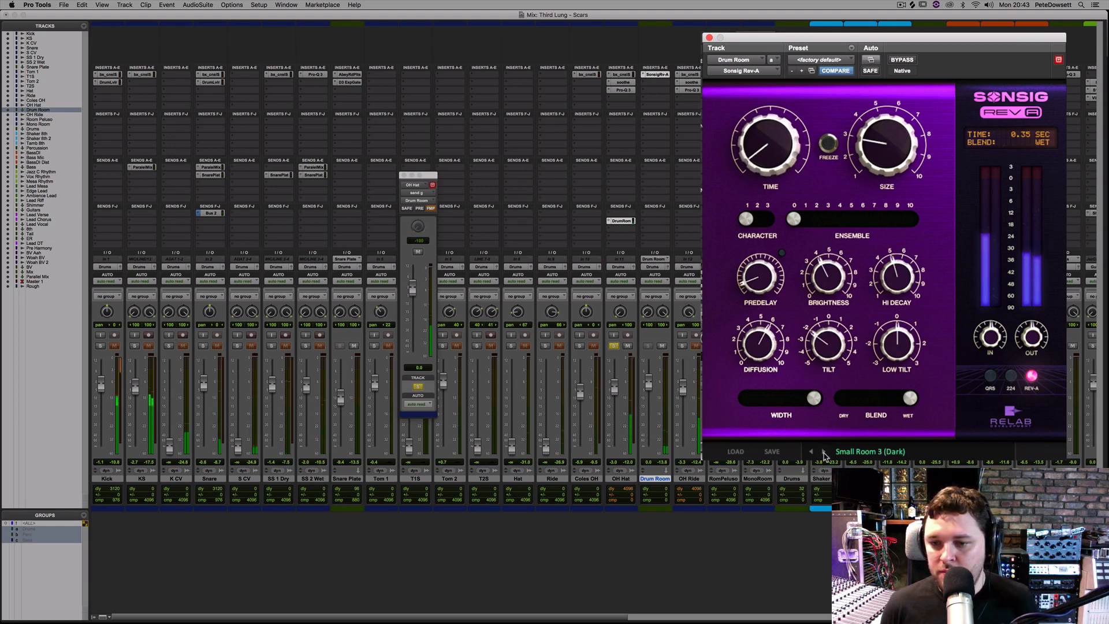
left_click(812, 451)
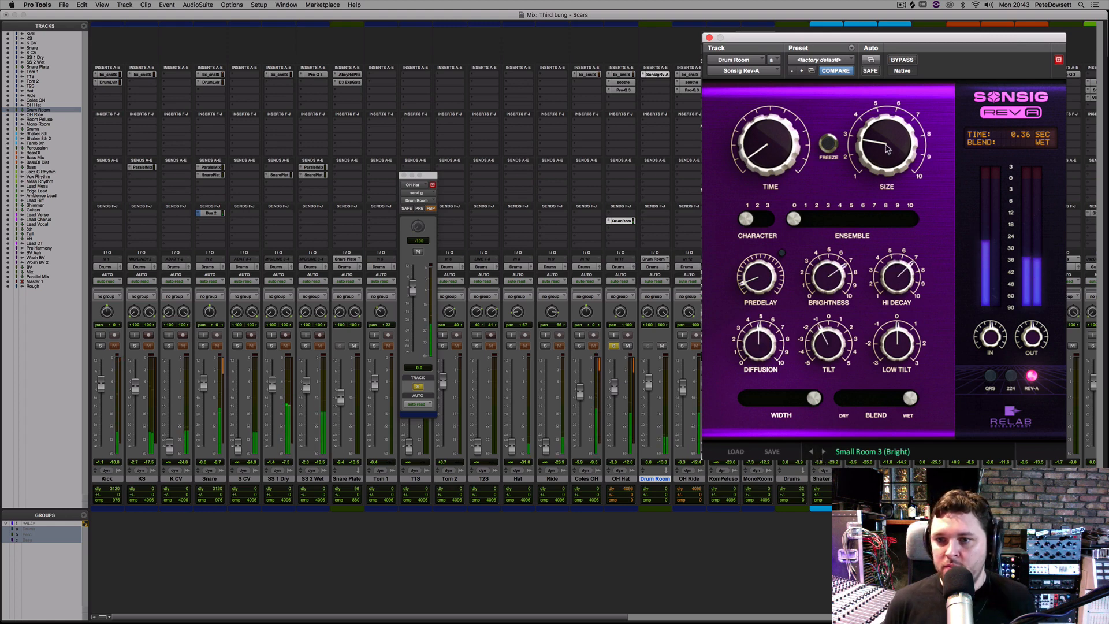
- Try a larger room size on the Drum Room reverb and set its time to 0.63 sec
left_click_drag(888, 149, 890, 132)
left_click_drag(785, 149, 790, 140)
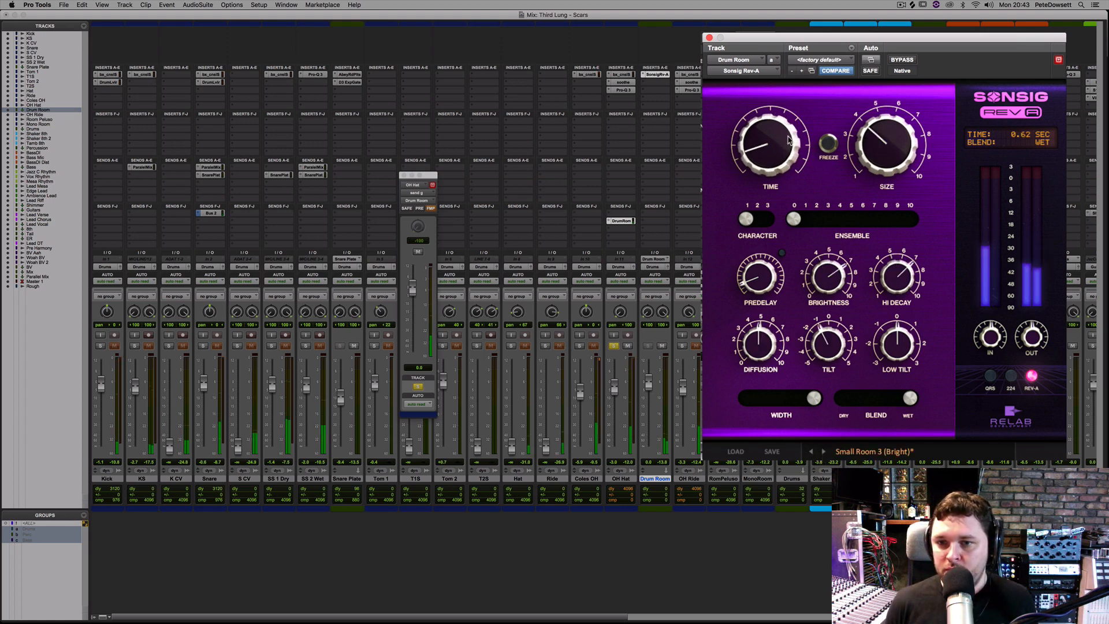
left_click_drag(857, 149, 856, 160)
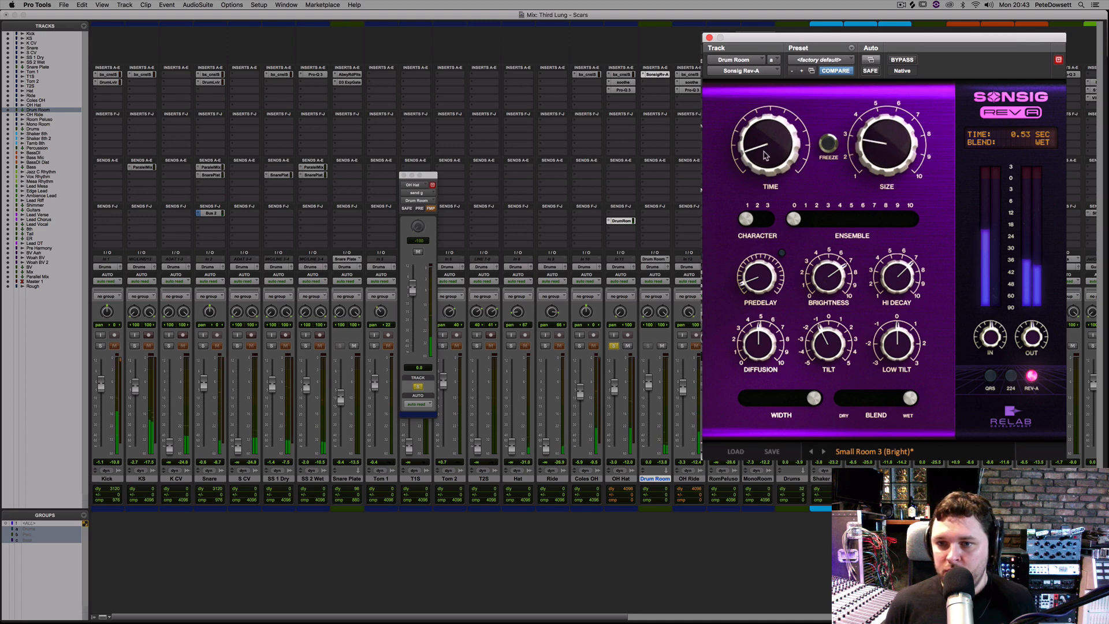
left_click_drag(767, 154, 766, 148)
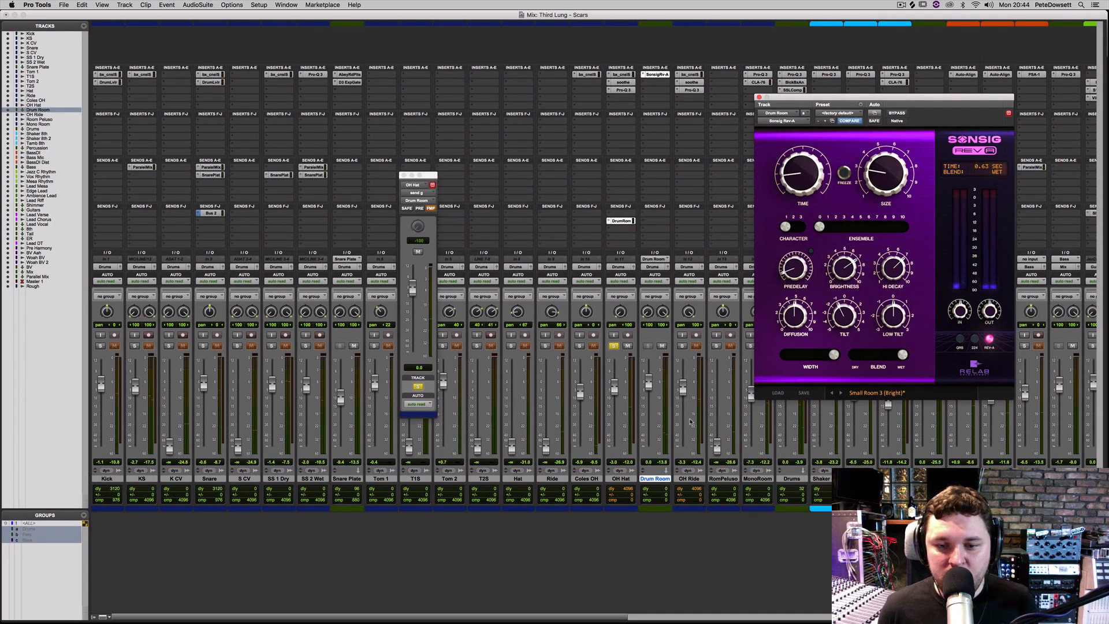
- Reorder the mixer so the Drum Room track sits directly after OH Ride, and close the reverb window
left_click_drag(662, 485, 697, 481)
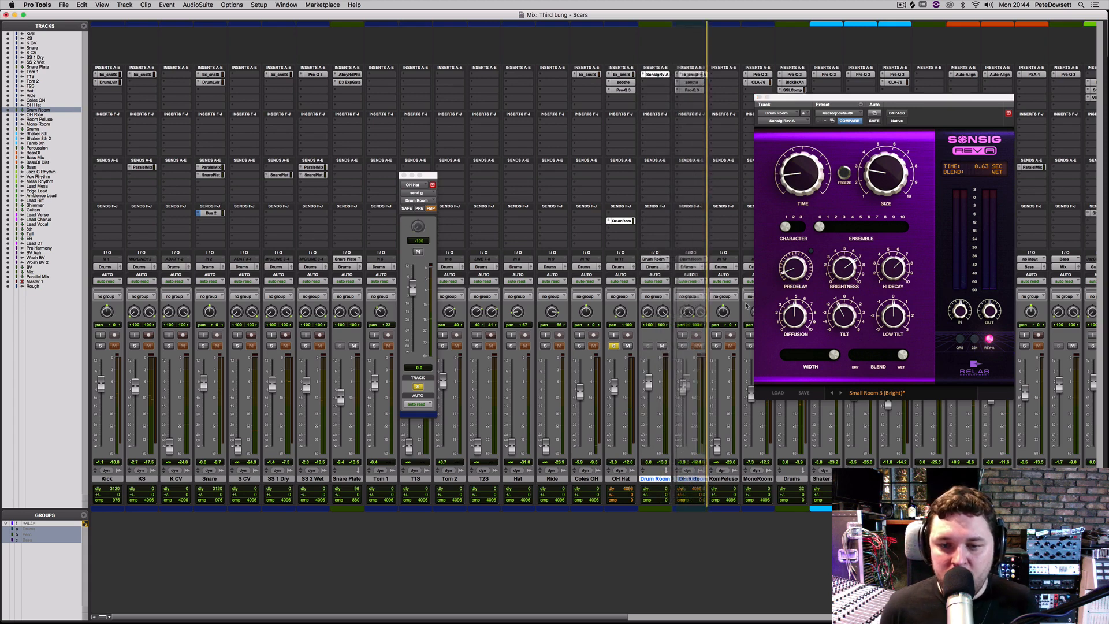
left_click(759, 97)
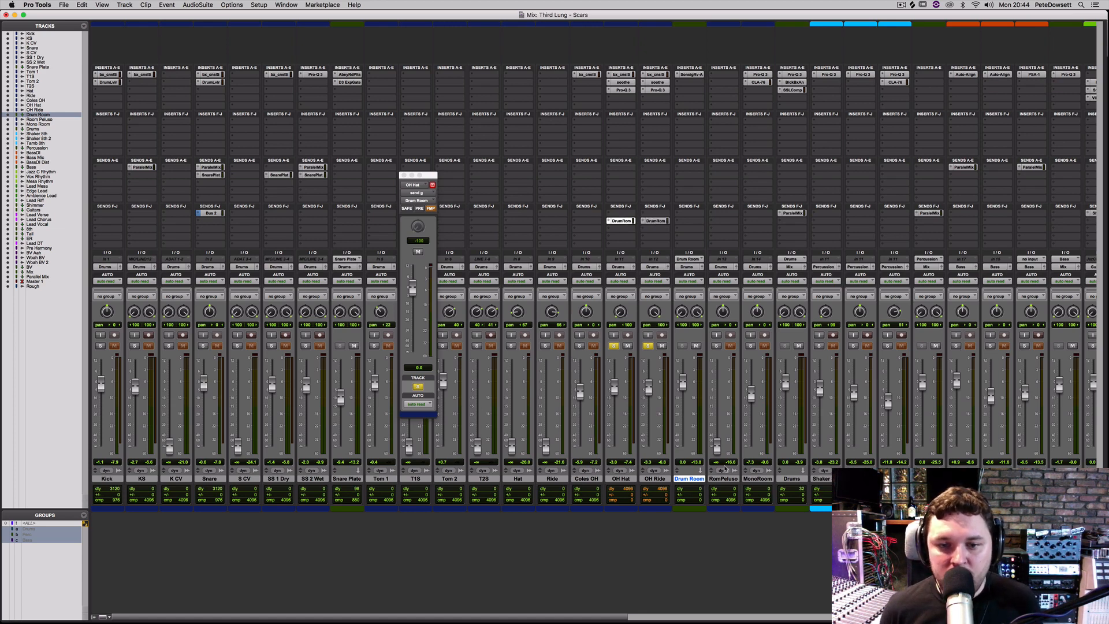
- Copy the Drum Room send from OH Hat to the Mono Room track and solo Mono Room during playback
key("space")
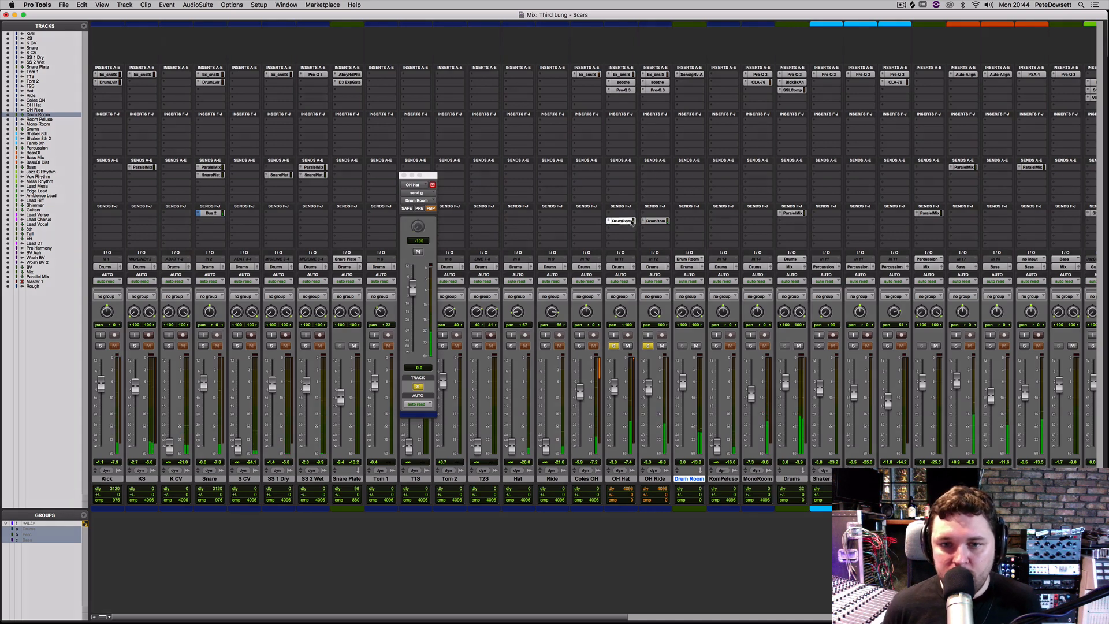
left_click_drag(632, 223, 751, 225)
left_click(729, 346)
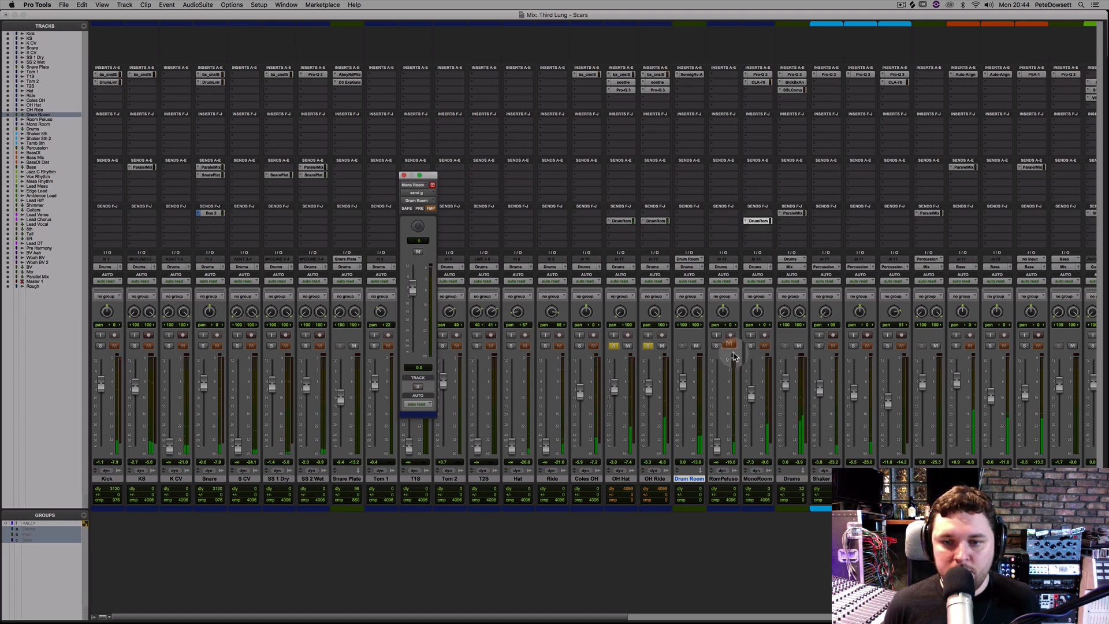
left_click(750, 346)
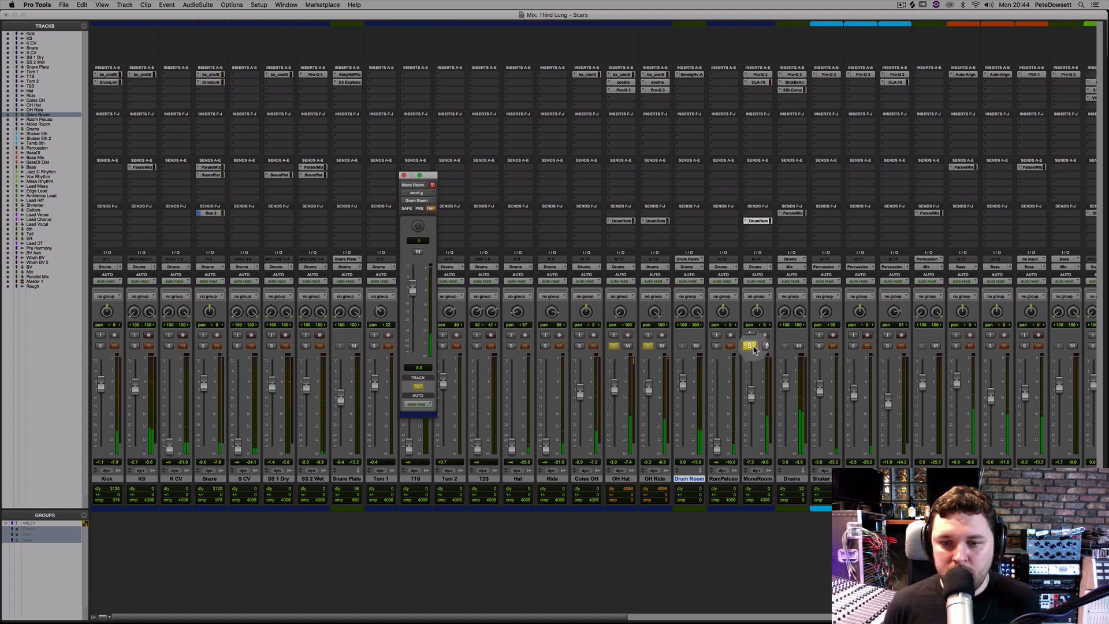
- Lower Mono Room's send to the Drum Room reverb to about -14 dB and close the send window
left_click(757, 222)
left_click(758, 222, "super")
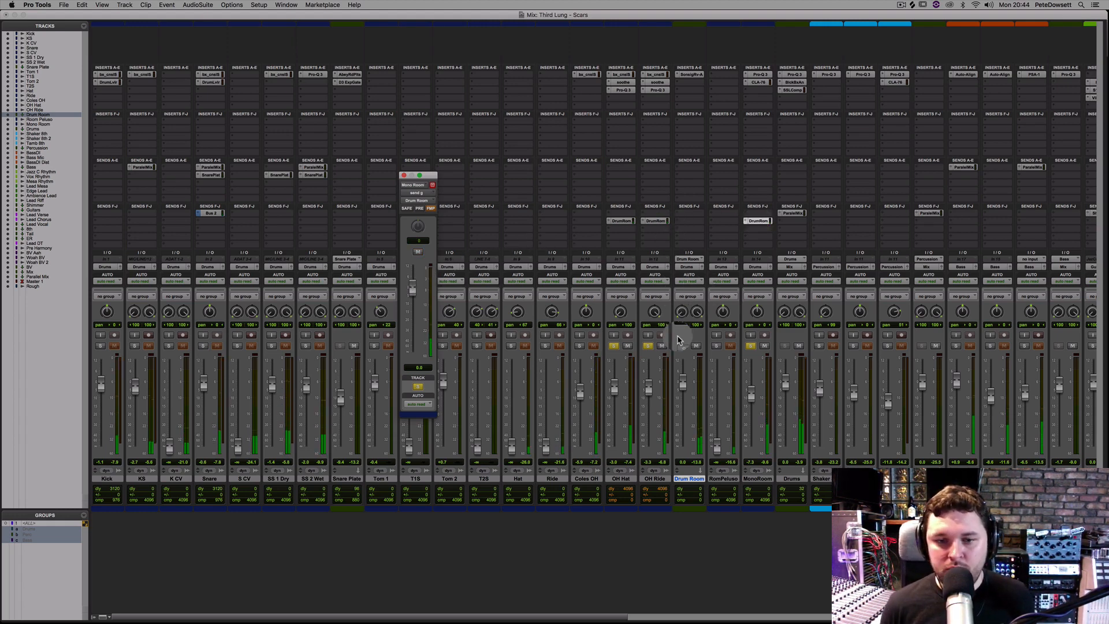
left_click_drag(412, 297, 413, 312)
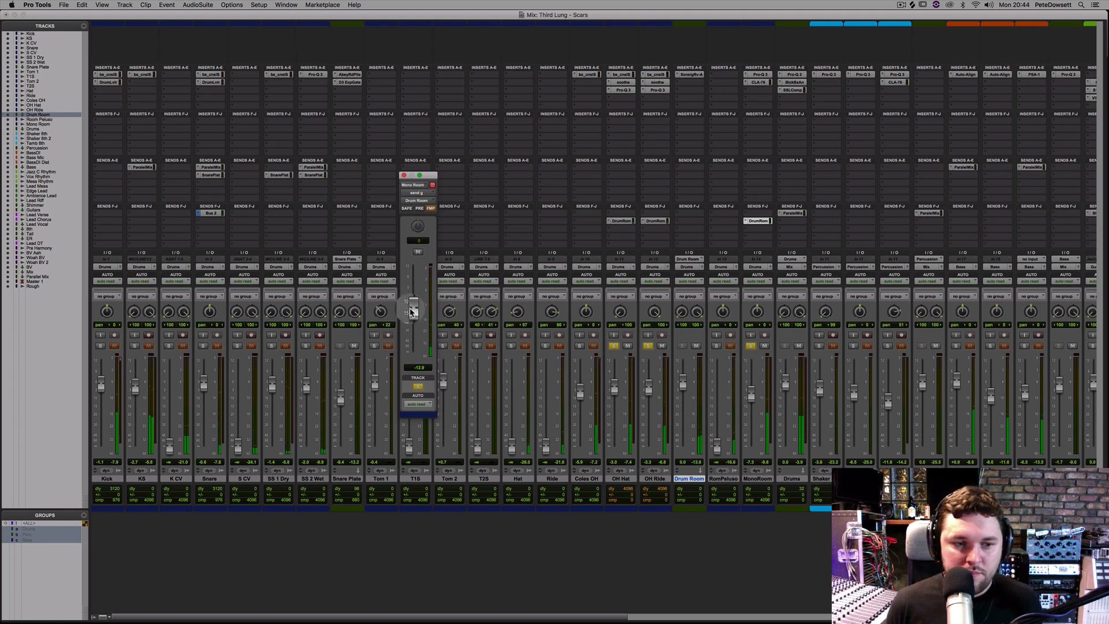
left_click(404, 175)
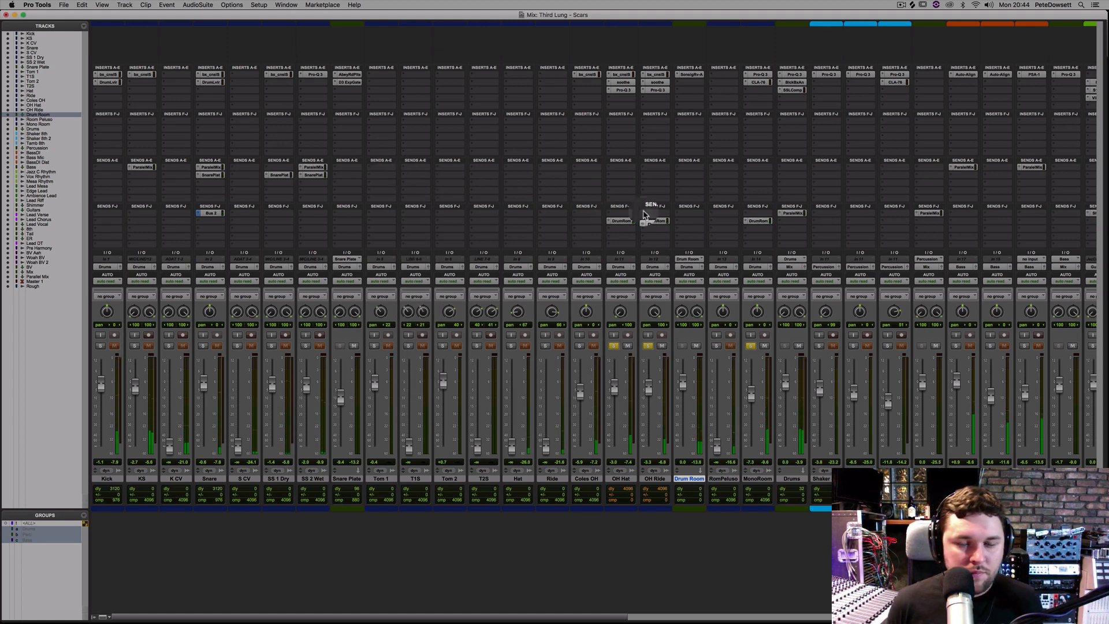
- Mute and unmute the Drum Room return to compare the drums with and without the reverb
left_click_drag(644, 215, 627, 224)
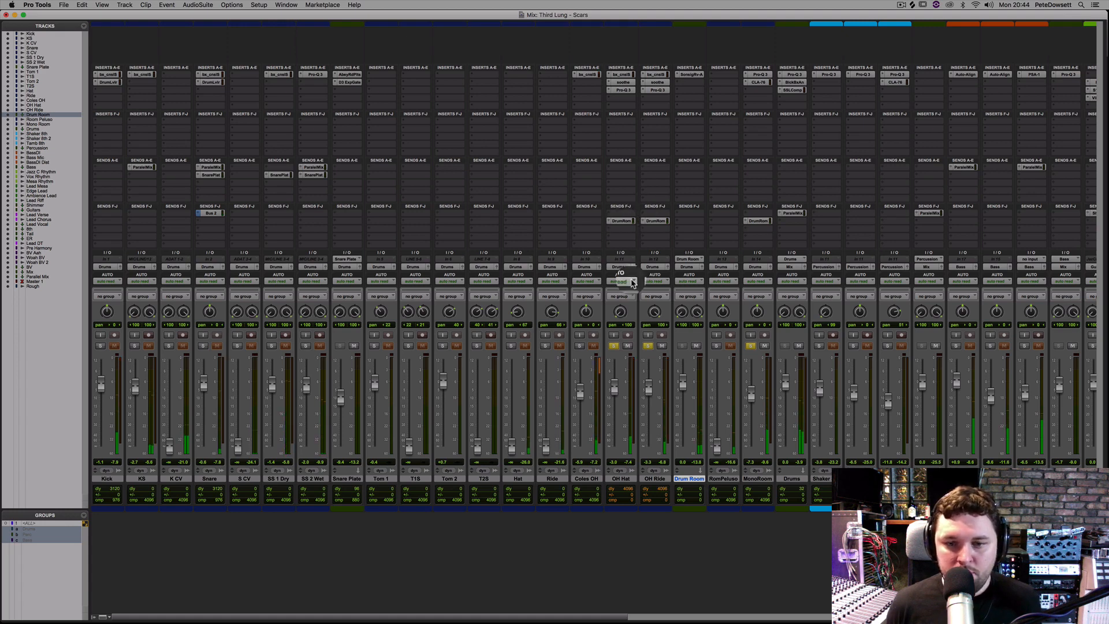
left_click(695, 346)
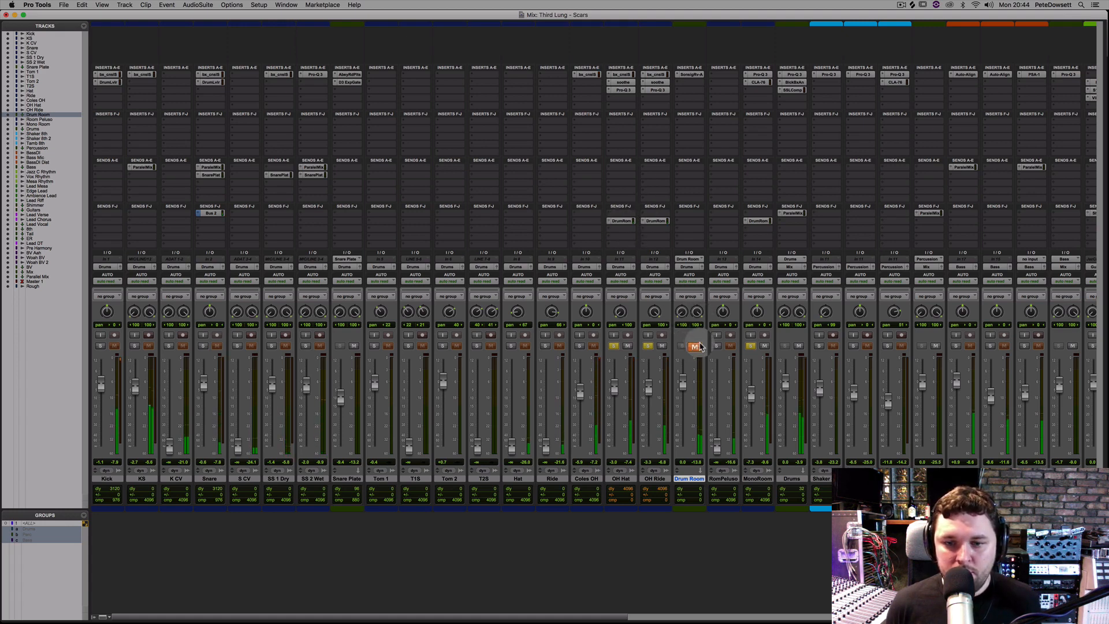
left_click(696, 346)
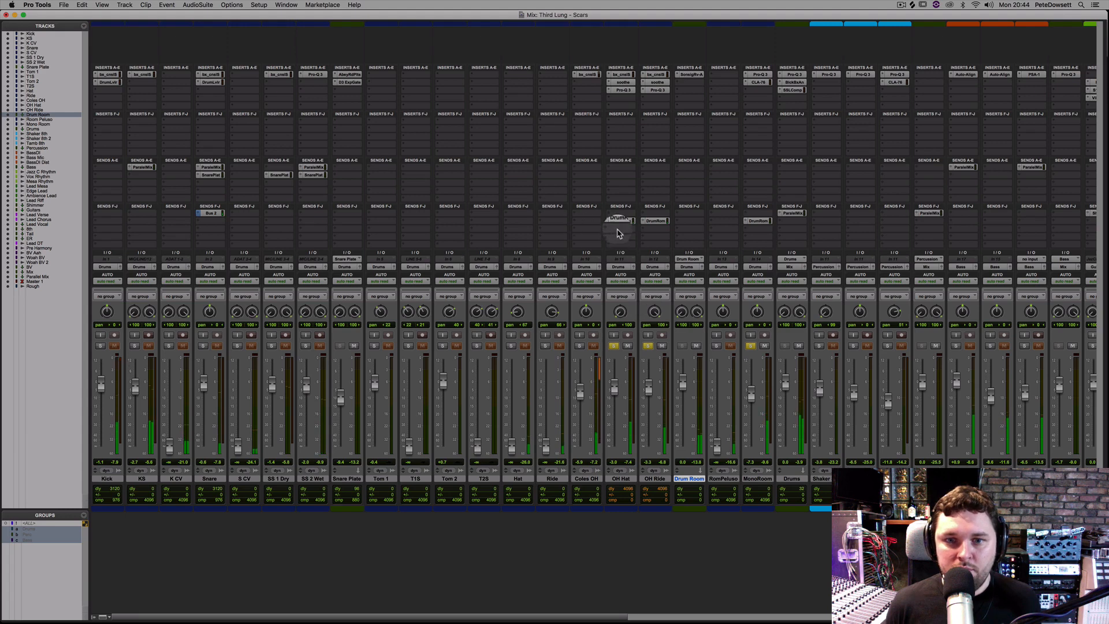
- Copy the Drum Room send from OH Hat to the Snare track, solo Snare and check its send level
left_click_drag(615, 226, 221, 225)
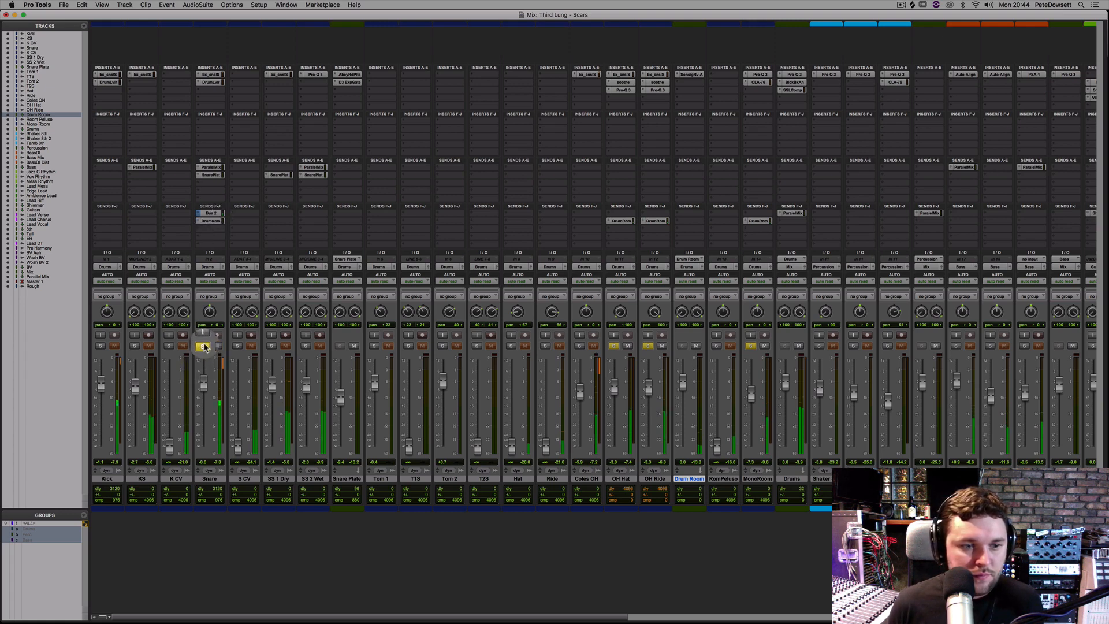
left_click(211, 220)
left_click_drag(412, 288, 412, 300)
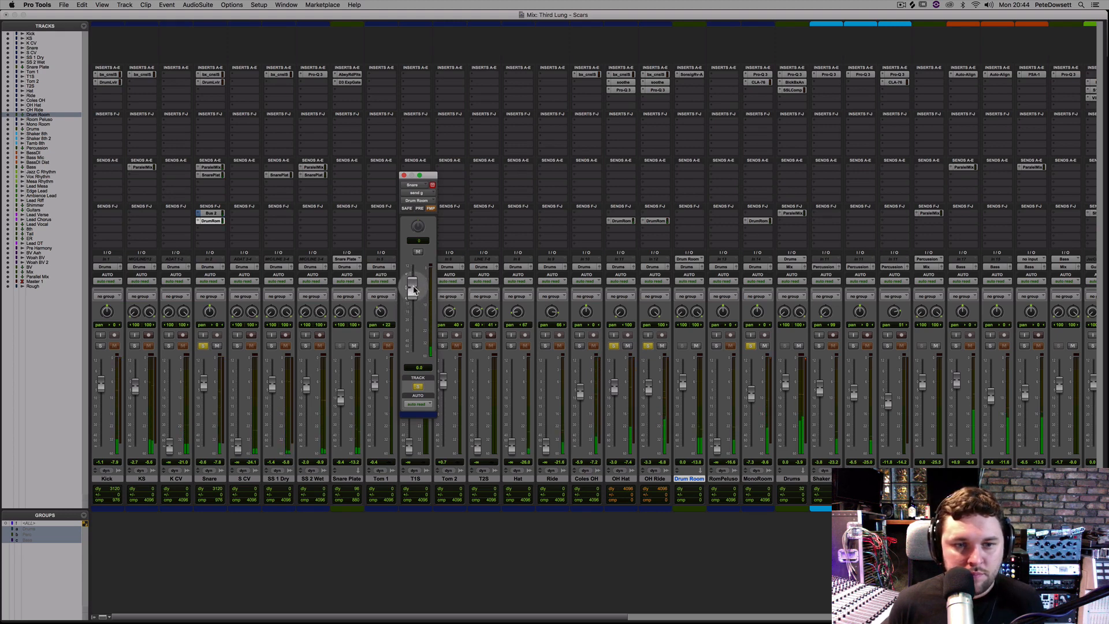
- Add the Kick, KS and remaining snare tracks, including SS 1 Dry and SS 2 Wet, to the soloed drums
left_click(101, 347)
left_click(136, 345)
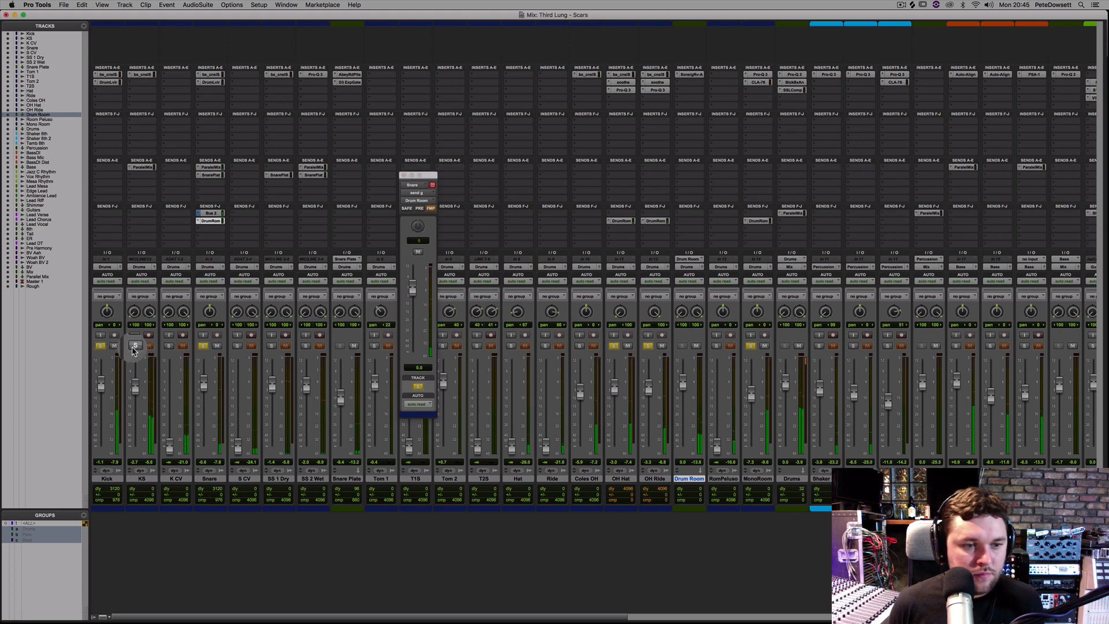
left_click(237, 345)
left_click(271, 346)
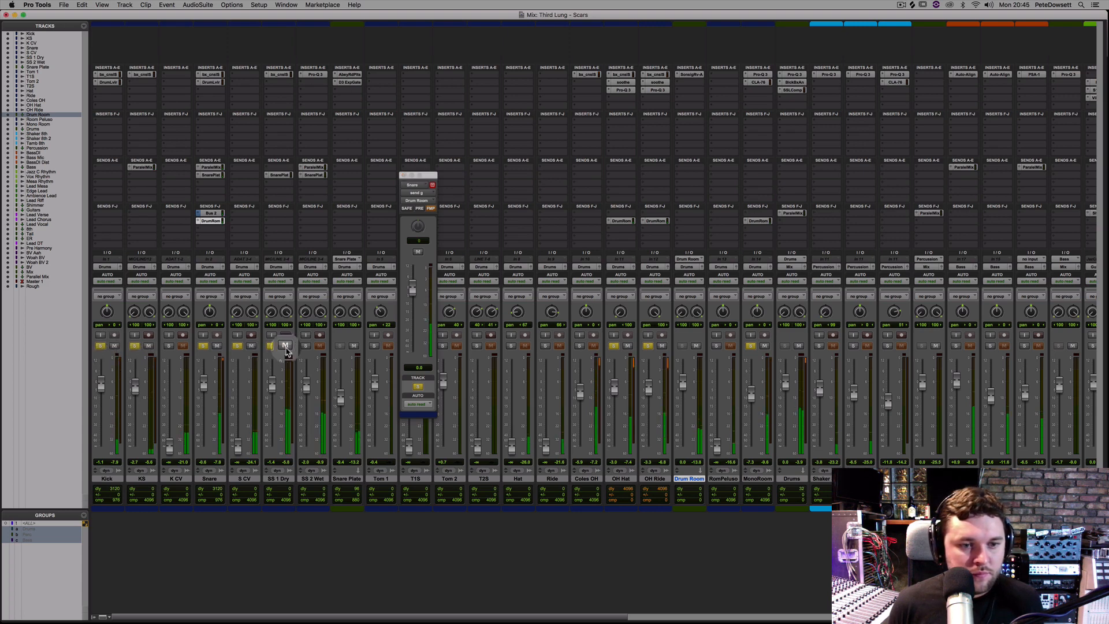
left_click(307, 346)
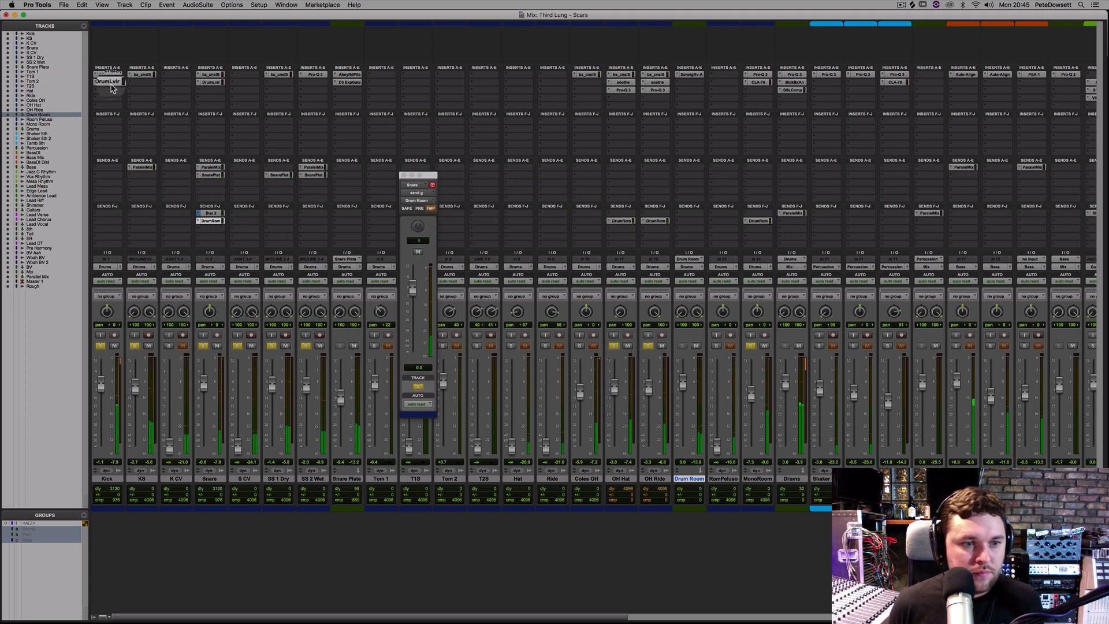
- Solo Coles OH, give it a Drum Room send and set that send's level to -7.0 dB
left_click(580, 346)
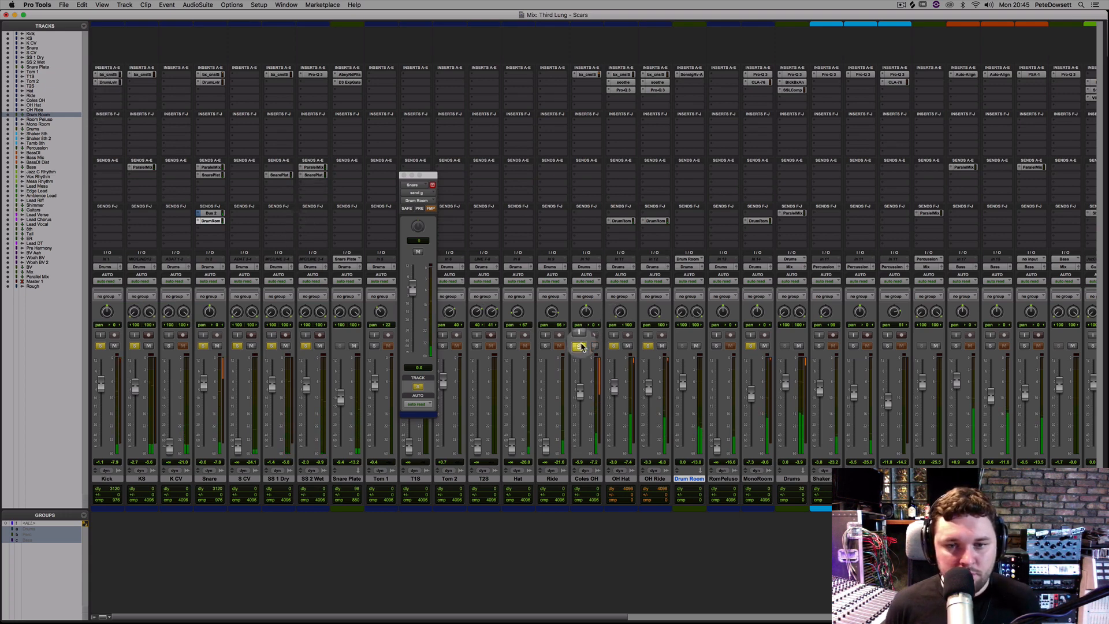
left_click(587, 221)
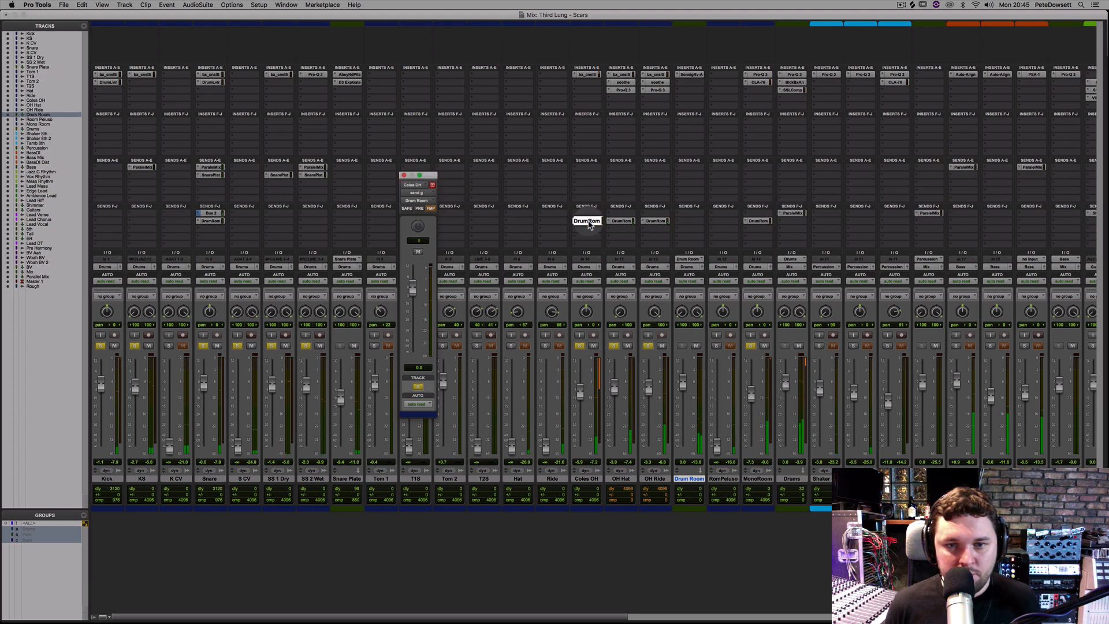
left_click_drag(412, 289, 412, 299)
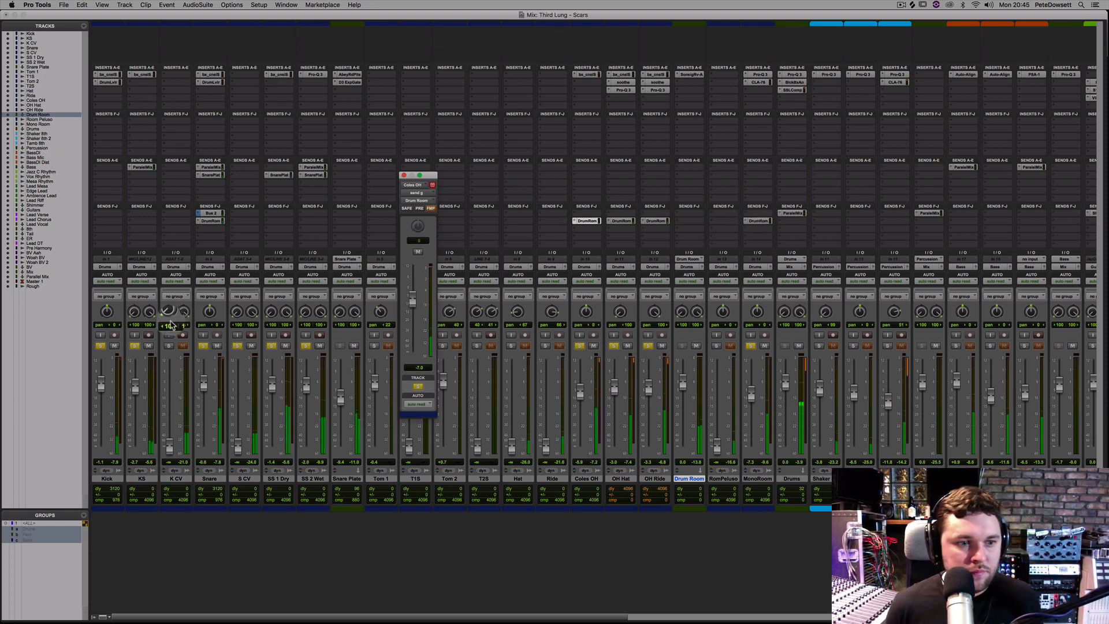
- Adjust the high-pass filter on OH Hat's bx_console SSL 4000 E channel strip while the drums play
left_click(114, 347)
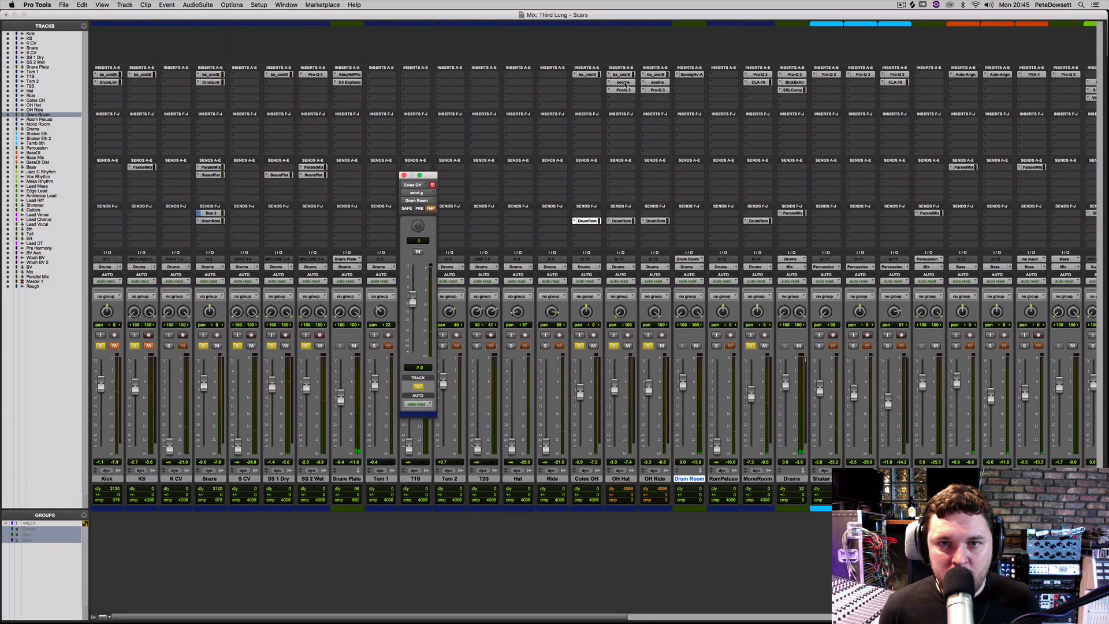
left_click(622, 75)
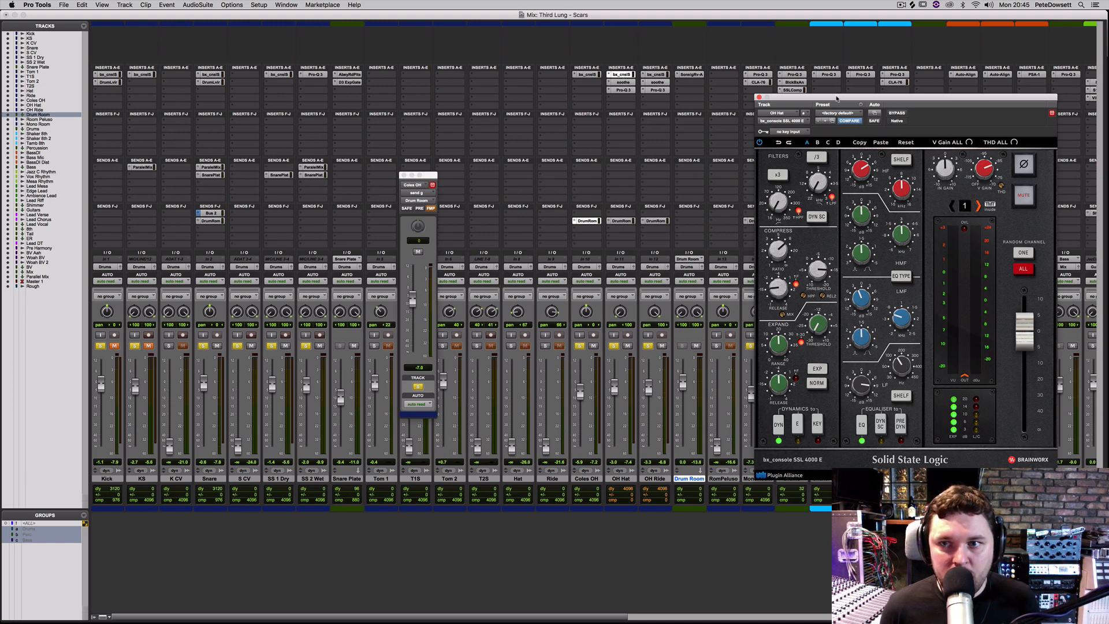
left_click_drag(836, 98, 279, 89)
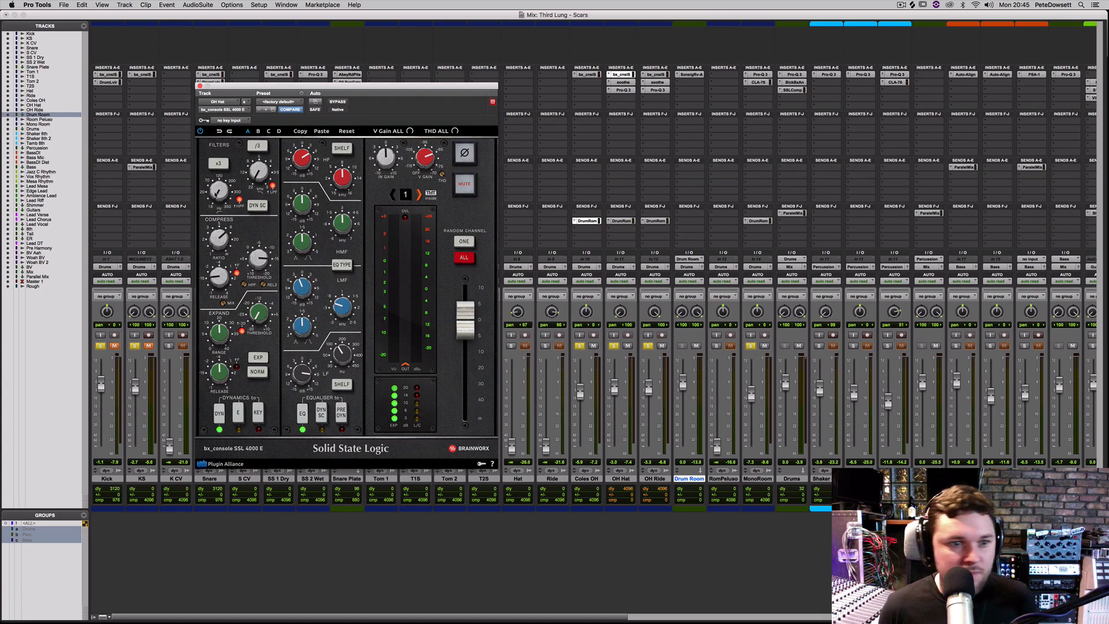
key("space")
left_click_drag(215, 194, 214, 177)
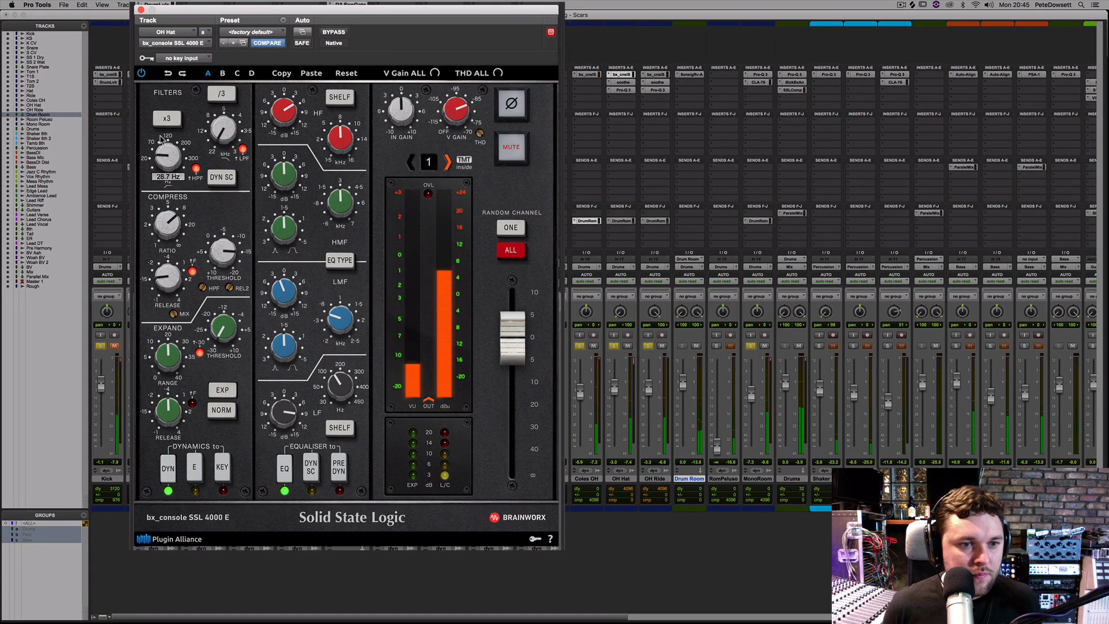
left_click_drag(160, 133, 165, 137)
- Check OH Ride's SSL channel strip and adjust the low cut on Mono Room's Pro-Q 3
left_click(659, 74)
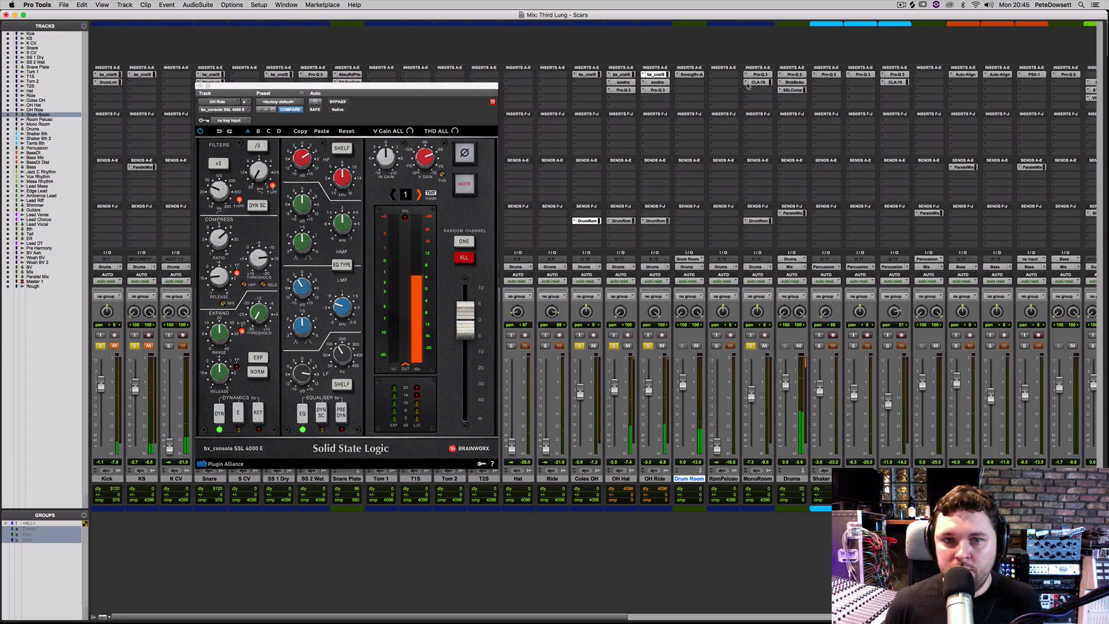
left_click(762, 76)
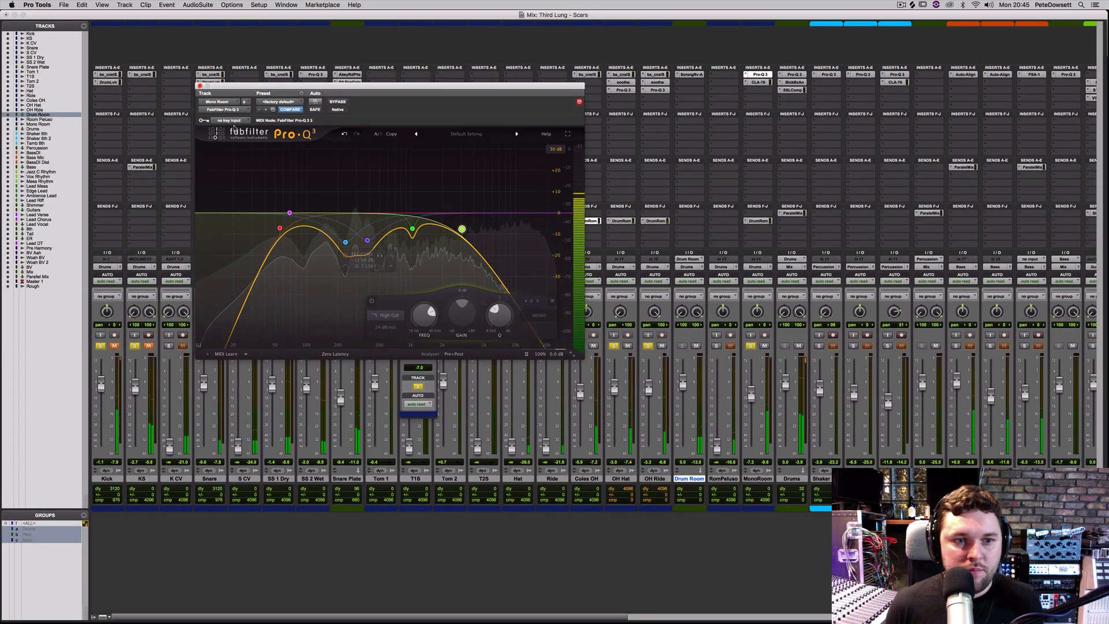
left_click_drag(279, 228, 232, 269)
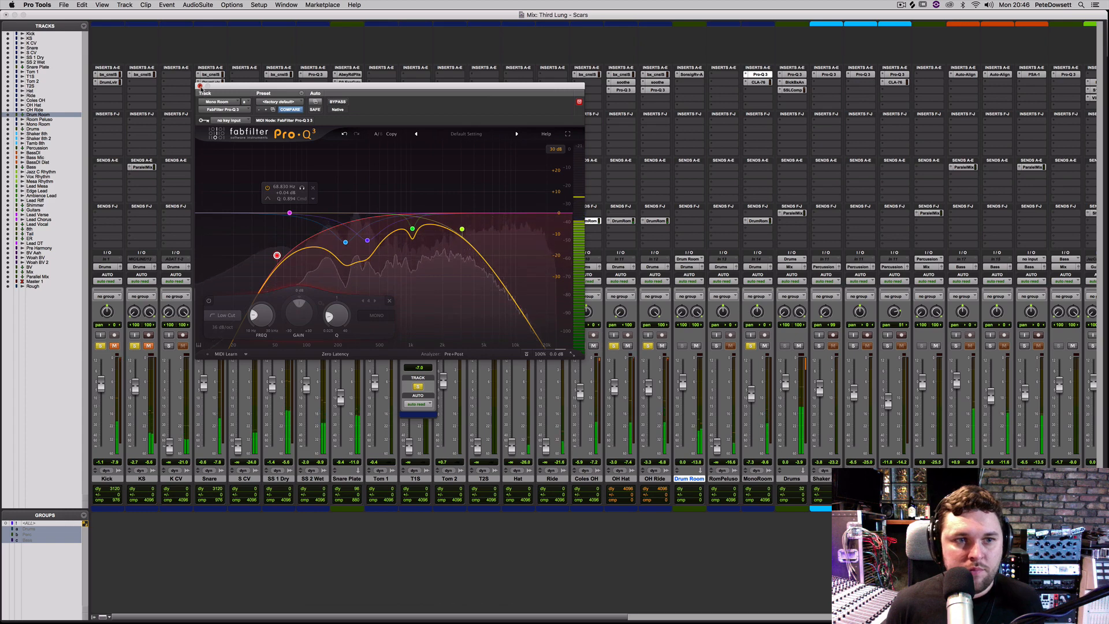
left_click(200, 86)
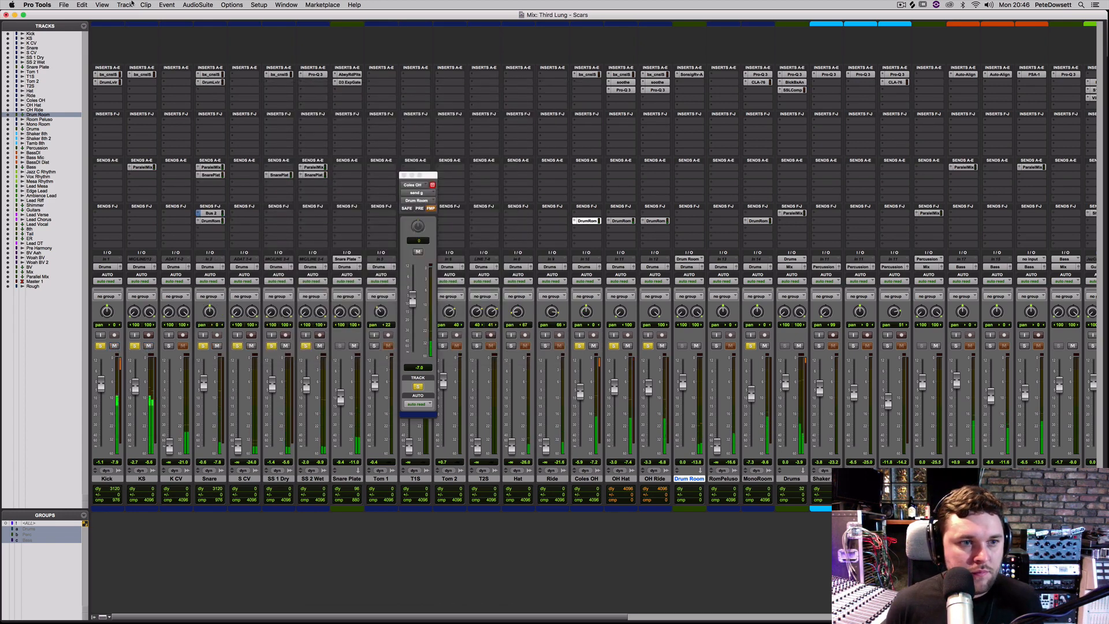
- Close the Kick channel strip and Coles OH send windows, and compare the drums with Drum Room muted and unmuted
left_click(112, 76)
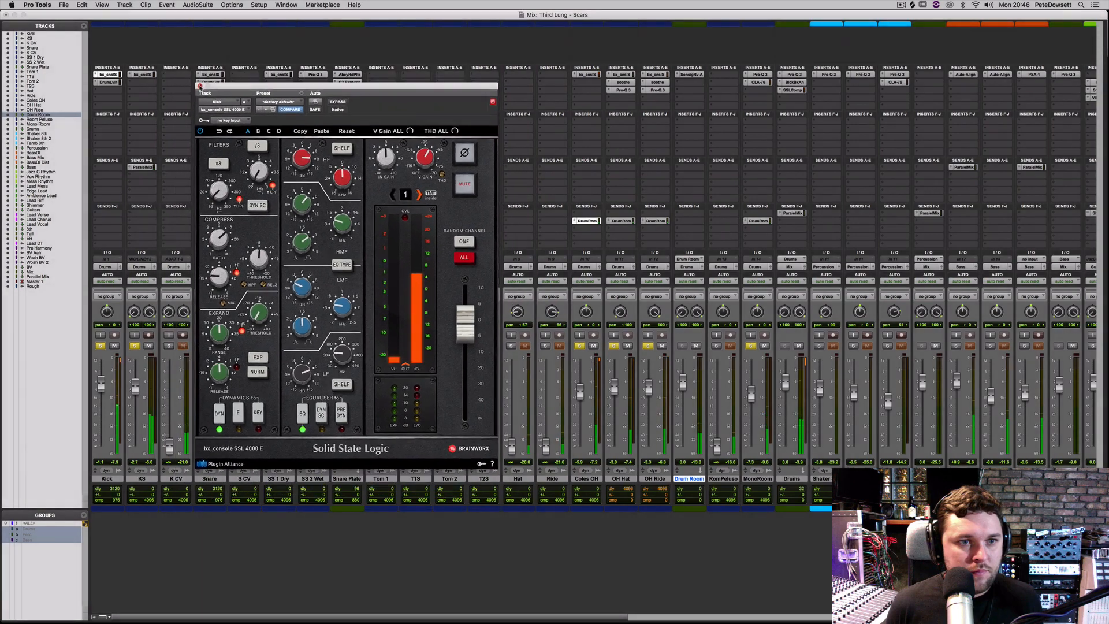
left_click(203, 85)
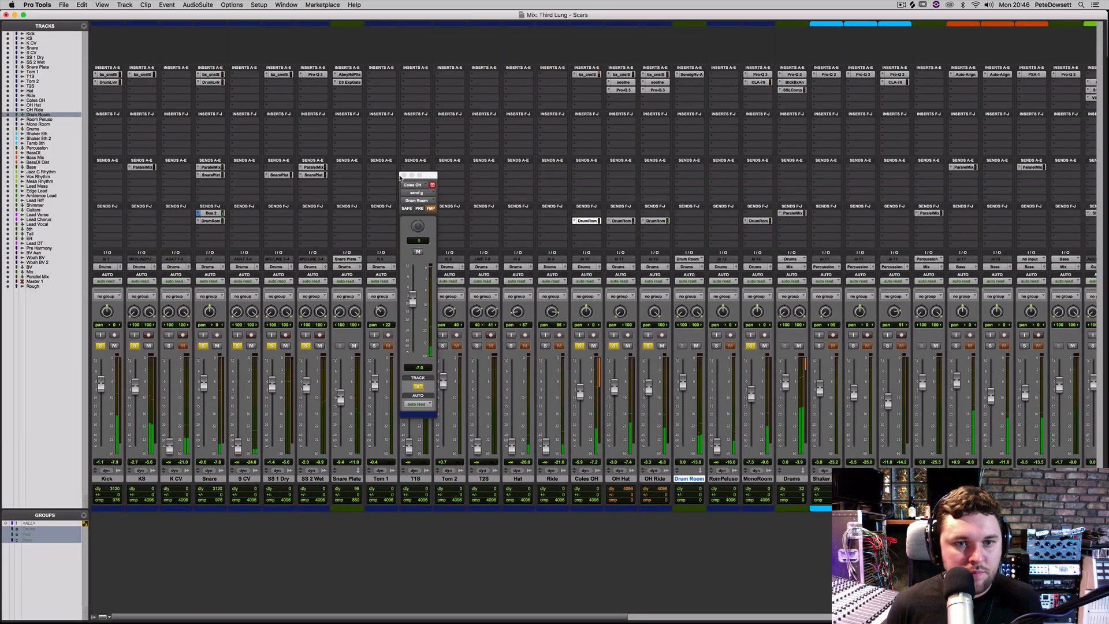
left_click(402, 176)
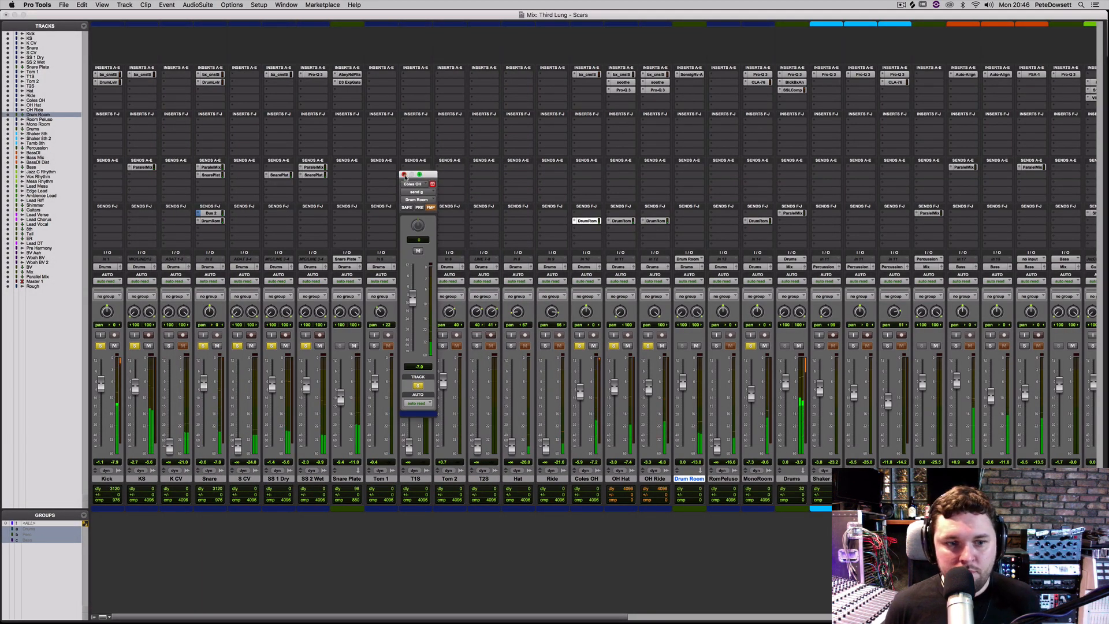
left_click(404, 175)
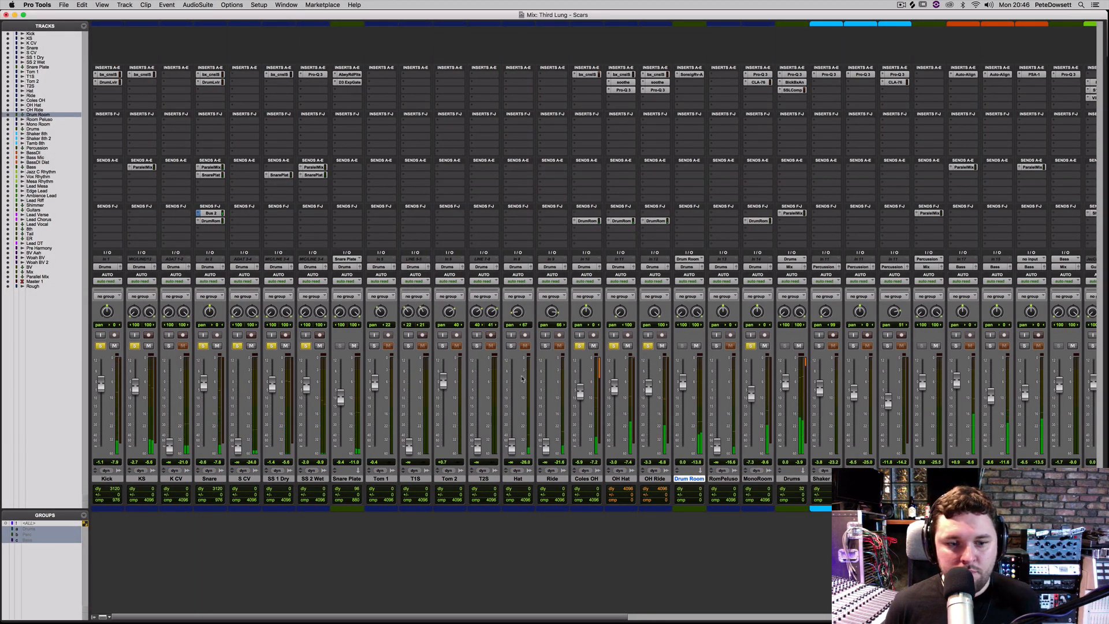
left_click(696, 346)
left_click(696, 346)
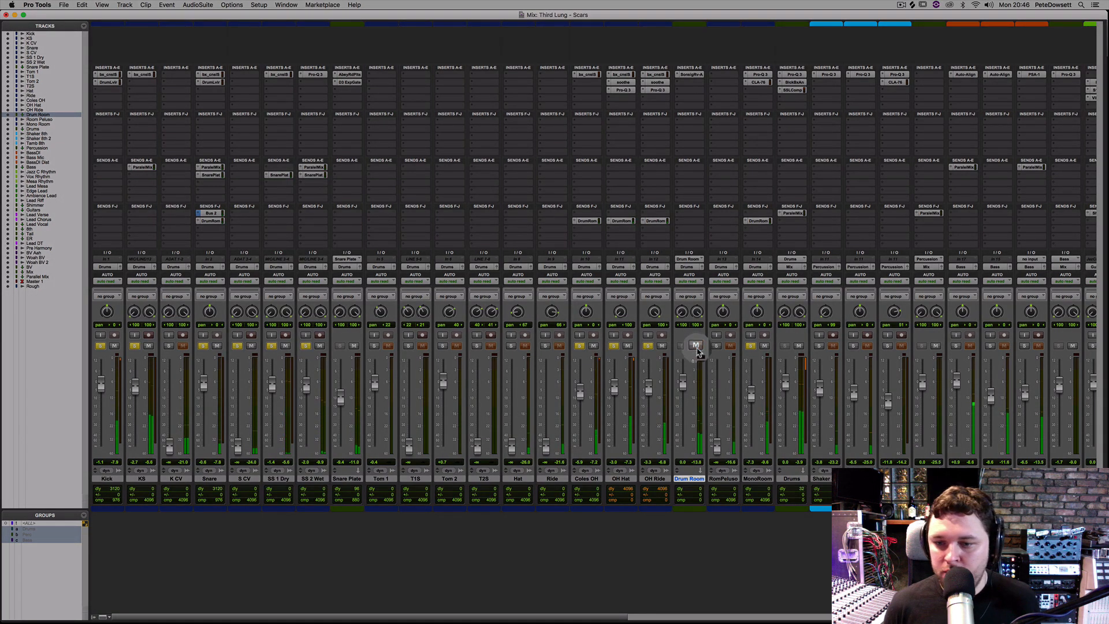
- Solo BassDI, Bass Mic and BassDI Dist instead of the drums, and nudge the BassDI Dist fader
left_click(956, 345)
left_click(991, 345)
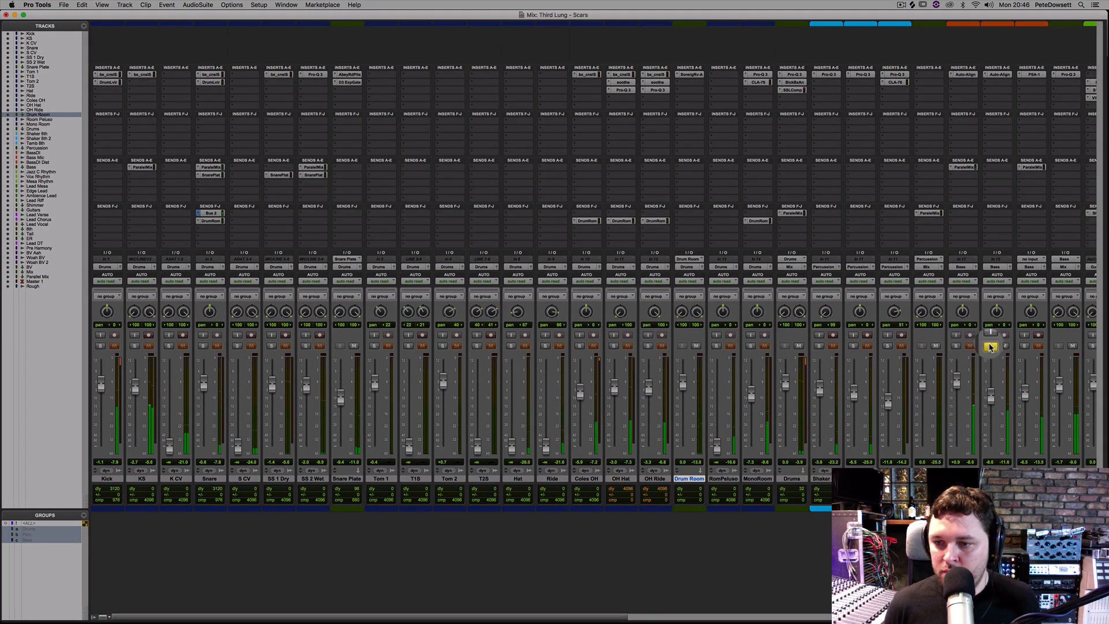
left_click(1025, 346)
left_click(957, 346)
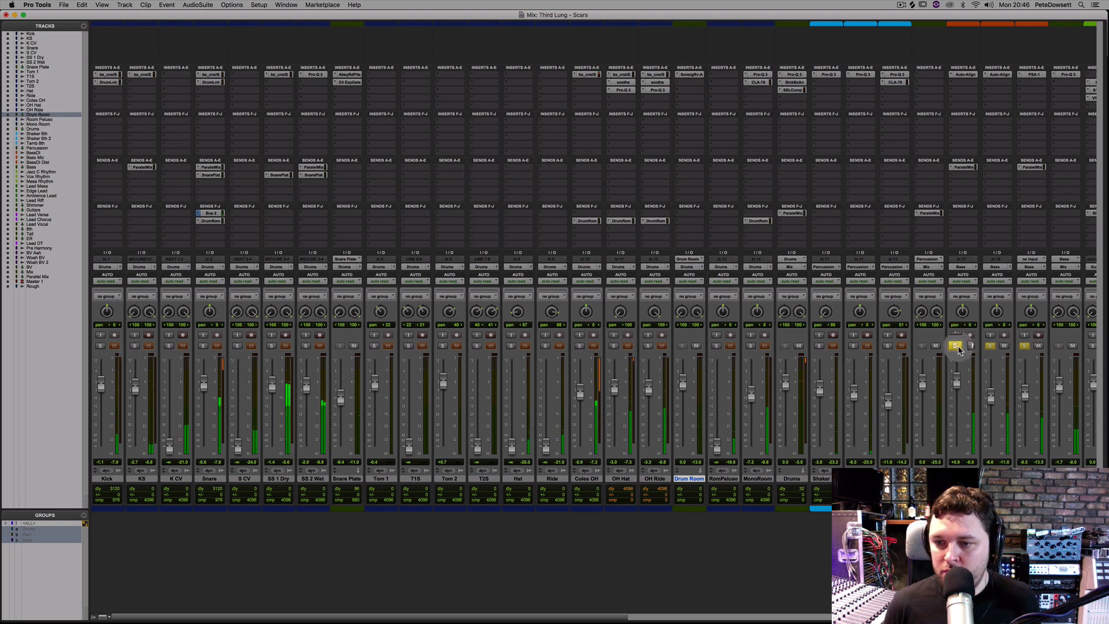
left_click_drag(1026, 391, 1026, 390)
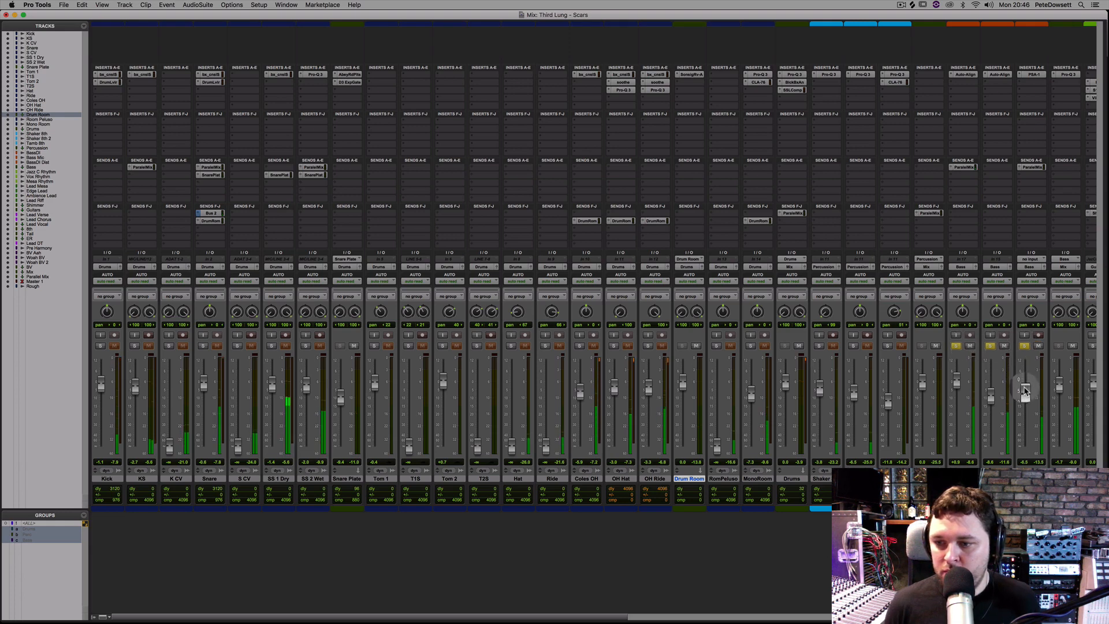
- On the Bass track's Pro-Q 3, add a bell cut of -2.95 dB at 215.69 Hz and shift the neighbouring cut lower in frequency
left_click(1068, 74)
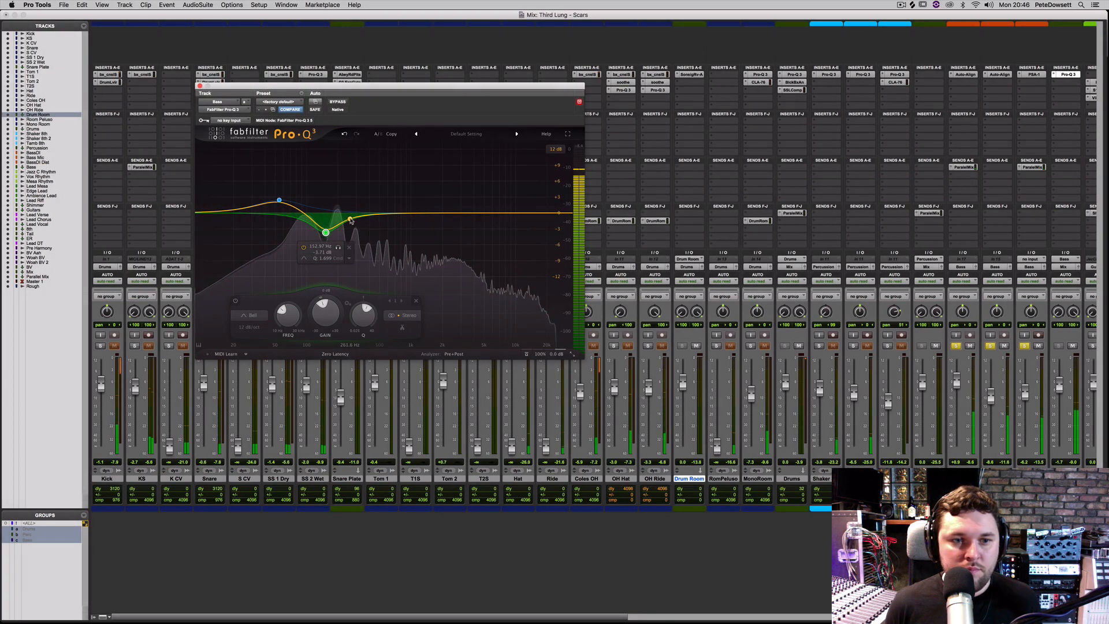
left_click_drag(349, 221, 323, 229)
mouse_move(320, 239)
left_mouse_down()
mouse_move(284, 239)
mouse_move(322, 231)
left_mouse_up()
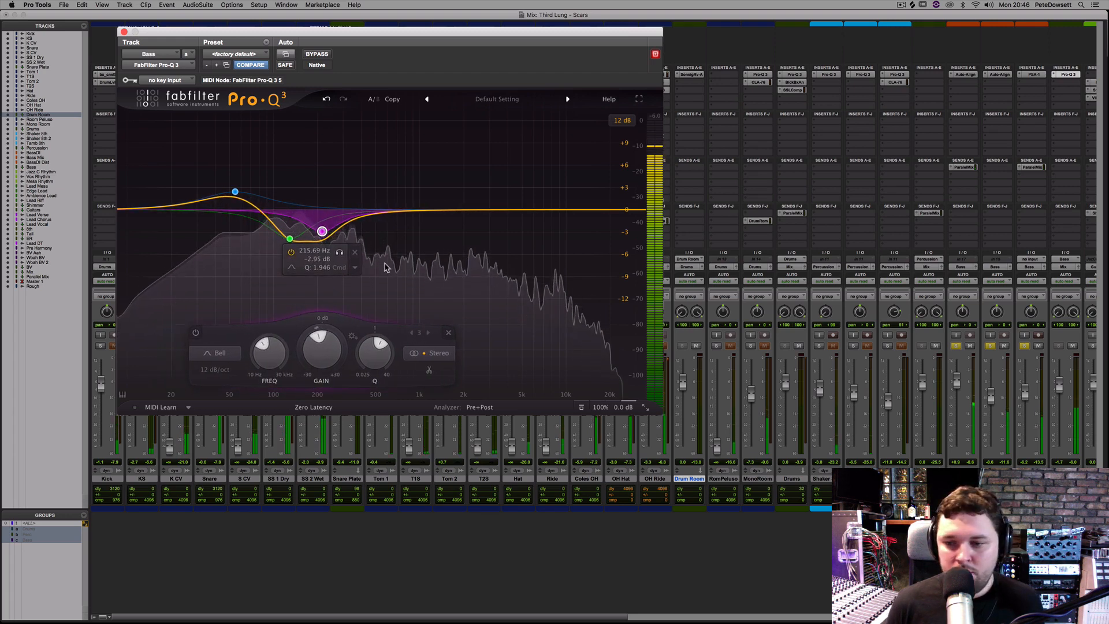
- Compare the bass with BassDI Dist muted and unmuted, lower the BassDI Dist fader and close the EQ
left_click(1039, 347)
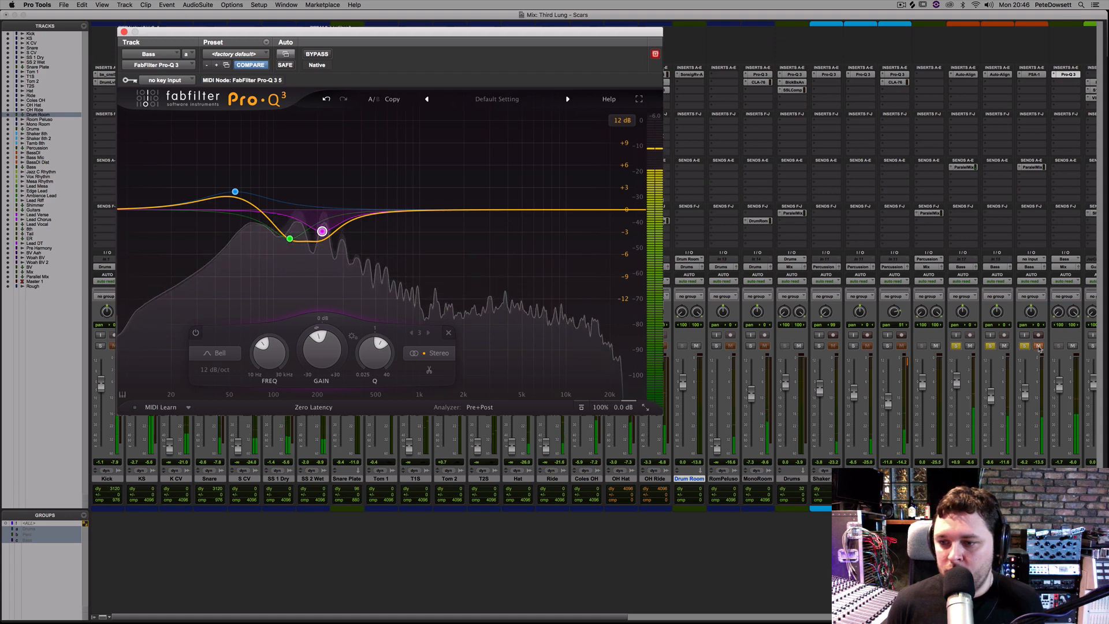
left_click(1039, 347)
left_click_drag(1024, 394, 1024, 403)
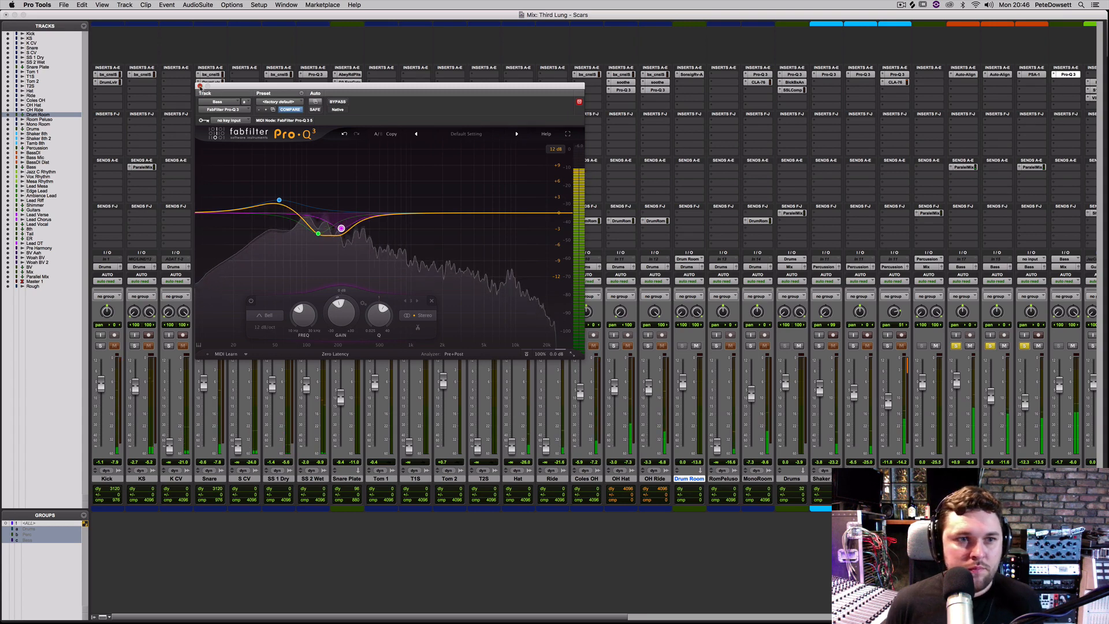
left_click(200, 86)
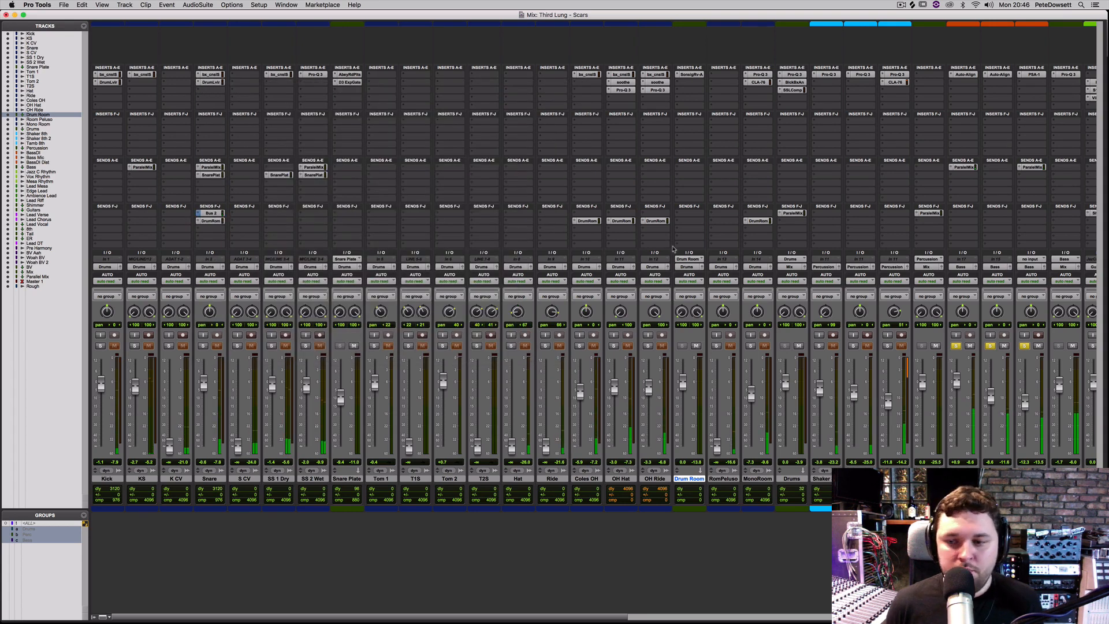
- Solo all the drum tracks from Kick through Mono Room together with the soloed basses and start playback
left_click(118, 479)
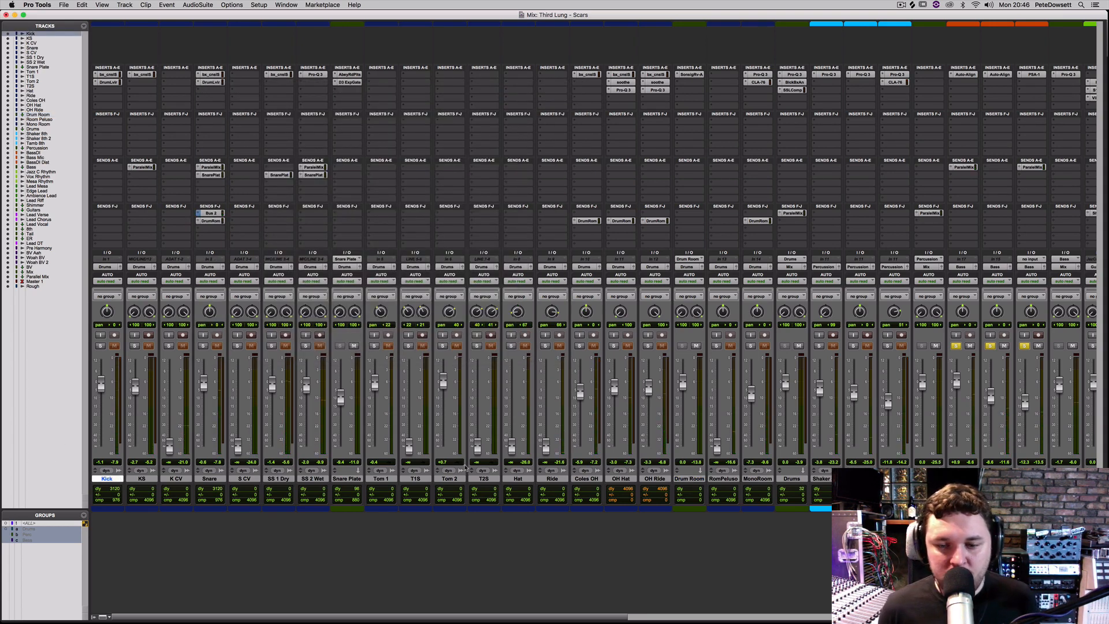
left_click(758, 479, "shift")
left_click(750, 346)
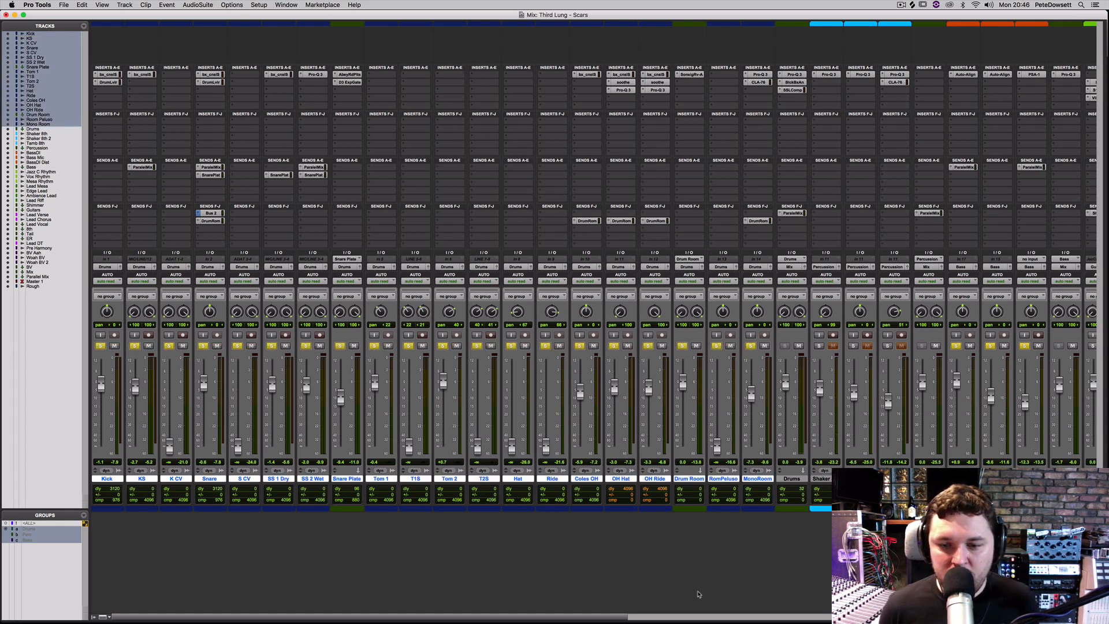
key("space")
- Add two midrange bell boosts to the Bass track's Pro-Q 3, the upper one at about 1230 Hz and +3.5 dB
left_click_drag(598, 618, 767, 620)
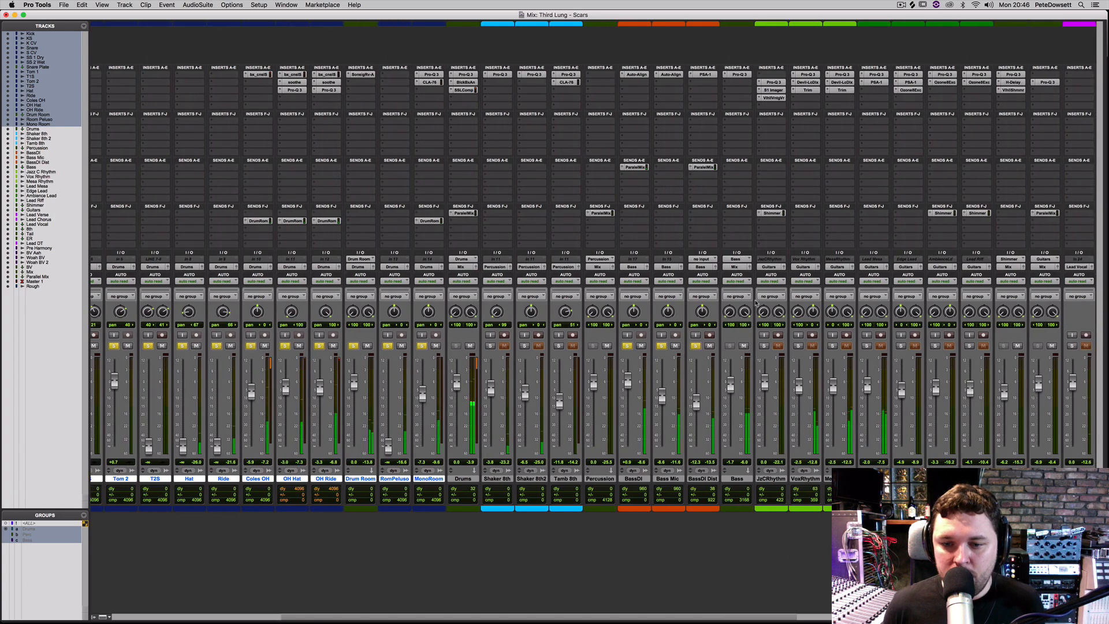
left_click(742, 75)
left_click_drag(396, 210, 434, 180)
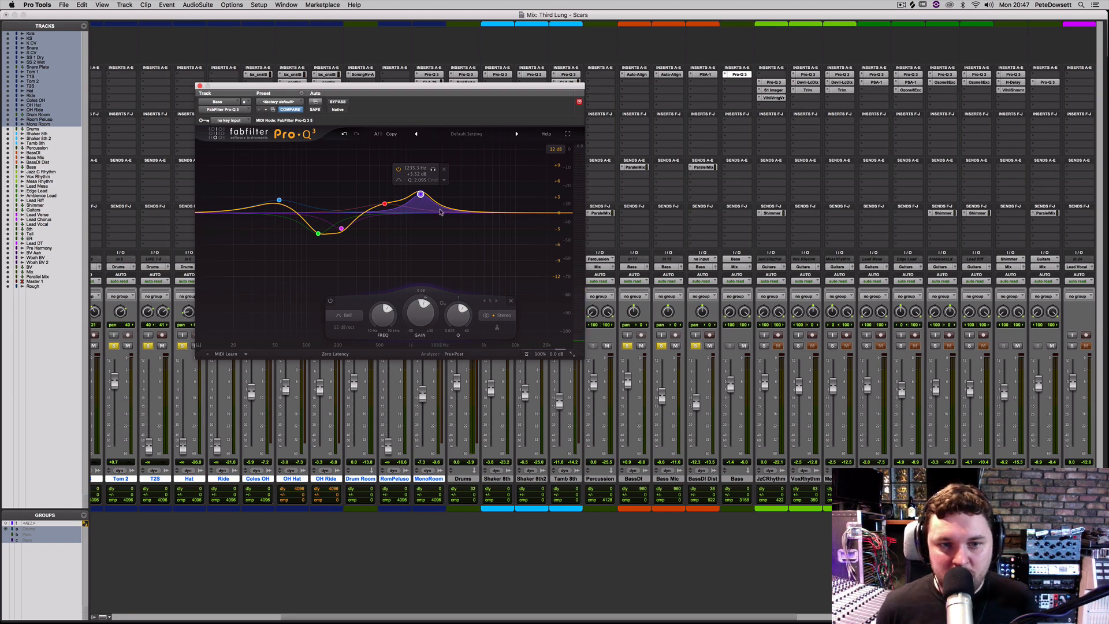
- Strengthen and broaden the bass EQ's two midrange boosts, with the lower one at about 553 Hz and +2.5 dB, and close the EQ
key("space")
left_click_drag(422, 194, 382, 191)
scroll(437, 197, "down", 5)
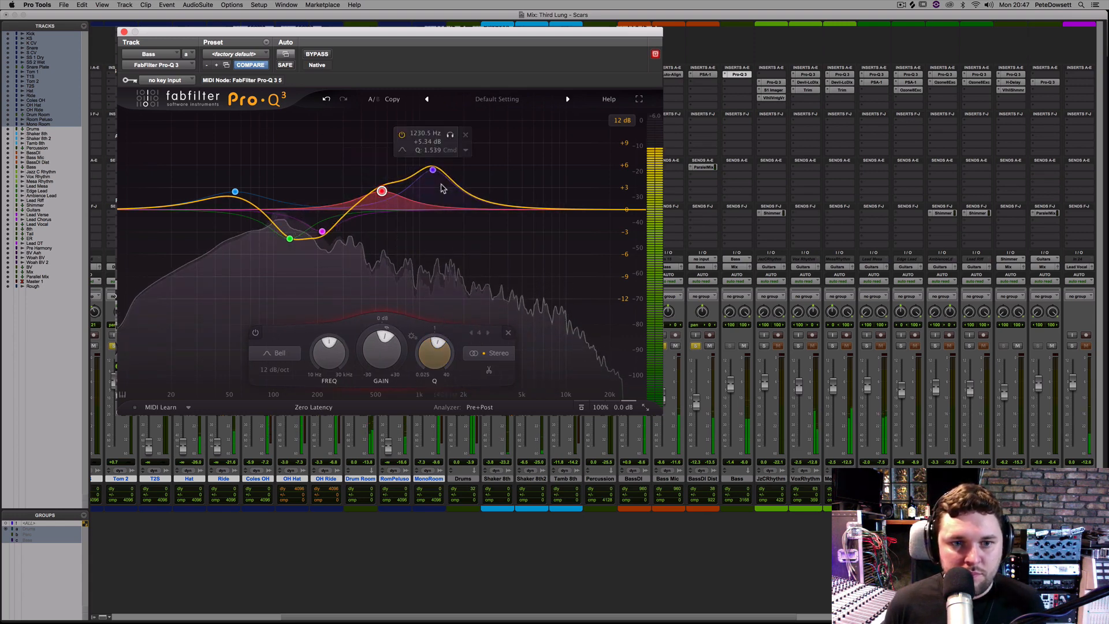
left_click_drag(433, 170, 433, 174)
key("space")
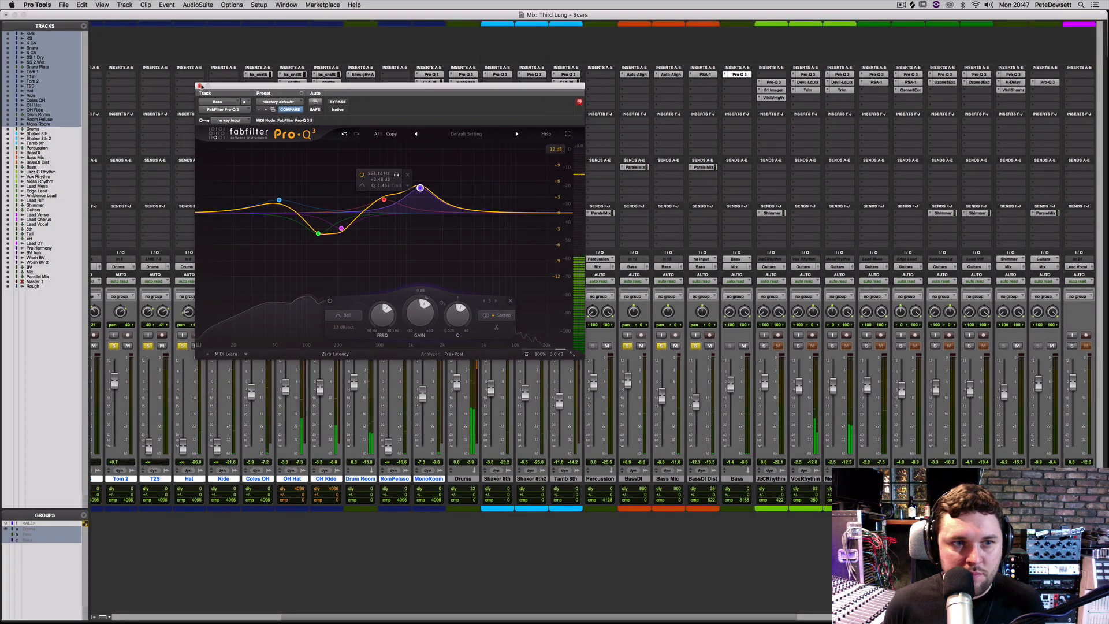
left_click(201, 86)
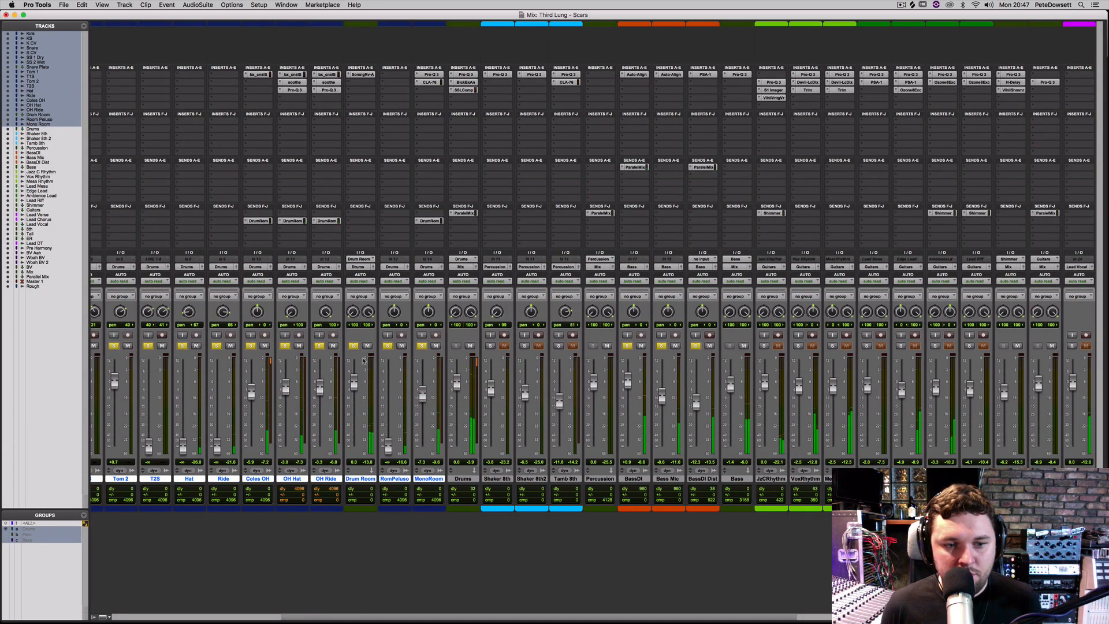
- Fine-tune the Drum Room and BassDI Dist faders against the drums and bass
left_click_drag(354, 381, 356, 387)
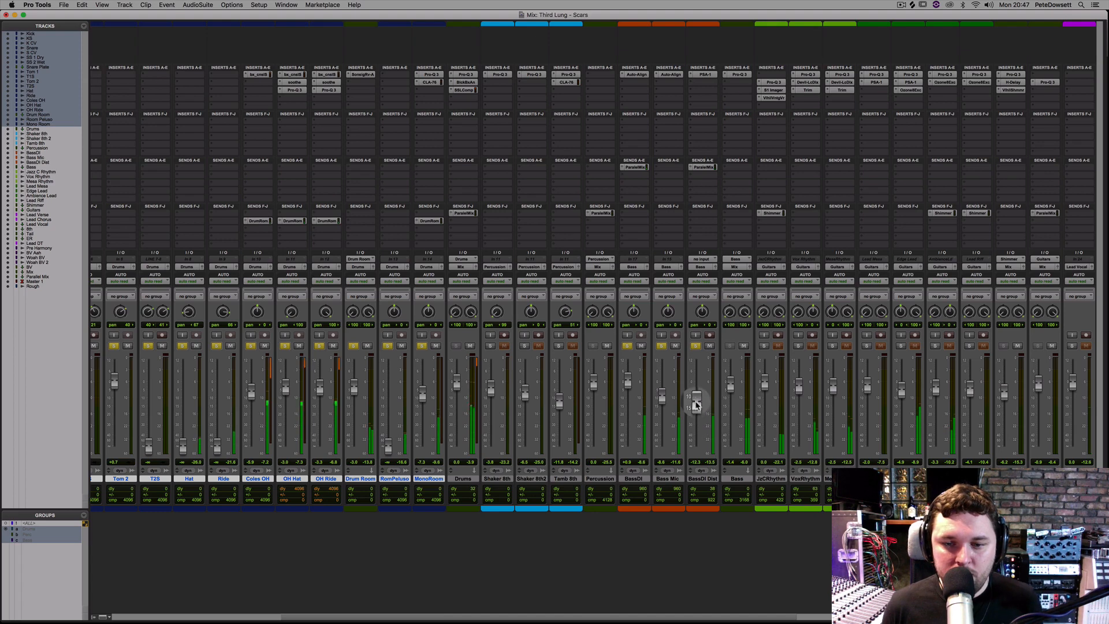
left_click_drag(697, 406, 697, 402)
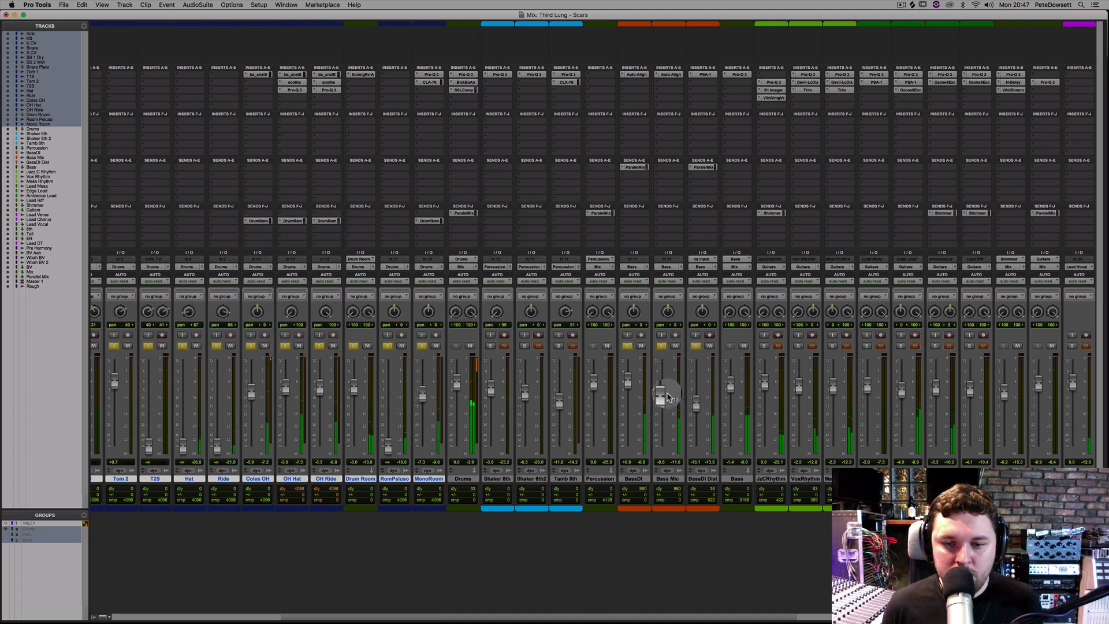
- Insert a mono FabFilter Pro-Q 3 in the second insert slot of the Bass Mic track
left_click(657, 83)
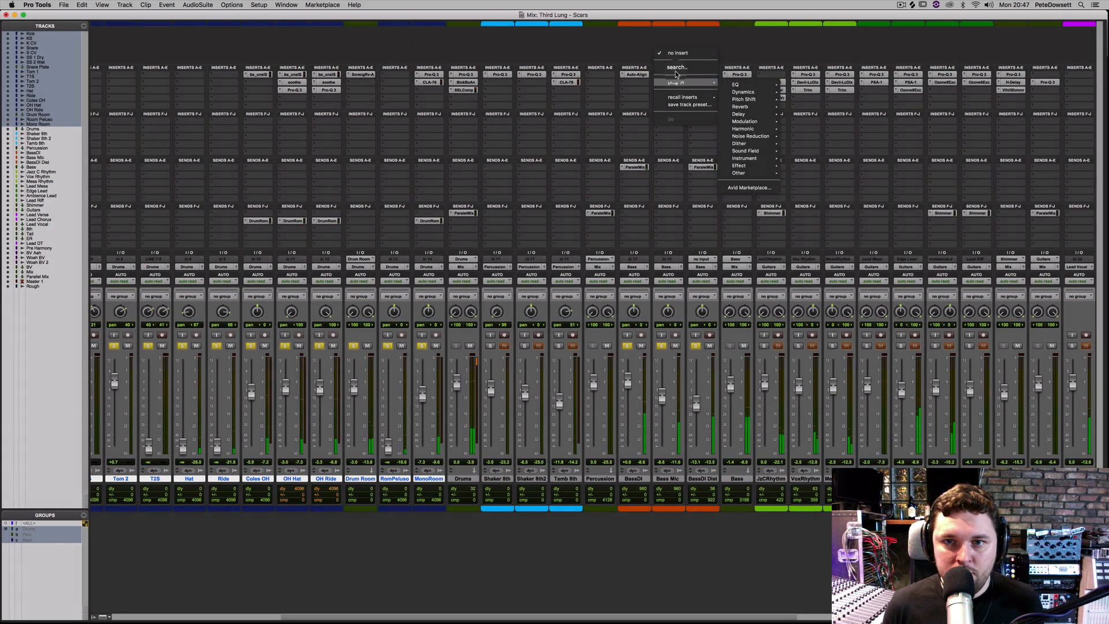
left_click(677, 69)
type("pro")
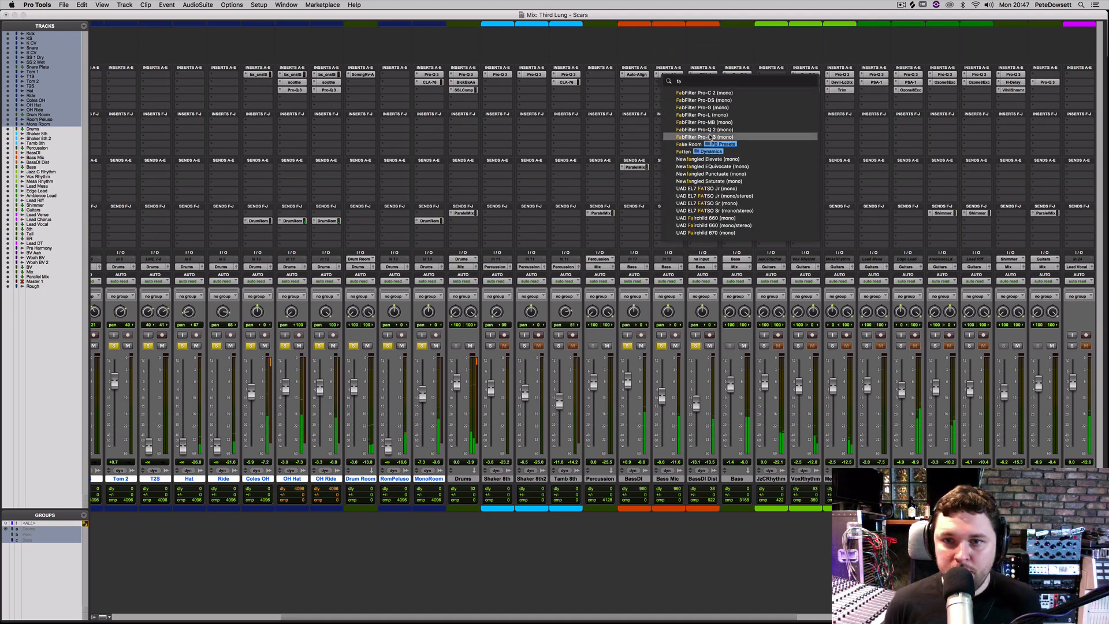
left_click(710, 139)
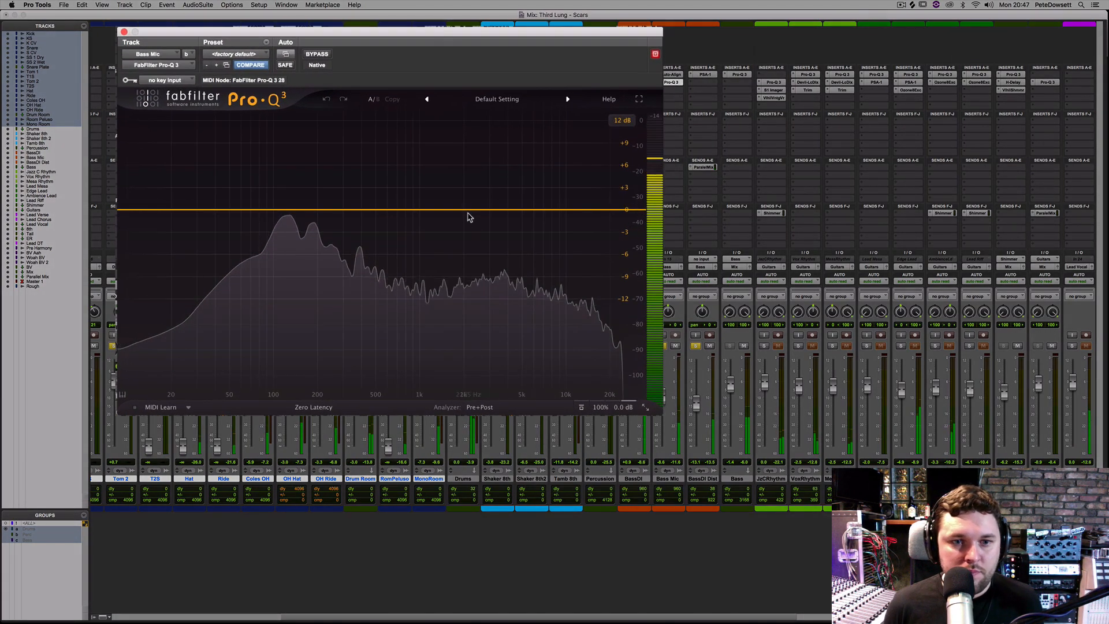
- Sweep for the boomy low end of Bass Mic and cut it with a bell at 108.44 Hz, about -1.09 dB, with Q 1.748
left_click_drag(468, 213, 289, 130)
left_click_drag(335, 347, 337, 324)
left_click_drag(289, 130, 279, 219)
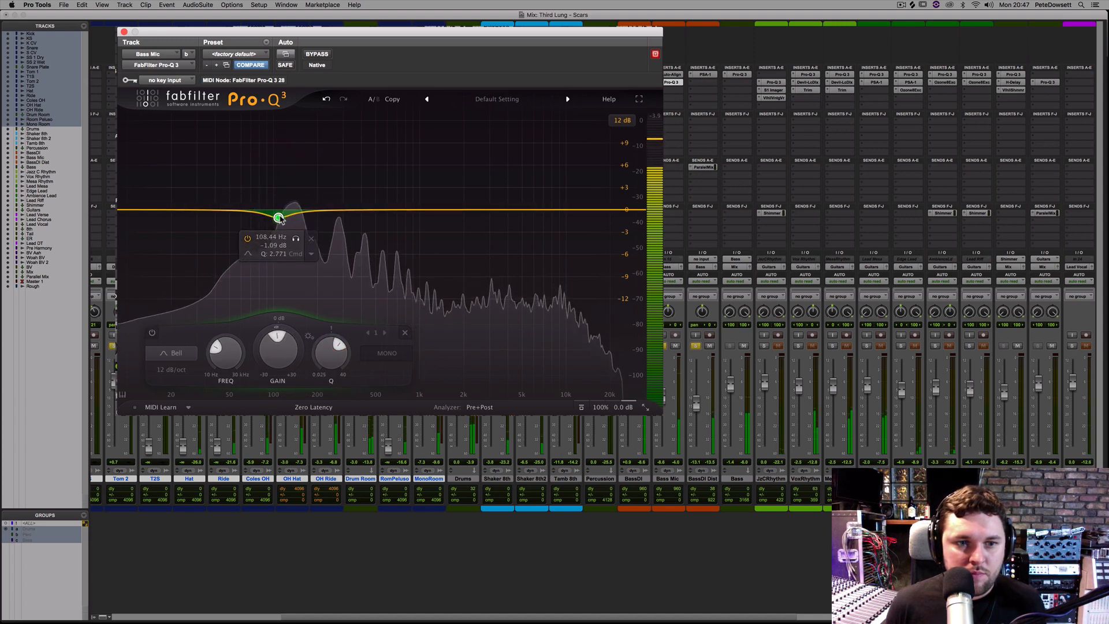
left_click_drag(324, 351, 322, 362)
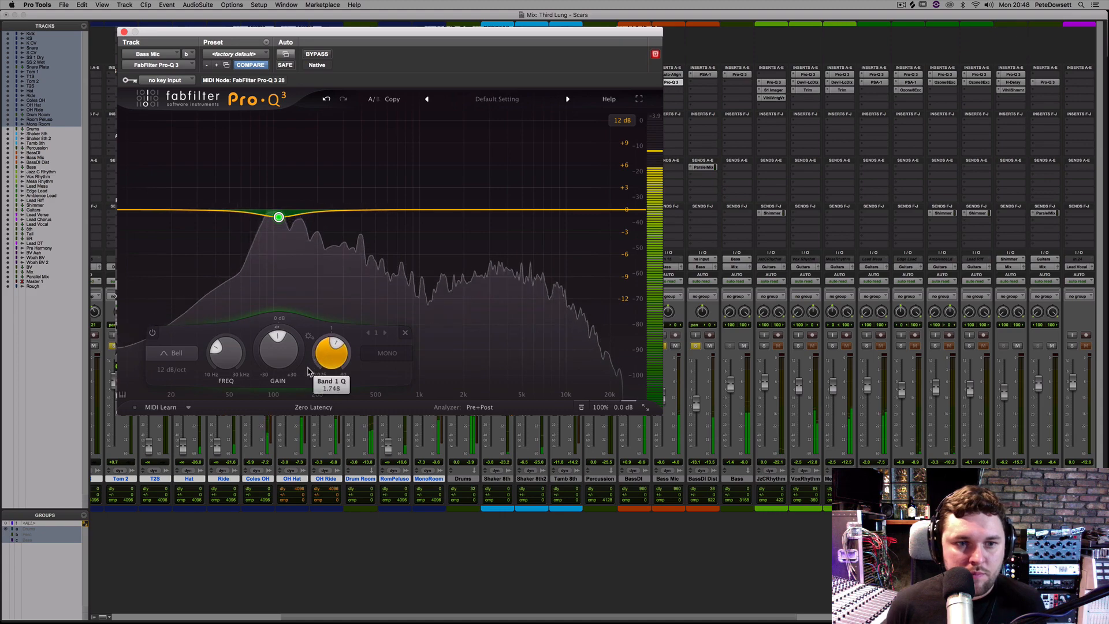
- Compare the drums with the Snare Plate and Drum Room reverbs muted and unmuted together, and set the Drum Room fader to -4.1 dB
left_click(124, 32)
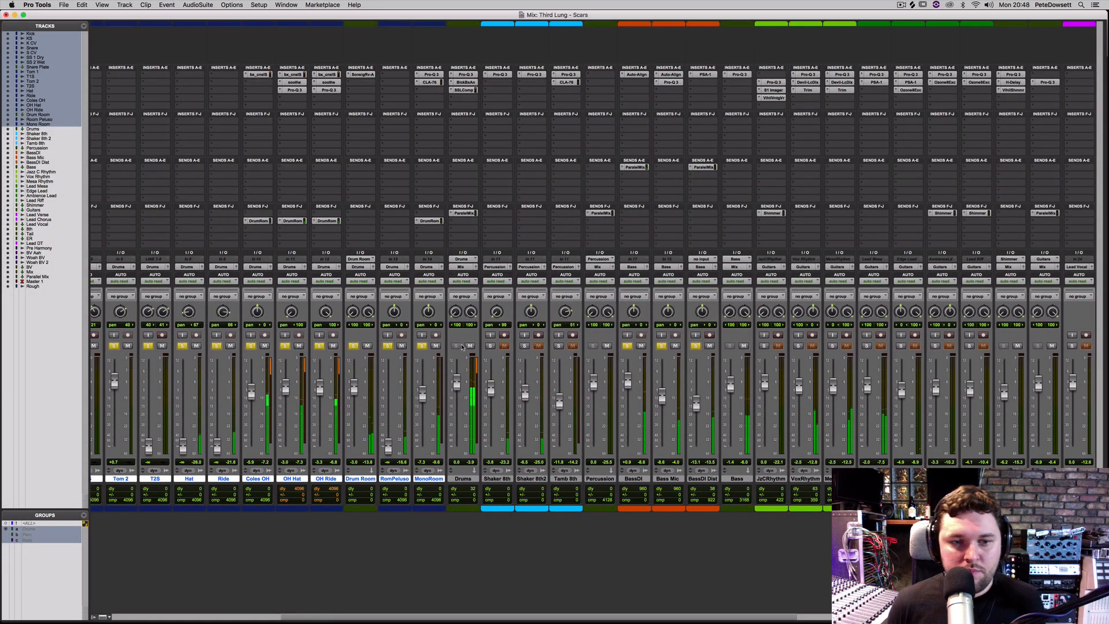
scroll(316, 619, "left", 10)
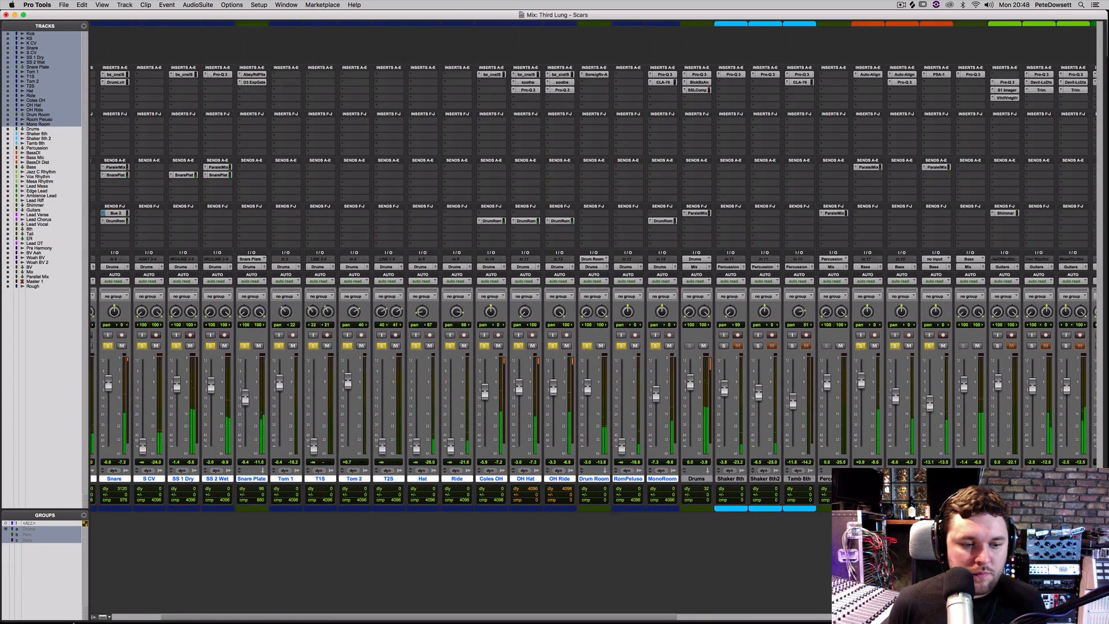
left_click(349, 480)
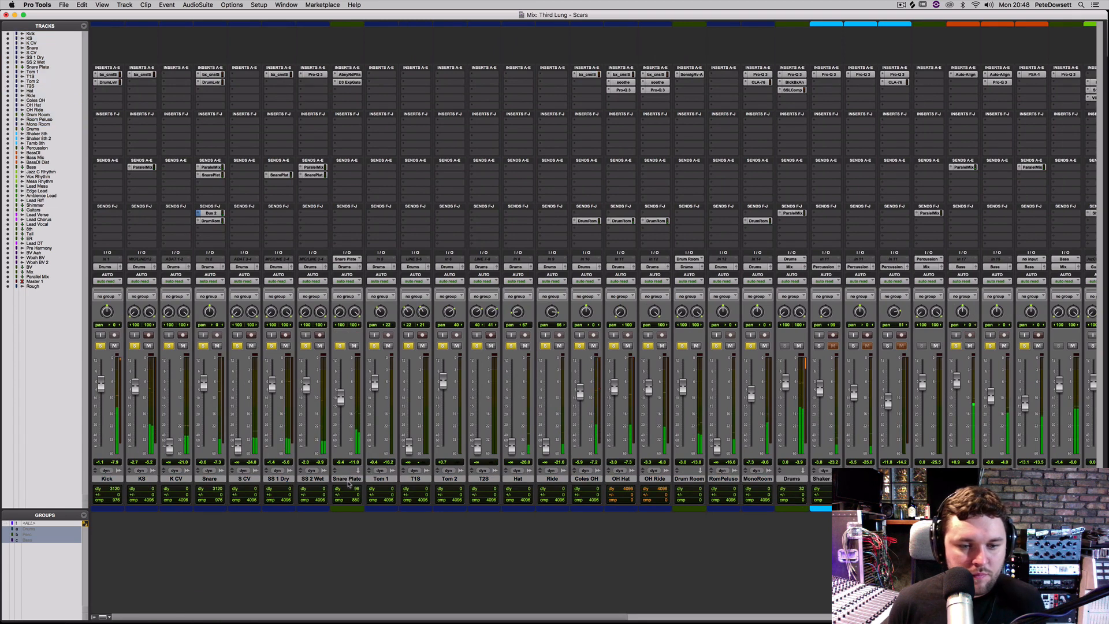
left_click(349, 479)
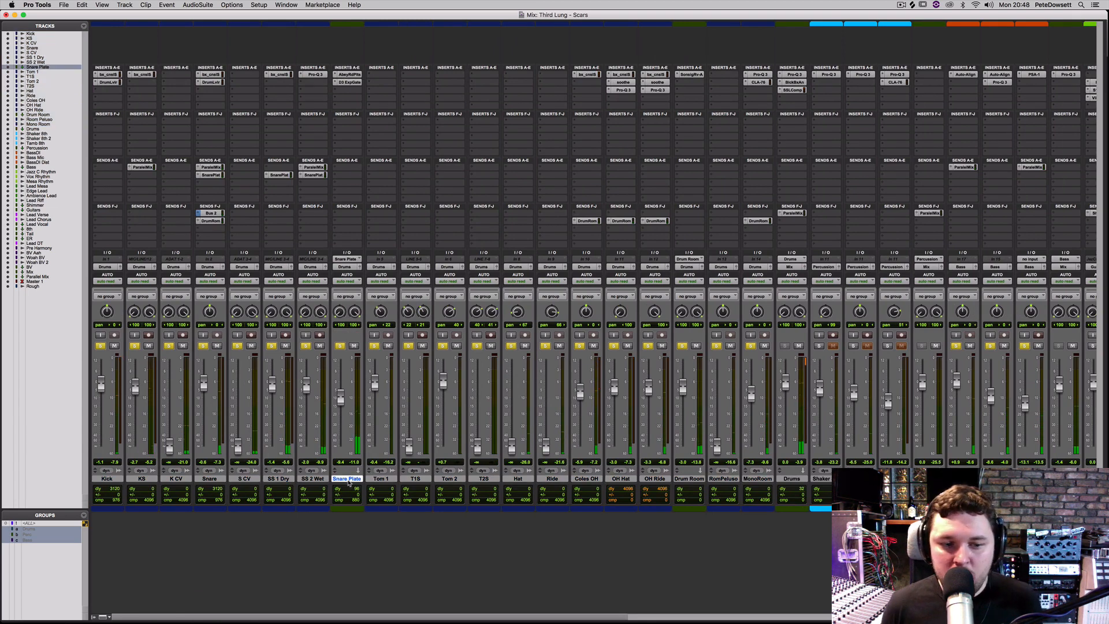
left_click(689, 479, "super")
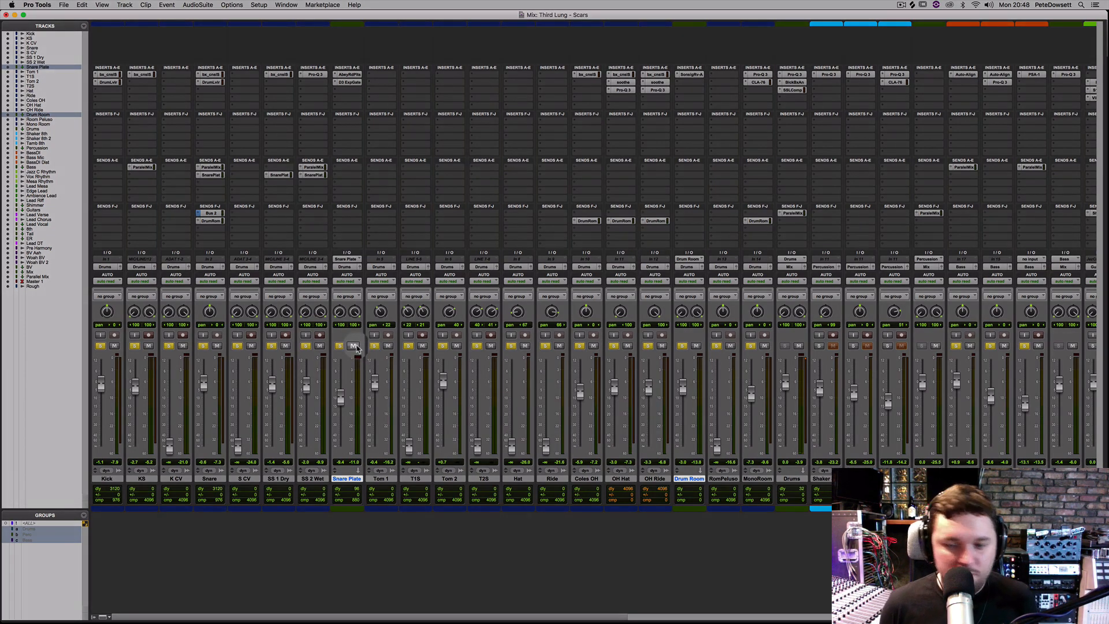
left_click(355, 346)
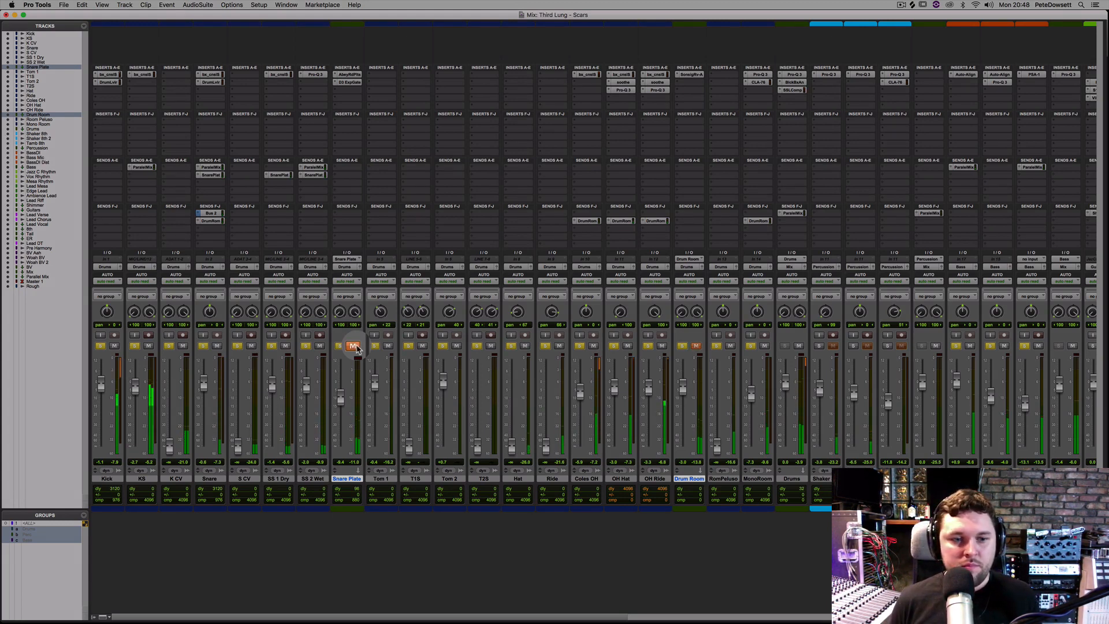
left_click(353, 345)
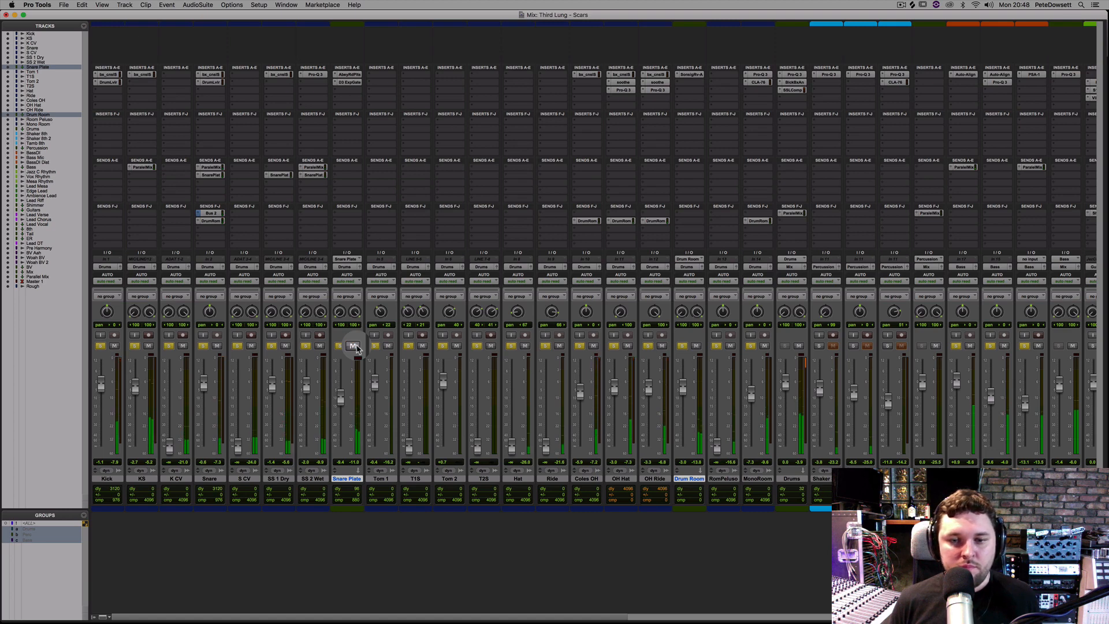
left_click(353, 345)
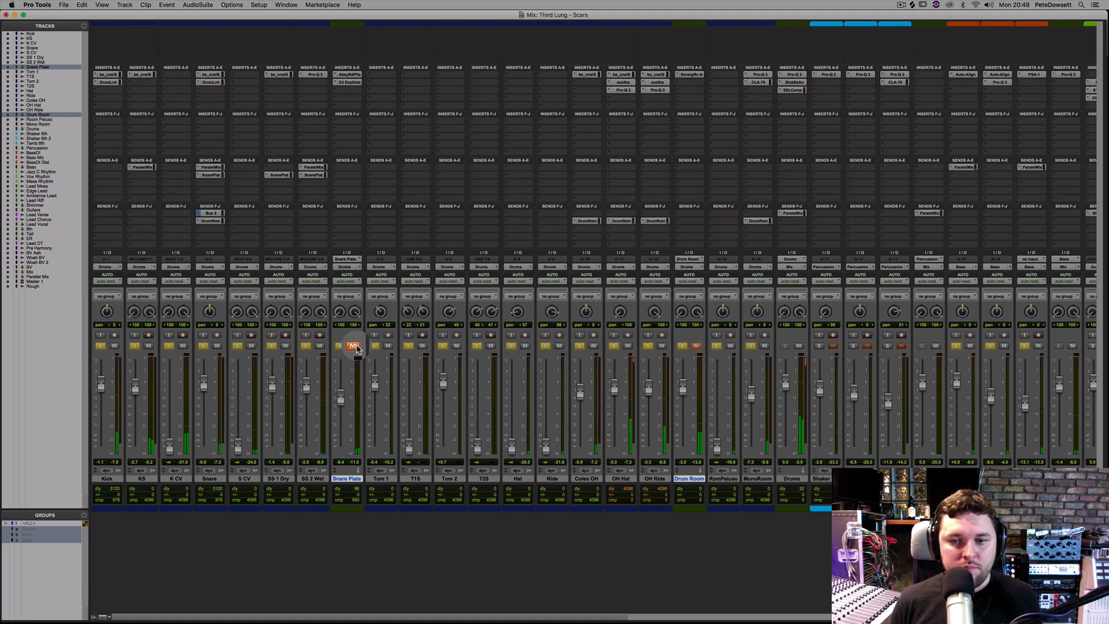
left_click(354, 346)
left_click_drag(687, 391, 688, 392)
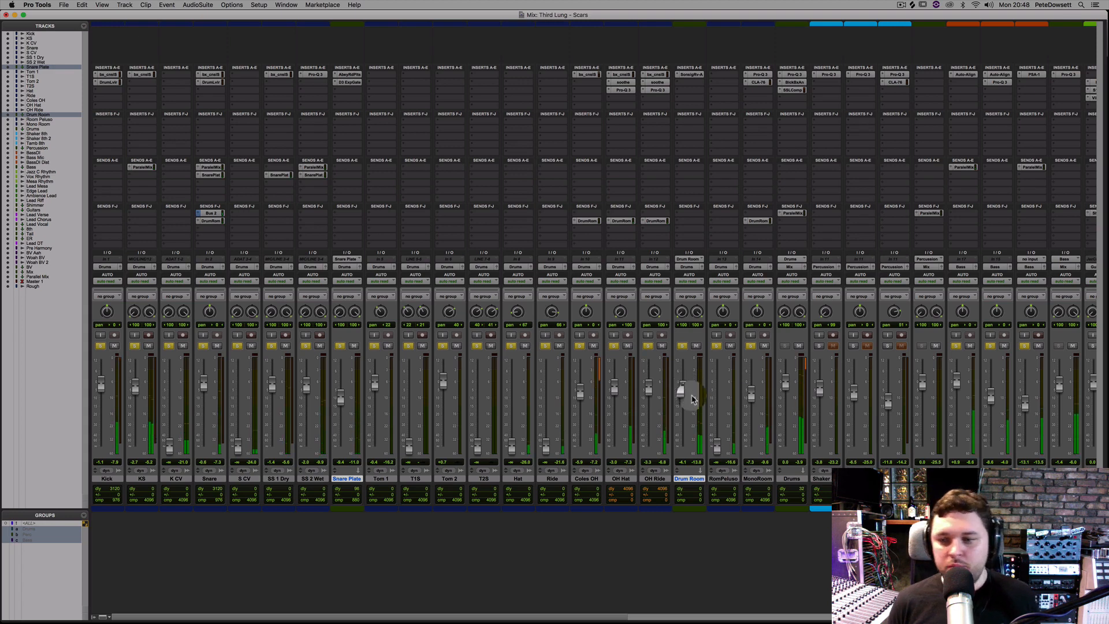
- Solo all the guitar tracks from JzCRhythm through Lead Riff together with the already soloed drums and bass
scroll(811, 611, "right", 4)
scroll(811, 612, "right", 12)
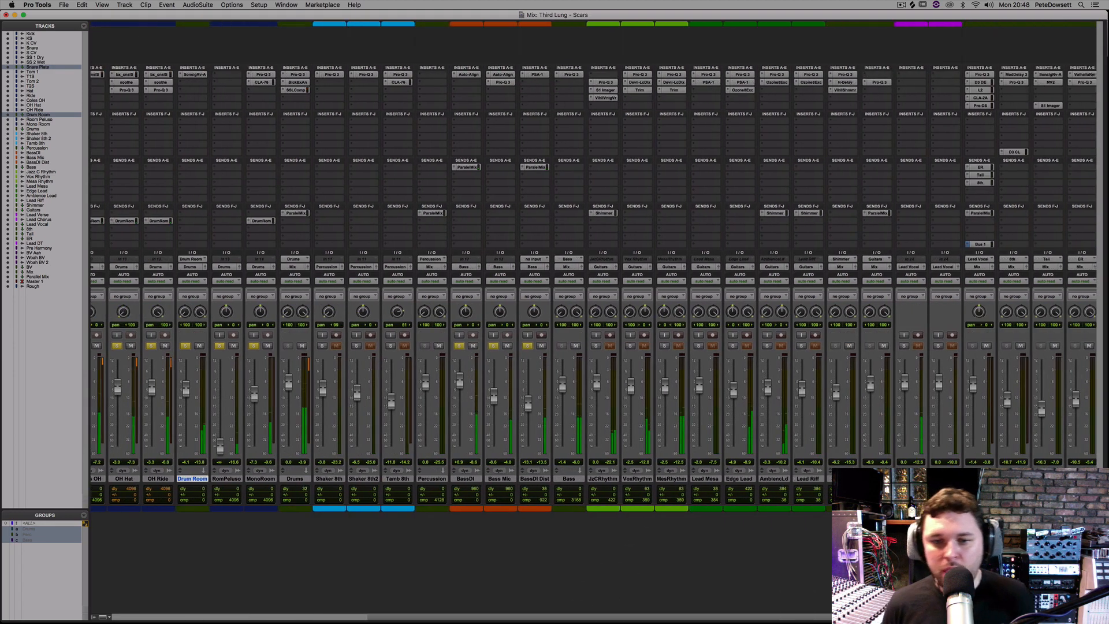
left_click(543, 480)
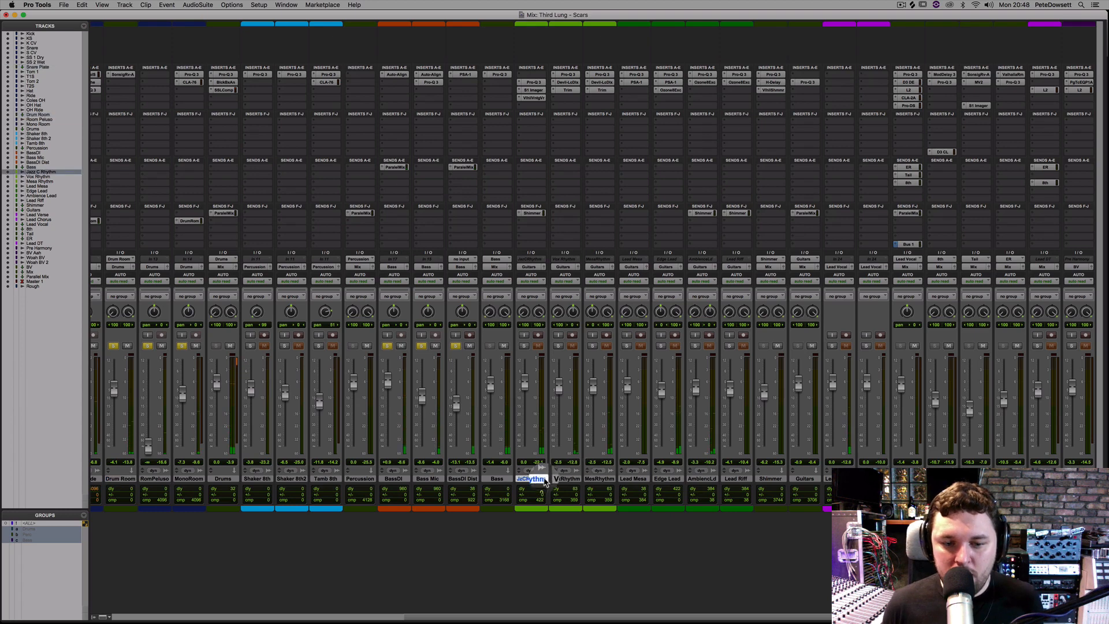
left_click(734, 479, "shift")
left_click(524, 346)
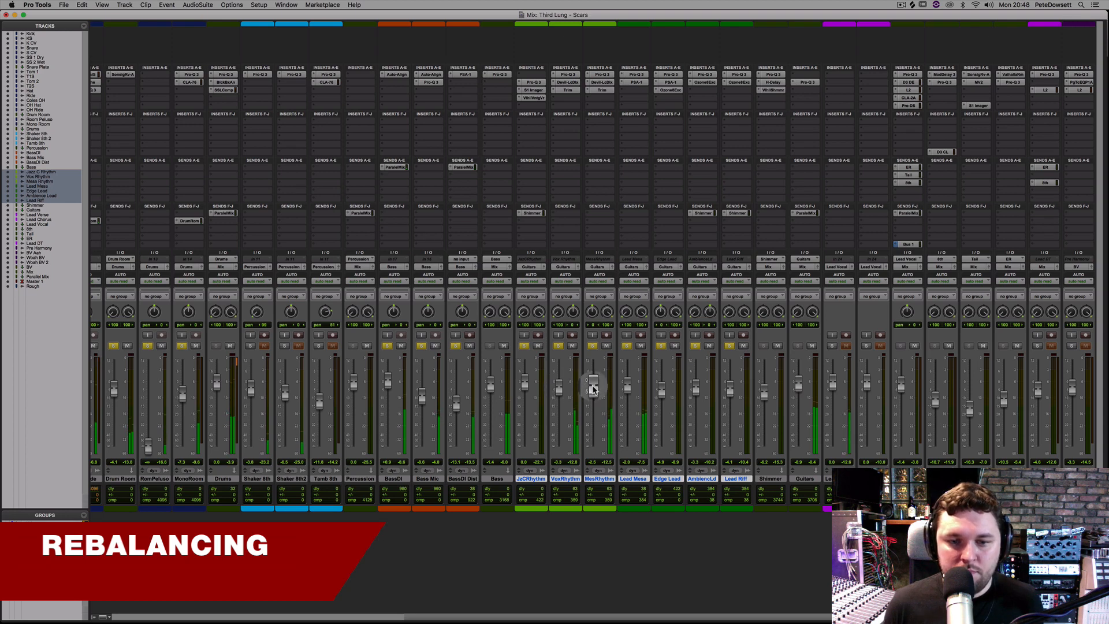
- Rebalance the MesRhythm, JzCRhythm and Ambience Lead guitar faders against the drums and bass, with JzCRhythm at -1.1 dB
left_click_drag(594, 384, 593, 391)
left_click_drag(525, 382, 526, 385)
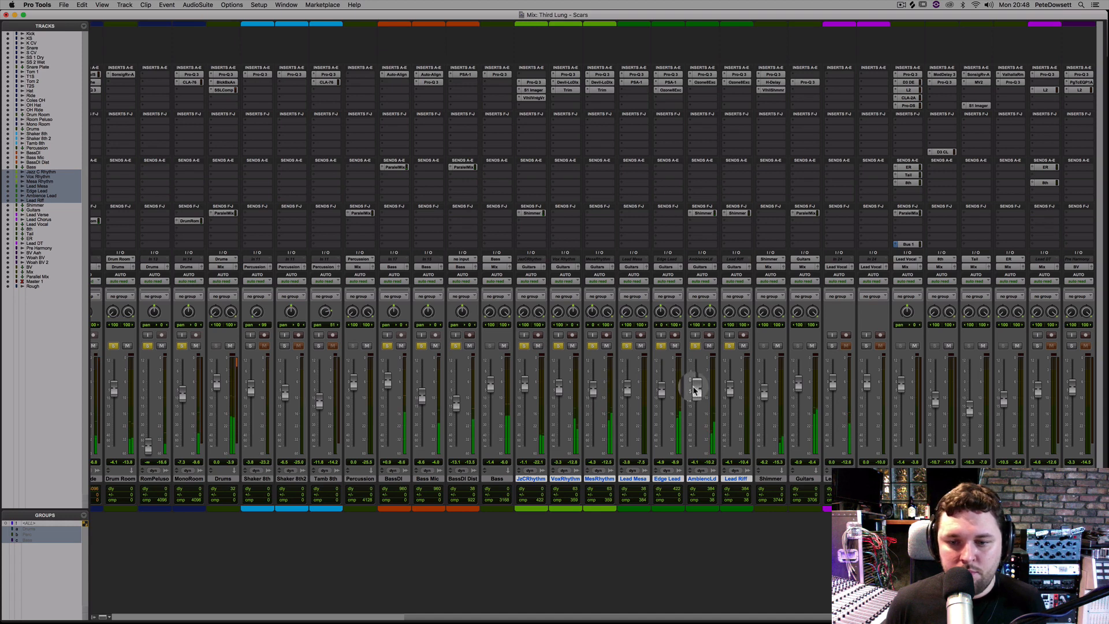
left_click_drag(695, 388, 695, 389)
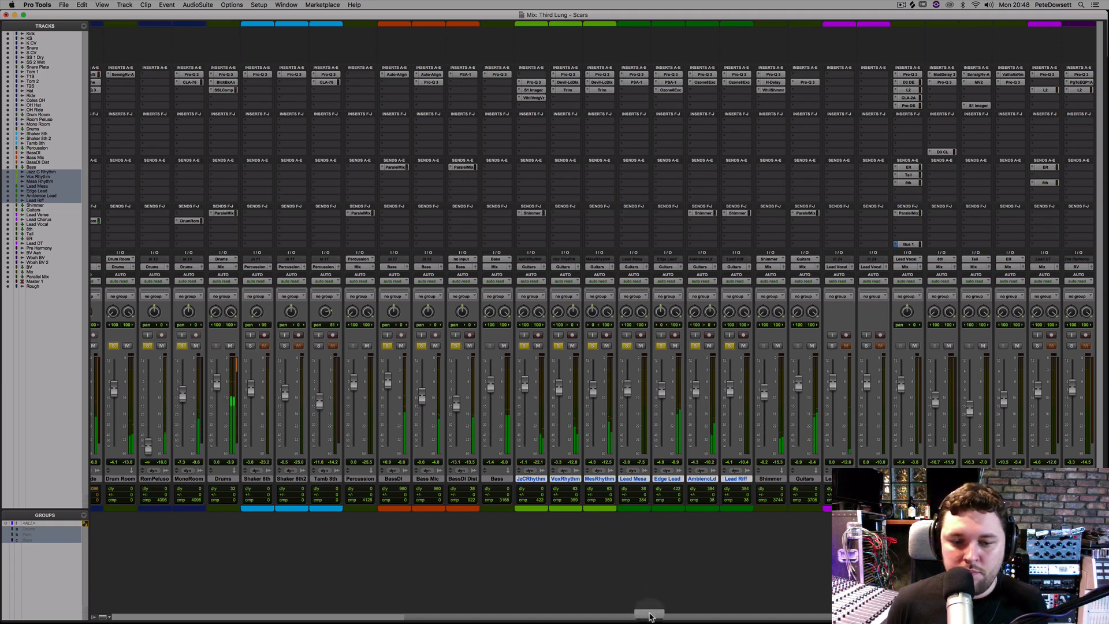
- Solo the Lead Verse vocal, clear all solos to hear the full mix, and deselect the guitar tracks
left_click_drag(651, 617, 803, 614)
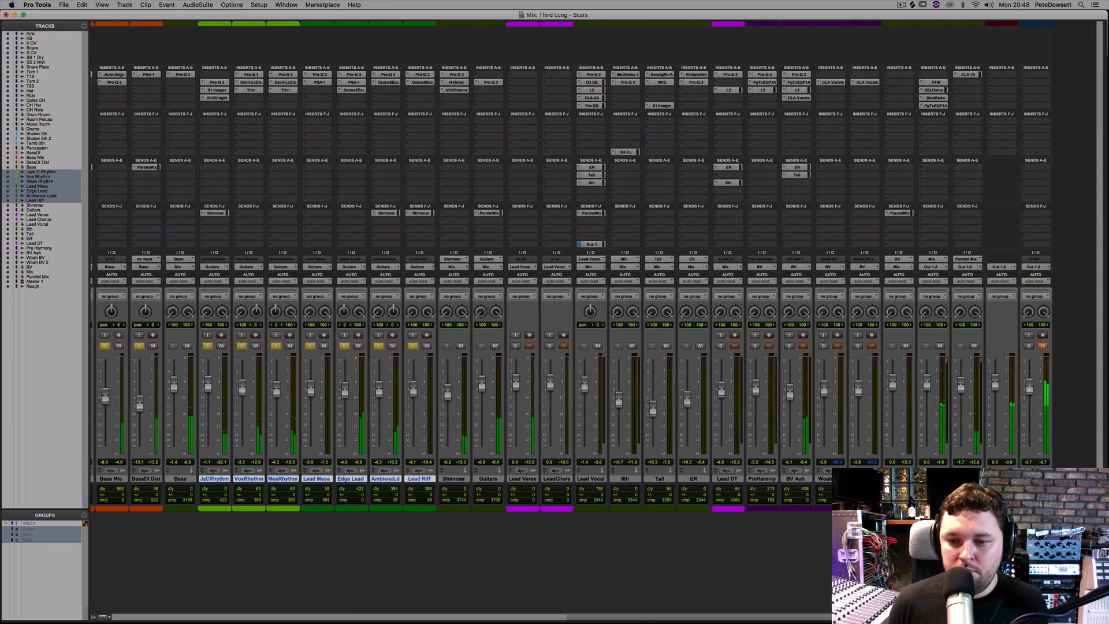
left_click(515, 346)
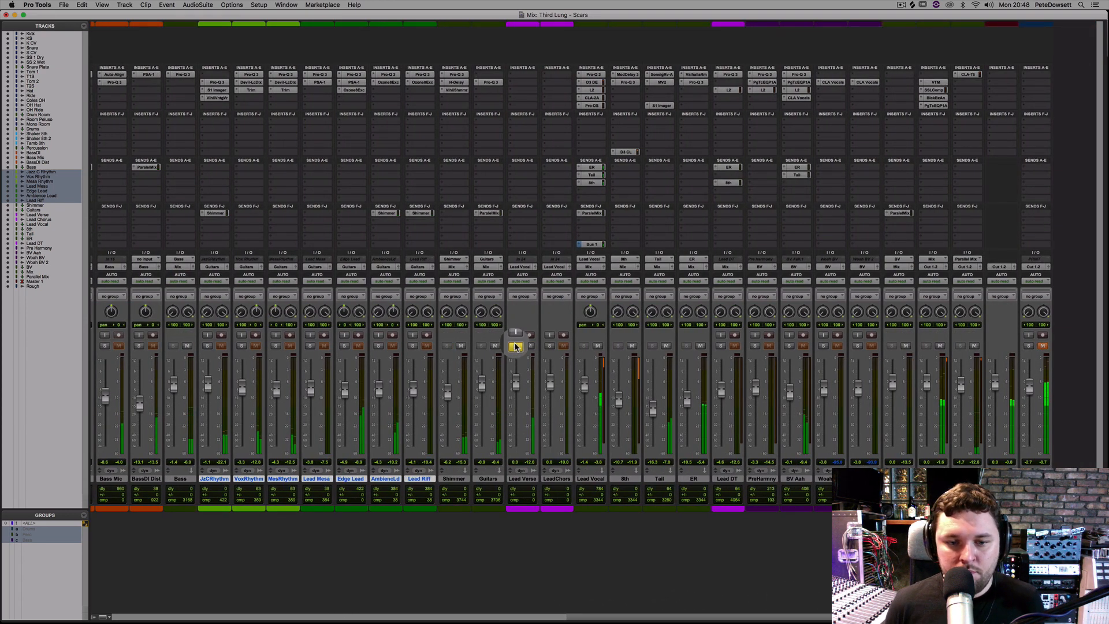
left_click(515, 347, "alt")
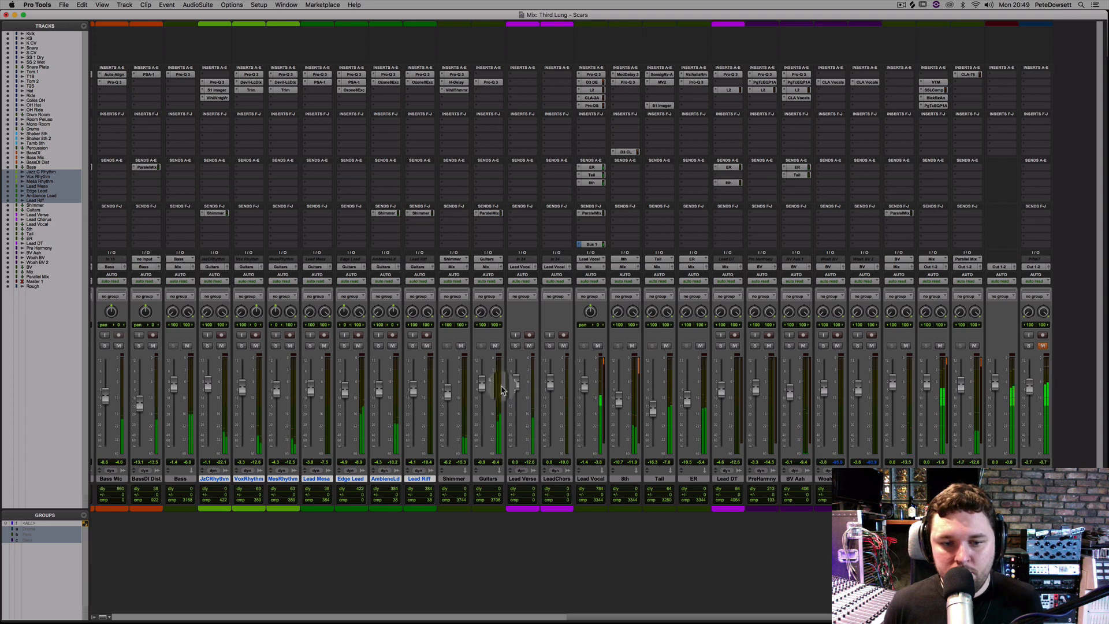
left_click(420, 479)
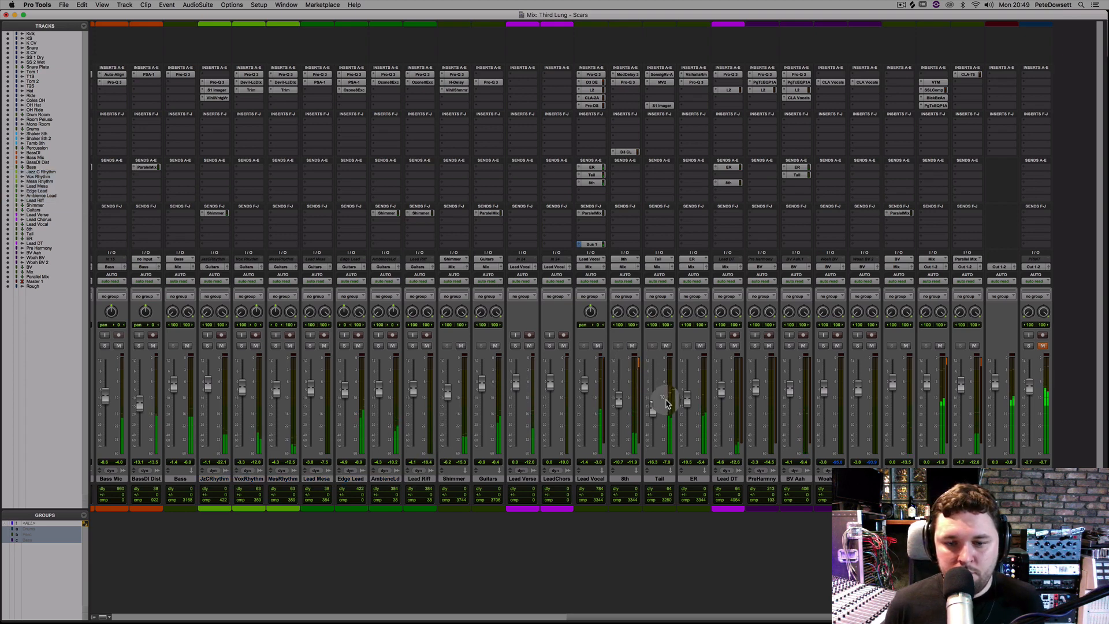
- Rebalance the faders of the Tail and ER reverb returns and the Lead DT, PreHarmony and BV Aah vocals against the lead vocal
left_click_drag(660, 403, 653, 403)
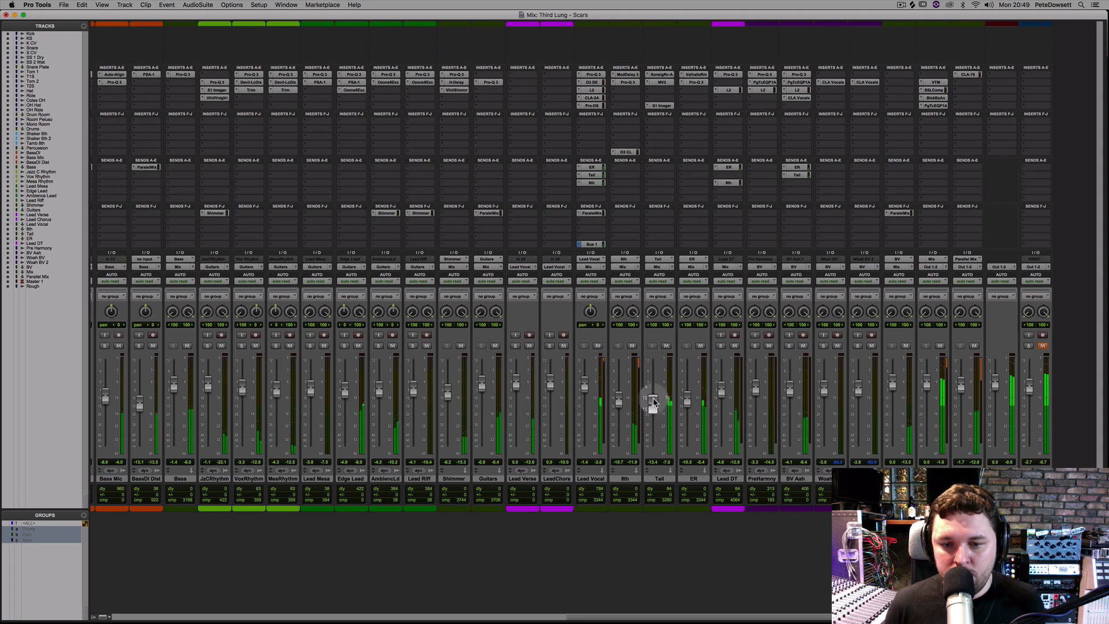
left_click_drag(652, 401, 688, 396)
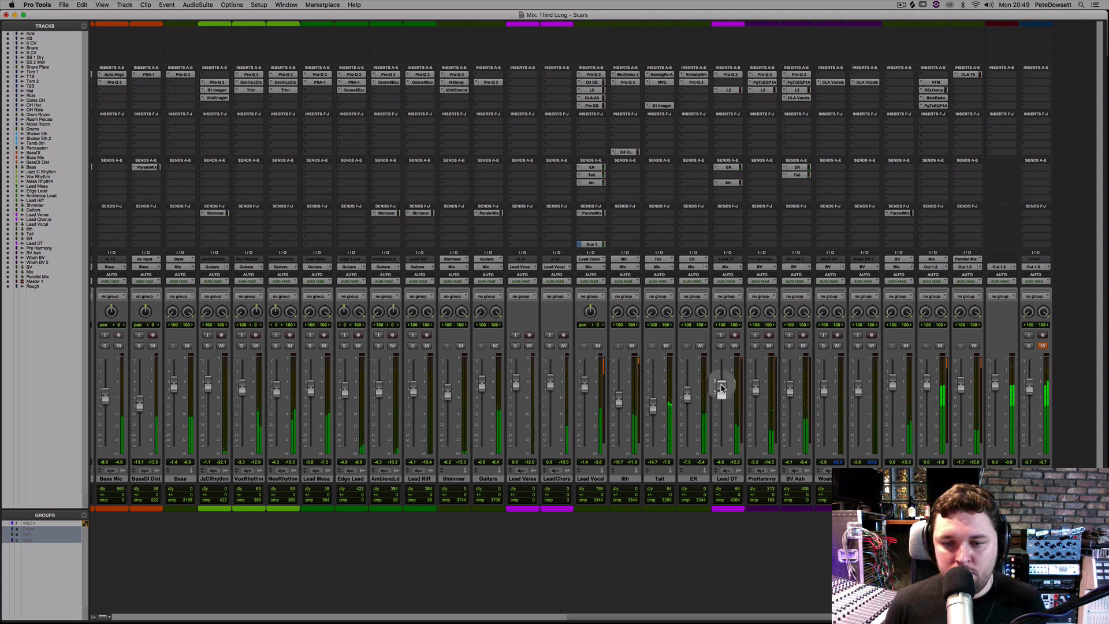
left_click_drag(753, 384, 756, 394)
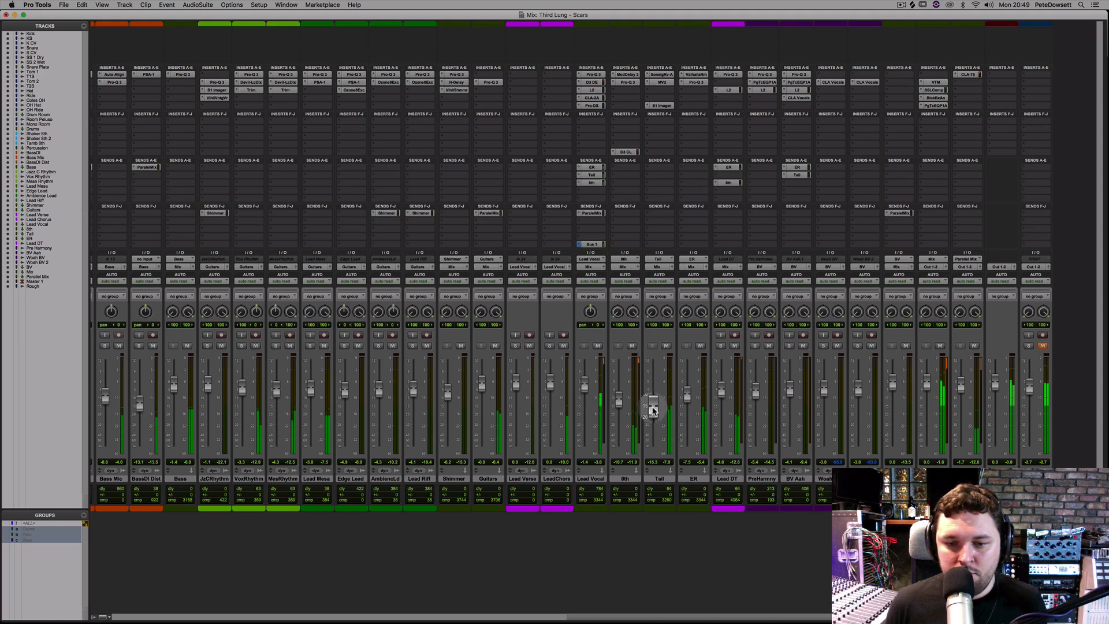
left_click_drag(653, 411, 653, 408)
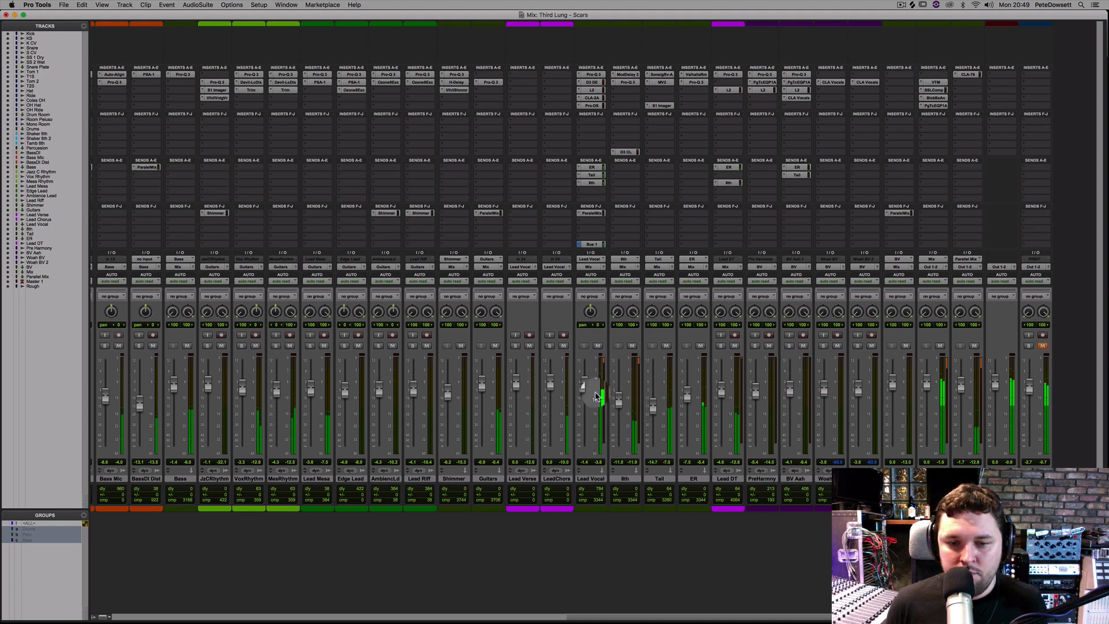
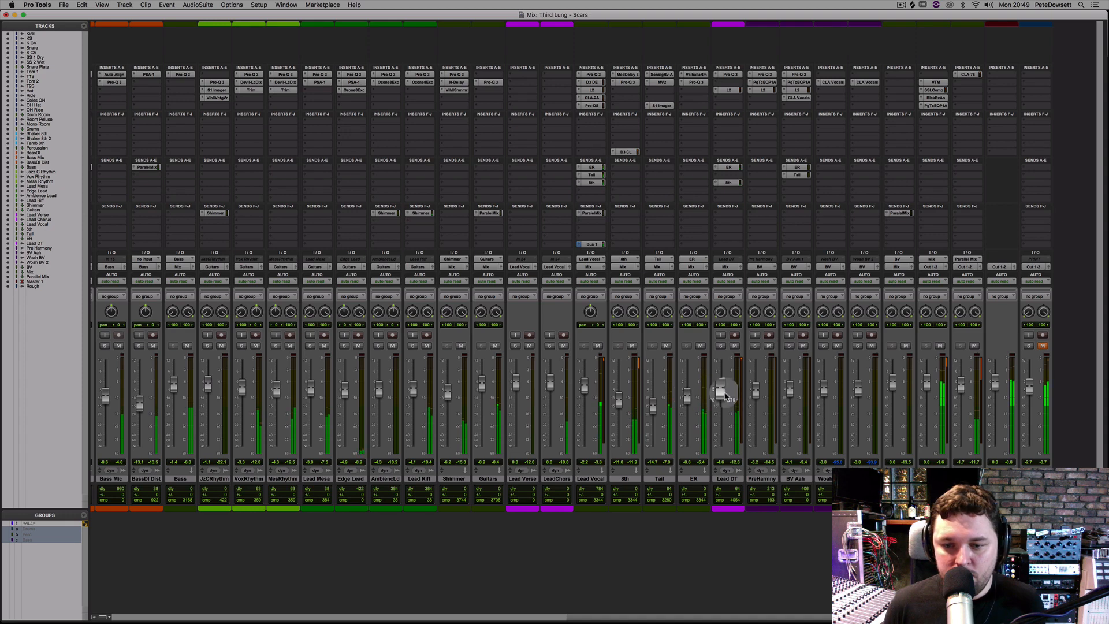
left_click_drag(726, 396, 723, 397)
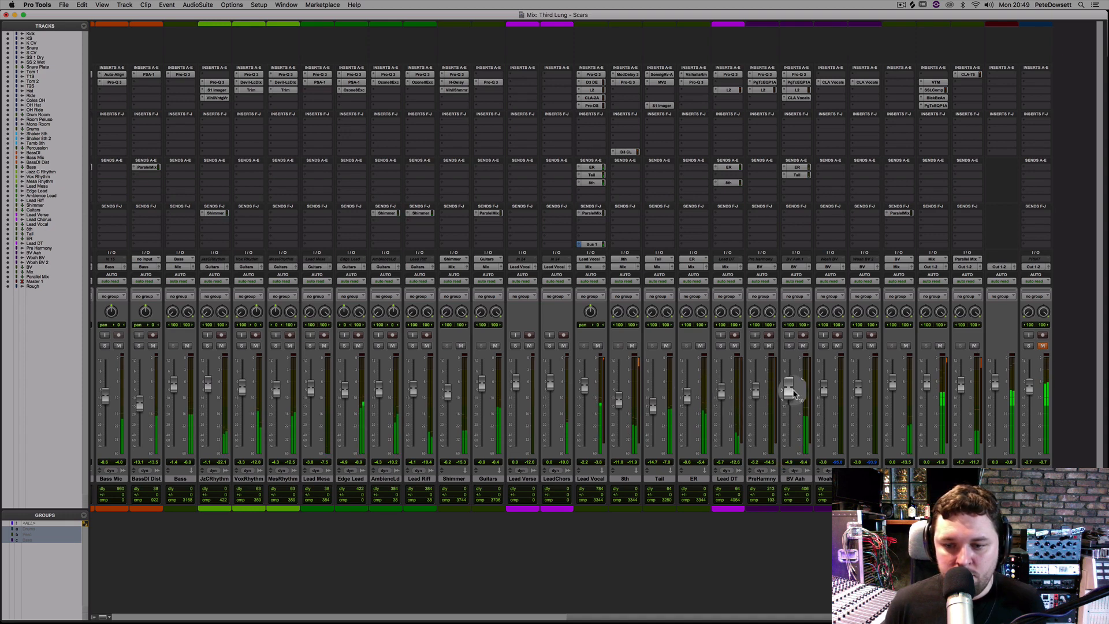
left_click_drag(794, 393, 794, 390)
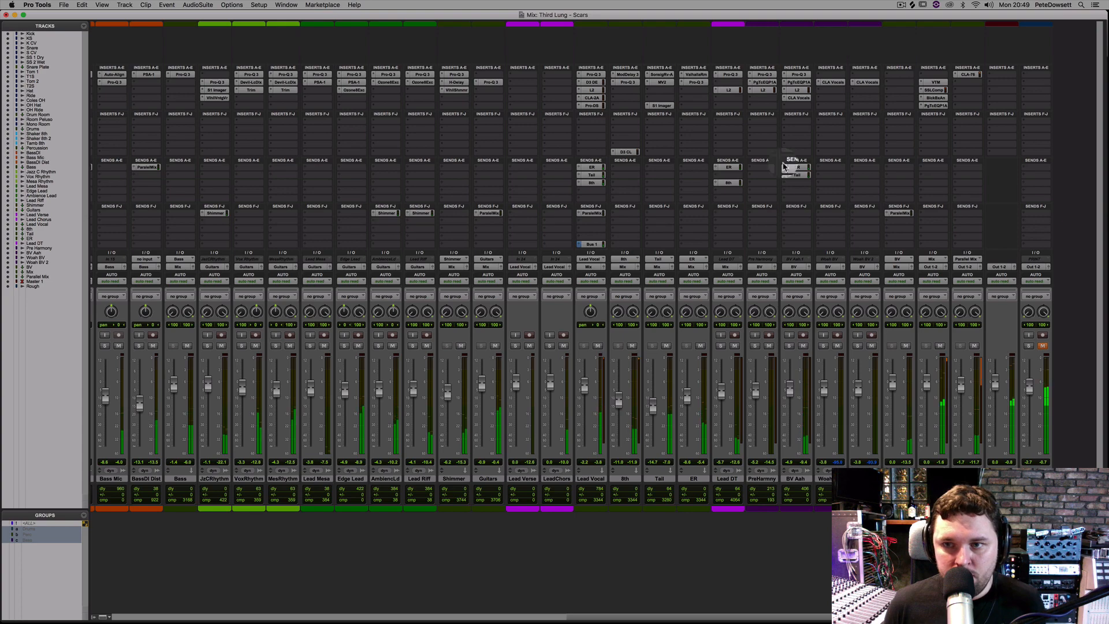
- Open the CLA Vocals plug-in on BV Aah, copy the Lead Vocal's 8th delay send to that track and set the send to -1.7 dB
left_click(800, 98)
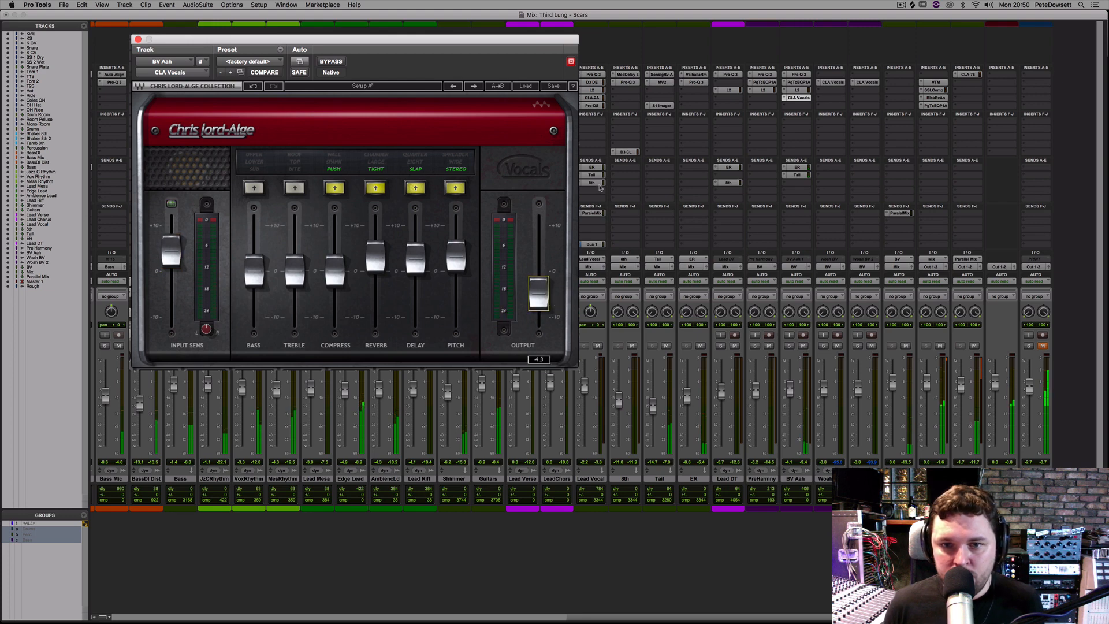
left_click_drag(596, 182, 772, 183)
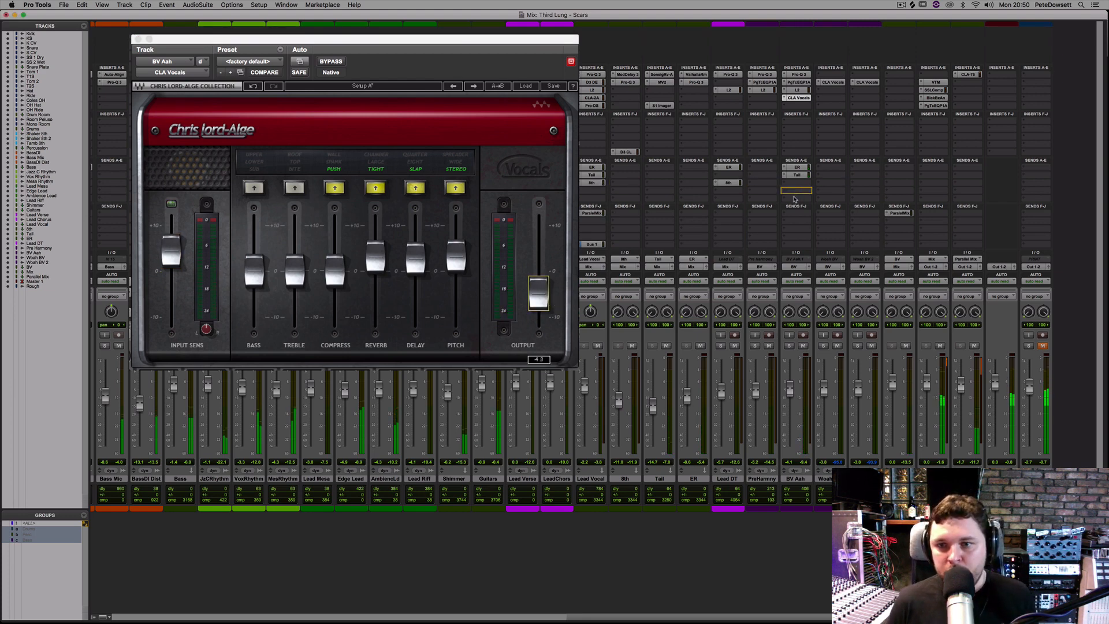
left_click_drag(807, 197, 798, 198)
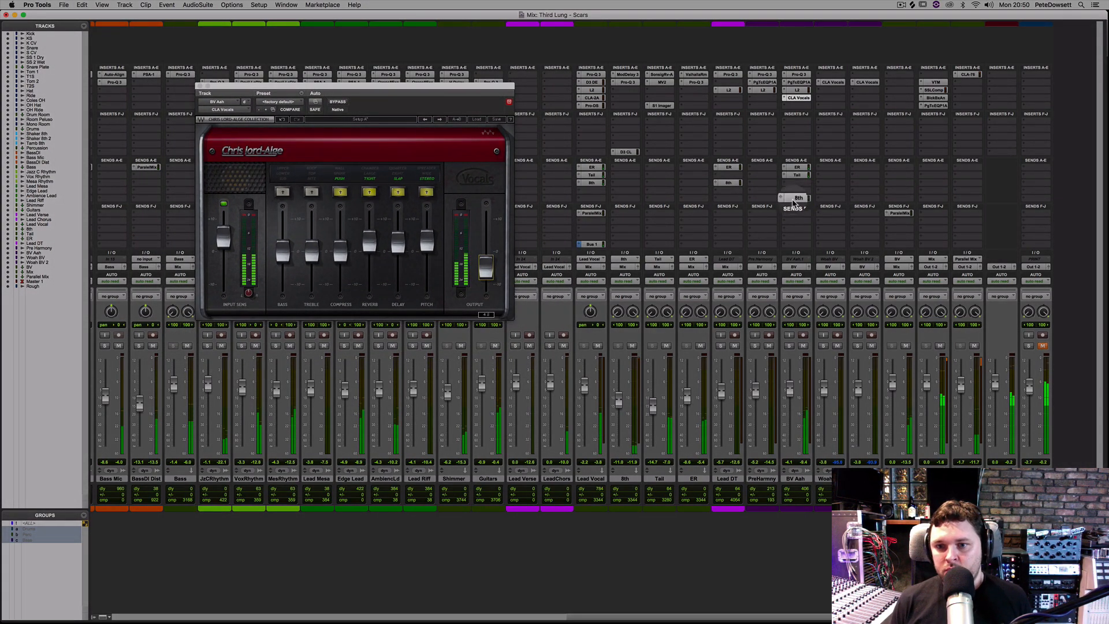
left_click(798, 198)
left_click_drag(406, 291, 412, 298)
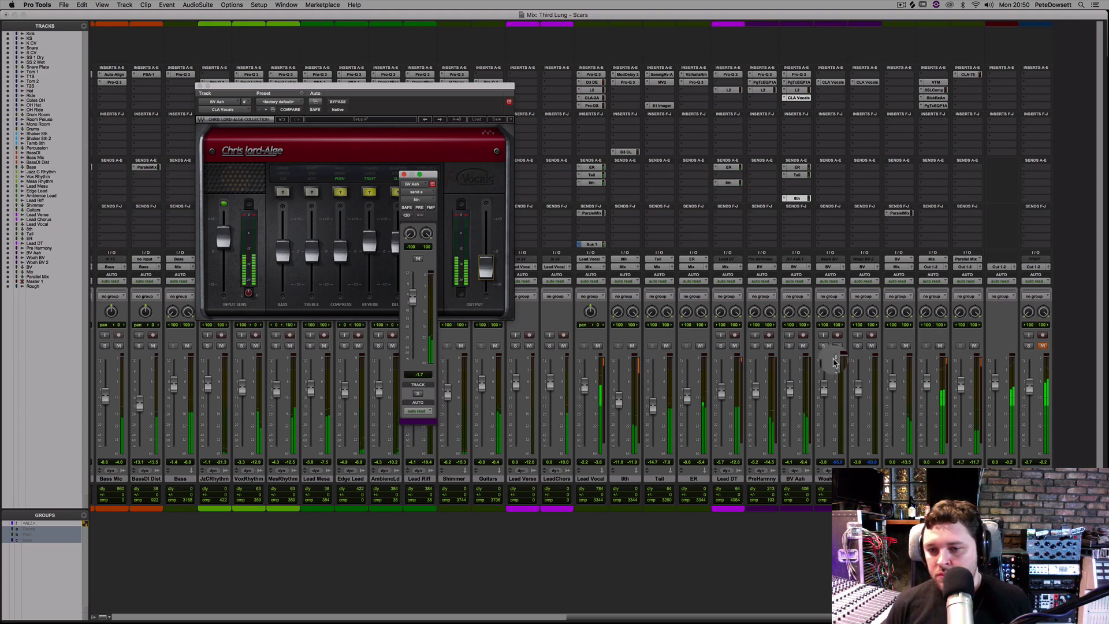
- Adjust the PreHarmony fader and copy the ER reverb send from BV Aah to the PreHarmony track
left_click(756, 393)
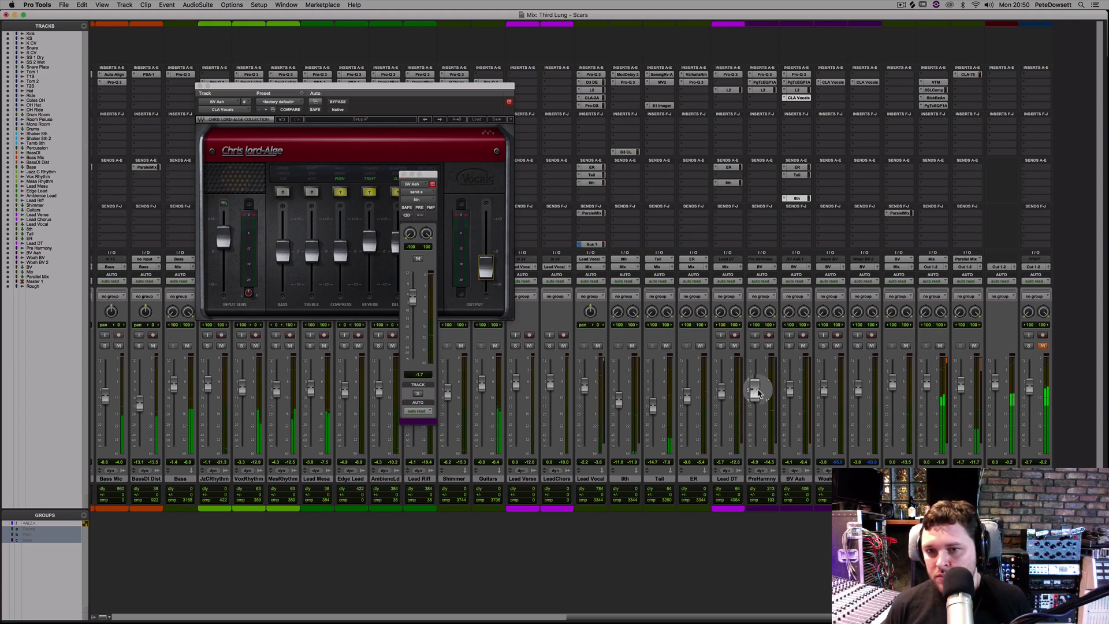
left_click_drag(796, 168, 769, 173)
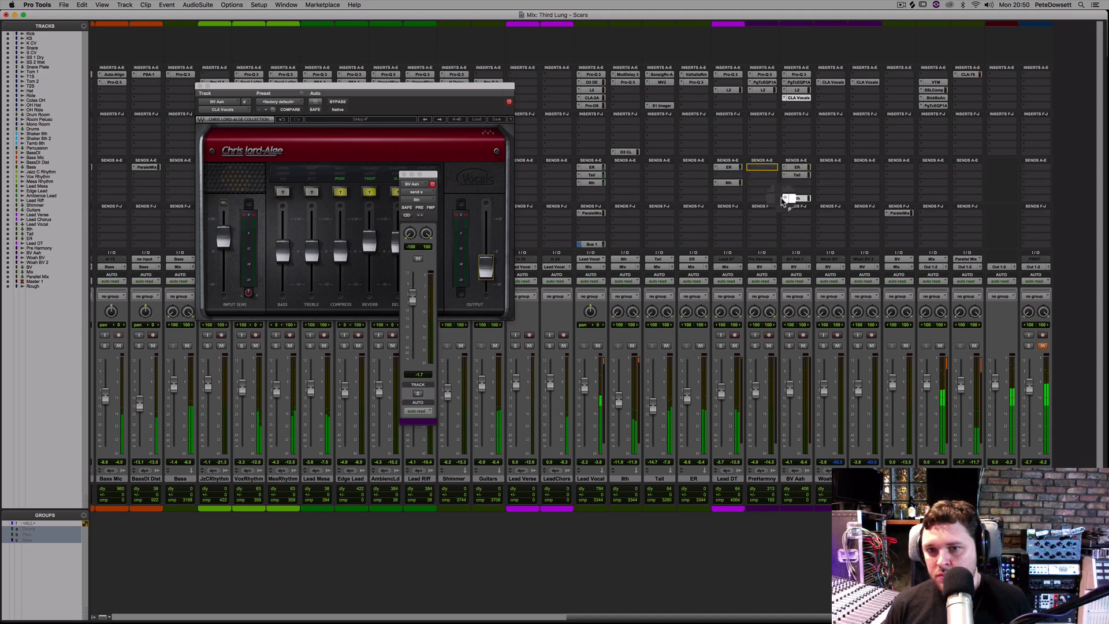
left_click_drag(784, 199, 808, 213)
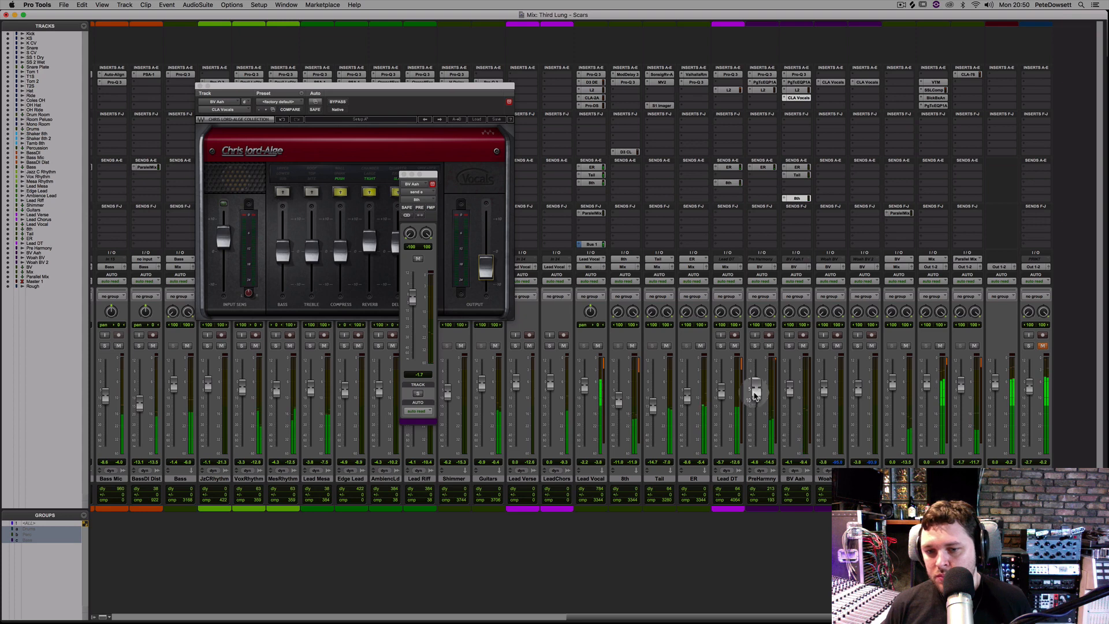
- Select the OH Hat and OH Ride tracks, audition them soloed, and lower their overhead faders slightly
left_click_drag(904, 618, 499, 620)
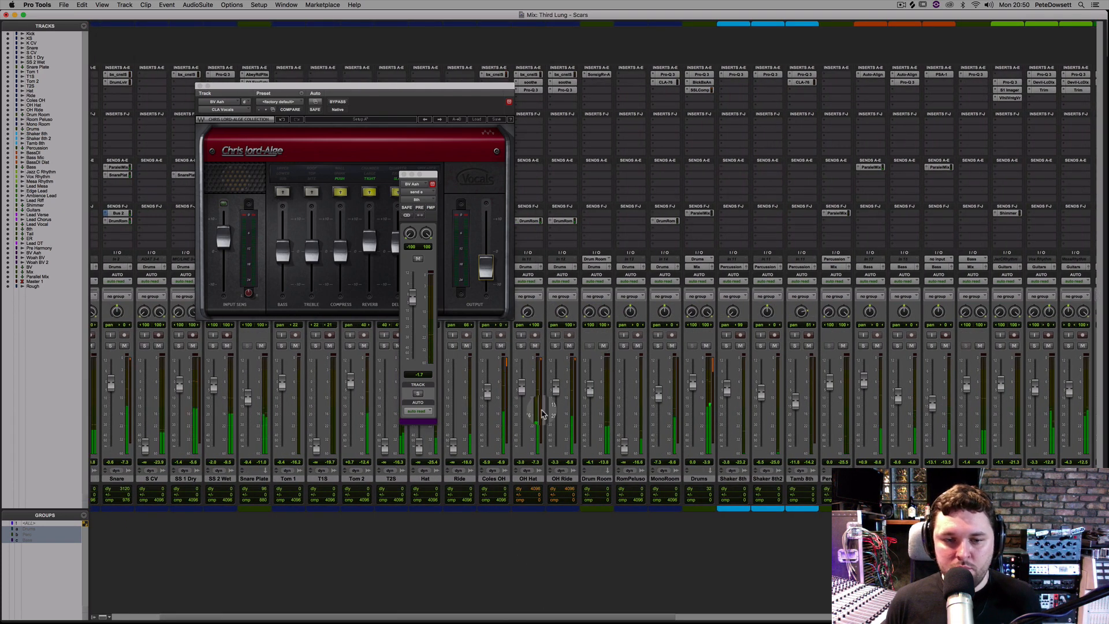
left_click_drag(535, 484, 557, 475)
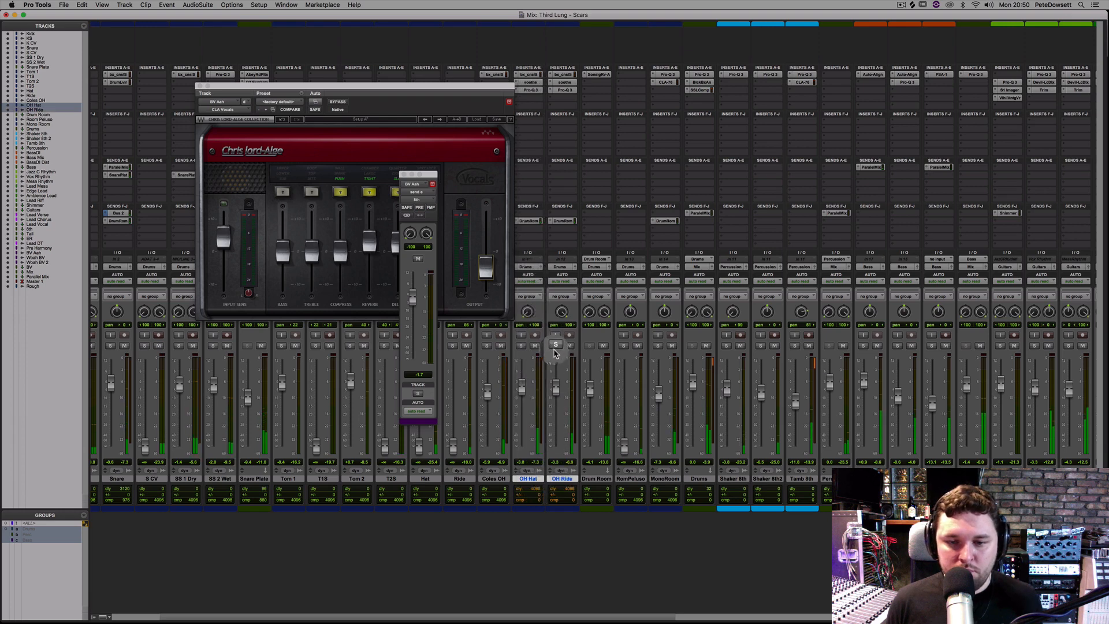
left_click(534, 346)
left_click(534, 346)
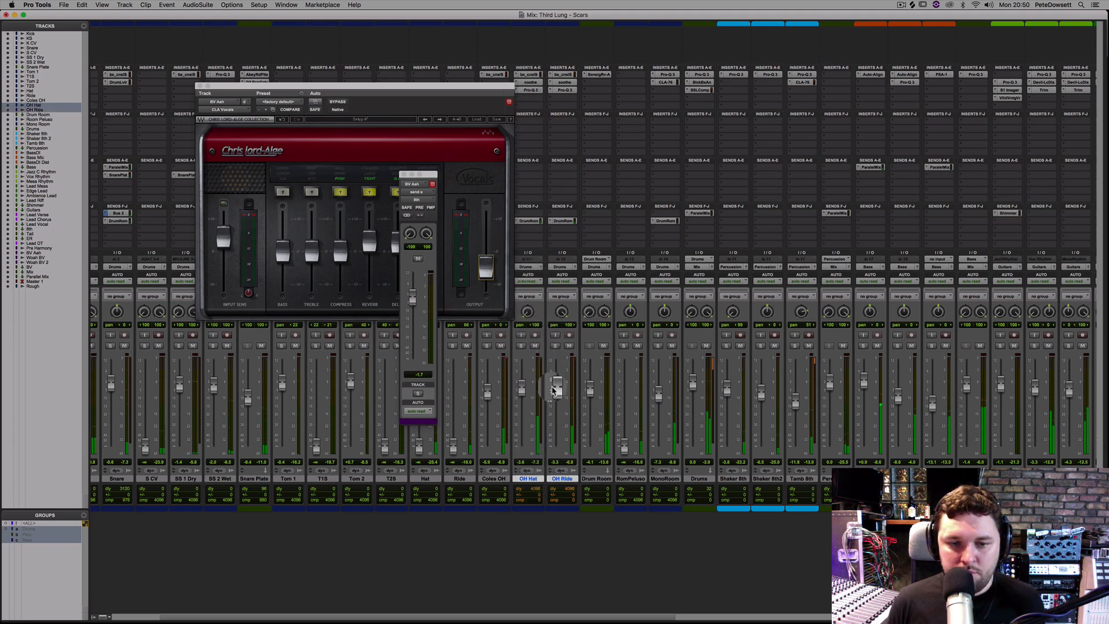
left_click_drag(523, 389, 522, 391)
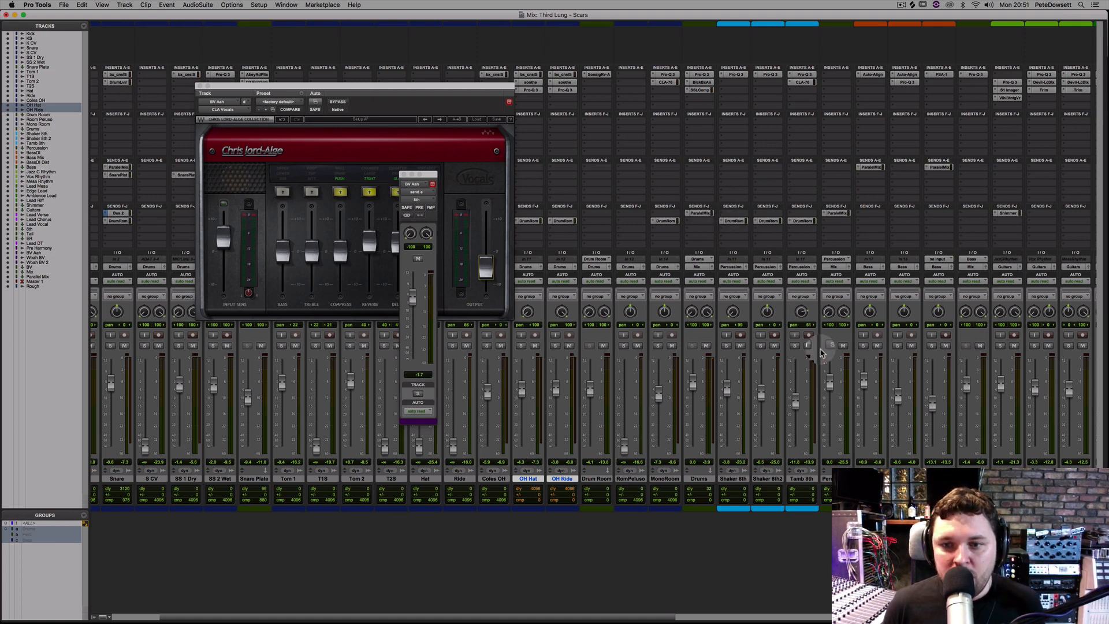
- Deselect the overhead tracks and lower the Percussion bus fader to about -2.5 dB
left_click(572, 482)
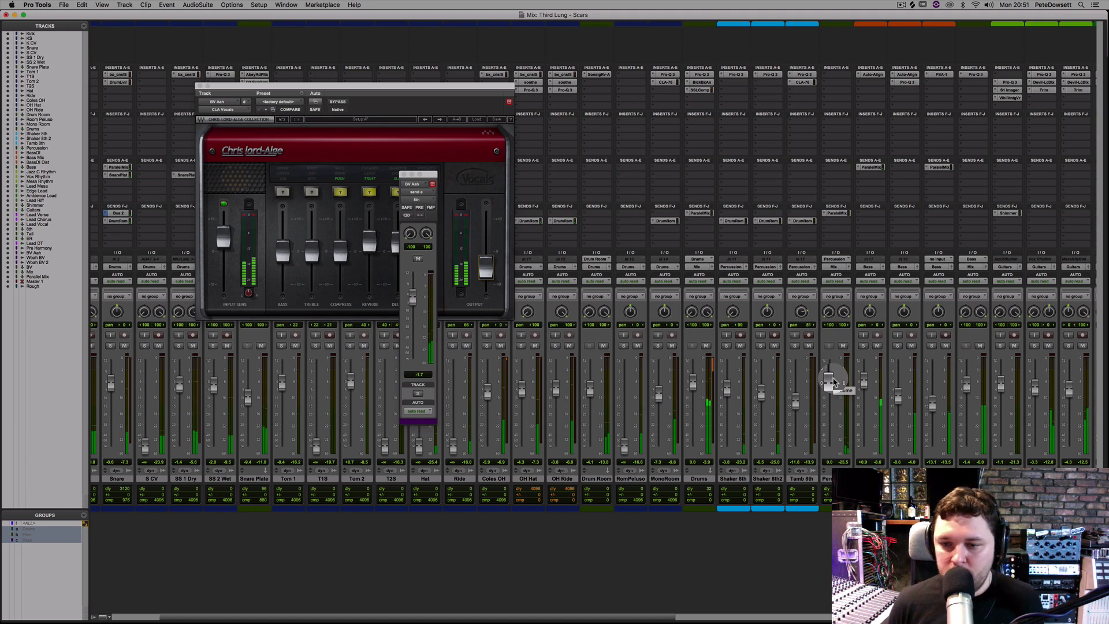
left_click_drag(834, 382, 830, 390)
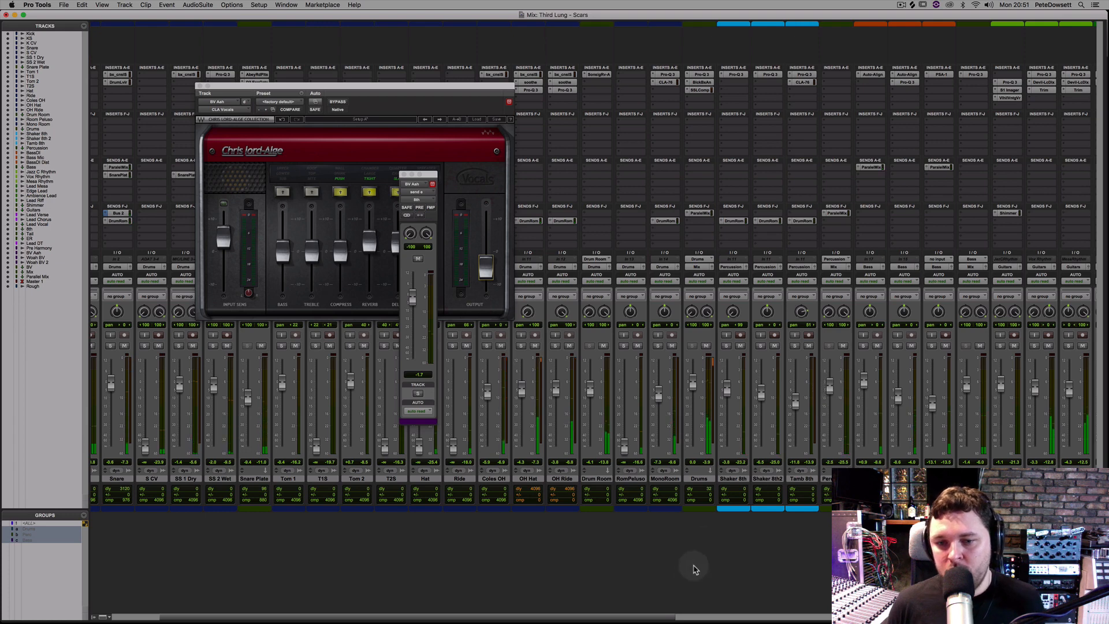
- Switch to the Edit window and close the BV Aah CLA Vocals plug-in and send windows
scroll(719, 606, "right", 5)
scroll(594, 347, "right", 15)
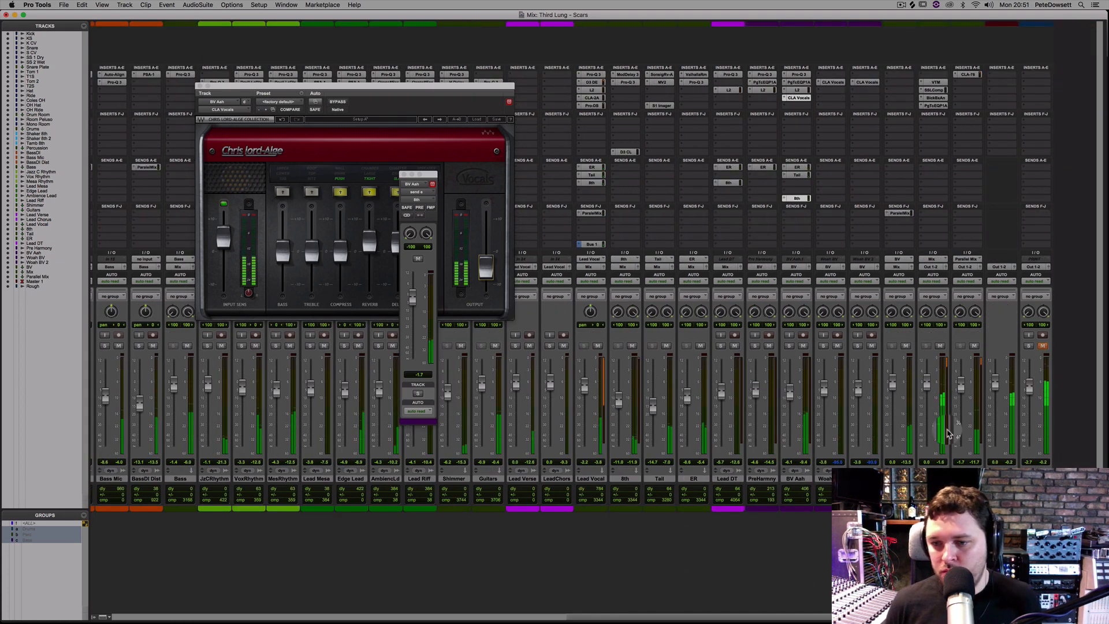
left_click_drag(755, 613, 570, 618)
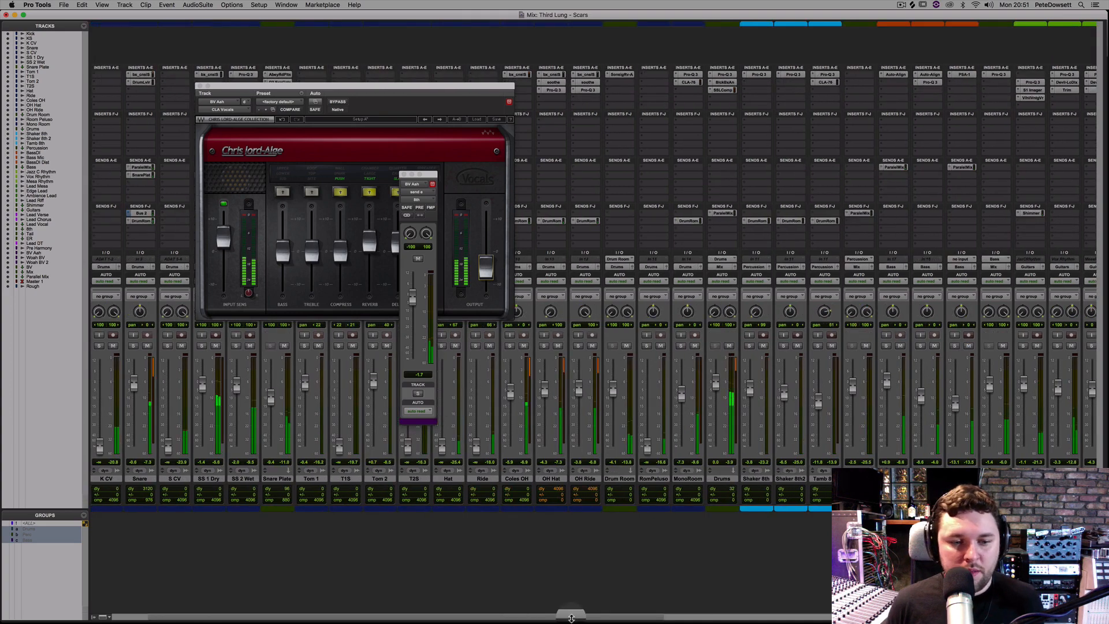
key("super+equal")
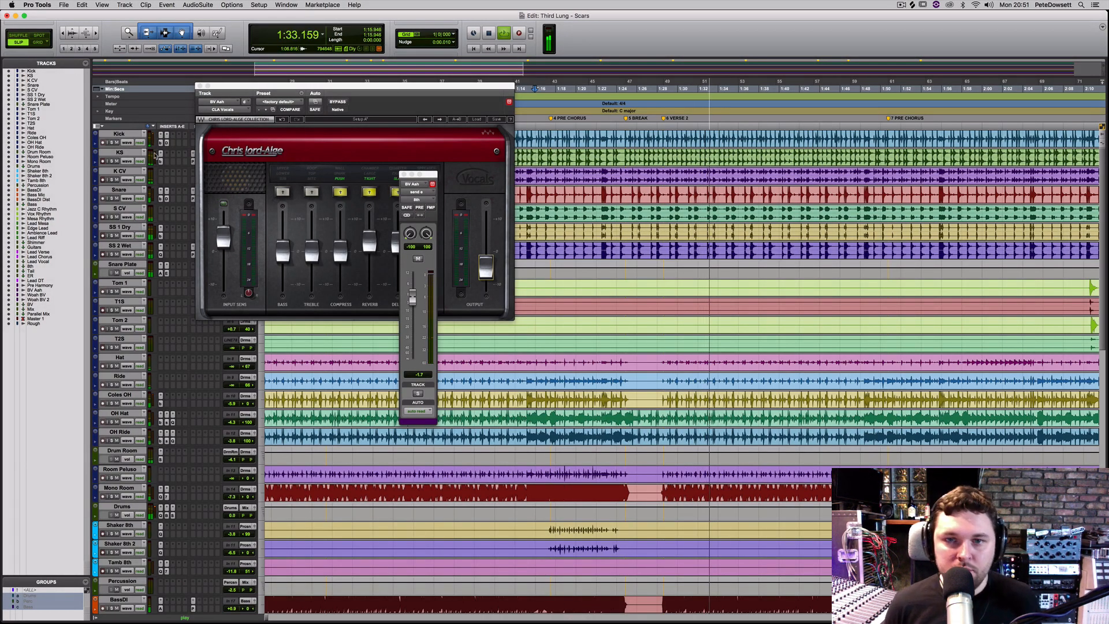
left_click(200, 85)
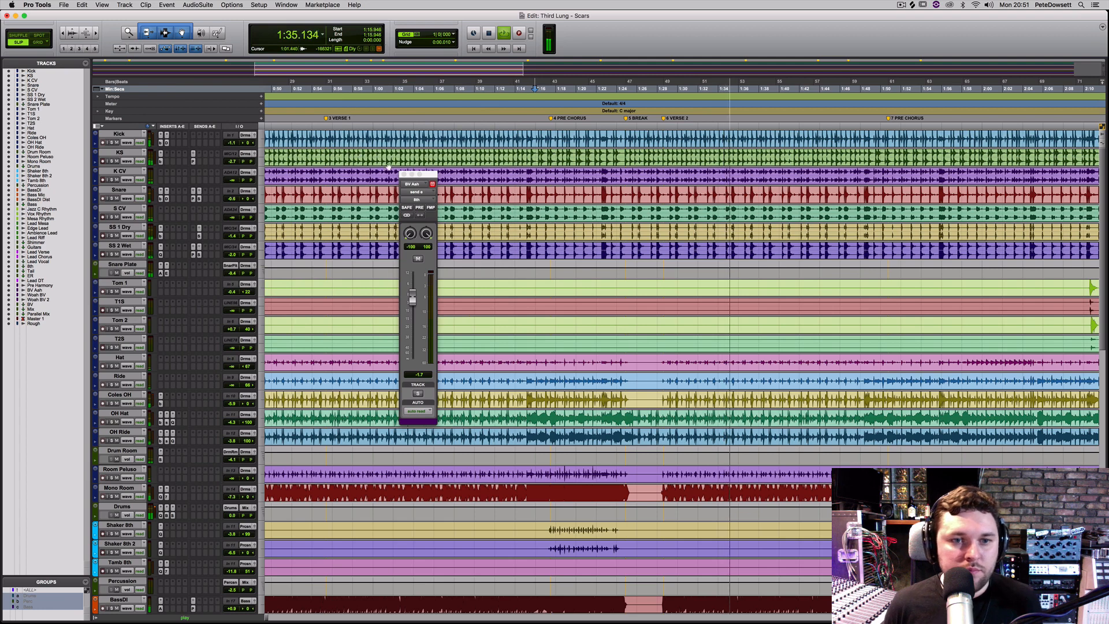
left_click(403, 174)
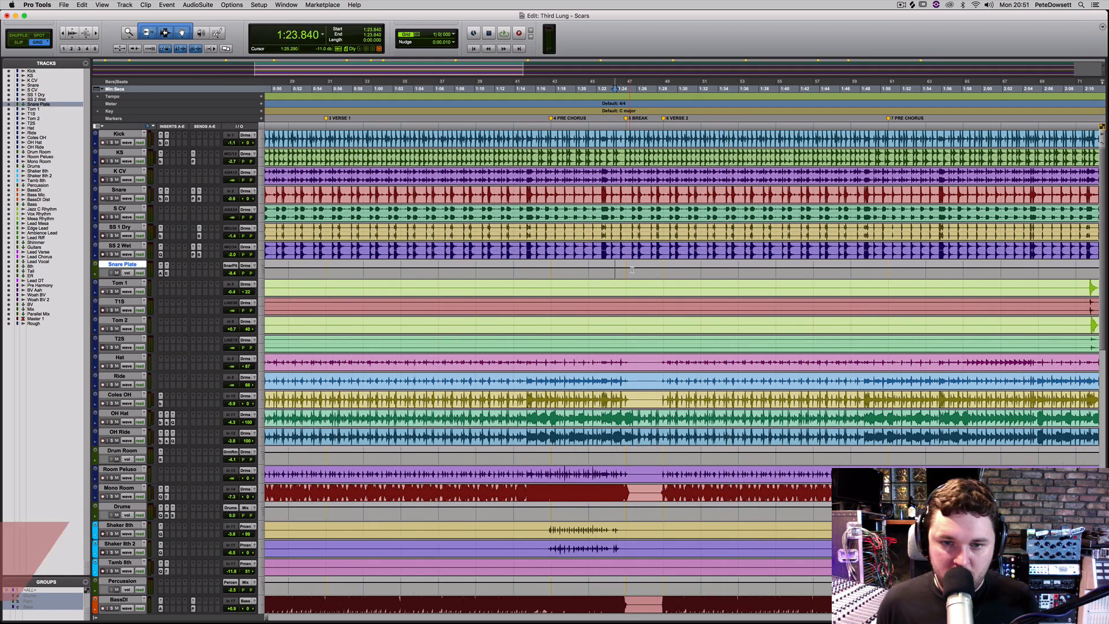
- Lower the Snare Plate volume automation across the break and play back from shortly before it
left_click_drag(627, 269, 667, 269)
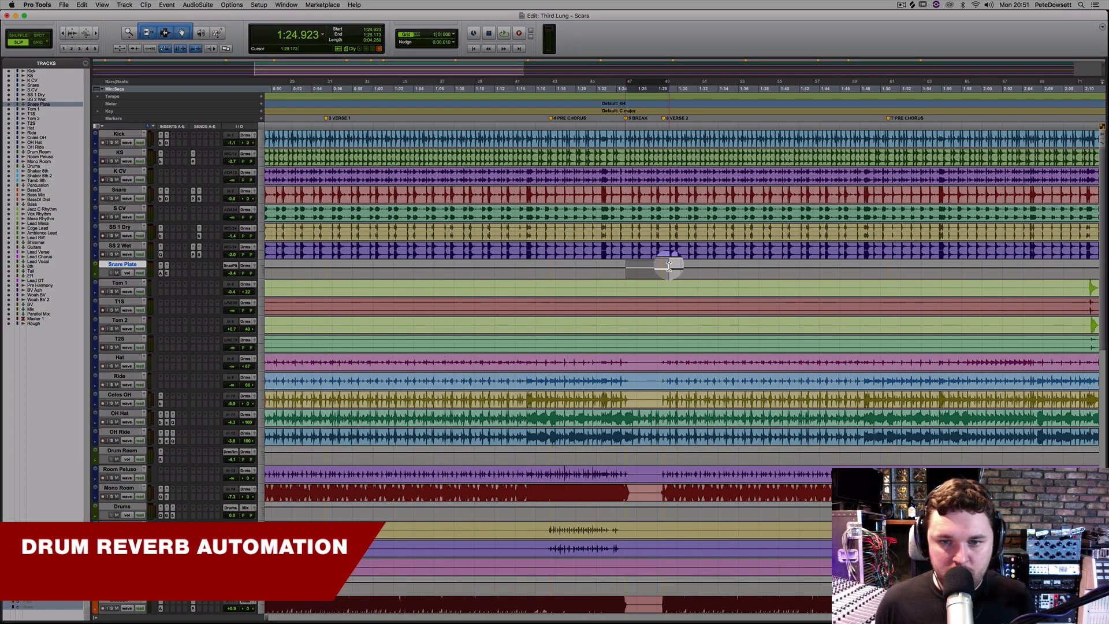
key("super+bracketright")
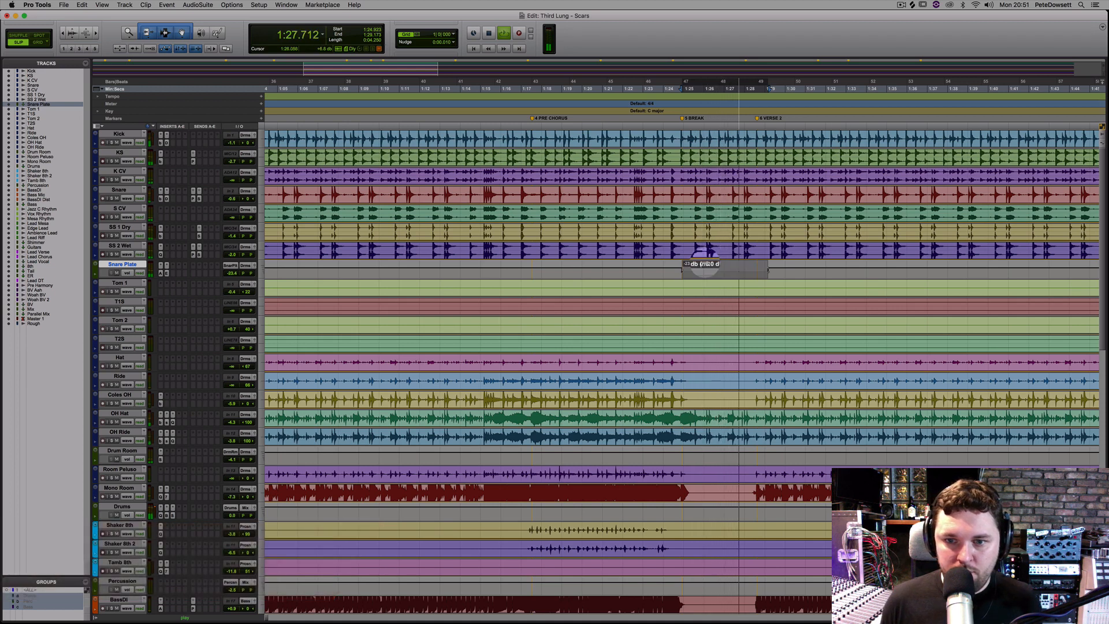
left_click(624, 268)
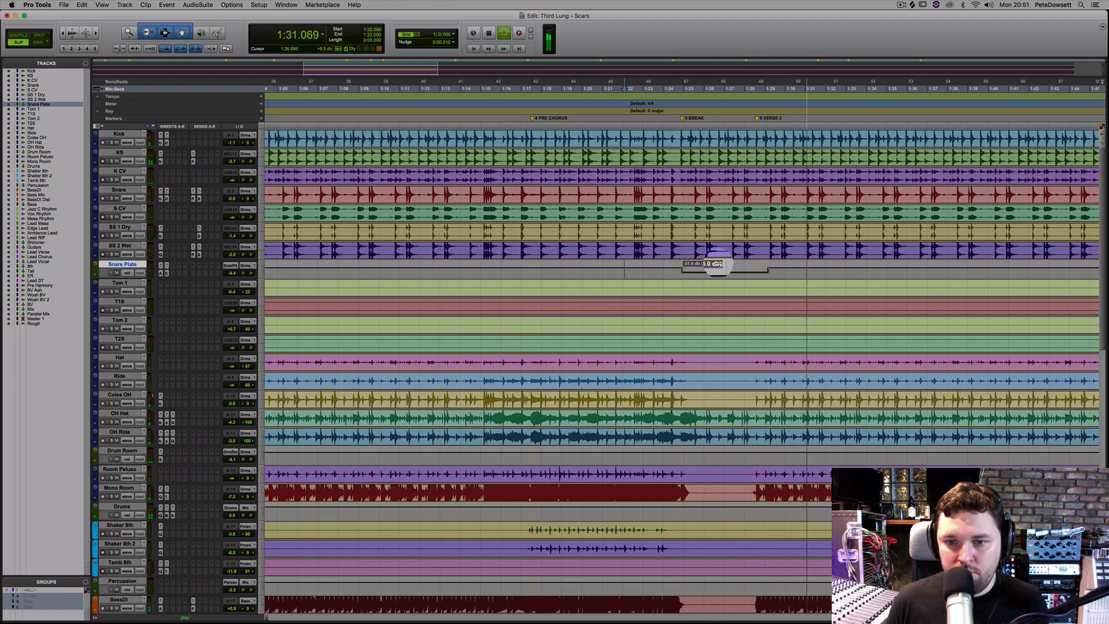
- Lower the Snare Plate volume automation for the rest of the song outside the break while it plays
key("r")
key("r")
key("r")
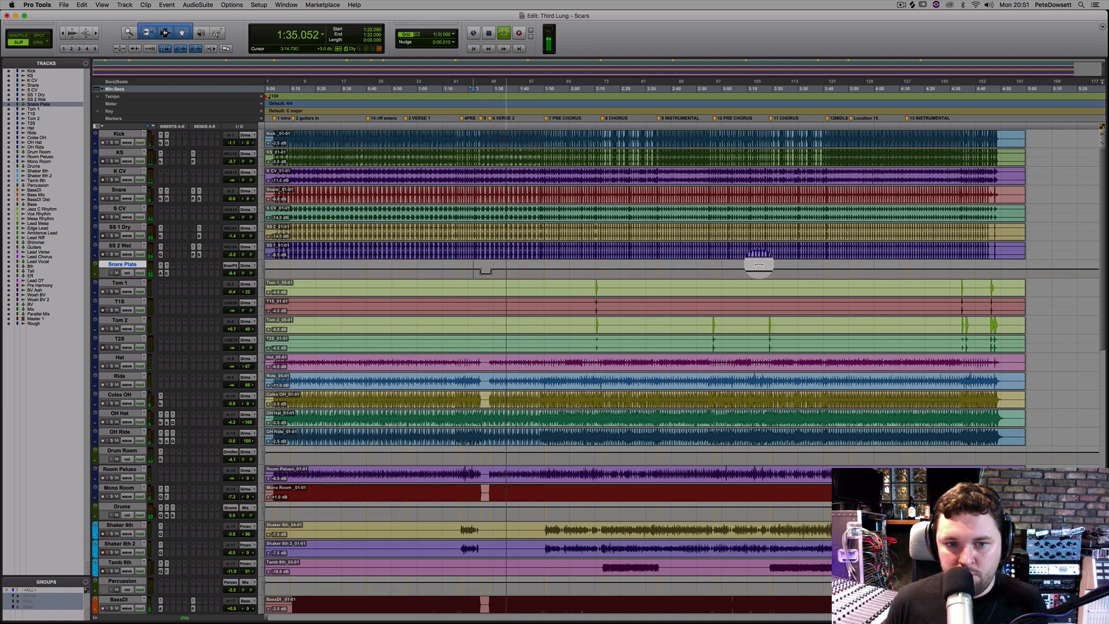
left_click_drag(485, 270, 486, 272)
left_click_drag(759, 266, 760, 266)
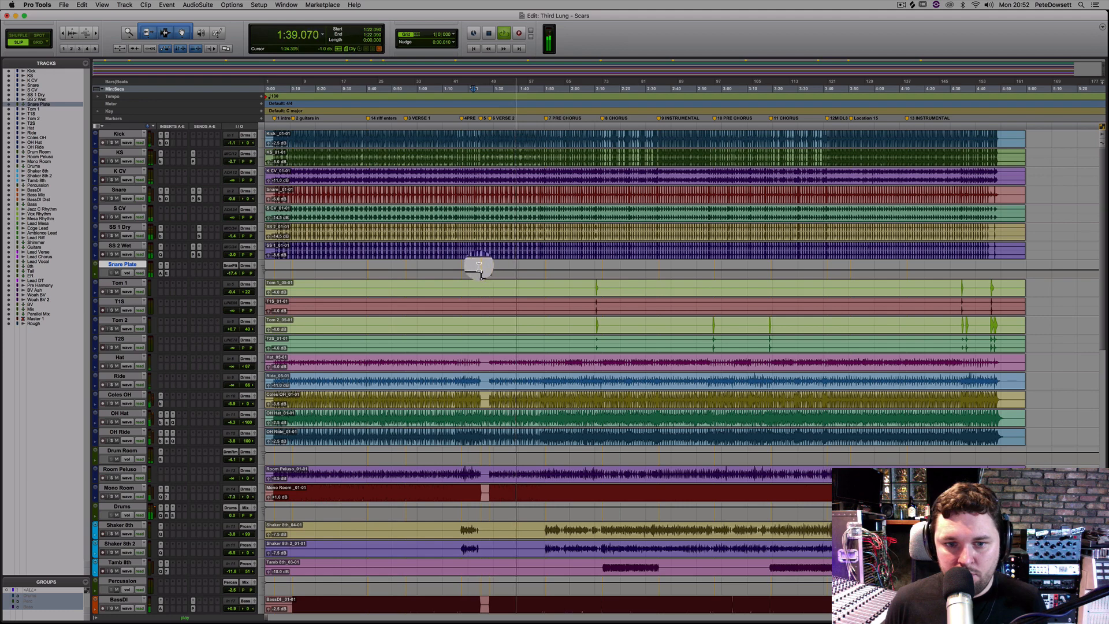
key("space")
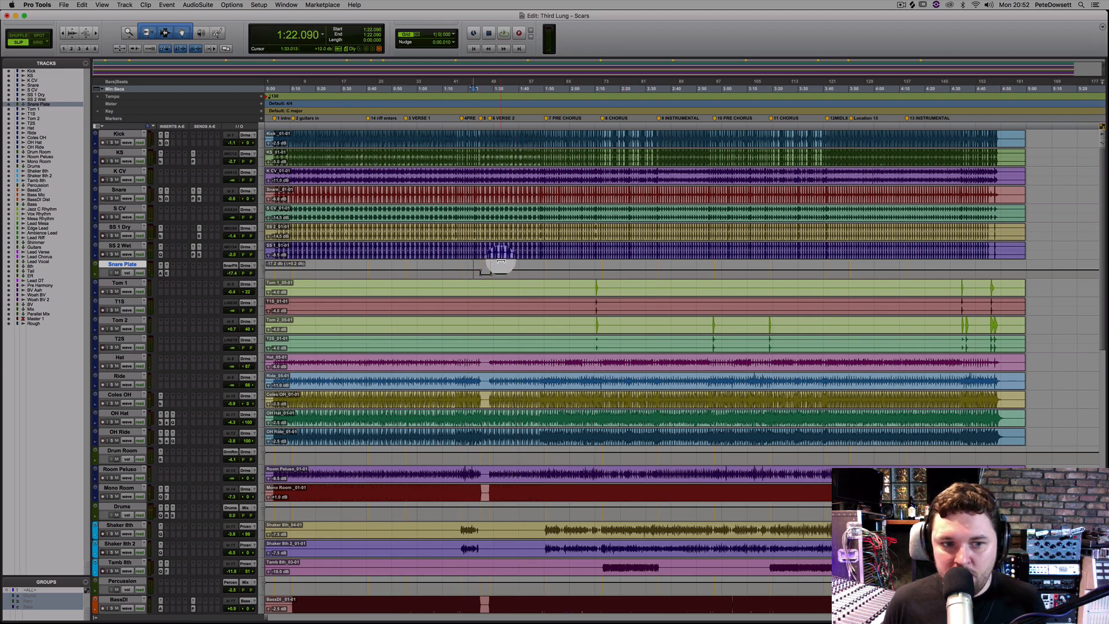
- Trim the Snare Plate automation in the break down further and check its fader in the Mix window during playback
left_click_drag(486, 272, 485, 273)
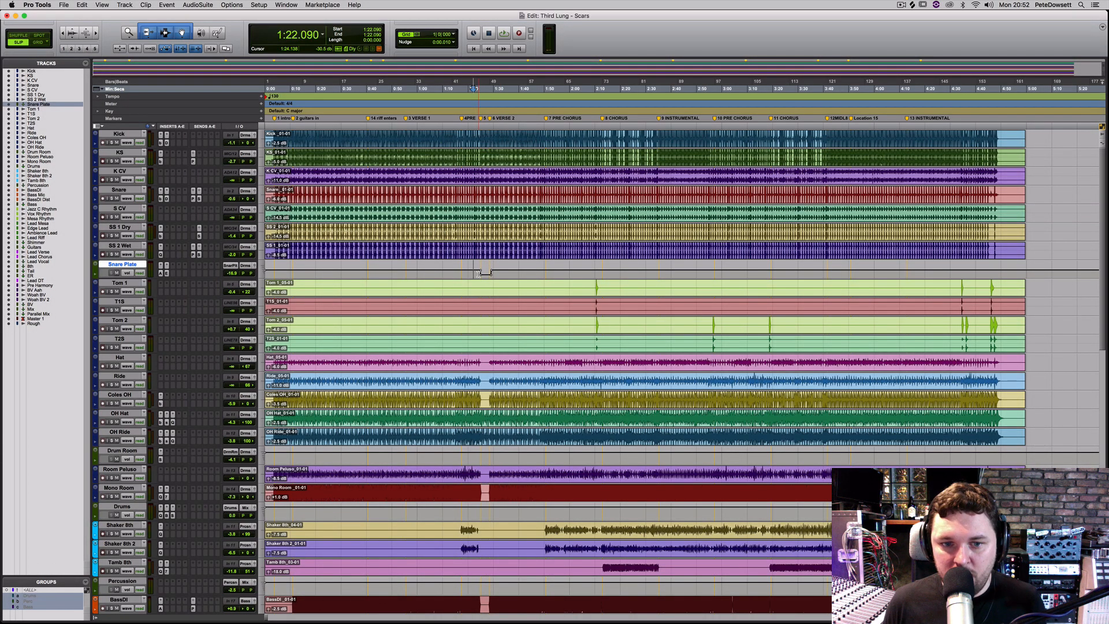
key("space")
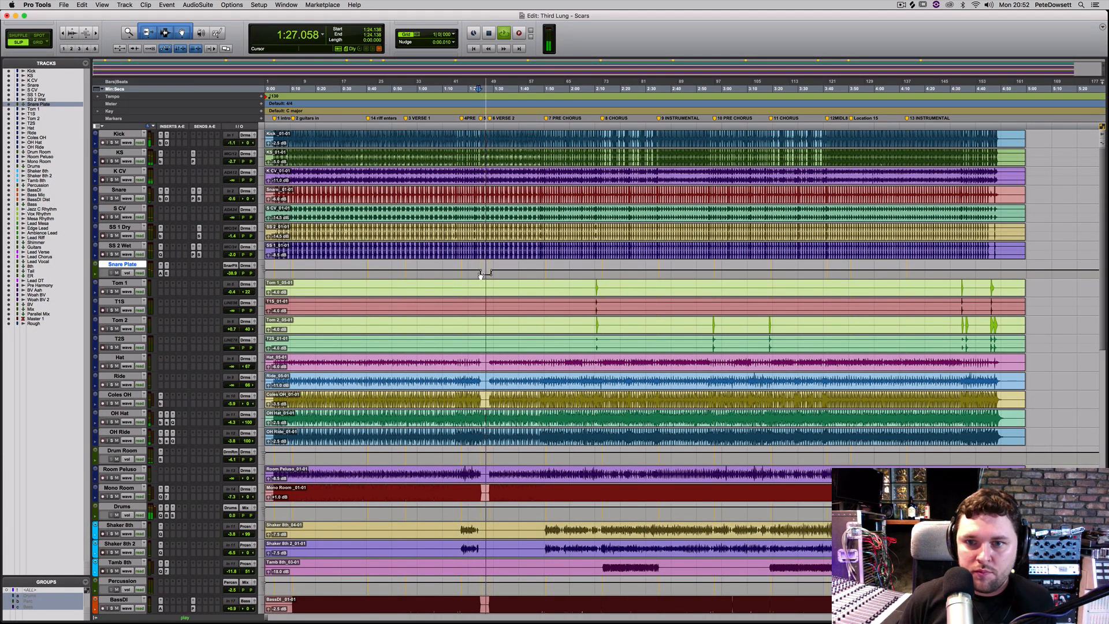
key("super+equal")
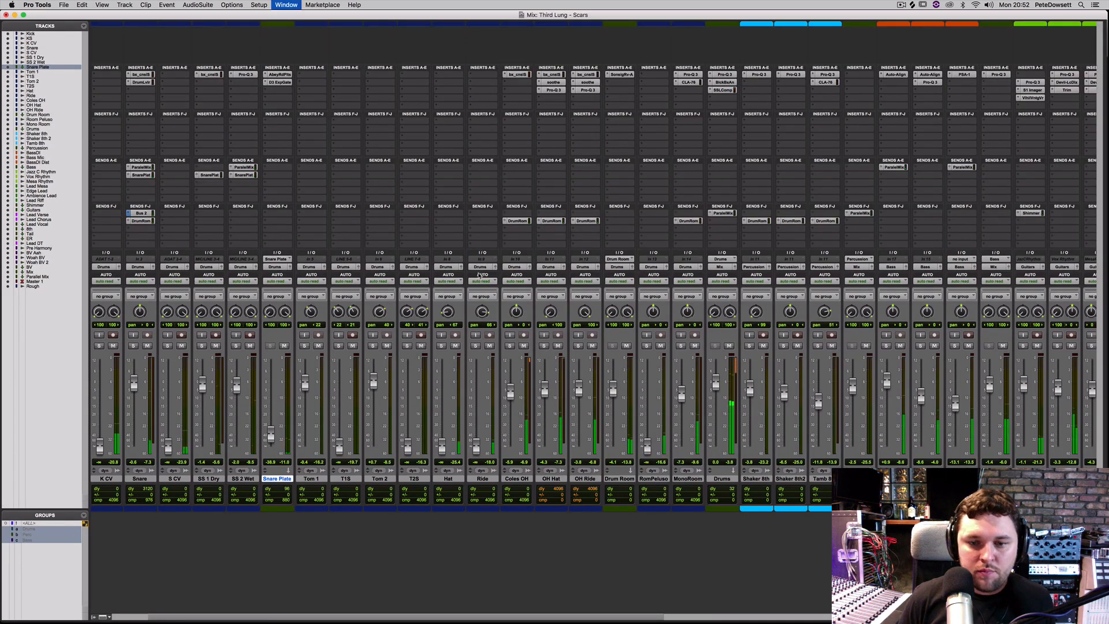
key("super+equal")
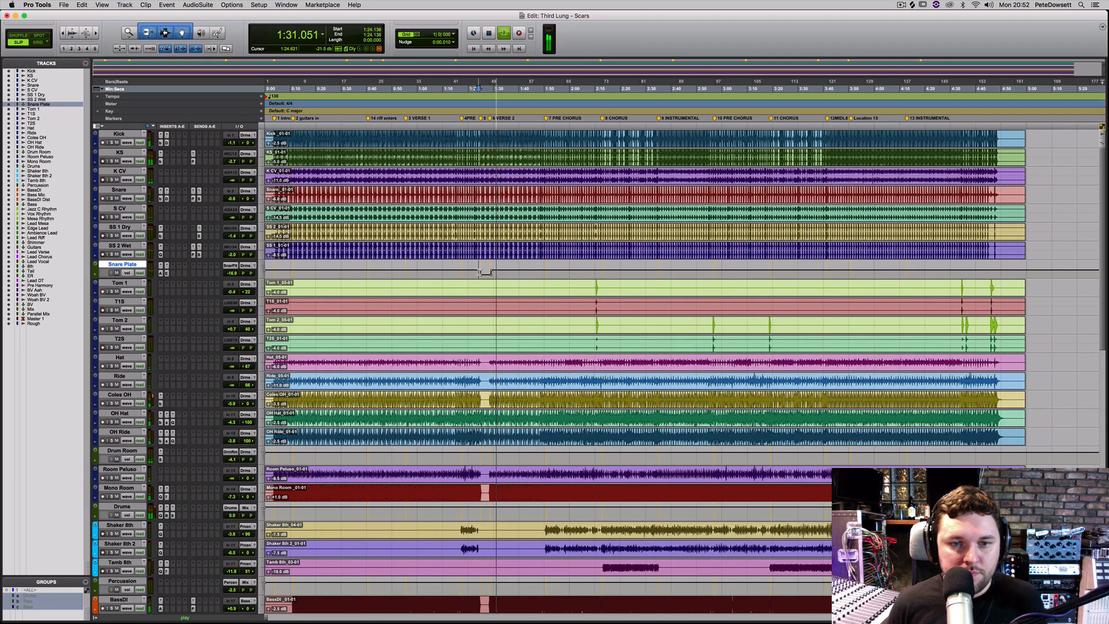
- Select the break on Snare Plate, move the selection down to Drum Room and lower that track's volume automation to about -20 dB
key("space")
left_click(480, 267)
key("t")
key("t")
key("t")
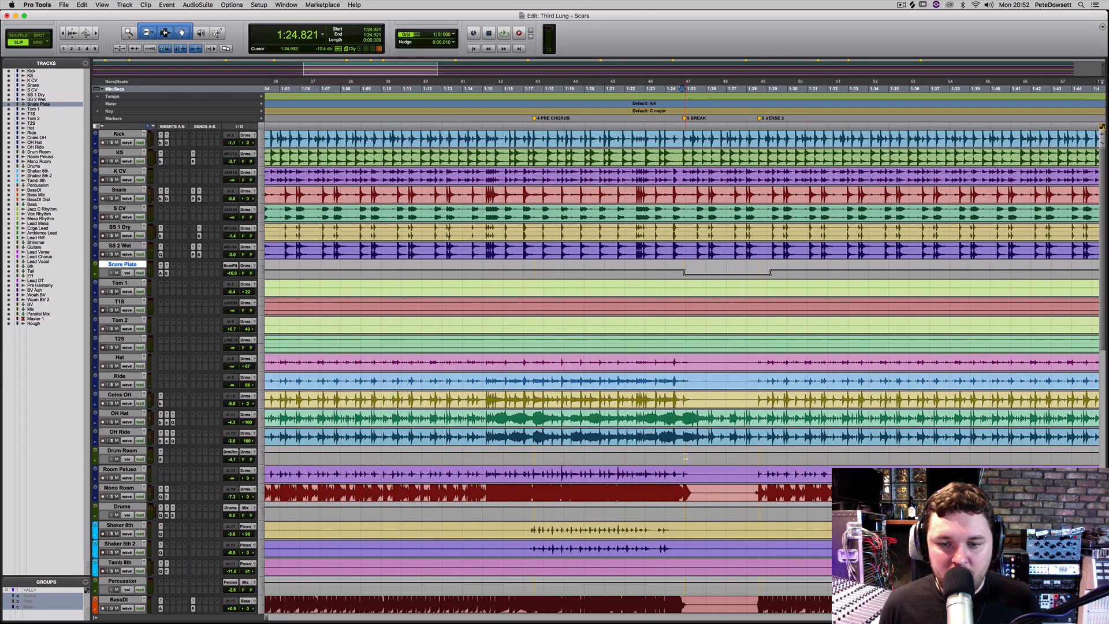
left_click_drag(684, 270, 768, 273)
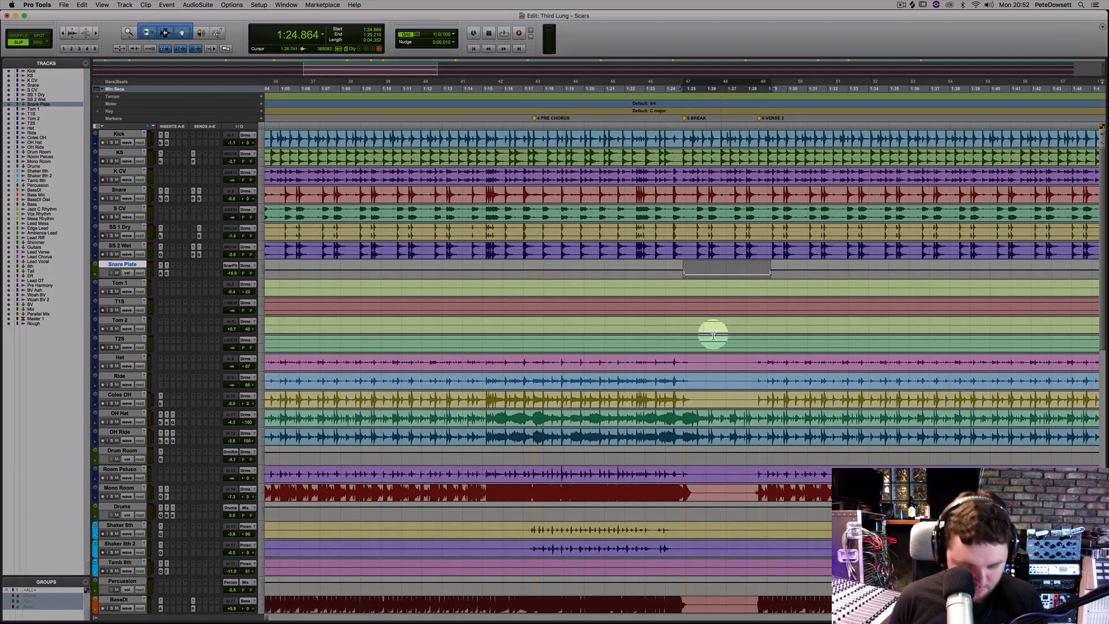
key("semicolon")
key("semicolon")
key("semicolon")
key("semicolon")
key("semicolon")
key("semicolon")
key("semicolon")
key("semicolon")
key("semicolon")
key("semicolon")
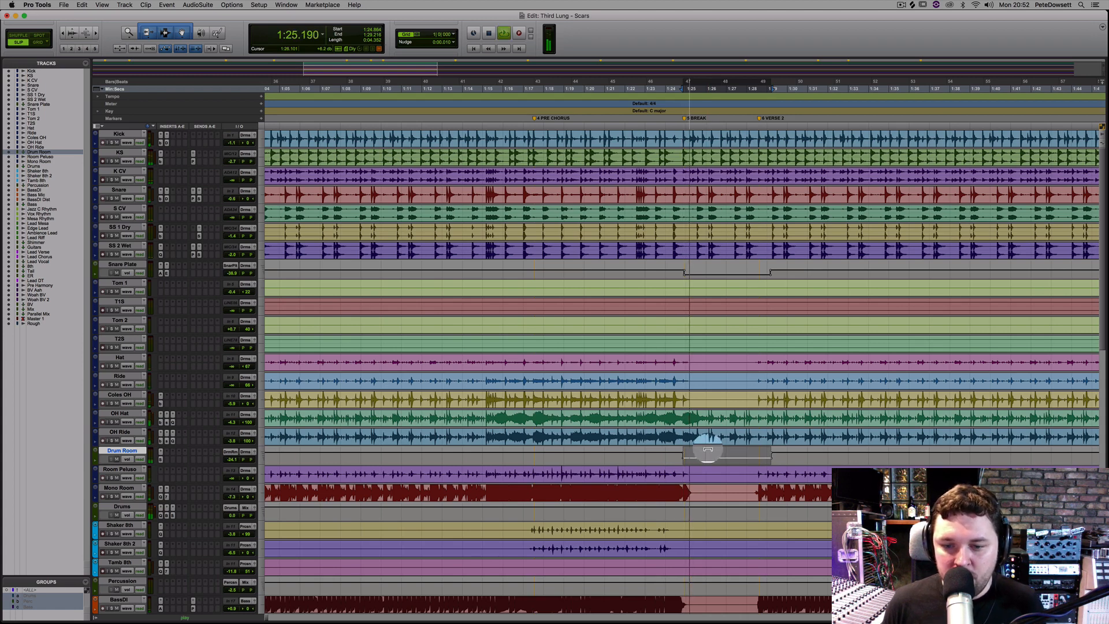
left_click_drag(709, 450, 708, 450)
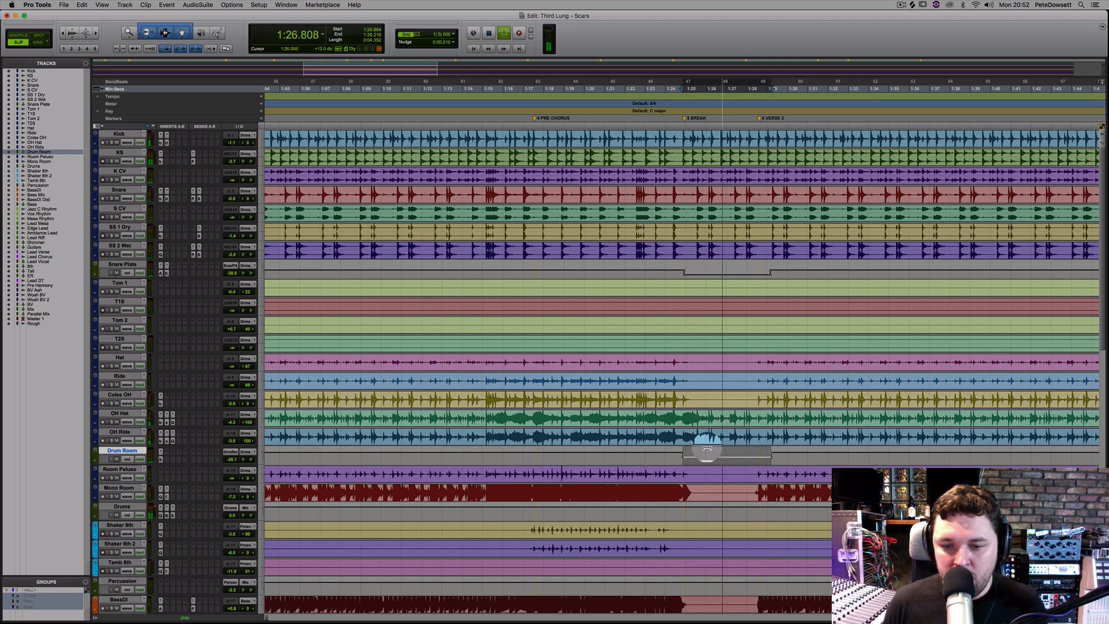
- Return to the start of the song and play back from the beginning of the intro
key("r")
key("r")
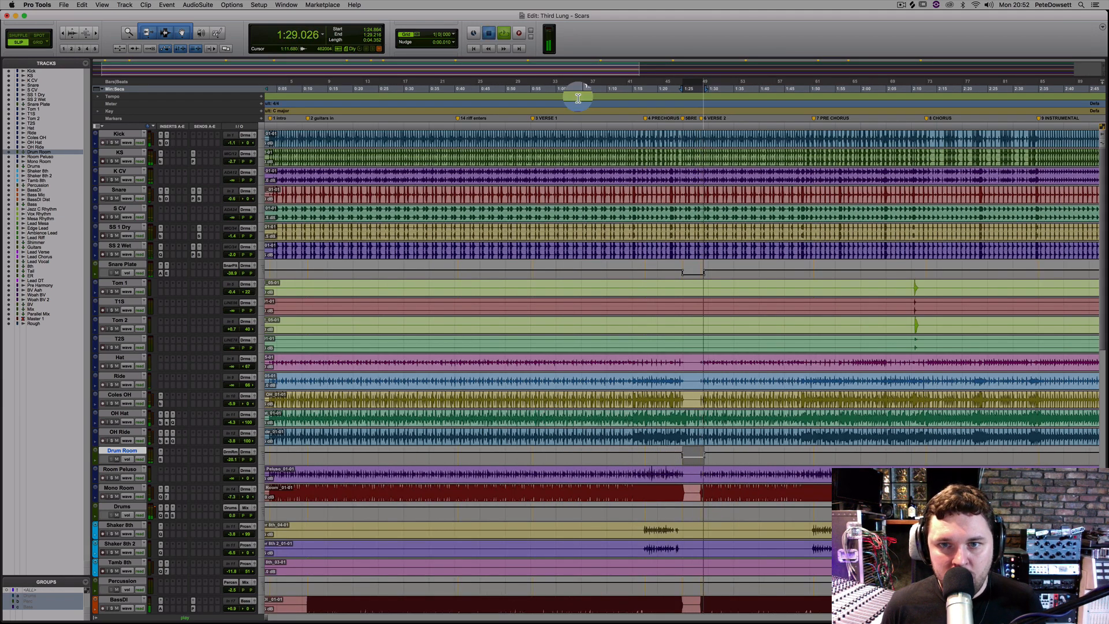
key("space")
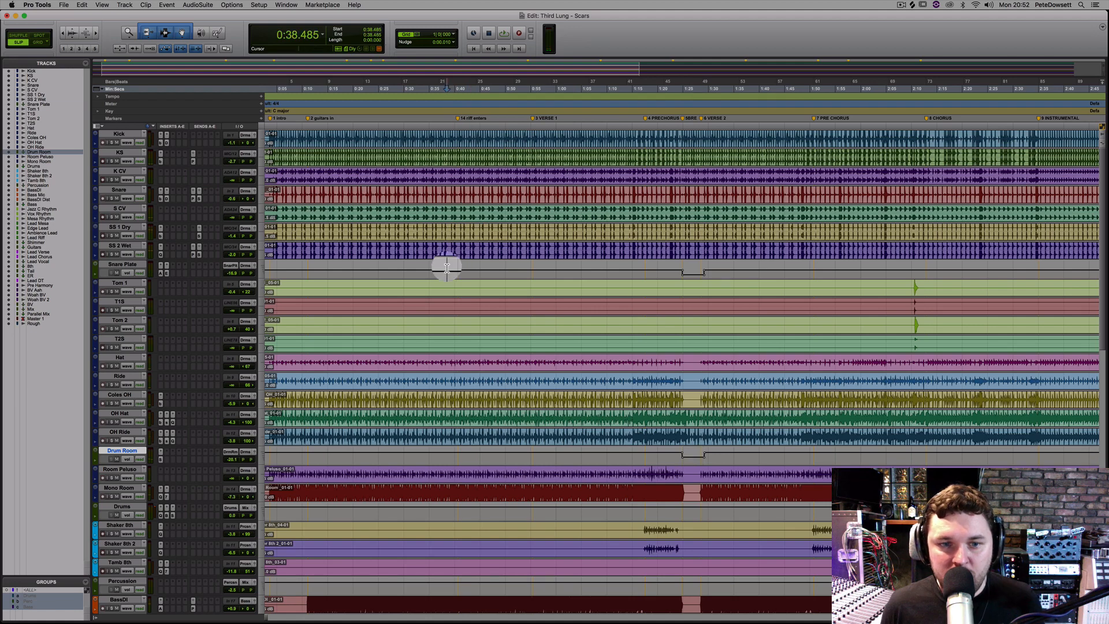
left_click(447, 268)
left_click(474, 49)
key("space")
key("t")
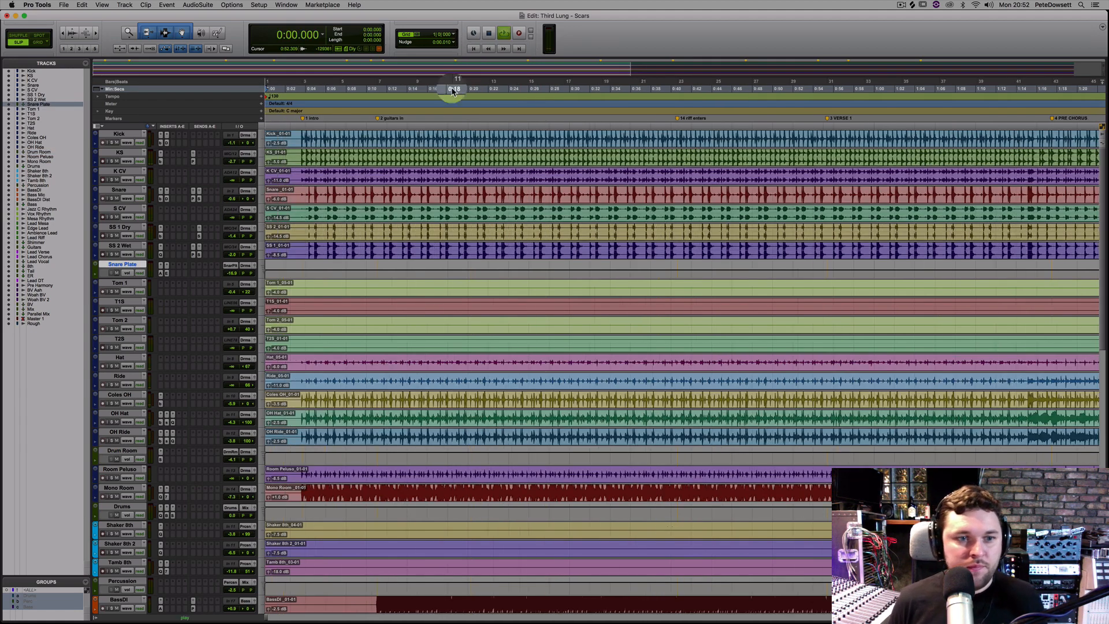
key("t")
left_click(336, 268)
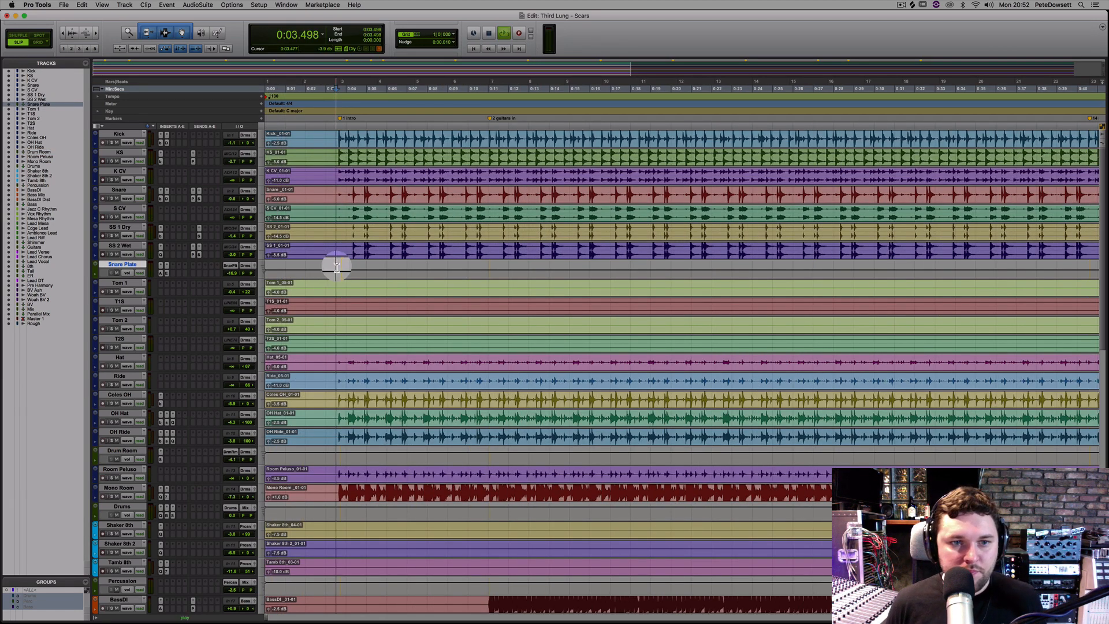
key("space")
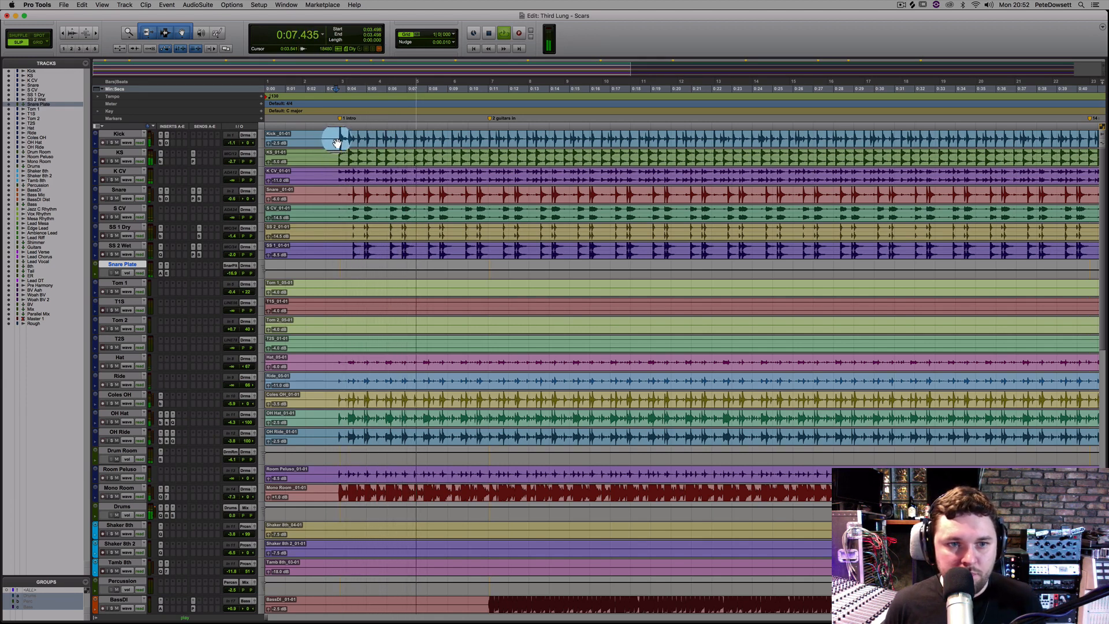
- Select the intro up to the guitars in marker, move the selection to Snare Plate, lower its volume automation there and replay it
left_click_drag(337, 143, 488, 144)
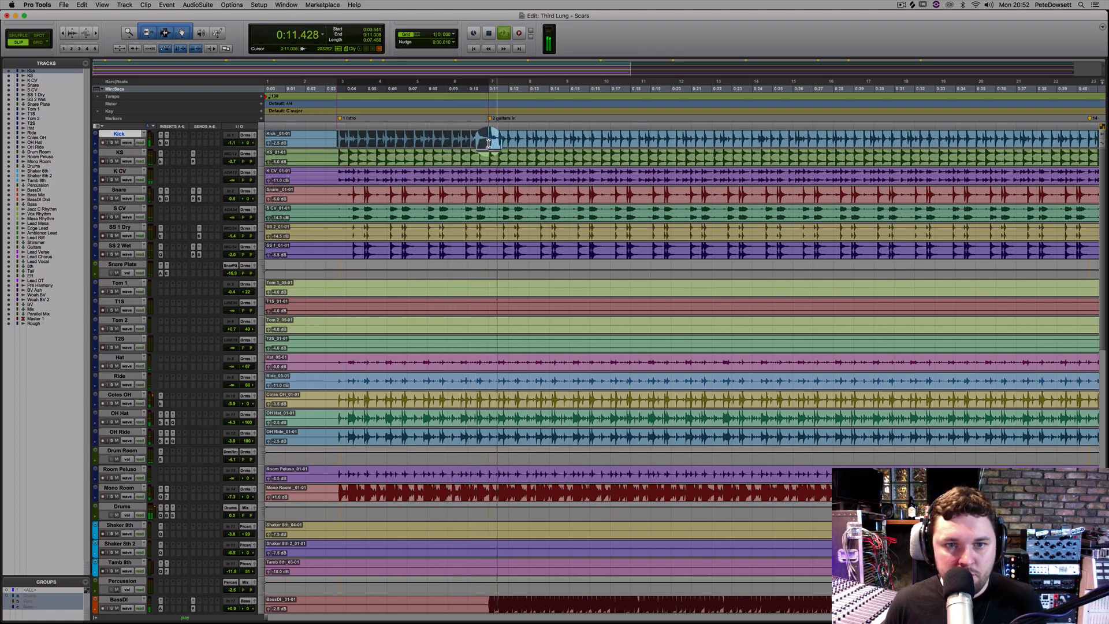
key("semicolon")
key("semicolon")
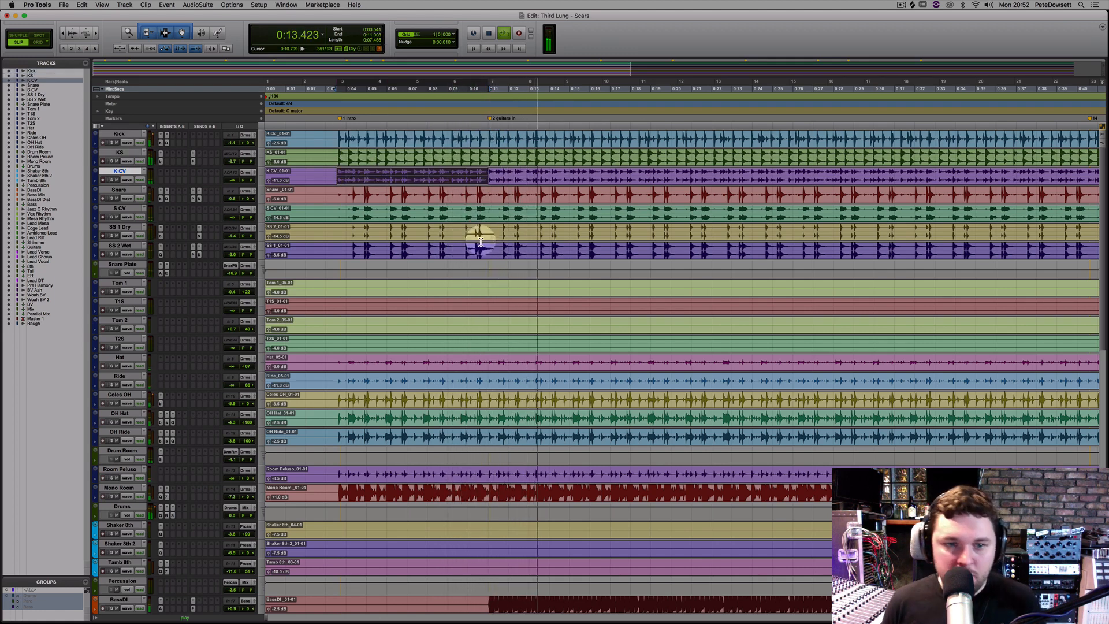
key("semicolon")
key("semicolon")
key("semicolon")
key("semicolon")
key("semicolon")
left_click_drag(471, 260, 469, 265)
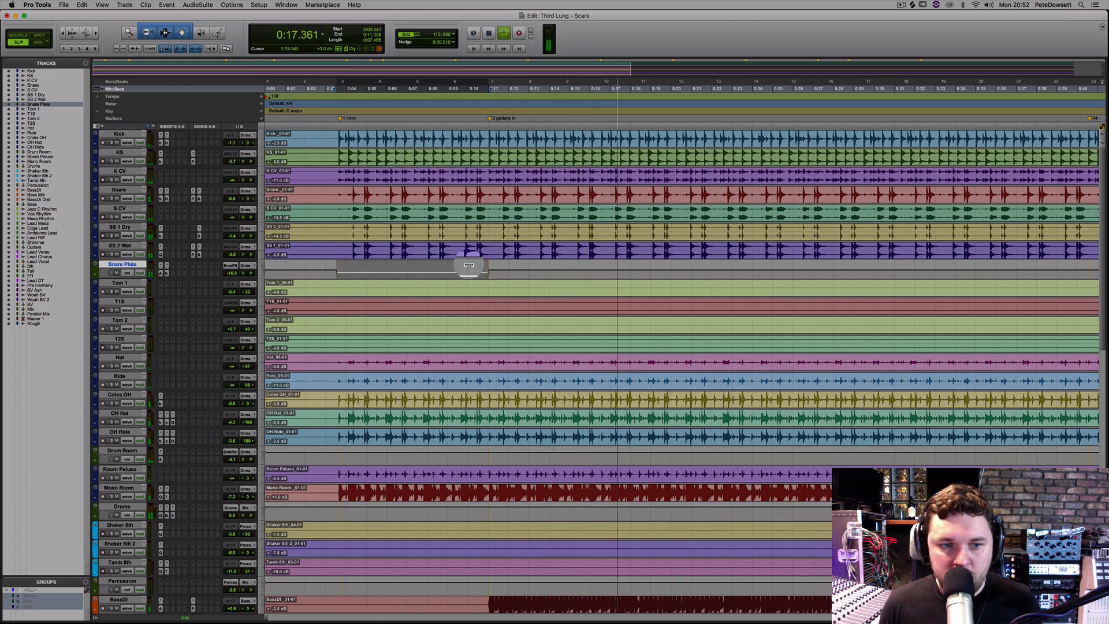
key("space")
key("space")
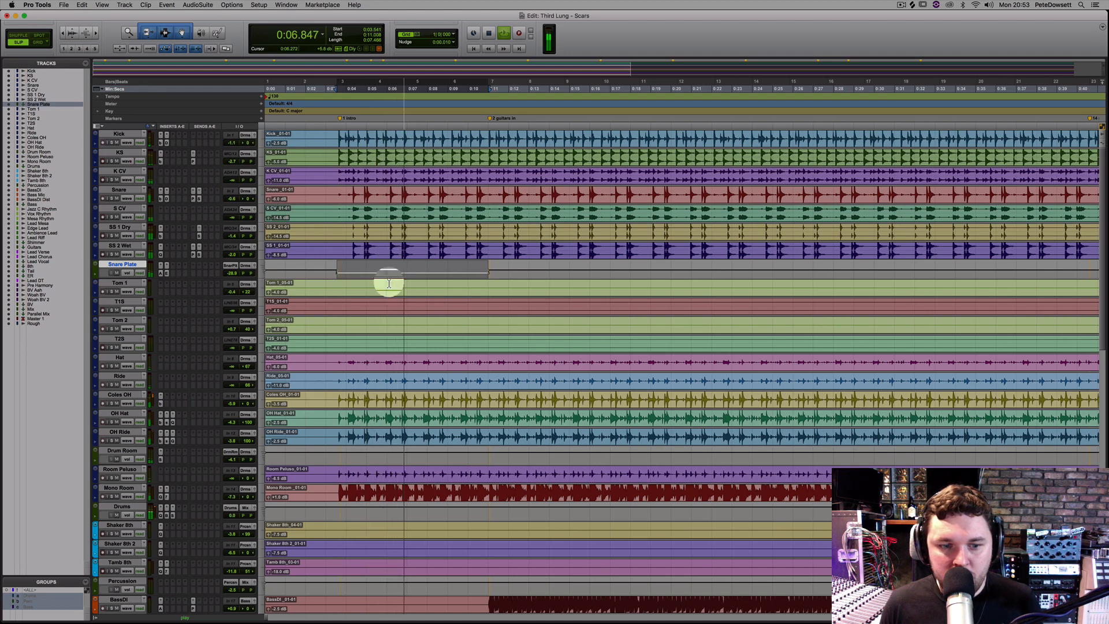
- Move the intro selection down from Snare Plate to Drum Room, lower that track's volume automation there and replay from just before the intro
key("semicolon")
key("semicolon")
key("semicolon")
key("semicolon")
key("semicolon")
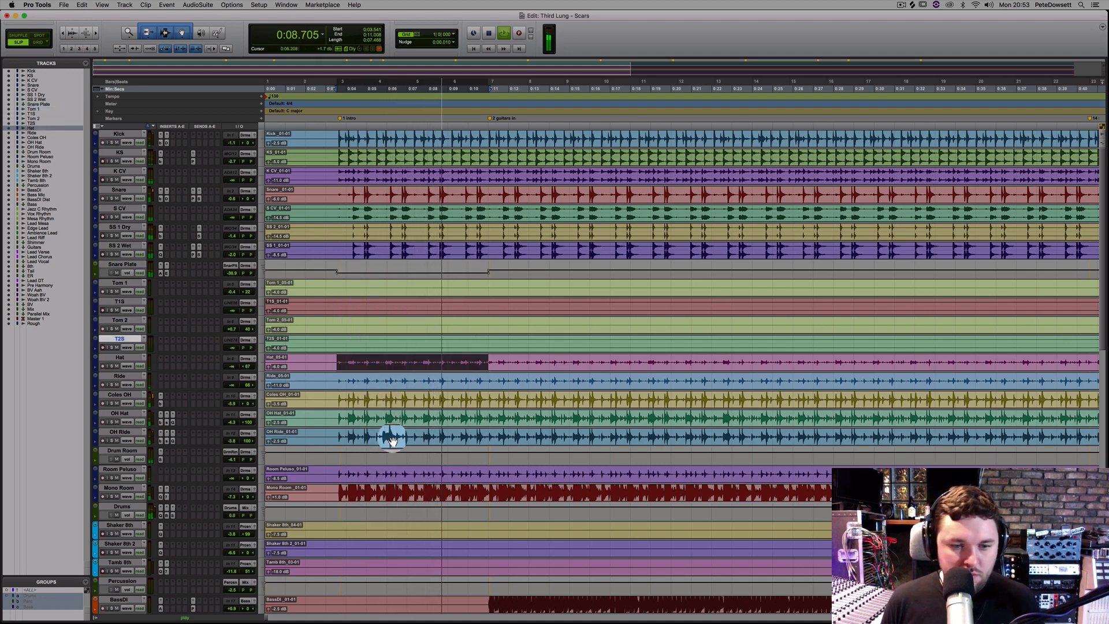
key("semicolon")
key("semicolon")
key("semicolon")
key("semicolon")
key("semicolon")
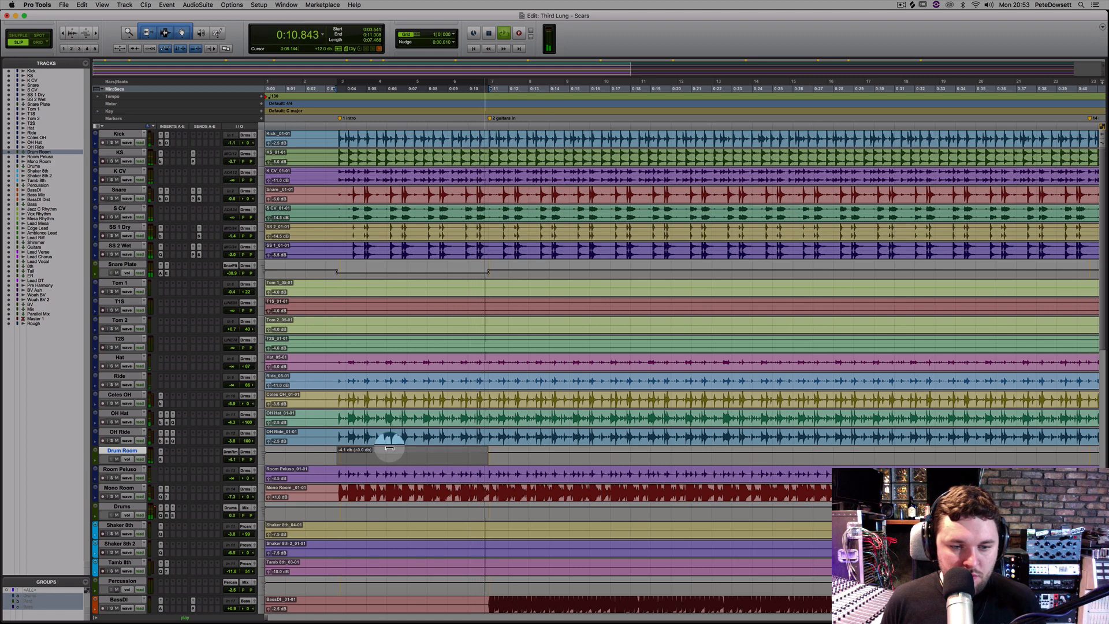
left_click_drag(389, 449, 320, 457)
left_click(321, 459)
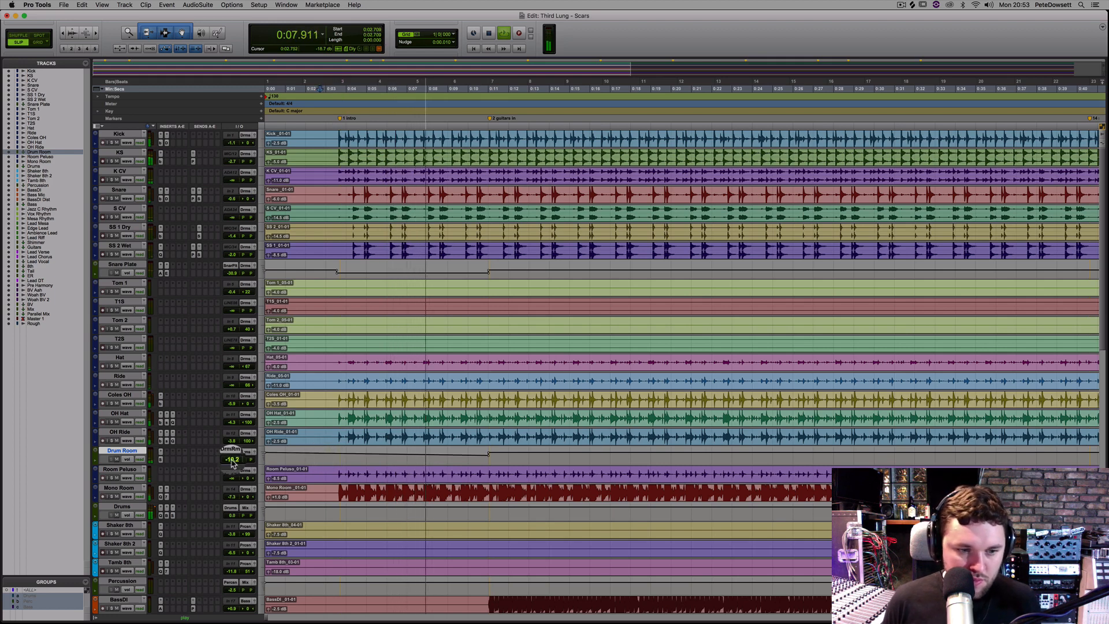
- Level Drum Room's automation from the song start at about -13.4 dB and delete Snare Plate's breakpoint at the intro marker to extend its lowered level back
left_click_drag(268, 456, 268, 459)
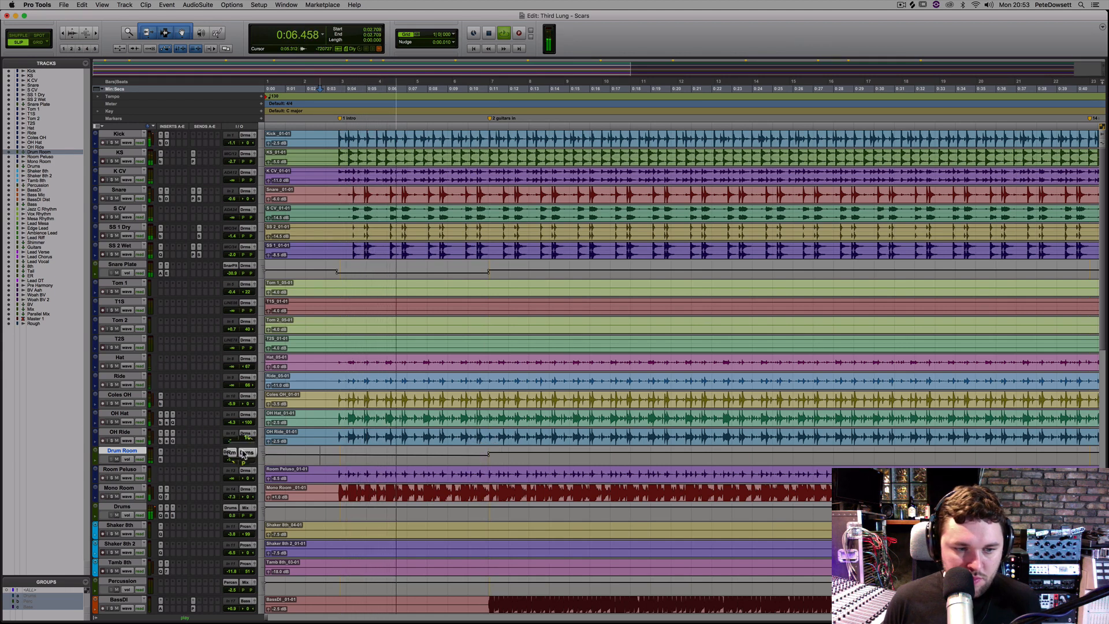
left_click_drag(268, 457, 268, 459)
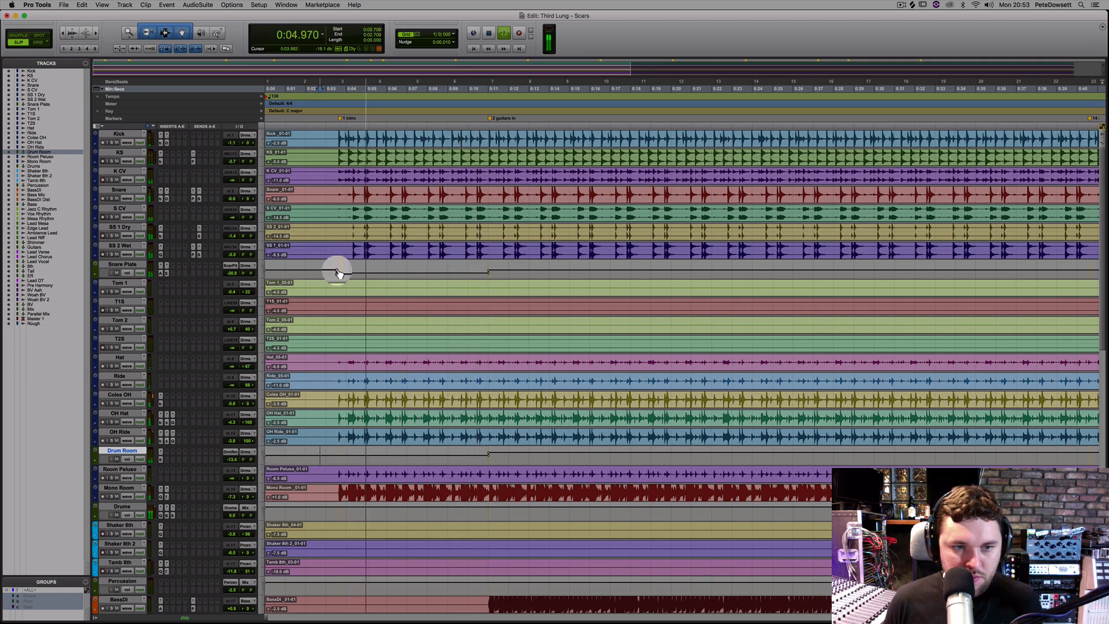
left_click(338, 271, "alt")
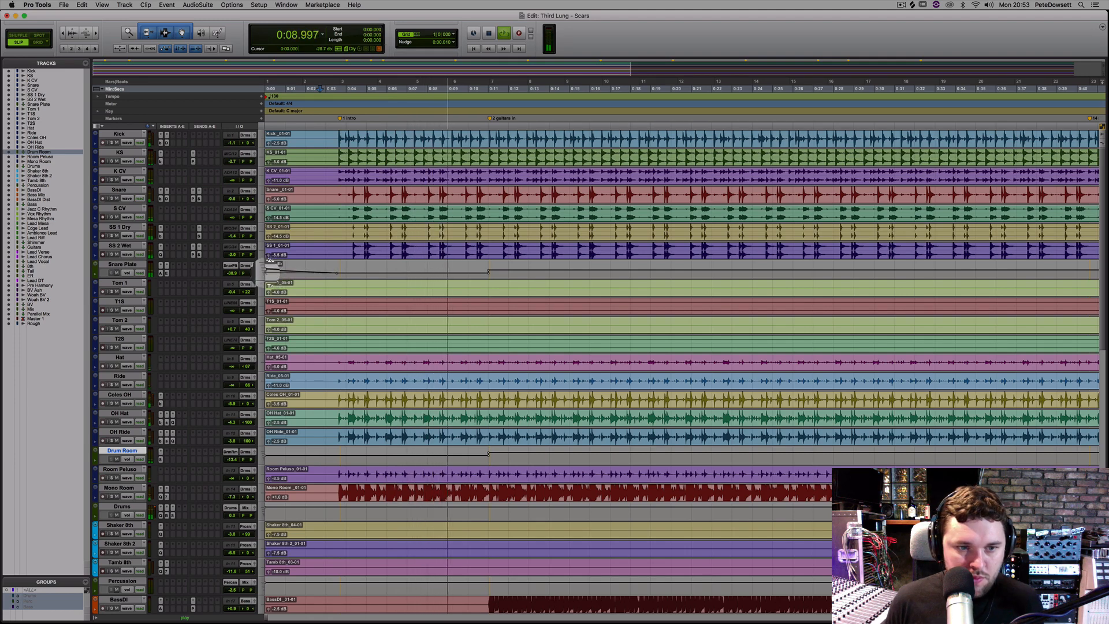
- Replay from the intro marker on Snare Plate and check its fader and the other drum levels in the Mix window
key("r")
key("r")
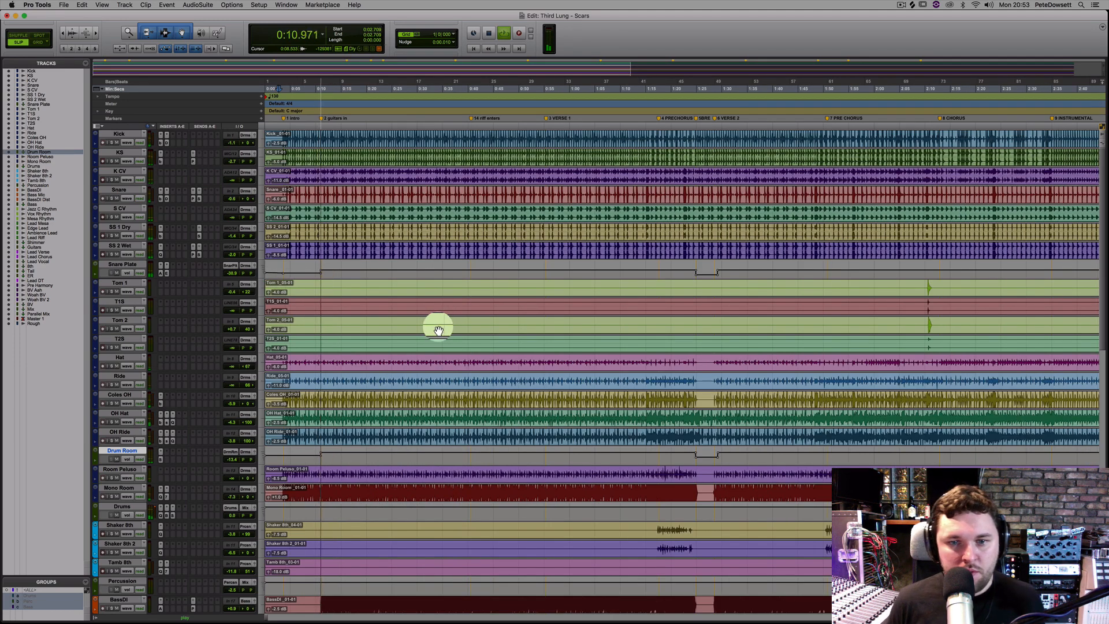
key("space")
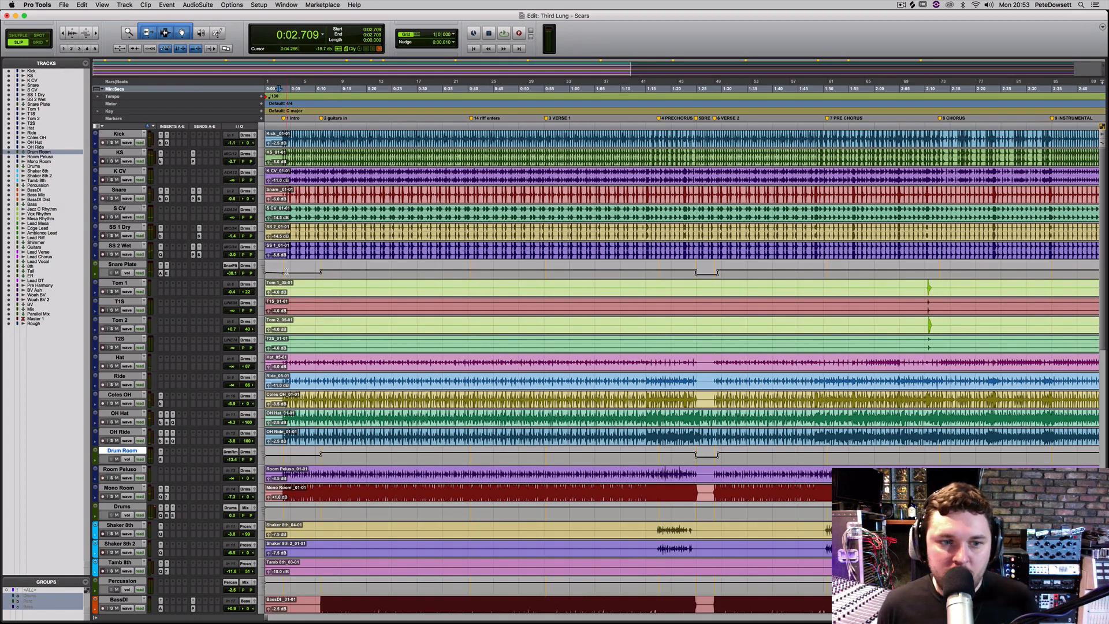
left_click(285, 270)
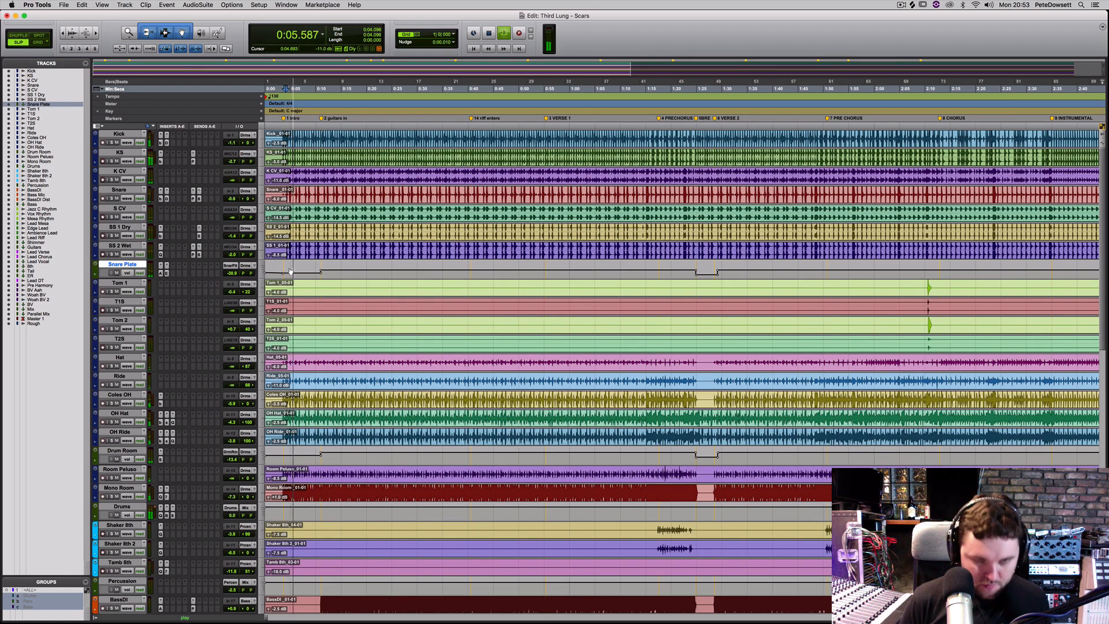
key("super+equal")
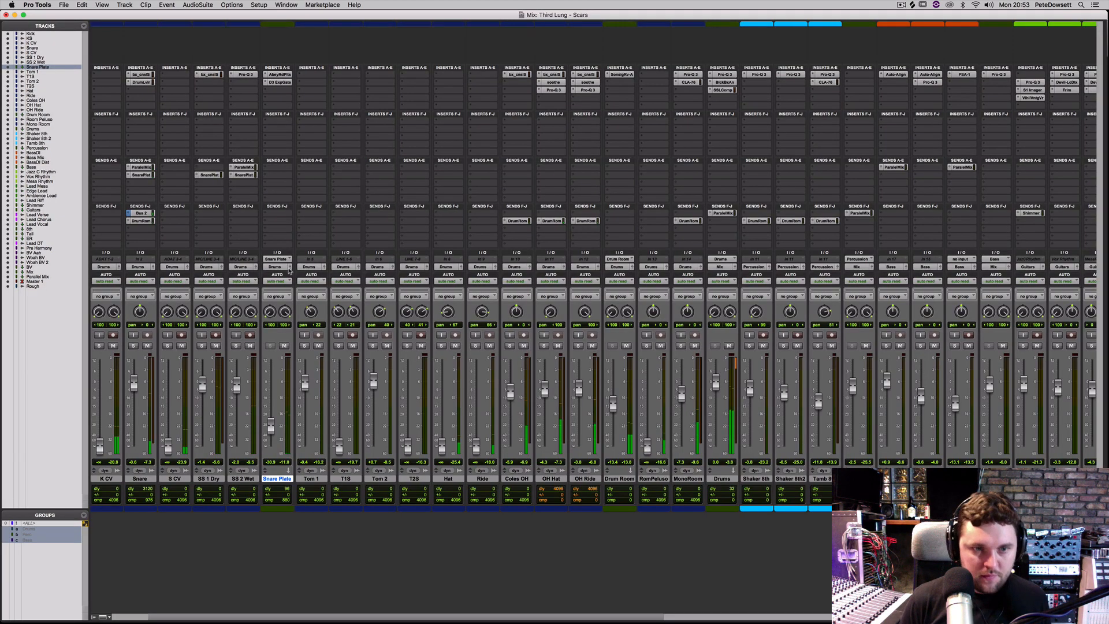
left_click(281, 480)
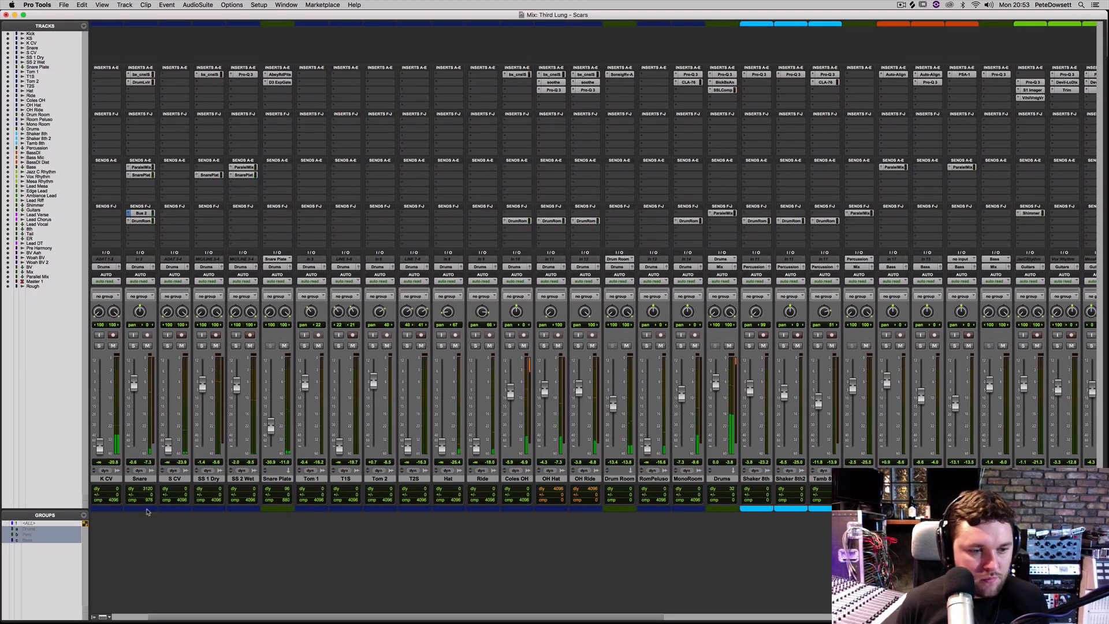
left_click_drag(214, 618, 134, 617)
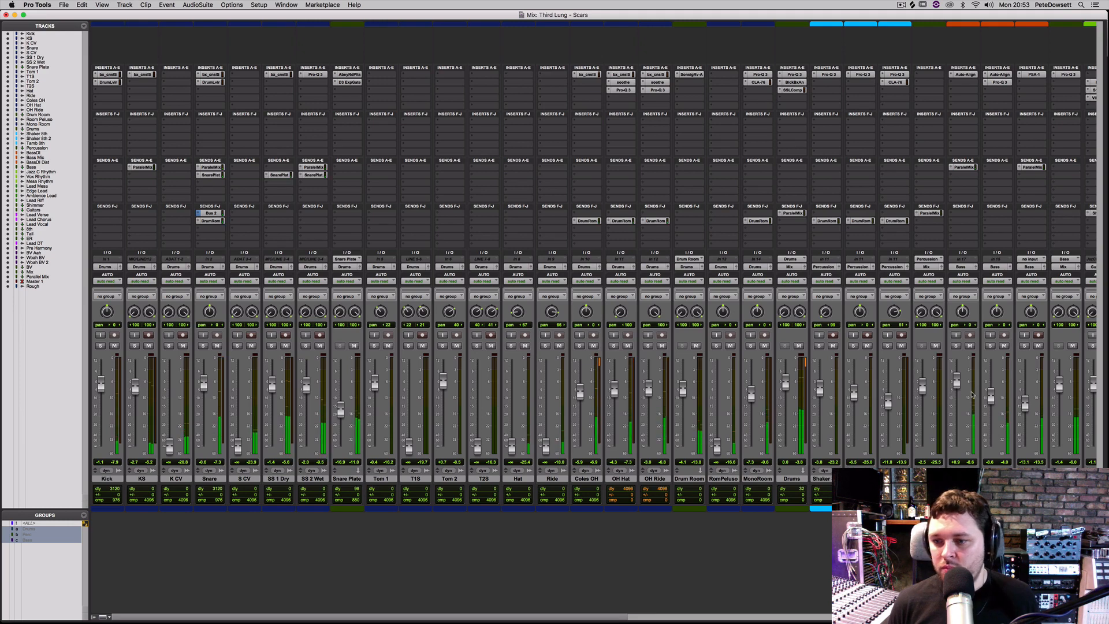
- Open the Sonsig Rev-A reverb on Drum Room, check its settings and output control, and close it
scroll(578, 618, "right", 10)
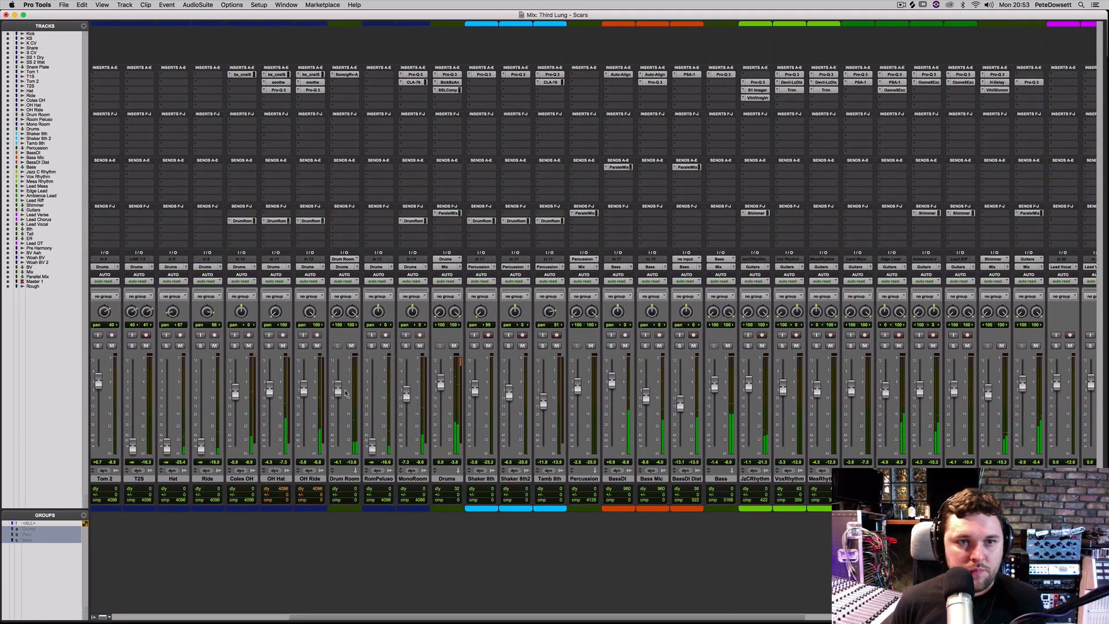
left_click(347, 76)
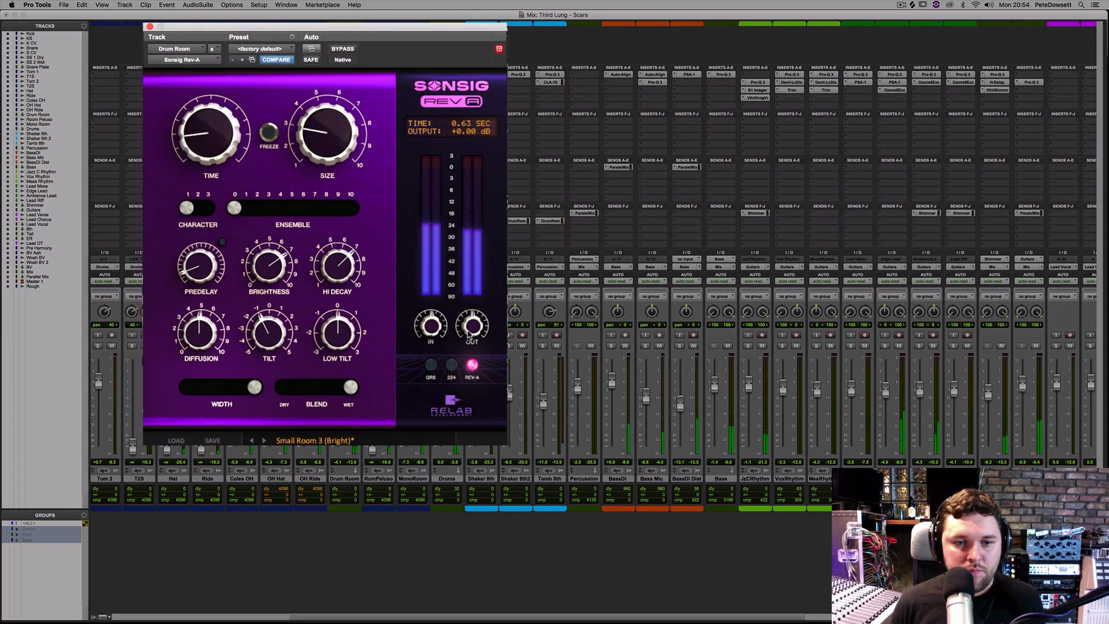
left_click_drag(470, 335, 466, 339)
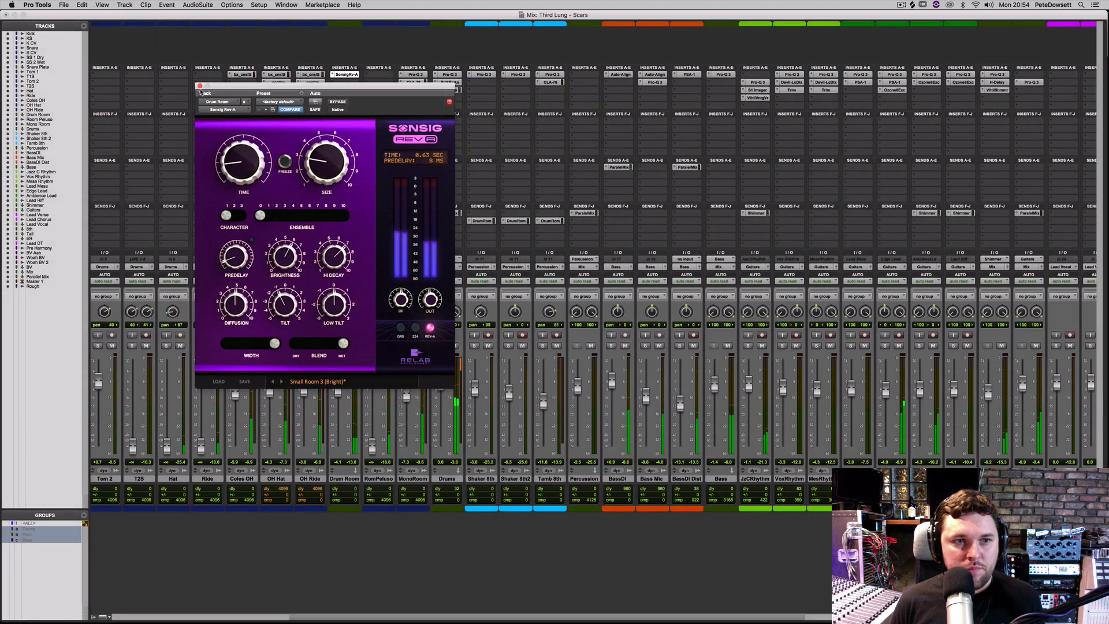
left_click(149, 26)
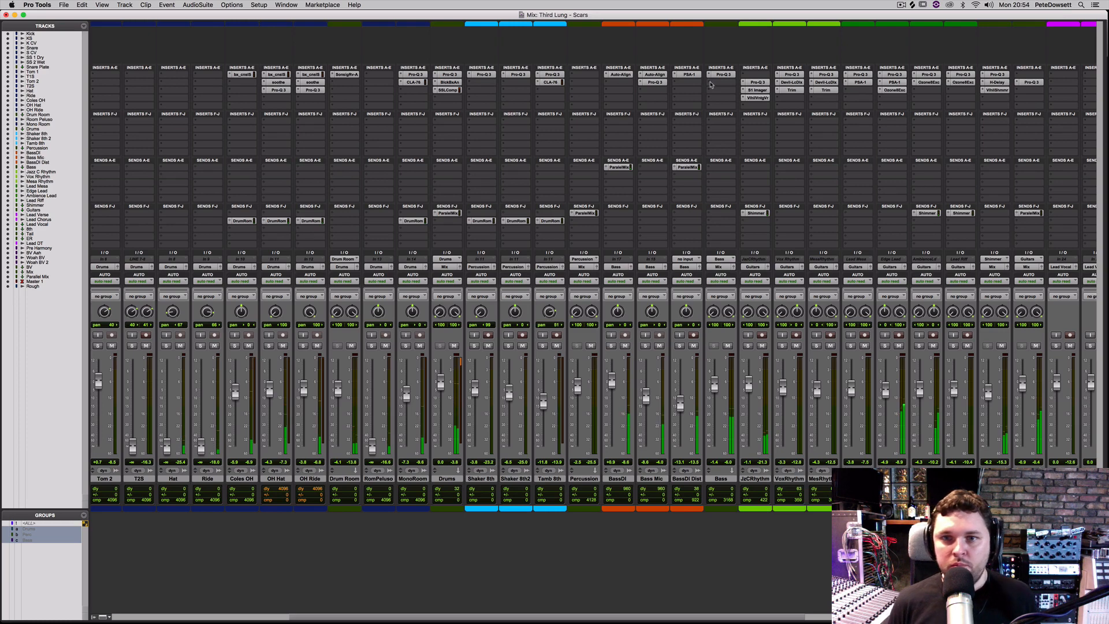
- Insert a stereo FabFilter Pro-MB after Pro-Q 3 on the Bass bus and play from the guitars in marker in the Edit window
left_click(712, 85)
mouse_move(804, 95)
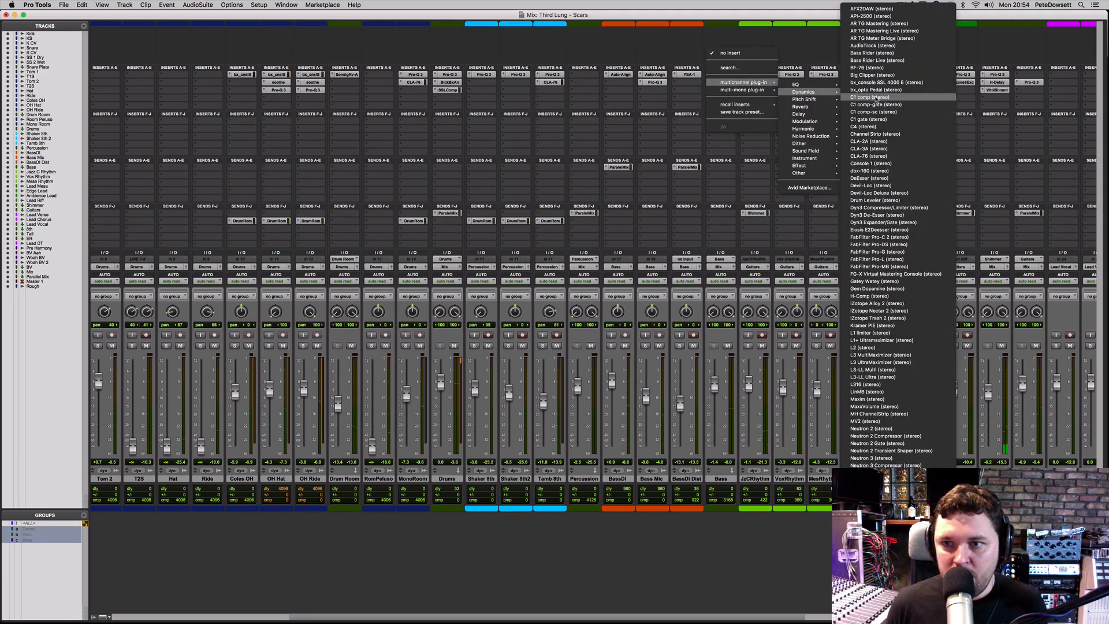
left_click(905, 267)
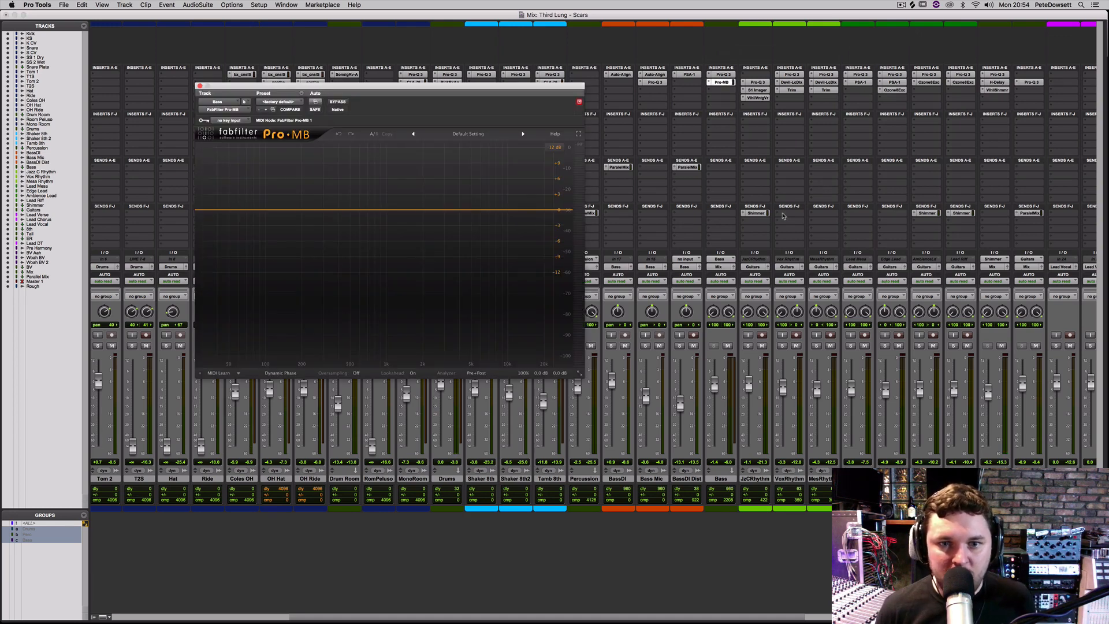
key("super+equal")
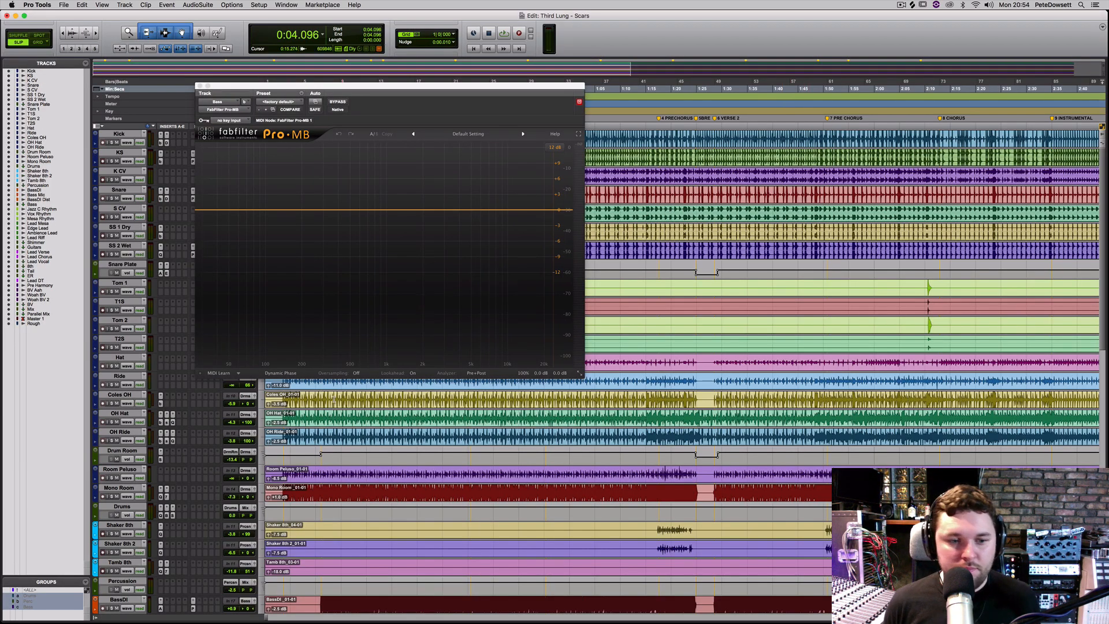
left_click(320, 416)
key("space")
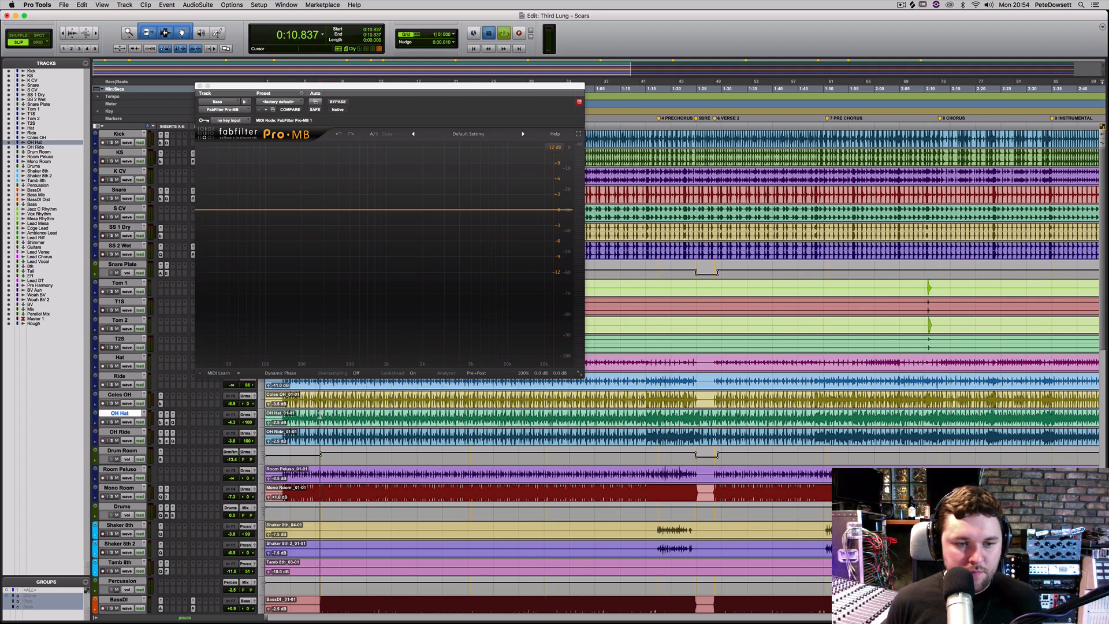
- Create a Pro-MB band covering the lowest bass and a second centred near 415 Hz, with band 2's threshold at about -25.4 dB
left_click(284, 210)
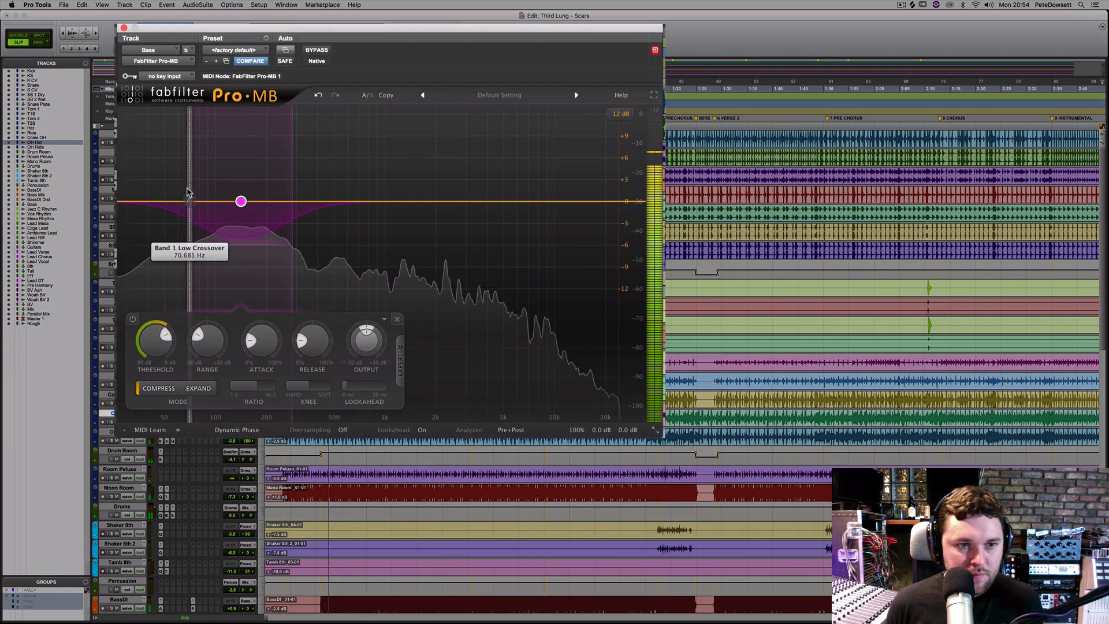
left_click_drag(185, 200, 122, 200)
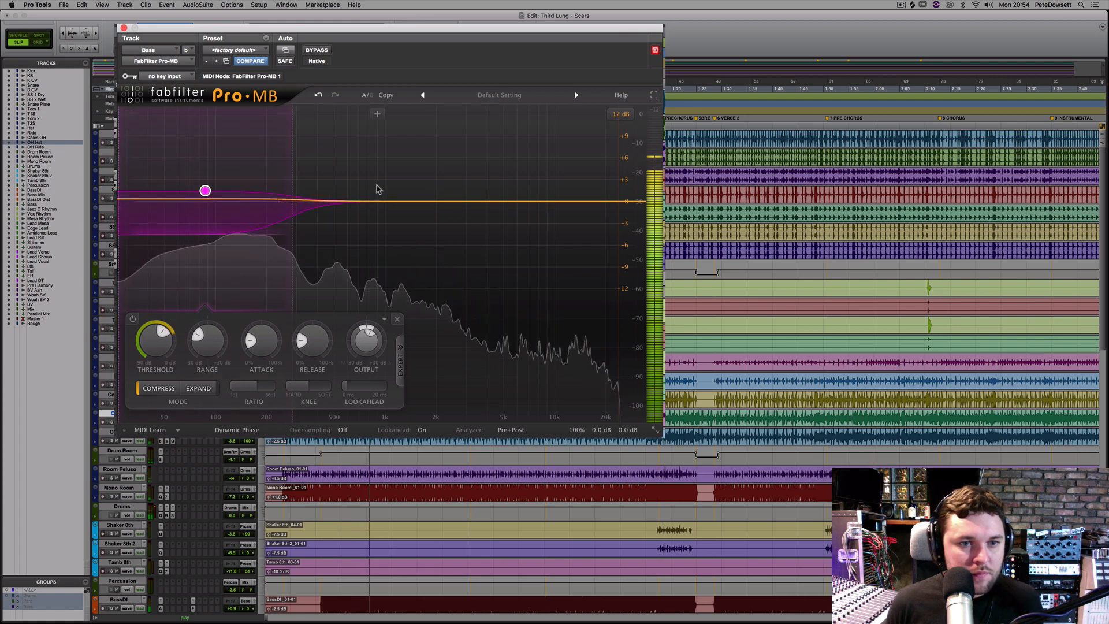
left_click_drag(329, 207, 394, 186)
left_click_drag(228, 341, 228, 346)
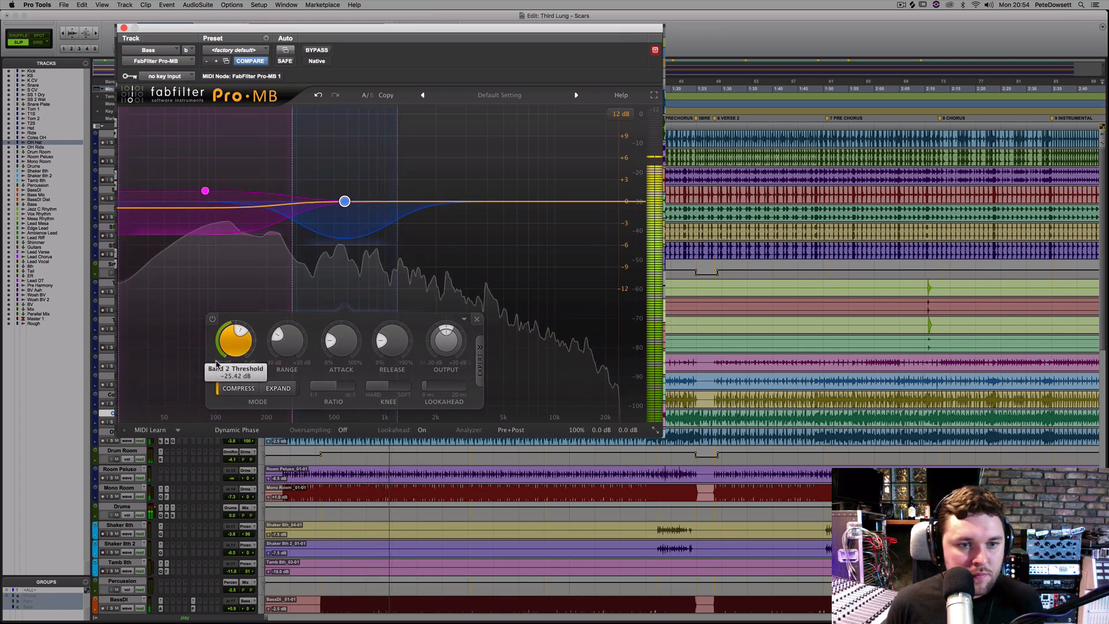
left_click_drag(293, 267, 243, 273)
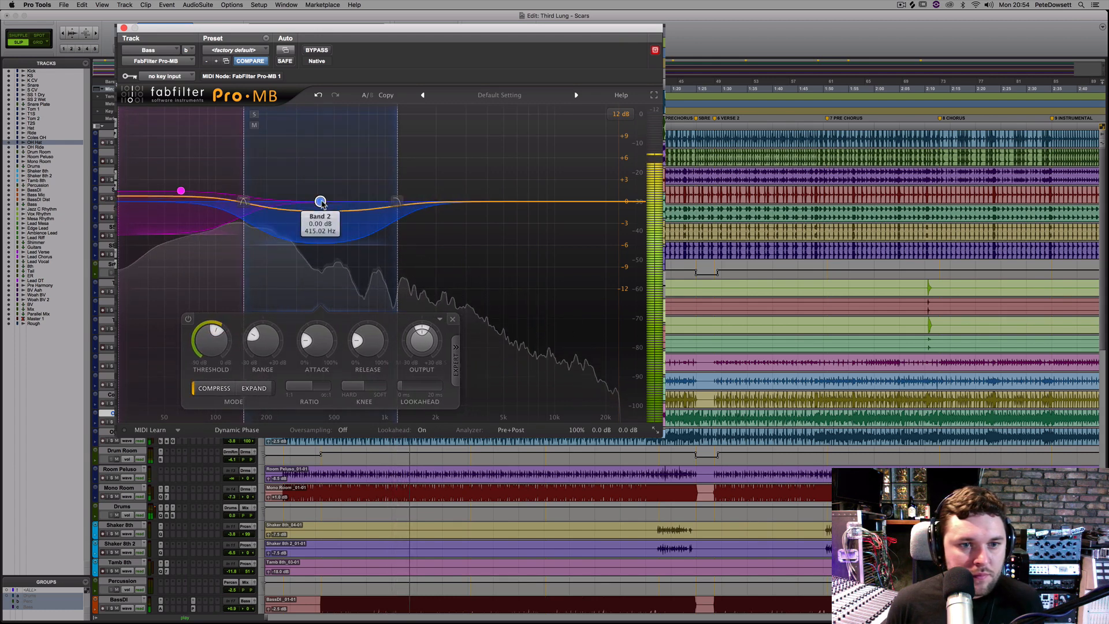
- Raise Pro-MB band 1 to about +2 dB and band 2 to about +0.95 dB, comparing against bypass, then close the plug-in
left_click_drag(181, 191, 181, 187)
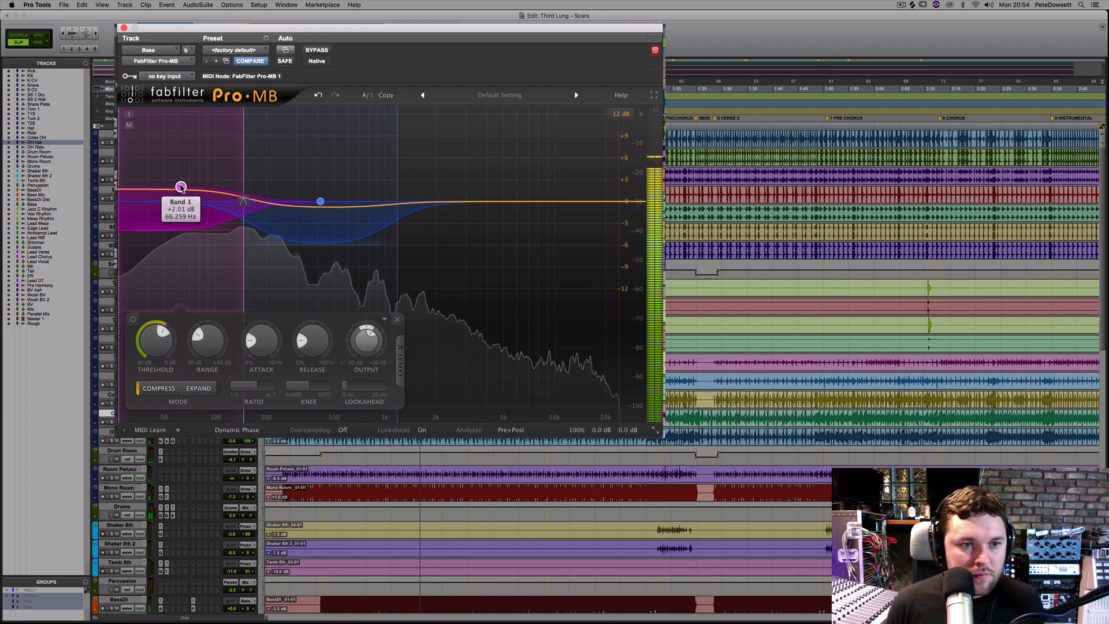
left_click(316, 50)
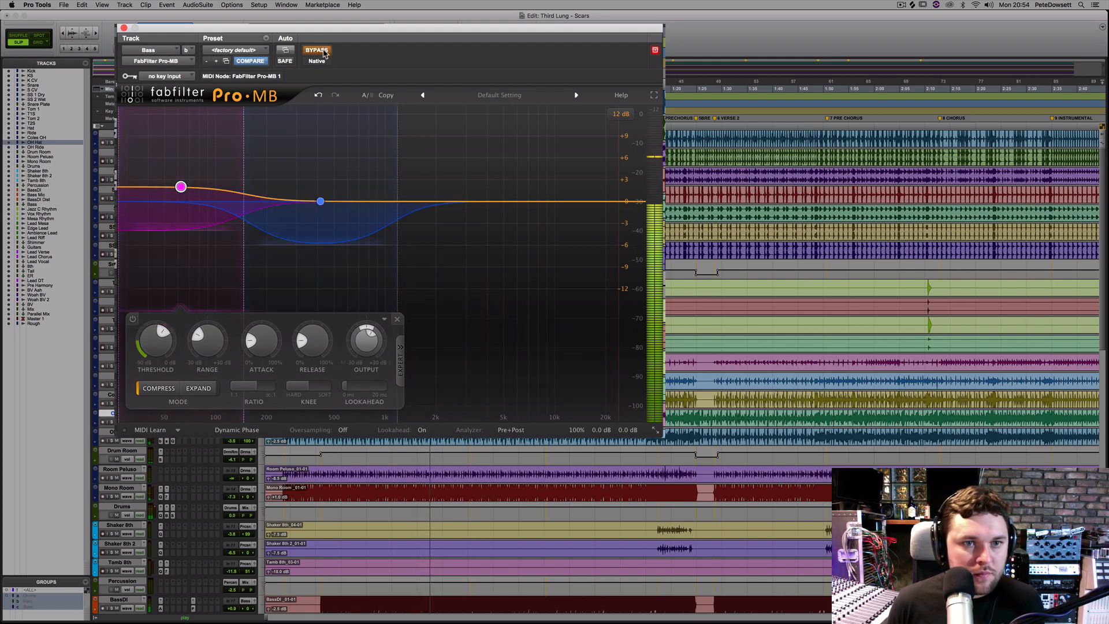
left_click(316, 50)
left_click(321, 201)
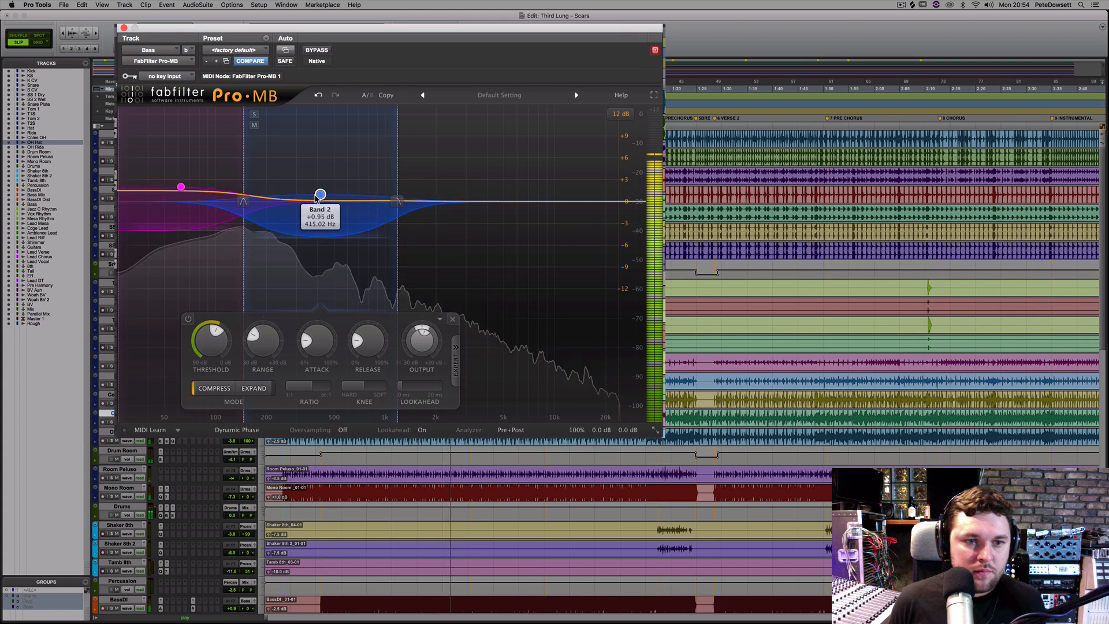
left_click_drag(245, 204, 247, 207)
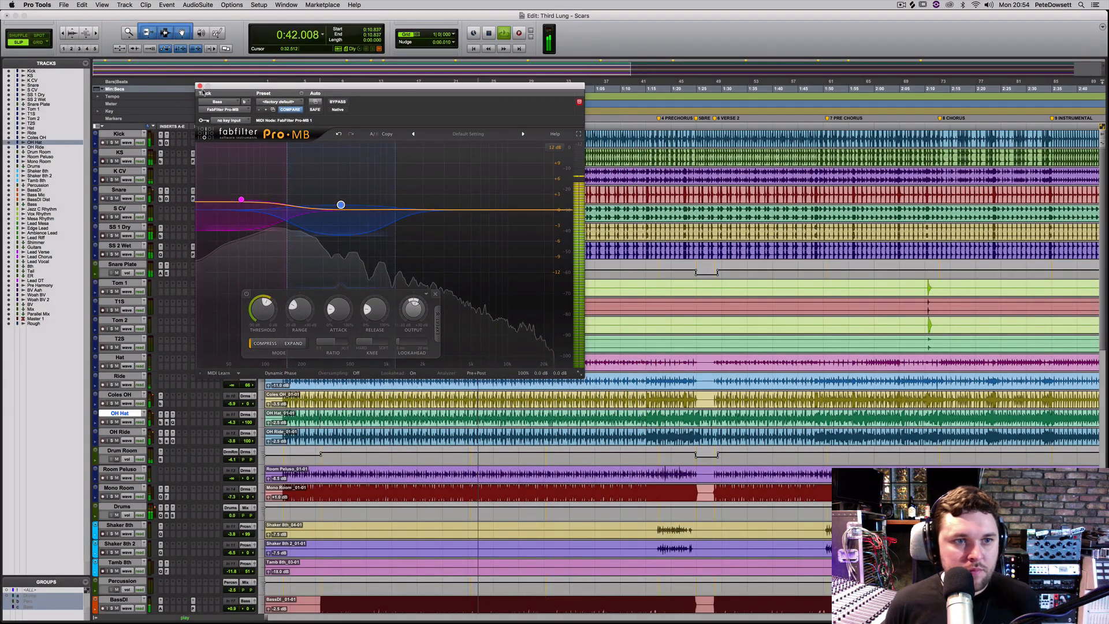
left_click(200, 86)
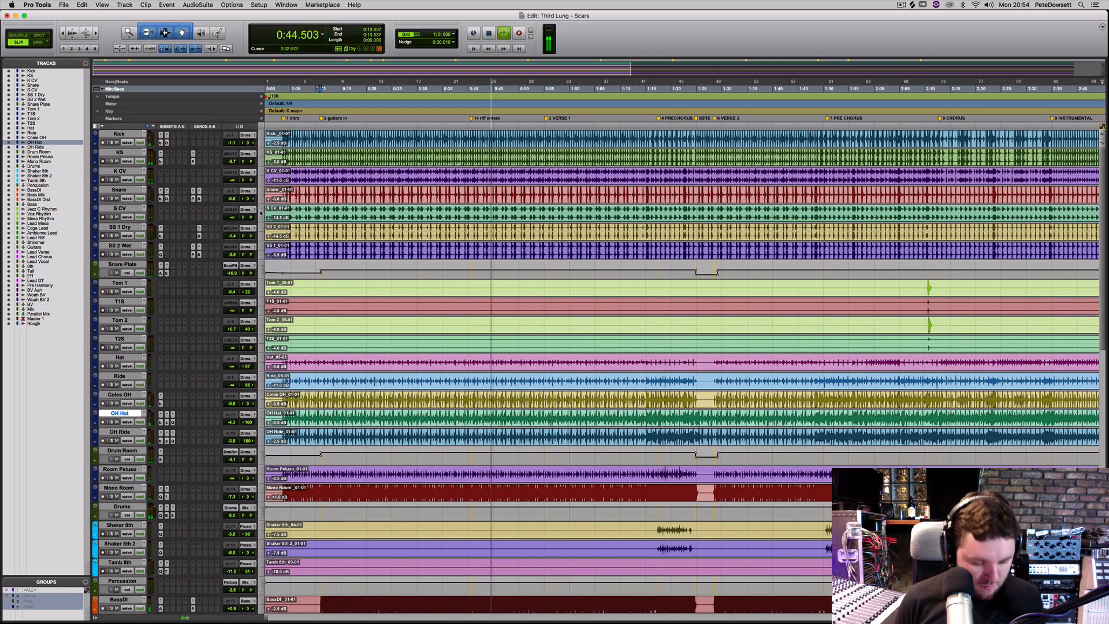
- Place the playback cursor at the start of the Vox Rhythm clip at the riff enters marker and enlarge that track's height
scroll(614, 352, "down", 1)
scroll(614, 353, "down", 14)
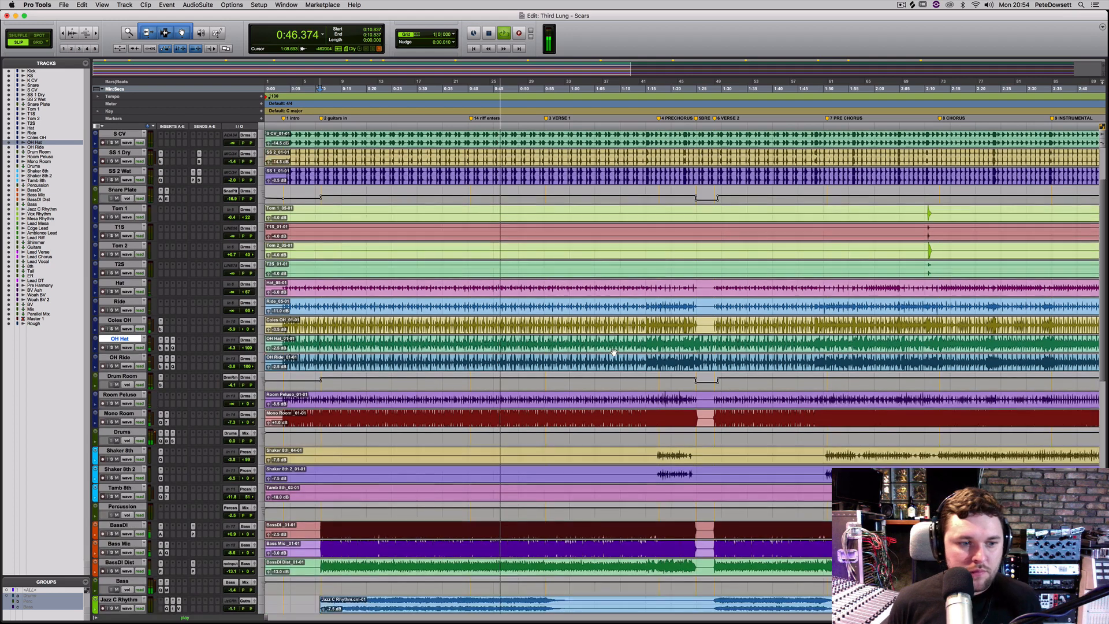
scroll(596, 353, "down", 2)
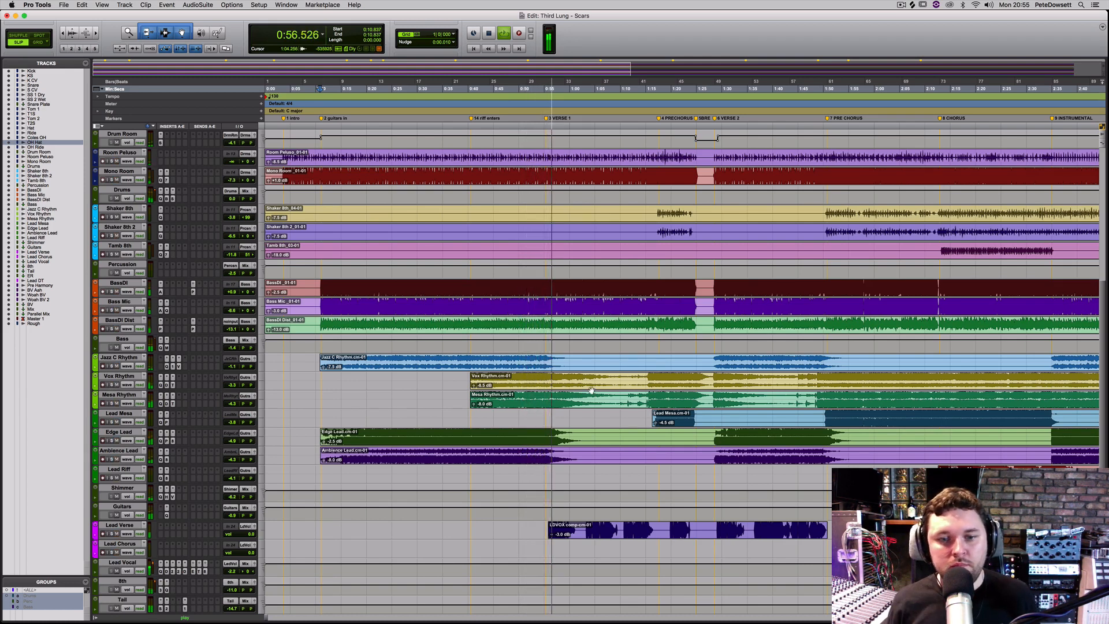
left_click(469, 378)
key("space")
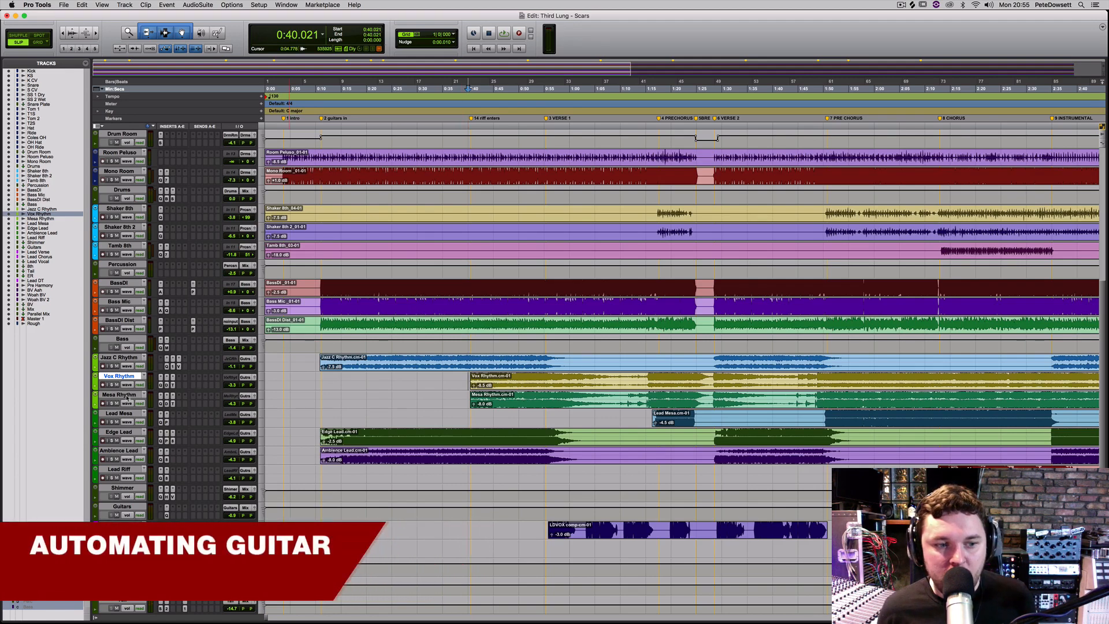
left_click_drag(122, 399, 124, 414)
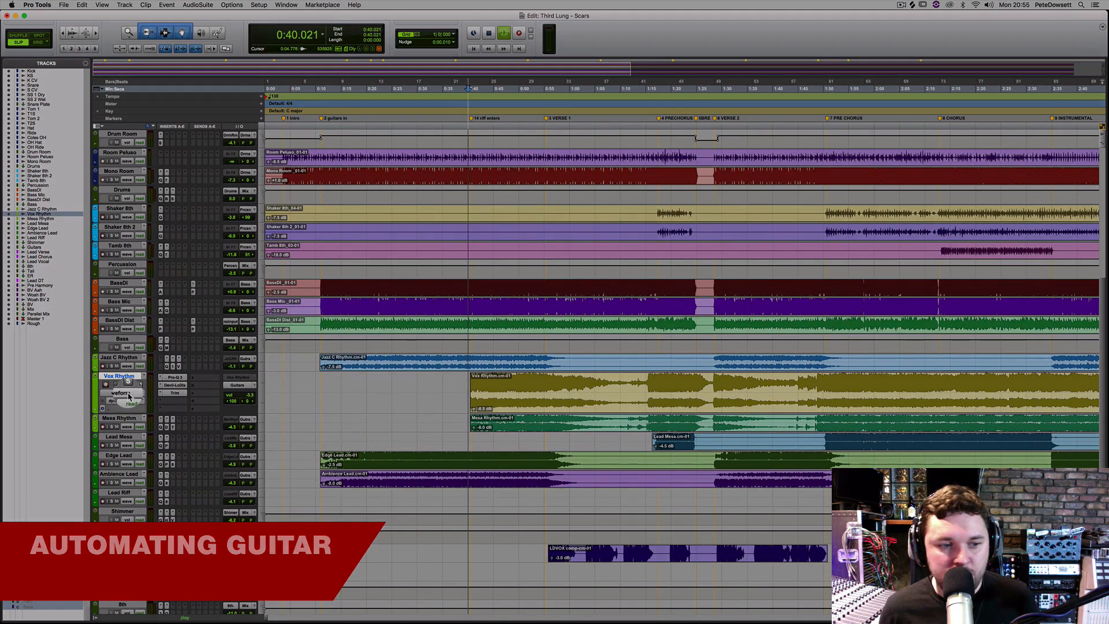
- Show the volume automation on Vox Rhythm, set its automation mode to touch and start playback just before the riff enters
key("space")
left_click(130, 401)
left_click(137, 409)
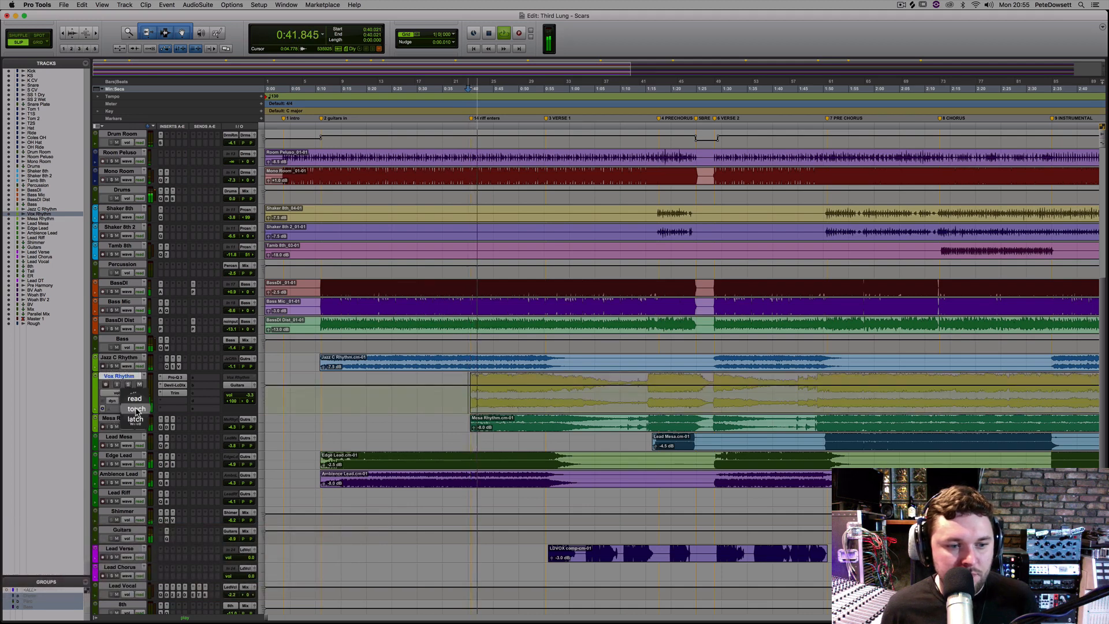
key("space")
left_click(457, 393)
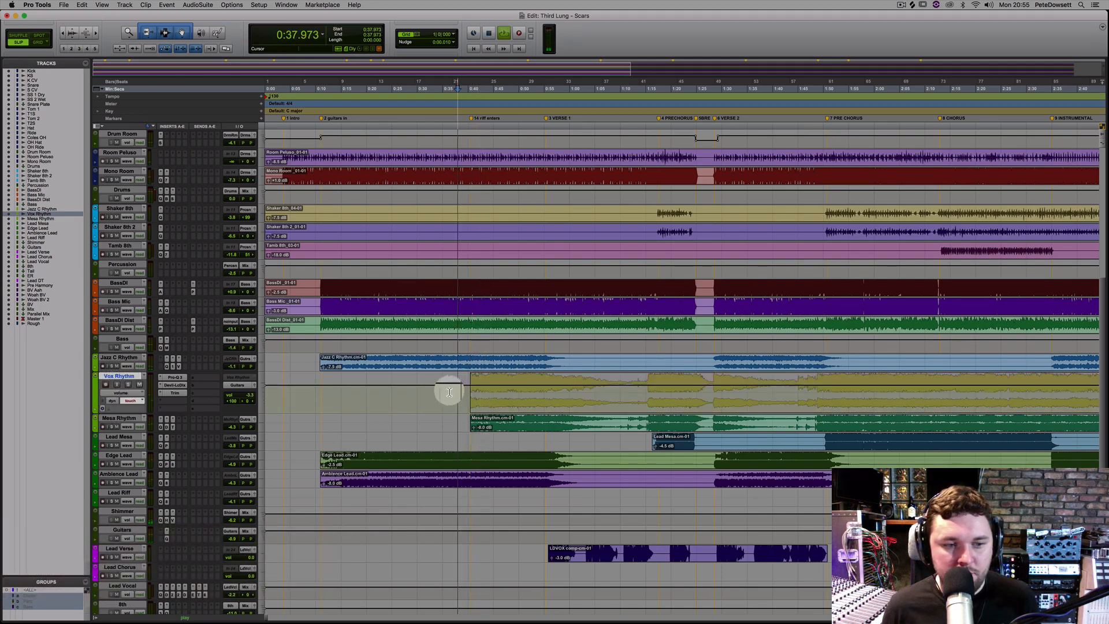
key("space")
left_click_drag(249, 396, 248, 392)
key("space")
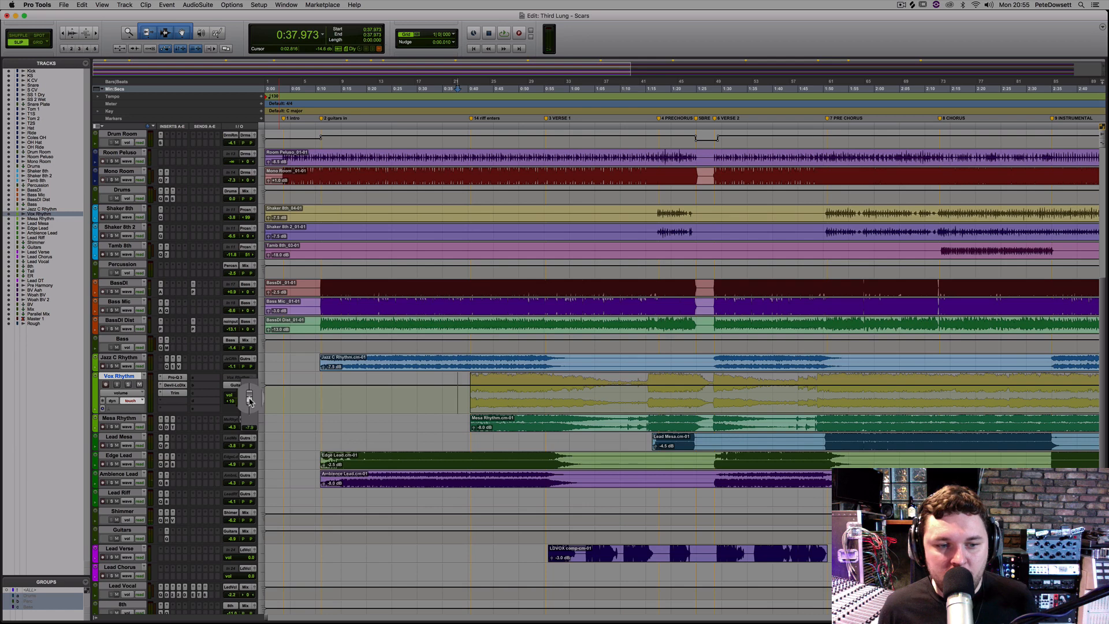
left_click_drag(250, 401, 250, 400)
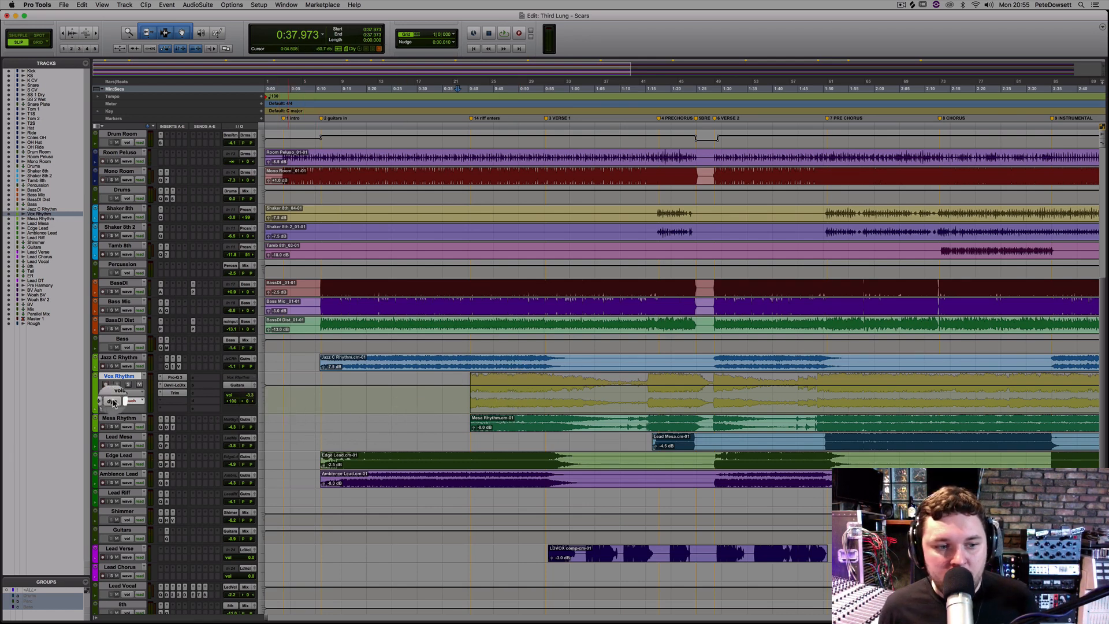
- Switch Vox Rhythm automation to latch, record a volume ride from the riff enters section into verse 1, and delete the ride's verse portion
left_click(131, 401)
left_click(132, 410)
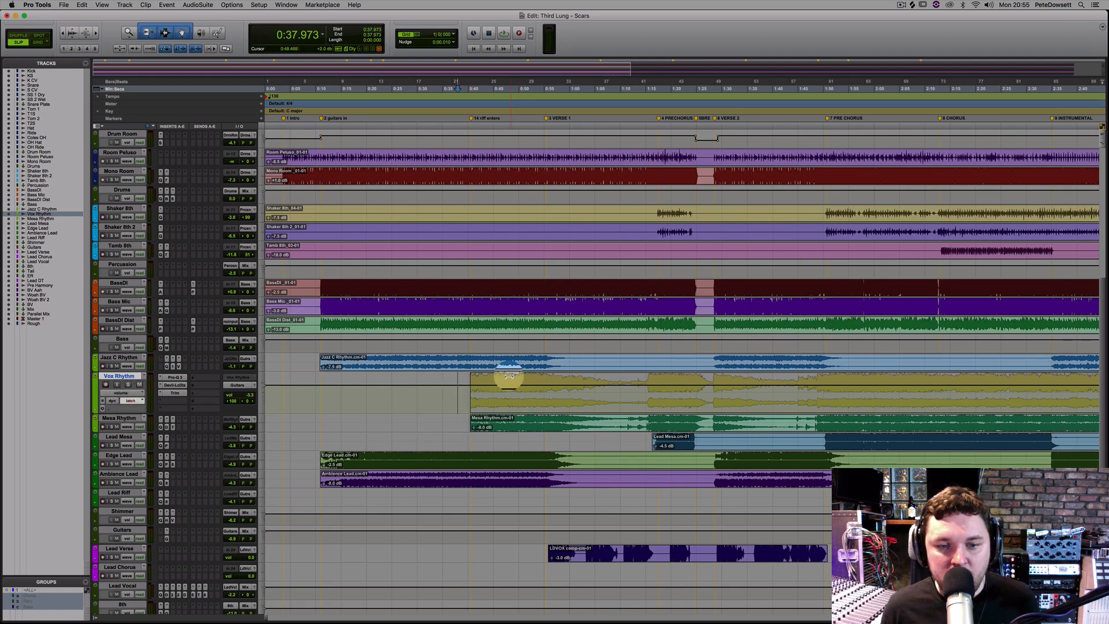
key("space")
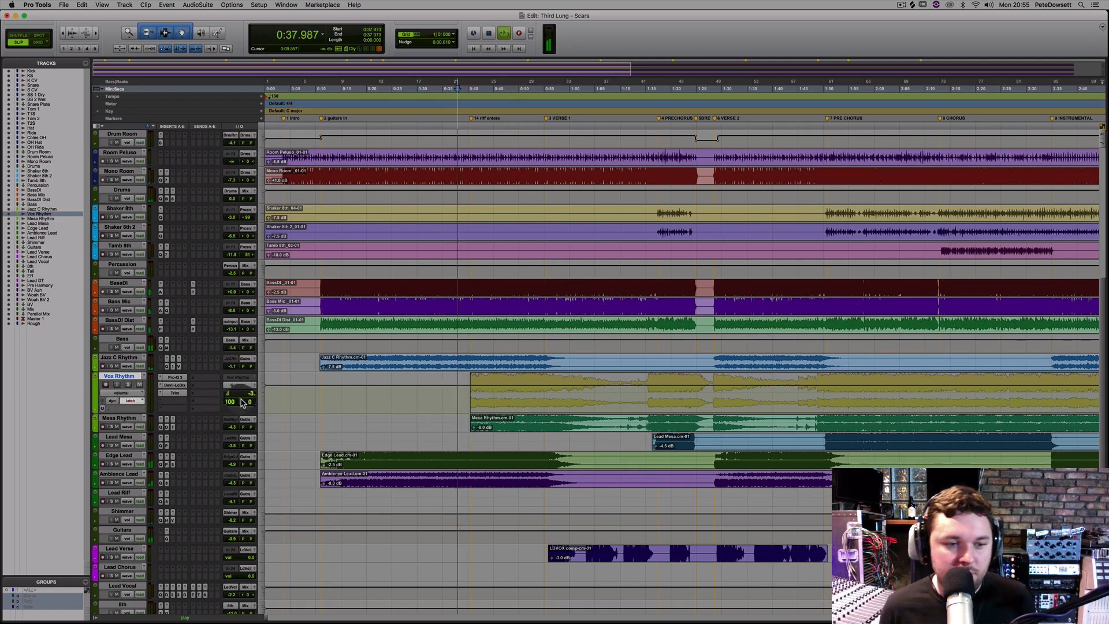
left_click_drag(250, 398, 248, 401)
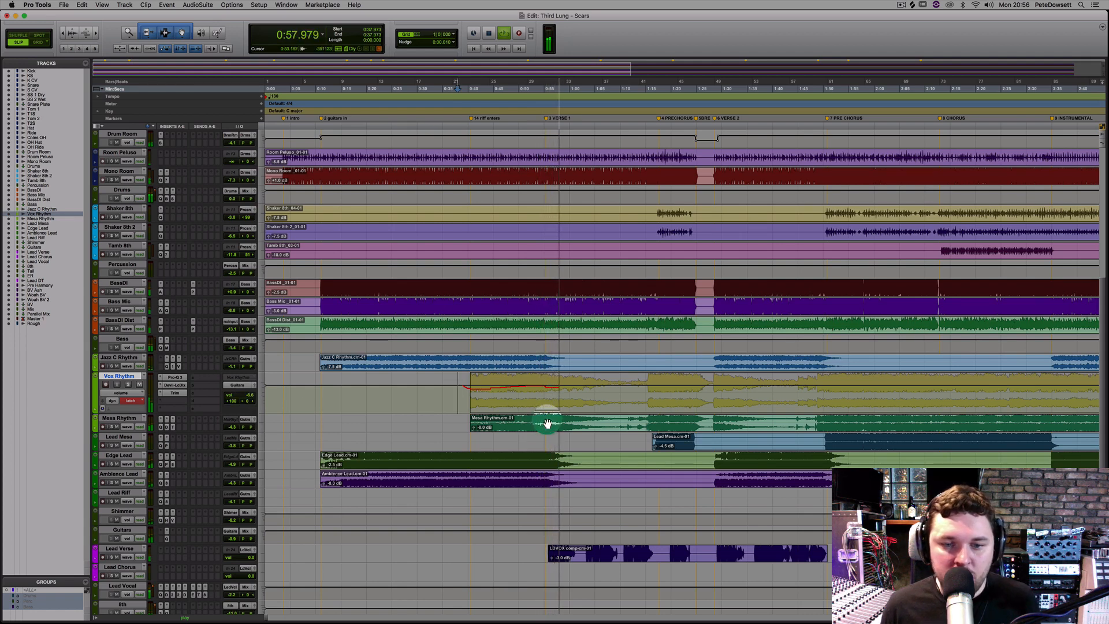
key("space")
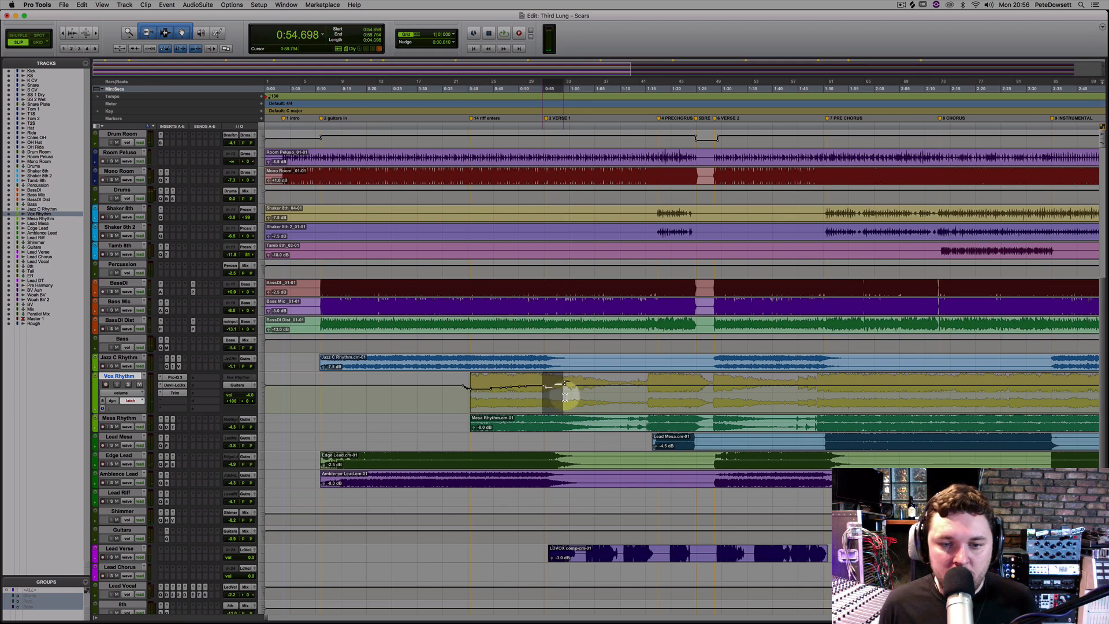
key("Delete")
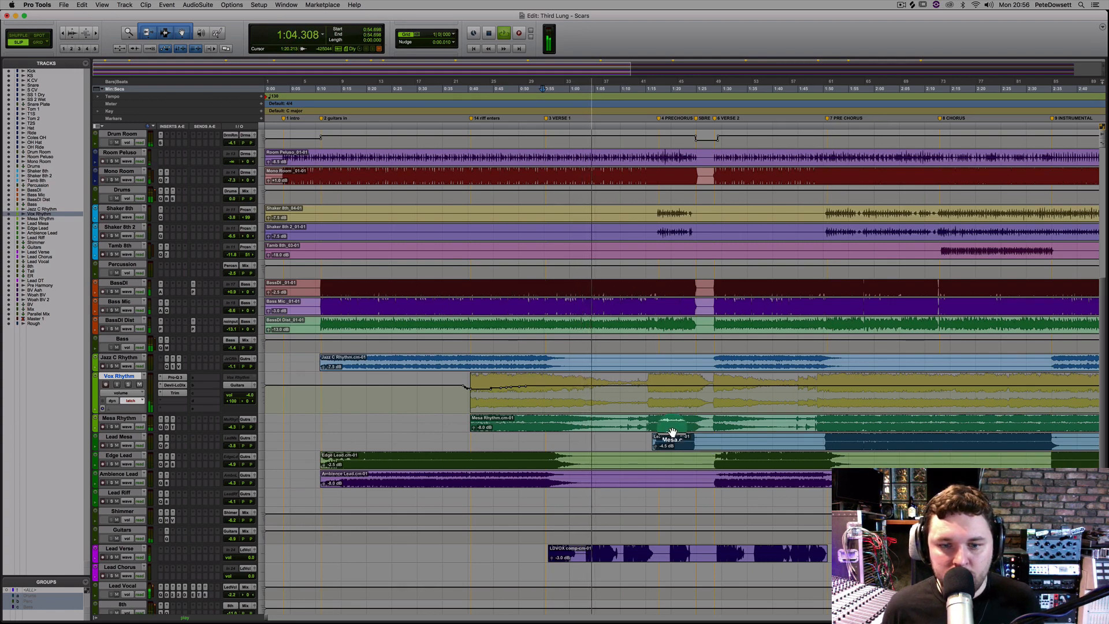
key("space")
- Audition the mix at the prechorus, the break and the start of verse 2, comparing the Tail track's reverb level
scroll(572, 436, "down", 6)
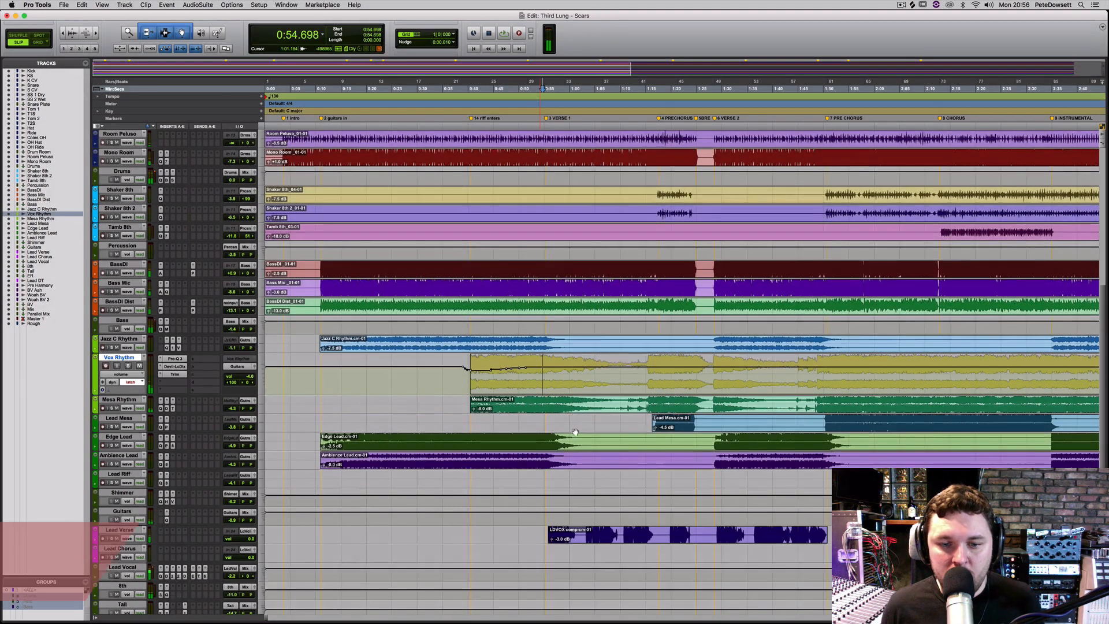
scroll(574, 436, "down", 6)
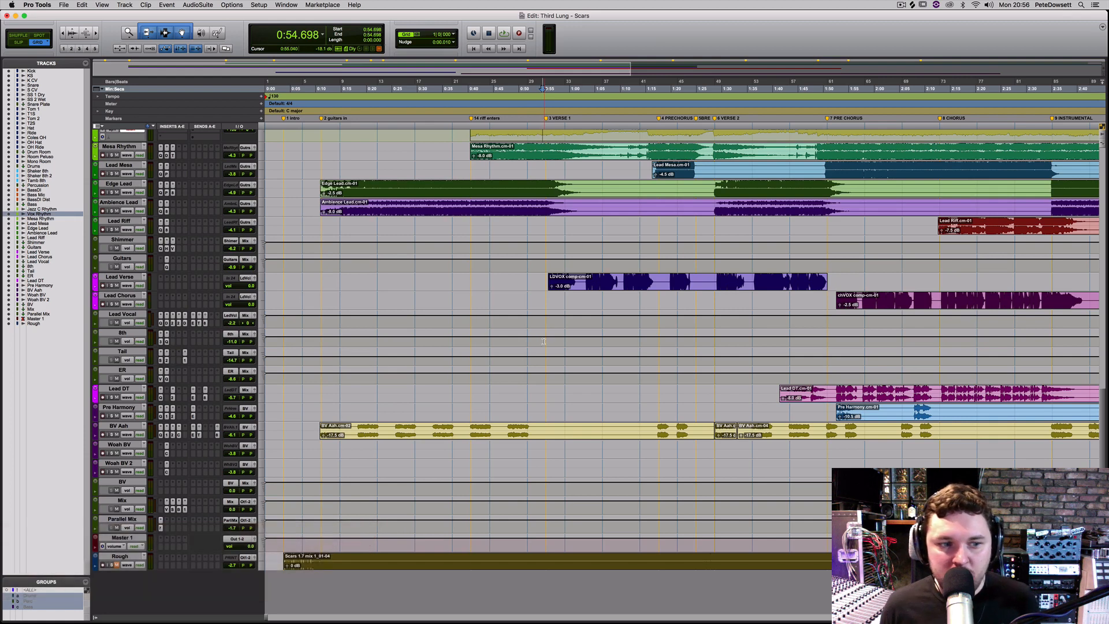
left_click_drag(546, 356, 742, 354)
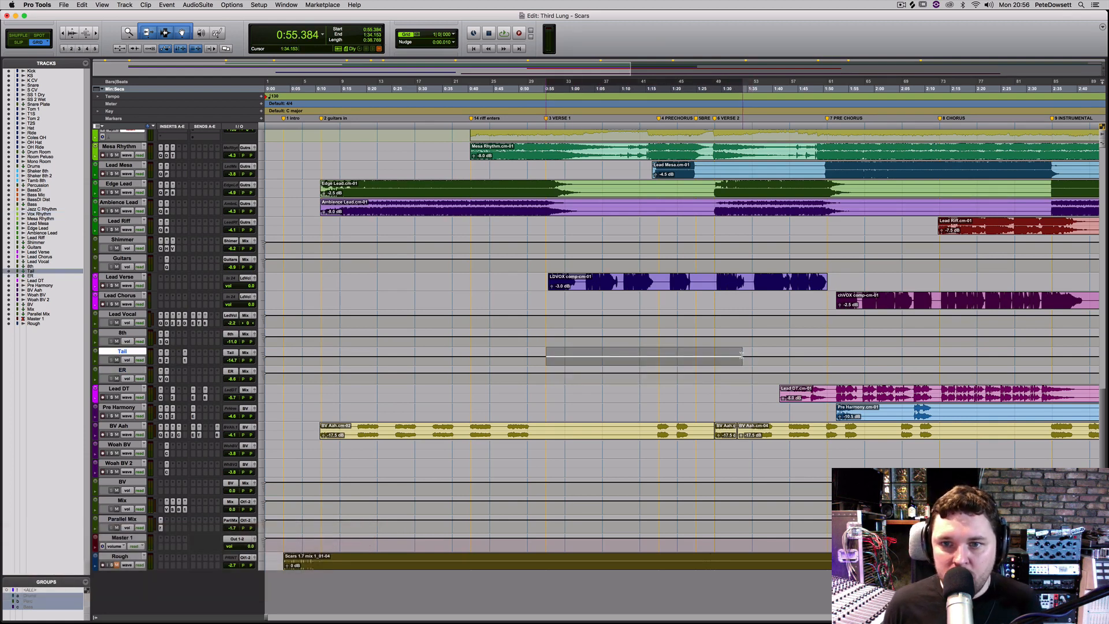
left_click_drag(658, 350, 660, 348)
left_click(658, 356)
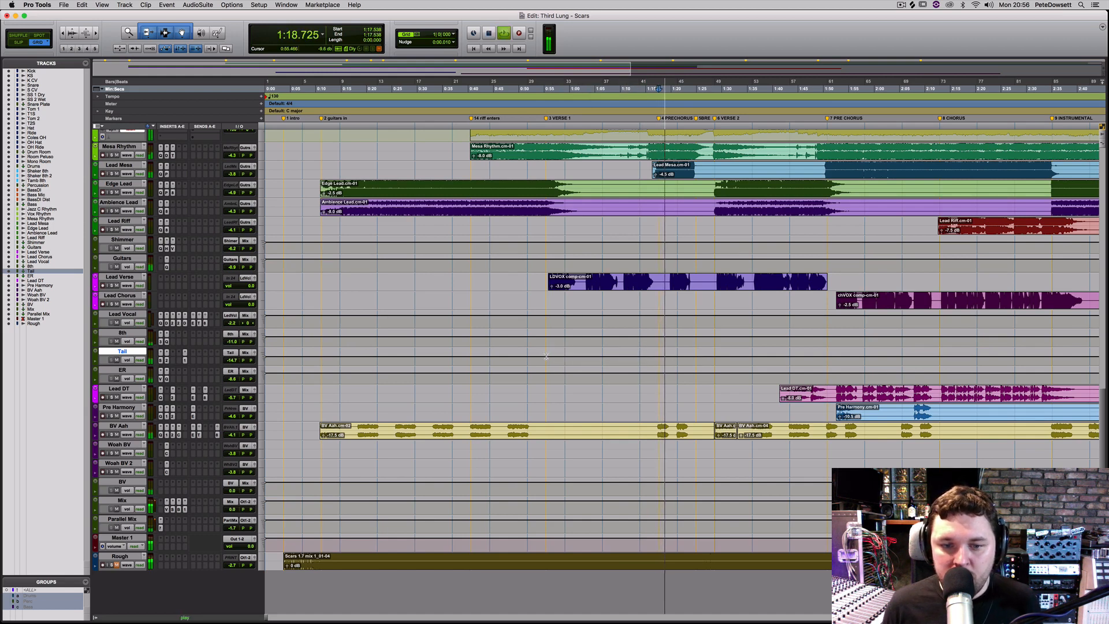
left_click_drag(546, 359, 715, 359)
left_click(697, 357)
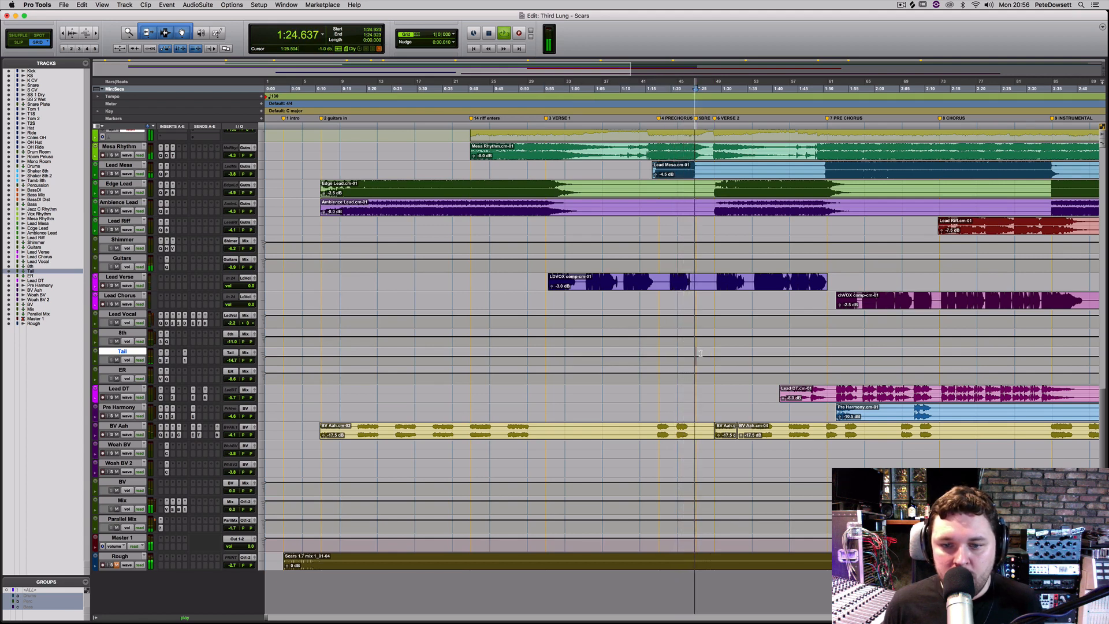
left_click(711, 356)
left_click(710, 356, "shift")
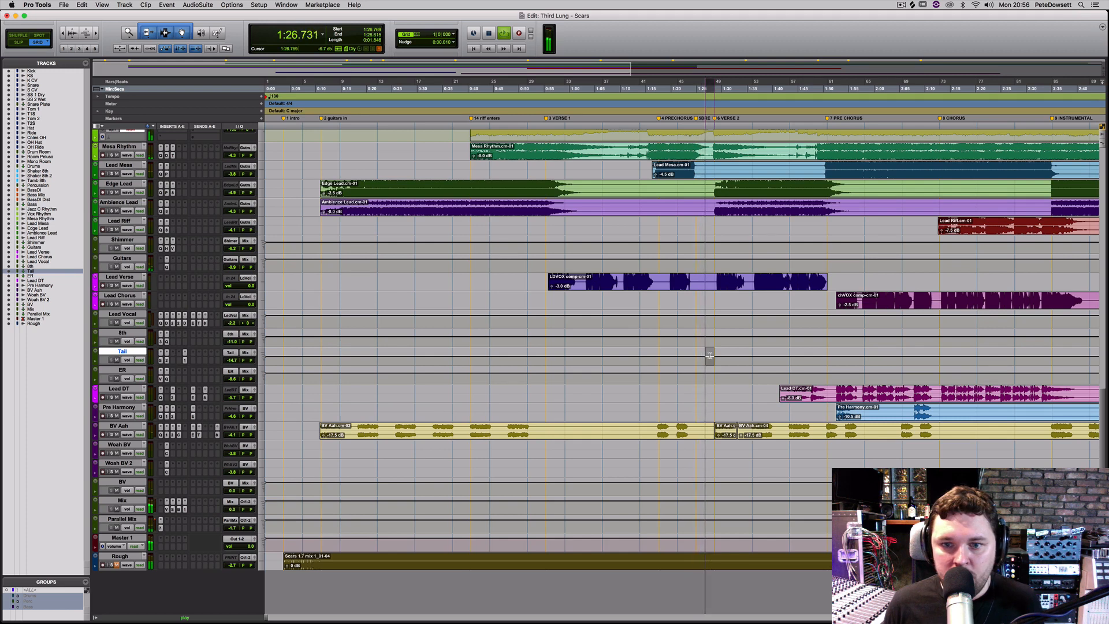
left_click(710, 356)
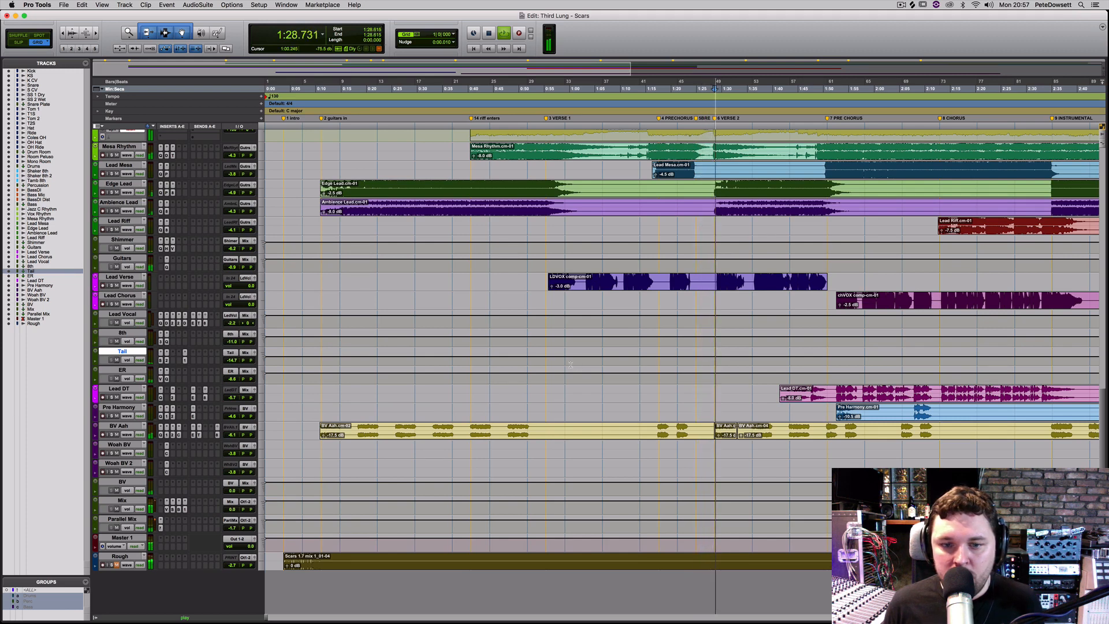
- Mark the Lead Verse vocal range from verse 1, and audition the starts of the pre chorus and chorus
left_click_drag(546, 281, 832, 281)
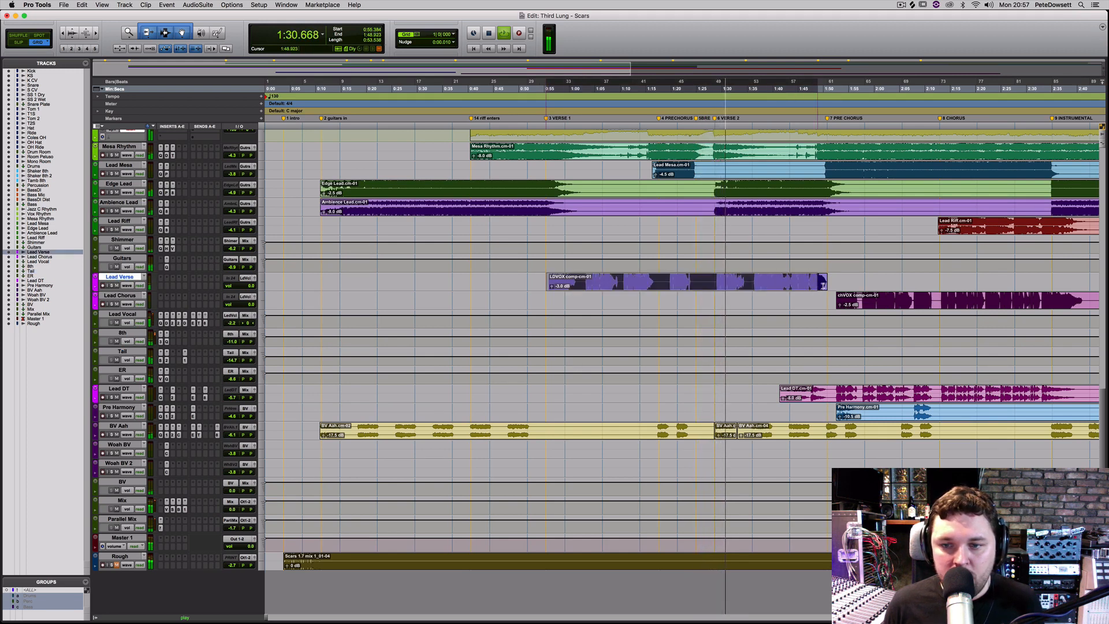
key("space")
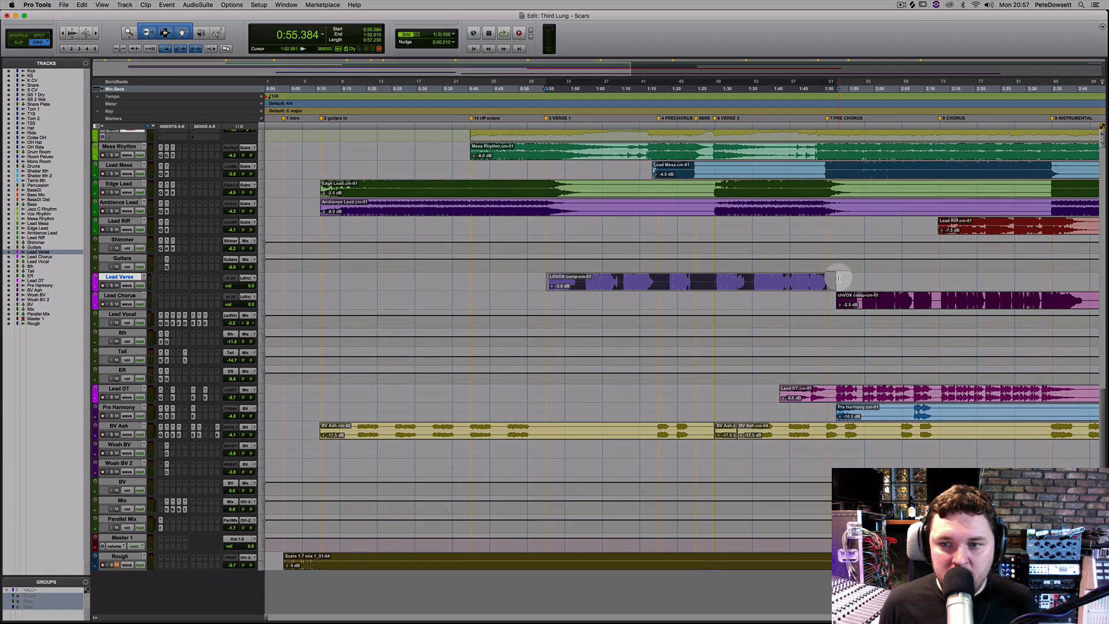
left_click(838, 279)
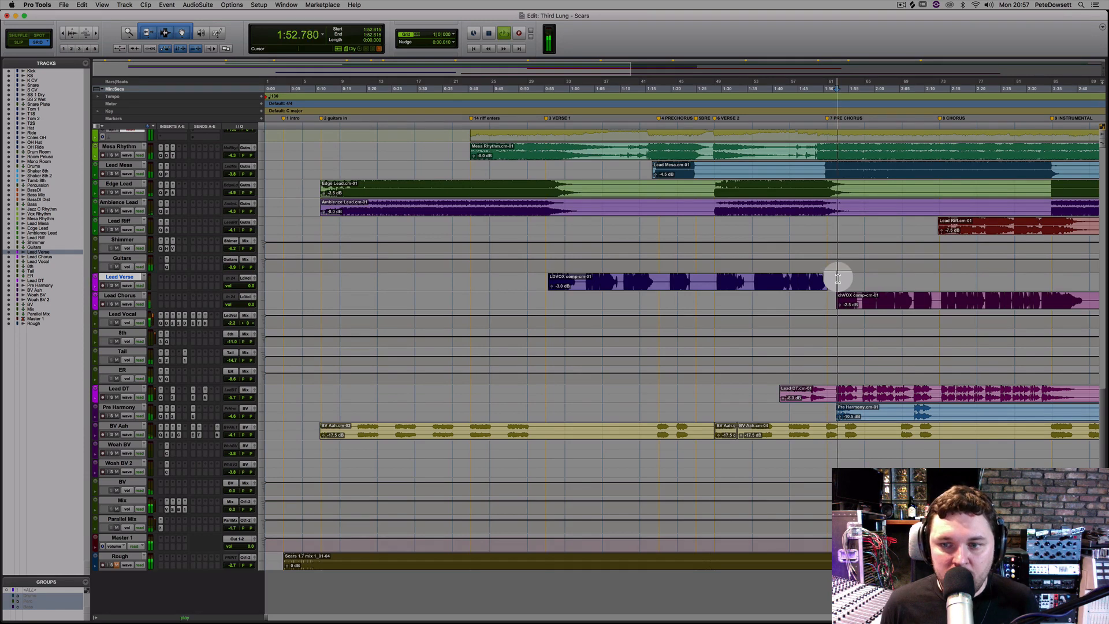
key("space")
left_click(938, 276)
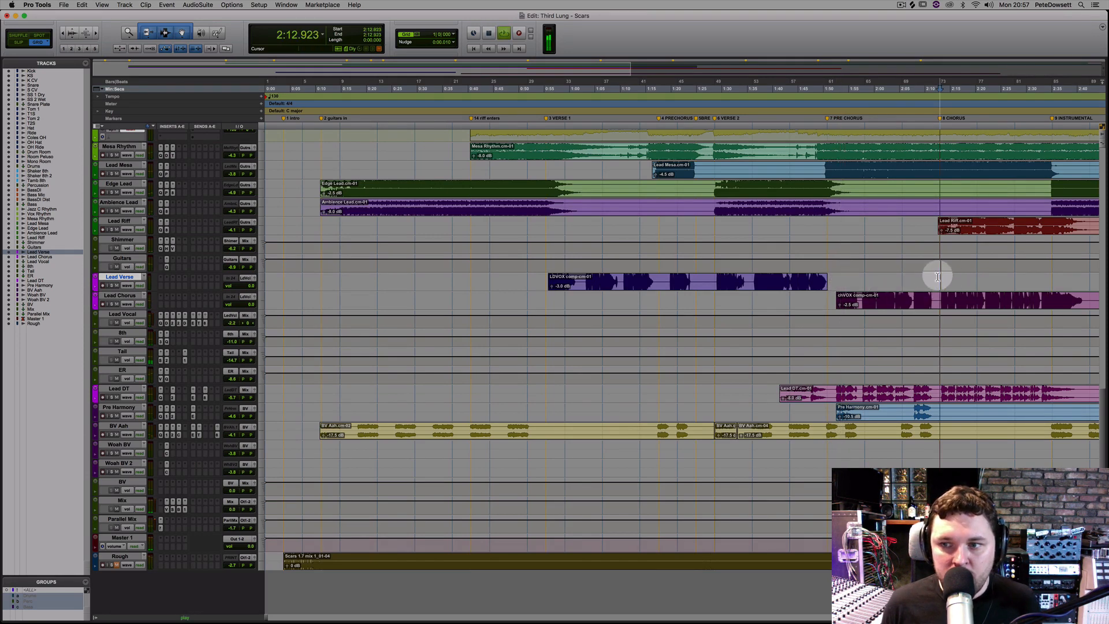
key("space")
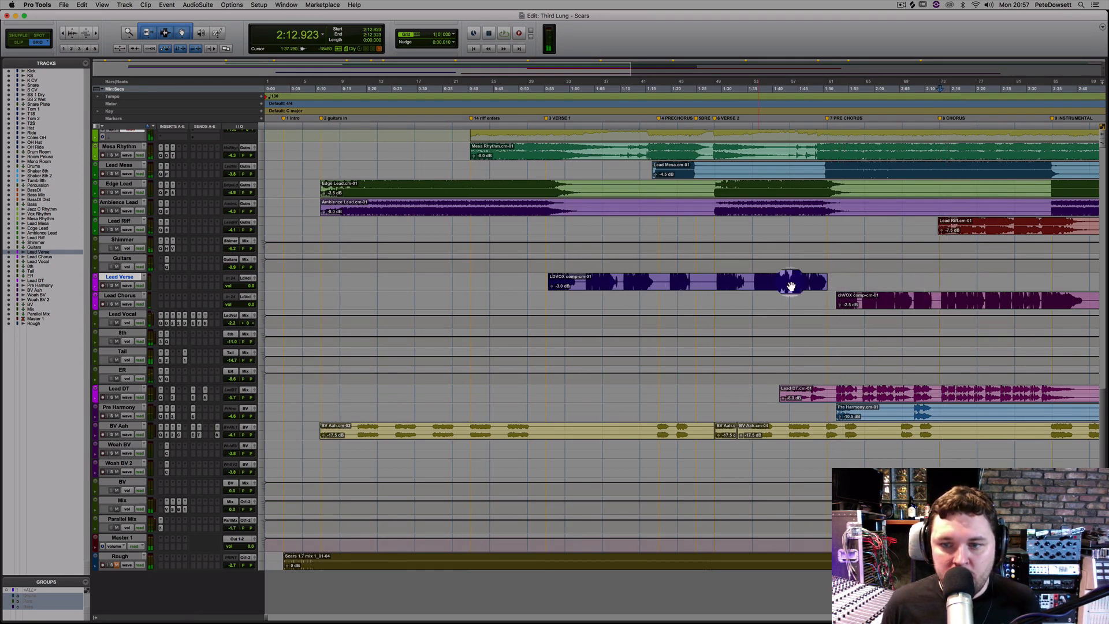
- Select the range from the start of verse 1 to the chorus, carry it down to Tail, and lower its volume automation there
left_click_drag(939, 298, 543, 281)
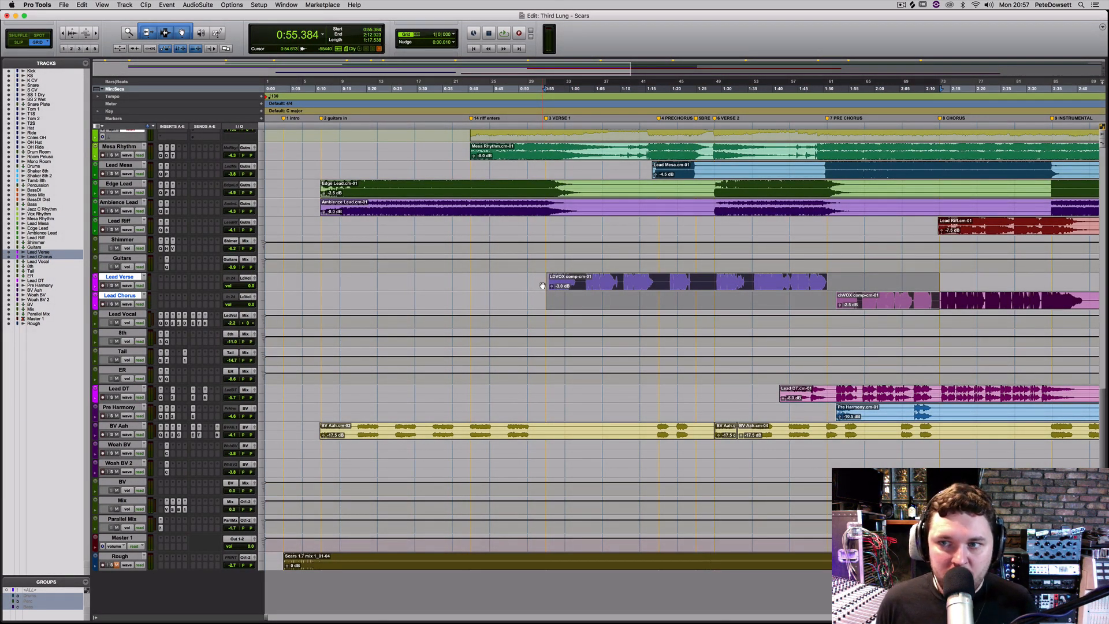
key("semicolon")
key("semicolon")
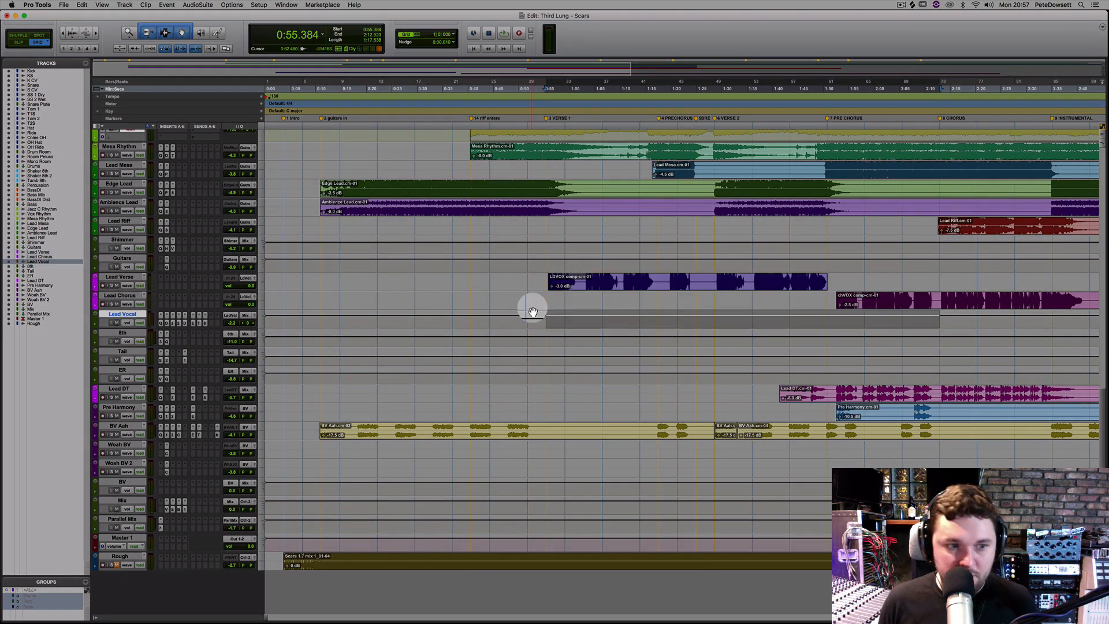
key("semicolon")
left_click_drag(574, 352, 575, 351)
key("space")
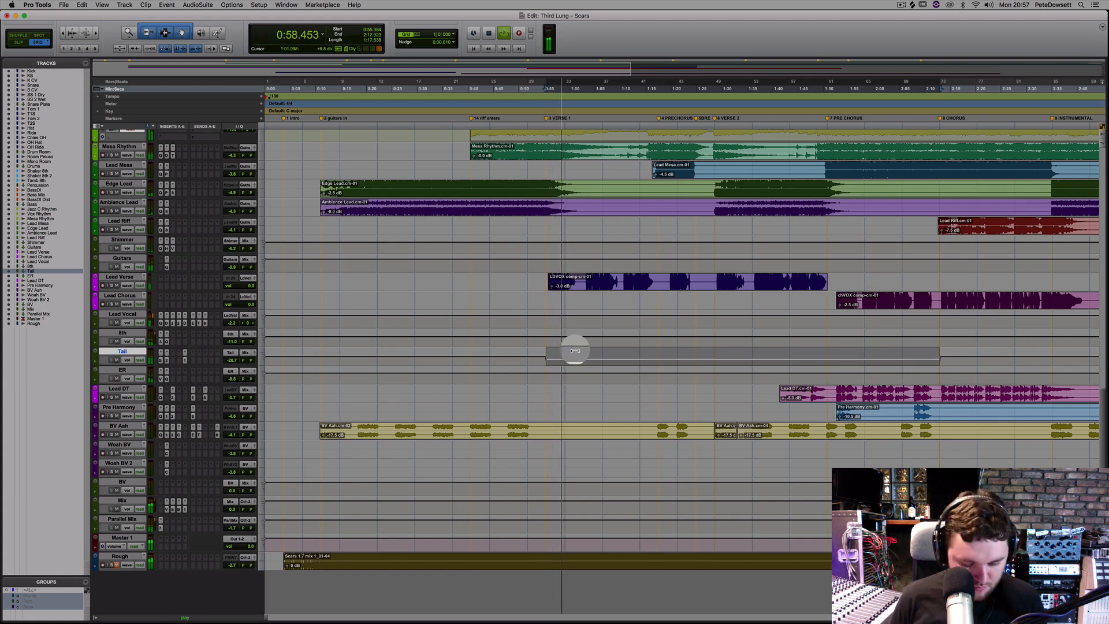
- Lower the 8th volume automation over the same verse 1 to chorus range and refine Tail's reduced level, undoing a trial Lead Vocal cut
key("p")
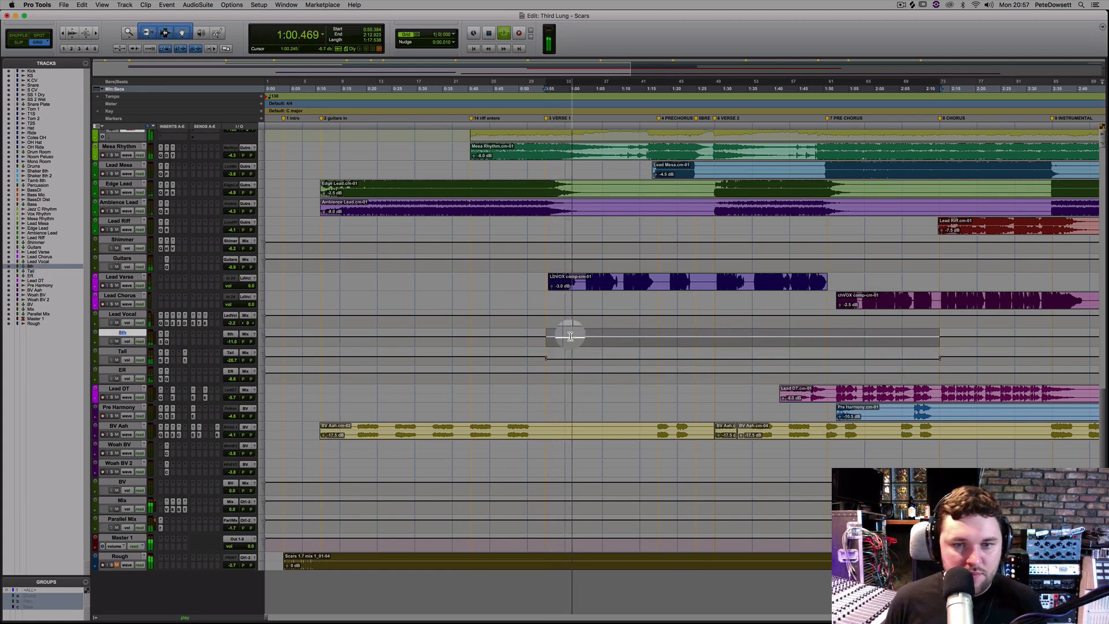
left_click_drag(571, 331, 560, 313)
key("p")
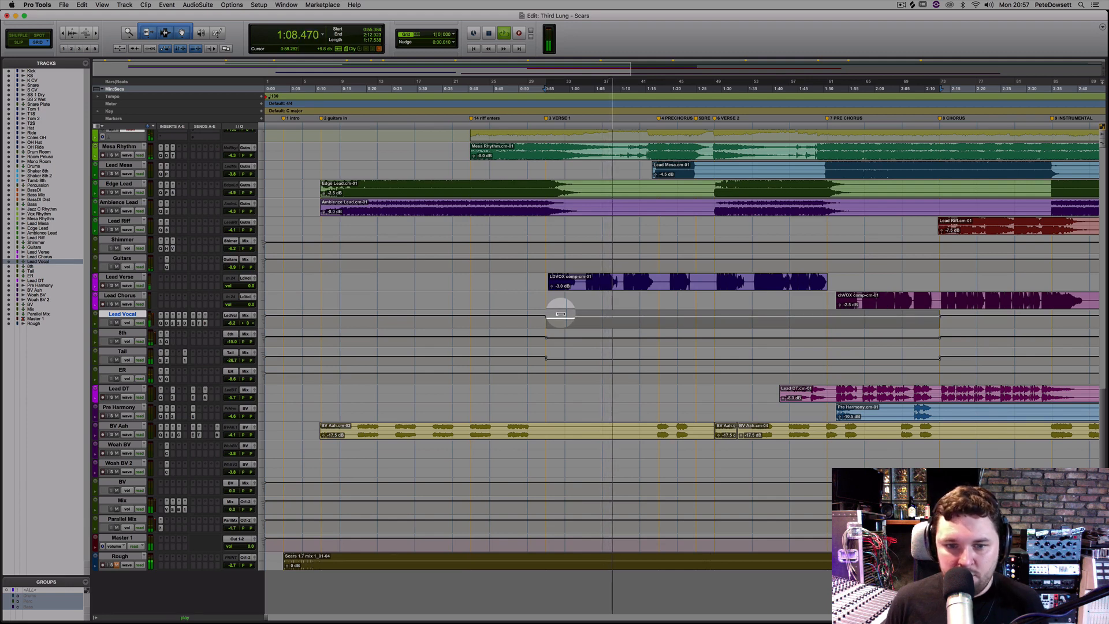
key("super+z")
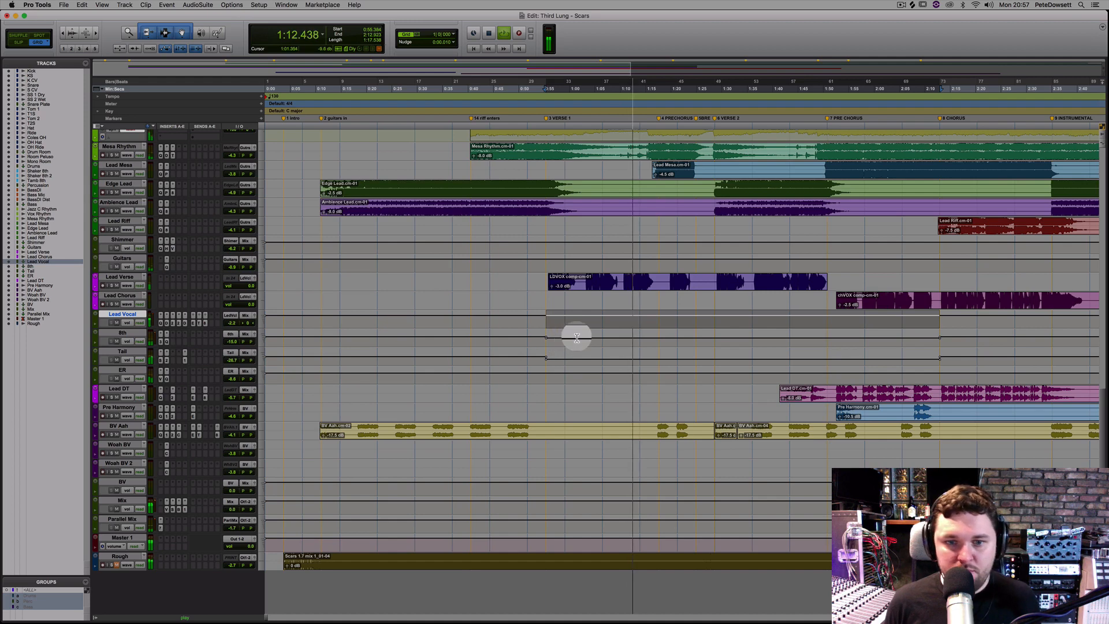
left_click_drag(560, 359, 562, 341)
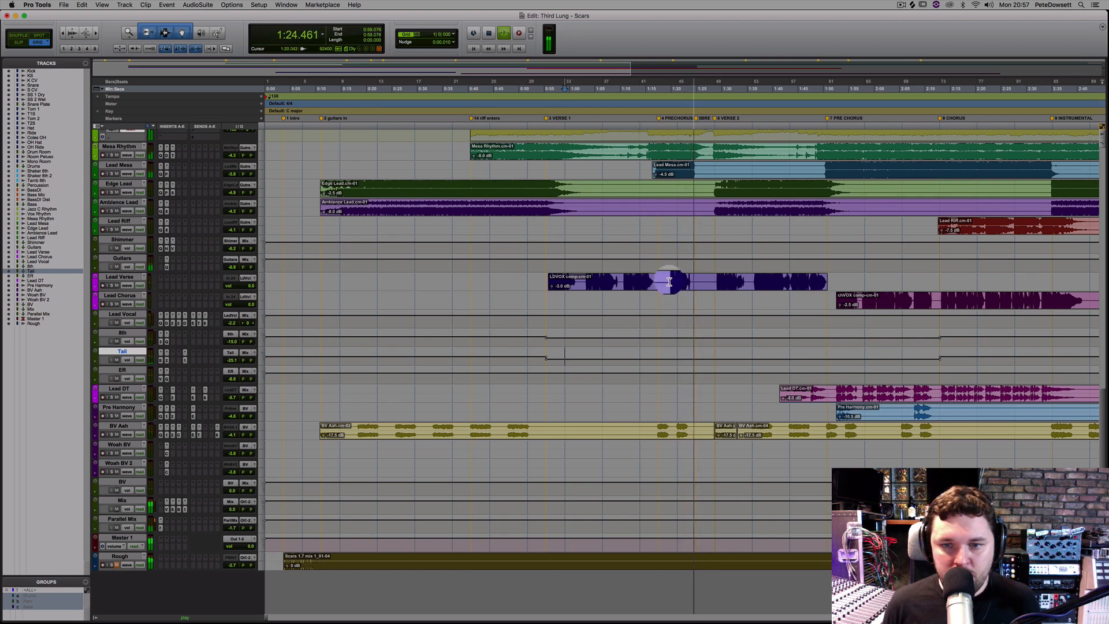
- Raise the Lead Vocal volume automation slightly over the prechorus phrase from about 1:19 to the break at about 1:25
left_click_drag(667, 281, 693, 281)
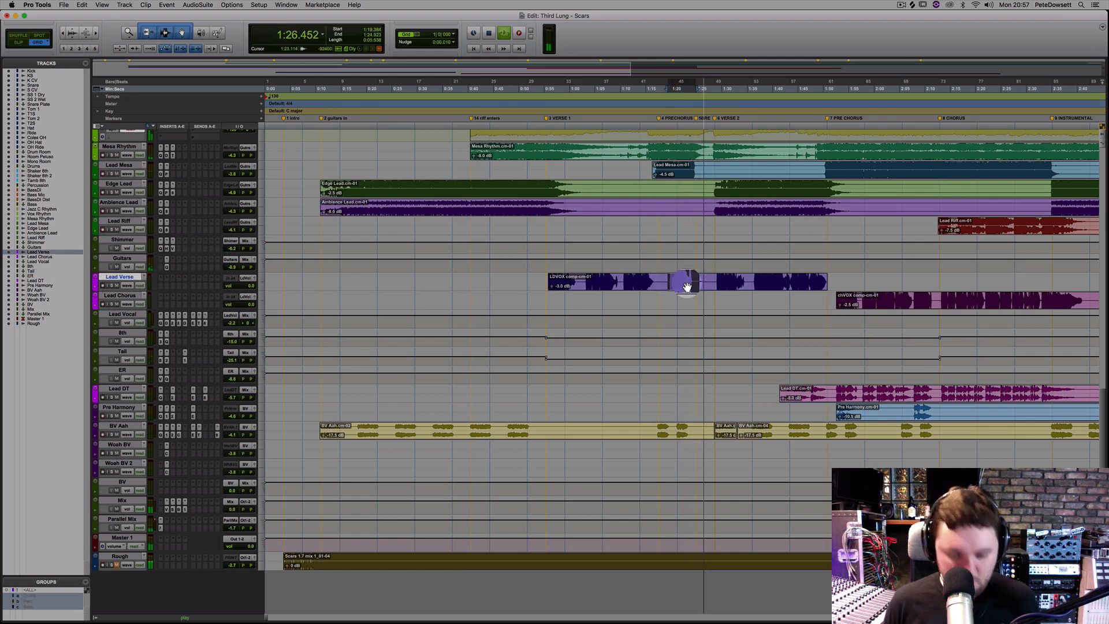
key("semicolon")
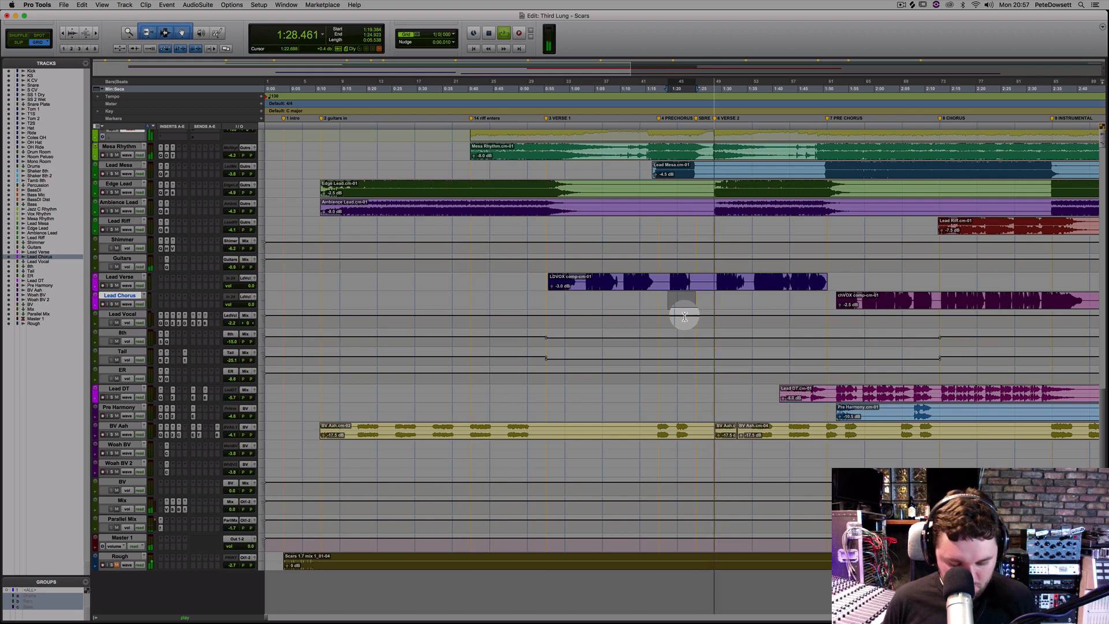
key("semicolon")
left_click_drag(683, 314, 683, 312)
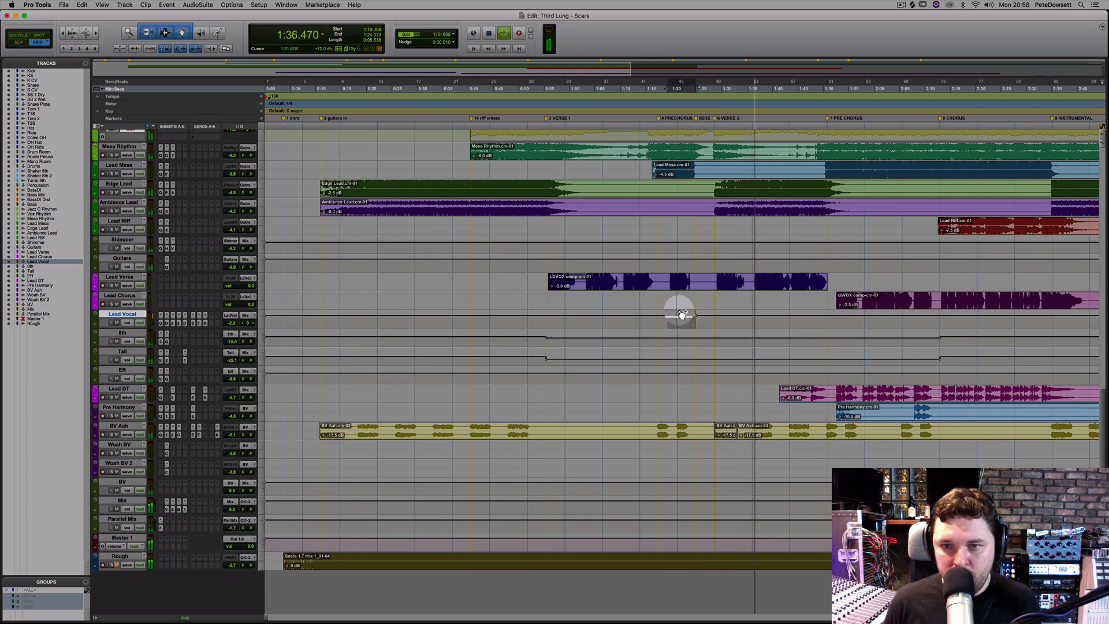
- Split the Lead Verse vocal clip at 1:36 within verse 2 and place the playback cursor at the pre chorus
left_click(717, 323)
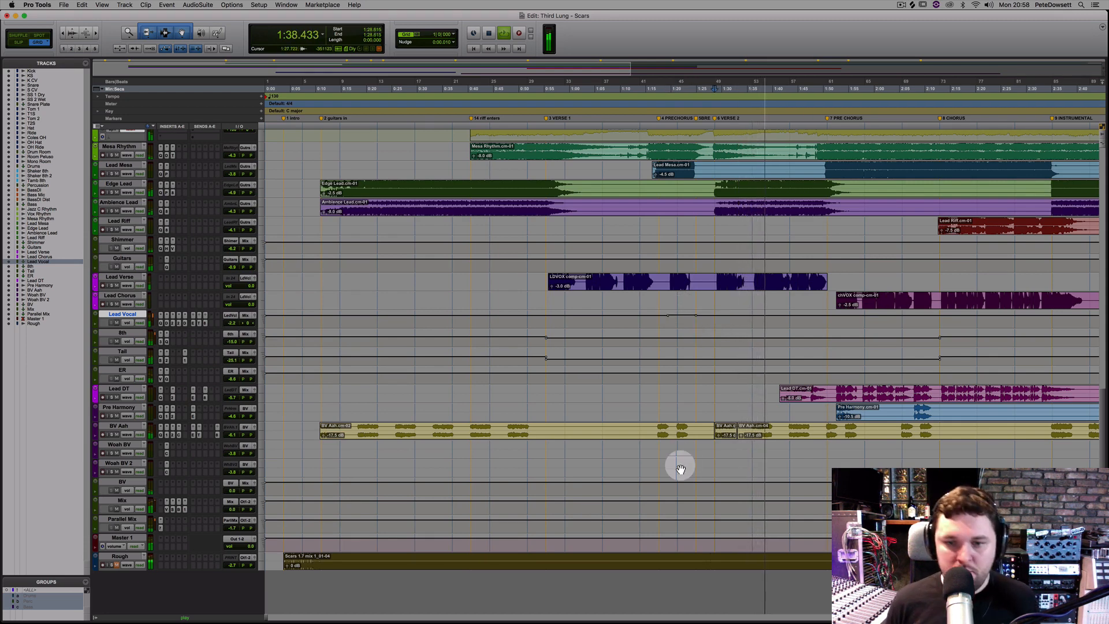
scroll(884, 531, "right", 1)
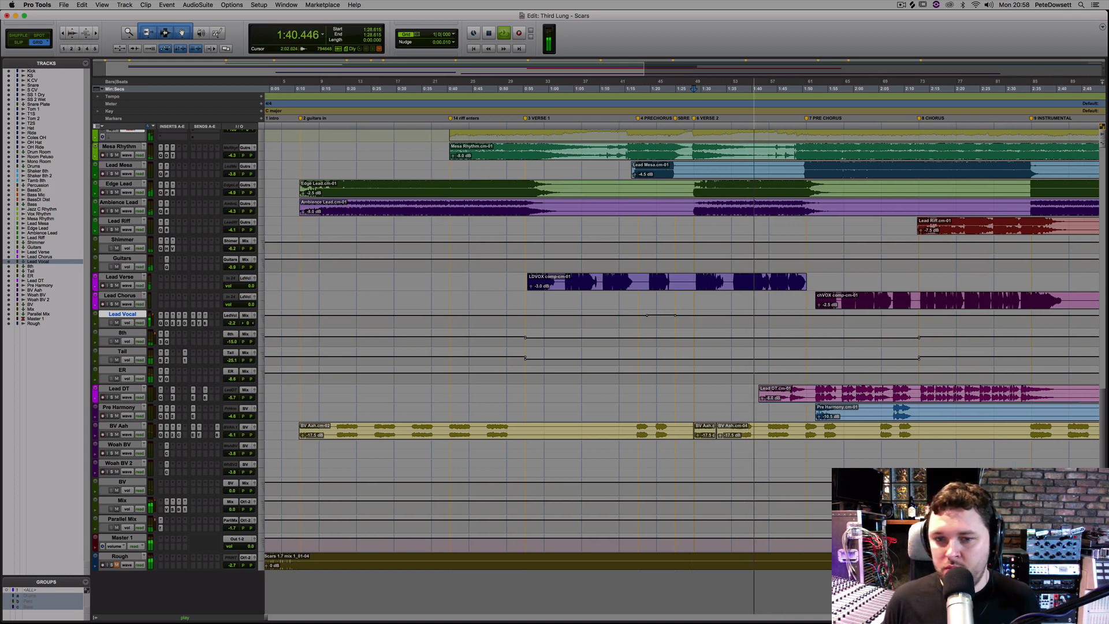
scroll(722, 526, "right", 8)
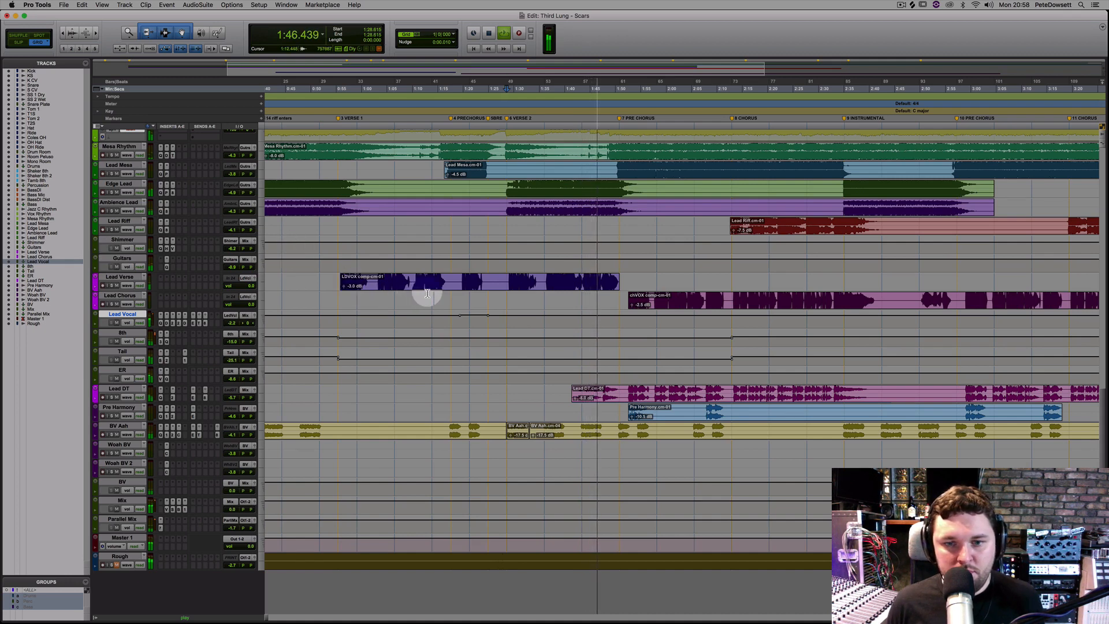
left_click(544, 284)
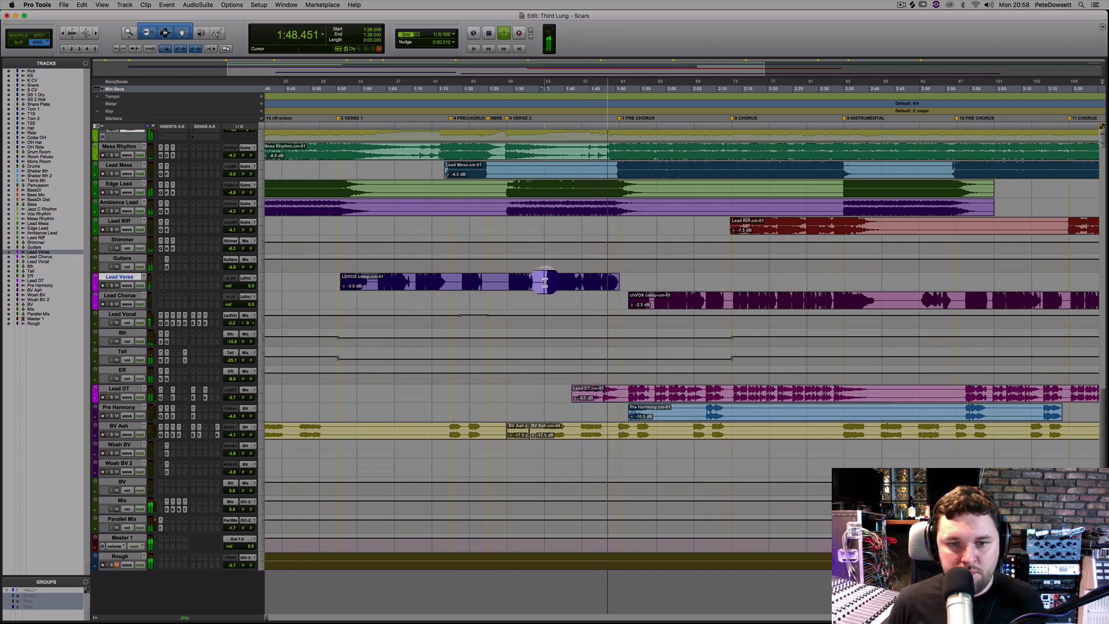
key("b")
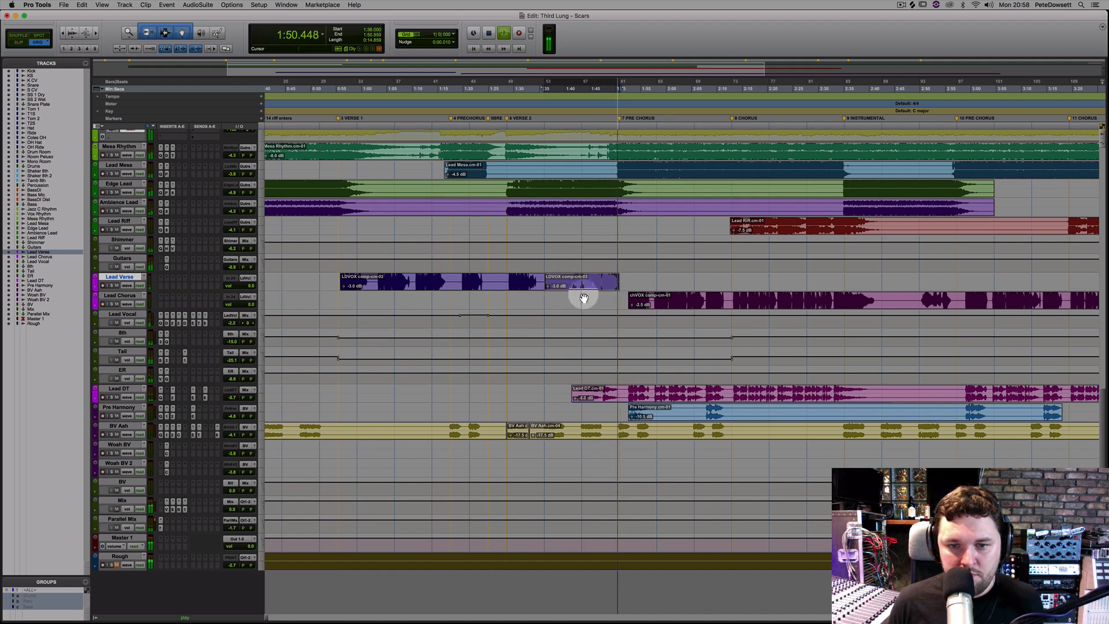
left_click(621, 301)
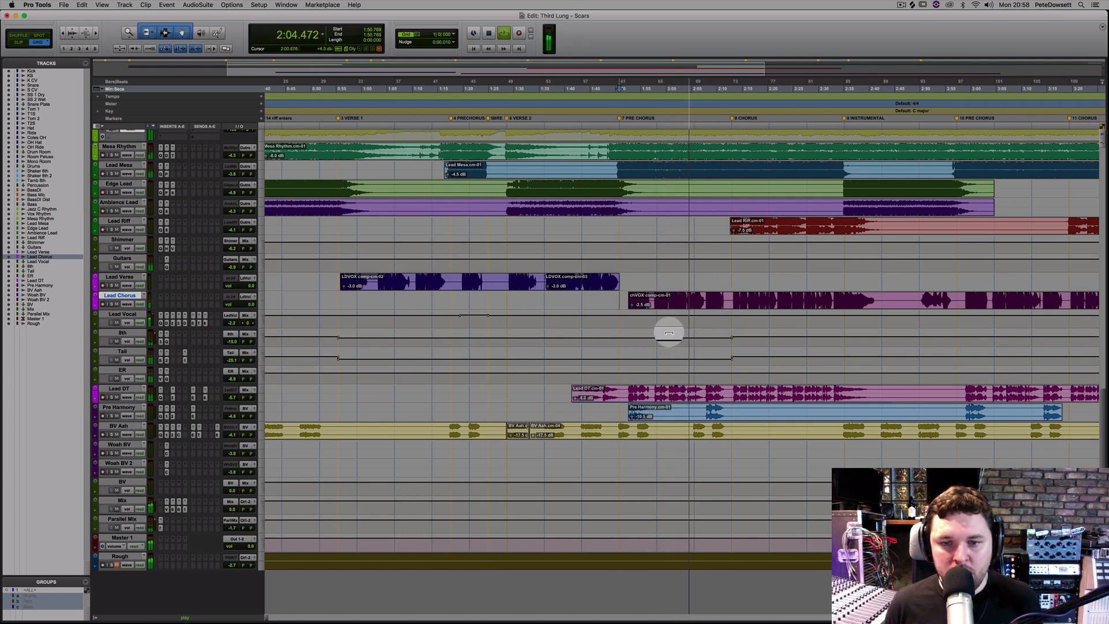
- Select the pre chorus phrase on Lead Chorus, carry it down to Tail, raise its volume automation slightly, and tidy the ramp into the chorus
left_click_drag(629, 298, 723, 301)
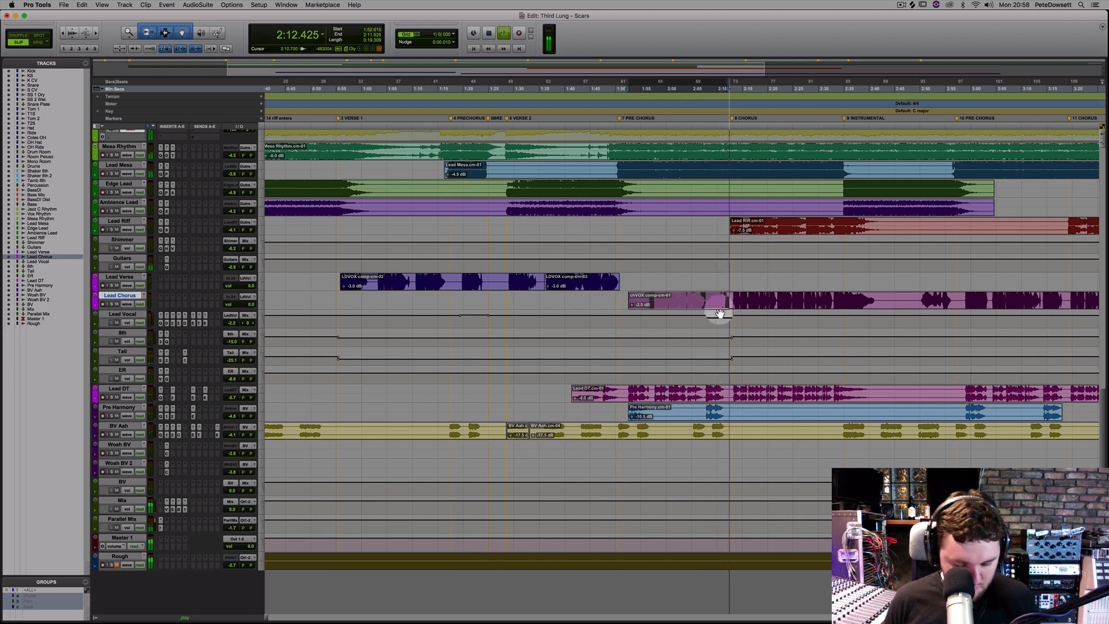
key("space")
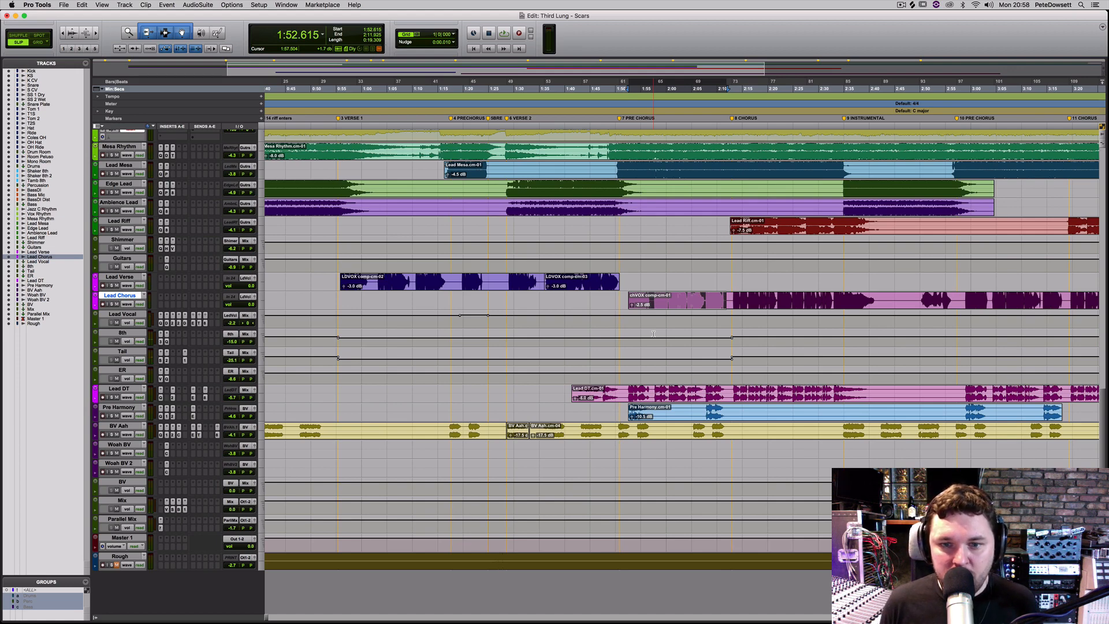
left_click_drag(653, 300, 671, 353)
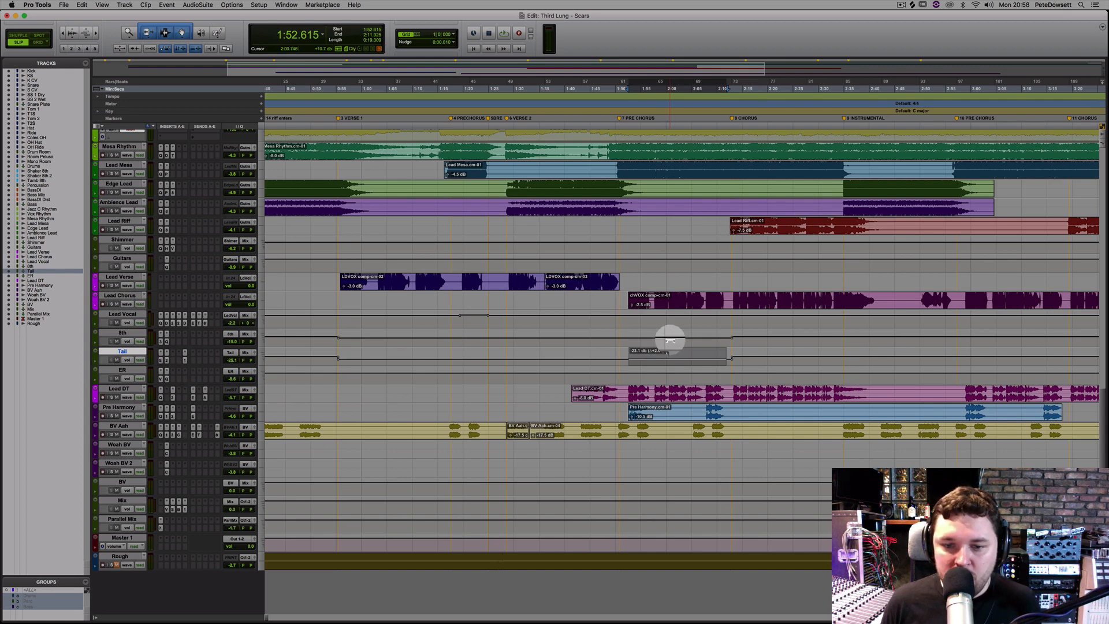
left_click_drag(724, 360, 726, 360)
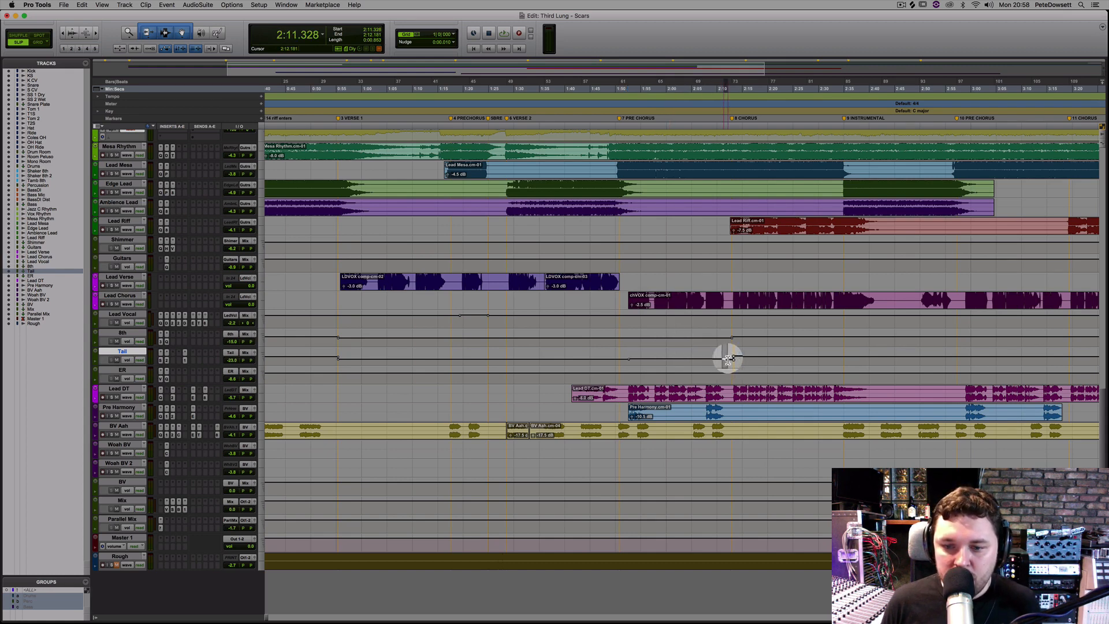
key("super+z")
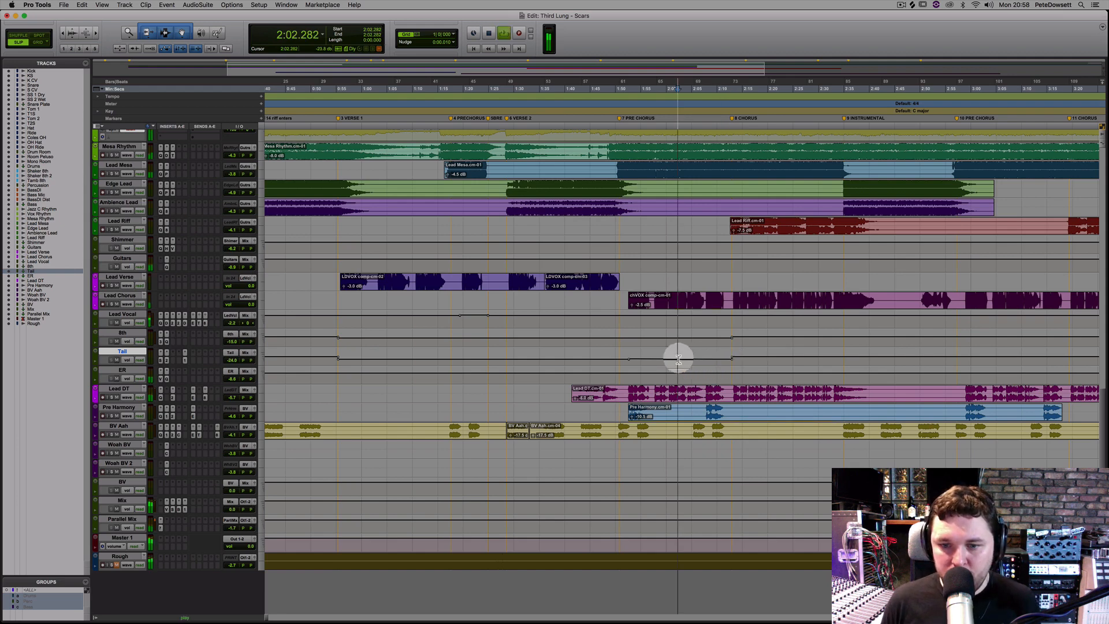
left_click_drag(732, 358, 731, 359)
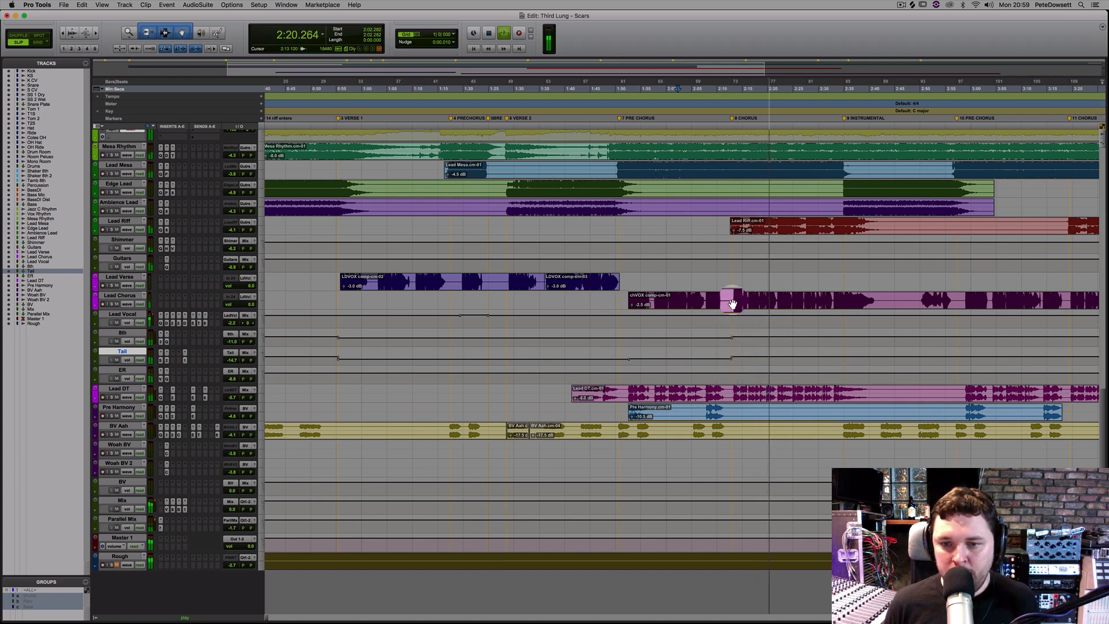
- Carry the Lead Chorus range from about 2:13 to 2:42 down to the 8th track and raise its volume automation there
left_click_drag(734, 305, 896, 304)
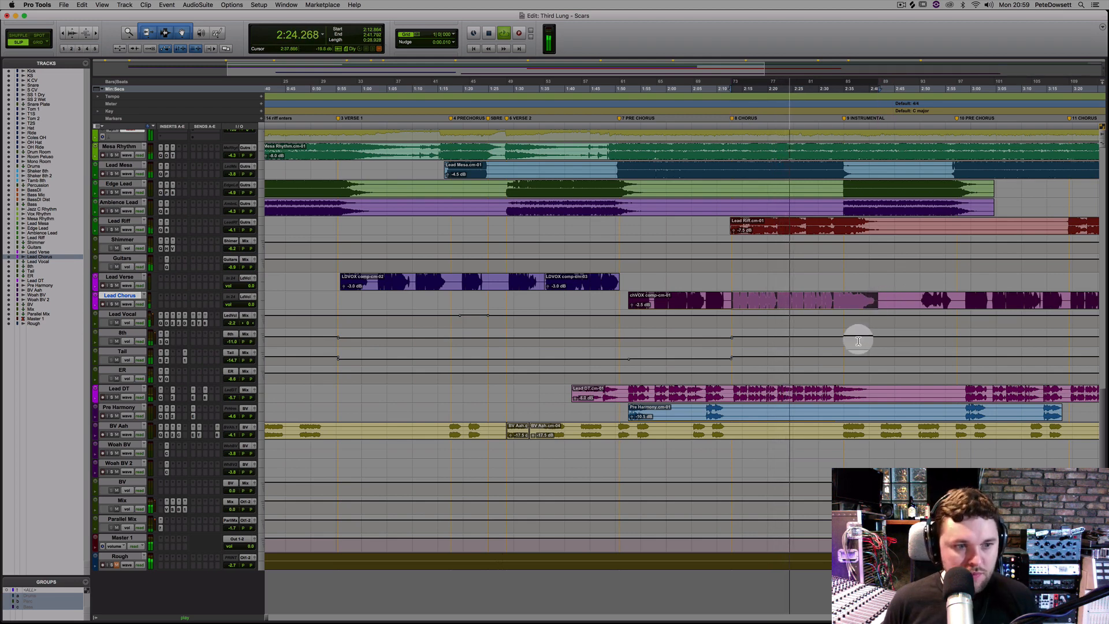
key("semicolon")
key("semicolon")
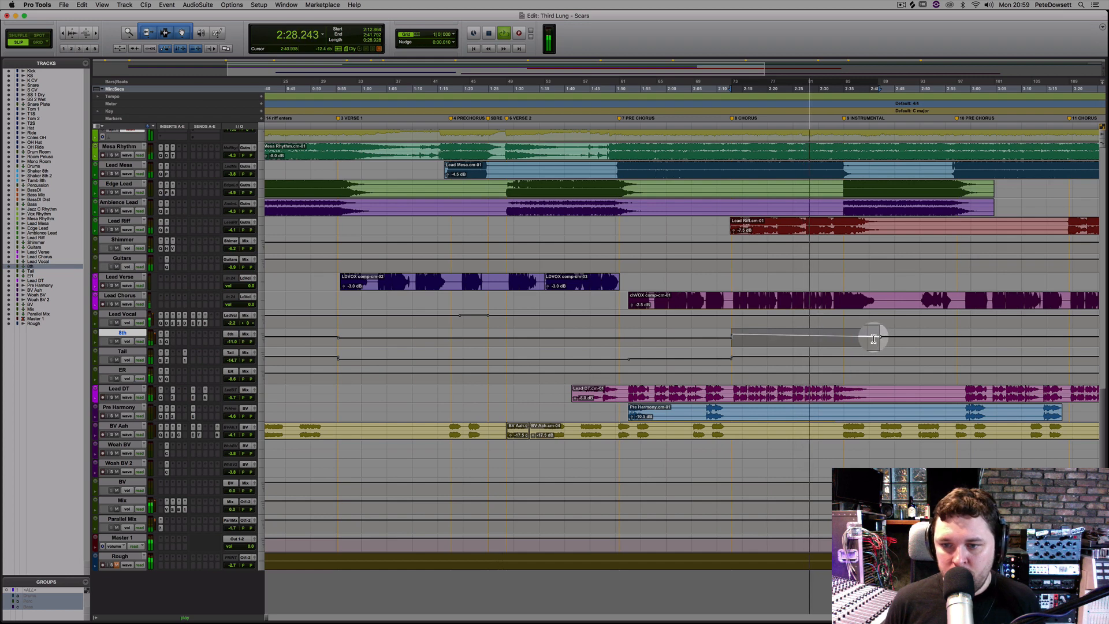
key("F10")
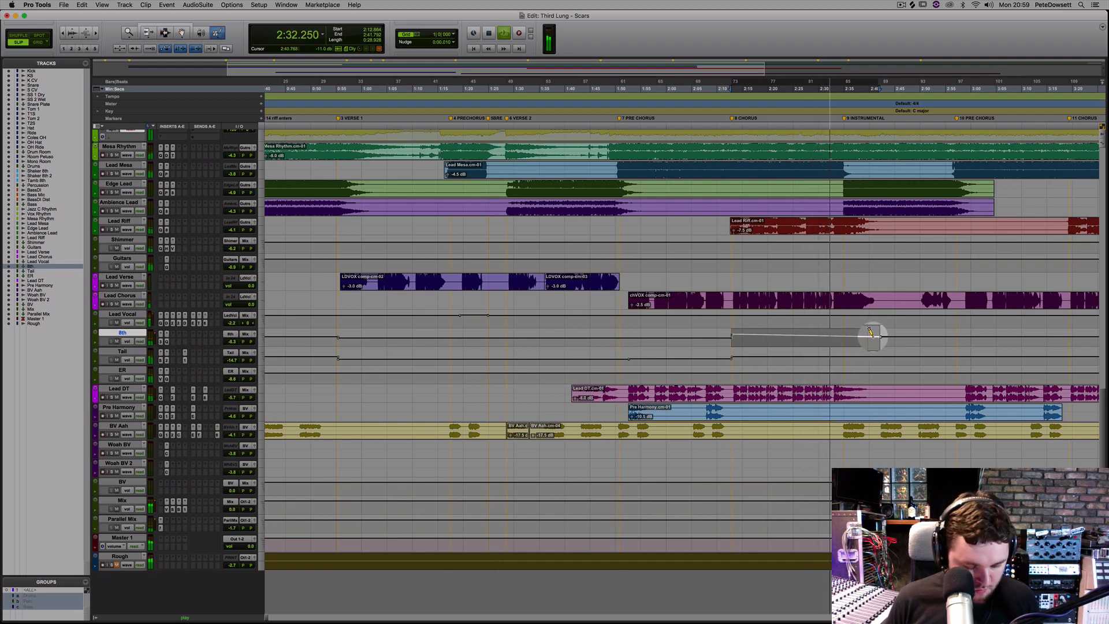
key("F6")
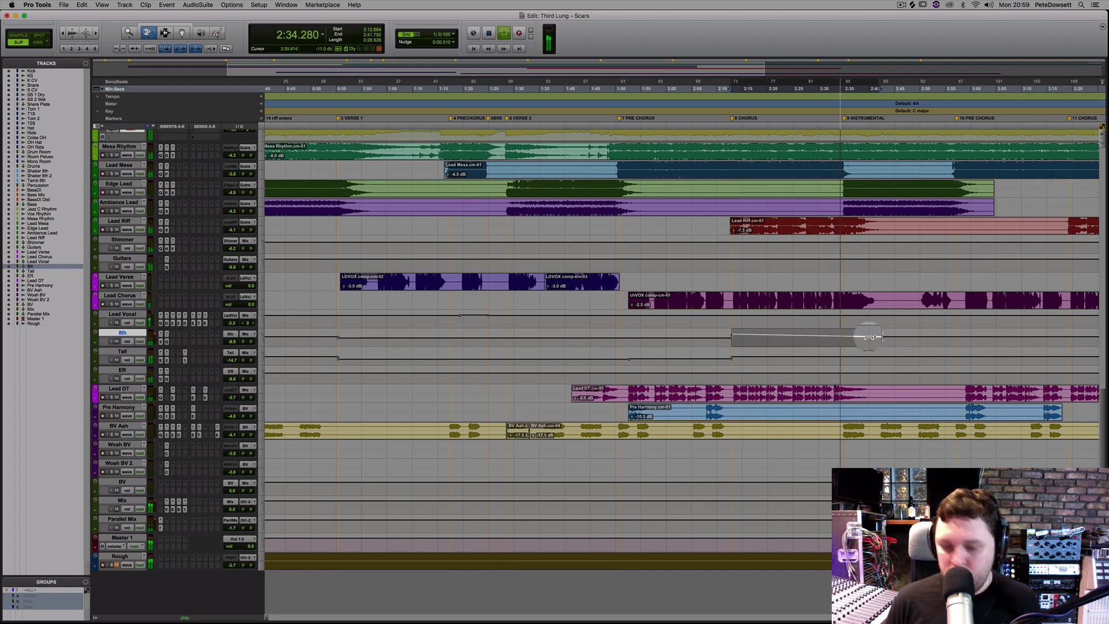
key("F7")
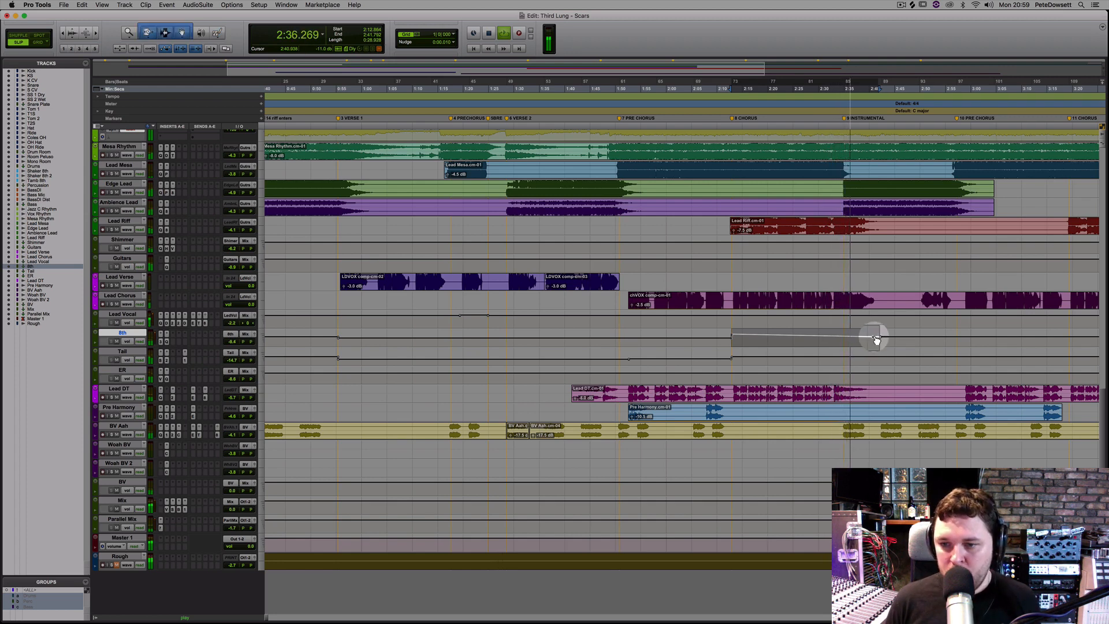
left_click_drag(876, 340, 883, 338)
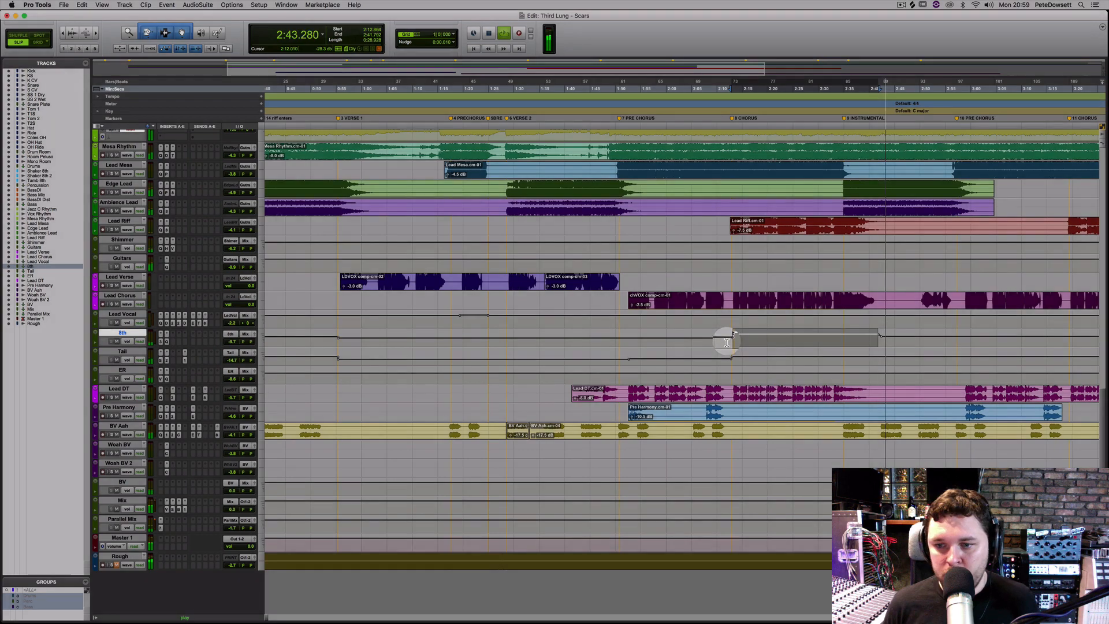
- Play the transition into the chorus and examine the vocal and effects channels in the mixer
key("space")
left_click(725, 342)
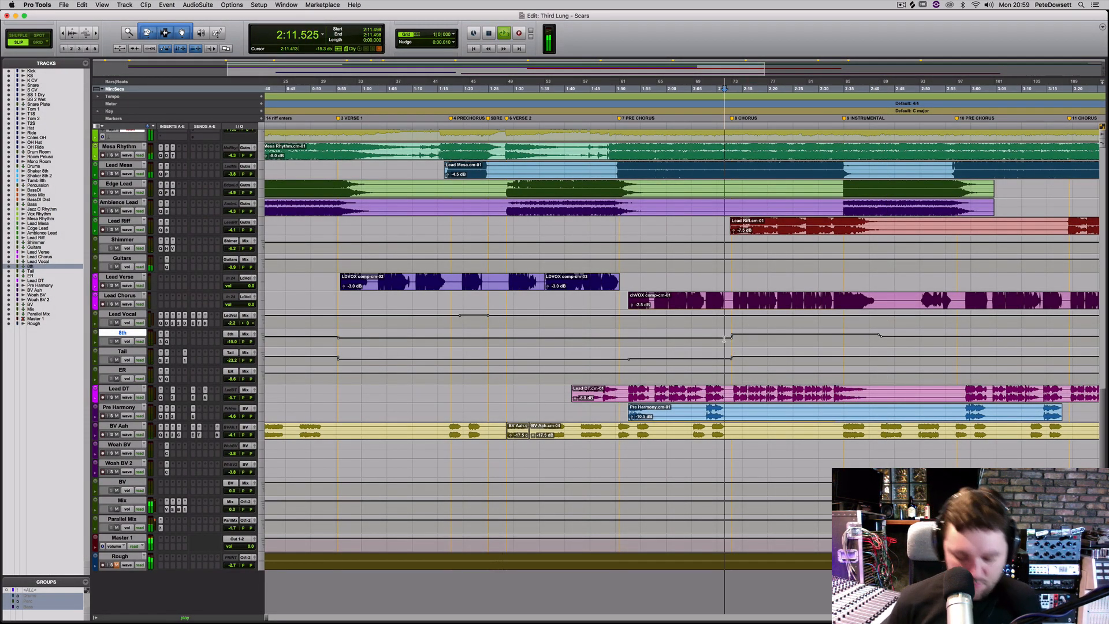
key("super+equal")
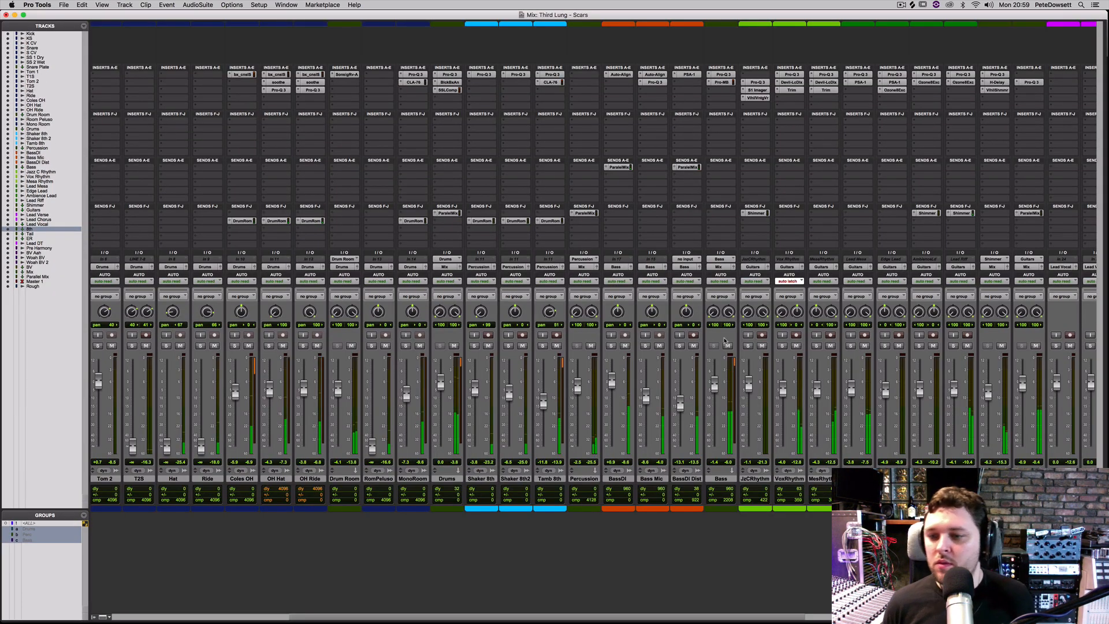
scroll(800, 617, "right", 15)
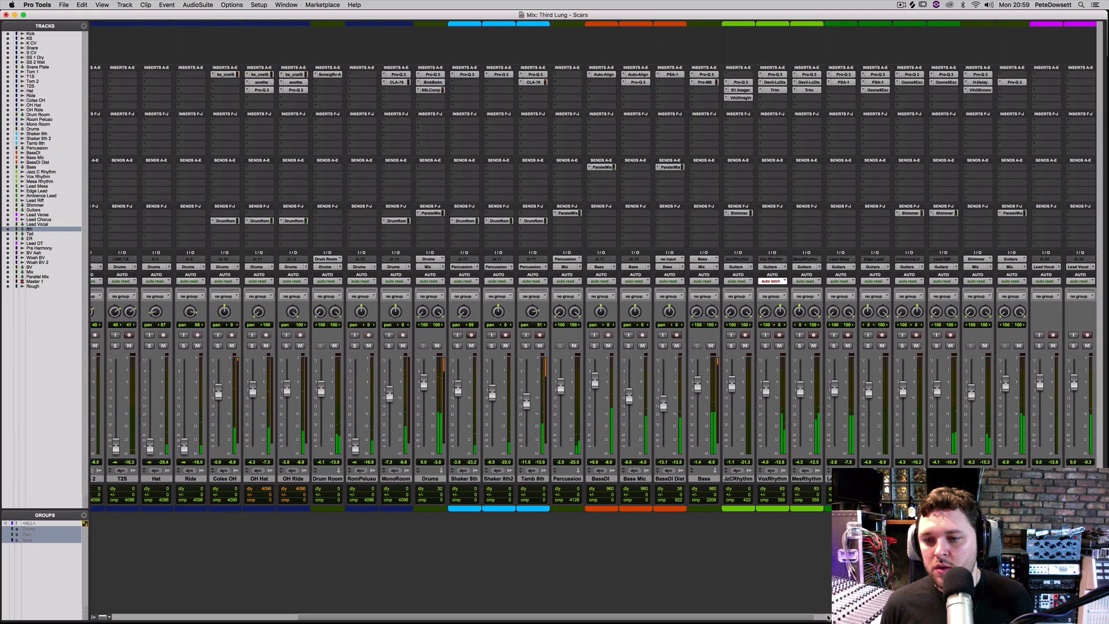
scroll(593, 322, "right", 1)
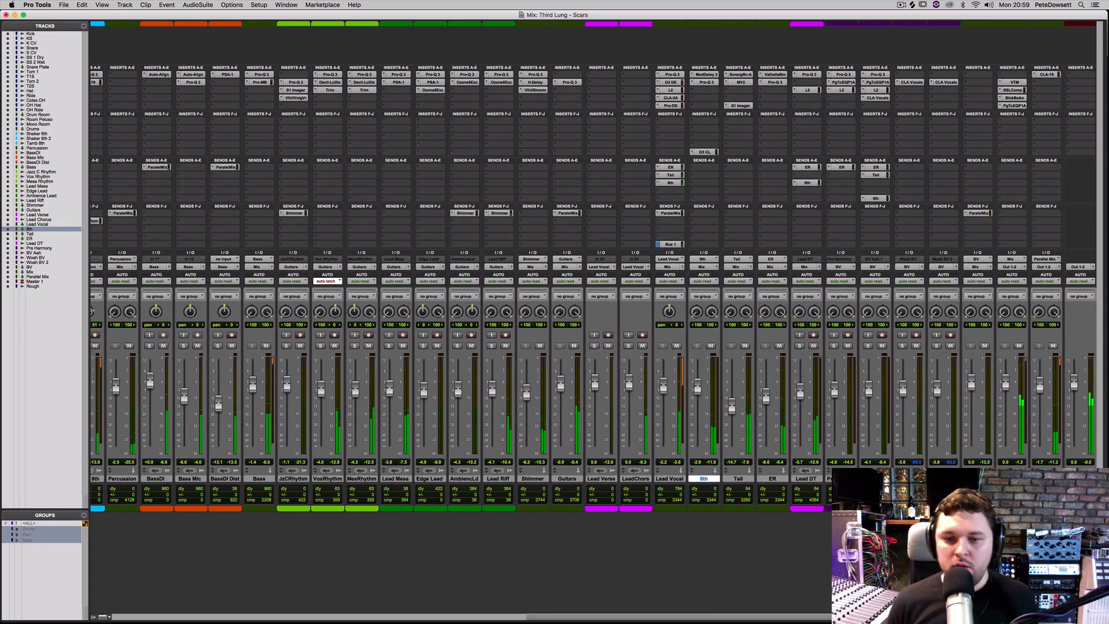
key("super+equal")
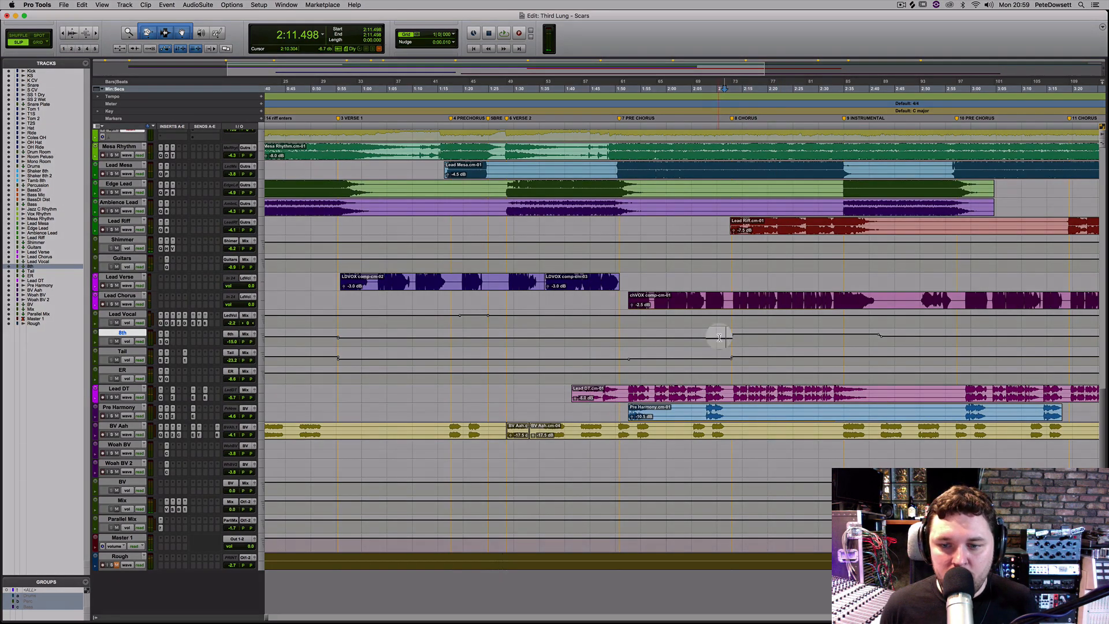
- Refine the 8th volume automation by adjusting its breakpoints at the start and end of the raised chorus section during playback
left_click(732, 336)
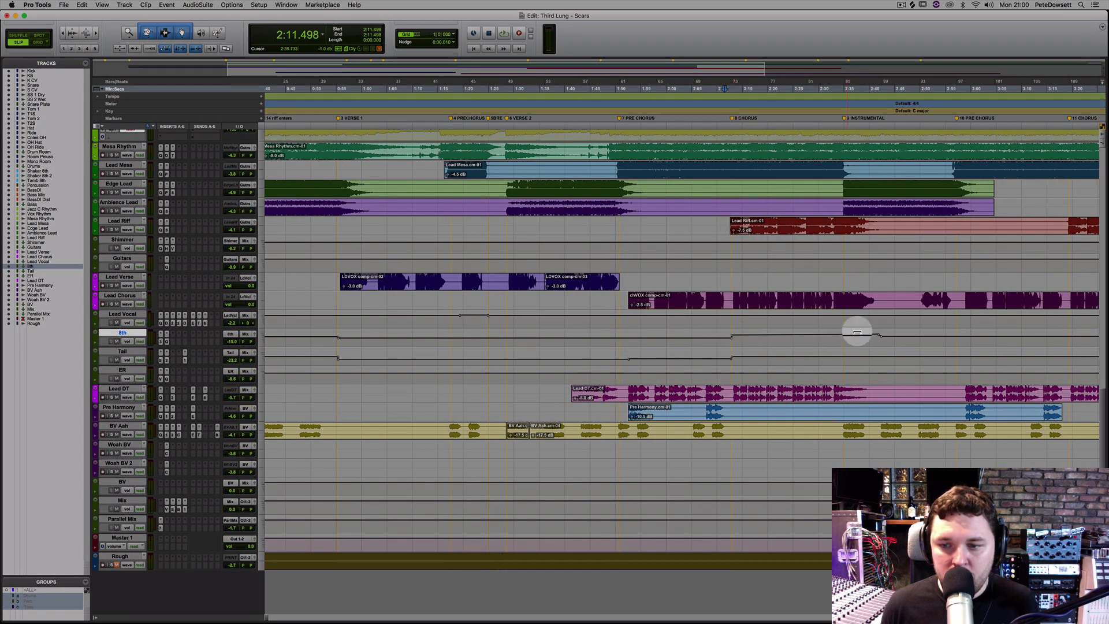
key("space")
left_click_drag(879, 334, 878, 339)
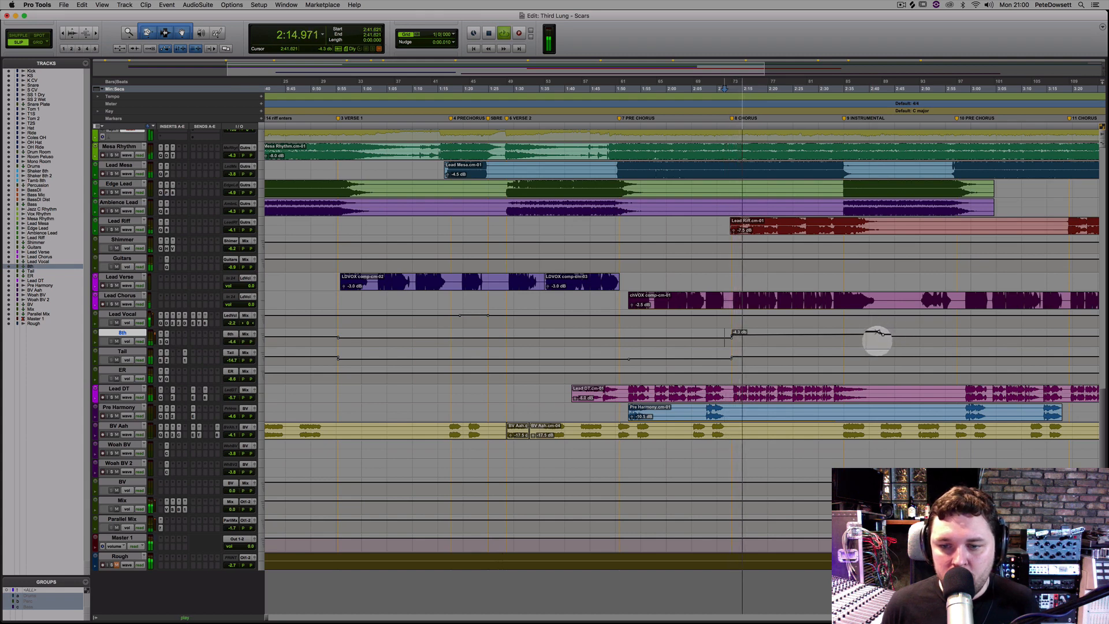
left_click_drag(879, 334, 878, 336)
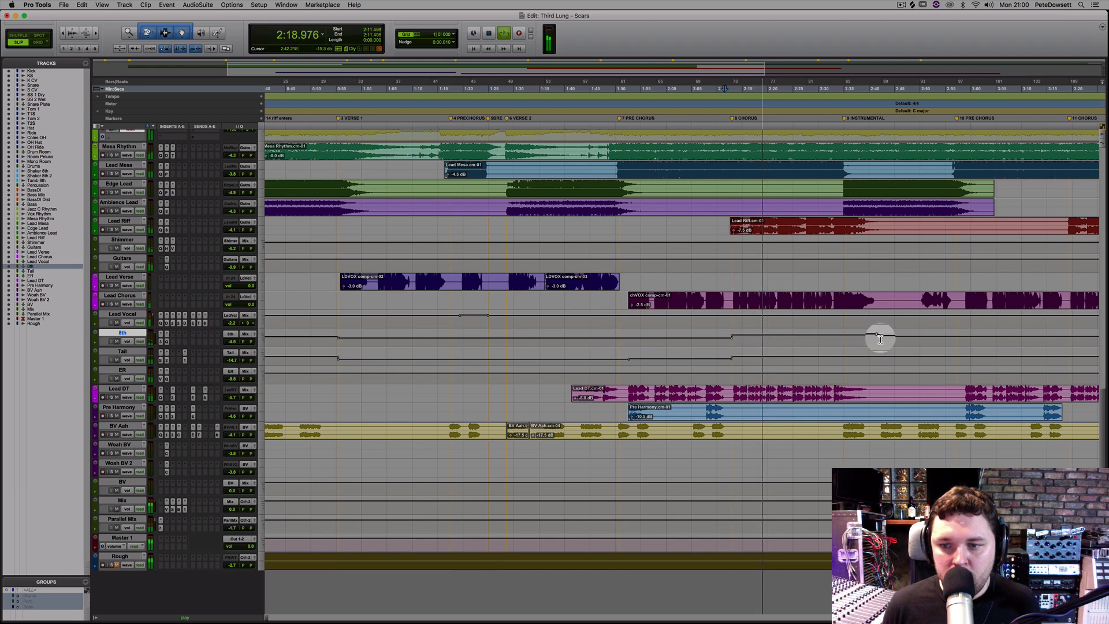
key("space")
- Select the instrumental's Lead Chorus phrase from about 2:49 to 2:59, carry it down to Tail, and raise its volume automation
left_click(871, 299)
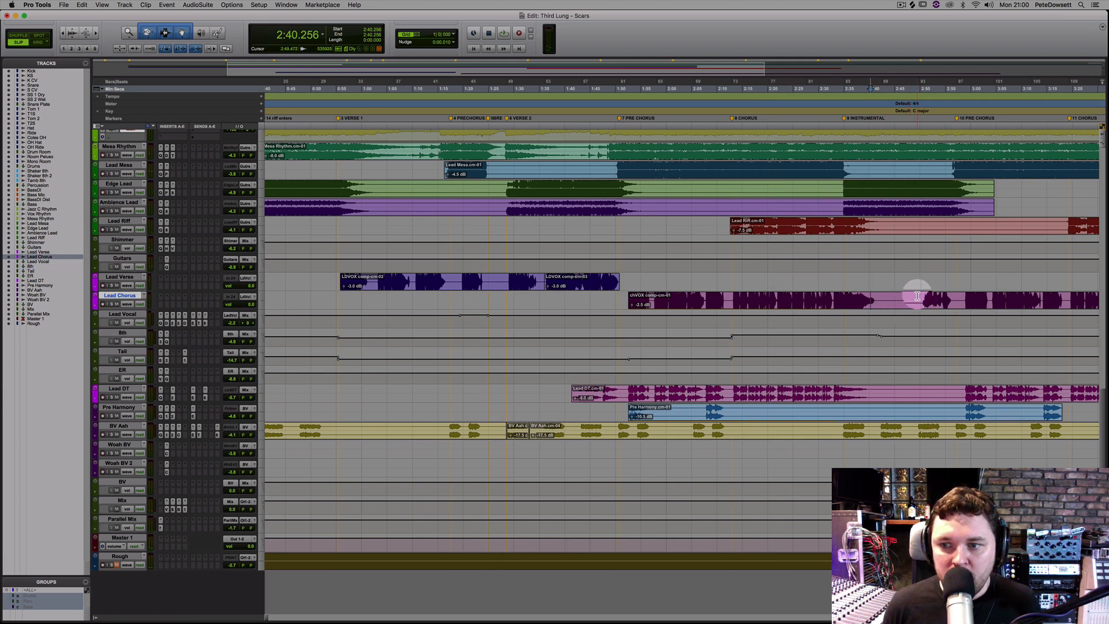
key("space")
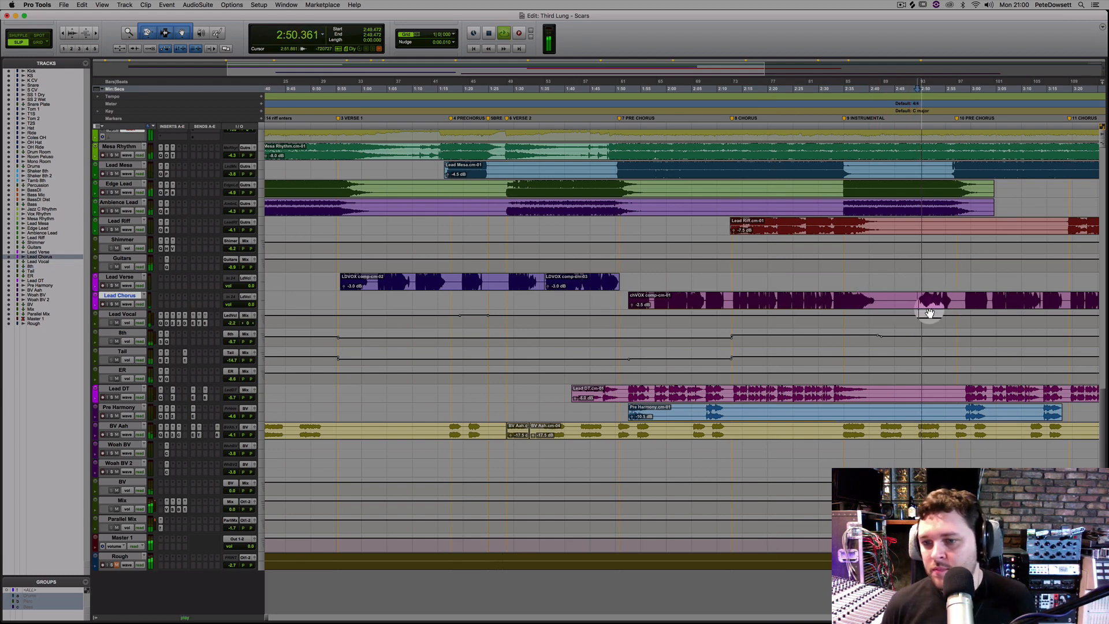
left_click_drag(917, 299, 957, 301)
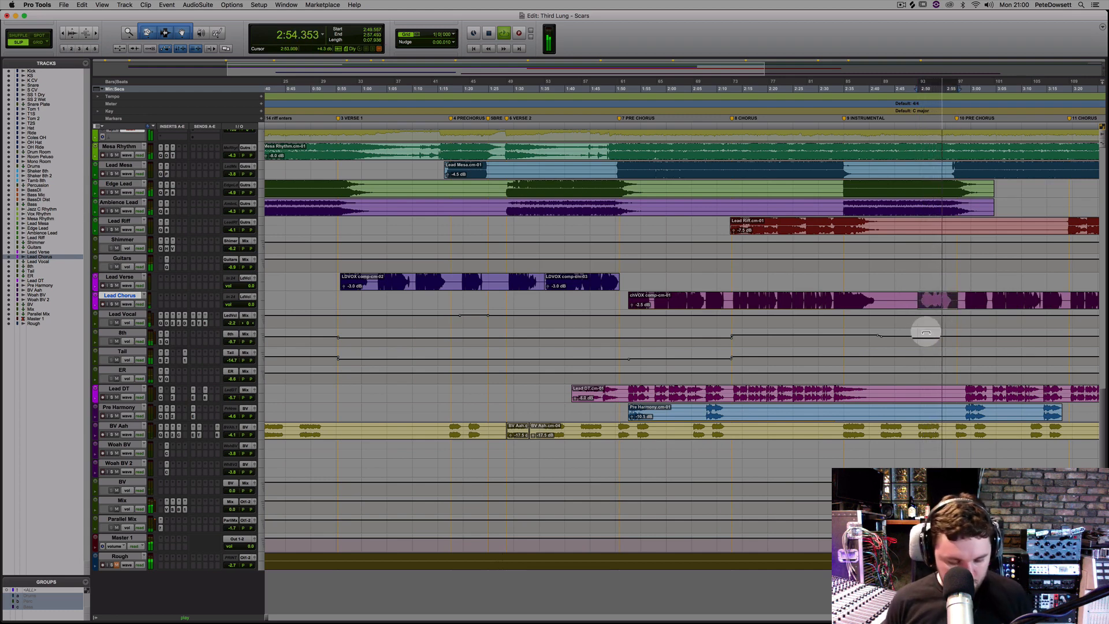
key("space")
left_click_drag(914, 299, 959, 299)
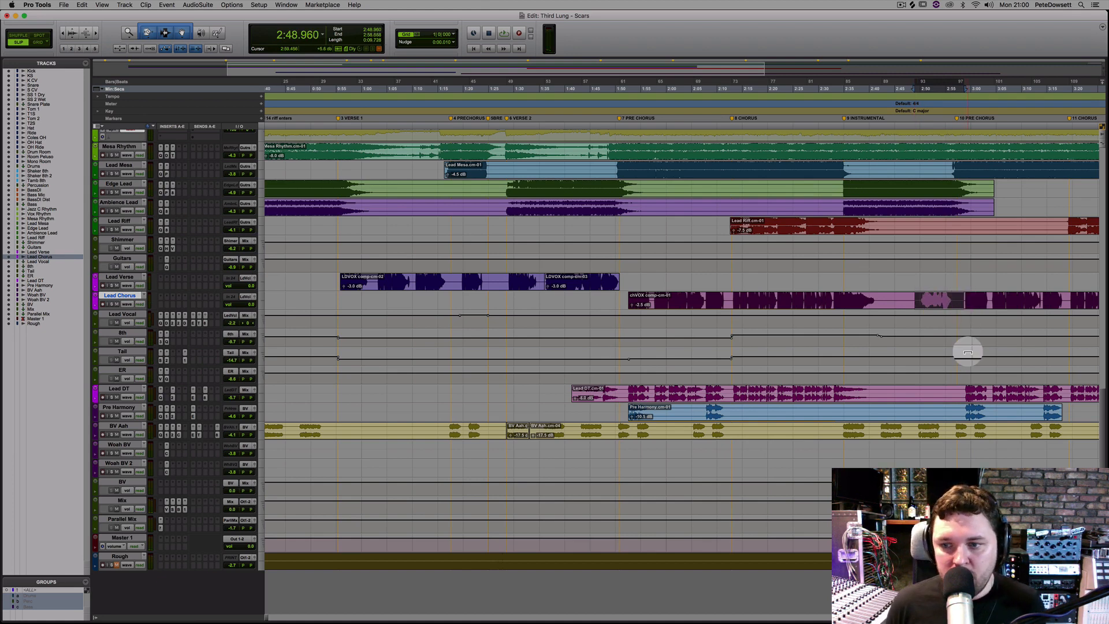
key("semicolon")
key("semicolon")
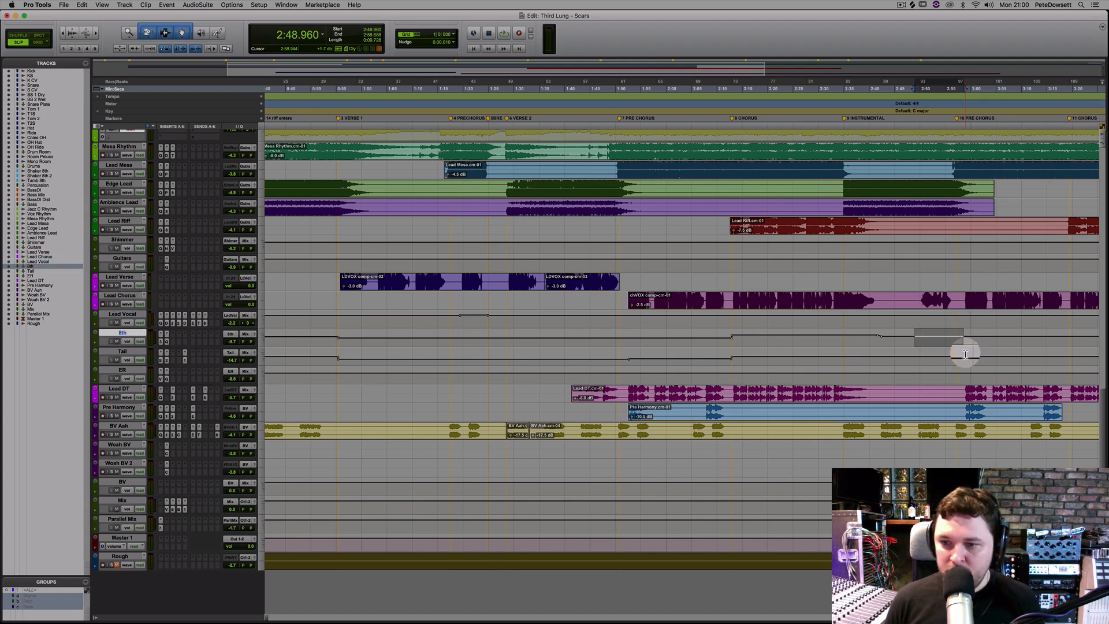
key("semicolon")
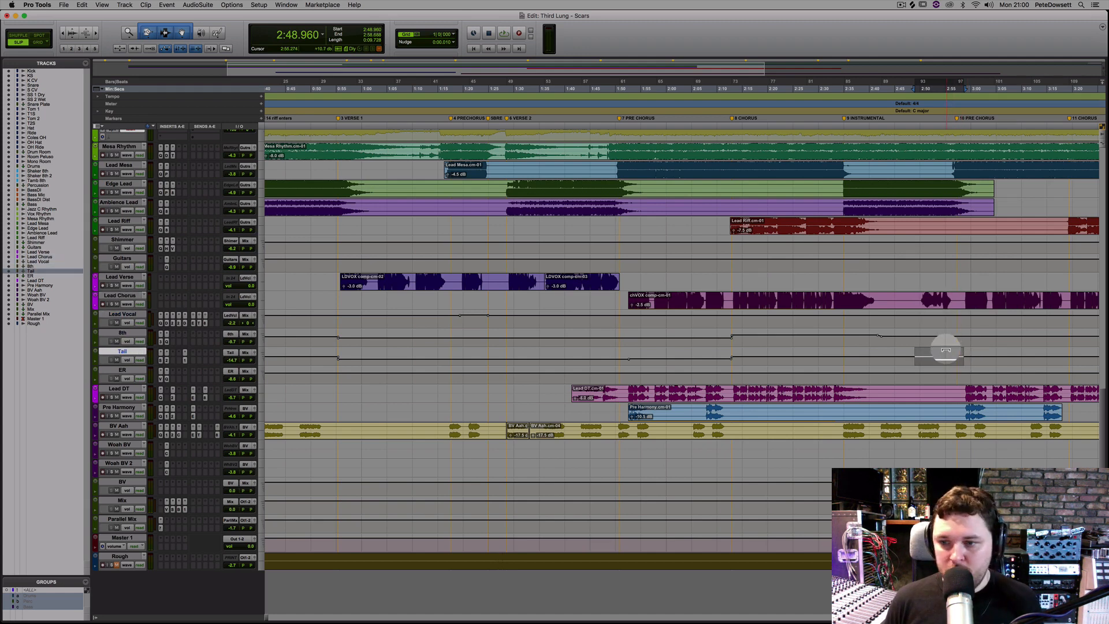
left_click_drag(947, 348, 964, 356)
- Reshape Tail's raised section into a gradual rise across the vocal phrase that falls back at the pre chorus
key("space")
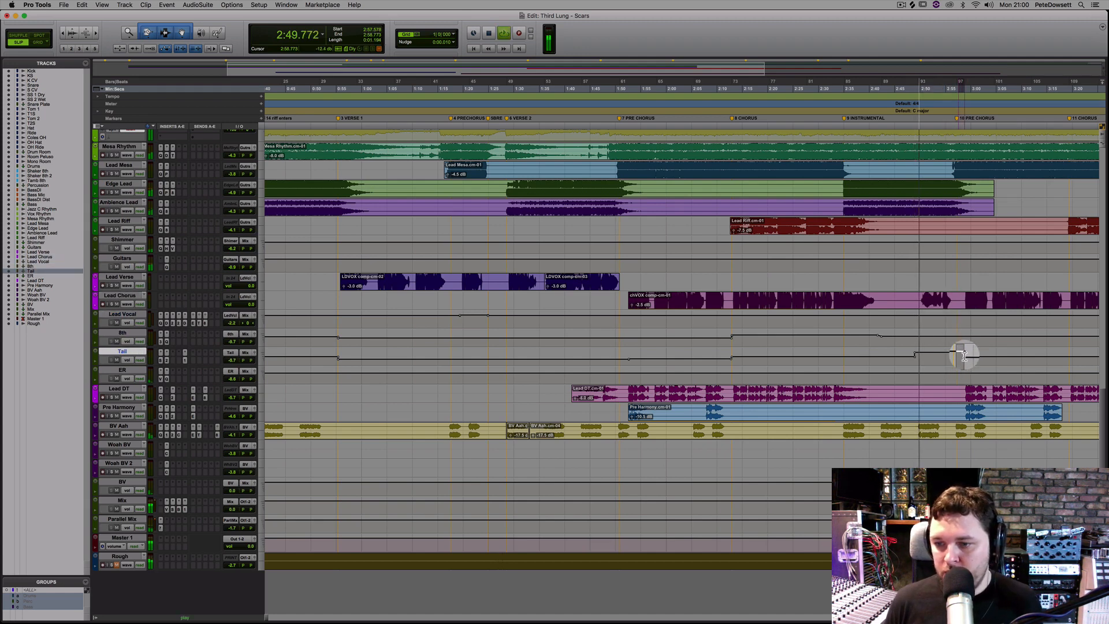
key("t")
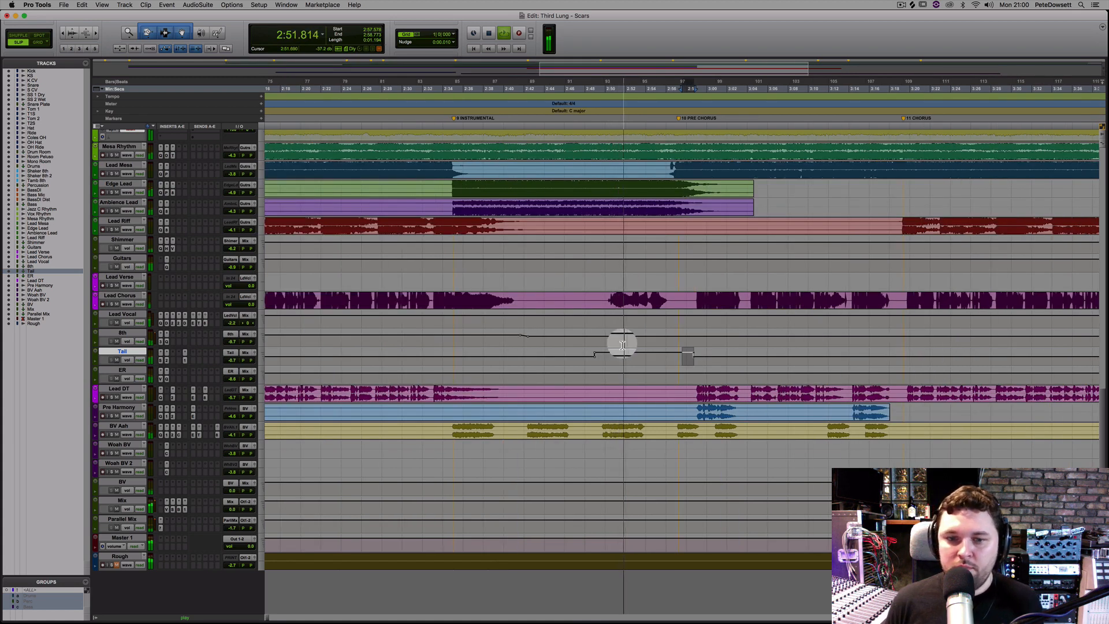
left_click_drag(599, 356, 664, 353)
key("space")
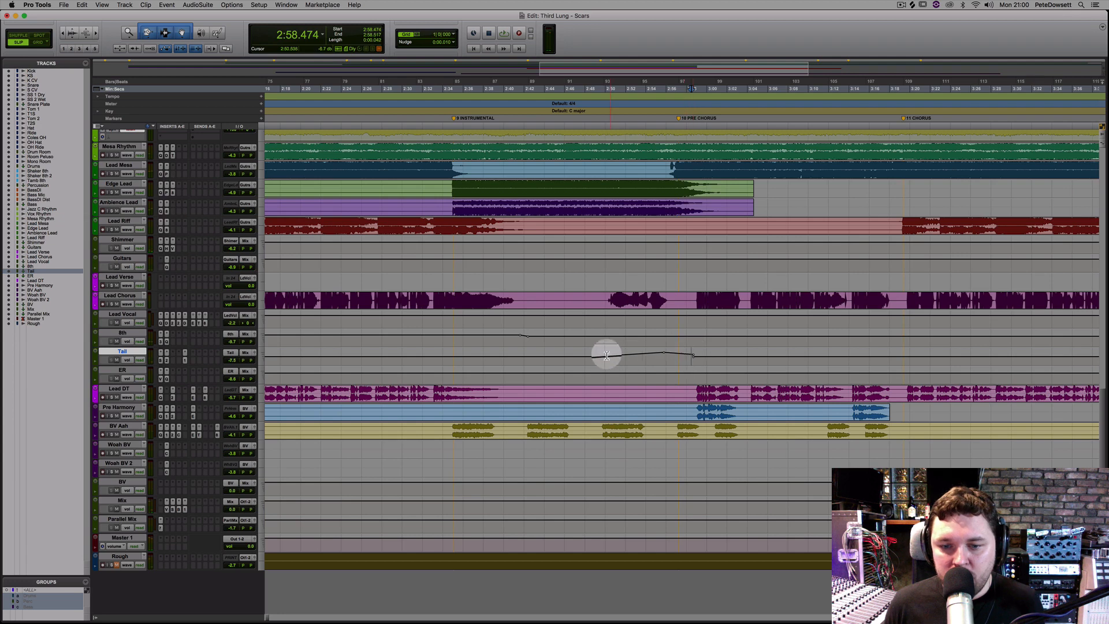
- Audition the instrumental phrase and raise the 8th volume automation from about 2:49 to 2:58, sloping it down toward the pre chorus
left_click(588, 359)
key("space")
left_click(666, 354)
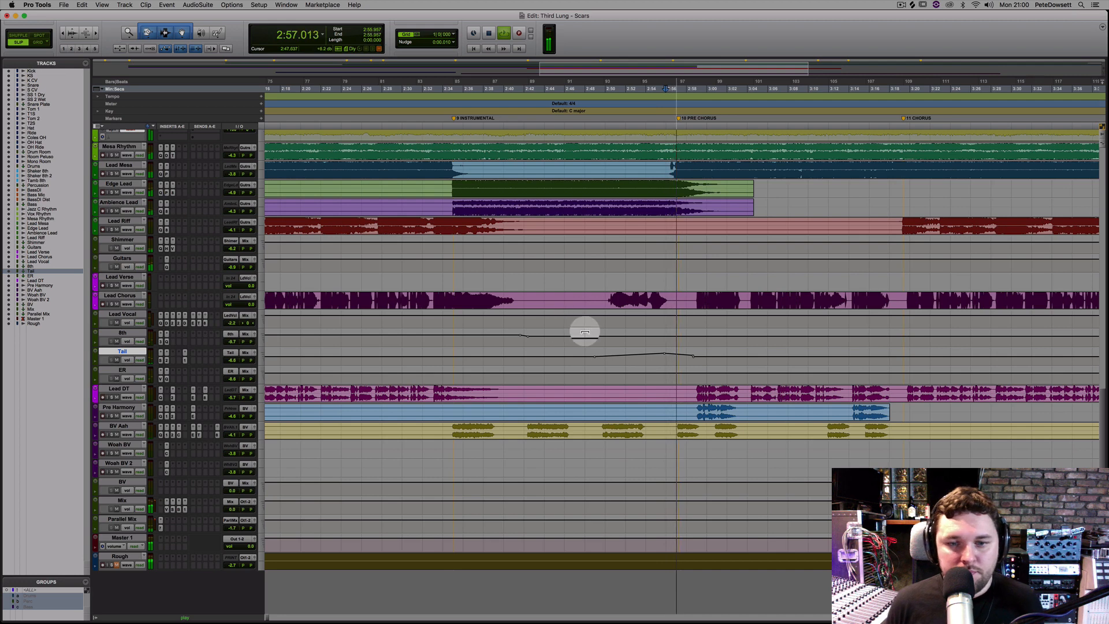
left_click_drag(593, 337, 664, 329)
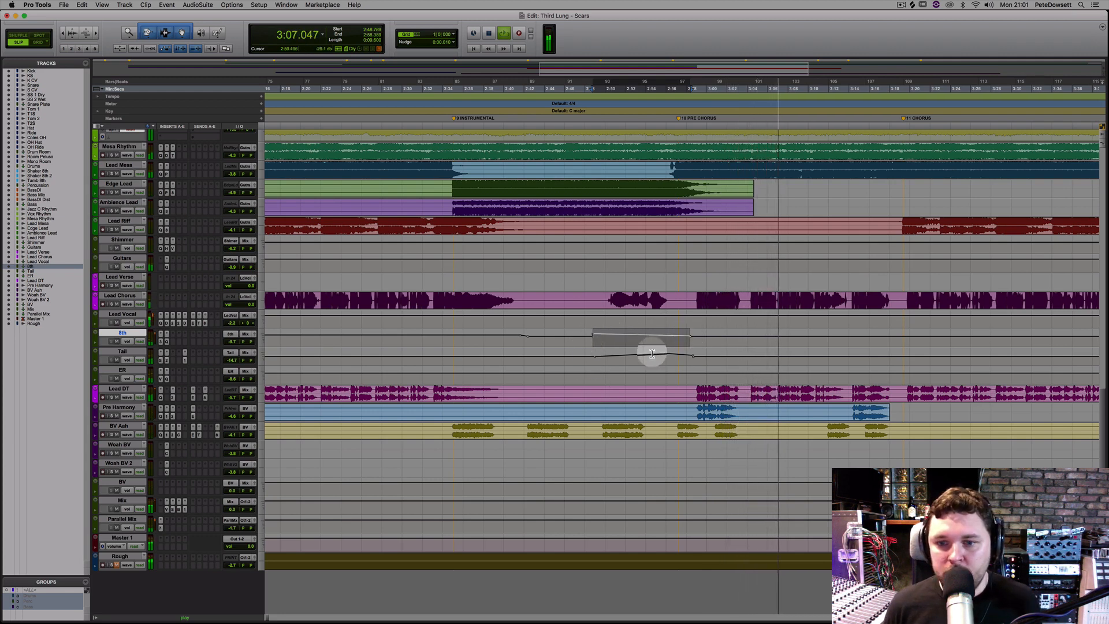
double_click(696, 298)
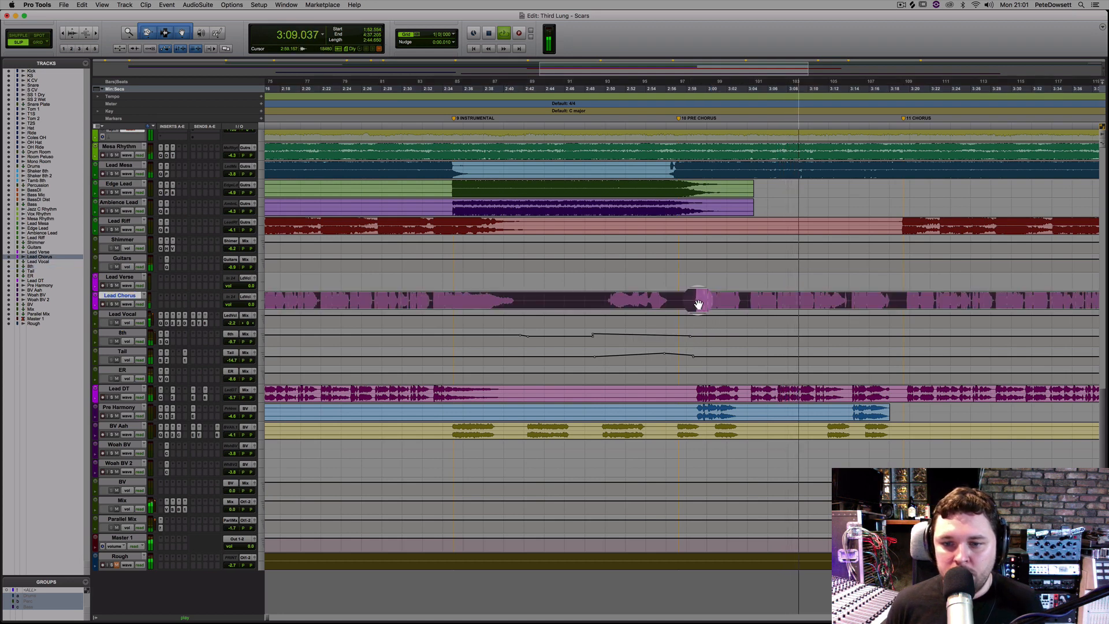
left_click(696, 299)
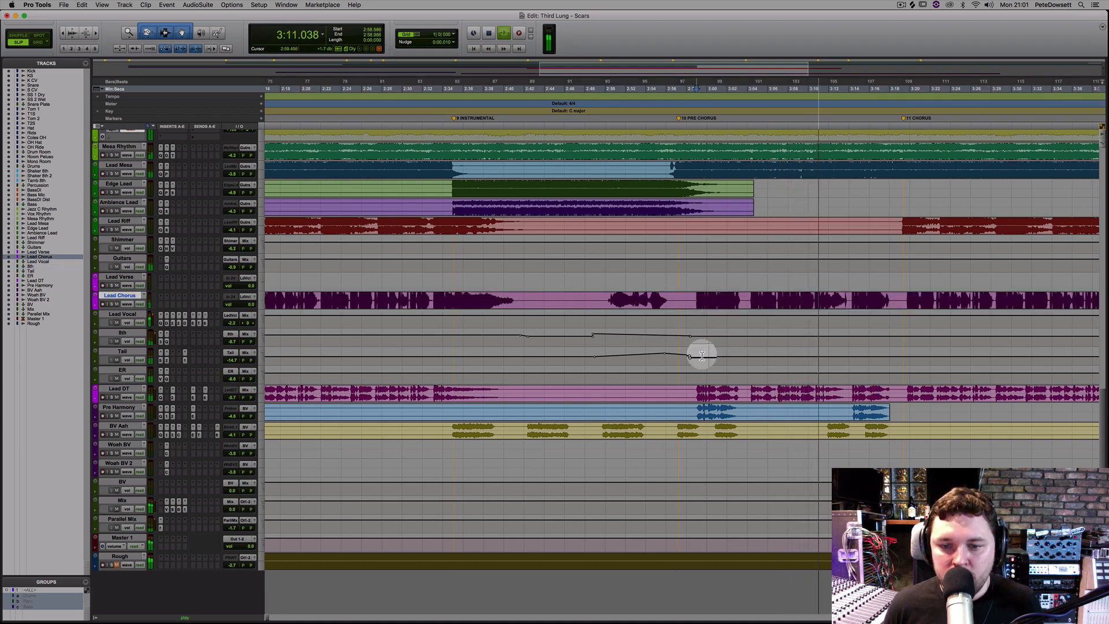
left_click(694, 297)
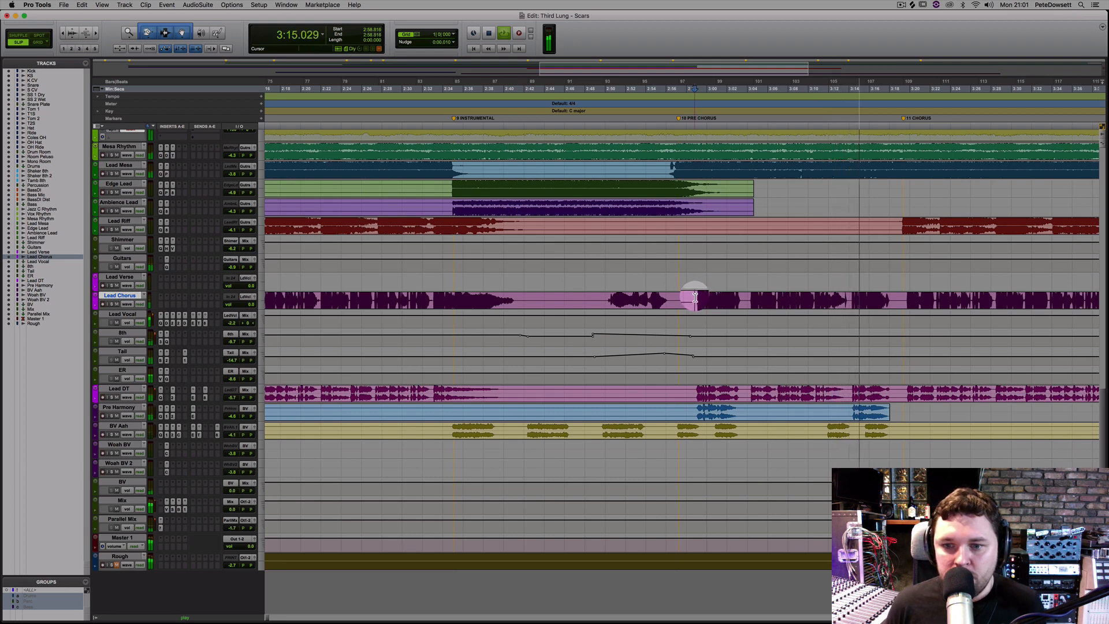
left_click_drag(695, 298, 725, 353)
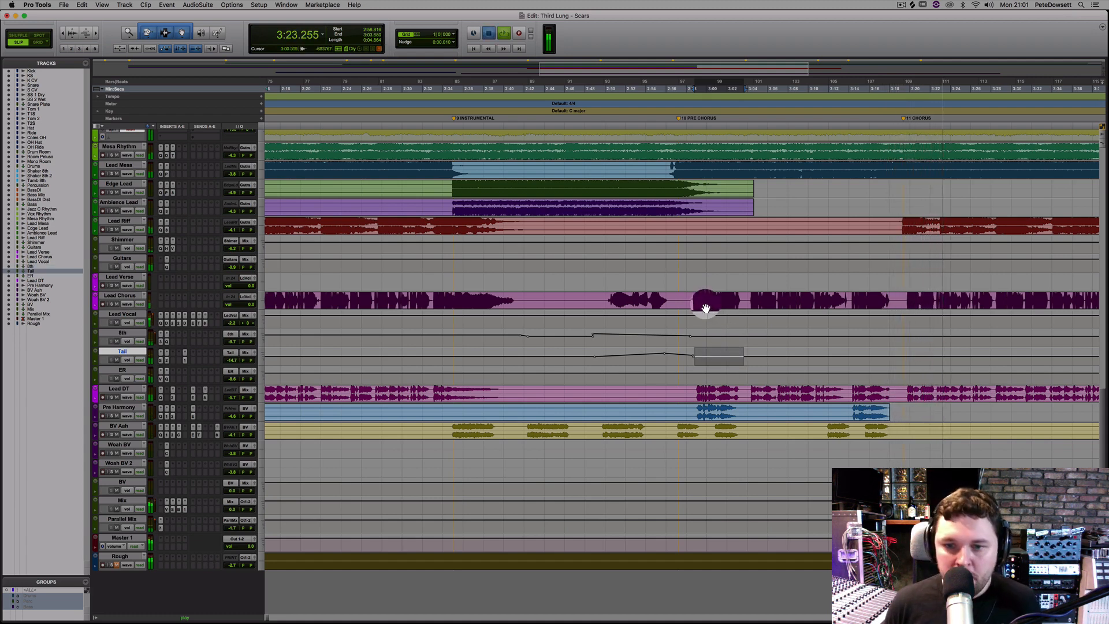
key("space")
- Across the pre chorus from about 2:59 to 3:19, lower Tail's volume automation to -24.7 dB and the 8th's to -17.7 dB
left_click_drag(694, 300, 894, 301)
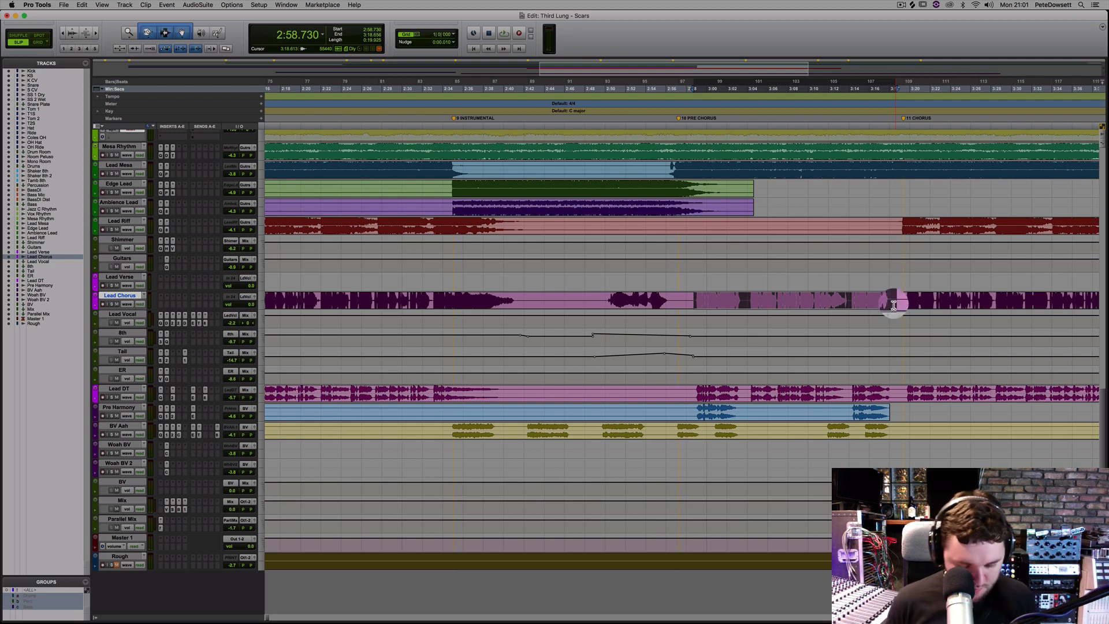
key("semicolon")
key("semicolon")
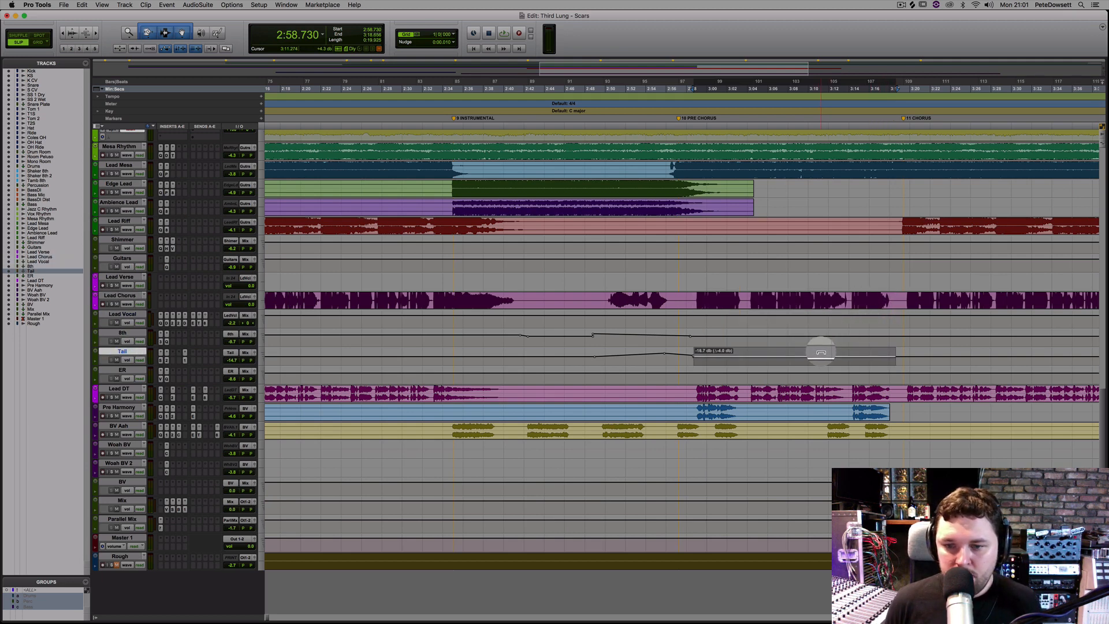
key("space")
left_click_drag(821, 353, 810, 351)
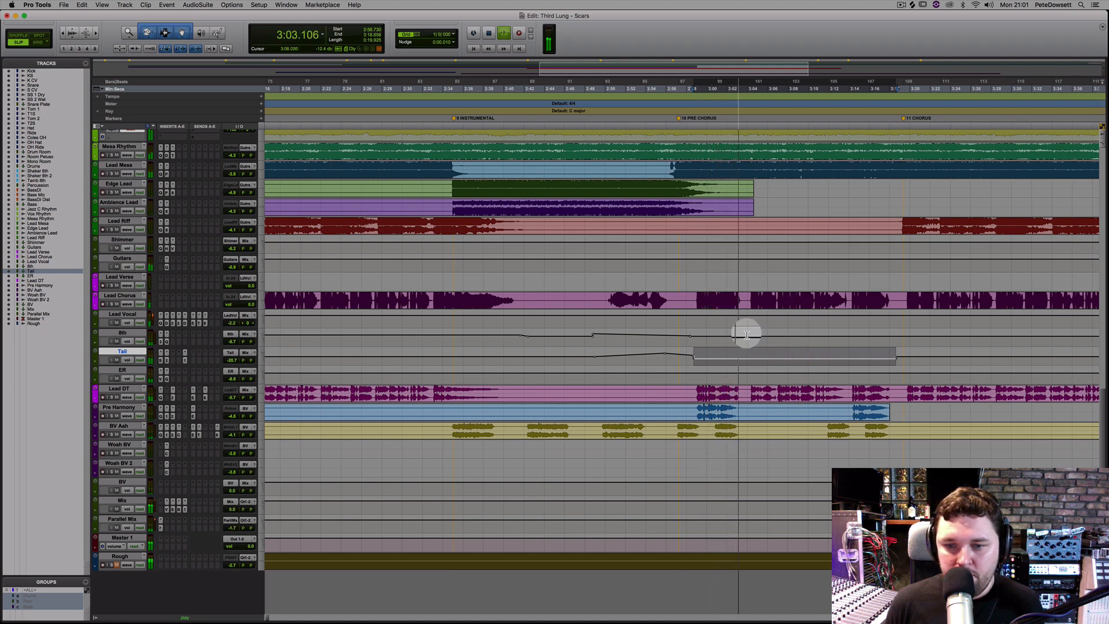
key("p")
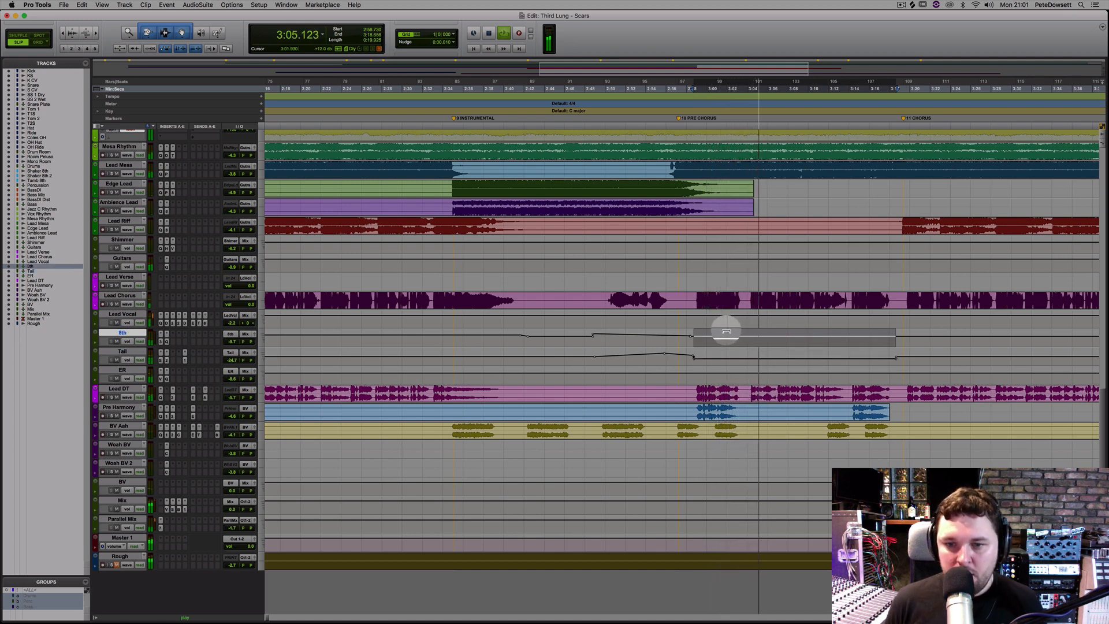
left_click_drag(726, 329, 727, 334)
- Lower Lead DT's volume automation to -13.5 dB across the pre chorus from about 2:59 to 3:18
left_click_drag(682, 397, 893, 390)
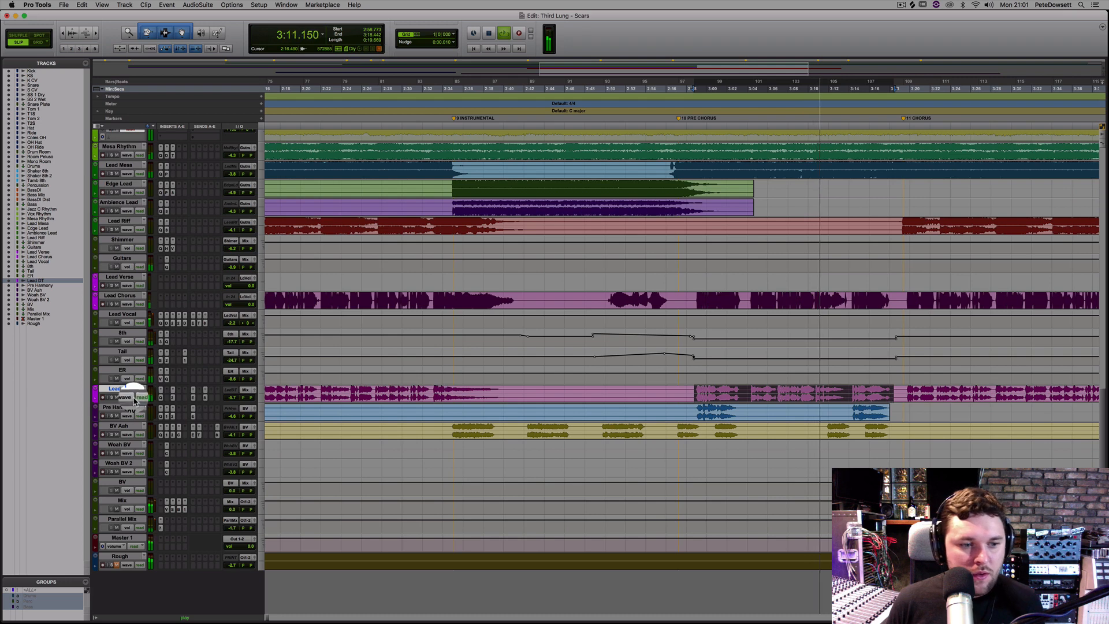
key("minus")
key("space")
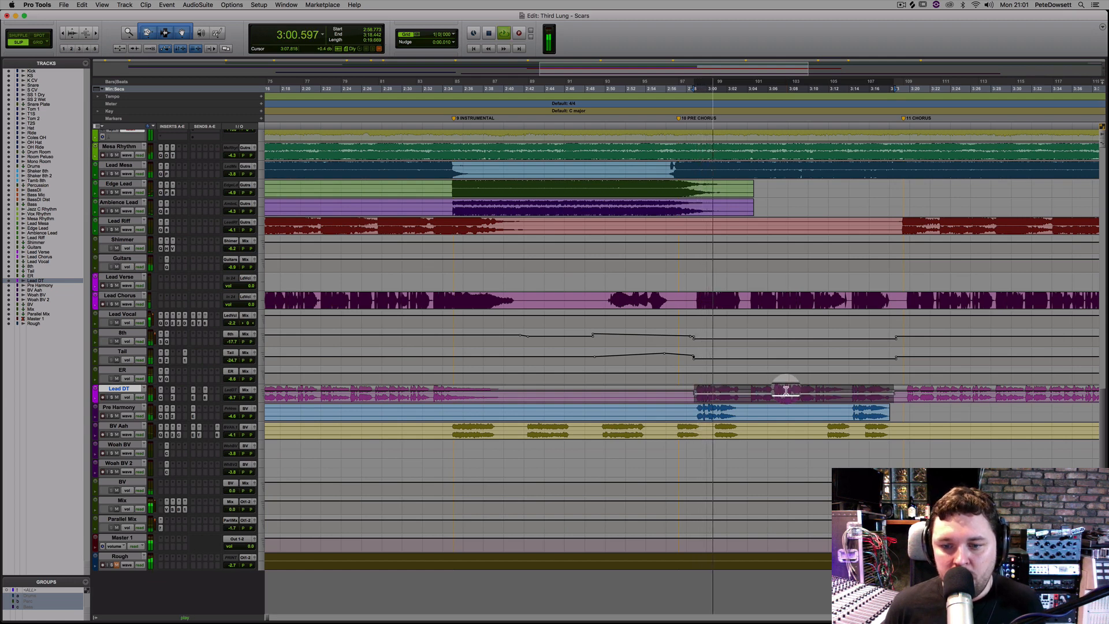
left_click_drag(784, 388, 785, 388)
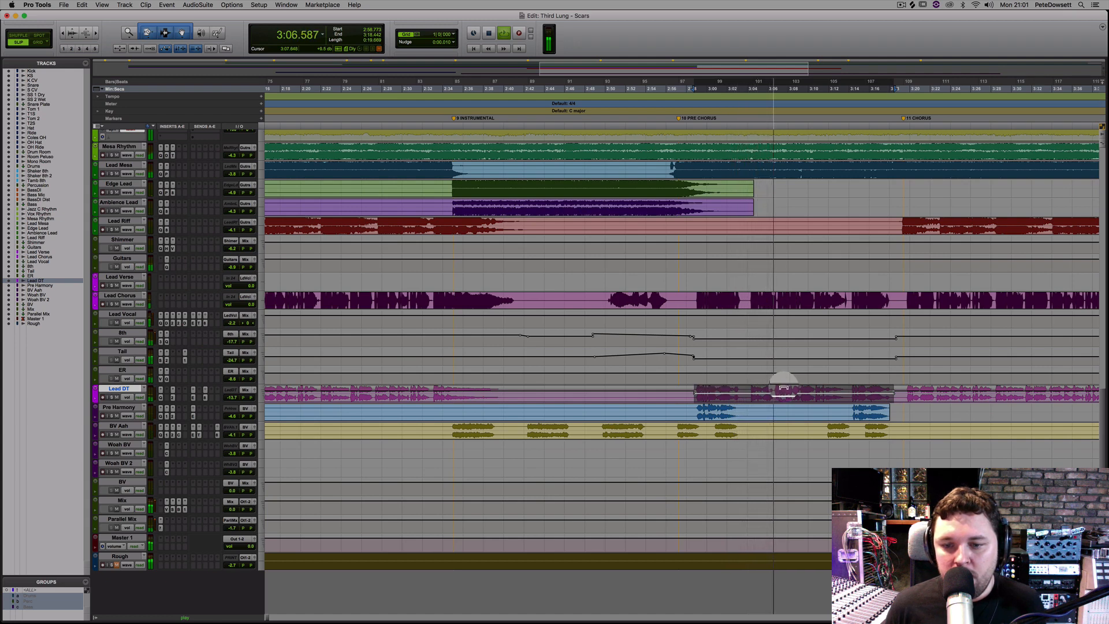
key("r")
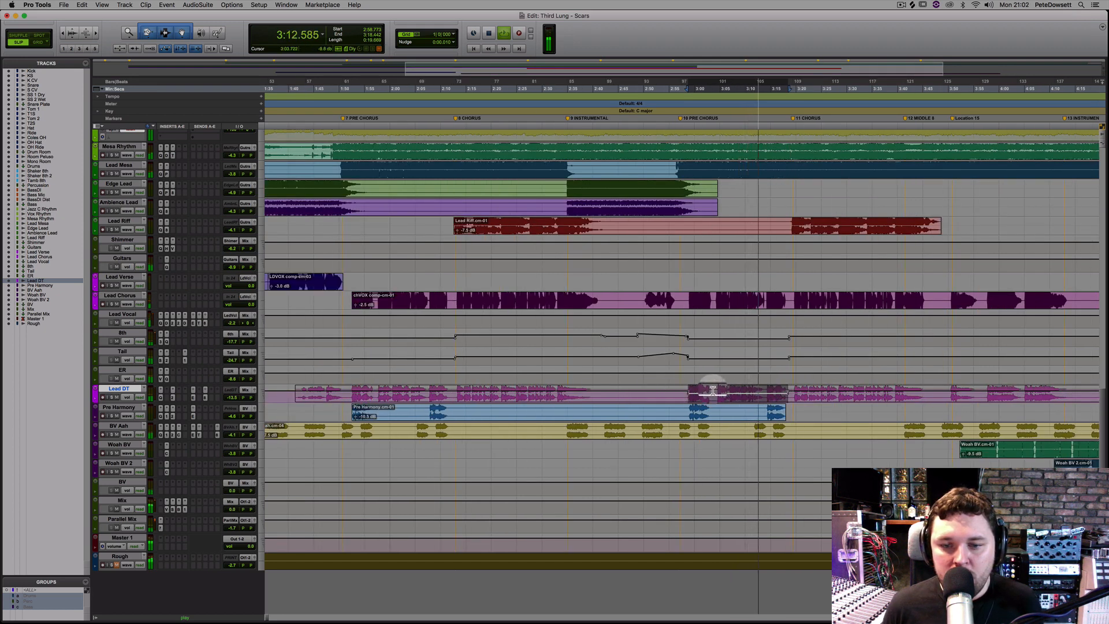
- Lower Lead DT's volume automation across the earlier pre chorus from about 1:52 to 2:12 and play back its ending
key("space")
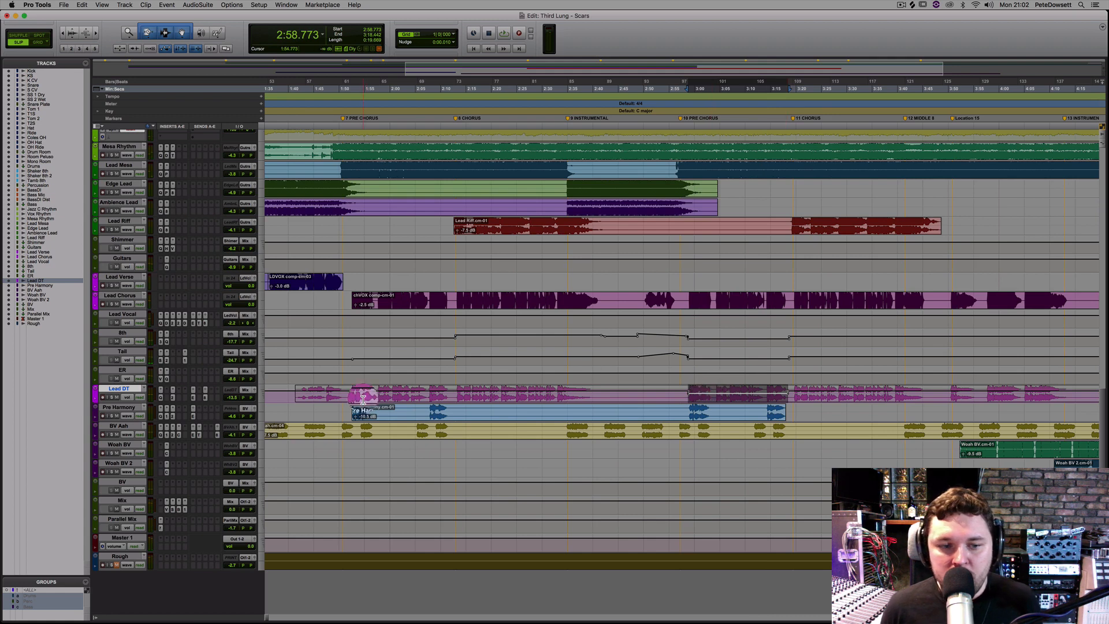
left_click_drag(350, 393, 449, 392)
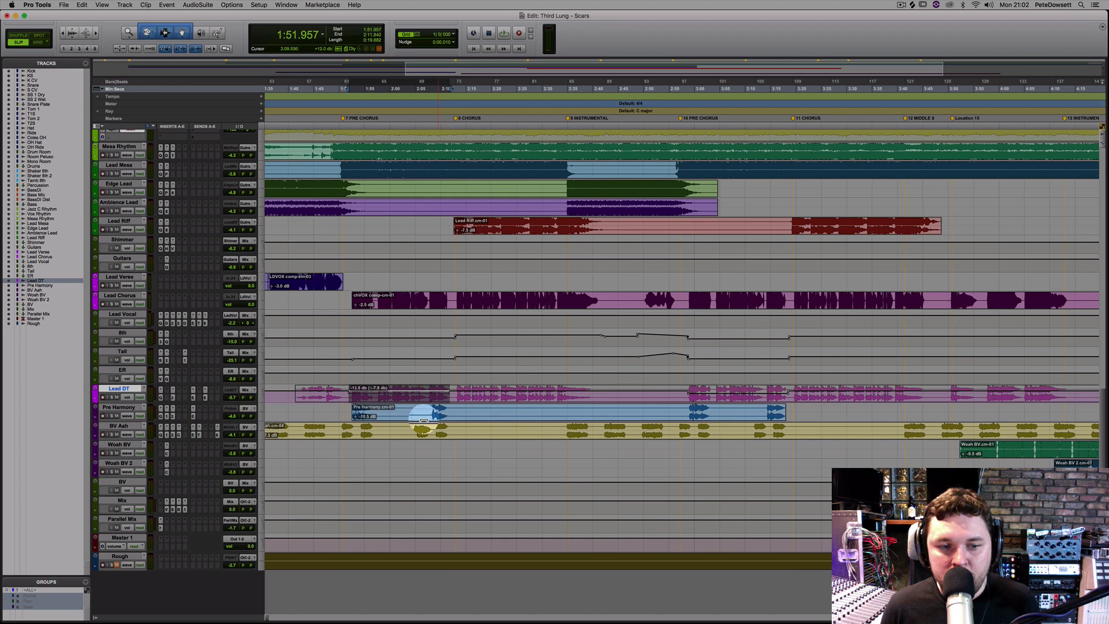
left_click(433, 401)
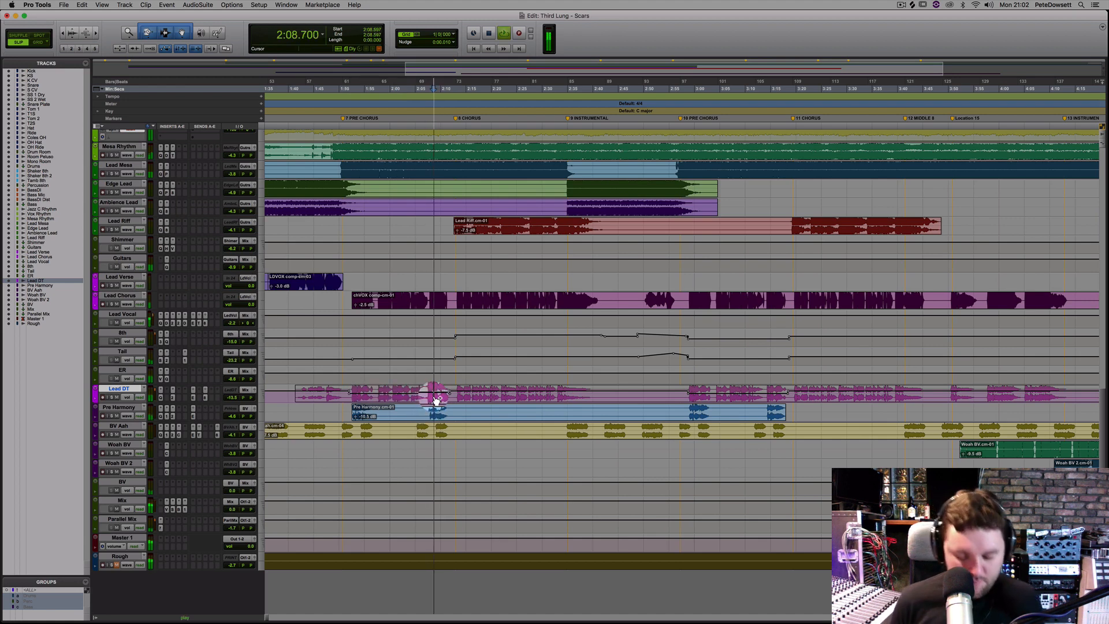
- Lower the Lead Vocal's send to Tail slightly in the mixer during playback and check its send to the 8th
key("super+equal")
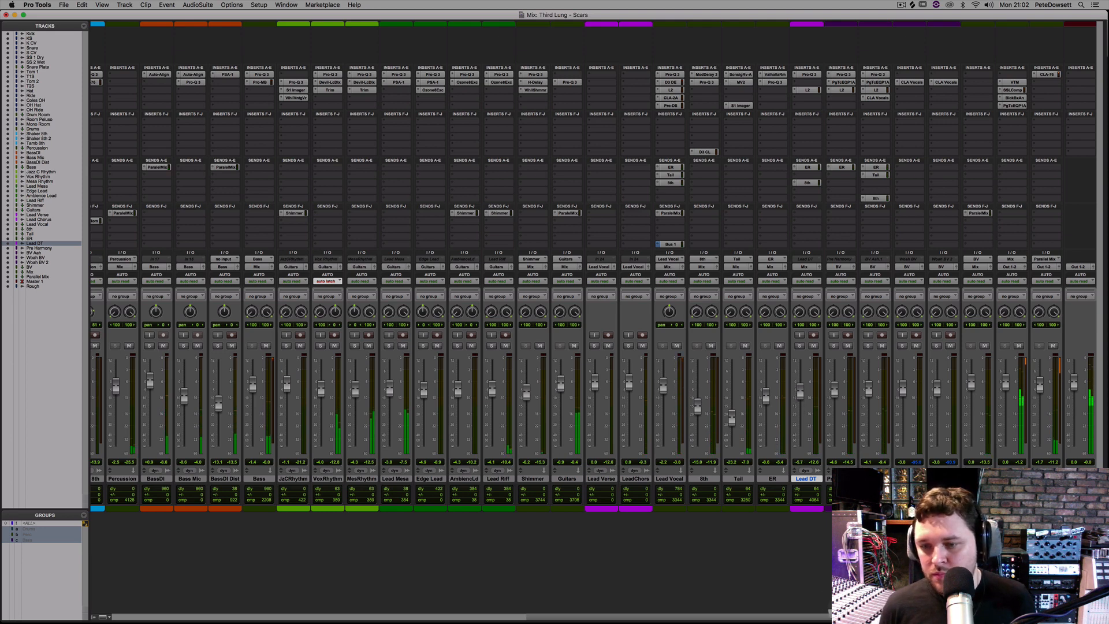
scroll(594, 381, "right", 4)
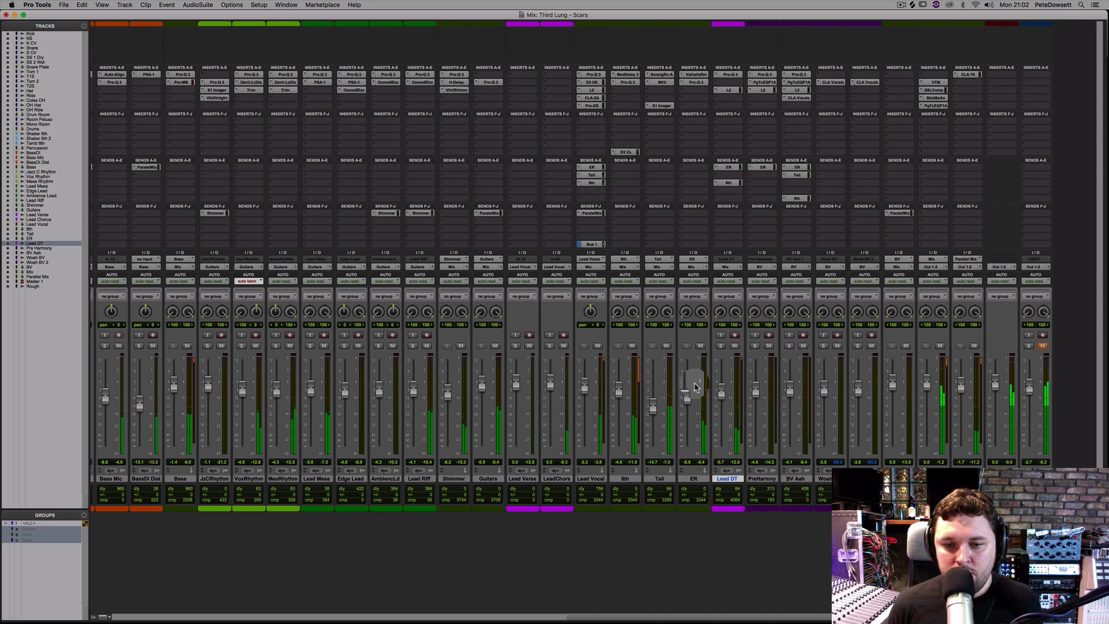
left_click(592, 174)
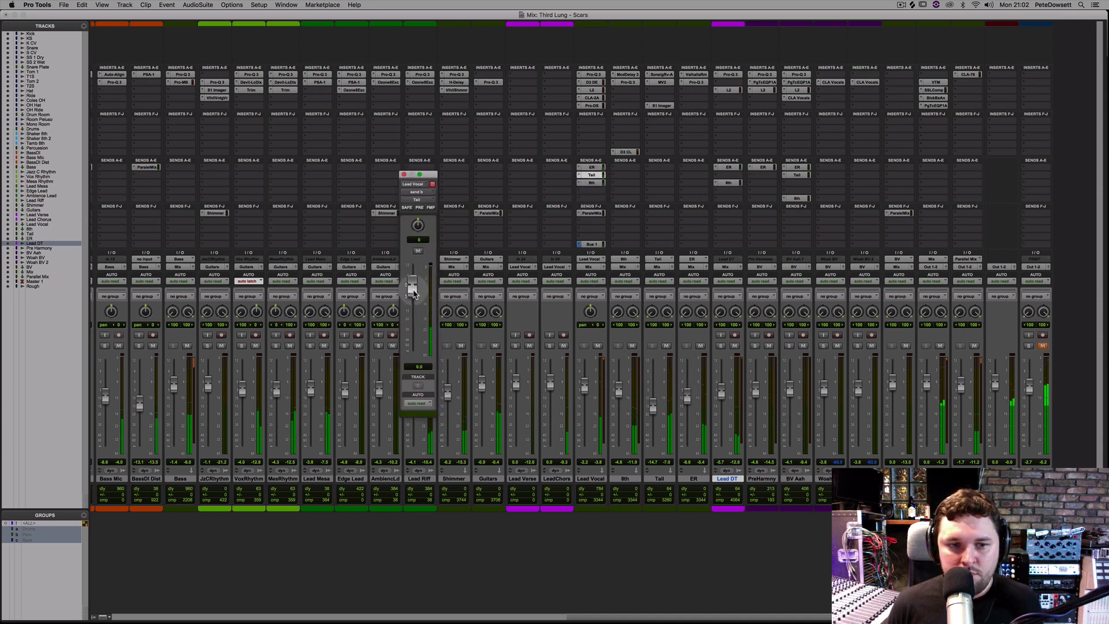
left_click_drag(413, 287, 413, 290)
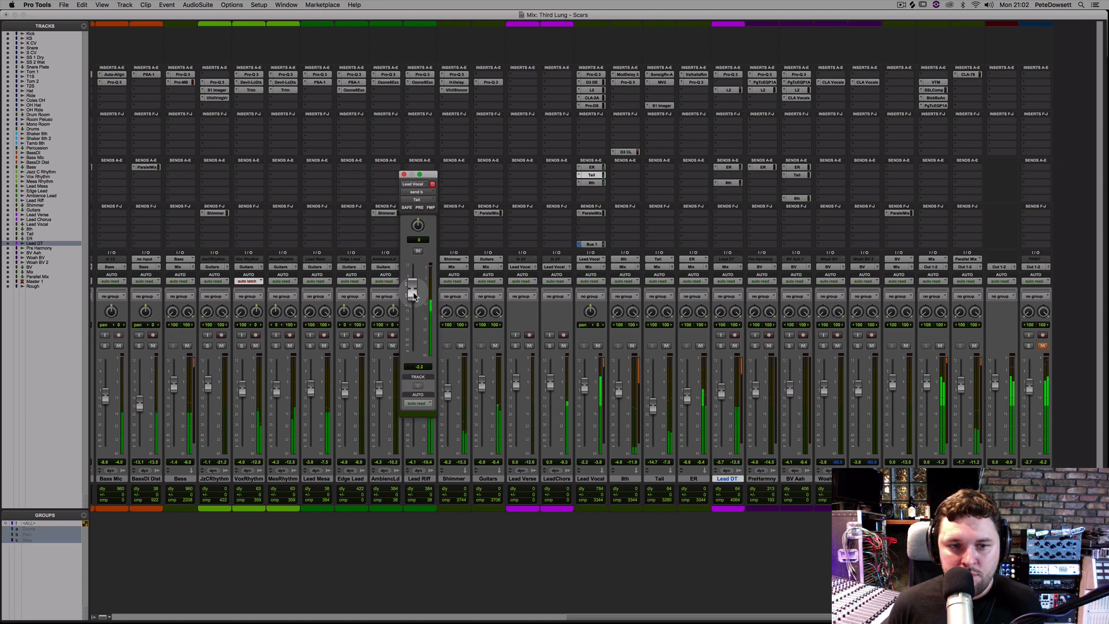
left_click(591, 184)
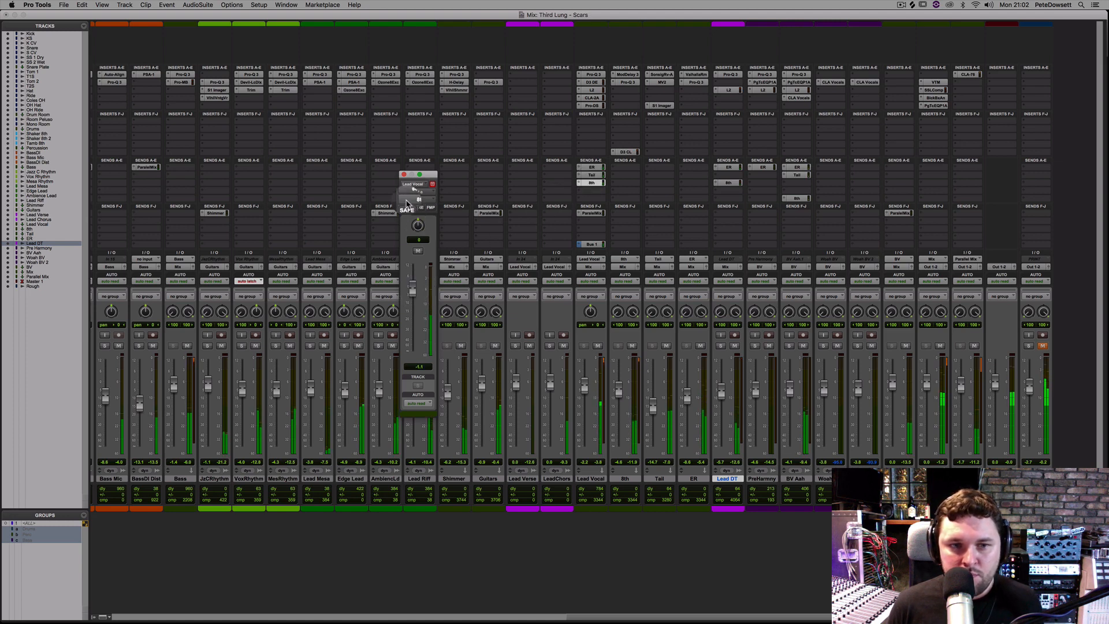
left_click(404, 174)
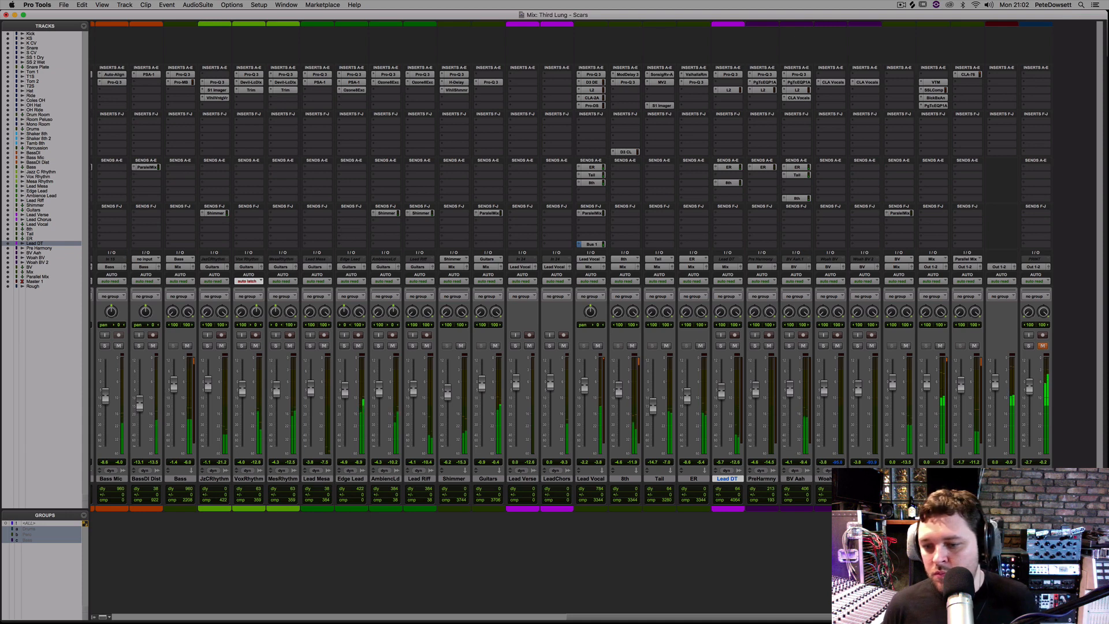
- Set Vox Rhythm's automation mode from Latch back to Read and return to the Edit window
left_click(358, 346)
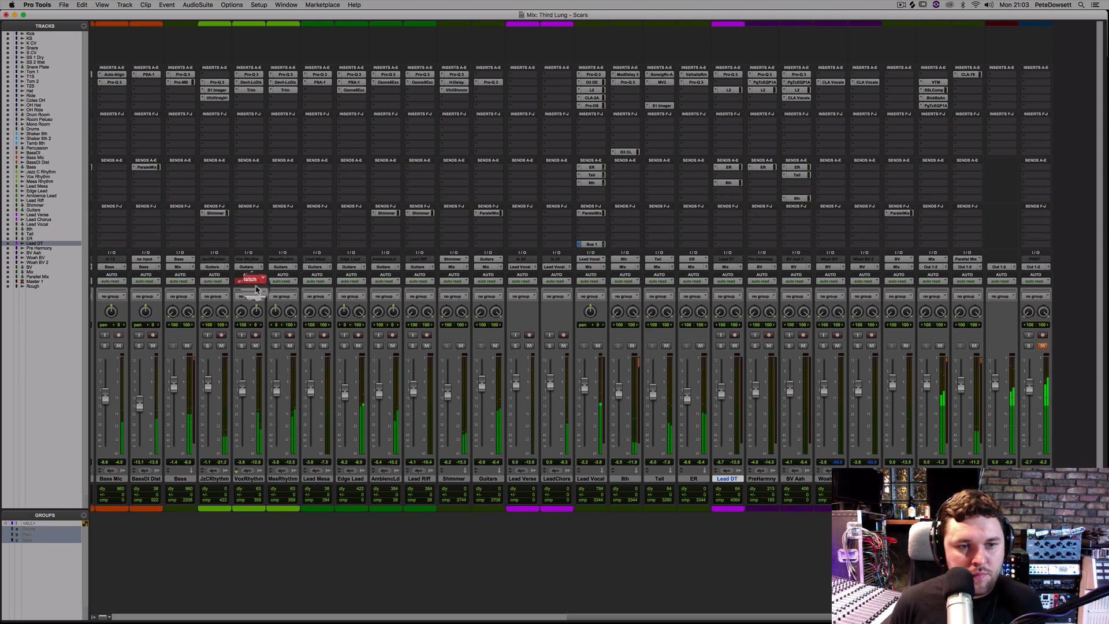
left_click(248, 282)
left_click(249, 282)
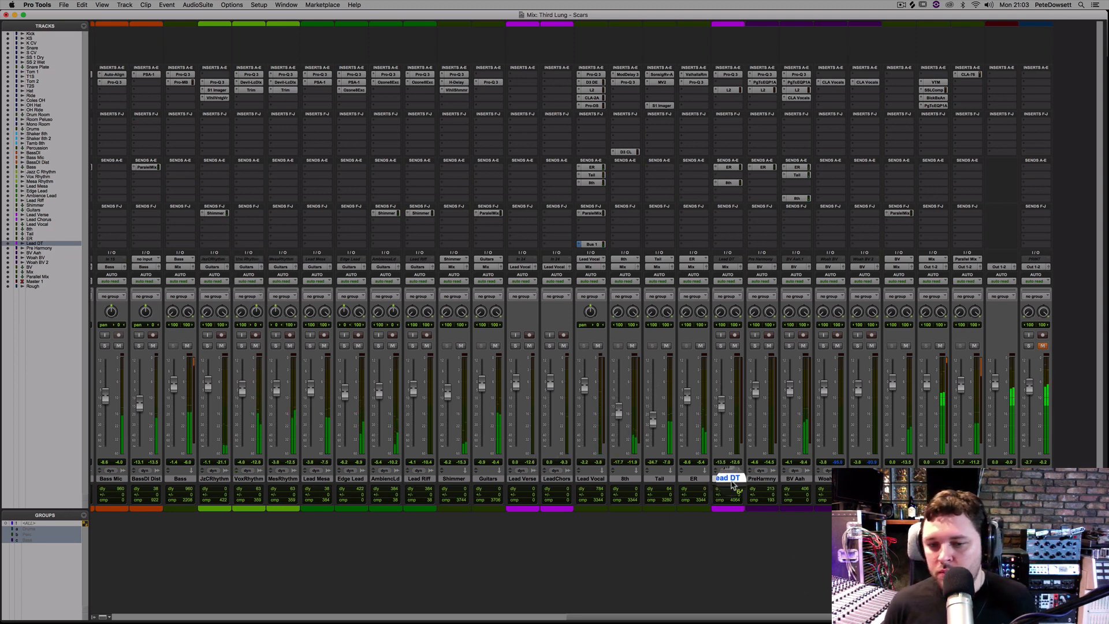
key("super+equal")
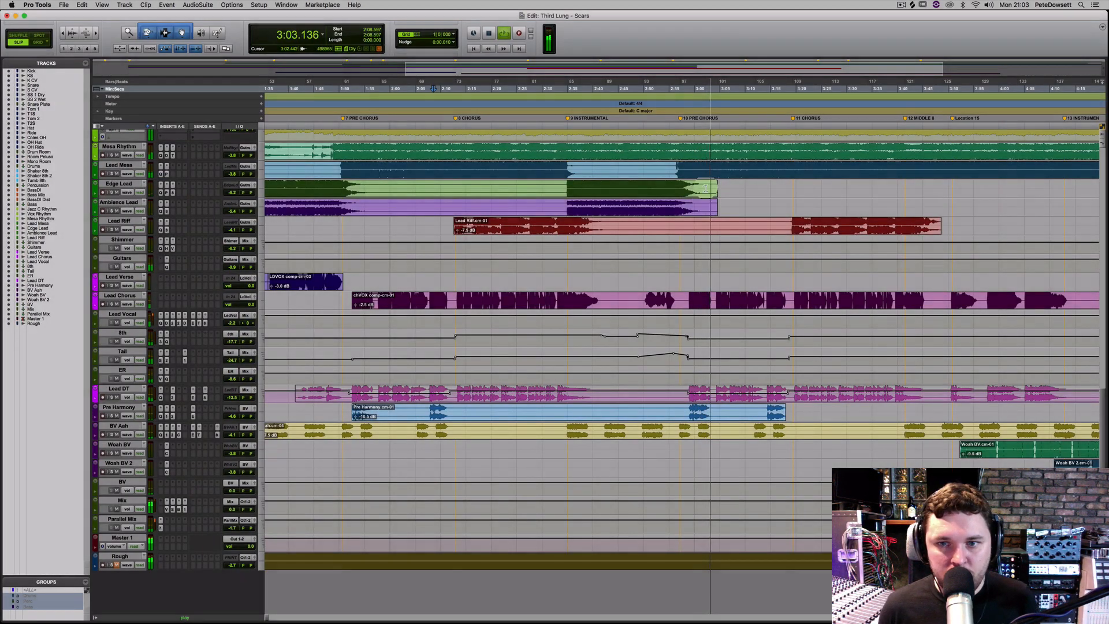
- Stop playback, show Lead Mesa's volume automation instead of its waveform, and set its automation mode to Latch
key("space")
left_click(675, 166)
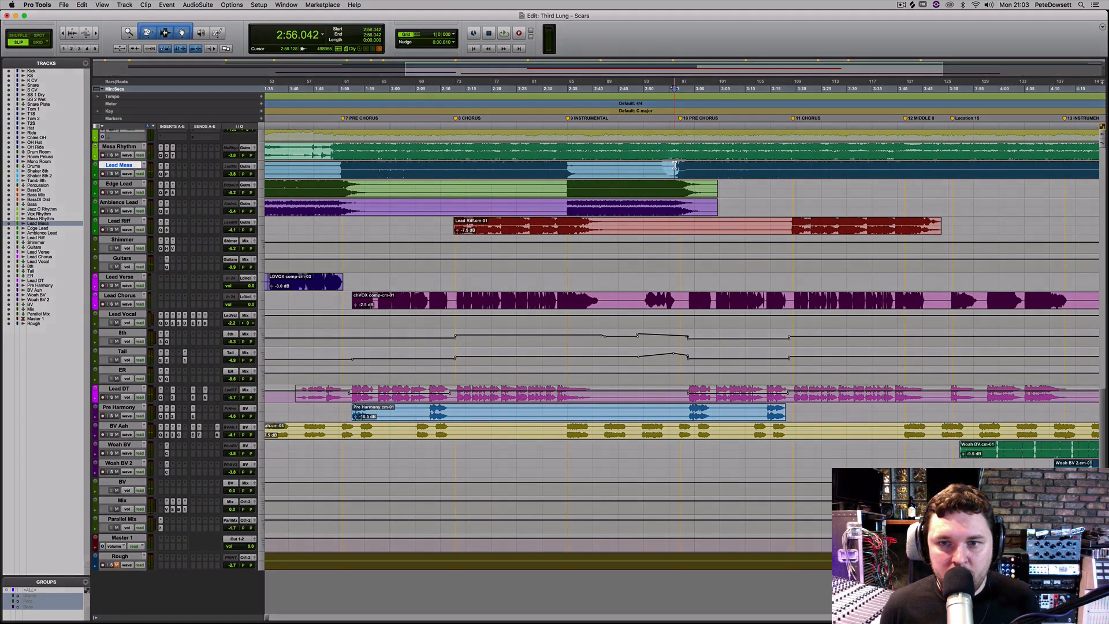
double_click(120, 165)
left_click(127, 174)
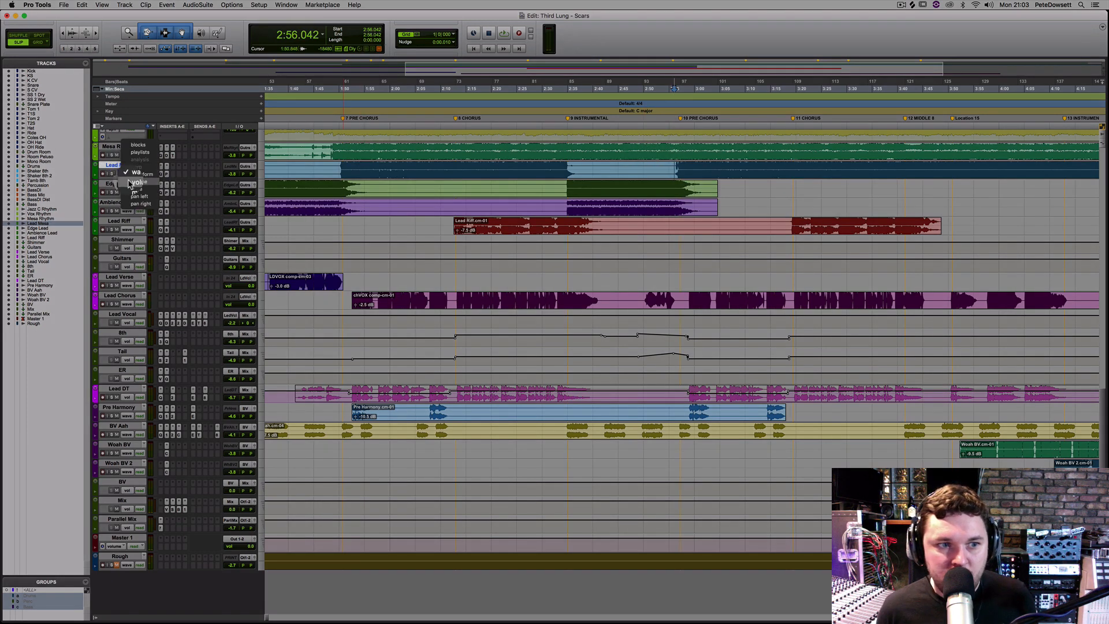
left_click(129, 180)
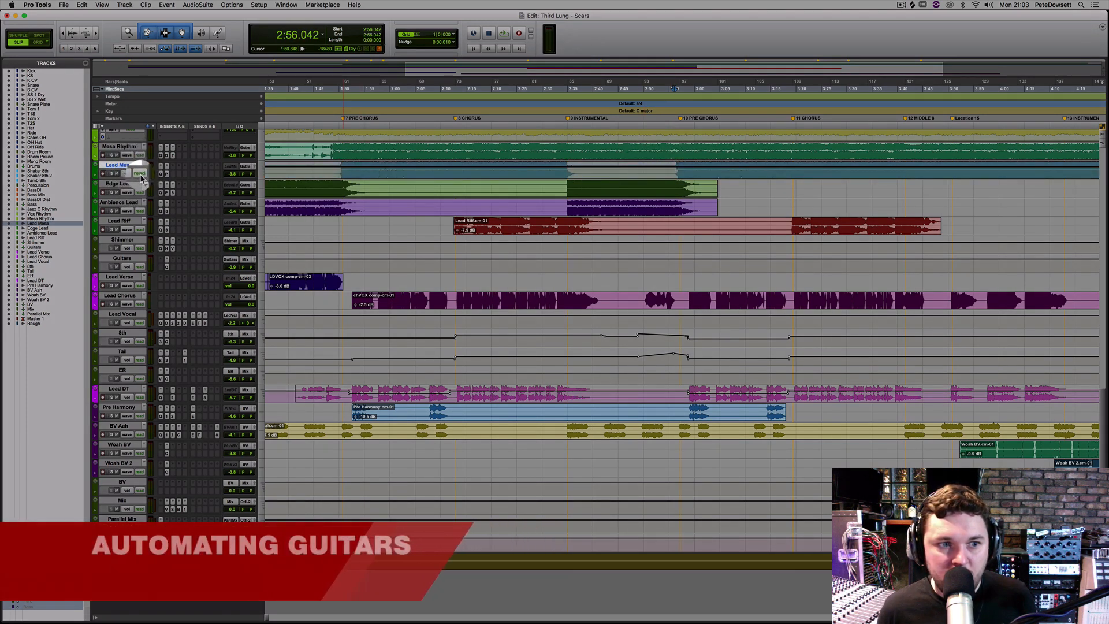
left_click(141, 174)
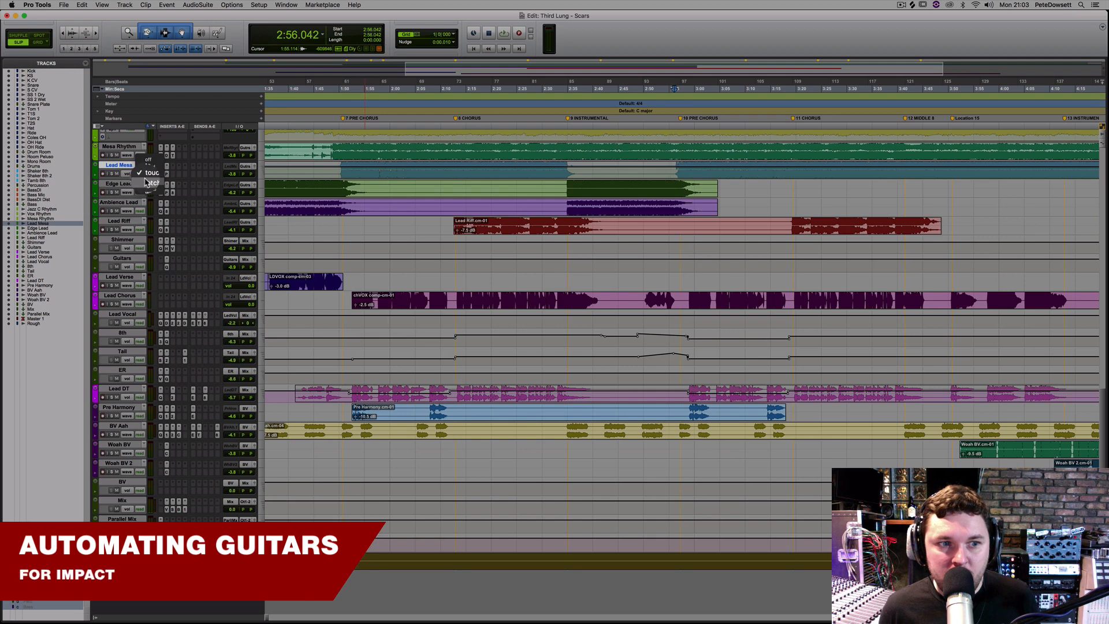
left_click(148, 183)
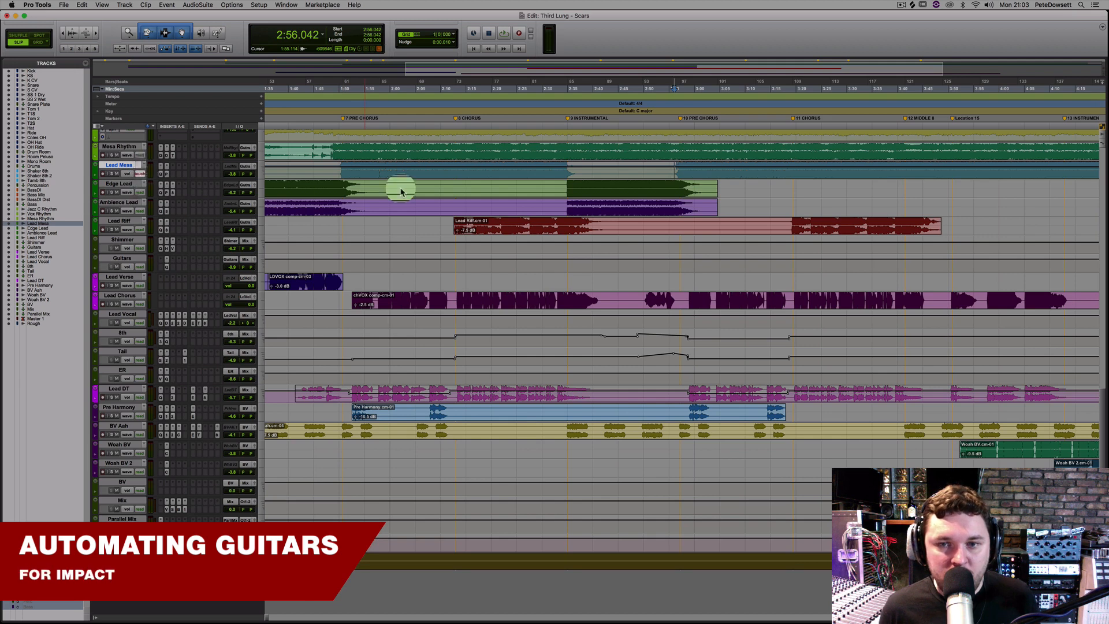
- Try riding Lead Mesa's volume during playback from about 2:50, and return its automation mode to Read
left_click(645, 171)
key("space")
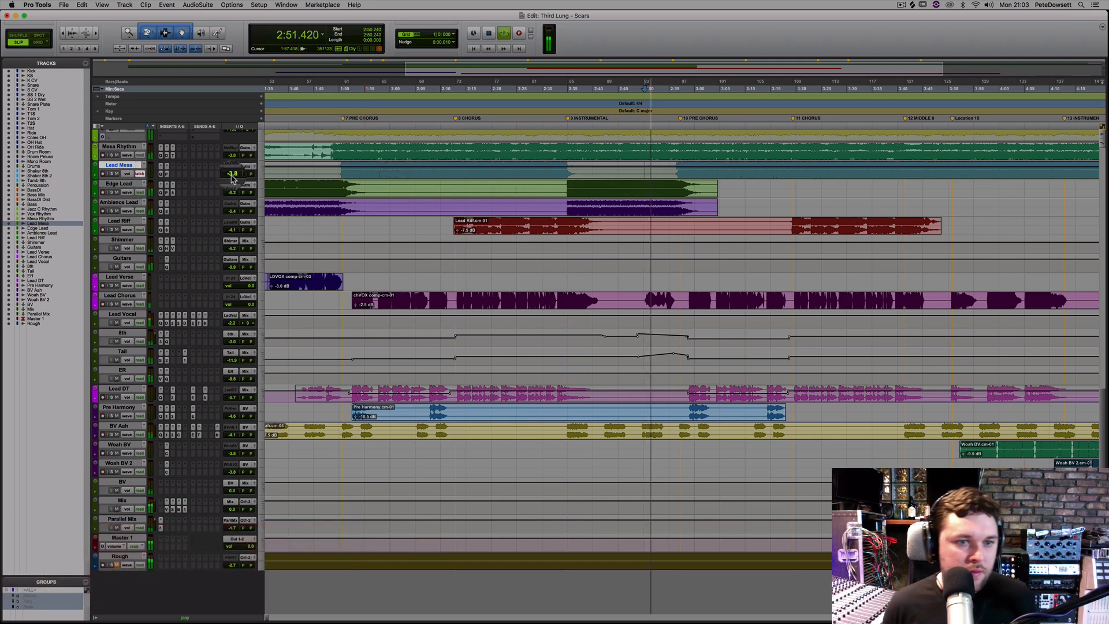
left_click_drag(232, 178, 232, 177)
left_click_drag(232, 178, 233, 177)
key("space")
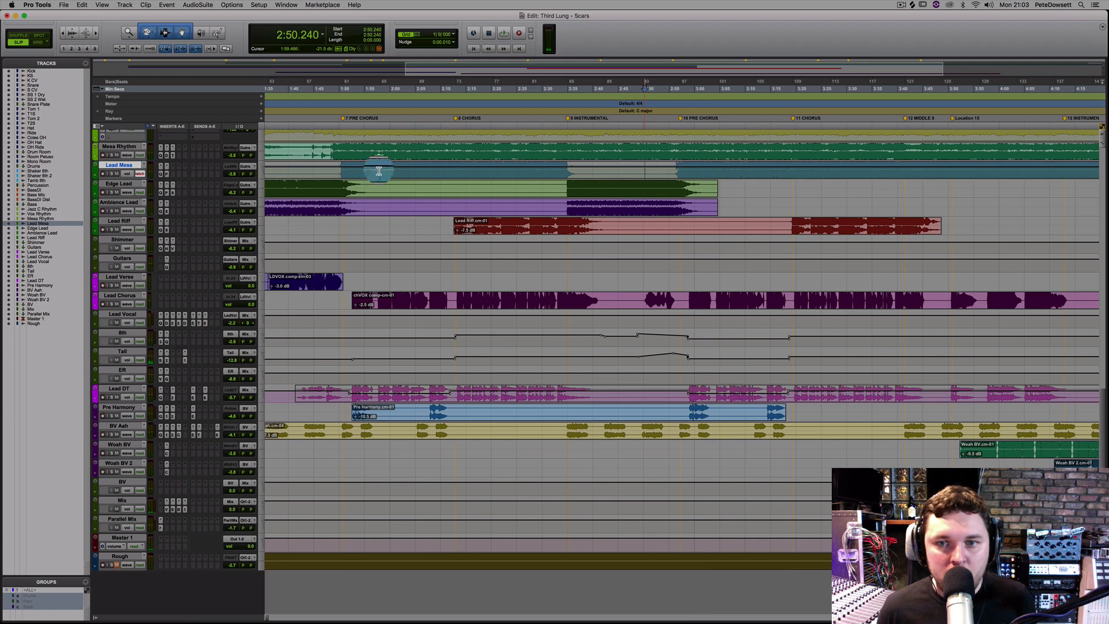
left_click(139, 173)
left_click(148, 168)
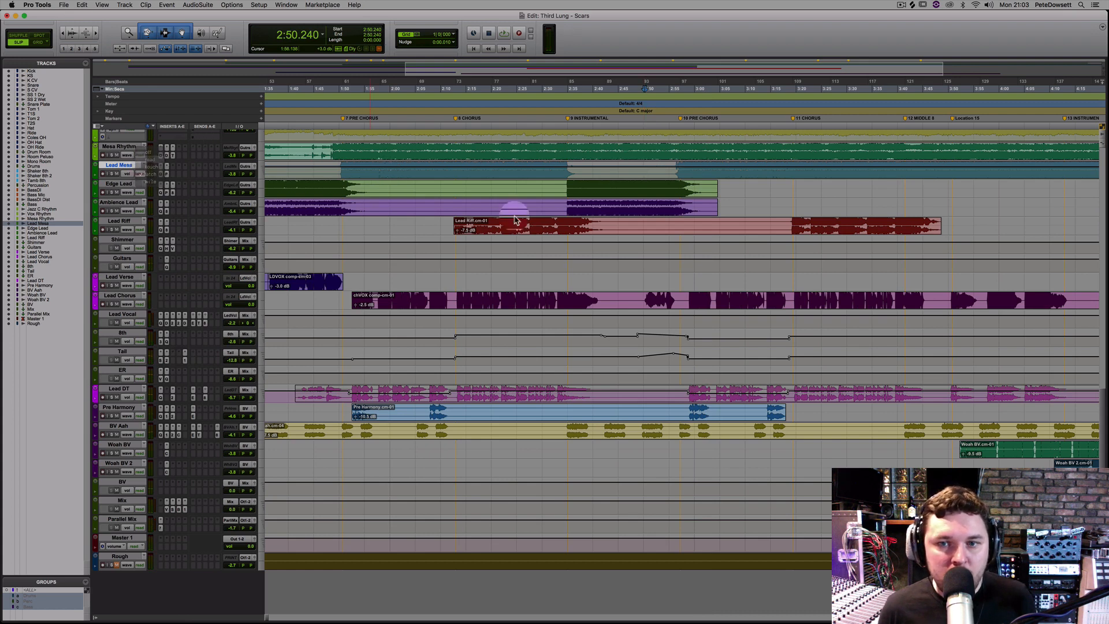
- Audition Vox Rhythm in solo from about 2:55 into the pre chorus
scroll(710, 247, "up", 3)
left_click(667, 187)
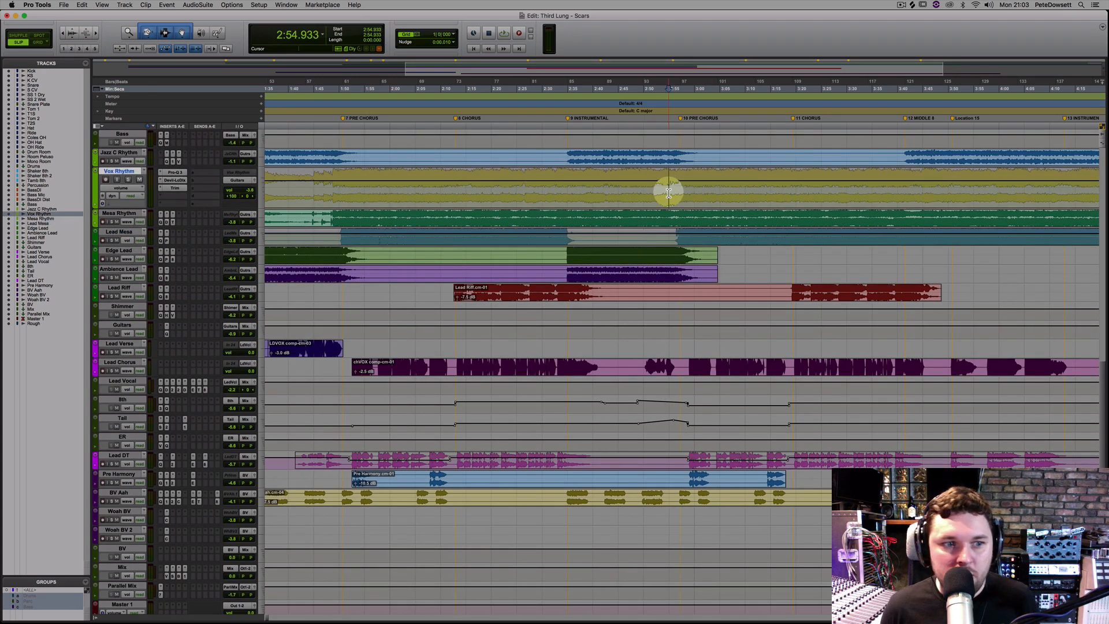
key("space")
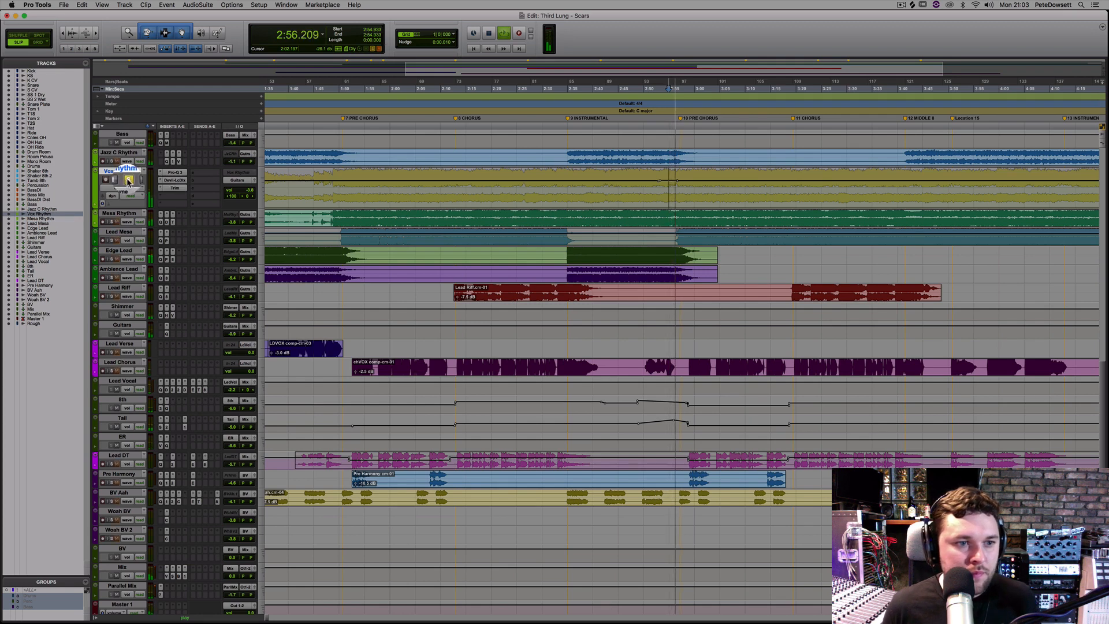
left_click(127, 180)
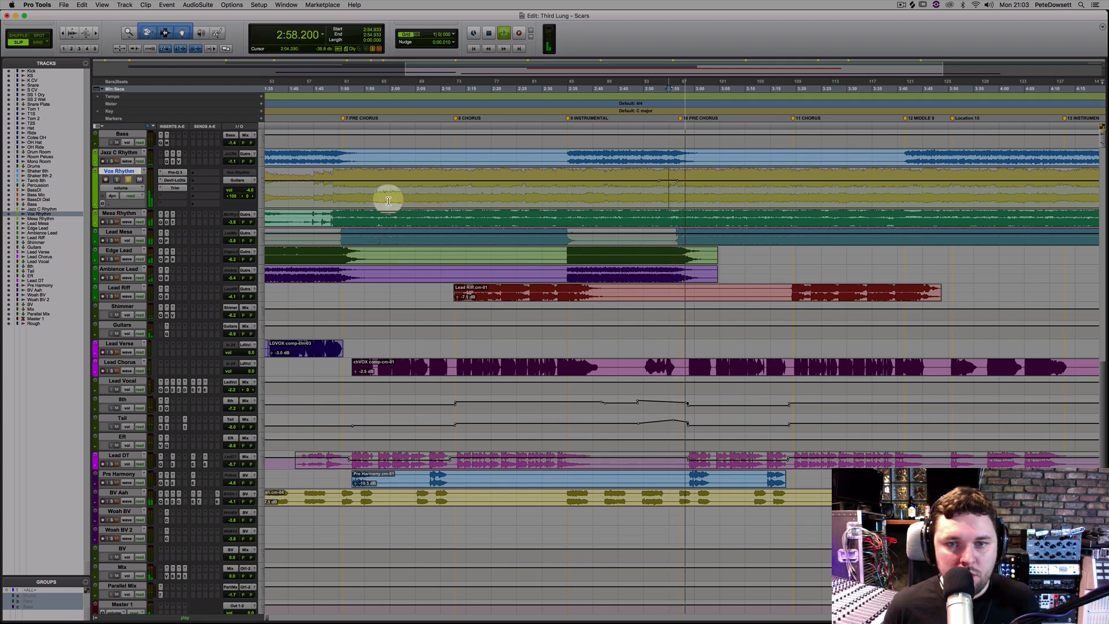
- Audition Mesa Rhythm in solo during the pre chorus, and return the cursor to about 2:54.5
left_click(112, 222)
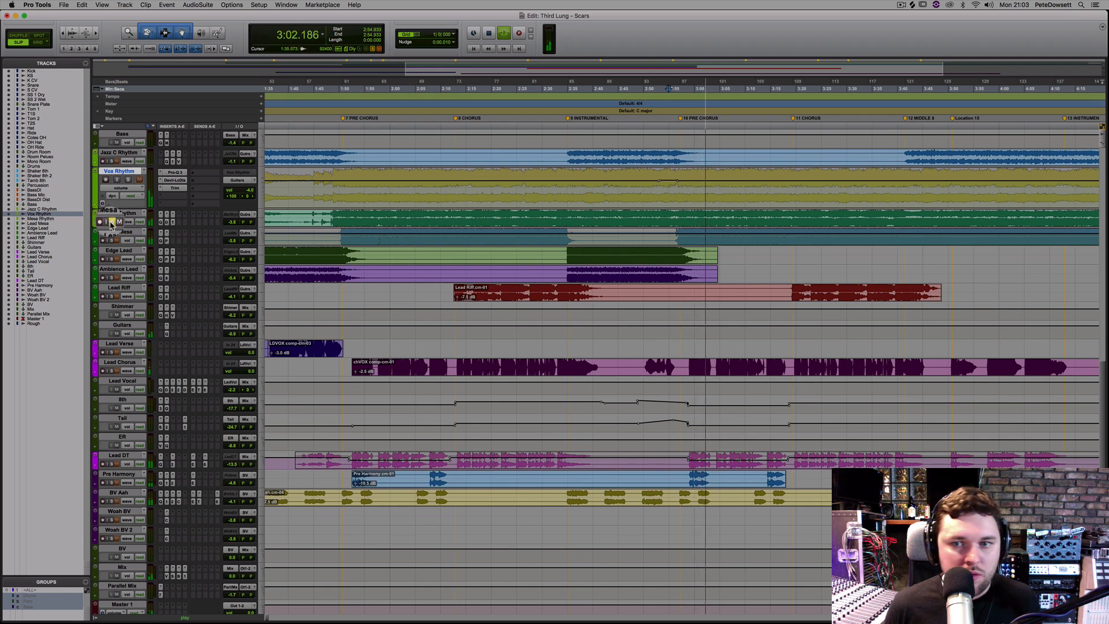
left_click(111, 223)
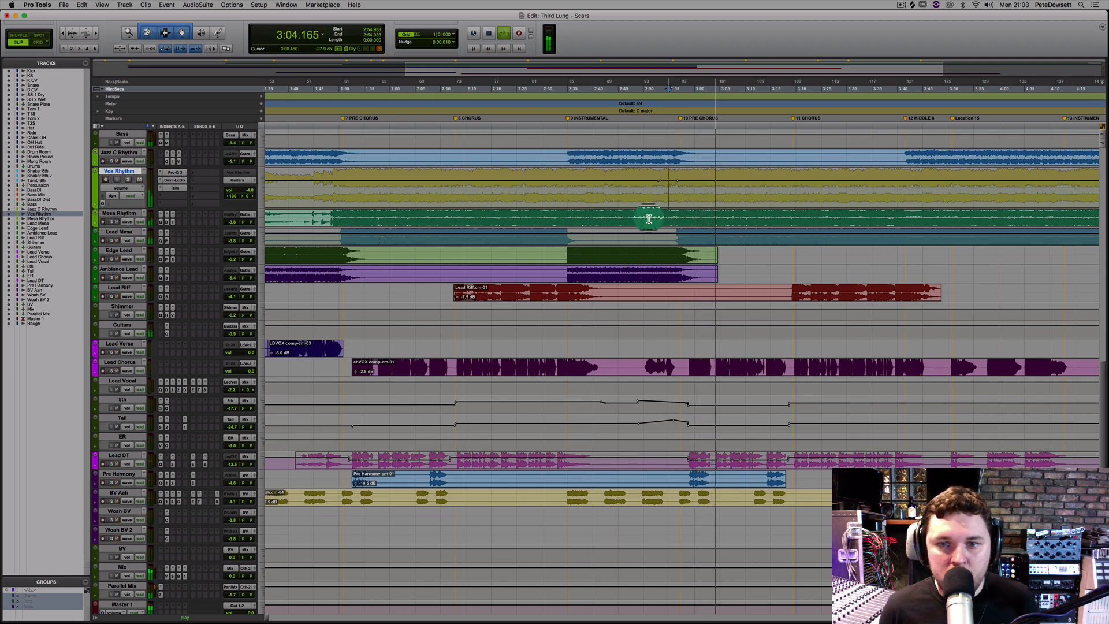
key("space")
left_click(673, 216)
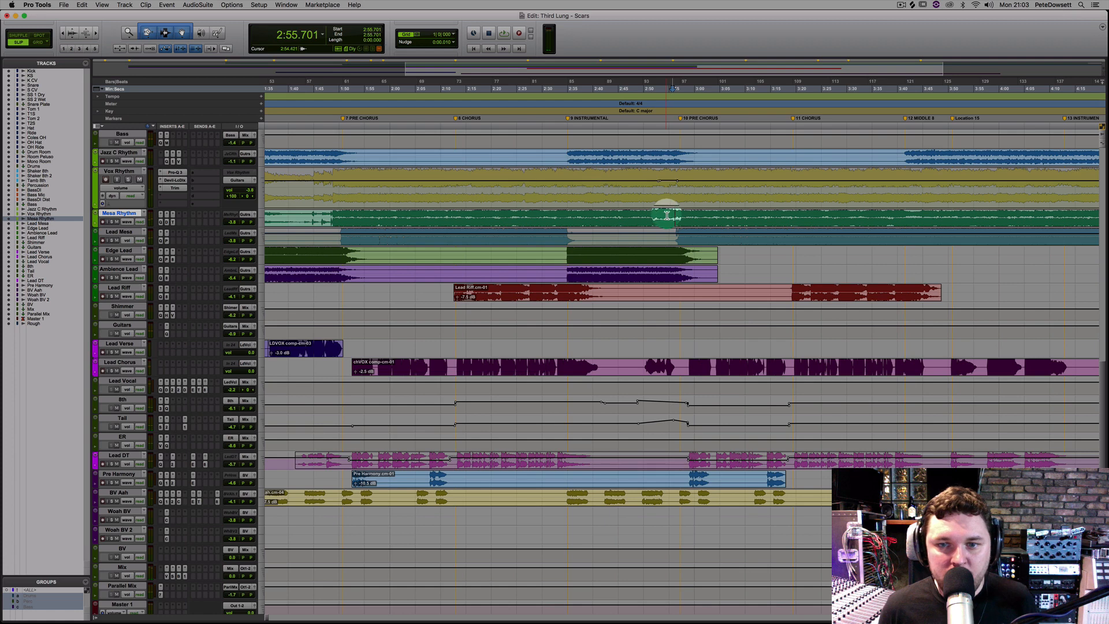
left_click(667, 215)
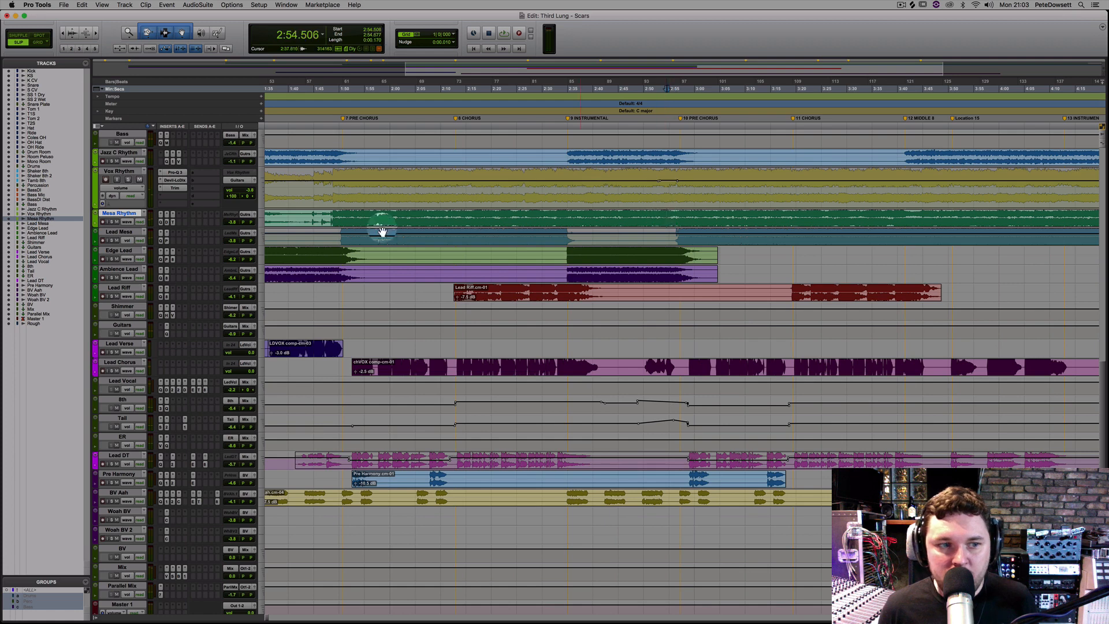
- Enlarge the Mesa Rhythm track, set its automation mode to Touch, and show its volume automation with the cursor at about 2:50.7
left_click_drag(129, 229, 128, 245)
left_click(135, 230)
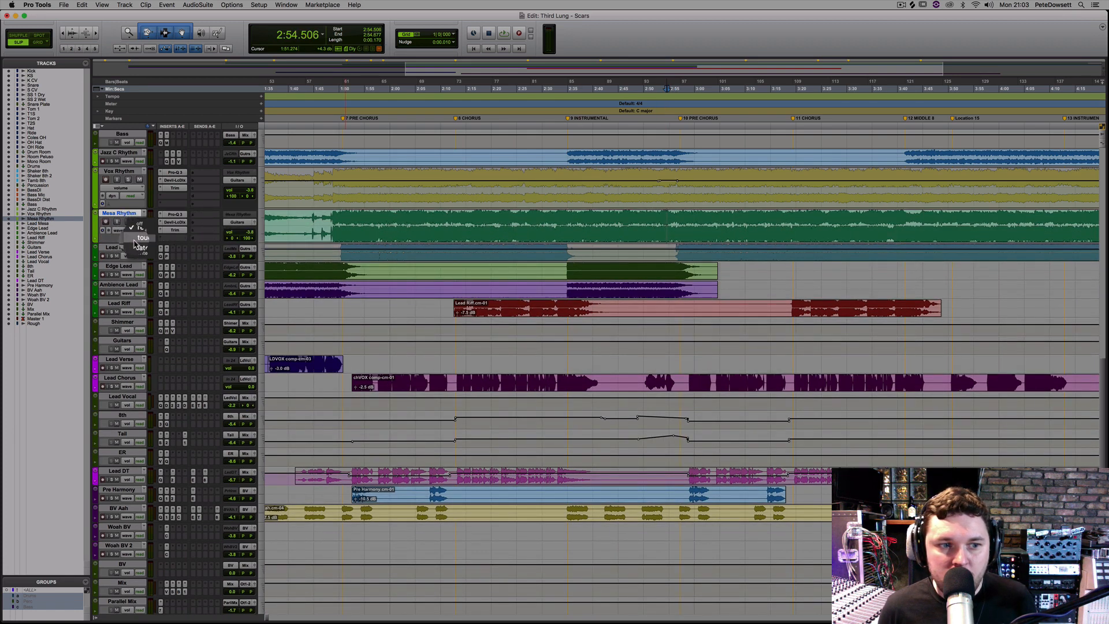
left_click(137, 238)
left_click(647, 225)
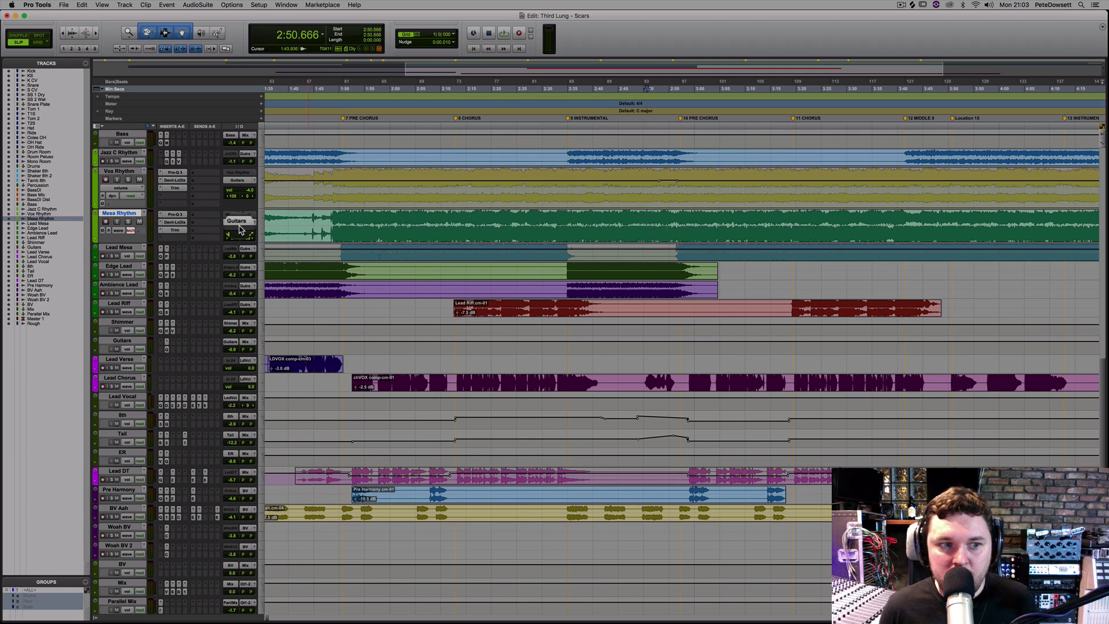
left_click(117, 230)
left_click(121, 238)
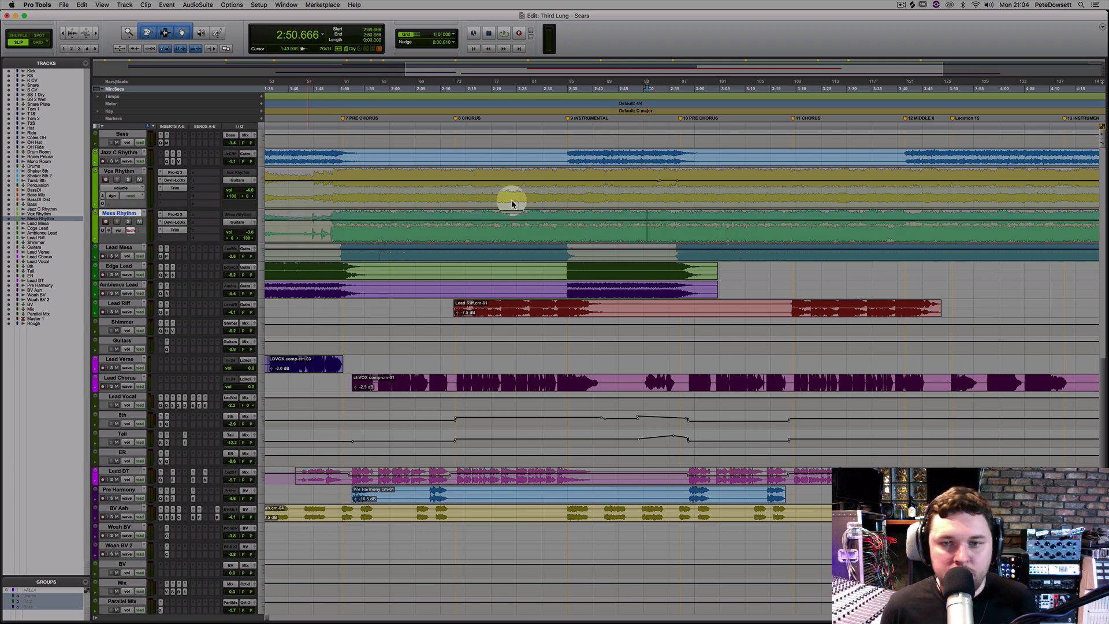
- Try riding Mesa Rhythm's volume up during playback into the second pre chorus
key("space")
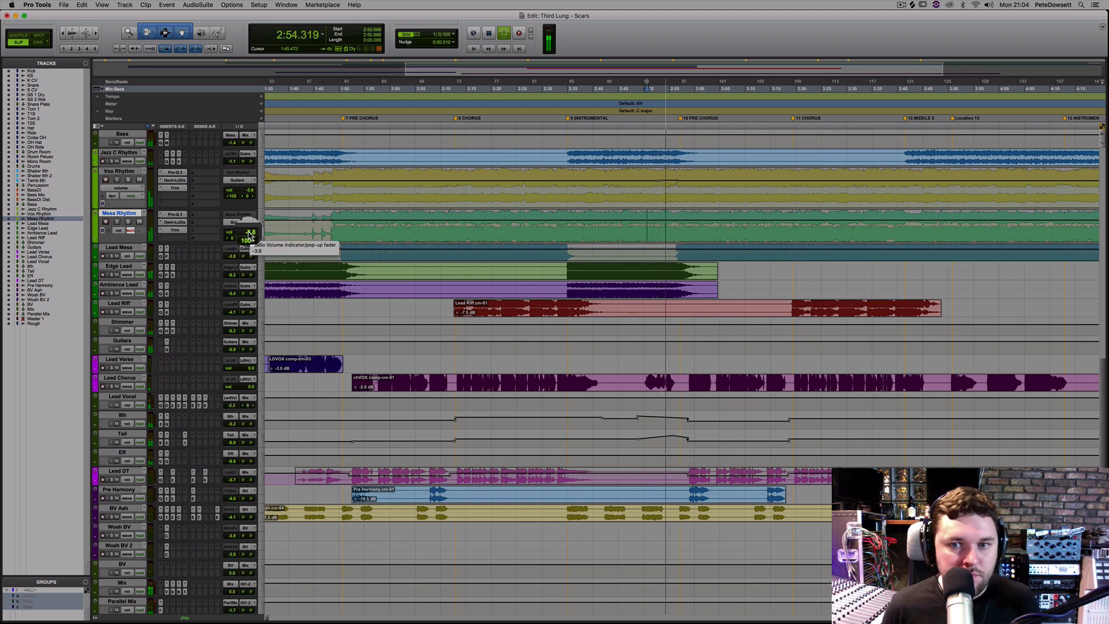
left_click(249, 236)
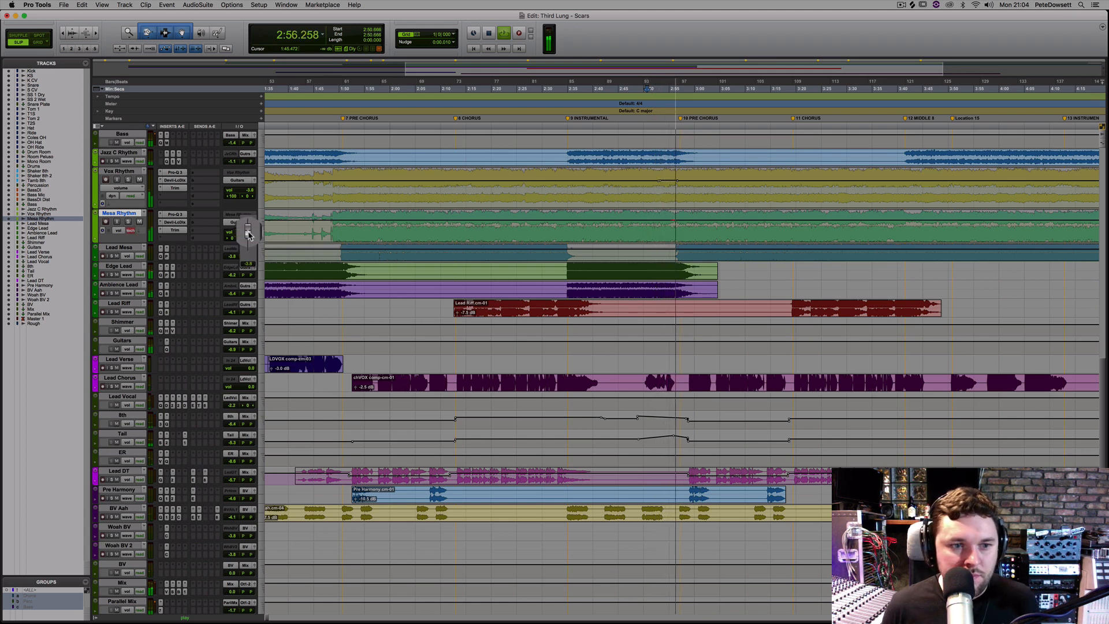
left_click_drag(250, 236, 250, 233)
key("space")
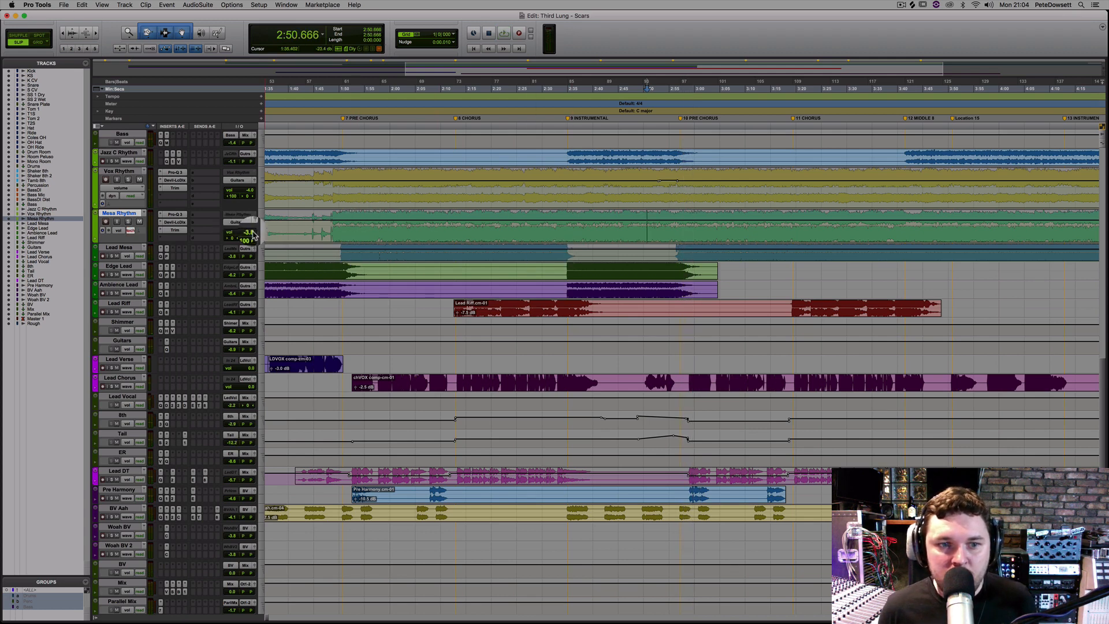
- Ride Mesa Rhythm's volume from about 2:50 through the pre chorus, chorus and middle 8 to the end of the song
key("space")
left_click_drag(252, 236, 256, 231)
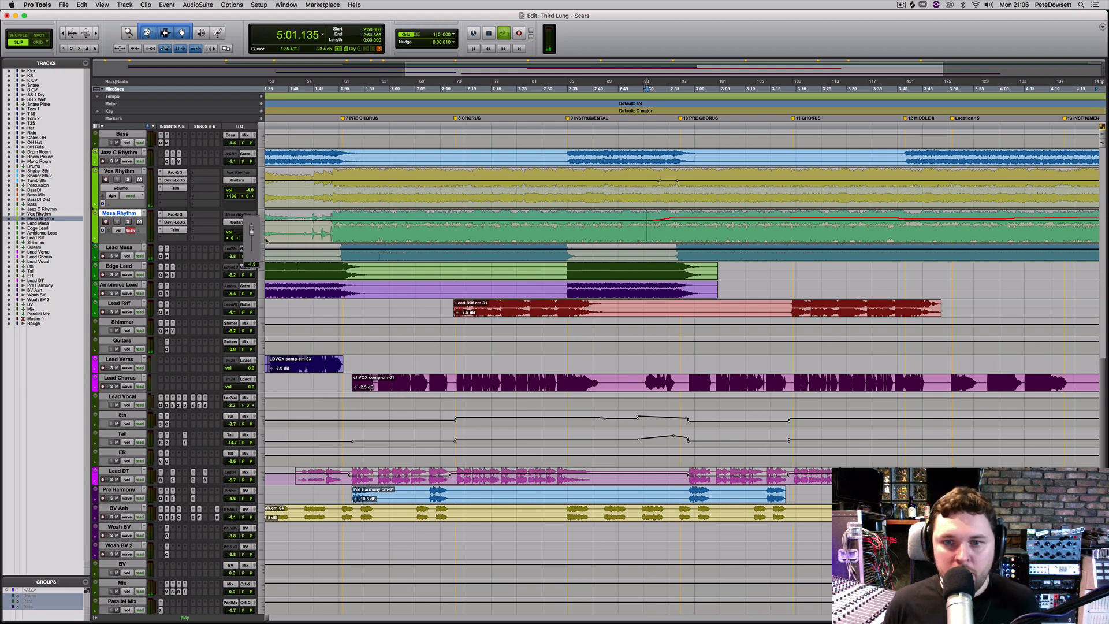
key("r")
key("r")
key("r")
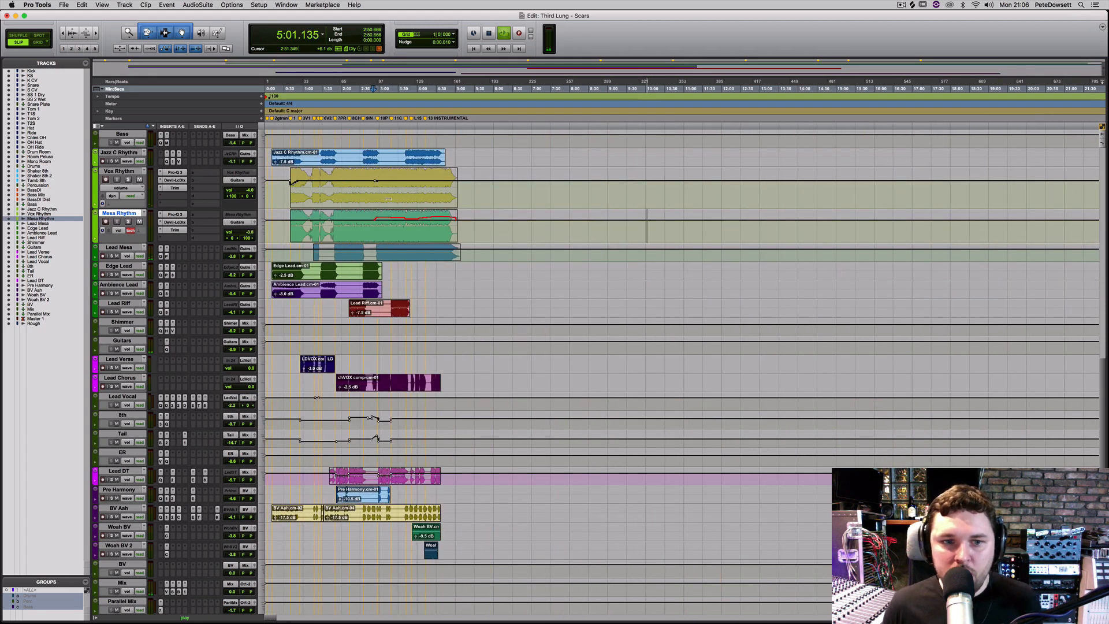
key("space")
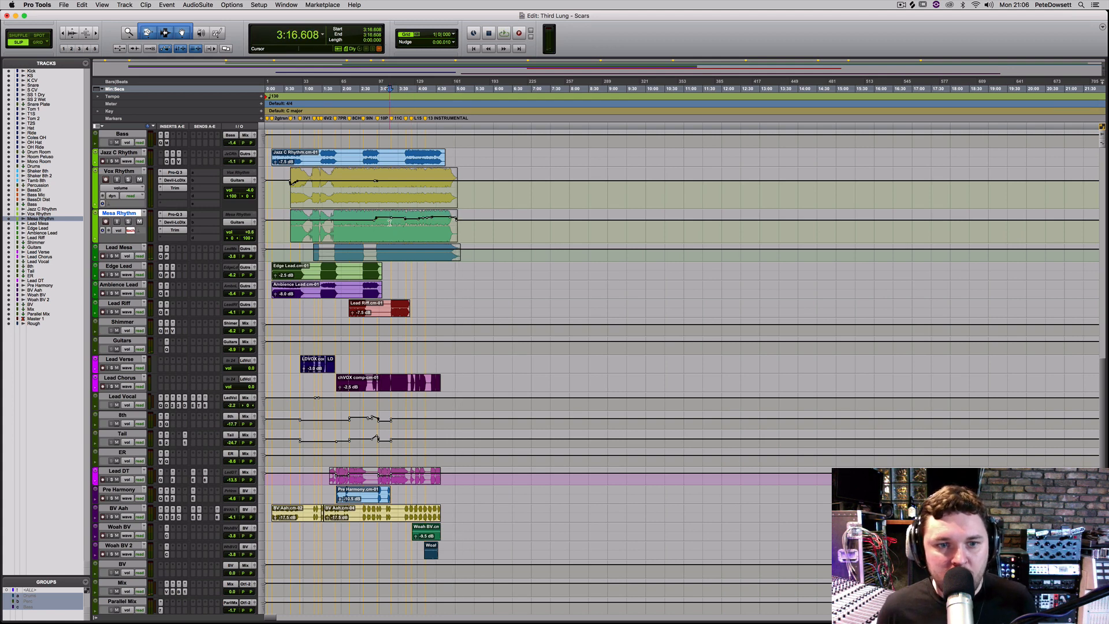
key("t")
key("t")
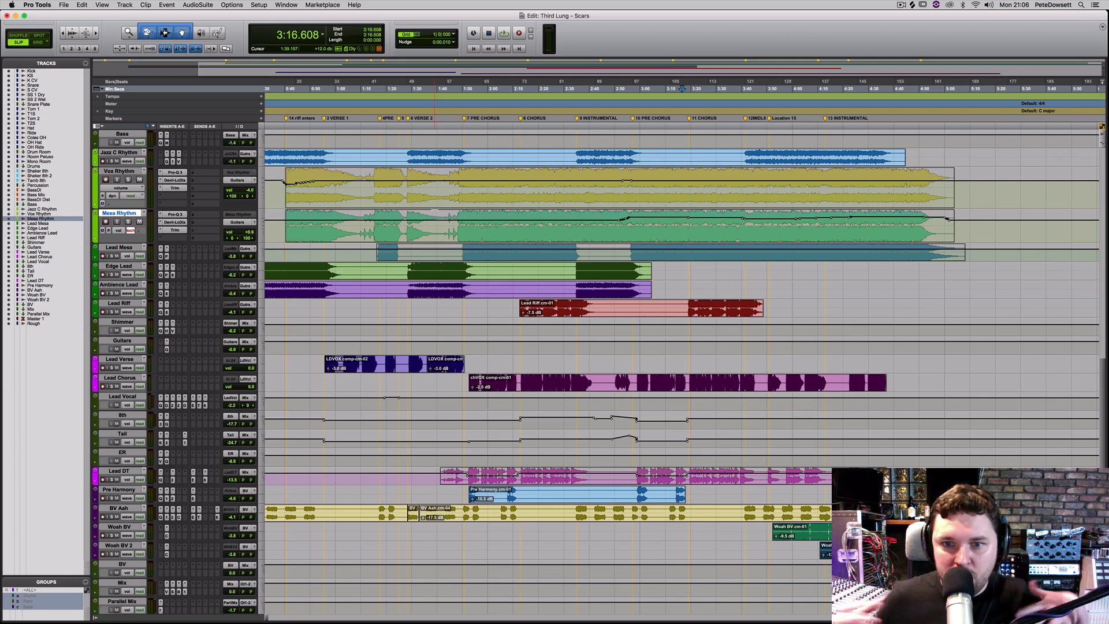
- Place the cursor at about 2:51 on Vox Rhythm and set that track's automation mode to Touch
left_click(700, 211)
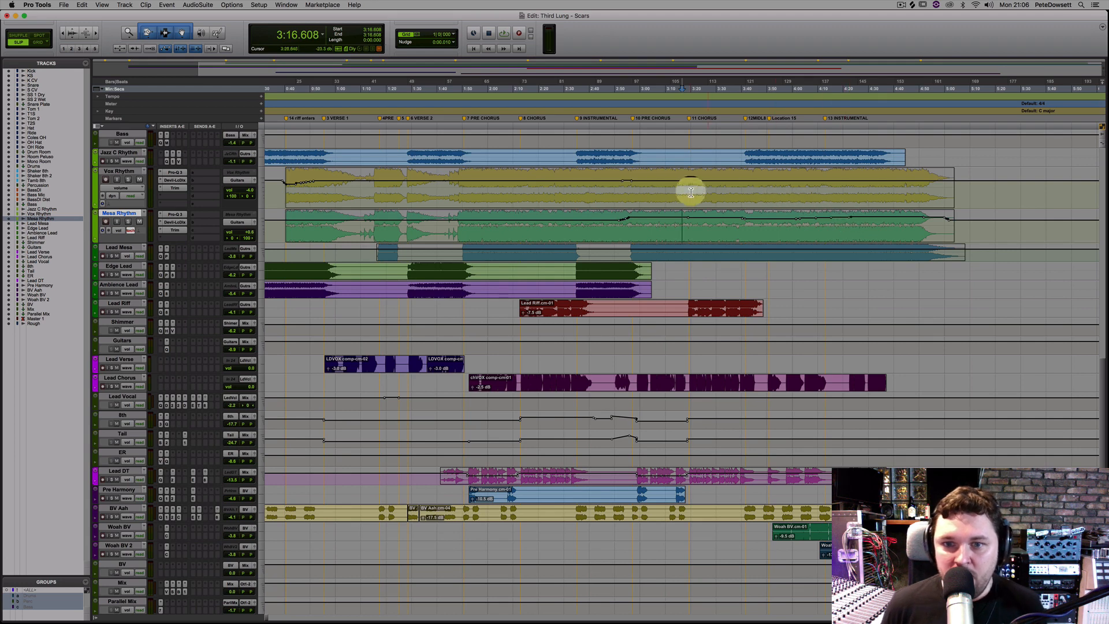
left_click(614, 189)
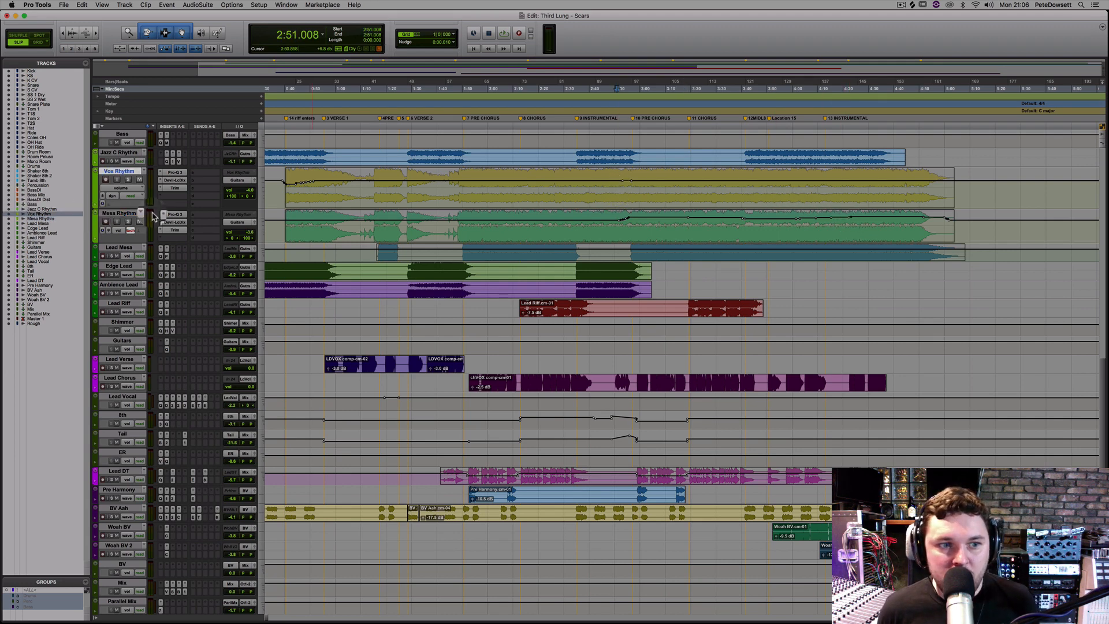
left_click(139, 196)
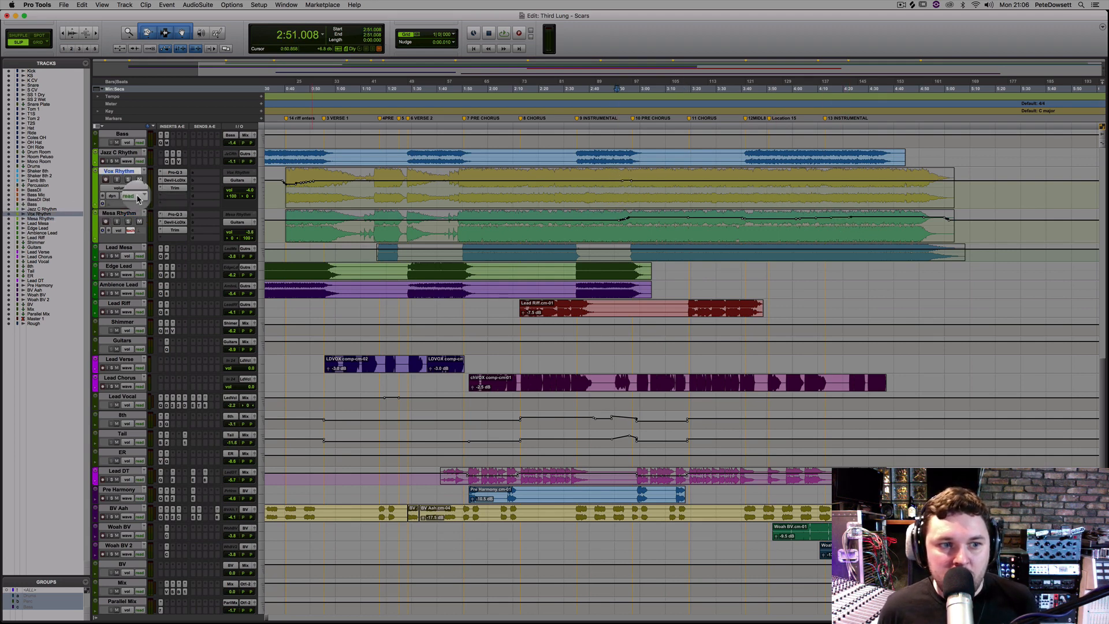
left_click(136, 199)
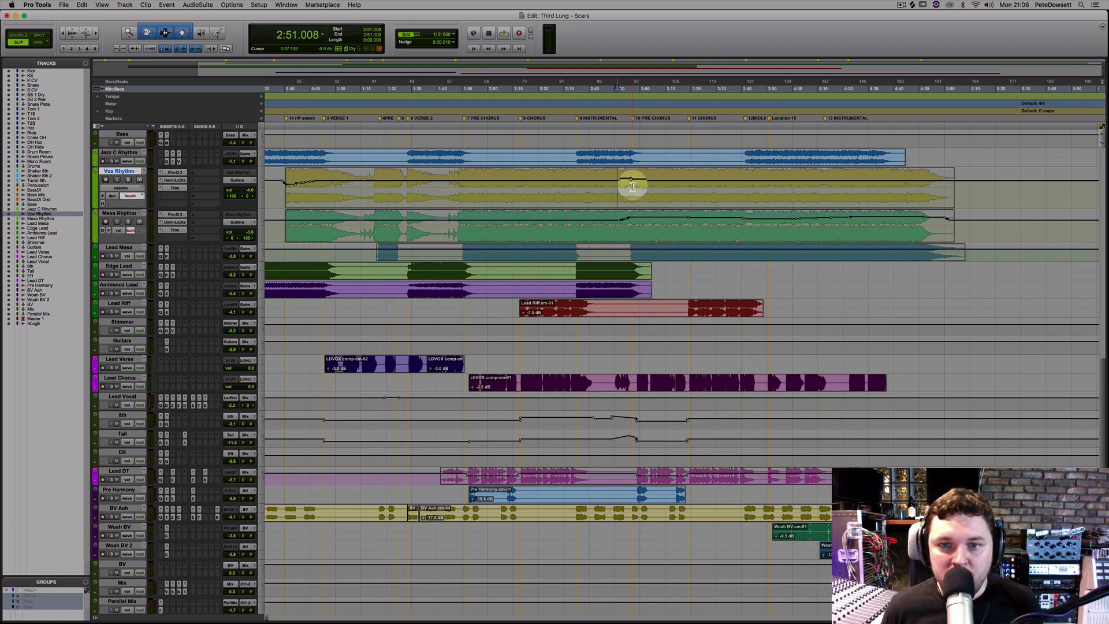
- Try riding Vox Rhythm's volume during playback from about 2:51 into the pre chorus
key("space")
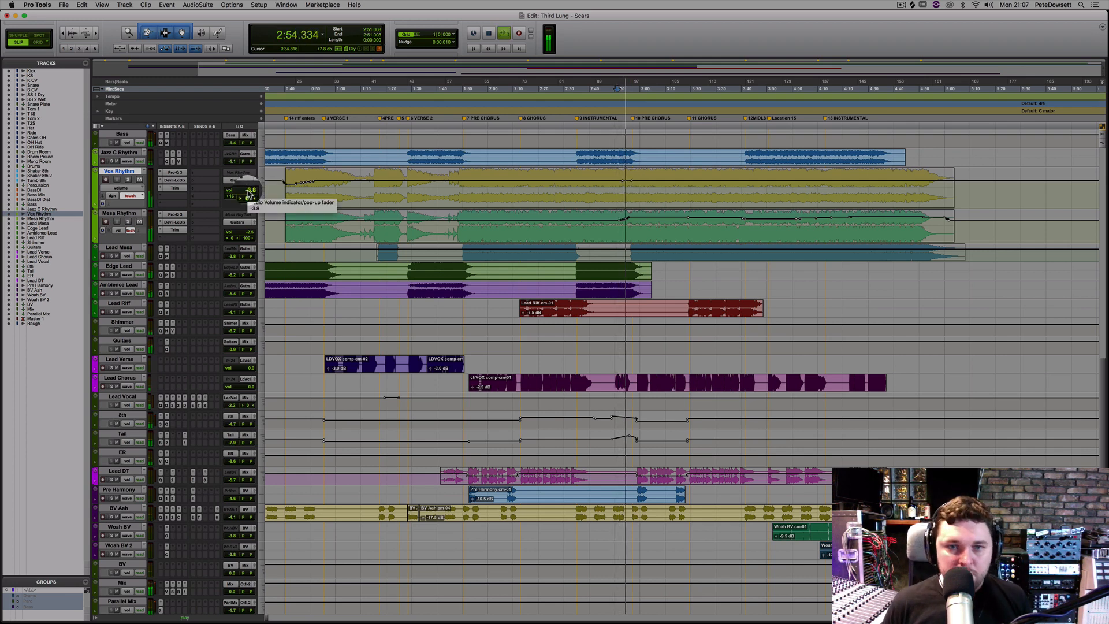
left_click(249, 194)
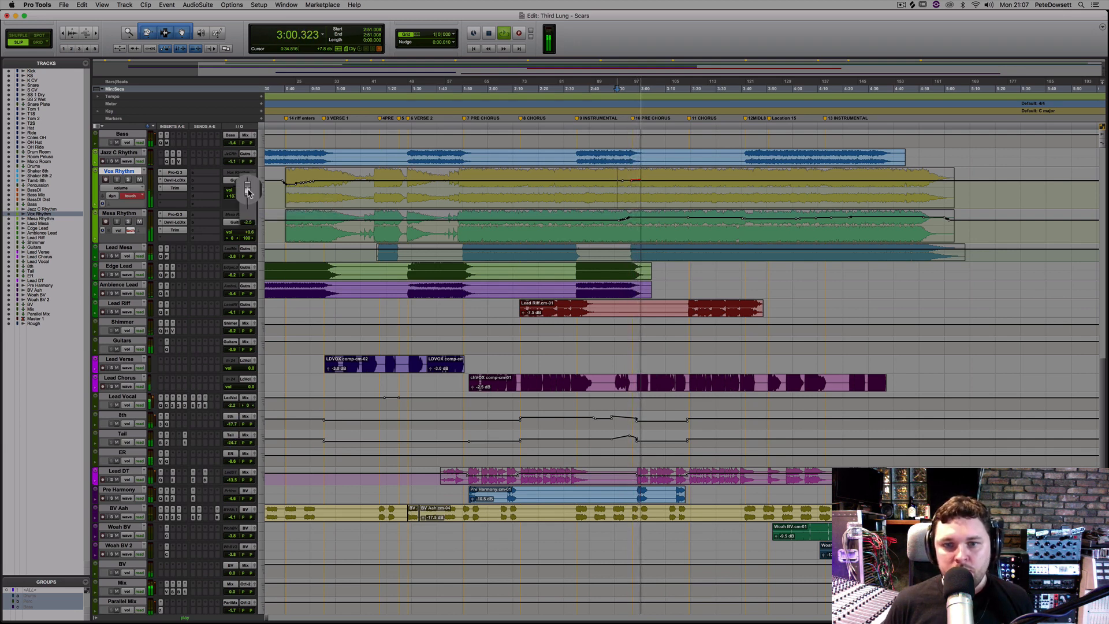
key("space")
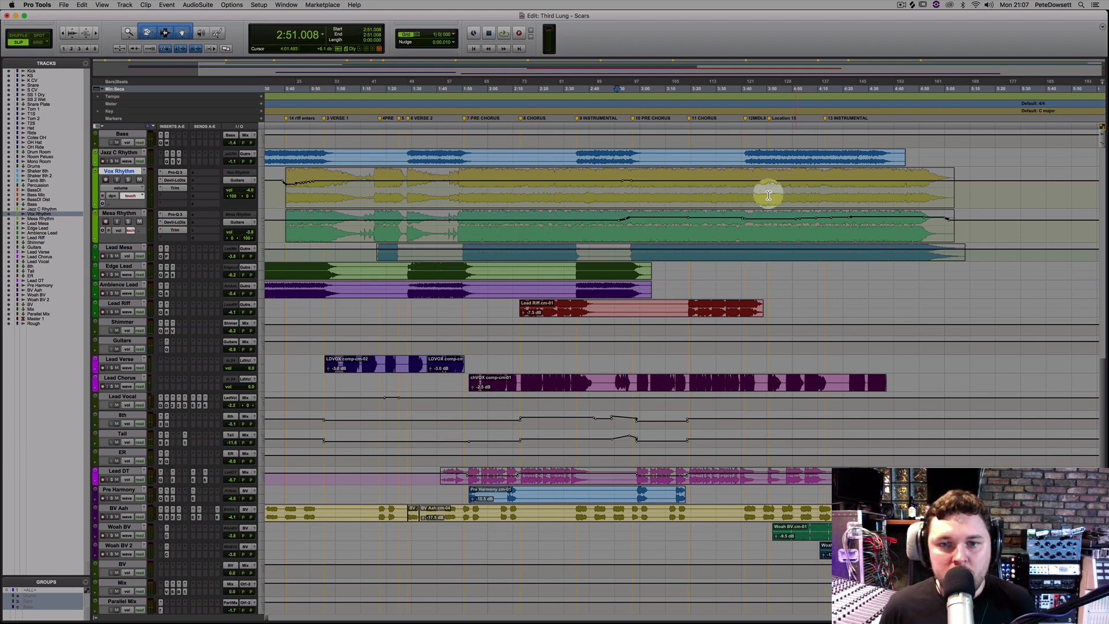
left_click(615, 186)
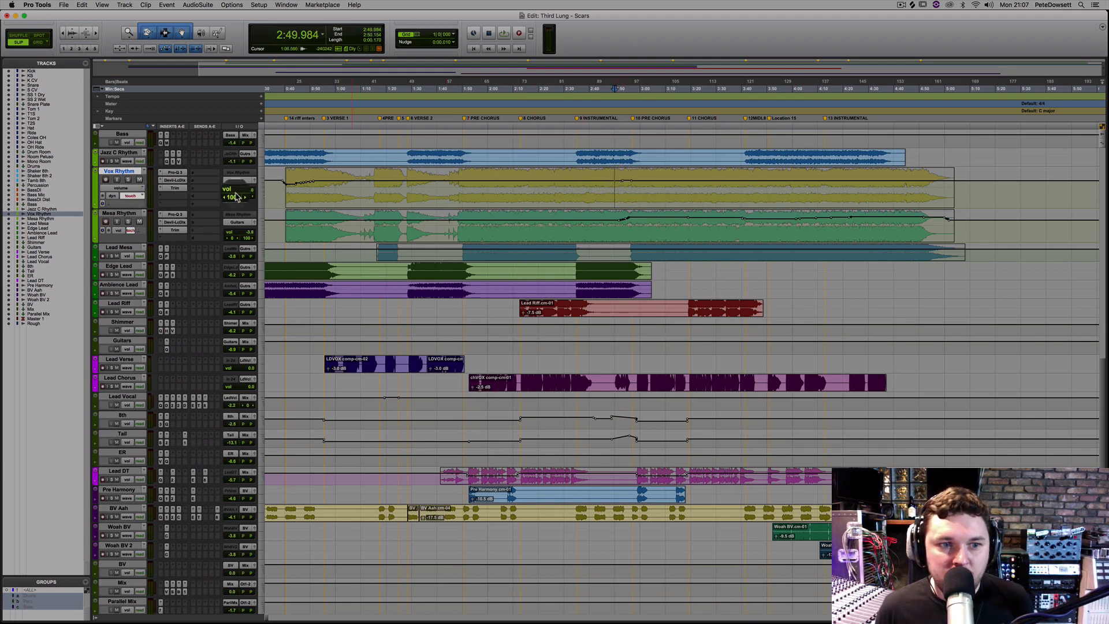
key("space")
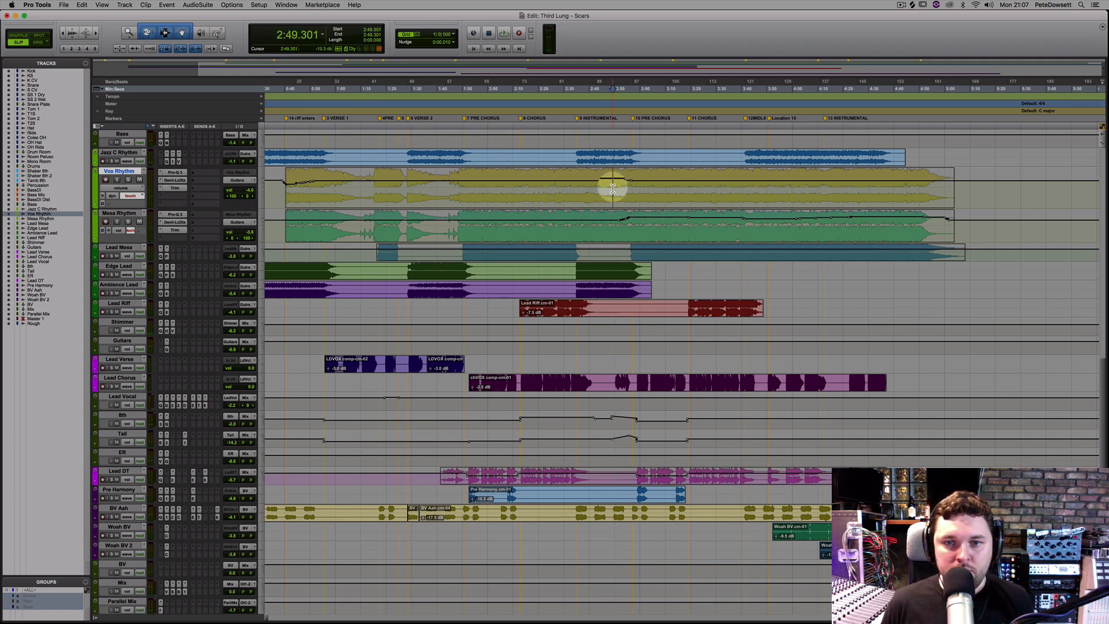
- Ride Vox Rhythm's volume up to about -1.3 dB during playback from about 2:49, leading into the pre chorus
key("space")
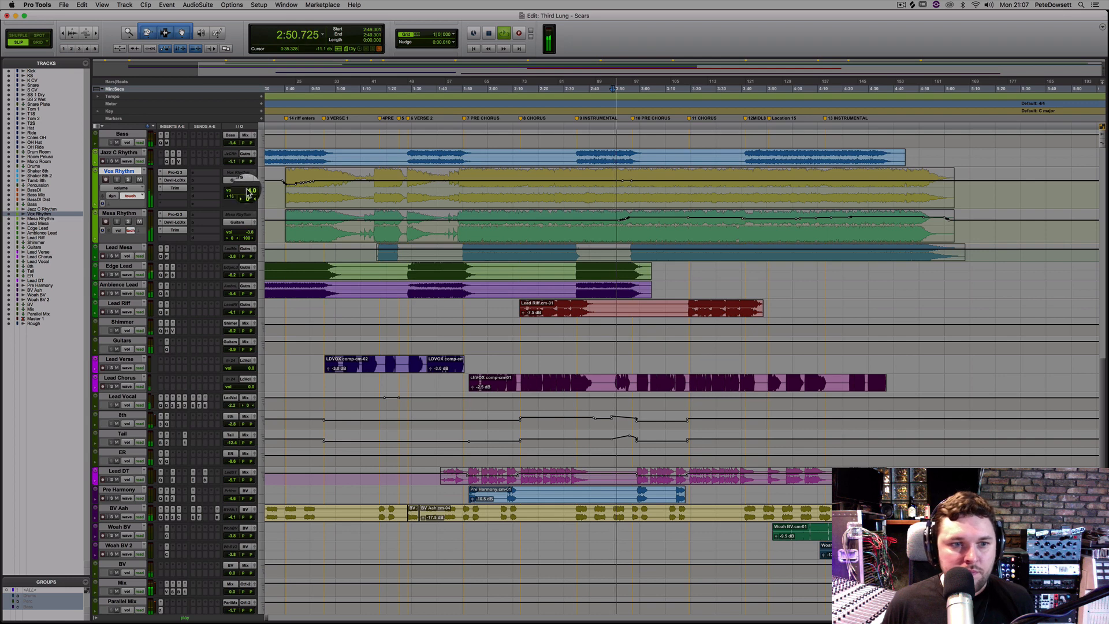
left_click_drag(250, 194, 250, 192)
key("space")
key("space")
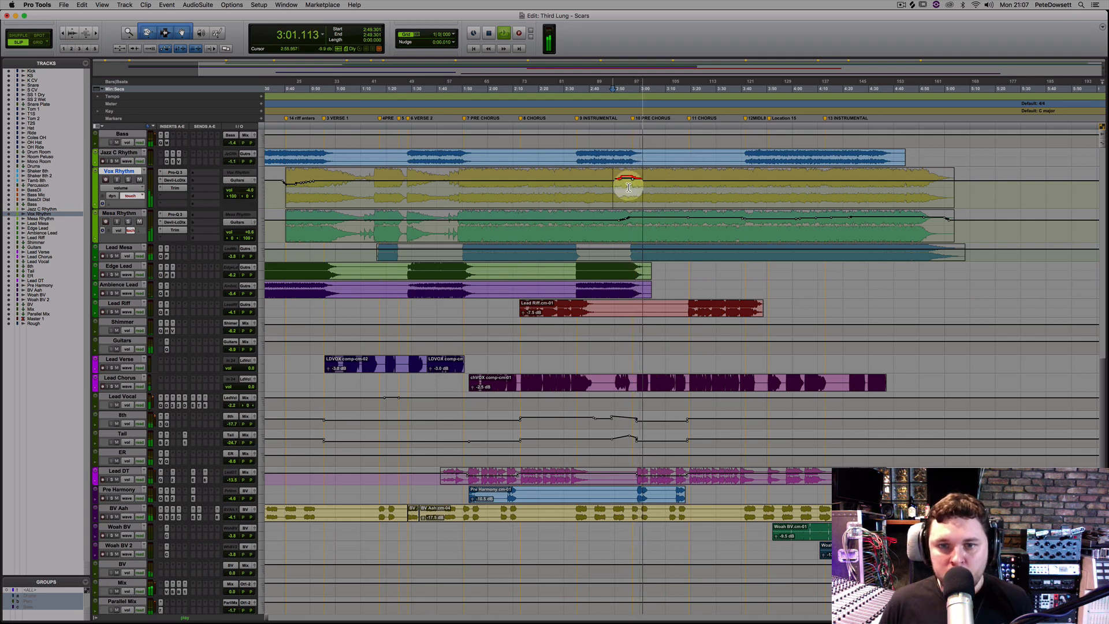
key("space")
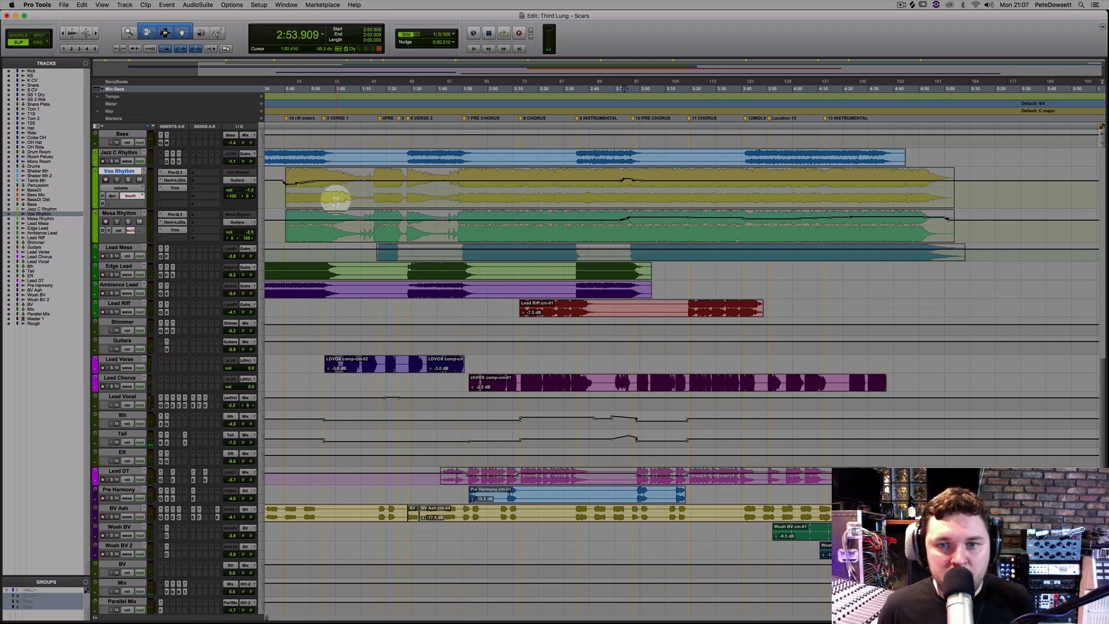
- Try adjusting Vox Rhythm's volume ride in a second pass from about 2:54 into the pre chorus
key("space")
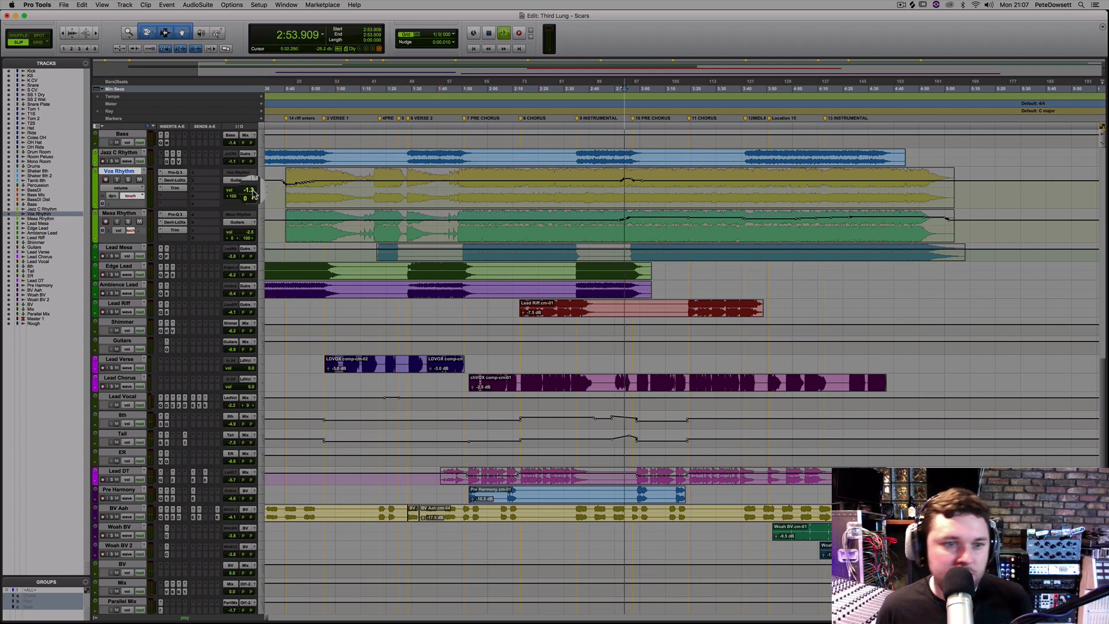
left_click(253, 195)
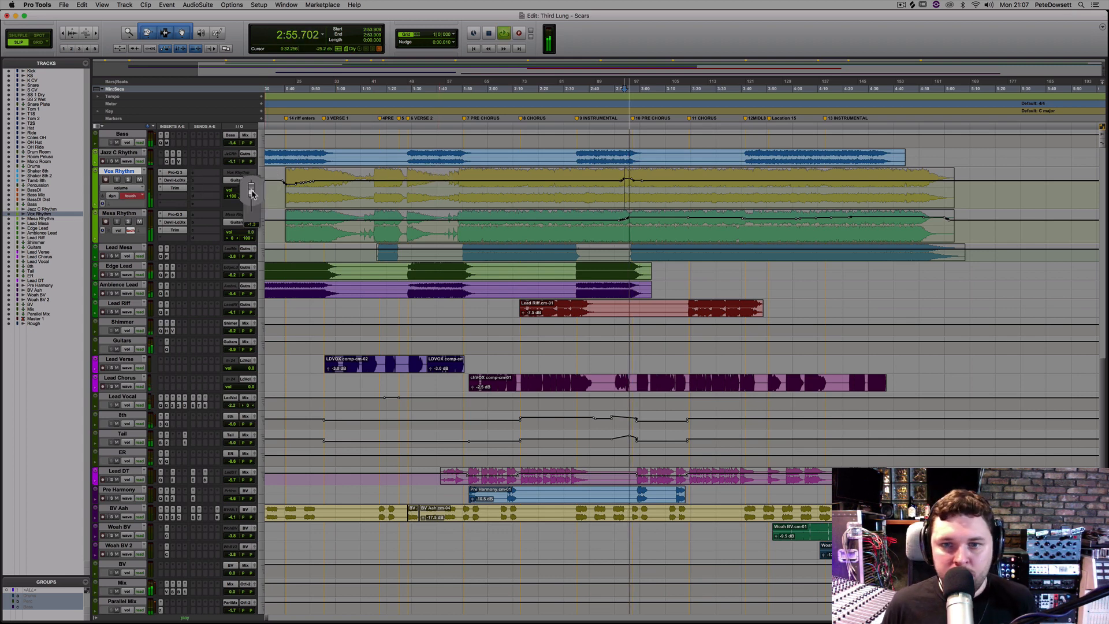
left_click_drag(251, 192, 252, 192)
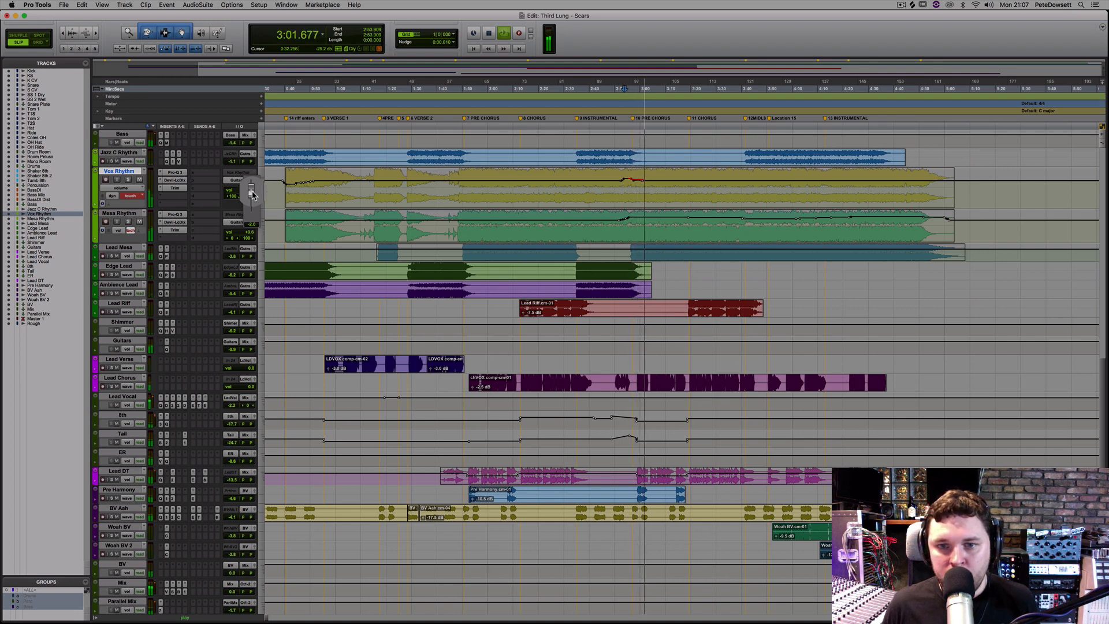
left_click_drag(252, 192, 251, 192)
key("space")
left_click(389, 200)
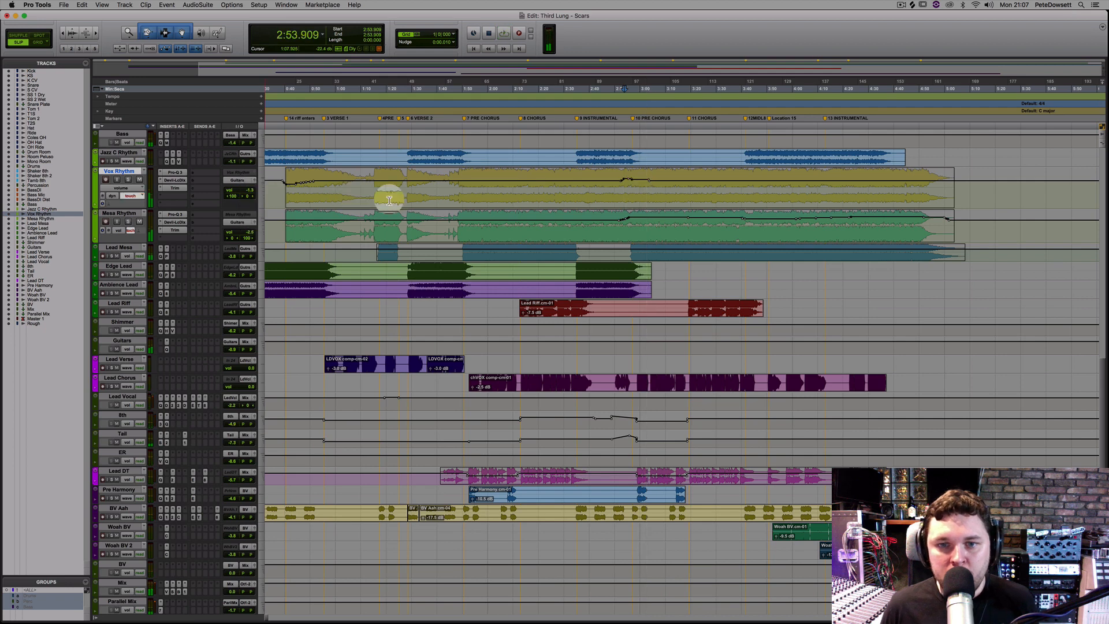
- Switch Vox Rhythm's automation mode to Latch and write its volume at -1.3 dB from about 2:54.8 through the pre chorus
left_click(627, 187)
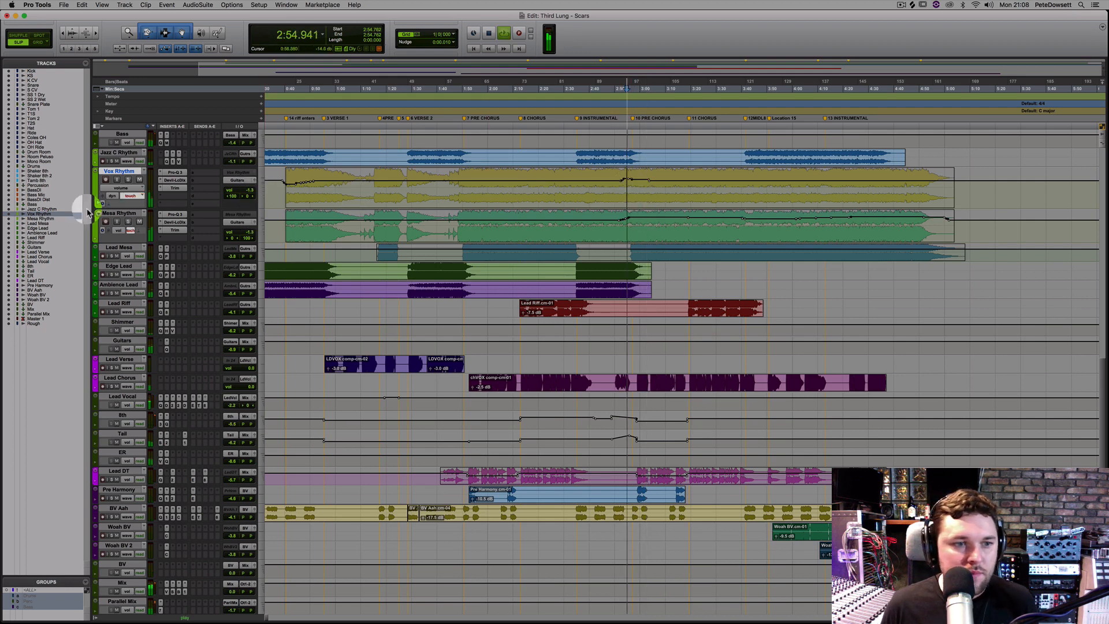
left_click(131, 196)
left_click(130, 205)
left_click_drag(252, 192, 252, 193)
key("space")
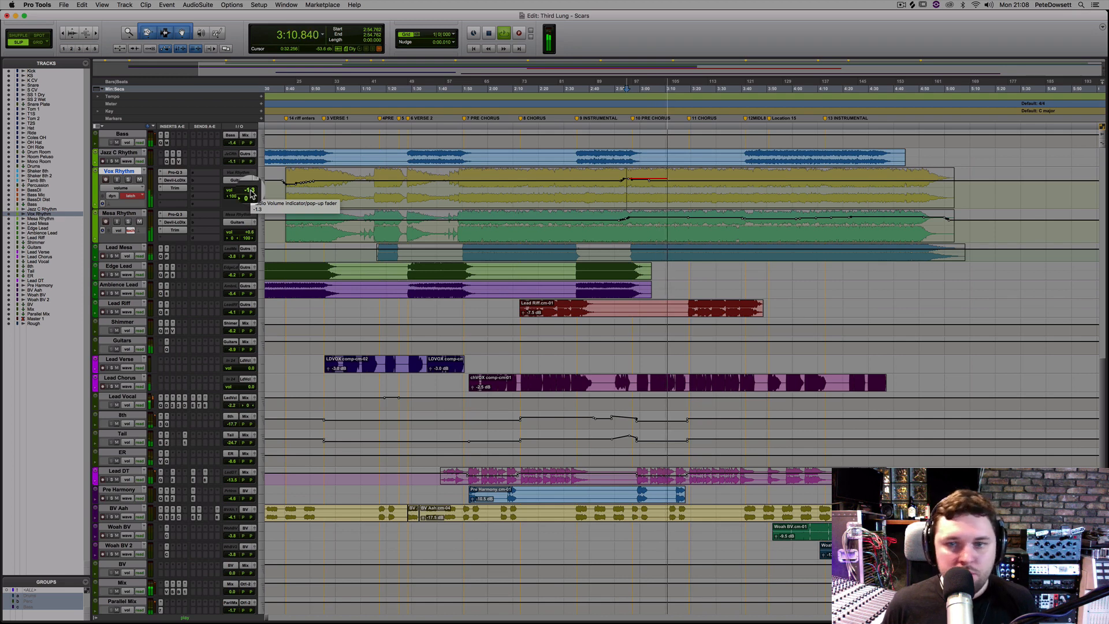
left_click_drag(251, 193, 252, 194)
key("space")
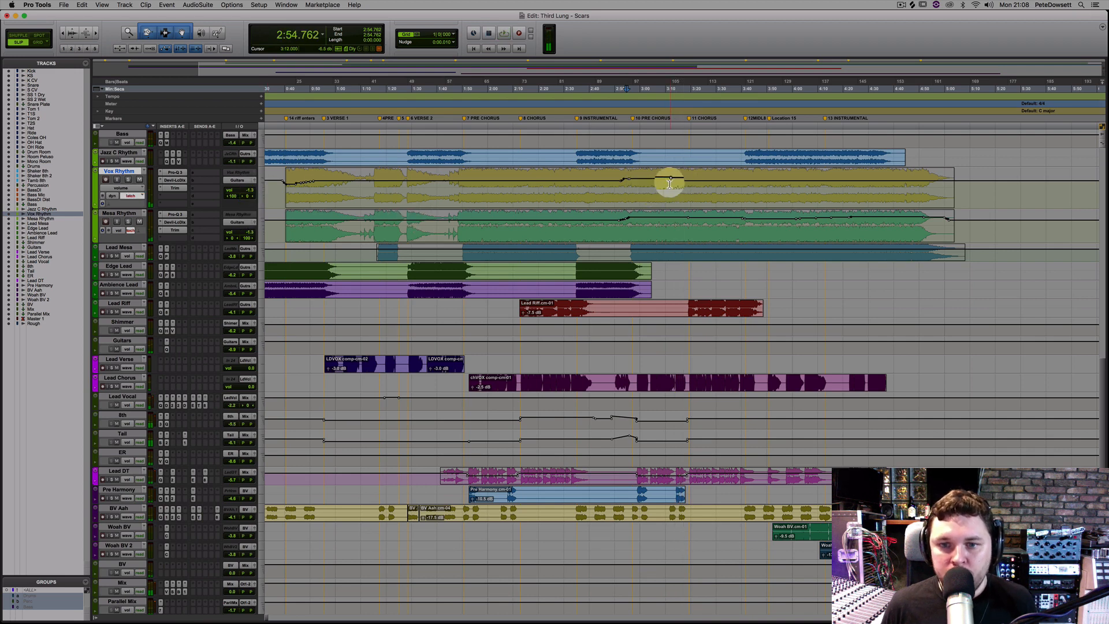
- Continue writing Vox Rhythm's volume automation from about 3:09 to the start of the following chorus
left_click(670, 184)
key("space")
left_click_drag(248, 194, 249, 195)
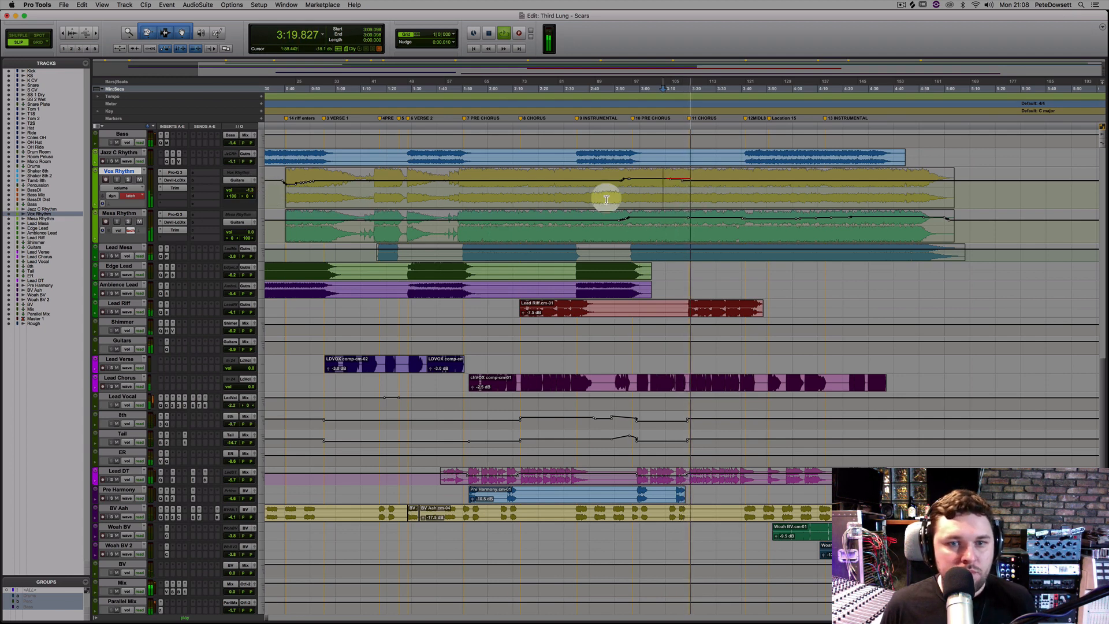
key("space")
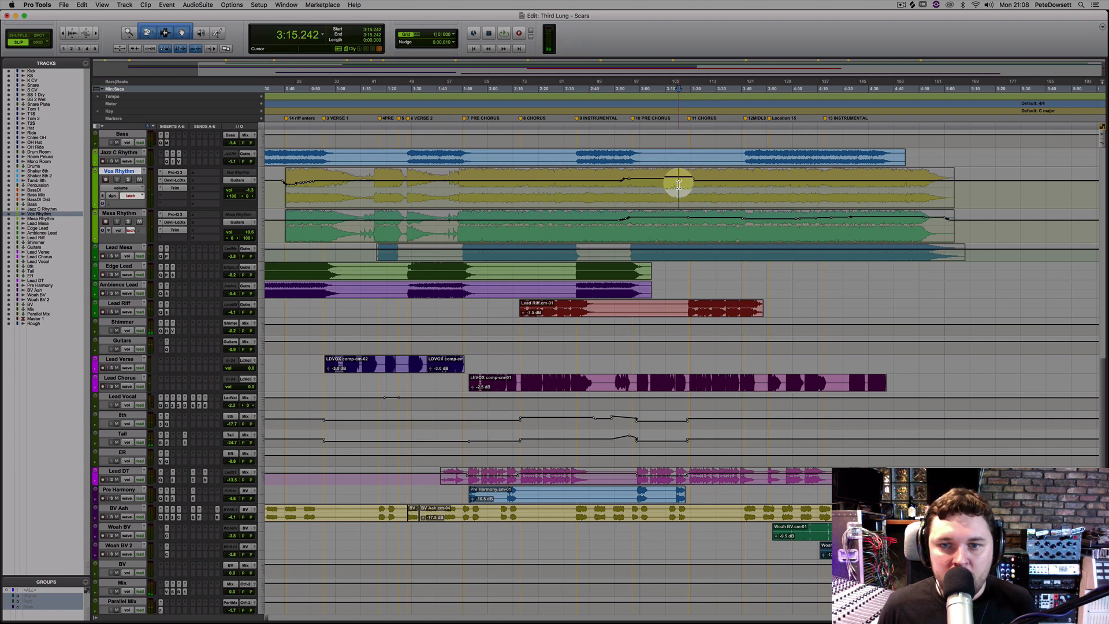
- Write Vox Rhythm's volume automation in Latch from about 3:15 through the chorus and middle 8 to about 4:22 in the instrumental
key("space")
left_click(249, 192)
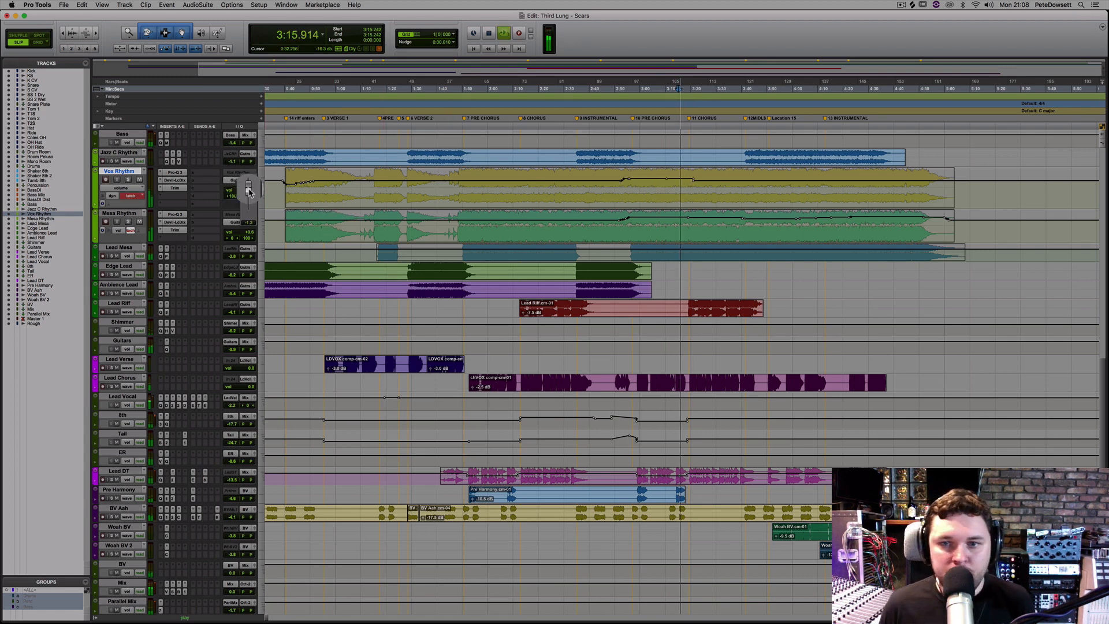
left_click_drag(249, 190, 250, 191)
key("space")
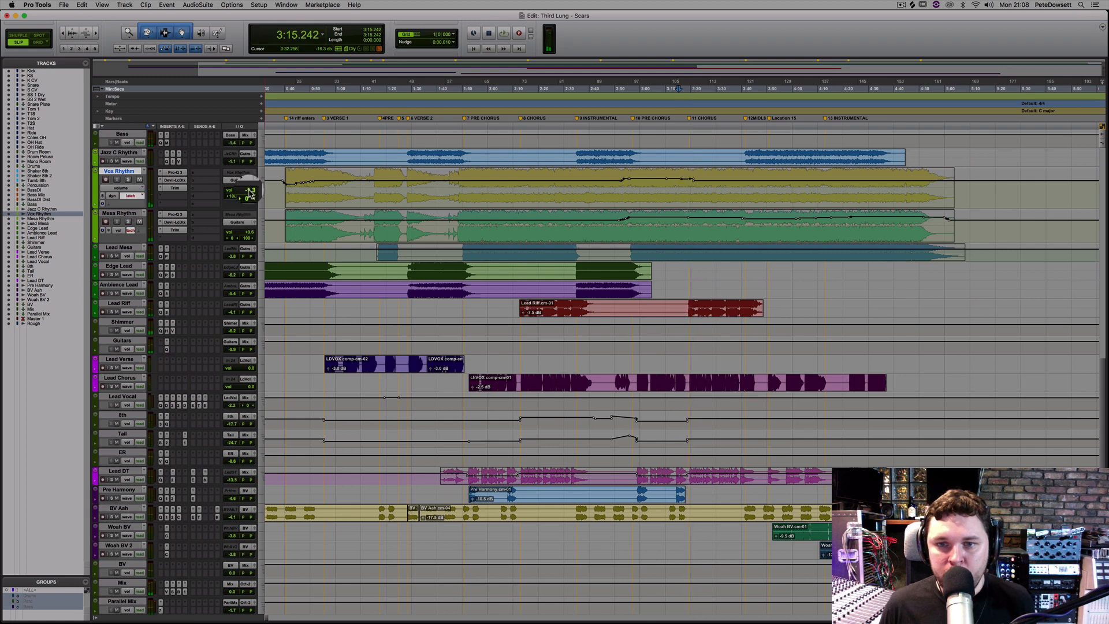
key("space")
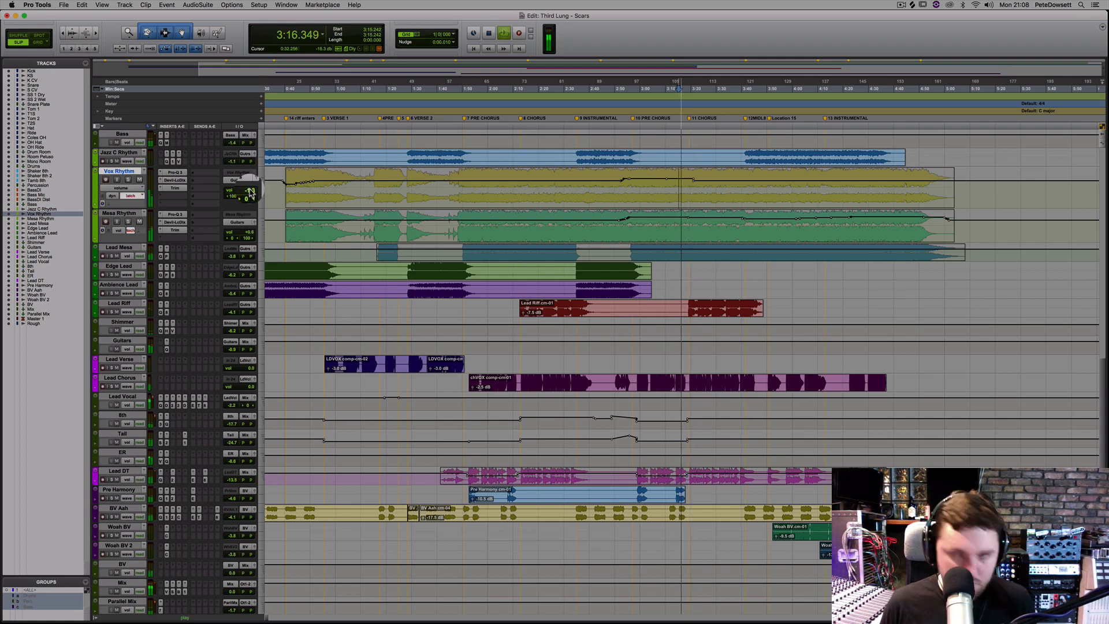
left_click_drag(250, 193, 250, 192)
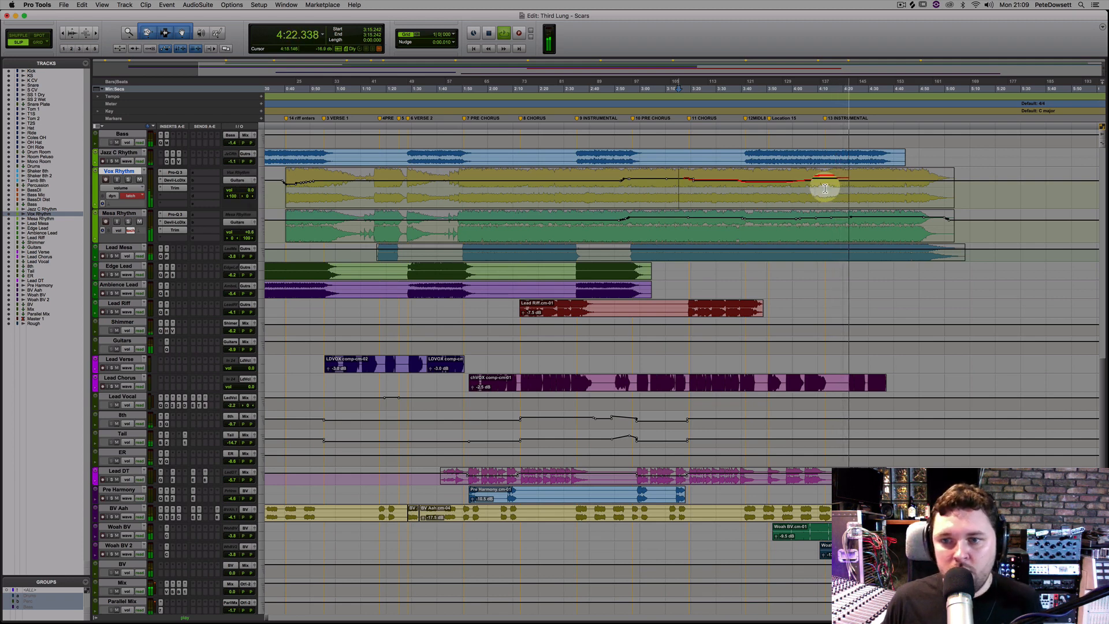
key("space")
- Rewrite Vox Rhythm's volume ride from about 4:02 to the end of the clip and return its automation mode to Read
left_click(798, 186)
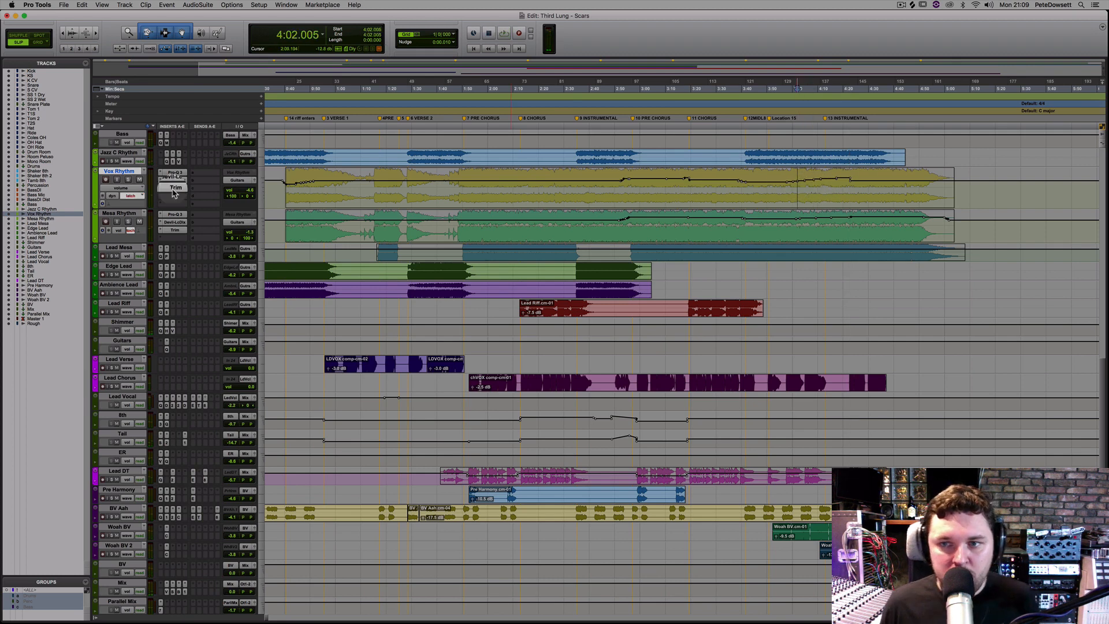
key("space")
left_click_drag(243, 198, 253, 194)
key("space")
key("space")
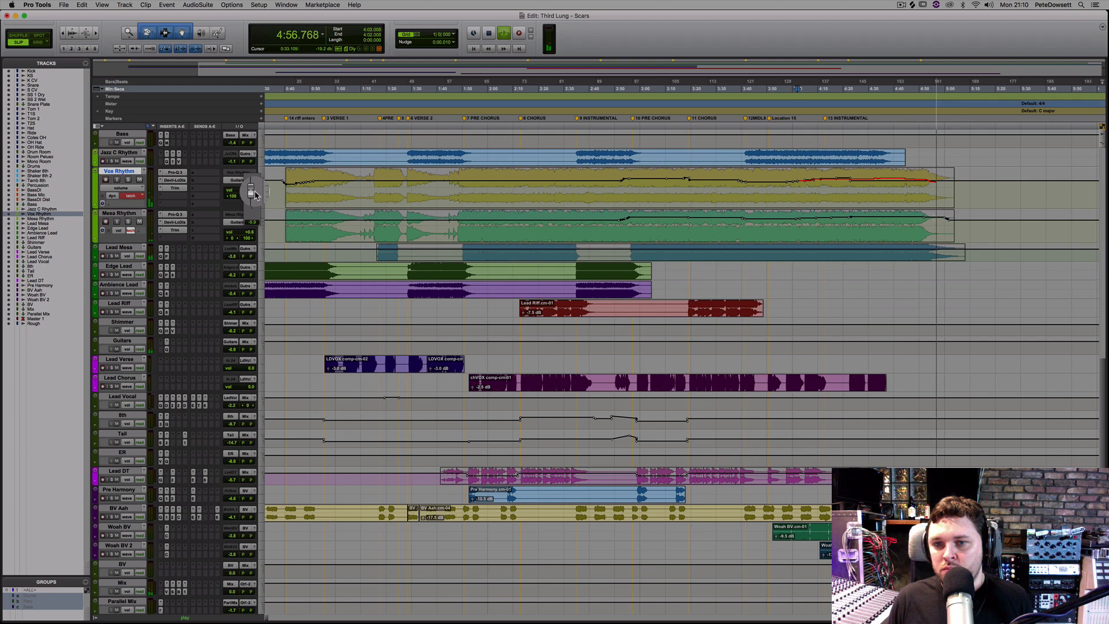
left_click_drag(255, 193, 255, 195)
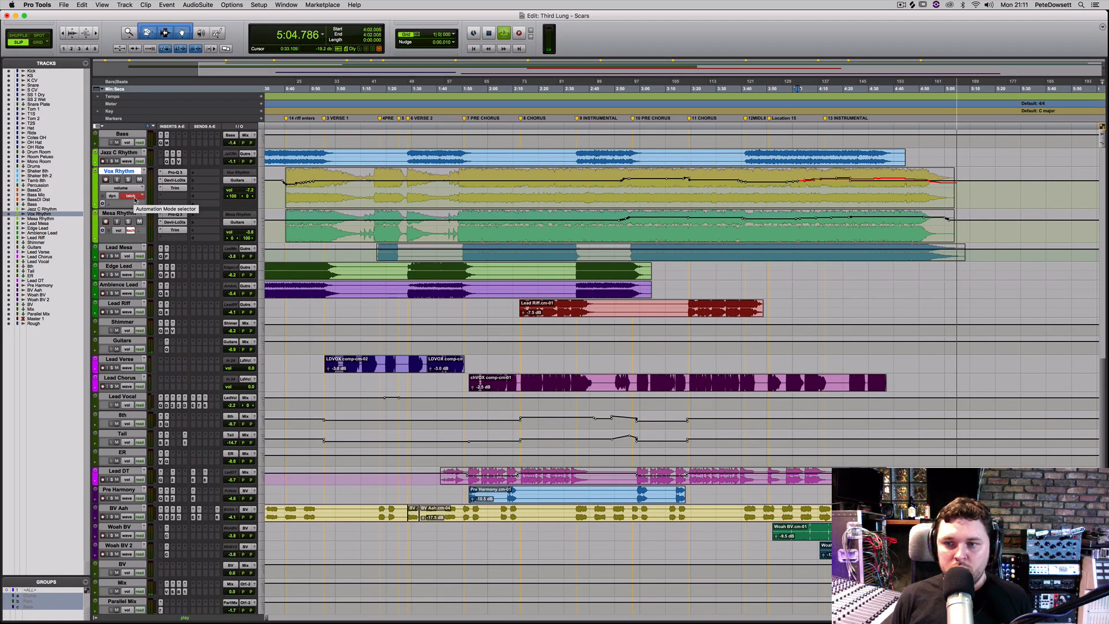
key("space")
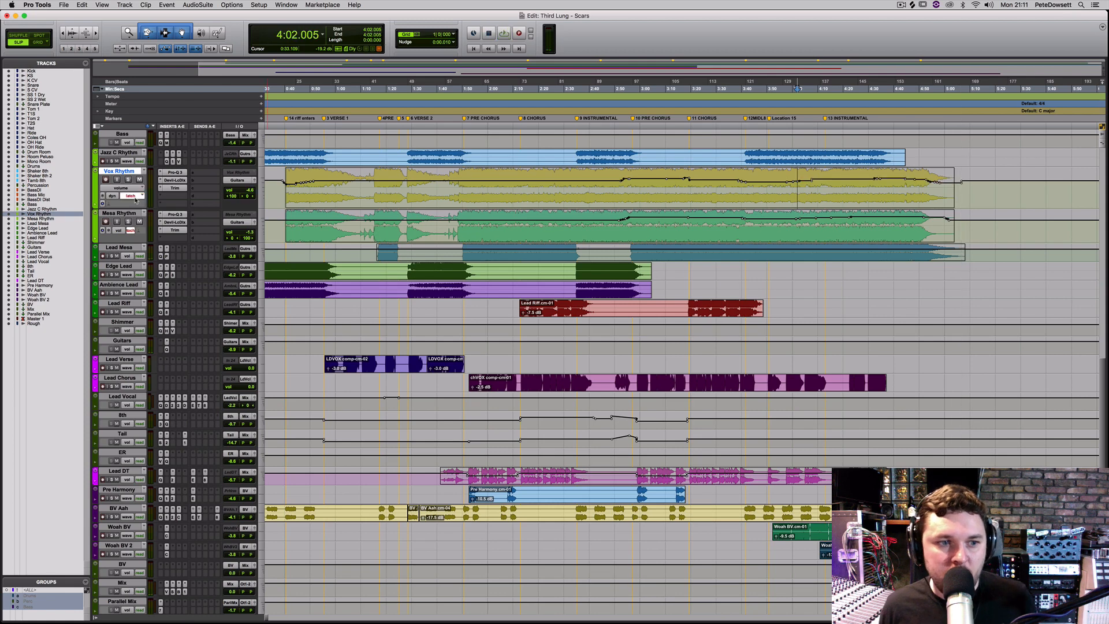
left_click(133, 197)
left_click(134, 182)
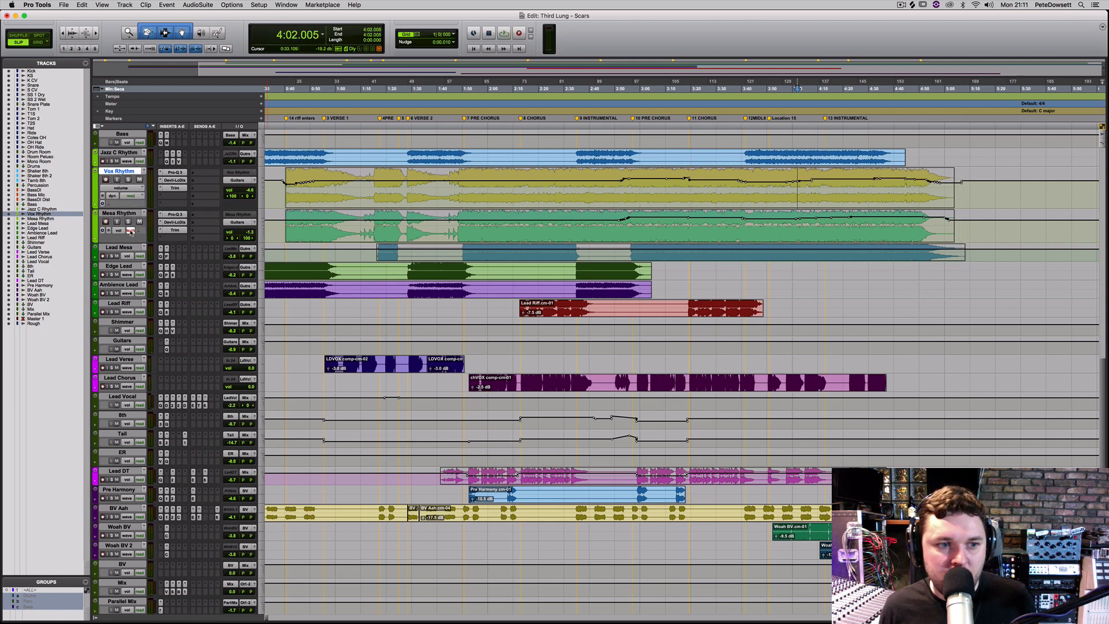
- Flatten the bump in Vox Rhythm's volume automation at about 3:39, just before the middle 8
key("t")
key("t")
key("t")
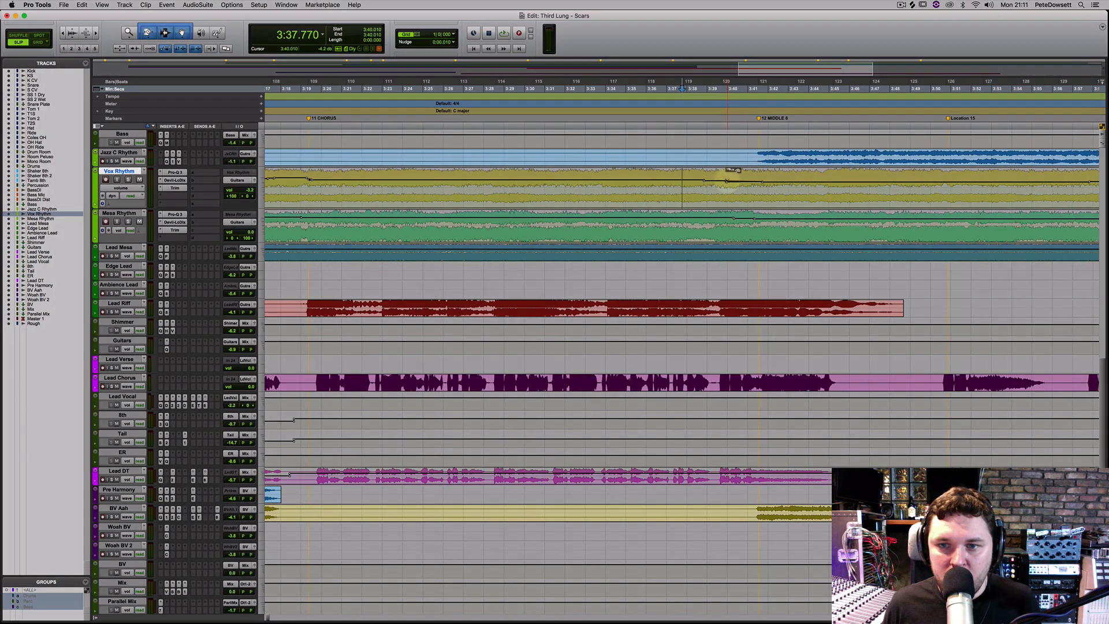
left_click(726, 183)
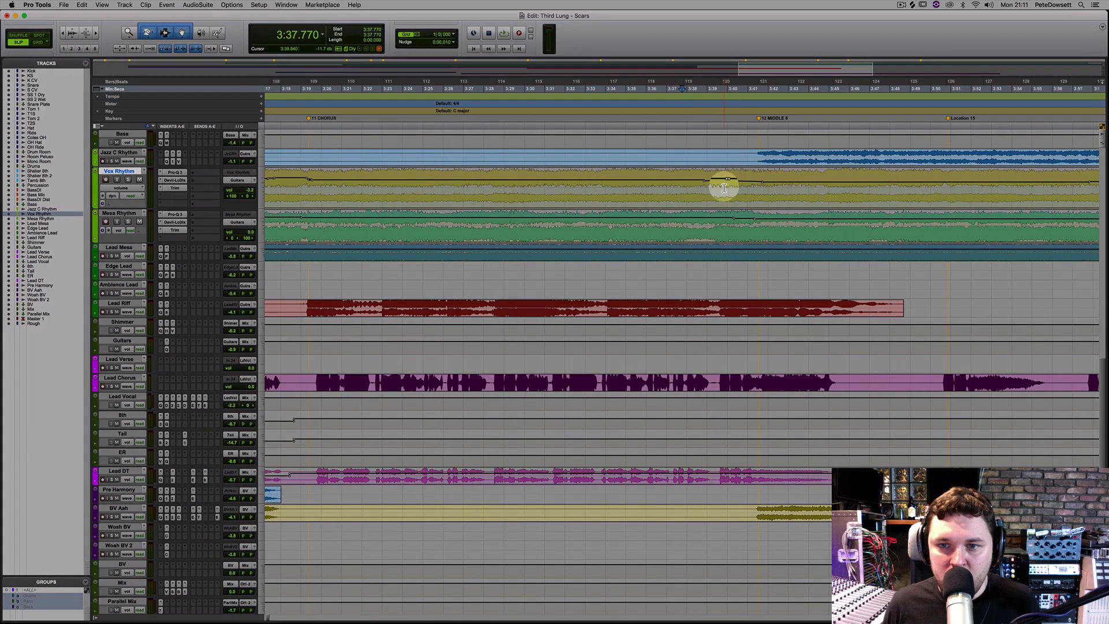
key("space")
left_click_drag(726, 179, 706, 182)
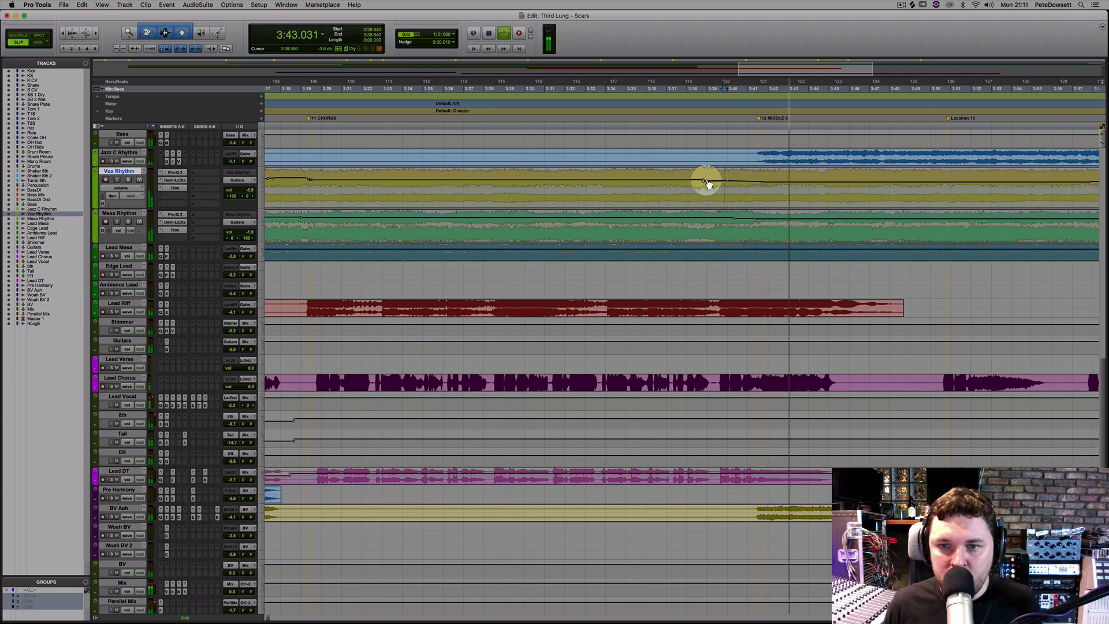
- Enlarge the Jazz C Rhythm track and show its volume automation with the automation mode set to Touch
key("super+bracketleft")
key("super+bracketleft")
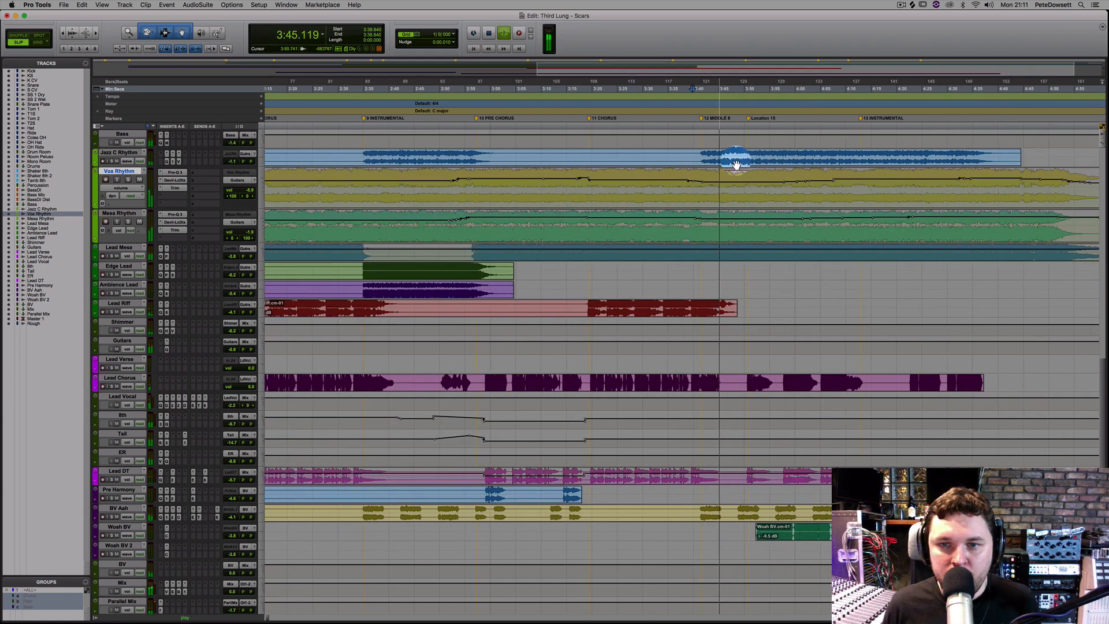
key("space")
left_click(692, 153)
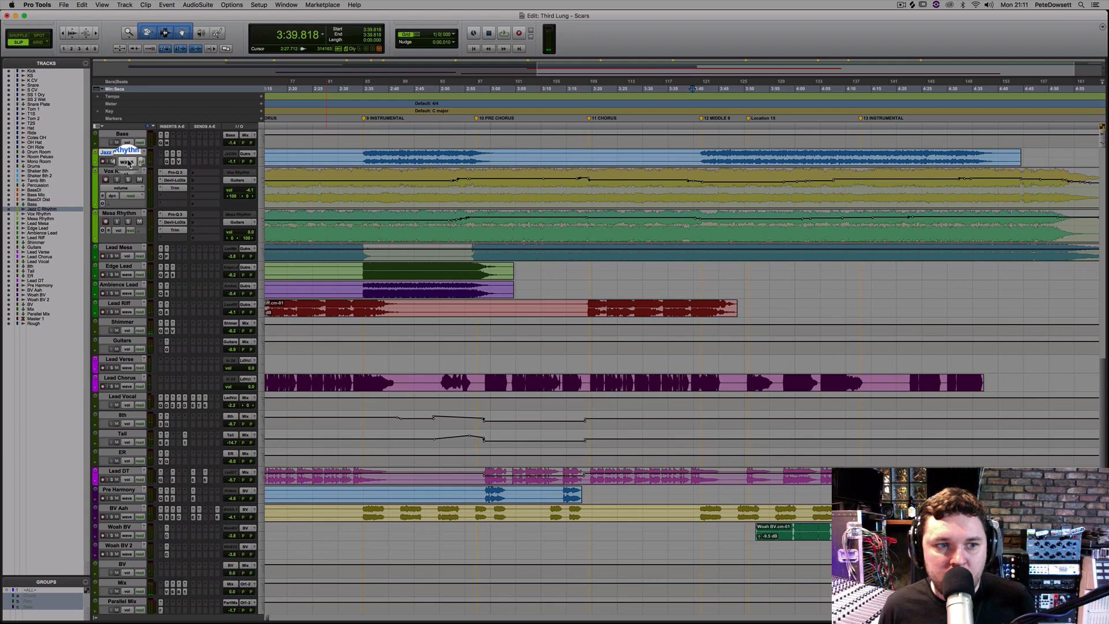
key("ctrl+Up")
key("ctrl+Up")
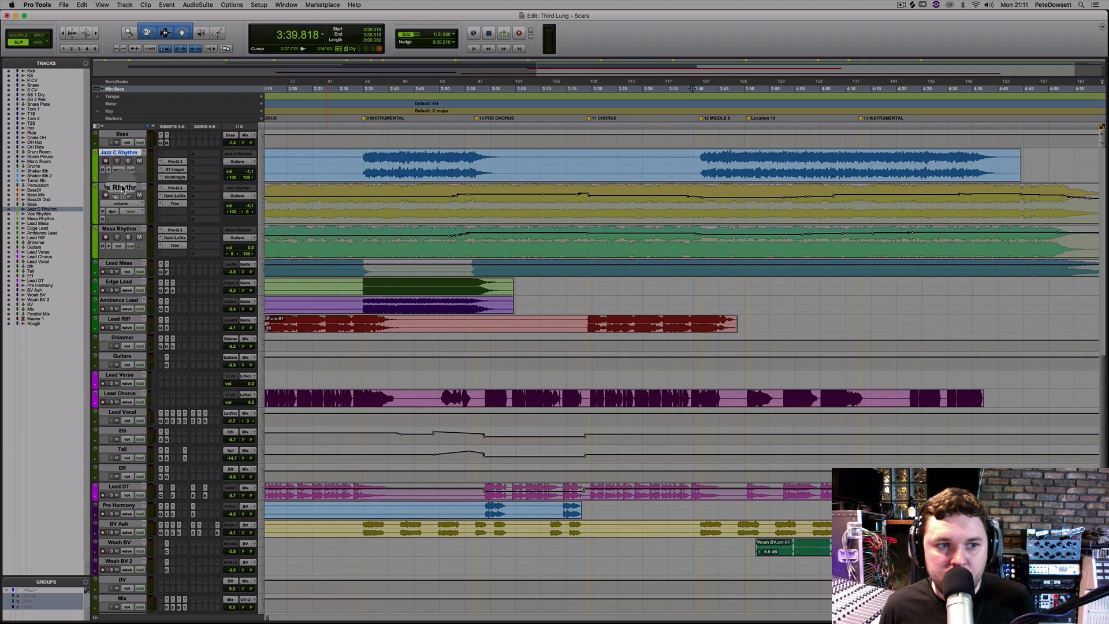
left_click(129, 180)
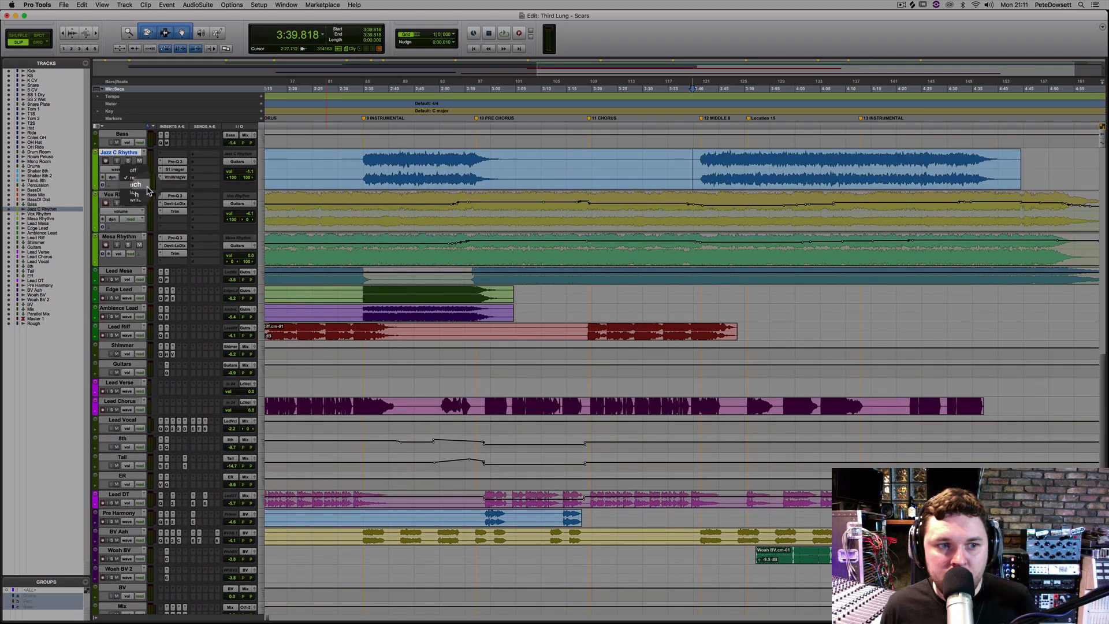
left_click(146, 186)
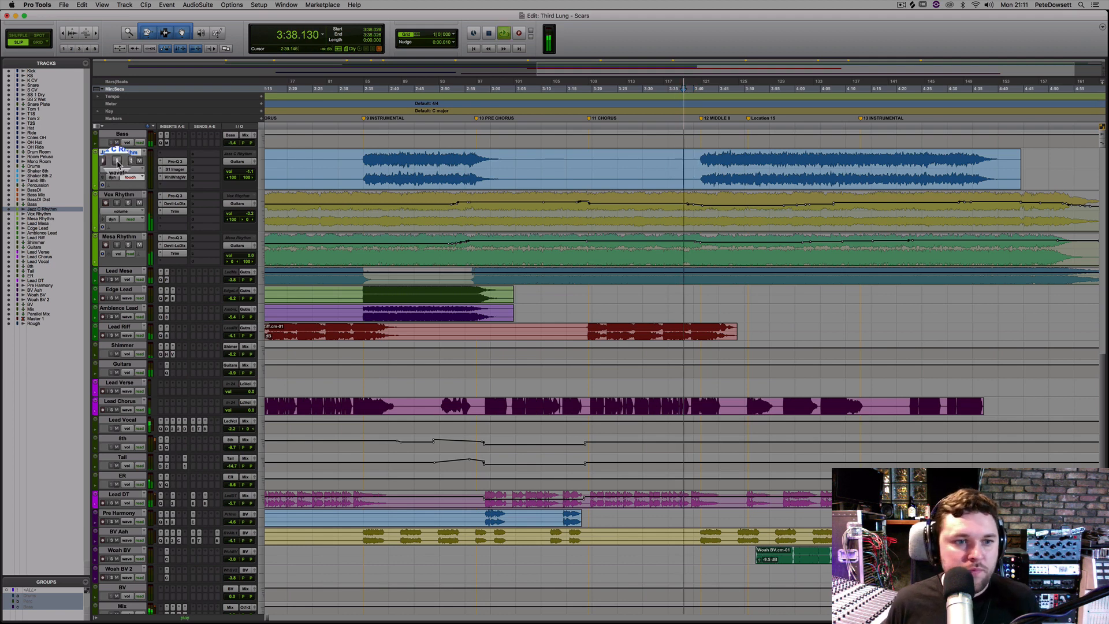
key("space")
left_click(125, 170)
left_click(127, 178)
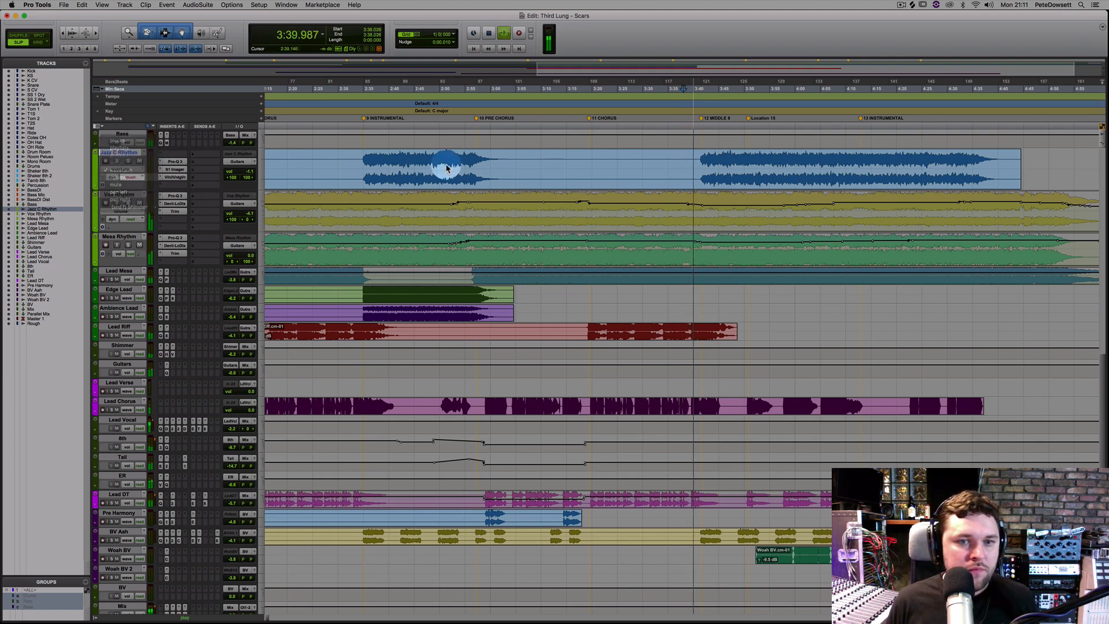
- Try riding Jazz C Rhythm's volume up into the middle 8 from about 3:38, switching its automation mode to Latch
left_click(246, 173)
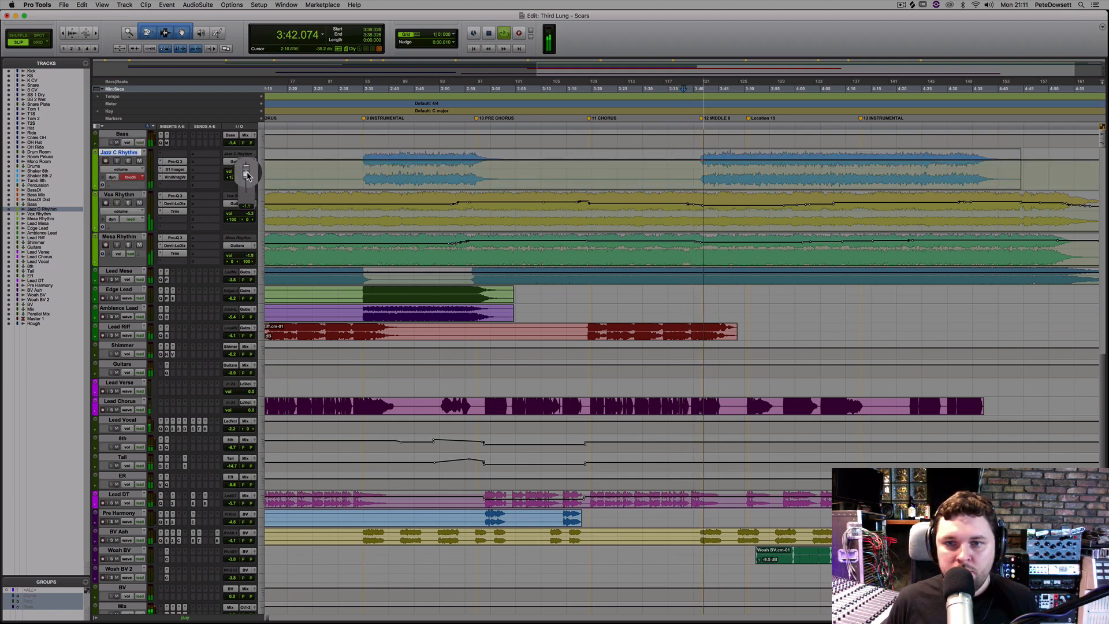
left_click(347, 159)
key("space")
key("space")
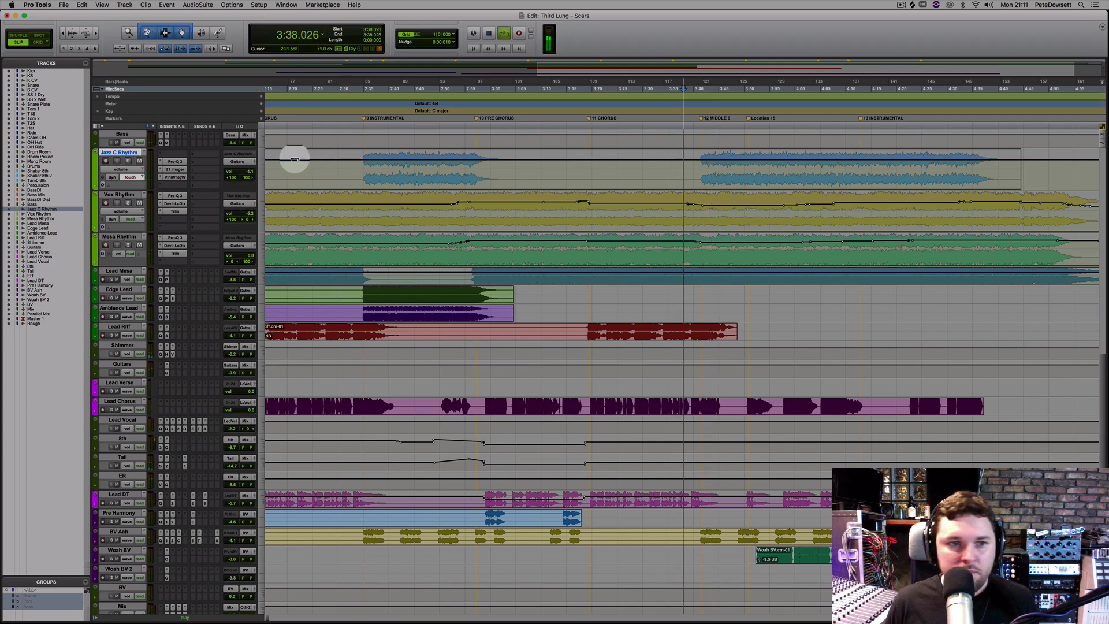
left_click(137, 176)
key("space")
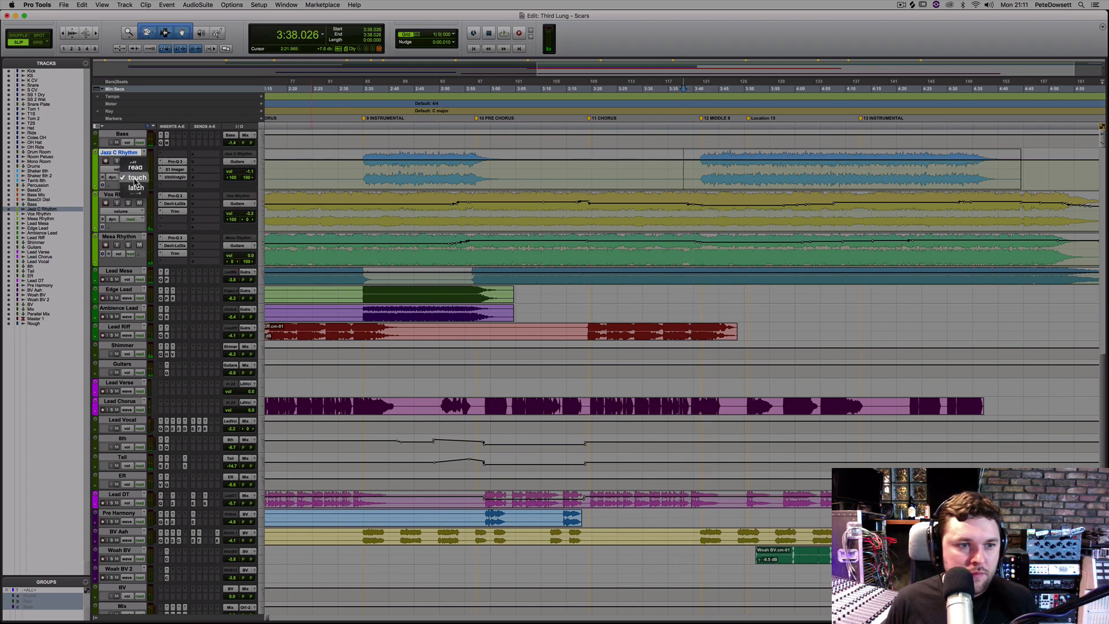
left_click(146, 186)
key("space")
left_click_drag(253, 174, 255, 169)
left_click(128, 162)
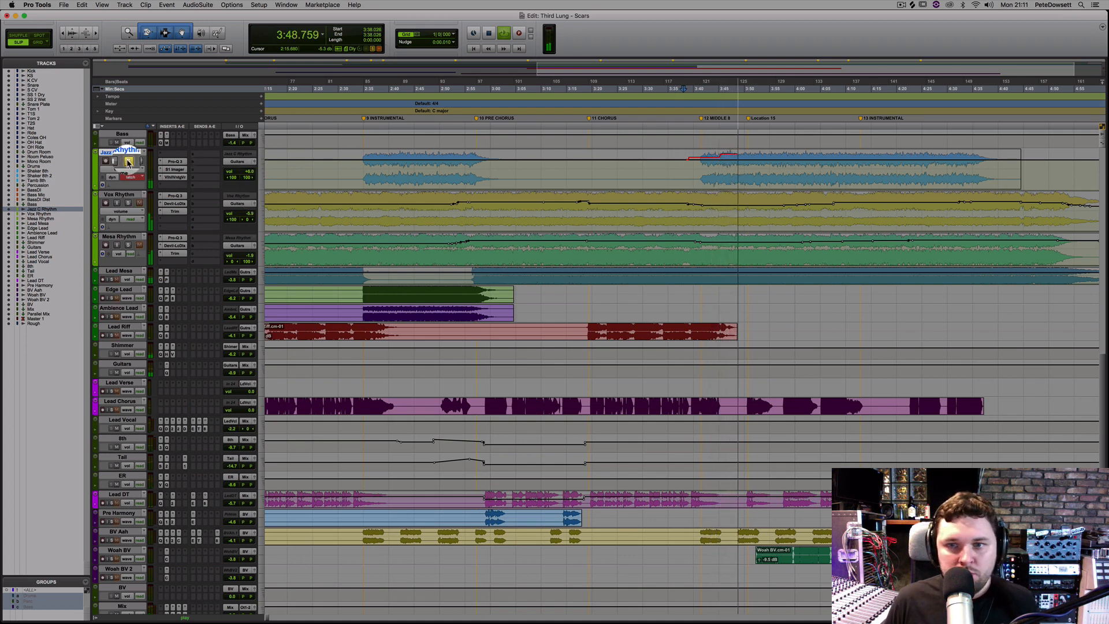
key("space")
- Return Jazz C Rhythm to Read and raise its volume to +3.0 dB from about 3:40 to 4:50
left_click(126, 179)
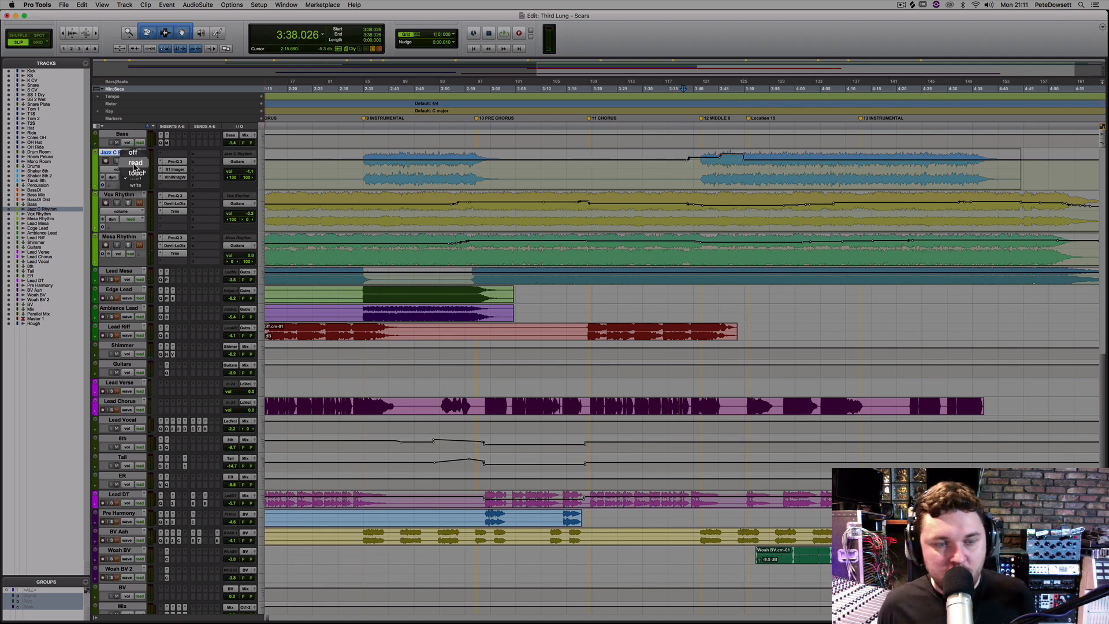
left_click(135, 163)
left_click_drag(664, 162, 817, 164)
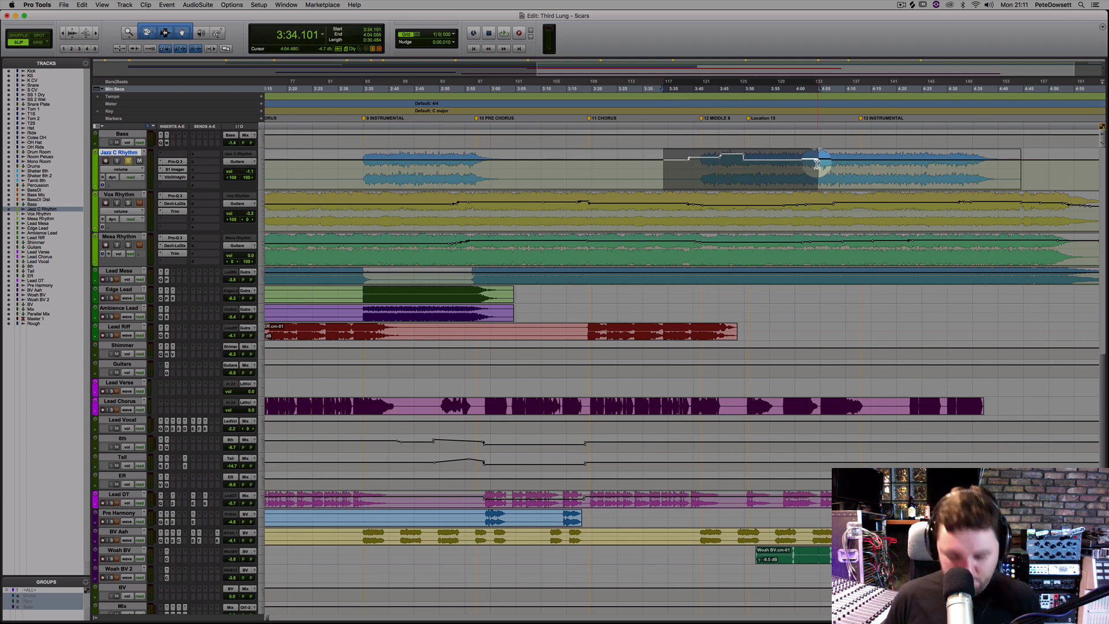
left_click(703, 162)
left_click_drag(693, 163, 1022, 153)
key("space")
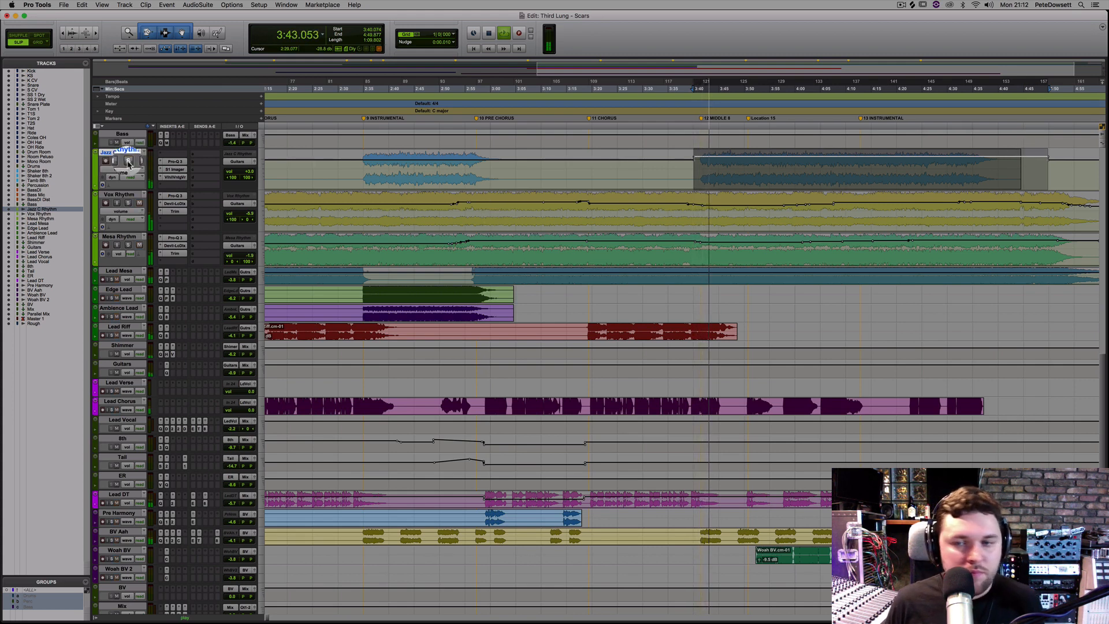
- Reshape Vox Rhythm's volume breakpoints between about 4:00 and 4:07 to smooth the rise before the last instrumental
key("r")
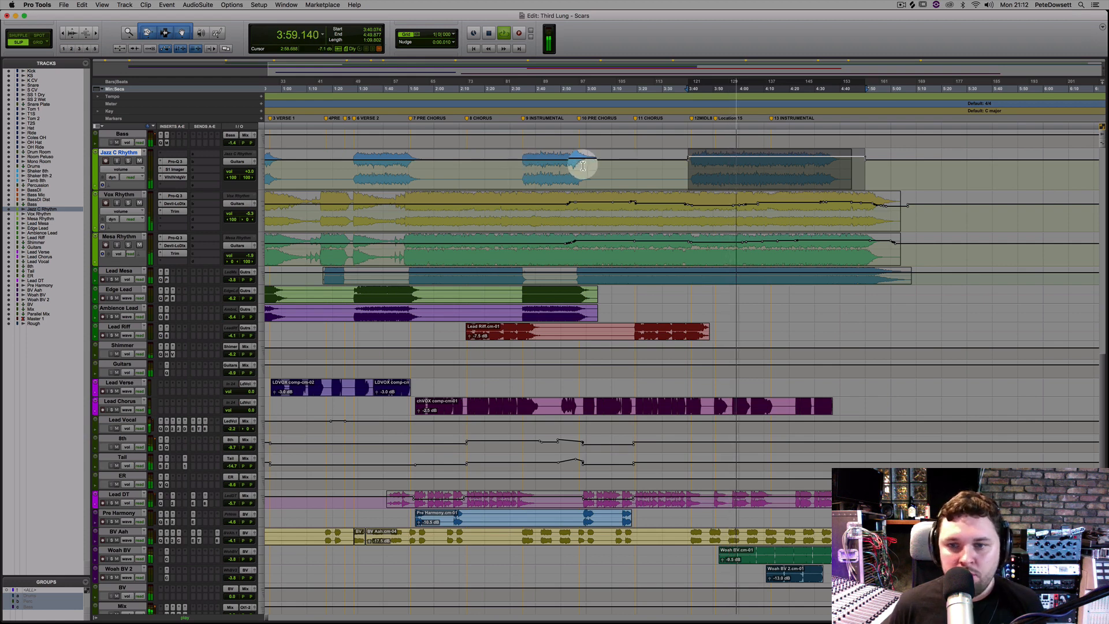
left_click(740, 208)
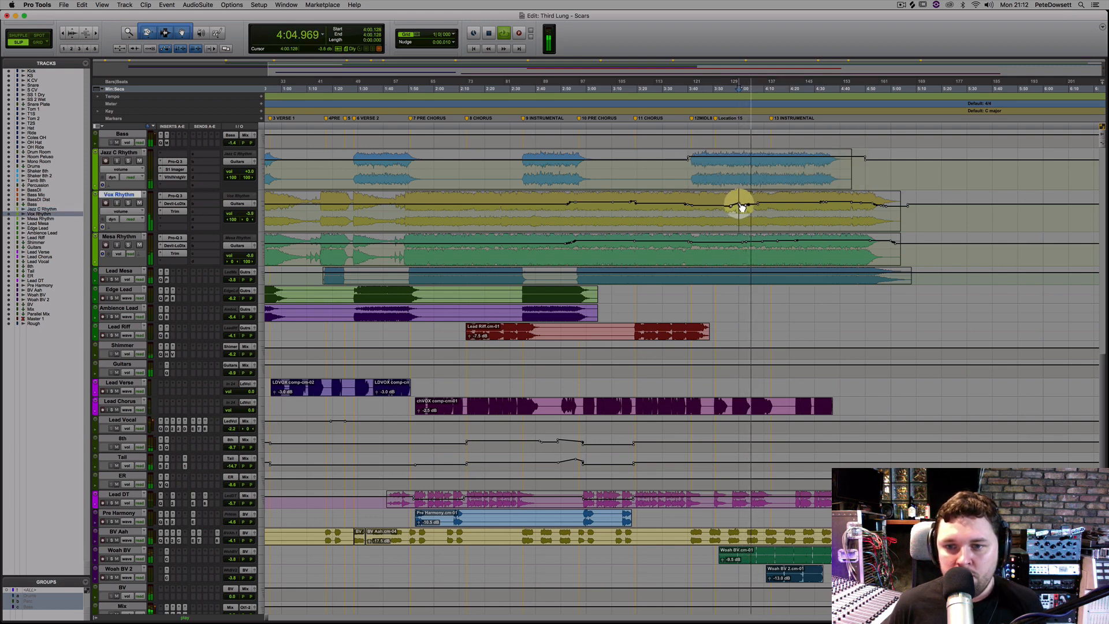
left_click(743, 205)
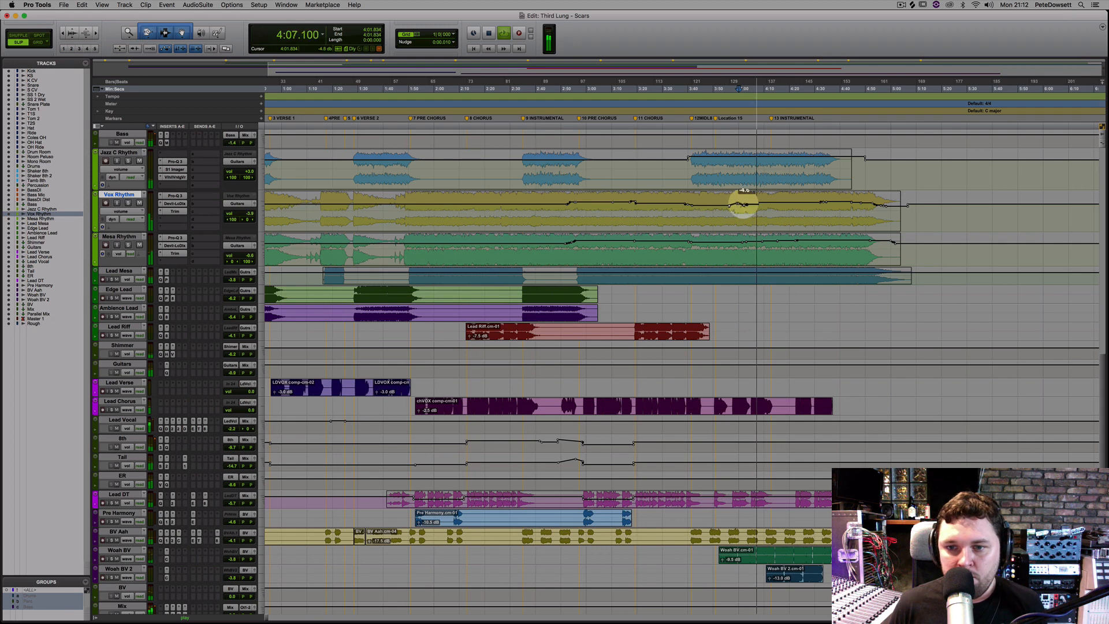
left_click_drag(745, 204, 745, 204)
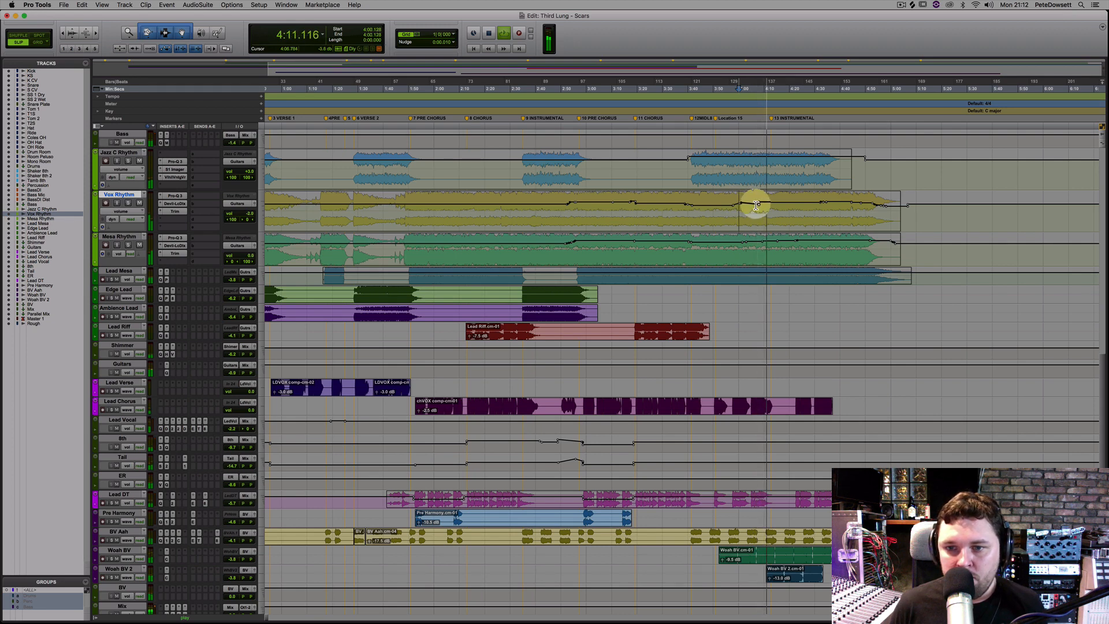
left_click_drag(758, 204, 757, 203)
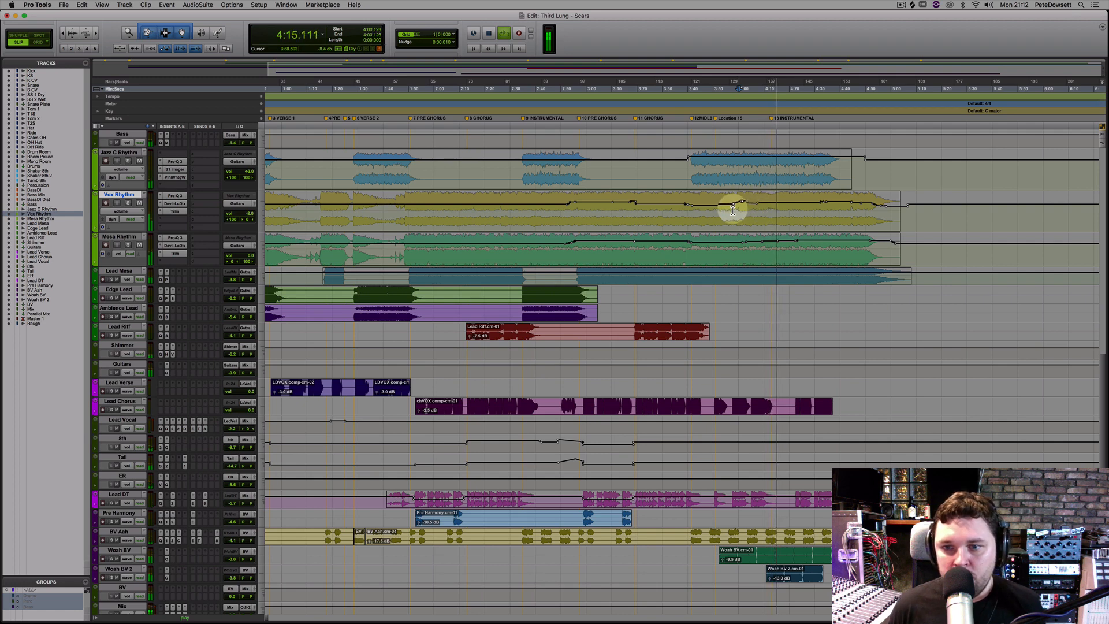
- Check Jazz C Rhythm's volume automation around 4:13 at the start of the last instrumental during playback
key("r")
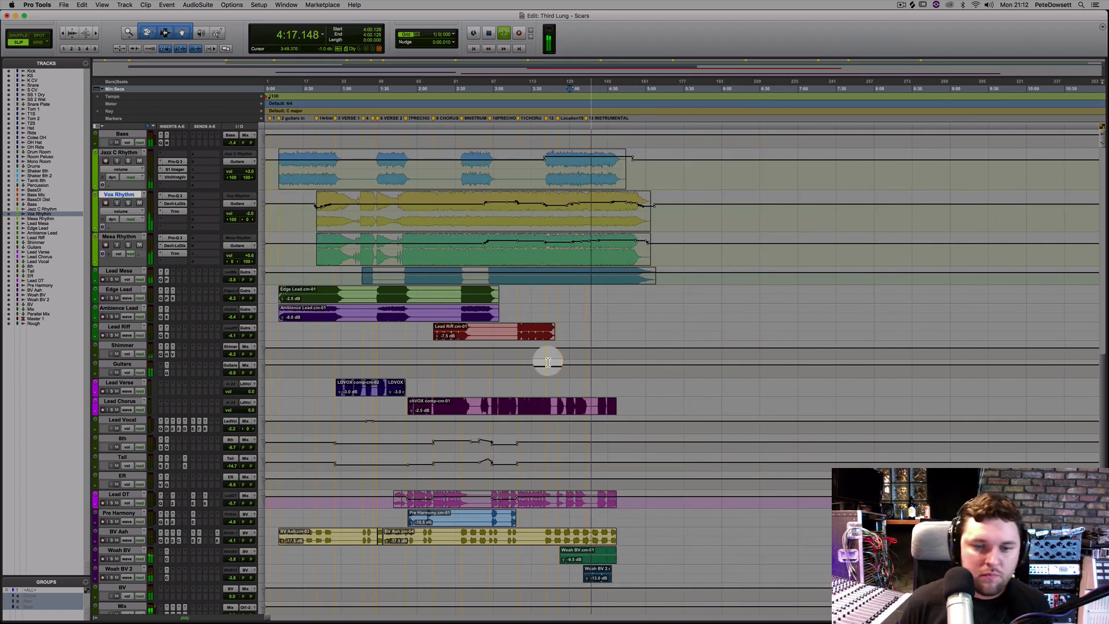
key("t")
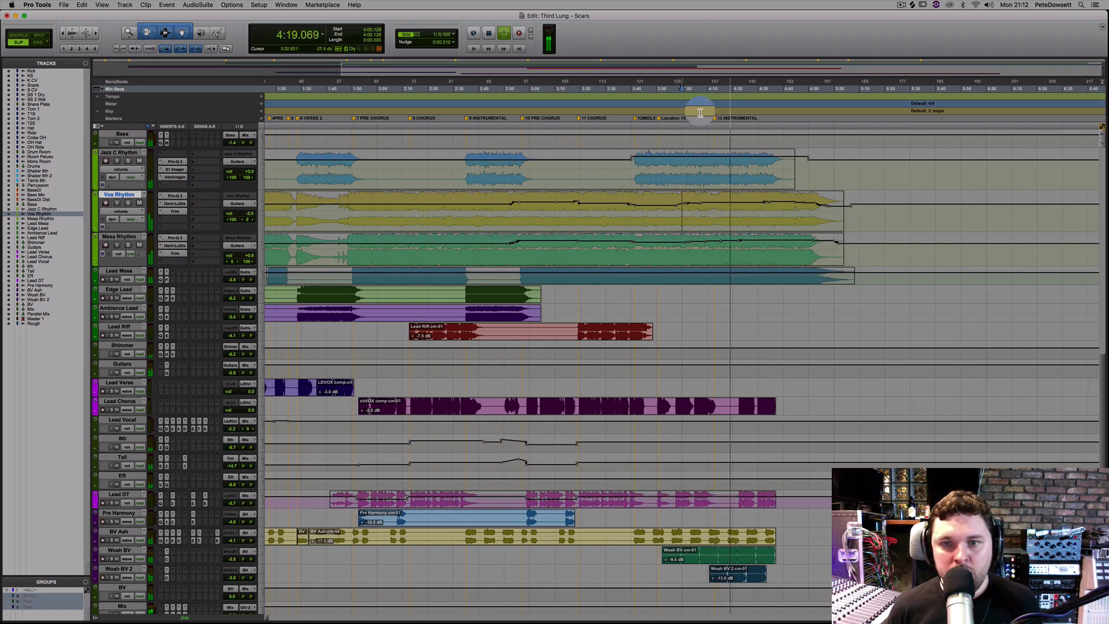
left_click_drag(715, 165, 724, 166)
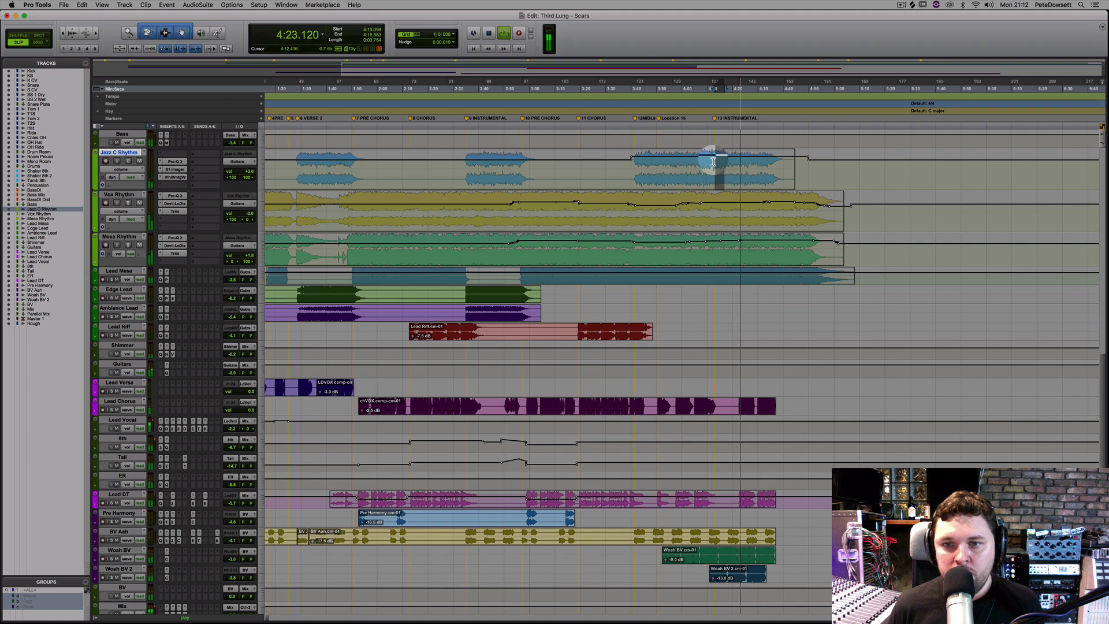
left_click(714, 162)
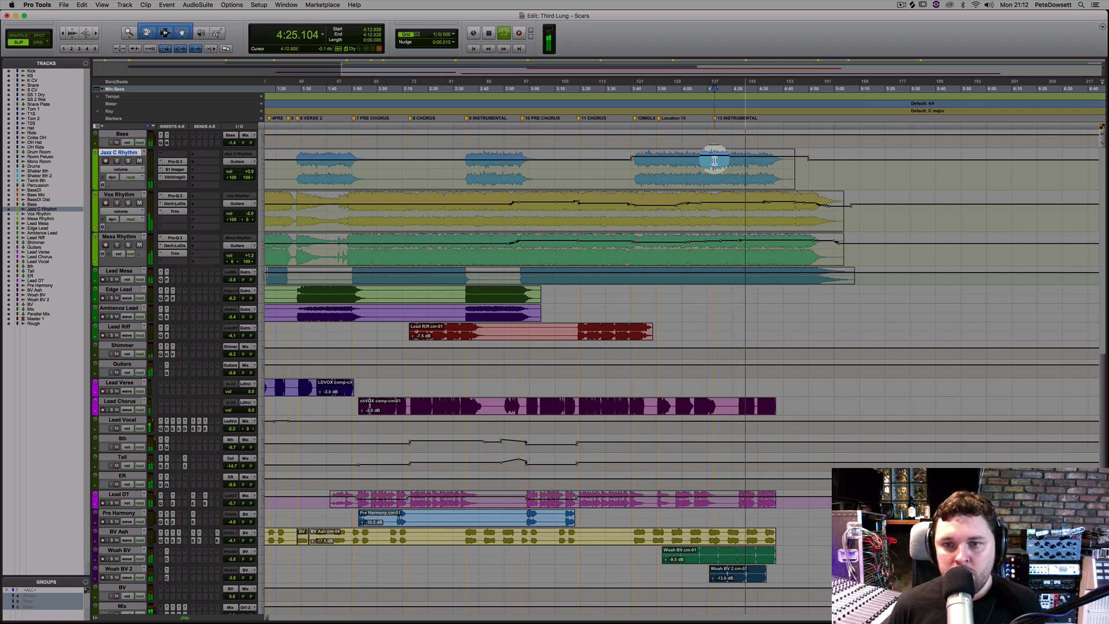
scroll(491, 167, "down", 2)
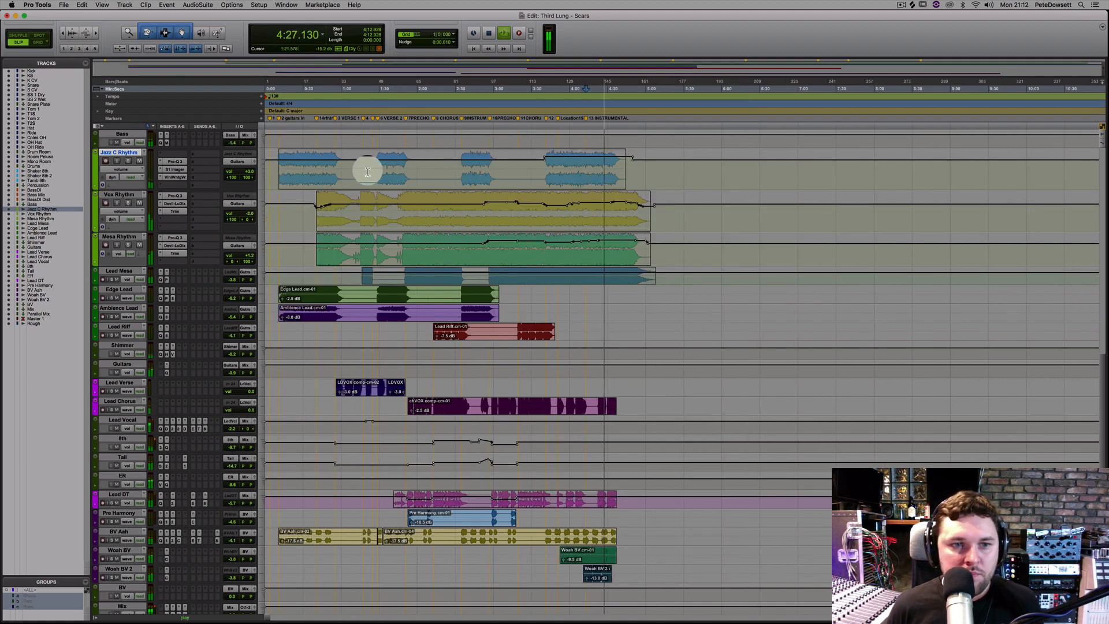
- Raise Jazz C Rhythm's volume automation to about +3.1 dB across the intro, from about 0:09 to 1:03
key("space")
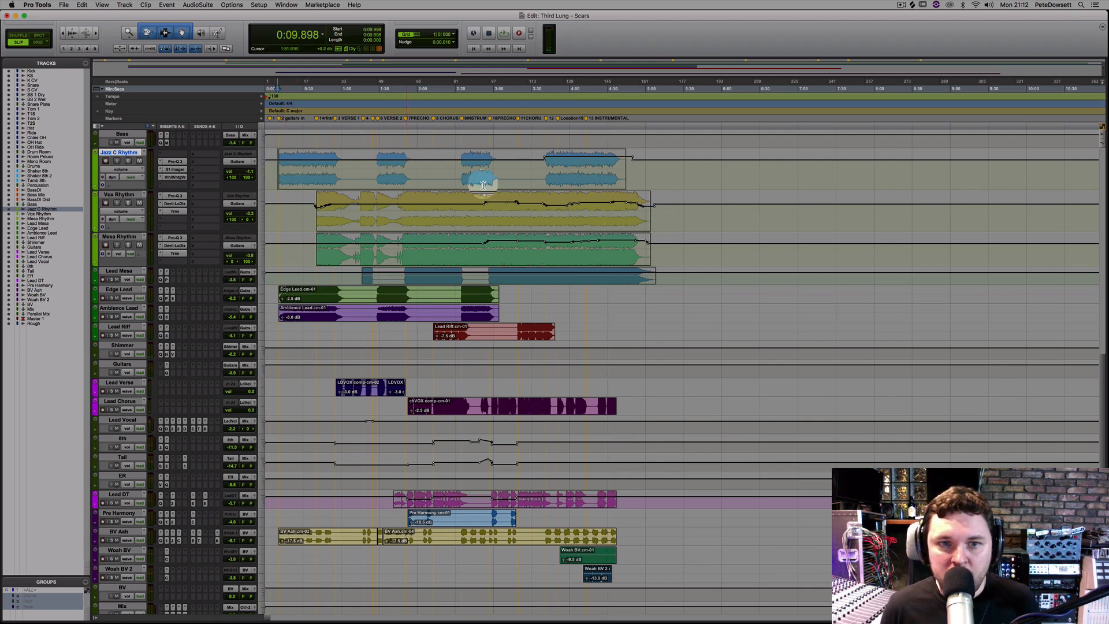
key("space")
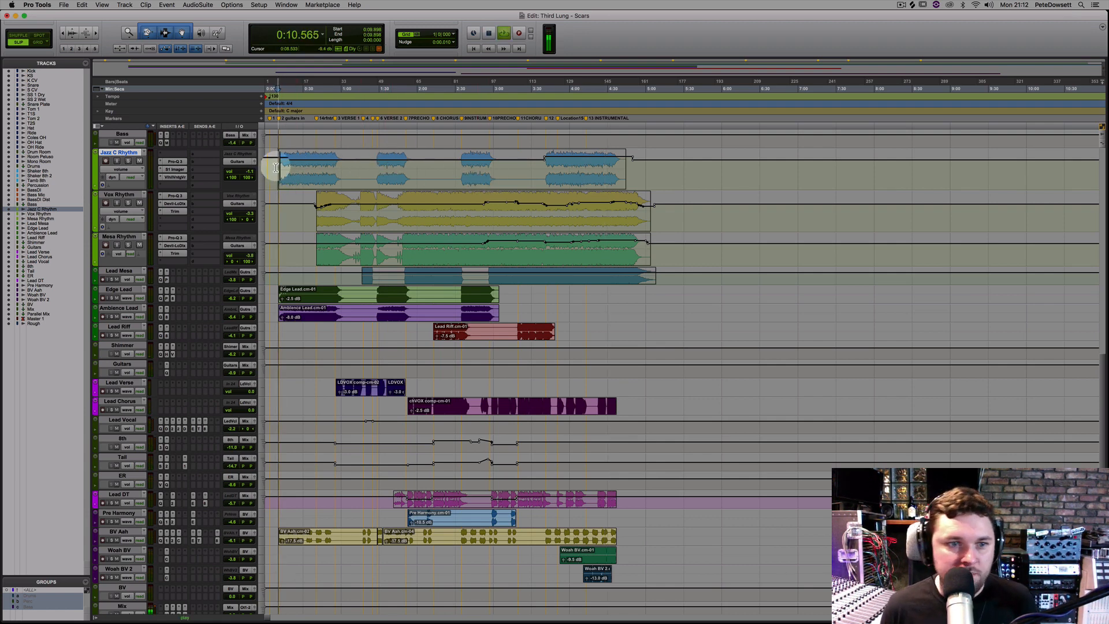
left_click(276, 169)
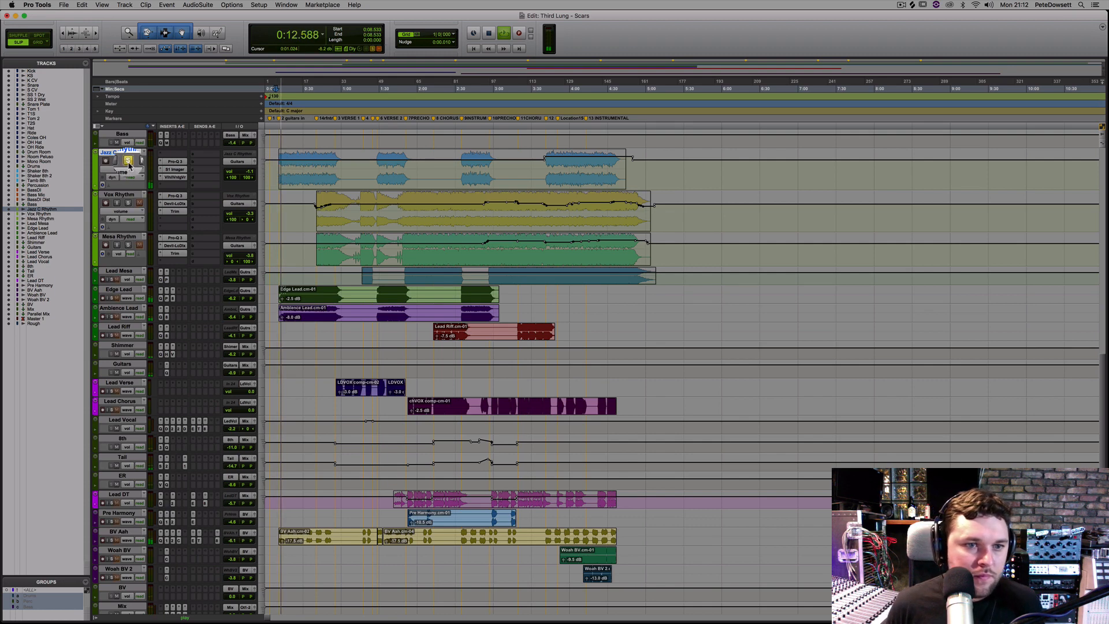
left_click_drag(346, 157, 290, 153)
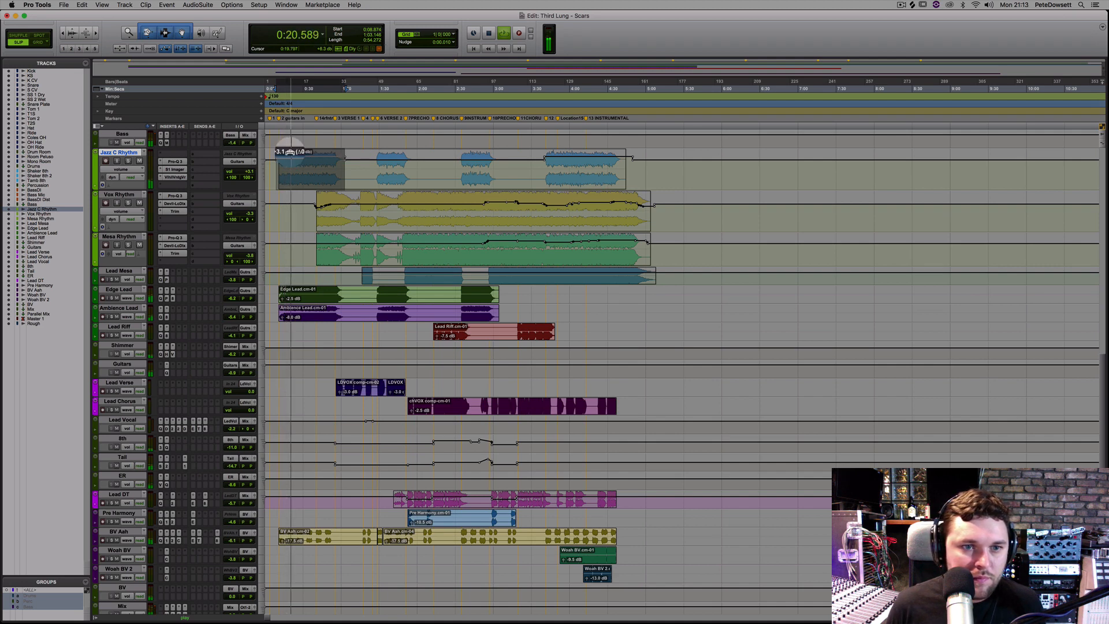
left_click_drag(290, 152, 290, 153)
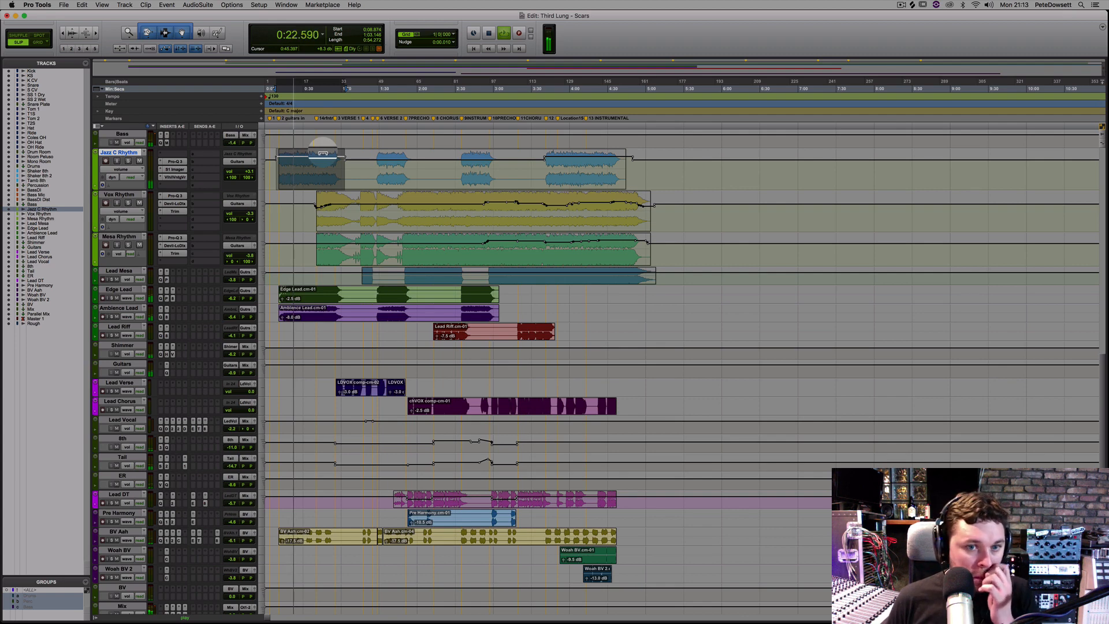
key("space")
- Cue Vox Rhythm at about 1:44, just before the pre chorus, and set its automation mode to Latch
left_click(398, 206)
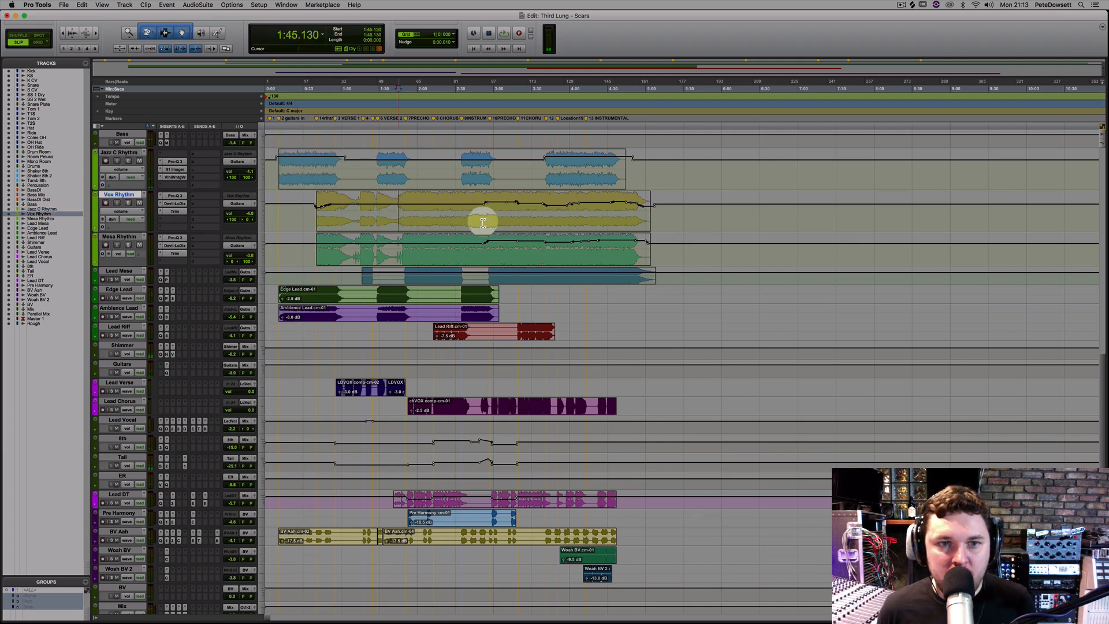
key("super+bracketright")
key("super+bracketright")
key("space")
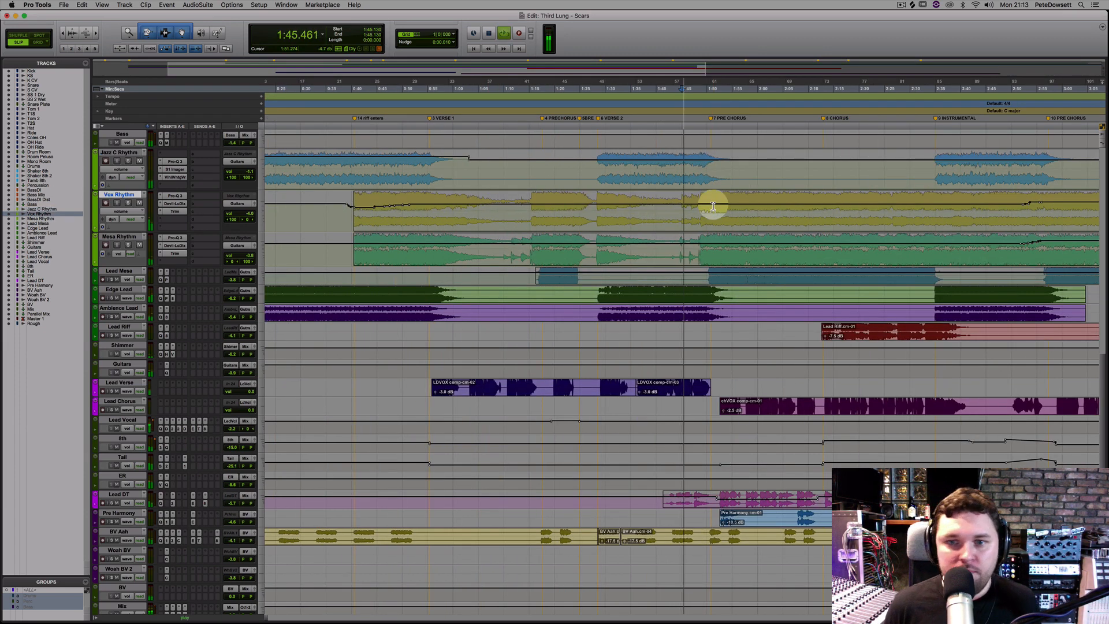
key("space")
left_click(679, 204)
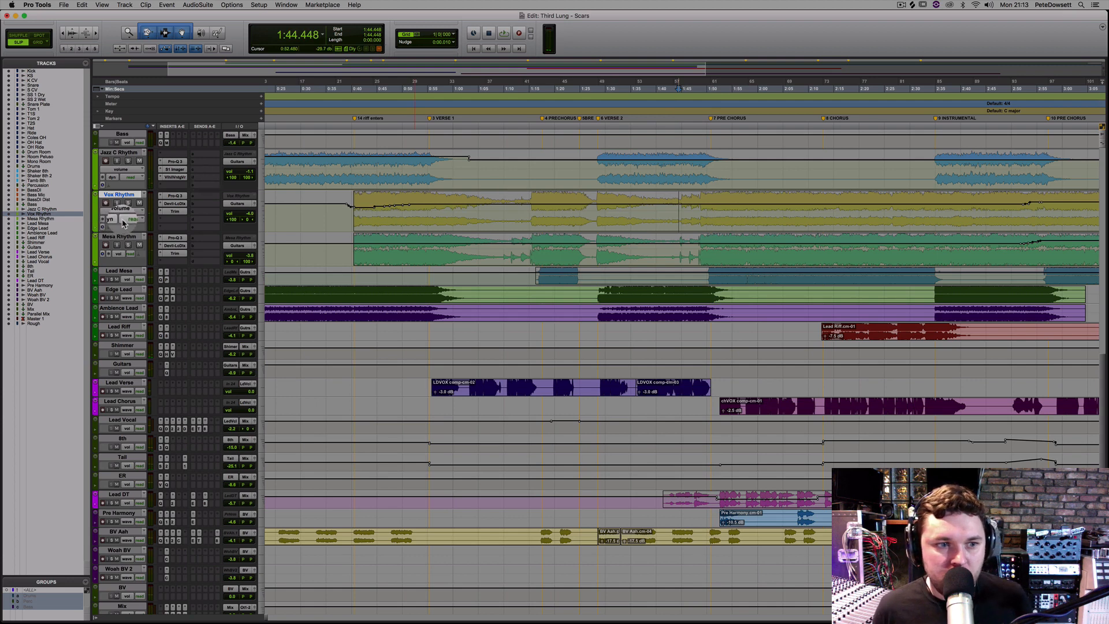
left_click(125, 223)
left_click(126, 227)
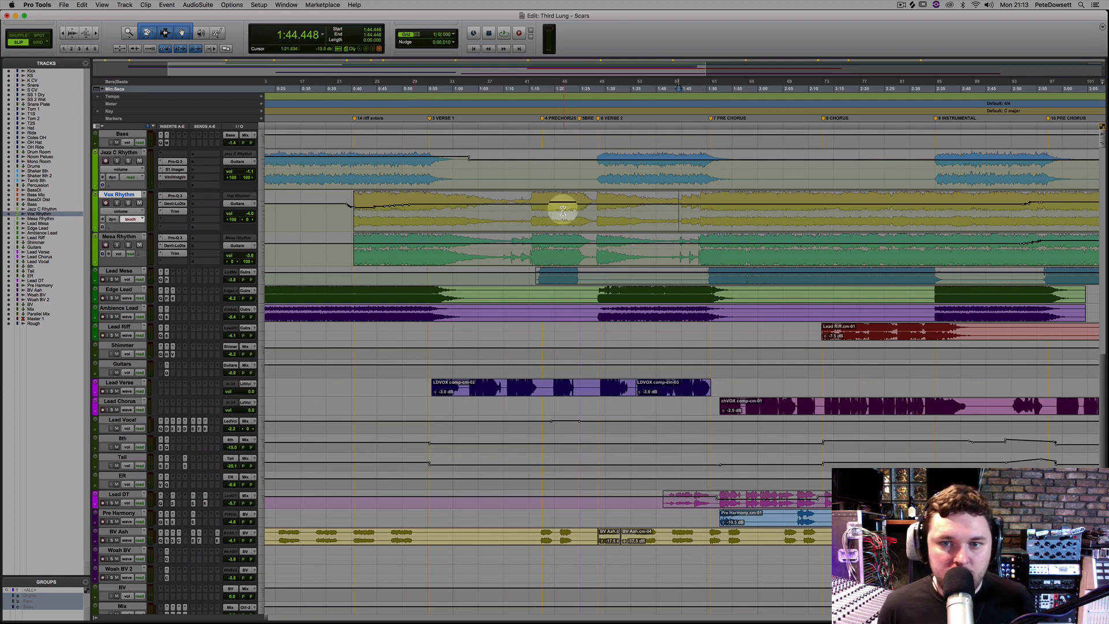
left_click(140, 221)
left_click(140, 227)
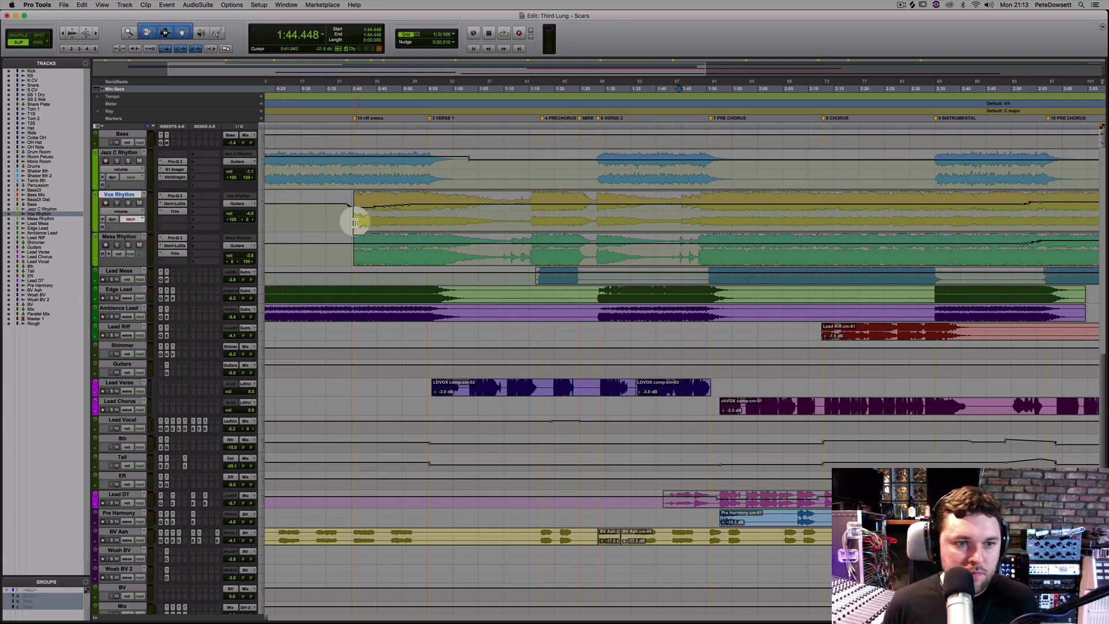
- Record a Vox Rhythm volume ride, raised through the pre chorus and chorus and lowered to -4.7 dB at the instrumental
key("space")
left_click_drag(250, 219, 251, 216)
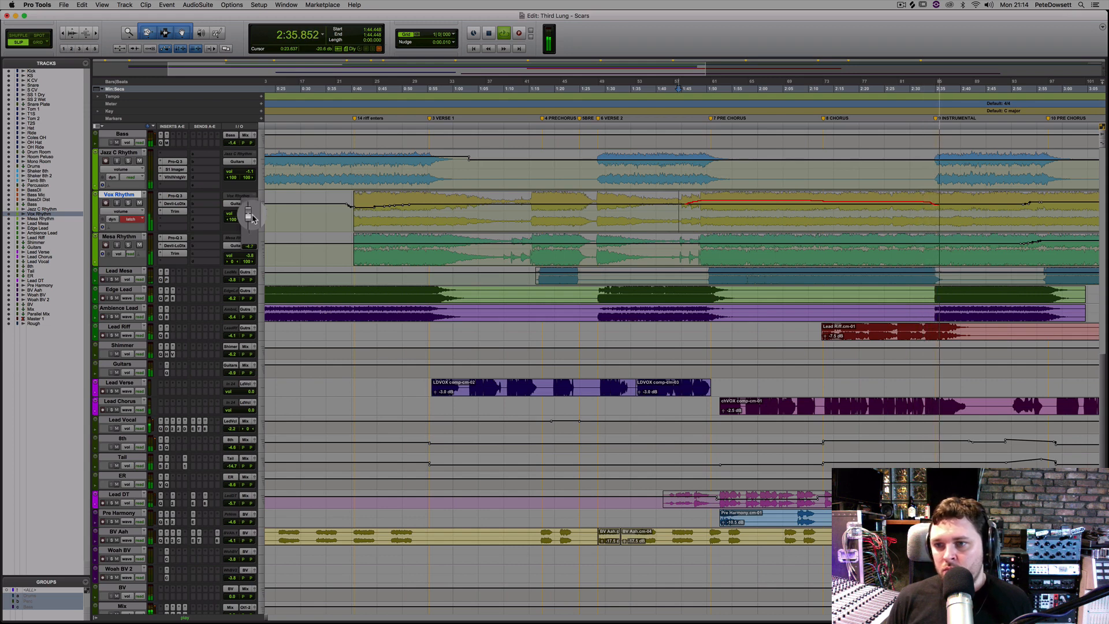
left_click_drag(253, 216, 253, 216)
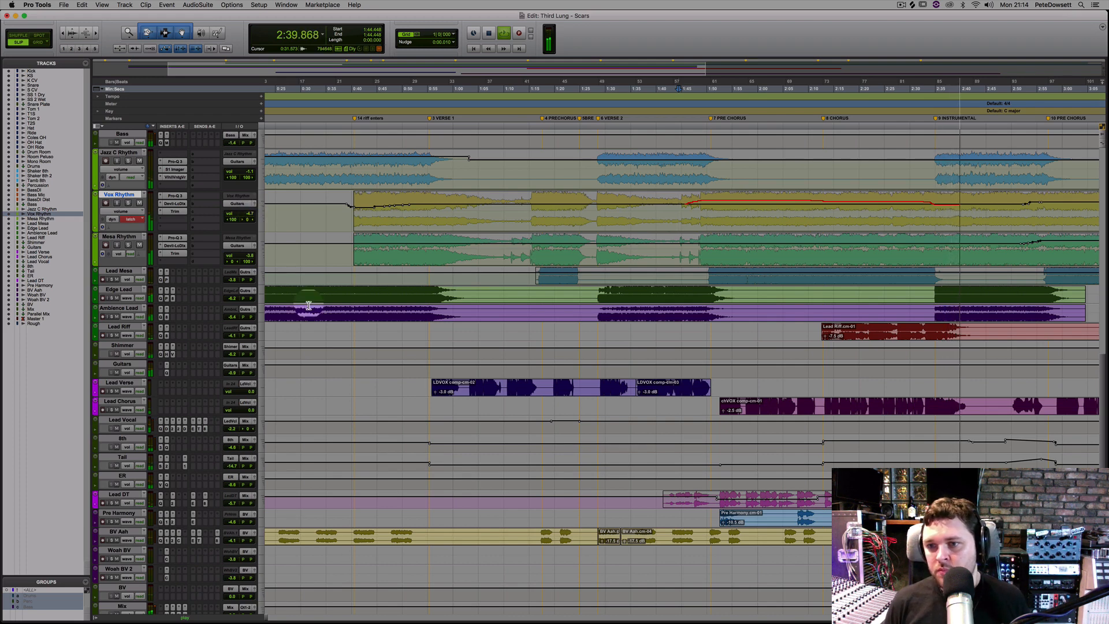
key("space")
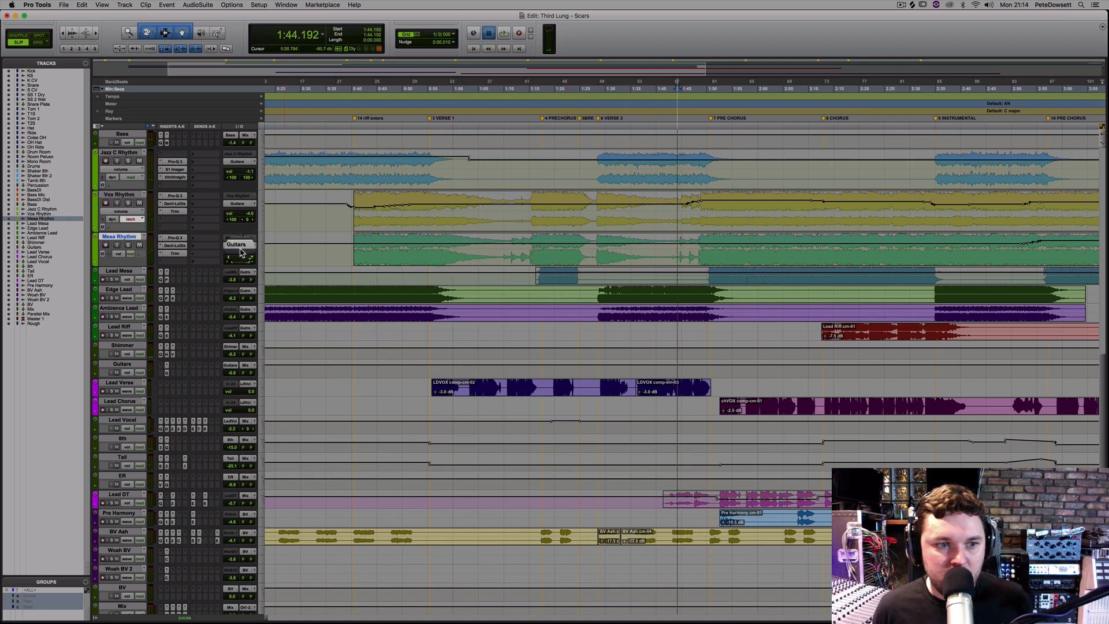
- Set Mesa Rhythm to Latch and ride its volume up from the pre chorus through the chorus, lowering it into the instrumental
key("space")
key("space")
left_click(131, 256)
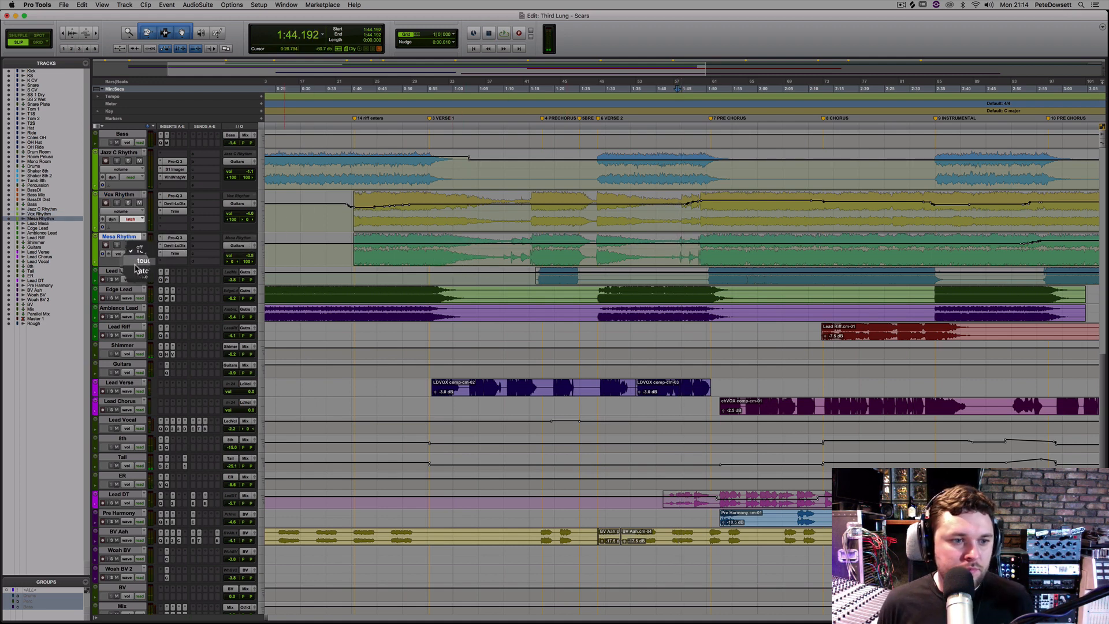
left_click(139, 269)
key("space")
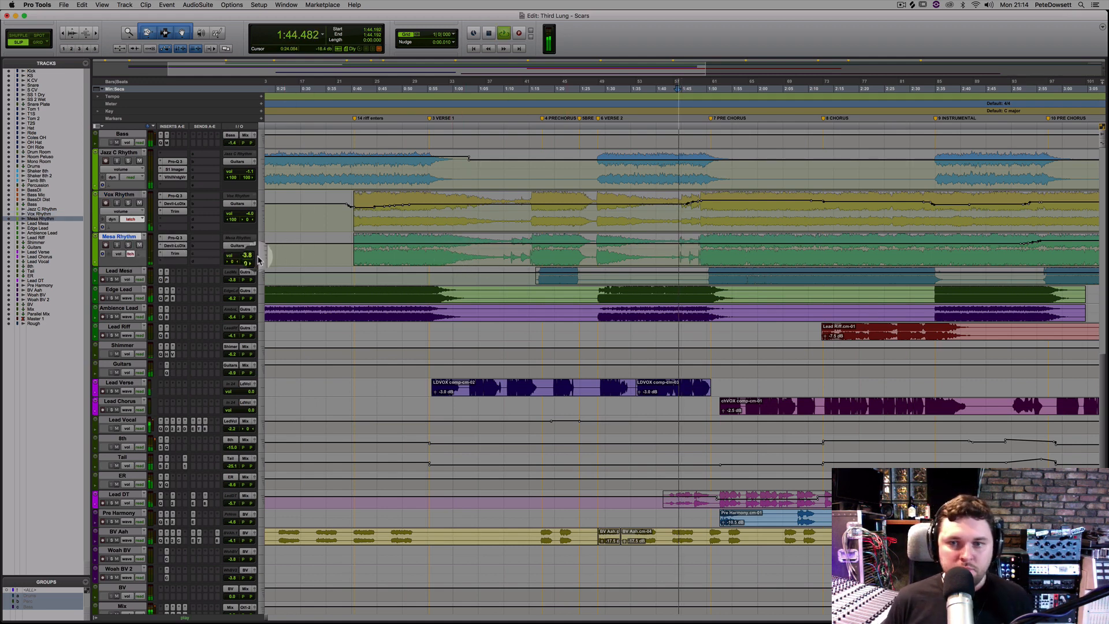
left_click_drag(252, 259, 252, 257)
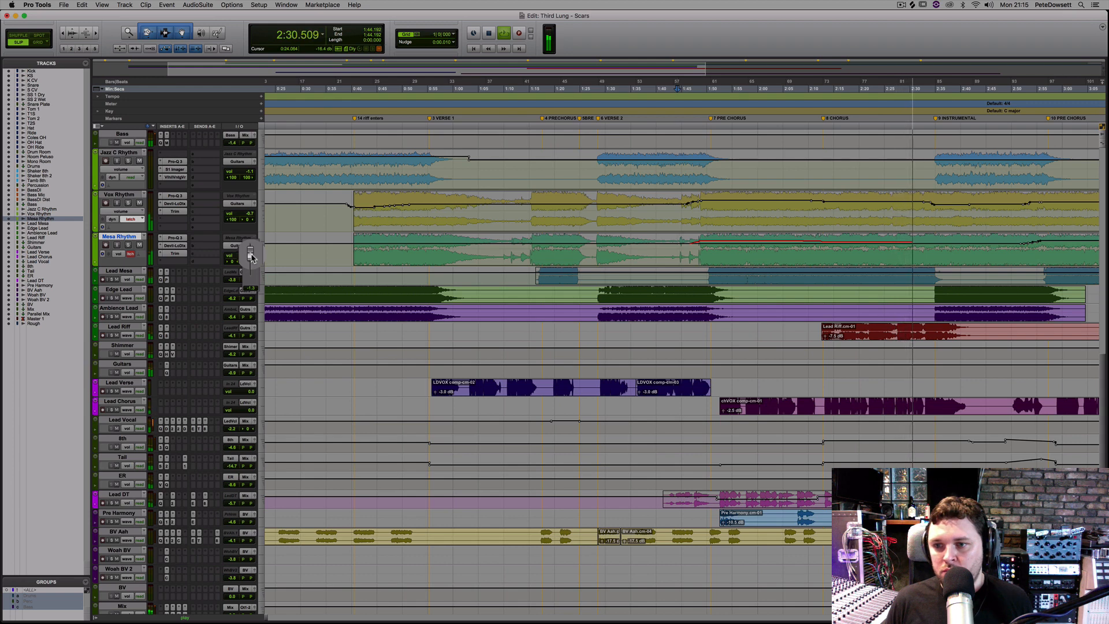
left_click_drag(252, 257, 251, 259)
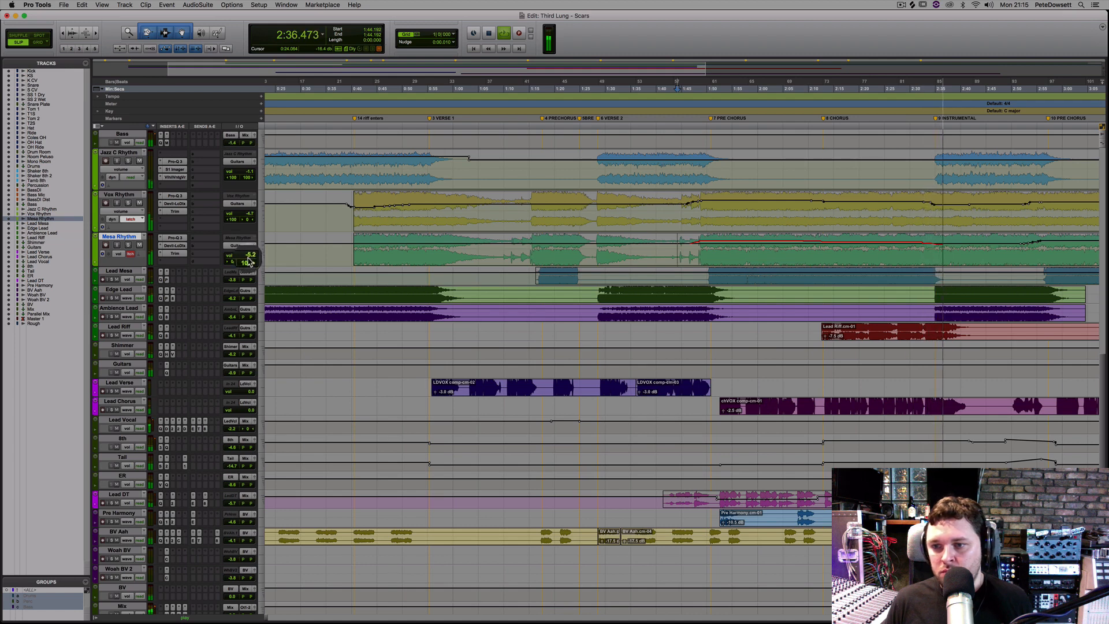